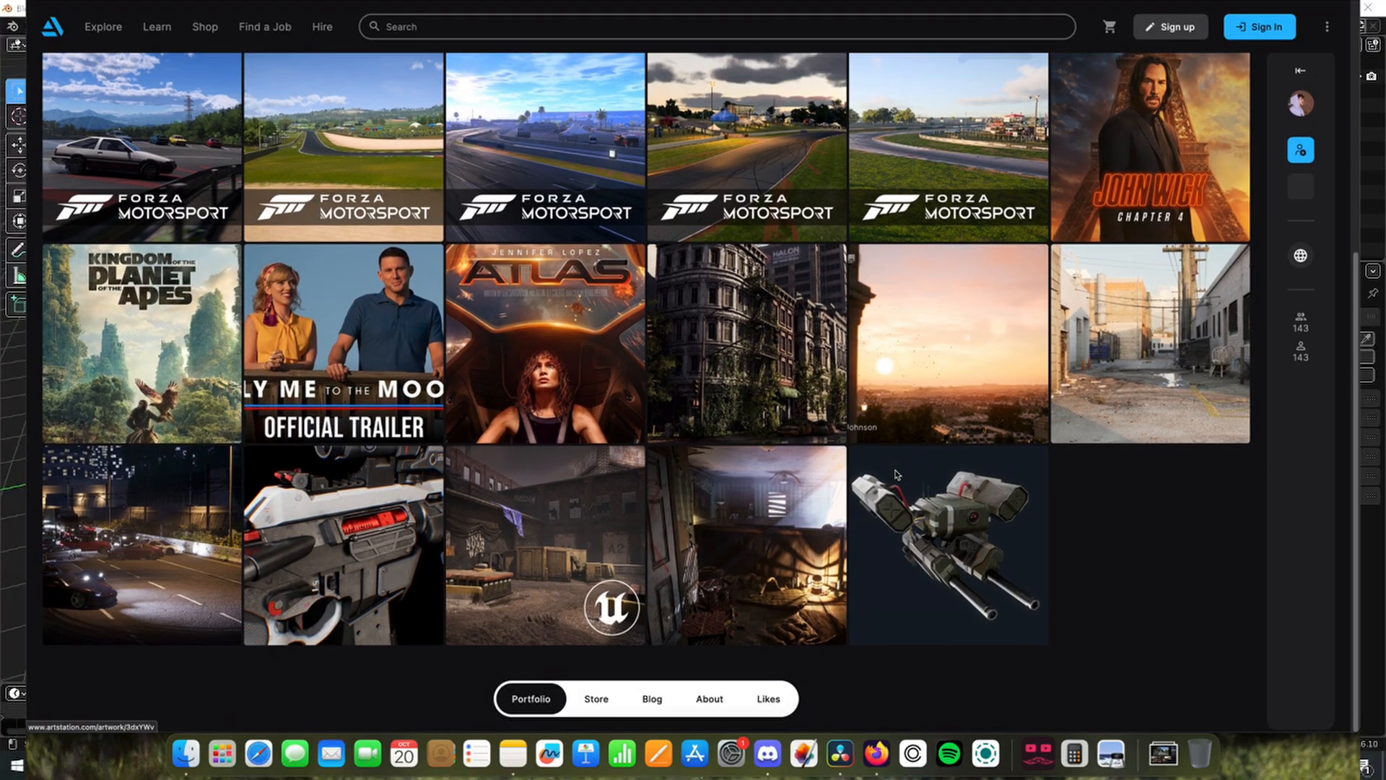
# Open the Desolate City artwork in the portfolio, look through its images and video, and go on to the next artwork
pyautogui.click(785, 312)
pyautogui.scroll(-15, 785, 312)
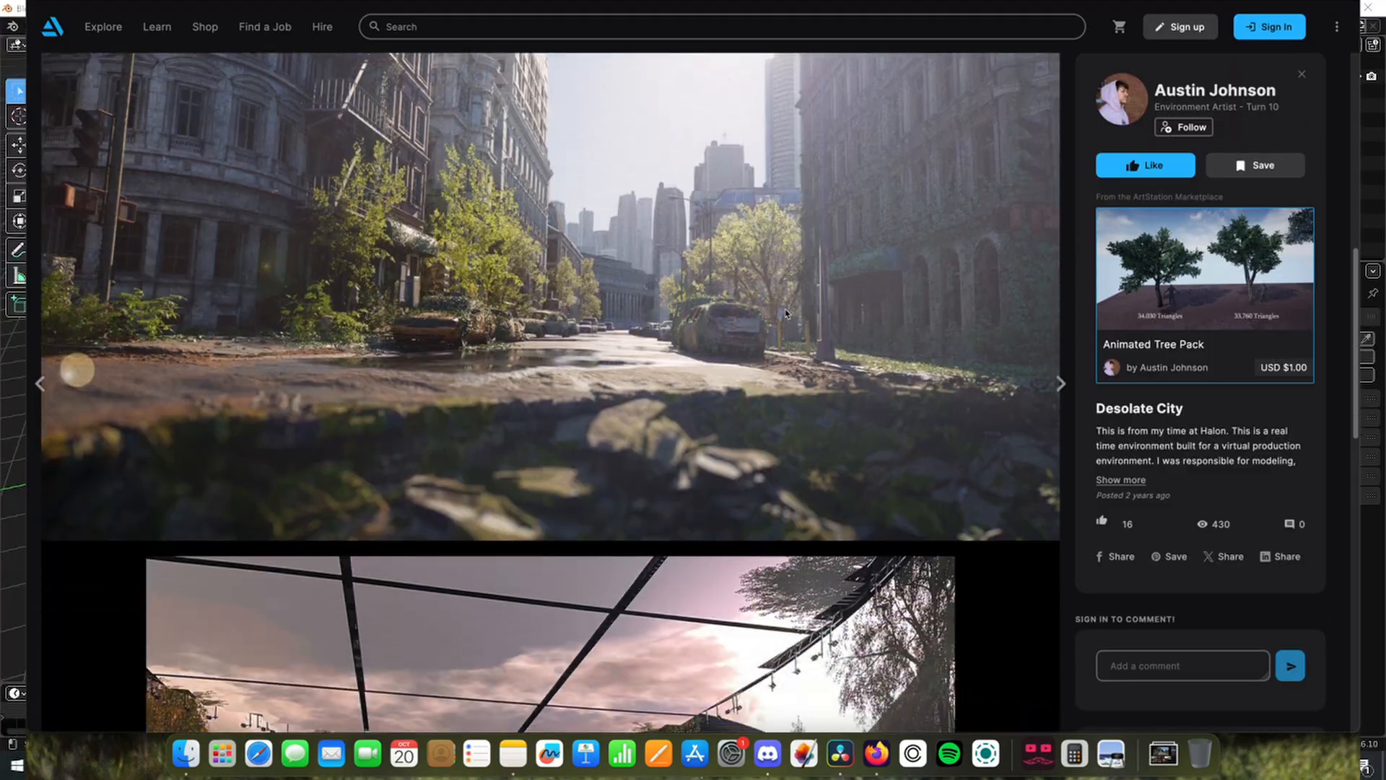
pyautogui.scroll(-3, 785, 313)
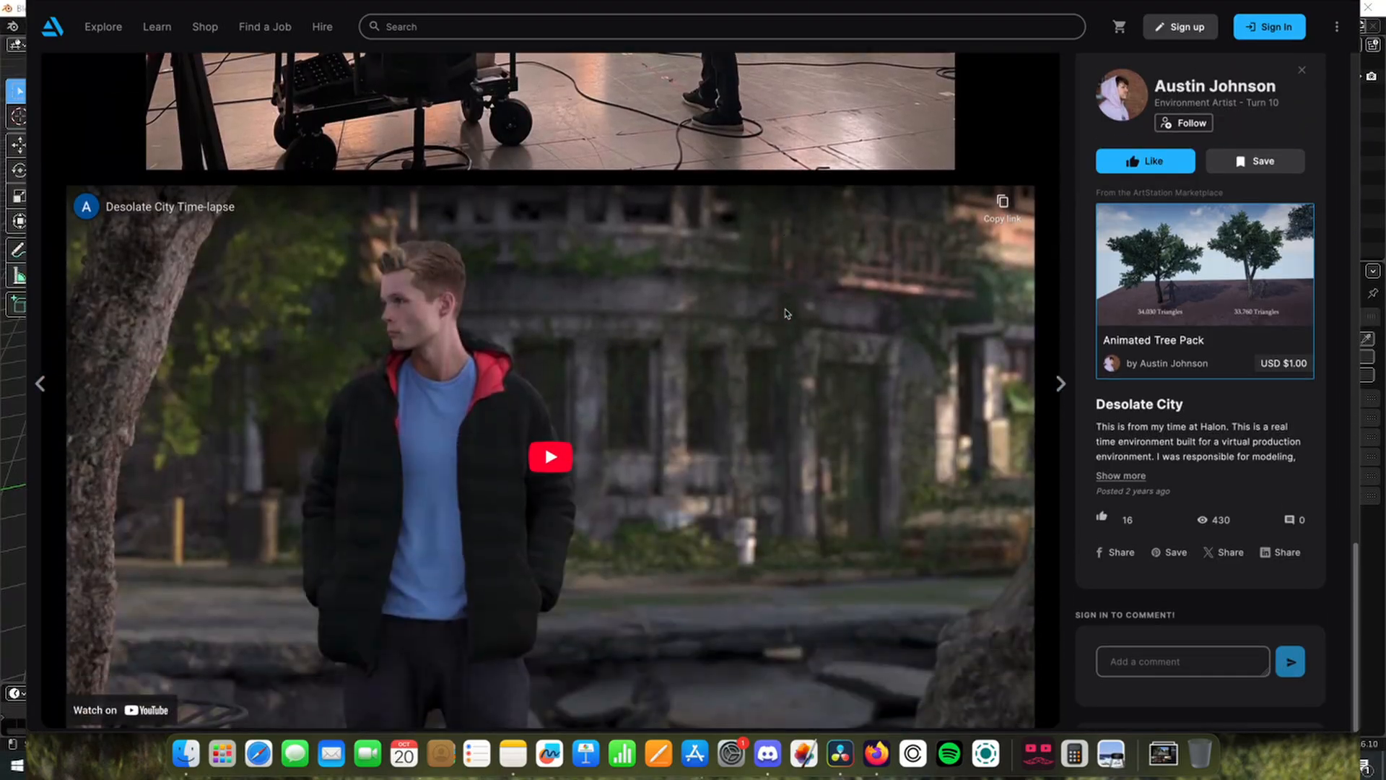
pyautogui.press('Right')
pyautogui.scroll(-10, 704, 565)
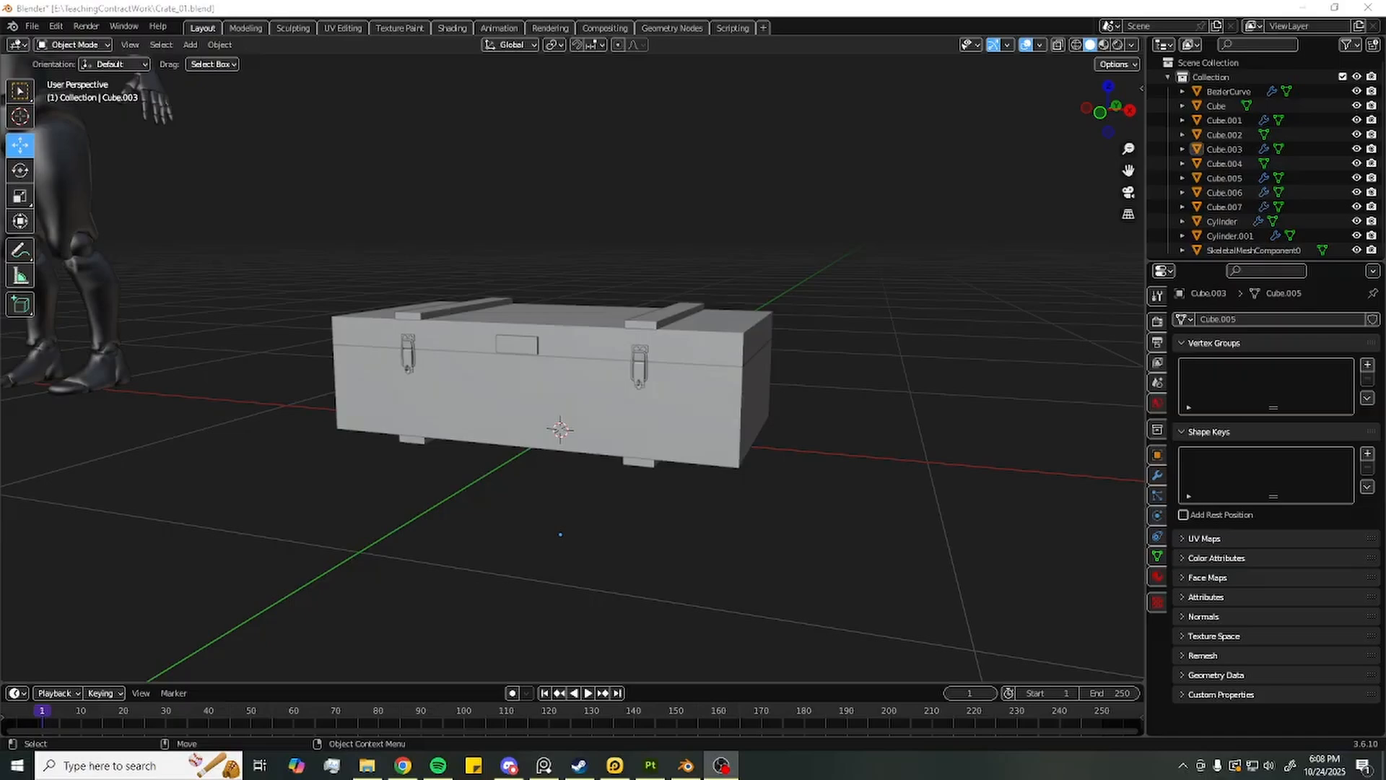
# Move the reference board window out of the way of Blender's 3D viewport
pyautogui.moveTo(507, 0); pyautogui.dragTo(409, 6)
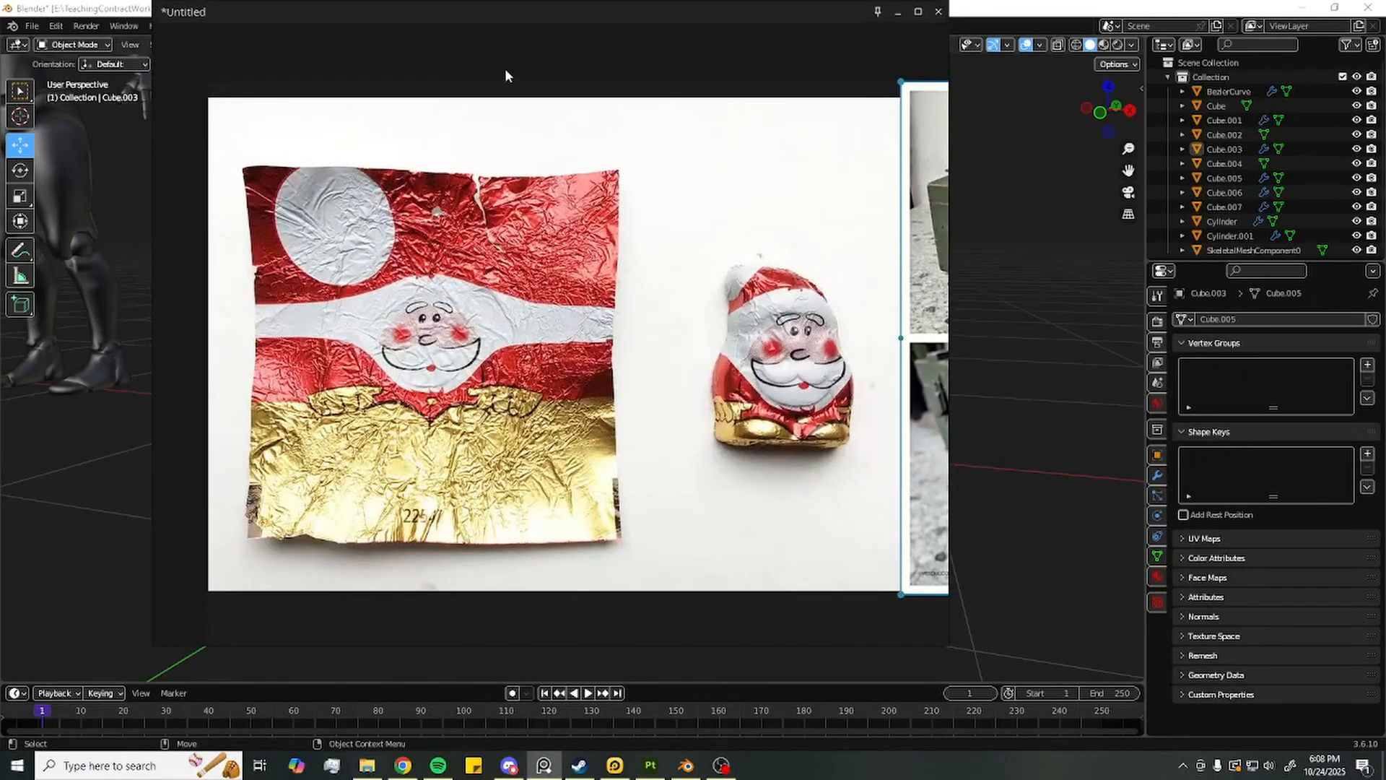
pyautogui.moveTo(505, 75); pyautogui.dragTo(487, 140)
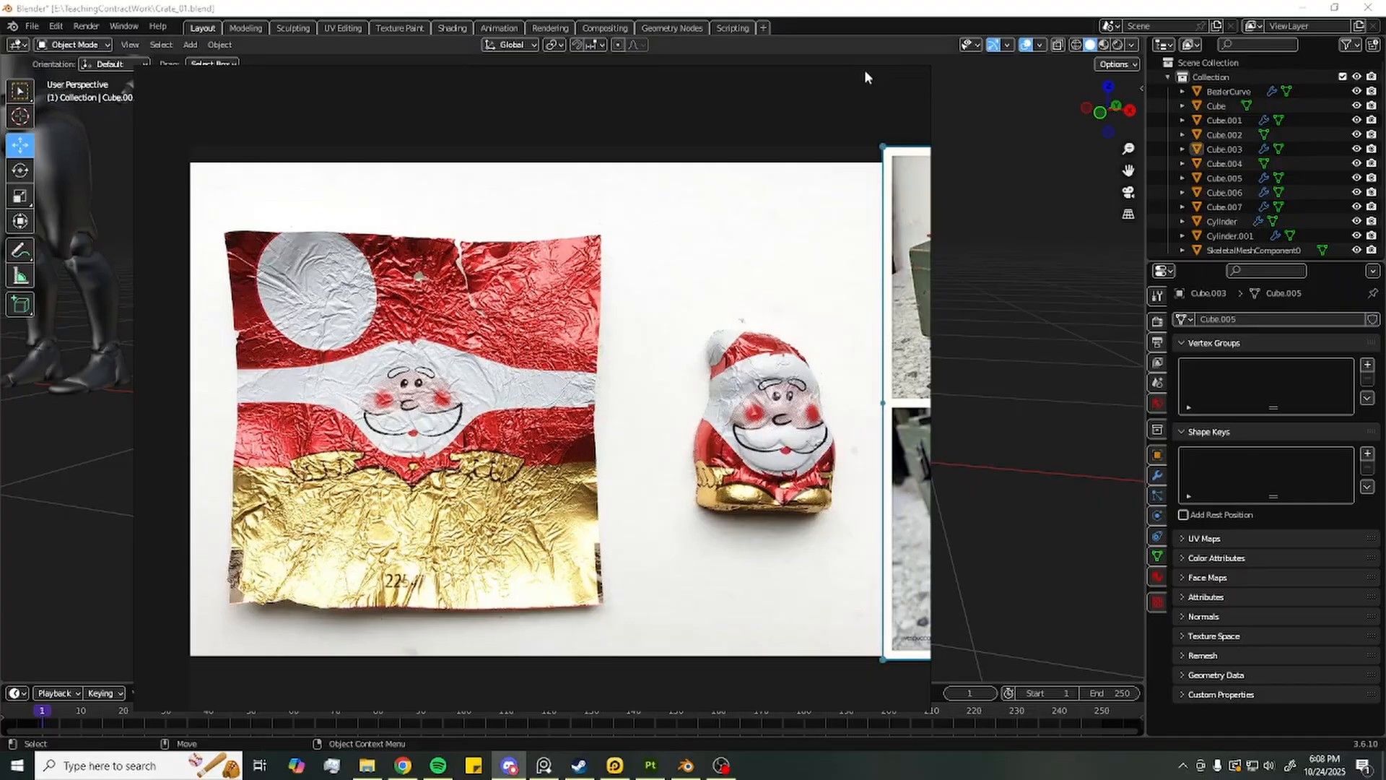
pyautogui.moveTo(709, 79); pyautogui.dragTo(1385, 43)
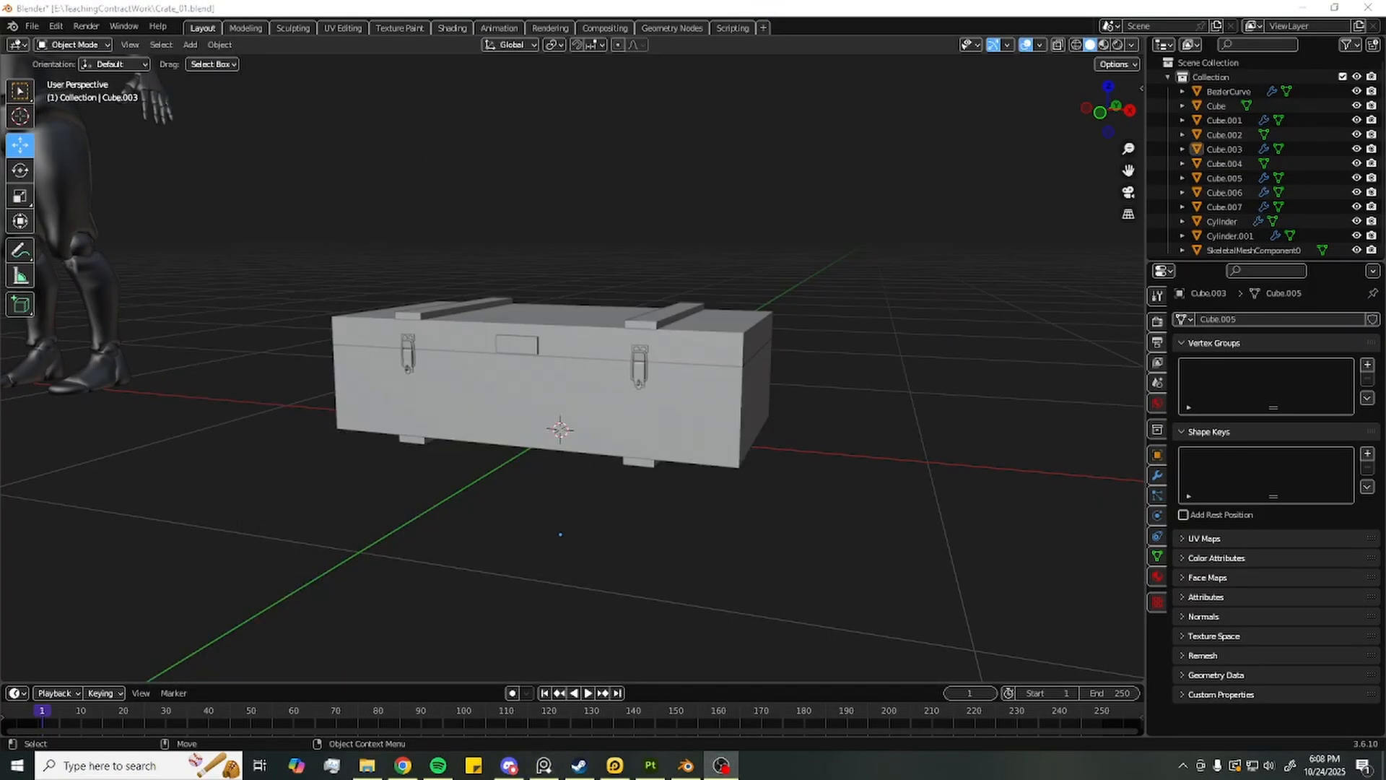
# Compare the modelled crate's lid and body with the green ammunition crate photos on the PureRef reference board
pyautogui.click(694, 348)
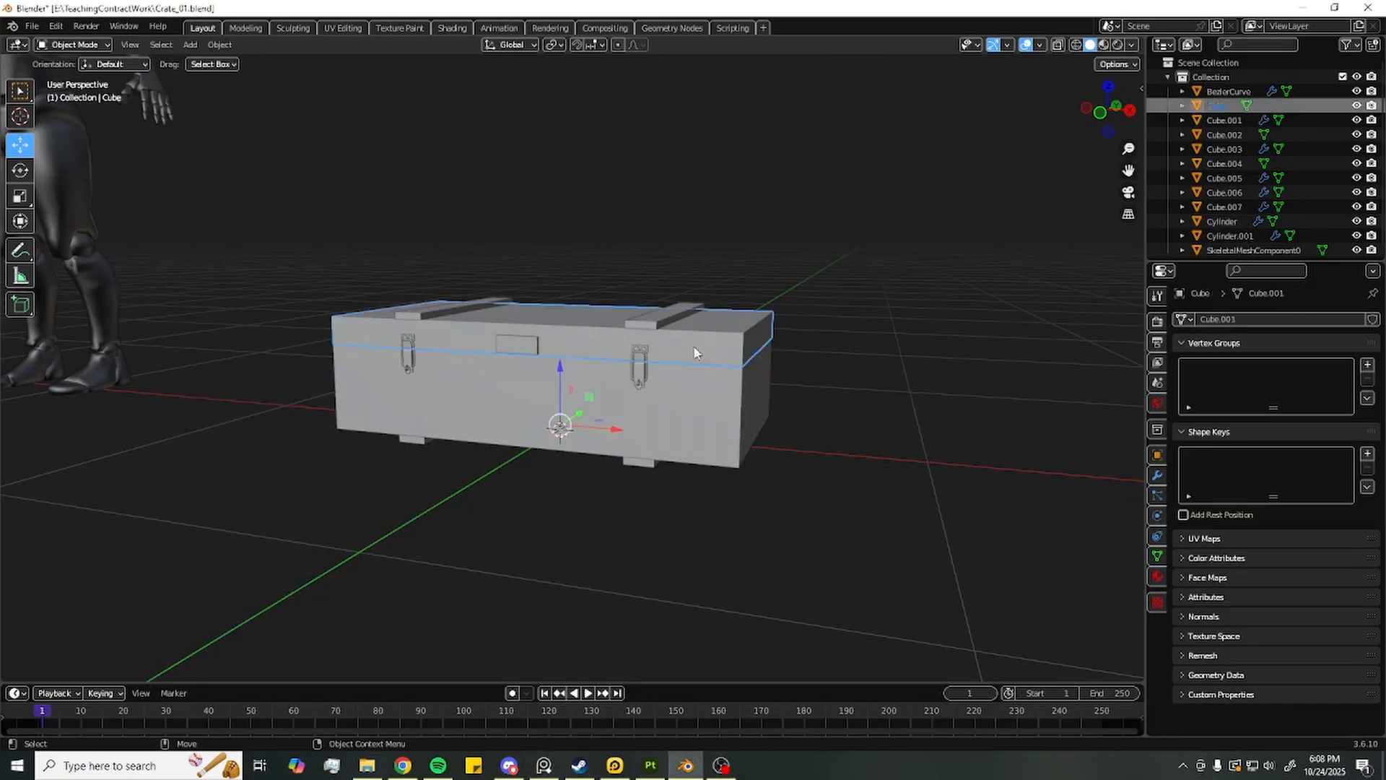
pyautogui.moveTo(845, 406); pyautogui.dragTo(817, 384, button='middle')
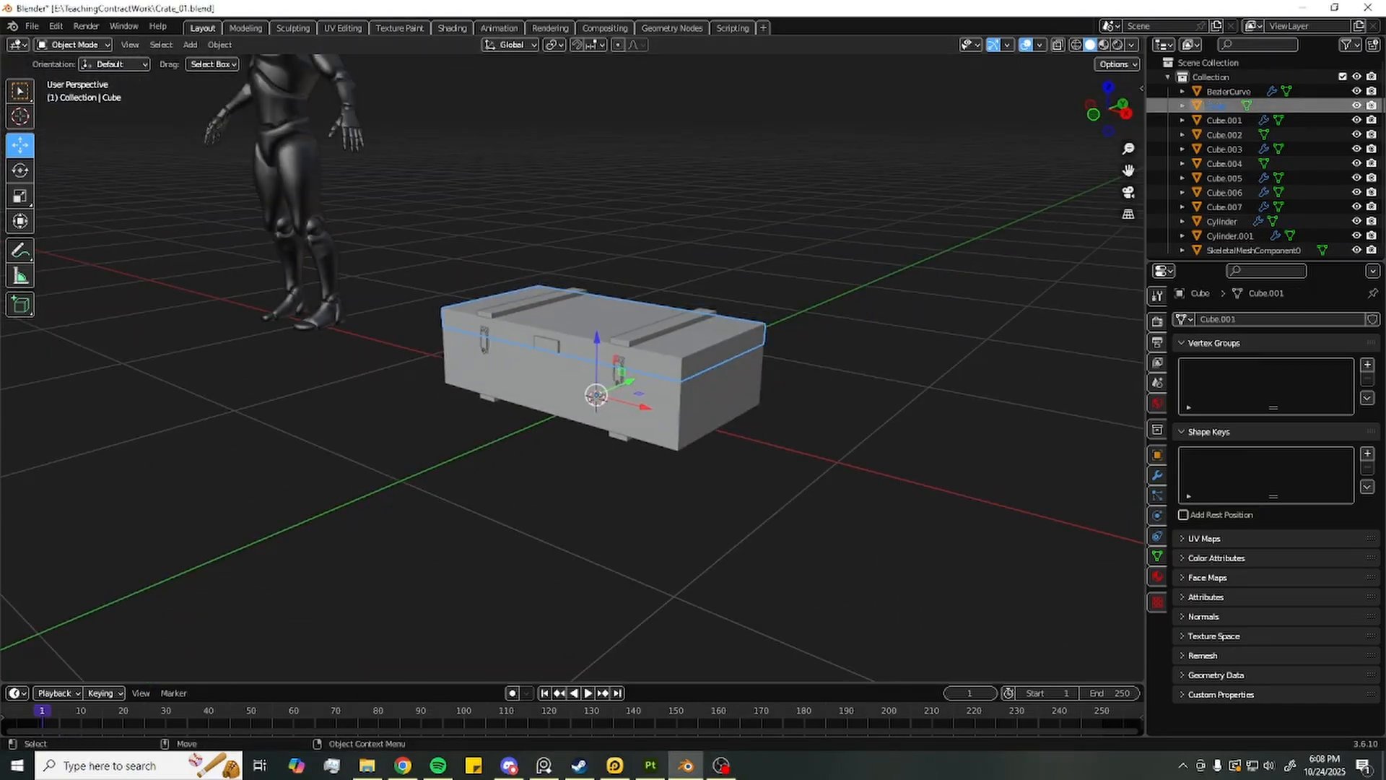
pyautogui.scroll(-3, 606, 347)
pyautogui.moveTo(606, 347); pyautogui.dragTo(354, 350, button='middle')
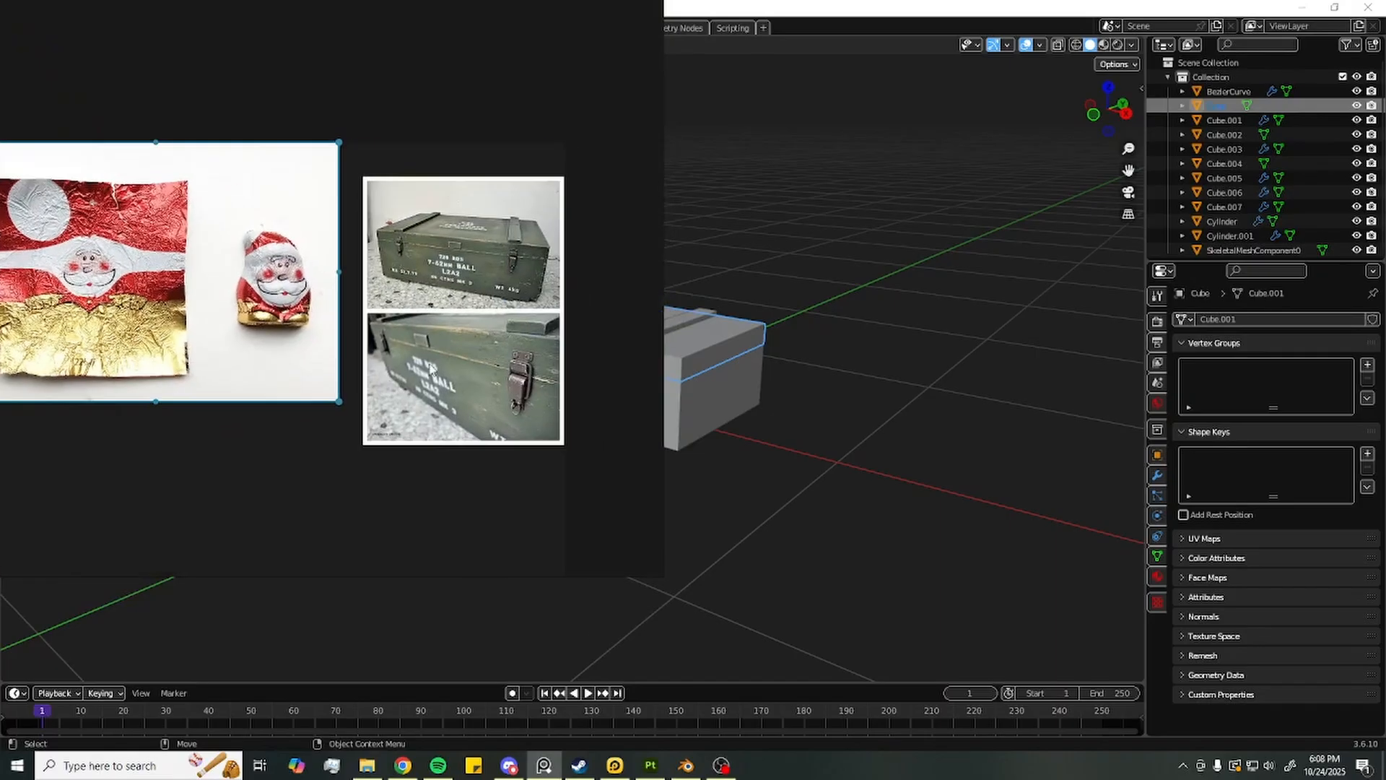
pyautogui.scroll(3, 599, 316)
pyautogui.moveTo(551, 318); pyautogui.dragTo(565, 326, button='middle')
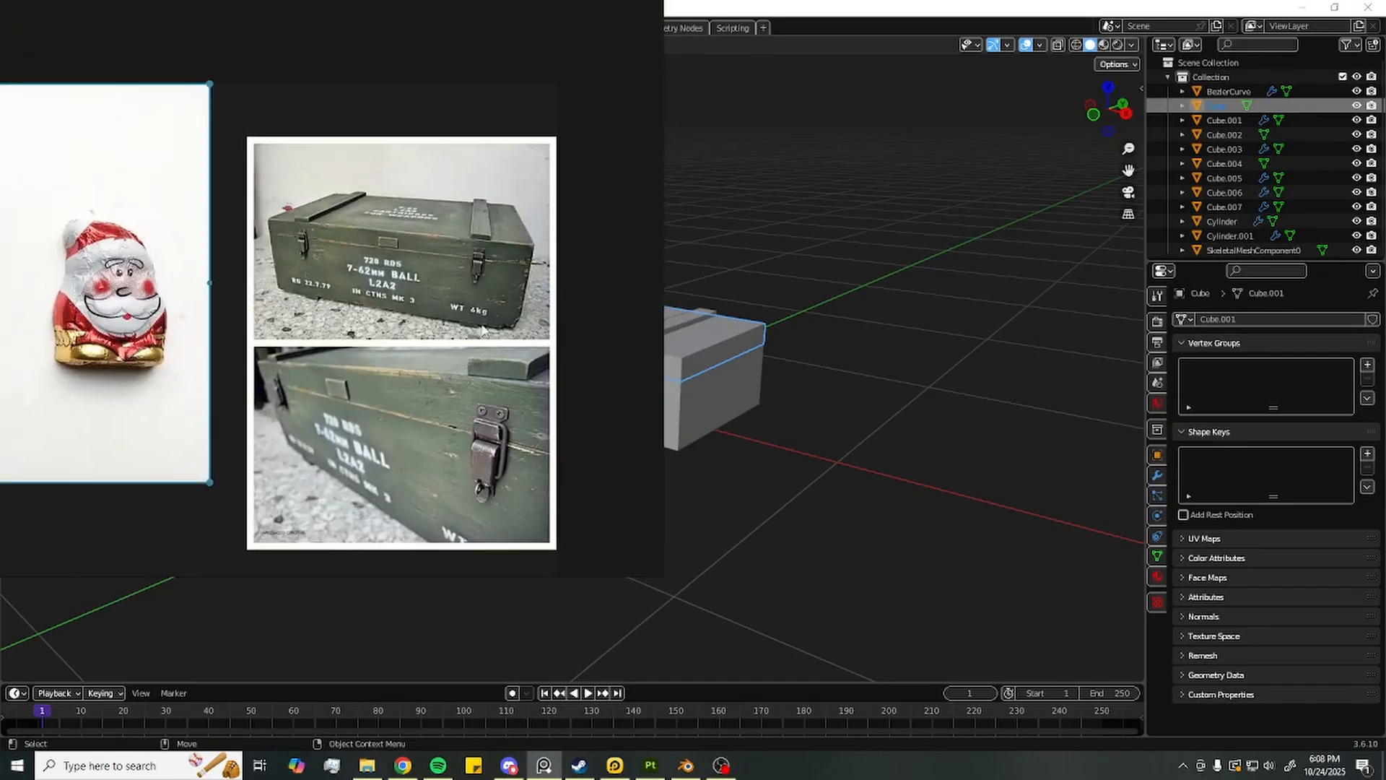
pyautogui.scroll(5, 776, 349)
pyautogui.scroll(2, 780, 397)
pyautogui.click(889, 363)
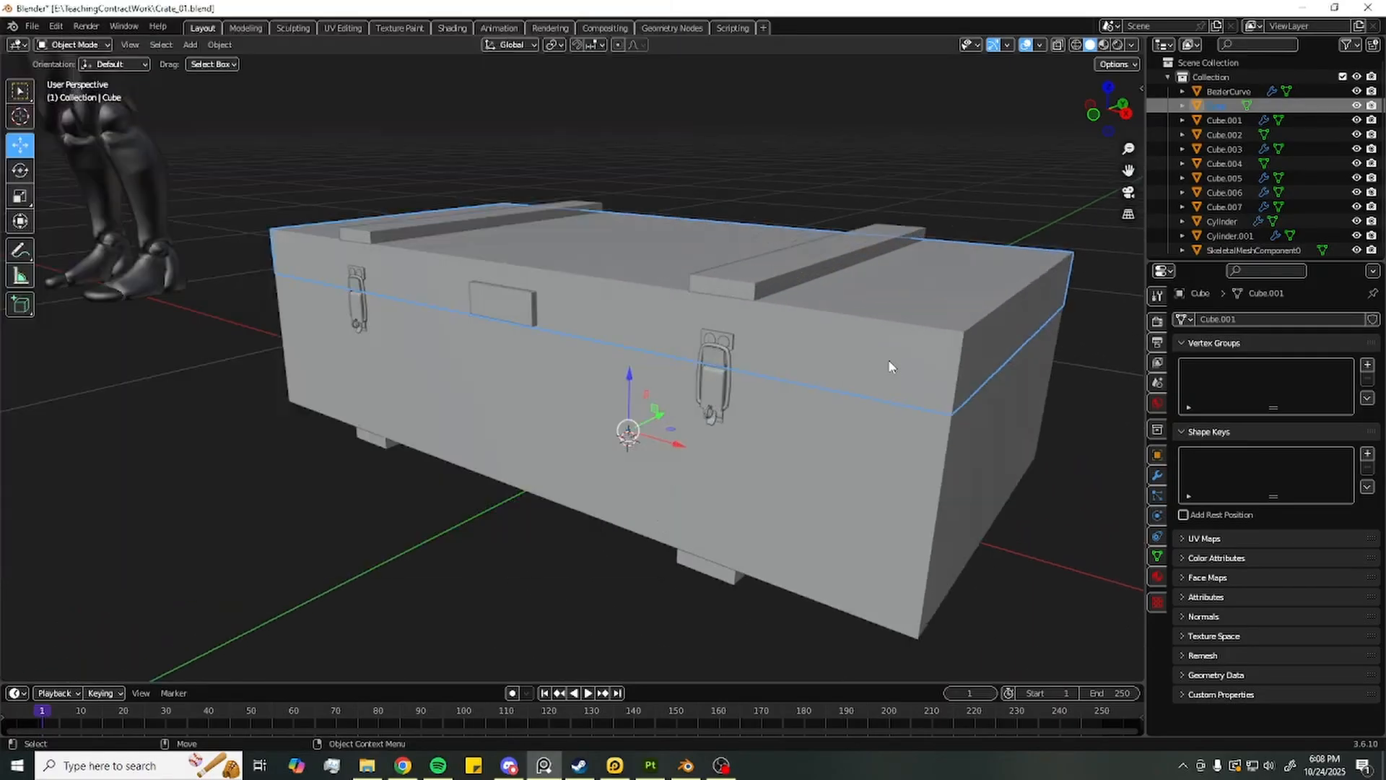
pyautogui.click(543, 765)
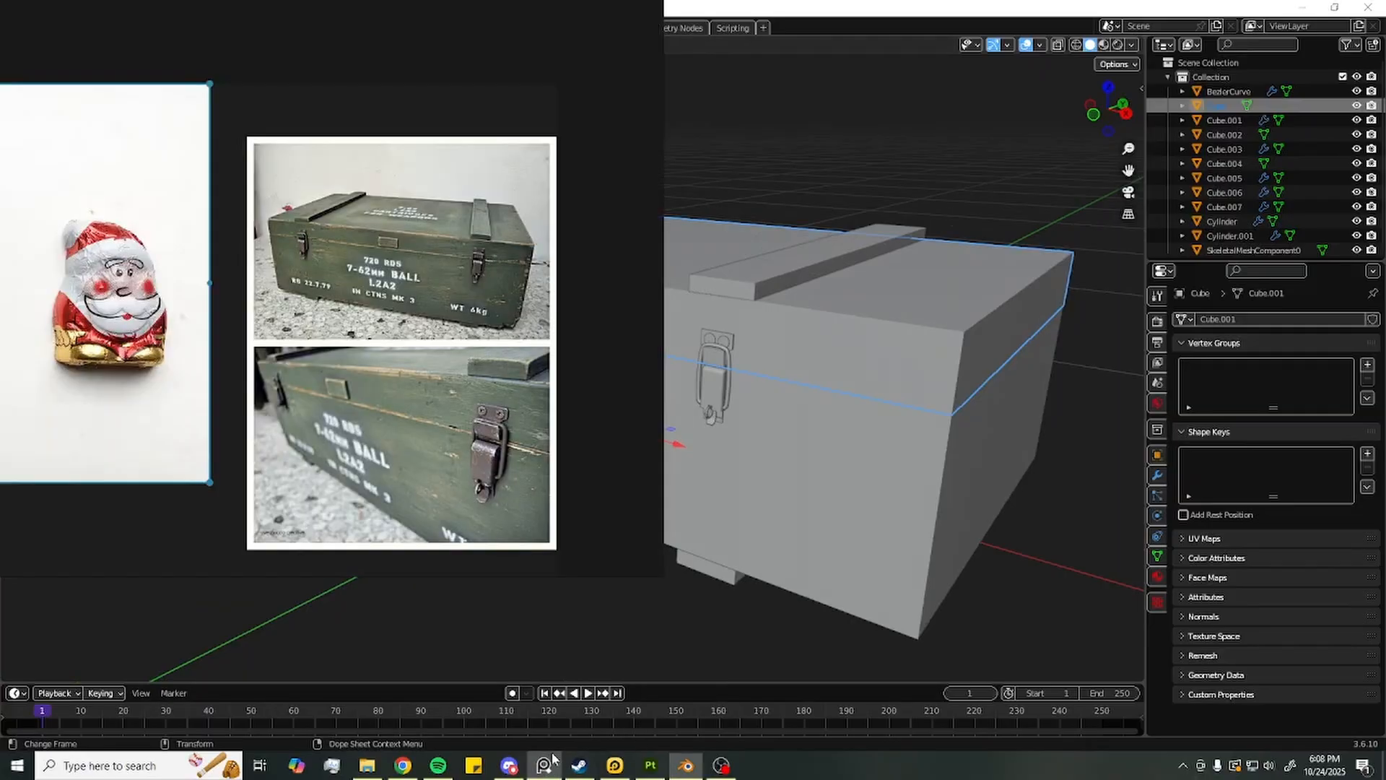
pyautogui.click(903, 442)
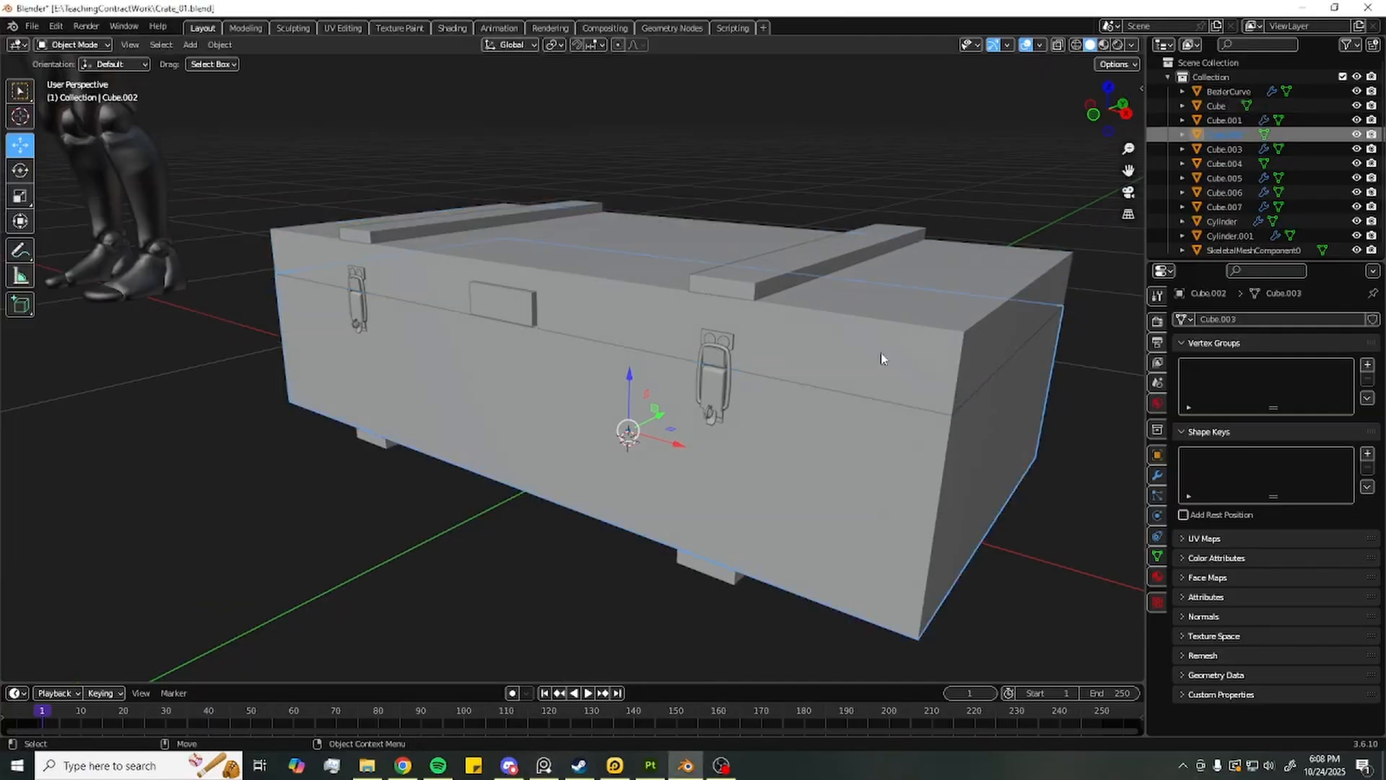
# Select the crate lid and display the UV layout of all its faces in the UV Editing workspace
pyautogui.click(881, 356)
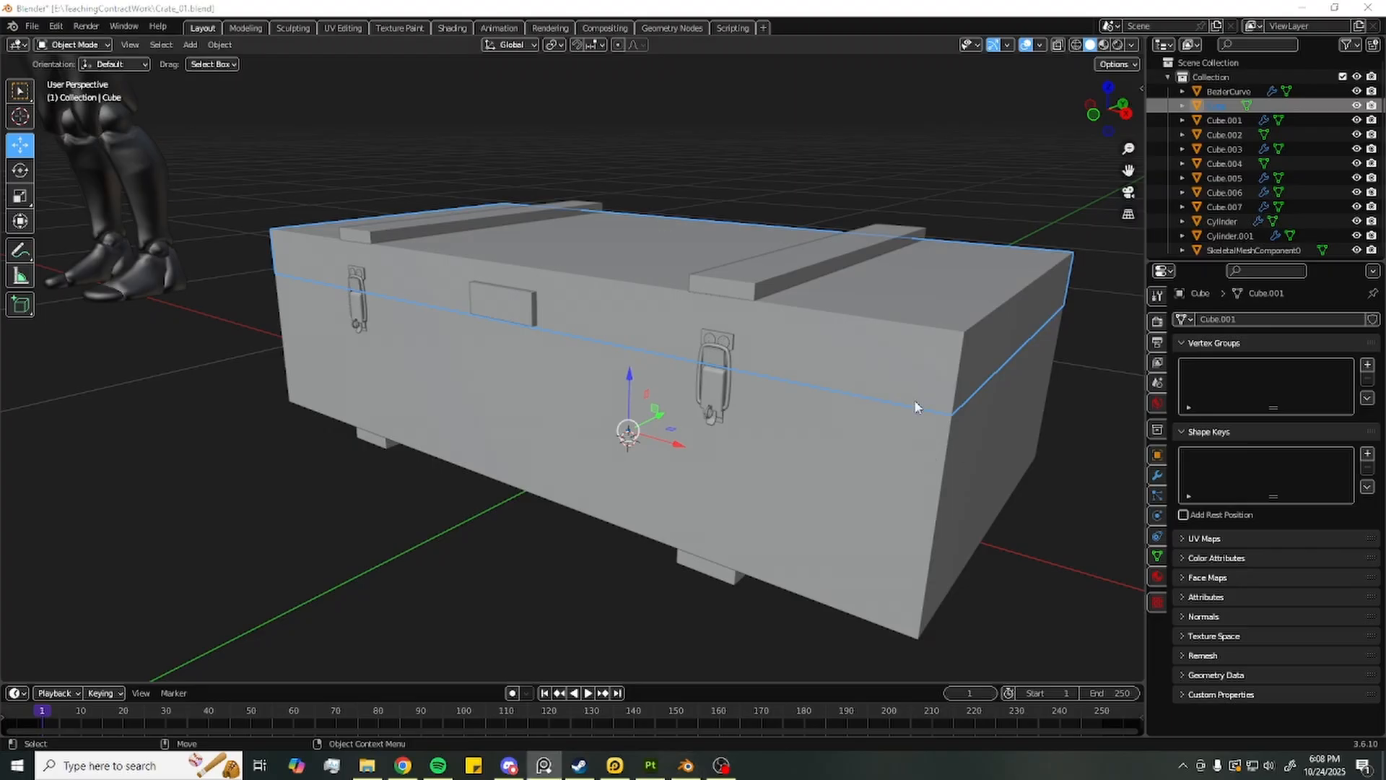
pyautogui.keyDown('shift'); pyautogui.moveTo(916, 405); pyautogui.dragTo(752, 371, button='middle'); pyautogui.keyUp('shift')
pyautogui.press('Tab')
pyautogui.press('Tab')
pyautogui.moveTo(838, 405); pyautogui.dragTo(726, 329, button='middle')
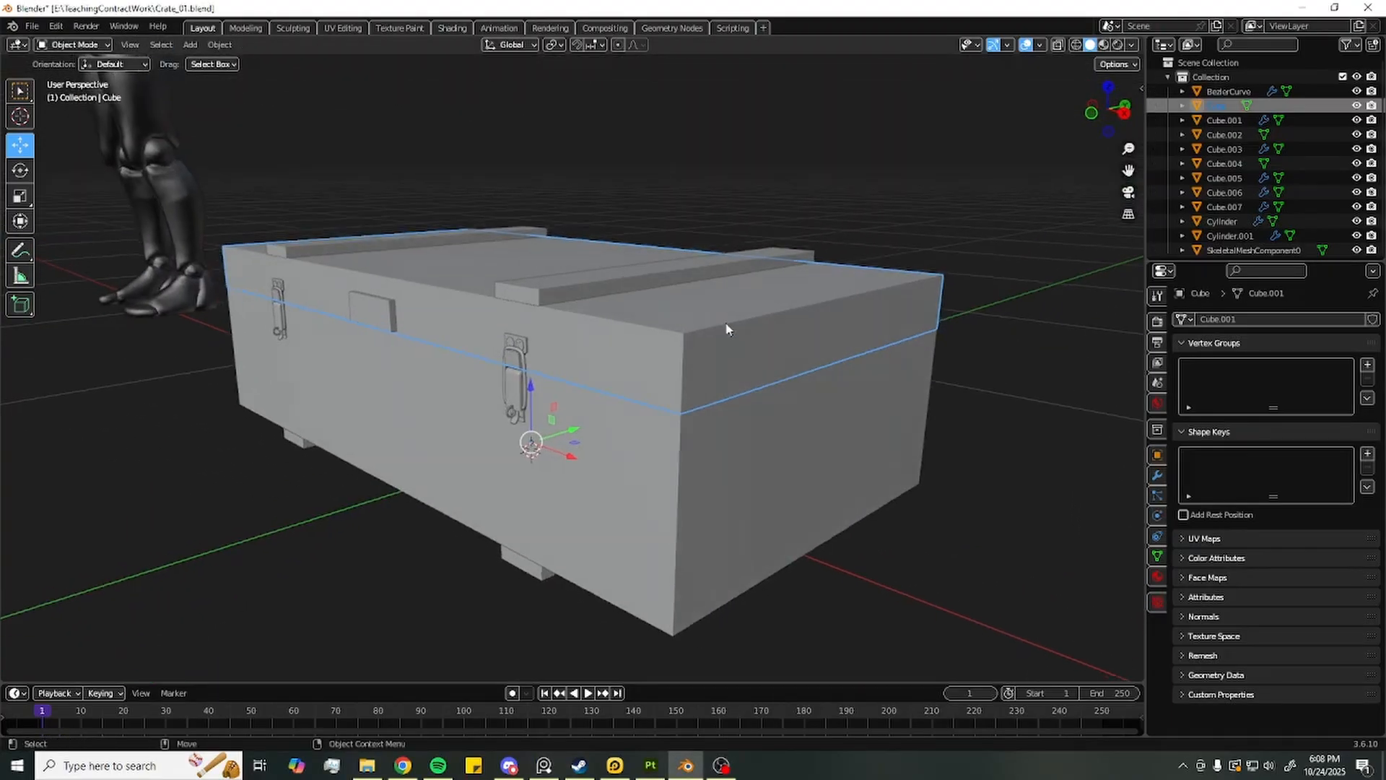
pyautogui.click(344, 29)
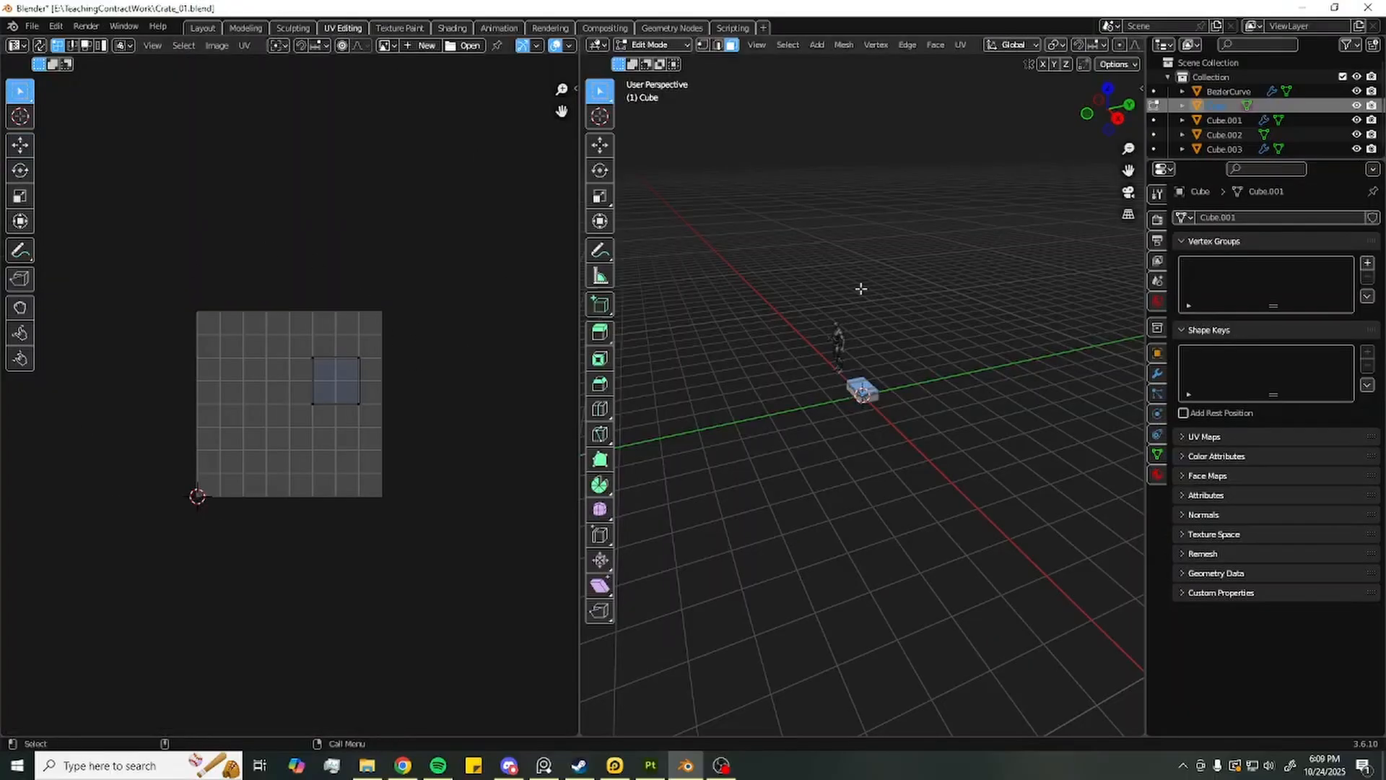
pyautogui.scroll(12, 860, 289)
pyautogui.press('a')
pyautogui.scroll(4, 301, 383)
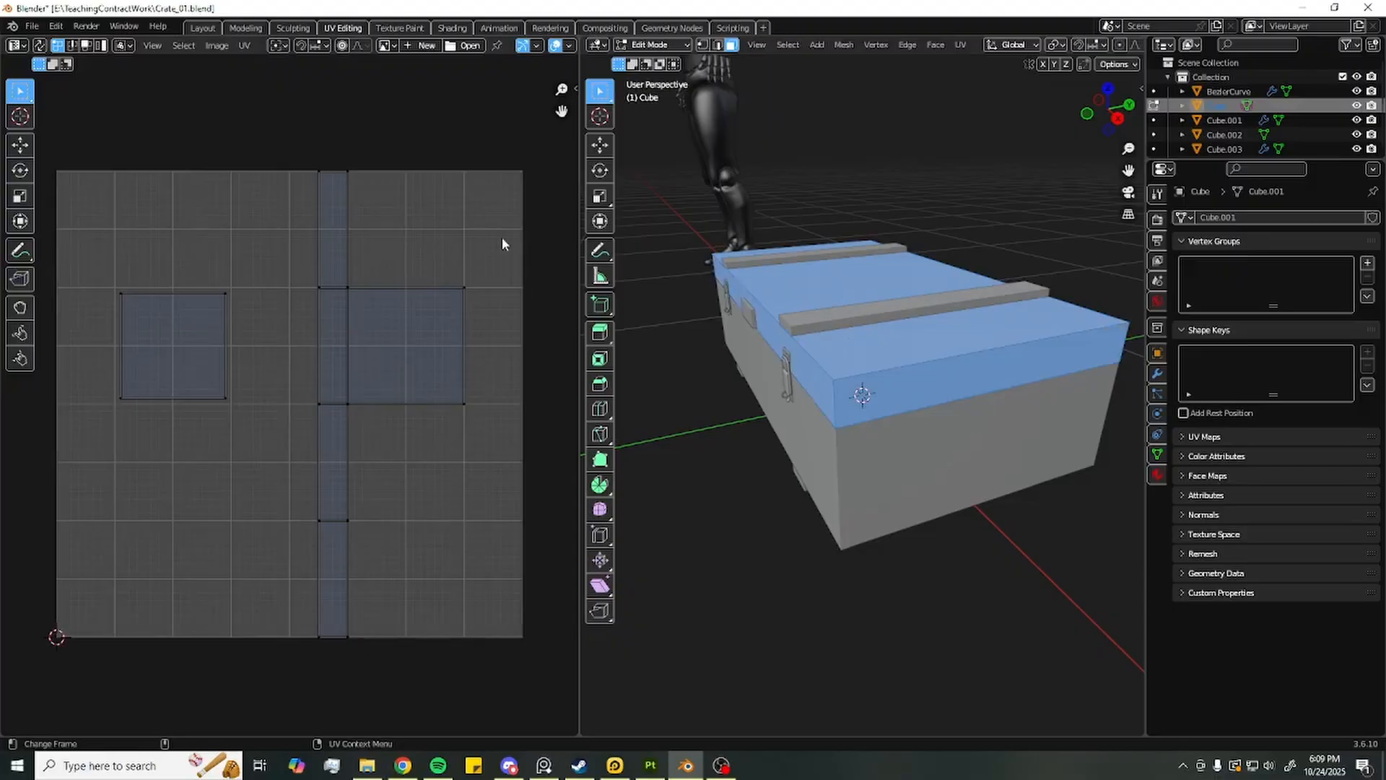
pyautogui.moveTo(837, 267); pyautogui.dragTo(1011, 263, button='middle')
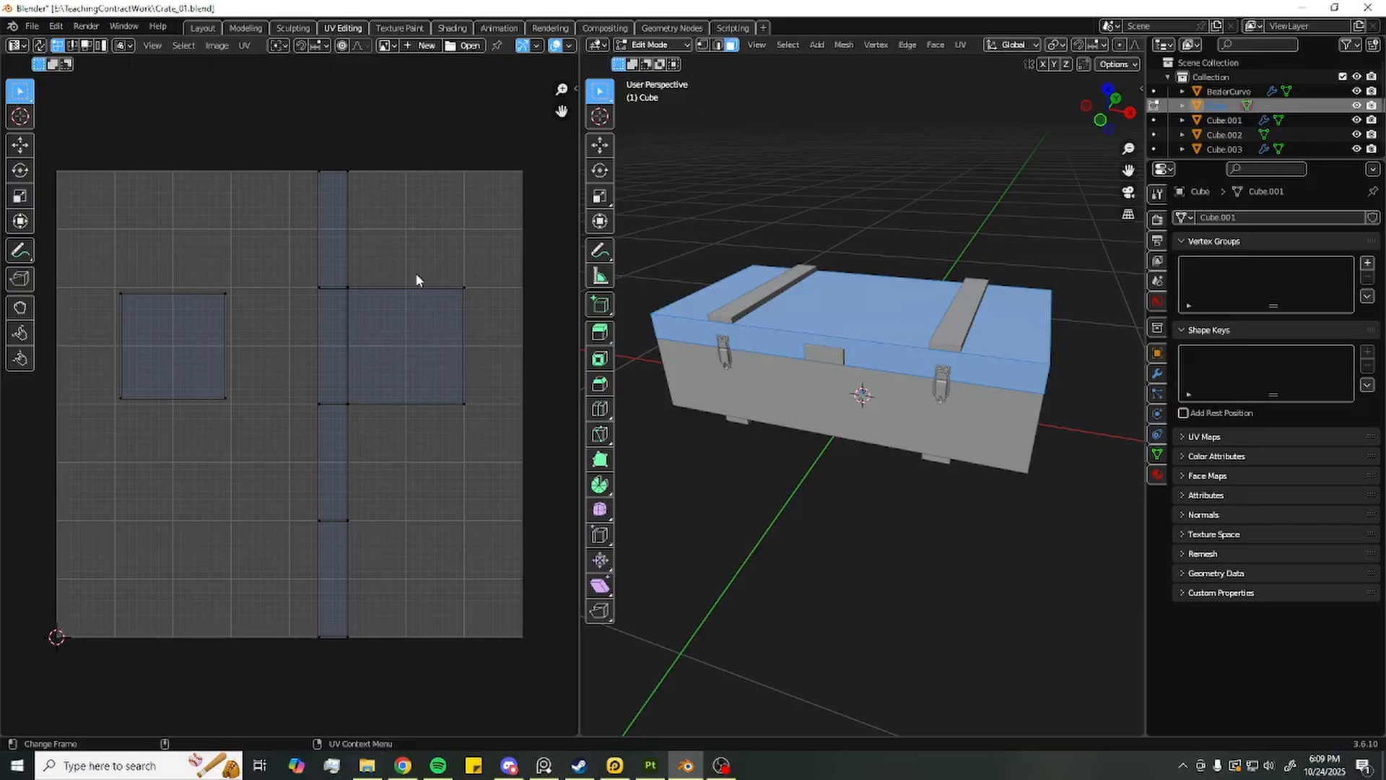
# Return to Object Mode, select all the crate's parts and apply All Transforms to them
pyautogui.press('Tab')
pyautogui.scroll(-4, 897, 240)
pyautogui.moveTo(1017, 585); pyautogui.dragTo(745, 270)
pyautogui.press('F3')
pyautogui.write('app')
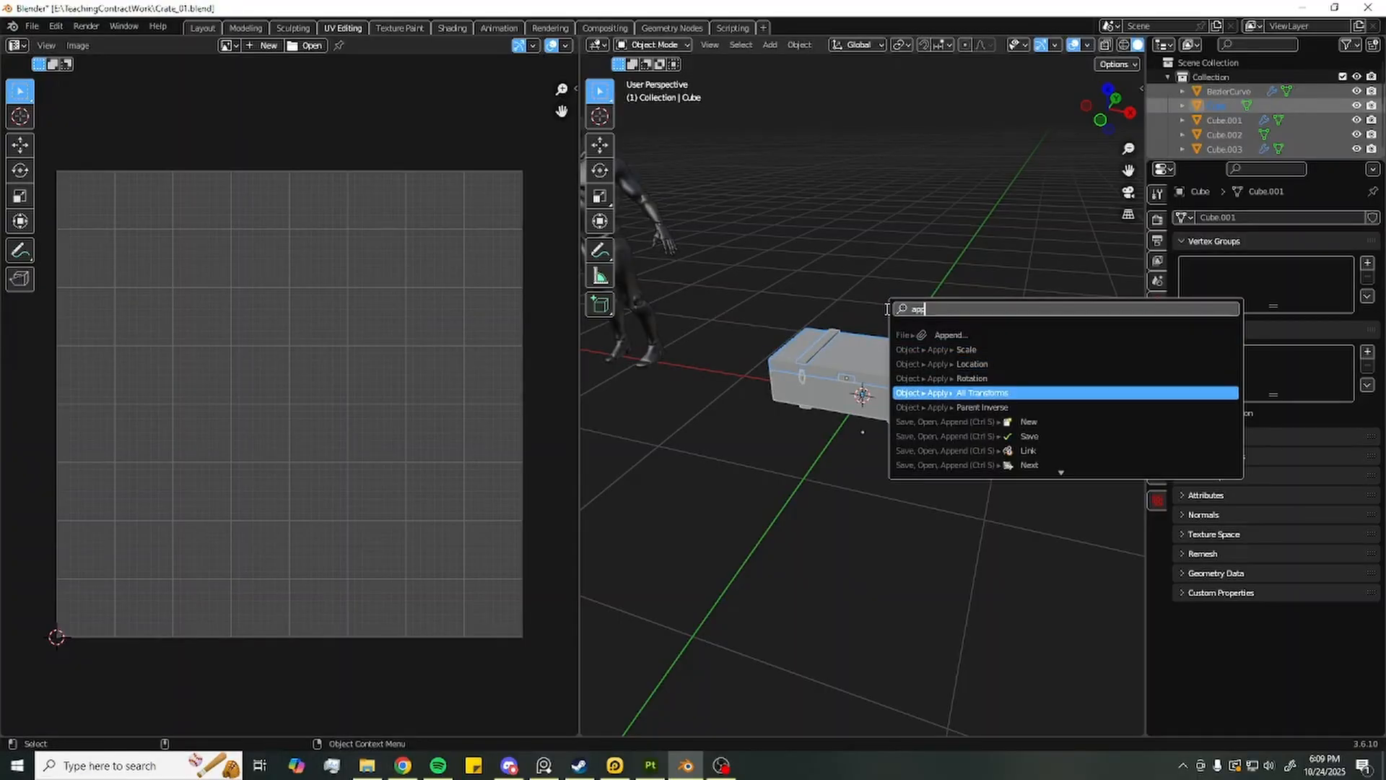
pyautogui.press('Return')
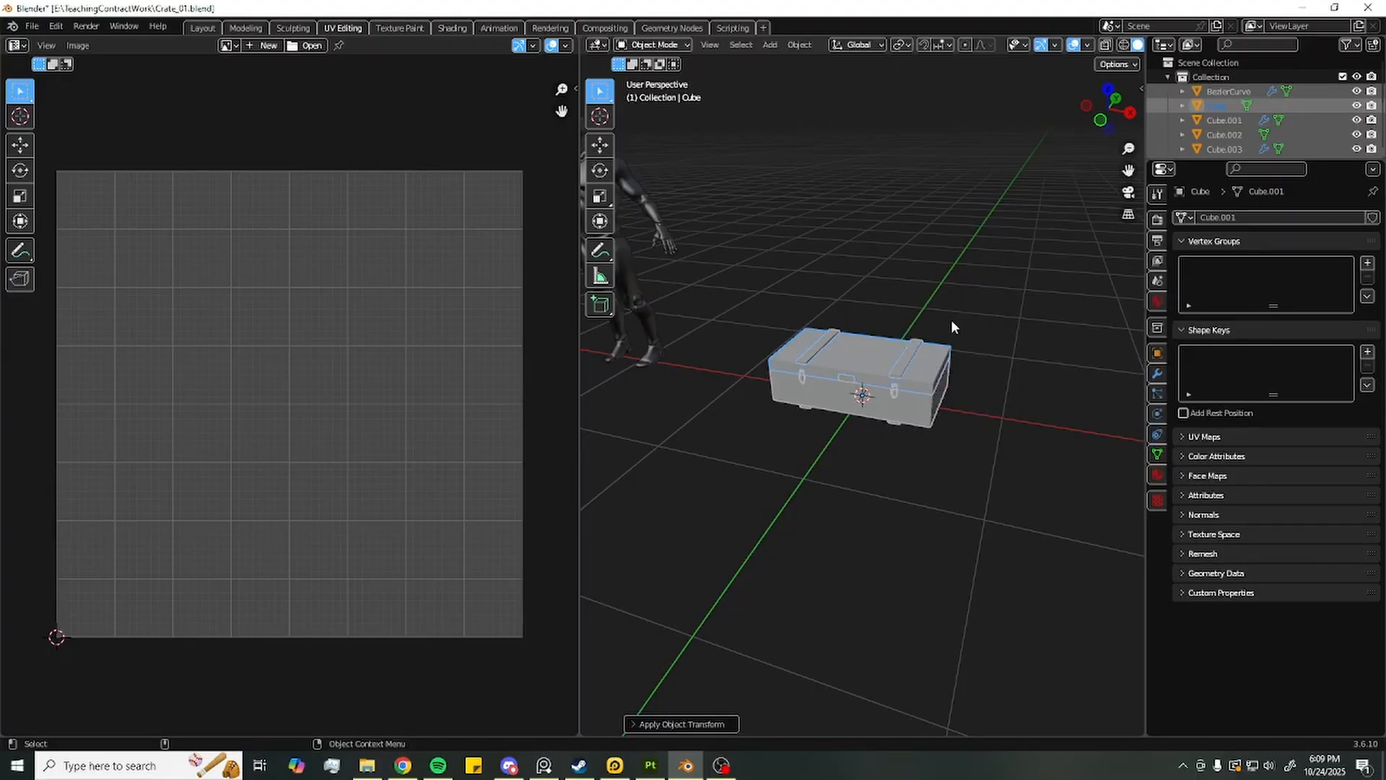
# Select only the crate lid and enter Edit Mode on it
pyautogui.scroll(9, 771, 375)
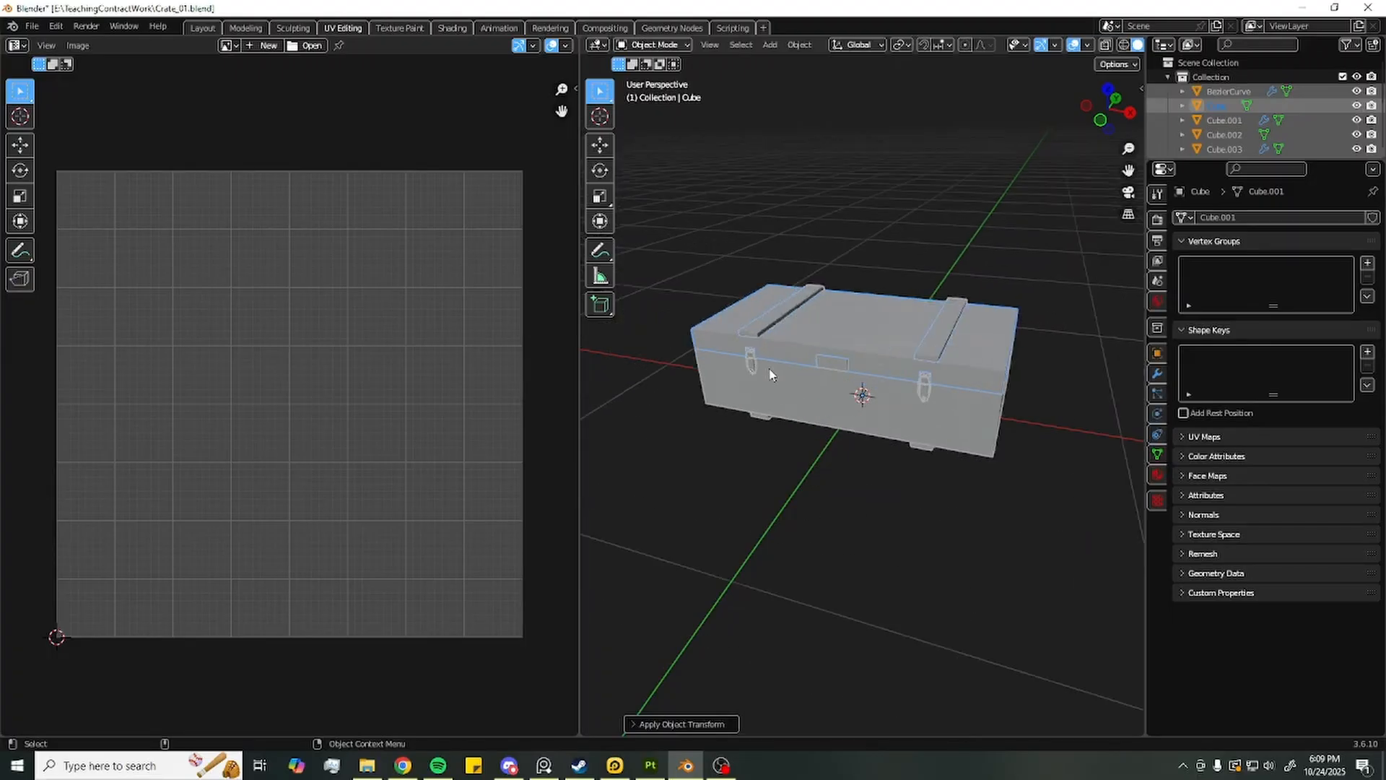
pyautogui.scroll(-3, 859, 282)
pyautogui.moveTo(862, 277); pyautogui.dragTo(861, 305, button='middle')
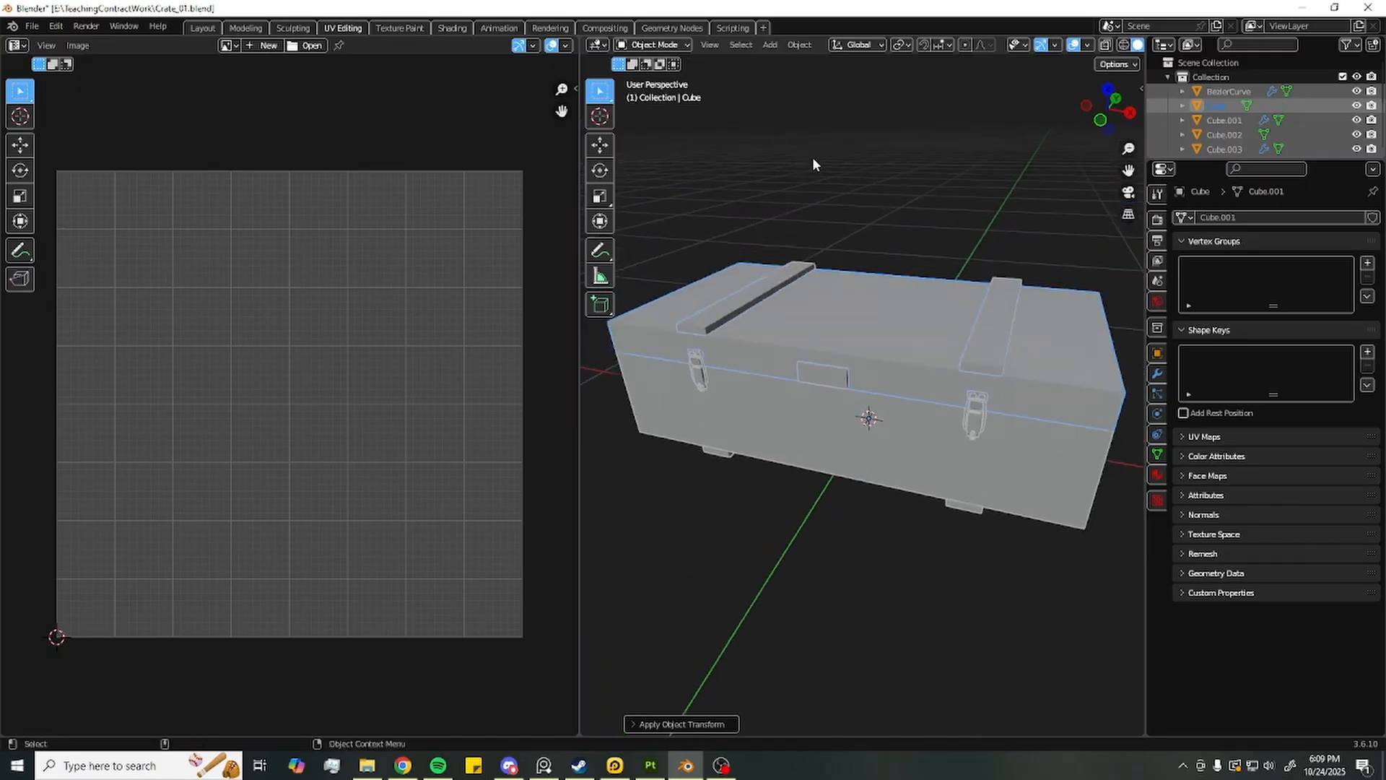
pyautogui.click(909, 220)
pyautogui.click(866, 329)
pyautogui.press('Tab')
pyautogui.moveTo(975, 349); pyautogui.dragTo(752, 176, button='middle')
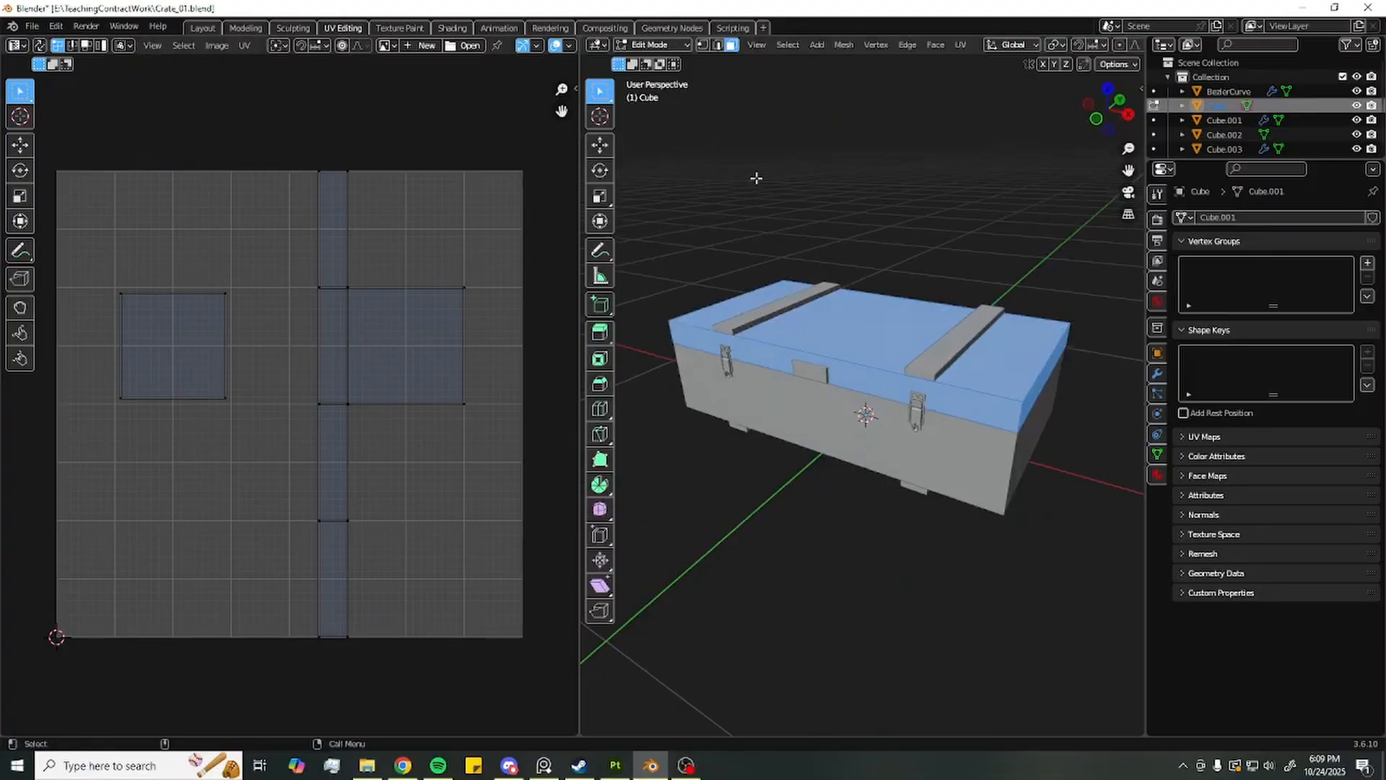
pyautogui.scroll(2, 794, 260)
pyautogui.moveTo(882, 291); pyautogui.dragTo(929, 292, button='middle')
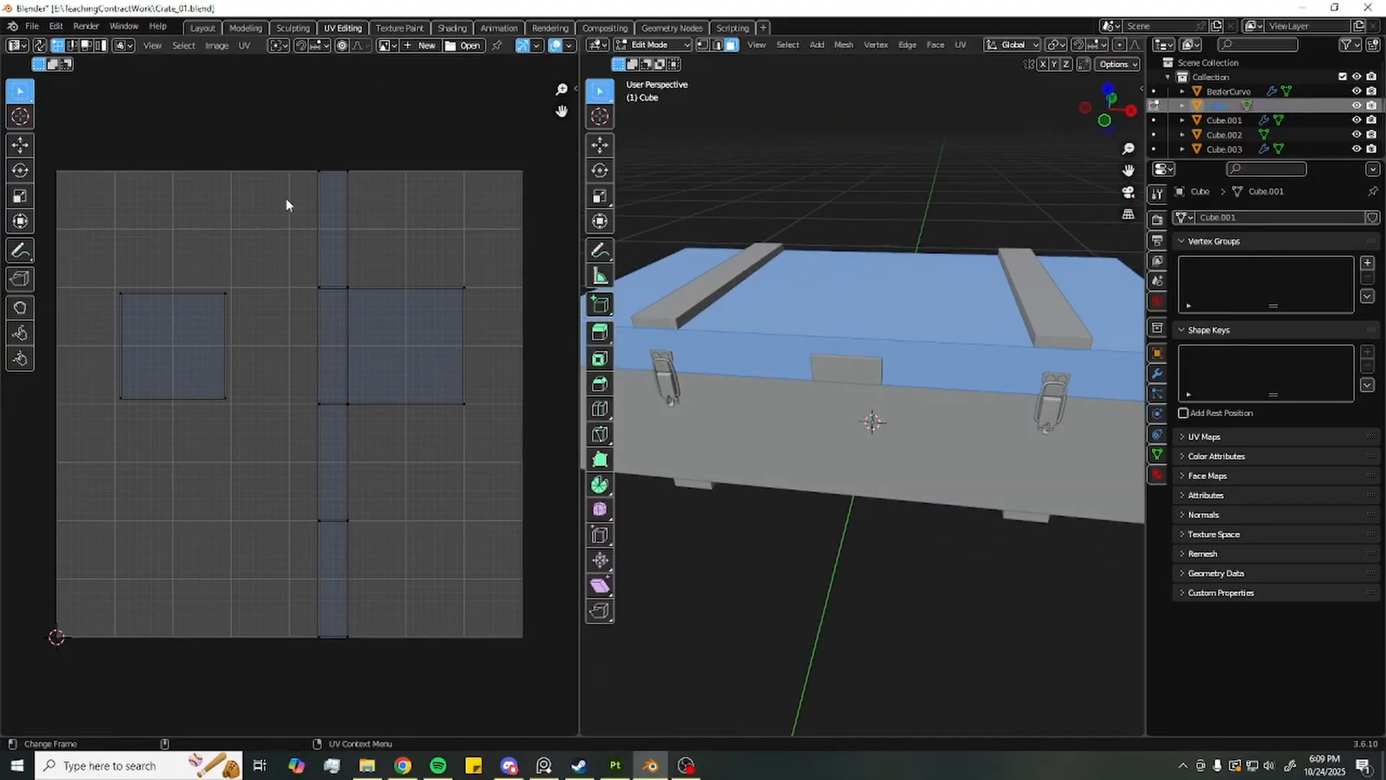
# Select all of the lid's UVs and unwrap them
pyautogui.press('a')
pyautogui.click(245, 46)
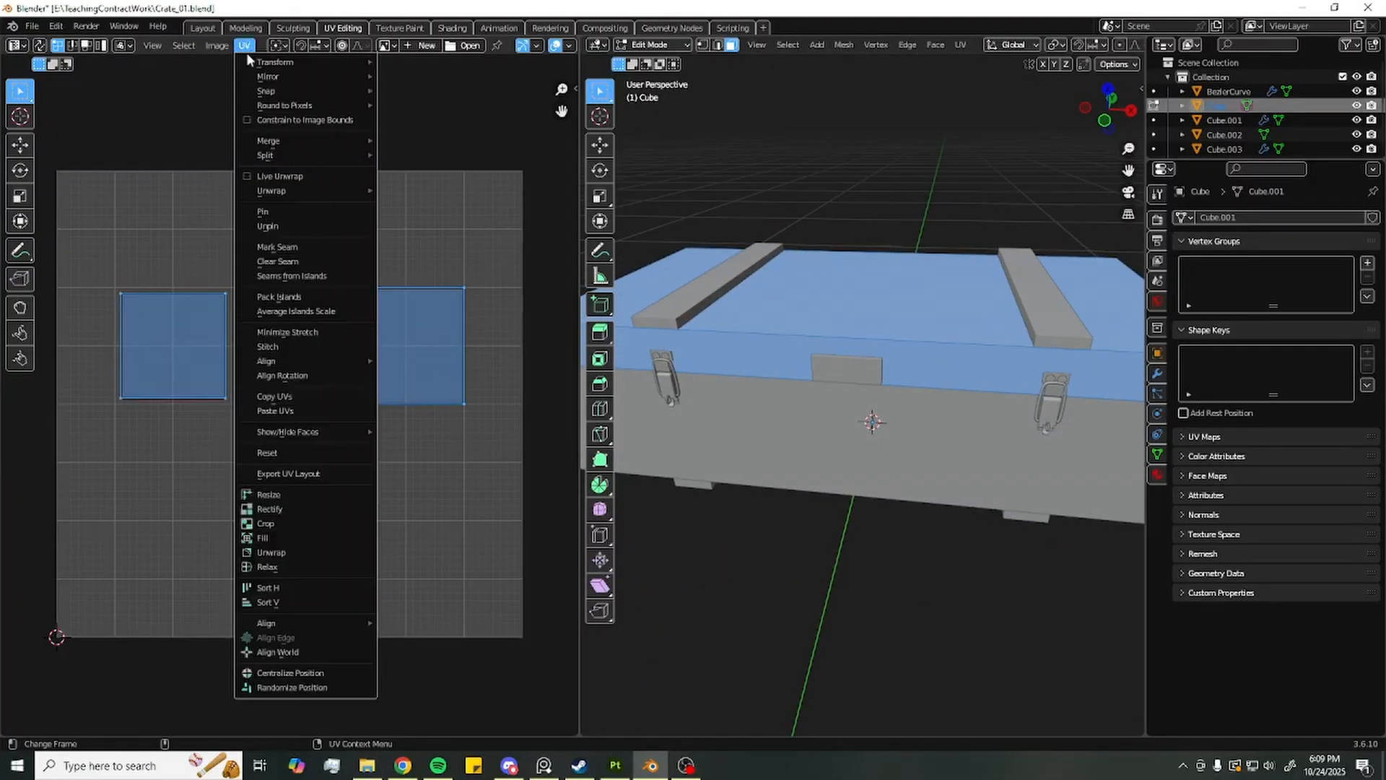
pyautogui.moveTo(315, 192)
pyautogui.click(470, 192)
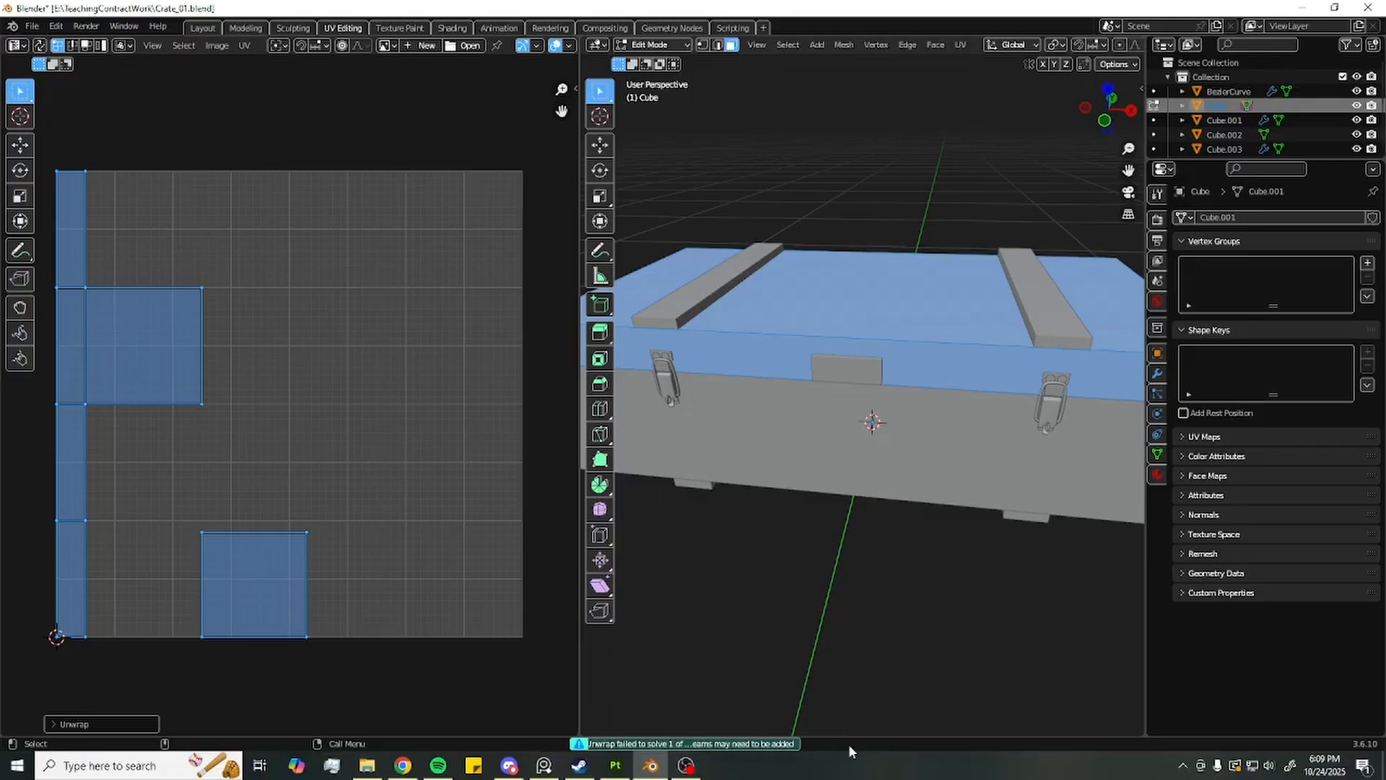
pyautogui.scroll(-2, 731, 272)
pyautogui.moveTo(838, 349)
pyautogui.mouseDown(button='middle')
pyautogui.moveTo(801, 359)
pyautogui.moveTo(811, 349)
pyautogui.mouseUp(button='middle')
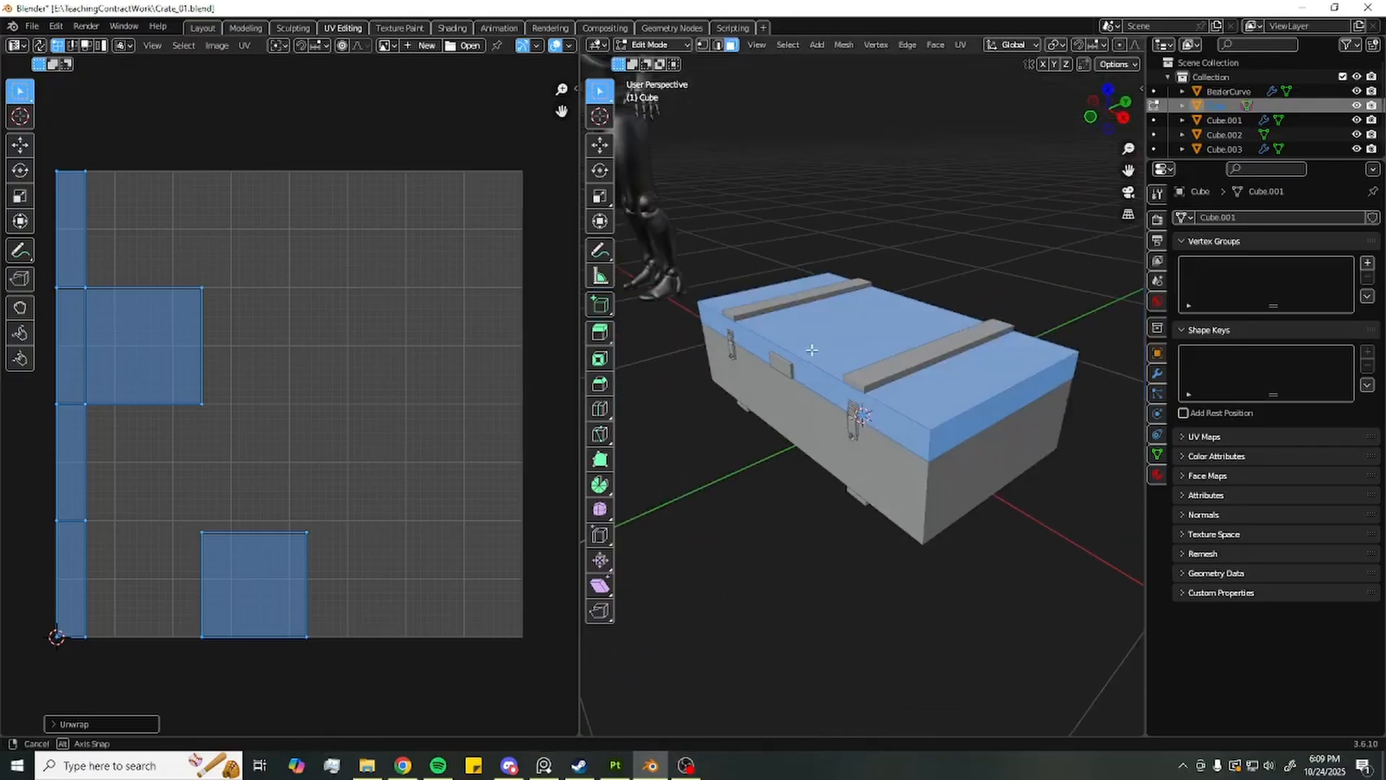
pyautogui.scroll(1, 881, 367)
pyautogui.click(245, 44)
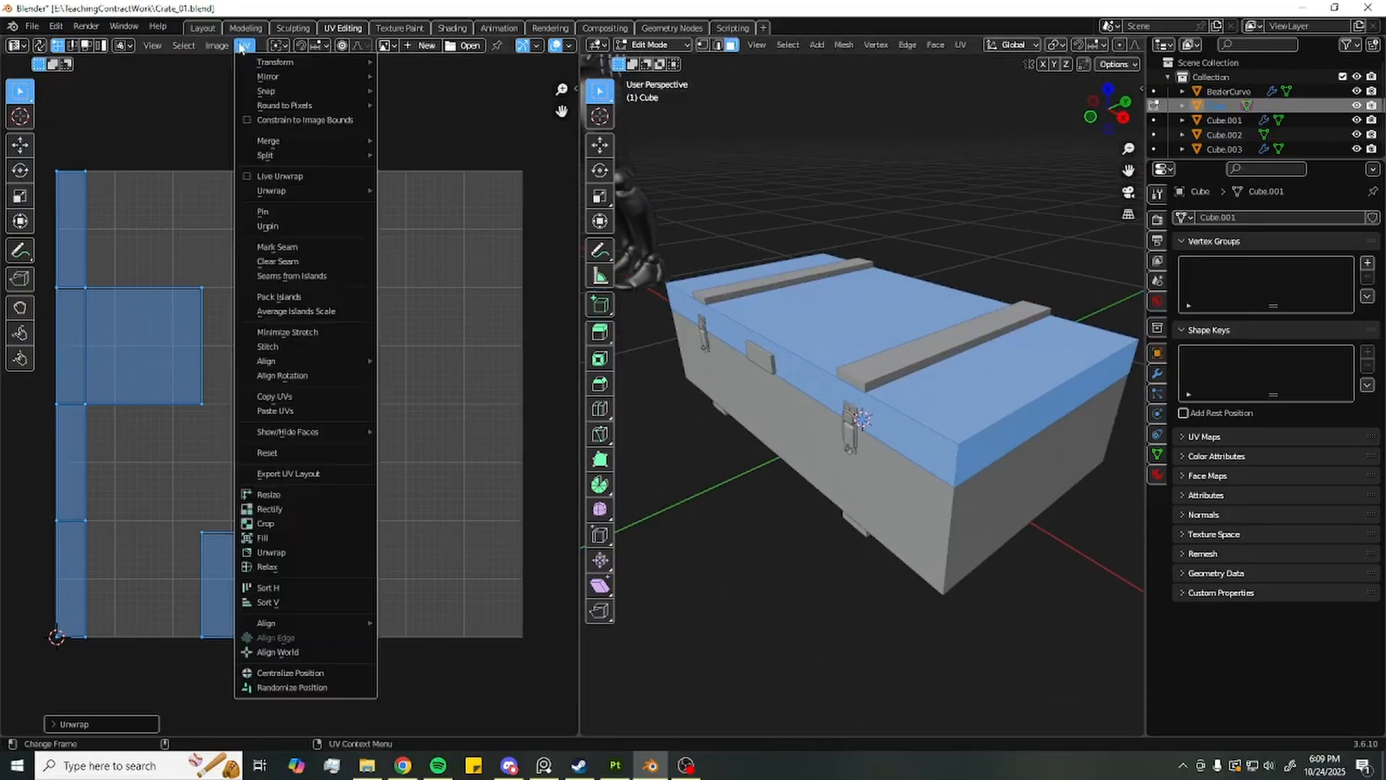
pyautogui.moveTo(310, 192)
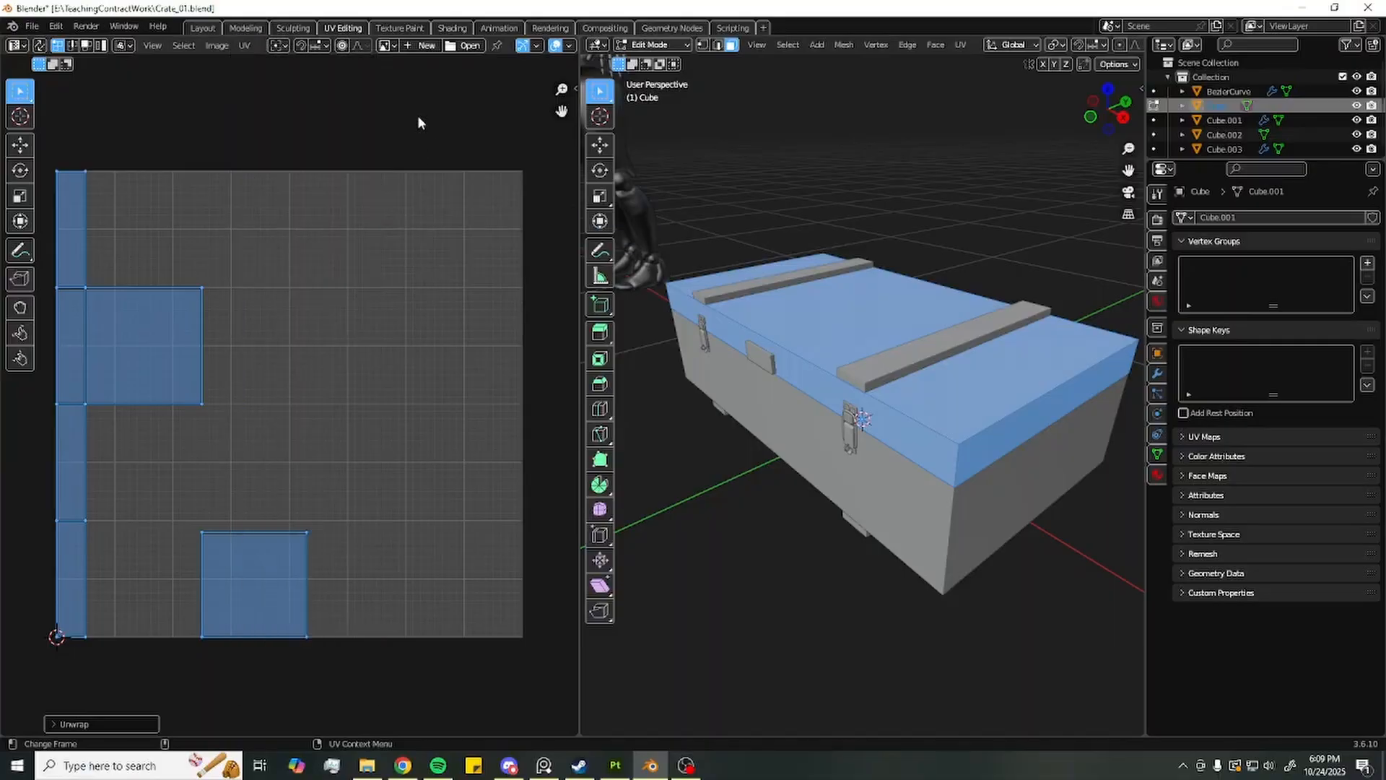
# Select the vertical edge at the lid's front corner in edge select mode, inspect the corner, and return to Object Mode
pyautogui.click(917, 376)
pyautogui.click(959, 460)
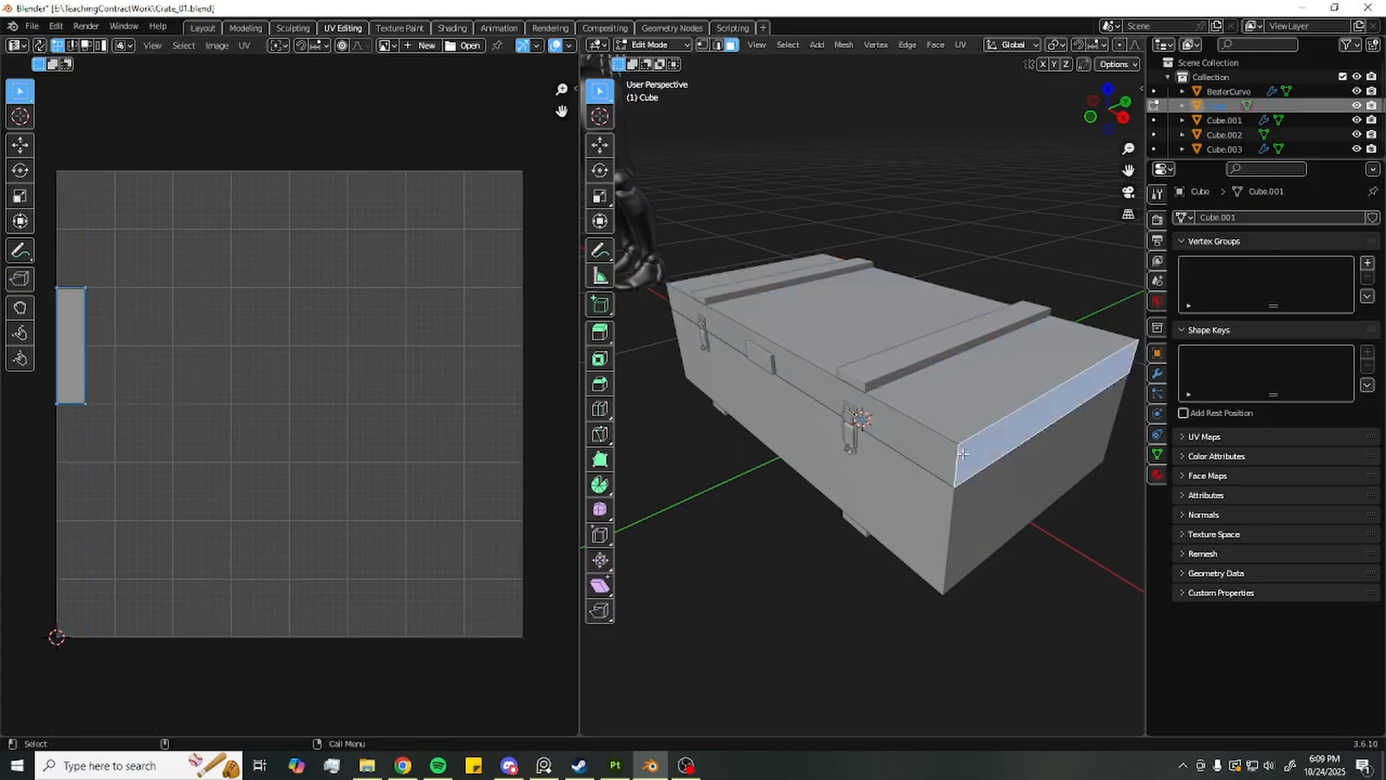
pyautogui.press('2')
pyautogui.click(959, 460)
pyautogui.moveTo(992, 480); pyautogui.dragTo(852, 426, button='middle')
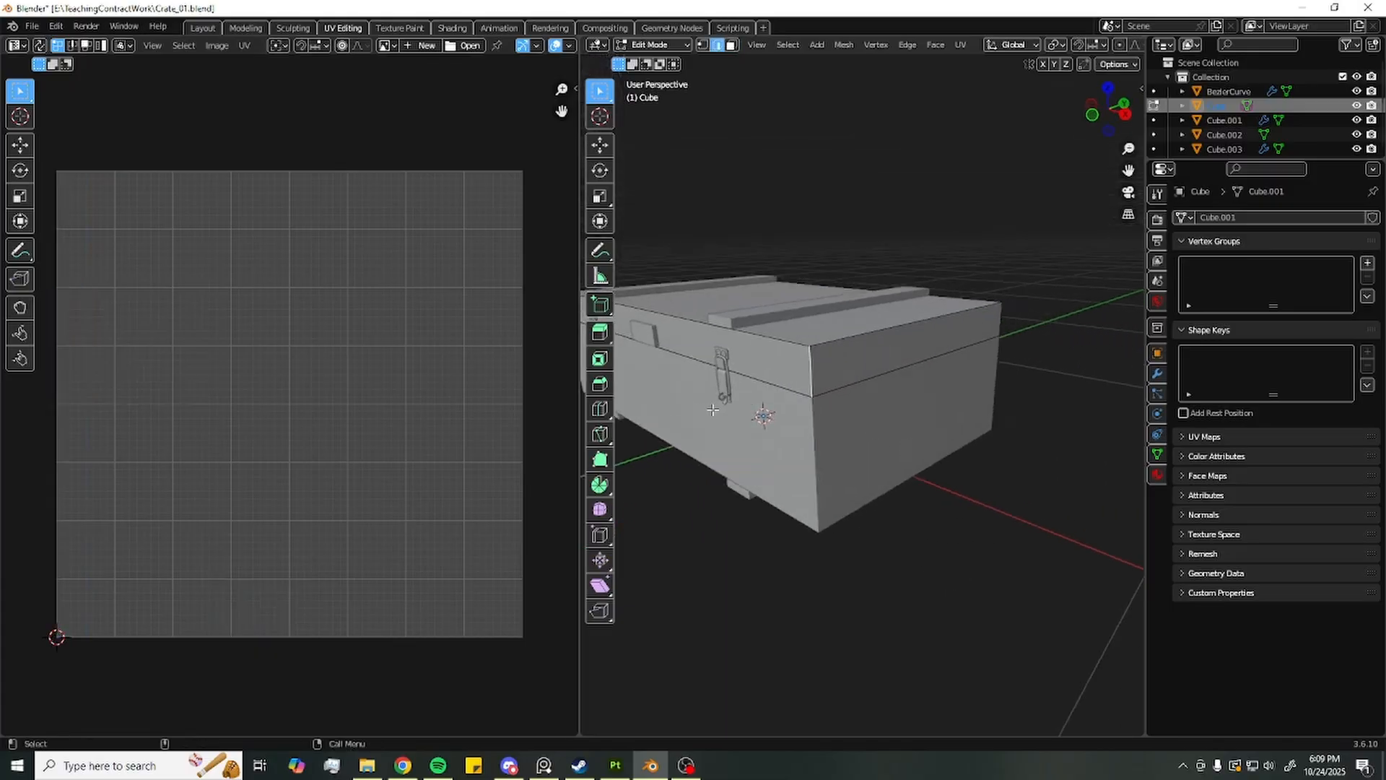
pyautogui.scroll(4, 864, 336)
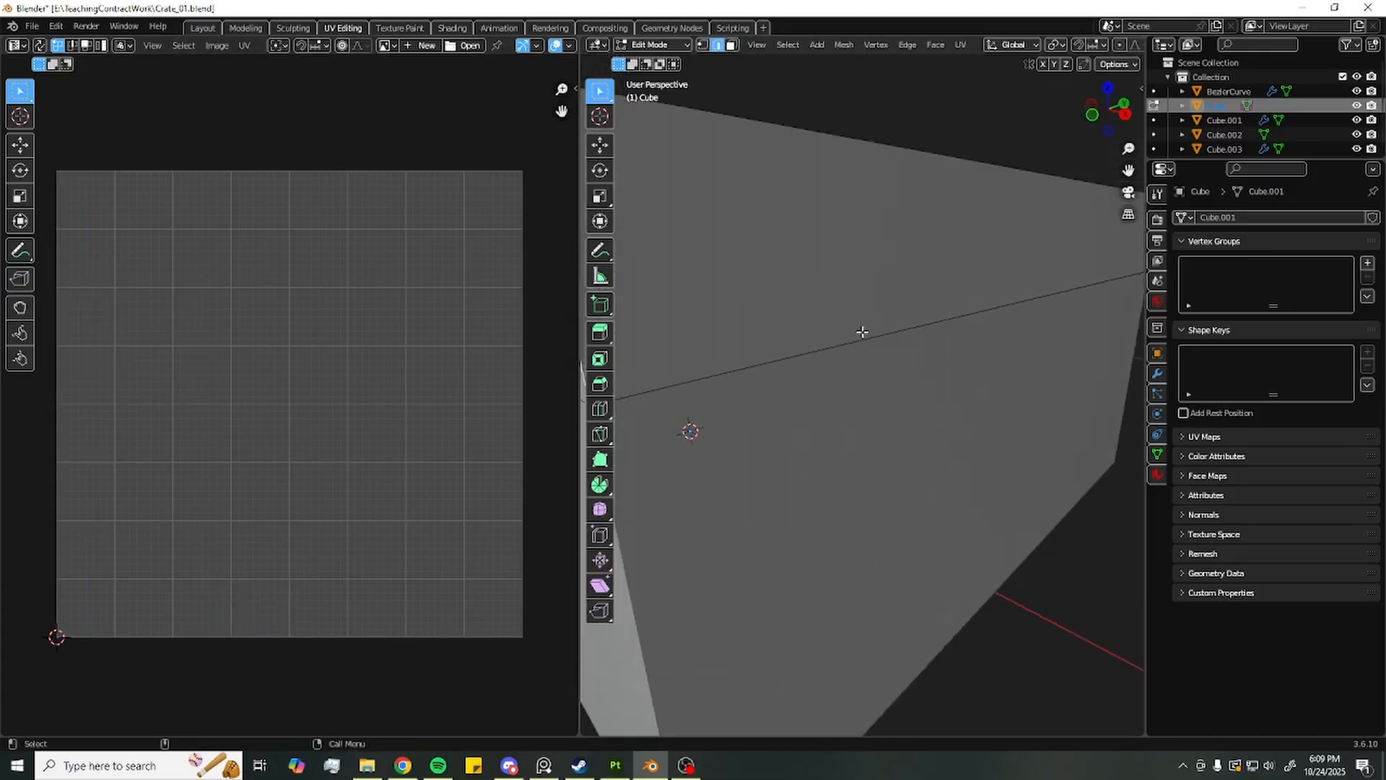
pyautogui.scroll(-3, 841, 321)
pyautogui.moveTo(838, 325); pyautogui.dragTo(860, 338, button='middle')
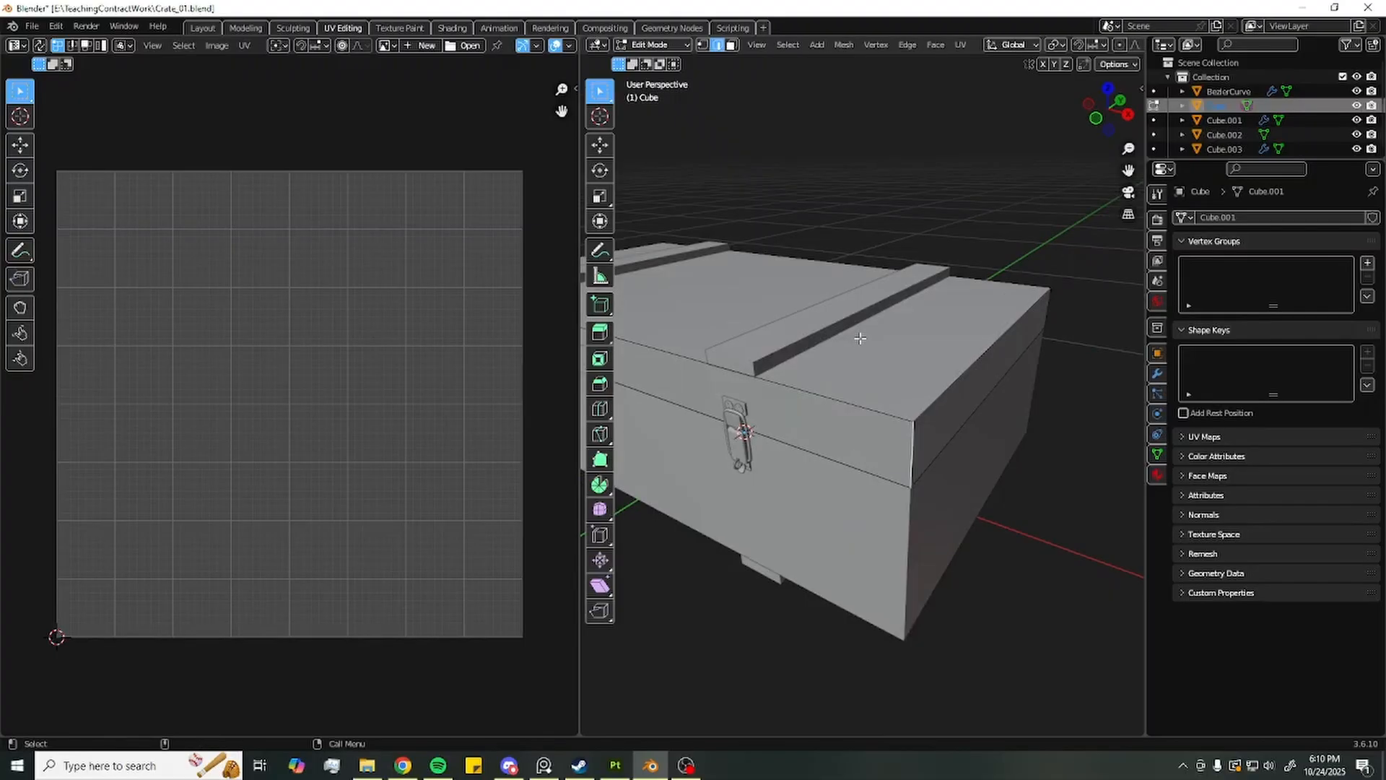
pyautogui.scroll(4, 813, 392)
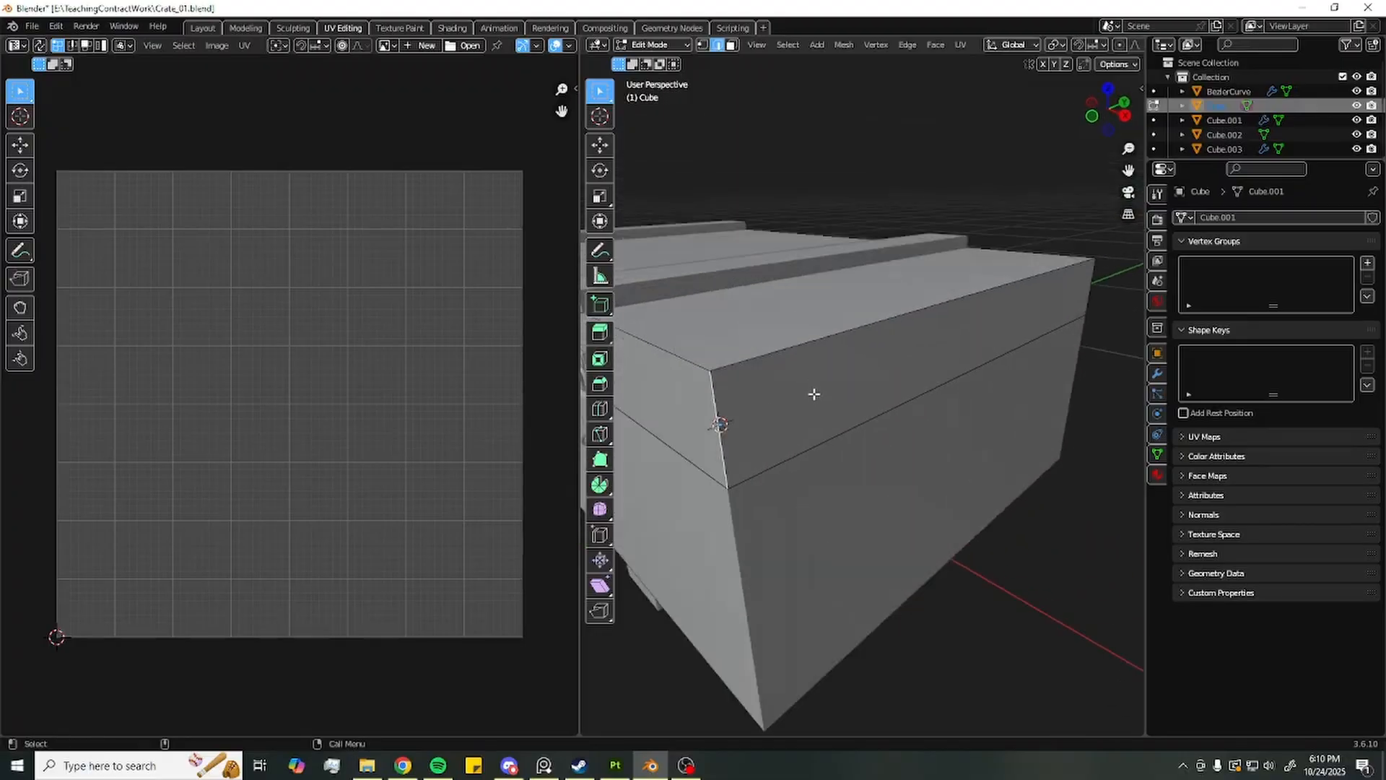
pyautogui.moveTo(814, 392); pyautogui.dragTo(851, 371, button='middle')
pyautogui.press('Tab')
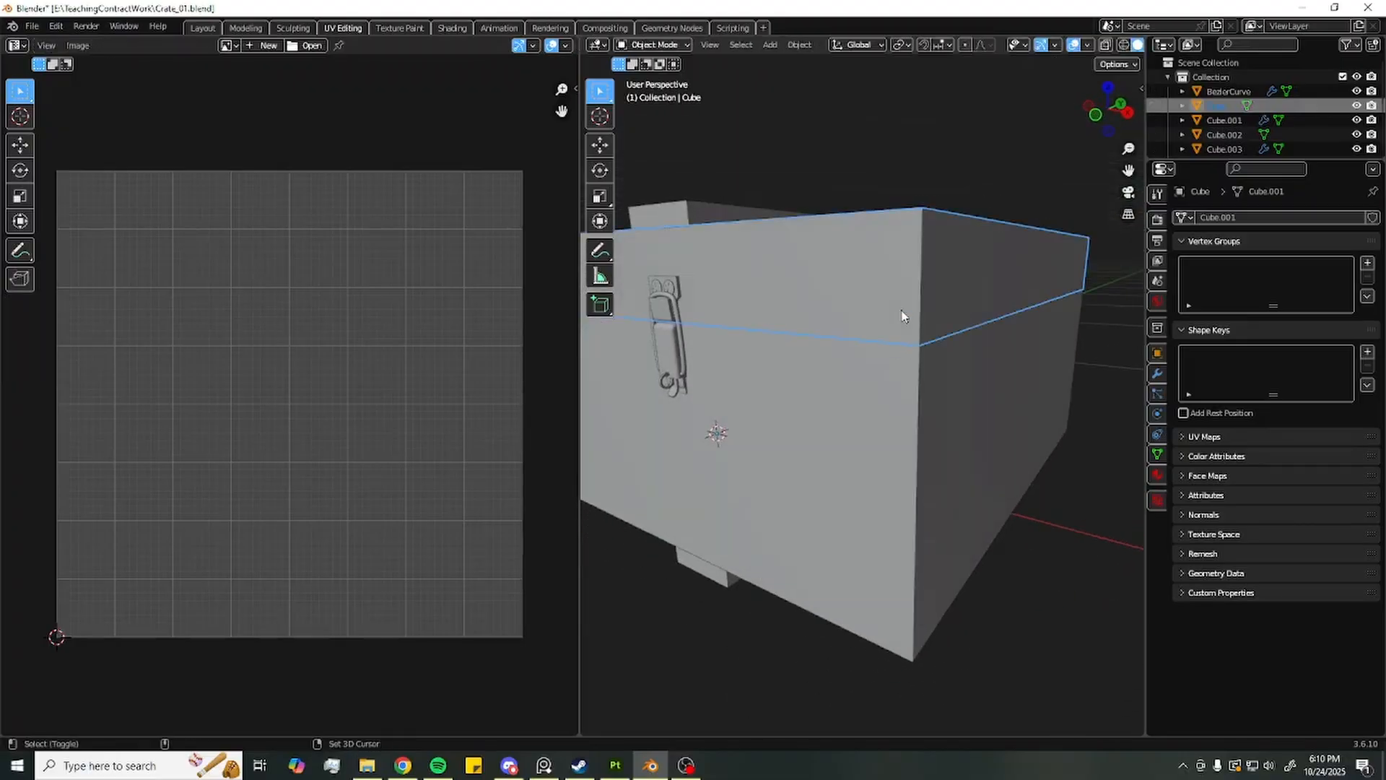
# Isolate the crate lid, enter Edit Mode on it and review the edge commands for its front corner edge
pyautogui.press('KP_Divide')
pyautogui.press('Tab')
pyautogui.moveTo(1004, 371); pyautogui.dragTo(978, 366, button='middle')
pyautogui.scroll(3, 838, 461)
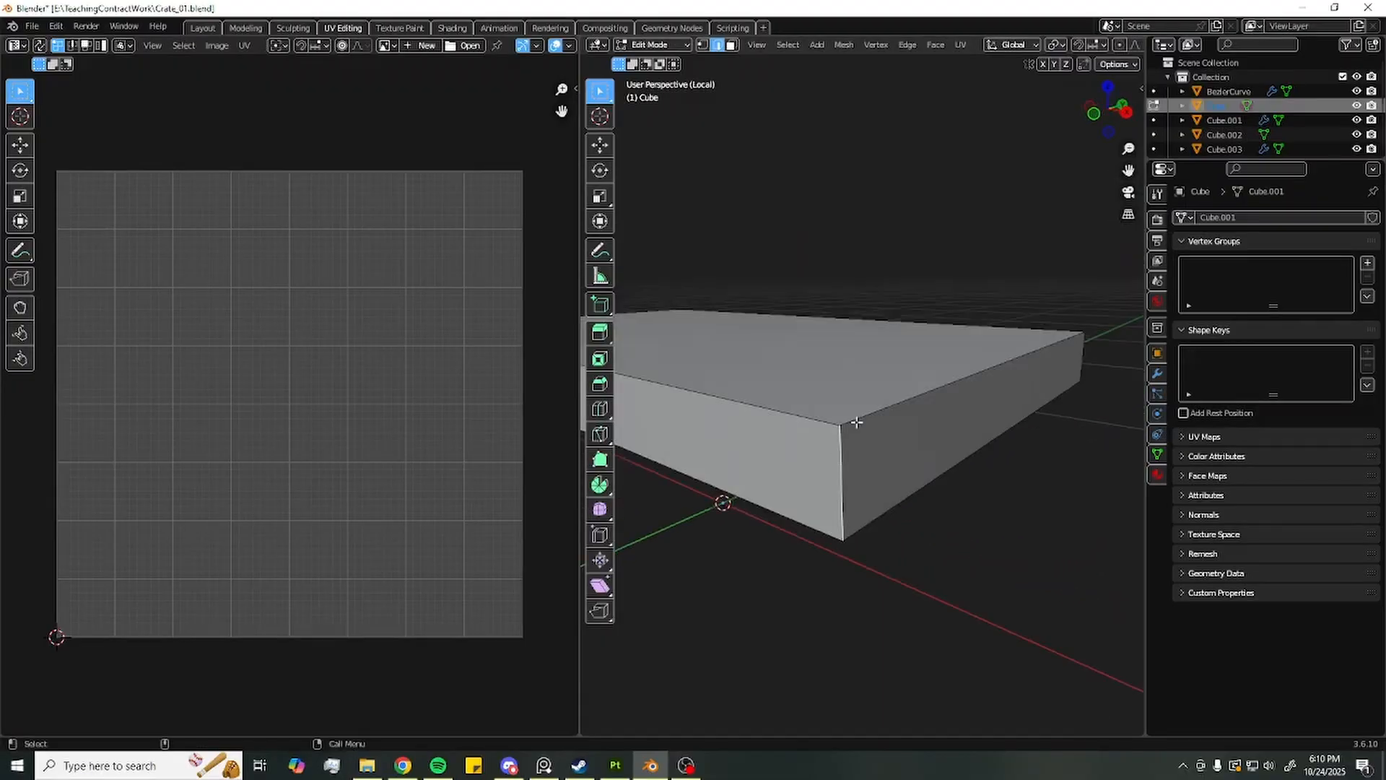
pyautogui.rightClick(845, 458)
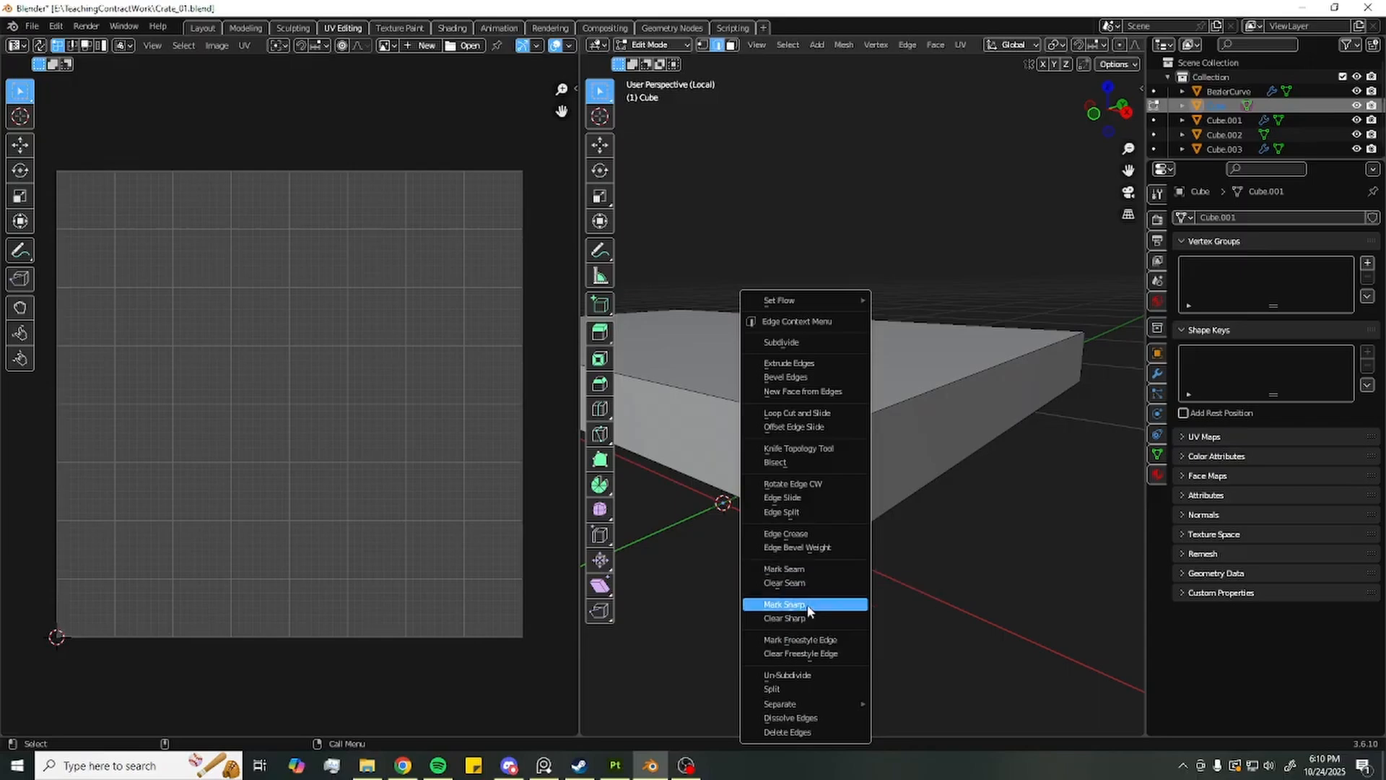
pyautogui.click(794, 569)
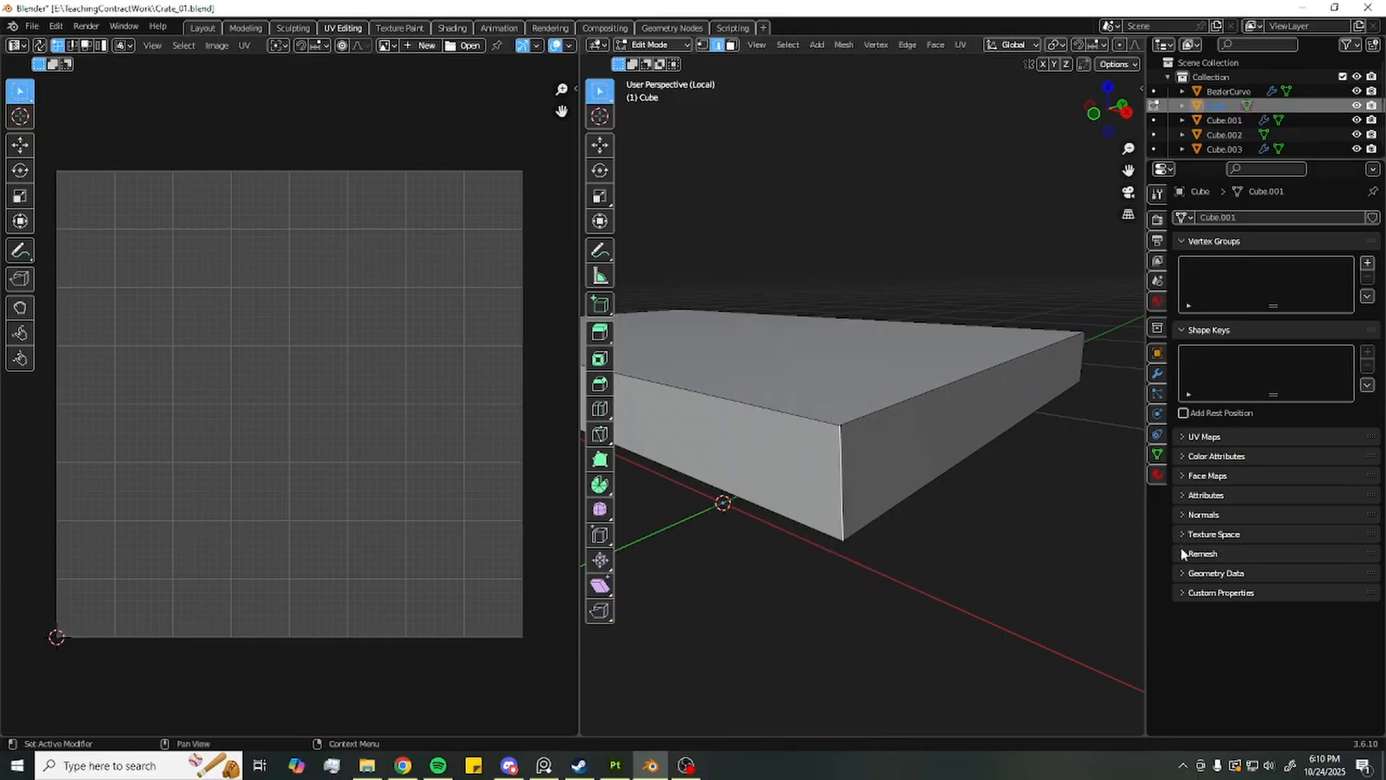
# Enable Auto Smooth at 30° in the lid's normals settings, and leave the lid's geometry deselected
pyautogui.click(1180, 570)
pyautogui.click(1180, 567)
pyautogui.click(1184, 571)
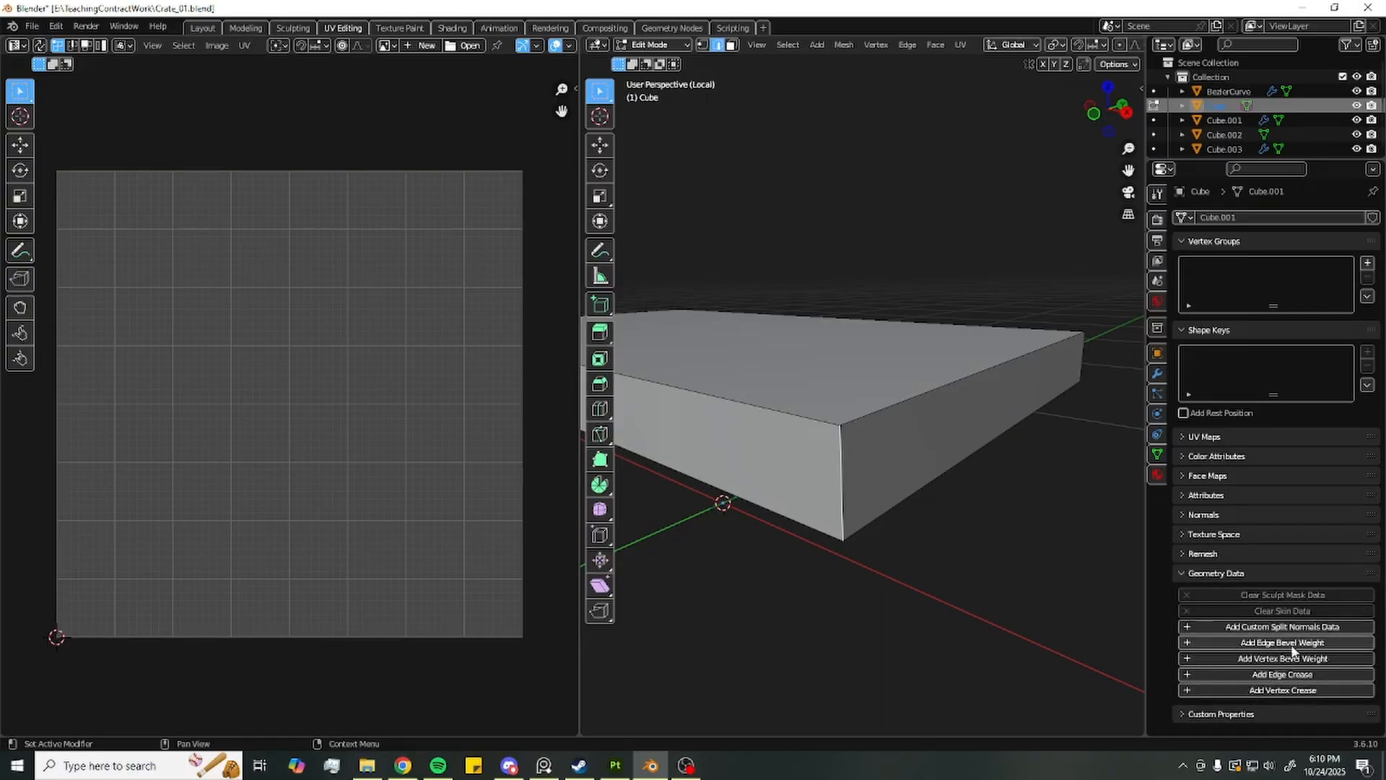
pyautogui.click(1184, 573)
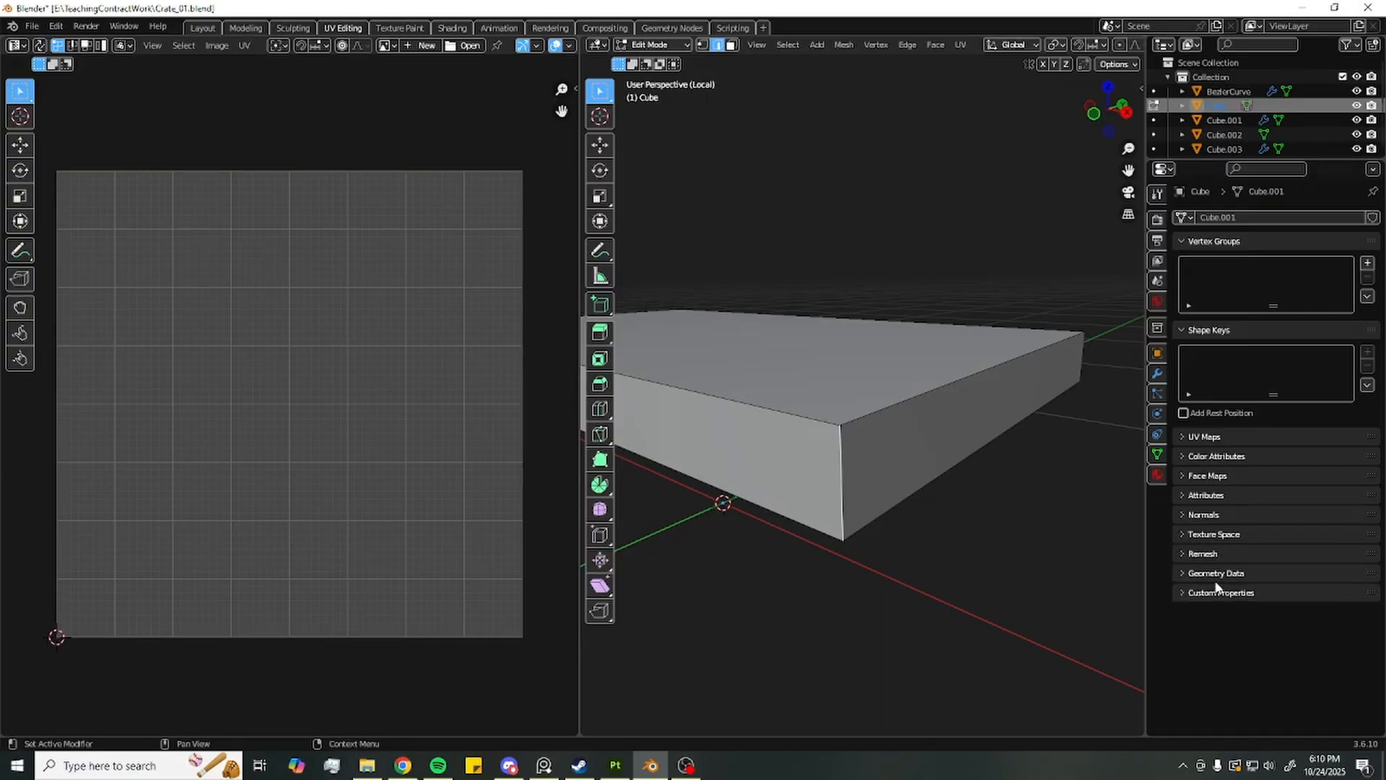
pyautogui.click(1182, 514)
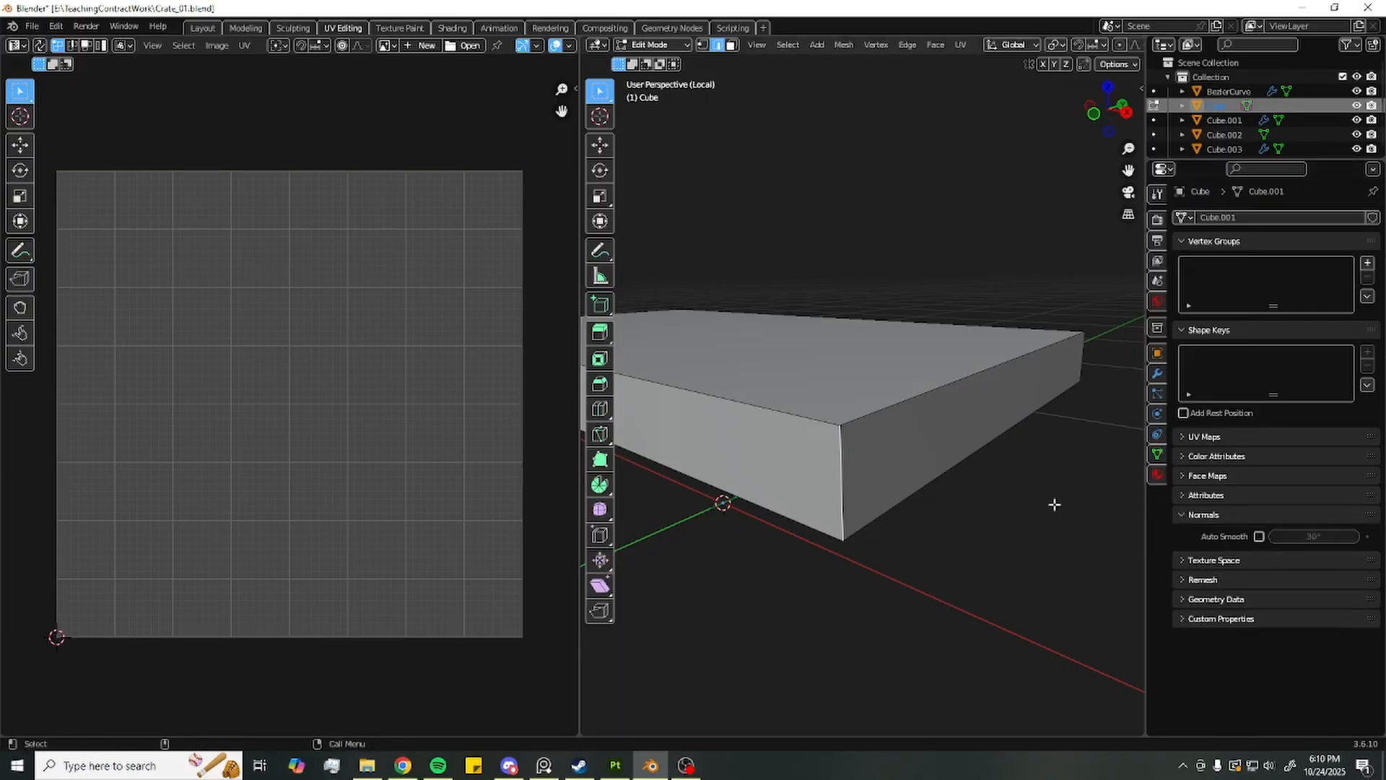
pyautogui.click(1259, 536)
pyautogui.scroll(-2, 887, 454)
pyautogui.press('a')
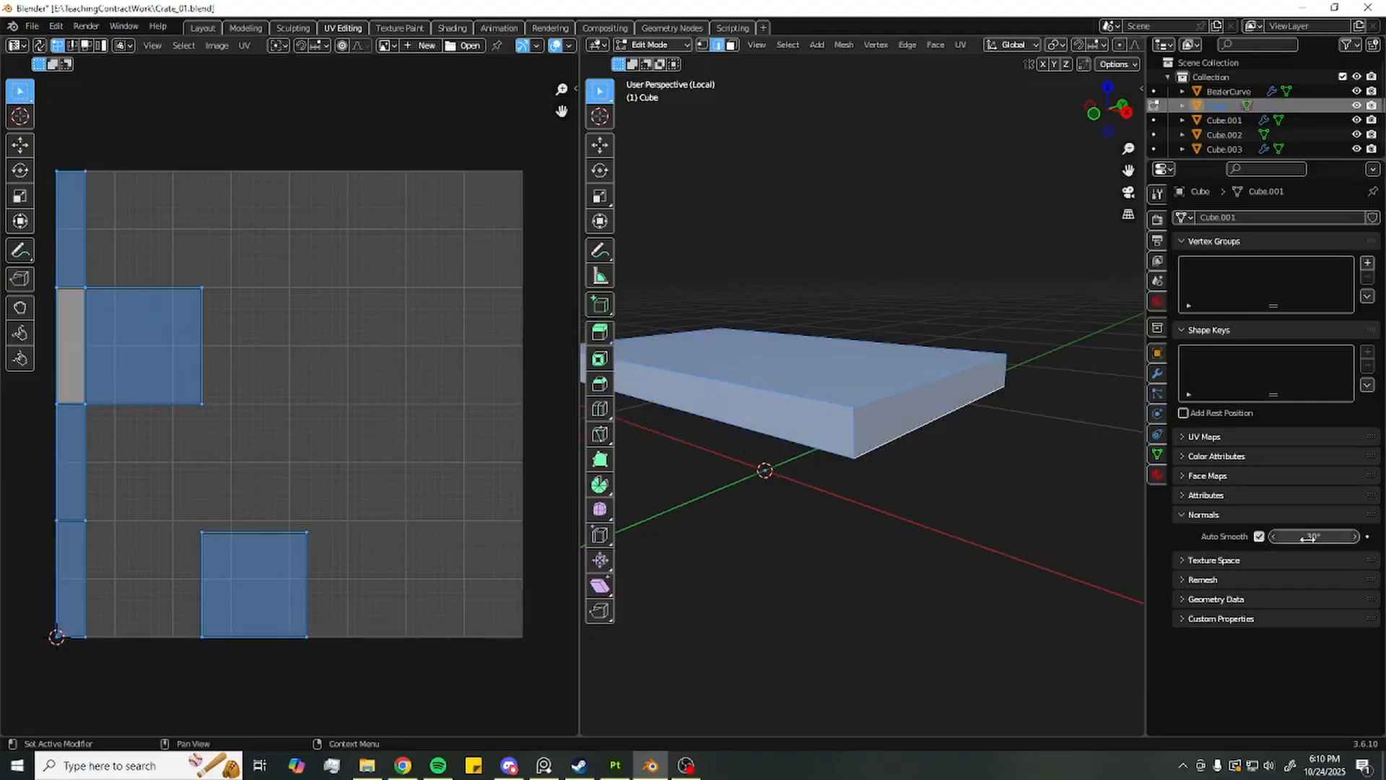
pyautogui.scroll(2, 953, 518)
pyautogui.click(953, 518)
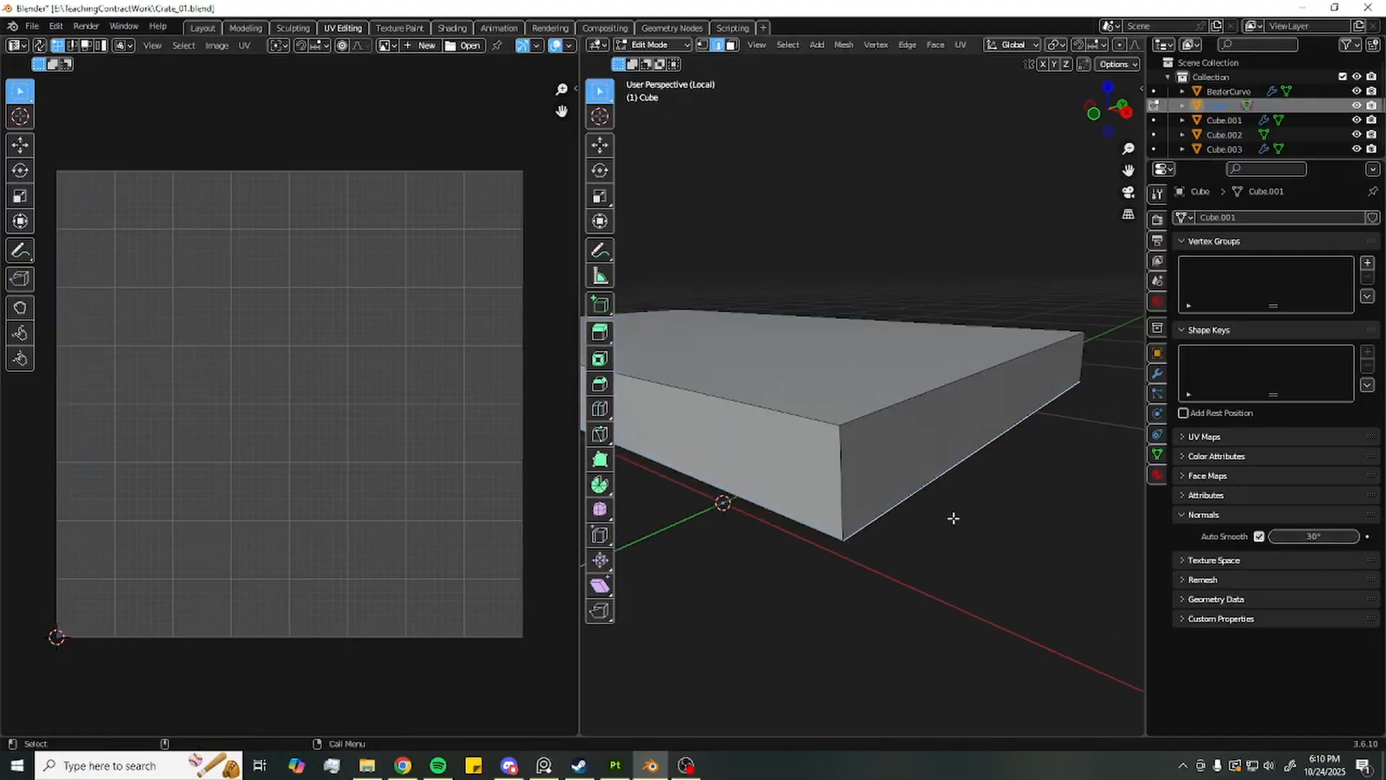
# Return to Object Mode, exit the lid's isolation and isolate the rounded clasp part of the front latch for a close view
pyautogui.press('Tab')
pyautogui.press('KP_Divide')
pyautogui.click(675, 336)
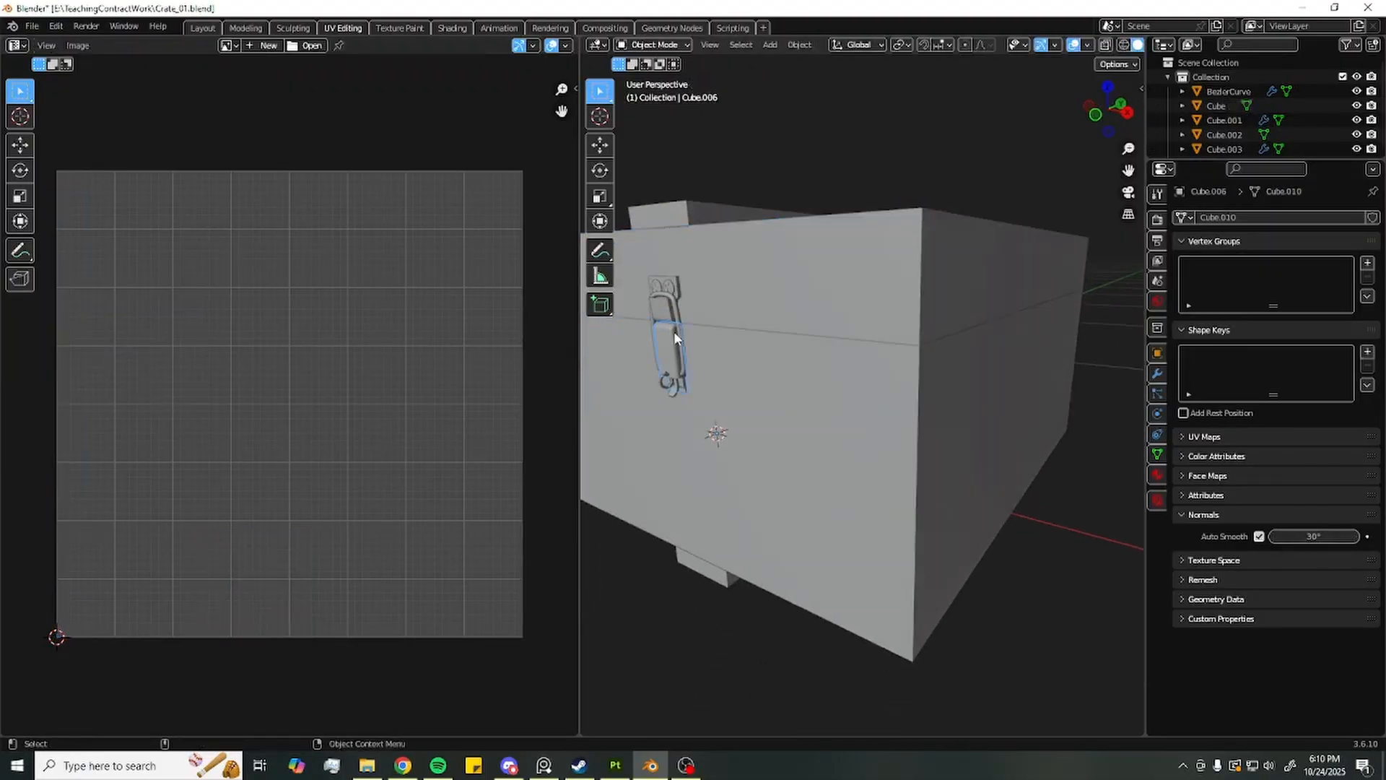
pyautogui.press('f')
pyautogui.hotkey('shift', 'i')
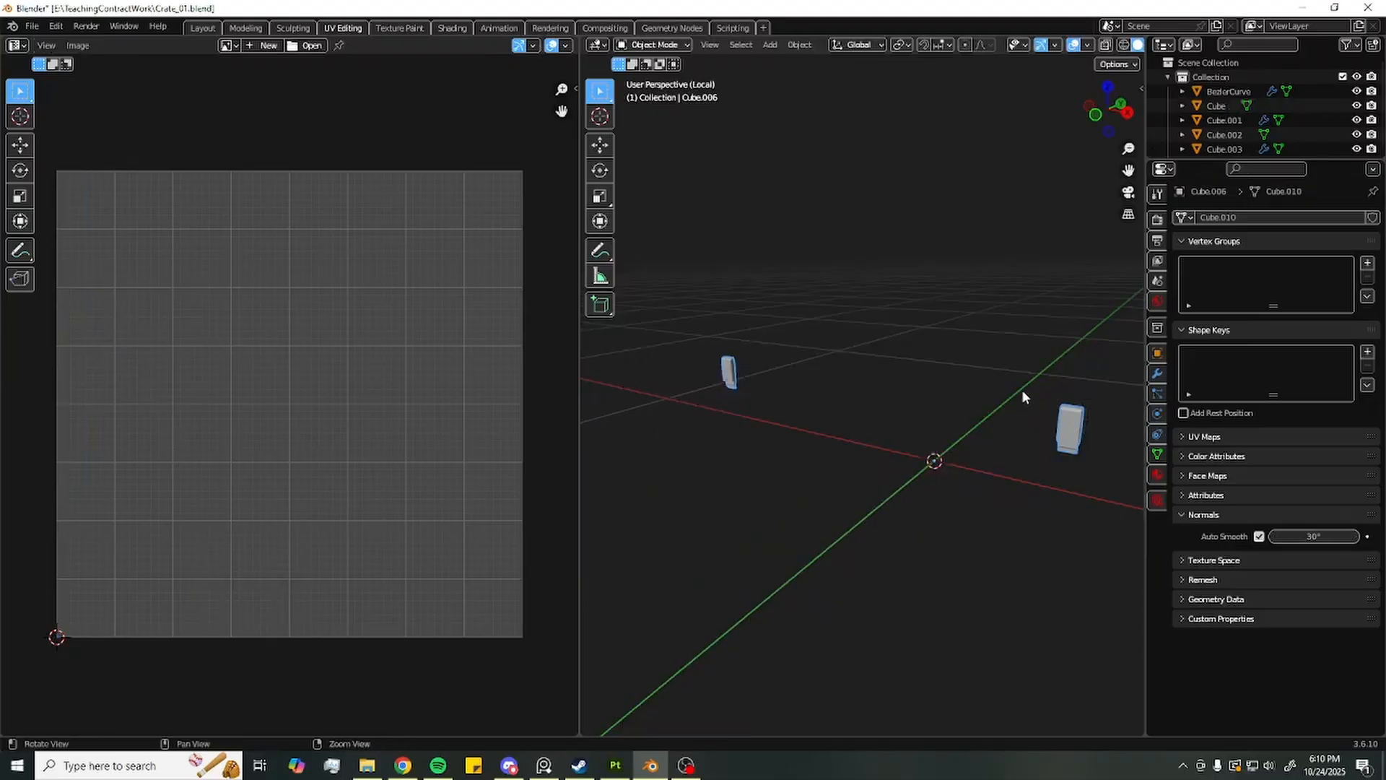
pyautogui.keyDown('alt'); pyautogui.moveTo(1020, 389); pyautogui.dragTo(845, 383, button='middle'); pyautogui.keyUp('alt')
pyautogui.keyDown('alt'); pyautogui.moveTo(845, 383); pyautogui.dragTo(1050, 518, button='right'); pyautogui.keyUp('alt')
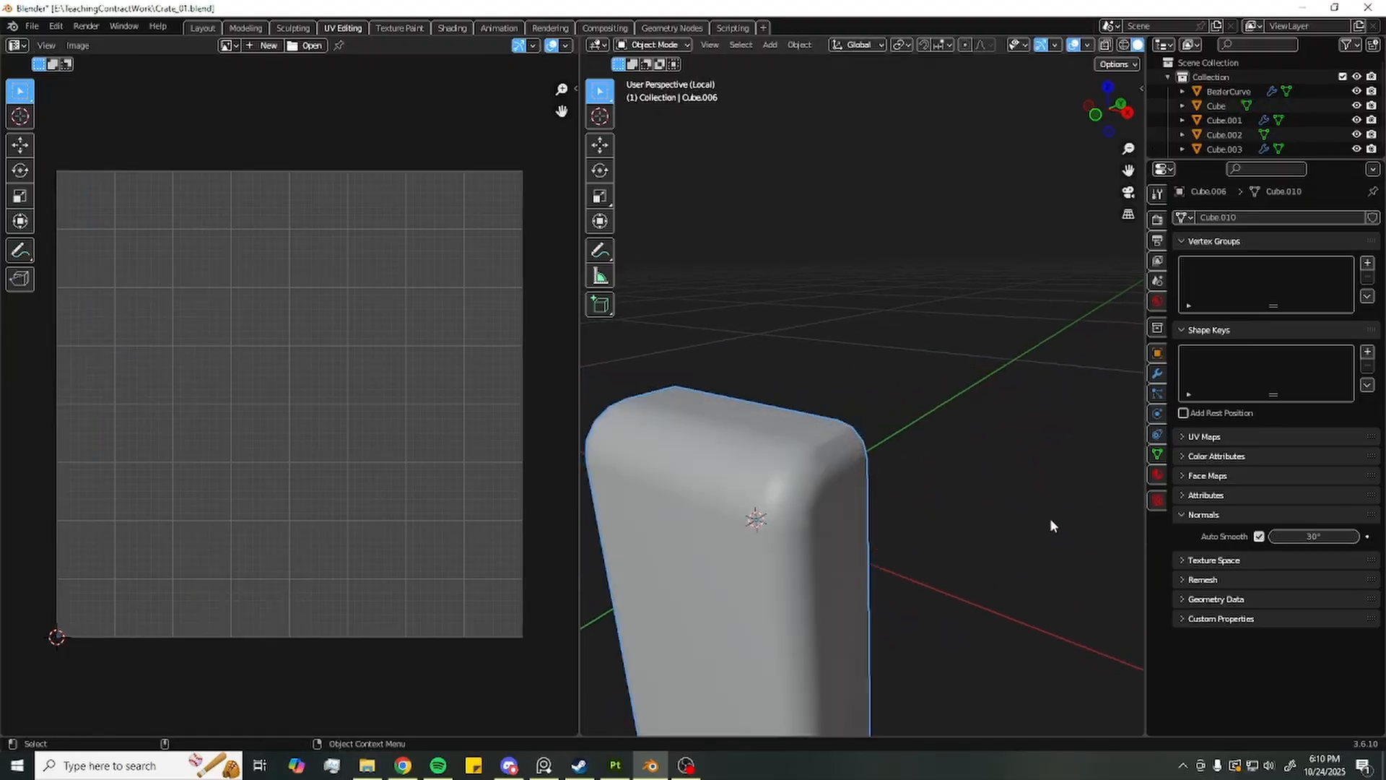
# Turn Auto Smooth off and back on for the clasp part to compare its shading, and check its mesh edges
pyautogui.click(1258, 536)
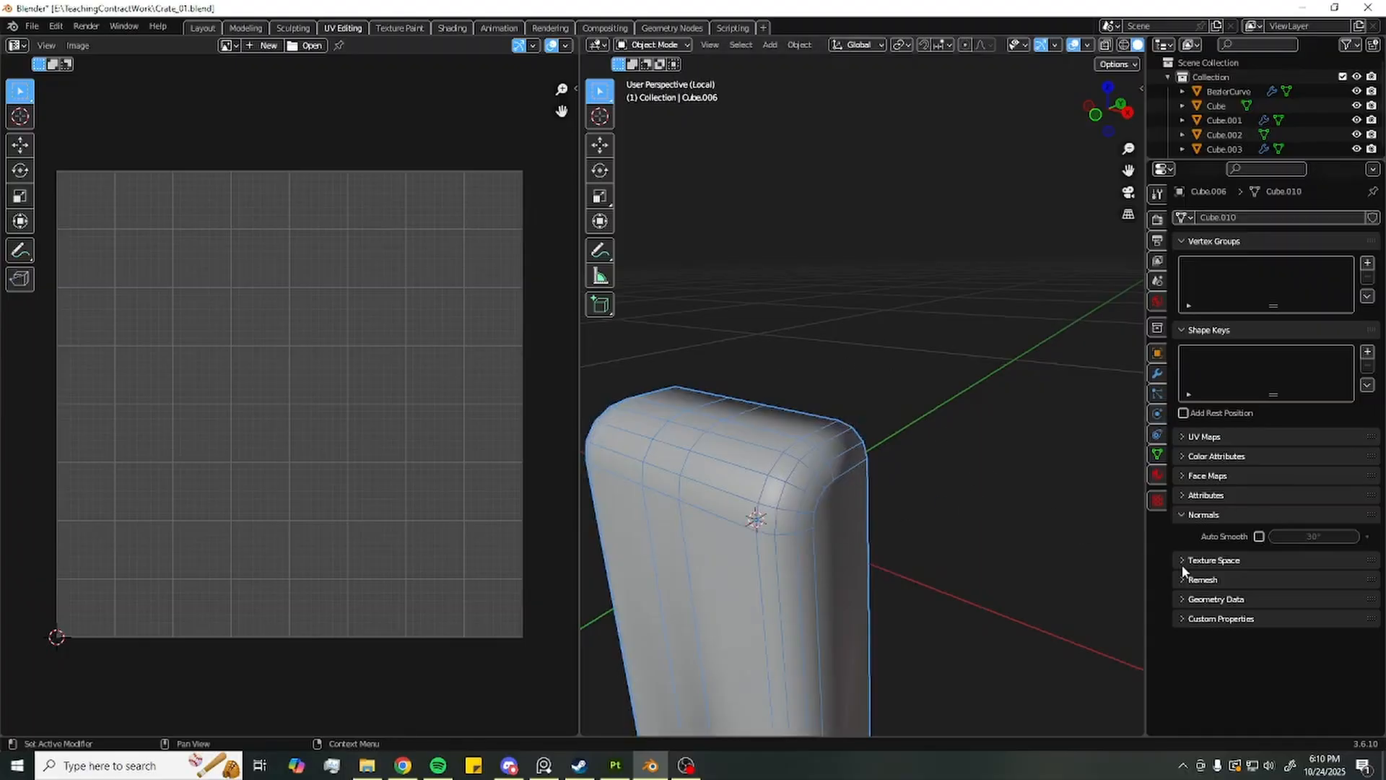
pyautogui.click(1259, 535)
pyautogui.press('Tab')
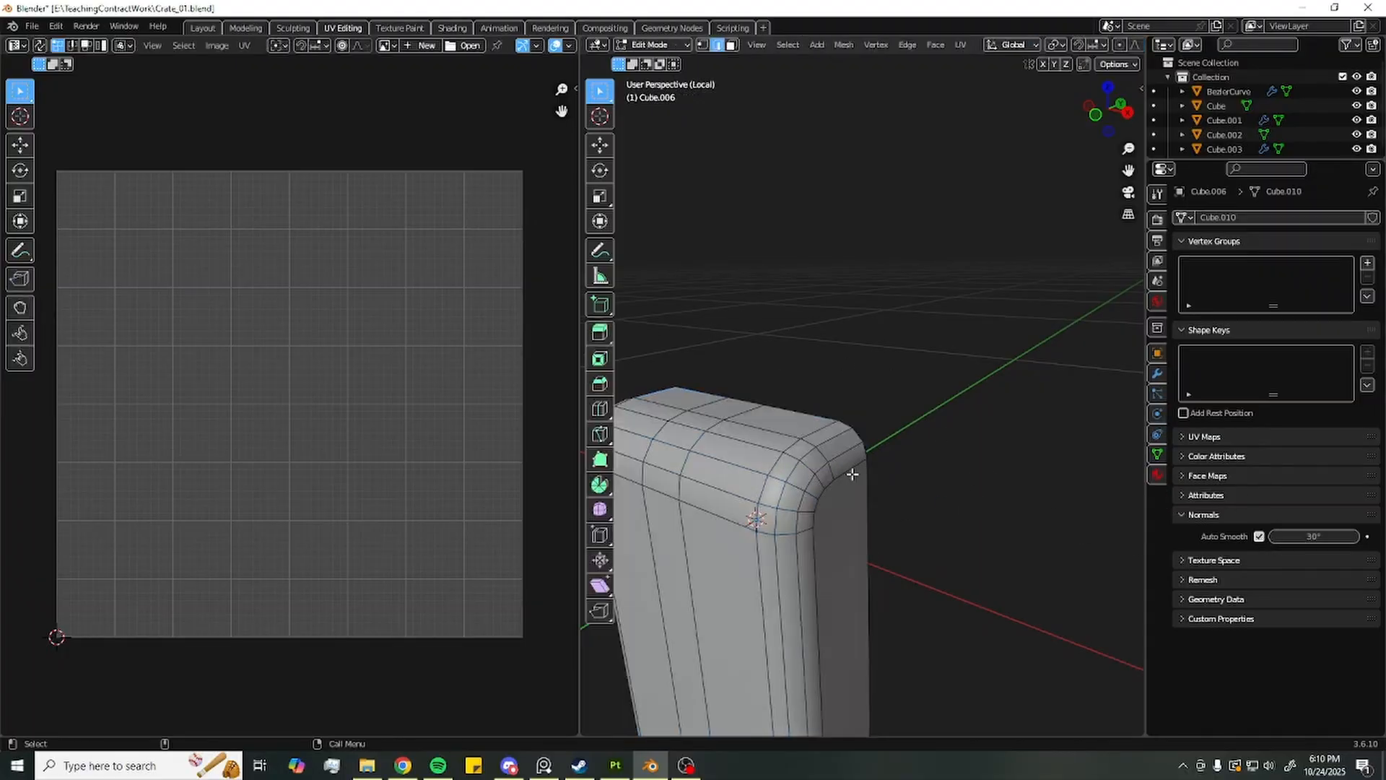
pyautogui.press('Tab')
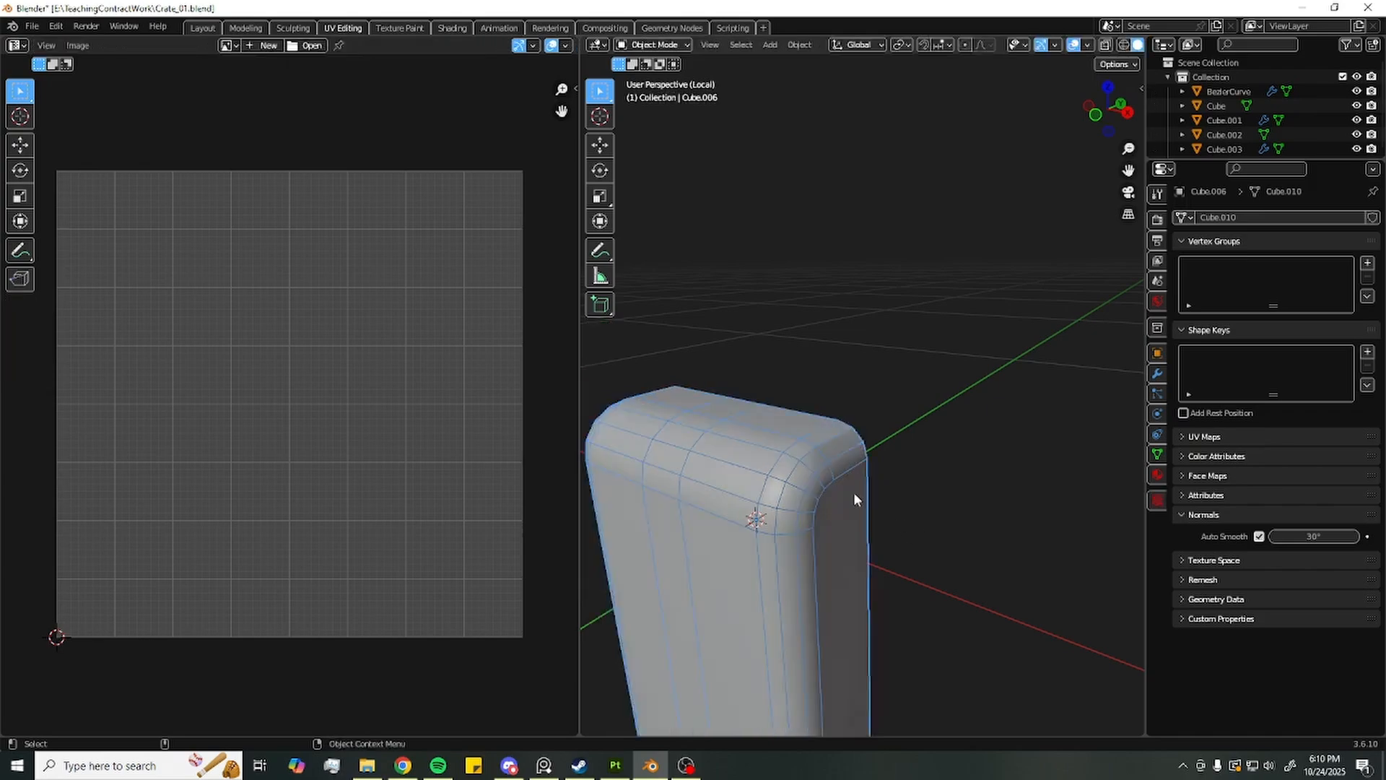
# Isolate the crate lid again, select its whole mesh in Edit Mode and mark all its edges as seams
pyautogui.press('KP_Divide')
pyautogui.click(836, 405)
pyautogui.press('KP_Divide')
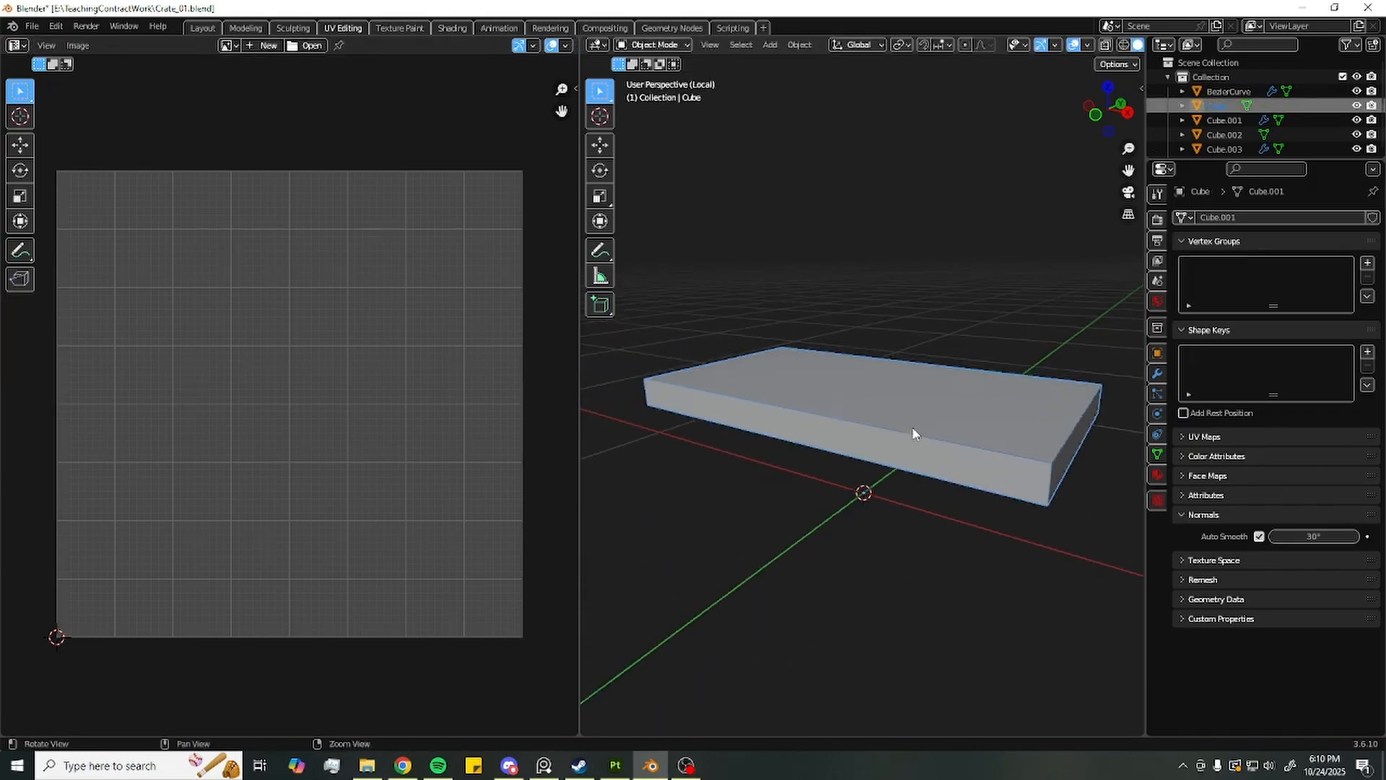
pyautogui.scroll(4, 937, 568)
pyautogui.press('Tab')
pyautogui.scroll(-4, 937, 568)
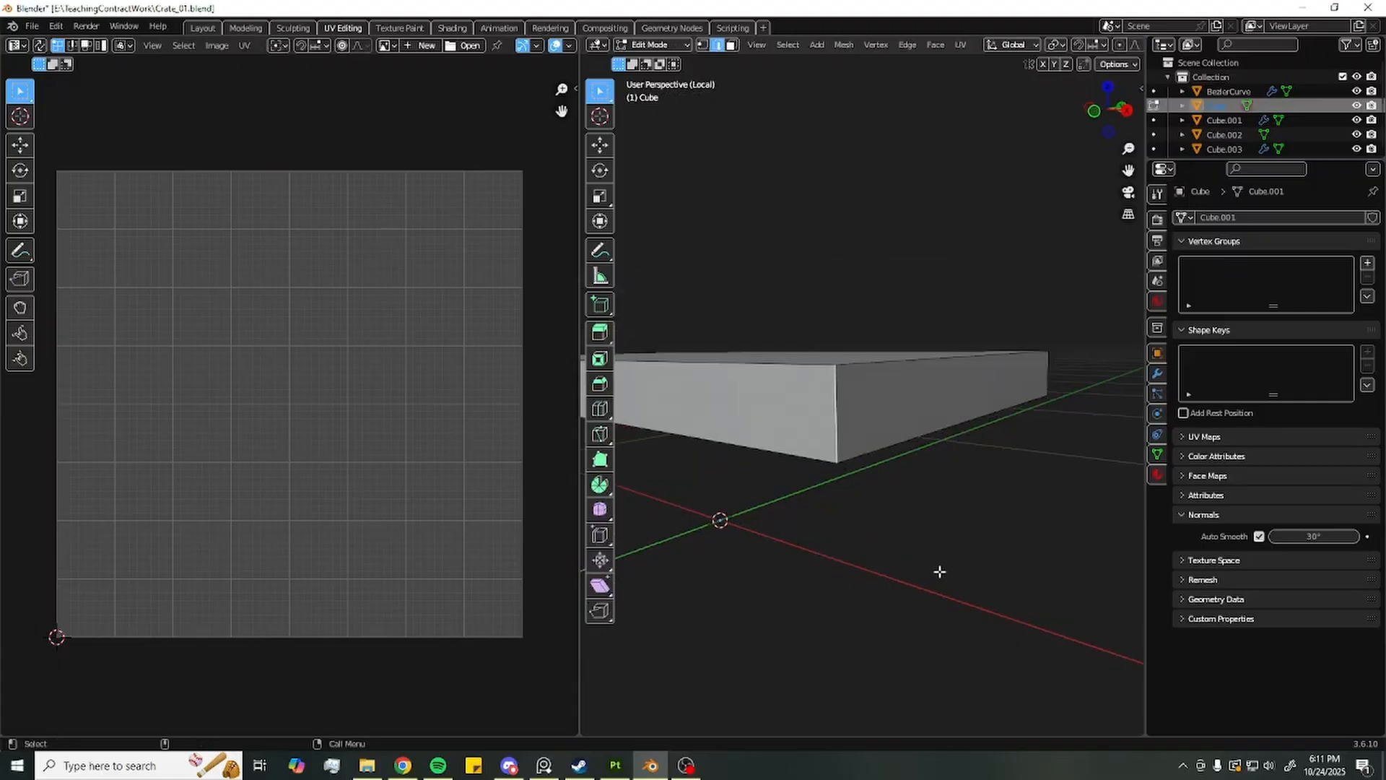
pyautogui.press('a')
pyautogui.moveTo(926, 418); pyautogui.dragTo(860, 456, button='middle')
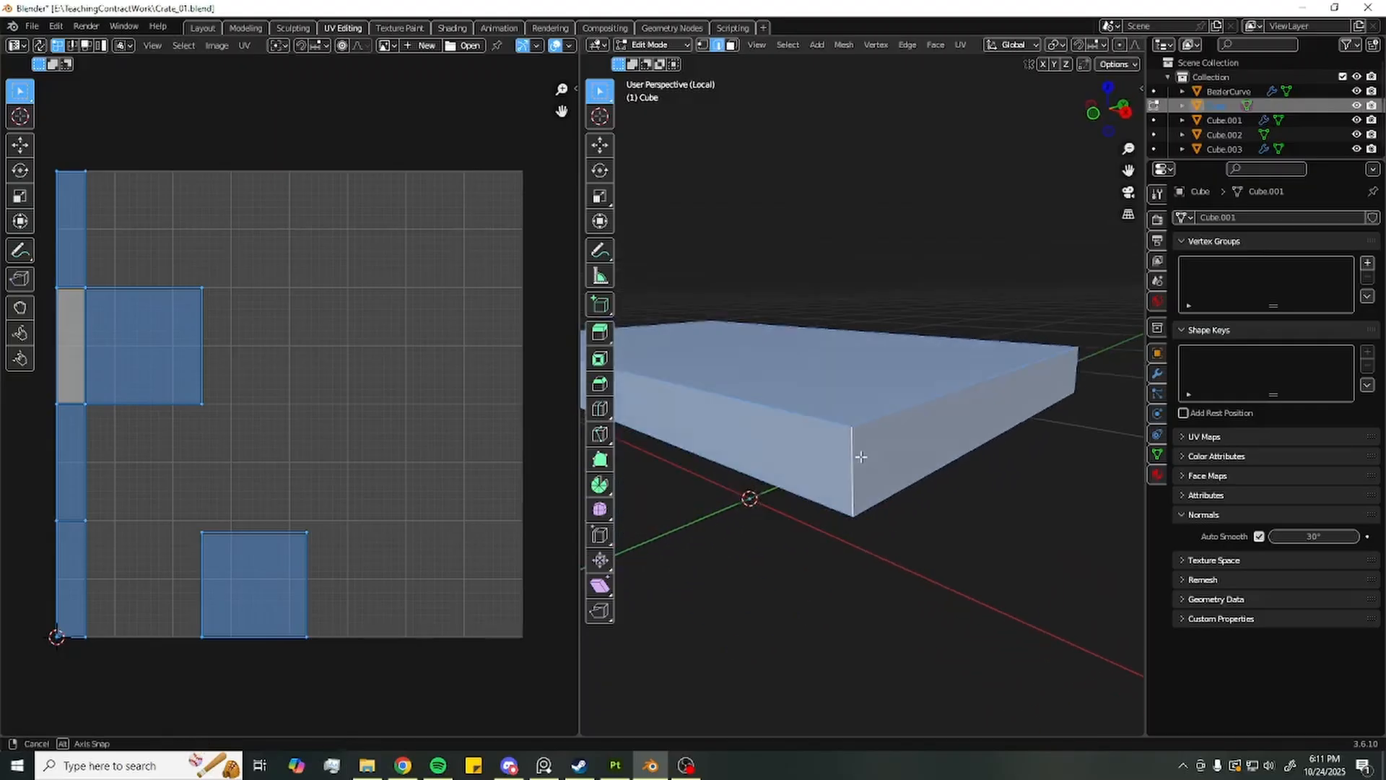
pyautogui.rightClick(861, 456)
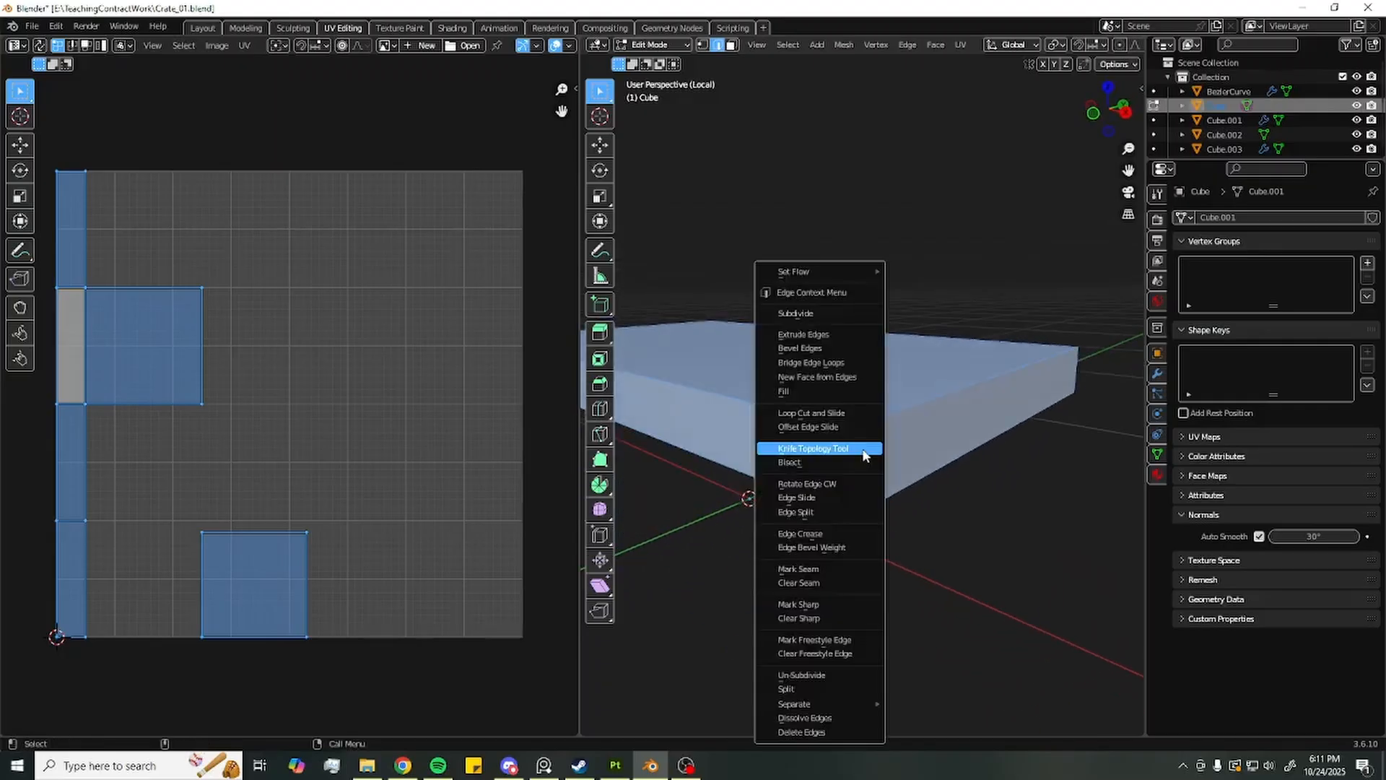
pyautogui.click(836, 574)
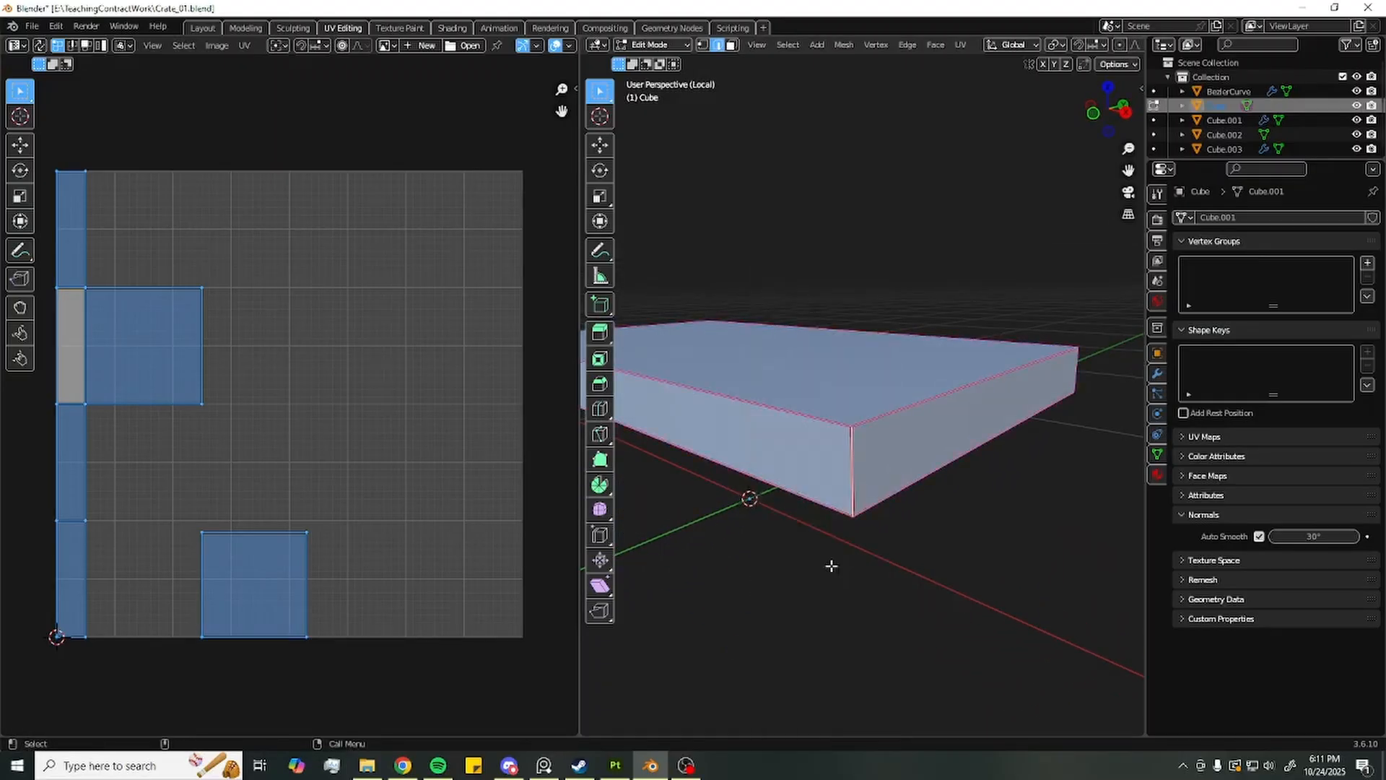
# Mark all of the lid's selected edges as sharp
pyautogui.rightClick(852, 444)
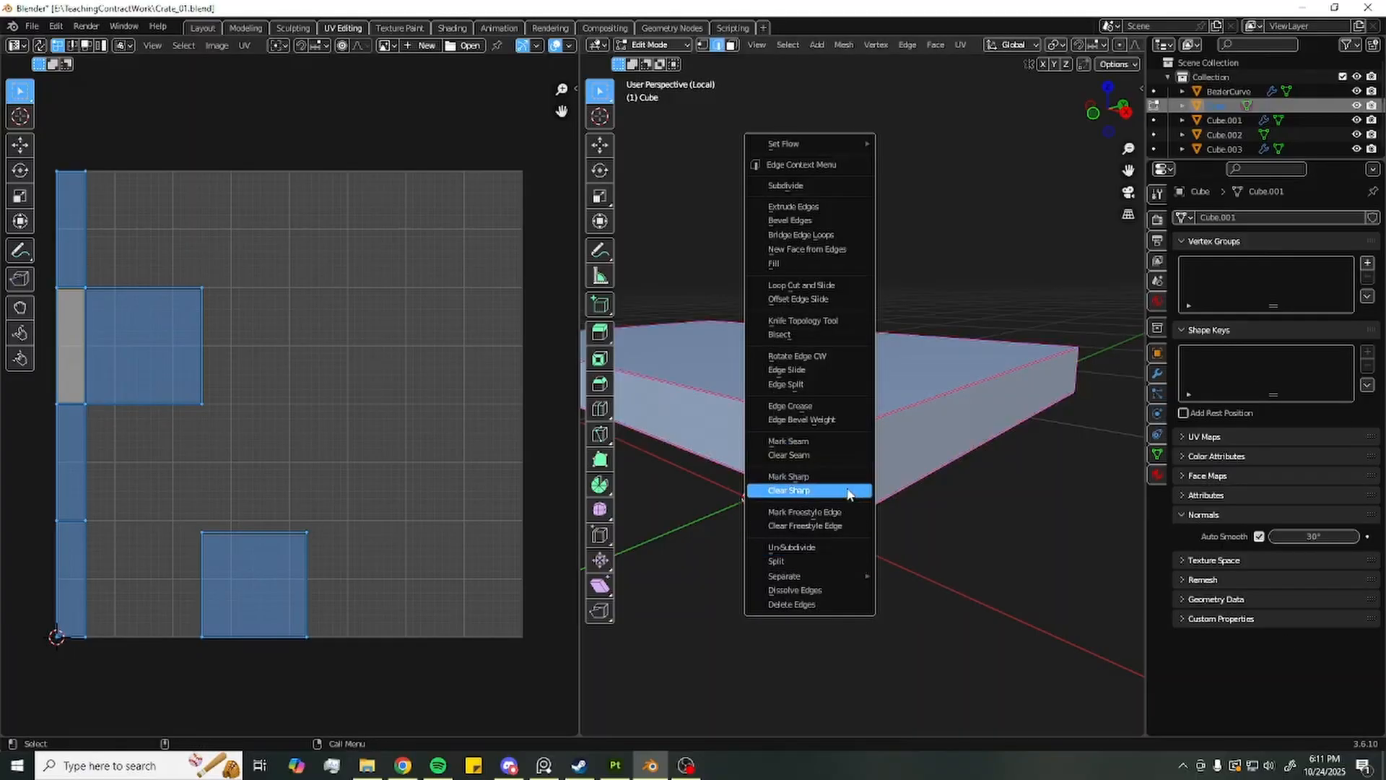
pyautogui.click(788, 476)
pyautogui.moveTo(789, 476); pyautogui.dragTo(859, 480, button='middle')
pyautogui.scroll(4, 920, 477)
# Unwrap the whole lid along its seams
pyautogui.click(245, 46)
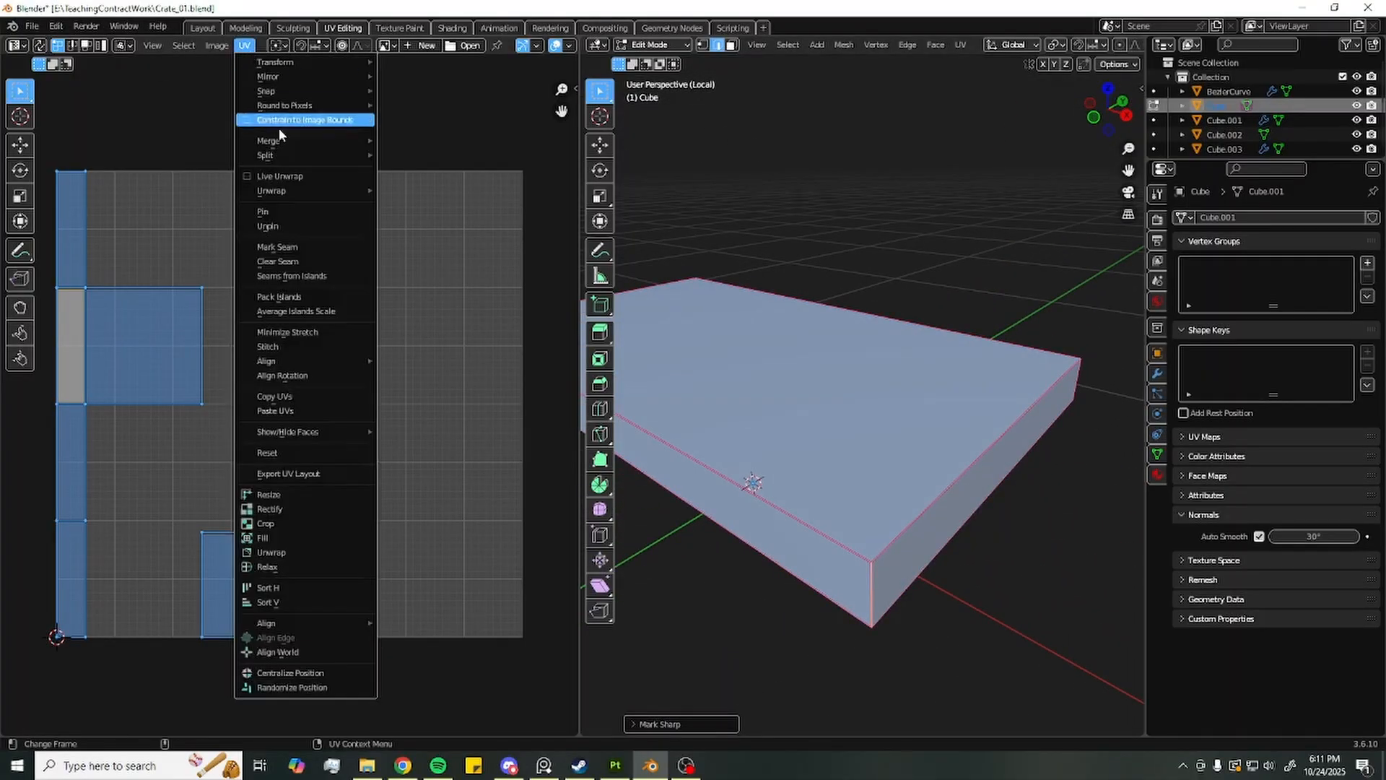
pyautogui.moveTo(303, 184)
pyautogui.click(431, 193)
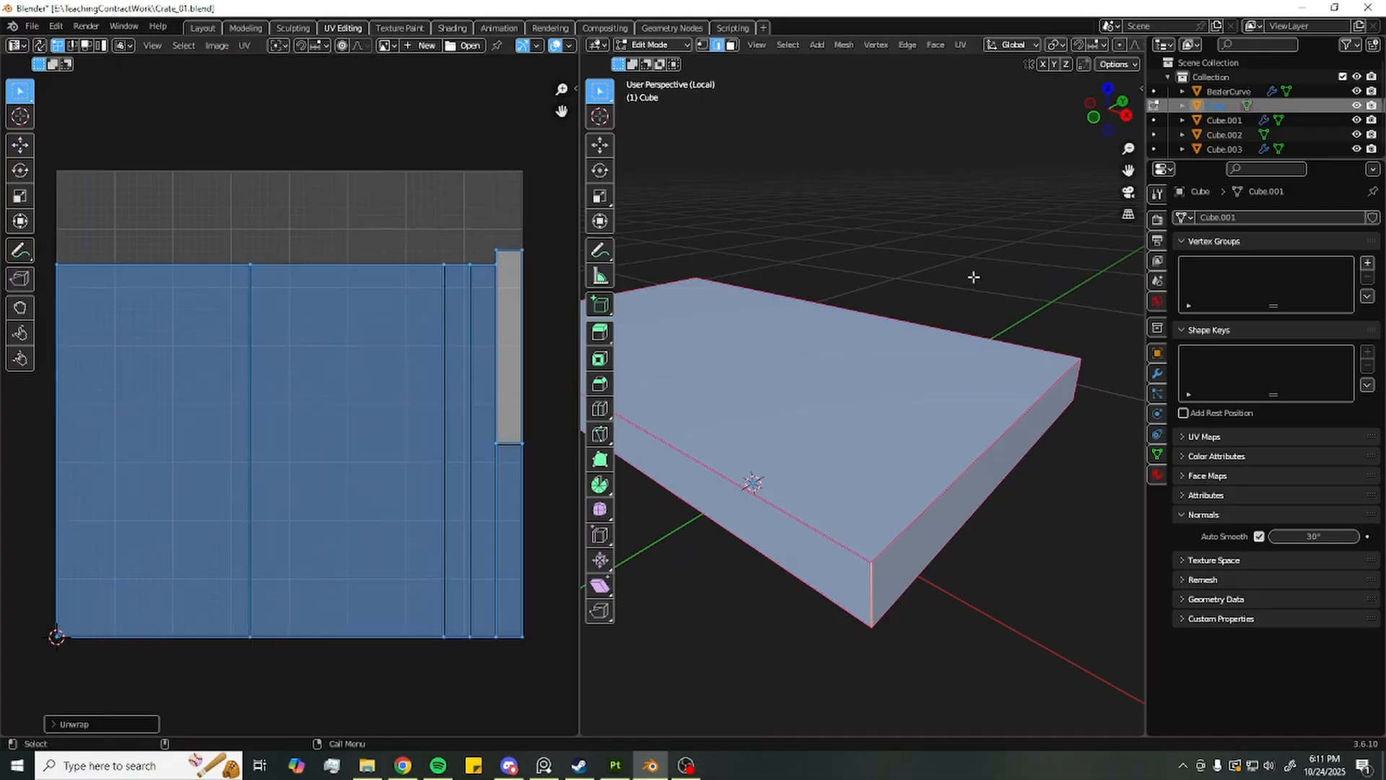
# Examine the lid's new UV islands, selecting its end face in face select mode to find the matching island
pyautogui.hotkey('alt', 'a')
pyautogui.press('a')
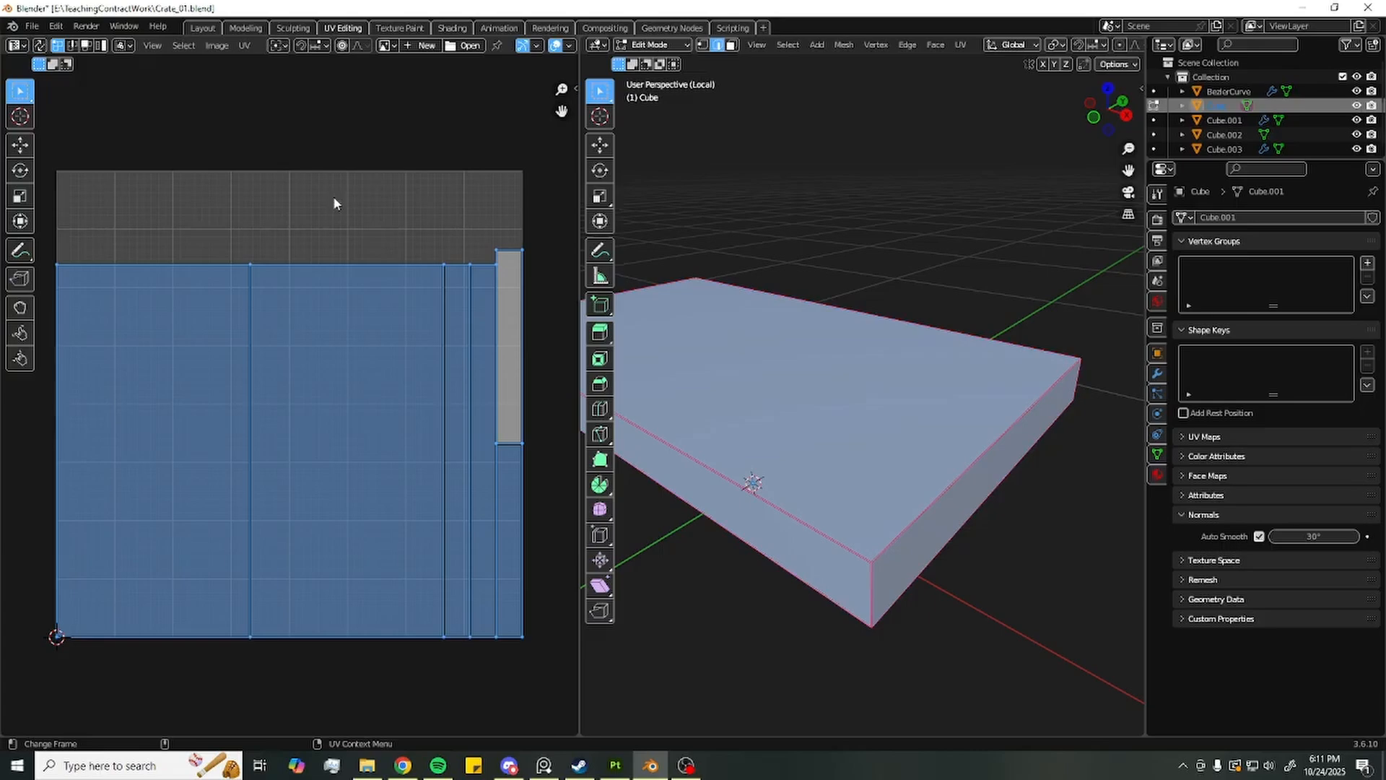
pyautogui.hotkey('alt', 'a')
pyautogui.hotkey('alt', 'a')
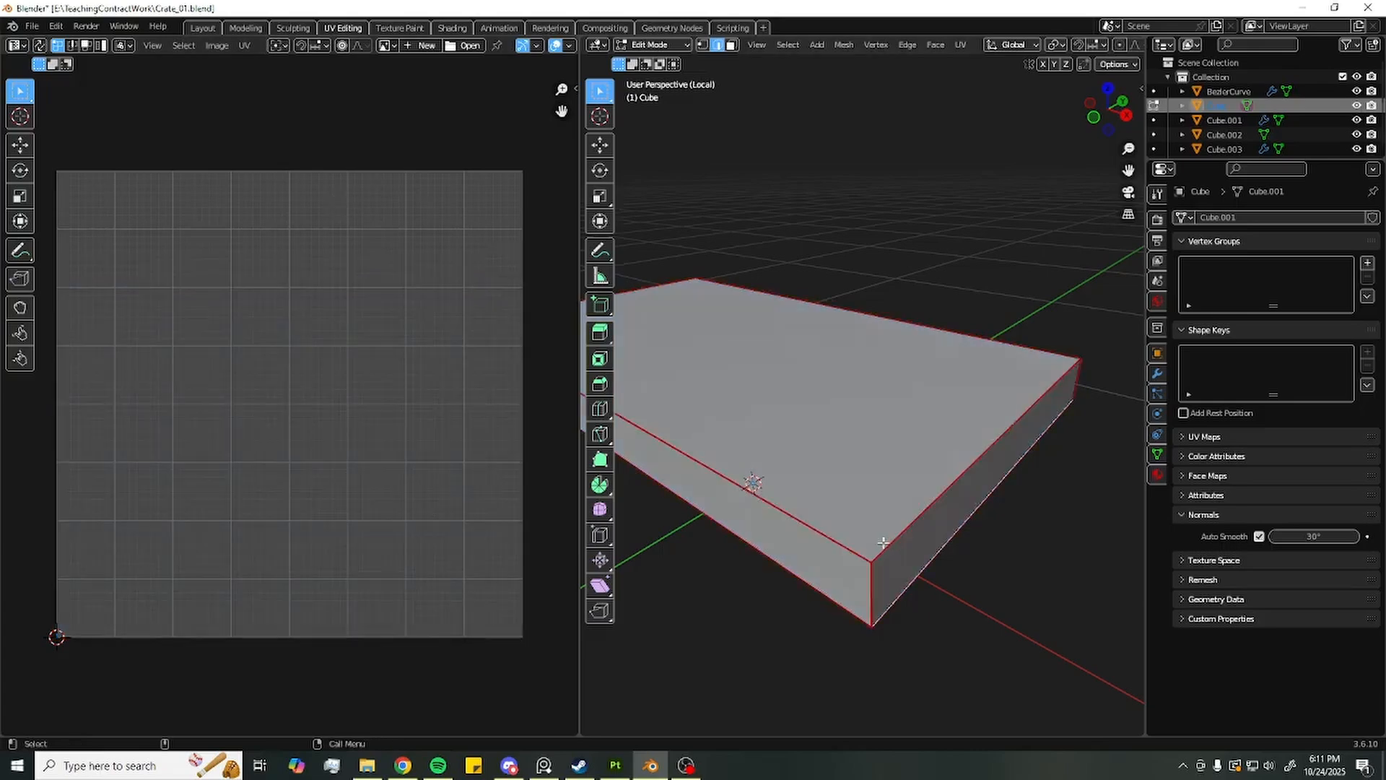
pyautogui.press('a')
pyautogui.press('3')
pyautogui.click(892, 563)
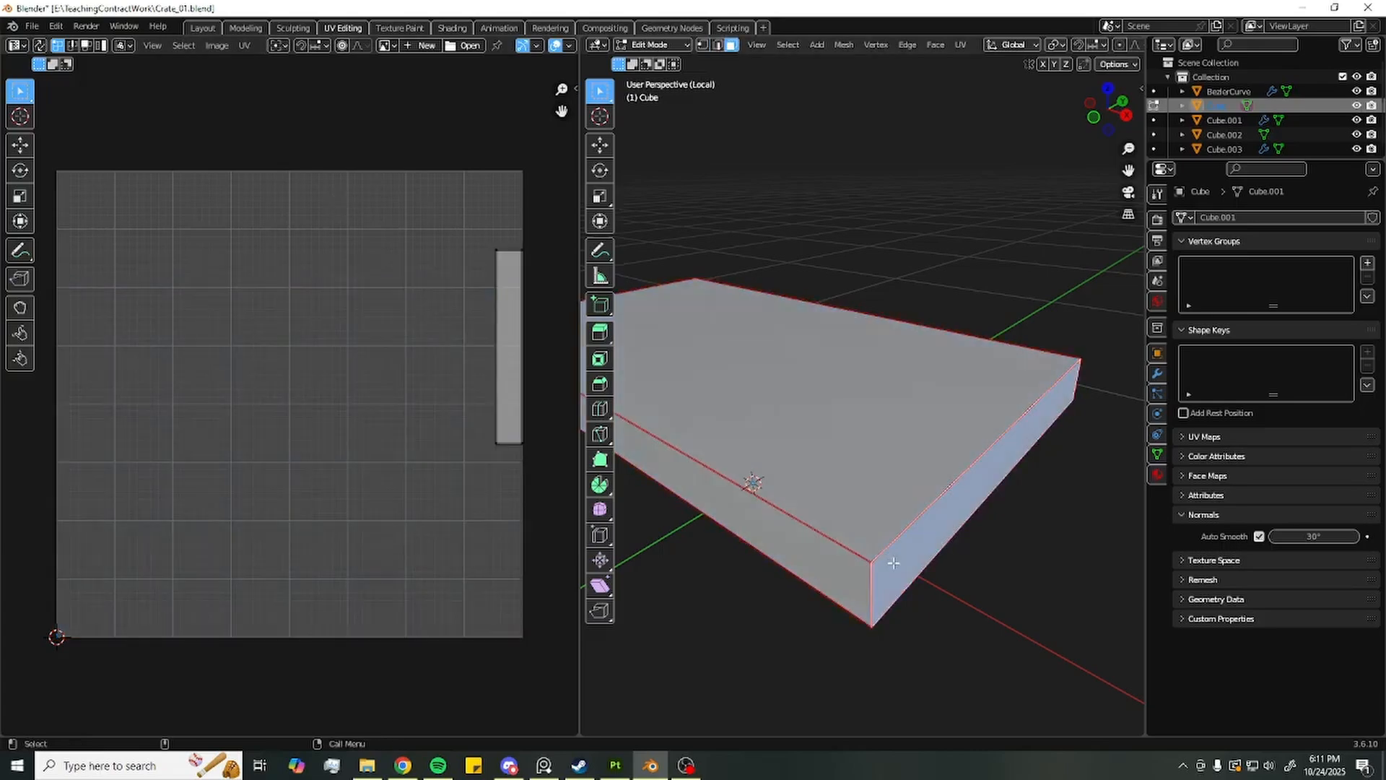
pyautogui.scroll(-2, 910, 568)
pyautogui.moveTo(912, 568); pyautogui.dragTo(898, 415, button='middle')
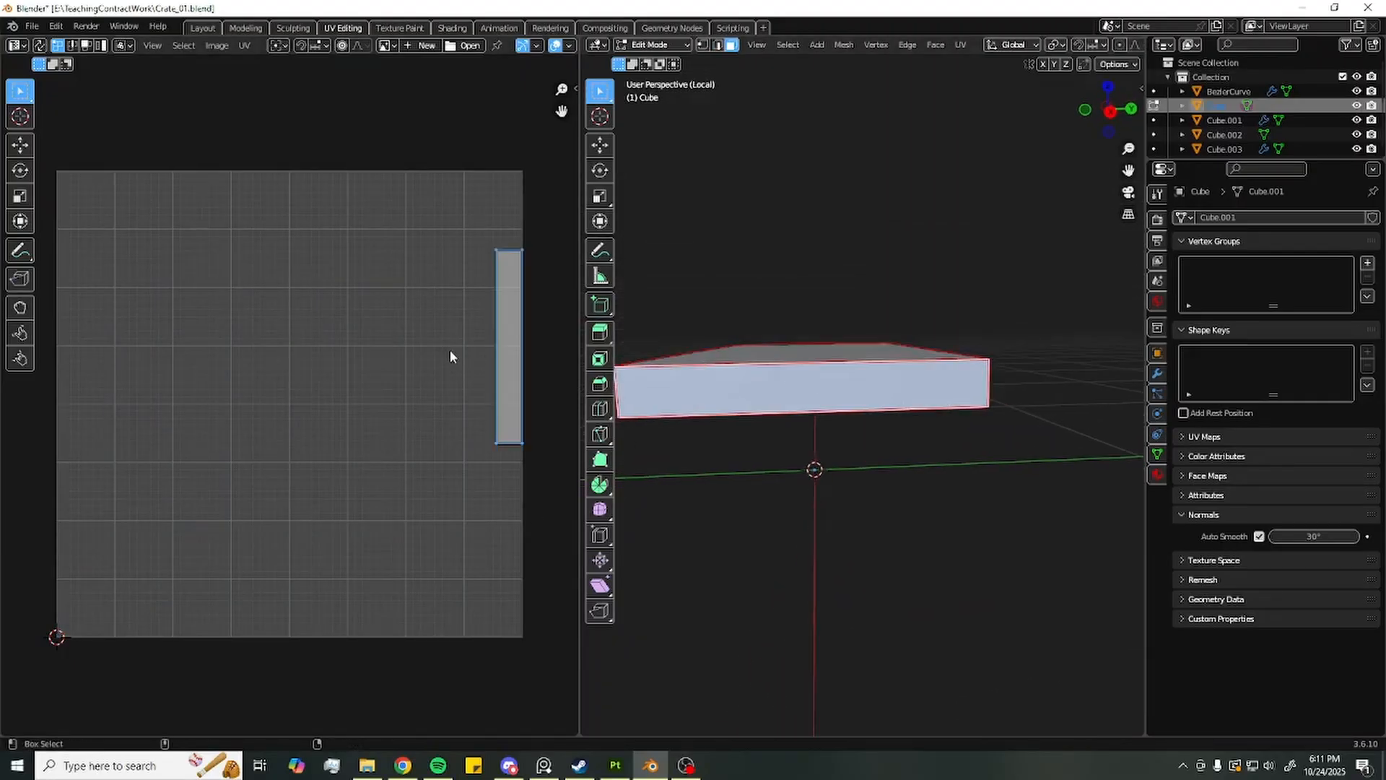
pyautogui.press('a')
# Exit the lid's Edit Mode and isolation, and enter Edit Mode on the crate's lower body with all faces selected
pyautogui.moveTo(891, 325); pyautogui.dragTo(765, 272, button='middle')
pyautogui.press('Tab')
pyautogui.press('KP_Divide')
pyautogui.click(924, 507)
pyautogui.press('Tab')
pyautogui.press('a')
# Try Smart UV Project on the crate body with a 66° angle limit and zero island margin, running it twice
pyautogui.click(244, 45)
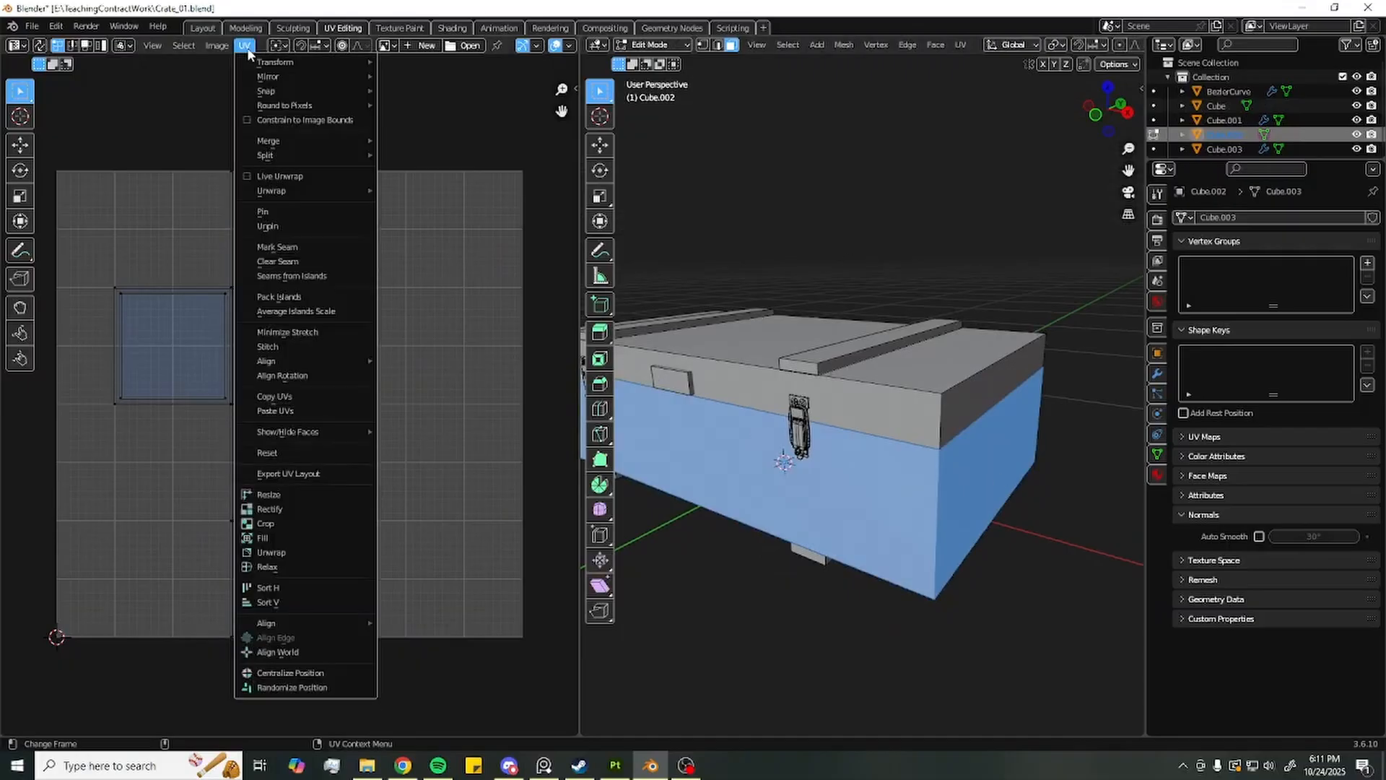
pyautogui.moveTo(311, 193)
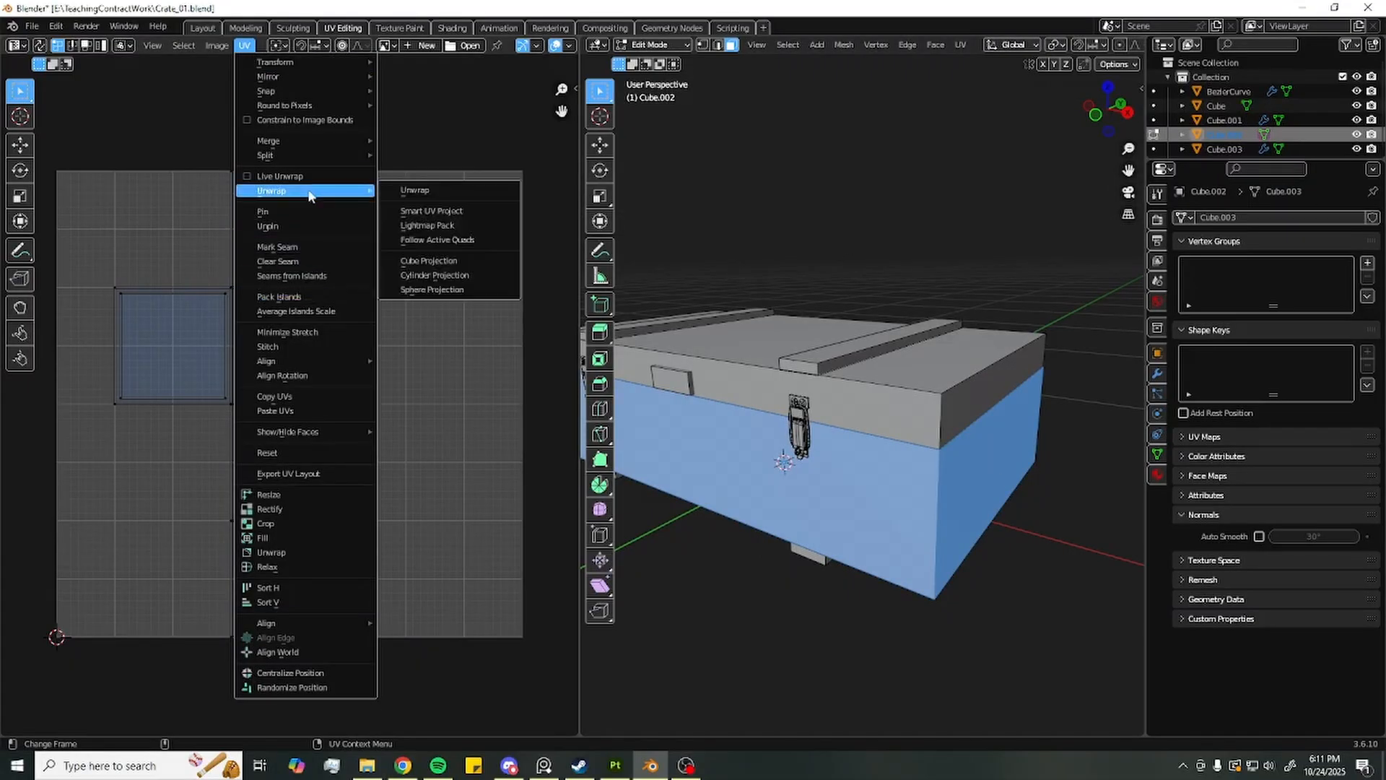
pyautogui.click(460, 210)
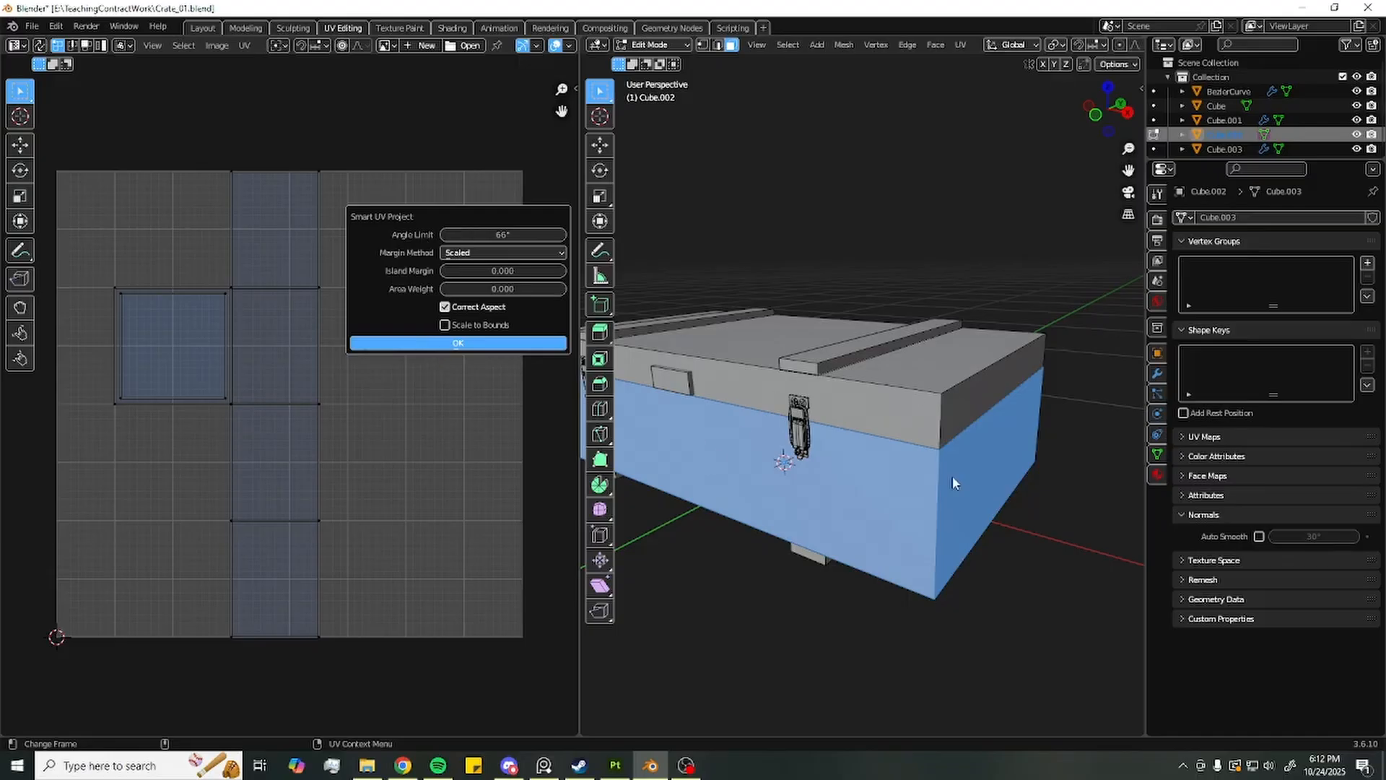
pyautogui.click(452, 343)
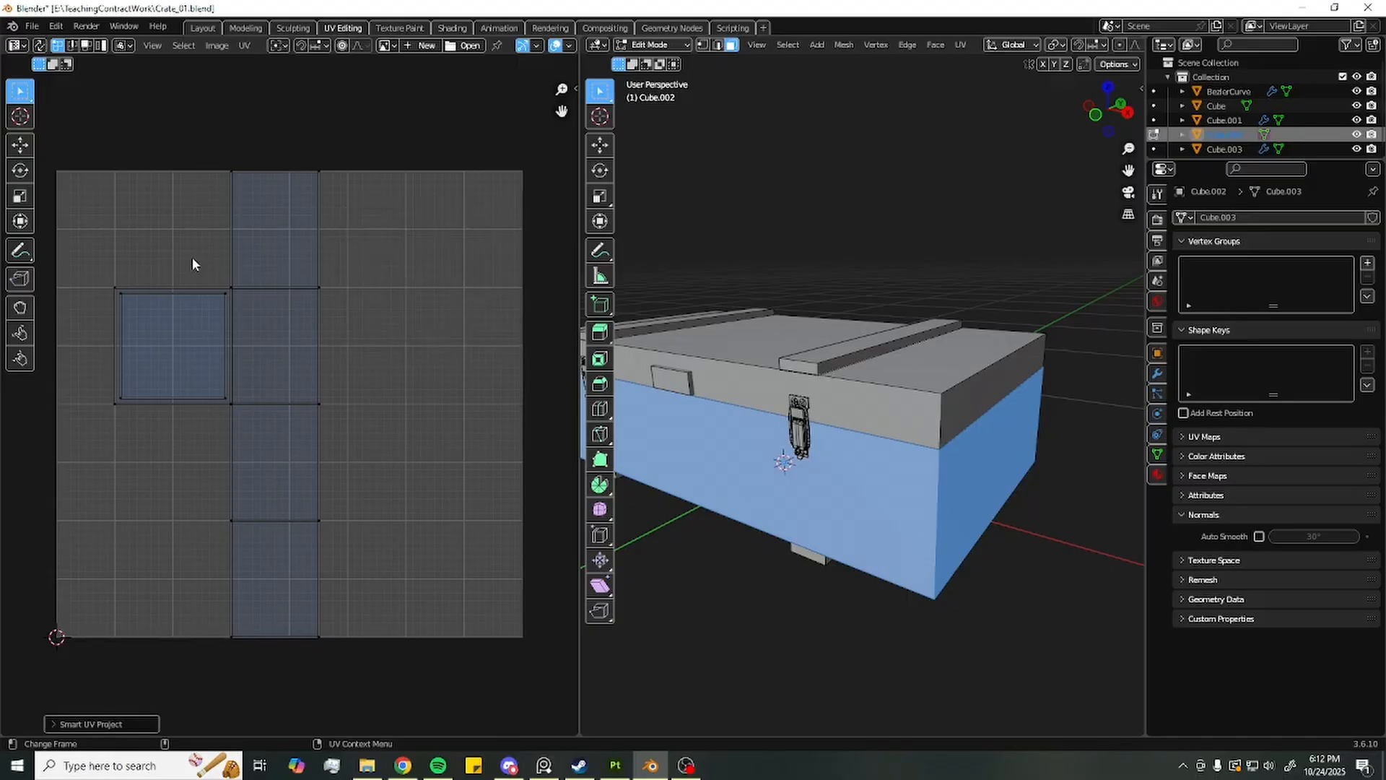
pyautogui.click(246, 46)
pyautogui.moveTo(309, 186)
pyautogui.click(439, 205)
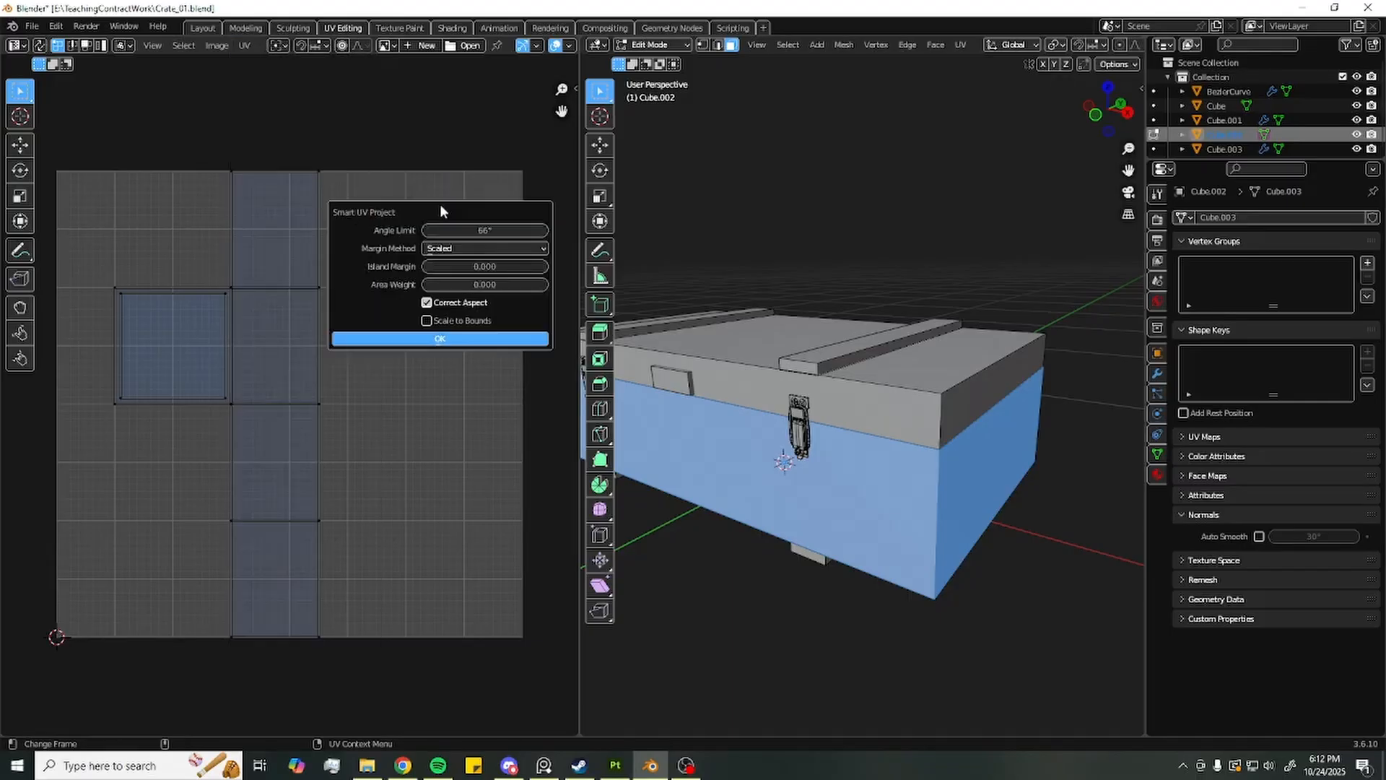
pyautogui.click(465, 341)
# Select all of the crate body's UVs and mark all its edges as seams in edge select mode
pyautogui.click(245, 45)
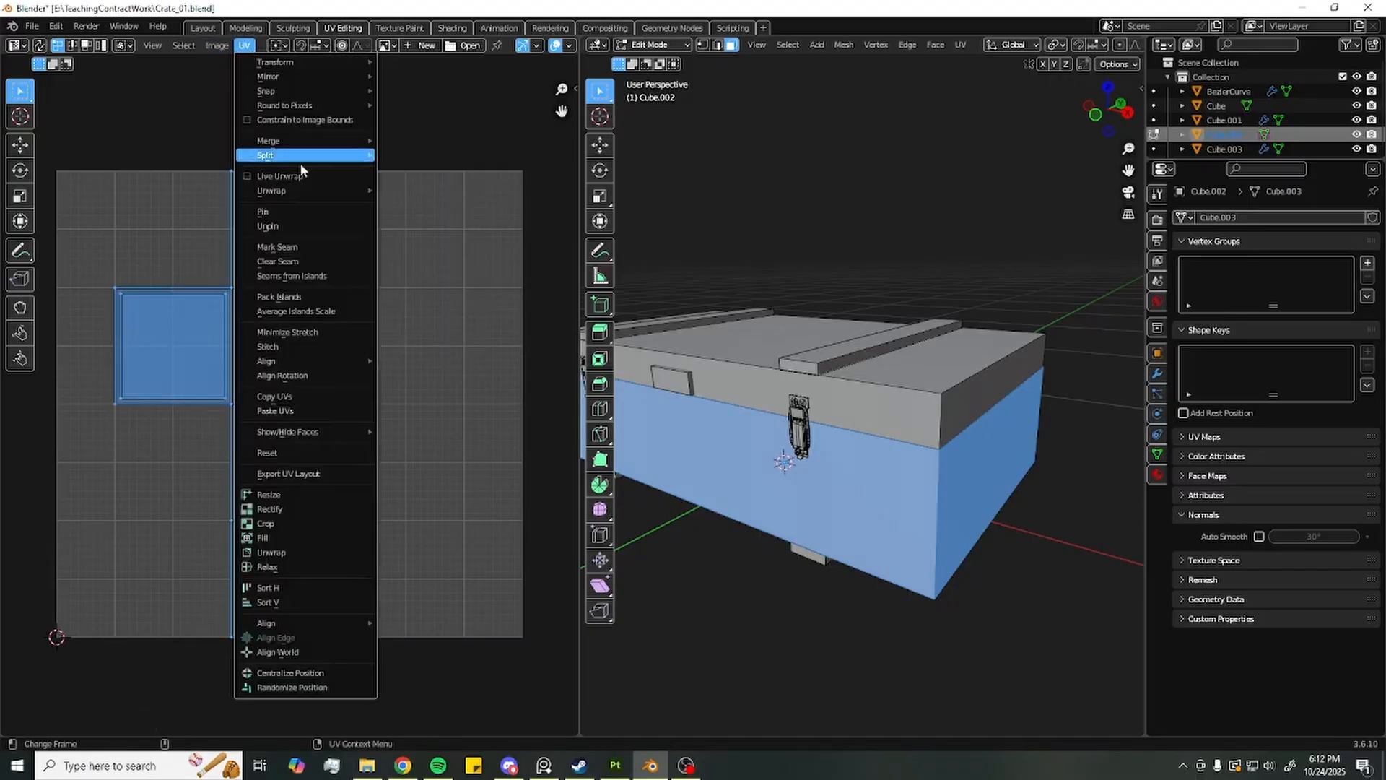
pyautogui.scroll(-1, 1009, 554)
pyautogui.press('2')
pyautogui.rightClick(918, 592)
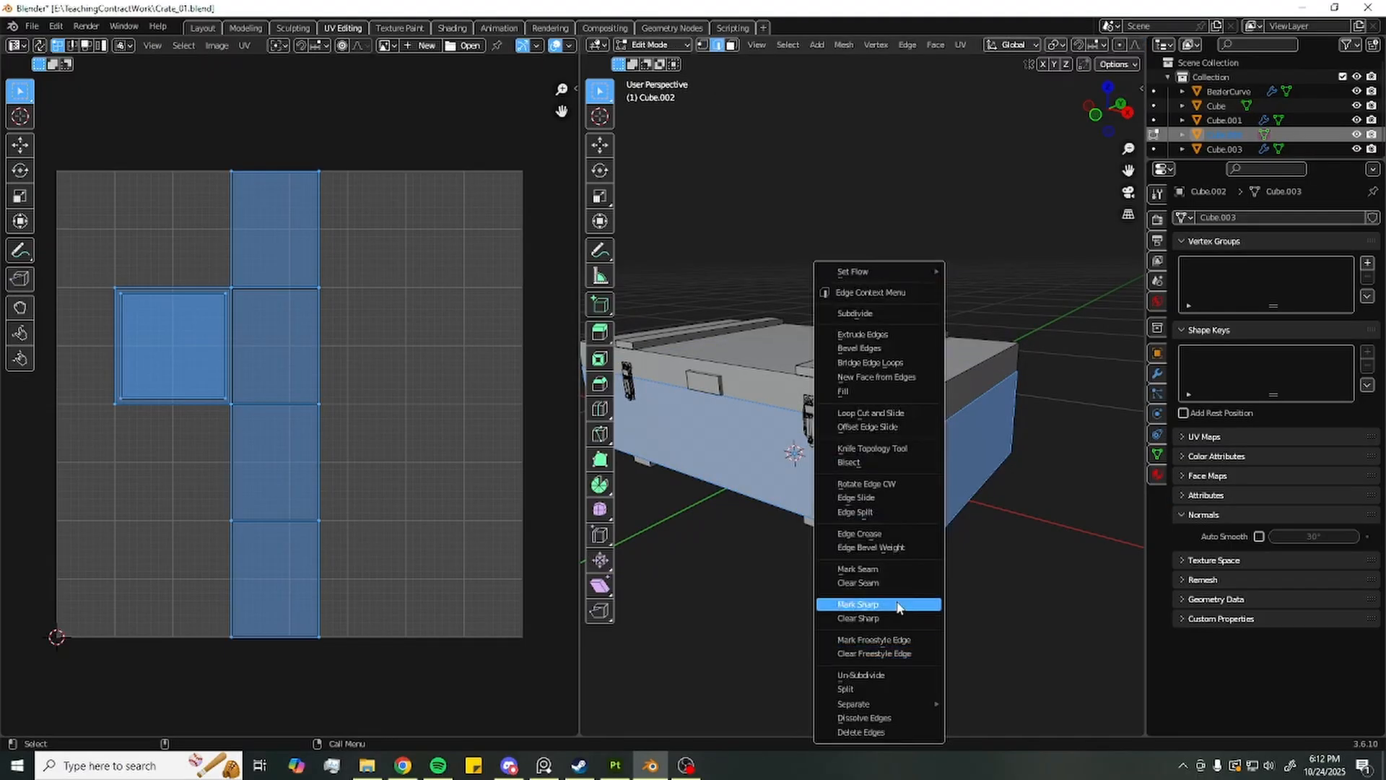
pyautogui.click(859, 569)
# Unwrap the seamed crate body with Smart UV Project
pyautogui.click(246, 46)
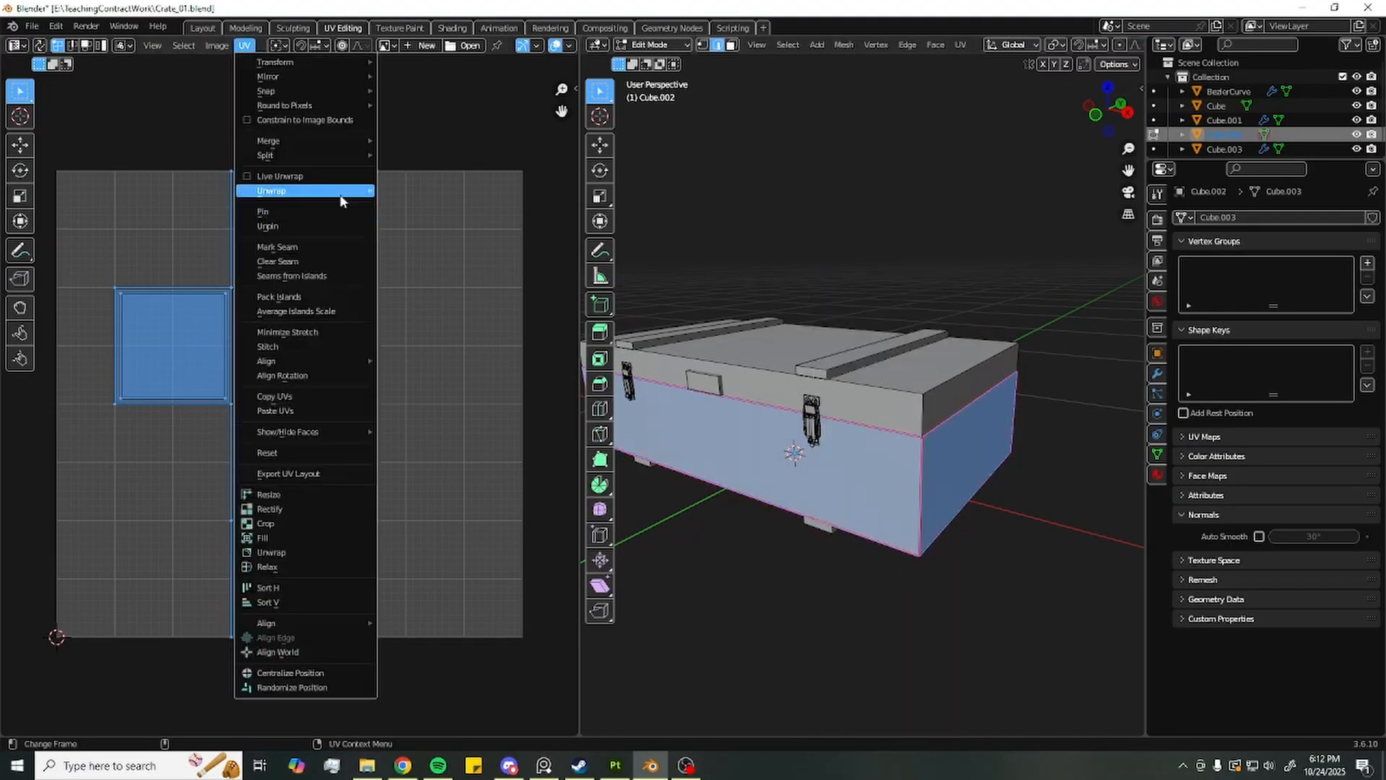
pyautogui.moveTo(346, 191)
pyautogui.click(442, 235)
pyautogui.click(469, 361)
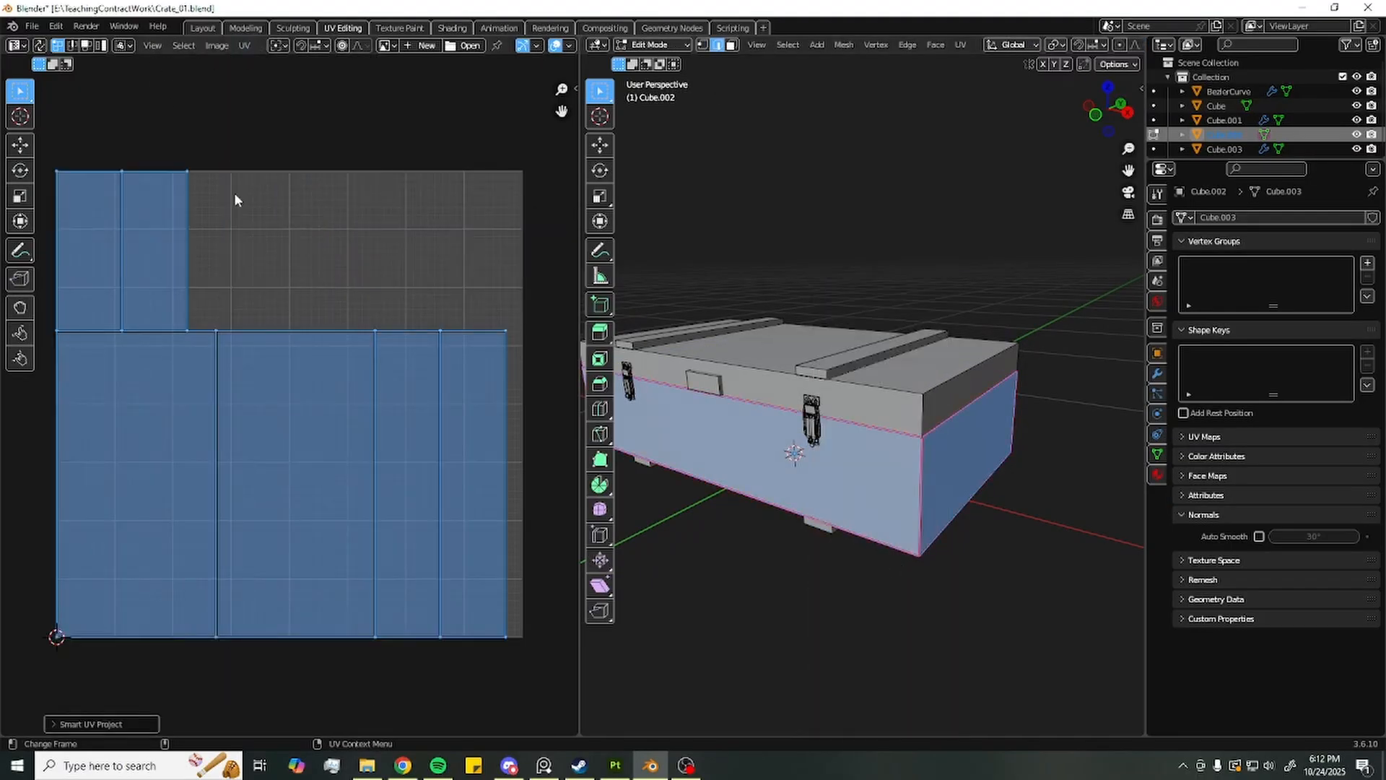
# With the runner beneath the crate in Edit Mode, select its whole mesh and mark all its edges as seams
pyautogui.scroll(-1, 356, 307)
pyautogui.scroll(-3, 885, 459)
pyautogui.moveTo(885, 459); pyautogui.dragTo(848, 459, button='middle')
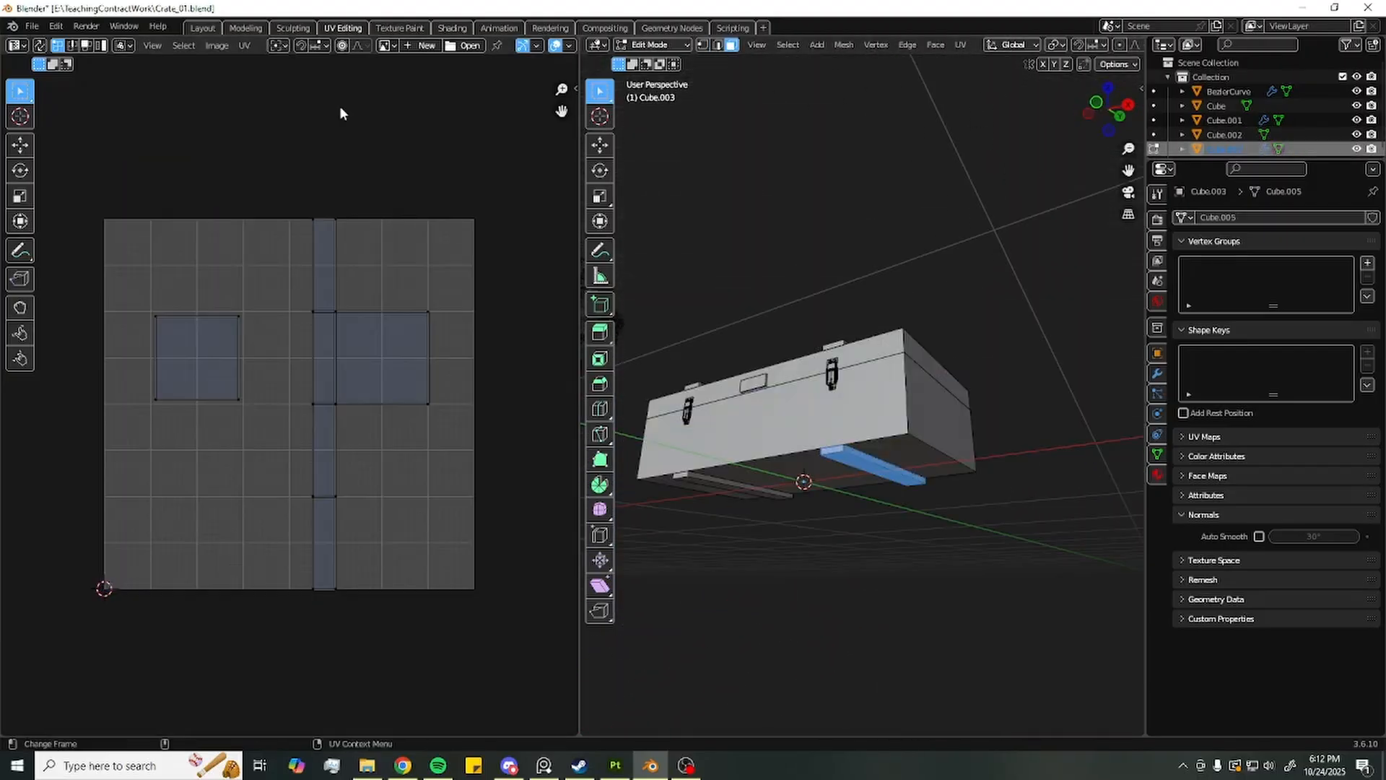
pyautogui.moveTo(864, 405); pyautogui.dragTo(859, 460, button='middle')
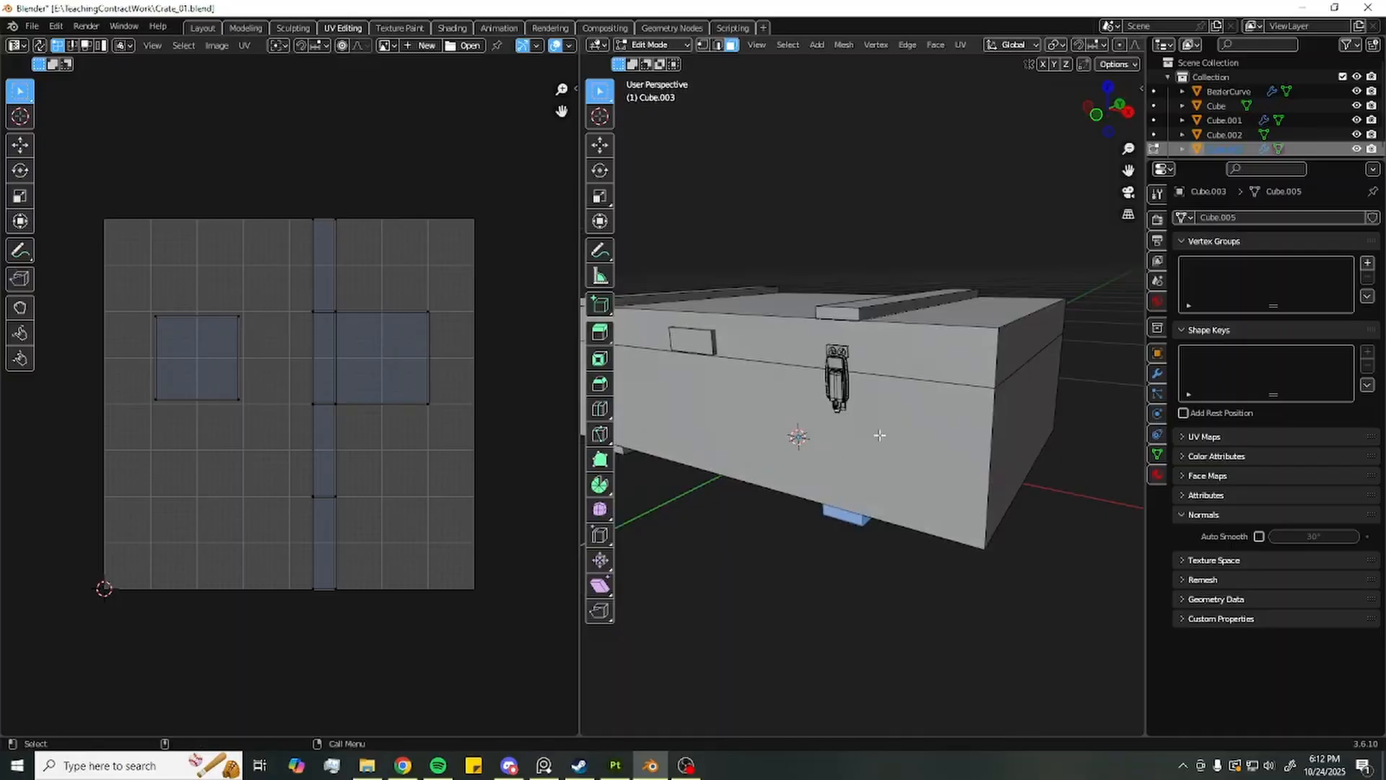
pyautogui.click(252, 45)
pyautogui.rightClick(879, 520)
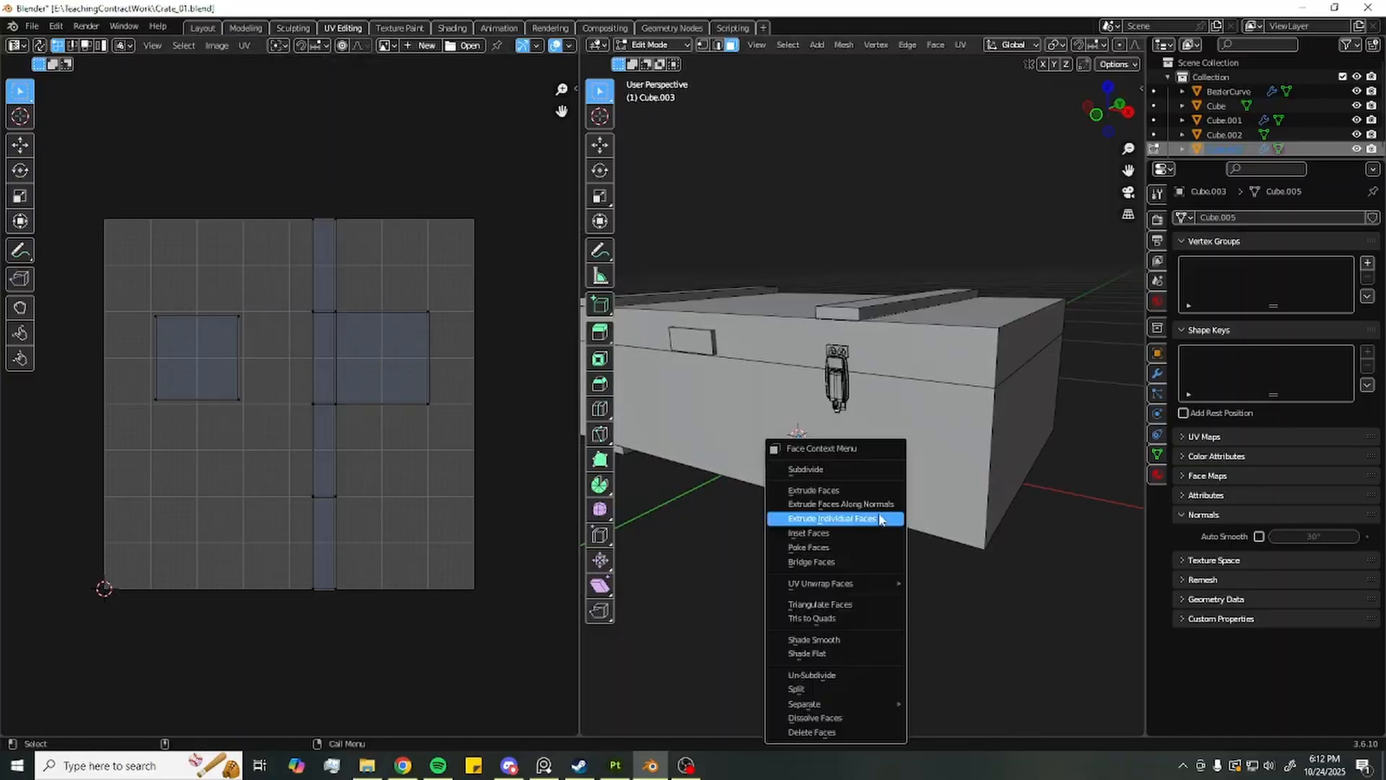
pyautogui.moveTo(989, 640); pyautogui.dragTo(893, 486, button='middle')
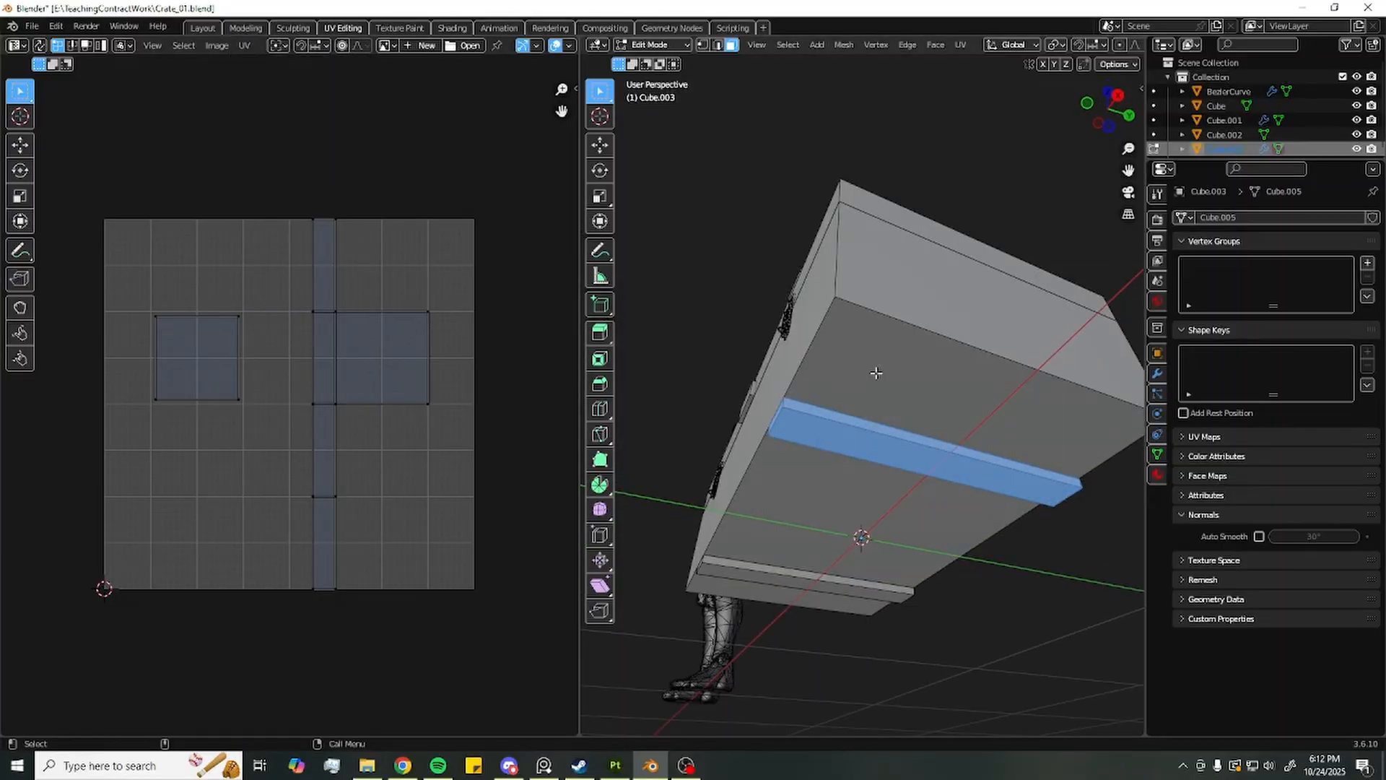
pyautogui.moveTo(876, 372); pyautogui.dragTo(812, 462, button='middle')
pyautogui.rightClick(812, 462)
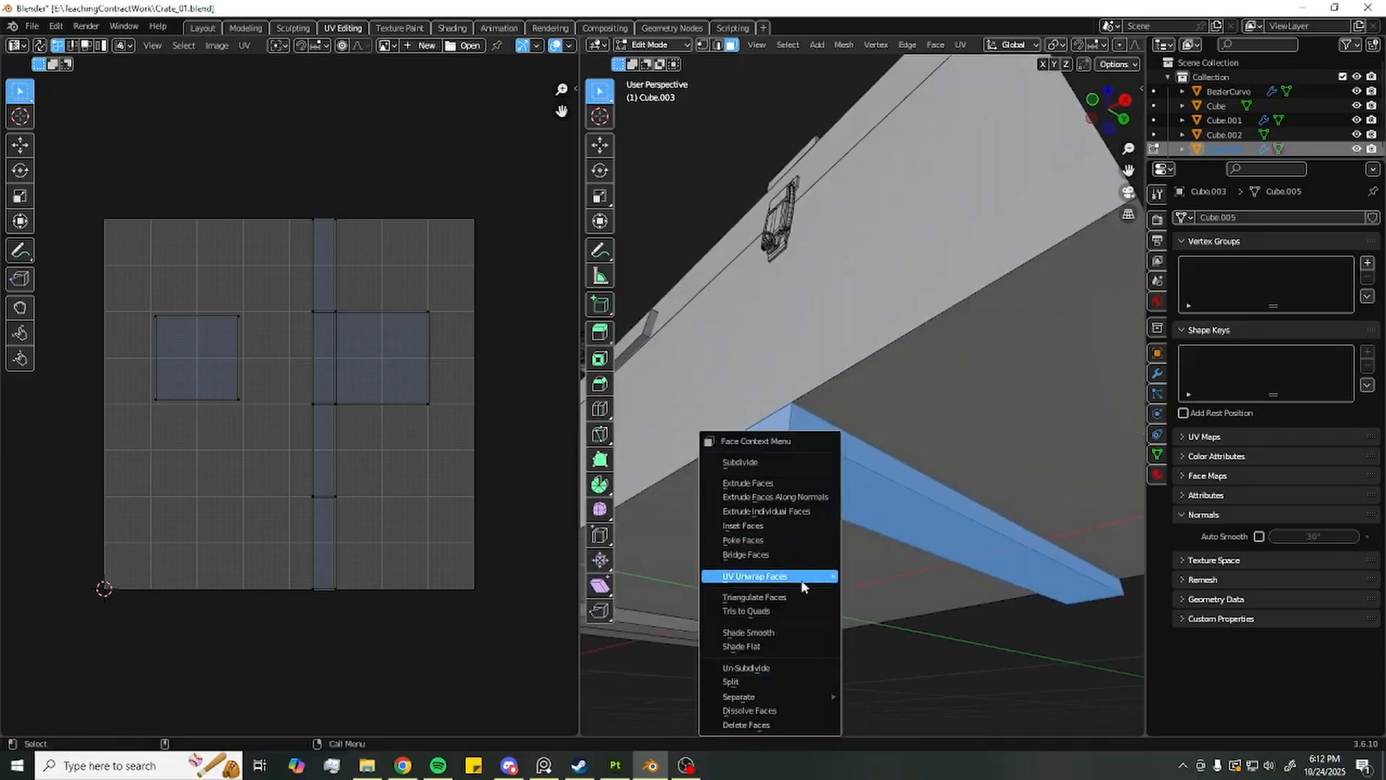
pyautogui.press('2')
pyautogui.rightClick(873, 483)
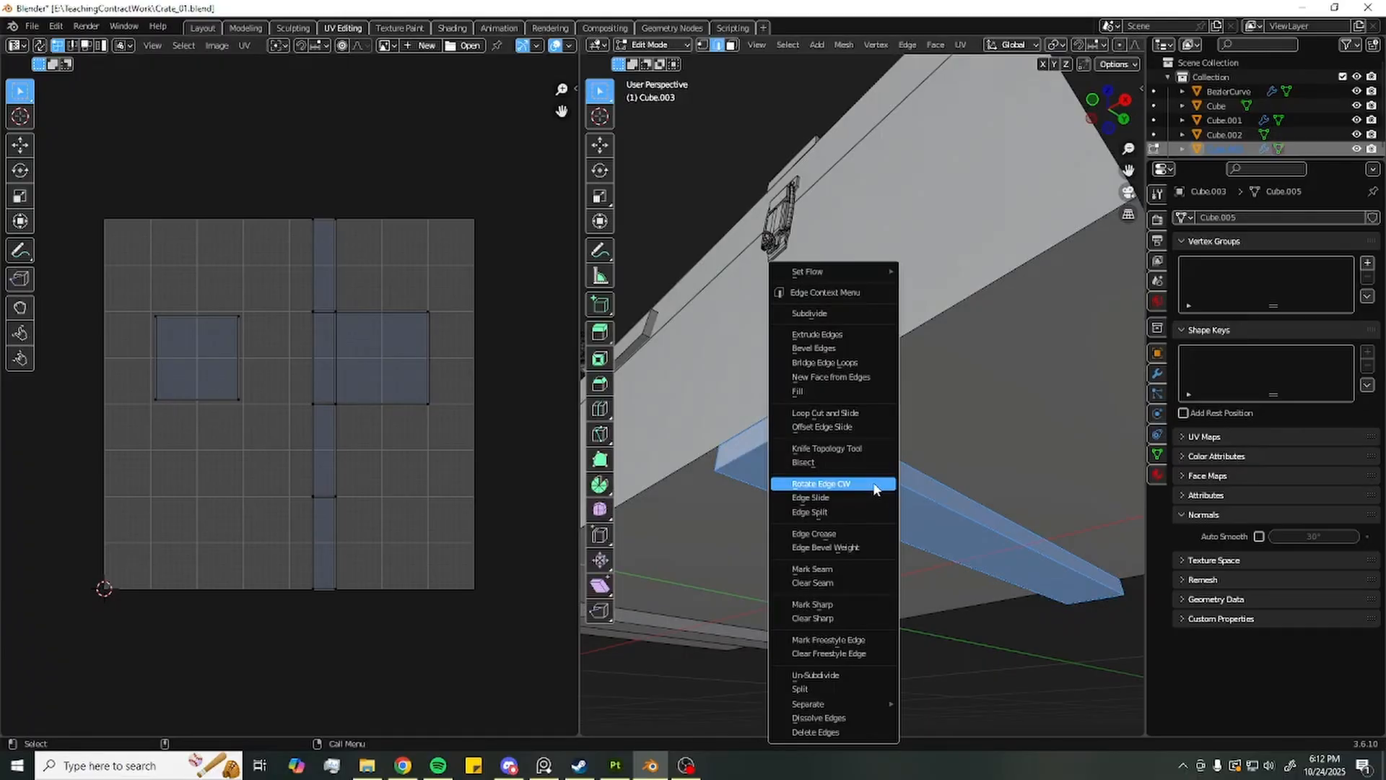
pyautogui.click(812, 569)
# Select all of the bottom runner's faces and unwrap its UVs
pyautogui.press('a')
pyautogui.click(245, 45)
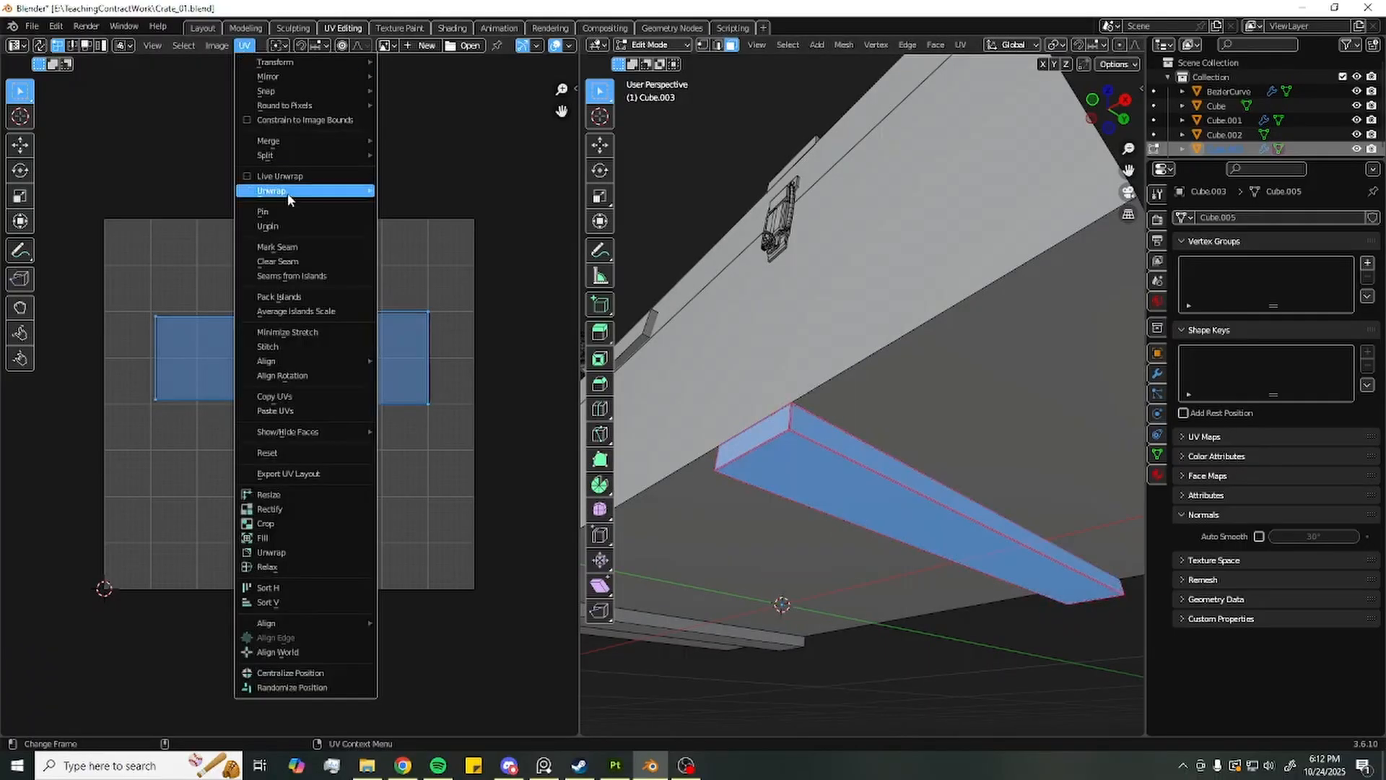
pyautogui.moveTo(288, 193)
pyautogui.click(412, 191)
pyautogui.scroll(-3, 272, 300)
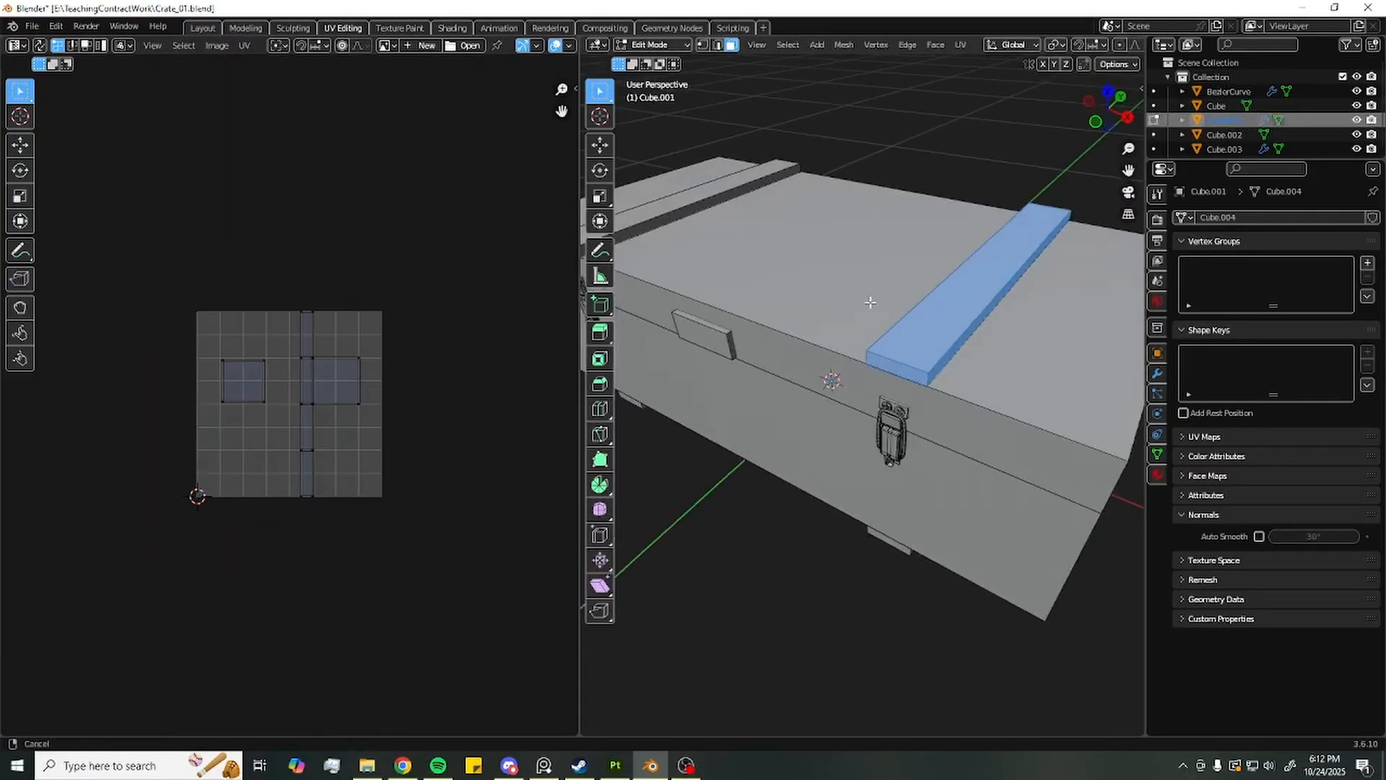
pyautogui.moveTo(870, 302); pyautogui.dragTo(880, 298, button='middle')
pyautogui.press('a')
pyautogui.click(245, 45)
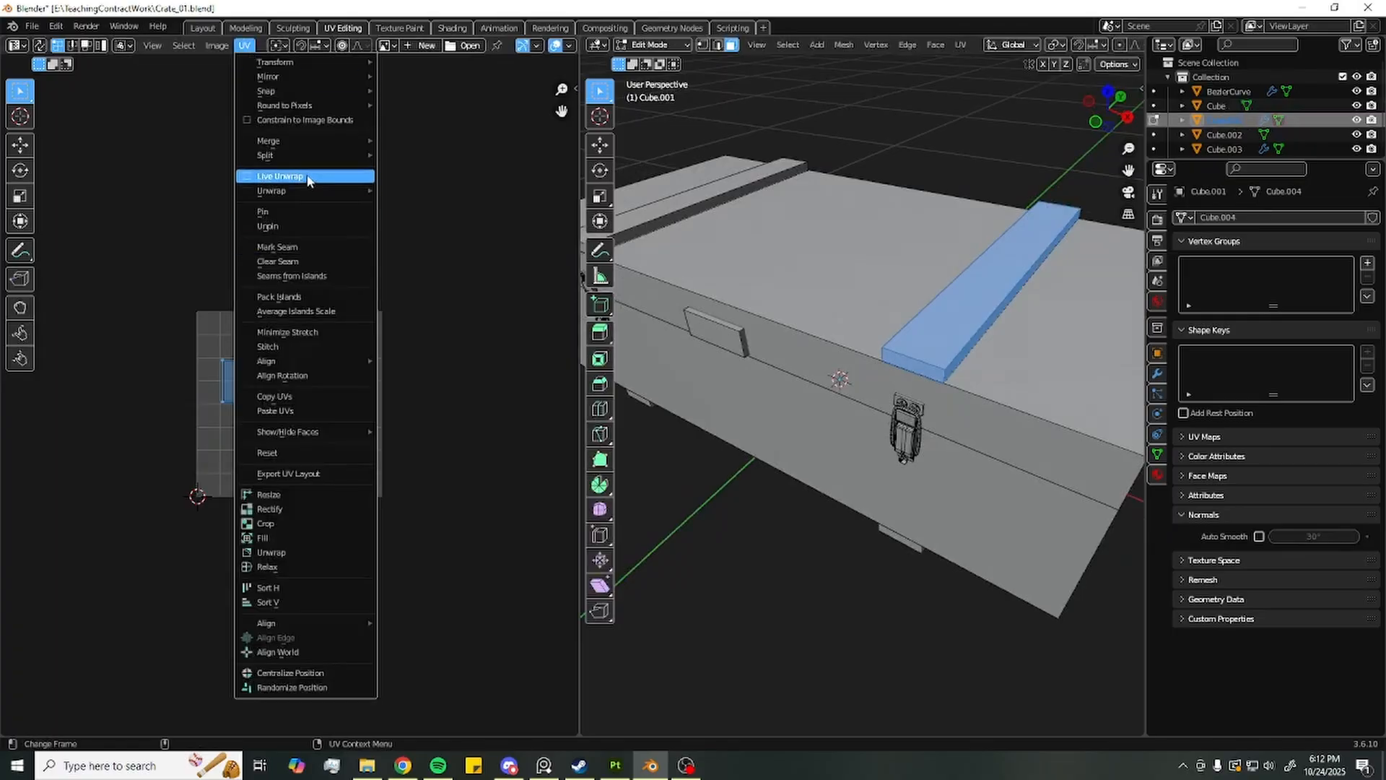
pyautogui.rightClick(929, 569)
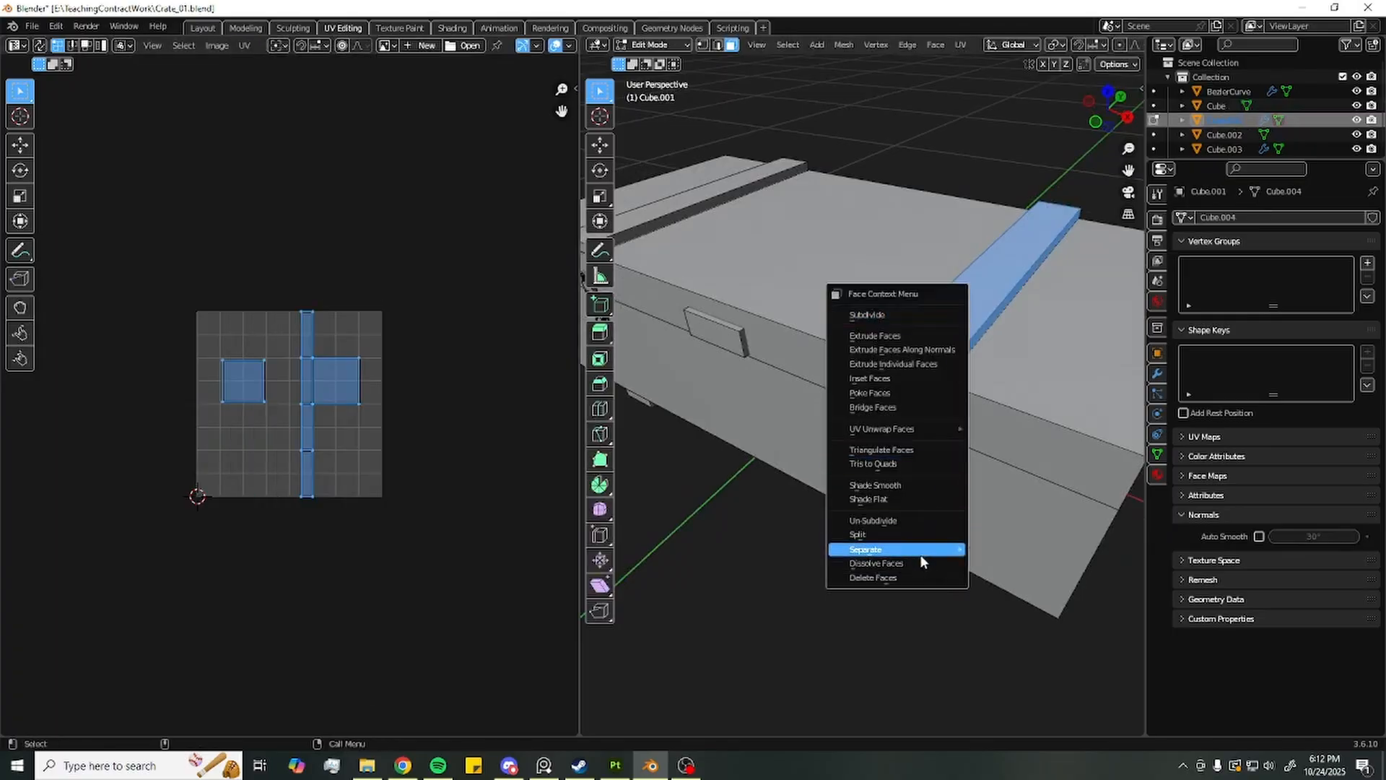
pyautogui.moveTo(921, 557)
pyautogui.click(1007, 548)
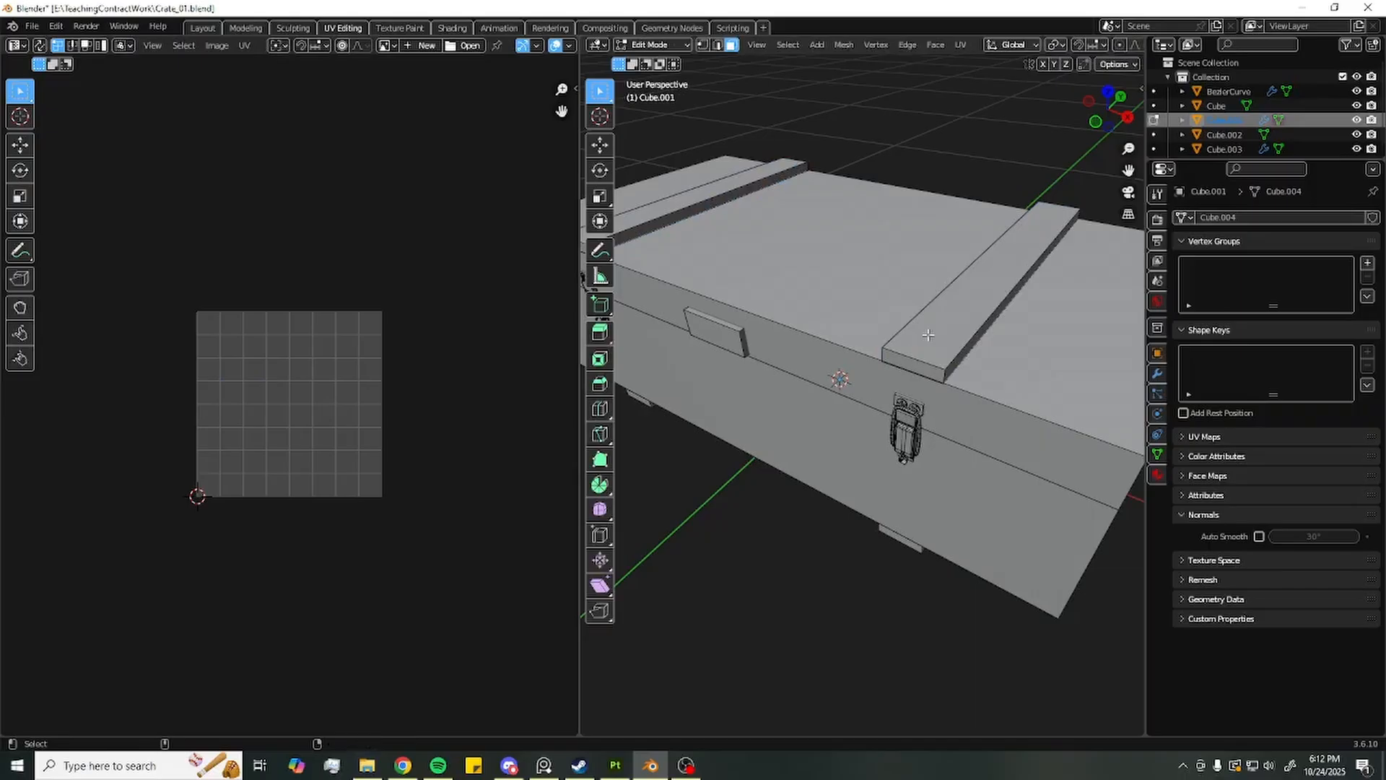
# Select the whole linked batten on top of the lid and mark all its edges as seams
pyautogui.press('l')
pyautogui.rightClick(927, 347)
pyautogui.press('Escape')
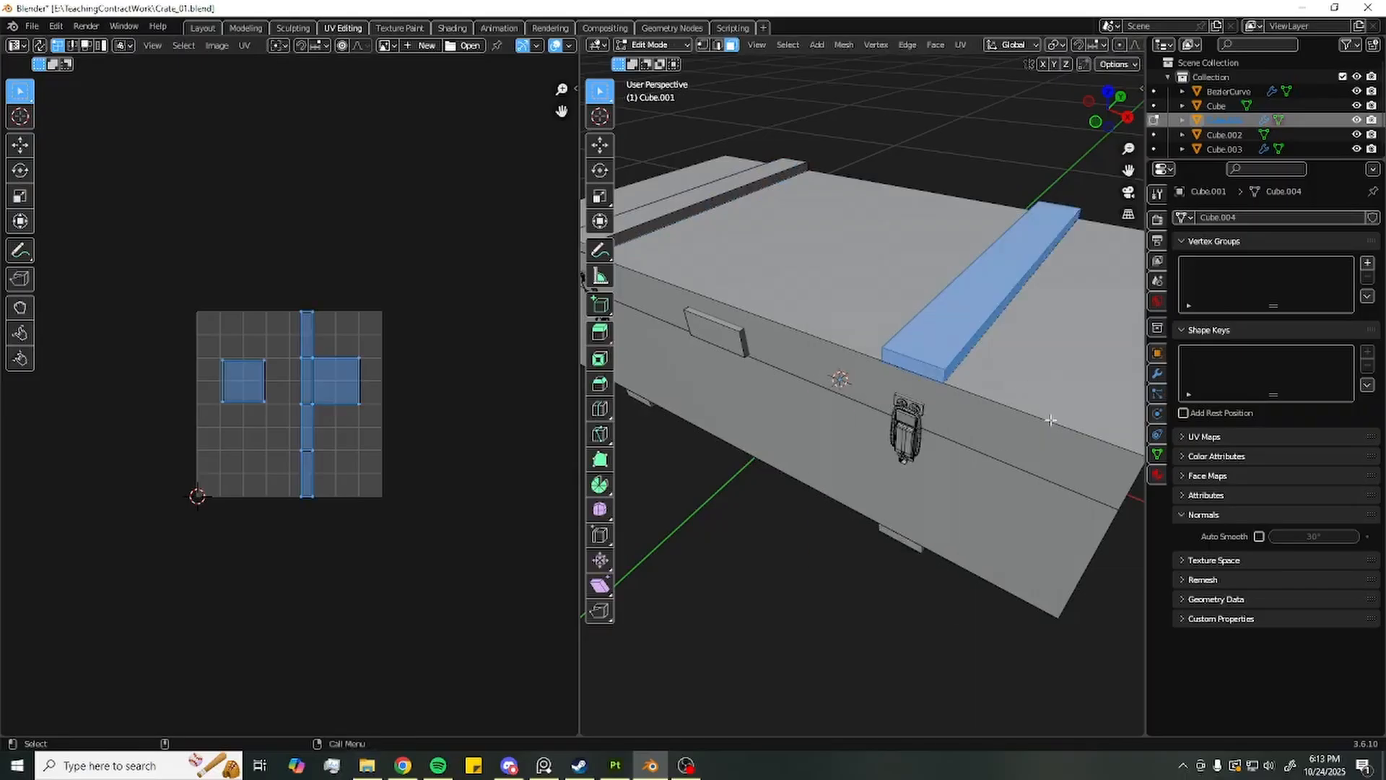
pyautogui.press('2')
pyautogui.rightClick(935, 352)
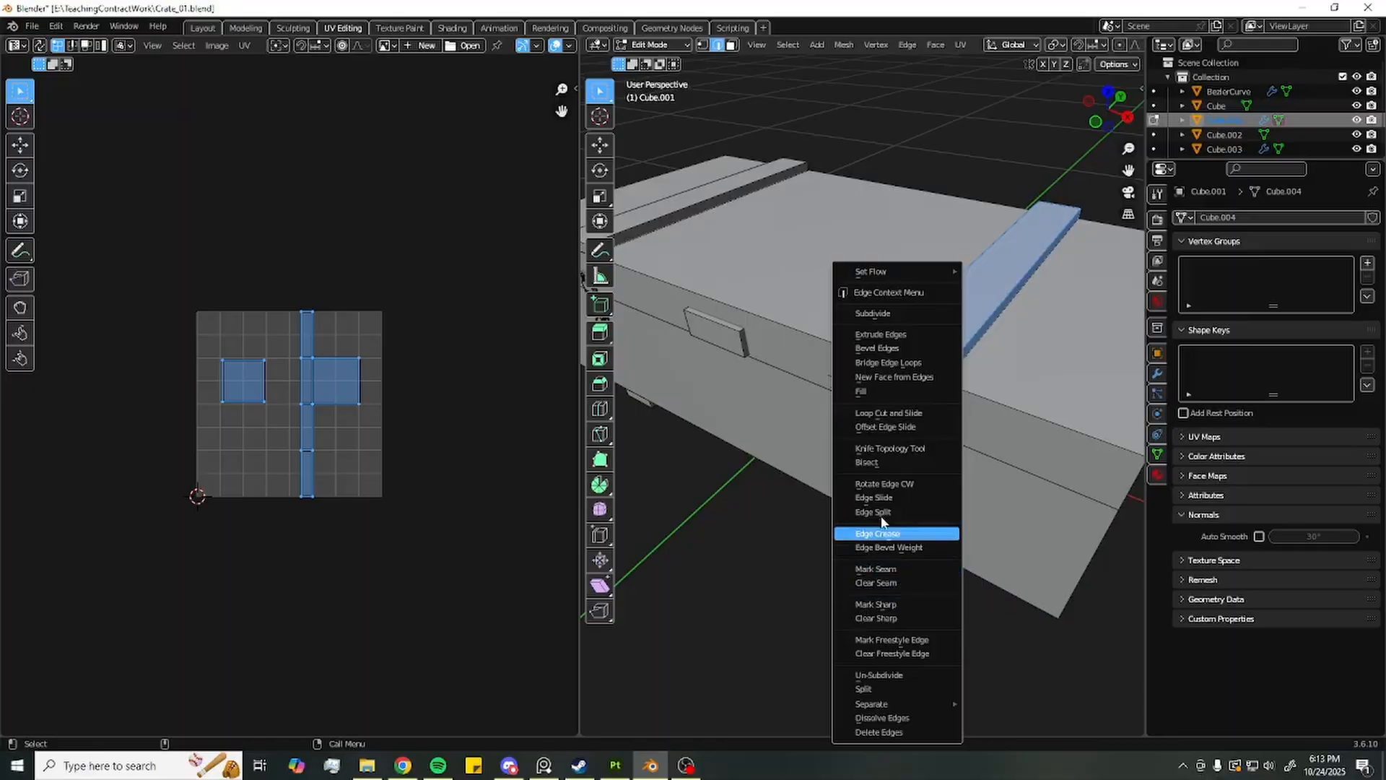
pyautogui.click(917, 570)
# Leave Edit Mode on the lid batten and display its Mirror modifier settings
pyautogui.moveTo(916, 566); pyautogui.dragTo(875, 353, button='middle')
pyautogui.press('Tab')
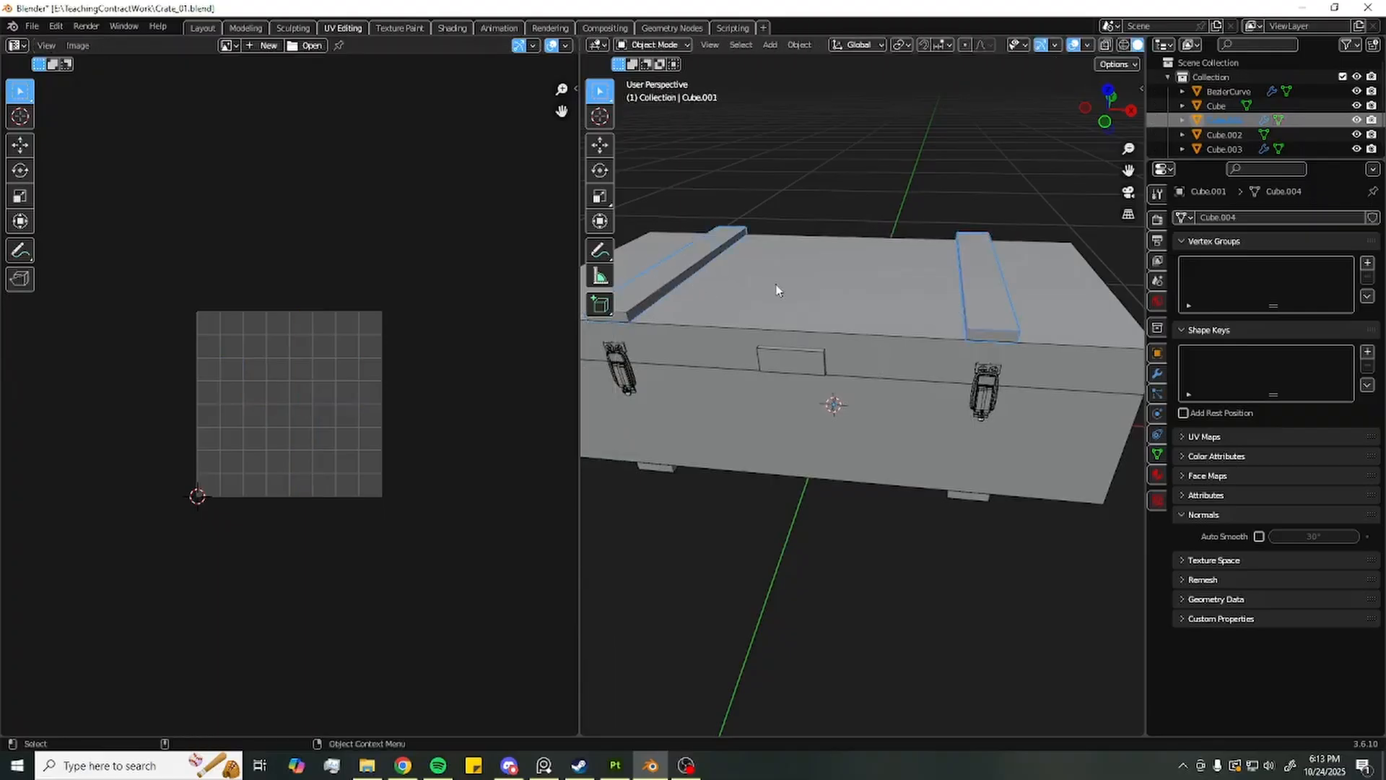
pyautogui.press('Tab')
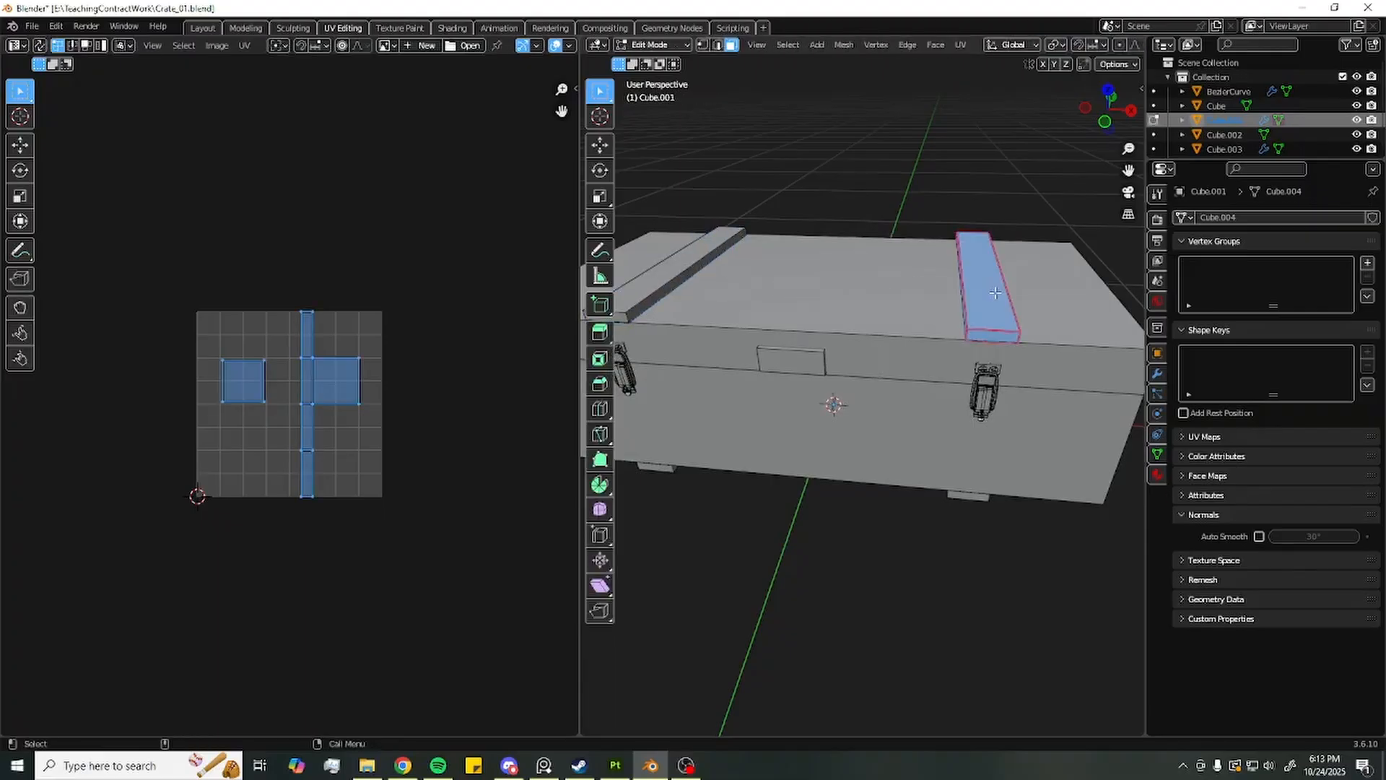
pyautogui.press('Tab')
pyautogui.click(1157, 373)
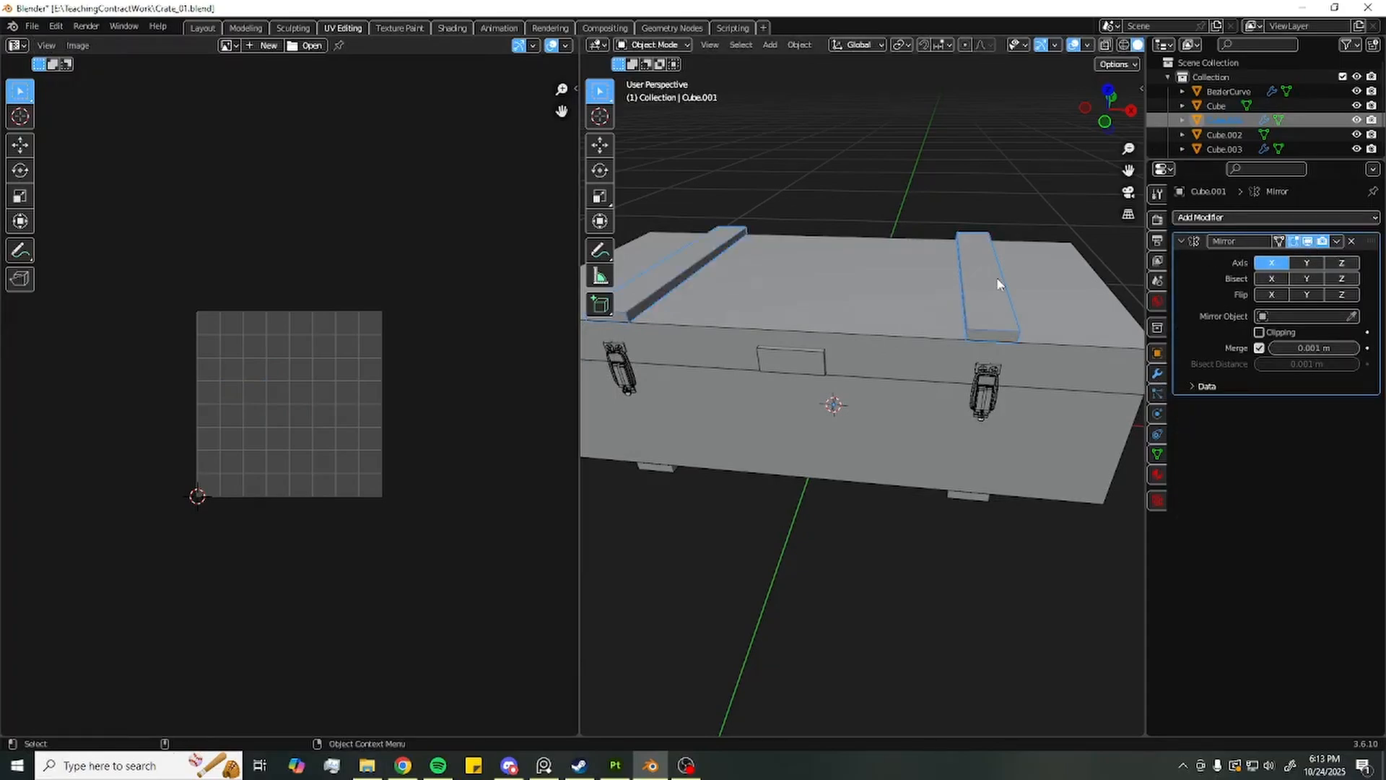
# Unwrap the lid batten's UVs in Edit Mode and return to Object Mode
pyautogui.press('Tab')
pyautogui.click(246, 46)
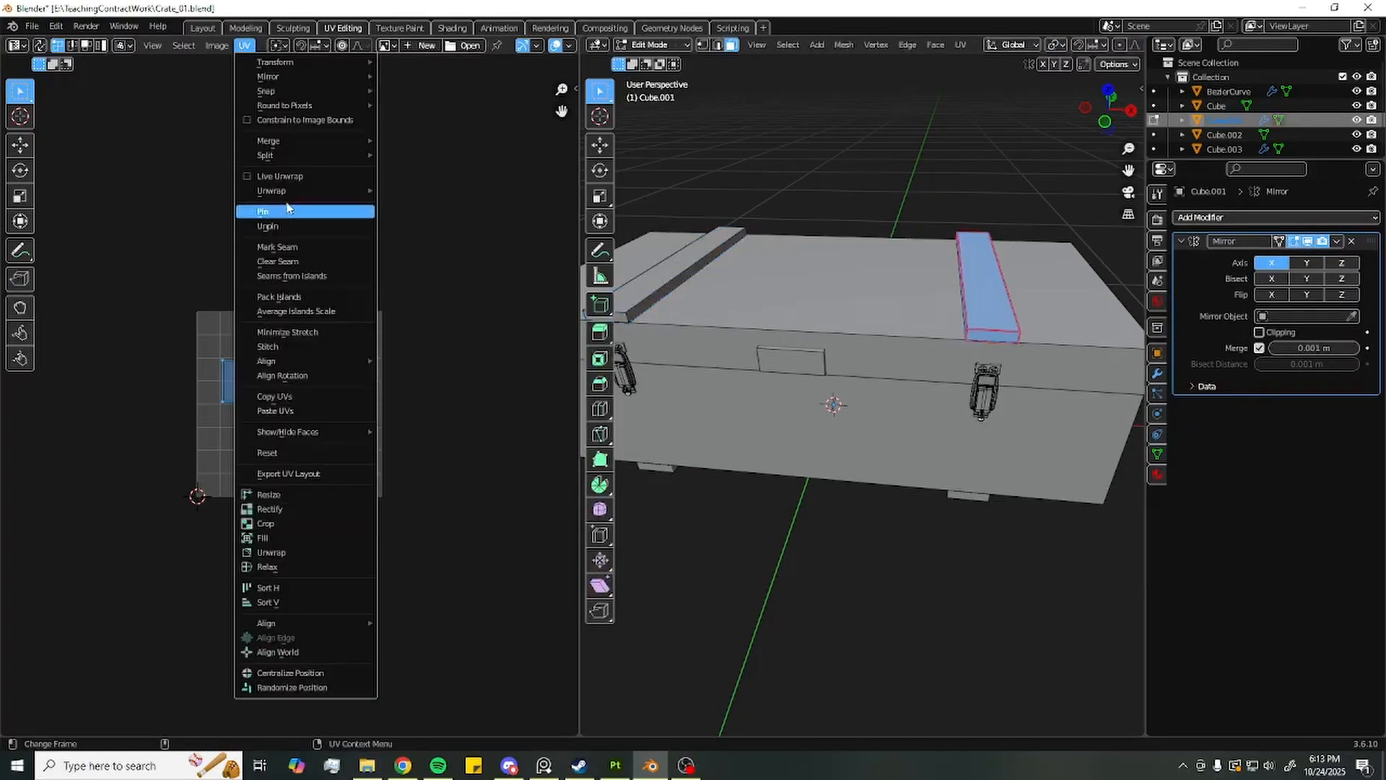
pyautogui.moveTo(343, 194)
pyautogui.click(479, 191)
pyautogui.press('Tab')
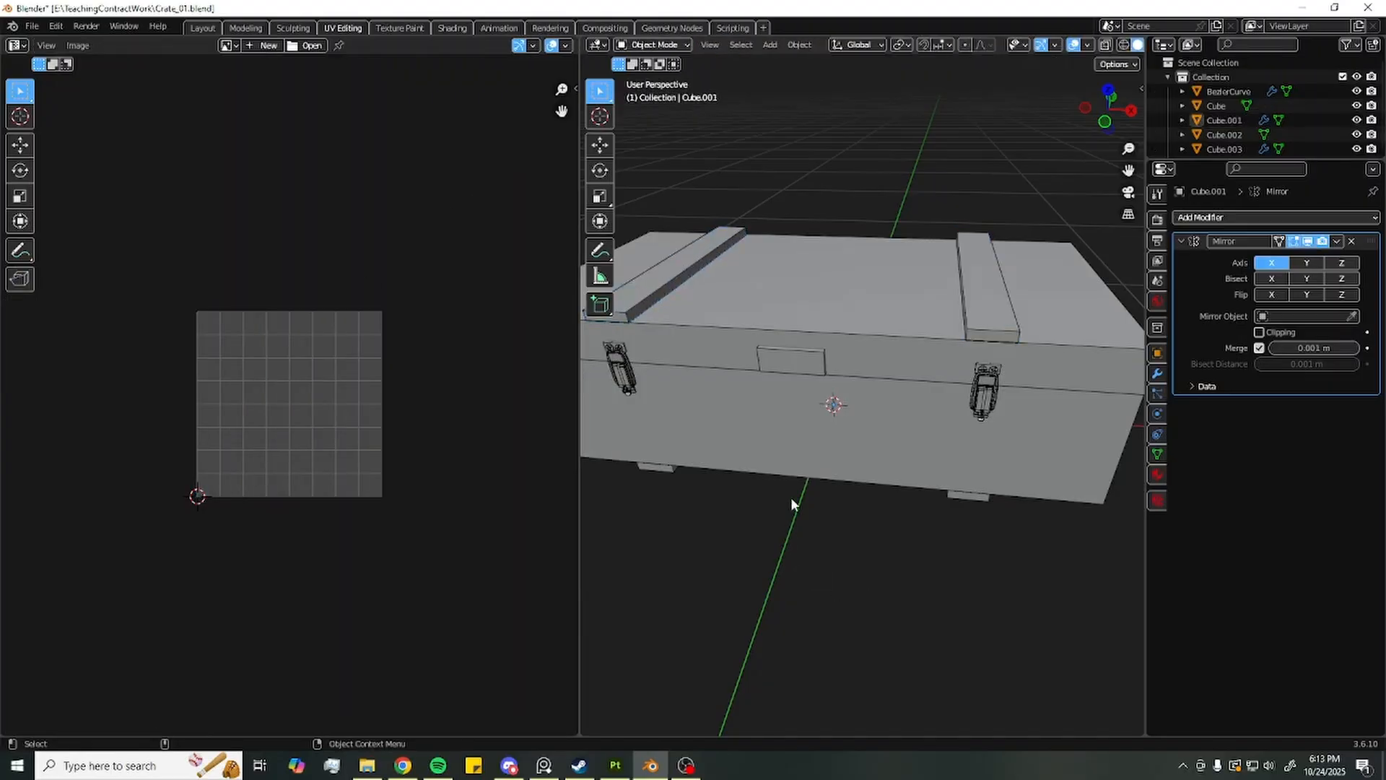
# Enter Edit Mode on the small rectangular plate on the crate's front, select everything and mark all its edges as seams
pyautogui.click(782, 371)
pyautogui.press('Tab')
pyautogui.press('a')
pyautogui.rightClick(782, 369)
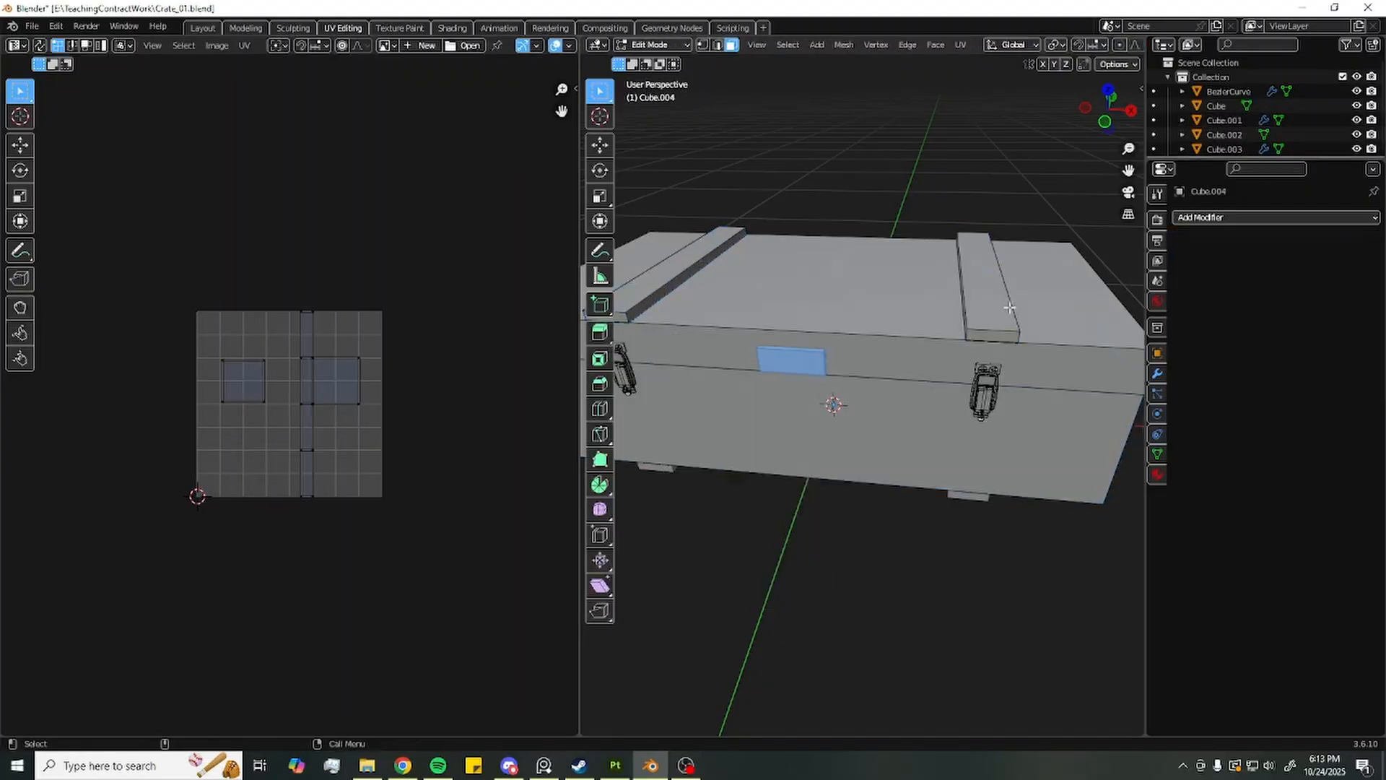
pyautogui.press('2')
pyautogui.rightClick(847, 369)
pyautogui.press('Escape')
pyautogui.press('3')
# Unwrap the UVs of the small front plate
pyautogui.click(245, 45)
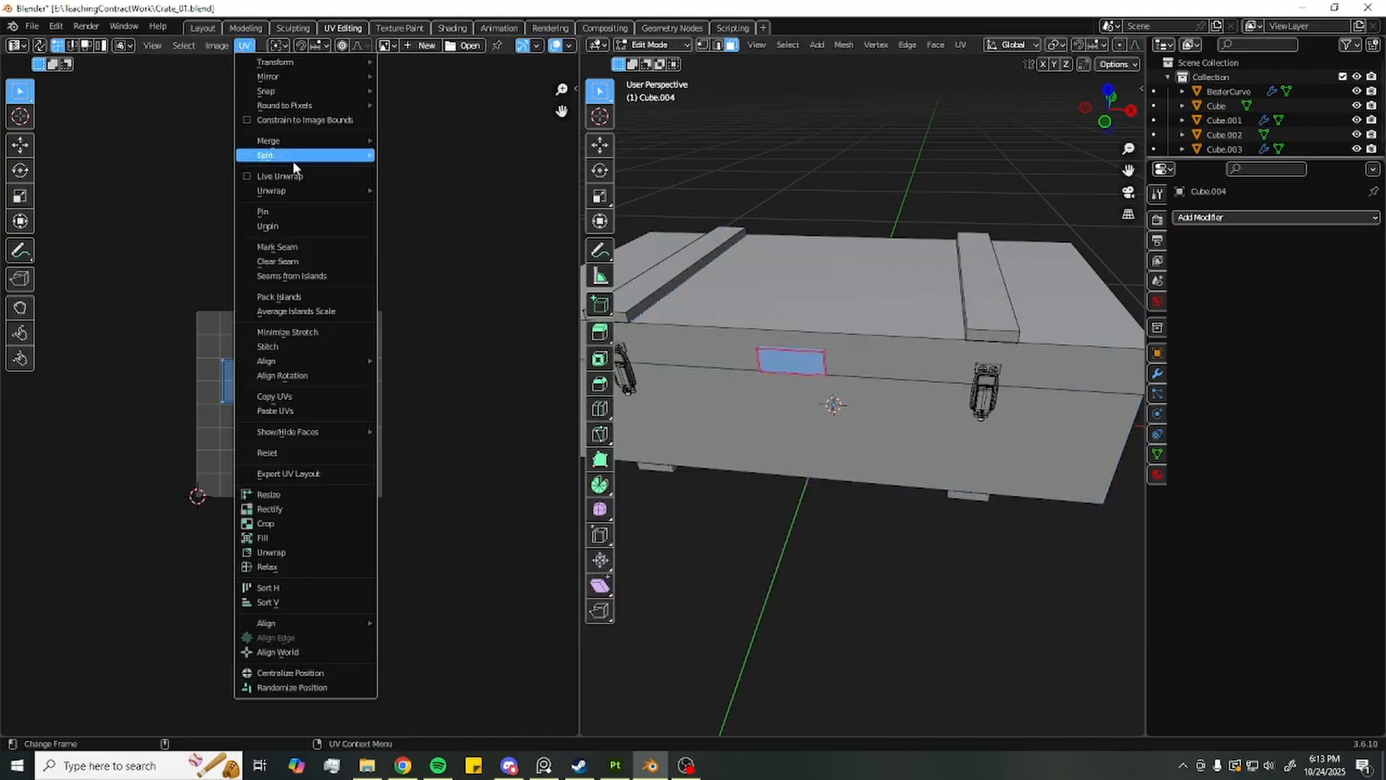
pyautogui.moveTo(310, 190)
pyautogui.click(423, 193)
pyautogui.scroll(-3, 915, 325)
pyautogui.moveTo(915, 324); pyautogui.dragTo(932, 306, button='middle')
# Put all crate parts into Edit Mode together, deselect everything, and check the seams around the crate and its front latch
pyautogui.press('Tab')
pyautogui.press('a')
pyautogui.press('Tab')
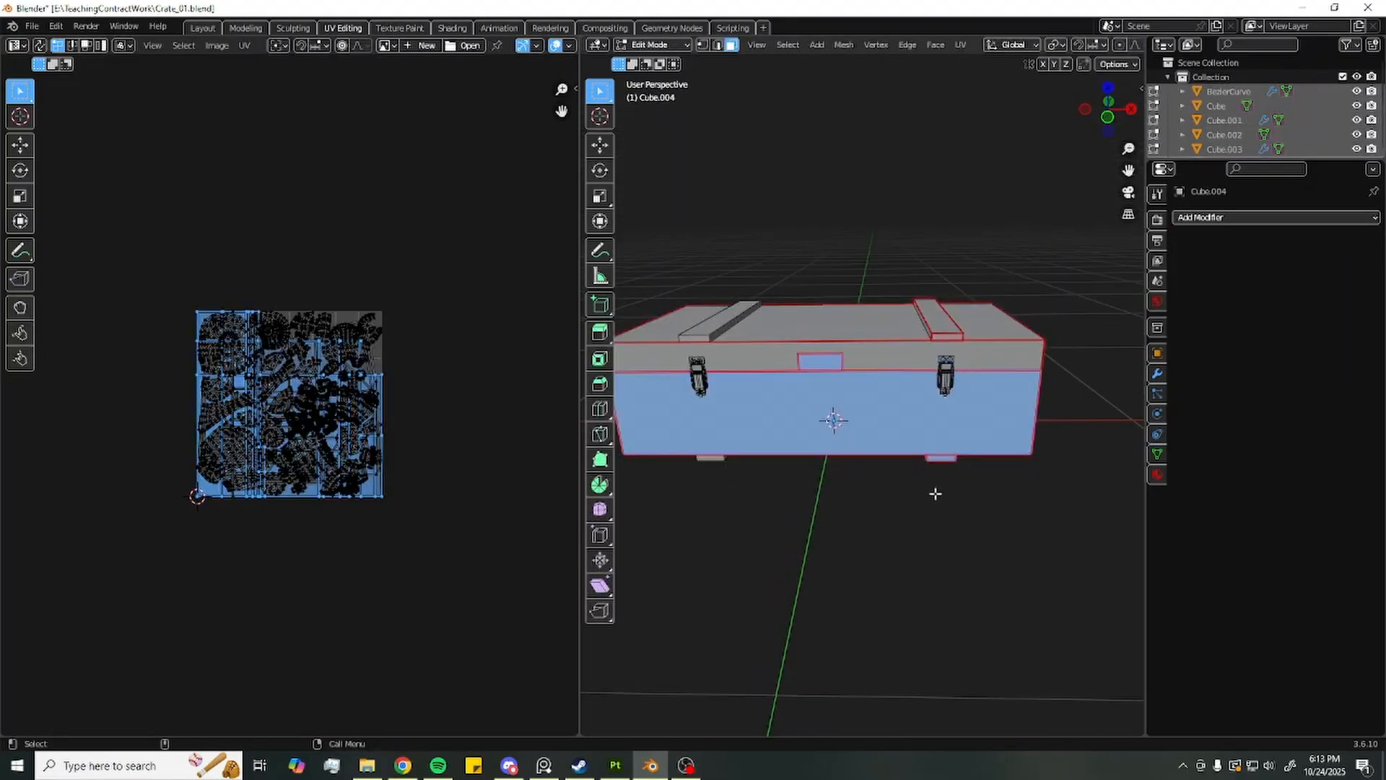
pyautogui.scroll(4, 936, 493)
pyautogui.moveTo(892, 498); pyautogui.dragTo(1021, 474, button='middle')
pyautogui.hotkey('alt', 'a')
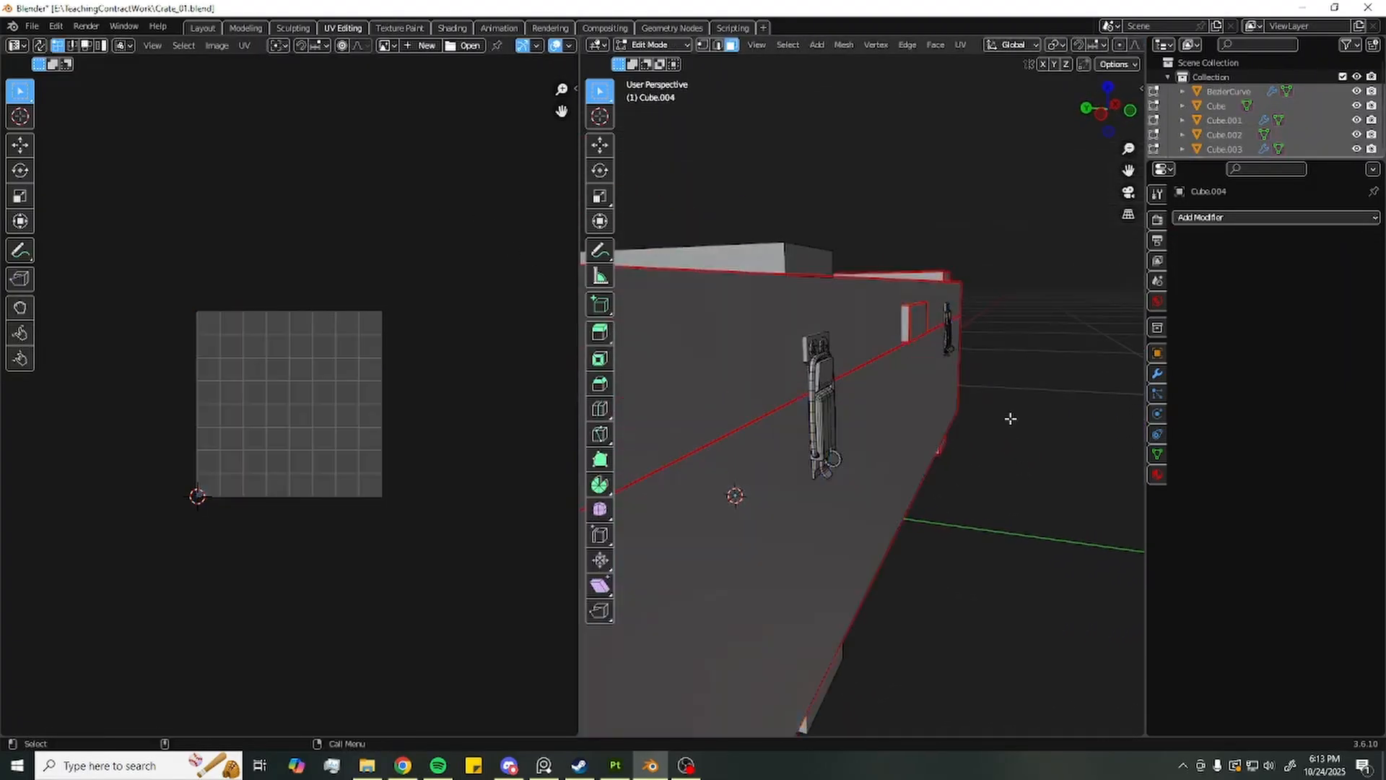
pyautogui.moveTo(1008, 414); pyautogui.dragTo(890, 190, button='middle')
pyautogui.scroll(4, 890, 191)
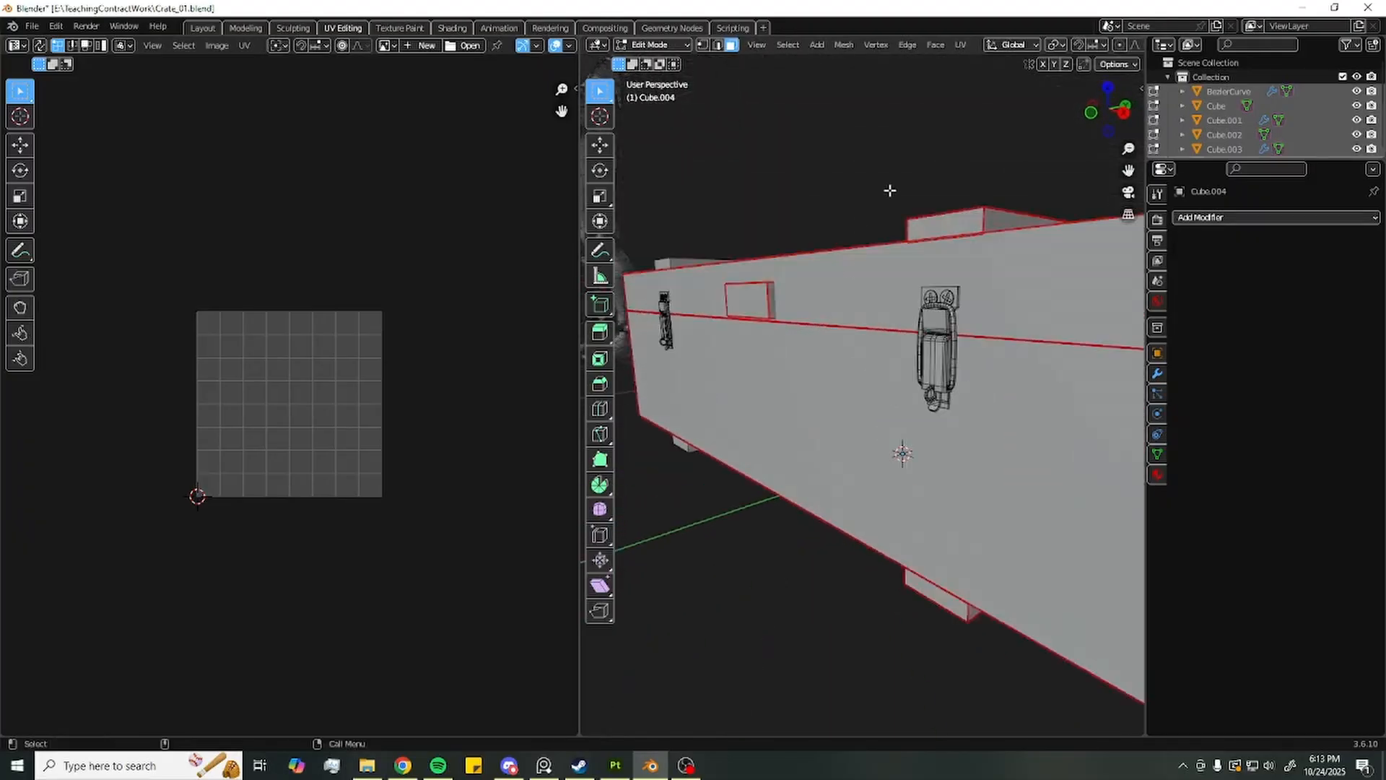
pyautogui.moveTo(1013, 222); pyautogui.dragTo(740, 303, button='middle')
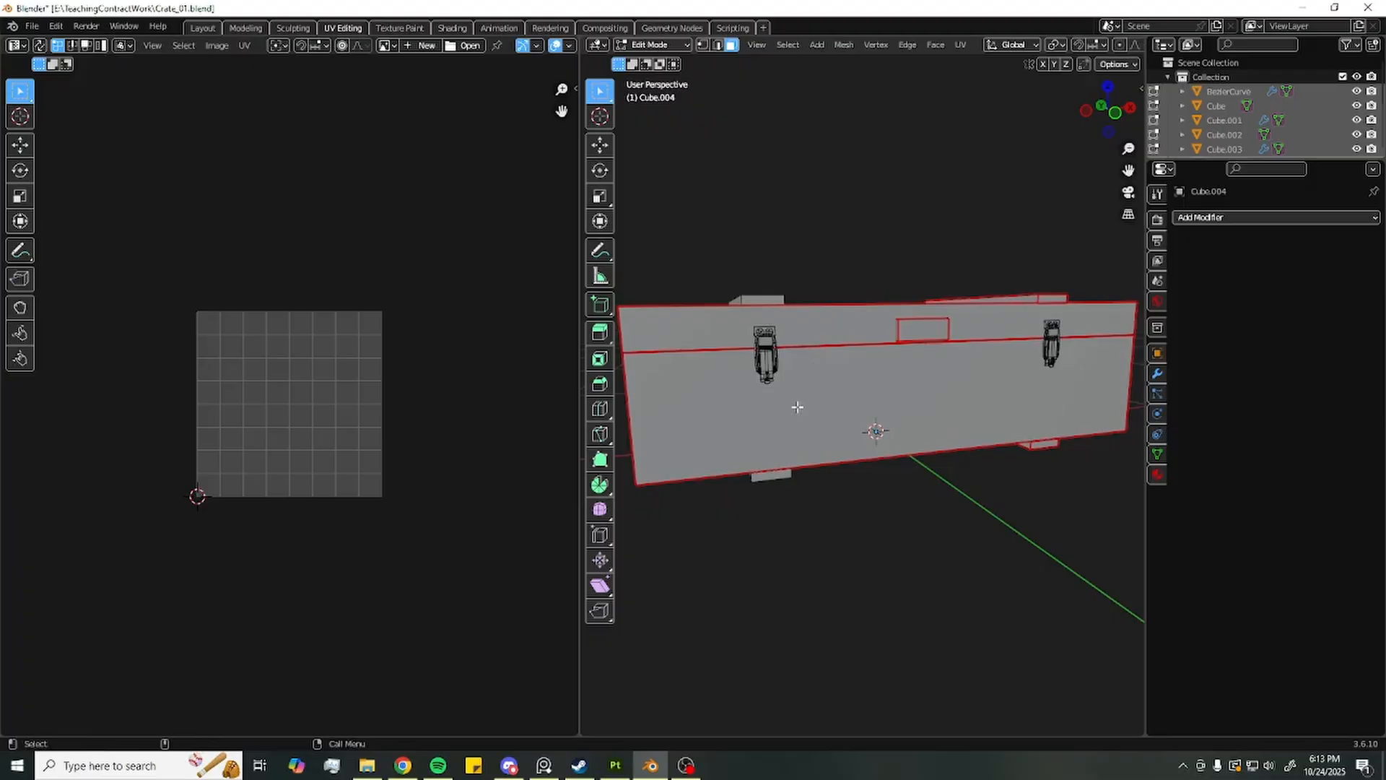
pyautogui.moveTo(798, 407); pyautogui.dragTo(720, 430, button='middle')
pyautogui.scroll(4, 660, 288)
pyautogui.keyDown('shift'); pyautogui.moveTo(908, 335); pyautogui.dragTo(842, 378, button='middle'); pyautogui.keyUp('shift')
pyautogui.scroll(2, 917, 329)
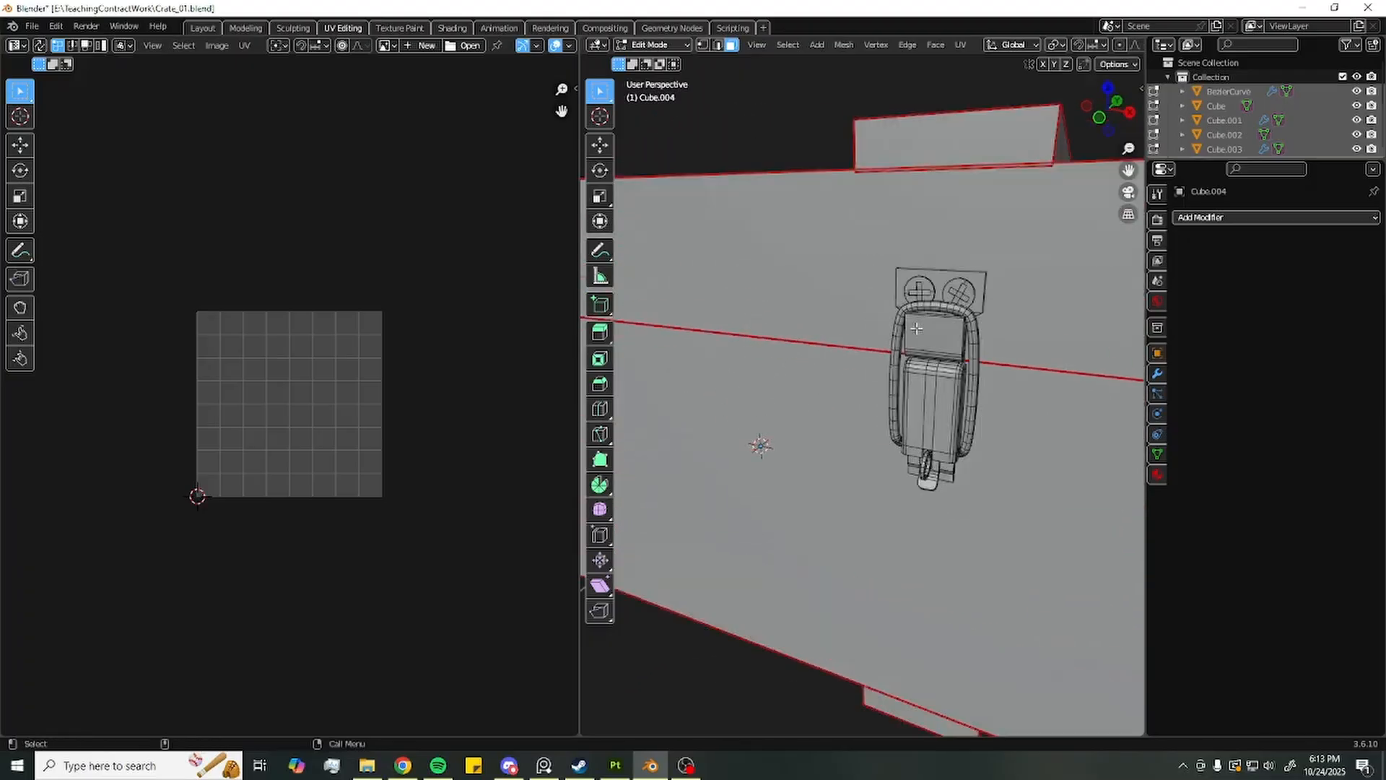
# Isolate the latch's wire loop and examine its mesh in Edit Mode, ending back in Object Mode with all parts shown
pyautogui.press('Tab')
pyautogui.click(974, 323)
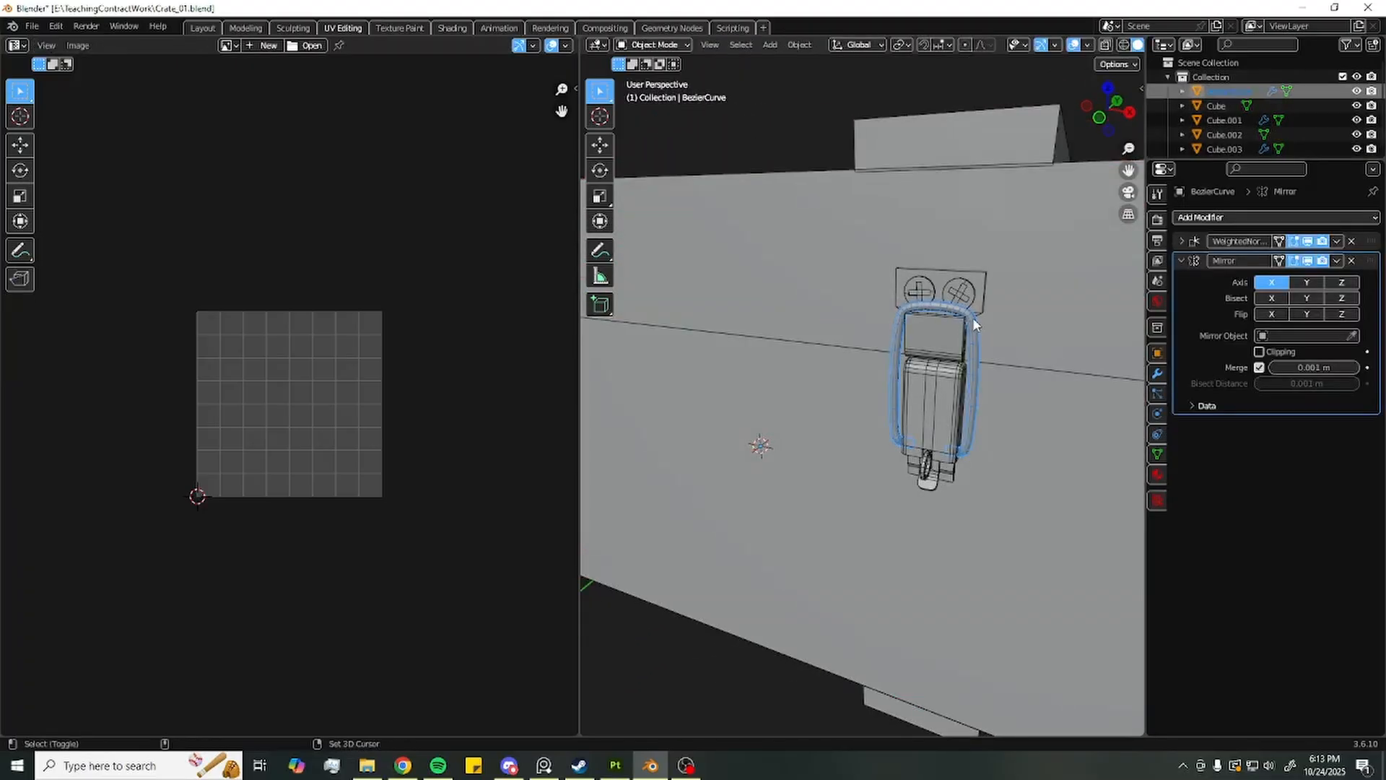
pyautogui.press('KP_Divide')
pyautogui.press('Tab')
pyautogui.press('Home')
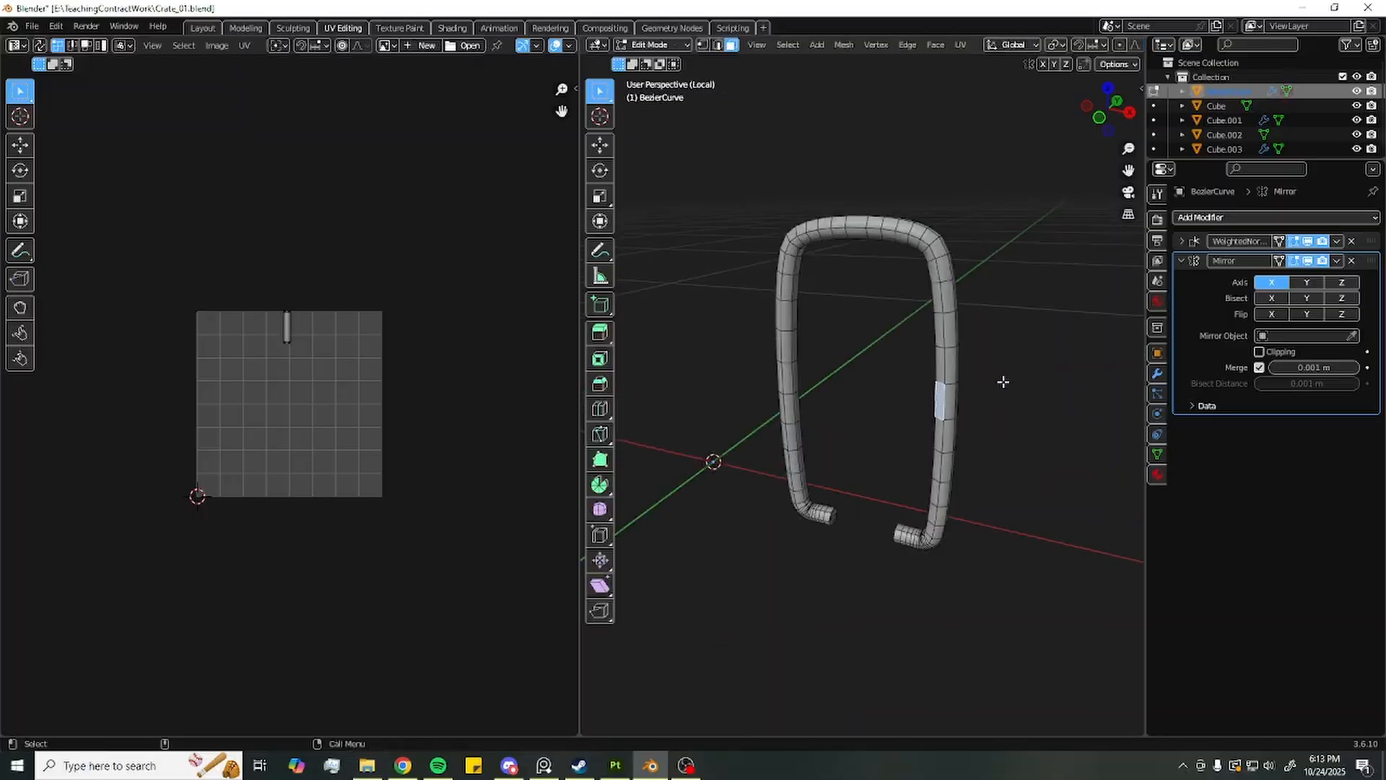
pyautogui.moveTo(1003, 383); pyautogui.dragTo(914, 415, button='middle')
pyautogui.press('Tab')
pyautogui.press('KP_Divide')
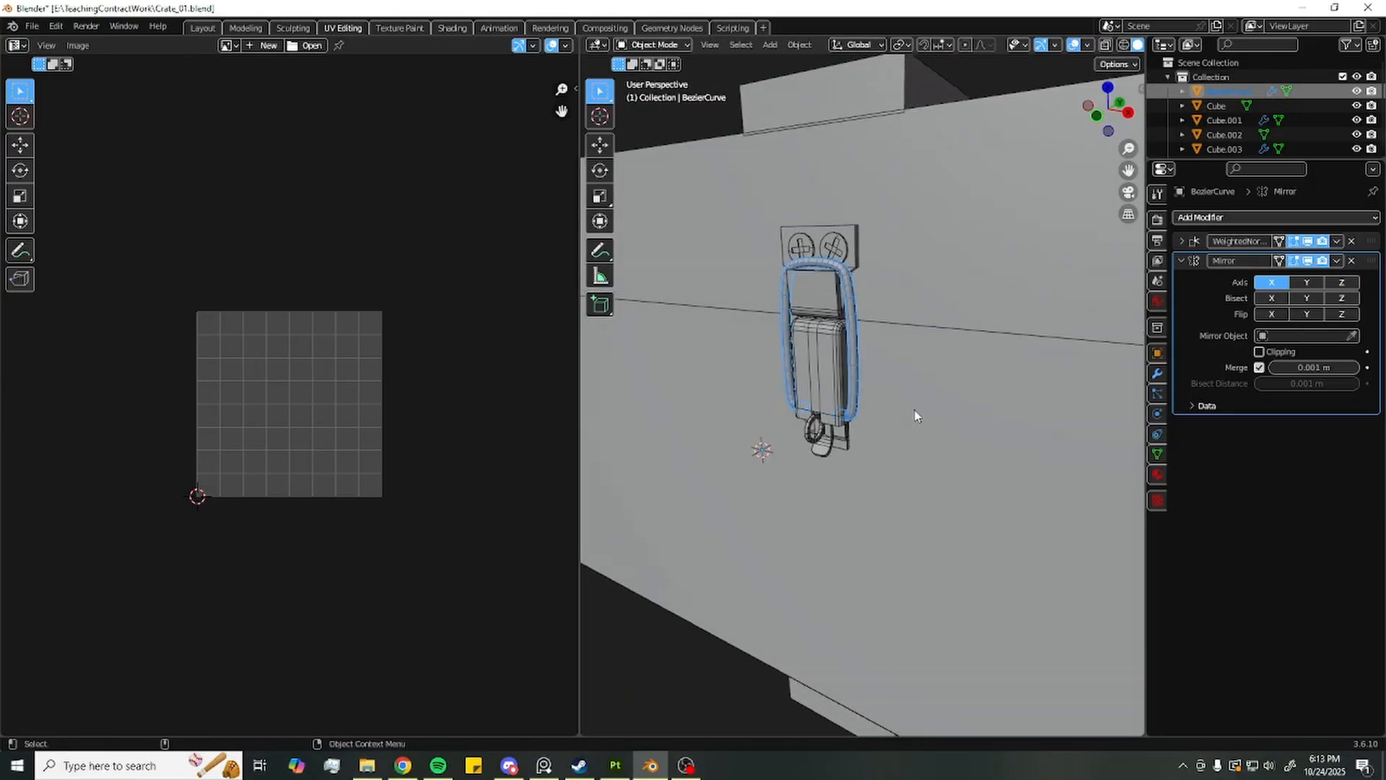
# Examine the latch's wire loop in place in Edit Mode, framing an edge near its upper corner
pyautogui.scroll(-5, 914, 416)
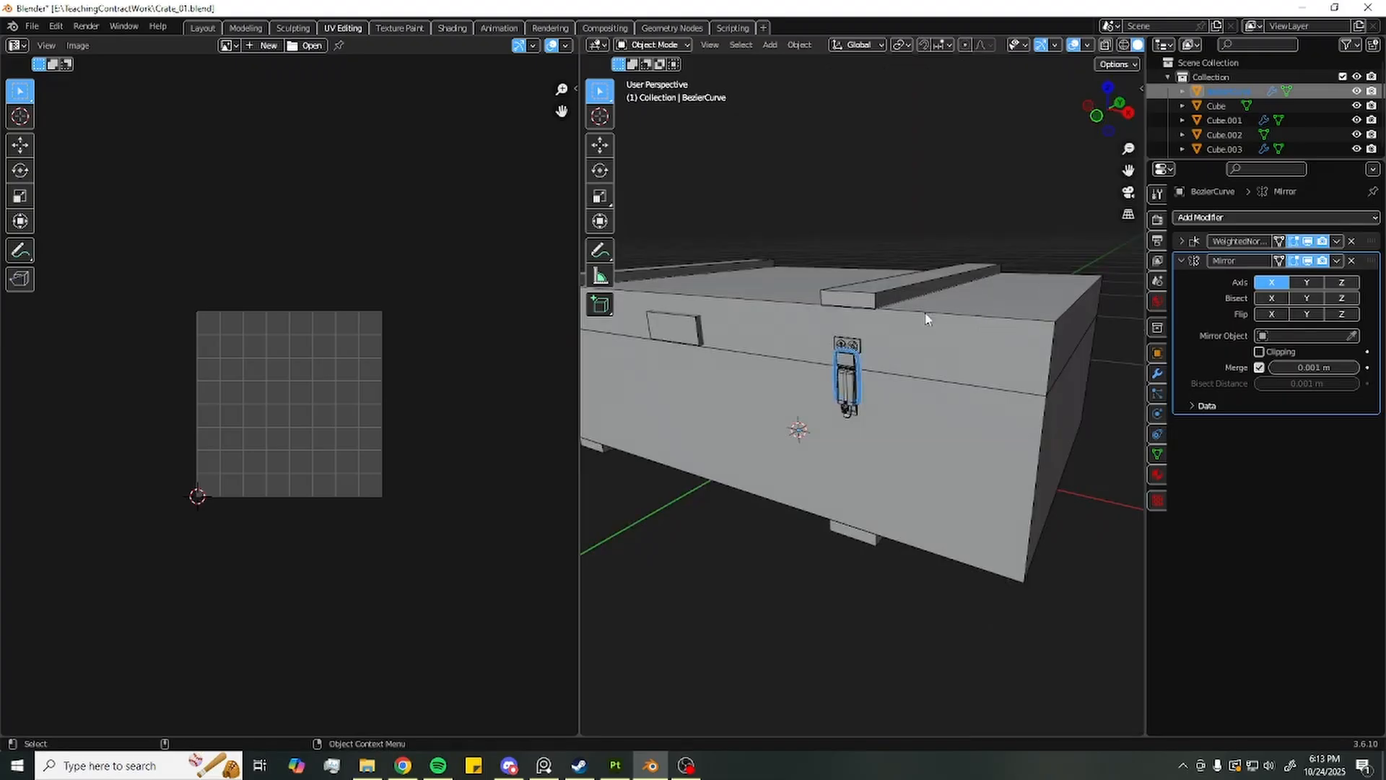
pyautogui.scroll(3, 926, 318)
pyautogui.scroll(8, 844, 365)
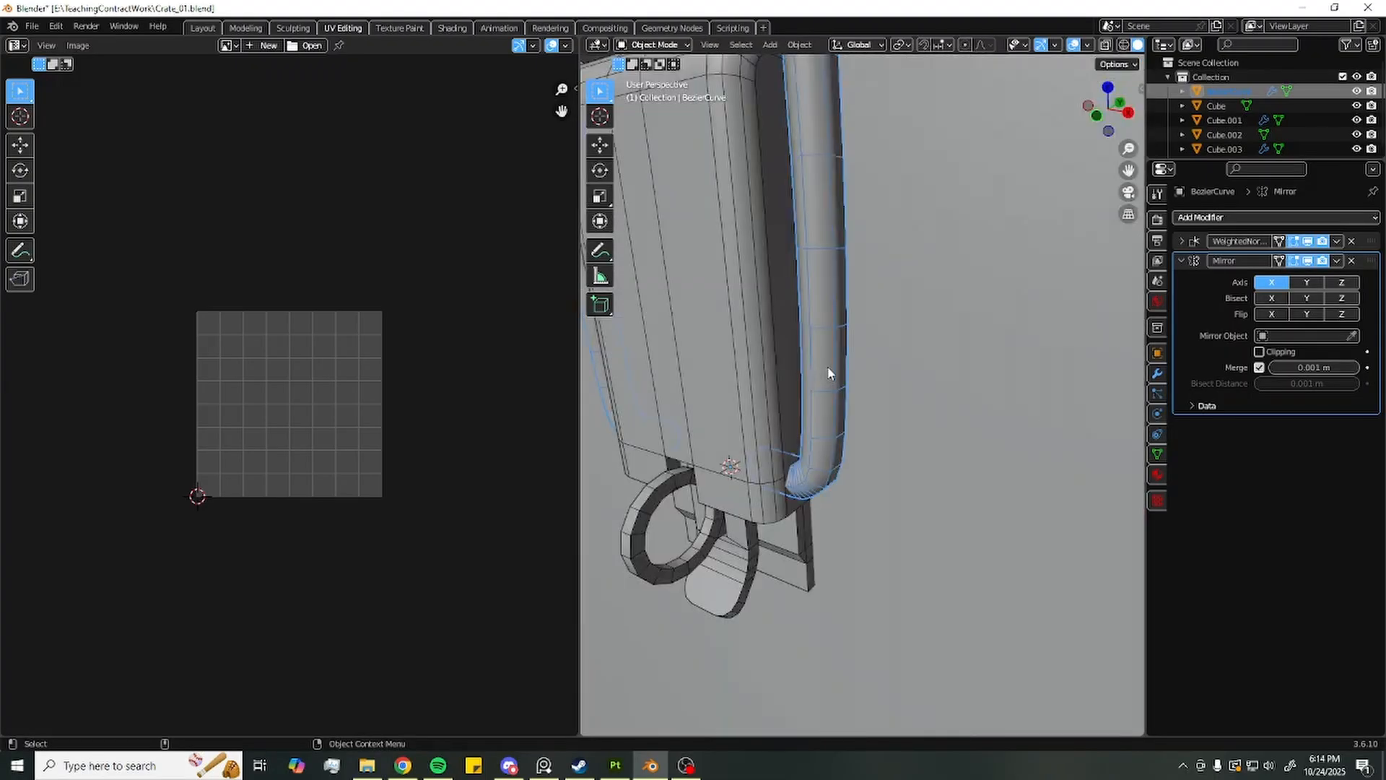
pyautogui.scroll(-3, 827, 366)
pyautogui.moveTo(858, 332)
pyautogui.mouseDown(button='middle')
pyautogui.moveTo(863, 361)
pyautogui.moveTo(857, 342)
pyautogui.mouseUp(button='middle')
pyautogui.press('Tab')
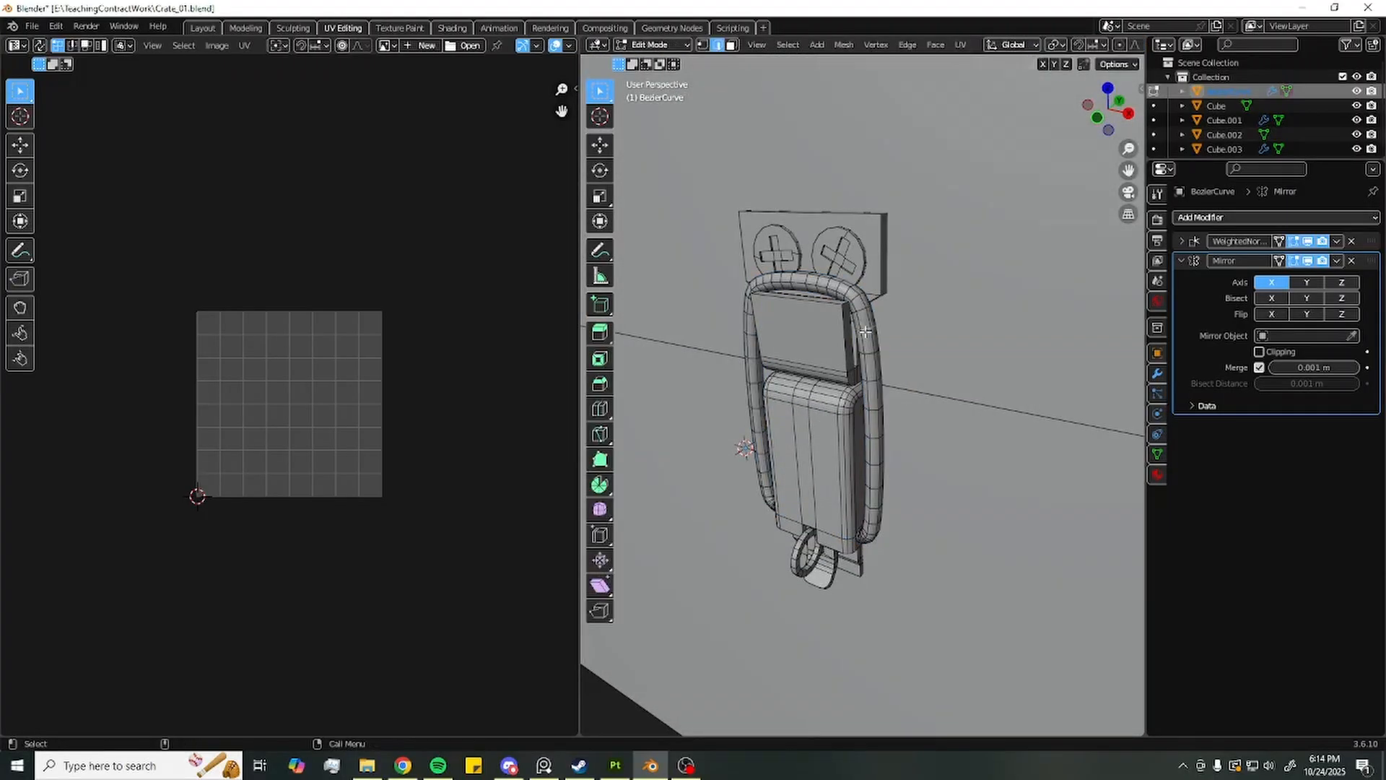
pyautogui.scroll(-4, 868, 329)
pyautogui.press('f')
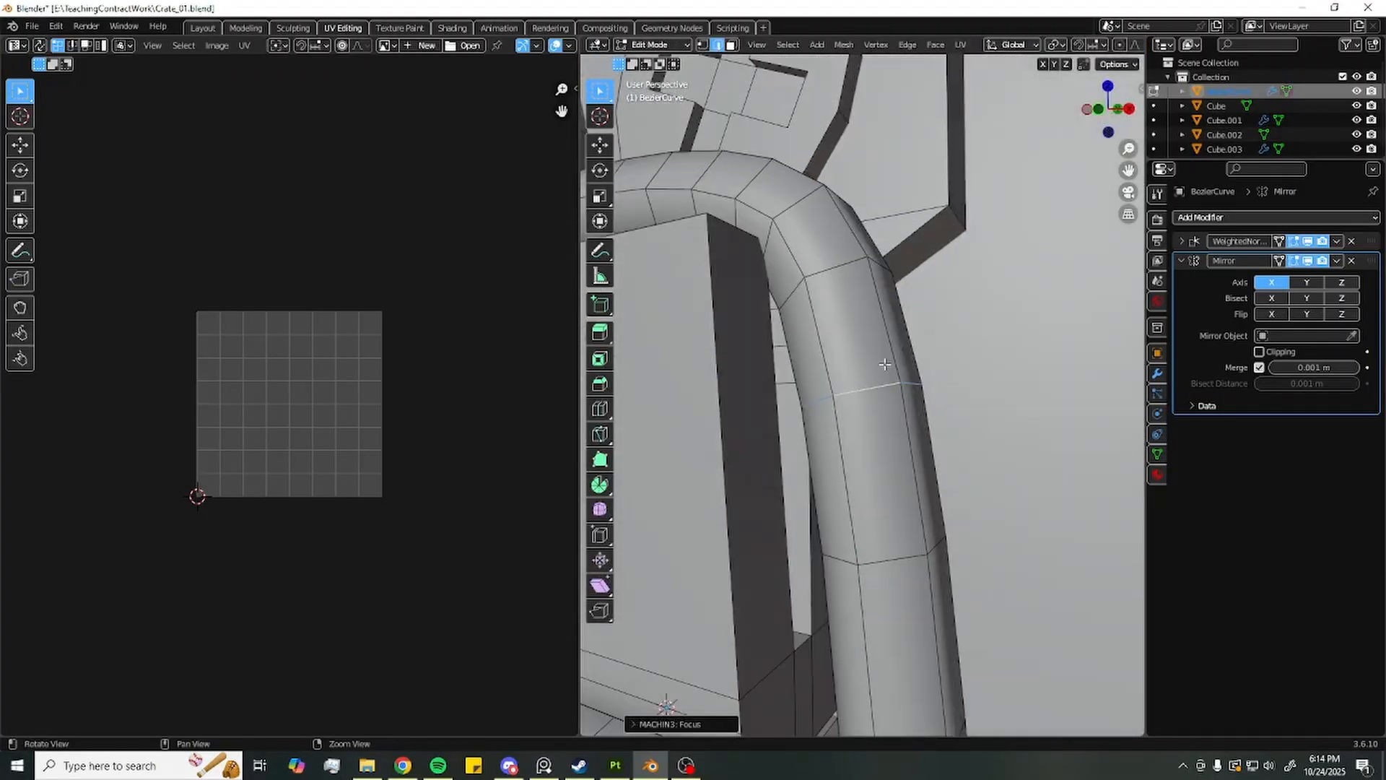
pyautogui.press('f')
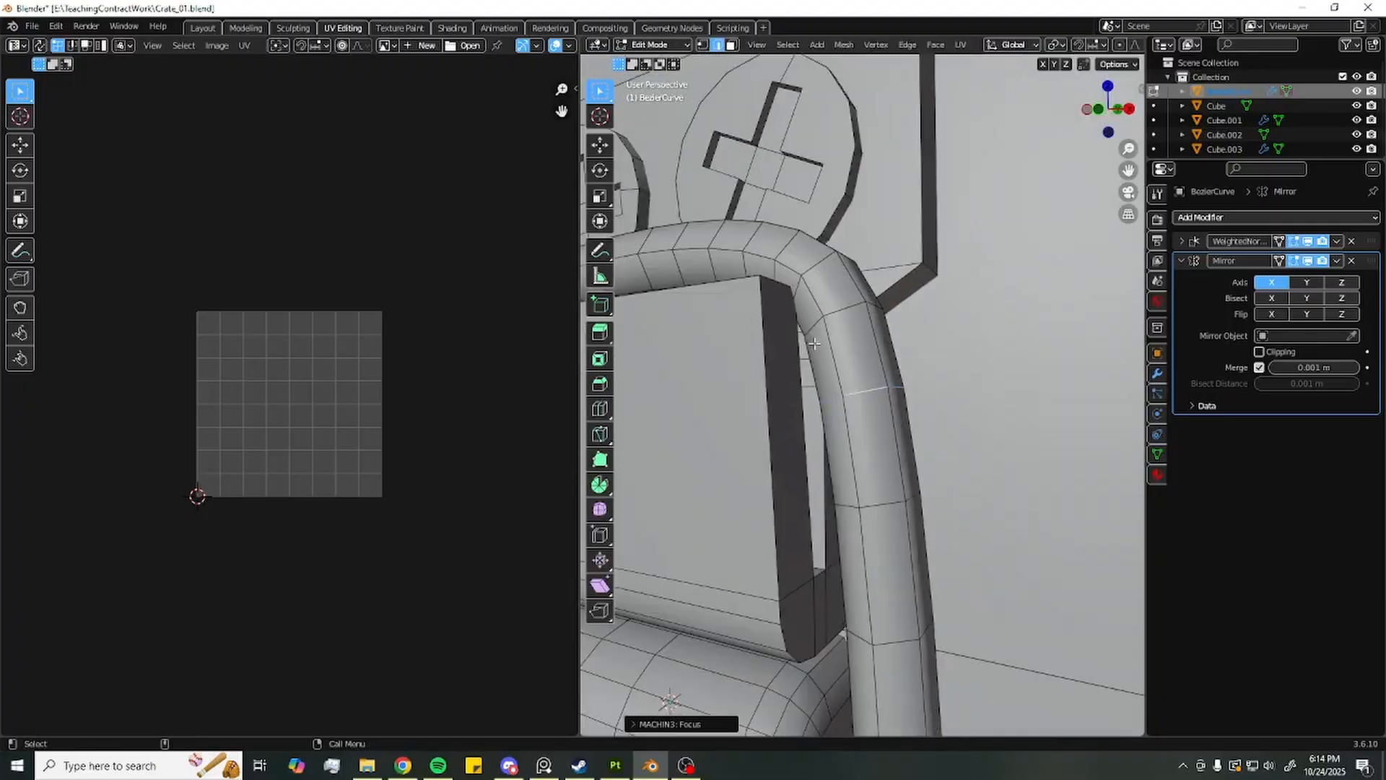
# Isolate the latch's wire loop and mark a seam along its inner length and around both end caps
pyautogui.press('Tab')
pyautogui.press('f')
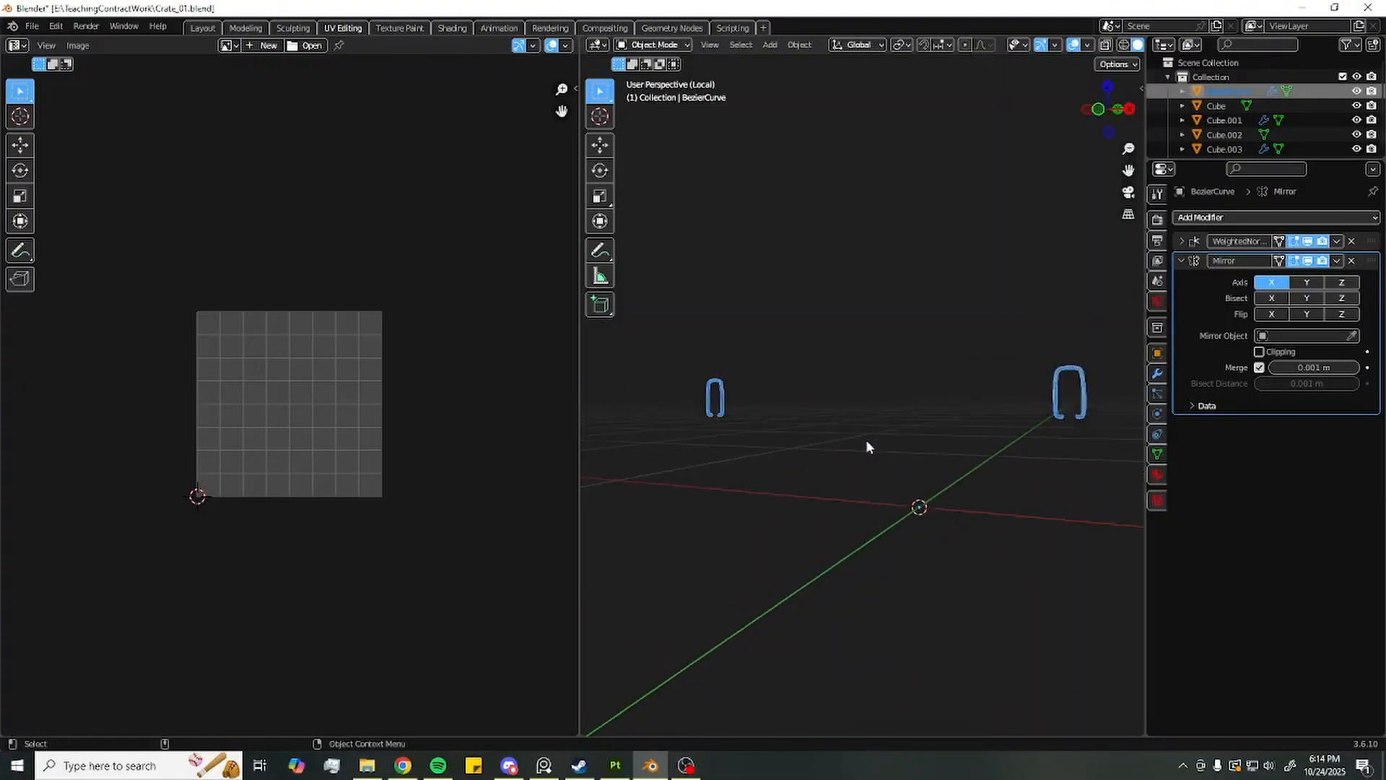
pyautogui.press('Tab')
pyautogui.moveTo(894, 554); pyautogui.dragTo(802, 563, button='middle')
pyautogui.press('2')
pyautogui.moveTo(837, 611); pyautogui.dragTo(677, 340, button='middle')
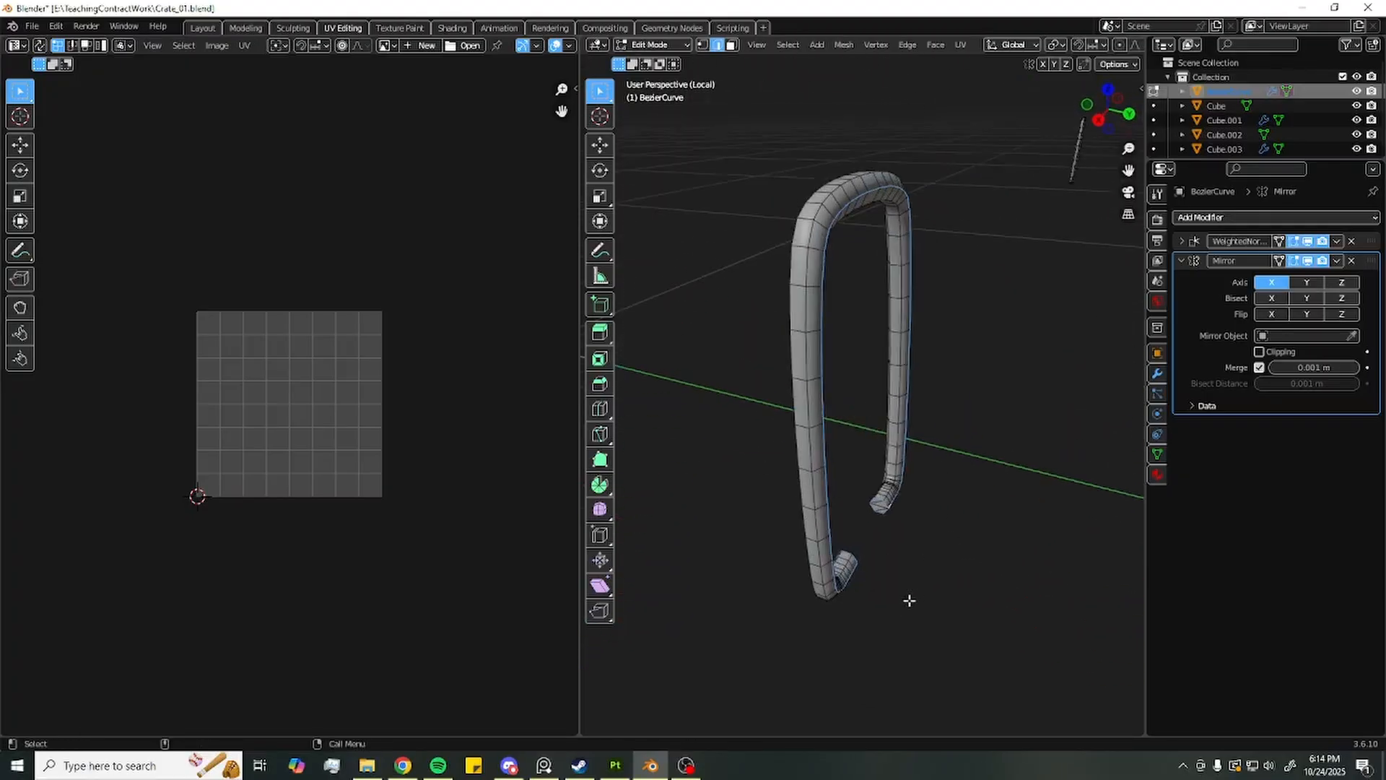
pyautogui.moveTo(952, 316); pyautogui.dragTo(924, 332, button='middle')
pyautogui.rightClick(859, 570)
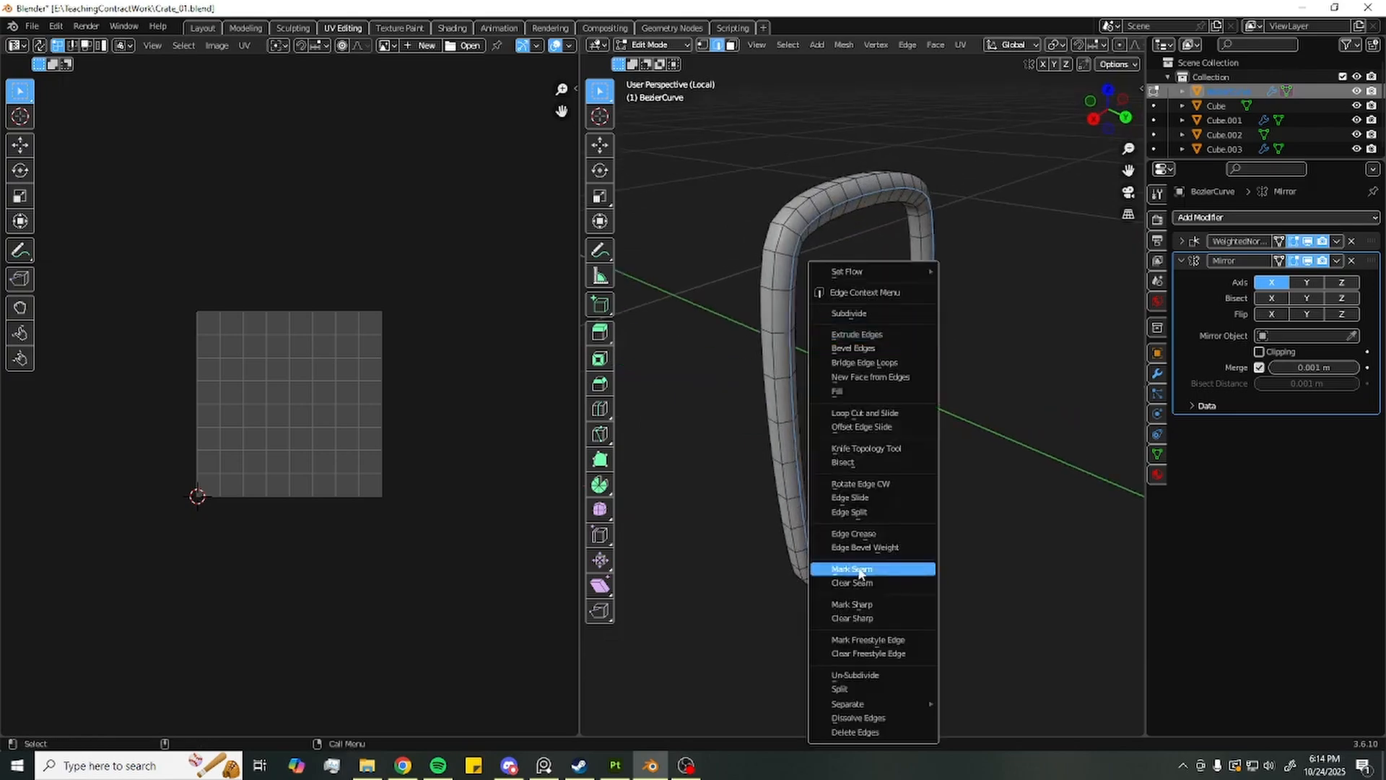
pyautogui.click(856, 570)
pyautogui.moveTo(854, 573); pyautogui.dragTo(771, 575, button='middle')
pyautogui.scroll(-4, 792, 547)
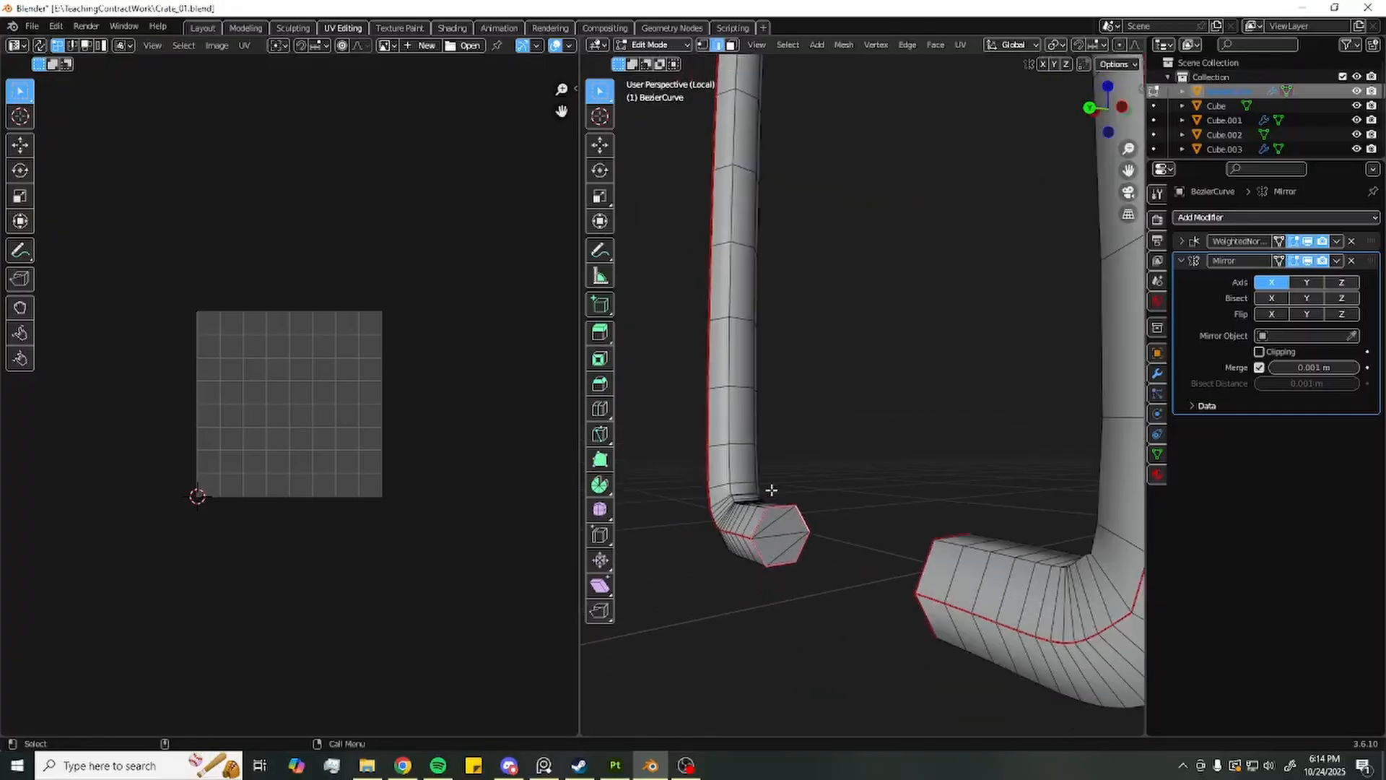
pyautogui.moveTo(812, 380); pyautogui.dragTo(970, 432, button='middle')
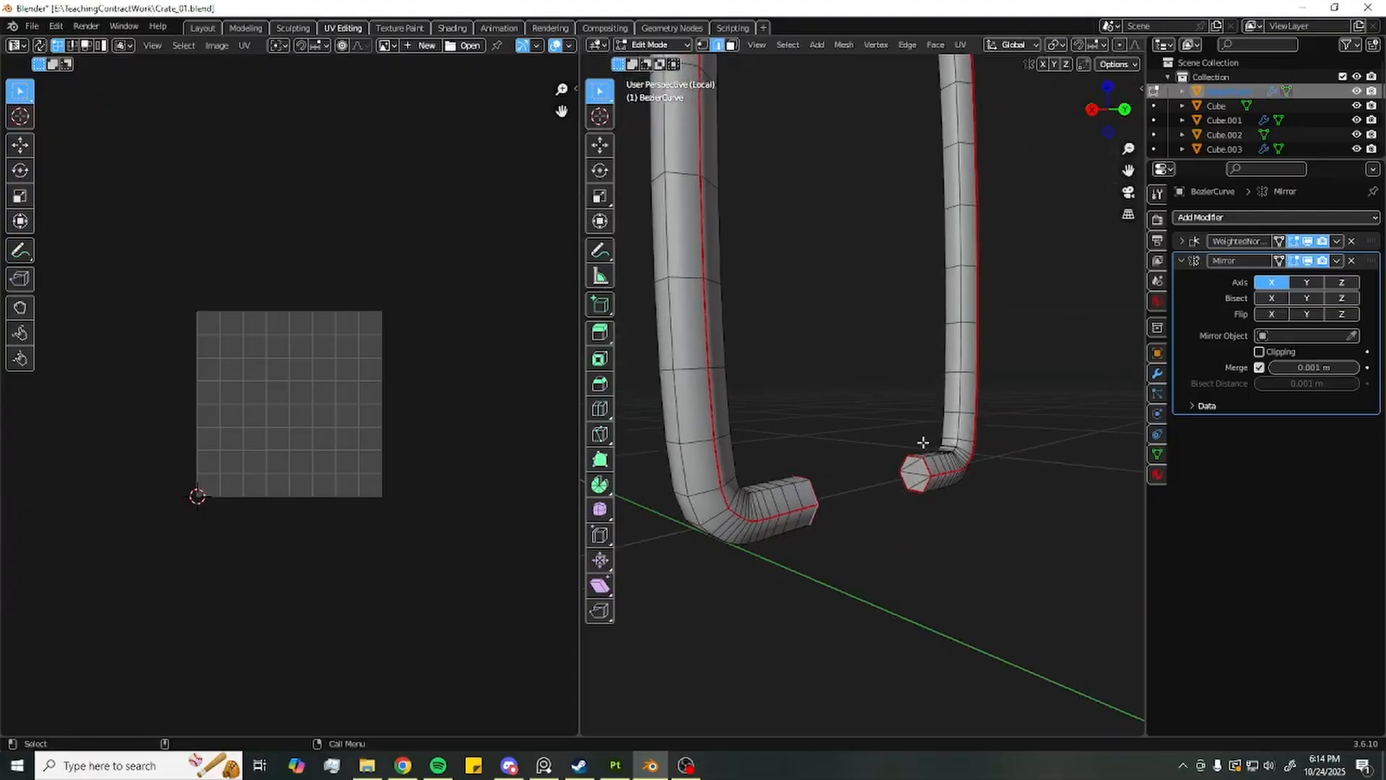
# Select all faces of the wire loop and unwrap its UVs
pyautogui.scroll(-3, 922, 441)
pyautogui.moveTo(900, 371); pyautogui.dragTo(887, 420, button='middle')
pyautogui.press('3')
pyautogui.press('a')
pyautogui.click(244, 46)
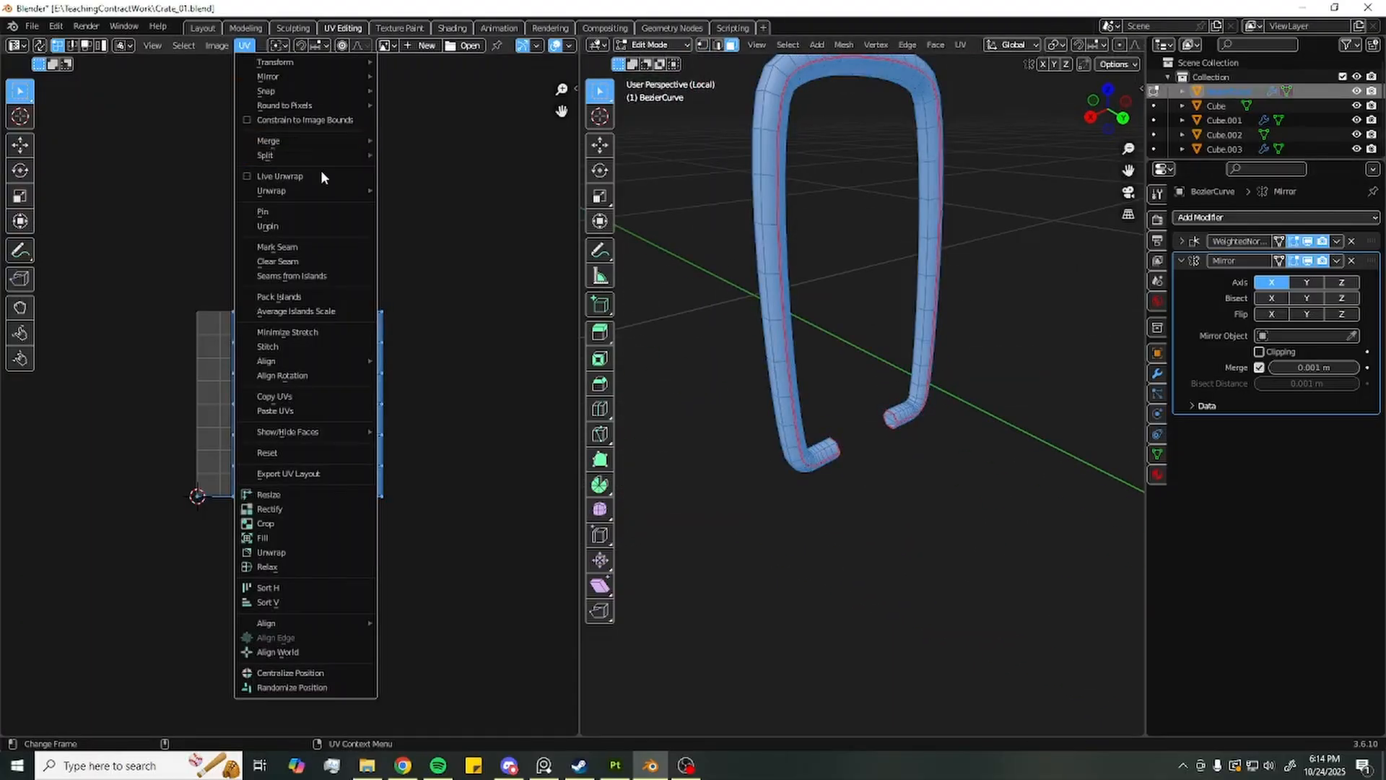
pyautogui.moveTo(275, 191)
pyautogui.click(415, 184)
pyautogui.scroll(3, 433, 476)
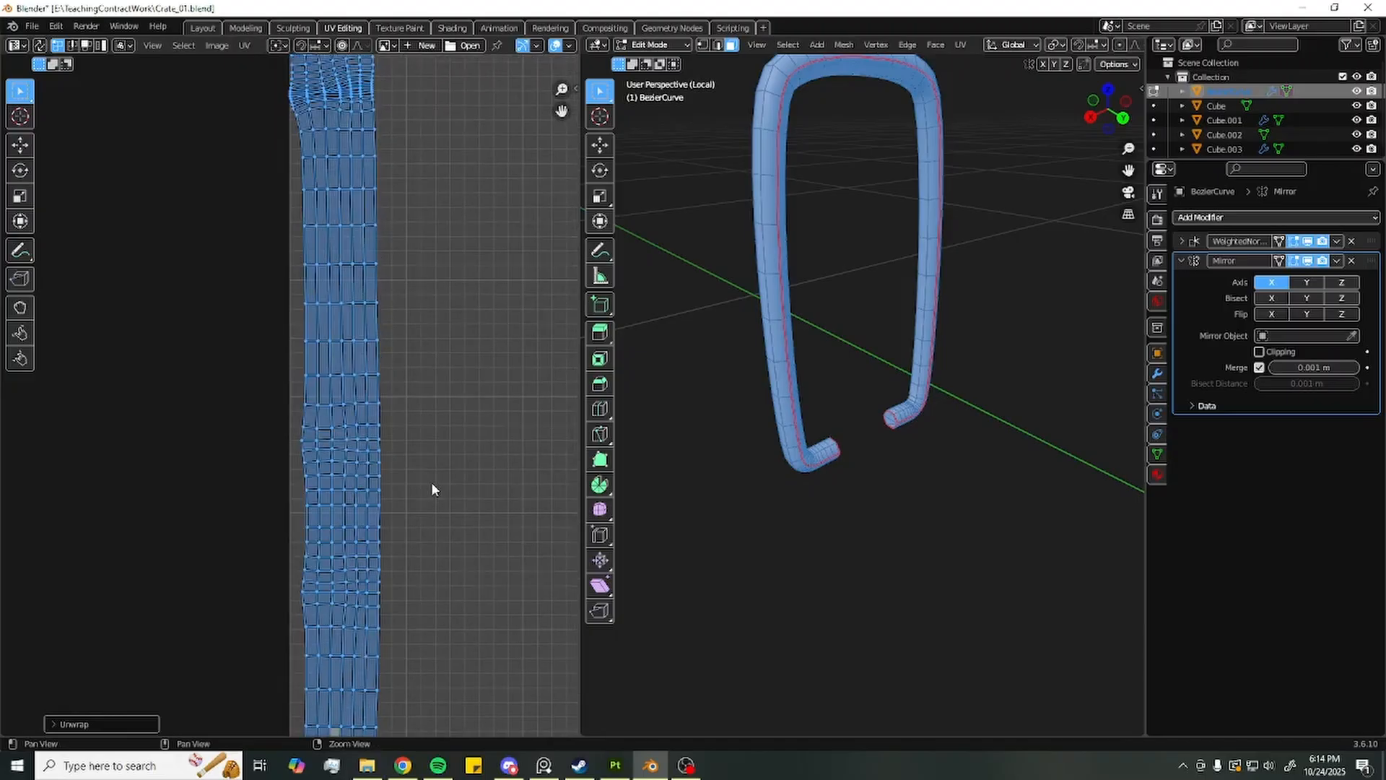
pyautogui.scroll(-5, 430, 482)
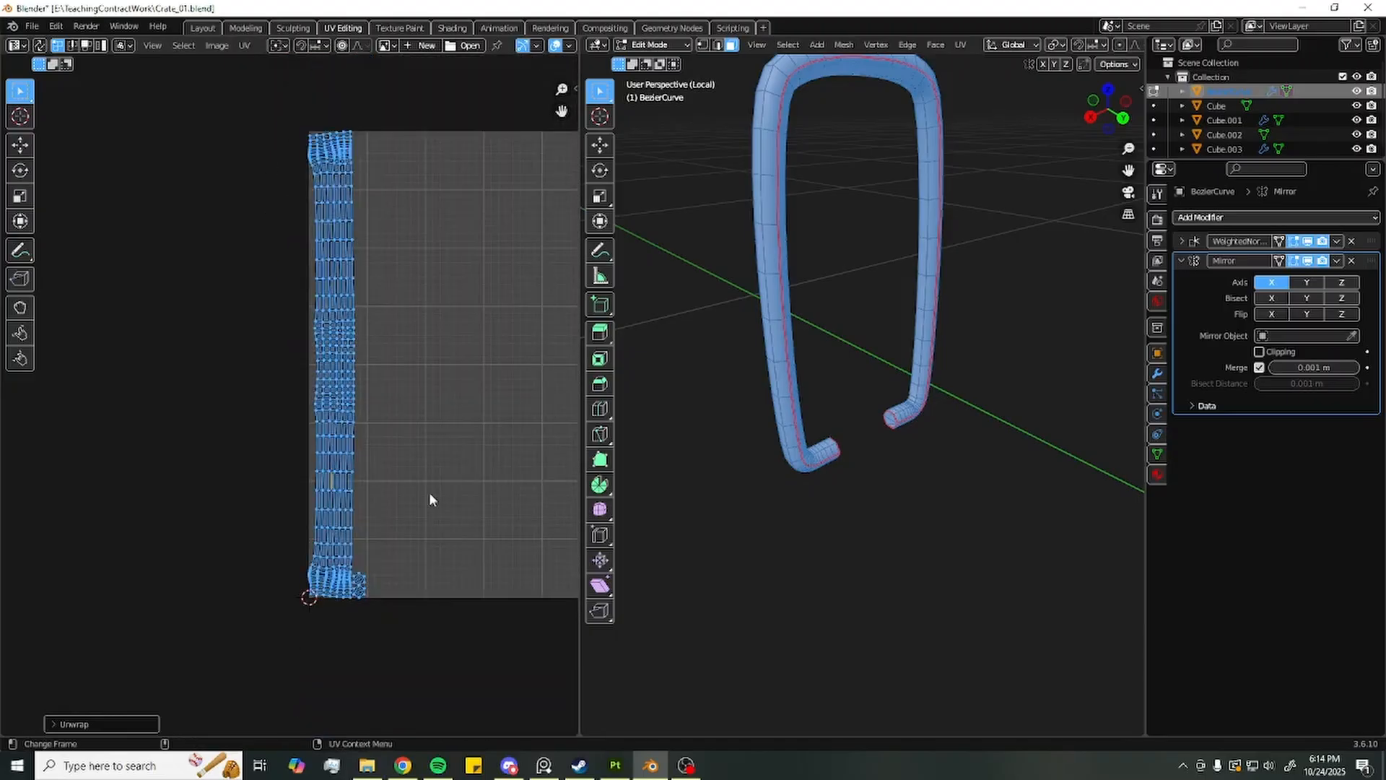
# Switch UV selection to whole islands and select only the wire loop's long strip, without the two end-cap islands
pyautogui.scroll(4, 380, 576)
pyautogui.click(431, 614)
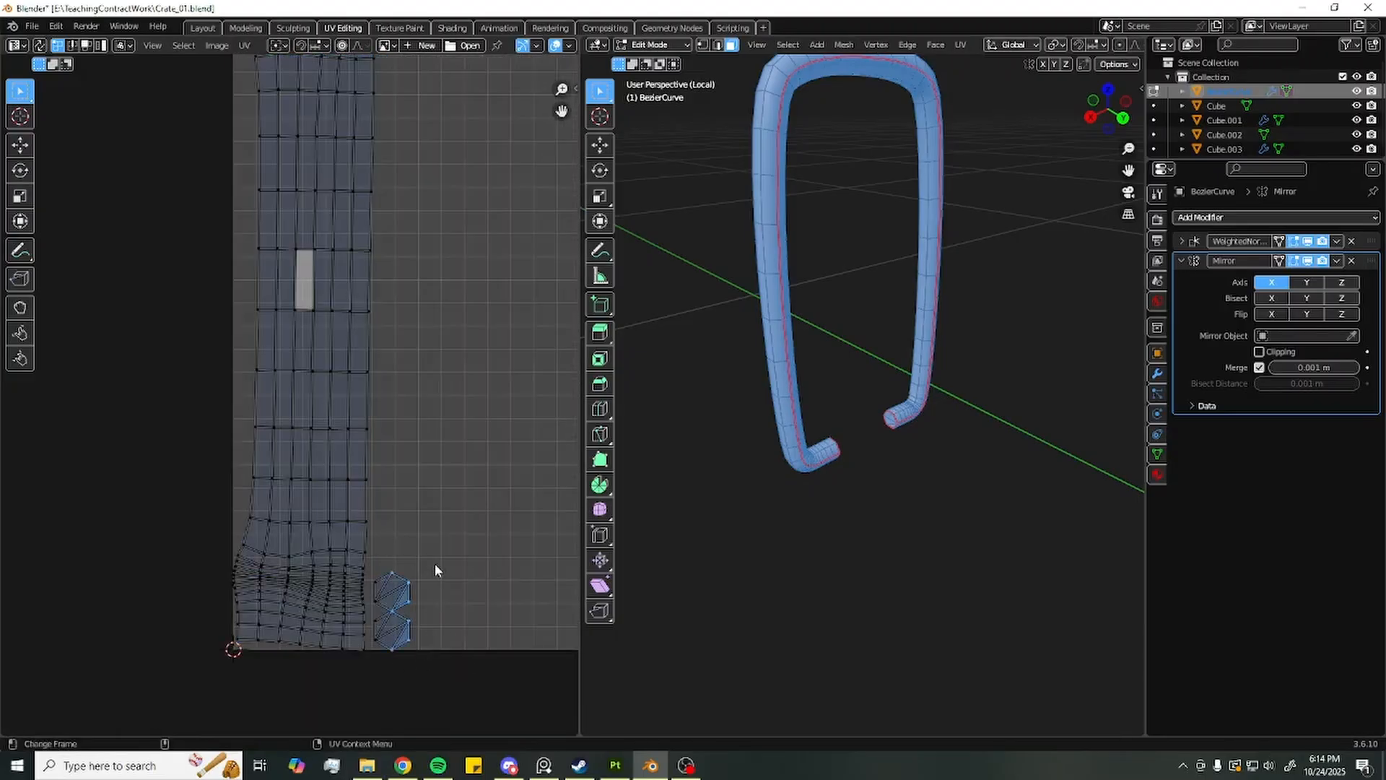
pyautogui.click(337, 402)
pyautogui.press('4')
pyautogui.click(350, 397)
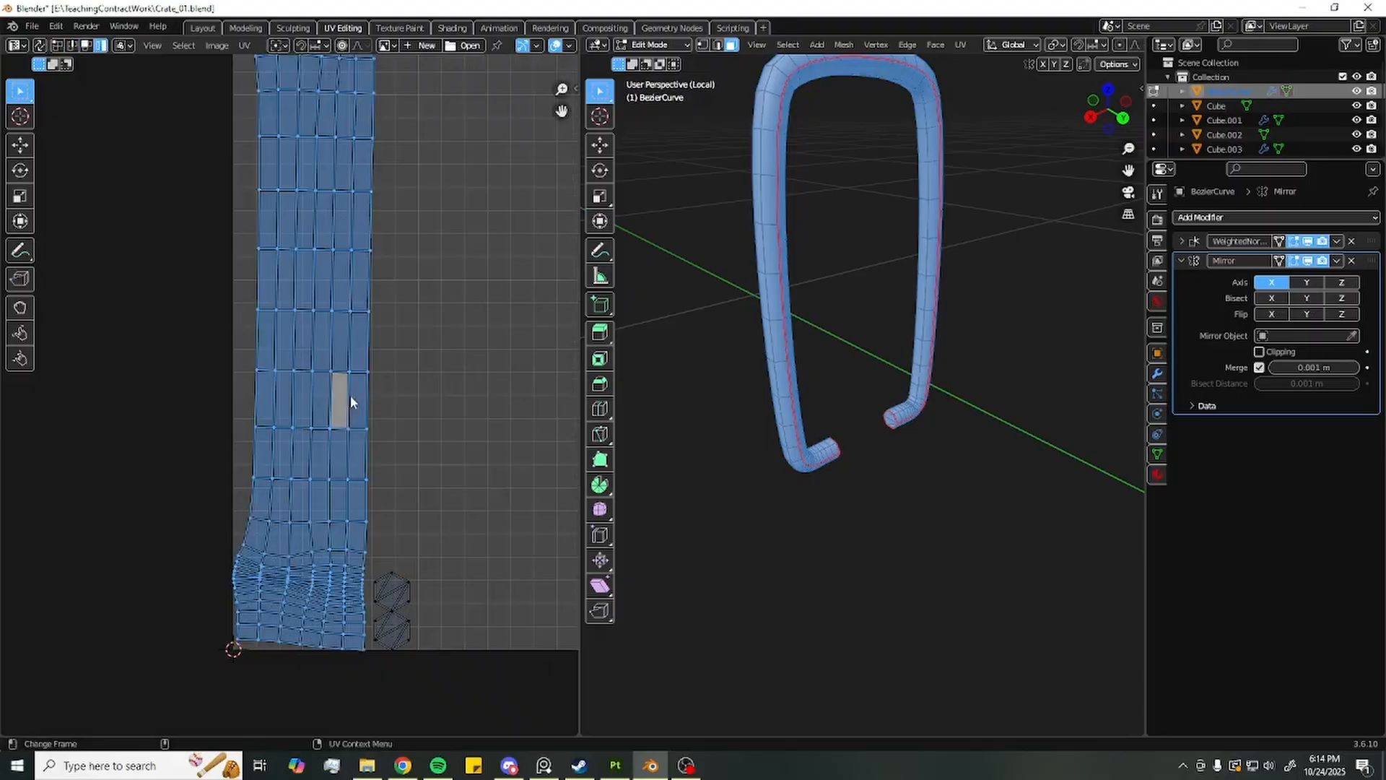
pyautogui.click(398, 589)
pyautogui.click(393, 632)
pyautogui.scroll(-1, 427, 569)
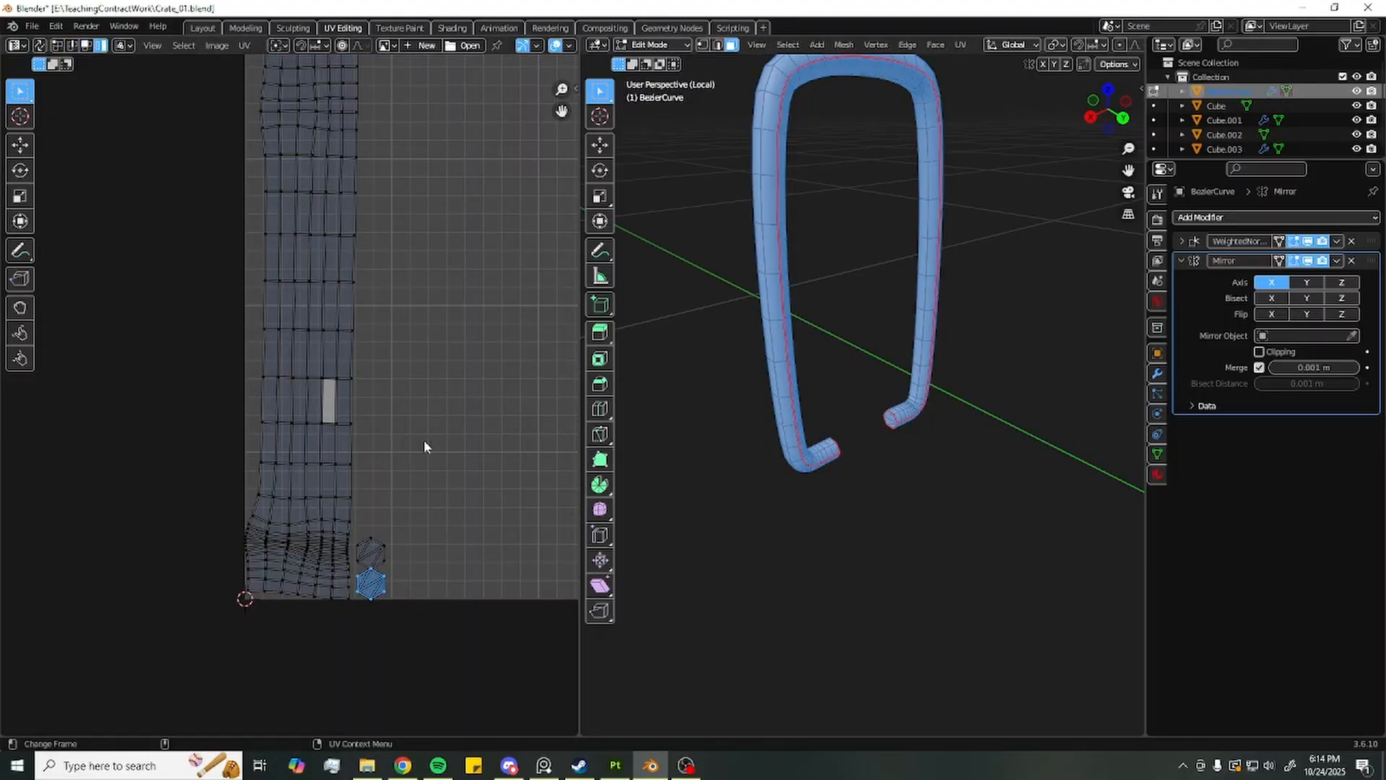
pyautogui.click(359, 252)
pyautogui.scroll(-3, 916, 186)
pyautogui.moveTo(916, 186); pyautogui.dragTo(828, 498, button='middle')
pyautogui.scroll(-3, 390, 337)
pyautogui.moveTo(390, 337); pyautogui.dragTo(390, 373, button='middle')
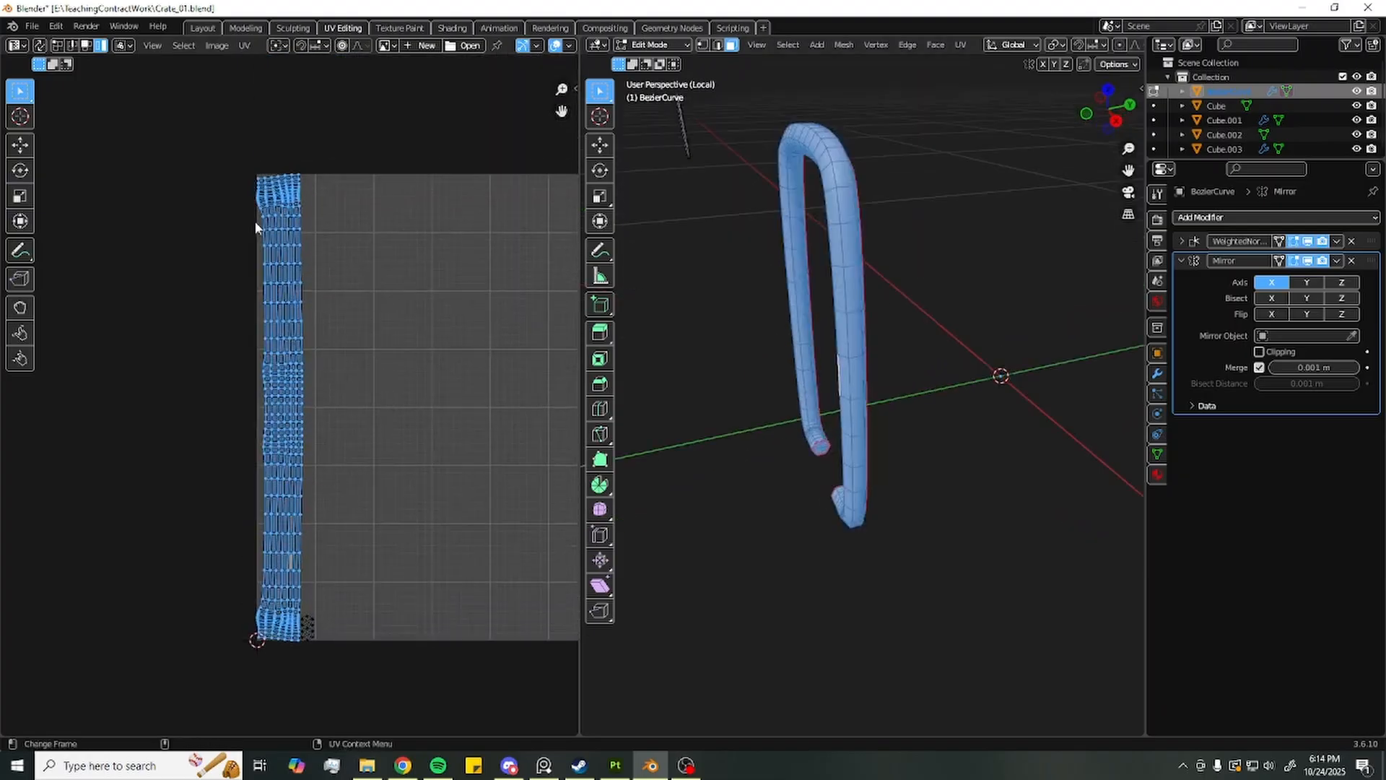
pyautogui.scroll(2, 913, 378)
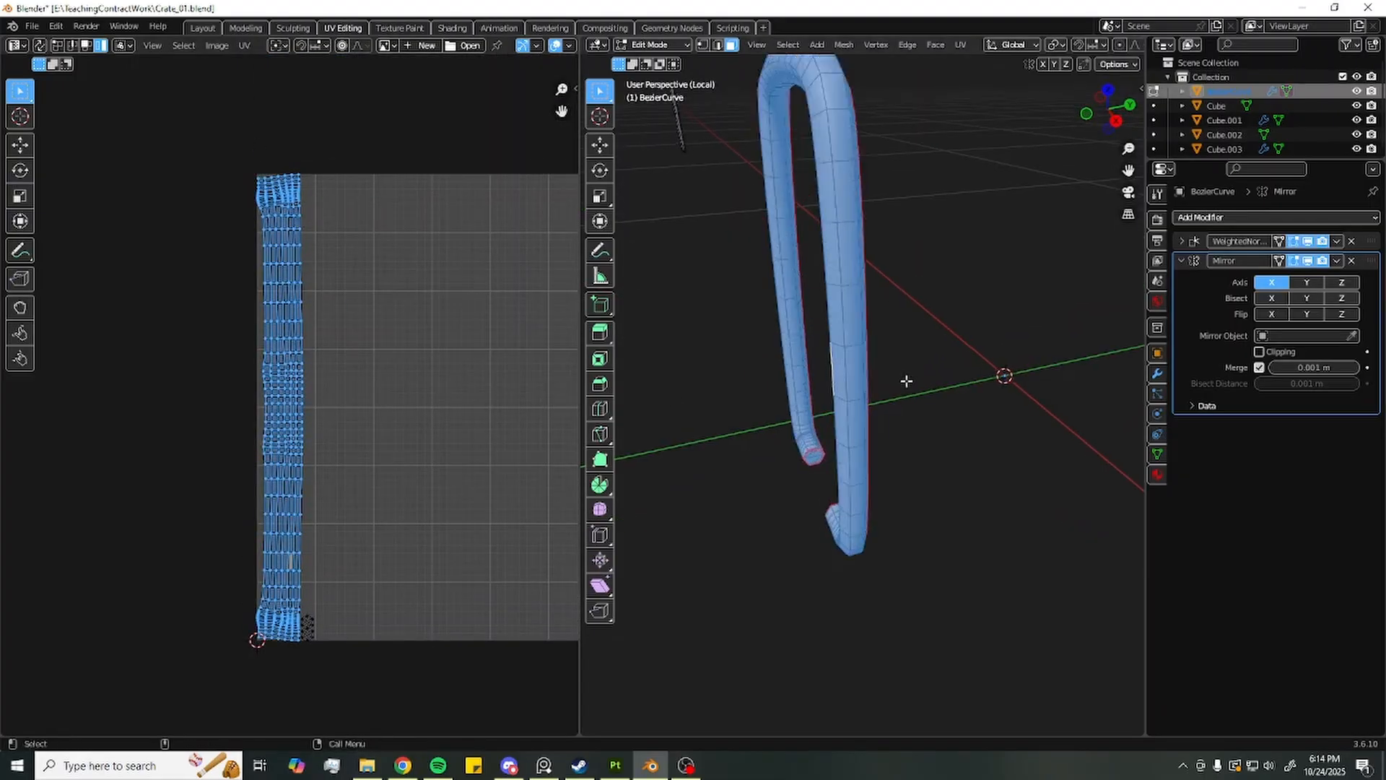
pyautogui.hotkey('alt', 'Tab')
pyautogui.moveTo(1055, 371); pyautogui.dragTo(1024, 385, button='right')
pyautogui.moveTo(911, 369); pyautogui.dragTo(1088, 389, button='middle')
pyautogui.scroll(-2, 1114, 375)
pyautogui.hotkey('alt', 'Tab')
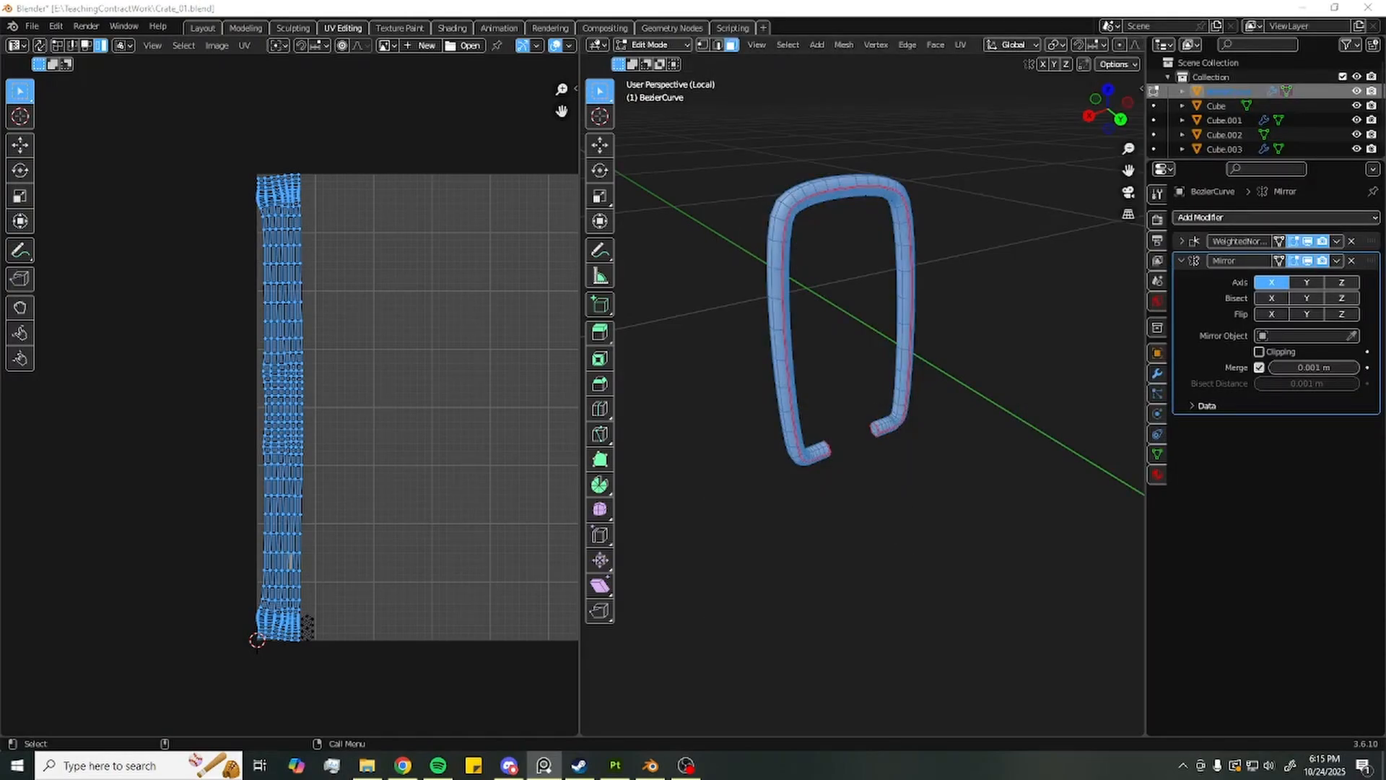
pyautogui.scroll(-3, 323, 364)
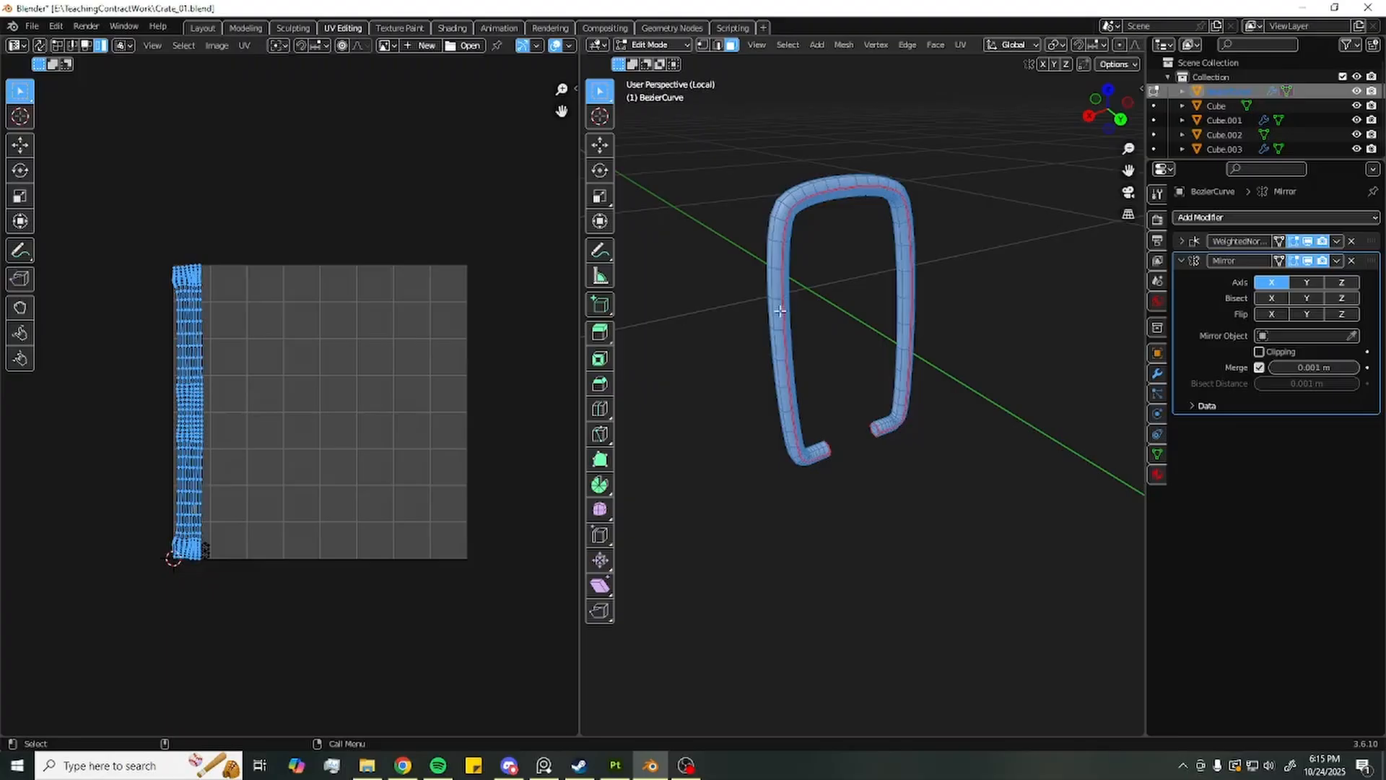
pyautogui.scroll(2, 874, 442)
pyautogui.scroll(2, 158, 346)
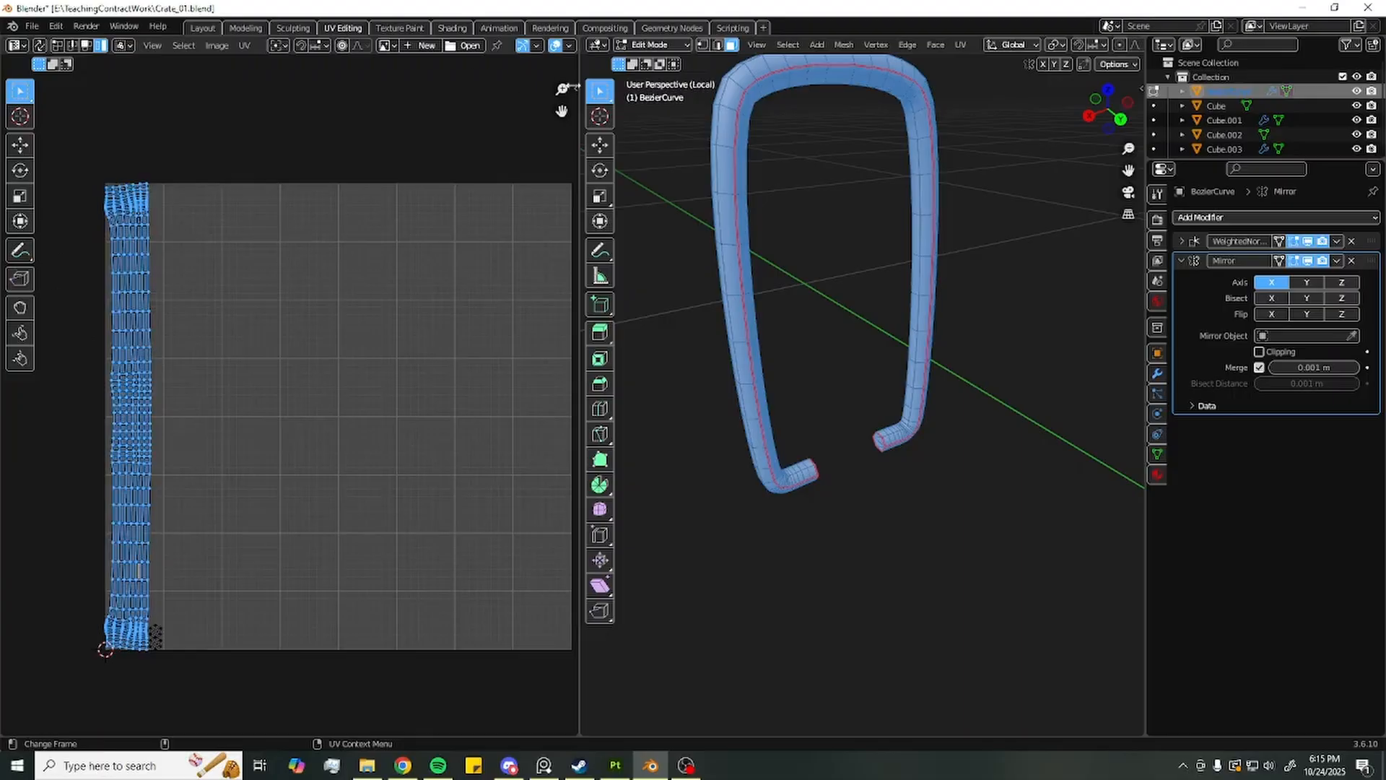
pyautogui.scroll(-1, 863, 393)
pyautogui.keyDown('alt'); pyautogui.moveTo(431, 283); pyautogui.dragTo(397, 281, button='middle'); pyautogui.keyUp('alt')
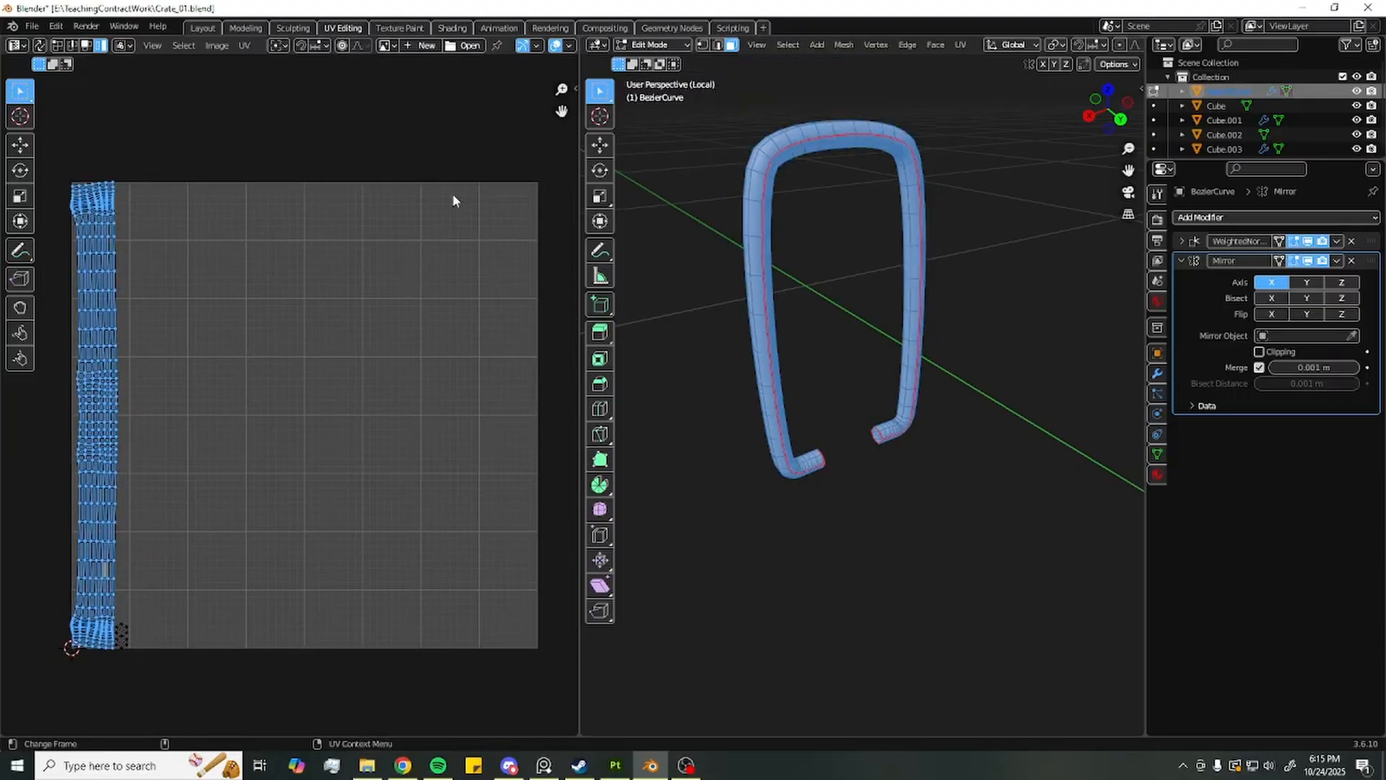
# Rectify the wire loop's long UV strip with TexTools and move it sideways, clear of the end-cap islands
pyautogui.press('n')
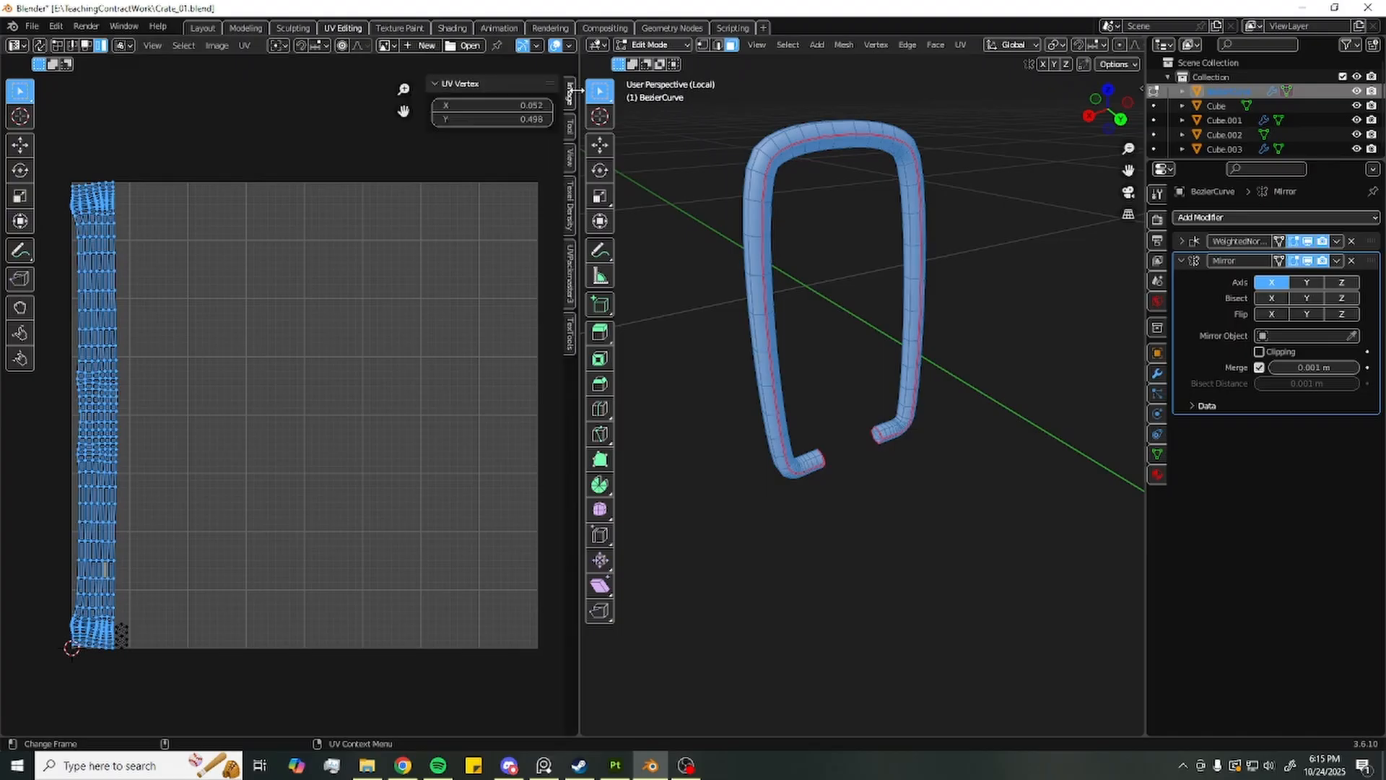
pyautogui.click(569, 339)
pyautogui.click(435, 242)
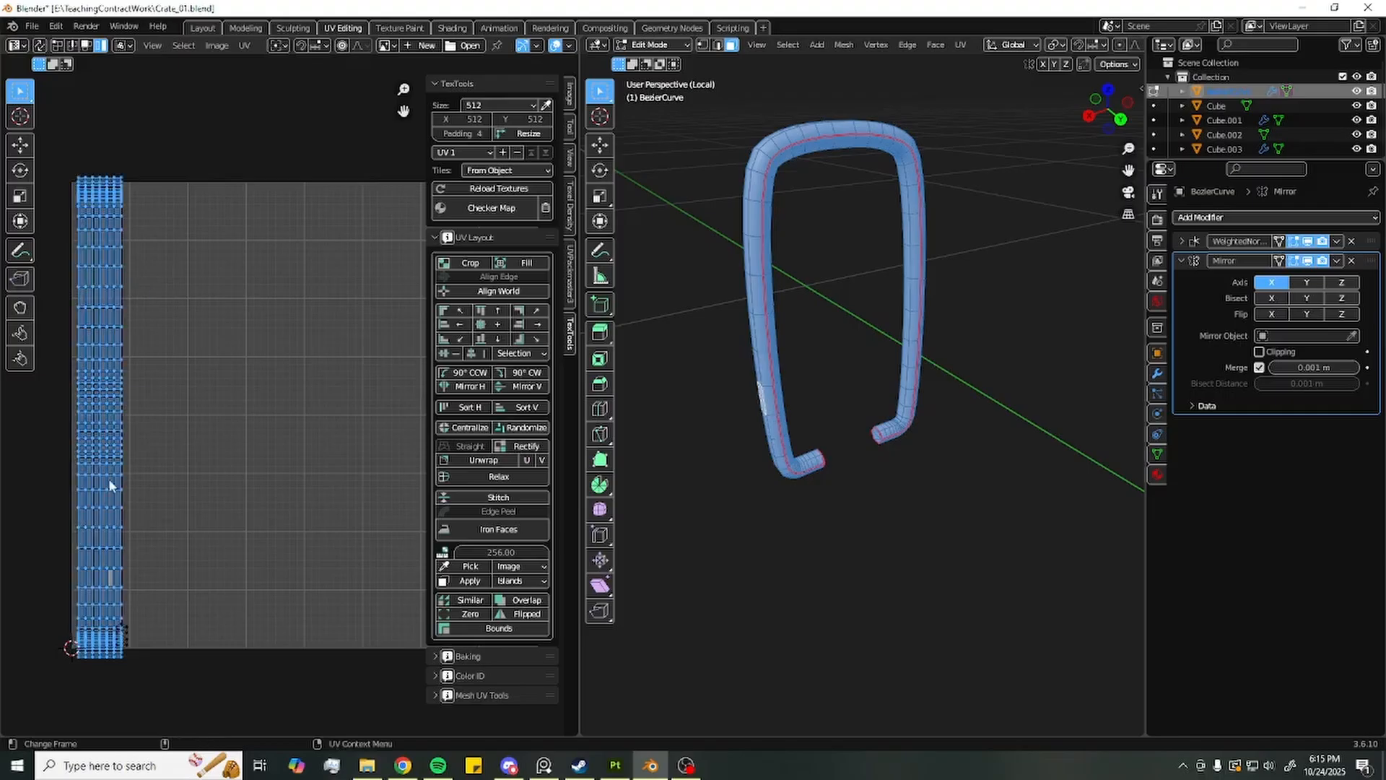
pyautogui.moveTo(120, 447); pyautogui.dragTo(163, 418, button='middle')
pyautogui.scroll(-1, 163, 417)
pyautogui.press('r')
pyautogui.moveTo(221, 358); pyautogui.dragTo(216, 362, button='middle')
pyautogui.press('w')
pyautogui.moveTo(218, 391); pyautogui.dragTo(332, 415)
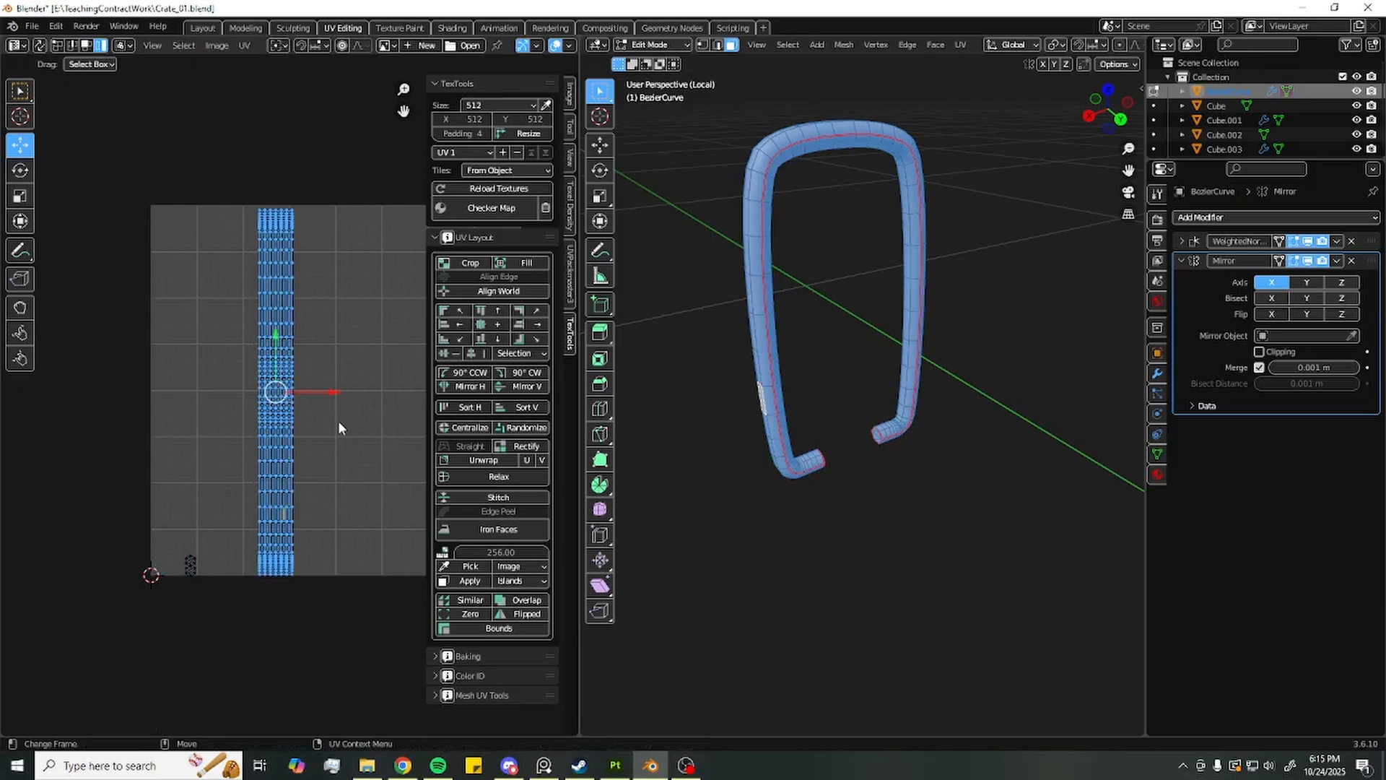
# Examine the rectified UV strip of the wire loop for straight, even quads along its length
pyautogui.scroll(2, 332, 423)
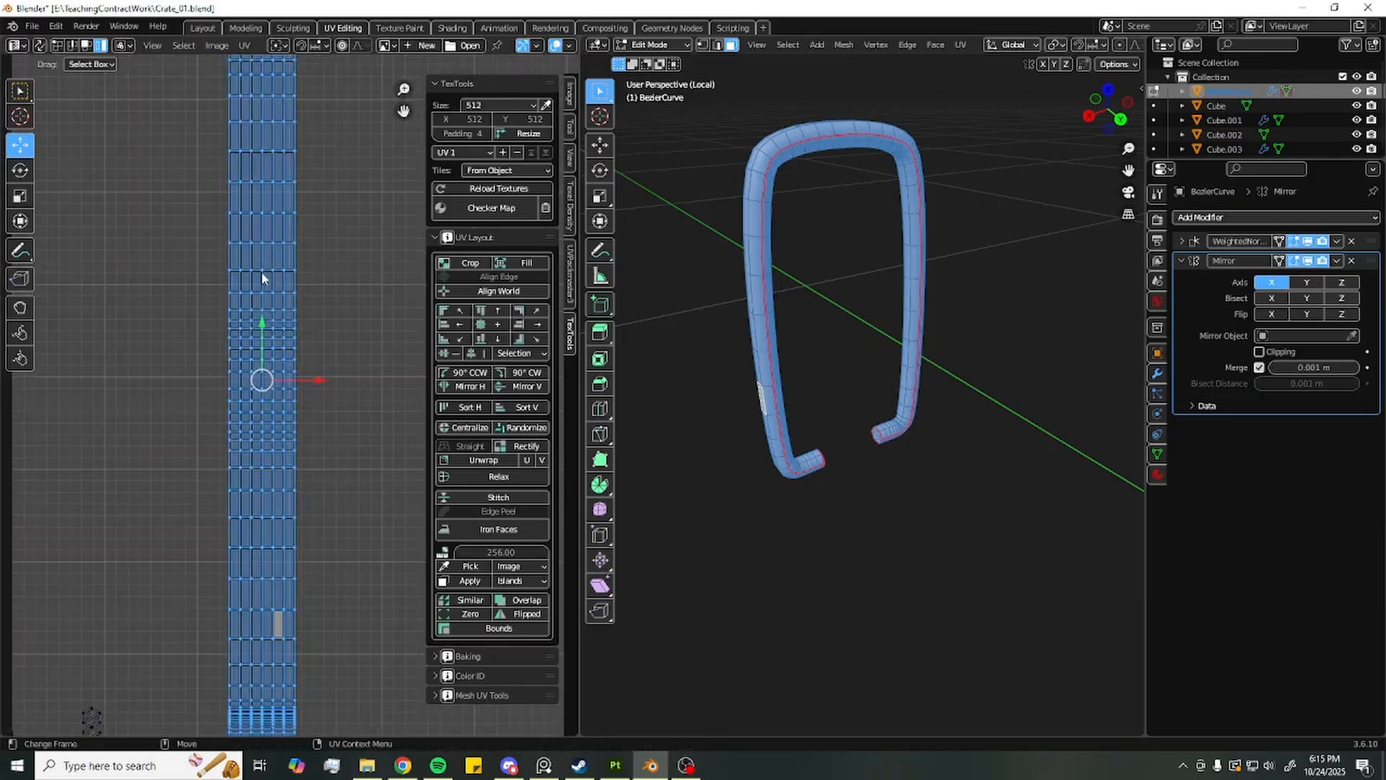
pyautogui.scroll(-2, 263, 279)
pyautogui.moveTo(330, 220); pyautogui.dragTo(330, 152, button='middle')
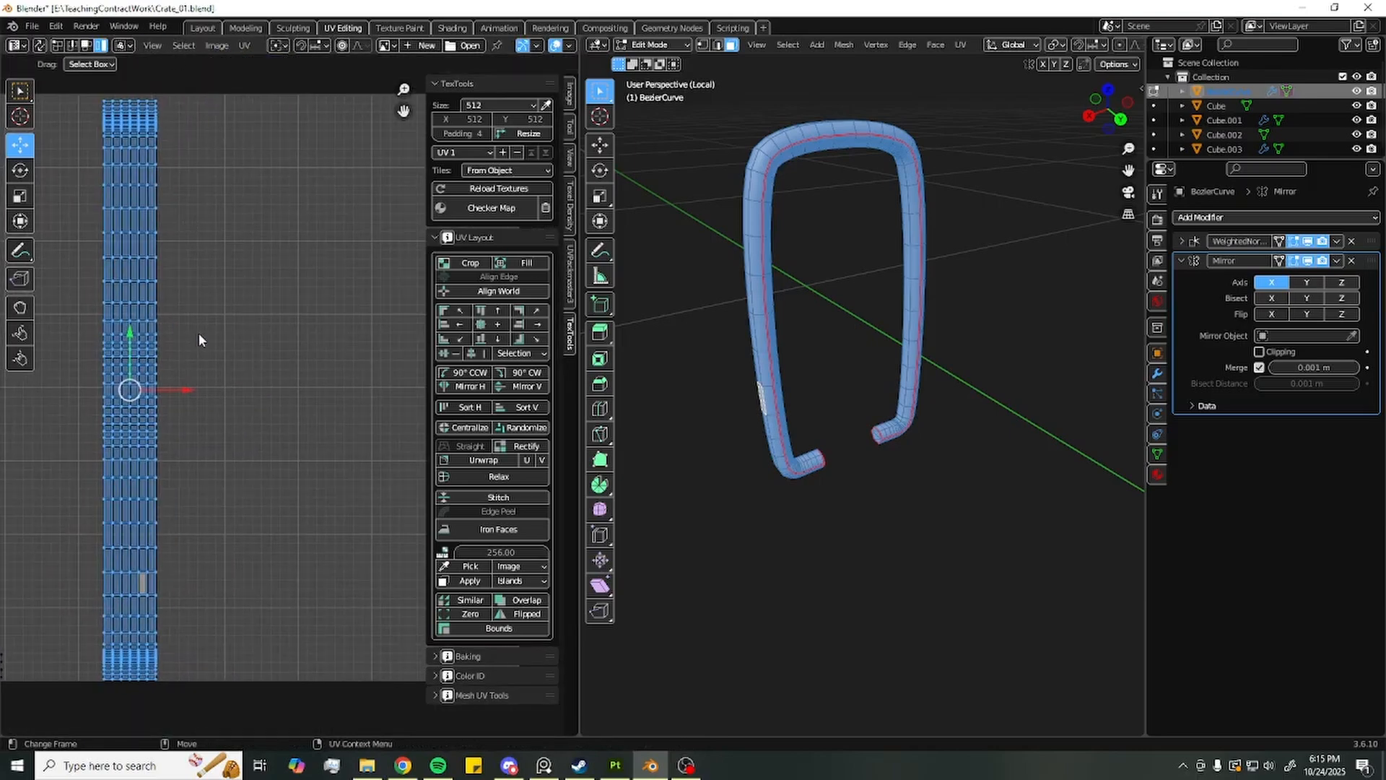
pyautogui.click(904, 542)
pyautogui.press('a')
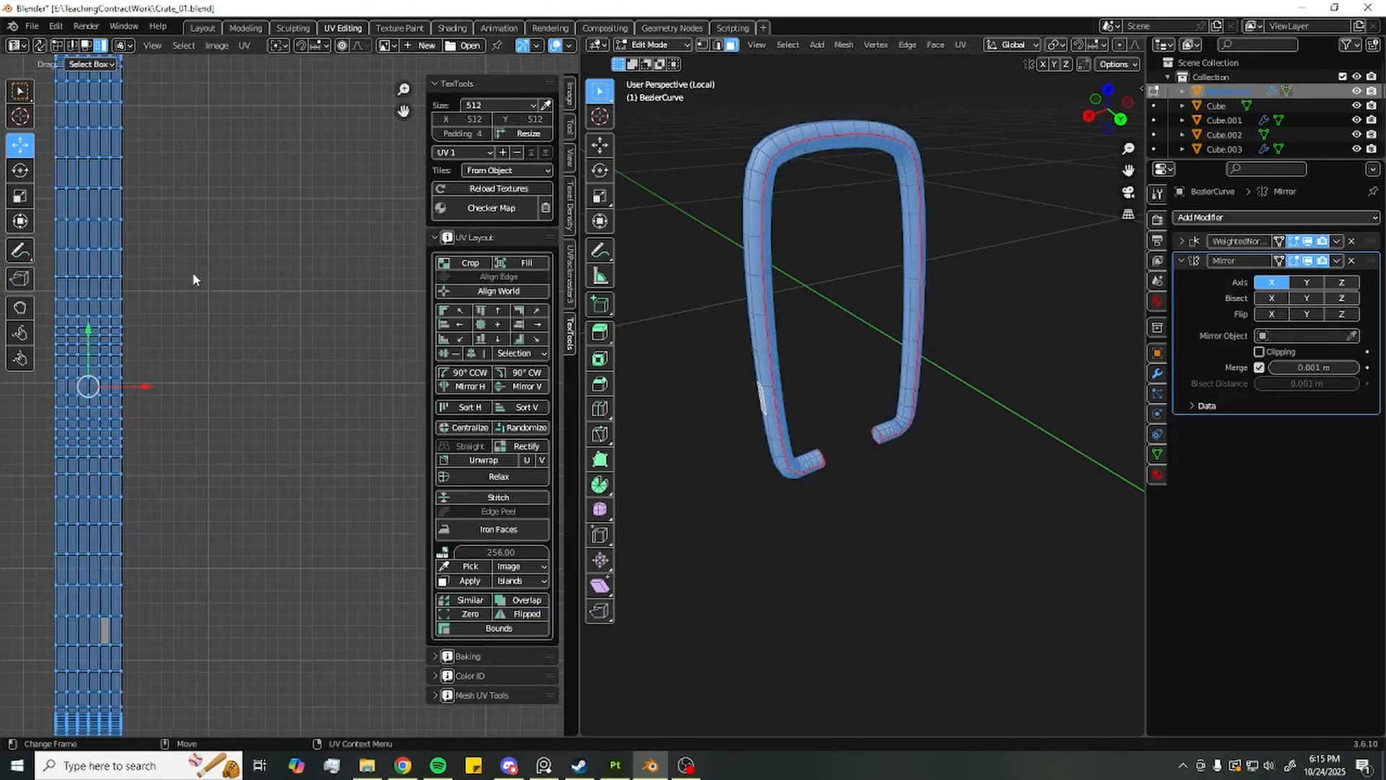
pyautogui.moveTo(208, 299); pyautogui.dragTo(305, 481, button='middle')
pyautogui.scroll(2, 226, 233)
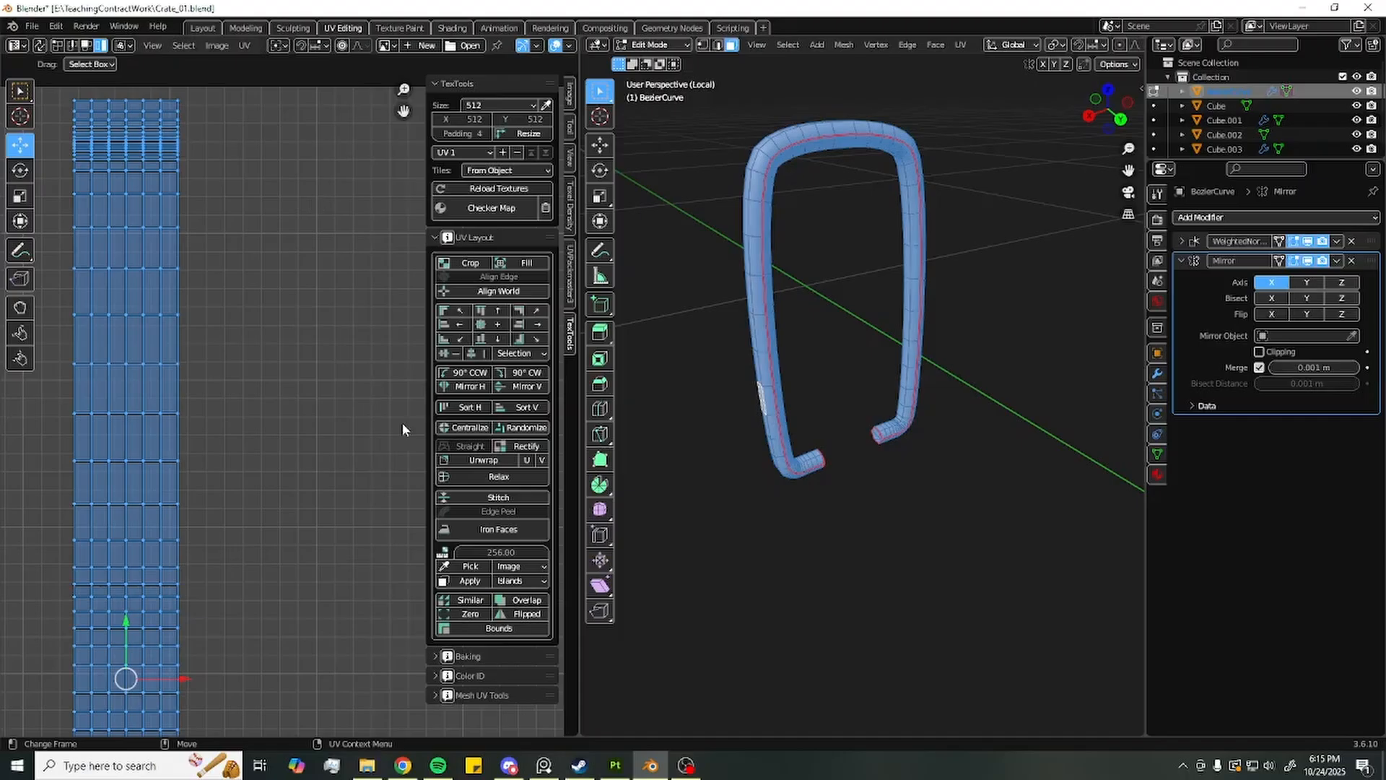
pyautogui.scroll(-4, 166, 166)
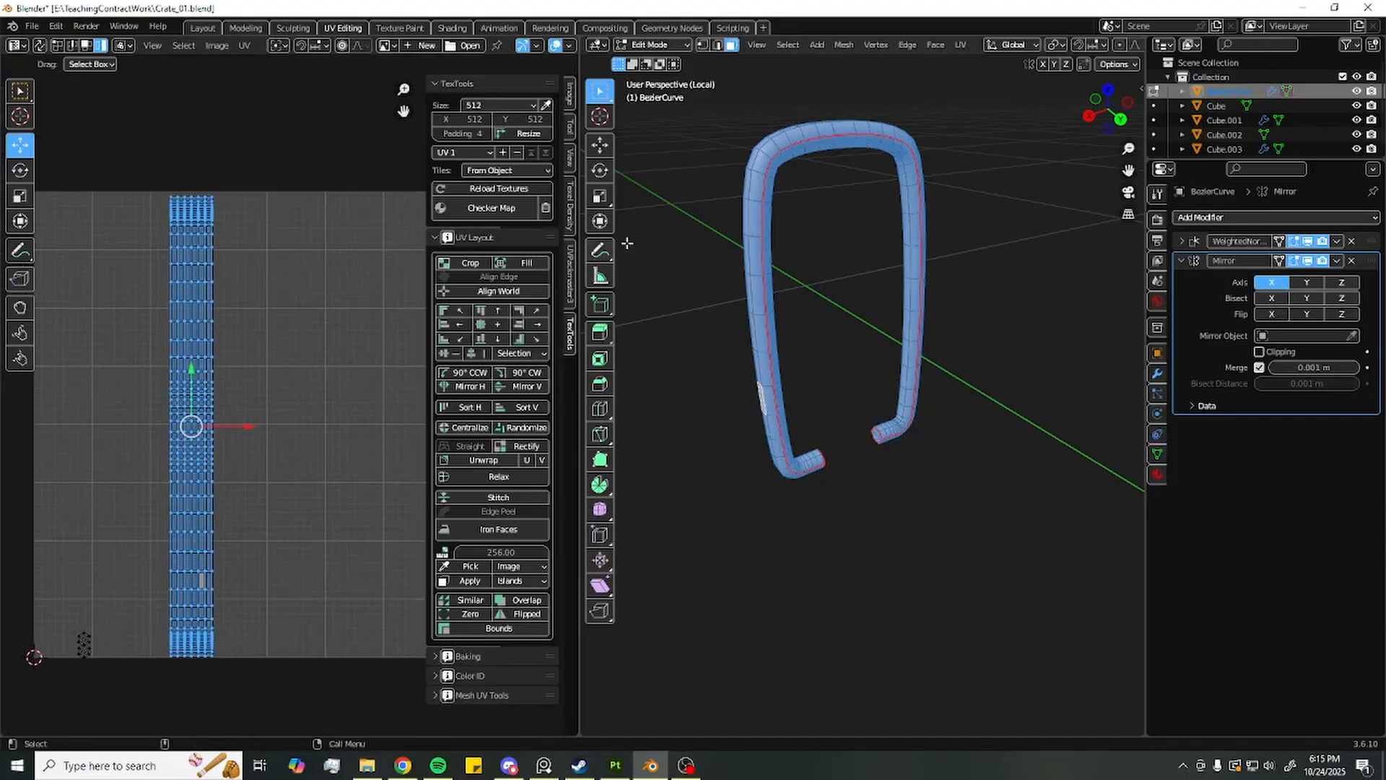
# Leave the wire loop's isolation and Edit Mode, and isolate the latch's hooked upper bracket in Edit Mode with face selection
pyautogui.press('KP_Divide')
pyautogui.press('Tab')
pyautogui.click(870, 354)
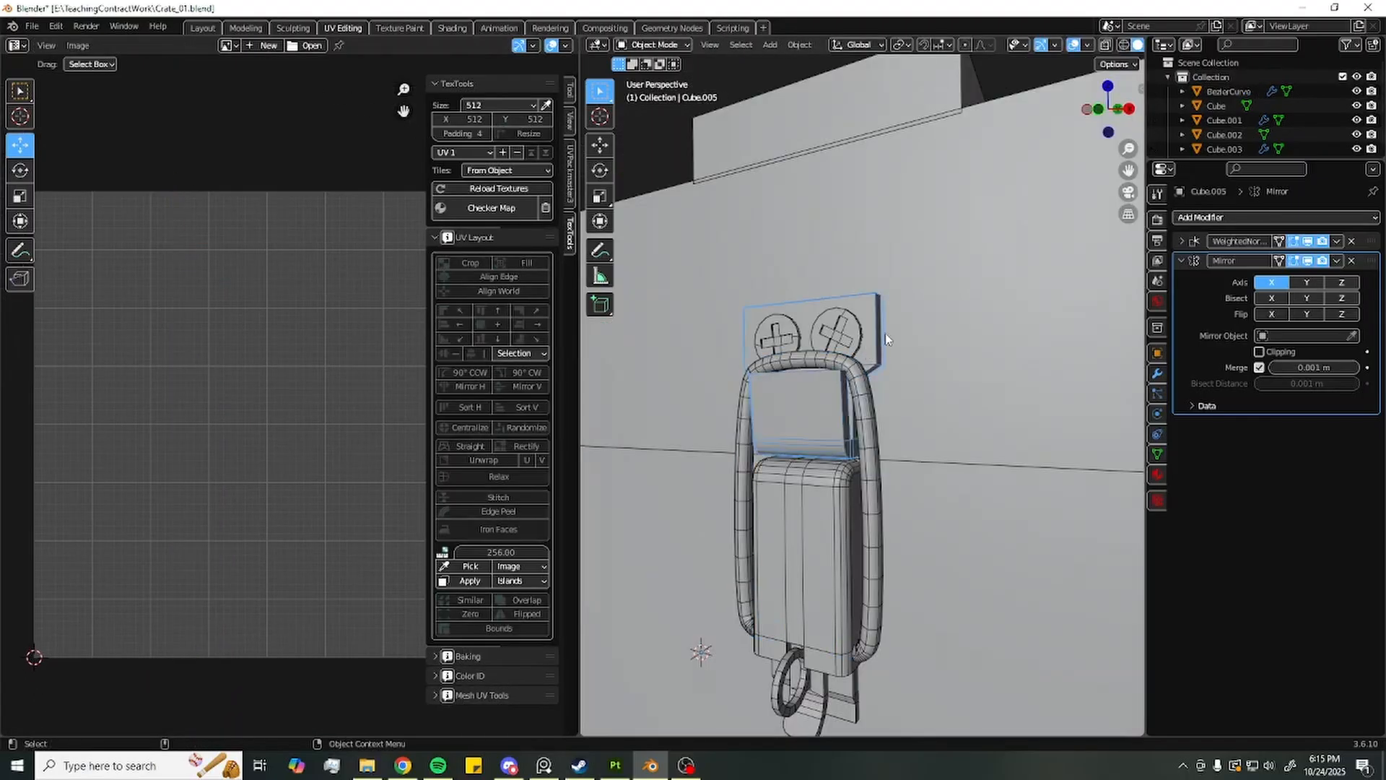
pyautogui.hotkey('shift', 'i')
pyautogui.press('3')
pyautogui.click(1070, 383)
pyautogui.press('f')
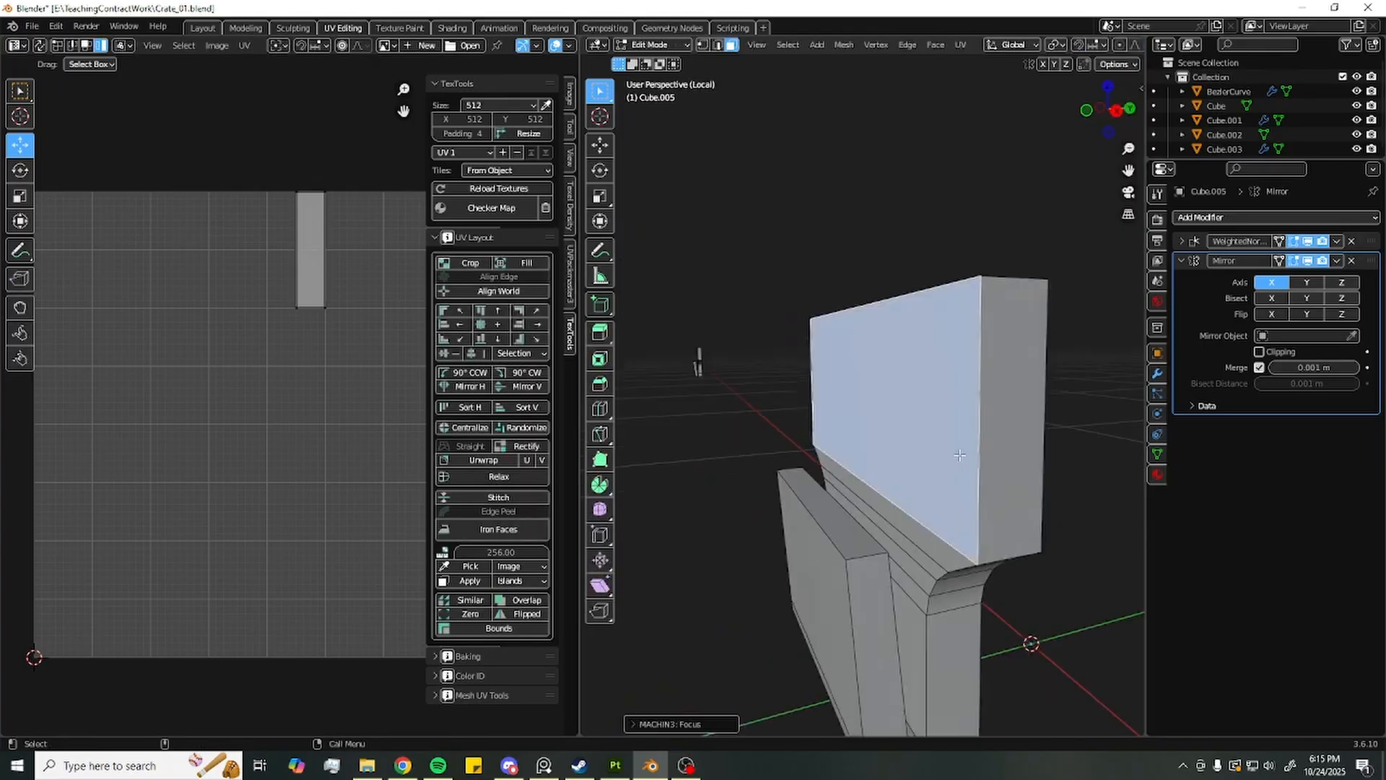
# Select the outline edges of the hooked bracket's side profile on one side, including the inner hook edges
pyautogui.hotkey('ctrl', 'a')
pyautogui.moveTo(976, 478); pyautogui.dragTo(918, 351, button='middle')
pyautogui.press('2')
pyautogui.click(885, 311)
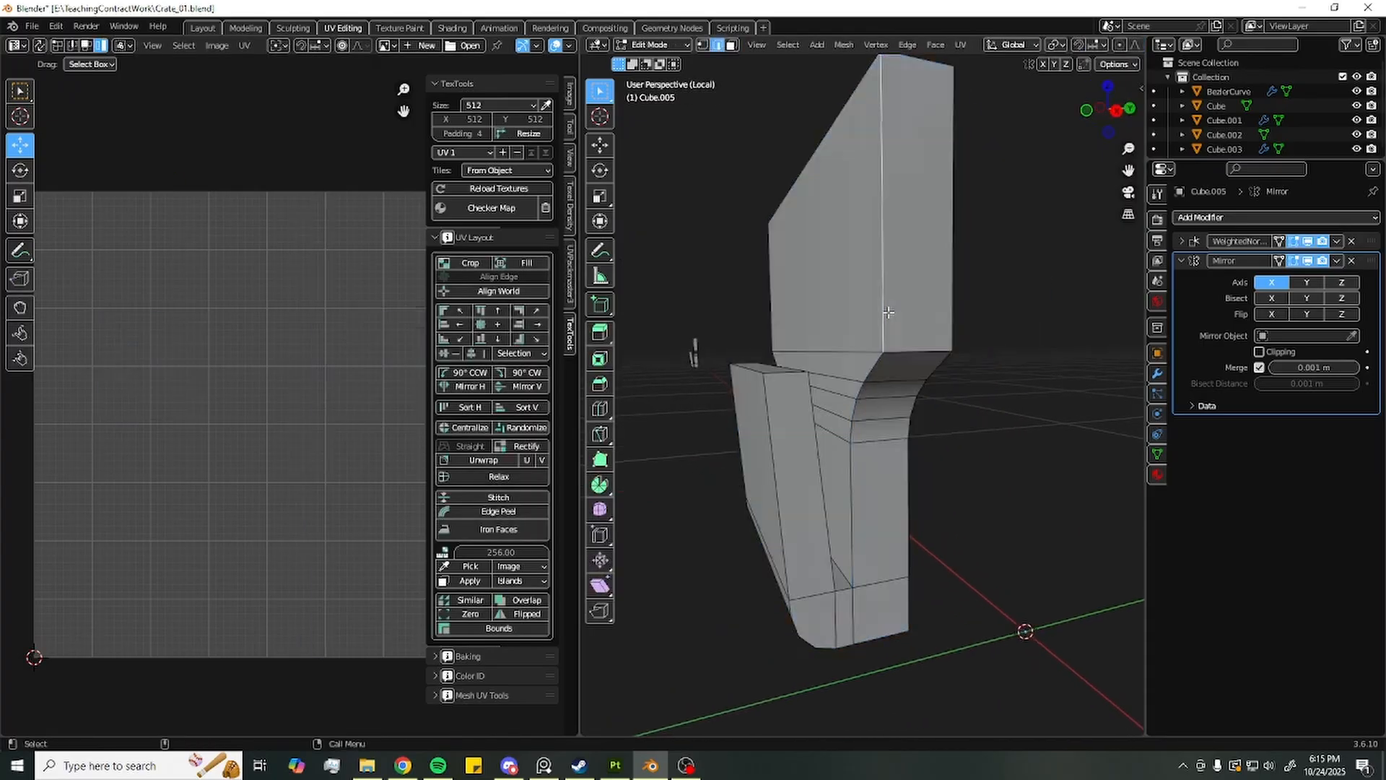
pyautogui.keyDown('shift'); pyautogui.doubleClick(950, 301); pyautogui.keyUp('shift')
pyautogui.keyDown('shift'); pyautogui.click(777, 509); pyautogui.keyUp('shift')
pyautogui.keyDown('shift'); pyautogui.click(820, 489); pyautogui.keyUp('shift')
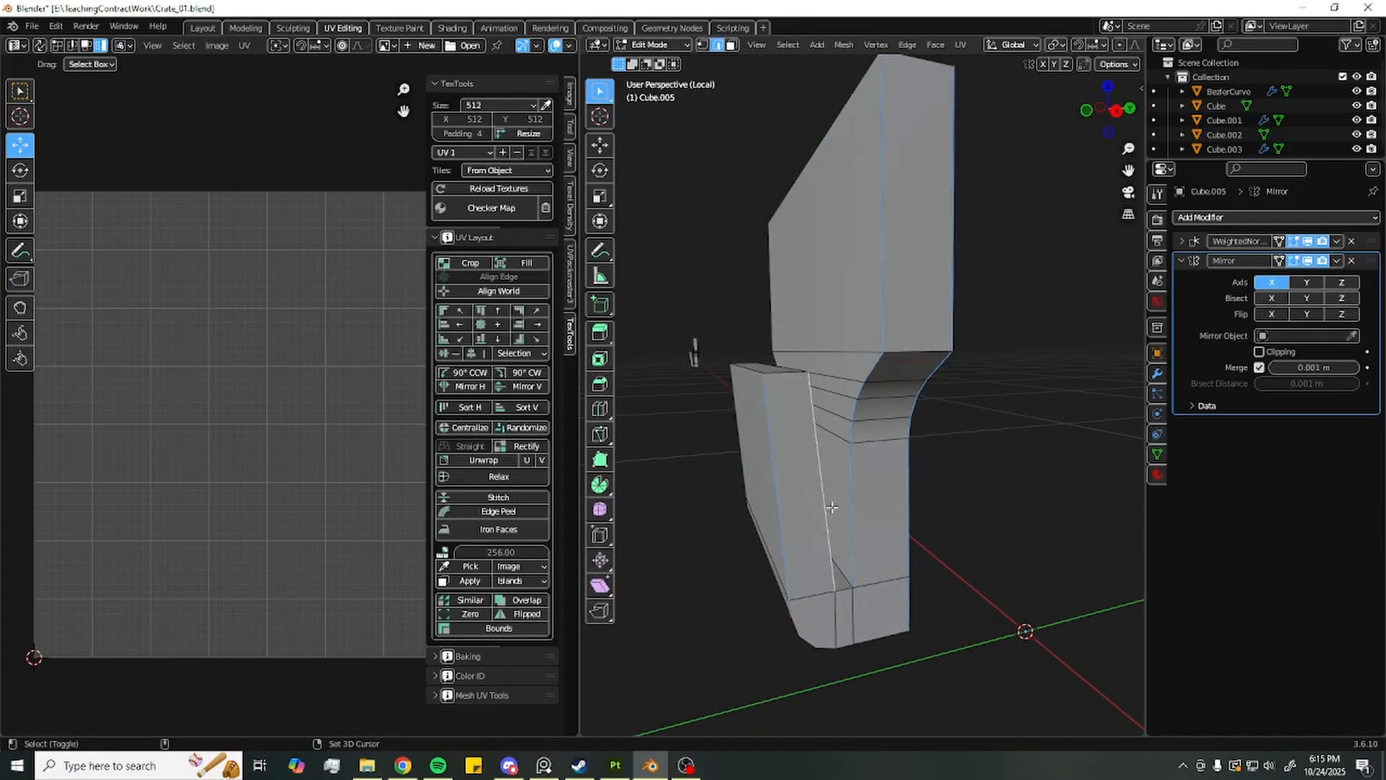
pyautogui.keyDown('alt'); pyautogui.moveTo(895, 627); pyautogui.dragTo(870, 628); pyautogui.keyUp('alt')
pyautogui.moveTo(859, 639); pyautogui.dragTo(816, 619, button='middle')
pyautogui.moveTo(900, 570); pyautogui.dragTo(892, 557, button='middle')
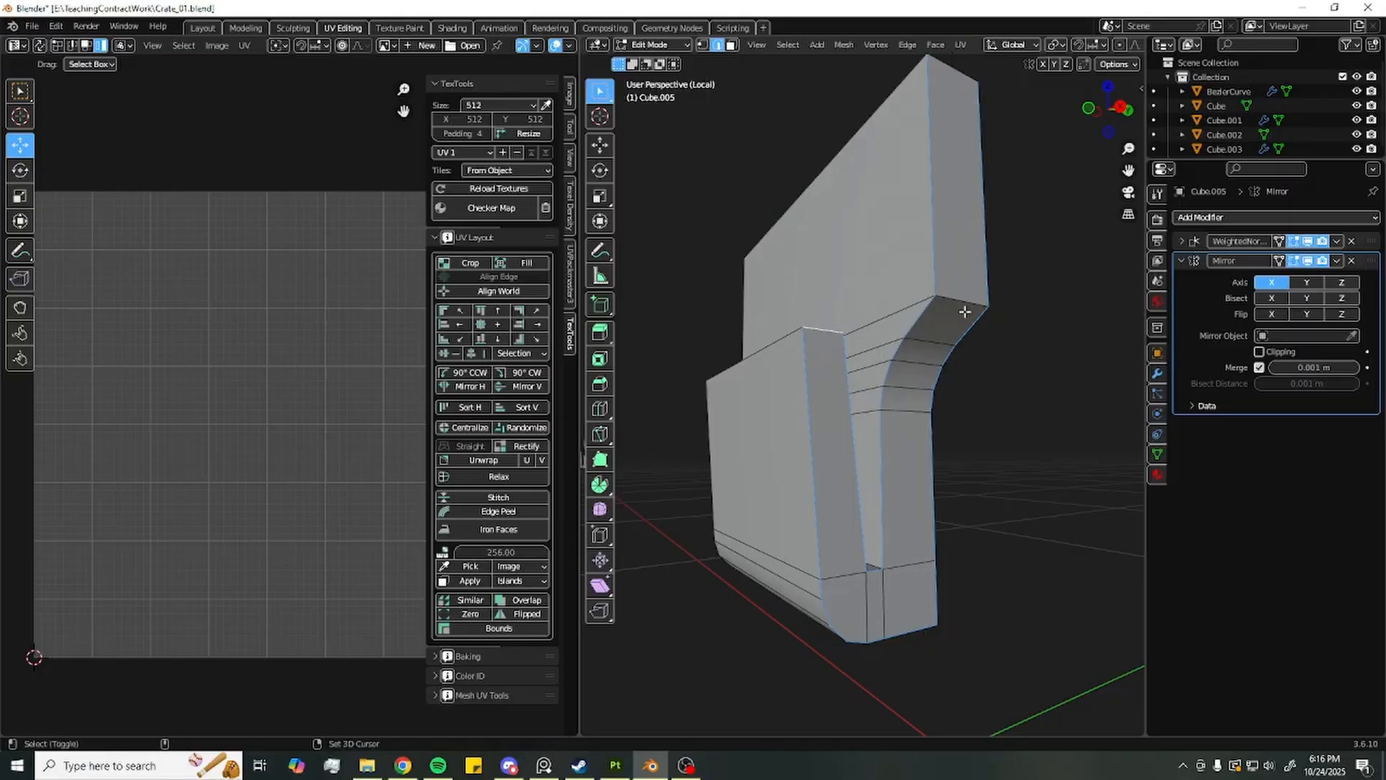
pyautogui.moveTo(939, 298); pyautogui.dragTo(921, 356, button='middle')
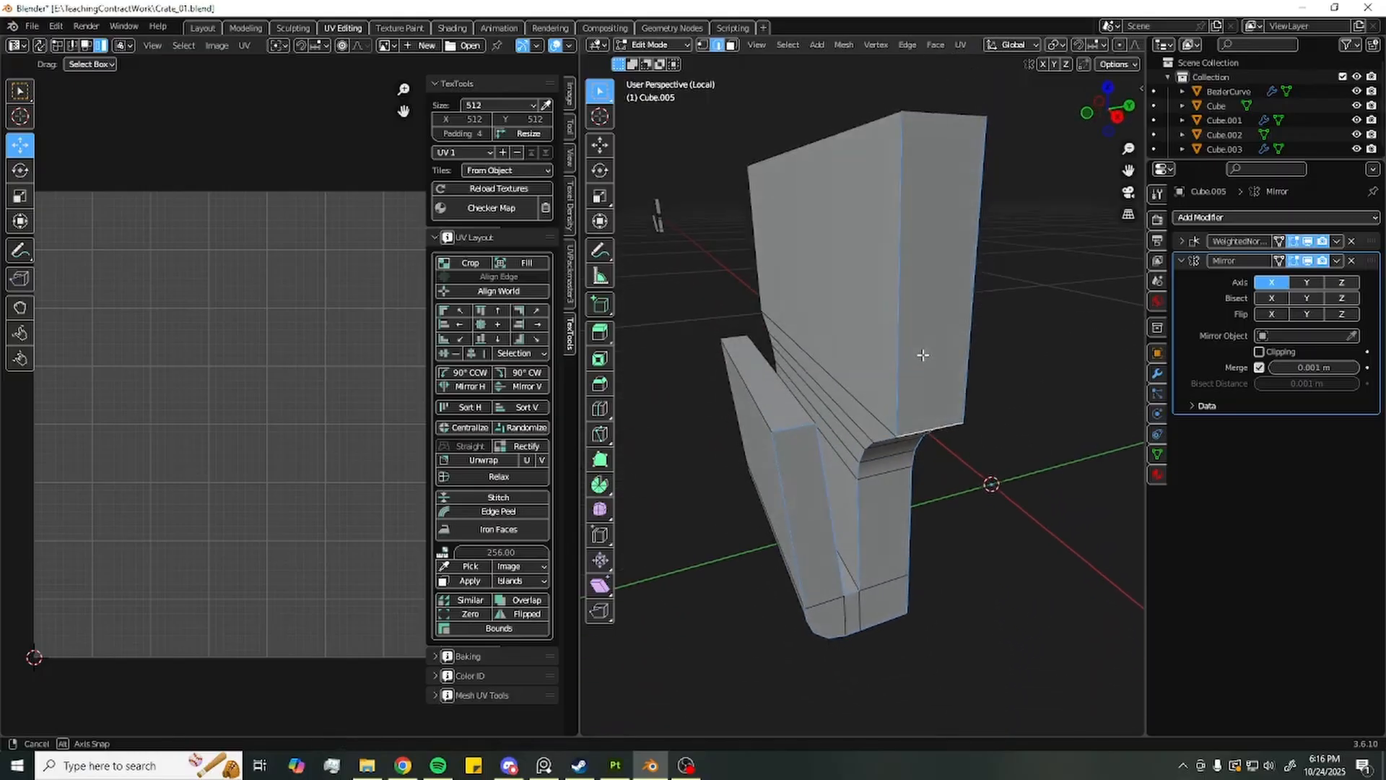
# Add the outline edges of the hooked bracket's opposite side profile to the selection, down to the rounded hook bottom
pyautogui.click(737, 334)
pyautogui.moveTo(736, 339); pyautogui.dragTo(984, 433, button='middle')
pyautogui.keyDown('shift'); pyautogui.click(931, 443); pyautogui.keyUp('shift')
pyautogui.keyDown('shift'); pyautogui.click(906, 615); pyautogui.keyUp('shift')
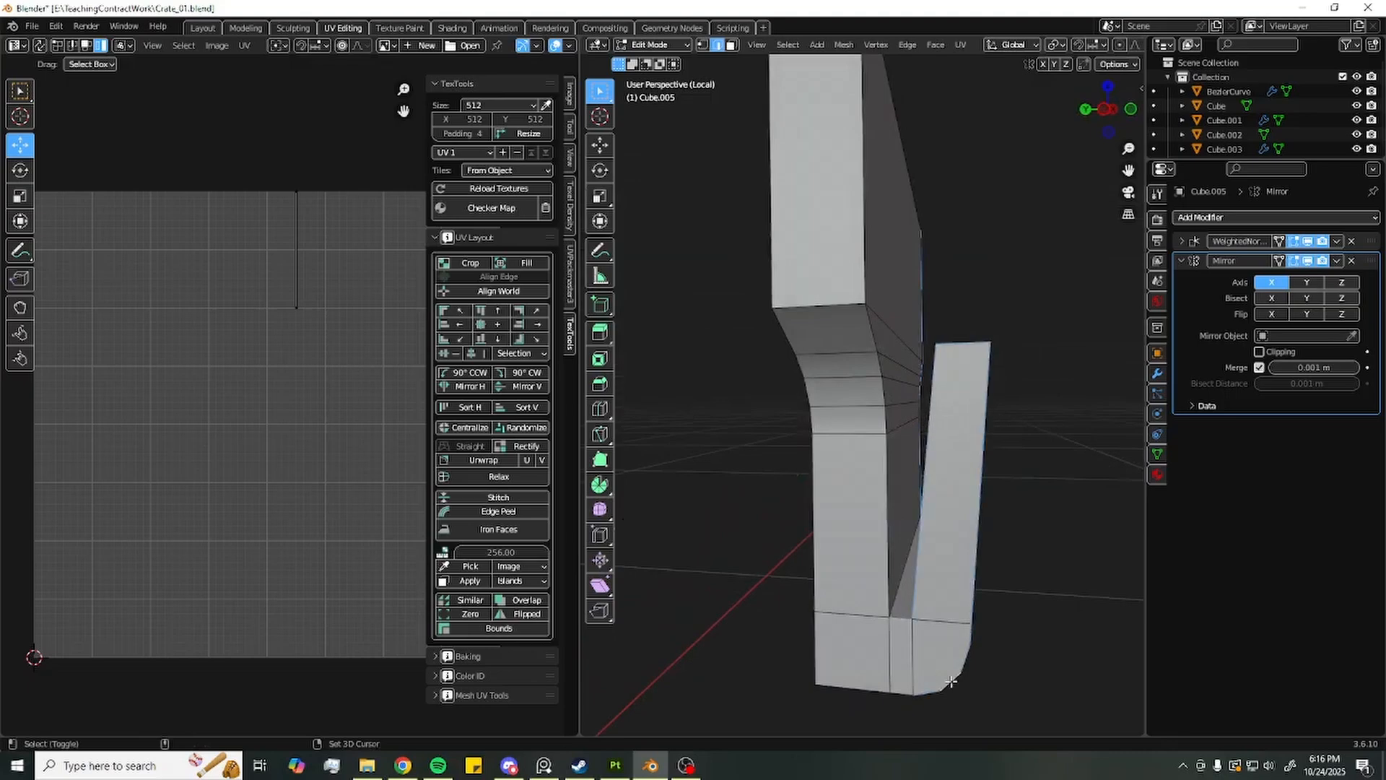
pyautogui.keyDown('shift'); pyautogui.click(817, 646); pyautogui.keyUp('shift')
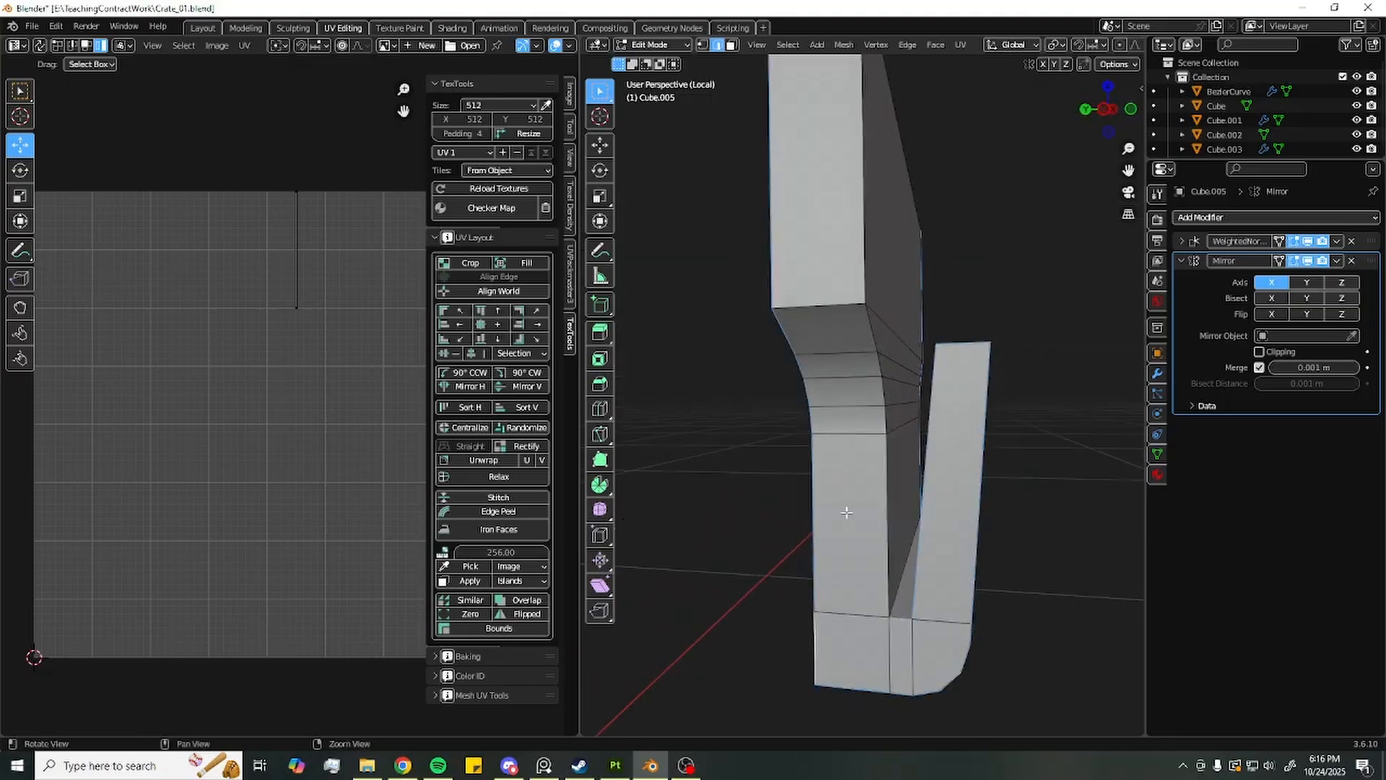
# Add the remaining short edges at the top and the bottom edge of the hooked bracket, and mark the whole selection as seams
pyautogui.moveTo(842, 505); pyautogui.dragTo(848, 358, button='middle')
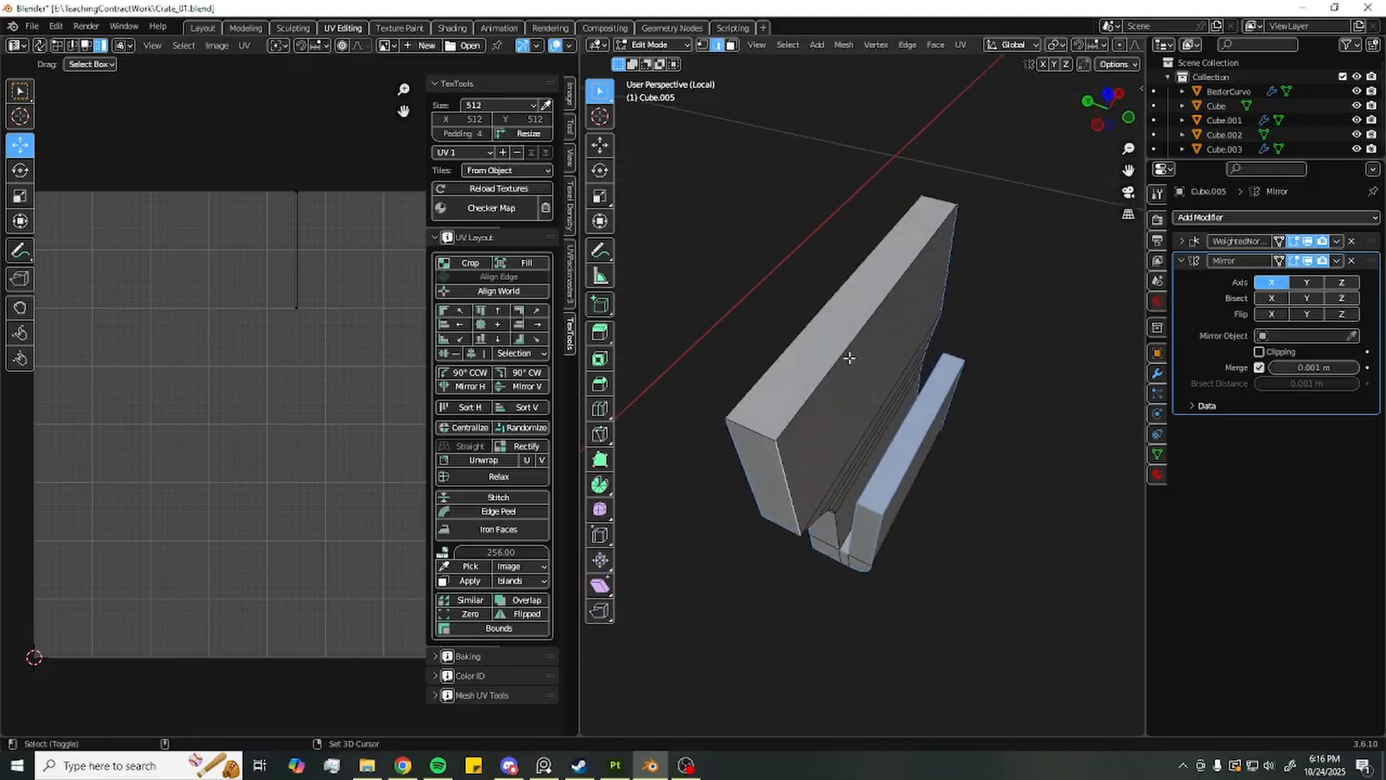
pyautogui.keyDown('shift'); pyautogui.click(759, 425); pyautogui.keyUp('shift')
pyautogui.keyDown('shift'); pyautogui.click(940, 208); pyautogui.keyUp('shift')
pyautogui.keyDown('alt'); pyautogui.moveTo(999, 422); pyautogui.dragTo(704, 296); pyautogui.keyUp('alt')
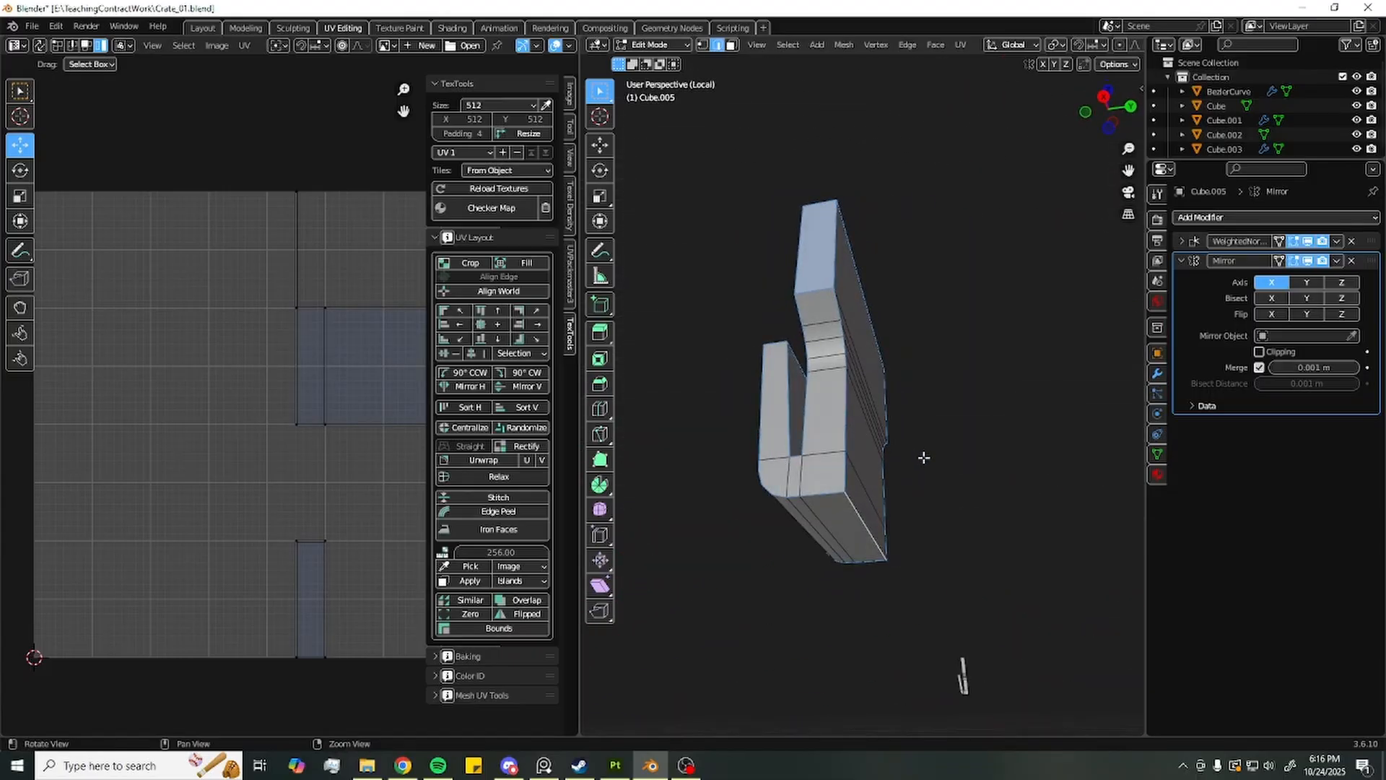
pyautogui.rightClick(858, 572)
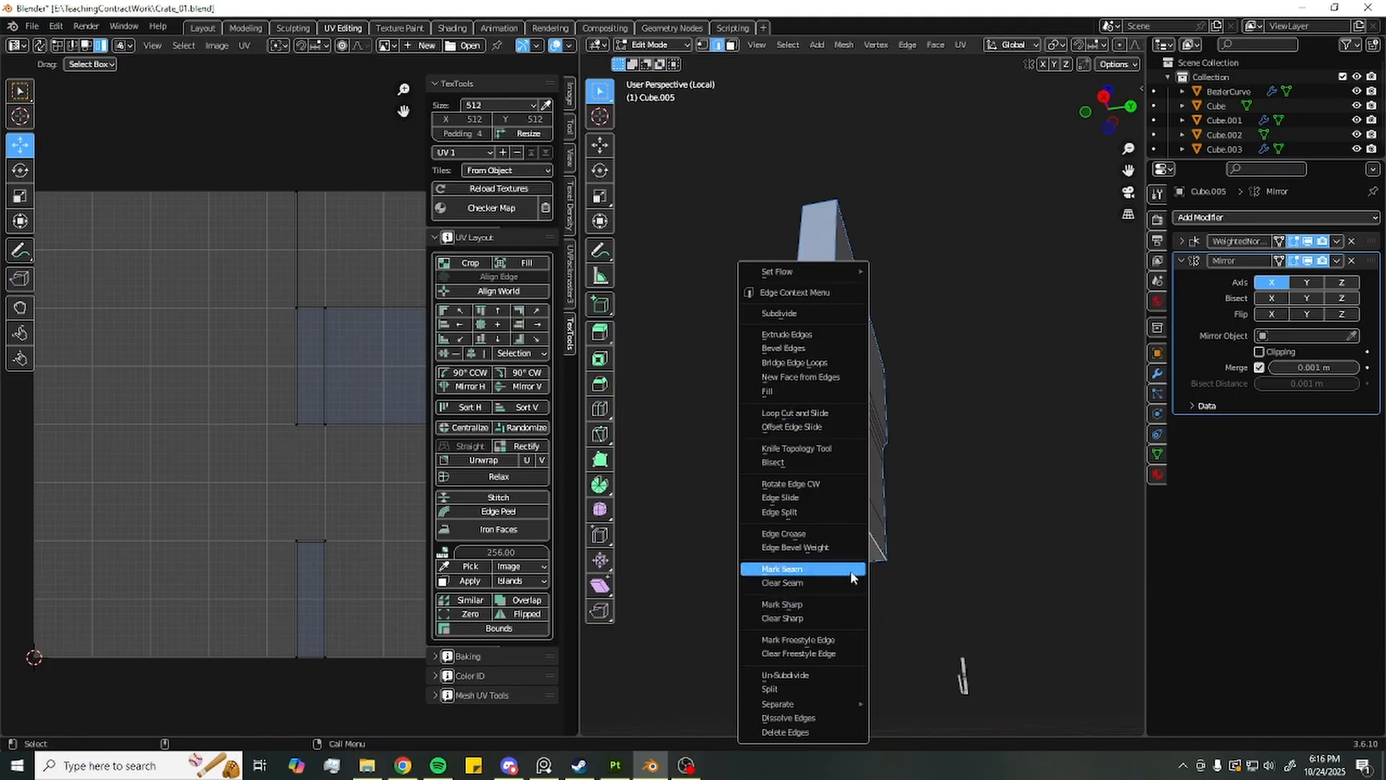
pyautogui.click(851, 576)
# Select the entire hooked bracket and unwrap it along the marked seams
pyautogui.keyDown('alt'); pyautogui.moveTo(851, 576); pyautogui.dragTo(938, 577); pyautogui.keyUp('alt')
pyautogui.press('a')
pyautogui.press('a')
pyautogui.click(244, 45)
pyautogui.moveTo(308, 195)
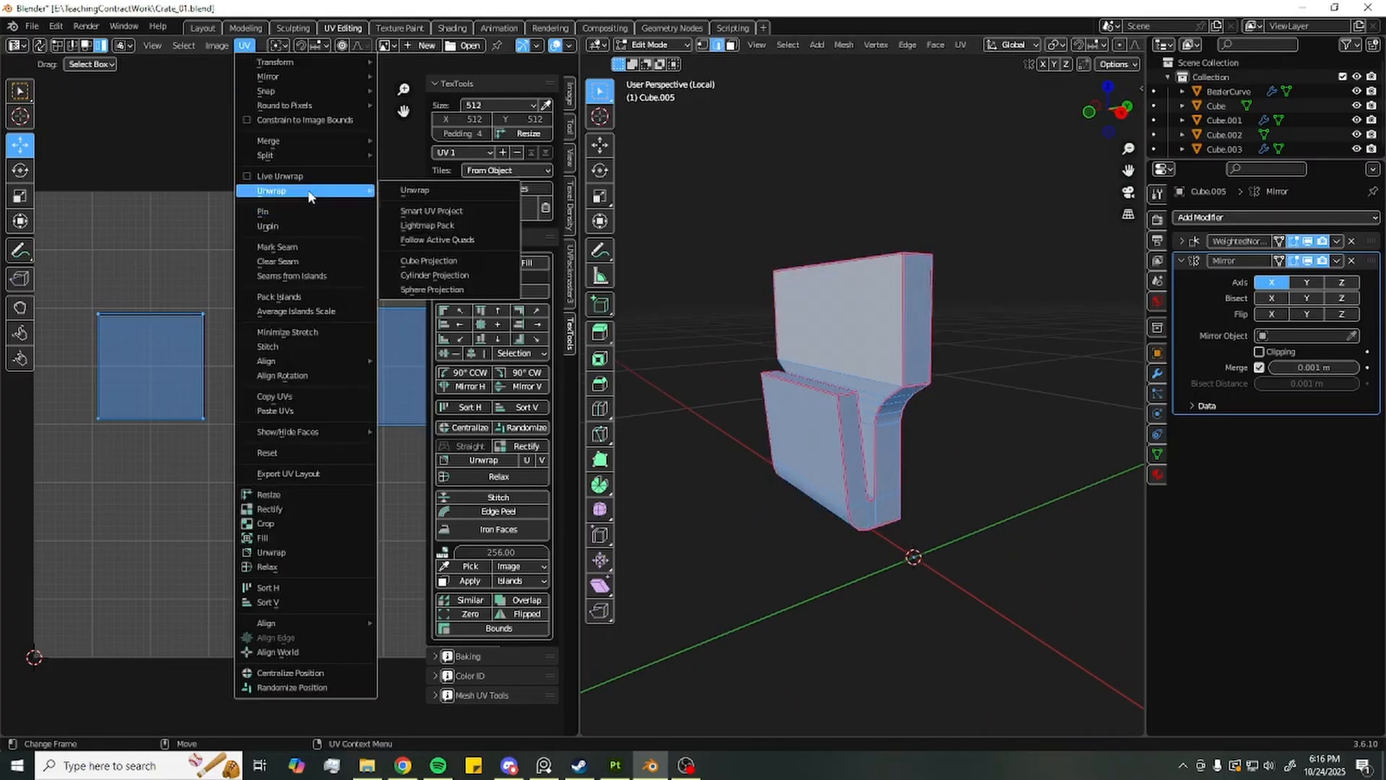
pyautogui.click(415, 190)
pyautogui.scroll(-3, 291, 291)
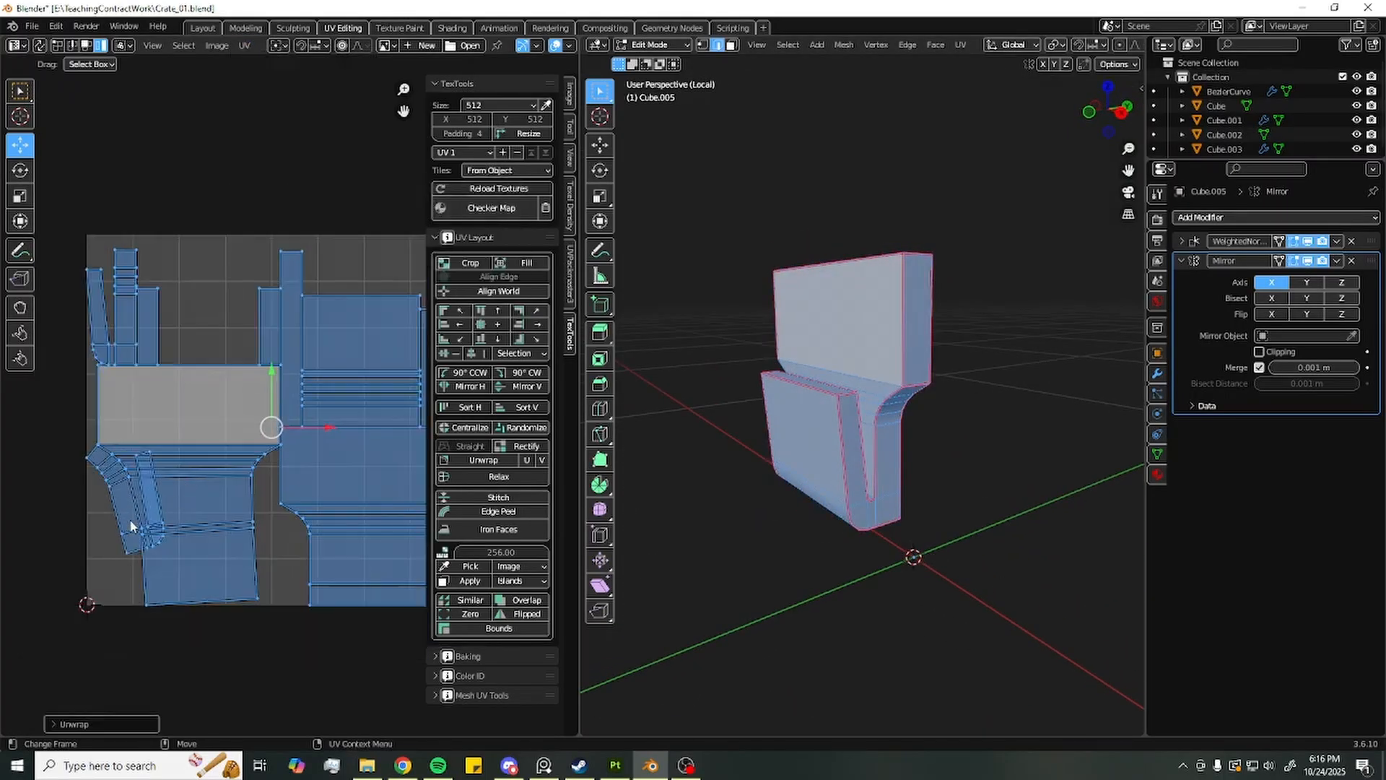
# Check the overlapping UV island against the bracket and mark the missing vertical edge beside the upper plate's side face as a seam
pyautogui.click(136, 514)
pyautogui.moveTo(785, 395); pyautogui.dragTo(708, 416, button='middle')
pyautogui.scroll(2, 135, 552)
pyautogui.moveTo(140, 580); pyautogui.dragTo(212, 526, button='middle')
pyautogui.moveTo(66, 634); pyautogui.dragTo(195, 508)
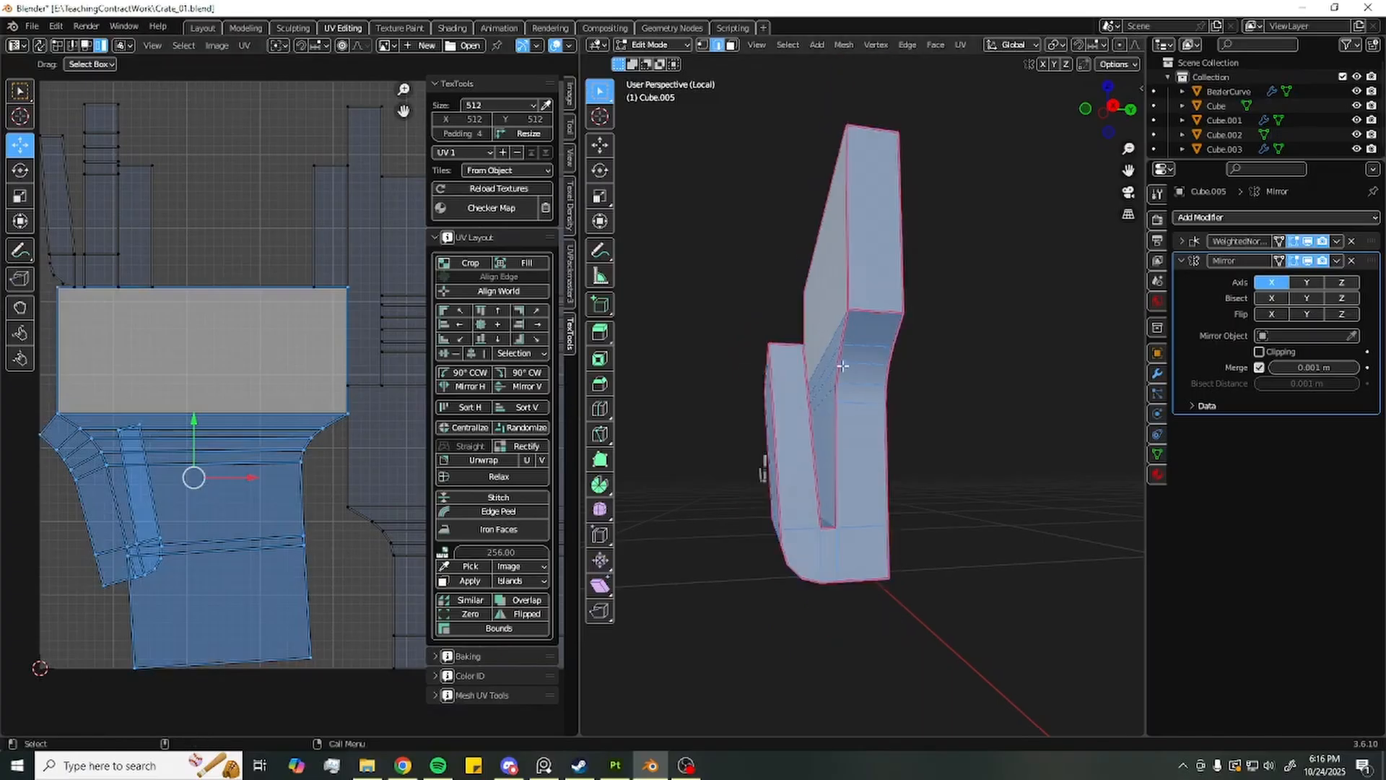
pyautogui.moveTo(722, 418); pyautogui.dragTo(1065, 411, button='middle')
pyautogui.scroll(1, 872, 513)
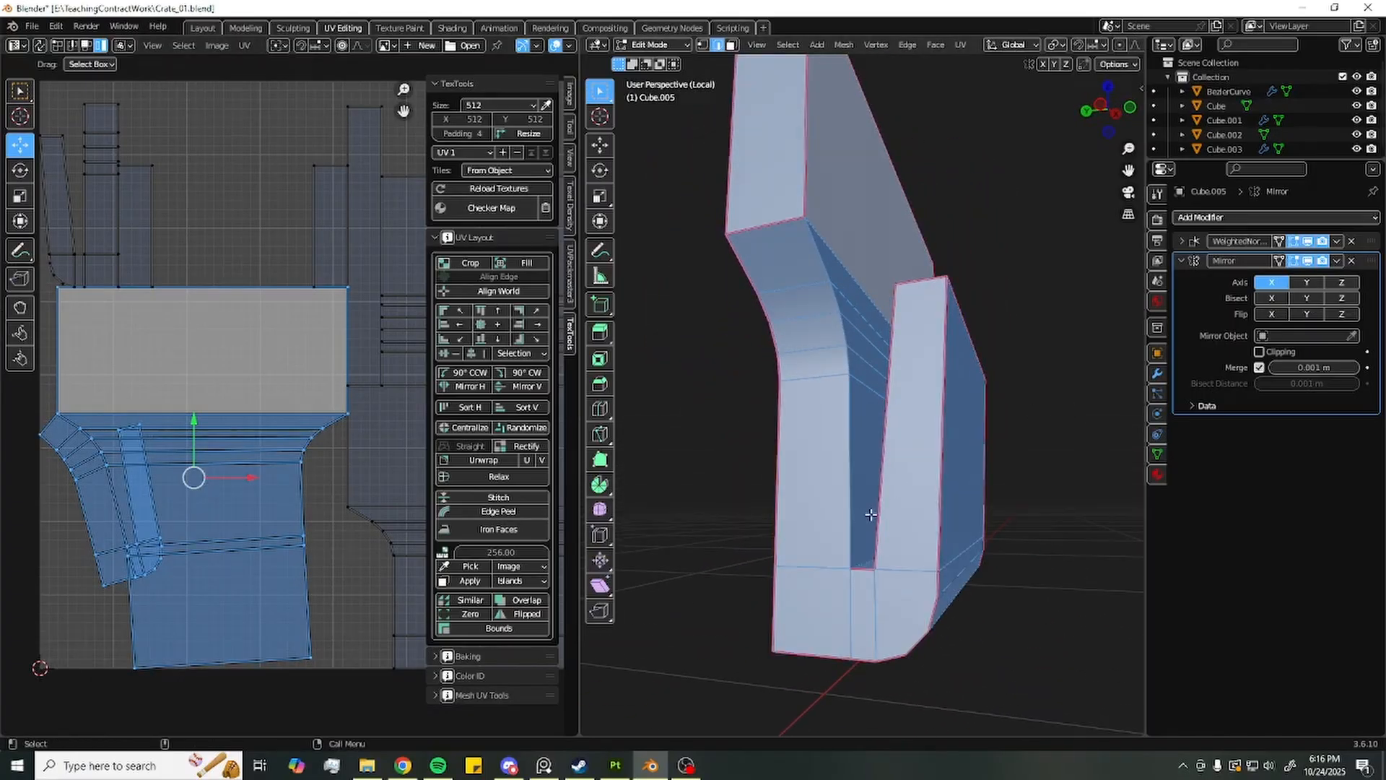
pyautogui.hotkey('alt', 'a')
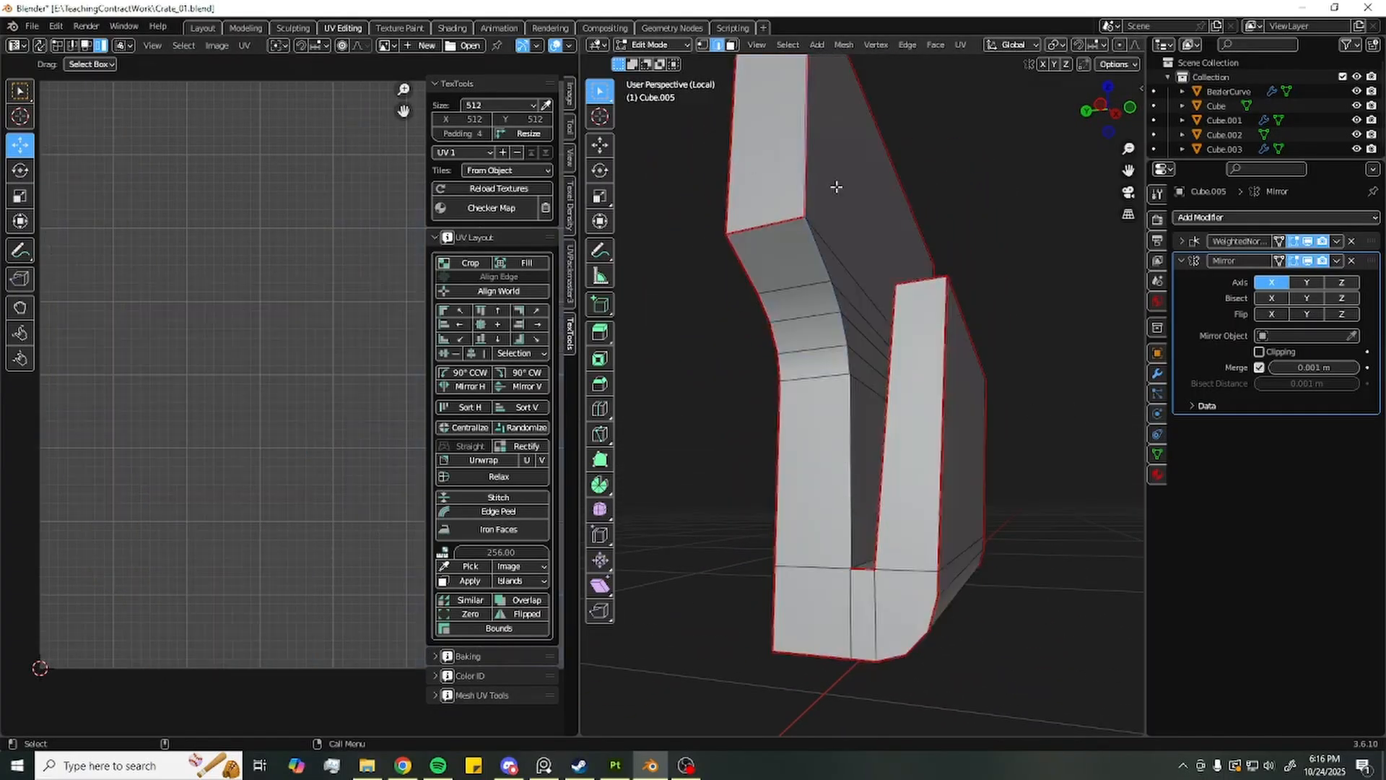
pyautogui.rightClick(834, 421)
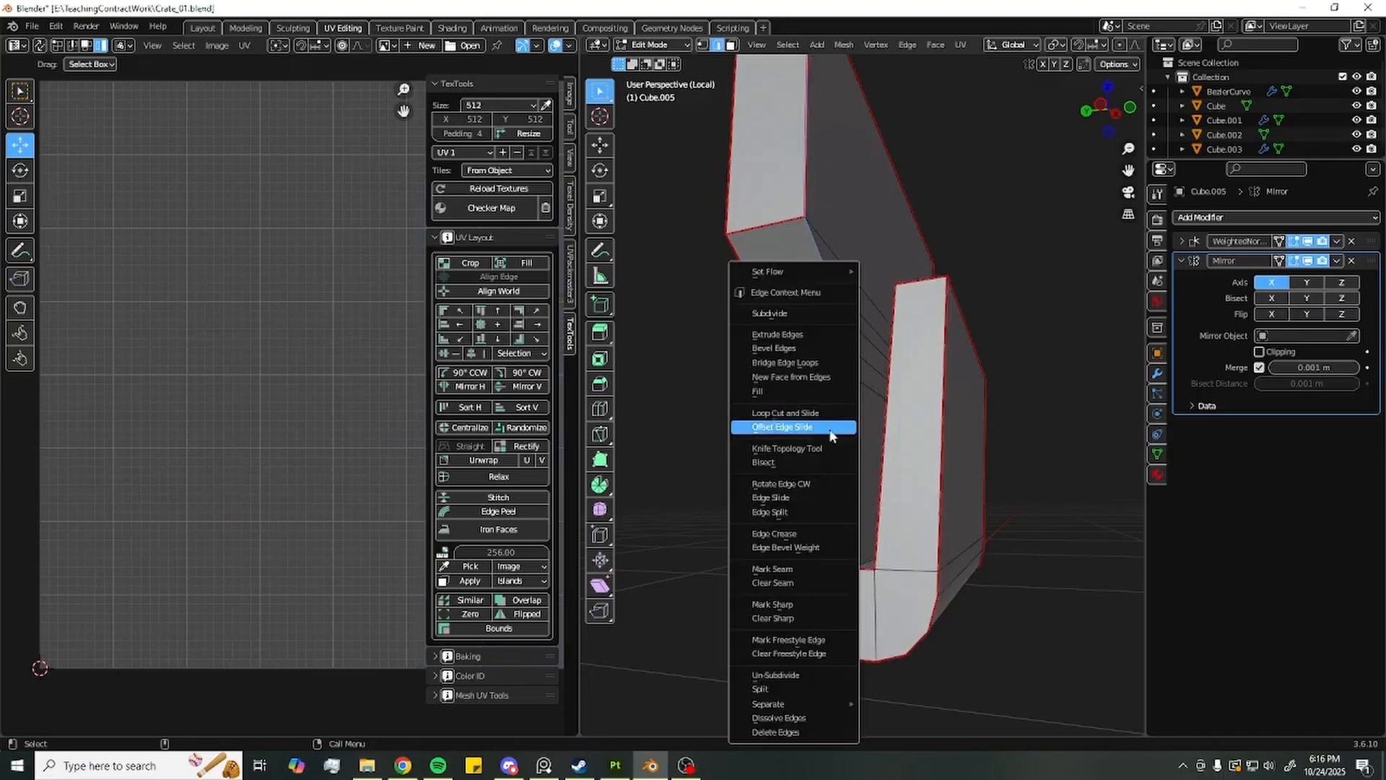
pyautogui.click(787, 571)
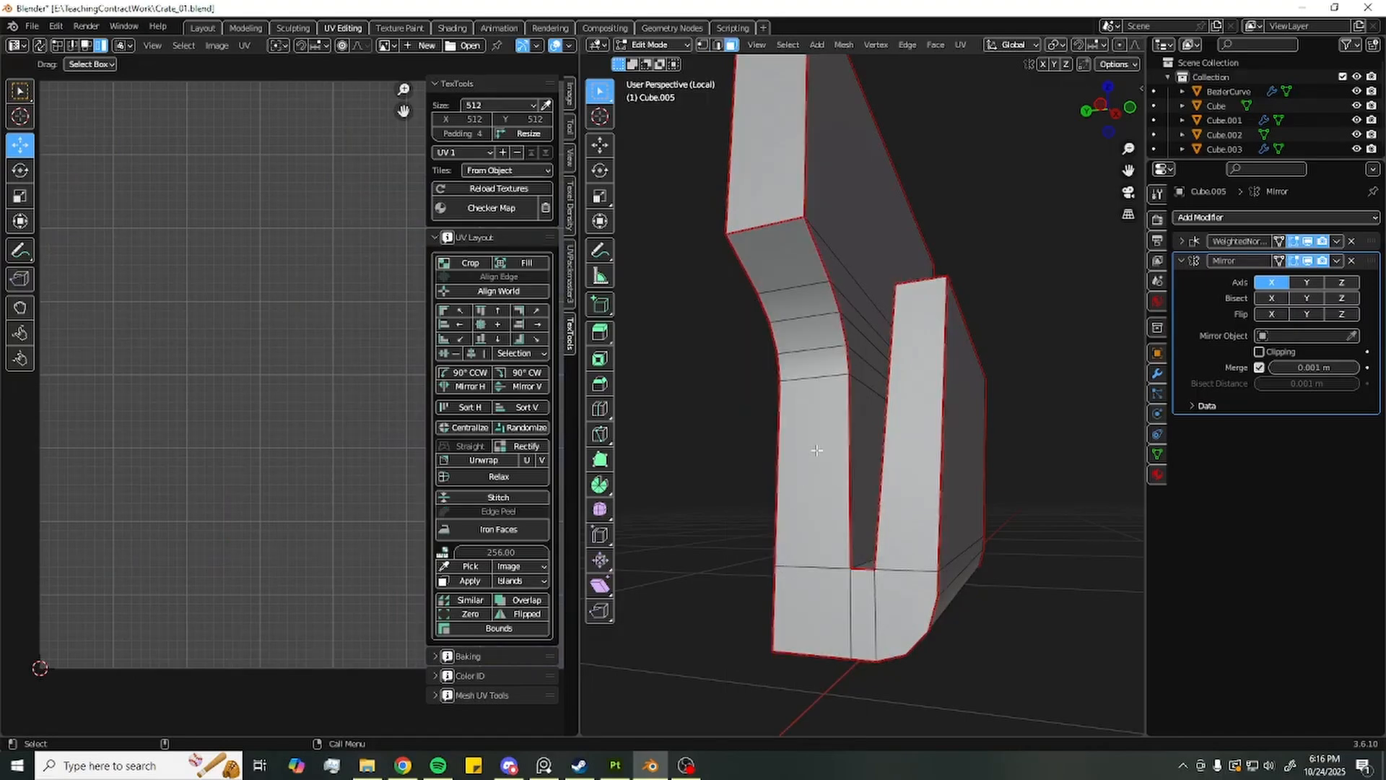
# Try to unwrap the hooked bracket again with only the overlapping UV island selected
pyautogui.press('a')
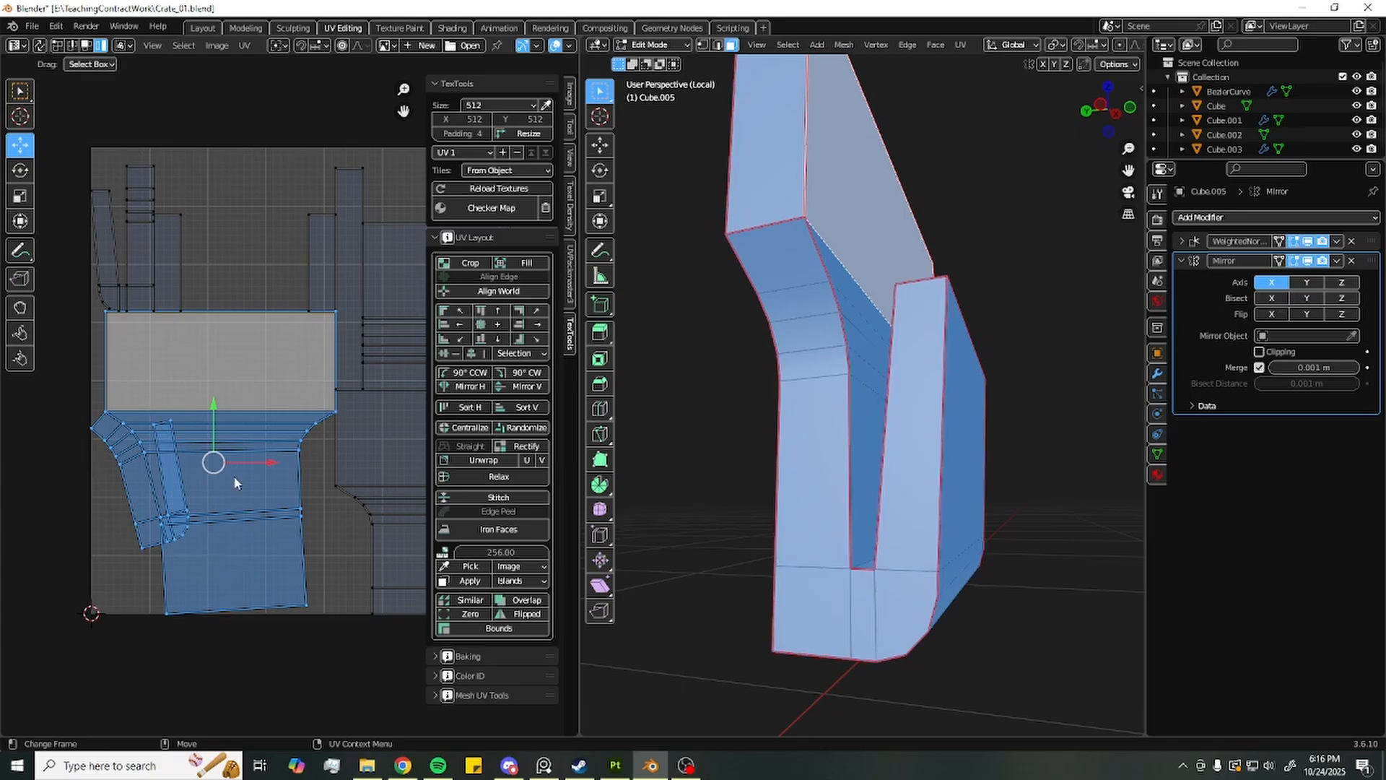
pyautogui.click(244, 45)
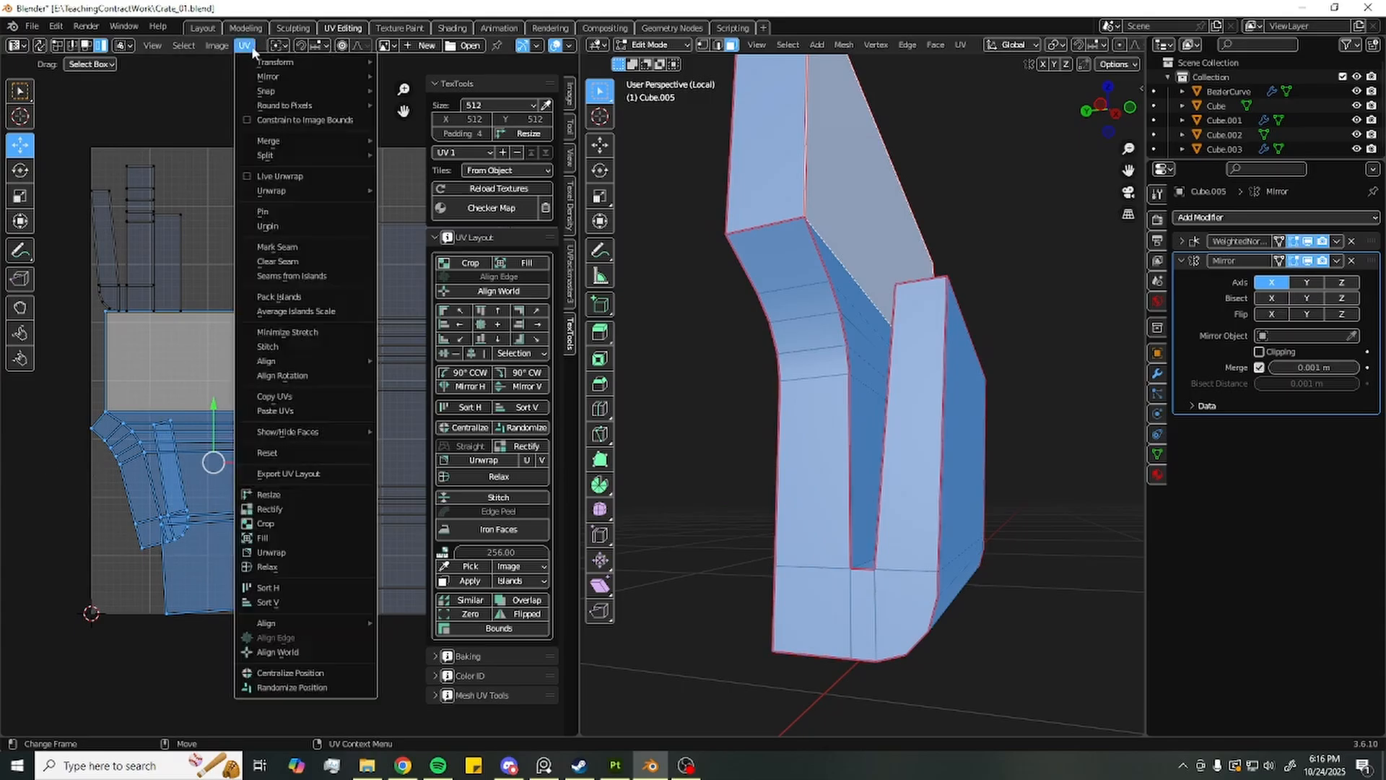
pyautogui.moveTo(366, 198)
pyautogui.scroll(-4, 284, 346)
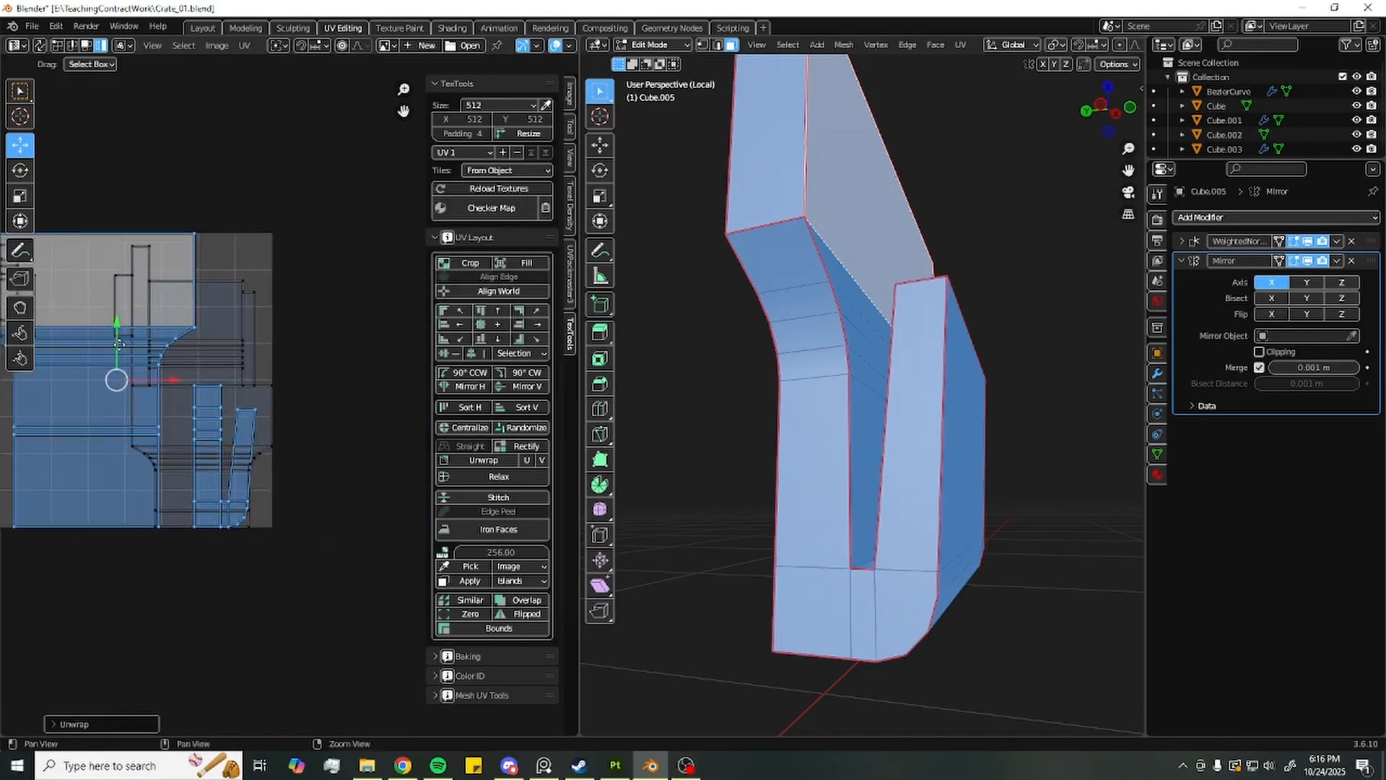
# Select all of the hooked bracket's UV islands, unwrap them again and check the resulting layout
pyautogui.press('a')
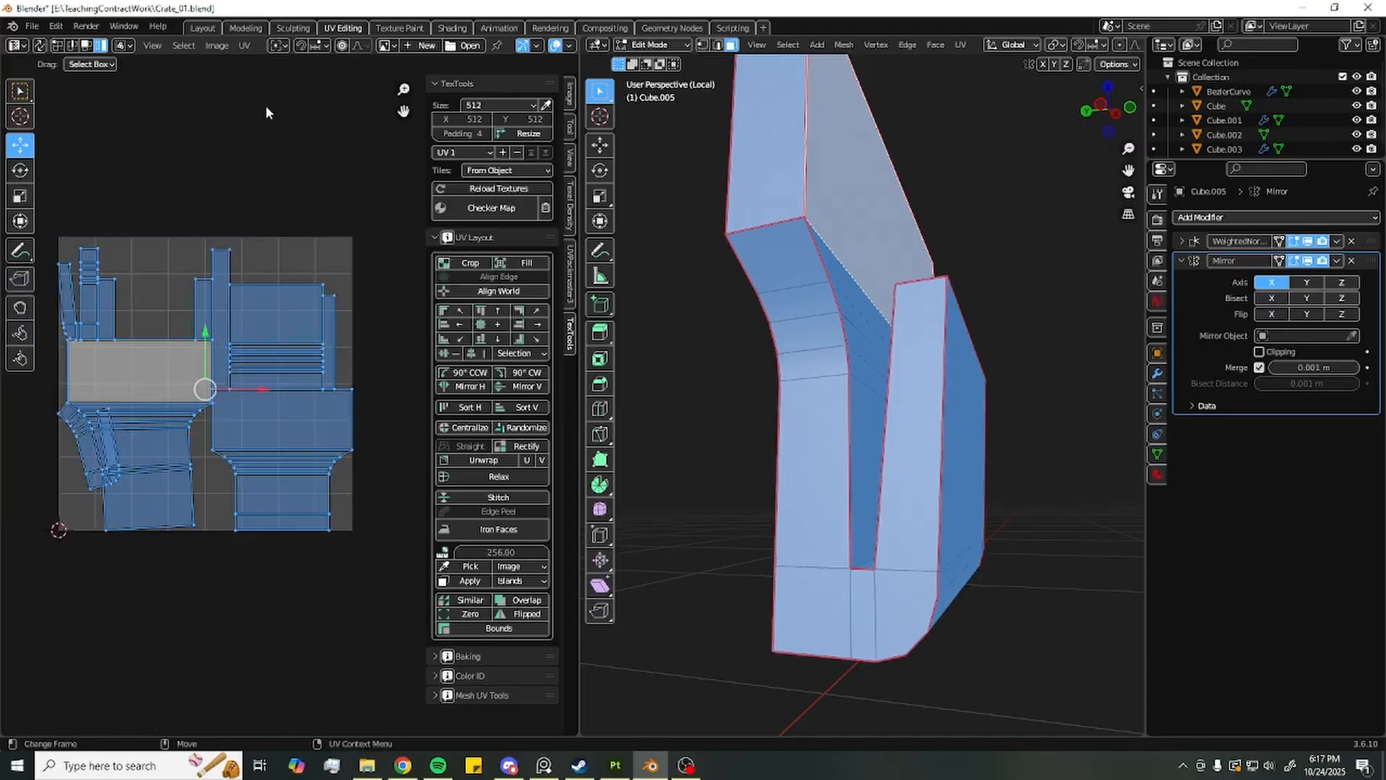
pyautogui.click(245, 45)
pyautogui.moveTo(303, 188)
pyautogui.click(412, 189)
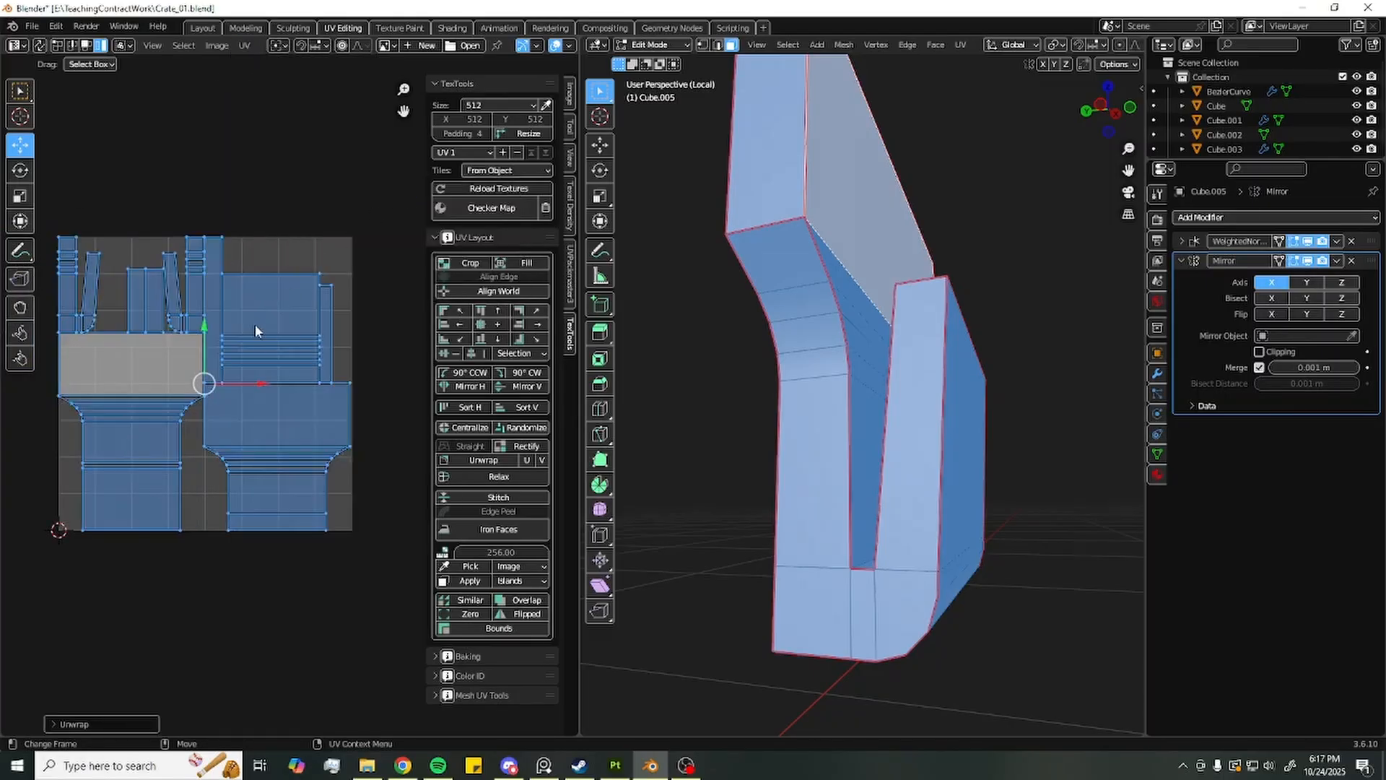
pyautogui.scroll(4, 180, 240)
pyautogui.scroll(-4, 181, 240)
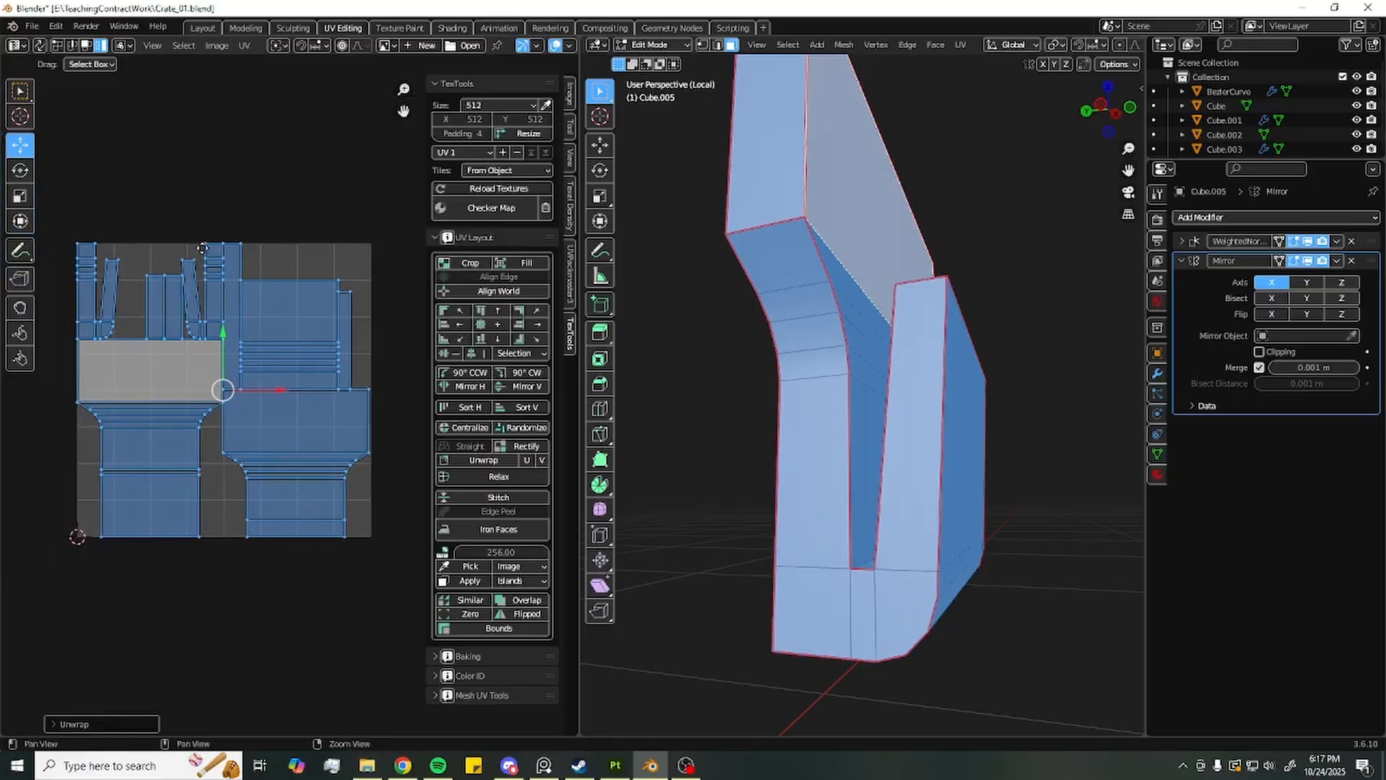
pyautogui.scroll(2, 331, 441)
pyautogui.click(190, 552)
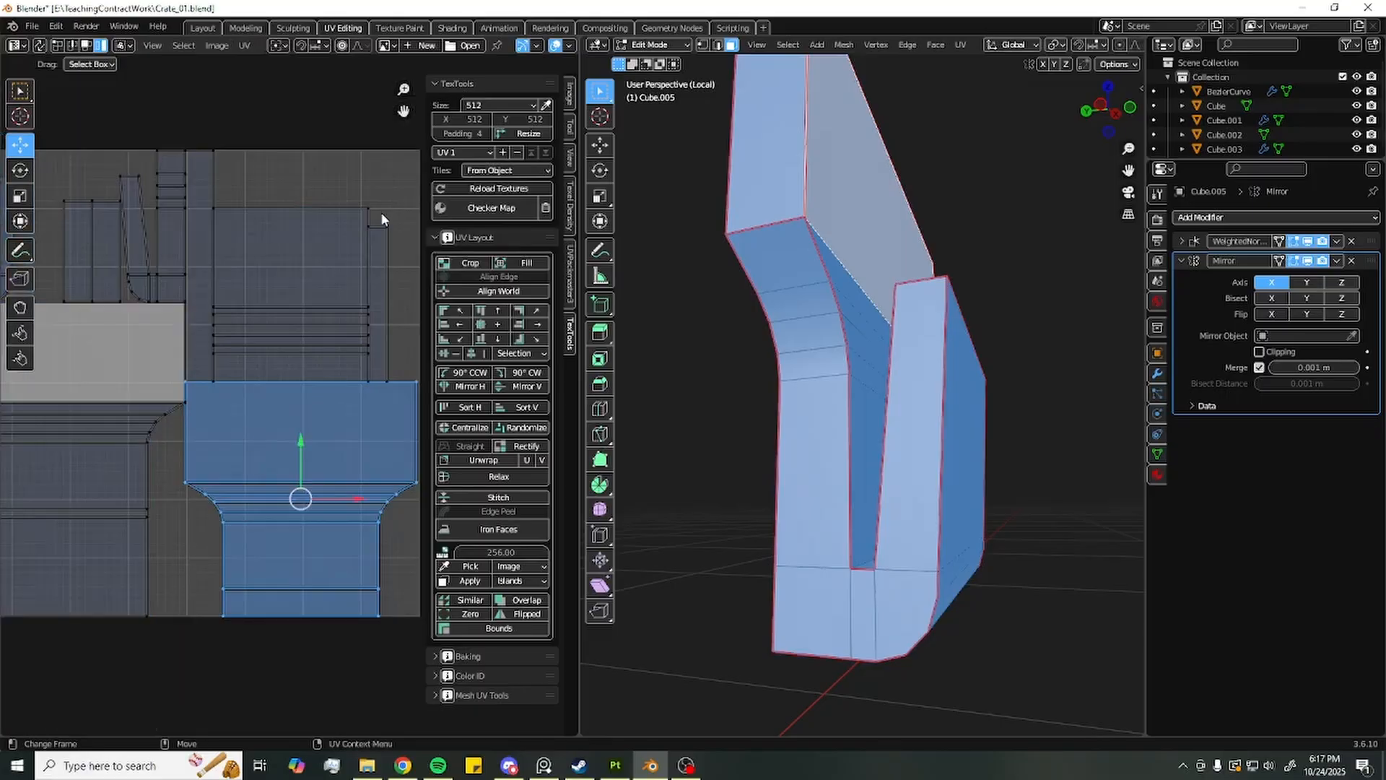
# Isolate the latch's rounded cover plate in Edit Mode within the UV Editing workspace, frame it and use edge selection
pyautogui.click(203, 27)
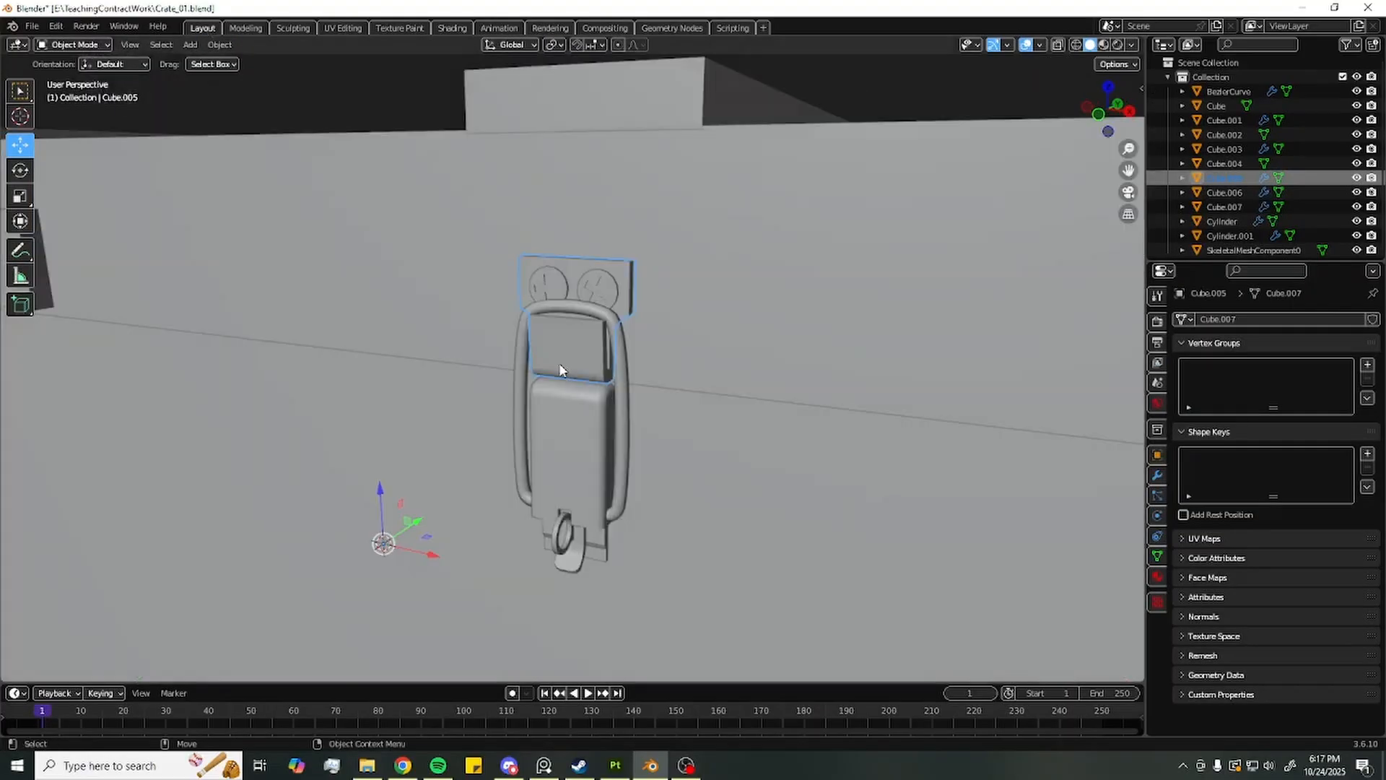
pyautogui.click(575, 474)
pyautogui.press('Tab')
pyautogui.click(360, 27)
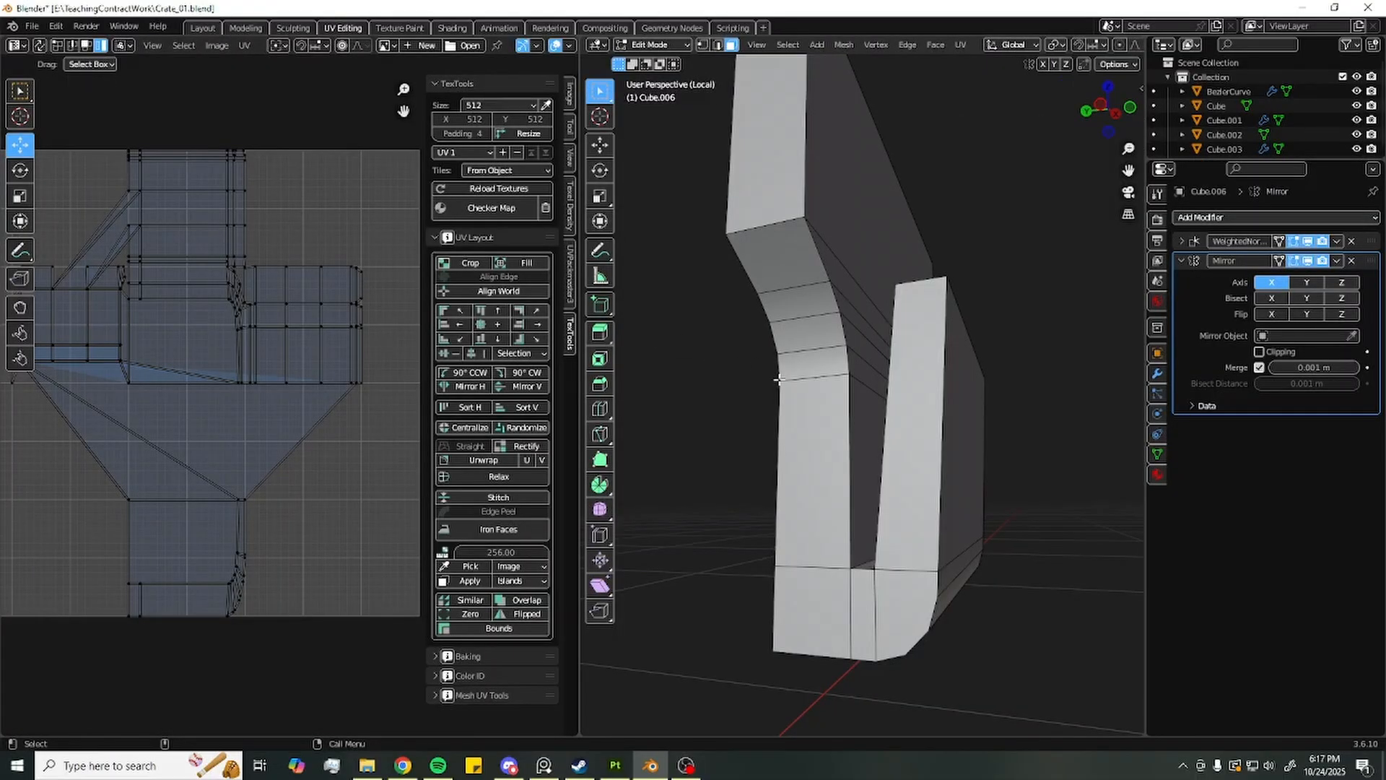
pyautogui.press('KP_Divide')
pyautogui.press('KP_Divide')
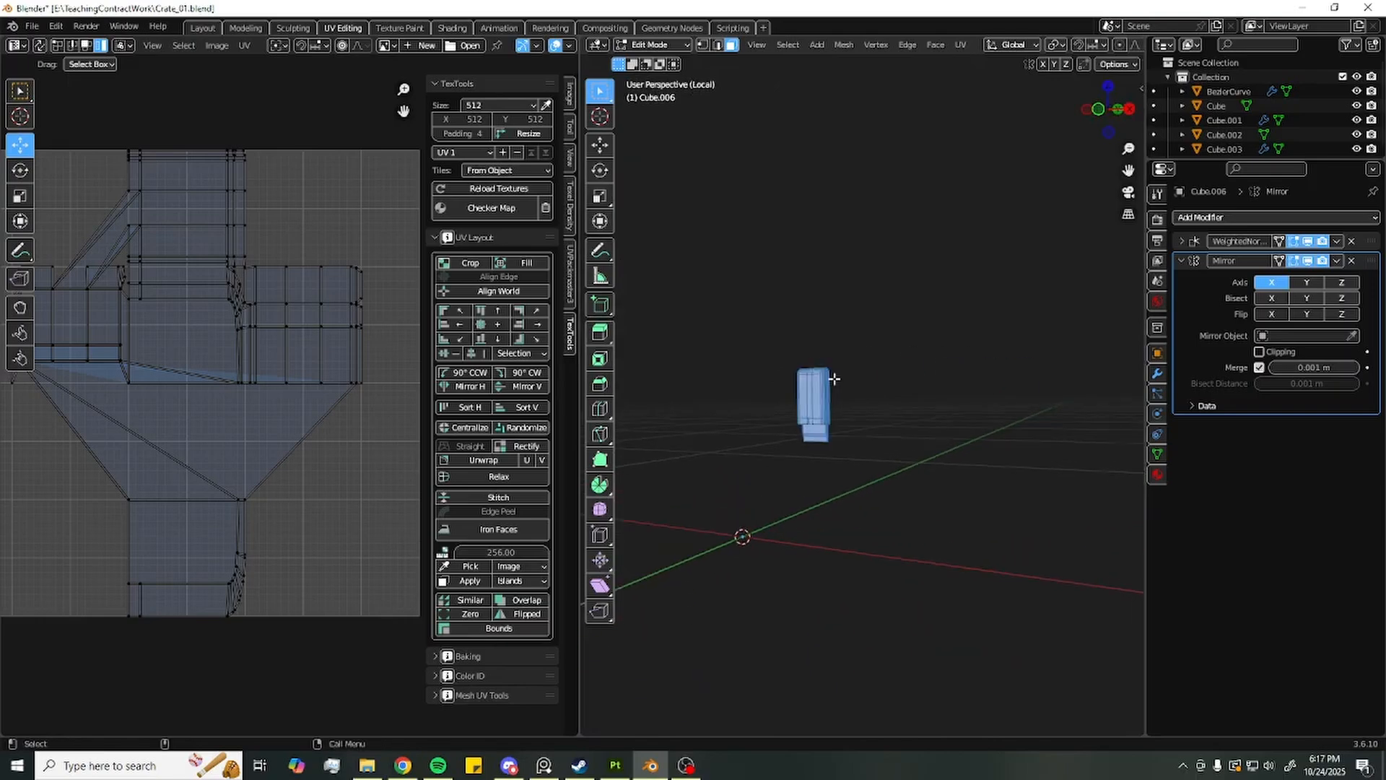
pyautogui.press('a')
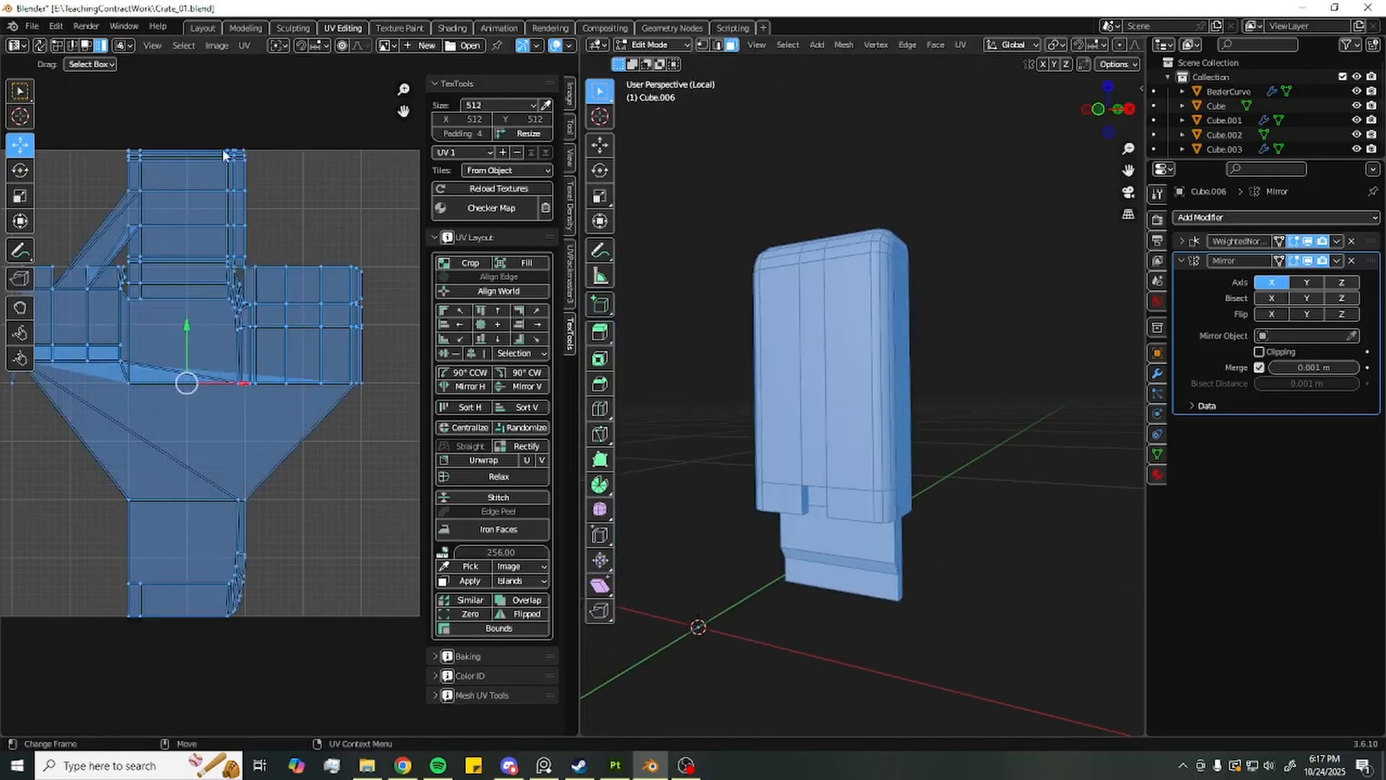
pyautogui.scroll(-2, 877, 389)
pyautogui.moveTo(877, 390); pyautogui.dragTo(809, 397, button='middle')
pyautogui.press('KP_Decimal')
pyautogui.press('2')
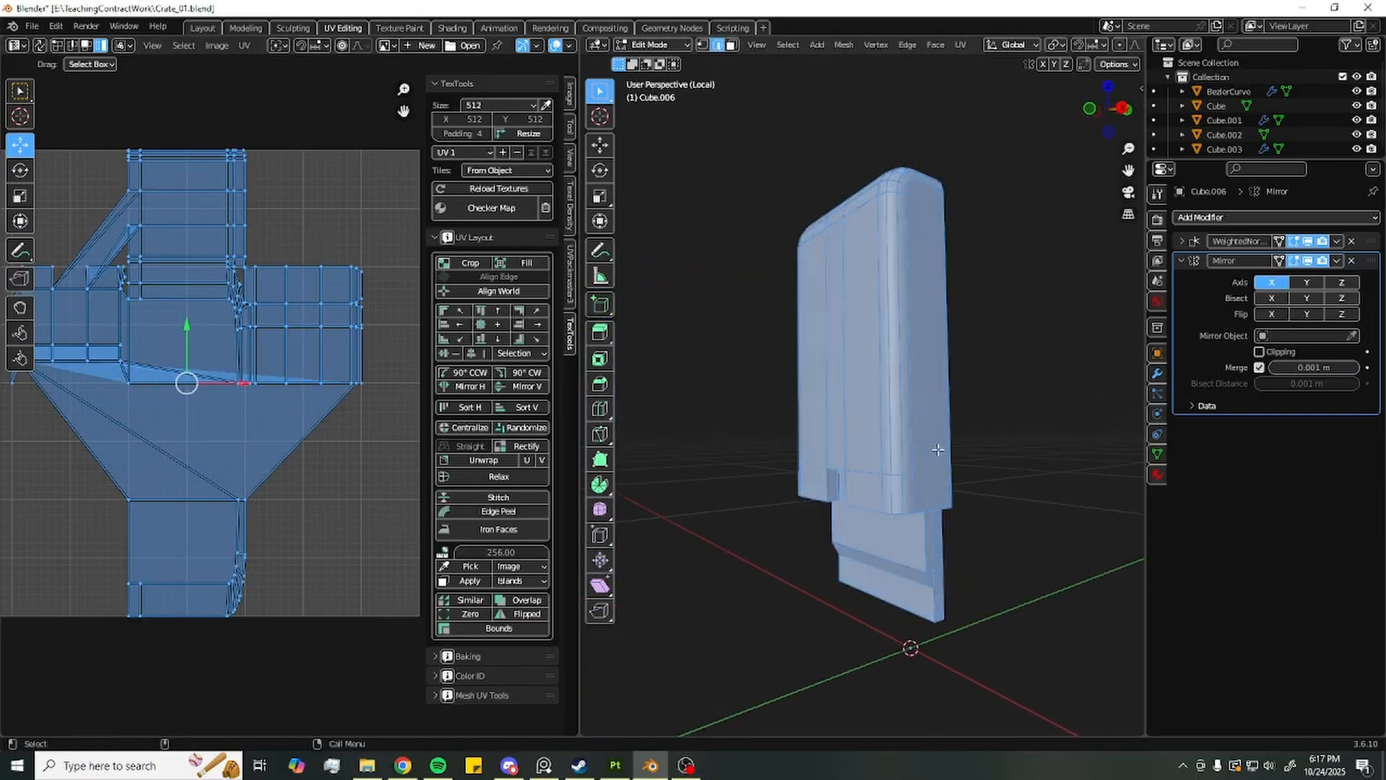
# Select the edges along the latch cover's bottom rim, around its corner towards the back
pyautogui.click(987, 532)
pyautogui.moveTo(987, 532); pyautogui.dragTo(896, 393, button='middle')
pyautogui.click(940, 425)
pyautogui.keyDown('shift'); pyautogui.click(897, 428); pyautogui.keyUp('shift')
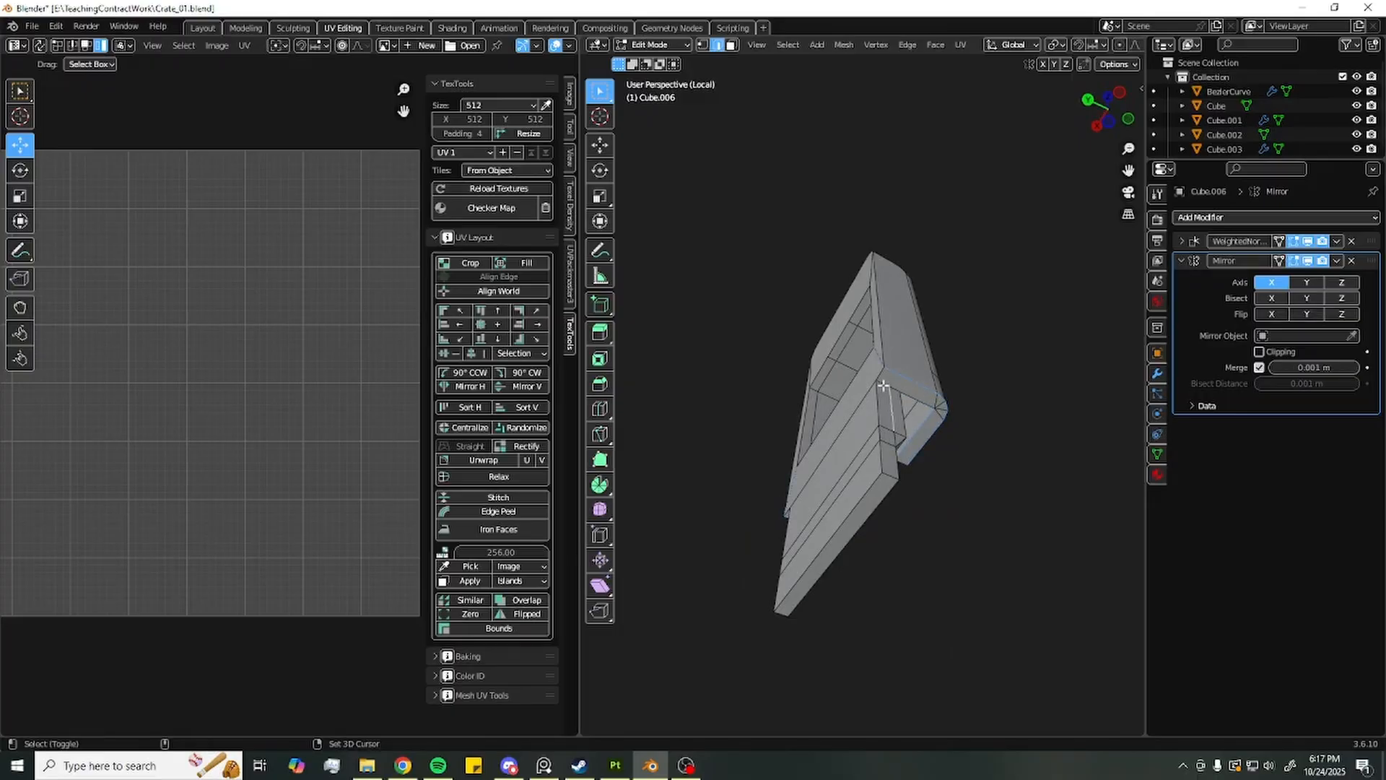
pyautogui.keyDown('shift'); pyautogui.click(883, 385); pyautogui.keyUp('shift')
pyautogui.scroll(4, 909, 392)
pyautogui.keyDown('shift'); pyautogui.moveTo(910, 392); pyautogui.dragTo(886, 418, button='middle'); pyautogui.keyUp('shift')
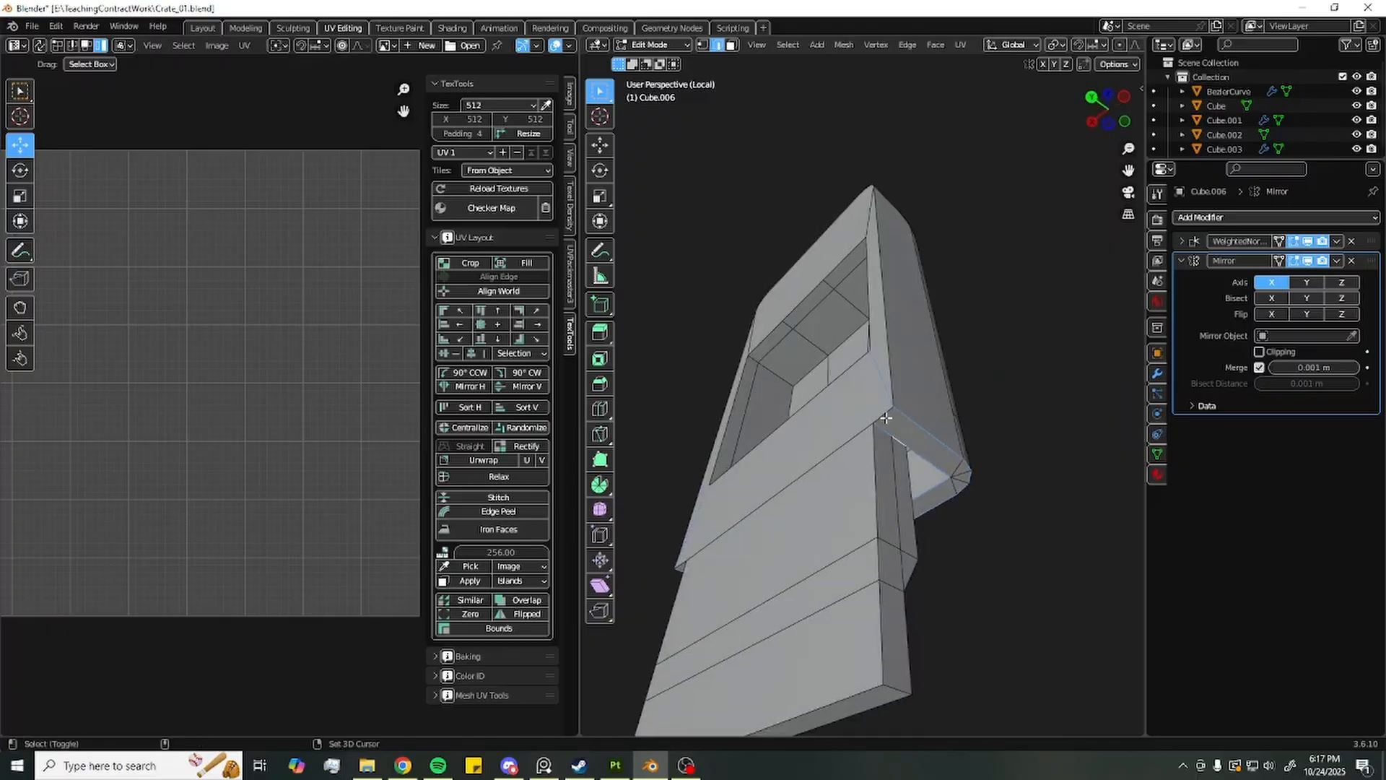
# Add the cover's outer back outline to the selection and mark the selected edges as seams
pyautogui.keyDown('shift'); pyautogui.click(886, 334); pyautogui.keyUp('shift')
pyautogui.keyDown('alt'); pyautogui.moveTo(928, 328); pyautogui.dragTo(911, 505); pyautogui.keyUp('alt')
pyautogui.keyDown('shift'); pyautogui.doubleClick(842, 343); pyautogui.keyUp('shift')
pyautogui.keyDown('alt'); pyautogui.moveTo(842, 343); pyautogui.dragTo(921, 153); pyautogui.keyUp('alt')
pyautogui.rightClick(885, 522)
pyautogui.click(895, 568)
# Clear the seam from the short diagonal edge between the cover's lower back corner and the recess
pyautogui.moveTo(911, 548); pyautogui.dragTo(851, 487, button='middle')
pyautogui.keyDown('alt'); pyautogui.click(842, 494); pyautogui.keyUp('alt')
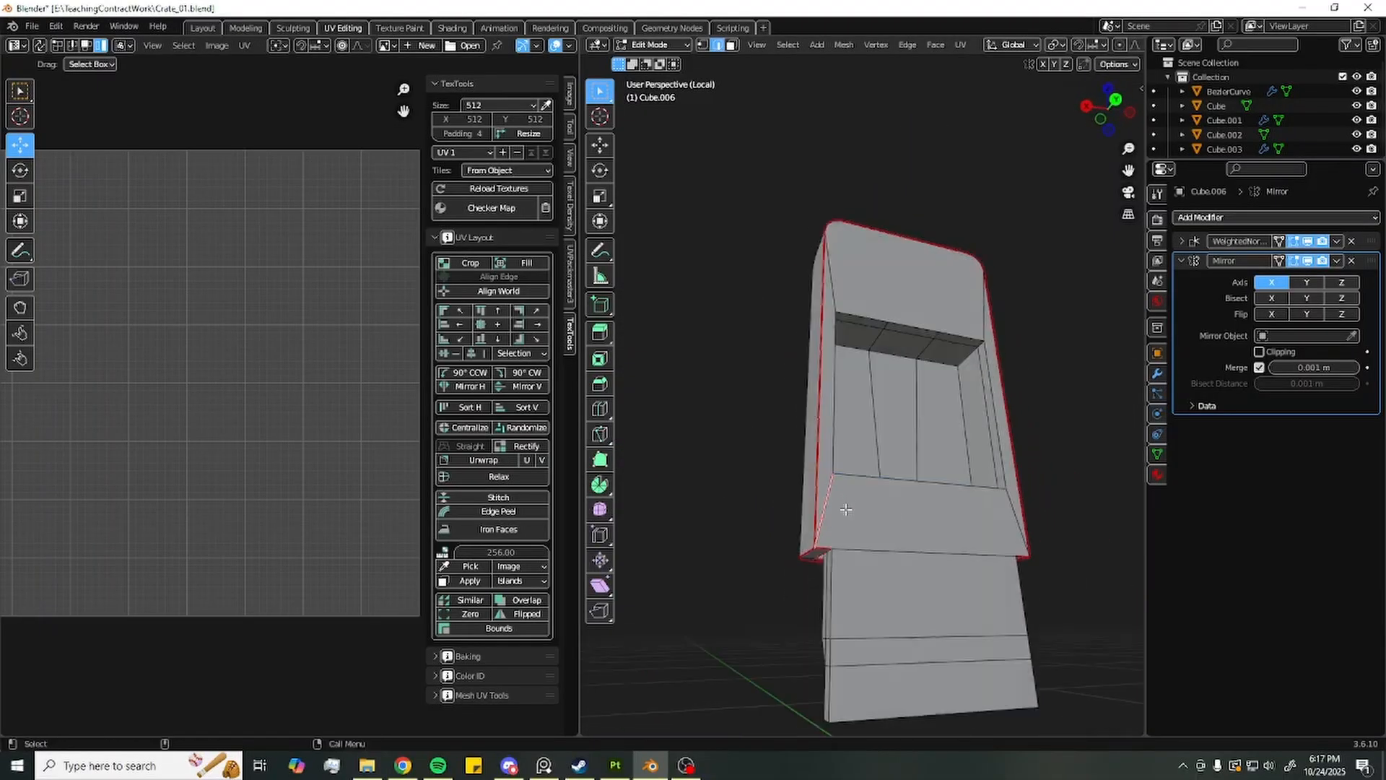
pyautogui.scroll(2, 845, 509)
pyautogui.keyDown('shift'); pyautogui.moveTo(810, 559); pyautogui.dragTo(820, 489, button='middle'); pyautogui.keyUp('shift')
pyautogui.scroll(1, 818, 489)
pyautogui.rightClick(815, 496)
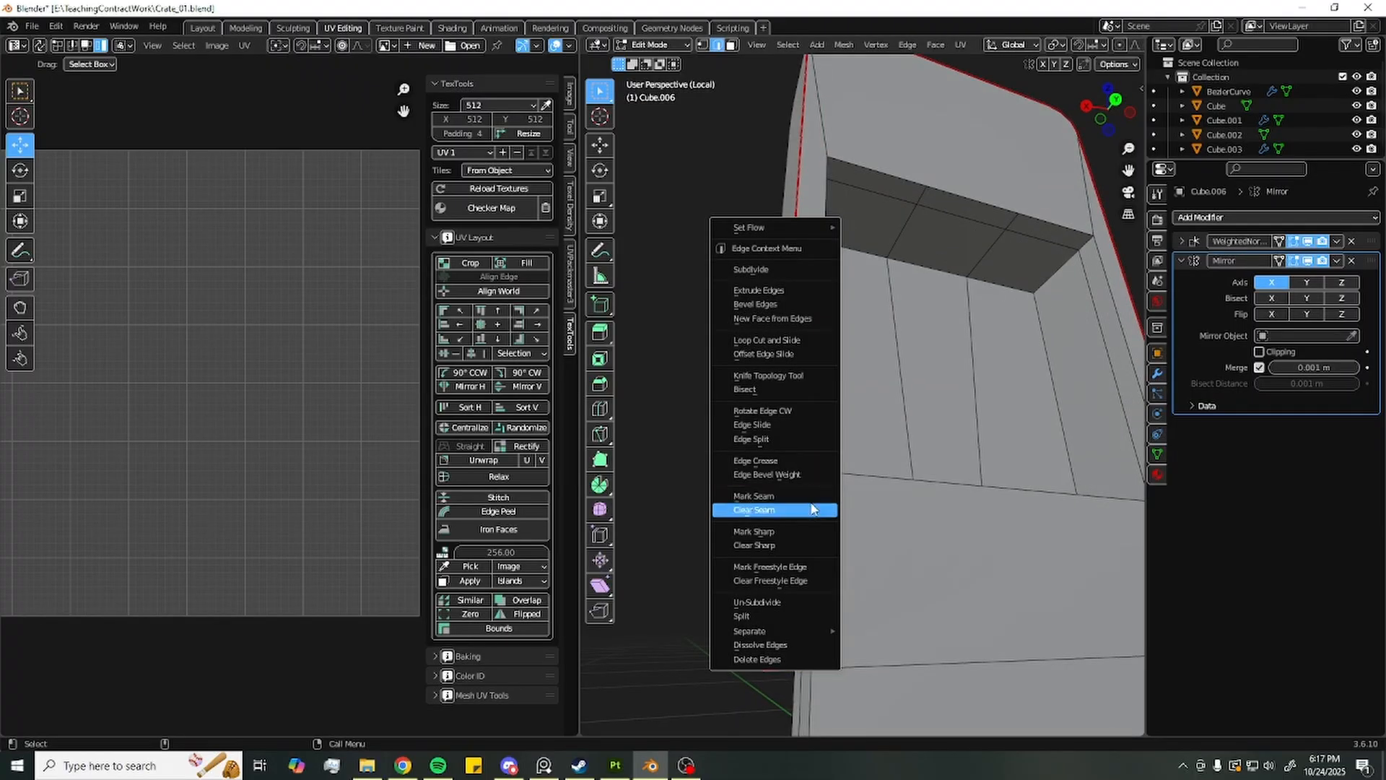
pyautogui.click(812, 509)
# Select the edges around the notch in the cover's lower front and mark them as seams
pyautogui.scroll(-5, 823, 499)
pyautogui.moveTo(828, 498); pyautogui.dragTo(1142, 433, button='middle')
pyautogui.scroll(3, 695, 512)
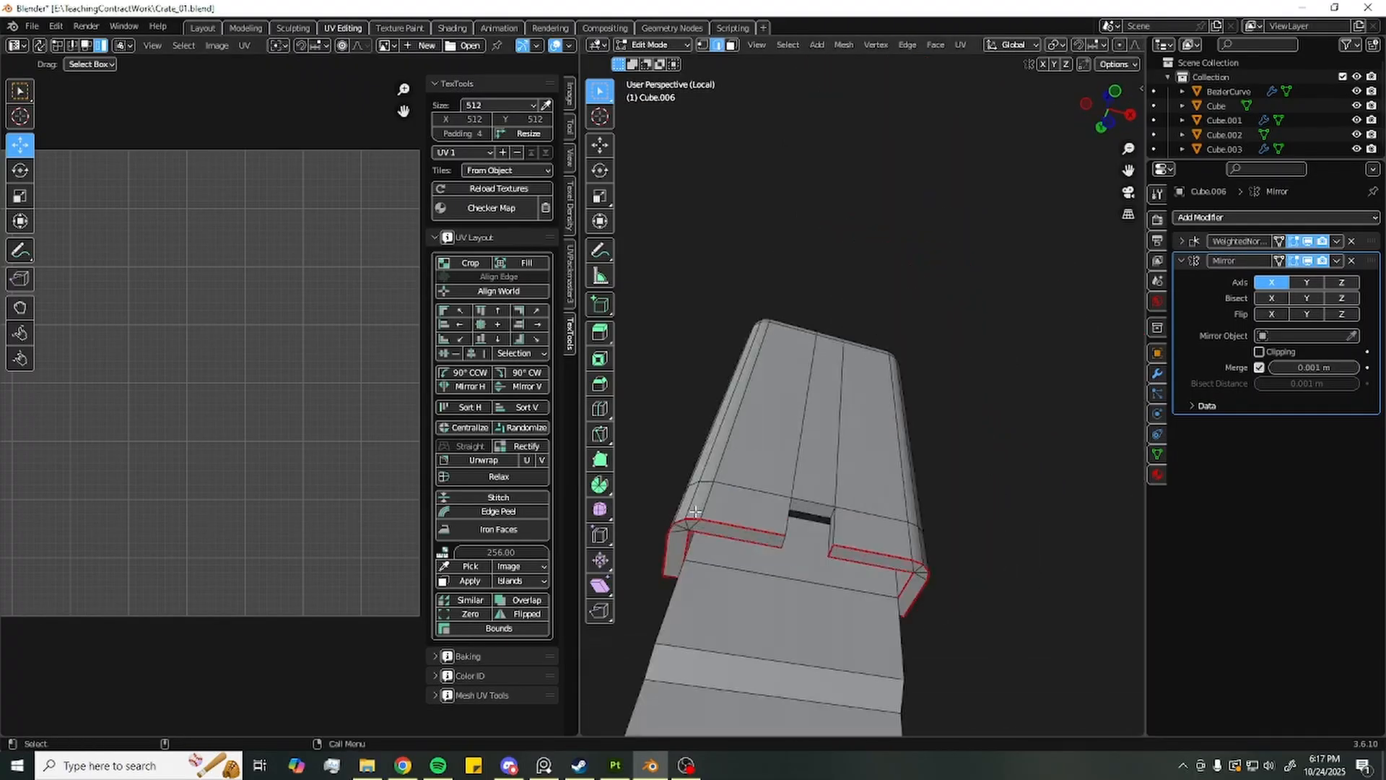
pyautogui.scroll(5, 837, 424)
pyautogui.keyDown('shift'); pyautogui.click(812, 325); pyautogui.keyUp('shift')
pyautogui.moveTo(812, 325); pyautogui.dragTo(963, 330, button='middle')
pyautogui.keyDown('shift'); pyautogui.click(800, 413); pyautogui.keyUp('shift')
pyautogui.keyDown('shift'); pyautogui.click(783, 444); pyautogui.keyUp('shift')
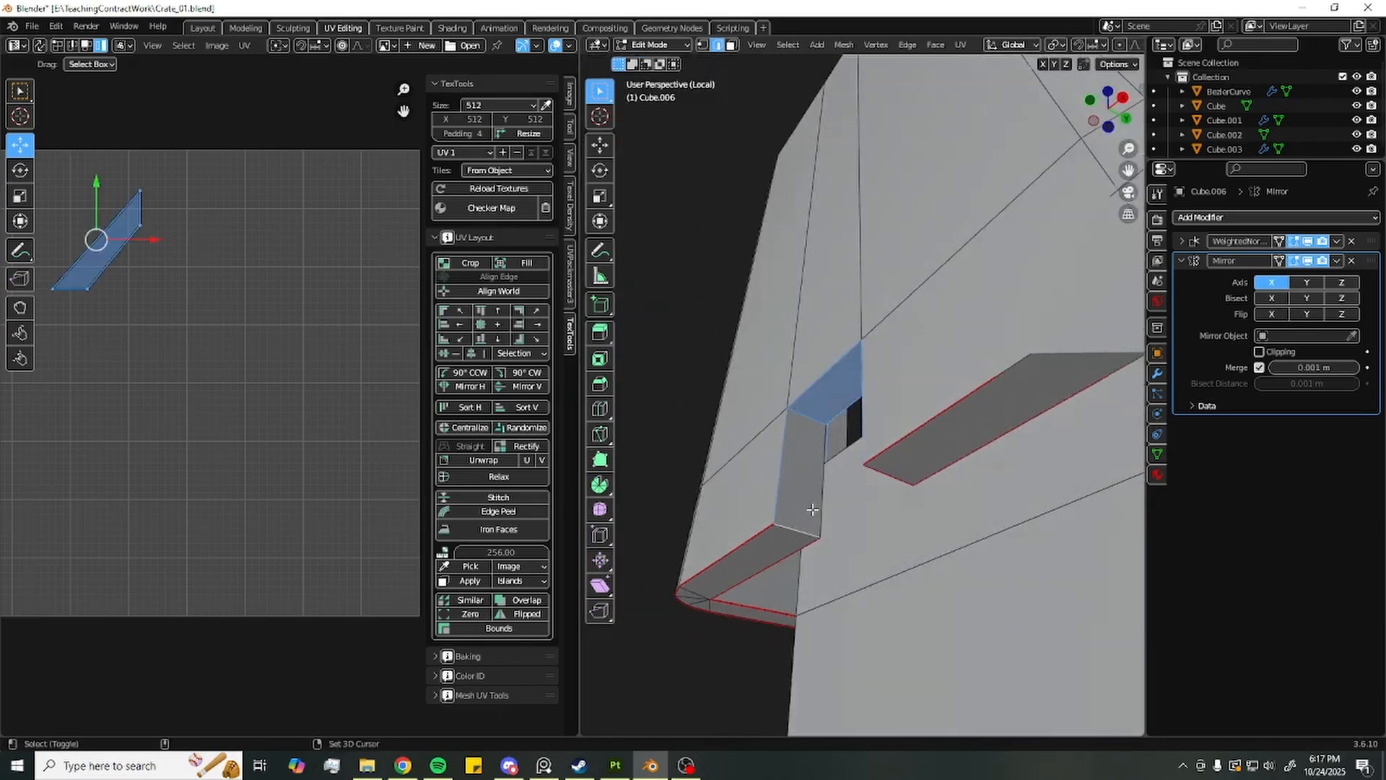
pyautogui.moveTo(812, 509); pyautogui.dragTo(830, 368, button='middle')
pyautogui.keyDown('shift'); pyautogui.click(830, 527); pyautogui.keyUp('shift')
pyautogui.rightClick(837, 530)
pyautogui.click(838, 518)
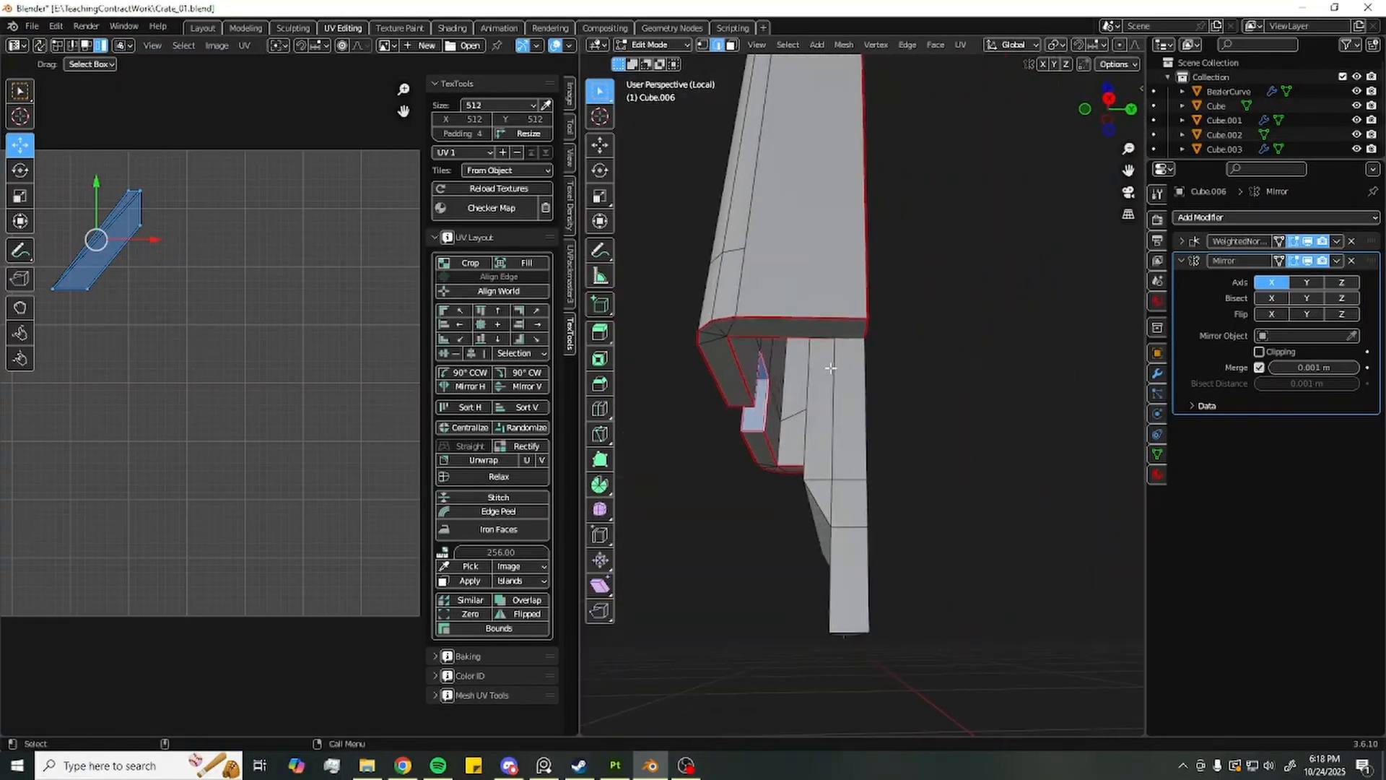
# Mark the inner edge of the cover's side rim, just above the tongue, as a seam
pyautogui.scroll(2, 830, 368)
pyautogui.click(835, 320)
pyautogui.moveTo(835, 320); pyautogui.dragTo(801, 334, button='middle')
pyautogui.rightClick(802, 335)
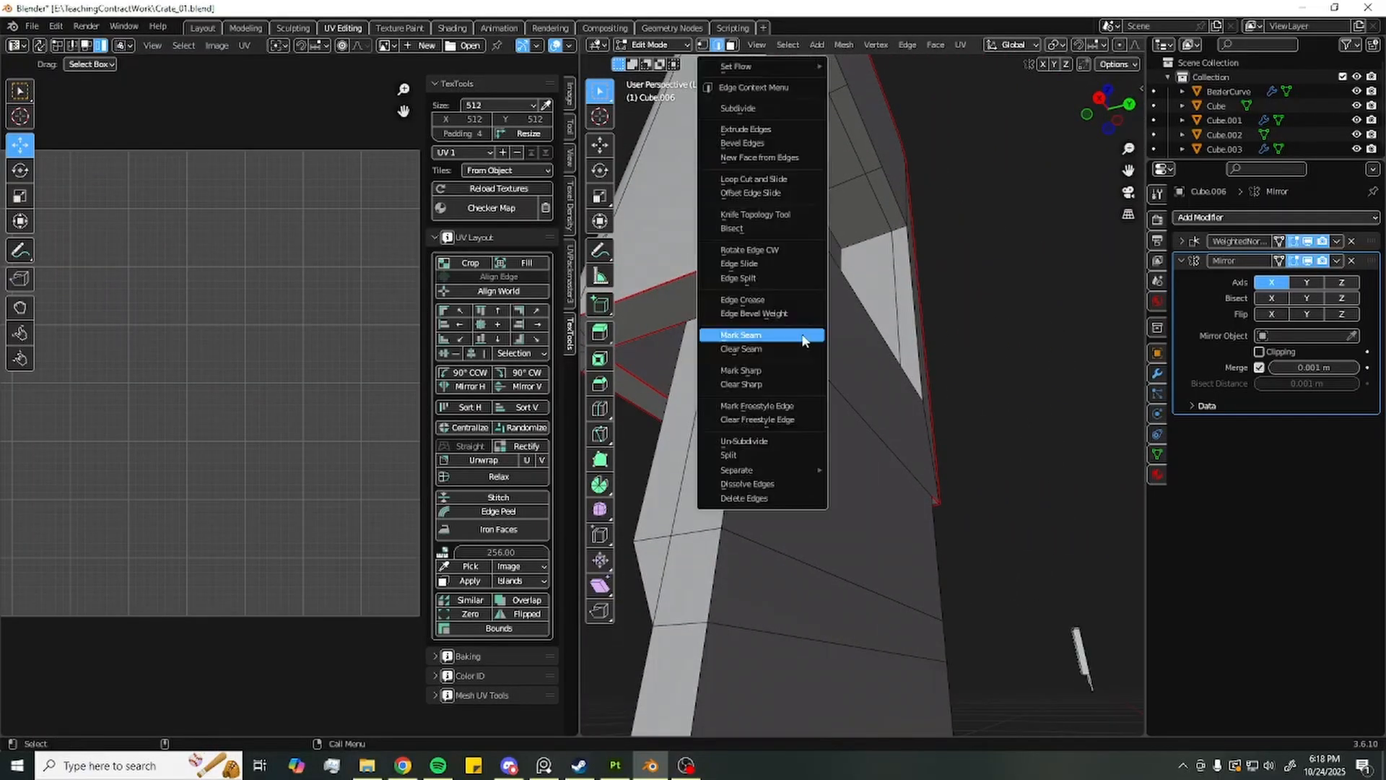
pyautogui.click(803, 340)
# Select the outline edges around the tongue's end and along its sides and mark them as seams
pyautogui.moveTo(752, 372); pyautogui.dragTo(787, 550, button='middle')
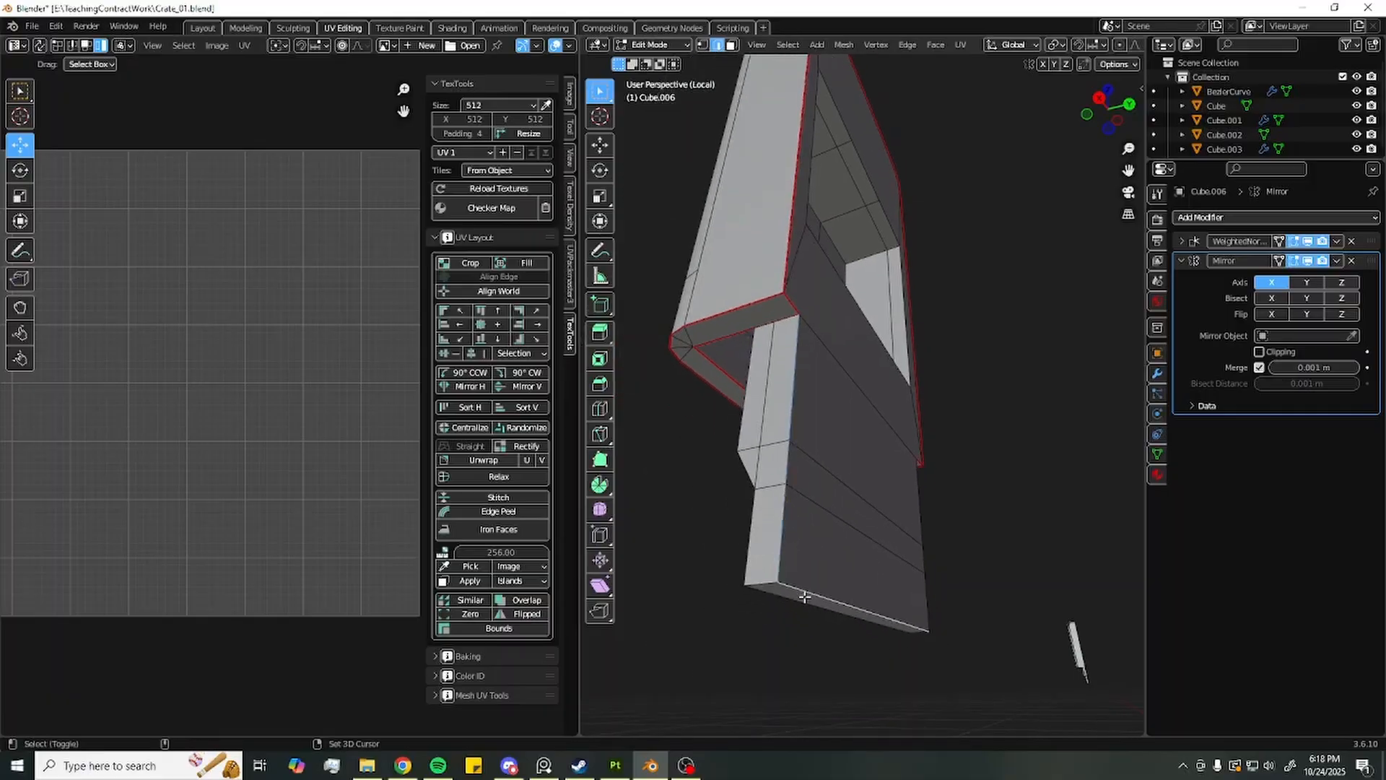
pyautogui.moveTo(804, 596); pyautogui.dragTo(950, 436, button='middle')
pyautogui.click(974, 413)
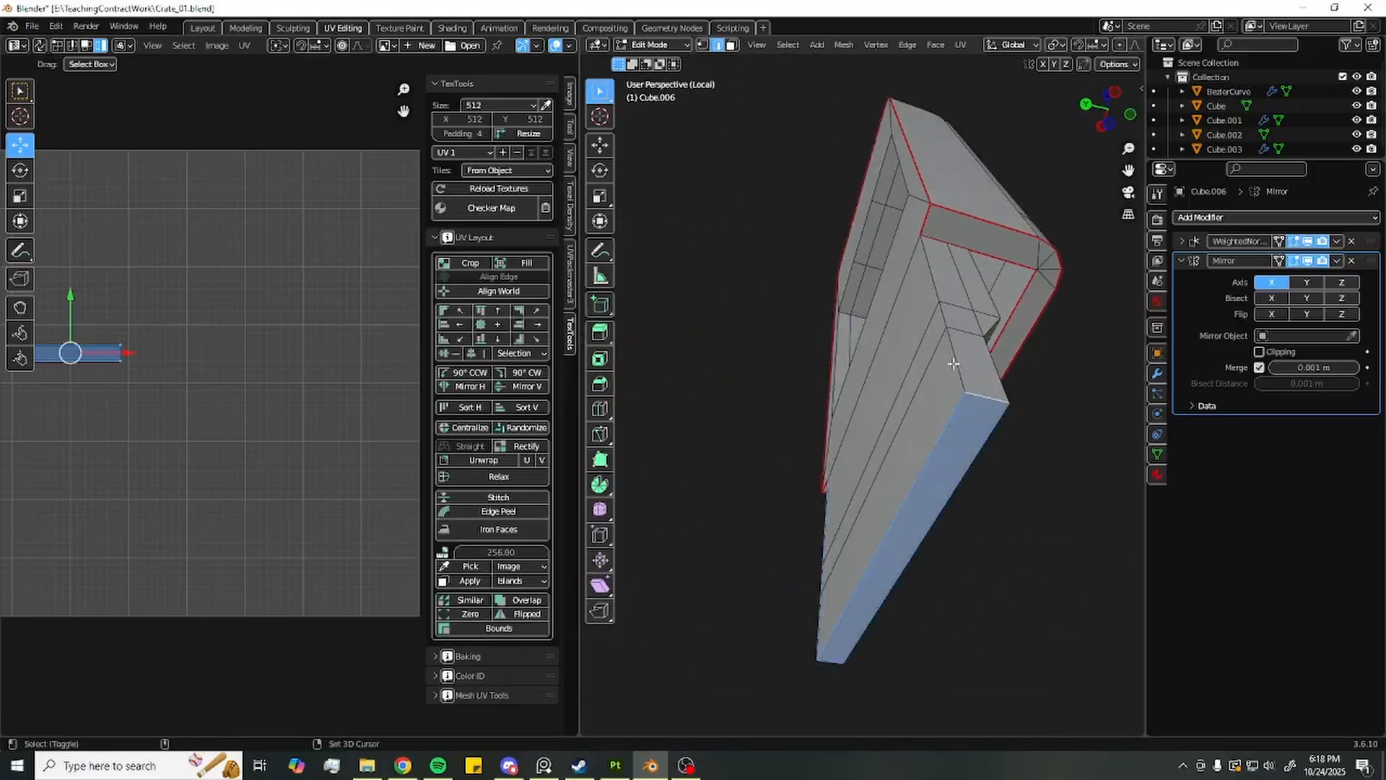
pyautogui.moveTo(953, 363); pyautogui.dragTo(971, 462, button='middle')
pyautogui.keyDown('shift'); pyautogui.click(974, 462); pyautogui.keyUp('shift')
pyautogui.keyDown('shift'); pyautogui.click(954, 435); pyautogui.keyUp('shift')
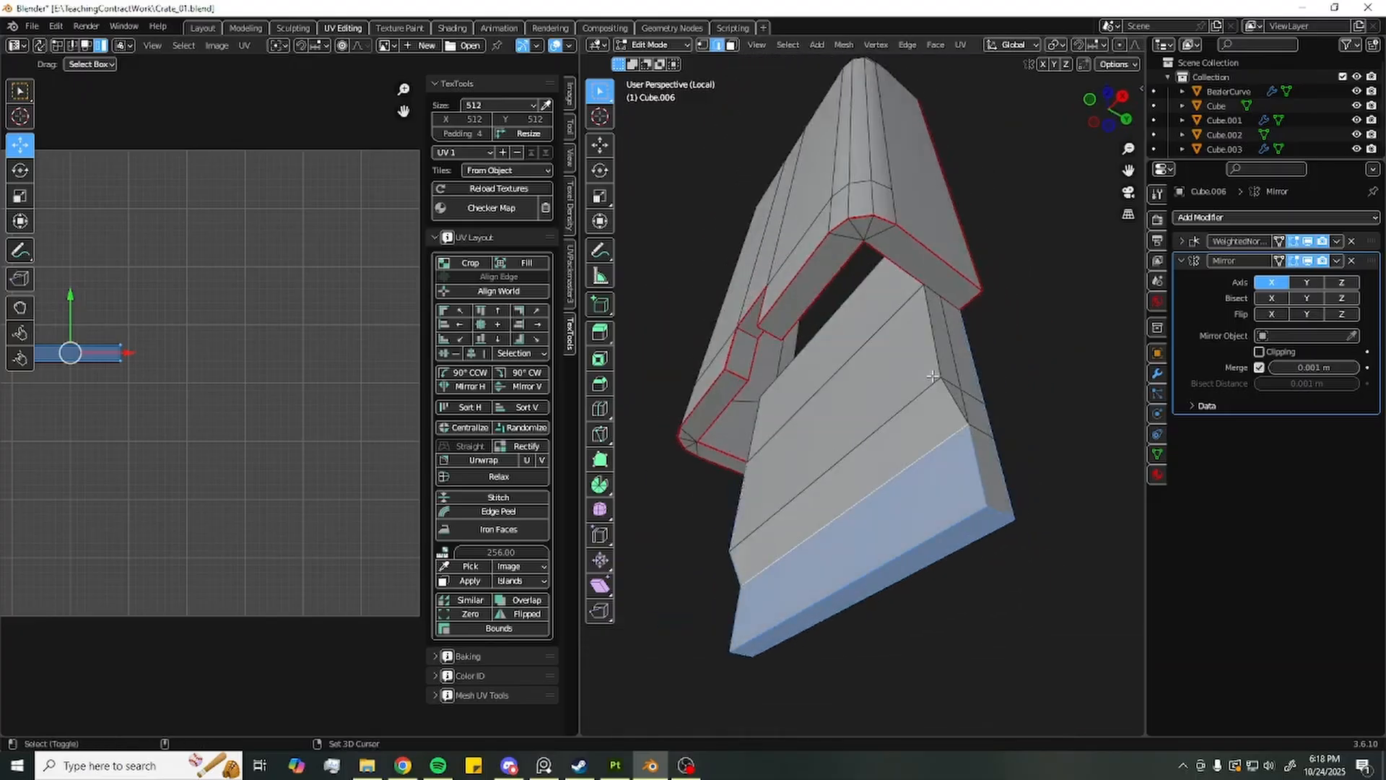
pyautogui.keyDown('shift'); pyautogui.click(933, 375); pyautogui.keyUp('shift')
pyautogui.keyDown('shift'); pyautogui.click(934, 373); pyautogui.keyUp('shift')
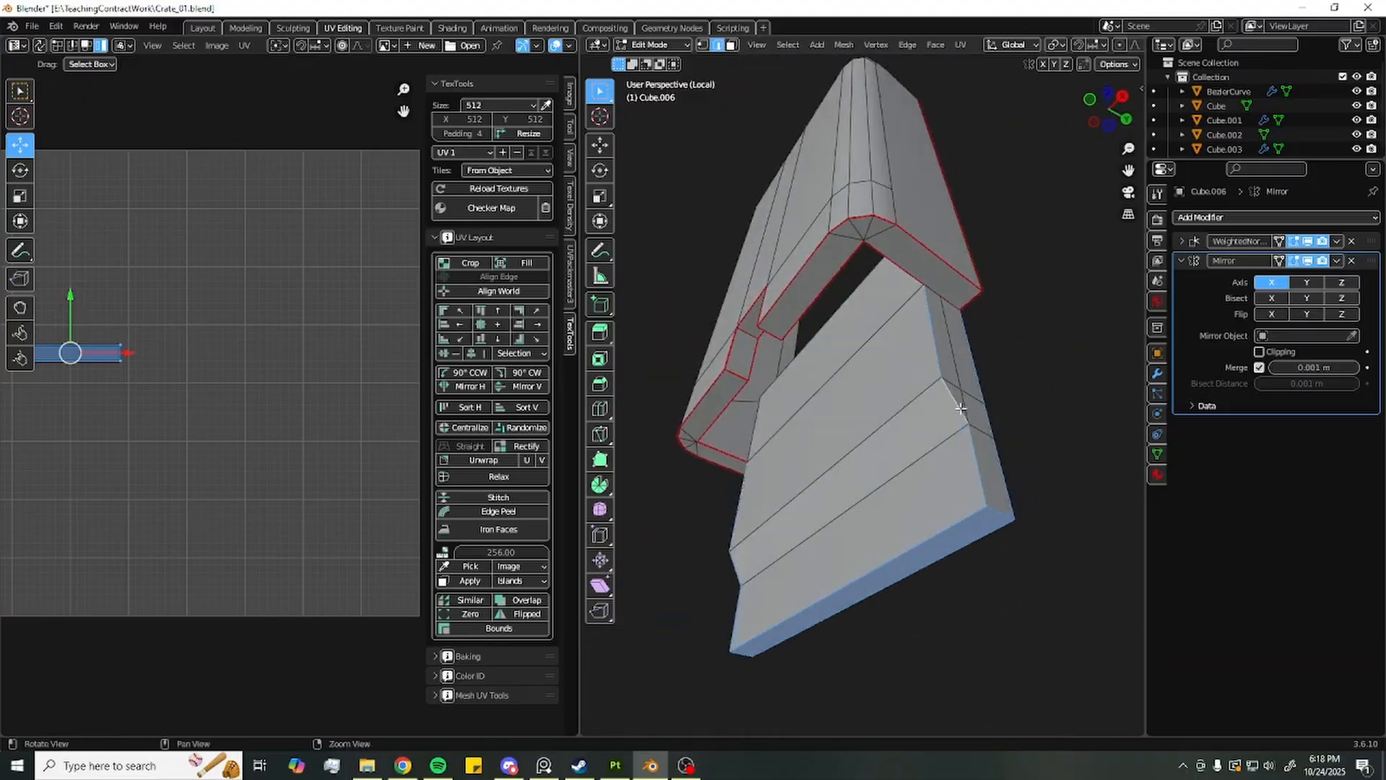
pyautogui.rightClick(954, 404)
pyautogui.click(960, 413)
# Mark the long inner edge of the ledge at the bottom of the cover's back recess as a seam
pyautogui.moveTo(960, 413)
pyautogui.mouseDown(button='middle')
pyautogui.moveTo(946, 421)
pyautogui.moveTo(1030, 457)
pyautogui.moveTo(915, 391)
pyautogui.moveTo(951, 391)
pyautogui.mouseUp(button='middle')
pyautogui.click(786, 337)
pyautogui.press('f')
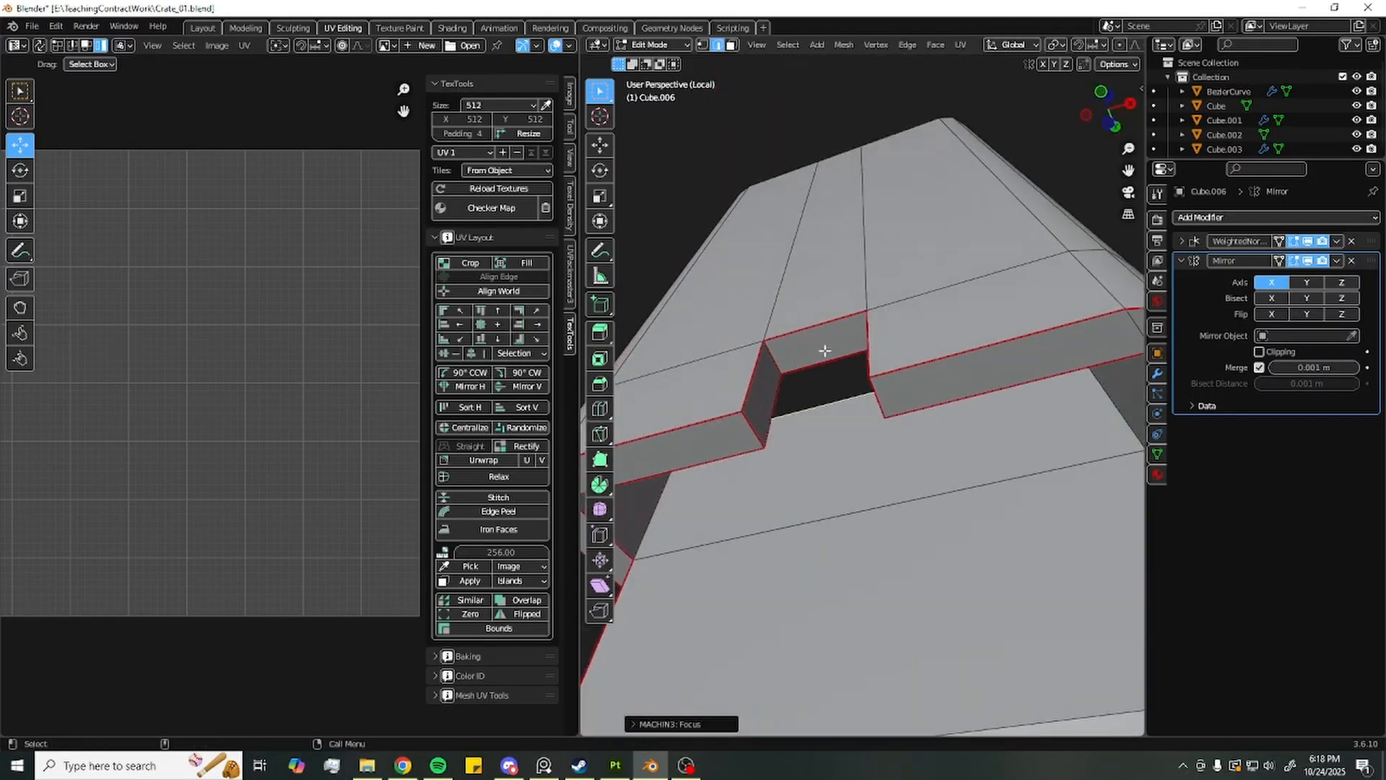
pyautogui.moveTo(822, 349); pyautogui.dragTo(643, 562, button='middle')
pyautogui.keyDown('alt'); pyautogui.moveTo(643, 563); pyautogui.dragTo(627, 584); pyautogui.keyUp('alt')
pyautogui.click(657, 408)
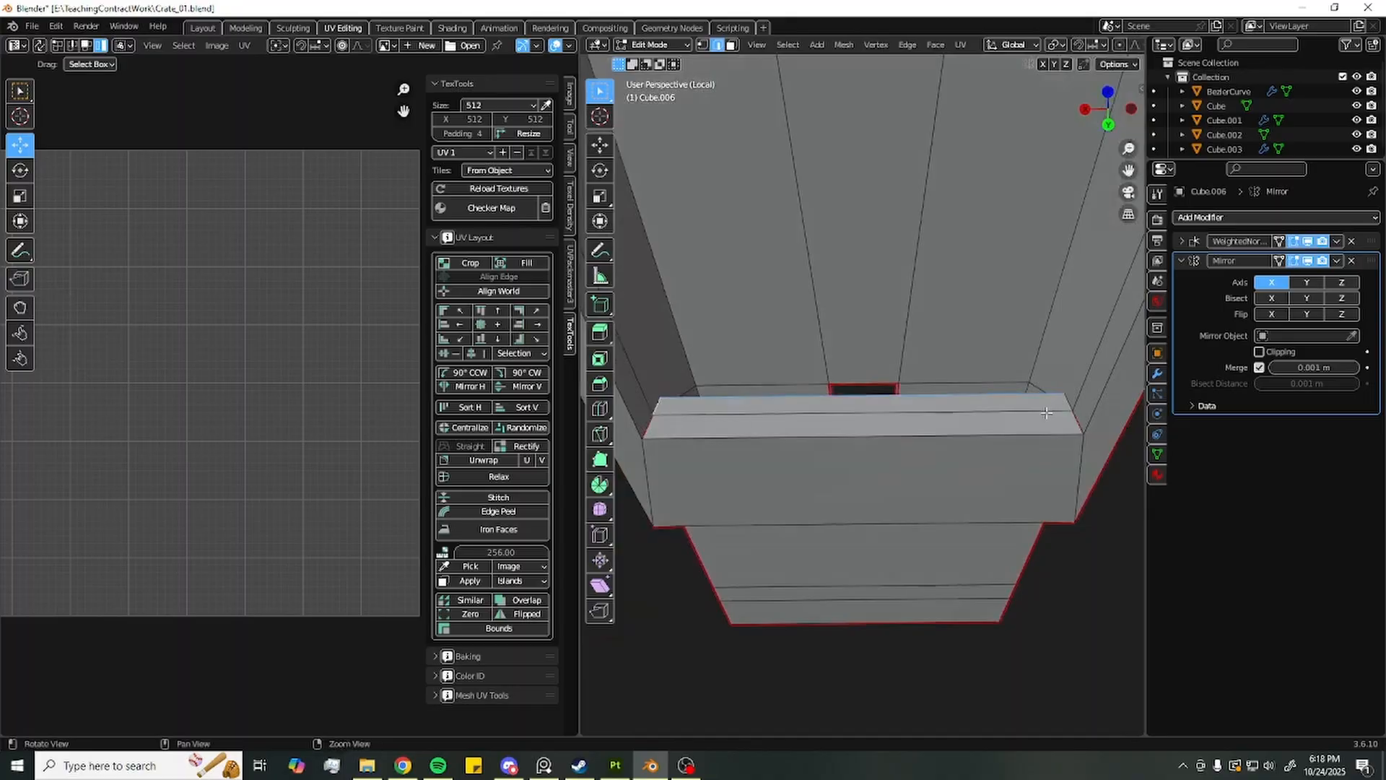
pyautogui.rightClick(1069, 402)
pyautogui.click(1052, 443)
# Select all faces of the latch cover and unwrap them along the marked seams
pyautogui.moveTo(1052, 442); pyautogui.dragTo(758, 479, button='middle')
pyautogui.press('3')
pyautogui.press('a')
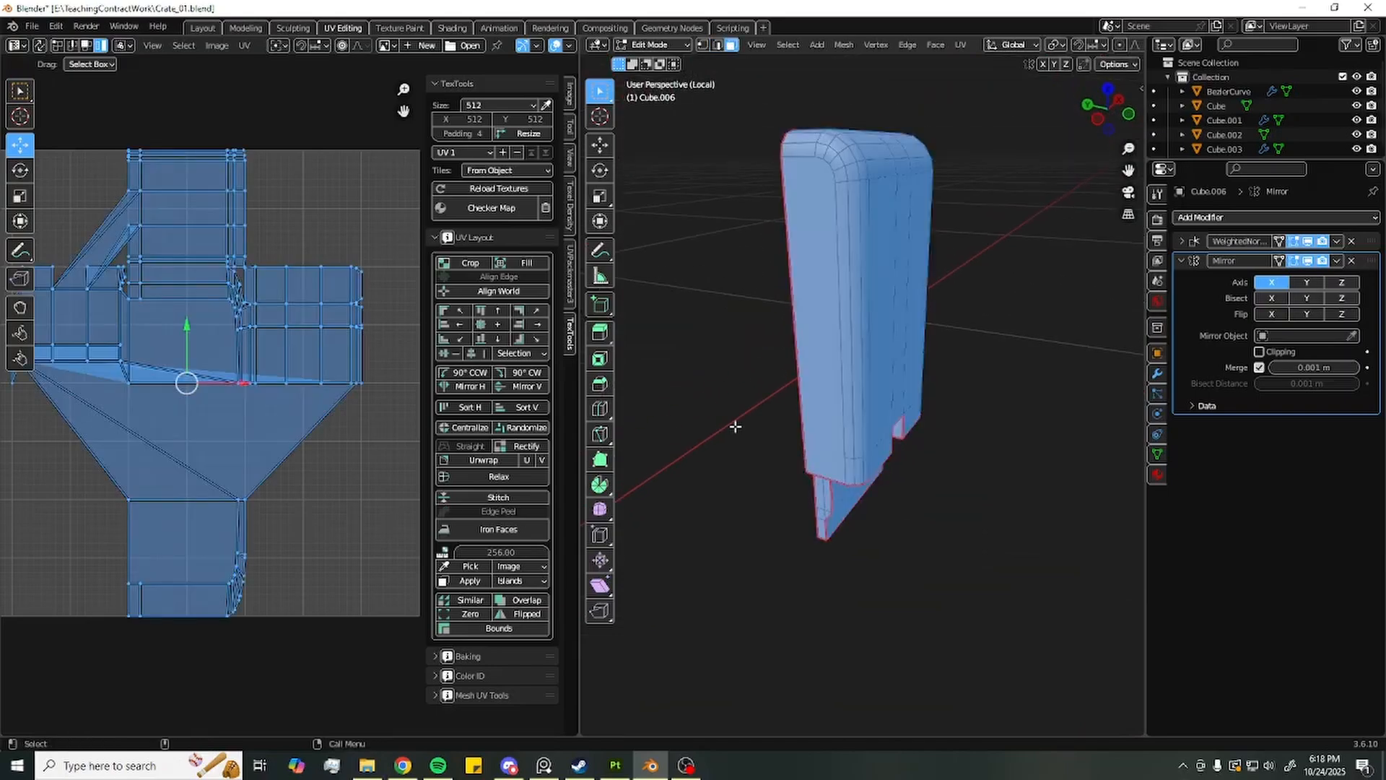
pyautogui.click(245, 45)
pyautogui.moveTo(287, 191)
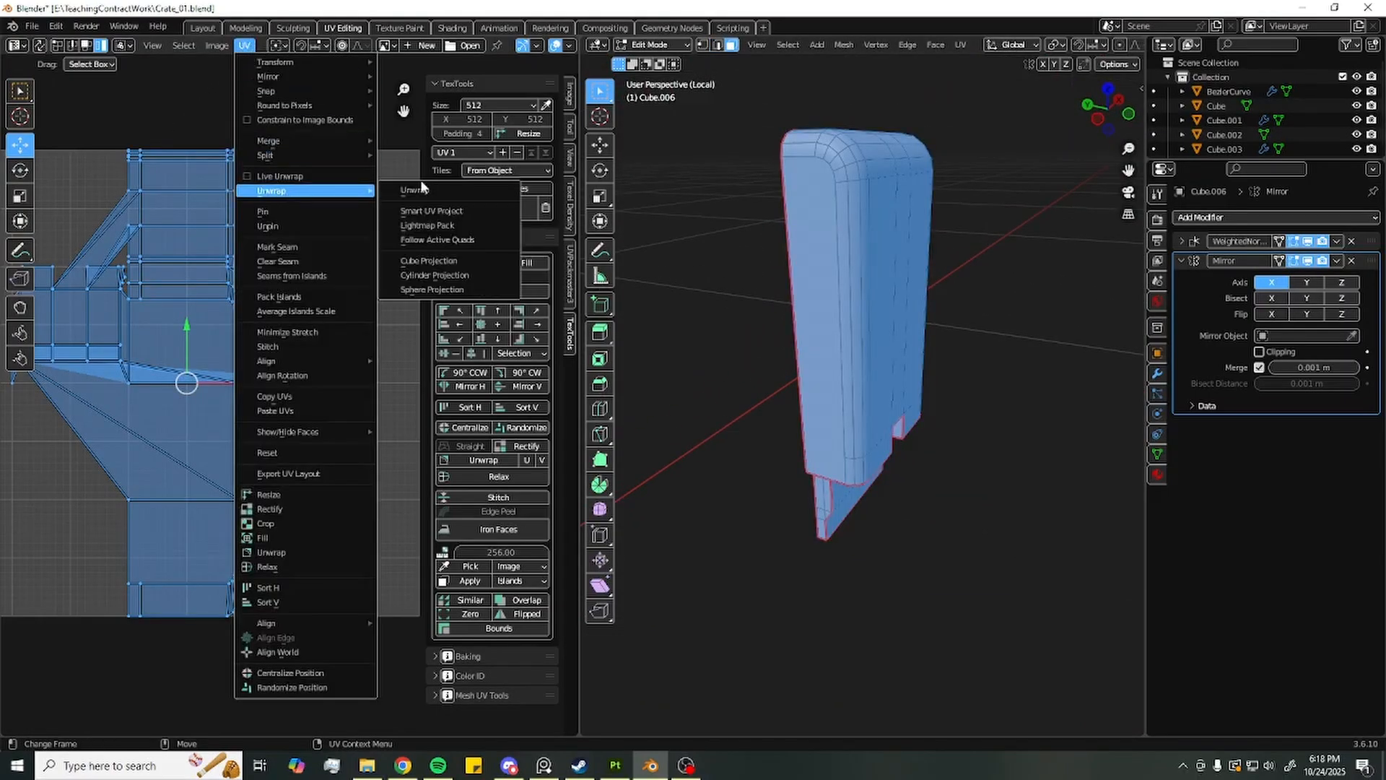
pyautogui.click(434, 204)
pyautogui.moveTo(351, 232); pyautogui.dragTo(357, 208, button='middle')
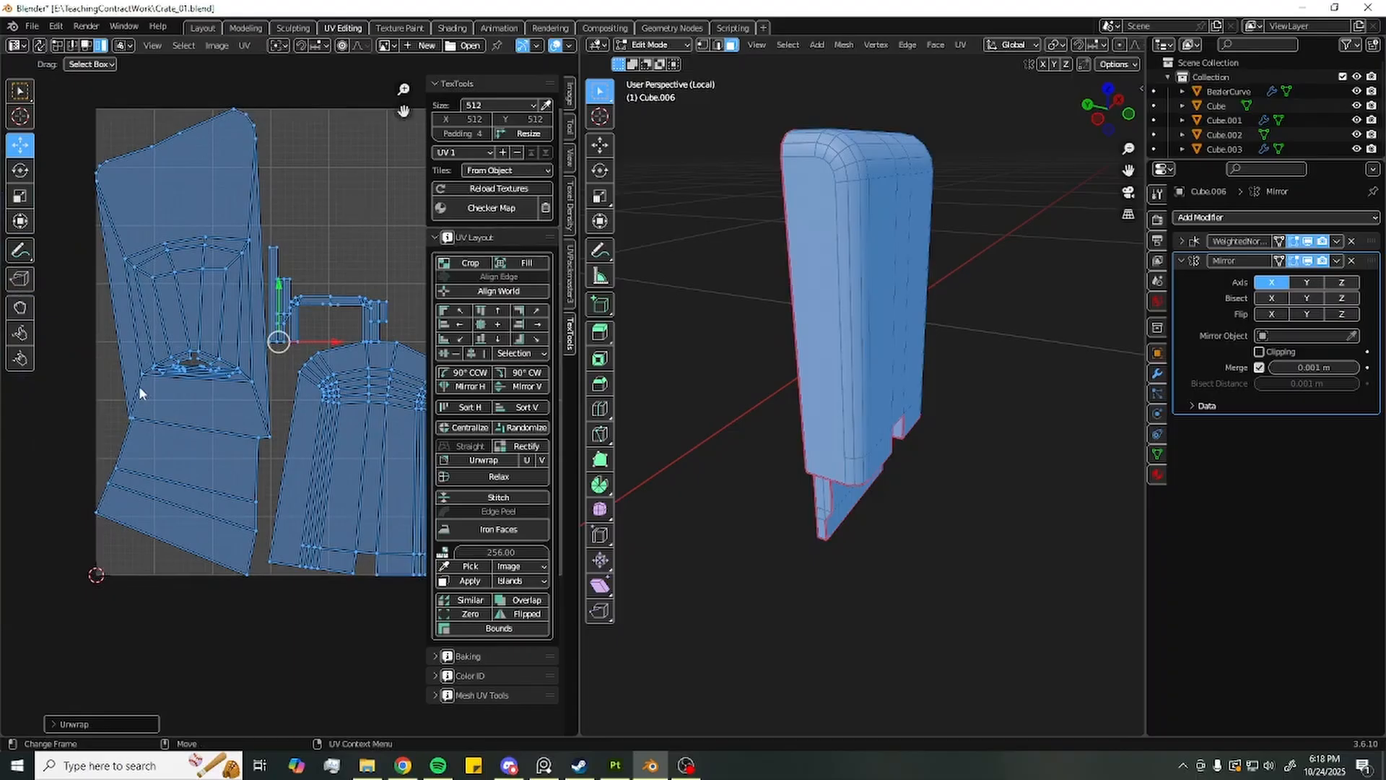
# Examine the tangled part of the large UV island and compare it with the cover's front, back and recess faces
pyautogui.scroll(7, 138, 385)
pyautogui.press('b')
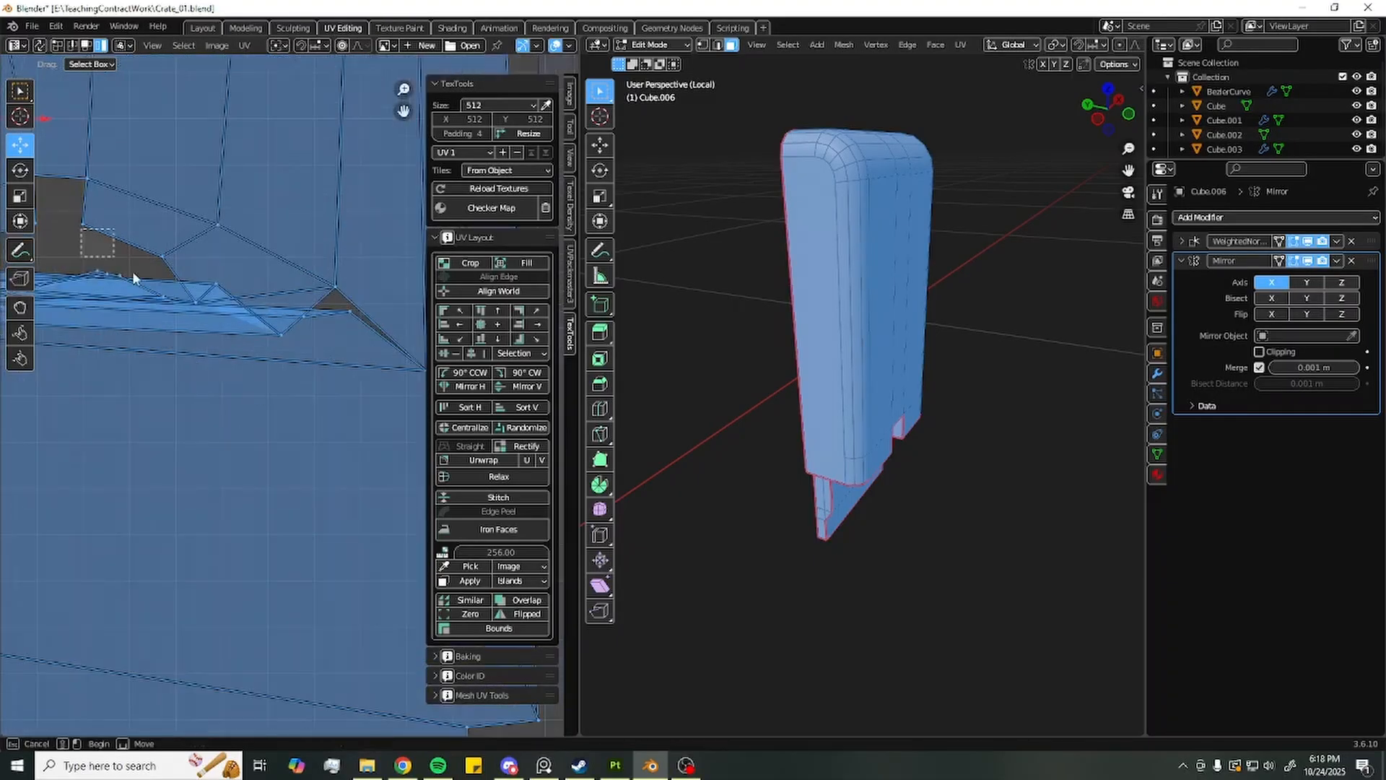
pyautogui.press('Escape')
pyautogui.scroll(-7, 375, 318)
pyautogui.keyDown('alt'); pyautogui.click(856, 145); pyautogui.keyUp('alt')
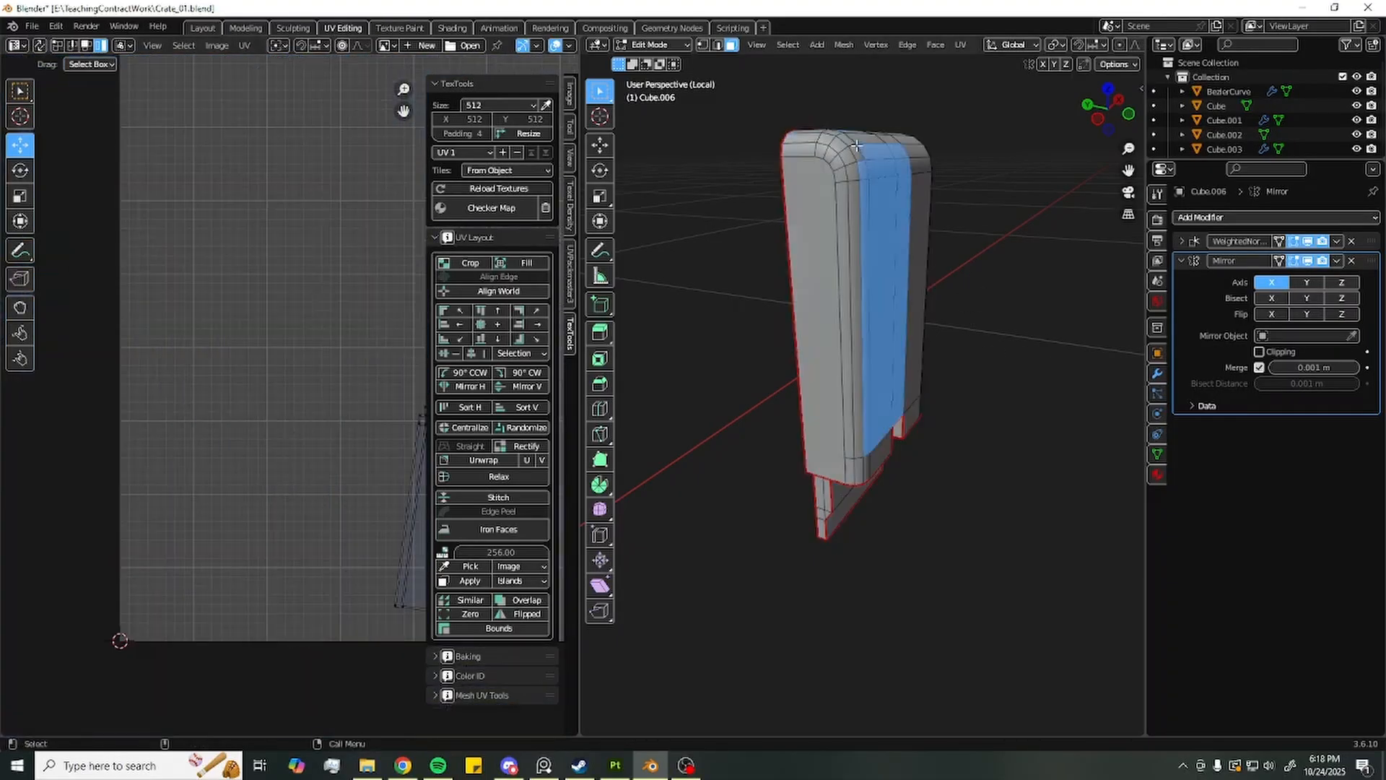
pyautogui.keyDown('alt'); pyautogui.moveTo(1016, 252); pyautogui.dragTo(837, 251); pyautogui.keyUp('alt')
pyautogui.click(836, 251)
pyautogui.scroll(-4, 289, 403)
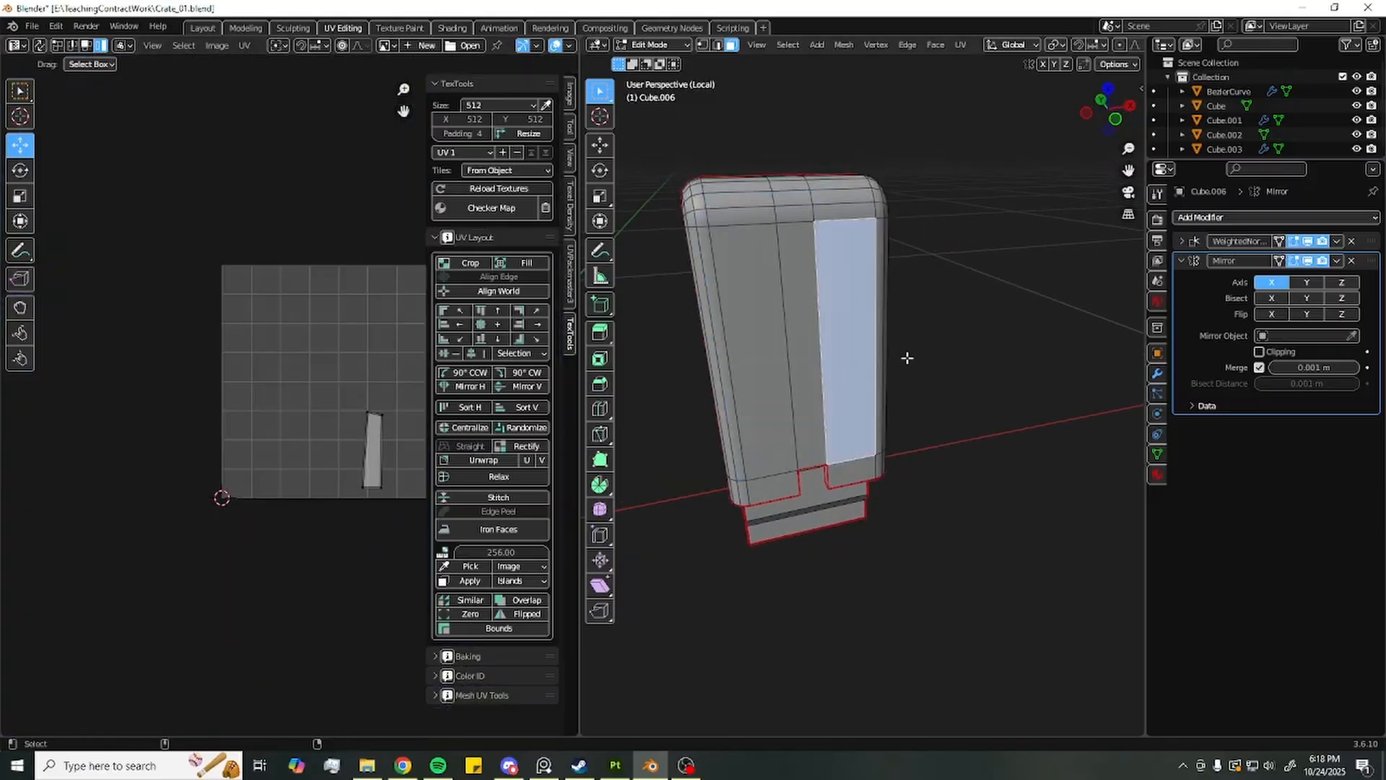
pyautogui.hotkey('ctrl', 'a')
pyautogui.scroll(3, 353, 414)
pyautogui.moveTo(711, 405); pyautogui.dragTo(1025, 399, button='middle')
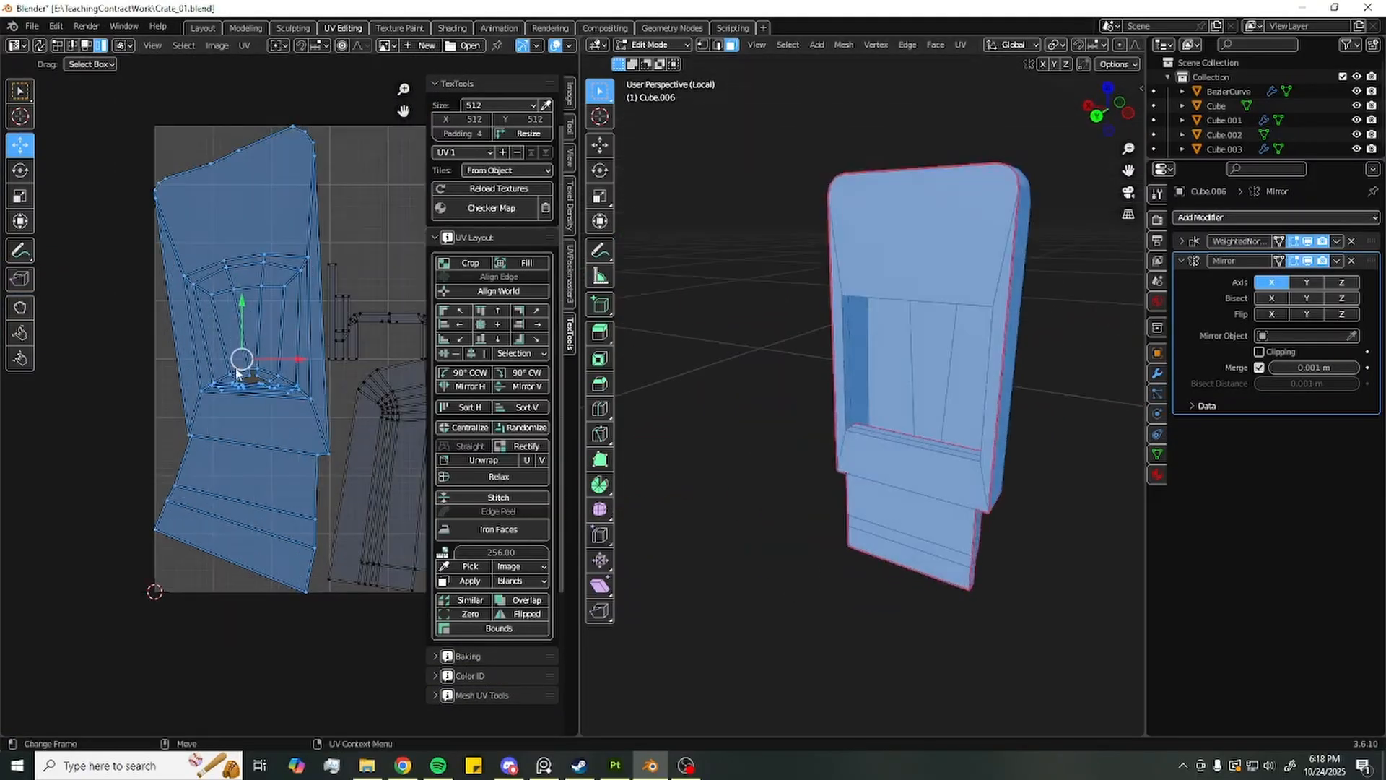
pyautogui.hotkey('alt', 'a')
pyautogui.click(895, 516)
pyautogui.click(895, 256)
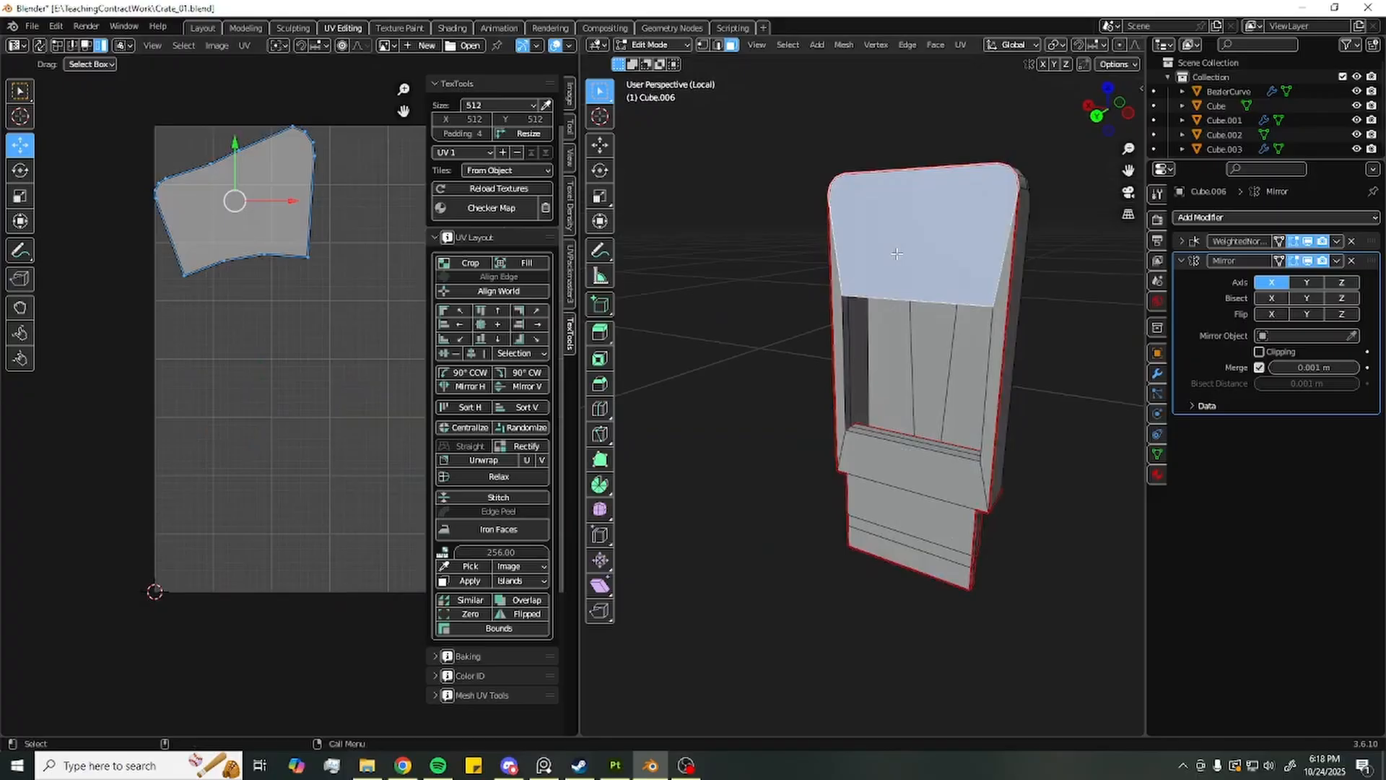
pyautogui.scroll(4, 917, 329)
pyautogui.keyDown('alt'); pyautogui.moveTo(917, 329); pyautogui.dragTo(838, 316); pyautogui.keyUp('alt')
# Select the edges around the recess opening on the cover's back, including its lower edge, and mark them as seams
pyautogui.hotkey('ctrl', 'a')
pyautogui.press('2')
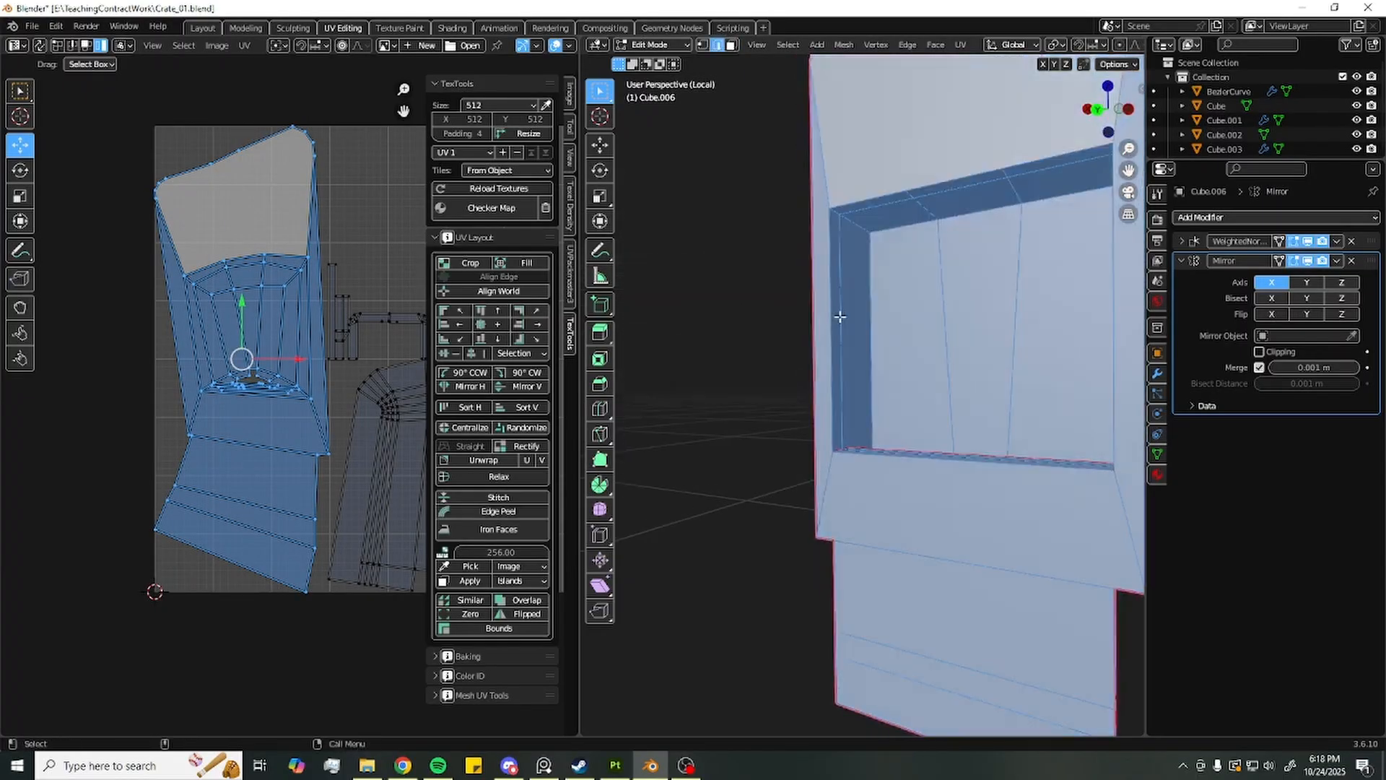
pyautogui.hotkey('ctrl', 'shift', 'a')
pyautogui.keyDown('shift'); pyautogui.doubleClick(869, 204); pyautogui.keyUp('shift')
pyautogui.keyDown('alt'); pyautogui.moveTo(895, 206); pyautogui.dragTo(942, 204); pyautogui.keyUp('alt')
pyautogui.keyDown('shift'); pyautogui.doubleClick(977, 190); pyautogui.keyUp('shift')
pyautogui.keyDown('alt'); pyautogui.moveTo(1043, 226); pyautogui.dragTo(1077, 245); pyautogui.keyUp('alt')
pyautogui.keyDown('shift'); pyautogui.click(1099, 297); pyautogui.keyUp('shift')
pyautogui.keyDown('alt'); pyautogui.moveTo(1098, 368); pyautogui.dragTo(1088, 402); pyautogui.keyUp('alt')
pyautogui.rightClick(1088, 404)
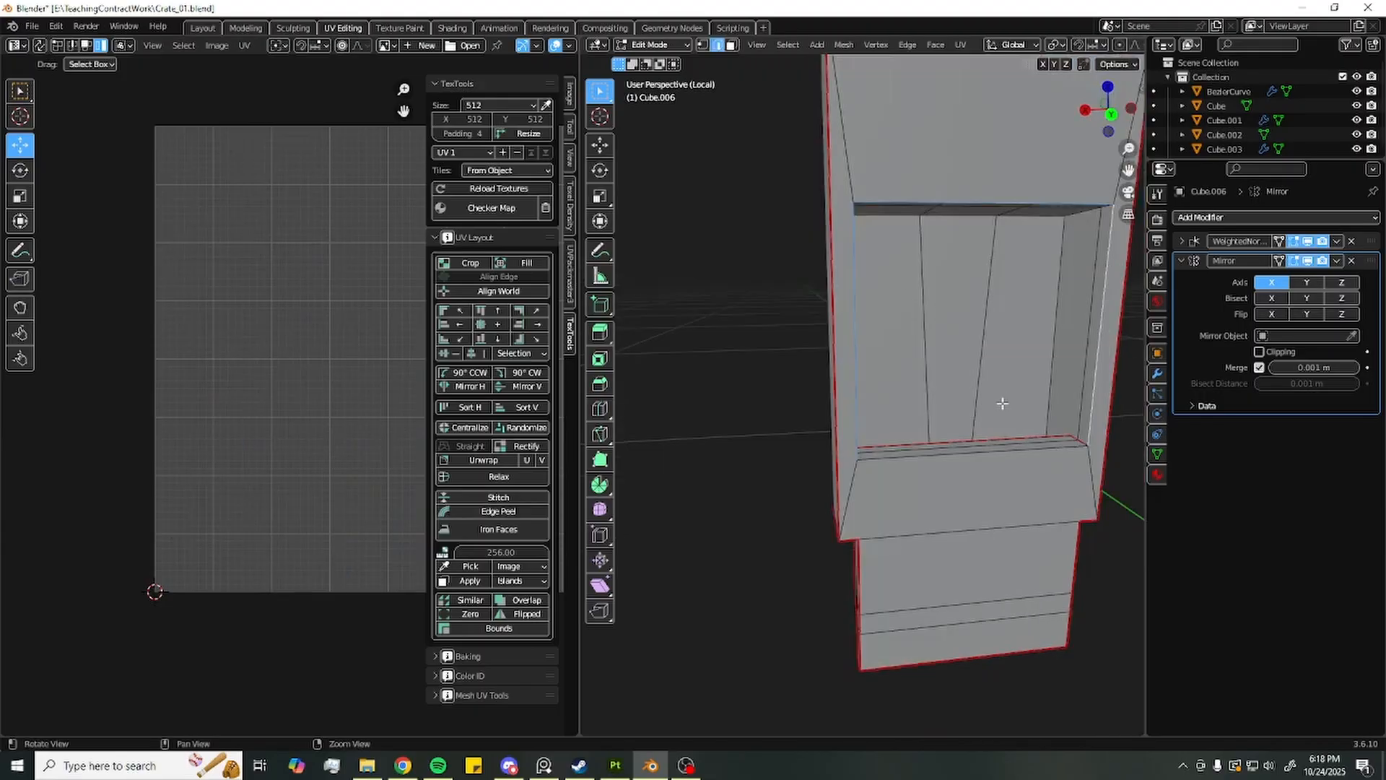
pyautogui.keyDown('alt'); pyautogui.moveTo(1002, 405); pyautogui.dragTo(1083, 447); pyautogui.keyUp('alt')
pyautogui.keyDown('shift'); pyautogui.click(855, 488); pyautogui.keyUp('shift')
pyautogui.scroll(3, 1025, 433)
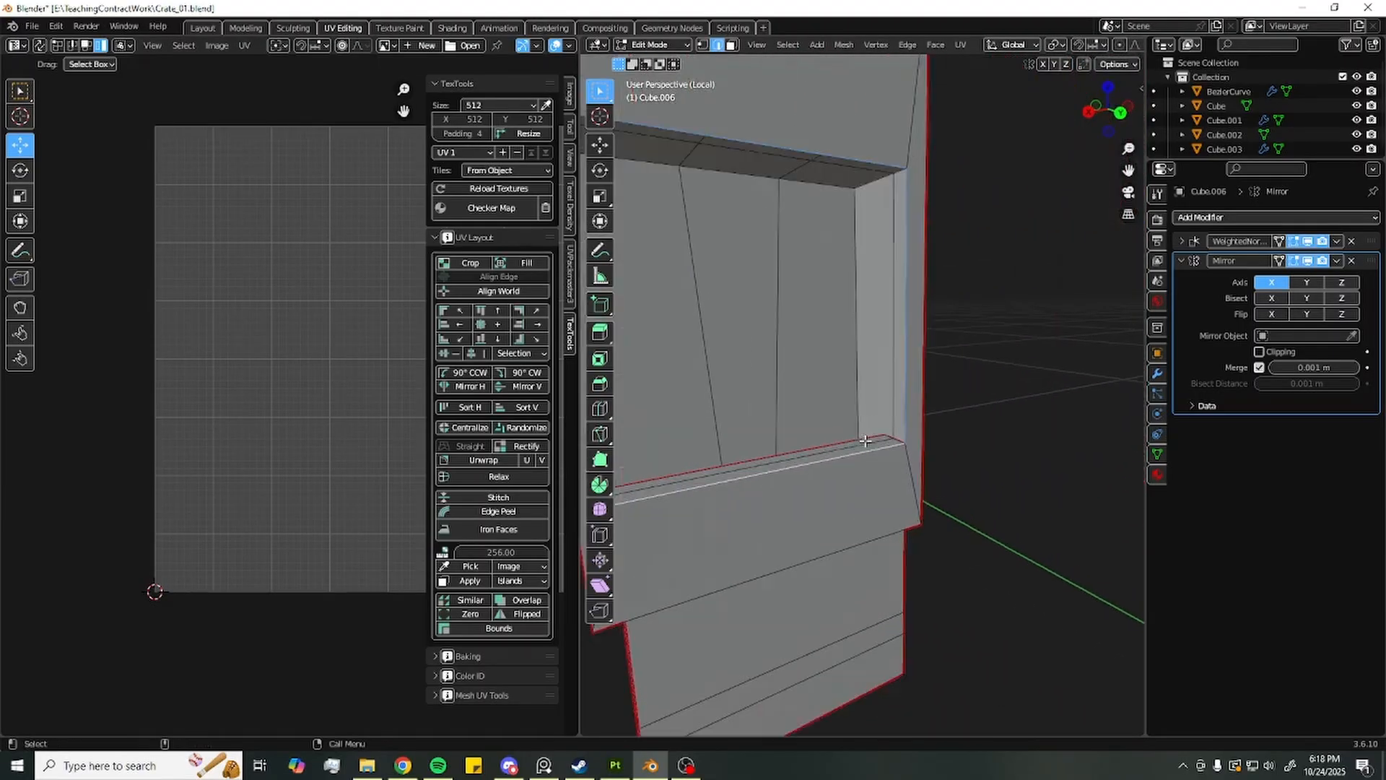
pyautogui.rightClick(871, 436)
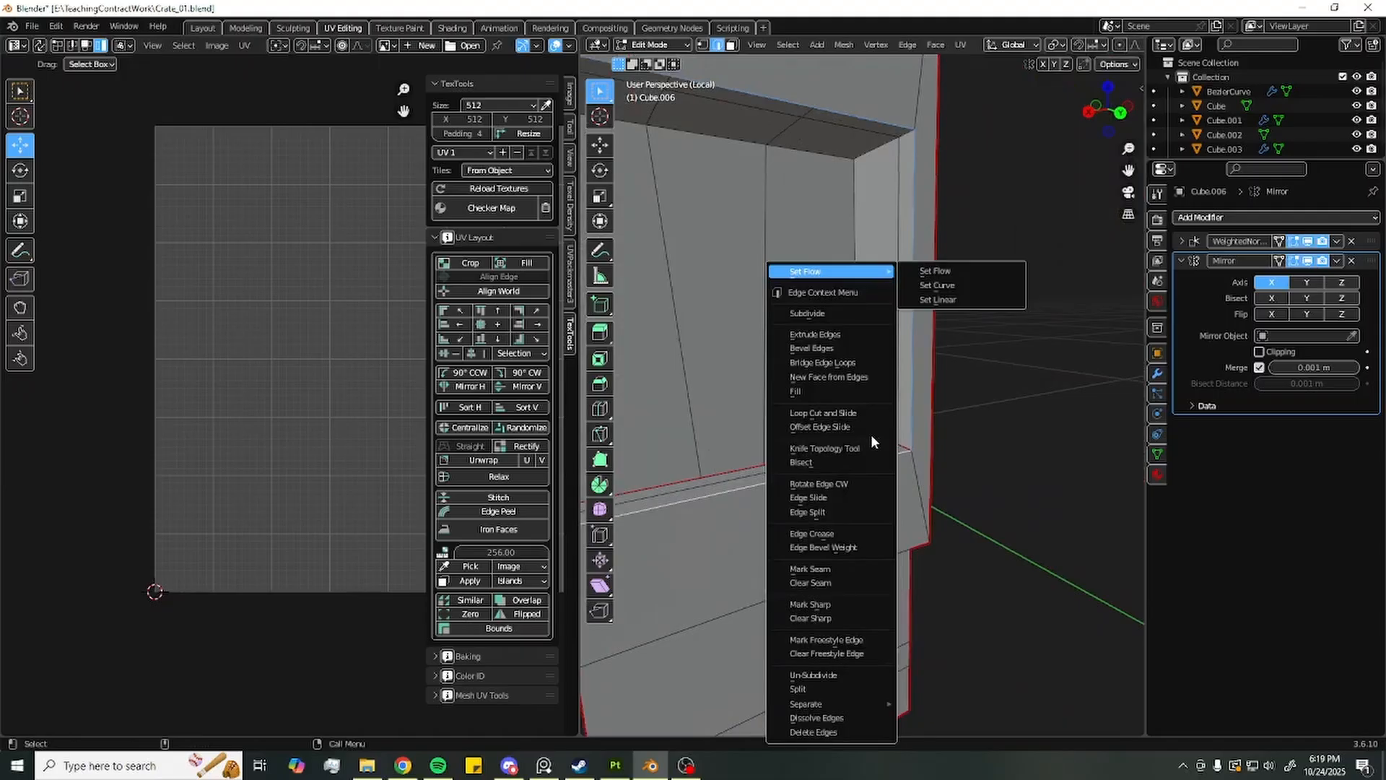
pyautogui.click(851, 569)
# Select the whole latch cover and unwrap it again with the recess opening split off
pyautogui.press('a')
pyautogui.keyDown('alt'); pyautogui.moveTo(280, 280); pyautogui.dragTo(237, 277); pyautogui.keyUp('alt')
pyautogui.scroll(-3, 43, 330)
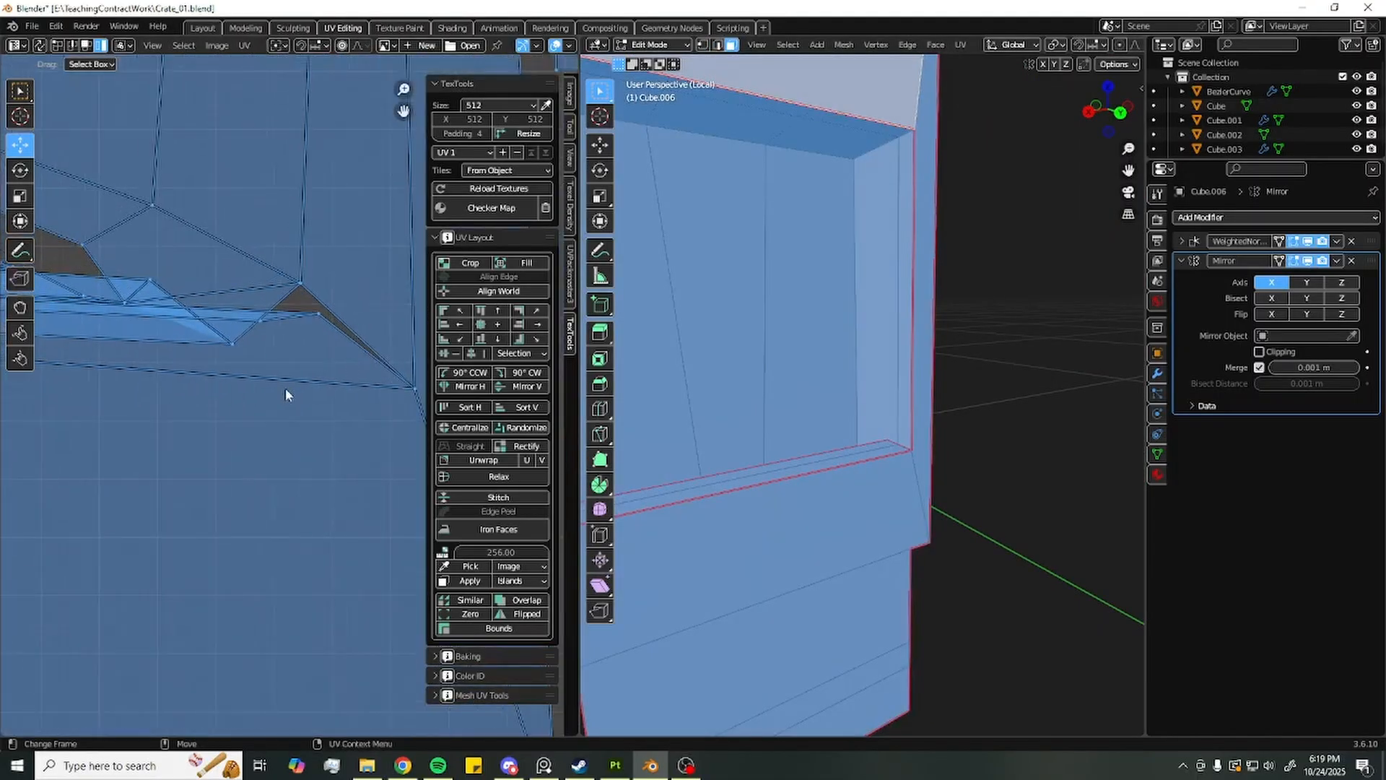
pyautogui.scroll(-5, 187, 260)
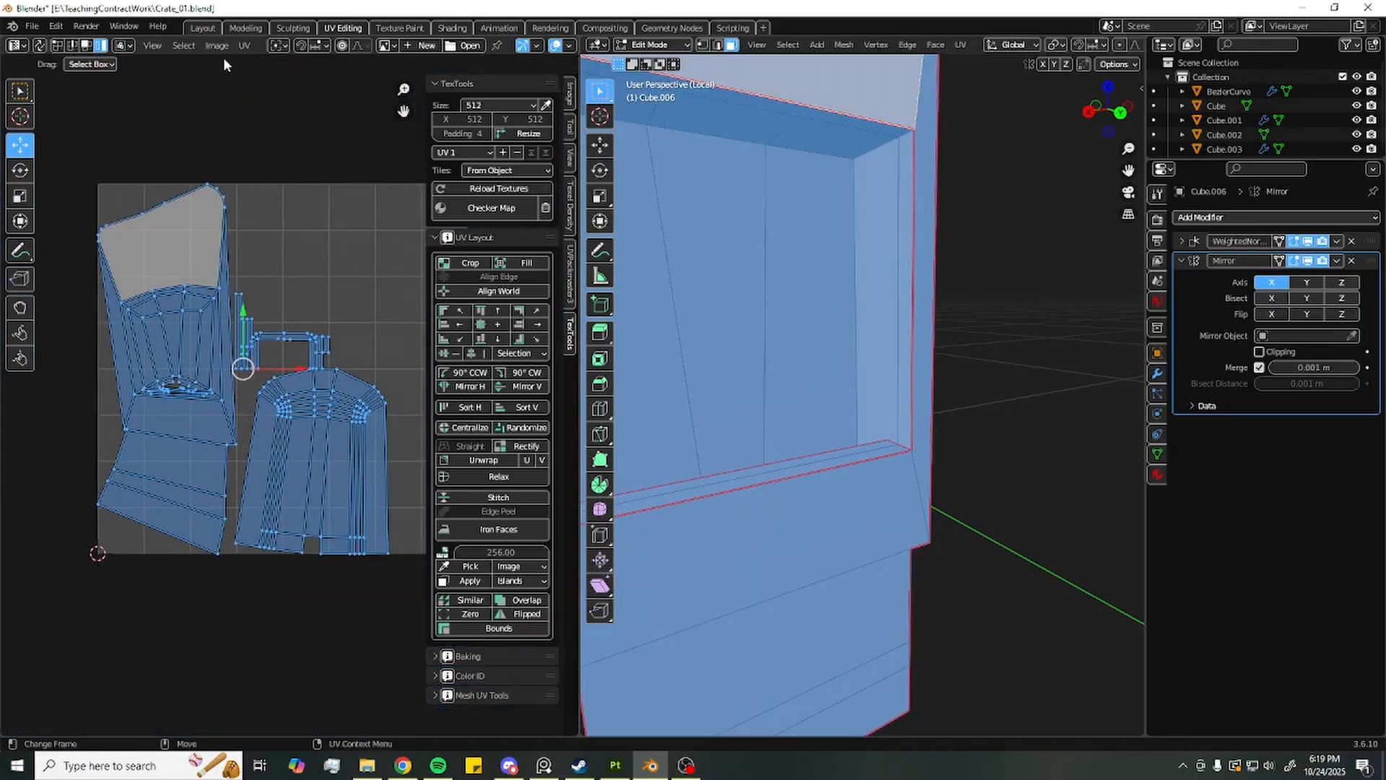
pyautogui.click(245, 45)
pyautogui.moveTo(296, 191)
pyautogui.click(427, 193)
pyautogui.scroll(3, 310, 304)
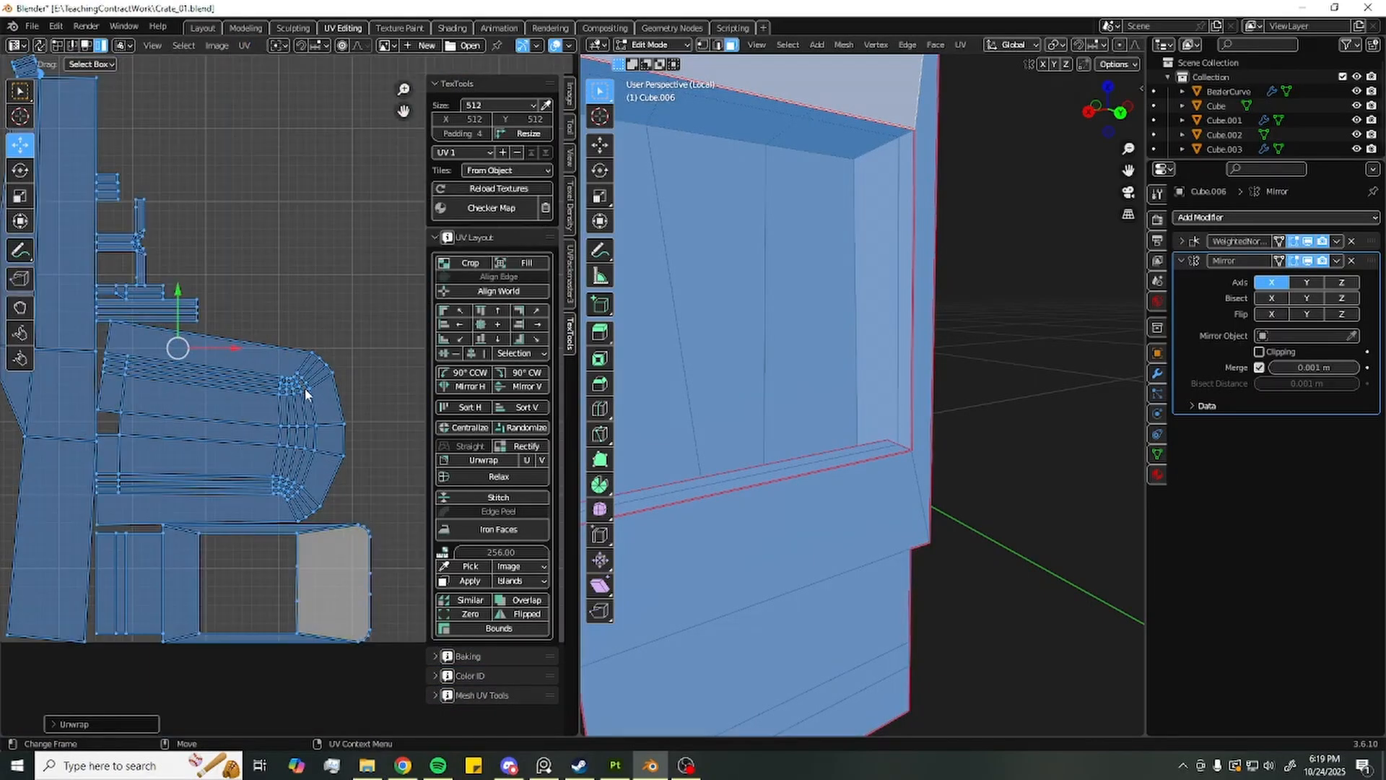
pyautogui.moveTo(200, 280); pyautogui.dragTo(232, 344, button='middle')
pyautogui.scroll(-1, 307, 329)
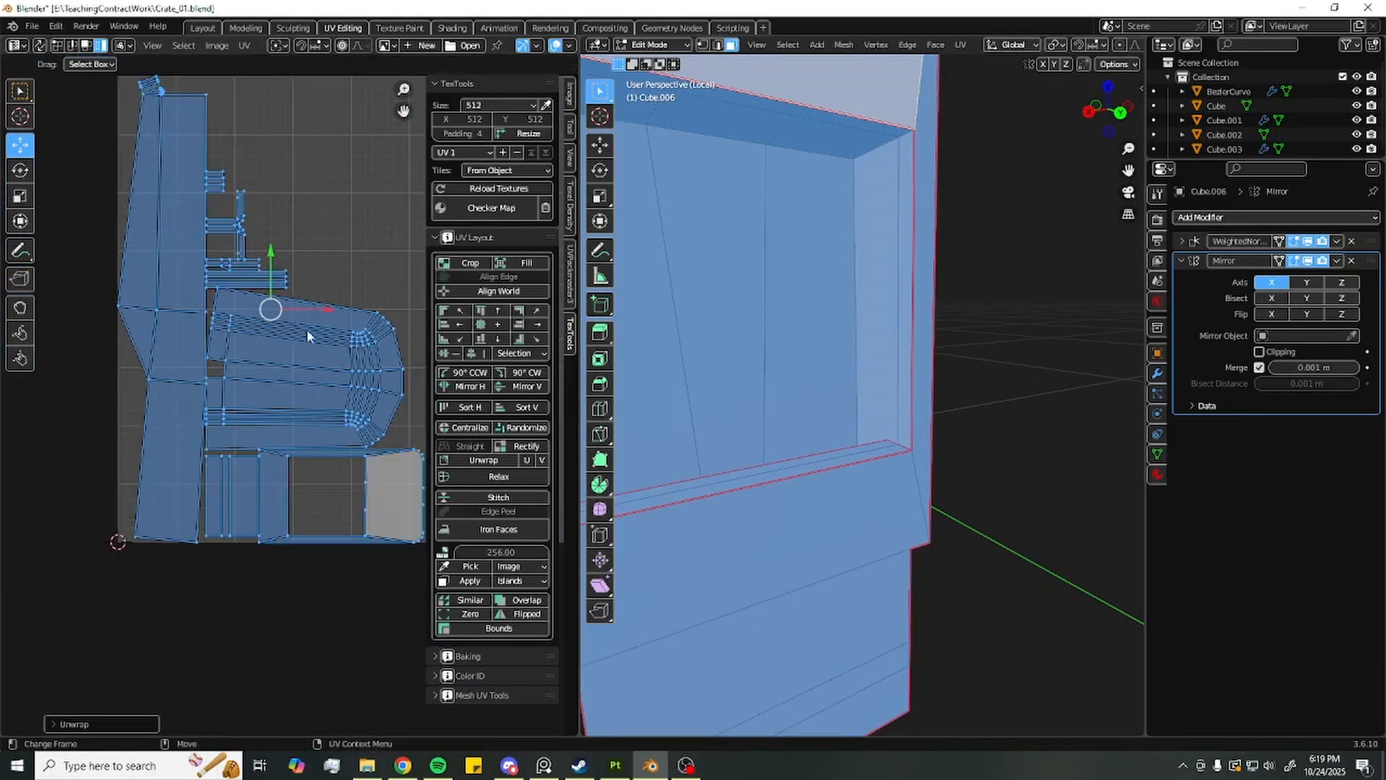
pyautogui.moveTo(326, 334); pyautogui.dragTo(291, 333, button='middle')
# Move the cover's rounded outer shell island into free UV space and rotate it upright
pyautogui.click(293, 338)
pyautogui.moveTo(271, 367); pyautogui.dragTo(354, 292)
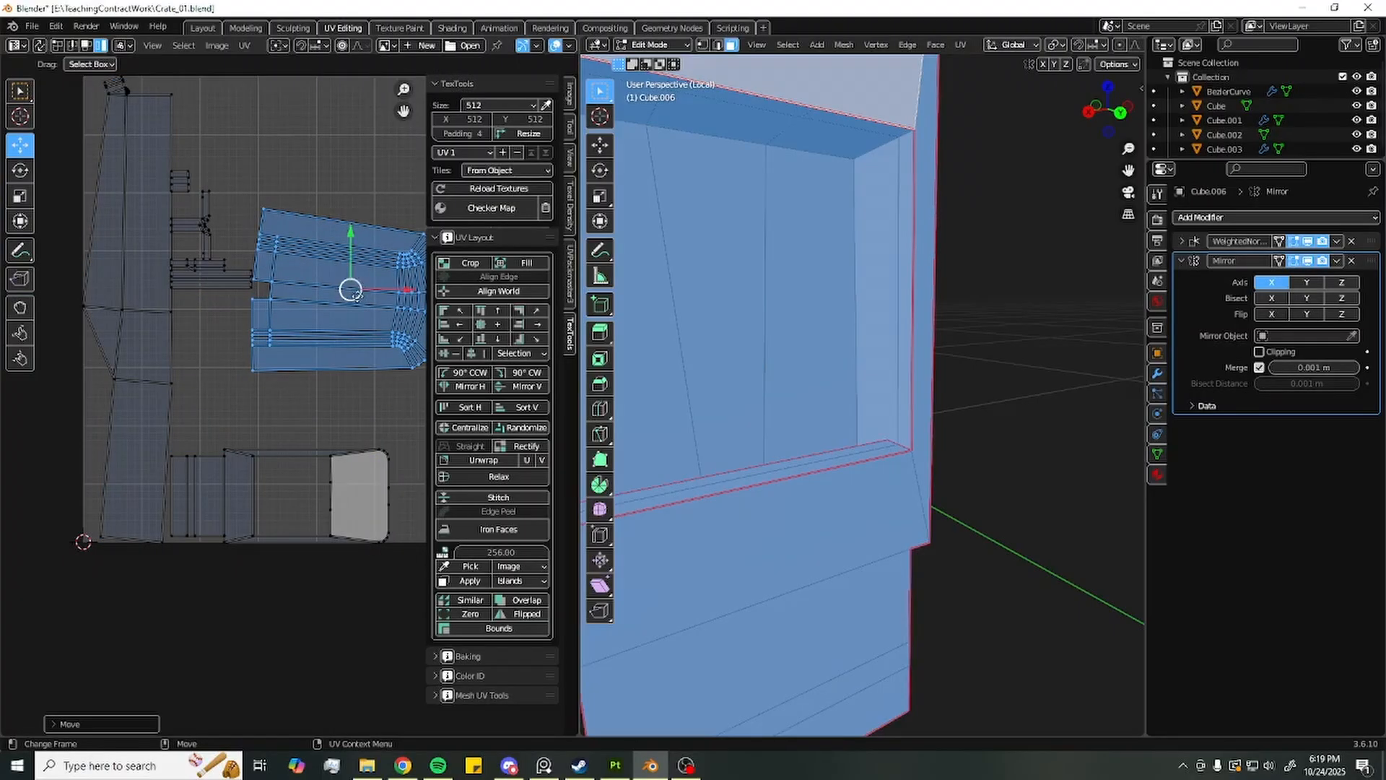
pyautogui.moveTo(336, 226); pyautogui.dragTo(190, 326)
pyautogui.keyDown('alt'); pyautogui.moveTo(233, 259); pyautogui.dragTo(195, 313, button='middle'); pyautogui.keyUp('alt')
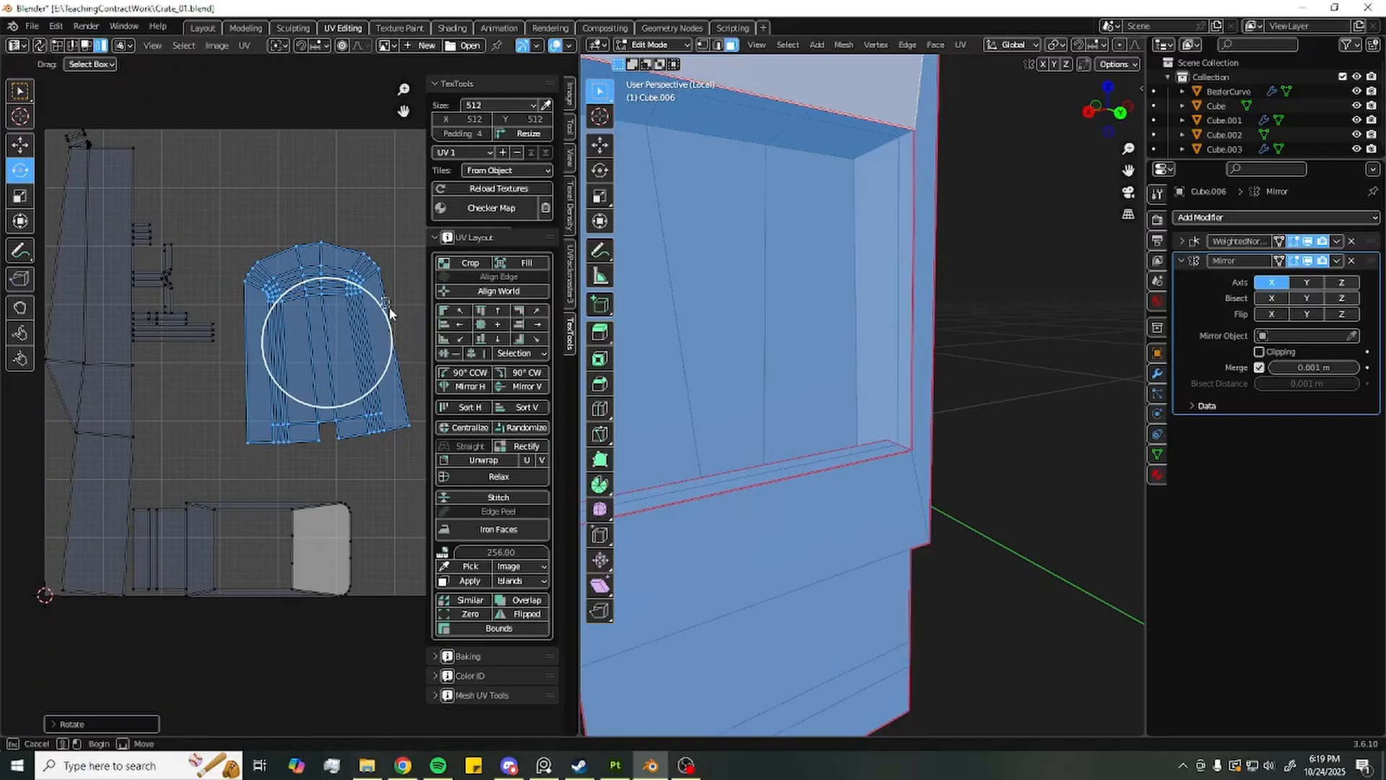
pyautogui.moveTo(390, 313); pyautogui.dragTo(395, 317)
# Examine how the outer shell's UV island corresponds to the cover's front strips and rounded upper corners
pyautogui.moveTo(671, 256); pyautogui.dragTo(877, 300, button='middle')
pyautogui.scroll(-4, 777, 308)
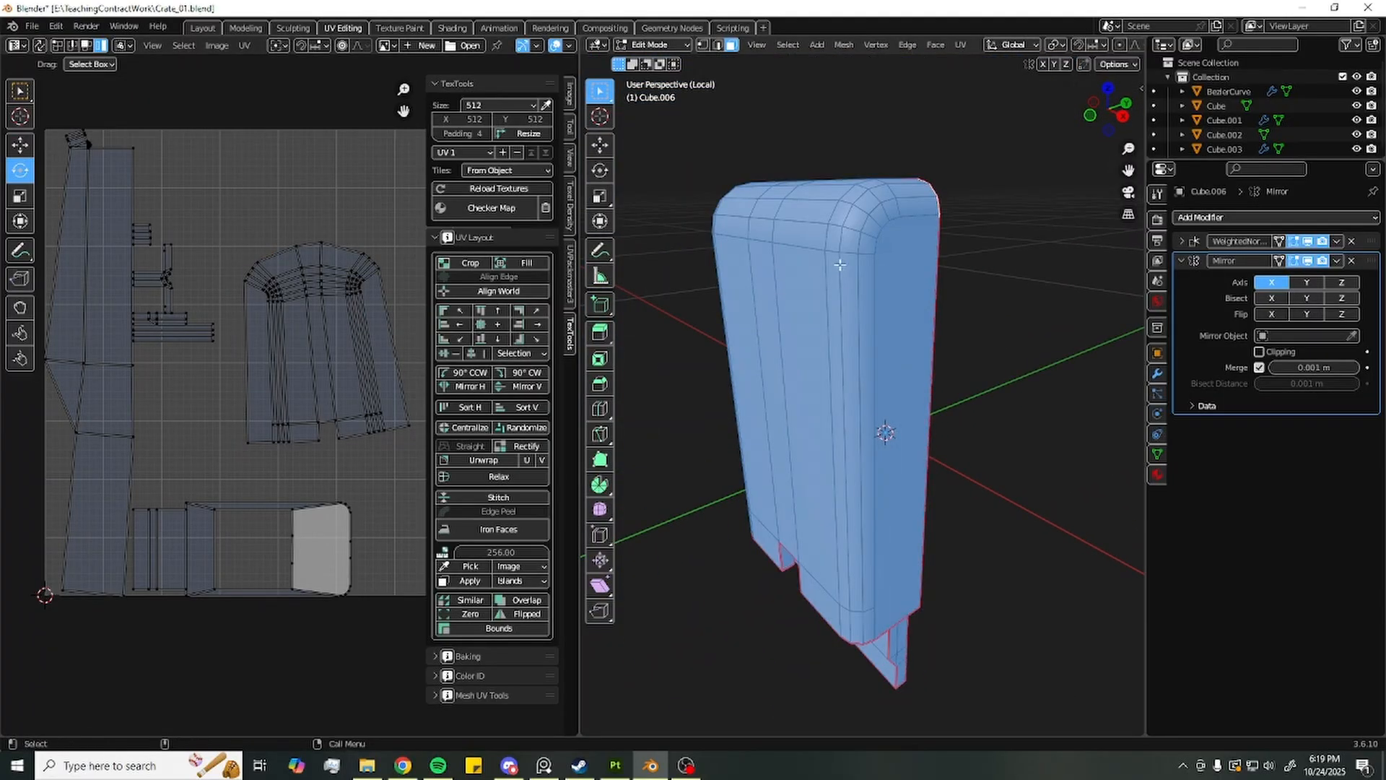
pyautogui.hotkey('alt', 'a')
pyautogui.press('2')
pyautogui.press('a')
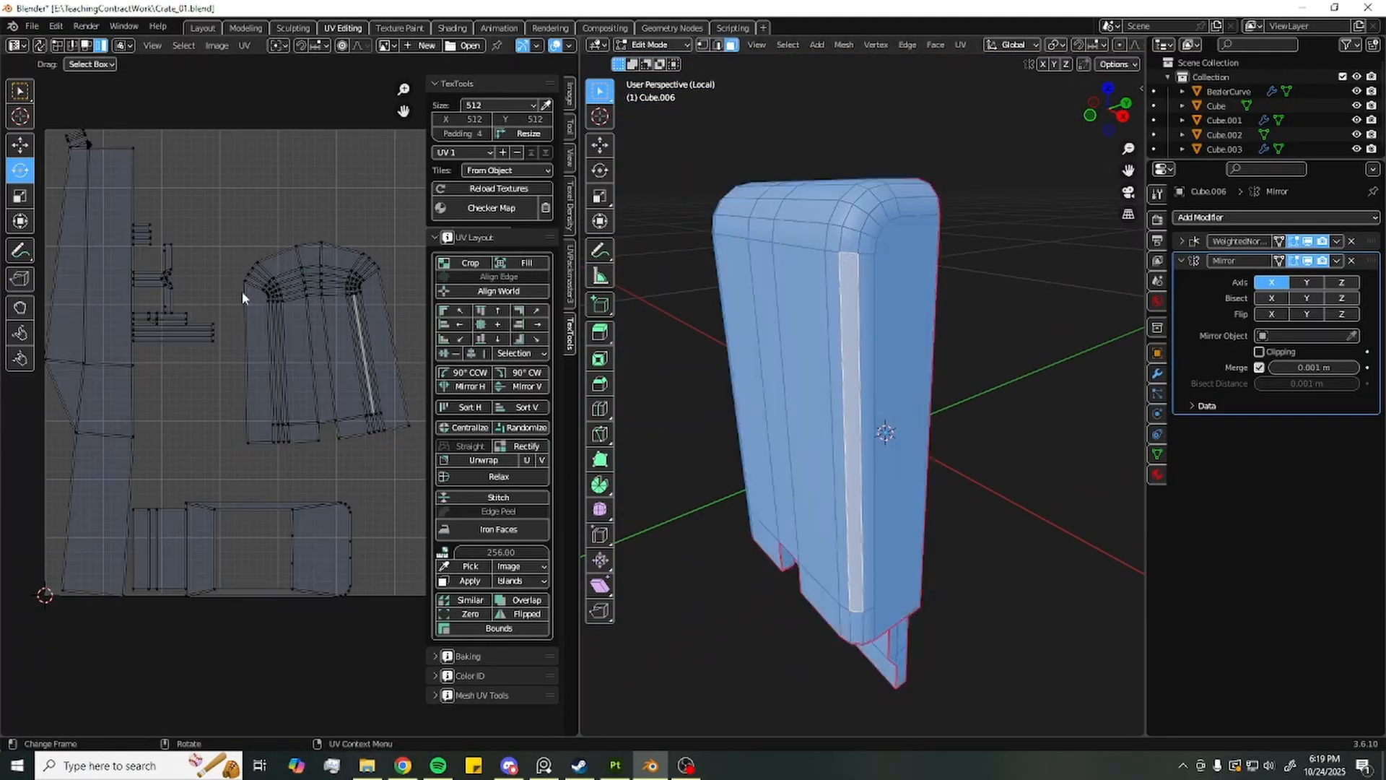
pyautogui.scroll(4, 303, 288)
pyautogui.moveTo(359, 278); pyautogui.dragTo(148, 393, button='middle')
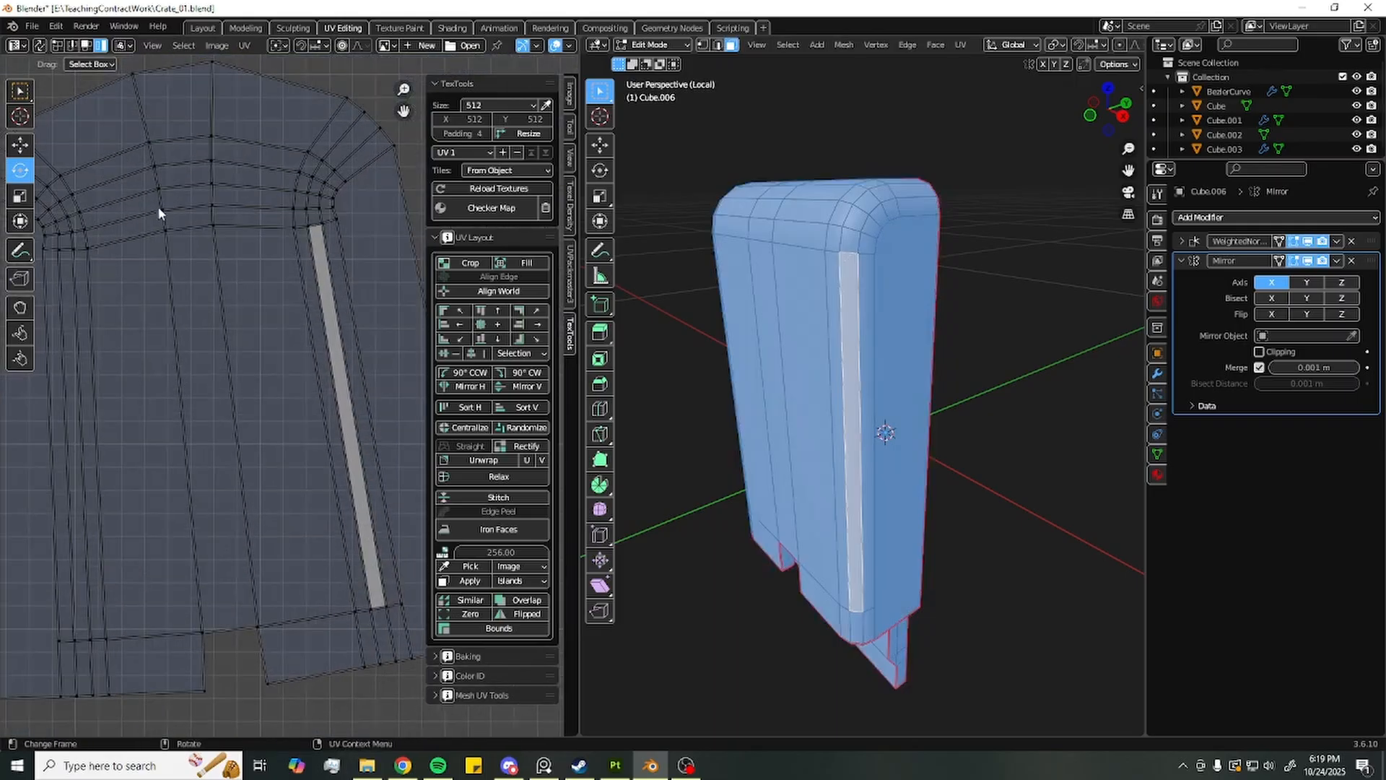
# Mark the edge loop below the cover's rounded top, running across the front and both sides, as a seam
pyautogui.press('2')
pyautogui.hotkey('alt', 'a')
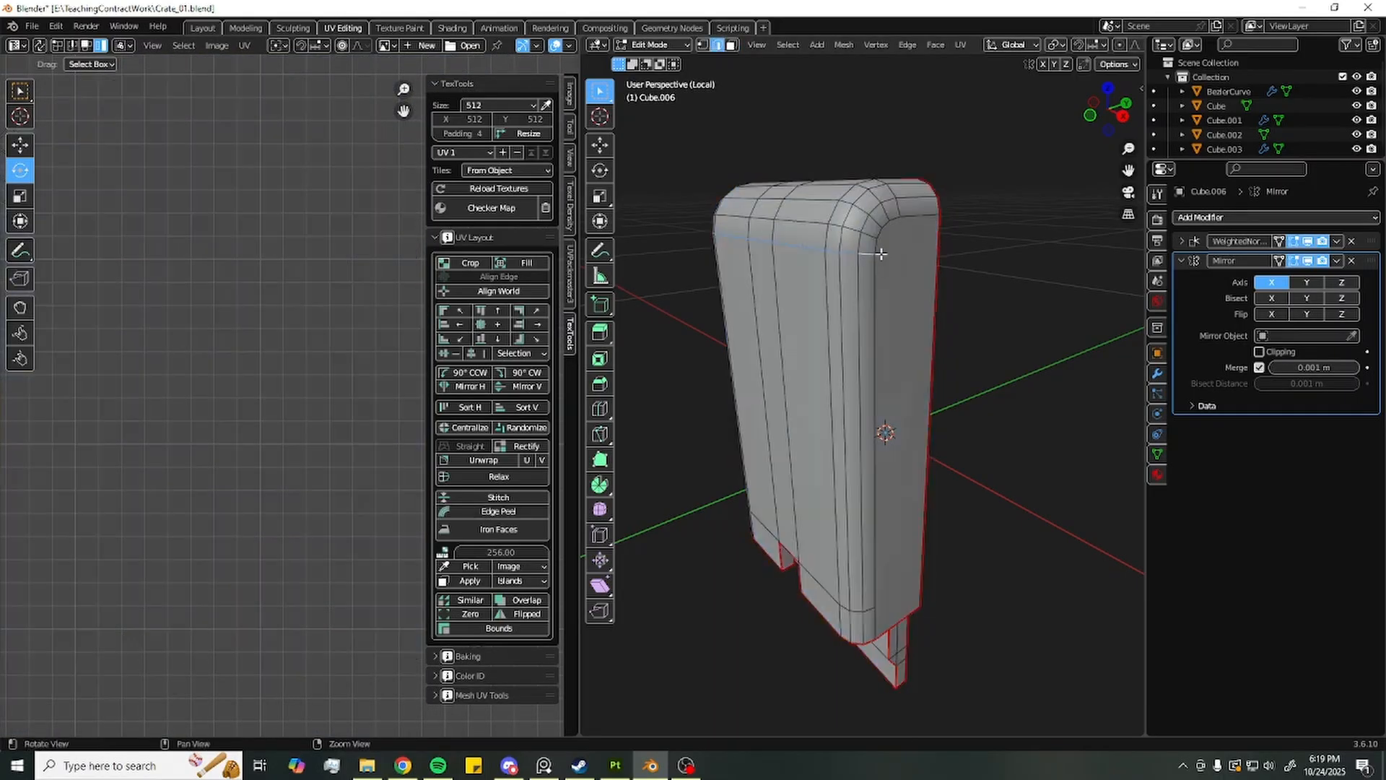
pyautogui.moveTo(894, 219); pyautogui.dragTo(957, 254, button='middle')
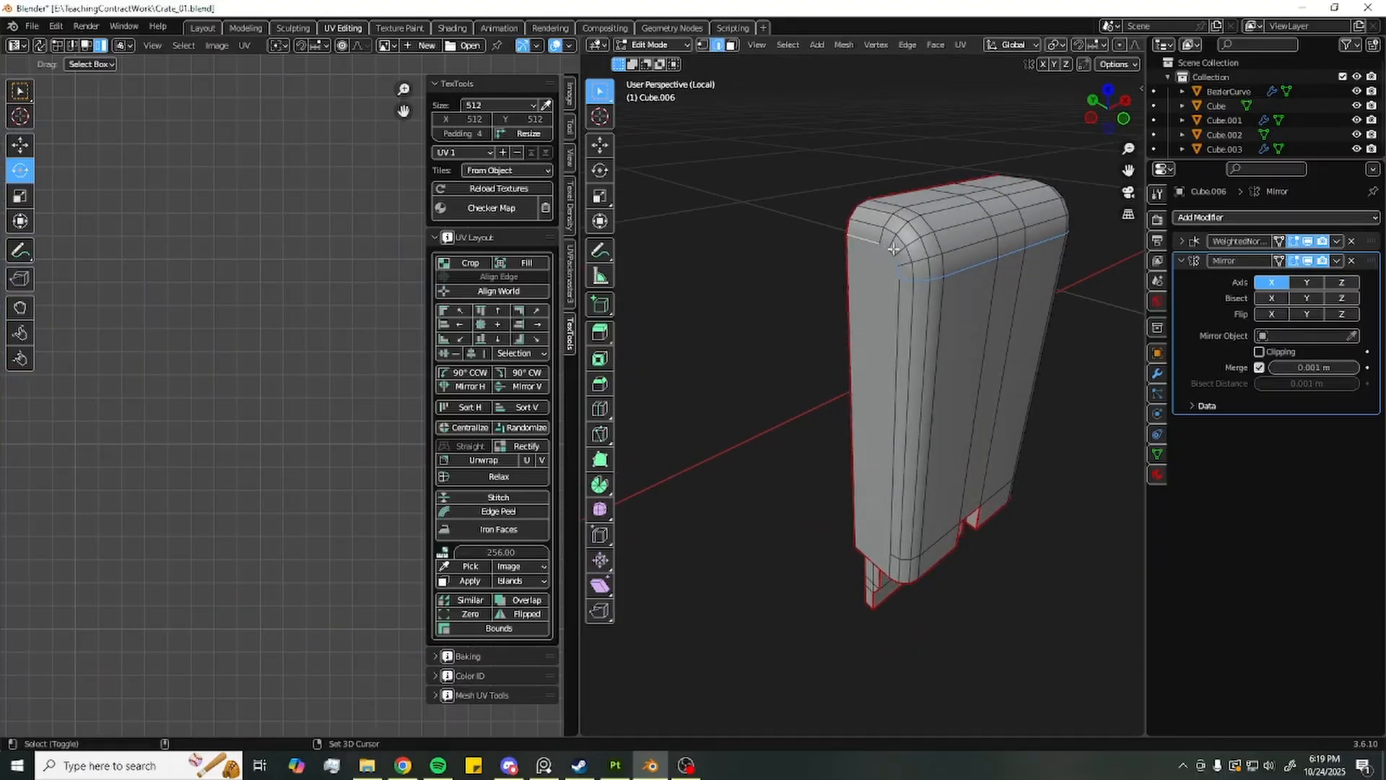
pyautogui.moveTo(876, 306); pyautogui.dragTo(732, 307, button='middle')
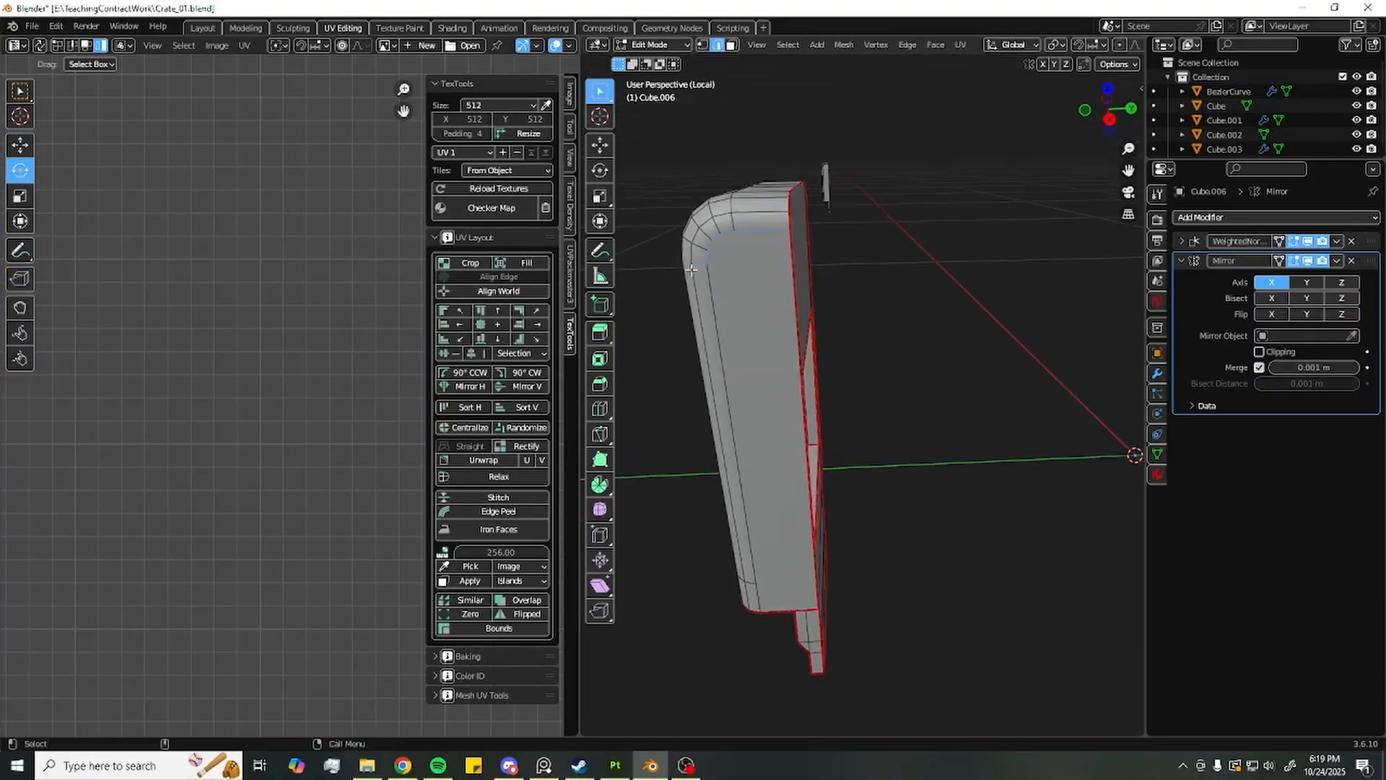
pyautogui.rightClick(680, 462)
pyautogui.click(695, 546)
pyautogui.press('Tab')
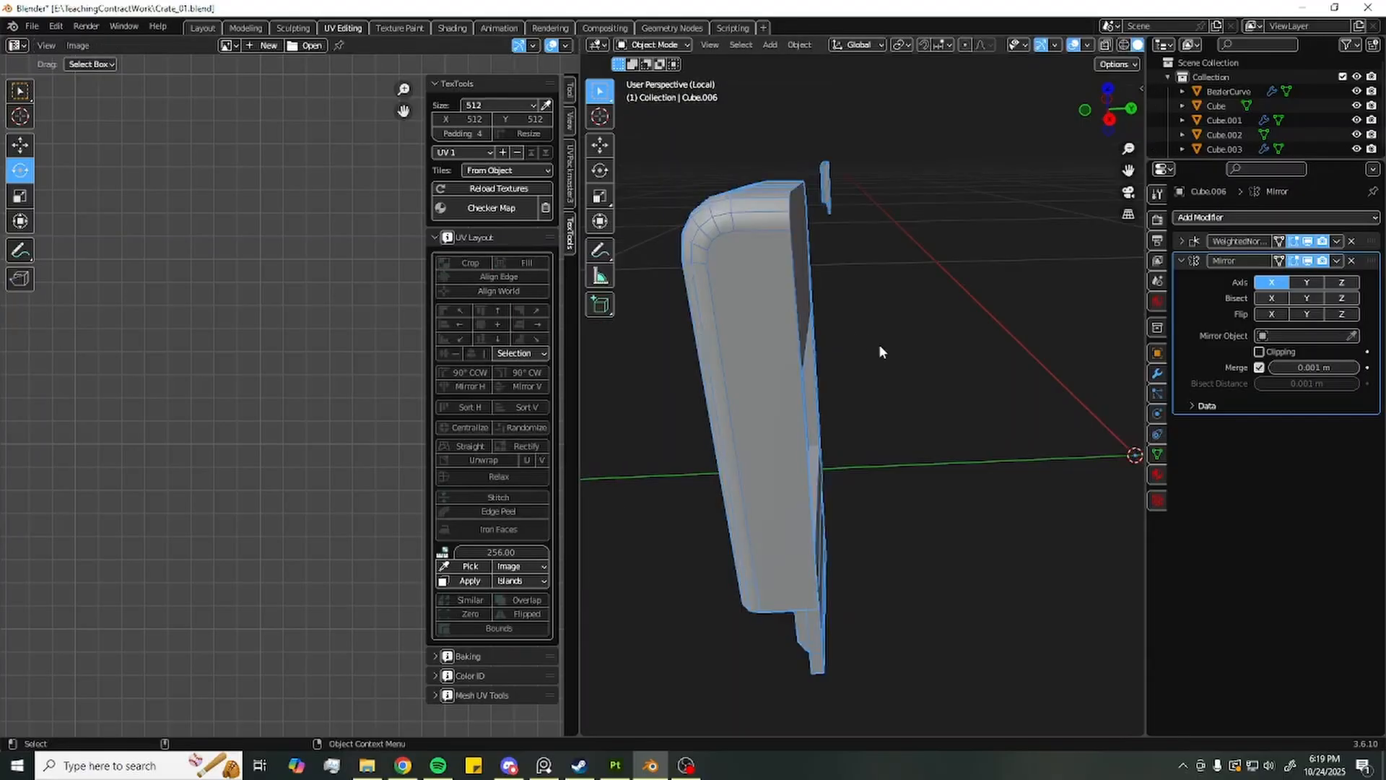
pyautogui.moveTo(724, 305); pyautogui.dragTo(854, 279, button='middle')
pyautogui.press('Tab')
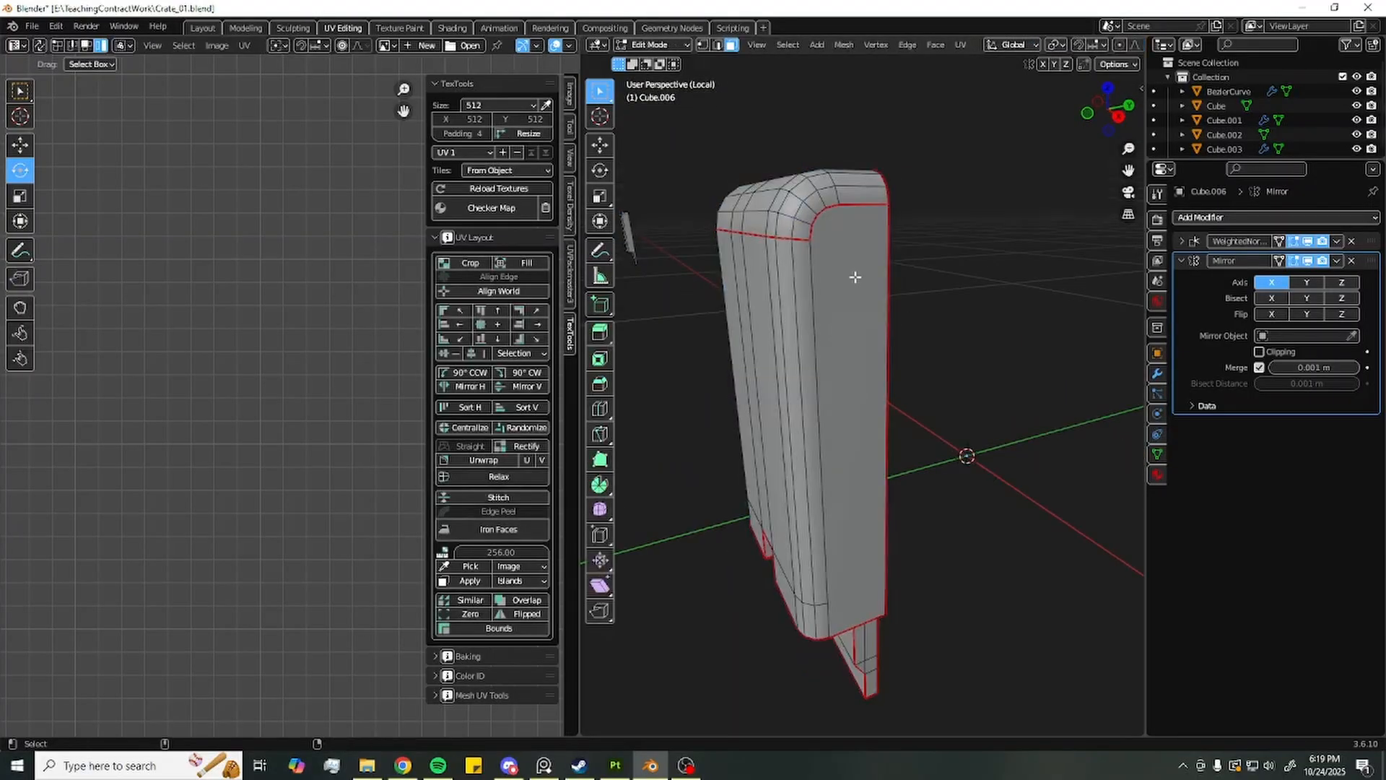
# Select all of the cover's faces and unwrap them with the rounded top separated from the front and sides
pyautogui.press('a')
pyautogui.click(244, 45)
pyautogui.moveTo(303, 190)
pyautogui.click(389, 195)
pyautogui.scroll(-8, 263, 275)
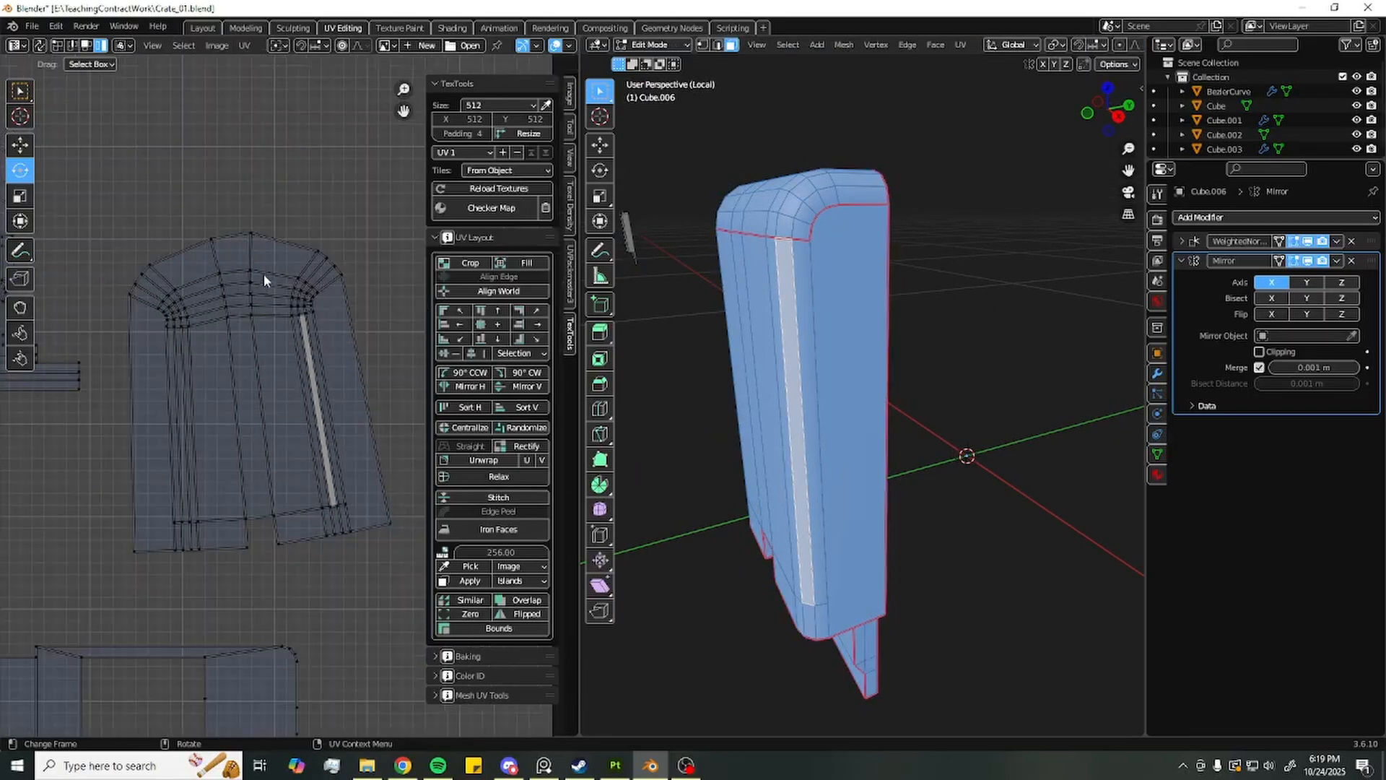
pyautogui.press('a')
pyautogui.click(244, 45)
pyautogui.click(397, 189)
pyautogui.scroll(10, 285, 331)
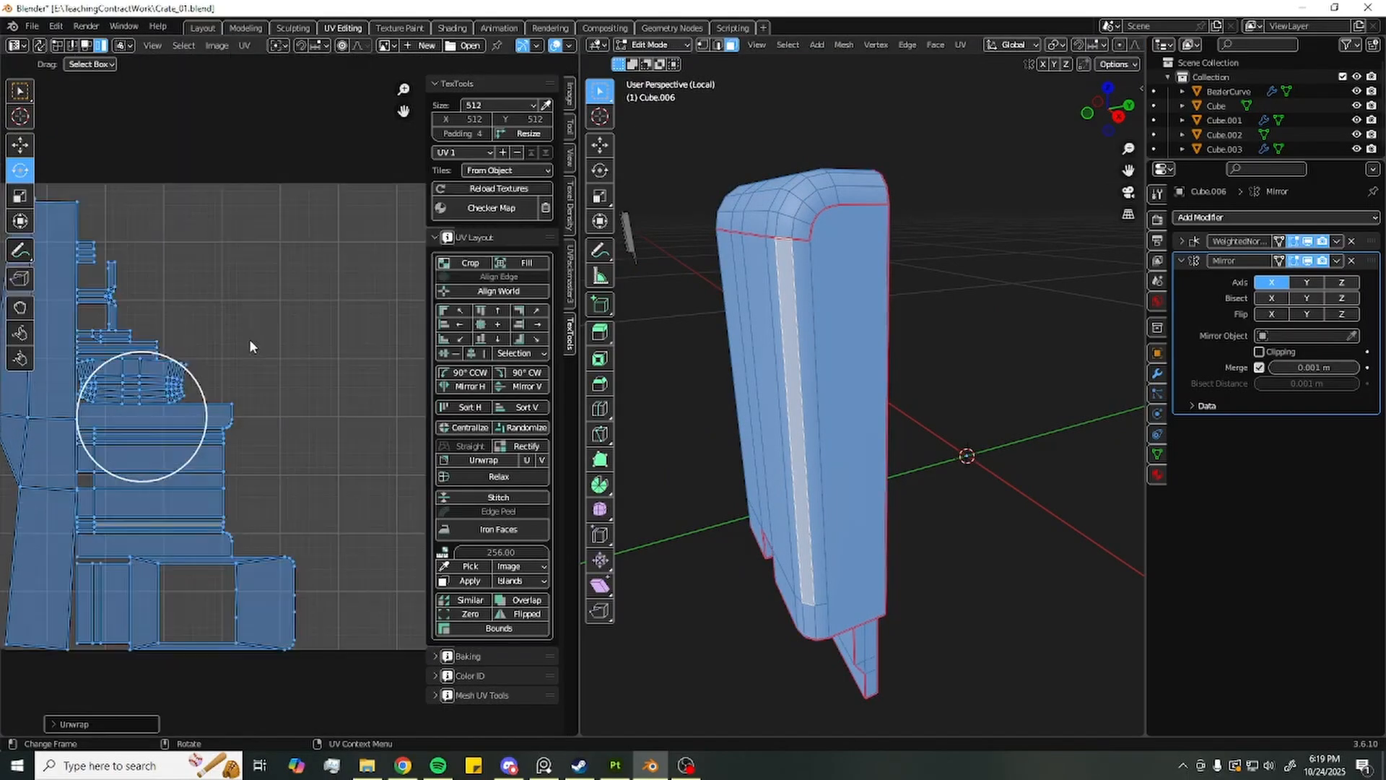
pyautogui.scroll(3, 245, 263)
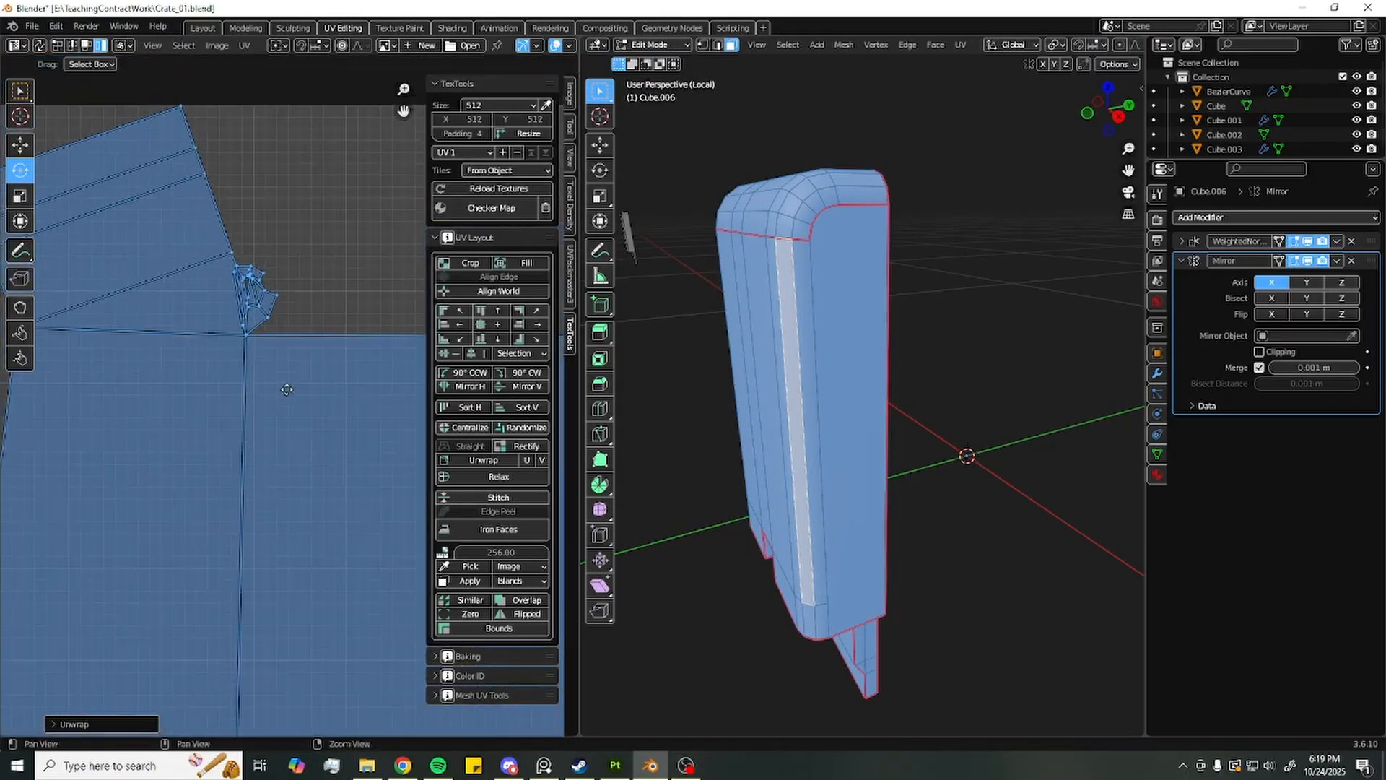
# Mark the top and side edges of the back panel inside the cover's rectangular recess as seams
pyautogui.moveTo(901, 393); pyautogui.dragTo(1063, 423, button='middle')
pyautogui.click(905, 378)
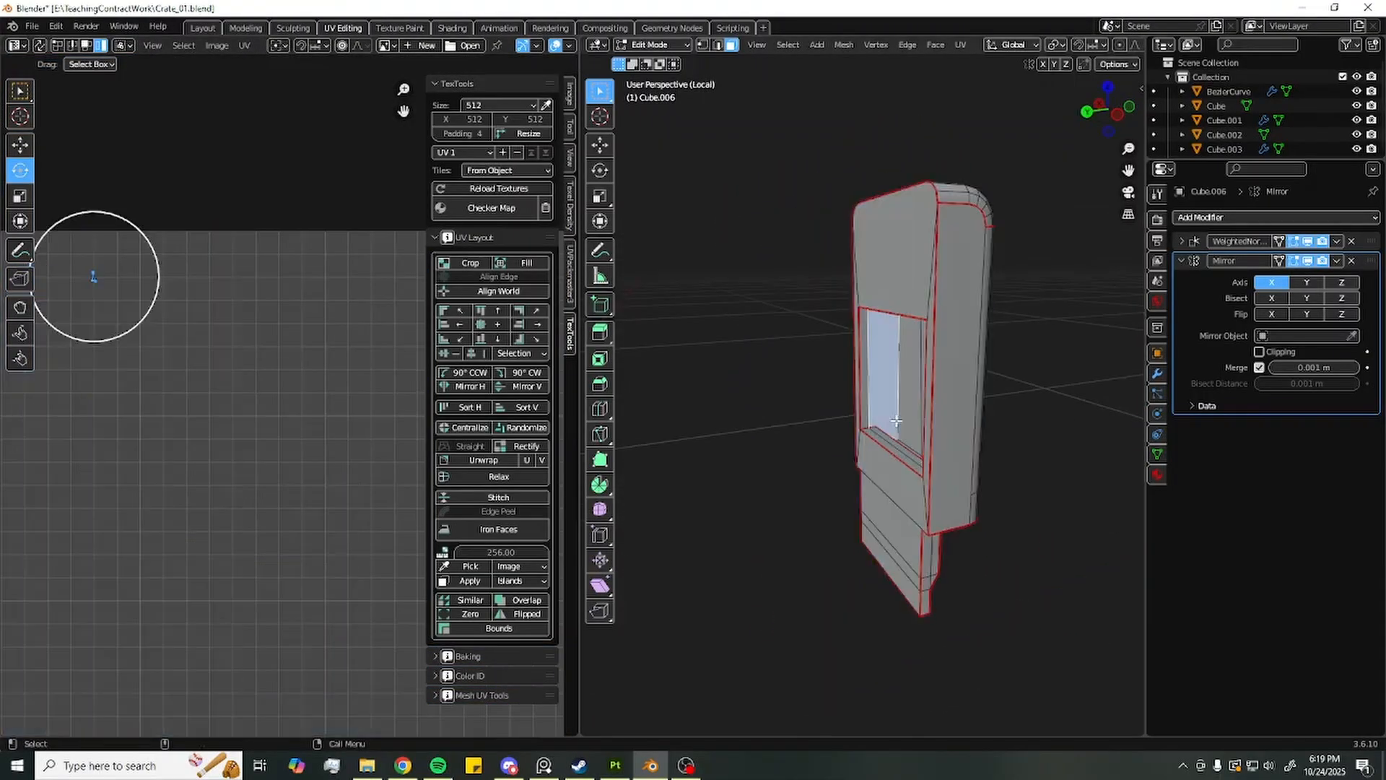
pyautogui.click(906, 396)
pyautogui.scroll(3, 906, 396)
pyautogui.keyDown('alt'); pyautogui.moveTo(931, 457); pyautogui.dragTo(914, 433); pyautogui.keyUp('alt')
pyautogui.click(913, 426)
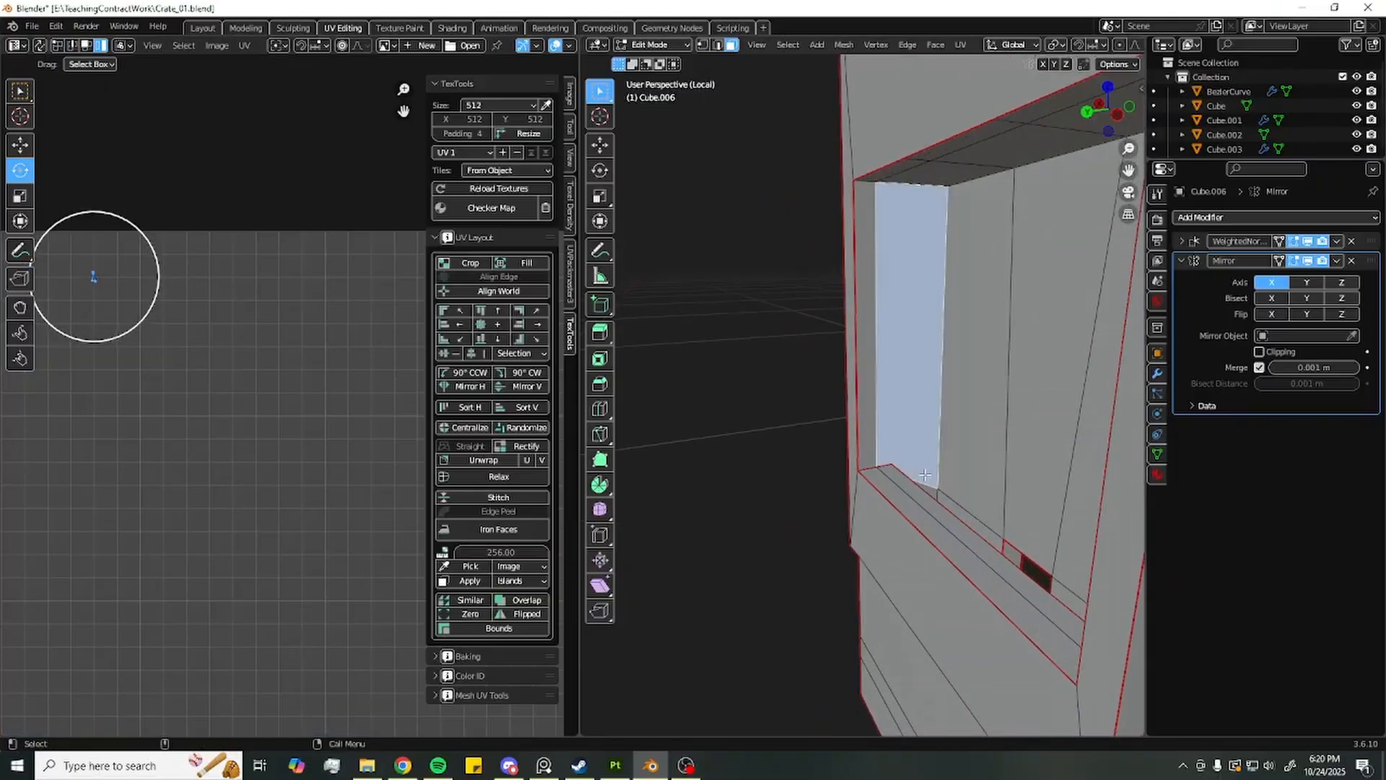
pyautogui.press('f')
pyautogui.moveTo(924, 489)
pyautogui.keyDown('alt'); pyautogui.mouseDown()
pyautogui.moveTo(872, 557)
pyautogui.moveTo(921, 472)
pyautogui.mouseUp(); pyautogui.keyUp('alt')
pyautogui.press('2')
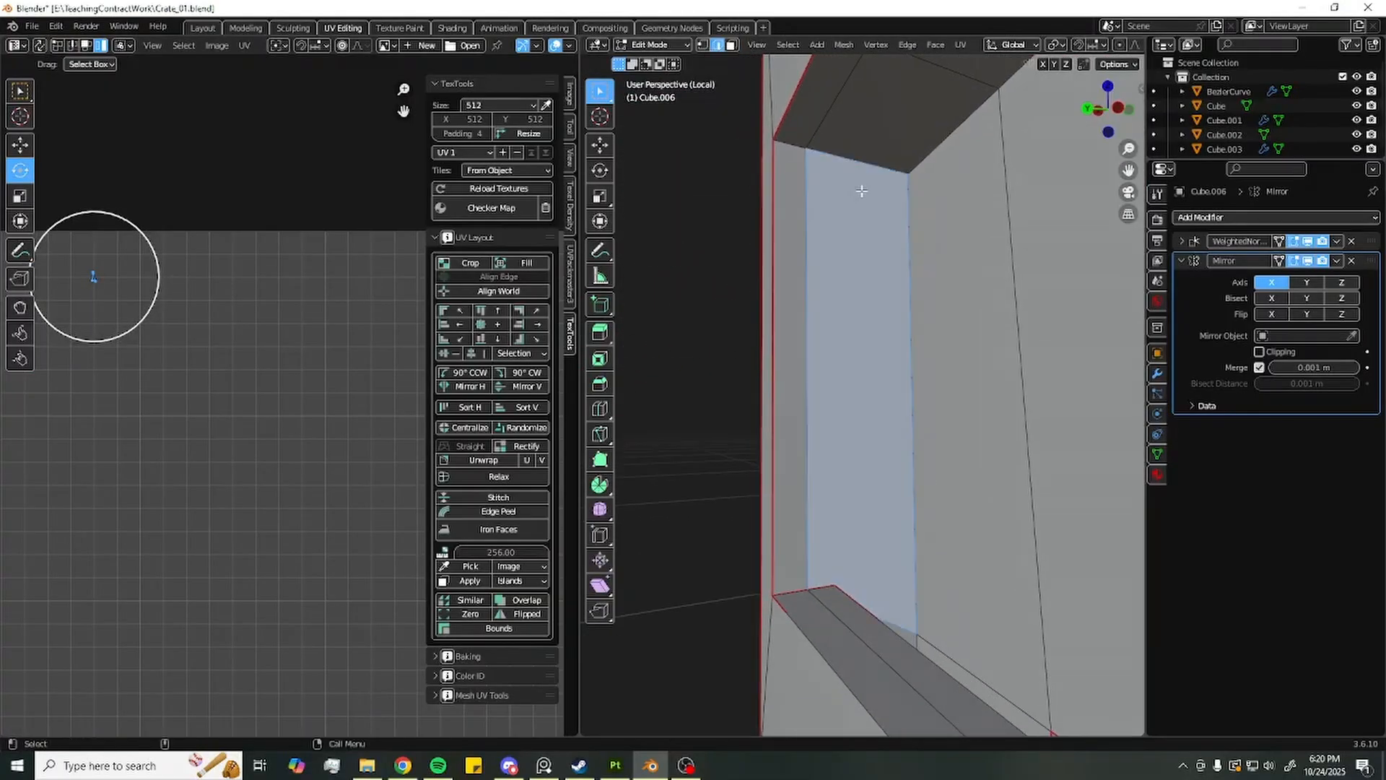
pyautogui.click(851, 162)
pyautogui.keyDown('alt'); pyautogui.moveTo(925, 160); pyautogui.dragTo(864, 217); pyautogui.keyUp('alt')
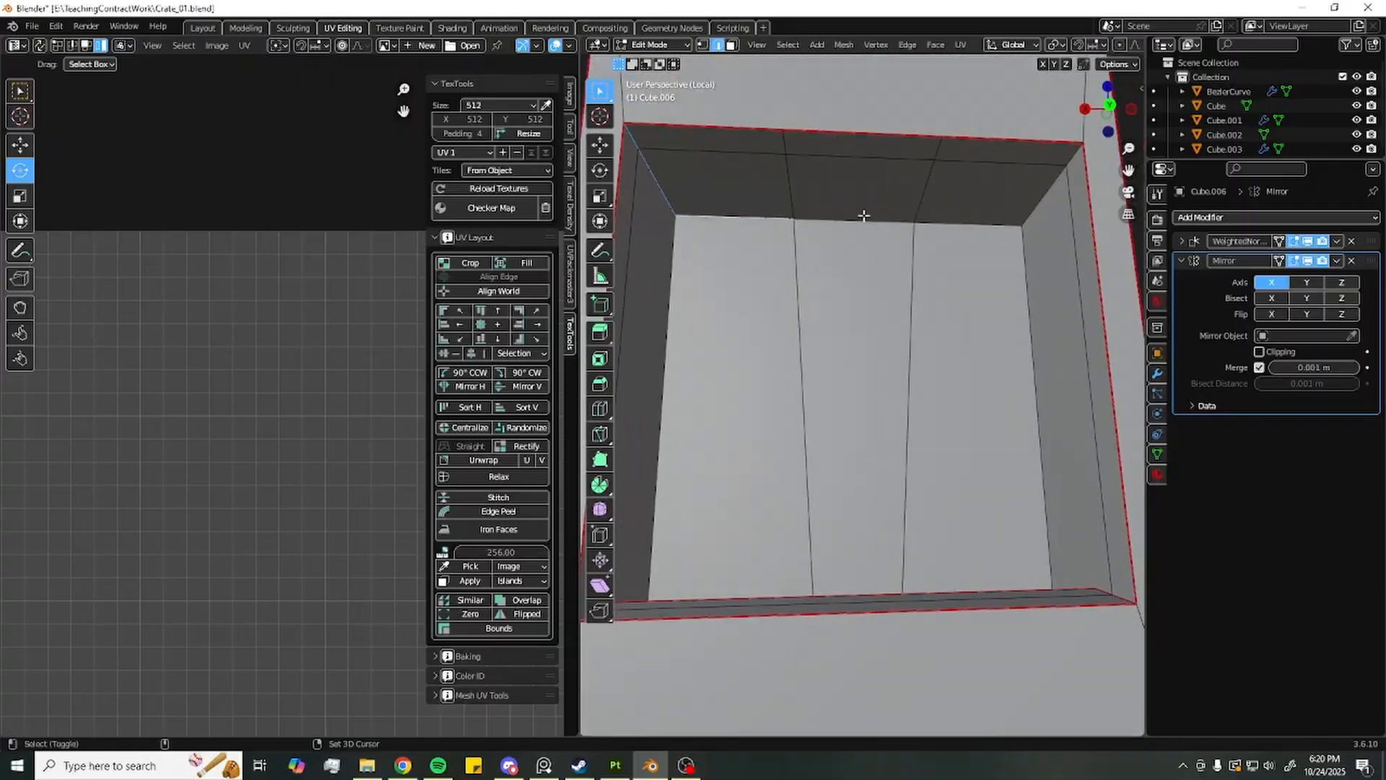
pyautogui.keyDown('shift'); pyautogui.click(864, 217); pyautogui.keyUp('shift')
pyautogui.keyDown('shift'); pyautogui.click(978, 224); pyautogui.keyUp('shift')
pyautogui.keyDown('alt'); pyautogui.moveTo(977, 223); pyautogui.dragTo(1012, 240); pyautogui.keyUp('alt')
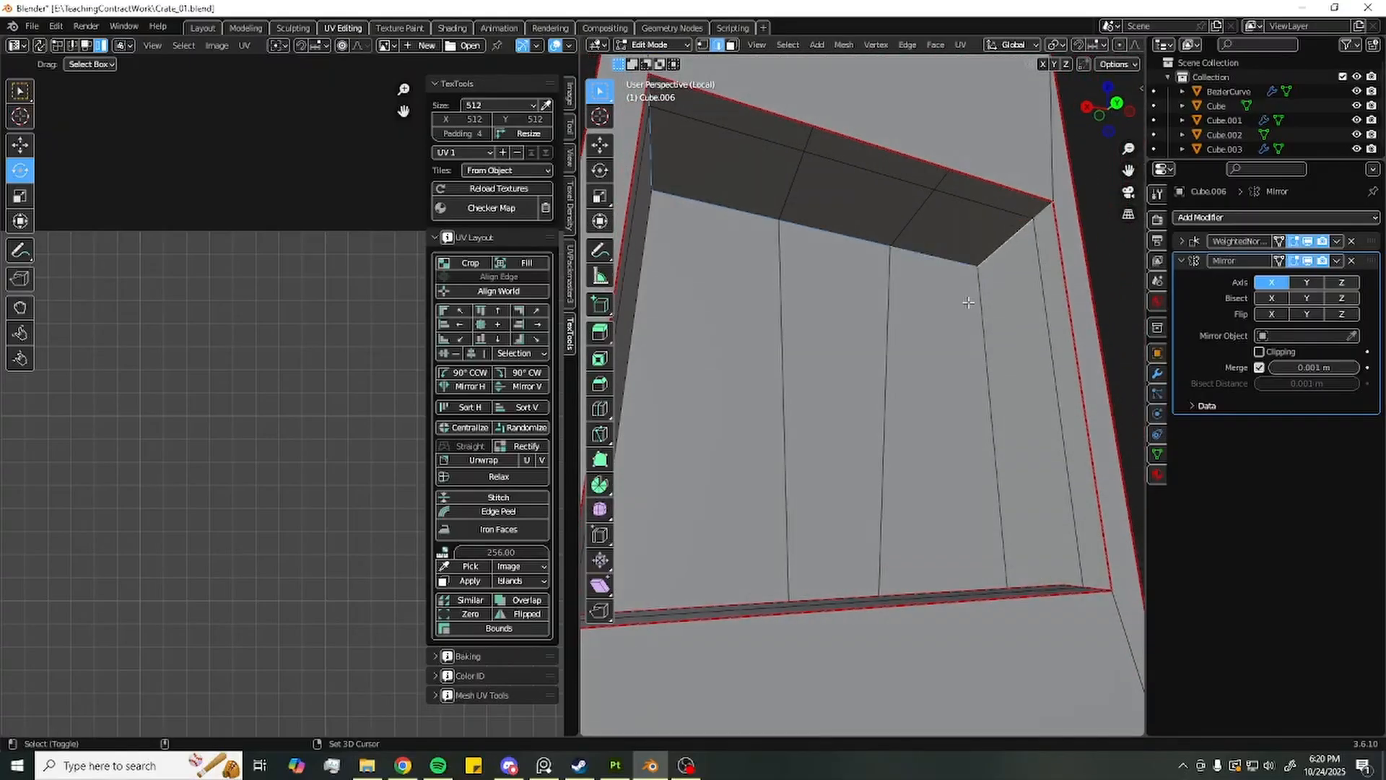
pyautogui.keyDown('alt'); pyautogui.moveTo(968, 302); pyautogui.dragTo(821, 362); pyautogui.keyUp('alt')
pyautogui.keyDown('alt'); pyautogui.moveTo(845, 464); pyautogui.dragTo(990, 479); pyautogui.keyUp('alt')
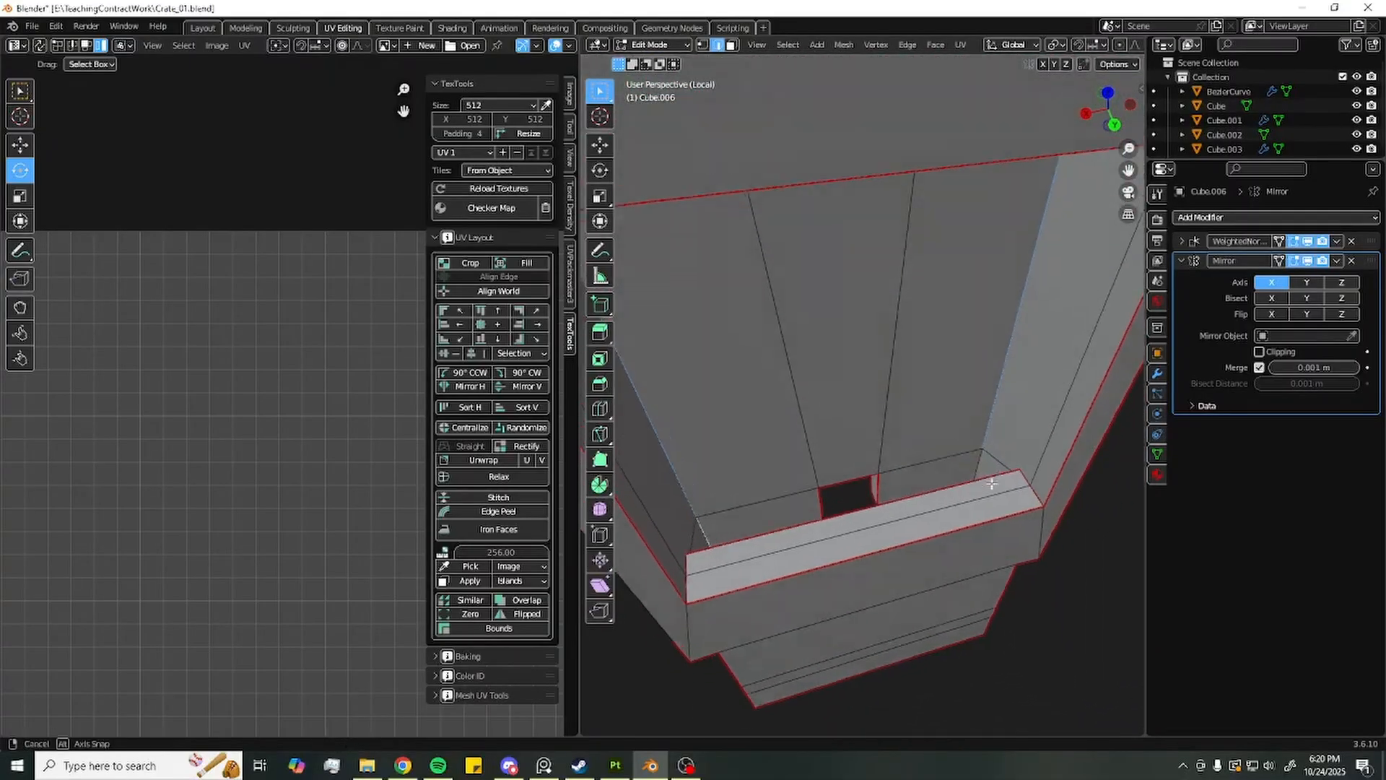
pyautogui.rightClick(946, 499)
pyautogui.click(942, 576)
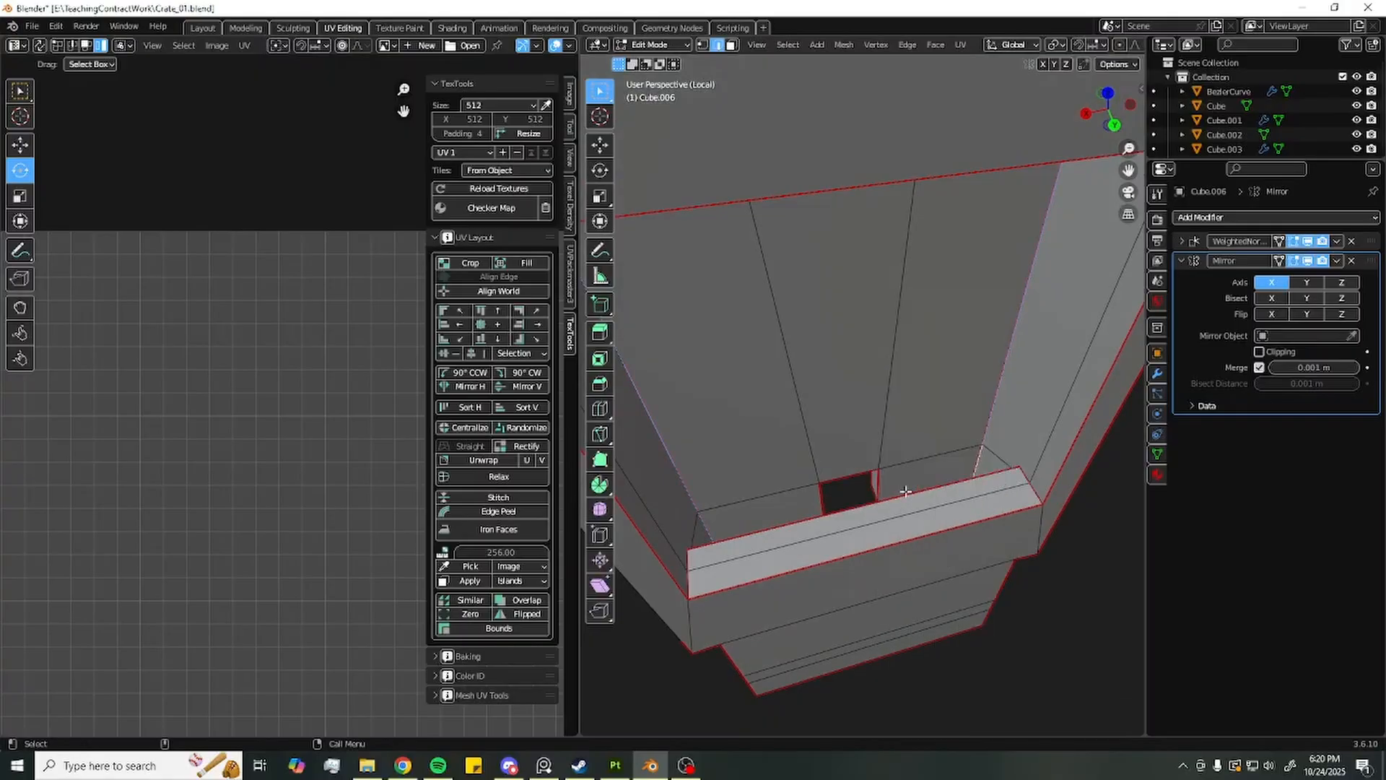
# Select all of the cover's faces and unwrap them with the recess's back panel separated from its walls
pyautogui.keyDown('alt'); pyautogui.moveTo(942, 576); pyautogui.dragTo(961, 438); pyautogui.keyUp('alt')
pyautogui.press('a')
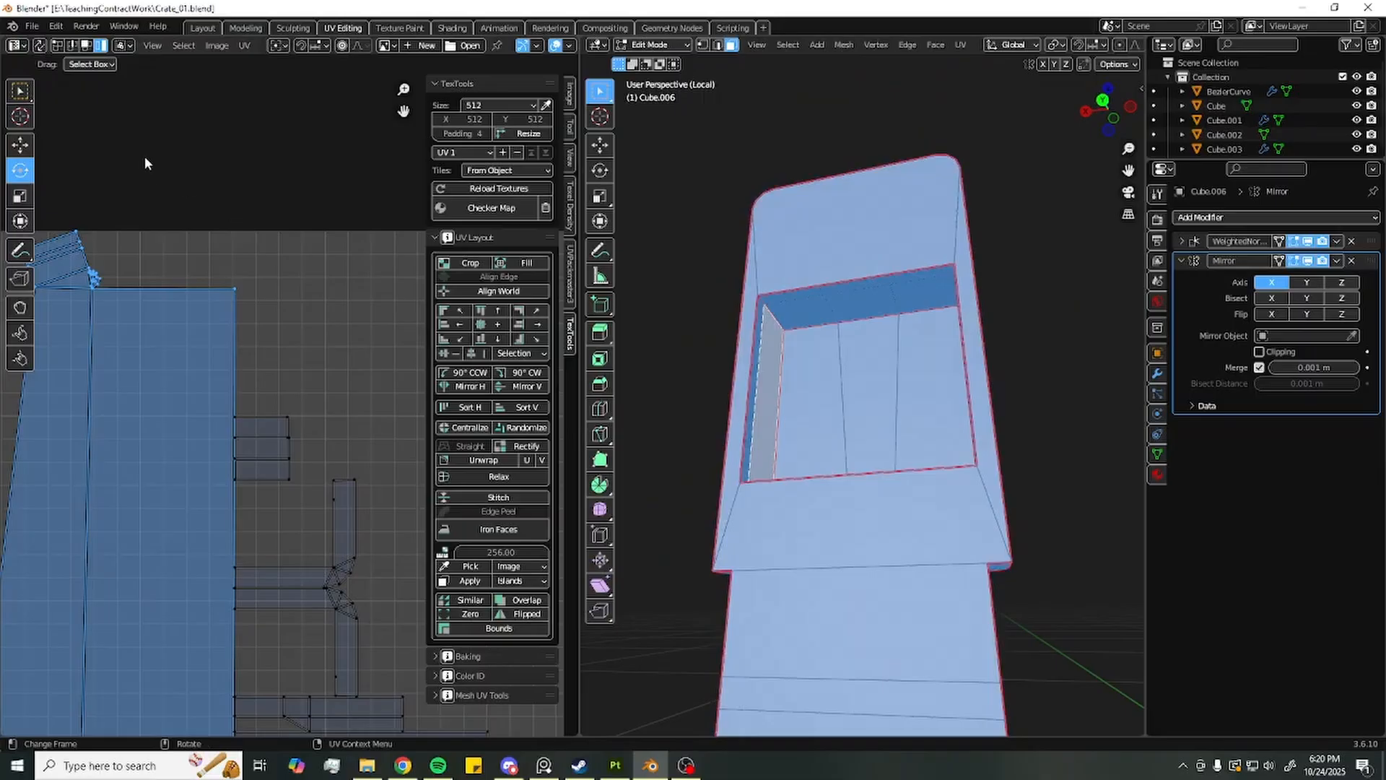
pyautogui.click(245, 45)
pyautogui.click(339, 189)
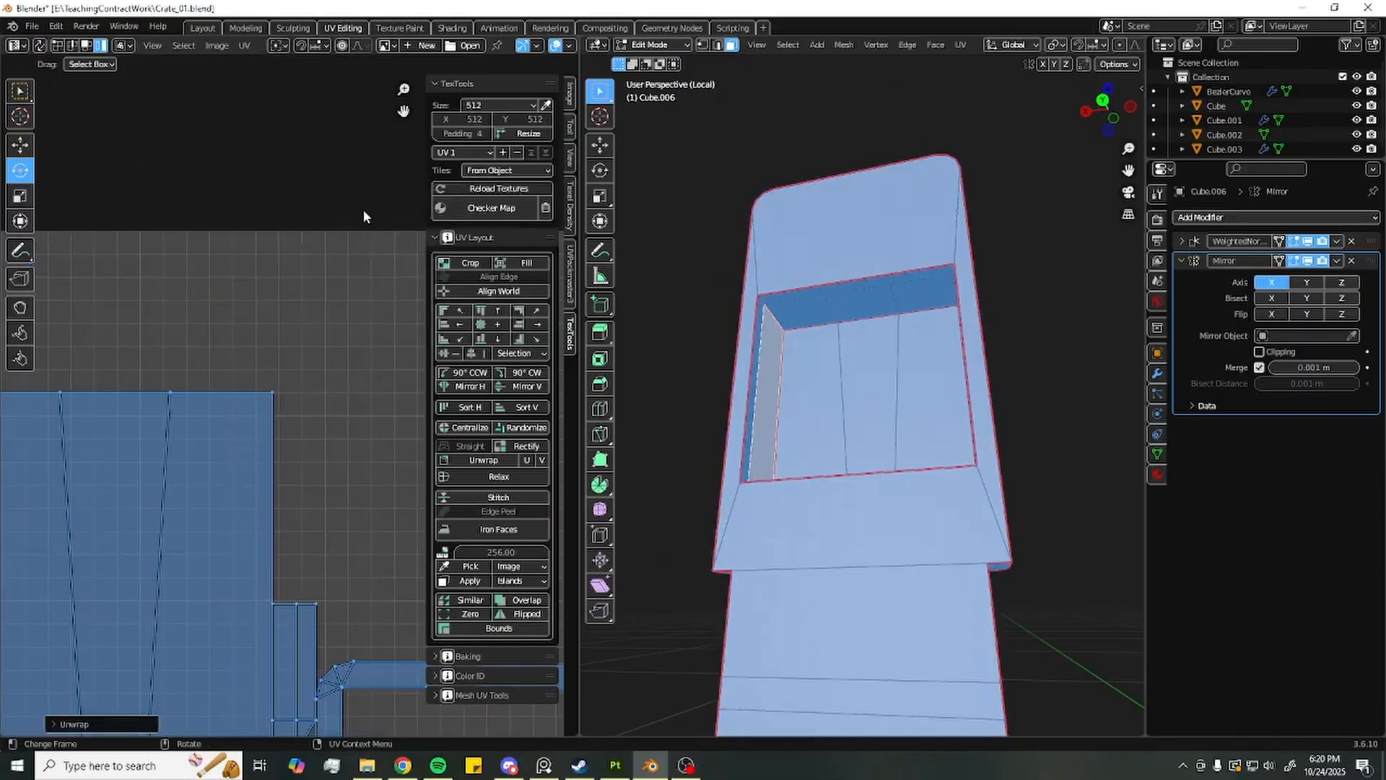
pyautogui.scroll(-3, 362, 209)
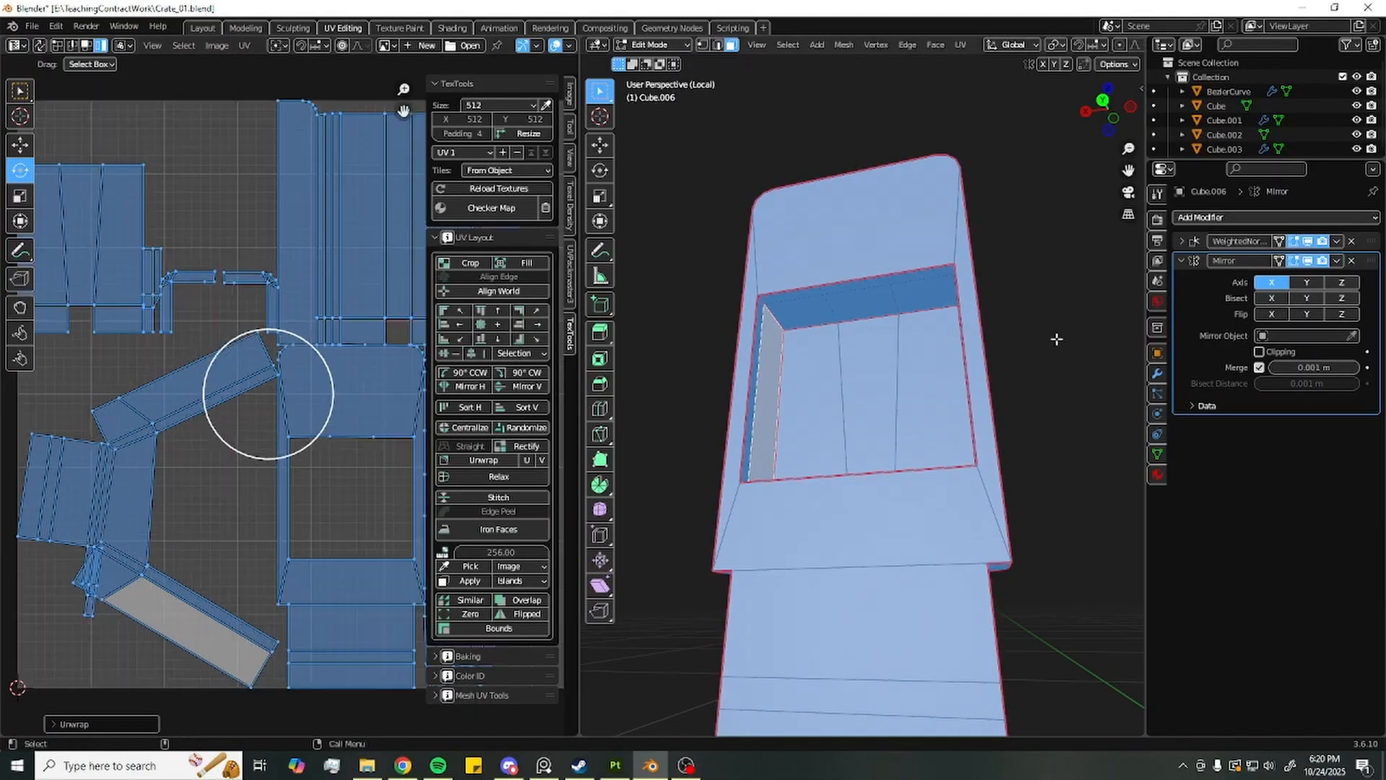
# Mark the short edges where the recess's side walls meet its bottom ledge as seams
pyautogui.moveTo(1057, 339); pyautogui.dragTo(740, 268, button='middle')
pyautogui.click(998, 461)
pyautogui.moveTo(998, 460); pyautogui.dragTo(830, 506, button='middle')
pyautogui.press('2')
pyautogui.click(730, 514)
pyautogui.scroll(4, 753, 496)
pyautogui.keyDown('alt'); pyautogui.moveTo(996, 491); pyautogui.dragTo(1015, 501); pyautogui.keyUp('alt')
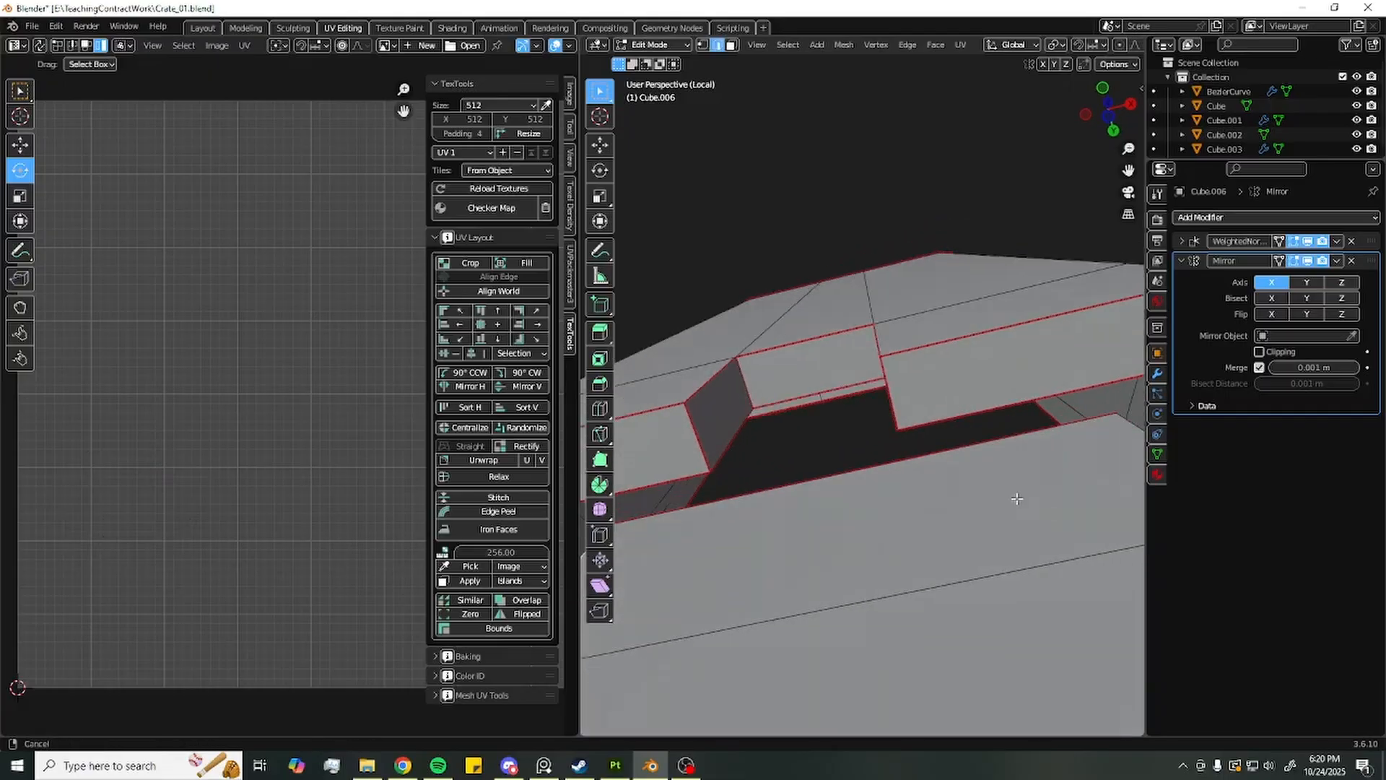
pyautogui.keyDown('alt'); pyautogui.moveTo(1014, 501); pyautogui.dragTo(860, 458, button='middle'); pyautogui.keyUp('alt')
pyautogui.keyDown('alt'); pyautogui.moveTo(860, 458); pyautogui.dragTo(920, 464); pyautogui.keyUp('alt')
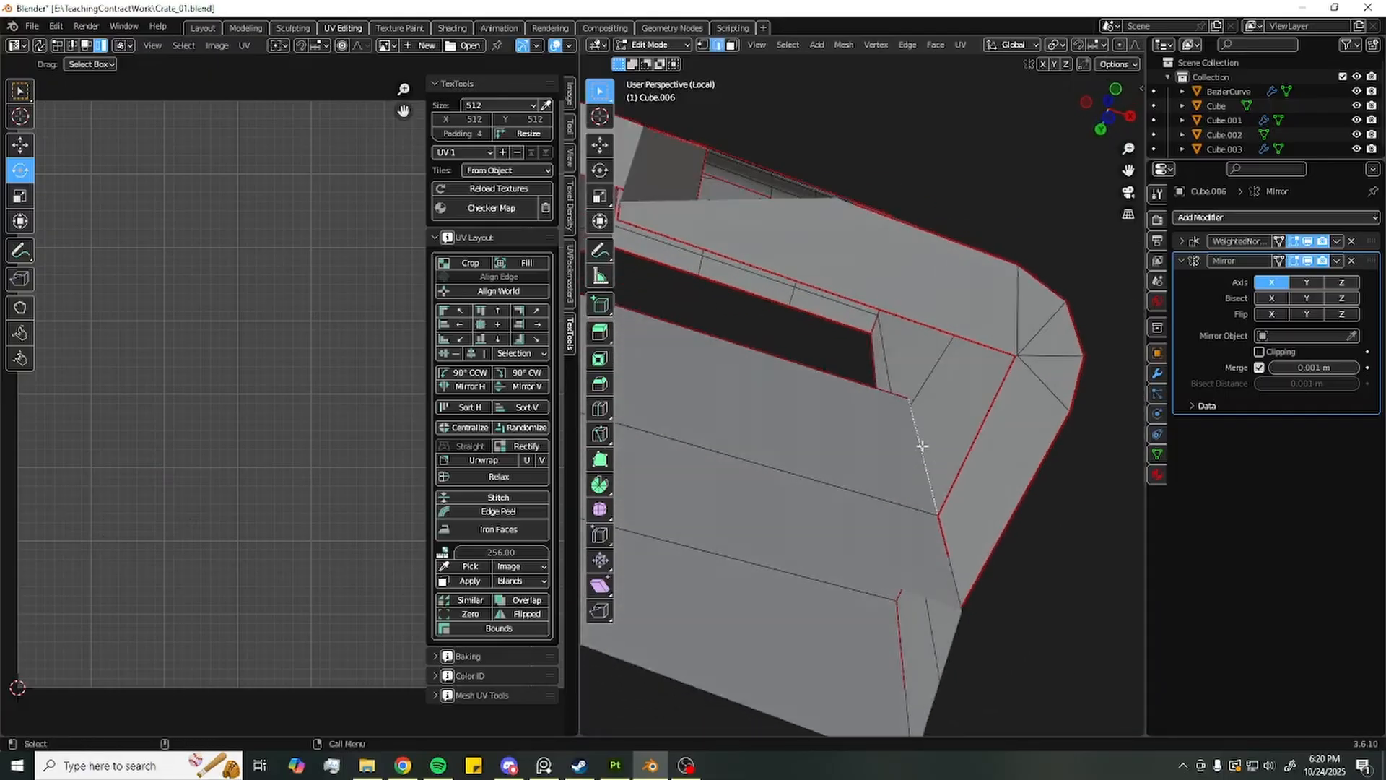
pyautogui.rightClick(922, 445)
pyautogui.click(890, 570)
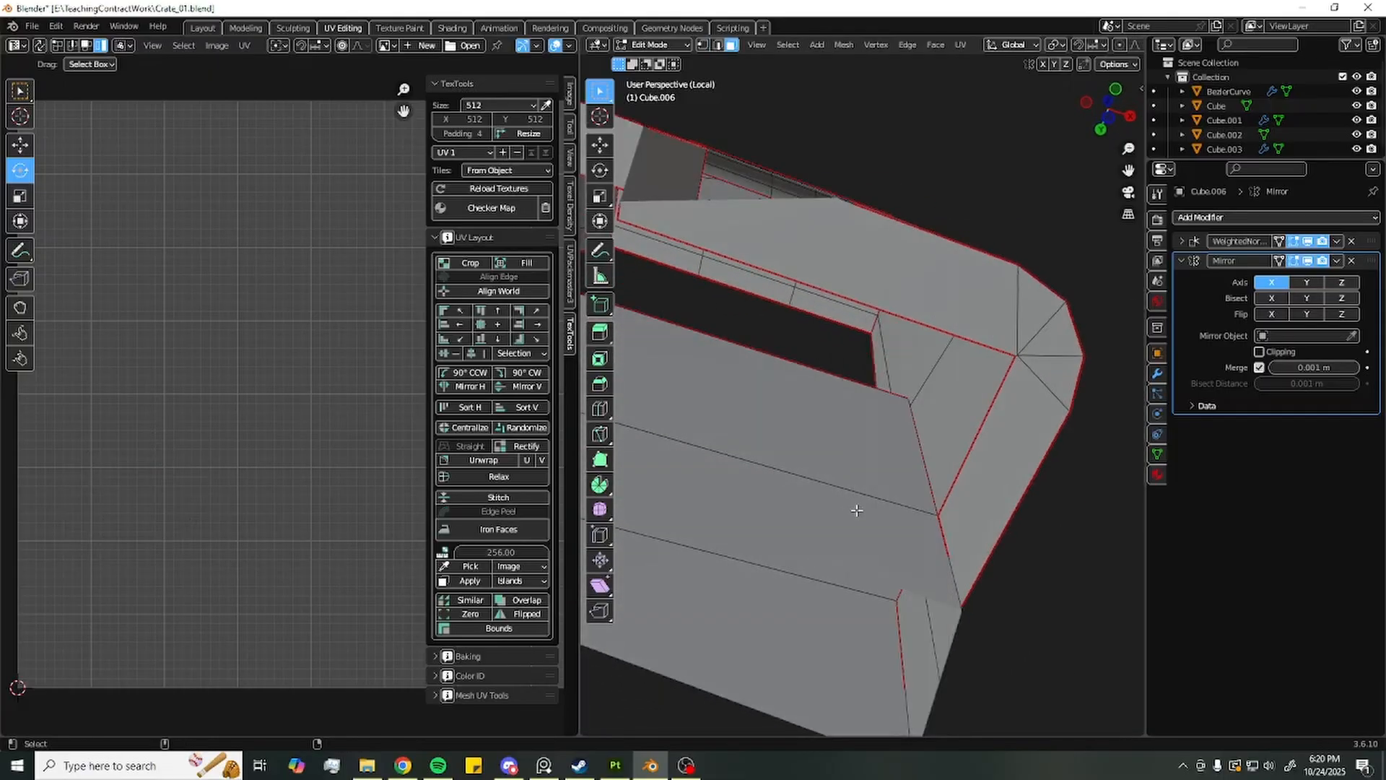
# Select all of the cover's faces and unwrap them with the recess's side walls separated from its bottom ledge
pyautogui.press('a')
pyautogui.click(245, 45)
pyautogui.click(274, 159)
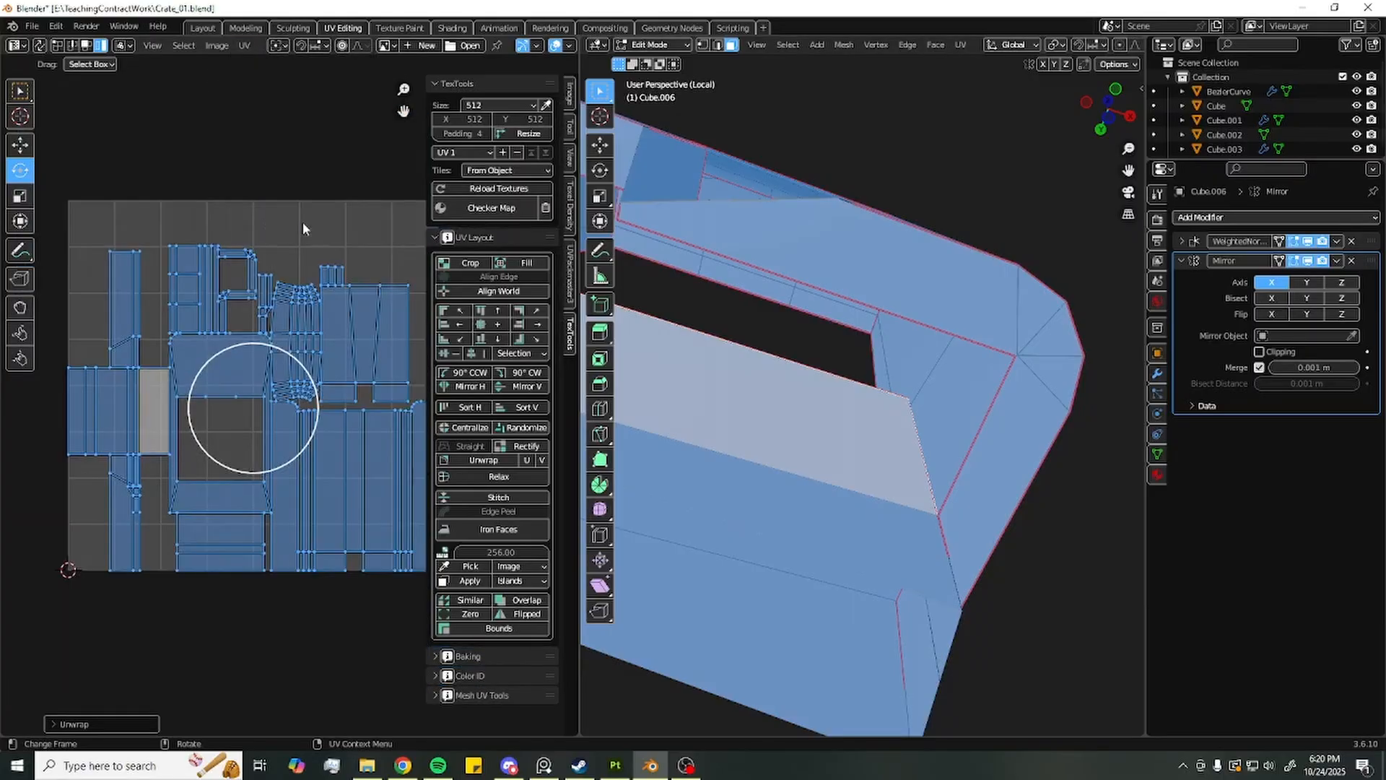
pyautogui.click(302, 223)
pyautogui.scroll(3, 148, 433)
pyautogui.moveTo(140, 443); pyautogui.dragTo(404, 365, button='middle')
pyautogui.moveTo(280, 402); pyautogui.dragTo(298, 380, button='middle')
pyautogui.scroll(4, 264, 437)
pyautogui.moveTo(337, 541); pyautogui.dragTo(220, 402)
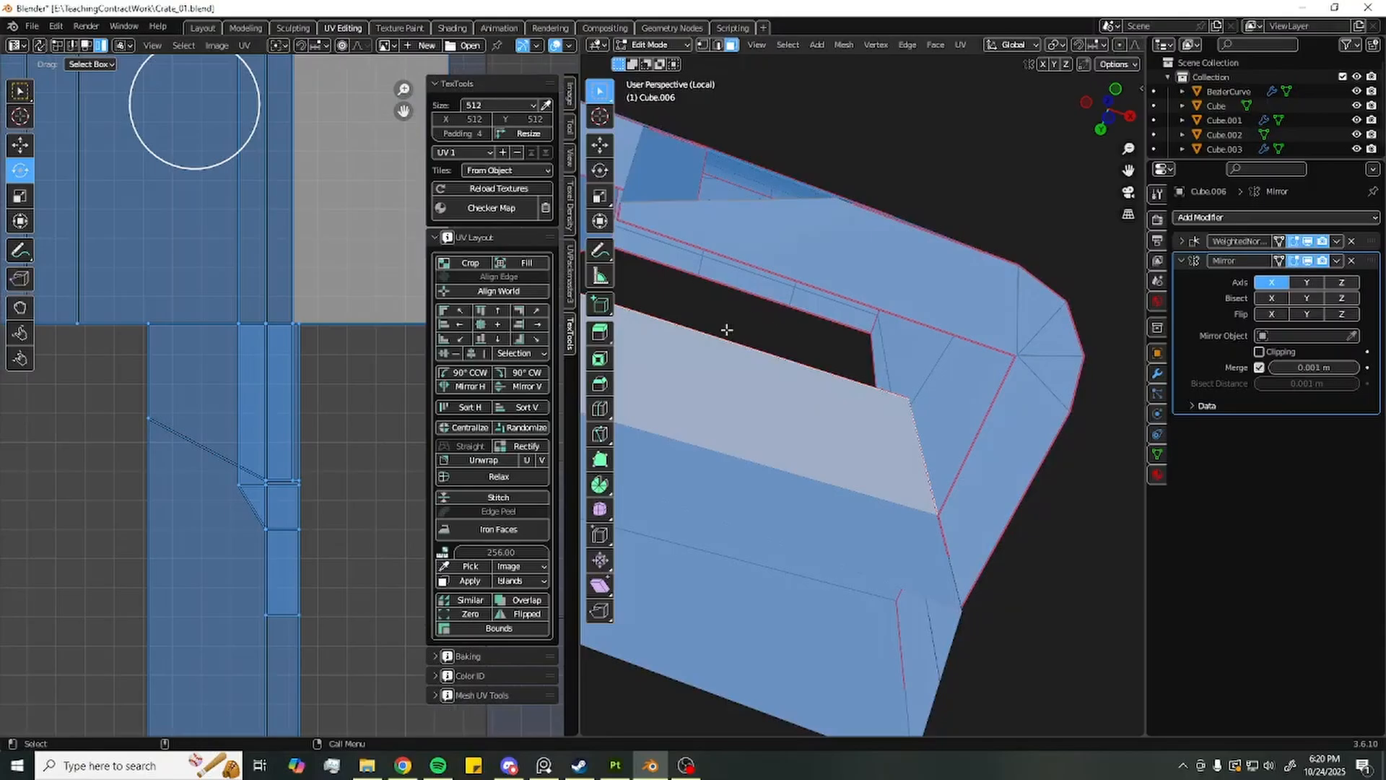
# Select all of the cover's faces, turn on UV sync selection and collapse the TexTools size settings
pyautogui.moveTo(726, 329); pyautogui.dragTo(599, 267, button='middle')
pyautogui.hotkey('alt', 'a')
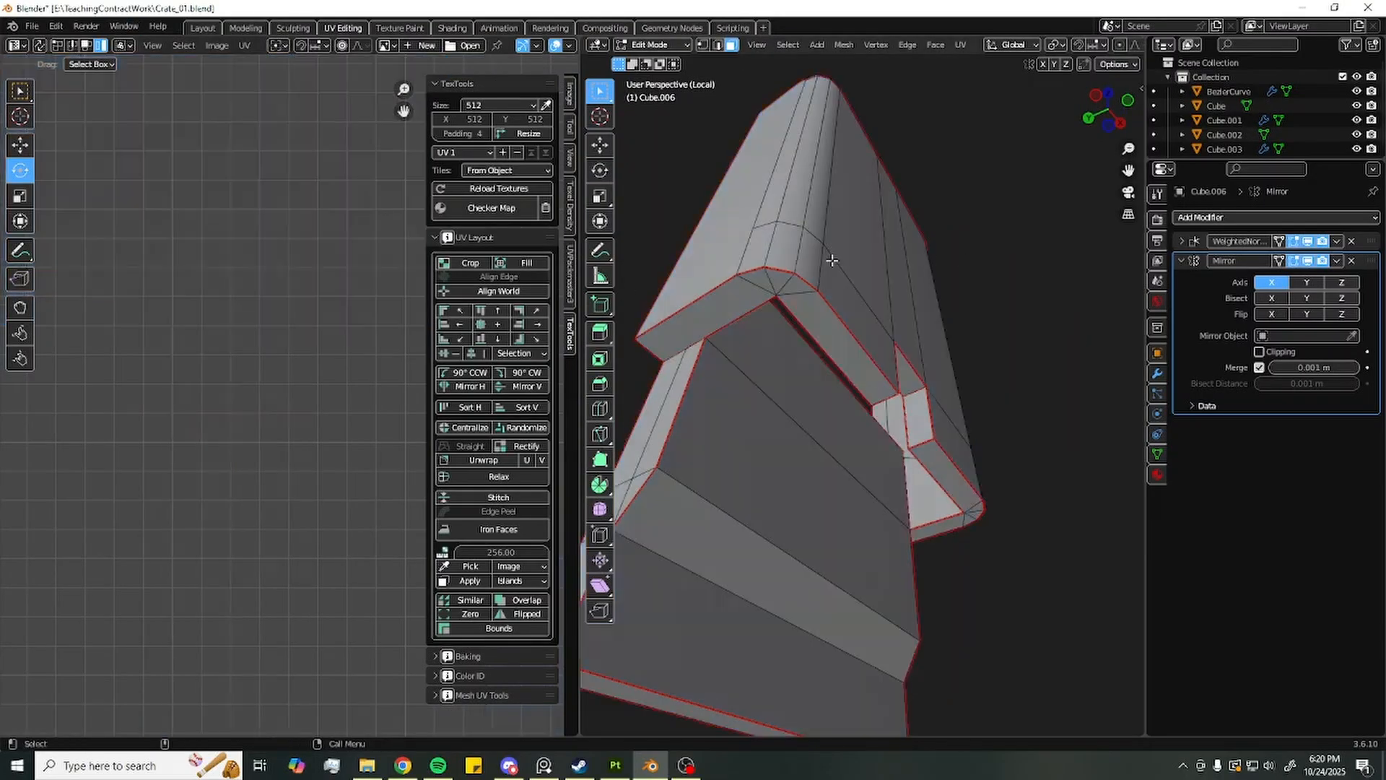
pyautogui.press('a')
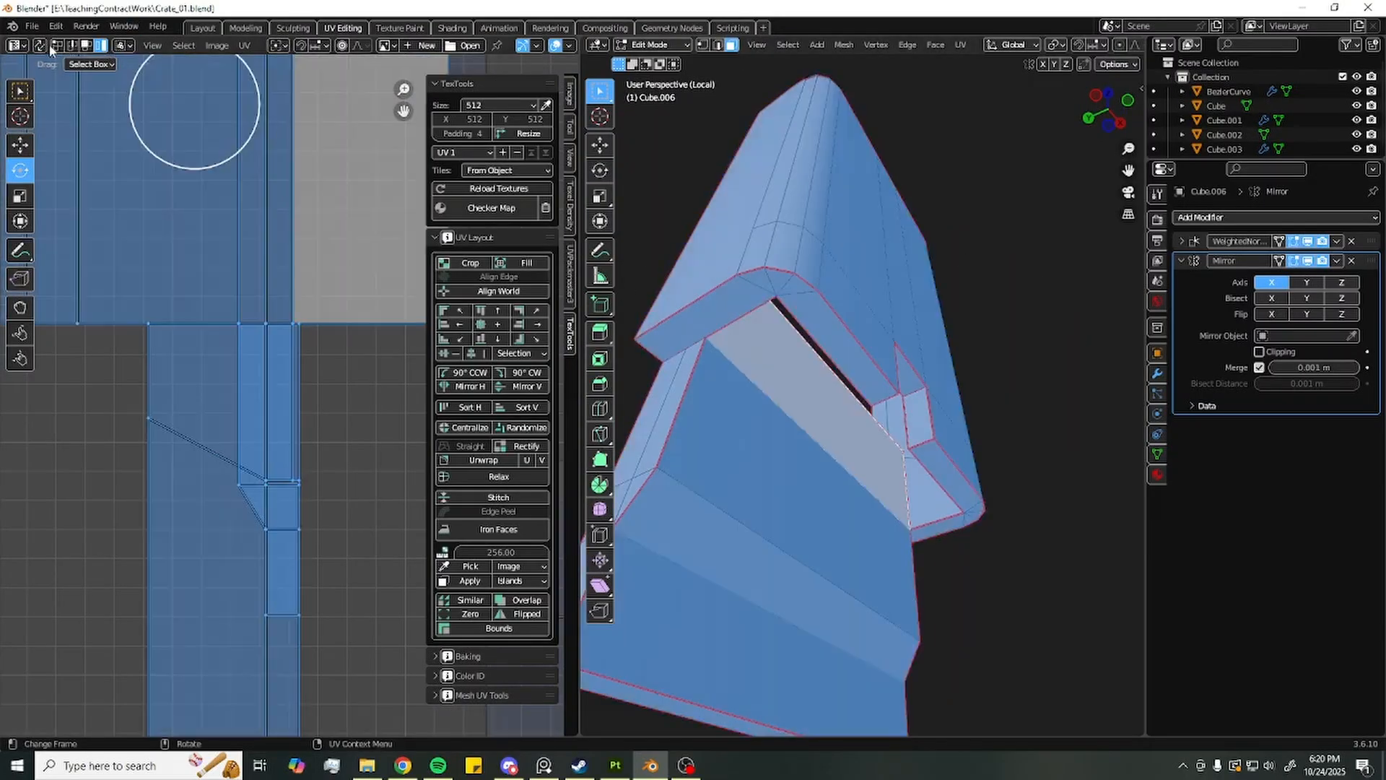
pyautogui.scroll(-5, 793, 353)
pyautogui.moveTo(793, 353); pyautogui.dragTo(841, 396, button='middle')
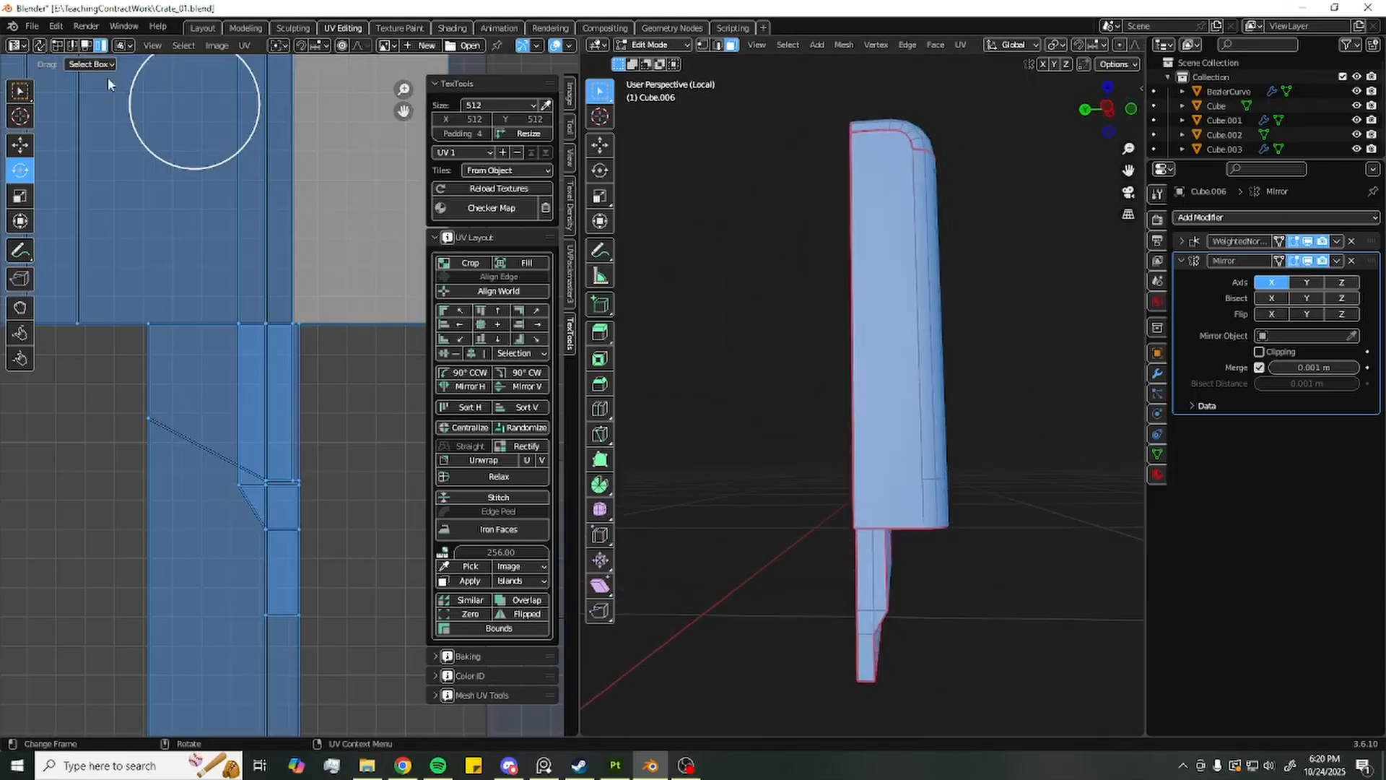
pyautogui.click(40, 46)
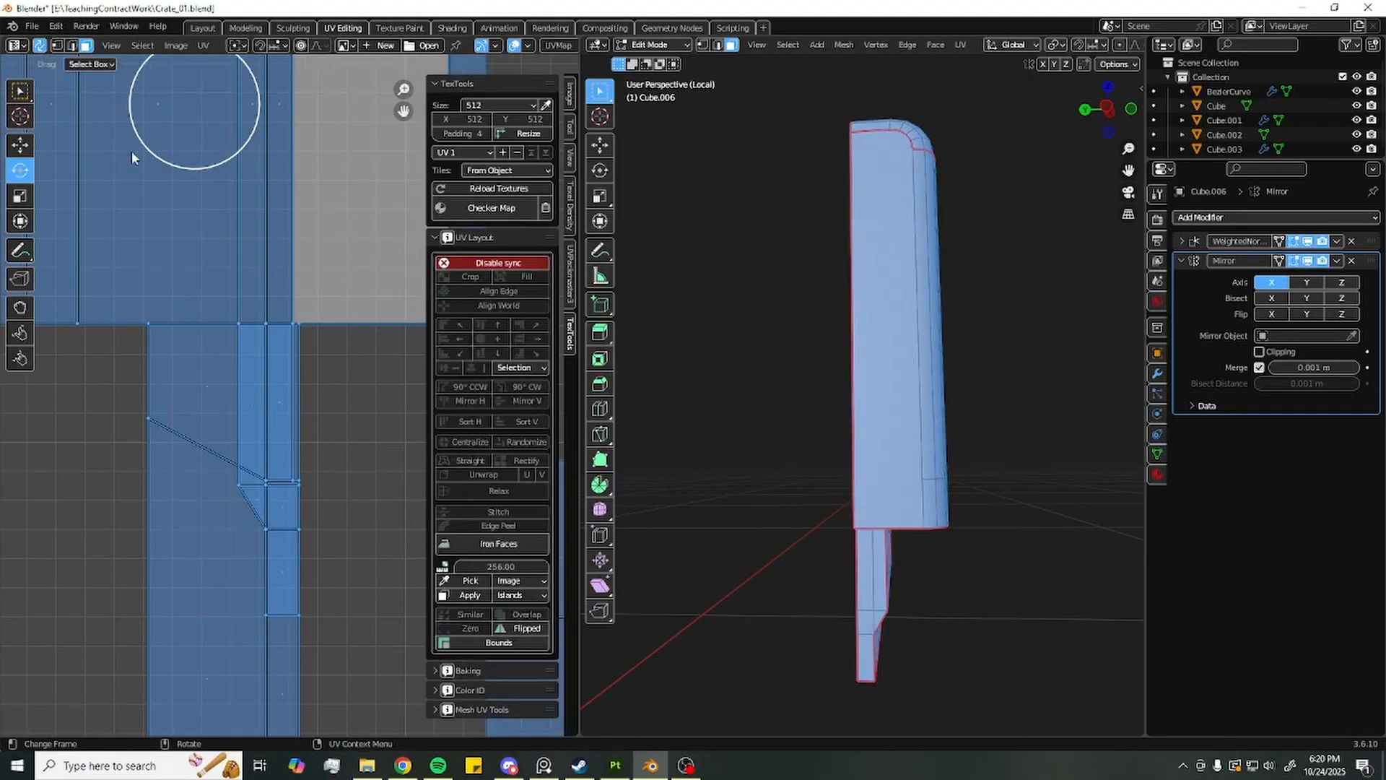
pyautogui.click(485, 83)
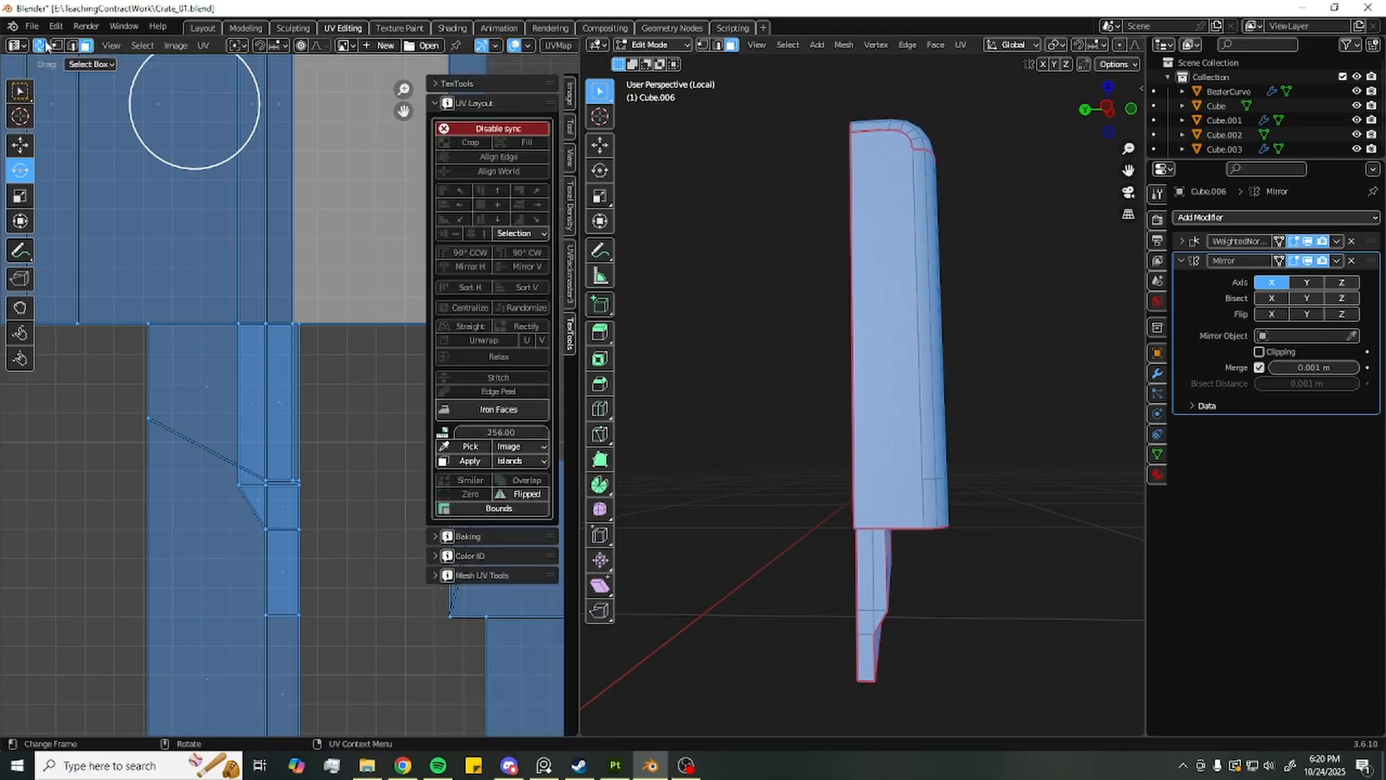
# Examine which faces of the cover correspond to the narrow strip in the UV islands
pyautogui.click(285, 412)
pyautogui.press('l')
pyautogui.press('f')
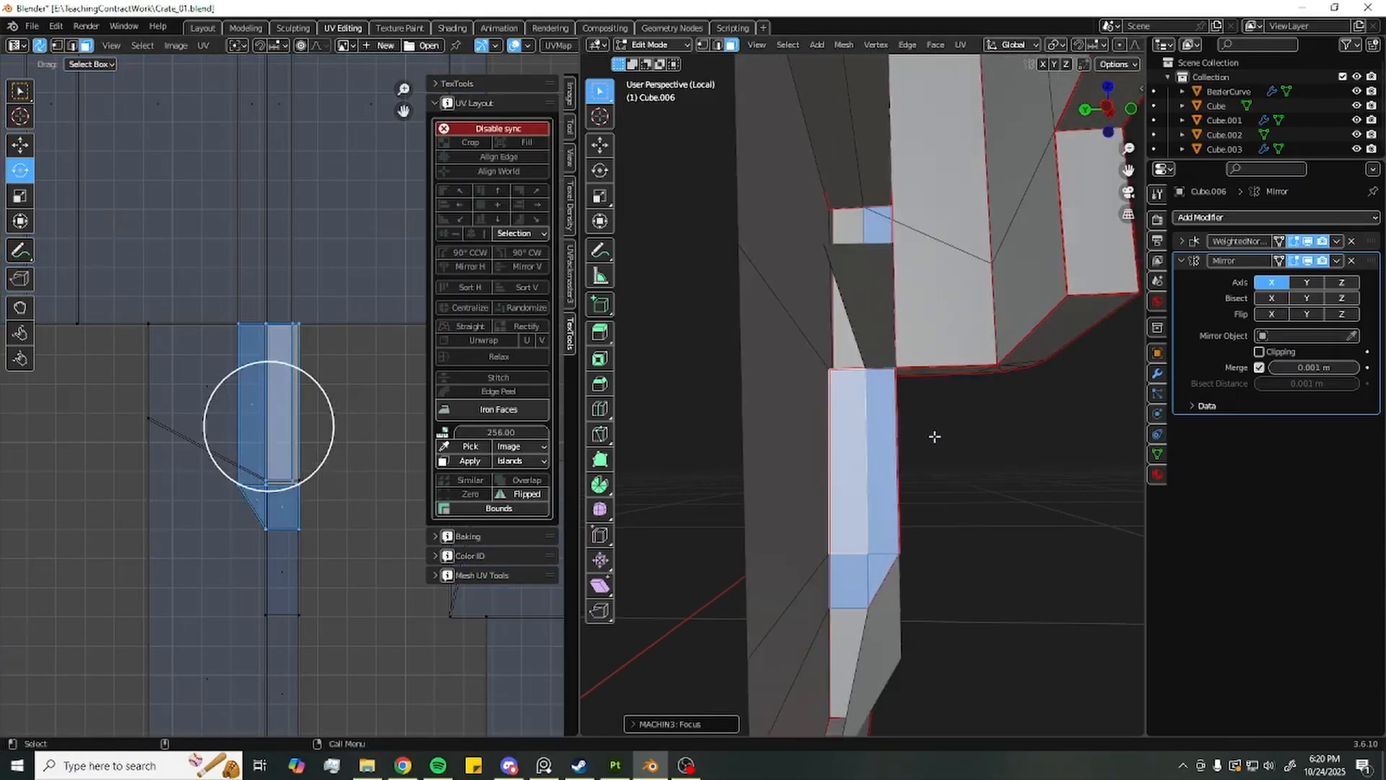
pyautogui.moveTo(935, 436); pyautogui.dragTo(872, 486, button='middle')
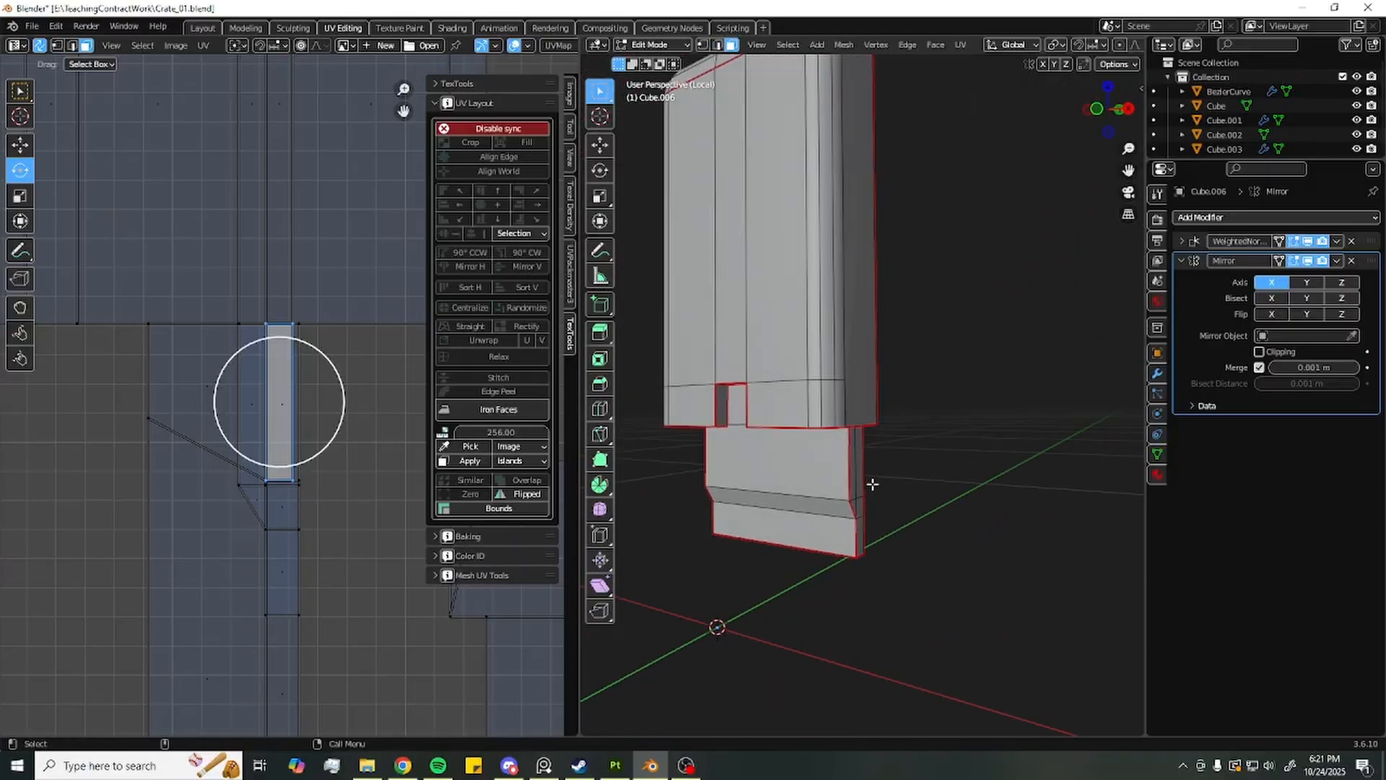
# Select all of the cover's faces and apply Smart UV Project with a 66° angle limit and 0.000 island margin
pyautogui.press('Tab')
pyautogui.press('Tab')
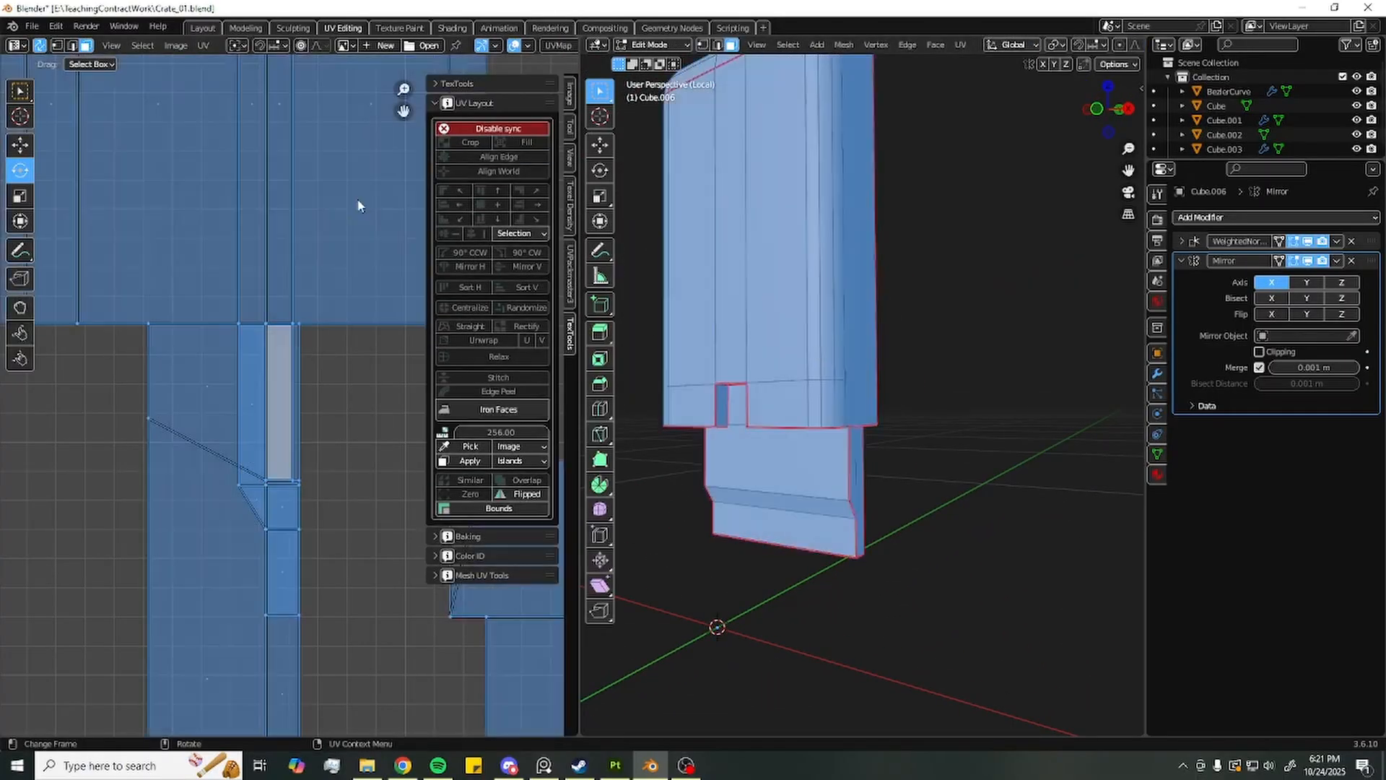
pyautogui.click(203, 44)
pyautogui.moveTo(274, 195)
pyautogui.click(394, 212)
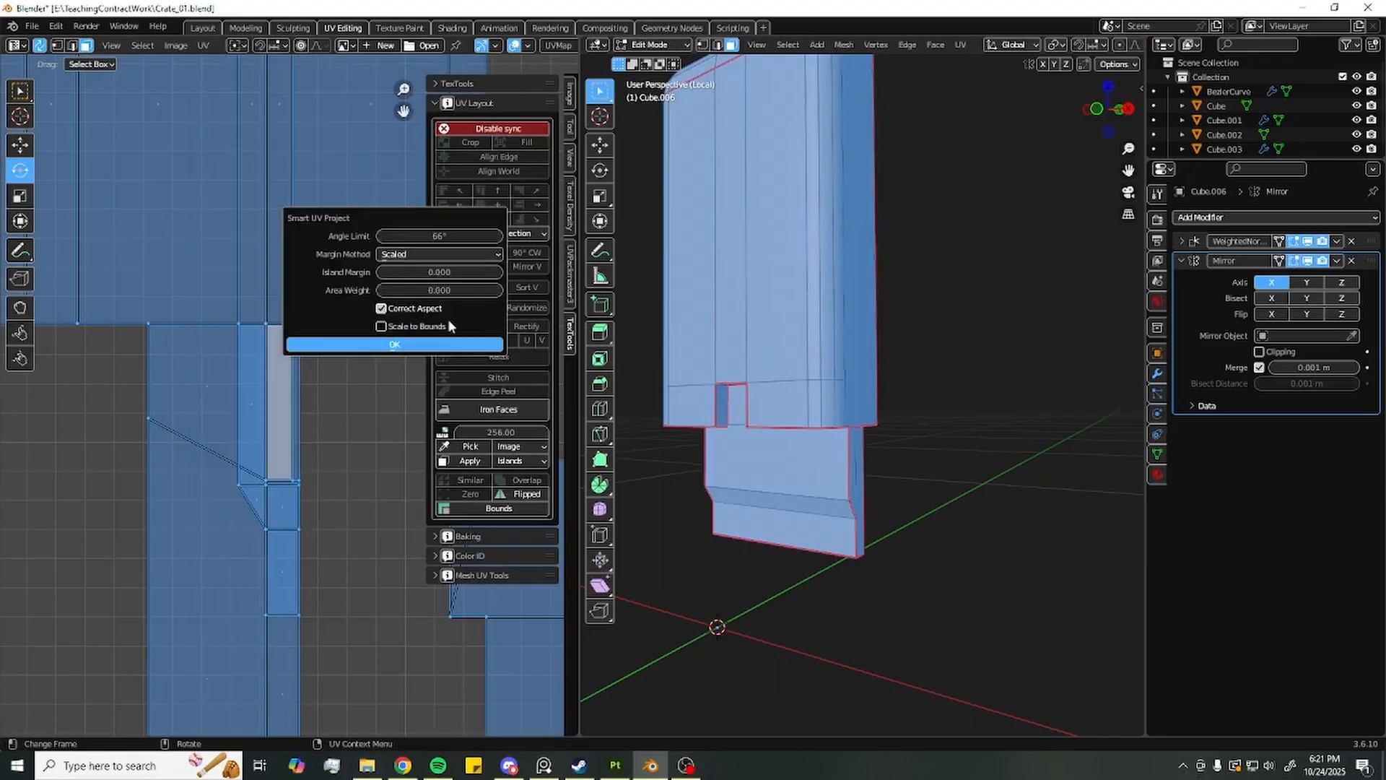
pyautogui.click(447, 345)
# Examine the cover's projected UV islands and compare their layout with the model from several sides
pyautogui.scroll(-7, 289, 364)
pyautogui.scroll(2, 284, 362)
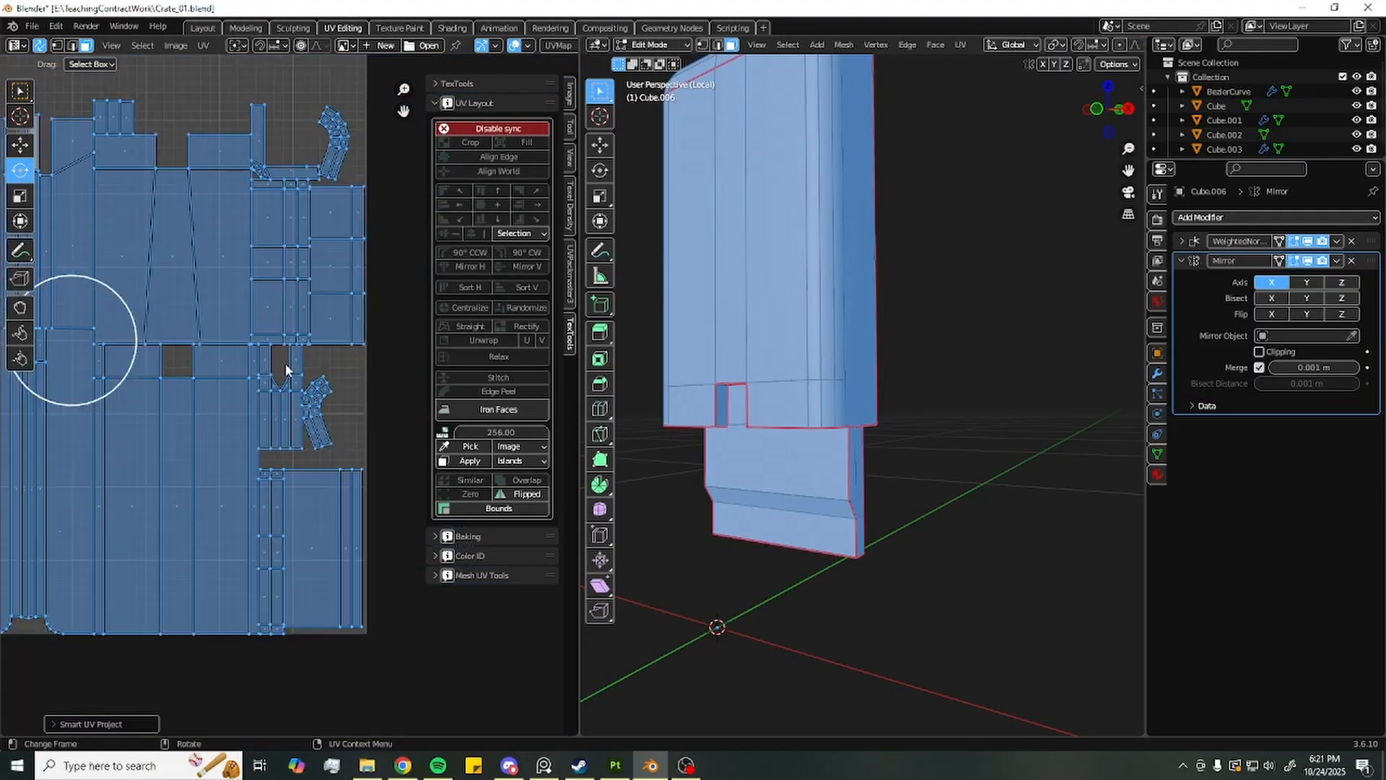
pyautogui.moveTo(290, 317); pyautogui.dragTo(282, 349, button='middle')
pyautogui.scroll(2, 281, 342)
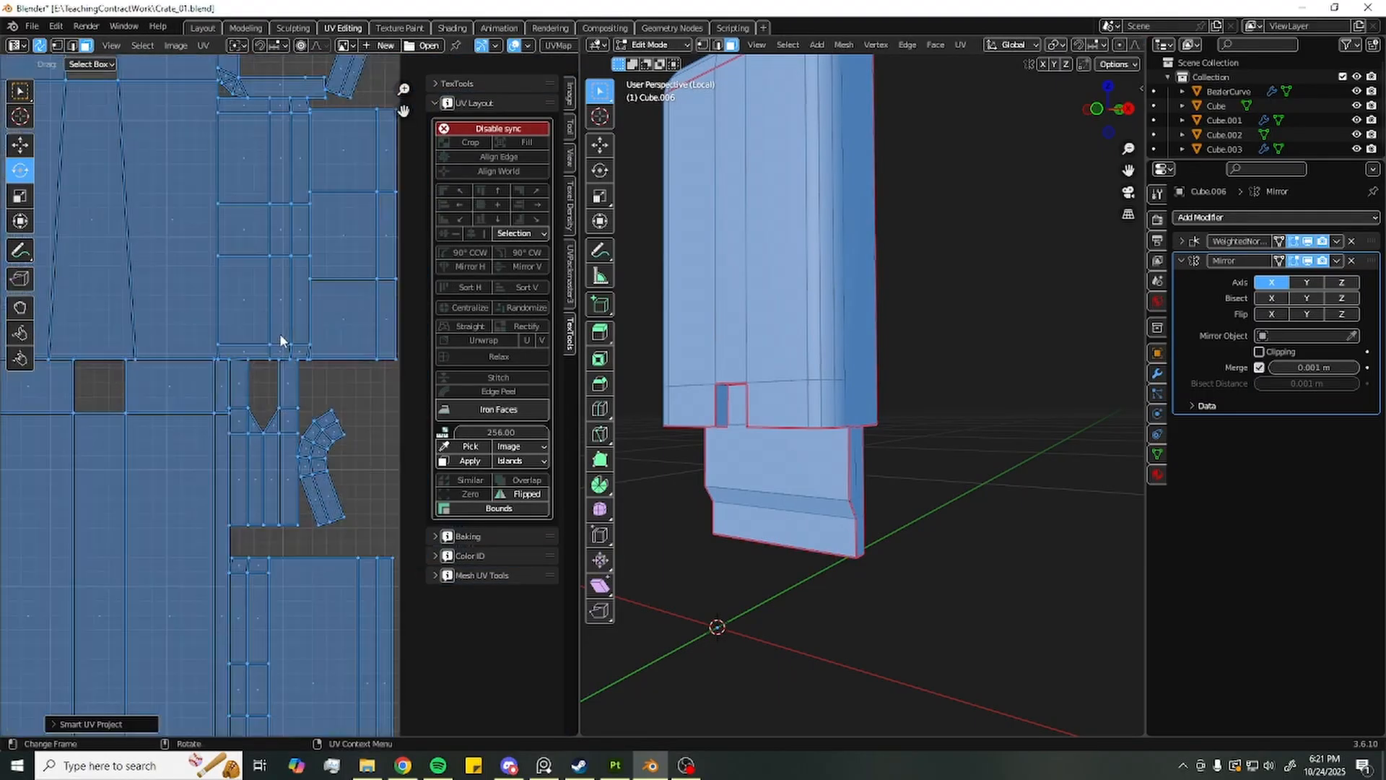
pyautogui.scroll(-2, 282, 340)
pyautogui.scroll(2, 43, 152)
pyautogui.moveTo(43, 151); pyautogui.dragTo(387, 216, button='middle')
pyautogui.scroll(2, 798, 452)
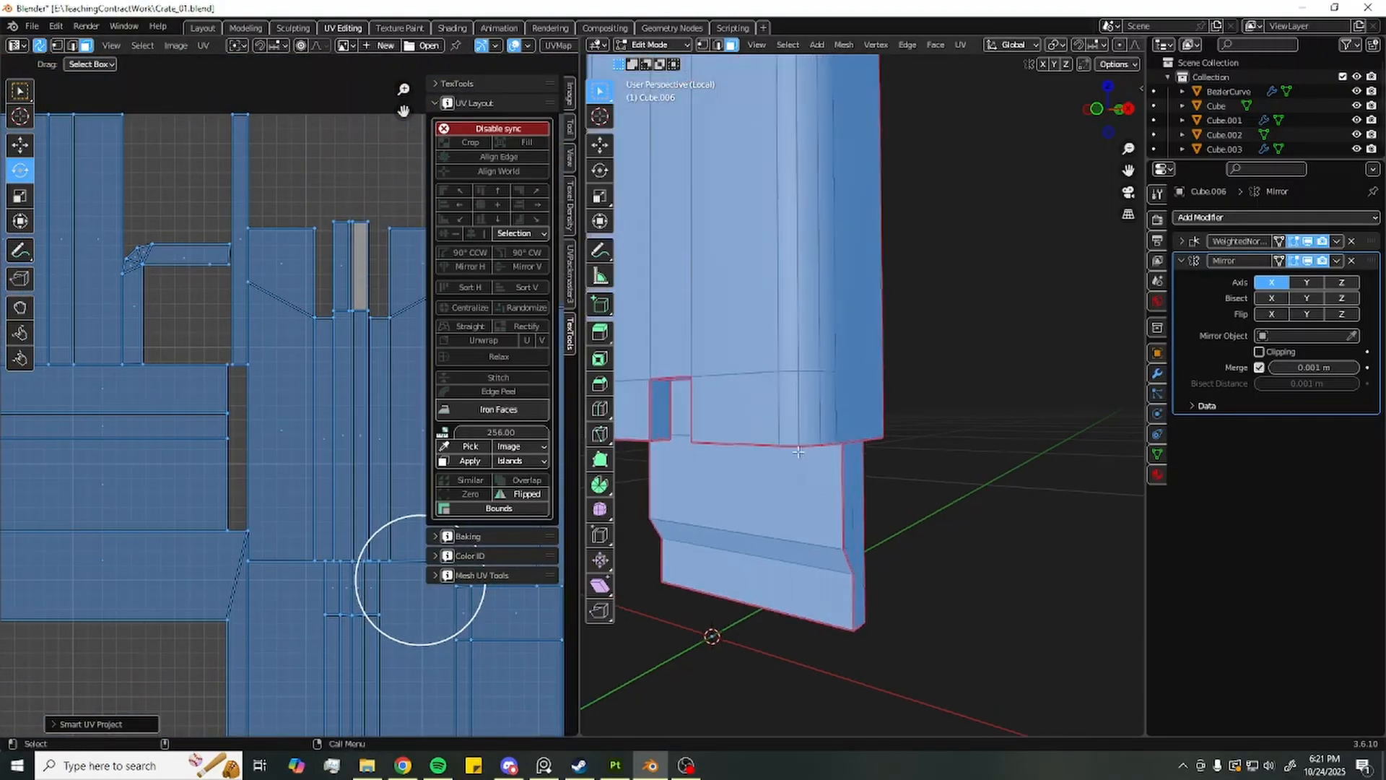
pyautogui.moveTo(798, 452); pyautogui.dragTo(740, 472, button='middle')
pyautogui.scroll(-3, 339, 291)
pyautogui.keyDown('alt'); pyautogui.moveTo(339, 291); pyautogui.dragTo(270, 292, button='middle'); pyautogui.keyUp('alt')
pyautogui.scroll(-3, 270, 224)
pyautogui.scroll(3, 270, 224)
pyautogui.keyDown('alt'); pyautogui.moveTo(325, 224); pyautogui.dragTo(244, 222, button='middle'); pyautogui.keyUp('alt')
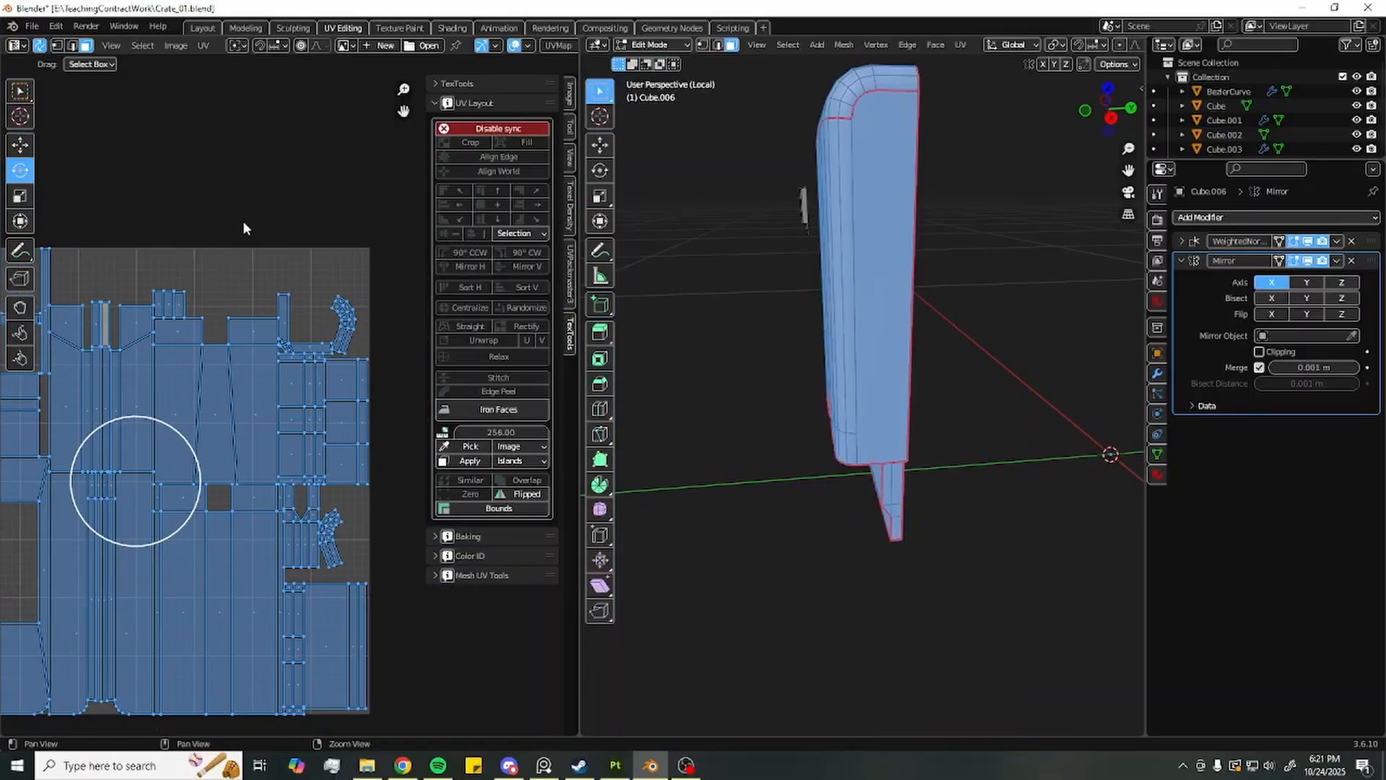
# Return the cover to Object Mode and leave its isolated view
pyautogui.click(244, 223)
pyautogui.press('Tab')
pyautogui.press('/')
# Open all of the crate's objects in Edit Mode together and examine the marked seams around the latch
pyautogui.click(884, 379)
pyautogui.press('a')
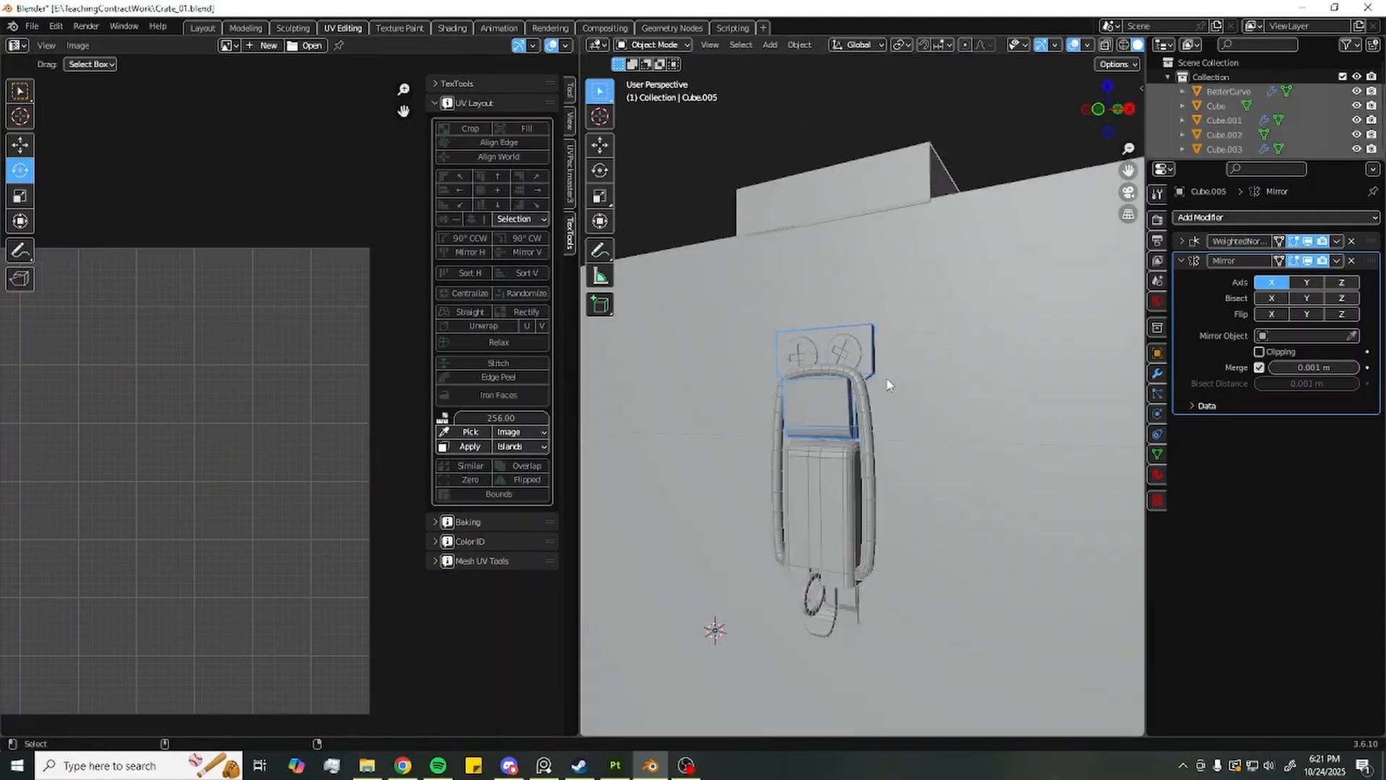
pyautogui.scroll(-9, 887, 376)
pyautogui.press('Tab')
pyautogui.scroll(9, 877, 347)
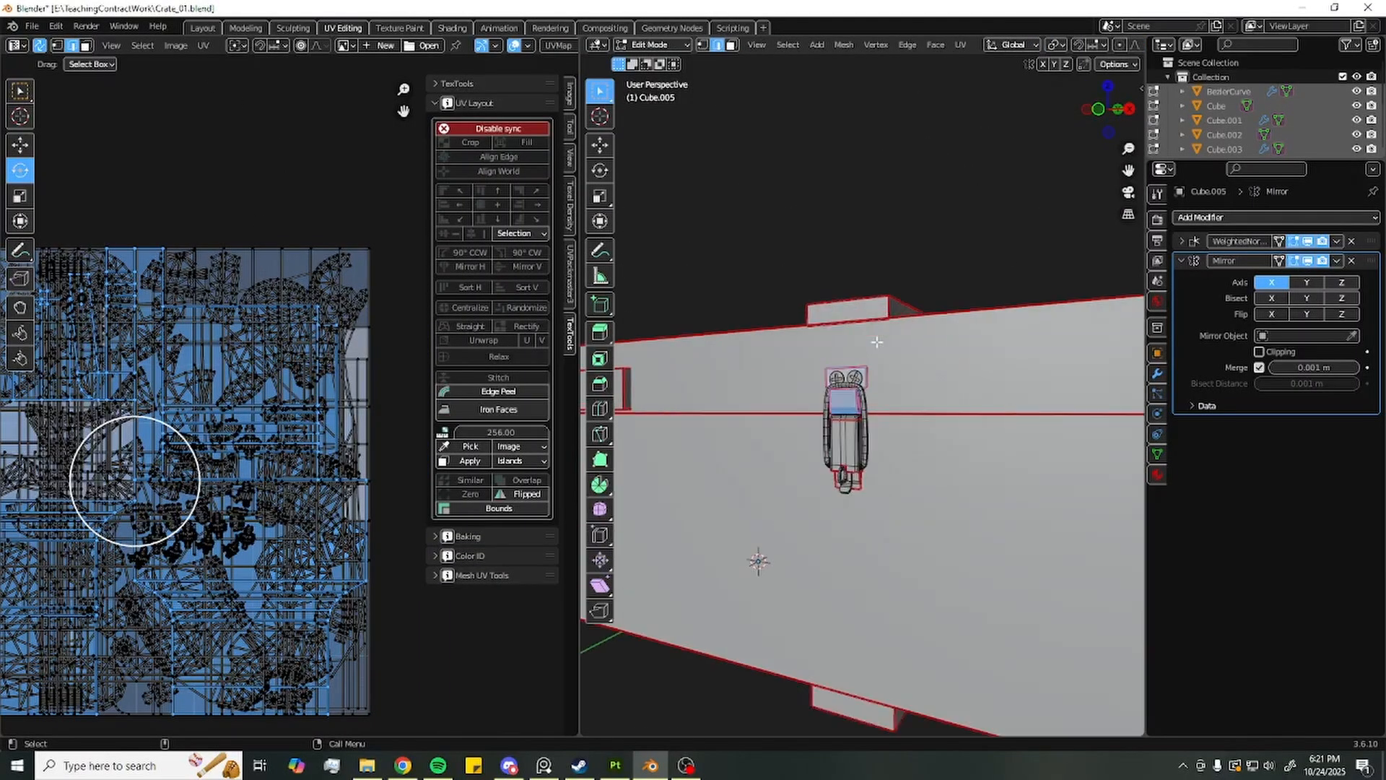
pyautogui.click(952, 230)
pyautogui.moveTo(926, 270); pyautogui.dragTo(865, 312, button='middle')
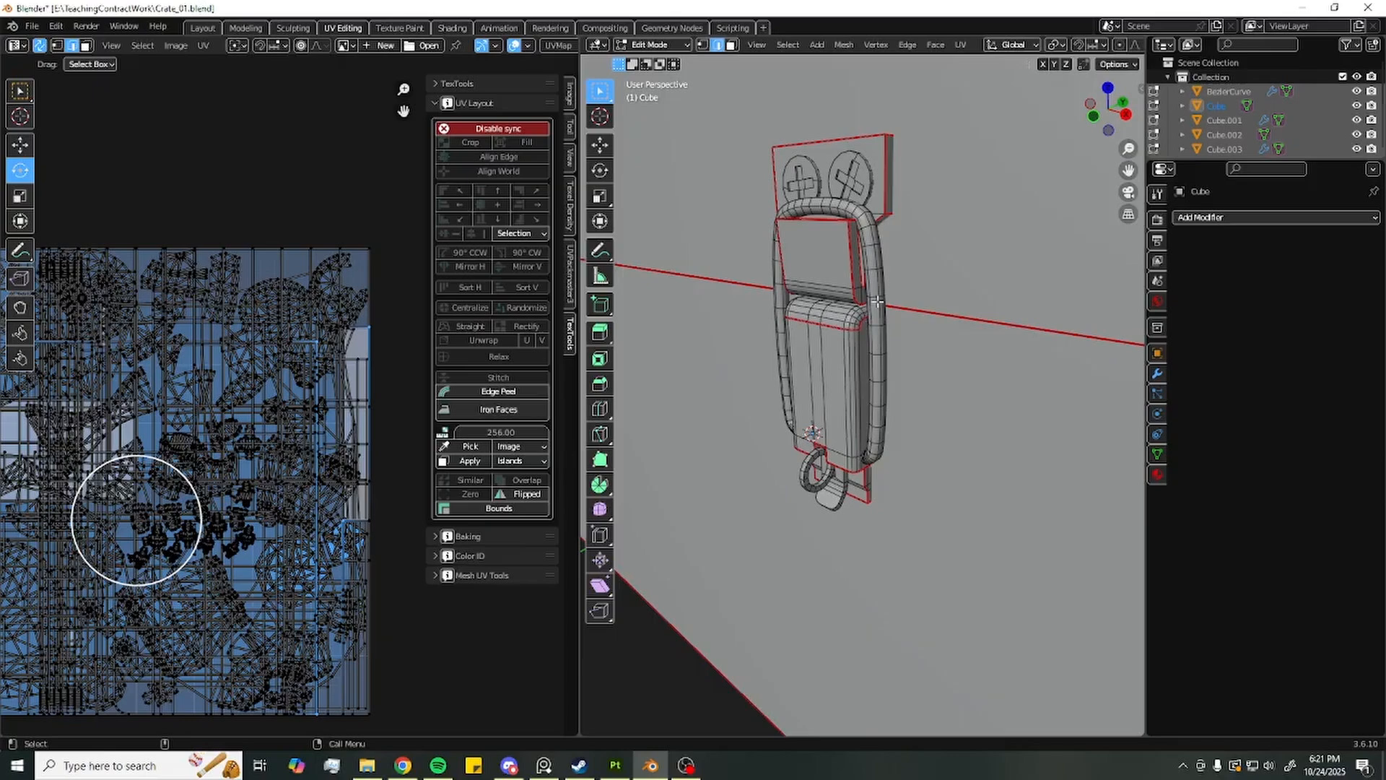
pyautogui.press('Tab')
# Select every face of the round screw heads on the latch's upper plate and apply Smart UV Project with a 66° angle limit
pyautogui.click(848, 194)
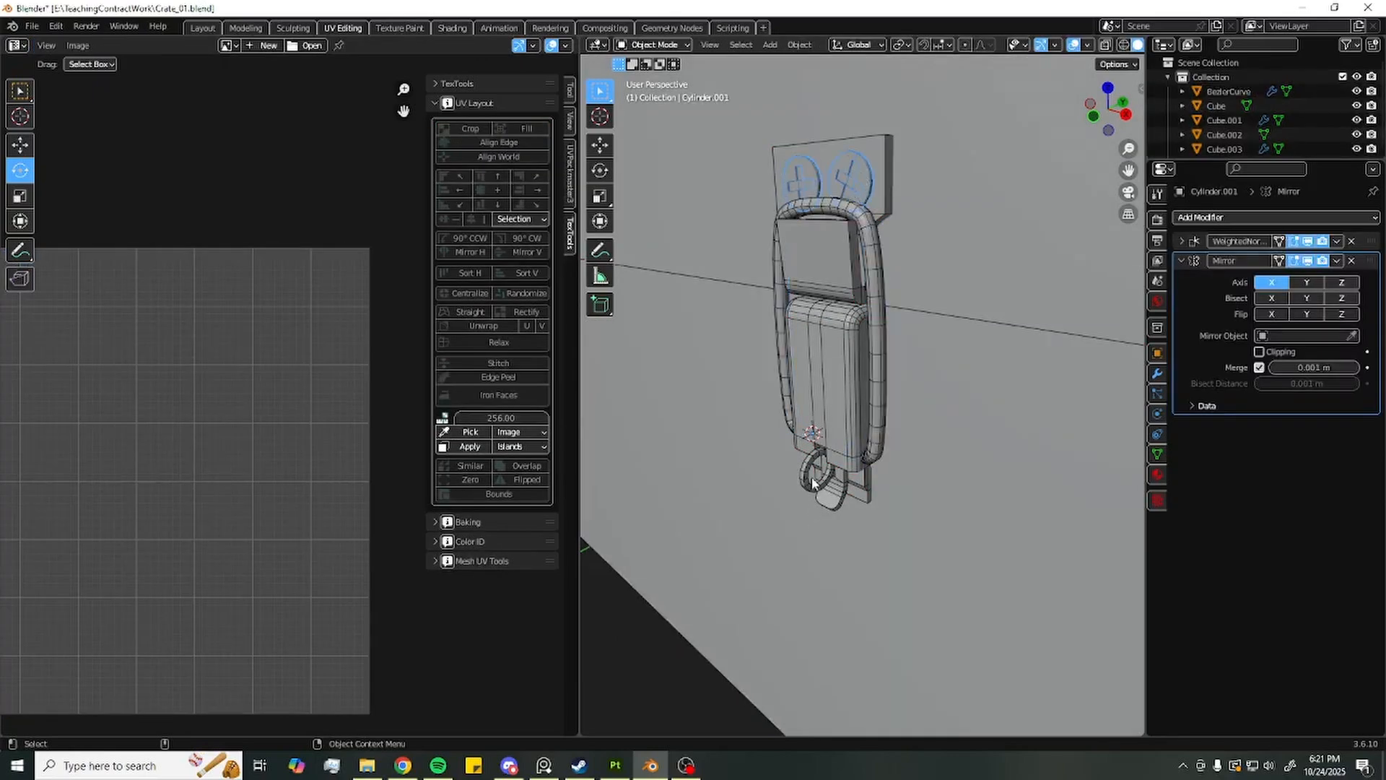
pyautogui.press('Tab')
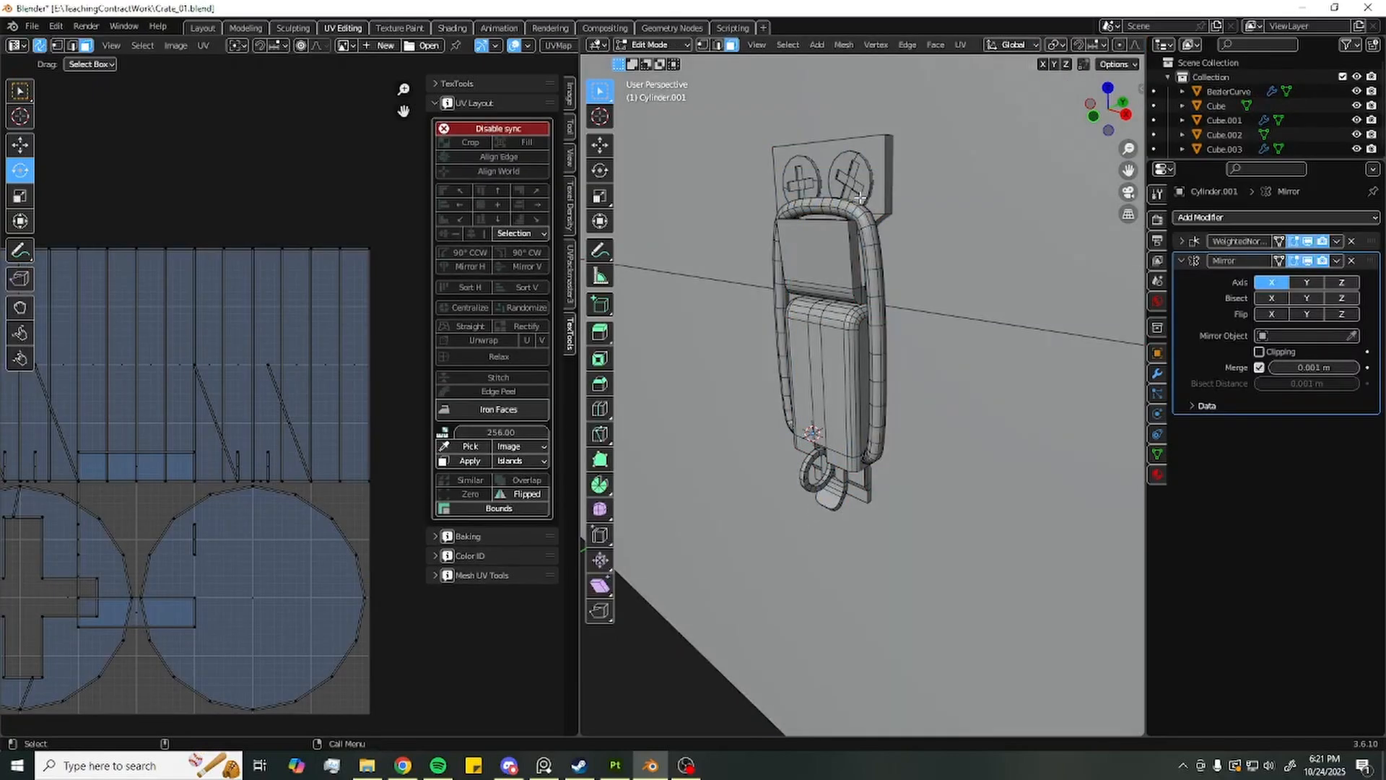
pyautogui.press('a')
pyautogui.press('KP_Decimal')
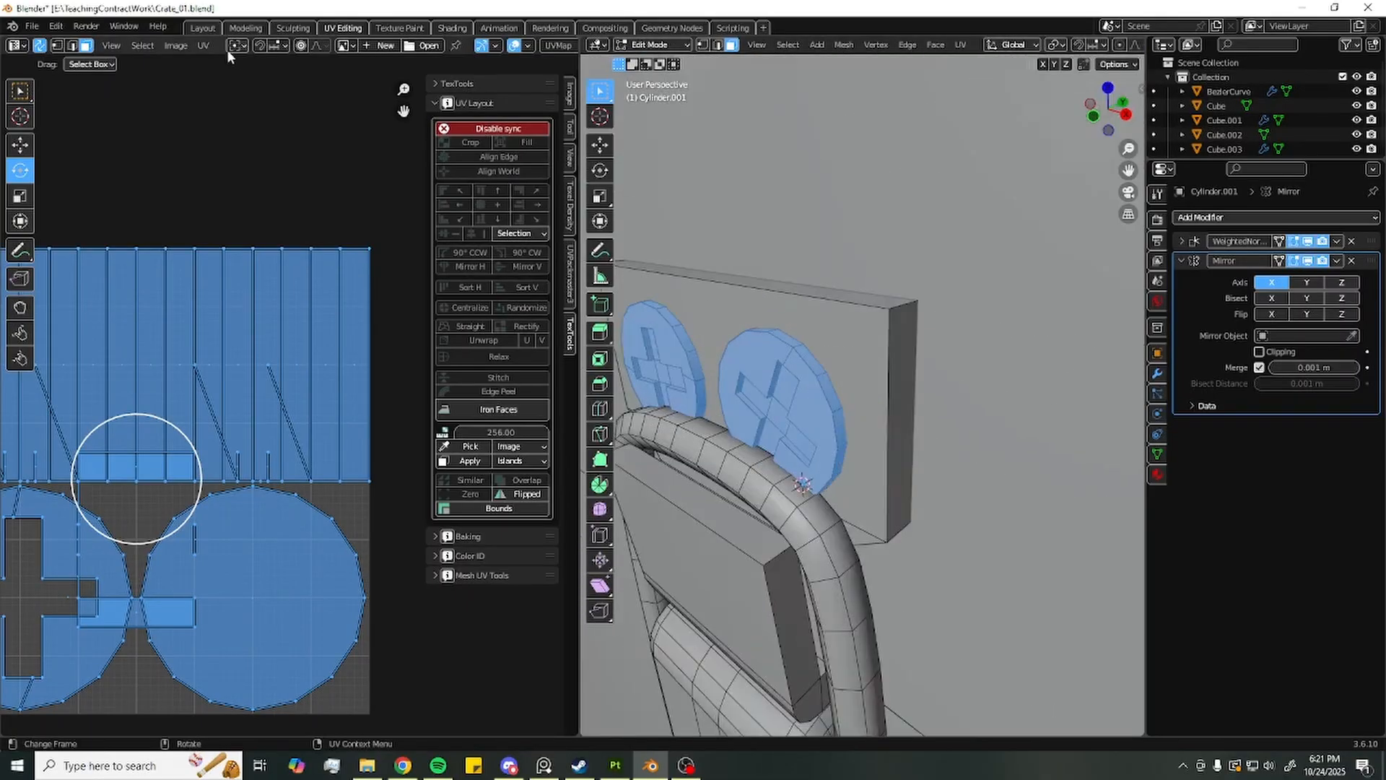
pyautogui.click(203, 45)
pyautogui.moveTo(303, 189)
pyautogui.click(408, 212)
pyautogui.click(392, 343)
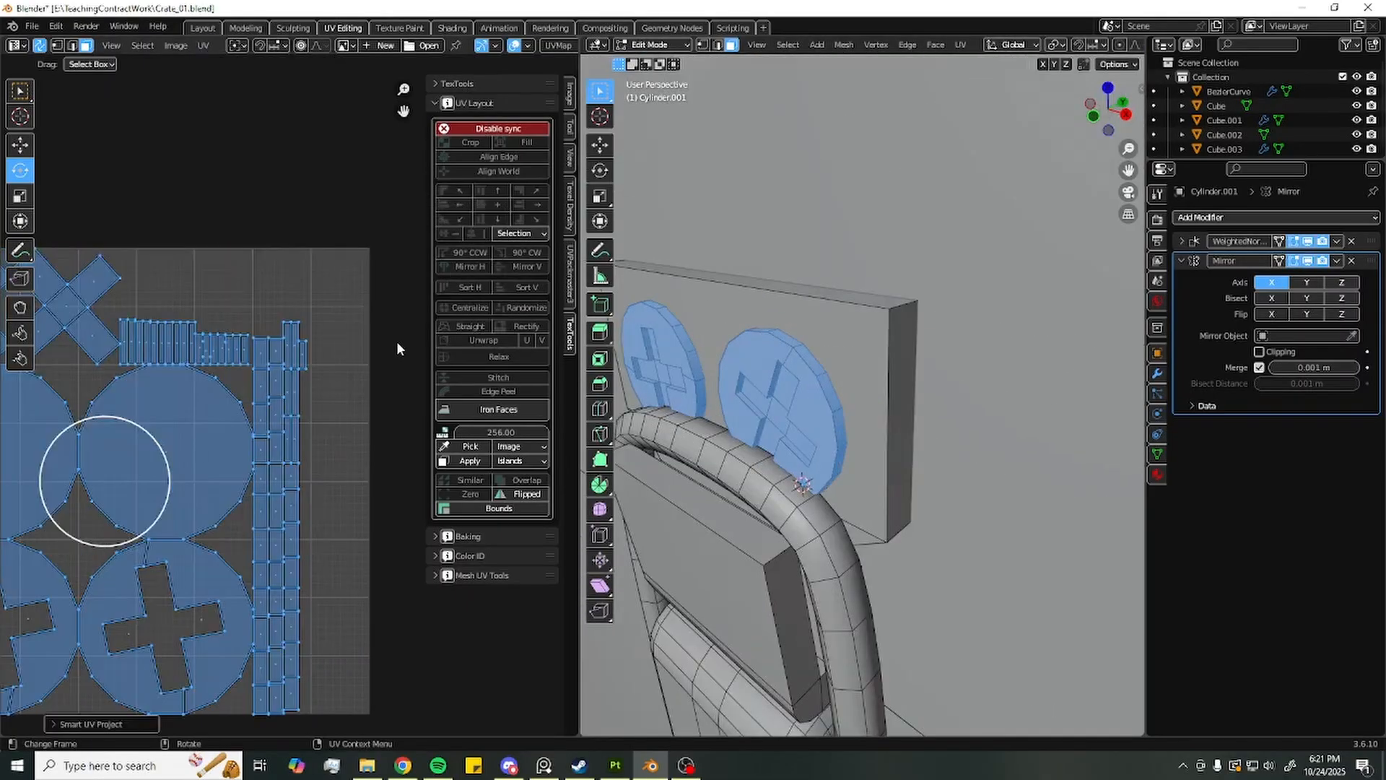
# Examine the screw heads' projected UVs by selecting individual faces and edges in the narrow strips of side islands
pyautogui.scroll(3, 318, 303)
pyautogui.scroll(5, 318, 389)
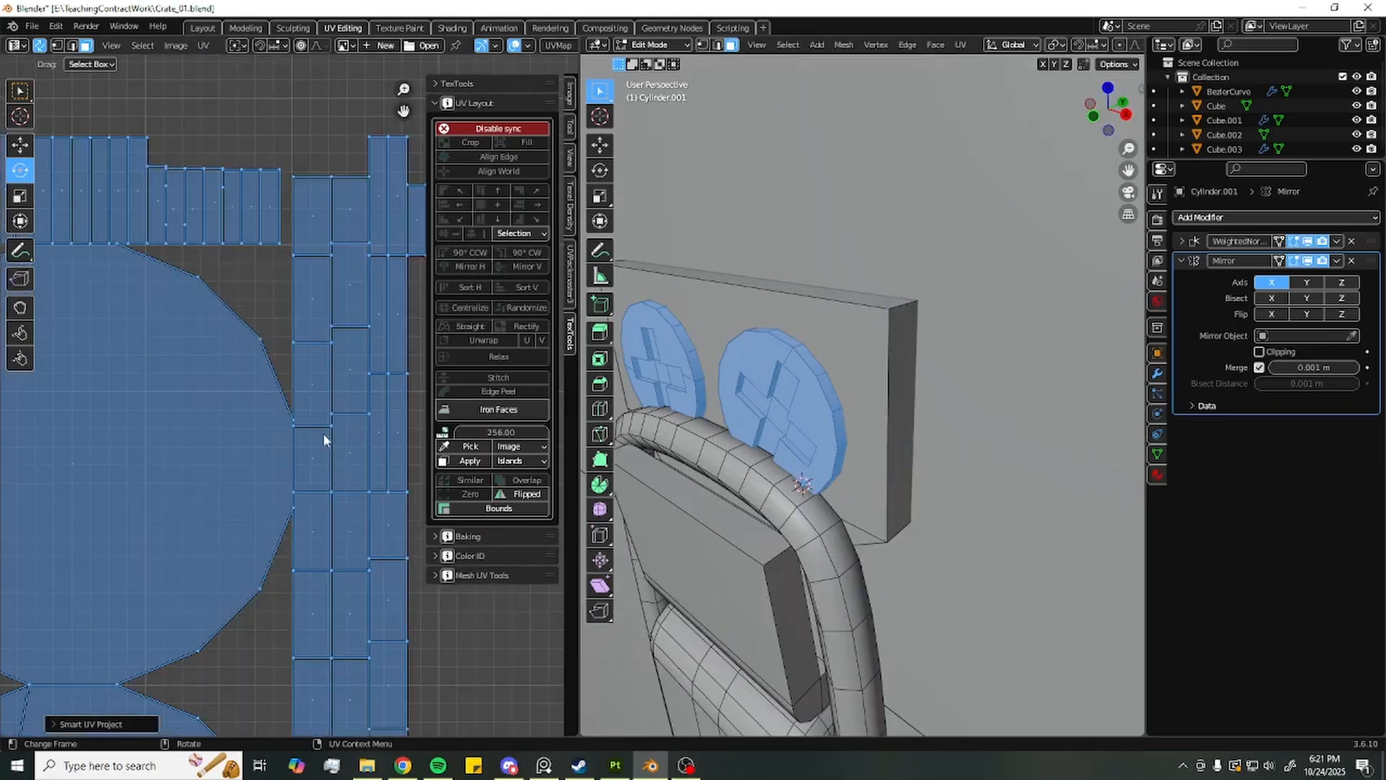
pyautogui.press('2')
pyautogui.click(352, 423)
pyautogui.click(350, 453)
pyautogui.scroll(-5, 339, 440)
pyautogui.click(314, 357)
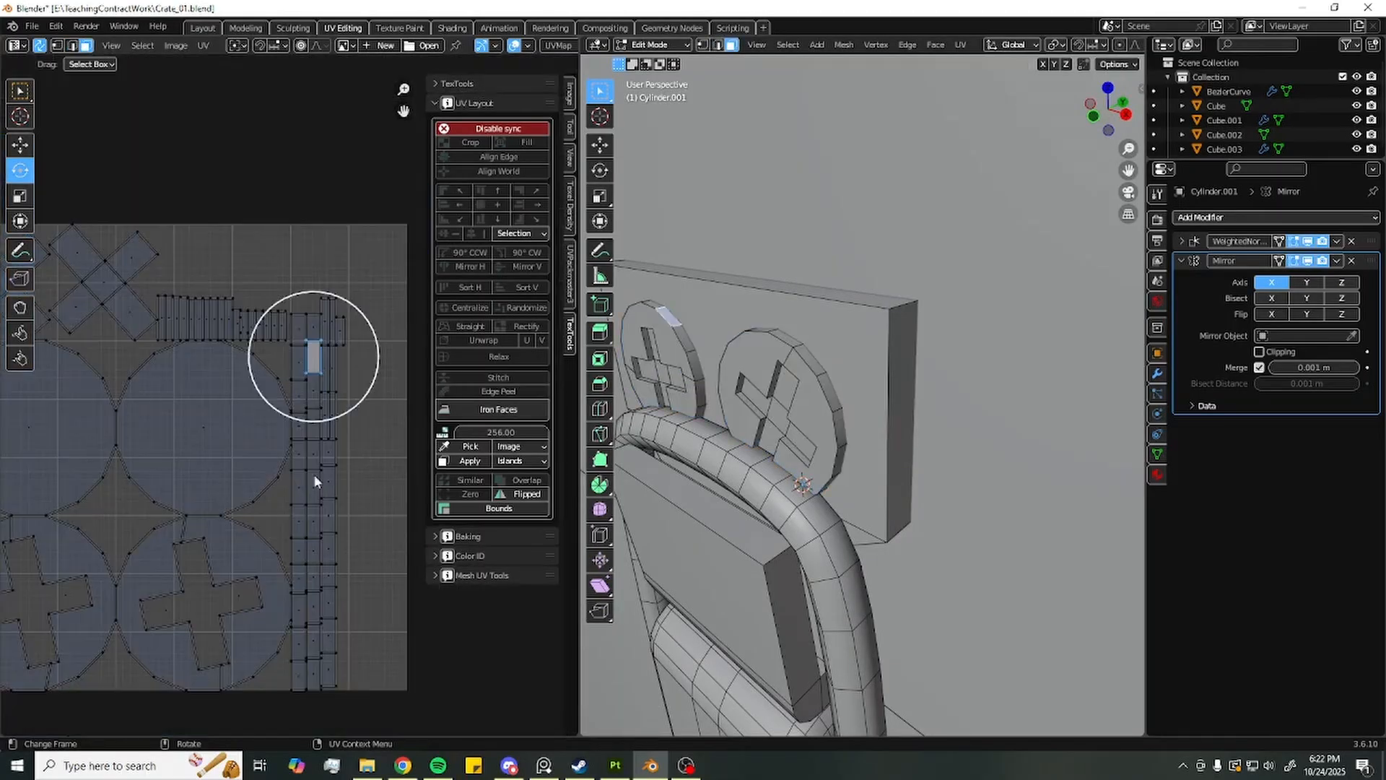
pyautogui.click(313, 524)
pyautogui.click(313, 606)
pyautogui.click(299, 645)
pyautogui.click(299, 675)
pyautogui.click(297, 629)
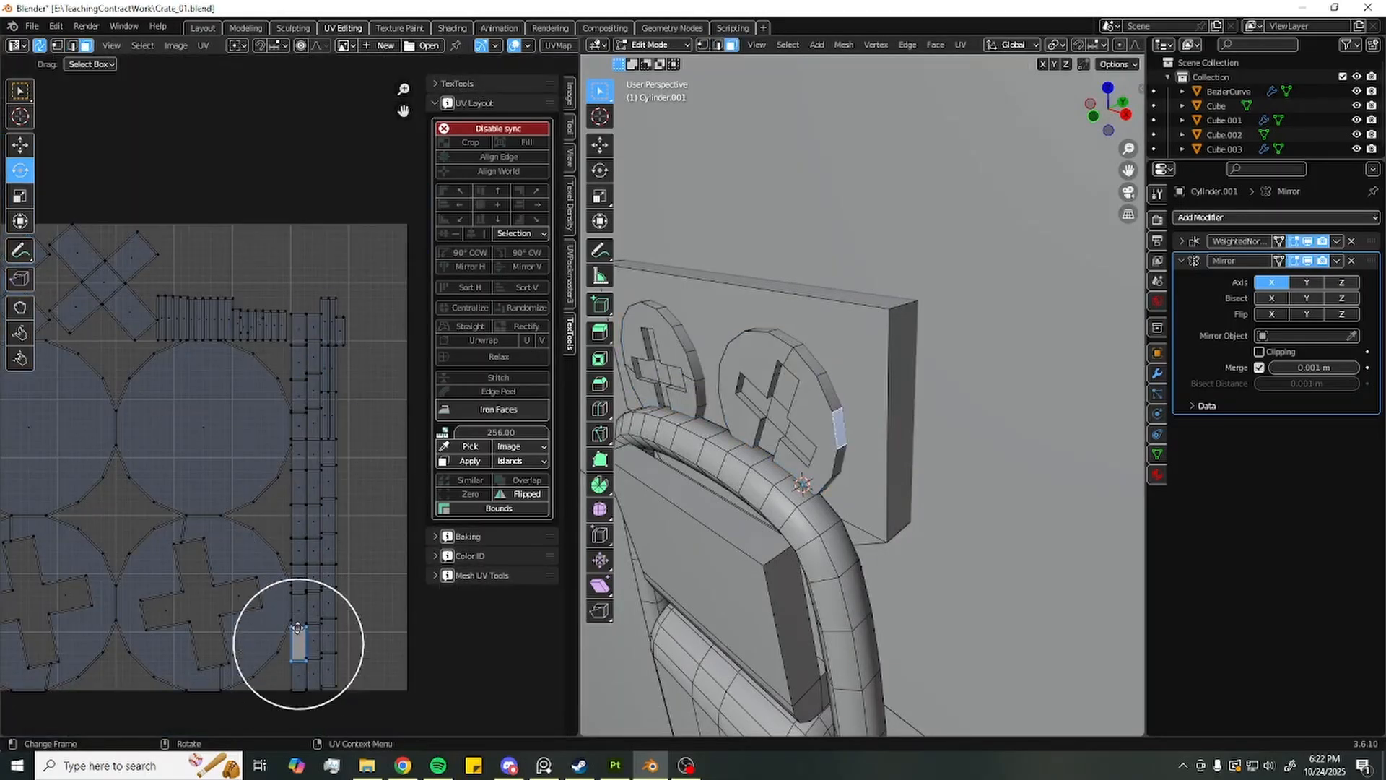
pyautogui.press('2')
pyautogui.click(299, 311)
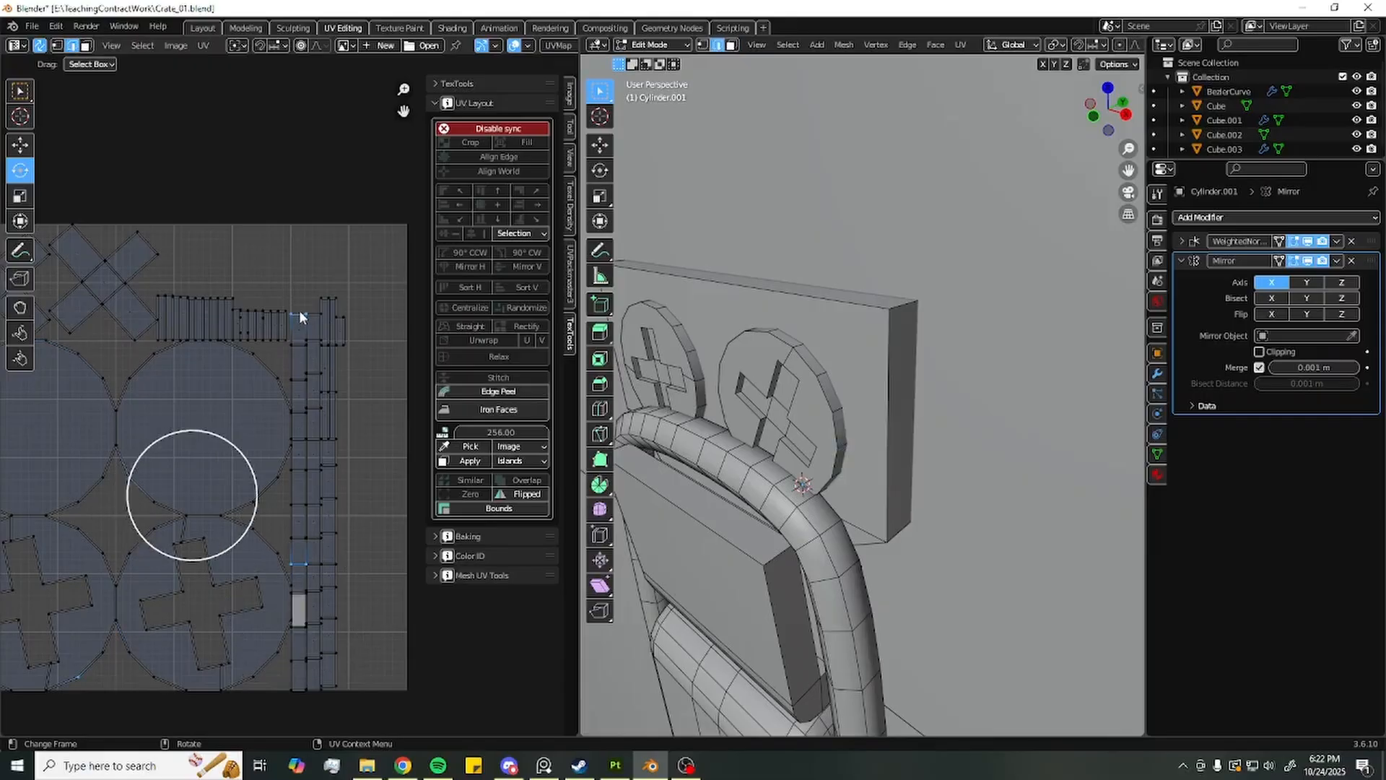
# Inspect the screw heads in isolation from the front and side, and compare them with the full latch and their UV layout
pyautogui.scroll(3, 826, 441)
pyautogui.moveTo(827, 441); pyautogui.dragTo(776, 383, button='middle')
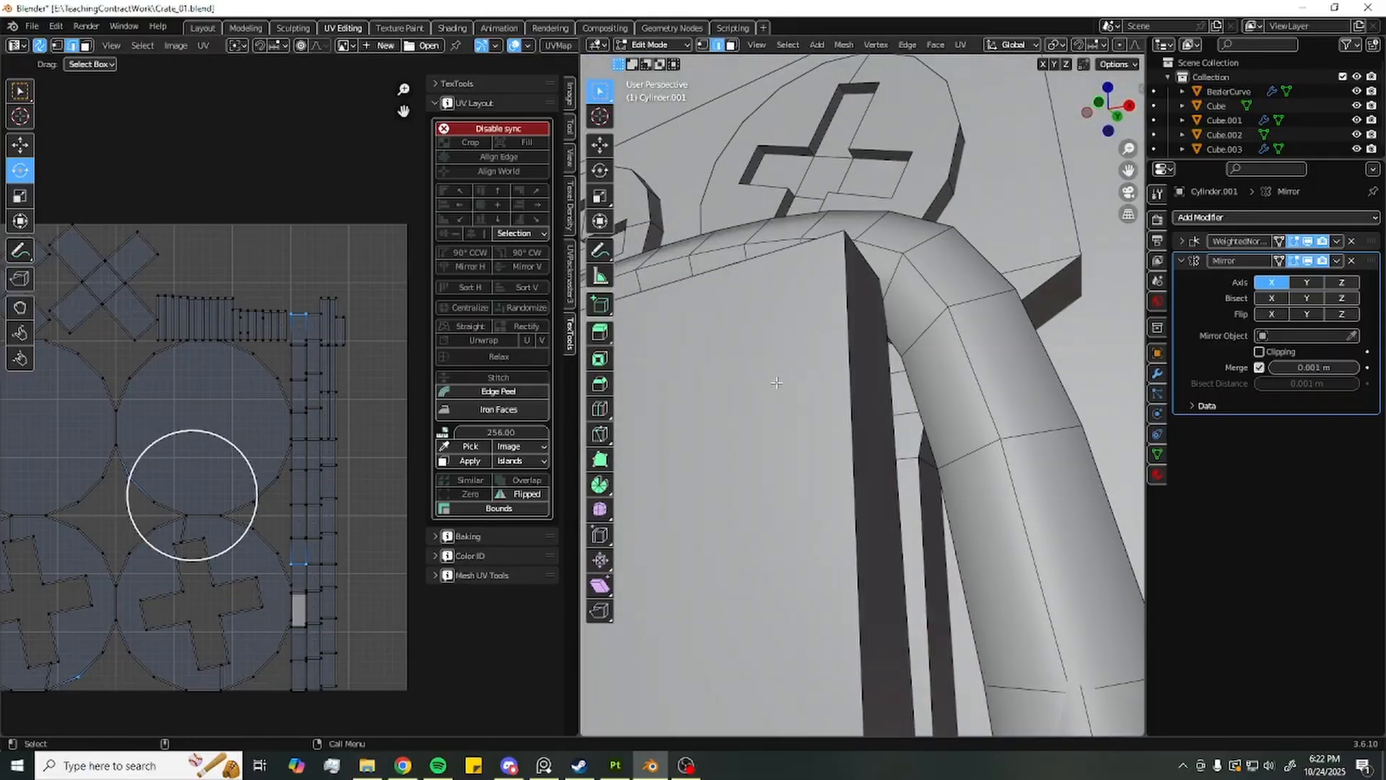
pyautogui.press('/')
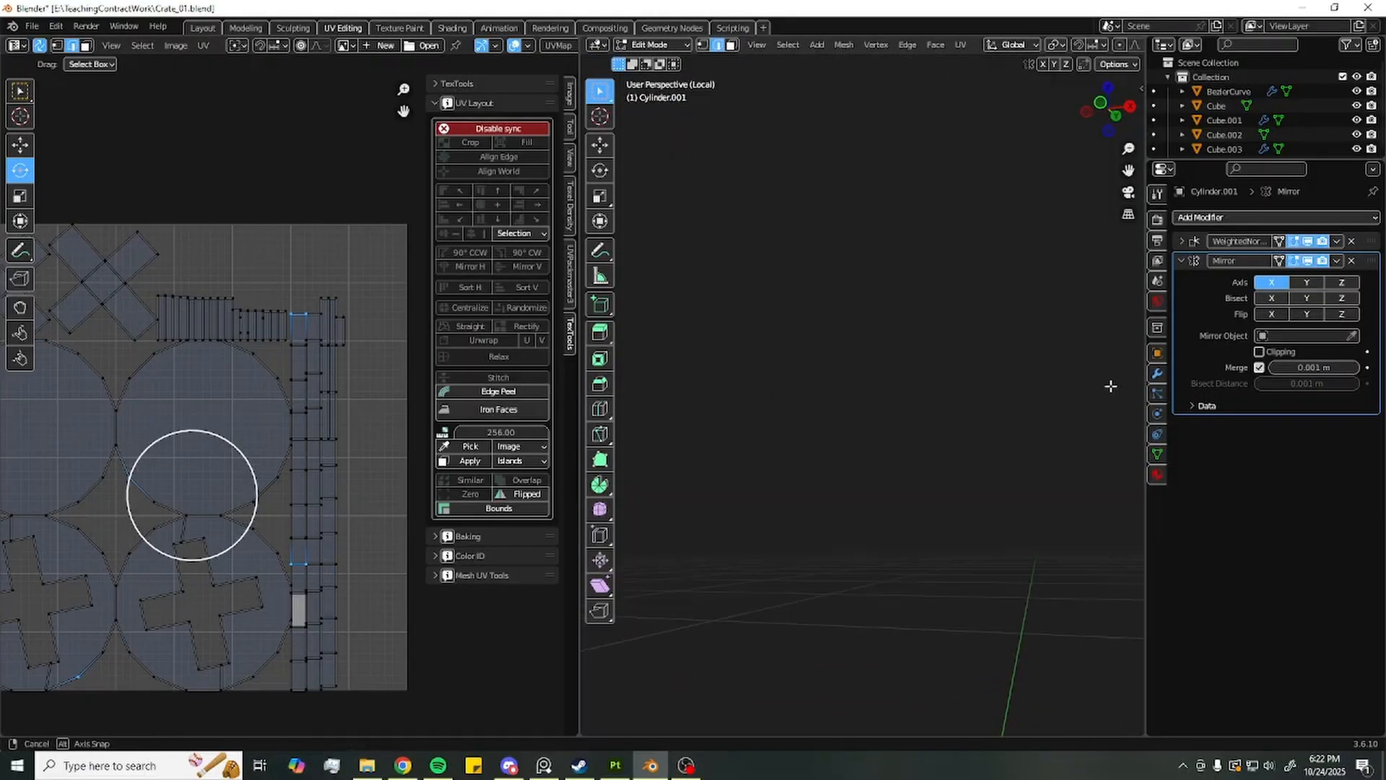
pyautogui.moveTo(1110, 386); pyautogui.dragTo(1069, 390, button='middle')
pyautogui.keyDown('alt'); pyautogui.moveTo(997, 358); pyautogui.dragTo(1026, 469, button='right'); pyautogui.keyUp('alt')
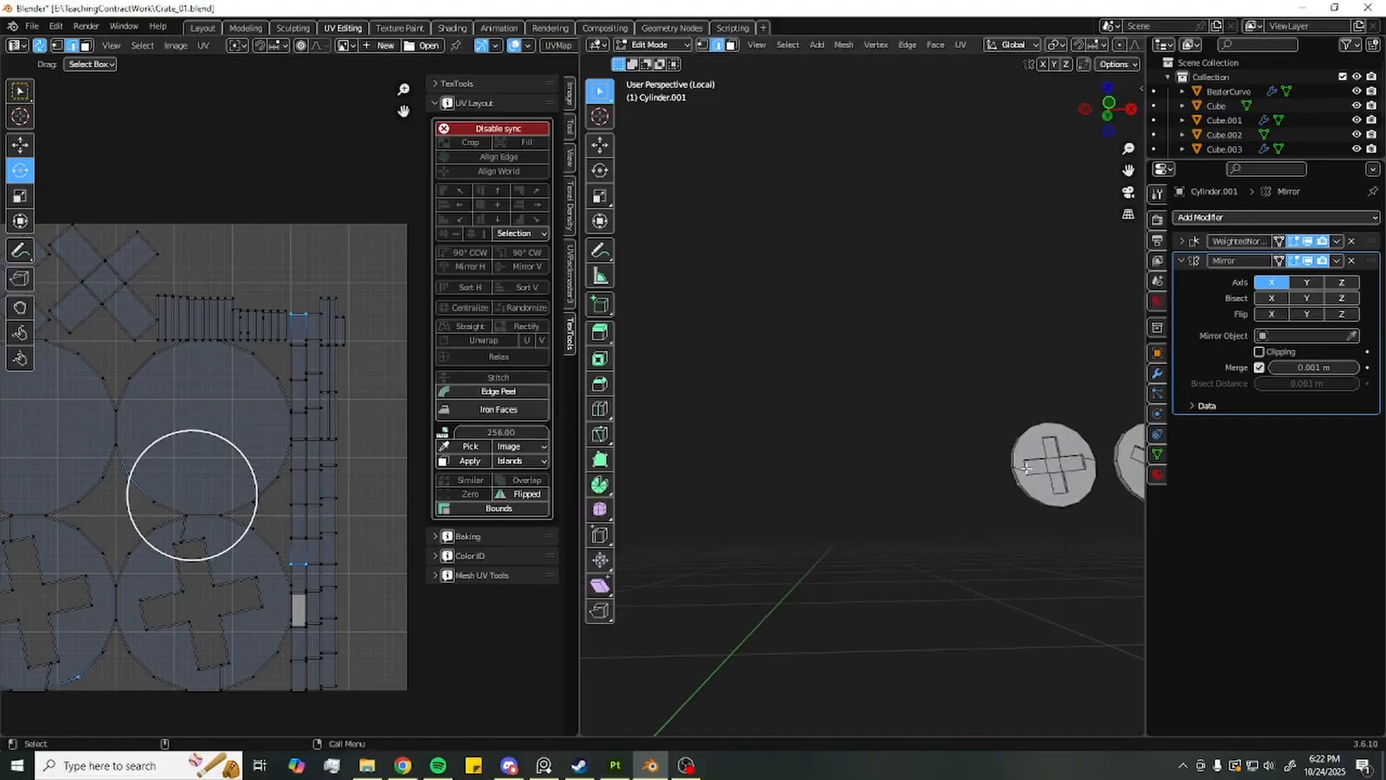
pyautogui.press('f')
pyautogui.keyDown('alt'); pyautogui.moveTo(1010, 479); pyautogui.dragTo(996, 455); pyautogui.keyUp('alt')
pyautogui.moveTo(997, 455); pyautogui.dragTo(811, 401, button='middle')
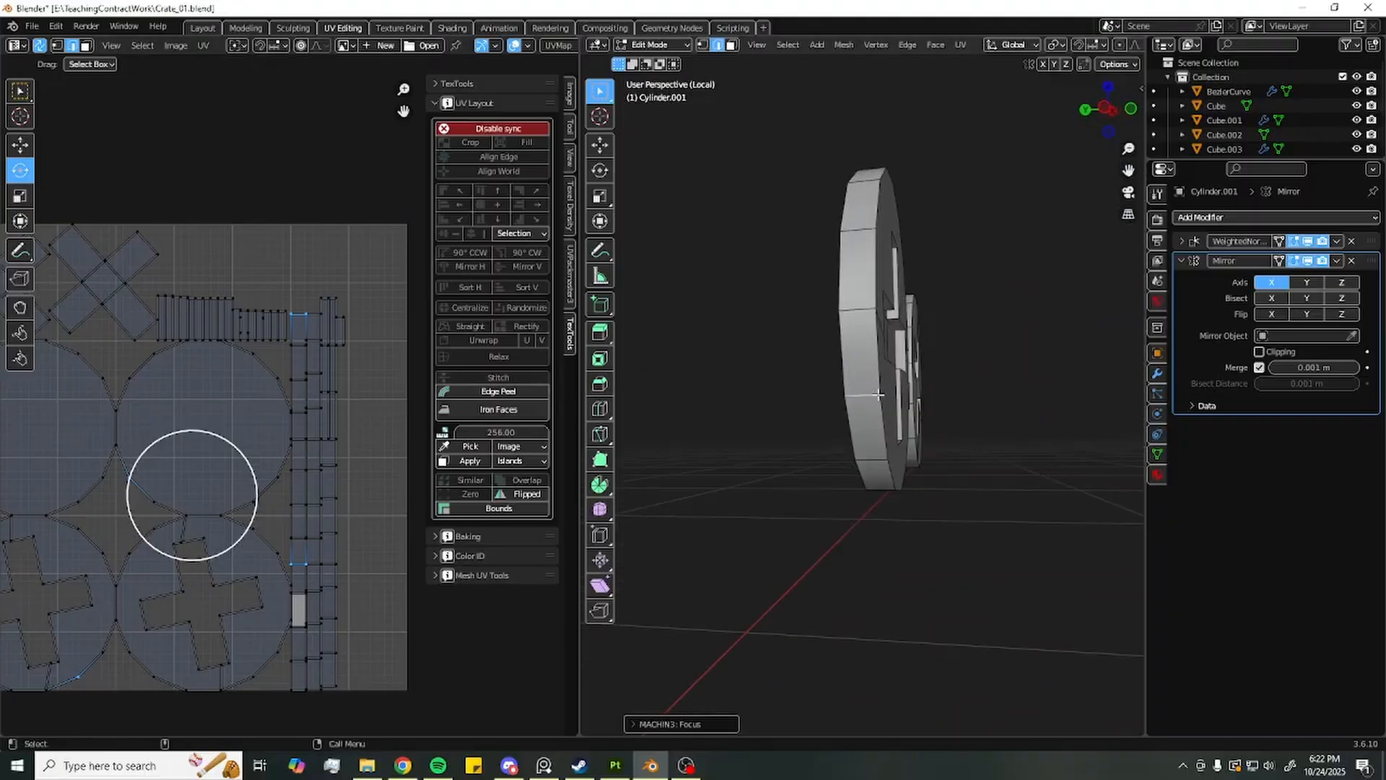
pyautogui.keyDown('alt'); pyautogui.moveTo(978, 457); pyautogui.dragTo(946, 470); pyautogui.keyUp('alt')
pyautogui.hotkey('shift', 'i')
pyautogui.keyDown('alt'); pyautogui.moveTo(946, 470); pyautogui.dragTo(884, 415, button='right'); pyautogui.keyUp('alt')
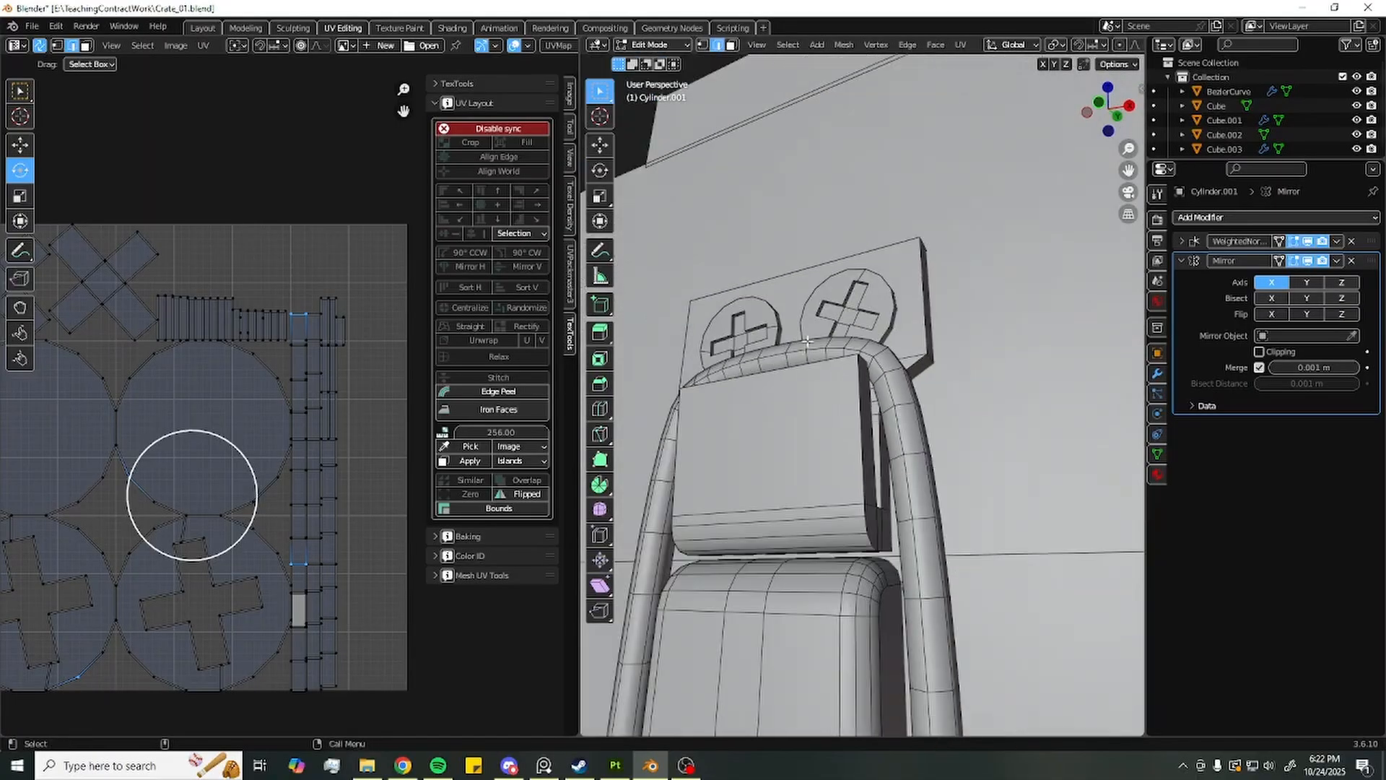
pyautogui.moveTo(884, 416)
pyautogui.keyDown('alt'); pyautogui.mouseDown()
pyautogui.moveTo(953, 394)
pyautogui.moveTo(866, 415)
pyautogui.mouseUp(); pyautogui.keyUp('alt')
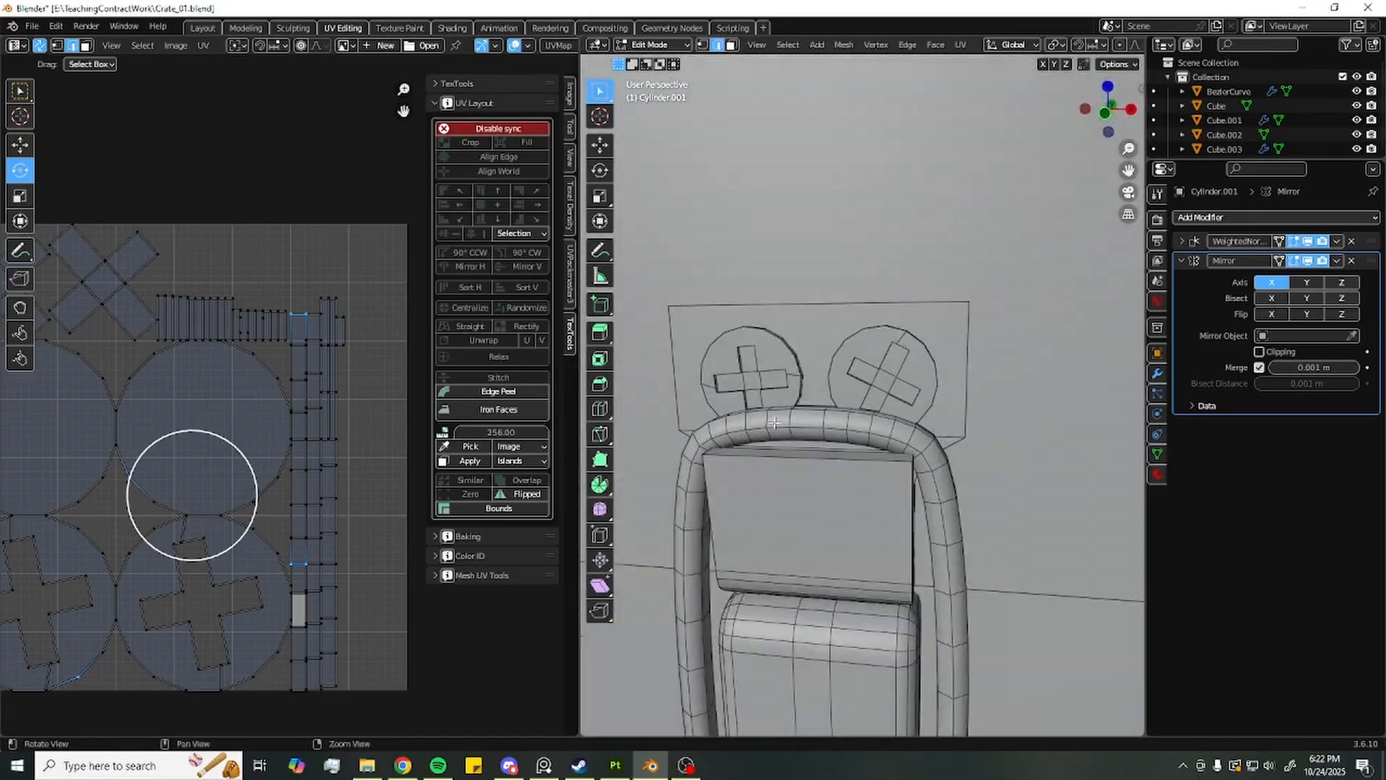
pyautogui.keyDown('alt'); pyautogui.moveTo(938, 476); pyautogui.dragTo(895, 433, button='right'); pyautogui.keyUp('alt')
pyautogui.keyDown('alt'); pyautogui.moveTo(895, 433); pyautogui.dragTo(945, 425); pyautogui.keyUp('alt')
pyautogui.keyDown('alt'); pyautogui.moveTo(946, 425); pyautogui.dragTo(1003, 462, button='right'); pyautogui.keyUp('alt')
pyautogui.keyDown('alt'); pyautogui.moveTo(1003, 462); pyautogui.dragTo(895, 444); pyautogui.keyUp('alt')
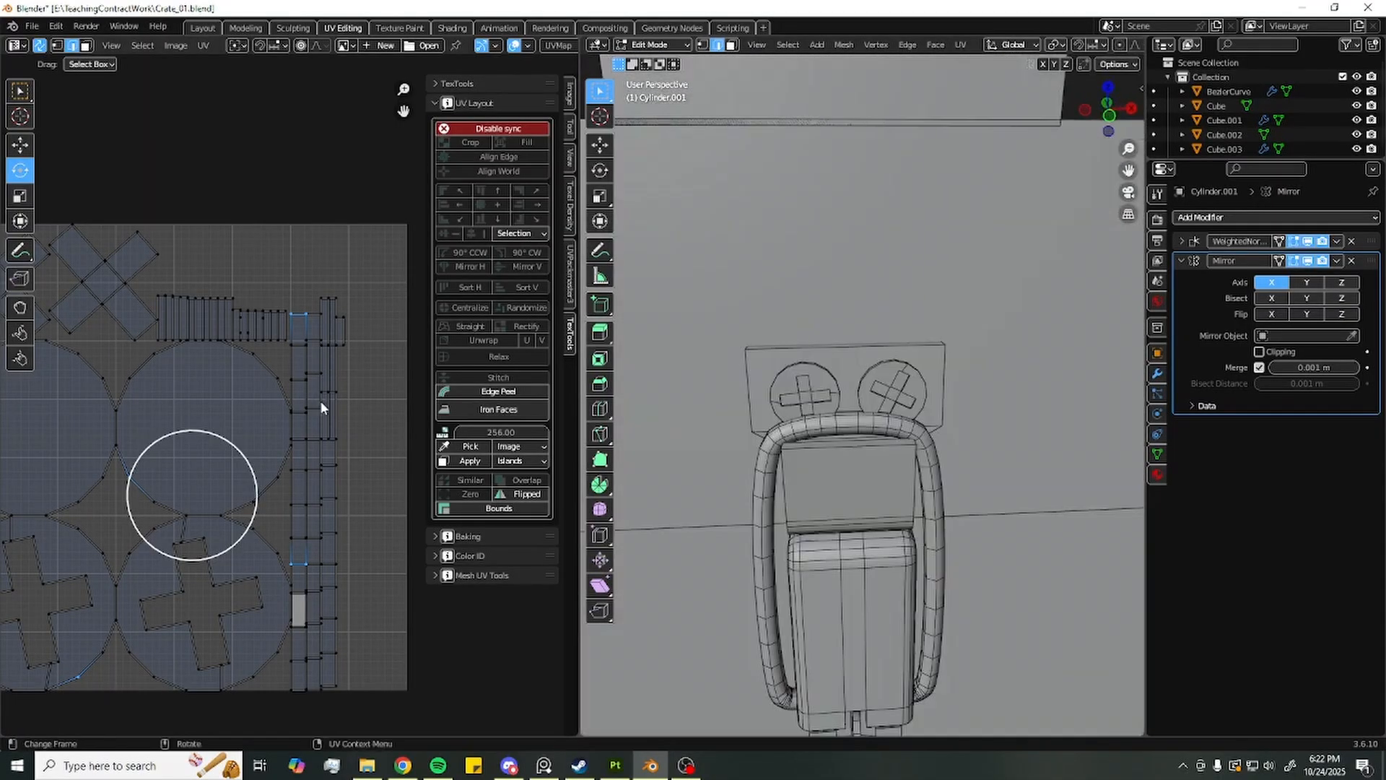
pyautogui.scroll(-3, 215, 354)
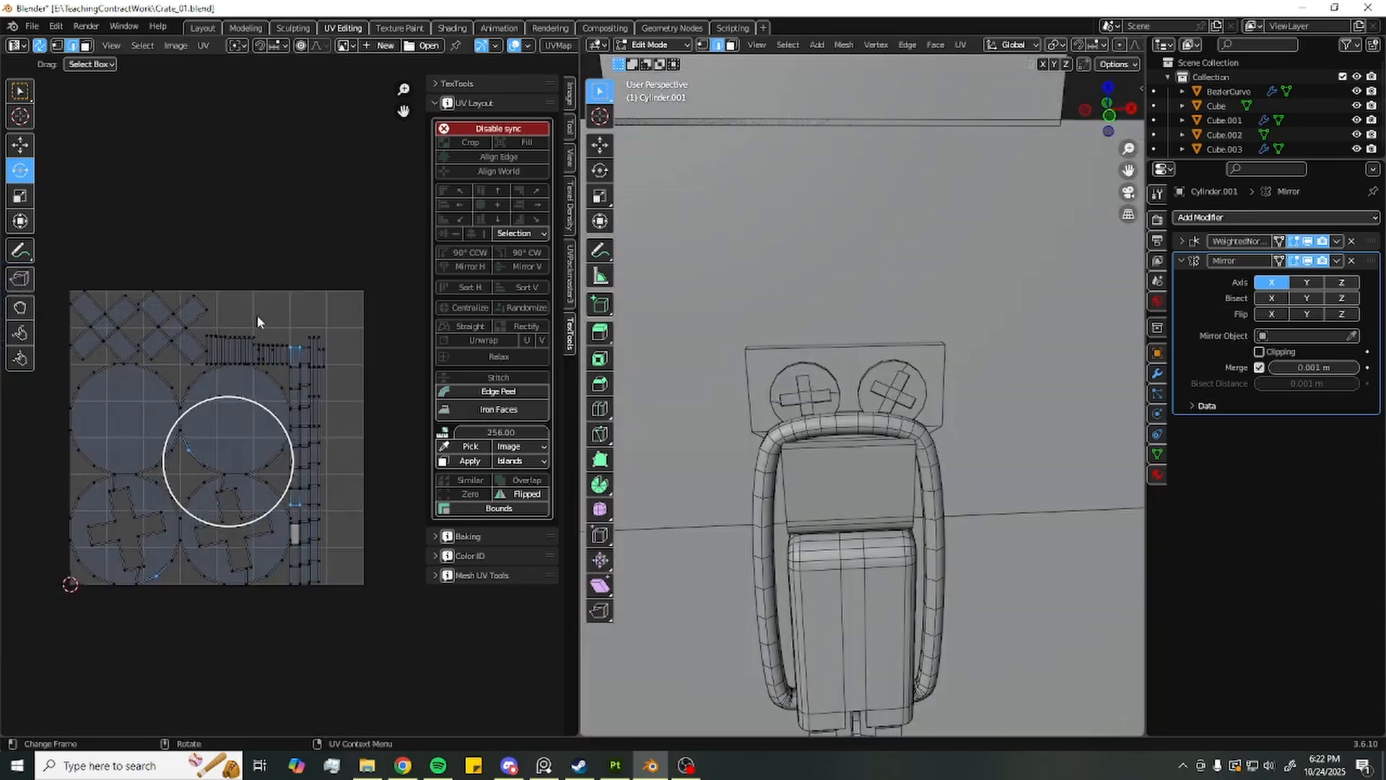
# Leave the screw heads' Edit Mode, isolate the ring with the mounting block at the latch's lower end, and edit its edges
pyautogui.keyDown('alt'); pyautogui.moveTo(899, 491); pyautogui.dragTo(825, 426); pyautogui.keyUp('alt')
pyautogui.press('Tab')
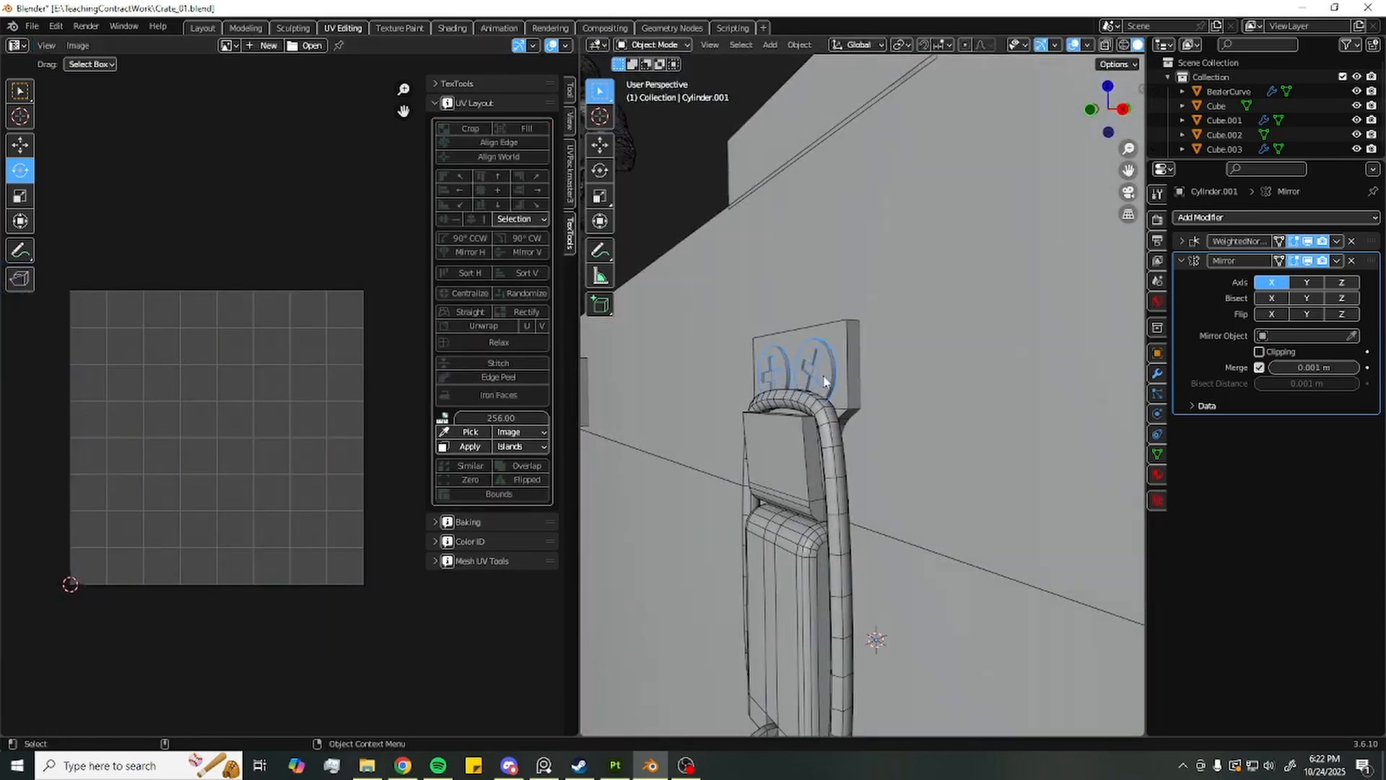
pyautogui.click(824, 379)
pyautogui.press('f')
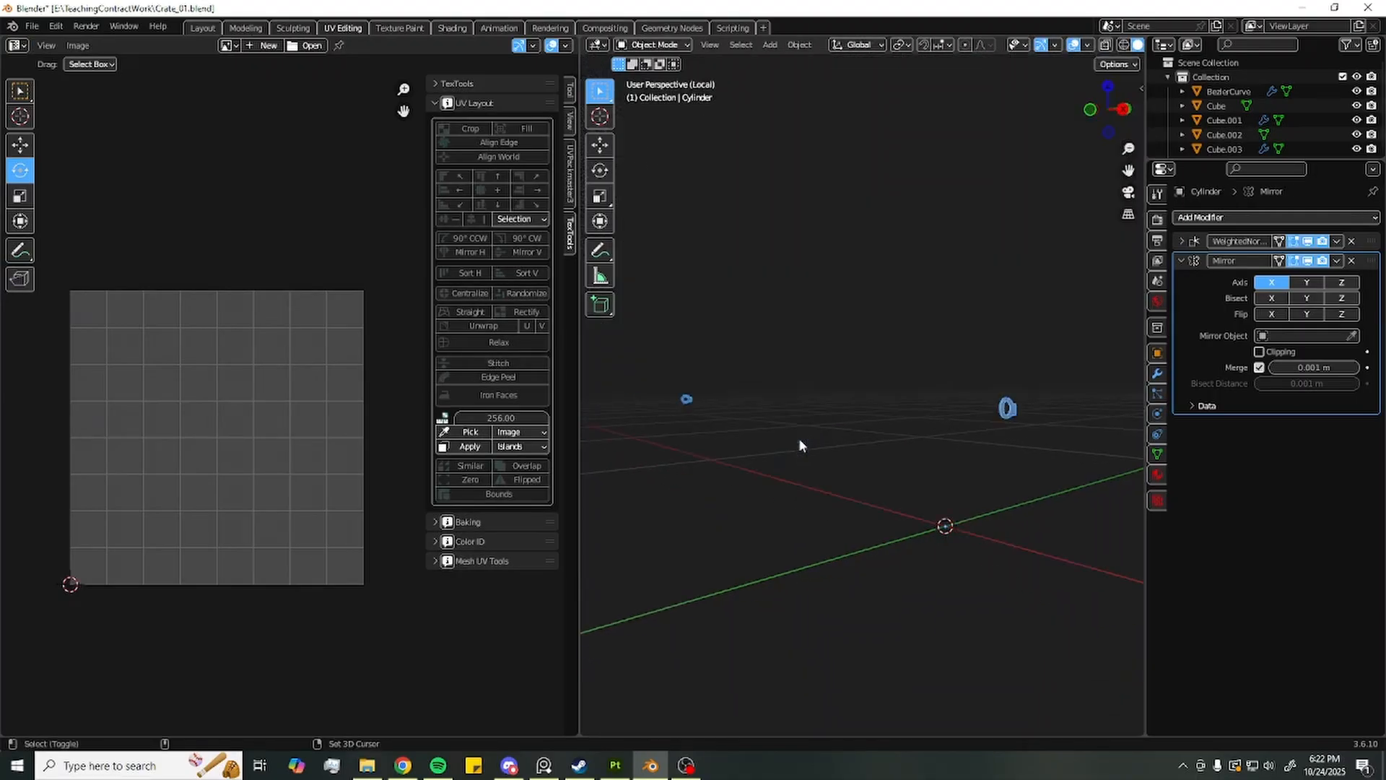
pyautogui.press('Tab')
pyautogui.press('2')
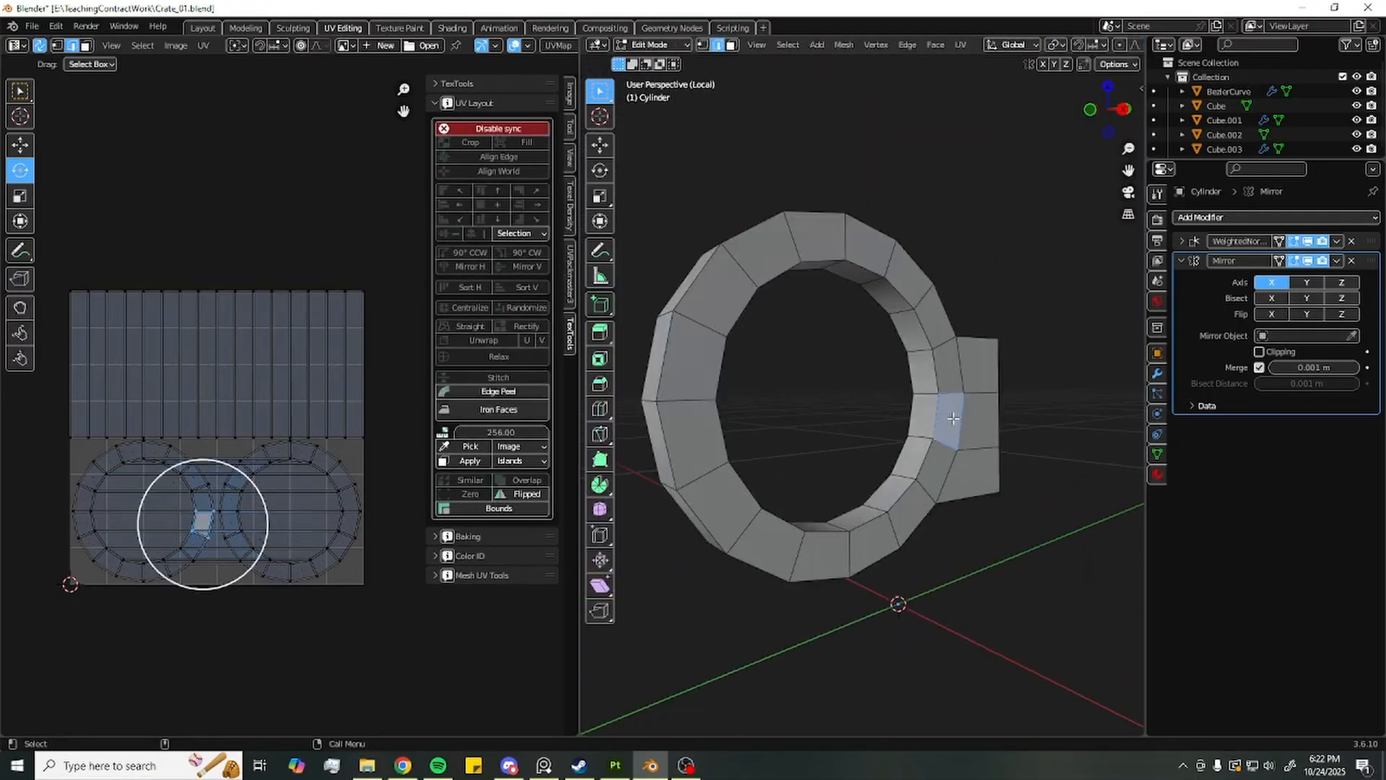
# Select the border edges around the ring's flat sides, inner opening and mounting block, and mark them as seams
pyautogui.keyDown('shift'); pyautogui.doubleClick(982, 514); pyautogui.keyUp('shift')
pyautogui.keyDown('alt'); pyautogui.moveTo(966, 463); pyautogui.dragTo(985, 521); pyautogui.keyUp('alt')
pyautogui.keyDown('shift'); pyautogui.click(993, 510); pyautogui.keyUp('shift')
pyautogui.keyDown('shift'); pyautogui.doubleClick(947, 514); pyautogui.keyUp('shift')
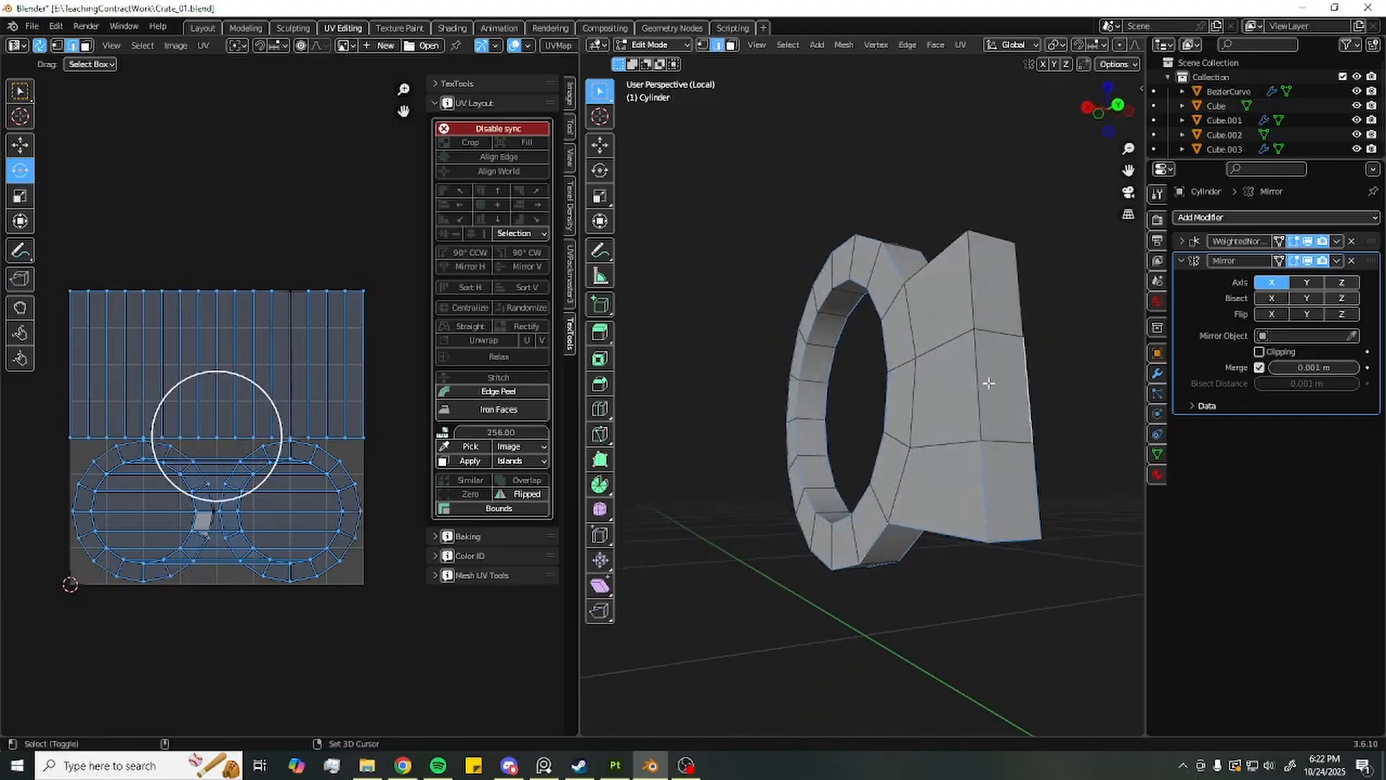
pyautogui.moveTo(986, 286); pyautogui.dragTo(983, 451, button='middle')
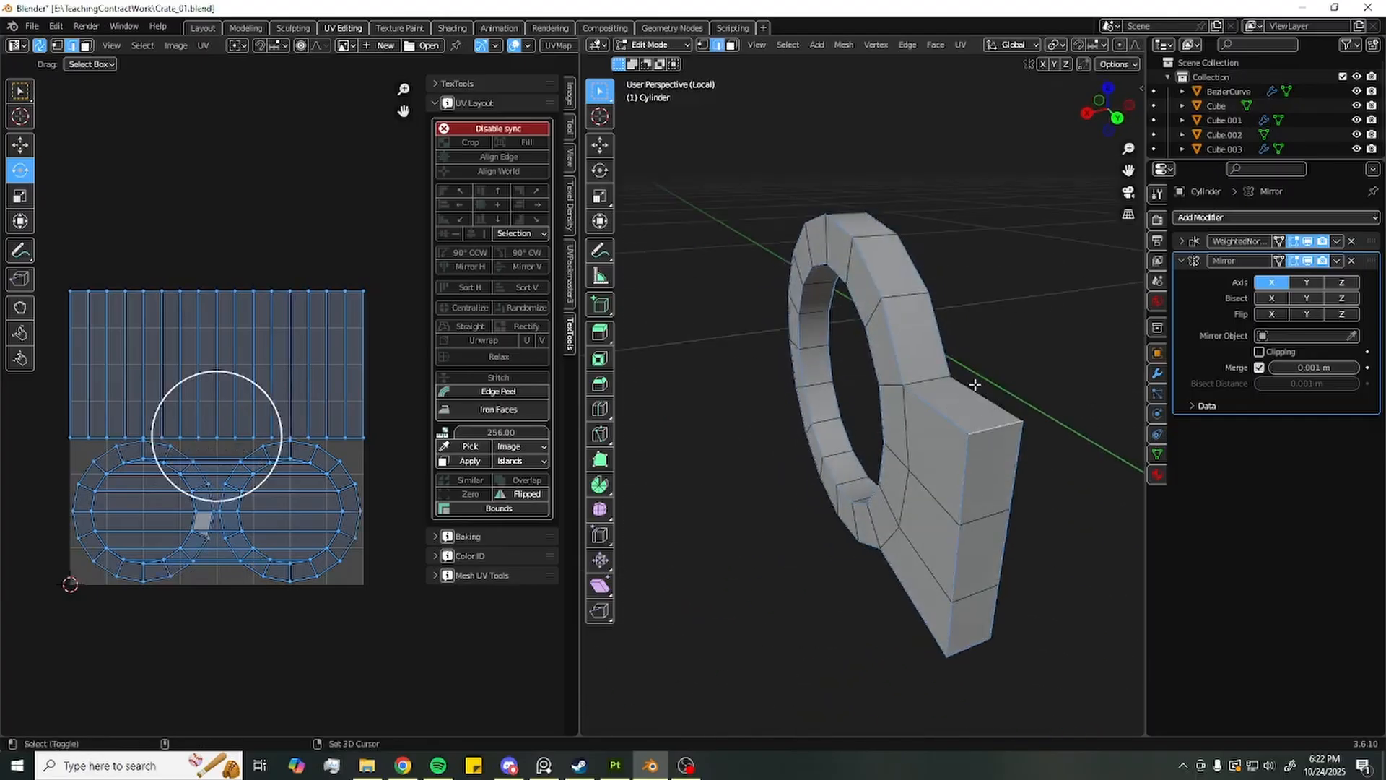
pyautogui.moveTo(975, 385); pyautogui.dragTo(826, 436, button='middle')
pyautogui.rightClick(854, 439)
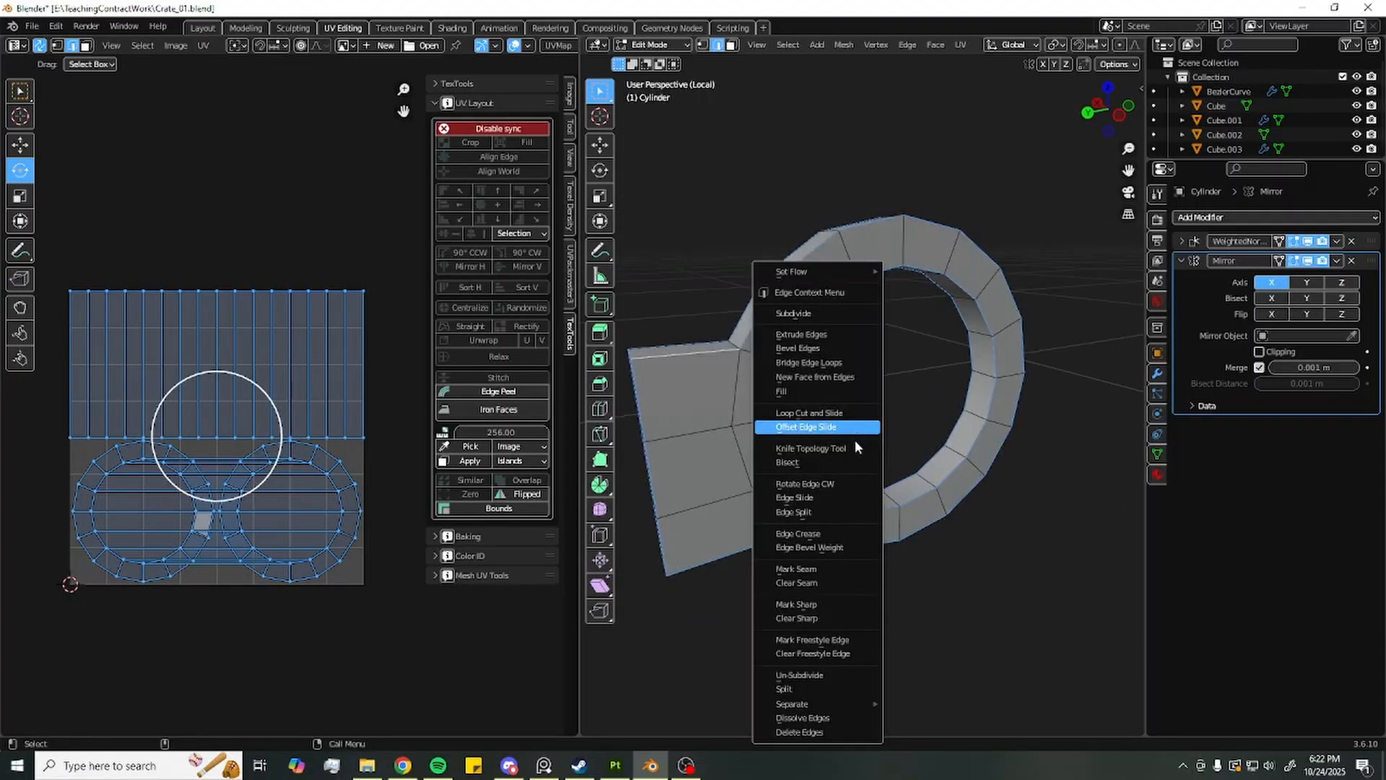
pyautogui.click(830, 570)
# Select every face of the ring and unwrap it along the marked seams
pyautogui.moveTo(852, 497); pyautogui.dragTo(819, 368, button='middle')
pyautogui.scroll(5, 920, 449)
pyautogui.scroll(-5, 964, 328)
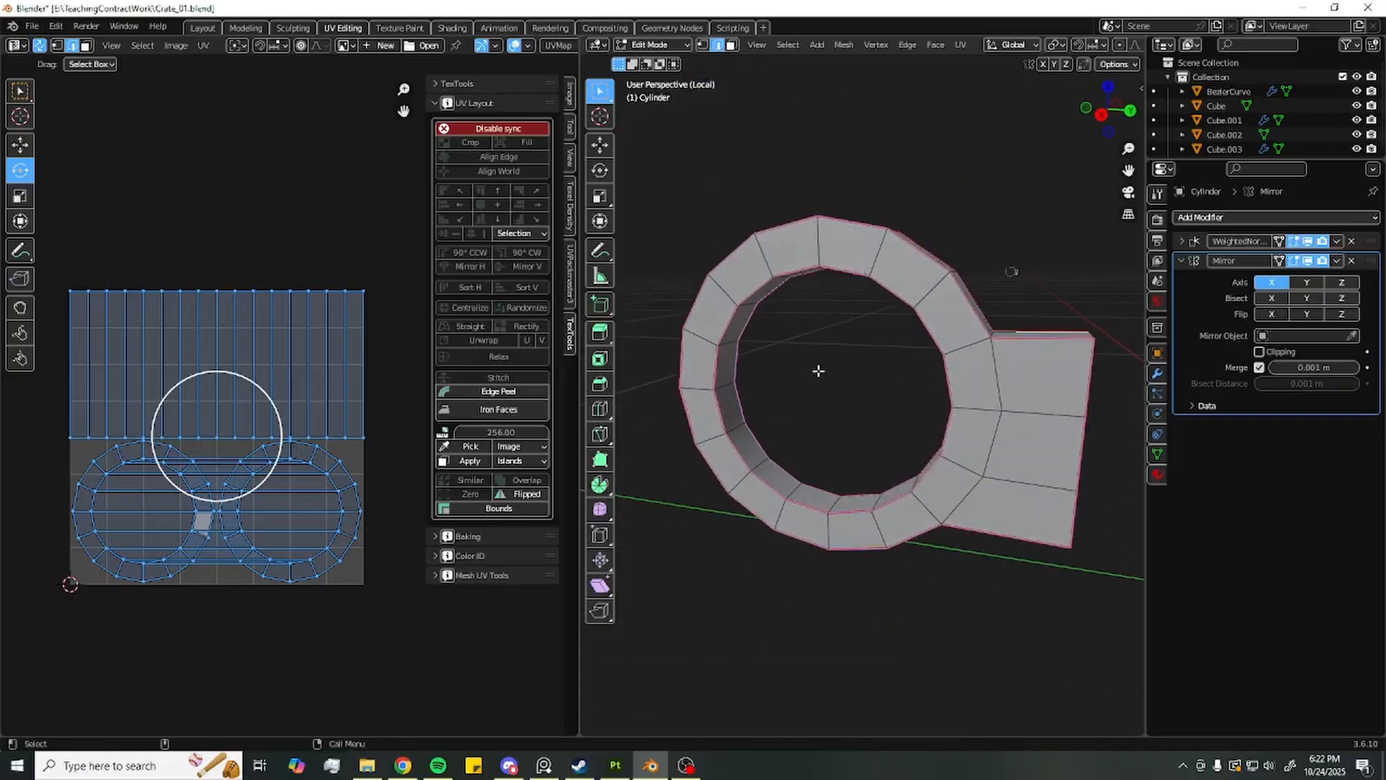
pyautogui.press('3')
pyautogui.press('a')
pyautogui.click(203, 45)
pyautogui.moveTo(238, 190)
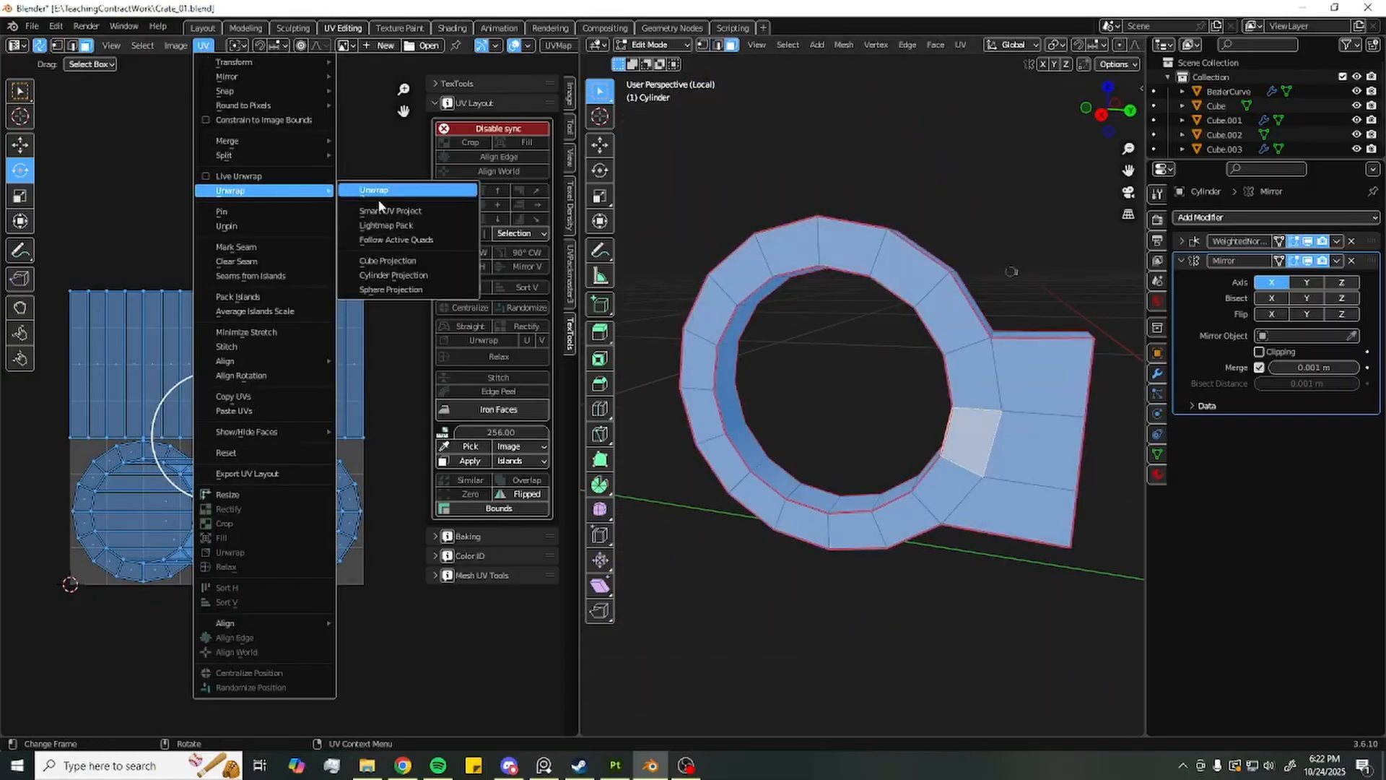
pyautogui.click(374, 191)
# Examine the ring's unwrapped islands and select the long straight strip to locate its faces on the model
pyautogui.scroll(1, 192, 396)
pyautogui.keyDown('alt'); pyautogui.moveTo(192, 396); pyautogui.dragTo(344, 328, button='middle'); pyautogui.keyUp('alt')
pyautogui.scroll(2, 780, 375)
pyautogui.keyDown('alt'); pyautogui.moveTo(779, 375); pyautogui.dragTo(753, 463); pyautogui.keyUp('alt')
pyautogui.scroll(-4, 818, 291)
pyautogui.scroll(4, 852, 390)
pyautogui.scroll(-2, 754, 463)
pyautogui.click(169, 358)
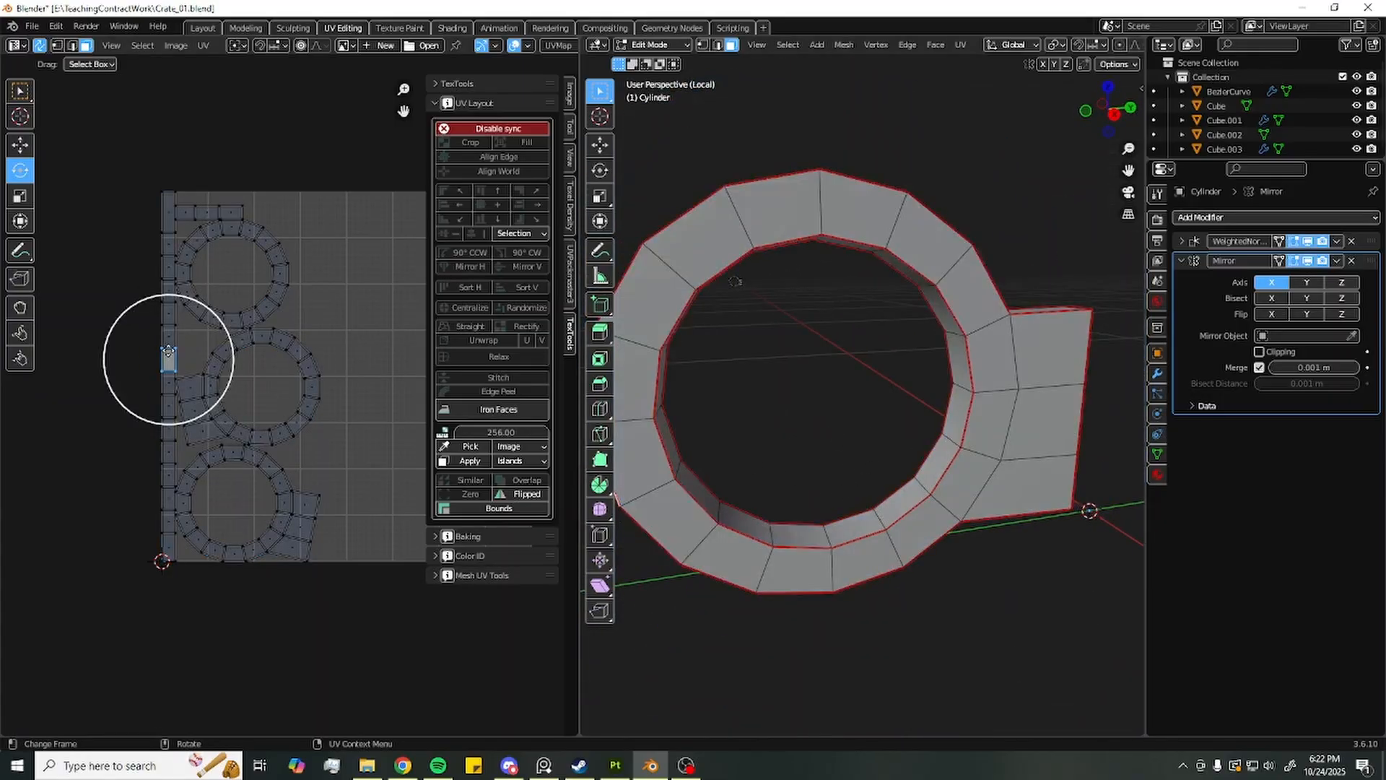
pyautogui.moveTo(112, 151); pyautogui.dragTo(178, 616)
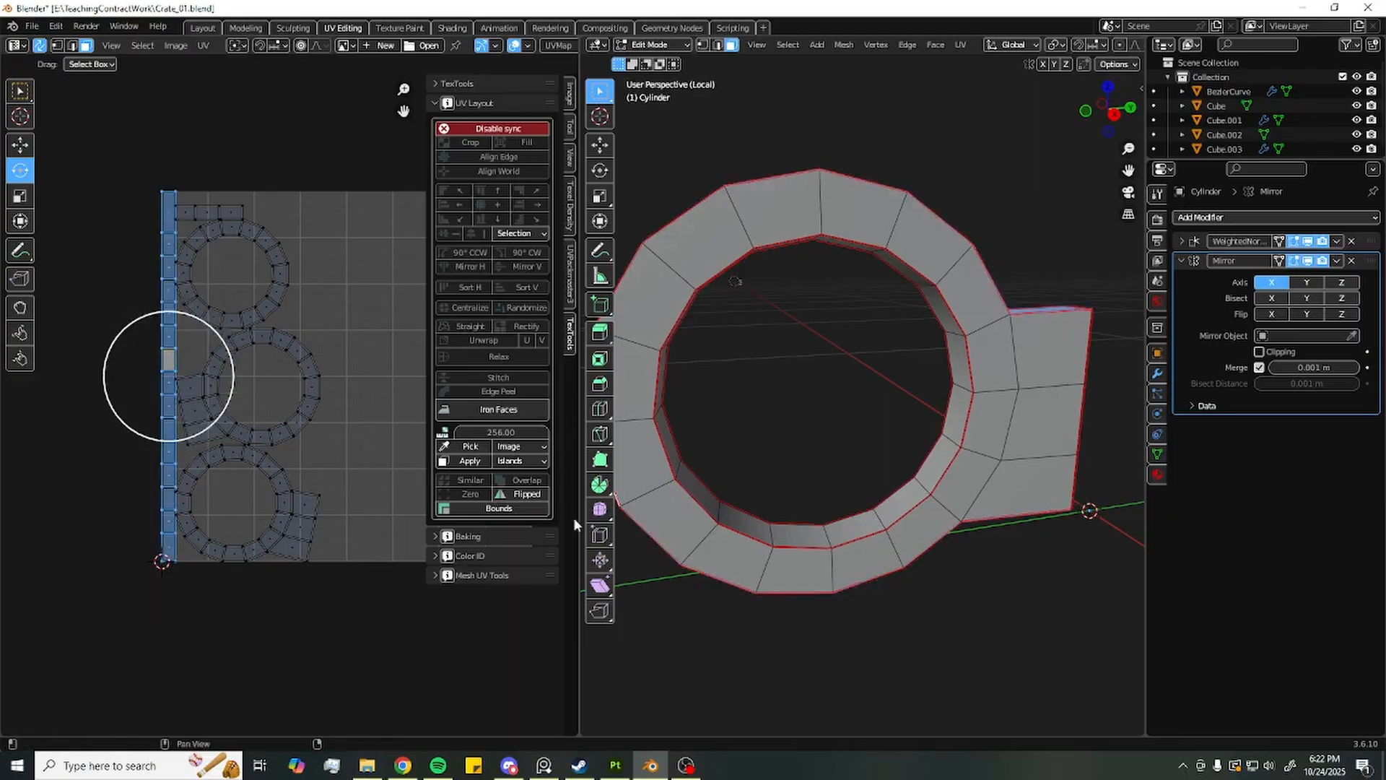
# Select the face loop inside the ring's opening and compare its closed circular UV island with the model from several angles
pyautogui.keyDown('alt'); pyautogui.moveTo(808, 516); pyautogui.dragTo(884, 506); pyautogui.keyUp('alt')
pyautogui.doubleClick(931, 453)
pyautogui.keyDown('alt'); pyautogui.moveTo(936, 344); pyautogui.dragTo(868, 296); pyautogui.keyUp('alt')
pyautogui.scroll(2, 233, 241)
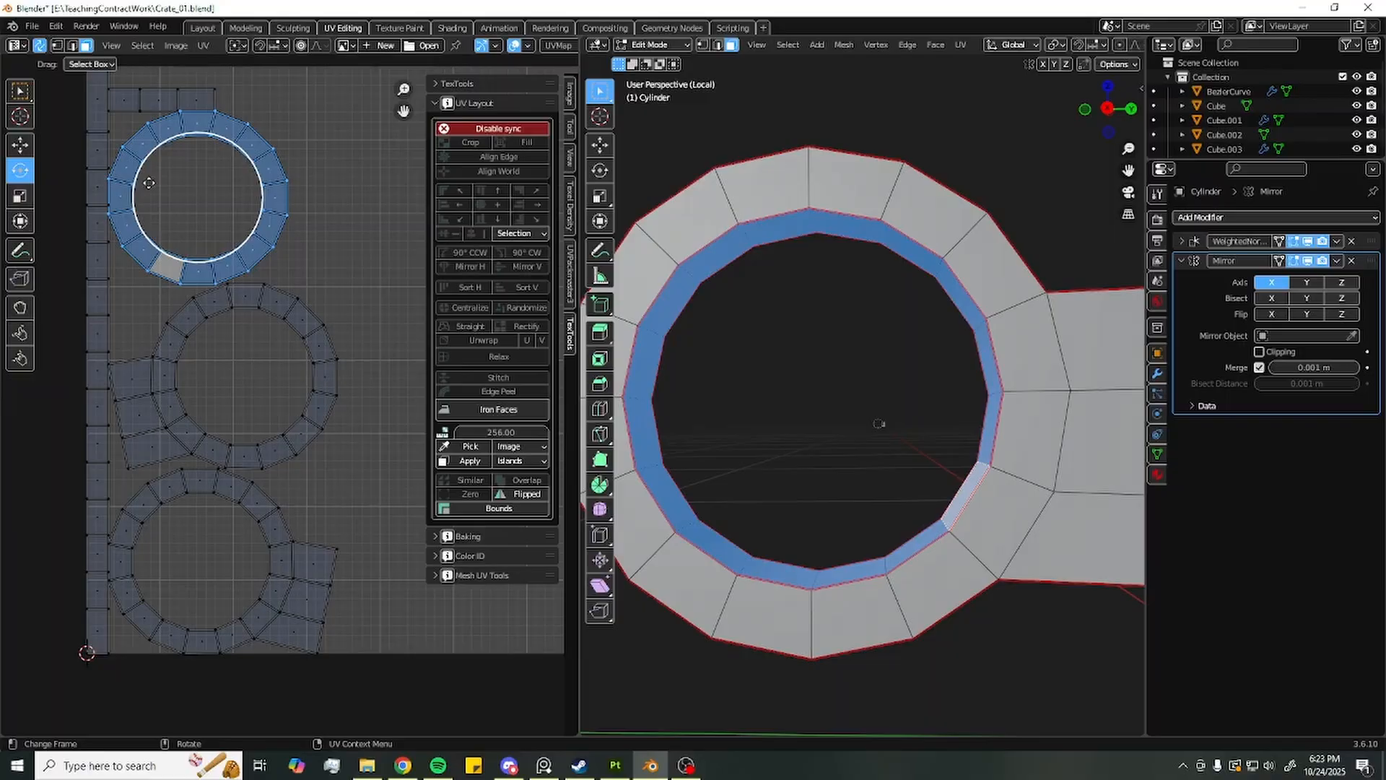
pyautogui.keyDown('alt'); pyautogui.moveTo(772, 317); pyautogui.dragTo(808, 414); pyautogui.keyUp('alt')
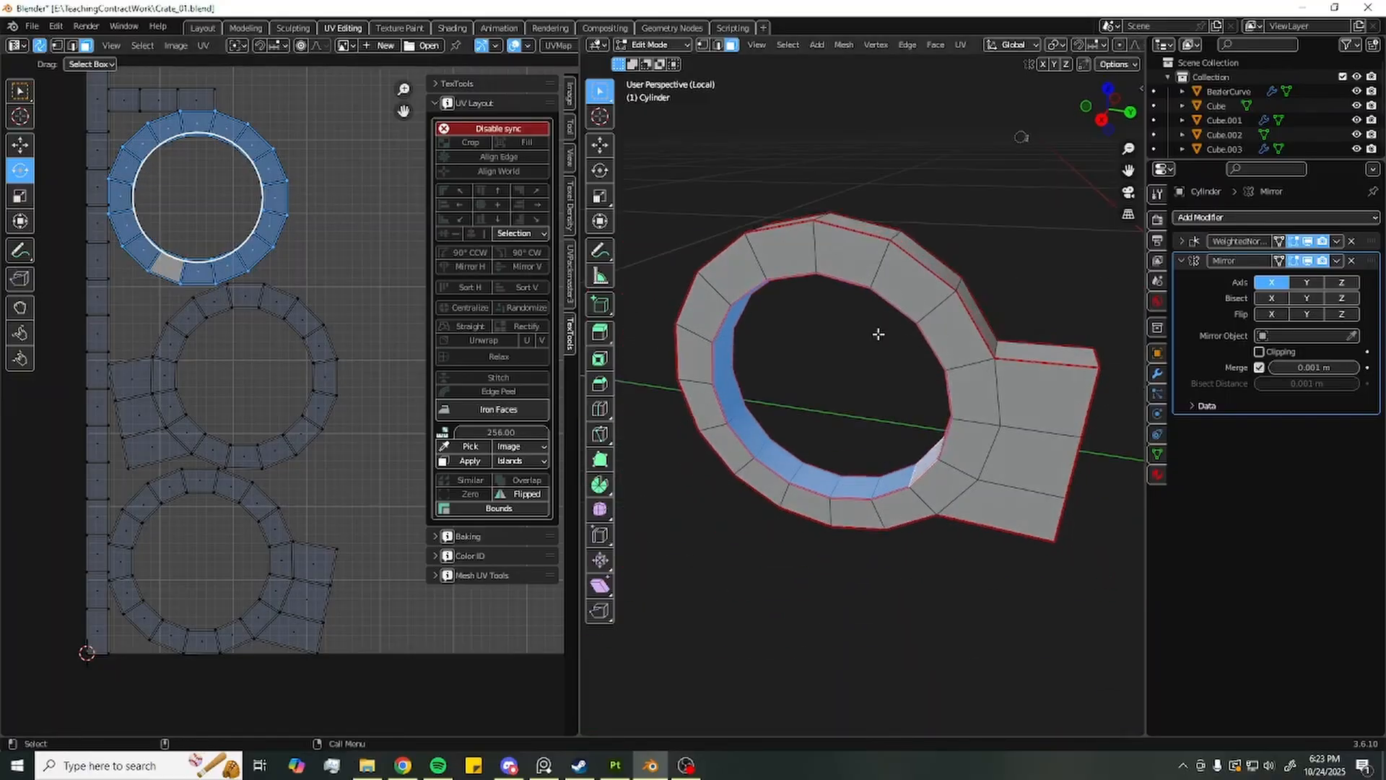
pyautogui.moveTo(894, 322); pyautogui.dragTo(808, 311, button='middle')
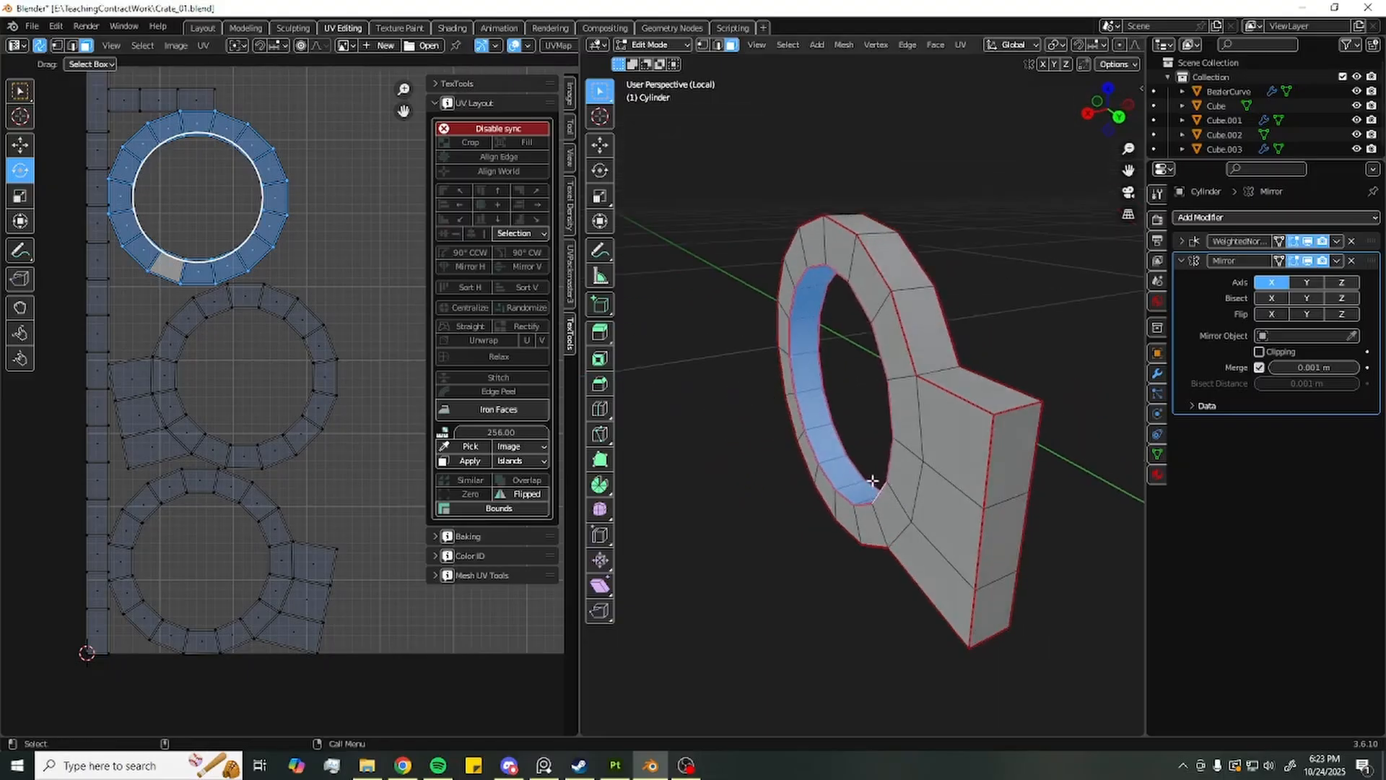
pyautogui.moveTo(64, 96); pyautogui.dragTo(105, 640)
pyautogui.moveTo(299, 233); pyautogui.dragTo(228, 185)
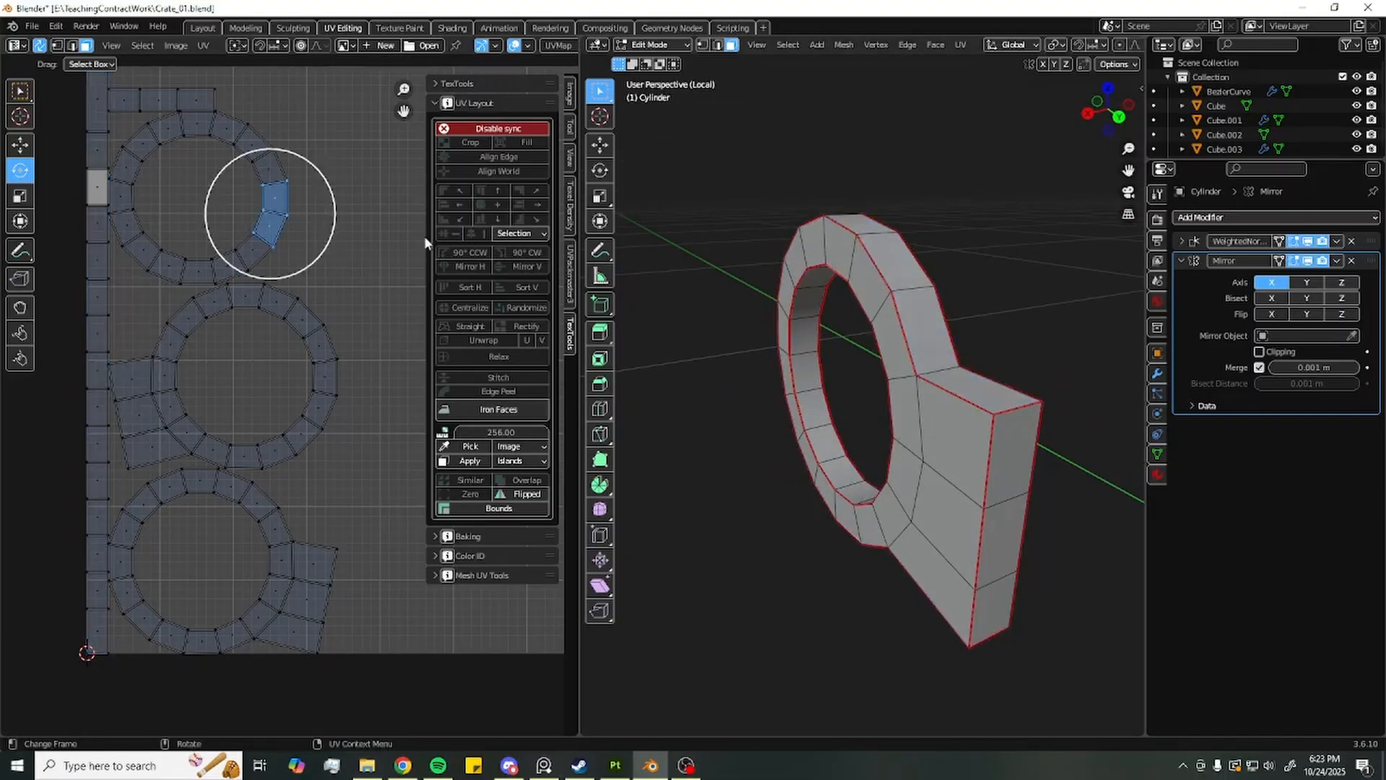
pyautogui.keyDown('shift'); pyautogui.moveTo(390, 273); pyautogui.dragTo(124, 117); pyautogui.keyUp('shift')
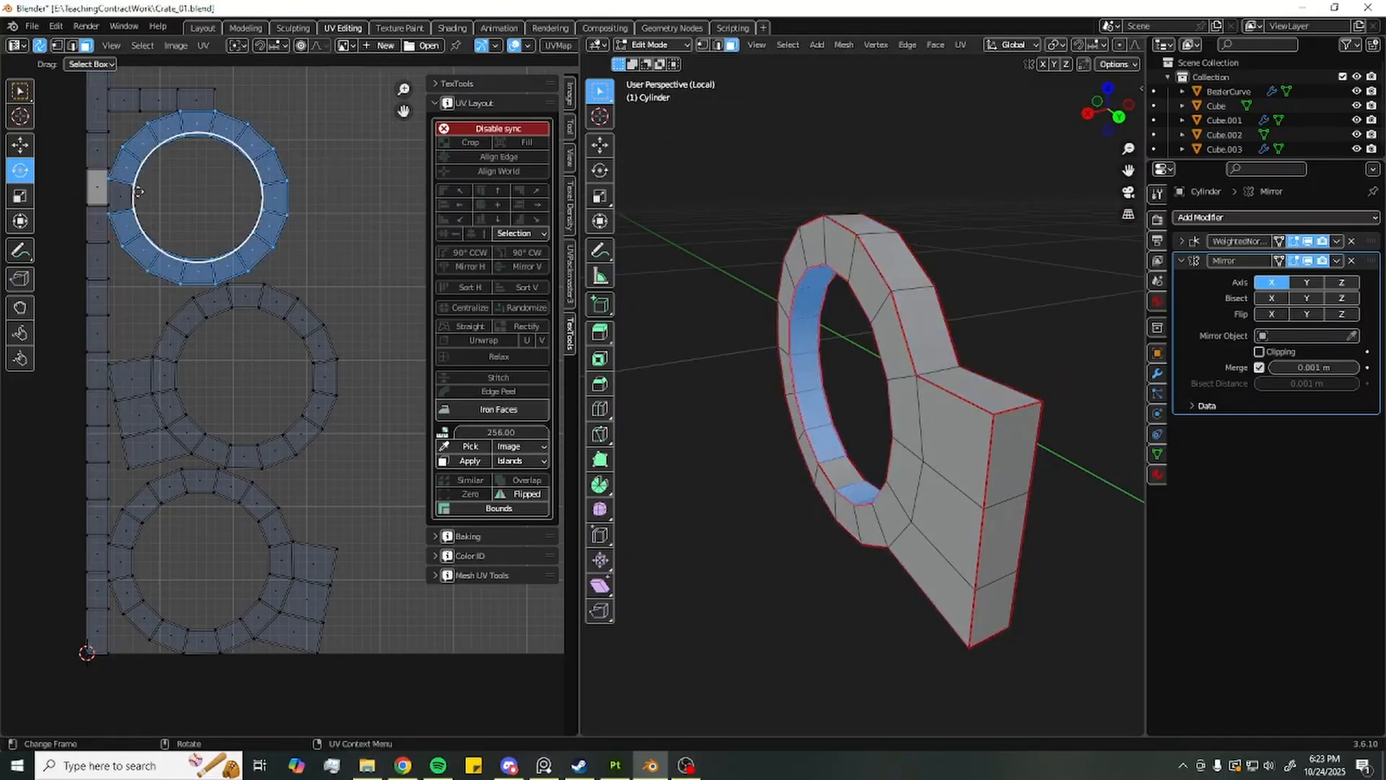
pyautogui.scroll(2, 886, 365)
pyautogui.moveTo(885, 366); pyautogui.dragTo(845, 381, button='middle')
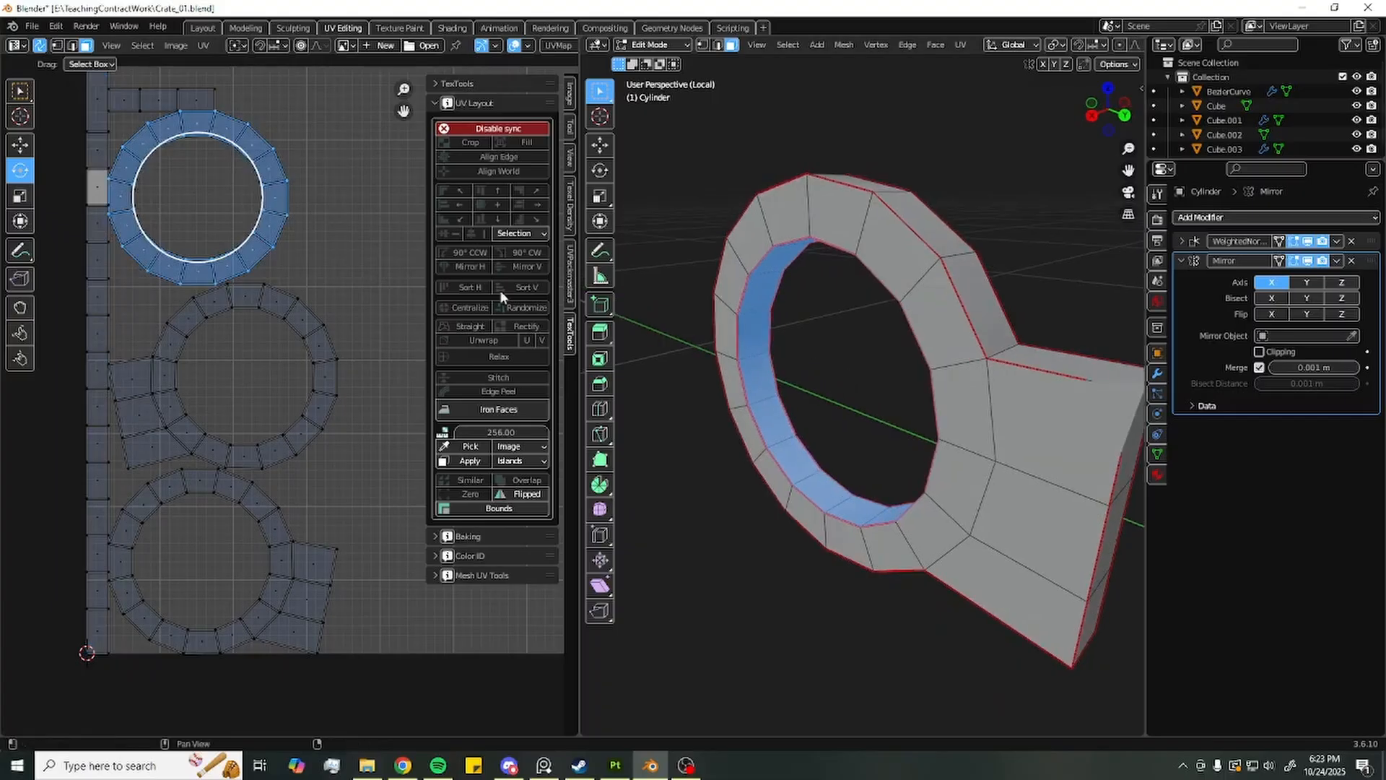
pyautogui.scroll(2, 271, 110)
# Mark a seam on one crosswise edge of the ring's inner face loop so the loop can be cut open
pyautogui.press('2')
pyautogui.keyDown('alt'); pyautogui.click(755, 424); pyautogui.keyUp('alt')
pyautogui.keyDown('alt'); pyautogui.click(784, 422); pyautogui.keyUp('alt')
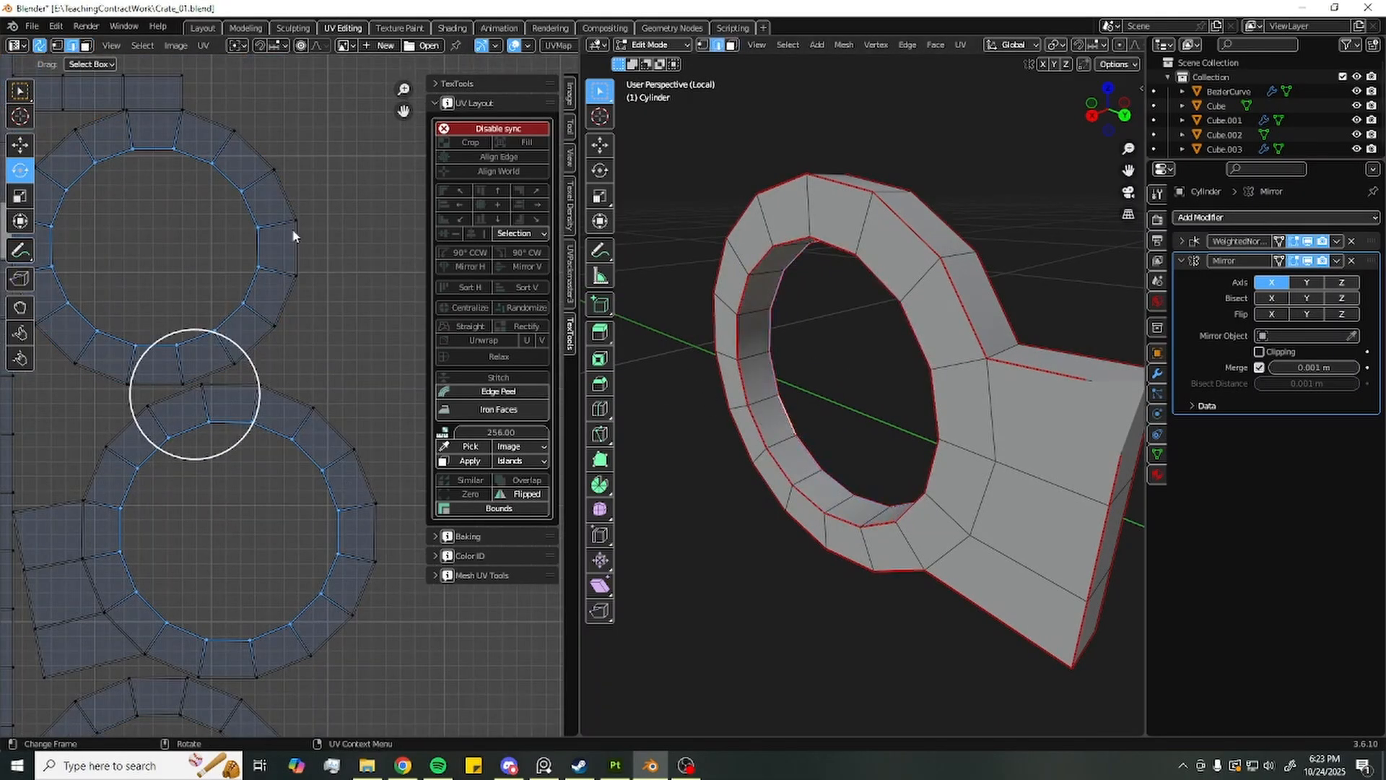
pyautogui.keyDown('alt'); pyautogui.click(757, 426); pyautogui.keyUp('alt')
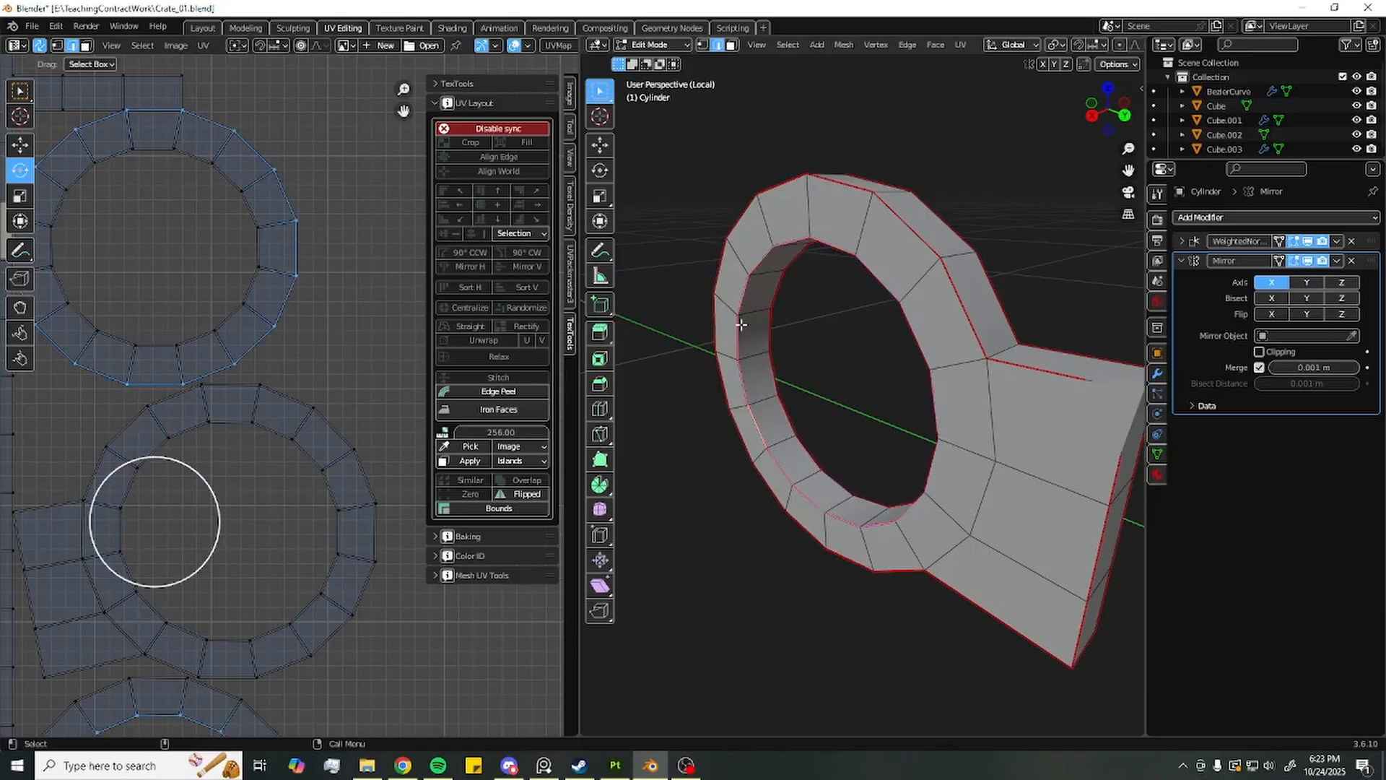
pyautogui.keyDown('alt'); pyautogui.click(738, 349); pyautogui.keyUp('alt')
pyautogui.moveTo(738, 349); pyautogui.dragTo(828, 409, button='middle')
pyautogui.keyDown('alt'); pyautogui.click(814, 397); pyautogui.keyUp('alt')
pyautogui.rightClick(828, 410)
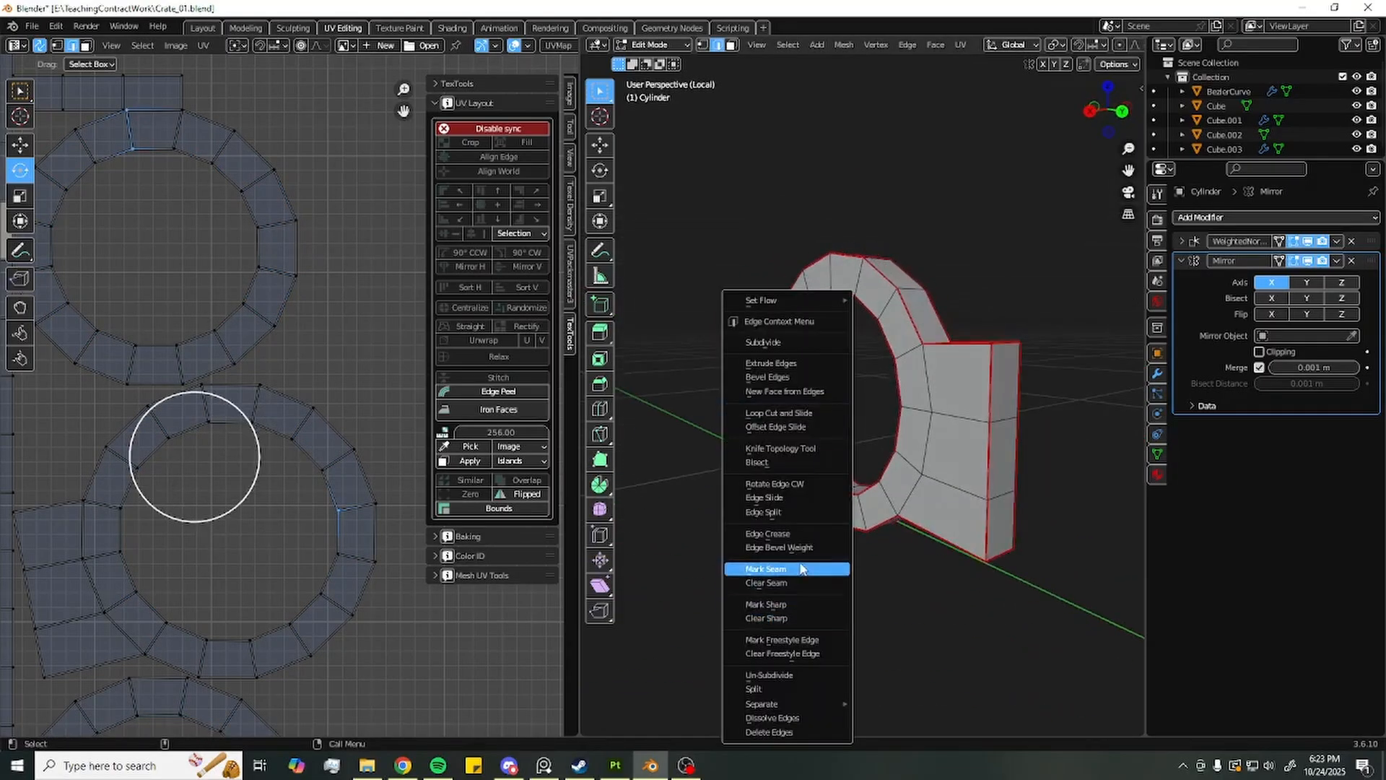
pyautogui.click(802, 567)
# Leave the ring's isolated view and examine the ring in place on the latch and crate
pyautogui.scroll(-3, 733, 469)
pyautogui.moveTo(733, 469); pyautogui.dragTo(975, 501, button='middle')
pyautogui.press('KP_Divide')
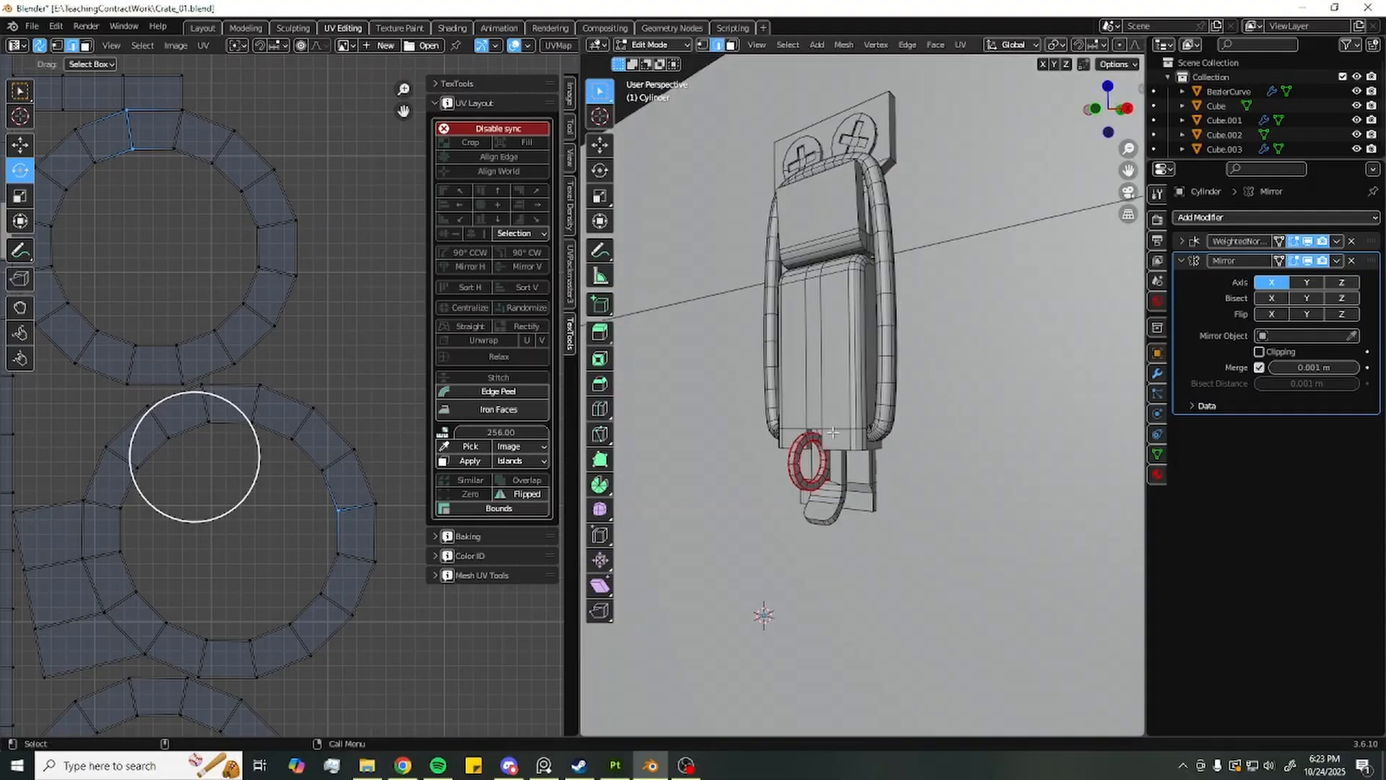
pyautogui.moveTo(819, 449); pyautogui.dragTo(780, 484, button='middle')
pyautogui.scroll(6, 837, 426)
pyautogui.keyDown('shift'); pyautogui.moveTo(780, 483); pyautogui.dragTo(838, 454, button='middle'); pyautogui.keyUp('shift')
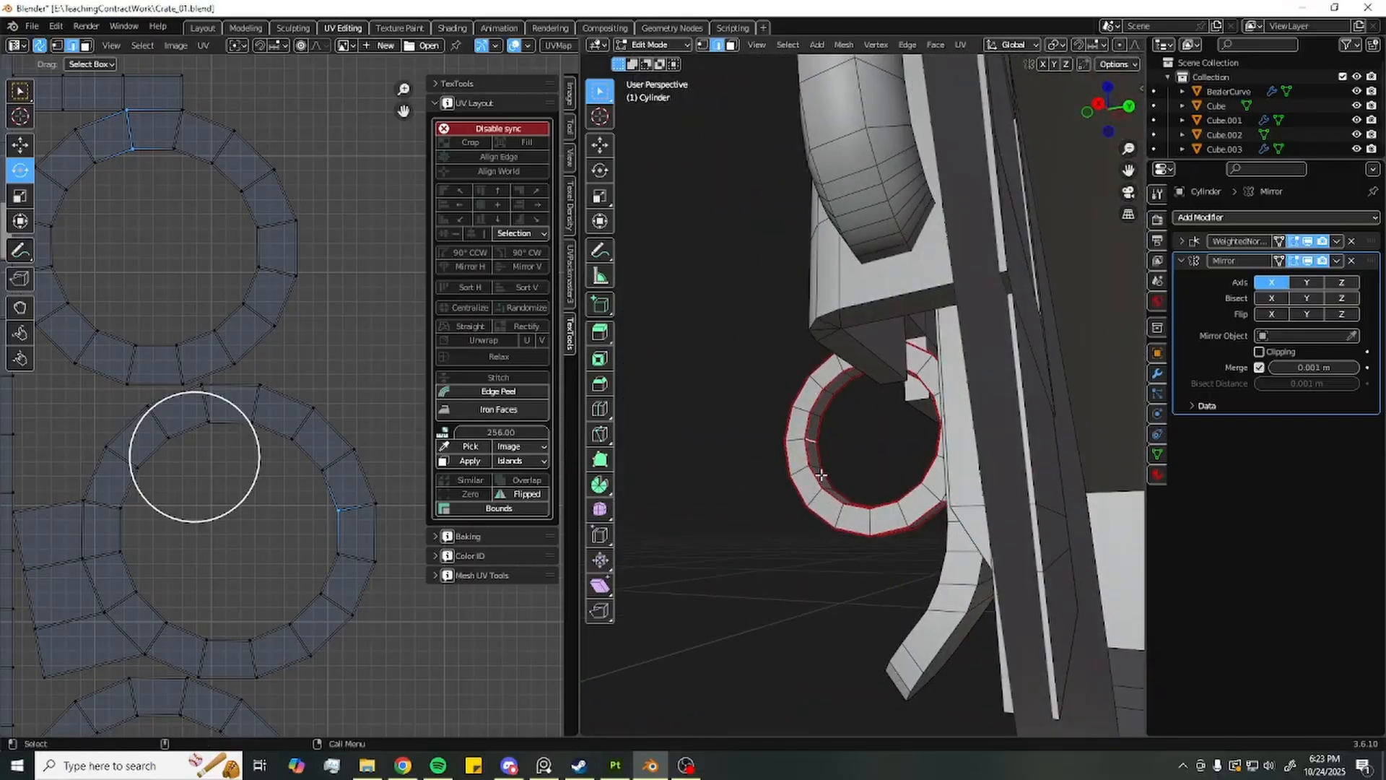
pyautogui.scroll(-12, 816, 441)
pyautogui.moveTo(820, 431); pyautogui.dragTo(869, 505, button='middle')
pyautogui.scroll(2, 798, 457)
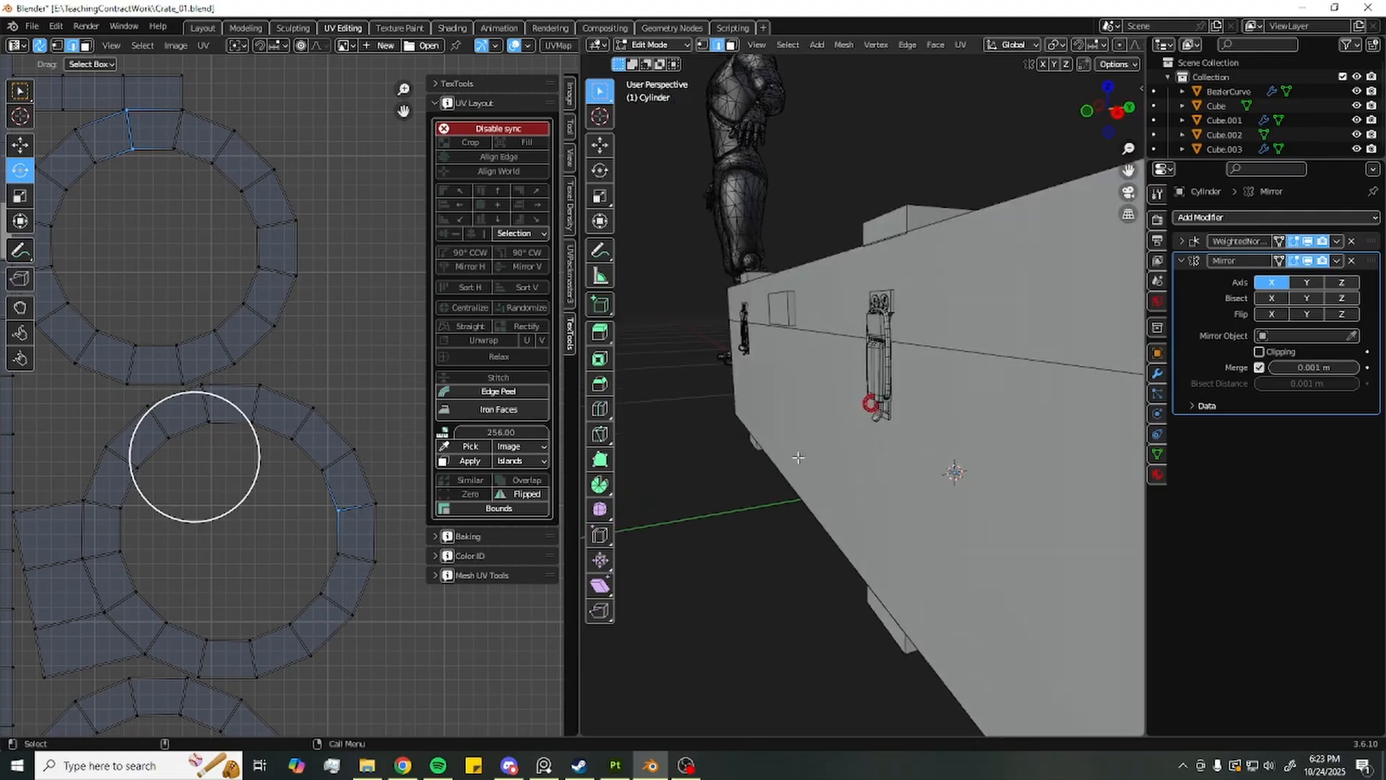
pyautogui.scroll(-1, 871, 380)
pyautogui.scroll(-3, 216, 433)
# Select every face of the ring and unwrap it again with the added inner-loop seam
pyautogui.press('a')
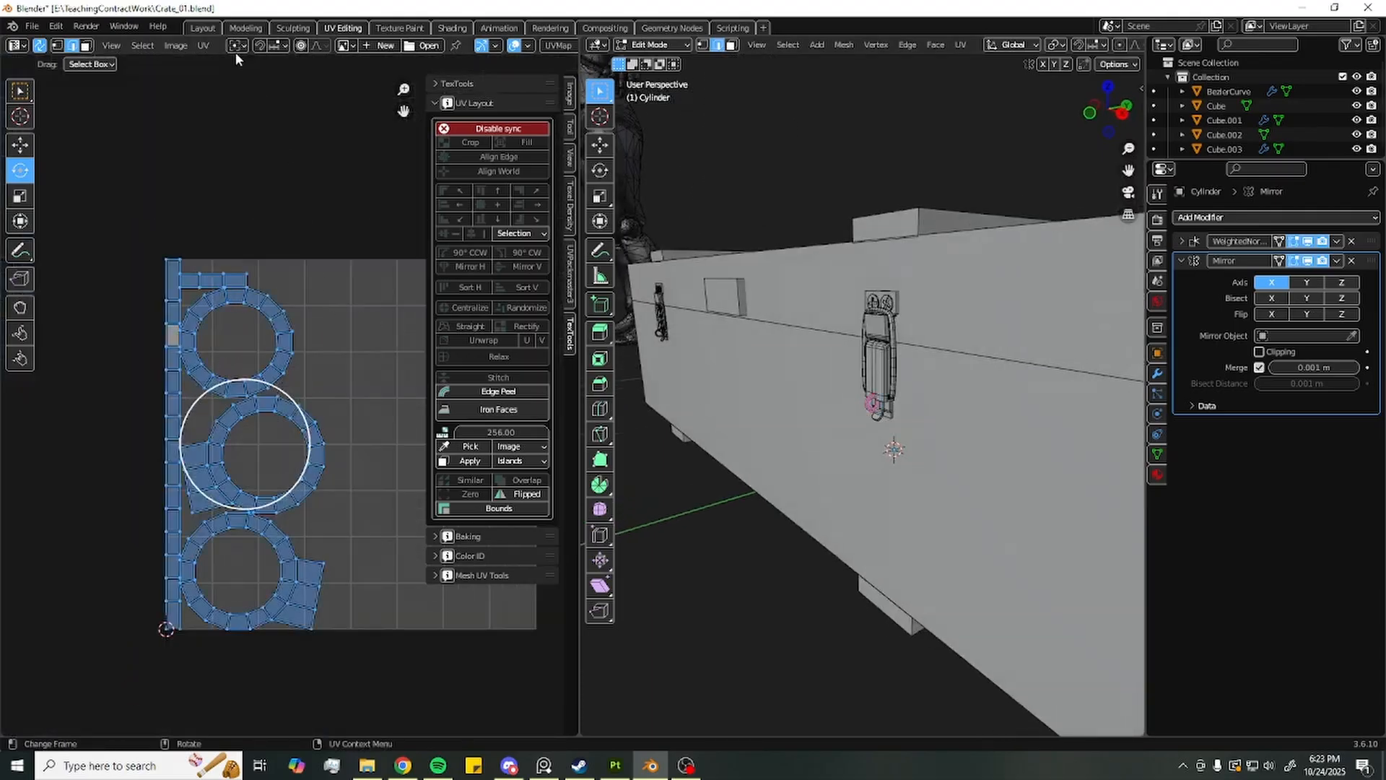
pyautogui.click(204, 45)
pyautogui.moveTo(278, 192)
pyautogui.click(368, 192)
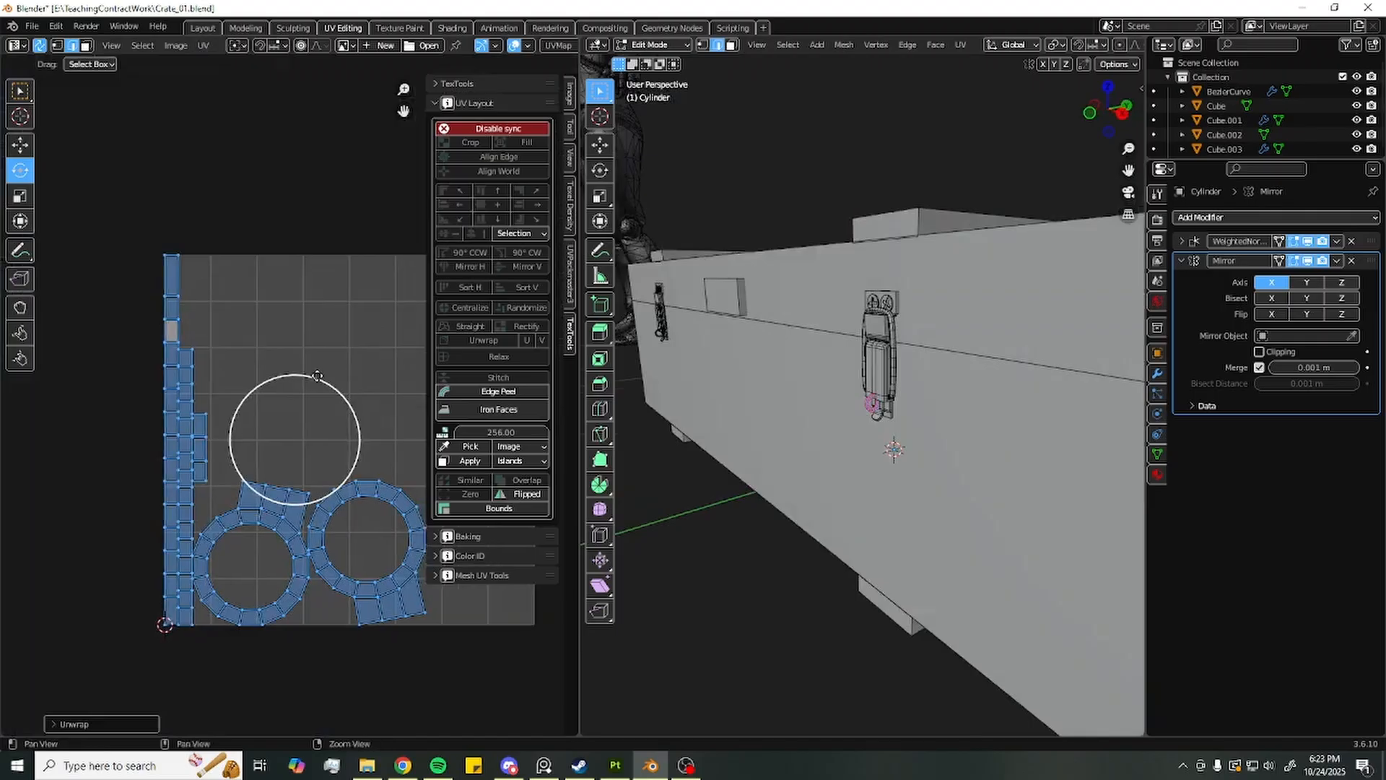
pyautogui.moveTo(220, 375); pyautogui.dragTo(112, 362, button='middle')
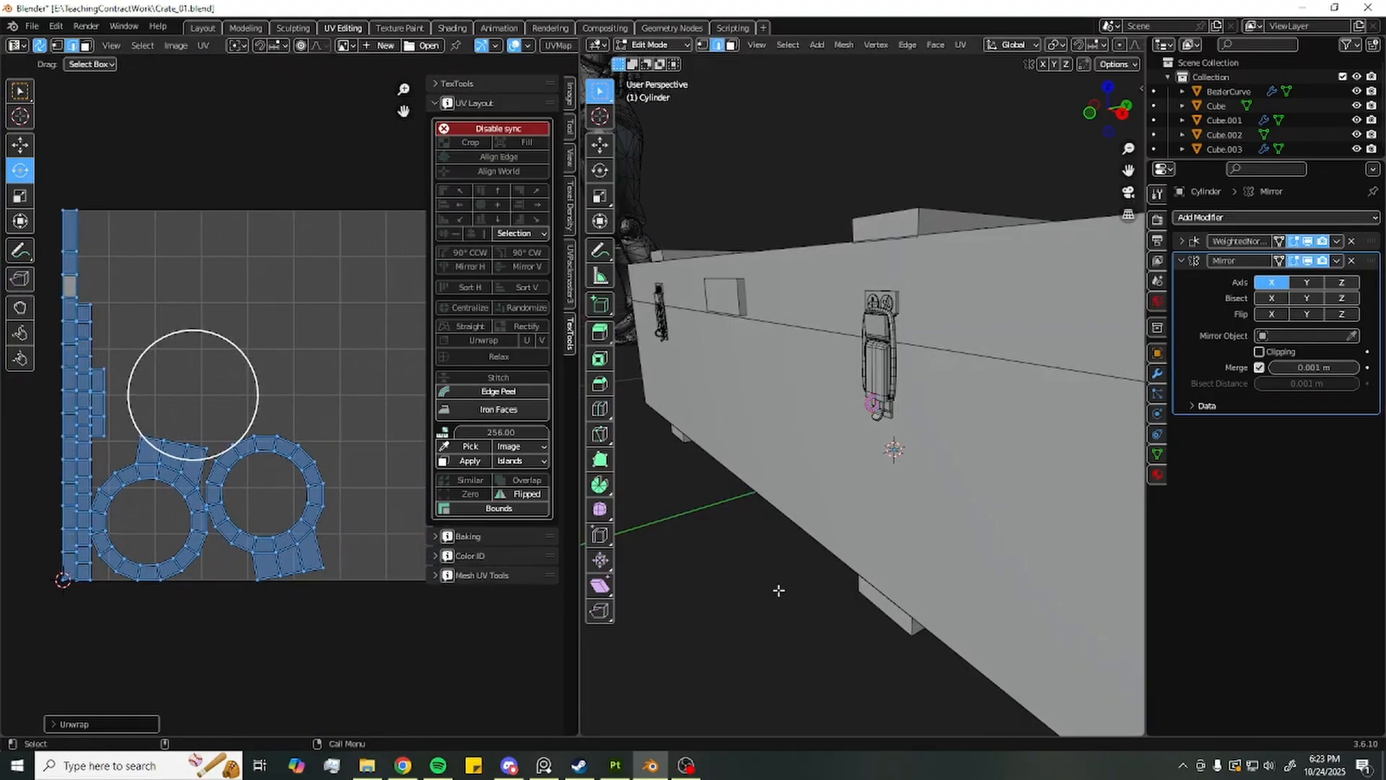
# Leave the ring's mesh editing and select the curved slotted tab behind the ring at the latch's lower end
pyautogui.scroll(-2, 777, 591)
pyautogui.click(799, 573)
pyautogui.press('Tab')
pyautogui.scroll(5, 837, 505)
pyautogui.click(885, 423)
pyautogui.press('Tab')
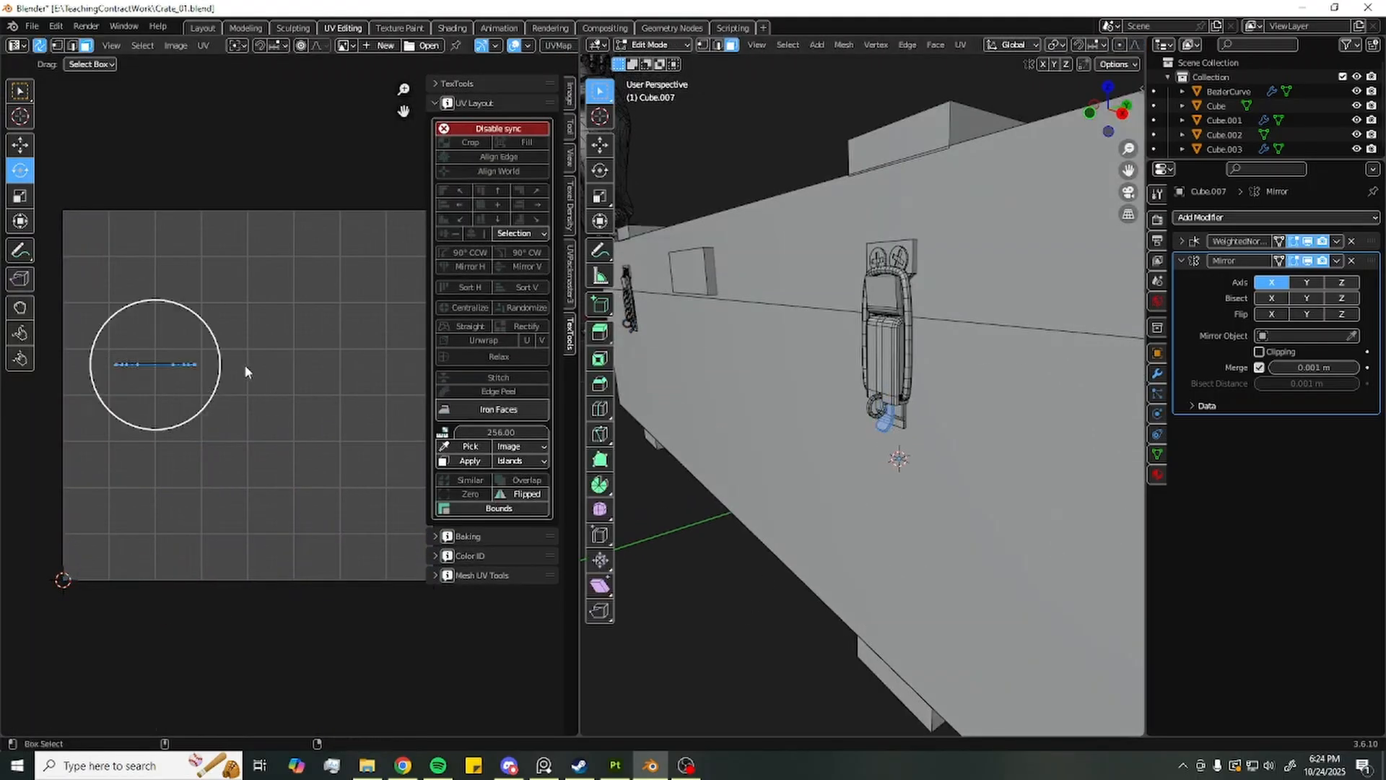
pyautogui.scroll(5, 866, 433)
pyautogui.press('Tab')
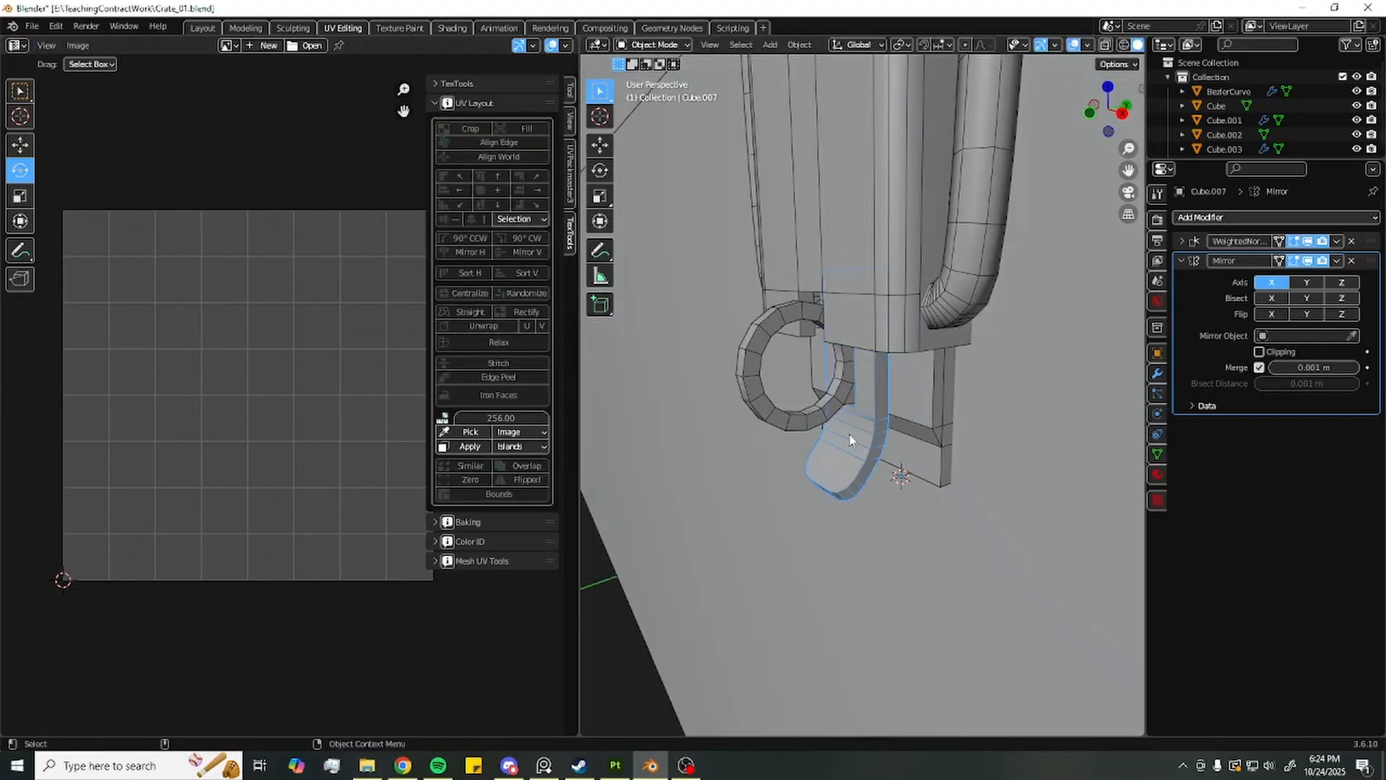
pyautogui.moveTo(851, 440); pyautogui.dragTo(854, 362, button='middle')
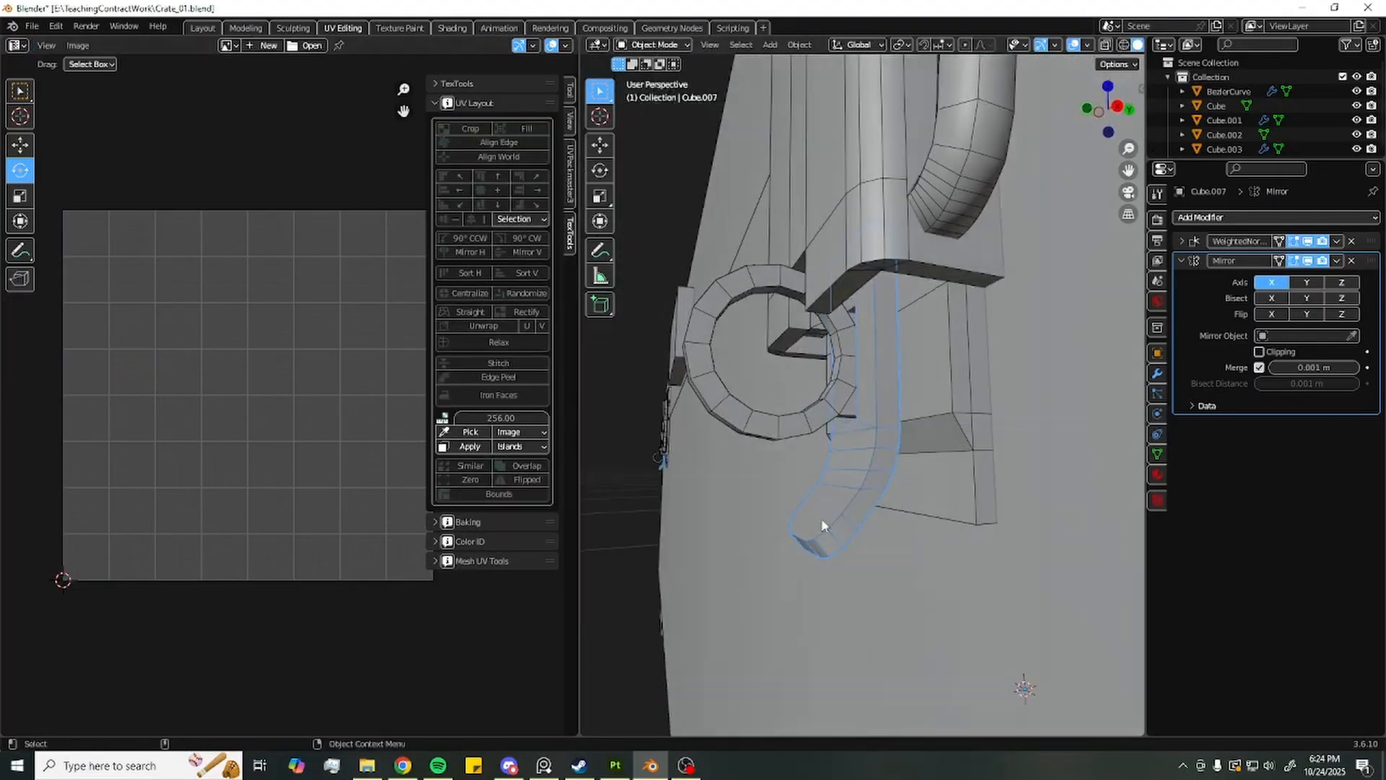
# Unwrap all faces of the curved tab with Smart UV Project
pyautogui.press('Tab')
pyautogui.click(204, 45)
pyautogui.moveTo(238, 190)
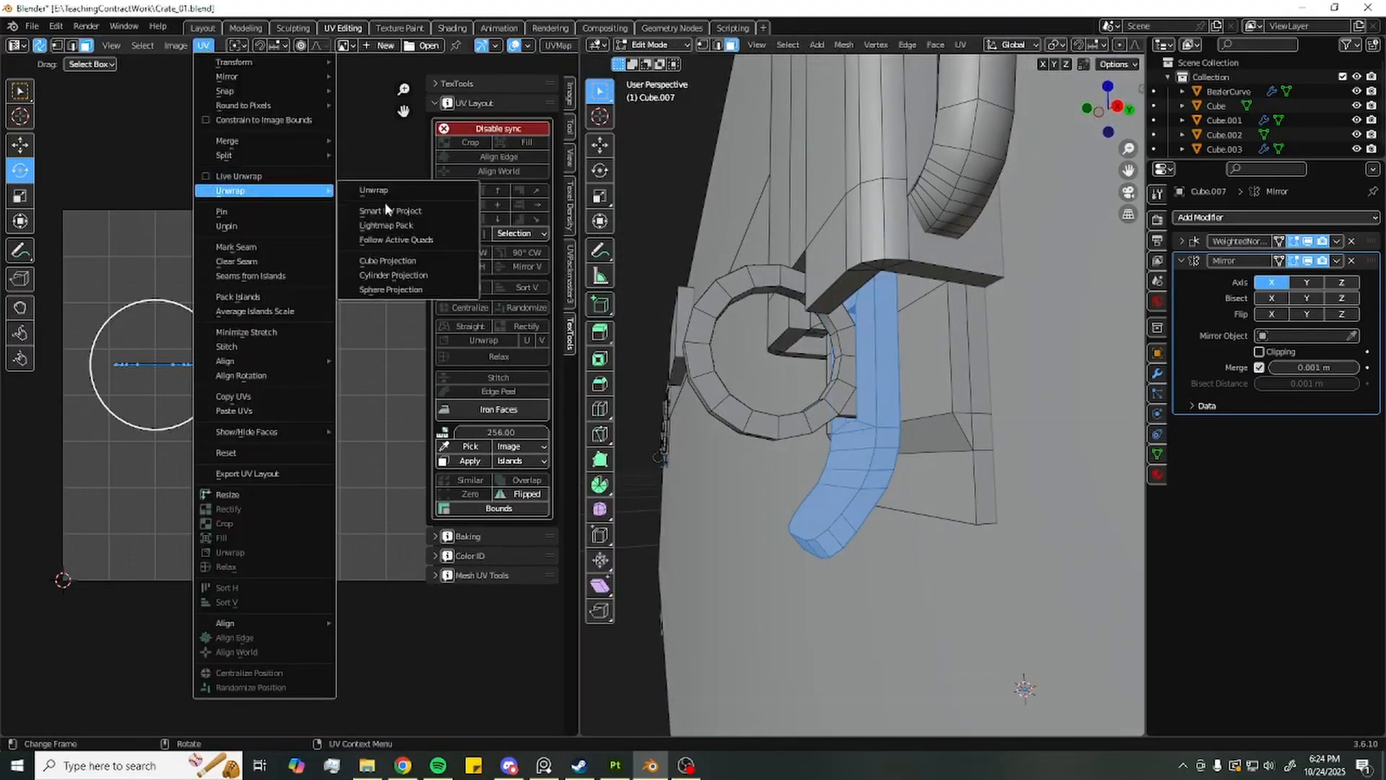
pyautogui.click(387, 210)
pyautogui.click(410, 344)
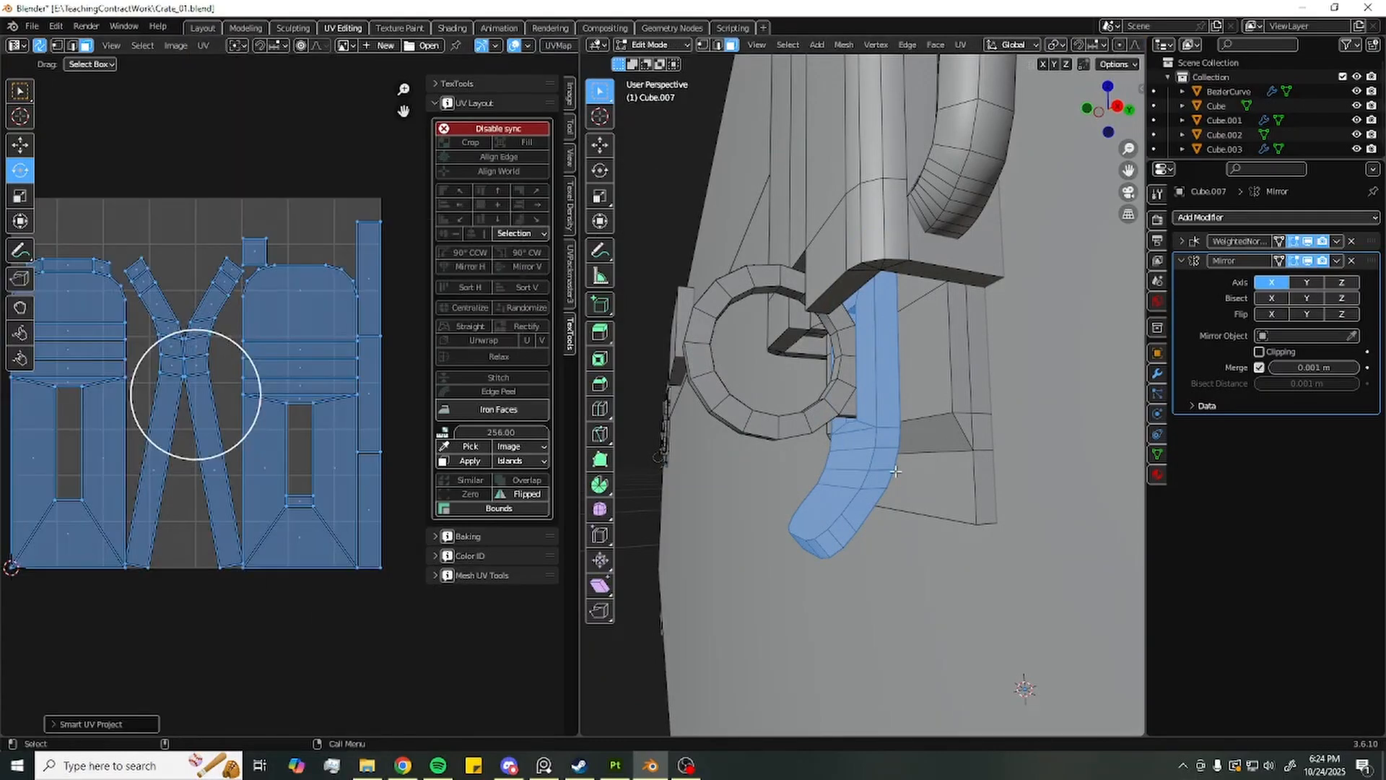
# Select the whole curved tab and mark its seams from the UV island borders
pyautogui.rightClick(311, 368)
pyautogui.press('Tab')
pyautogui.press('Tab')
pyautogui.press('2')
pyautogui.hotkey('alt', 'a')
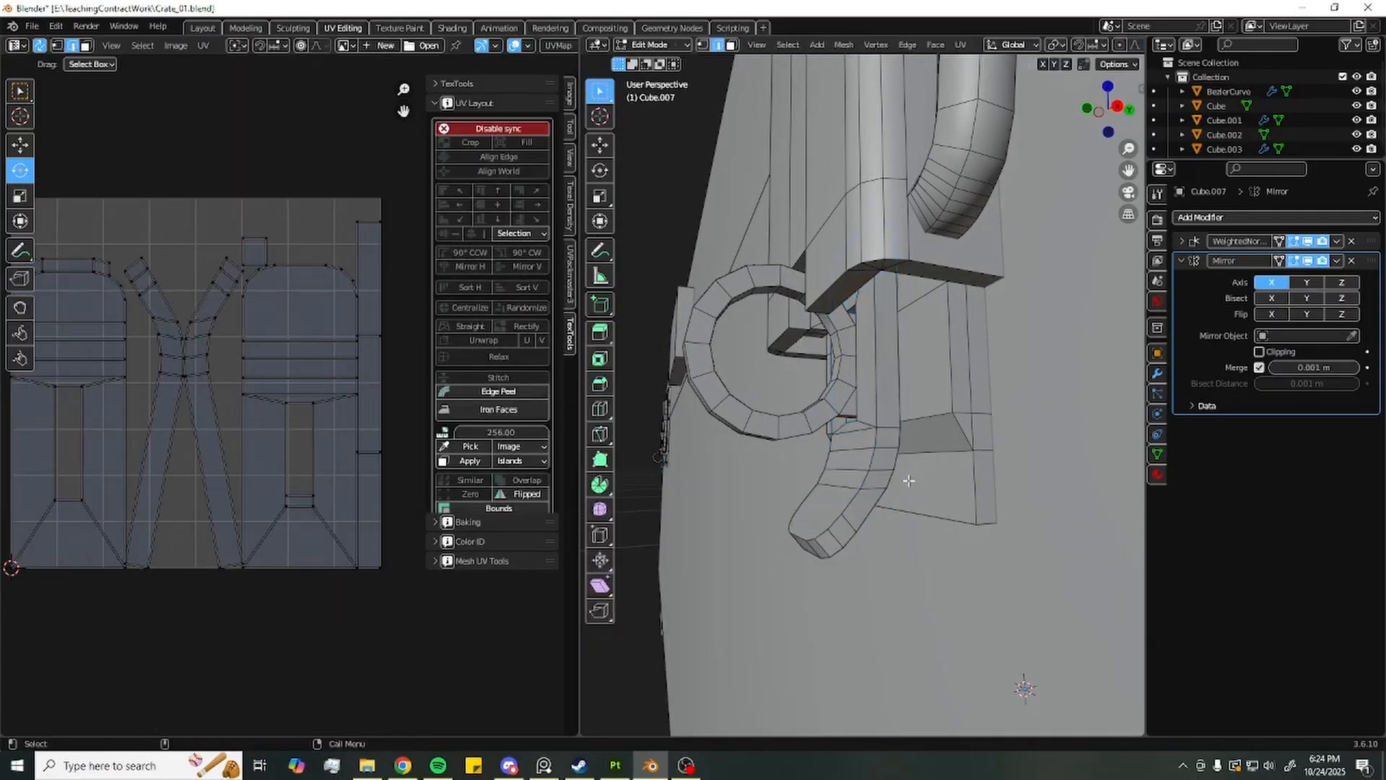
pyautogui.press('3')
pyautogui.press('l')
pyautogui.rightClick(277, 518)
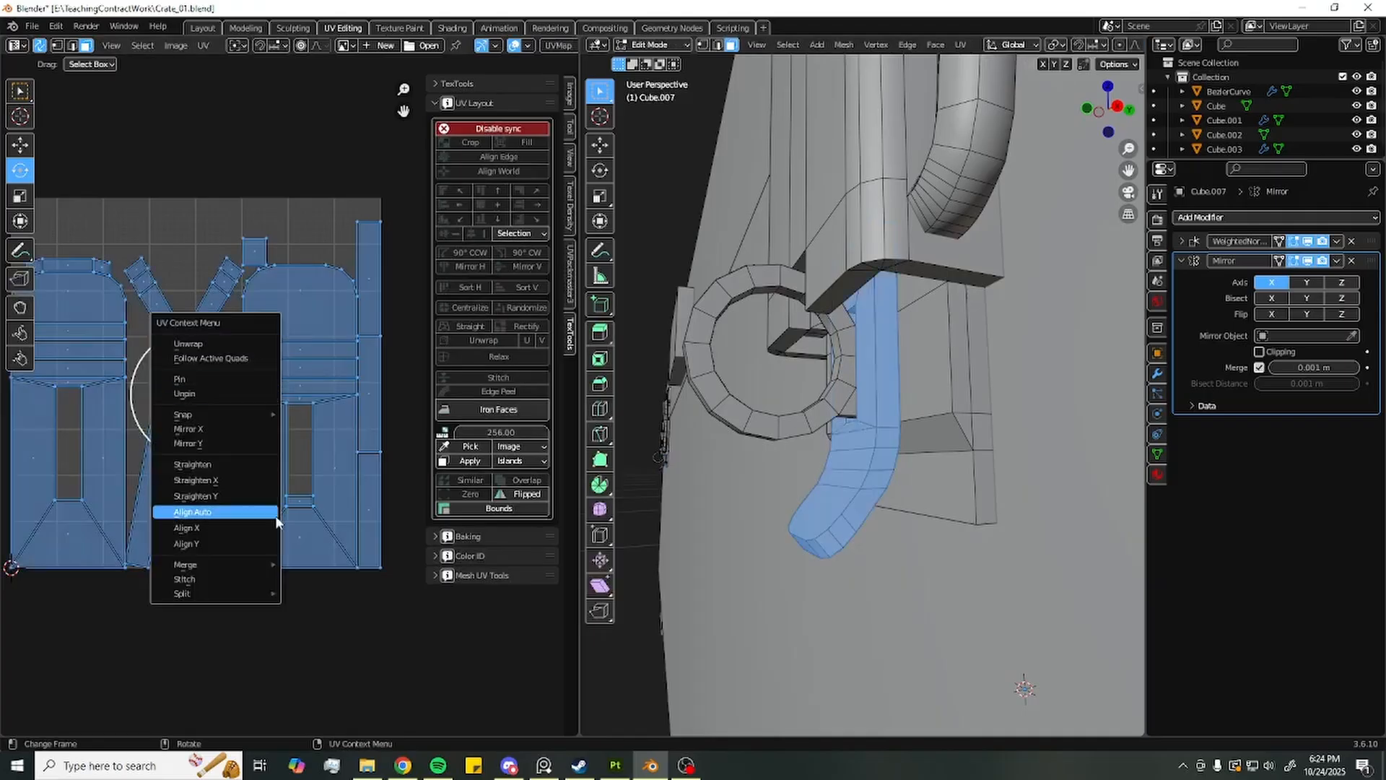
pyautogui.click(217, 512)
pyautogui.click(498, 390)
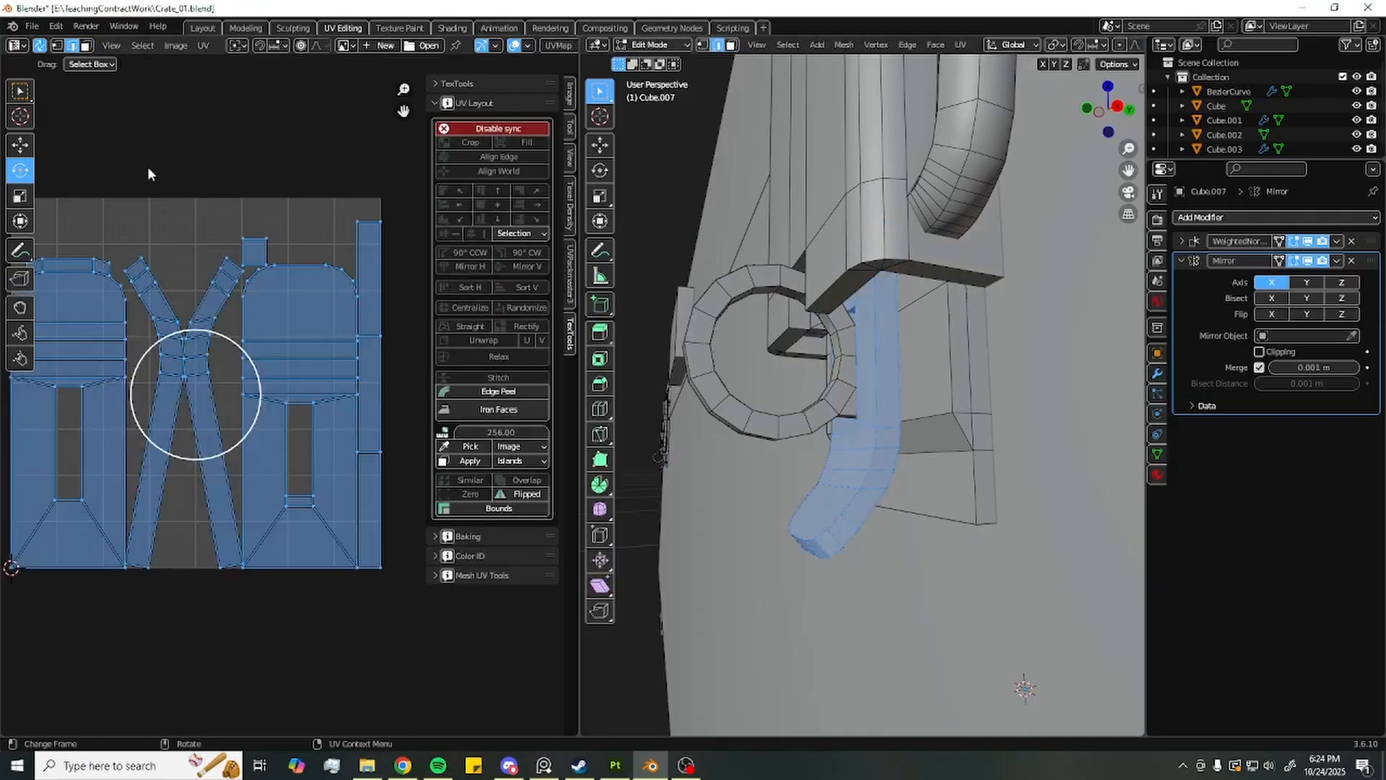
pyautogui.click(204, 45)
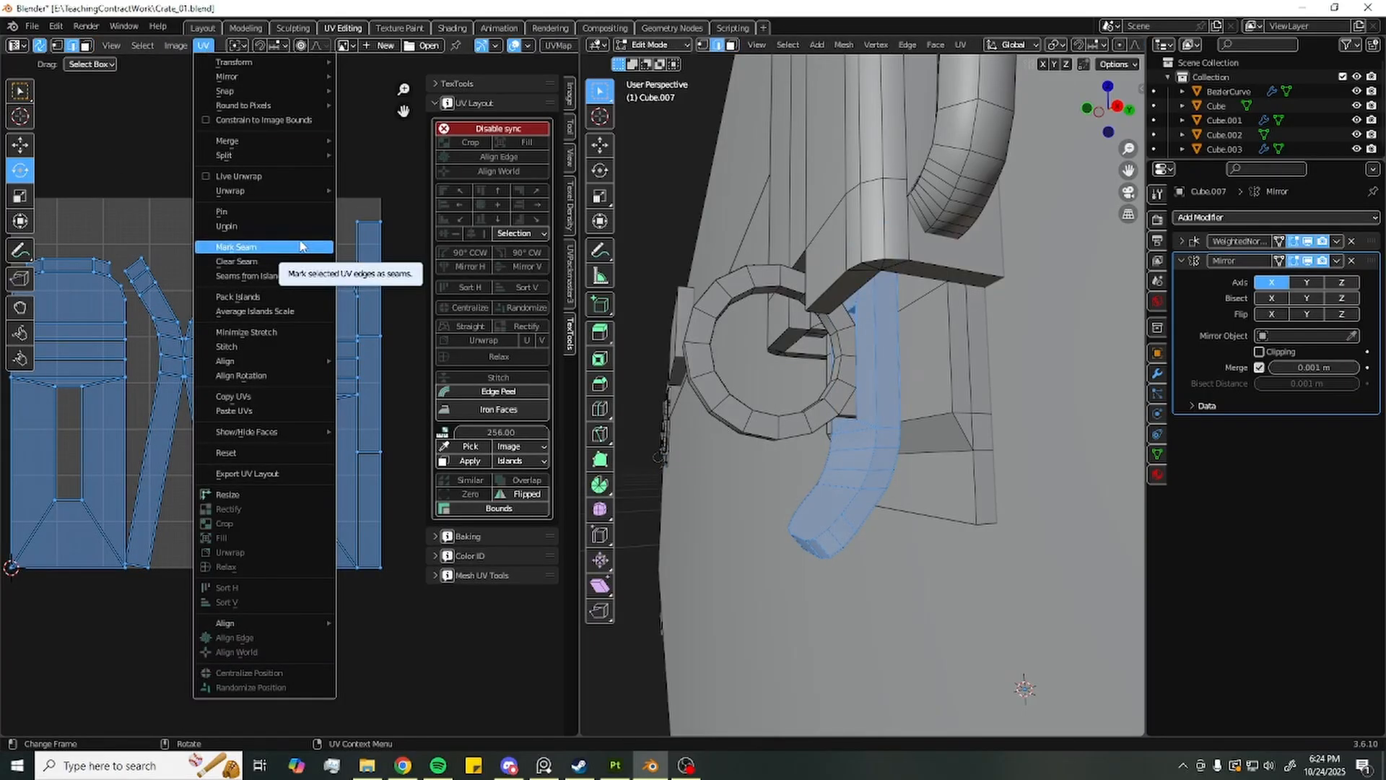
pyautogui.click(245, 276)
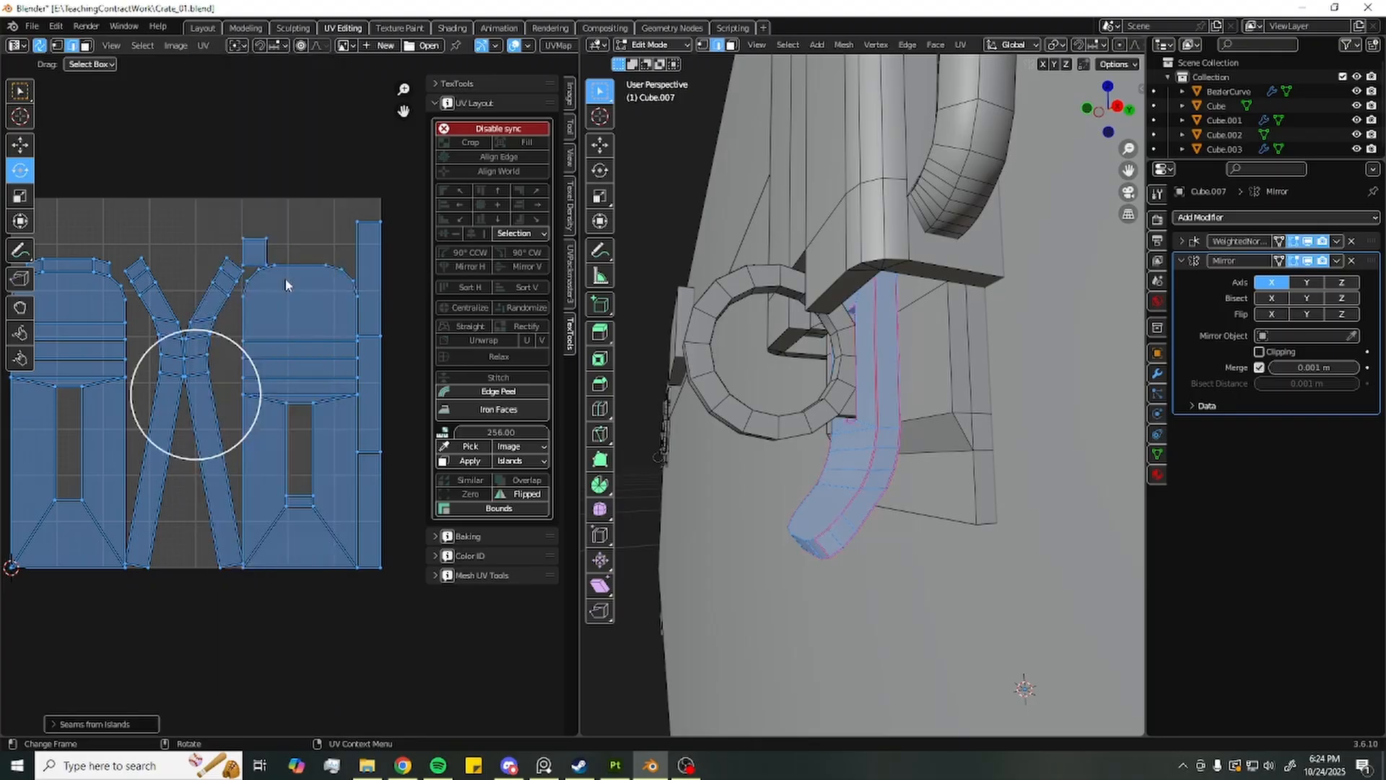
# Mark seams along the upper front edges of the curved tab's rounded tip
pyautogui.moveTo(902, 404); pyautogui.dragTo(987, 455, button='middle')
pyautogui.moveTo(247, 355); pyautogui.dragTo(287, 323, button='middle')
pyautogui.scroll(4, 825, 462)
pyautogui.click(728, 564)
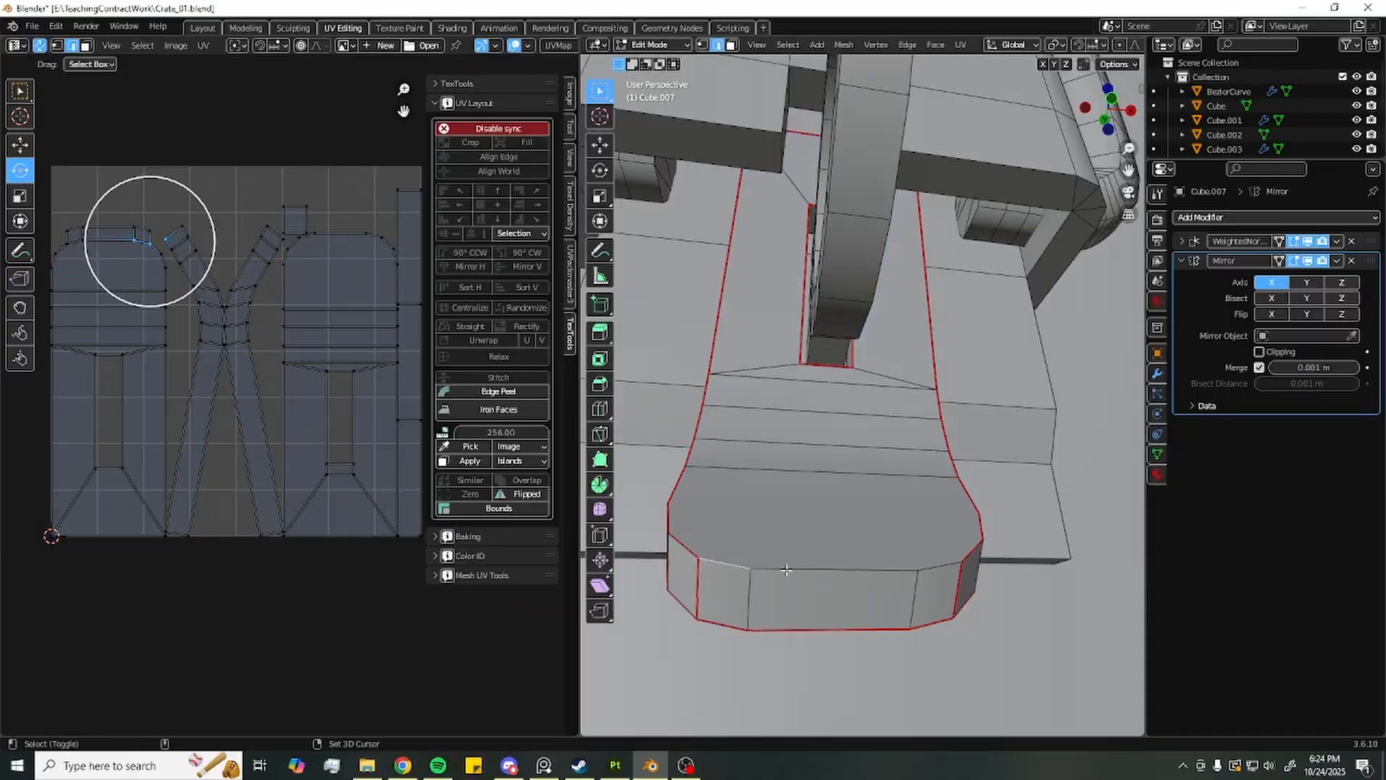
pyautogui.keyDown('shift'); pyautogui.click(788, 570); pyautogui.keyUp('shift')
pyautogui.keyDown('shift'); pyautogui.click(937, 567); pyautogui.keyUp('shift')
pyautogui.moveTo(957, 587); pyautogui.dragTo(950, 583, button='middle')
pyautogui.rightClick(950, 583)
pyautogui.click(896, 573)
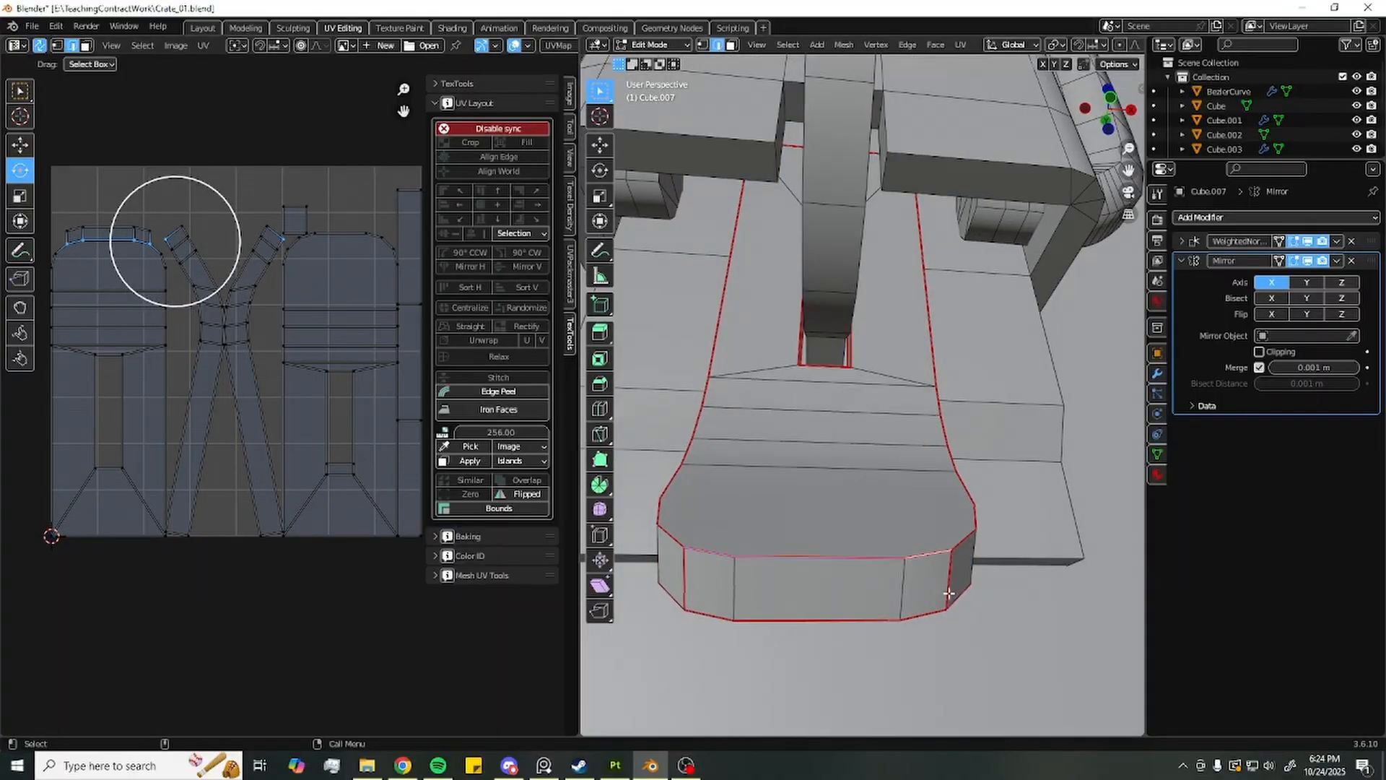
# Clear the seams on the two short crosswise edges at the corners of the tab's tip
pyautogui.click(946, 577)
pyautogui.keyDown('shift'); pyautogui.click(690, 581); pyautogui.keyUp('shift')
pyautogui.moveTo(776, 588); pyautogui.dragTo(799, 558, button='middle')
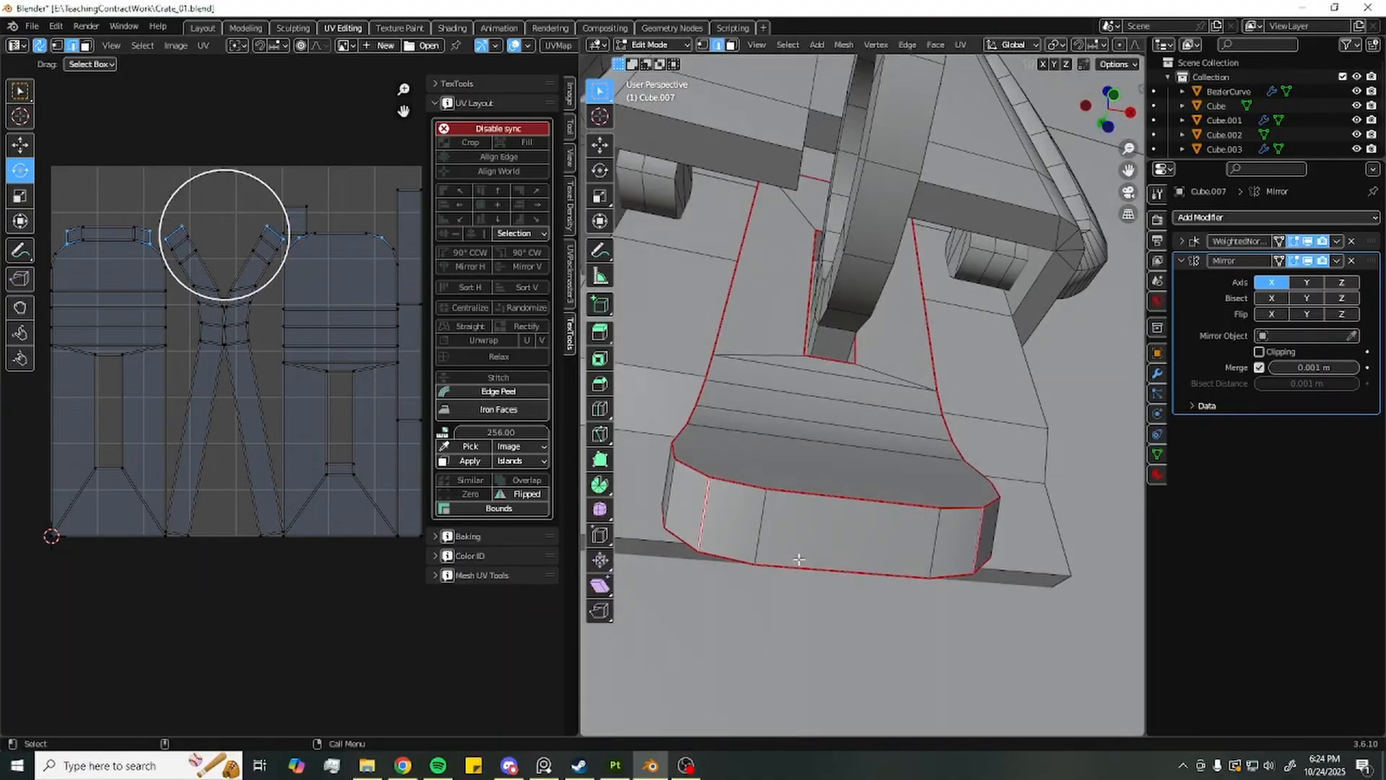
pyautogui.rightClick(798, 559)
pyautogui.click(789, 570)
# Select all faces of the curved tab and unwrap them along the edited seams
pyautogui.moveTo(902, 554); pyautogui.dragTo(851, 505, button='middle')
pyautogui.press('a')
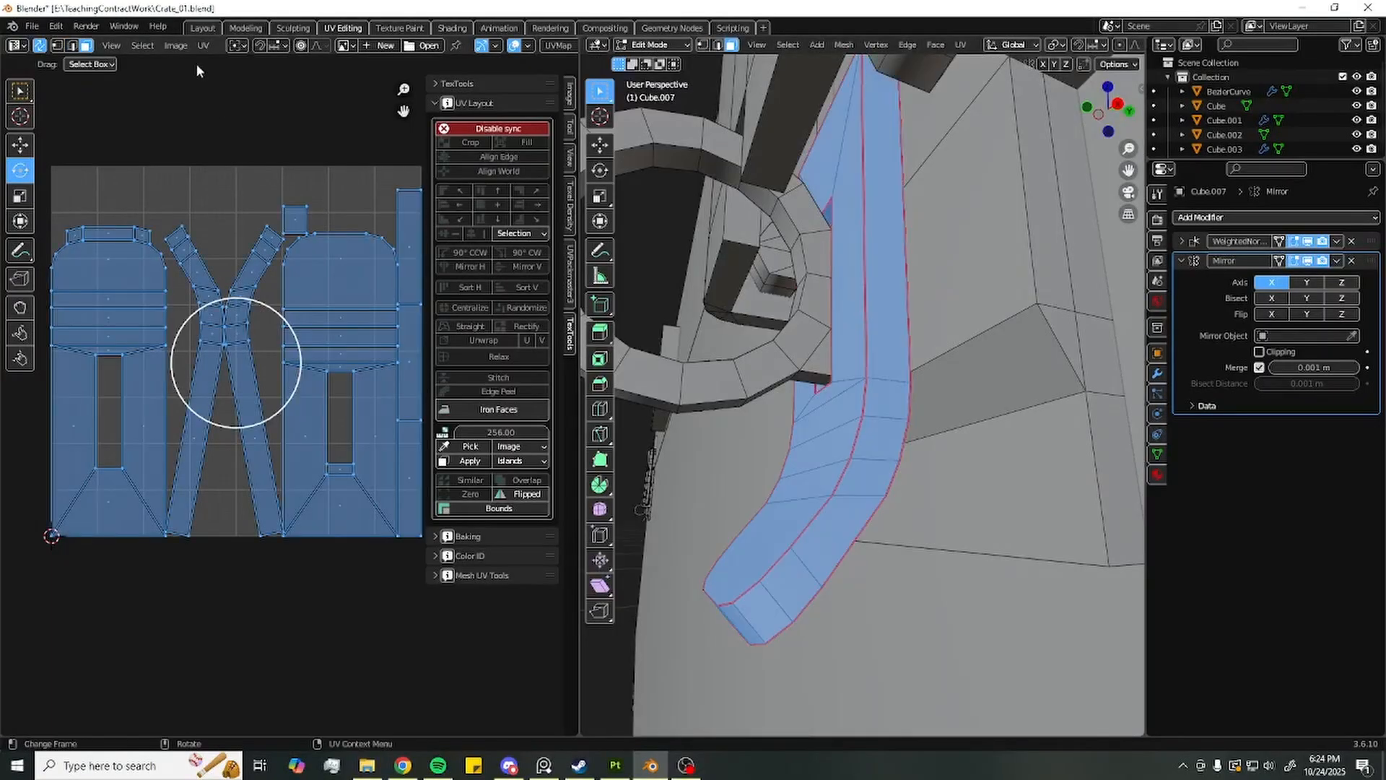
pyautogui.click(204, 45)
pyautogui.moveTo(230, 191)
pyautogui.click(361, 191)
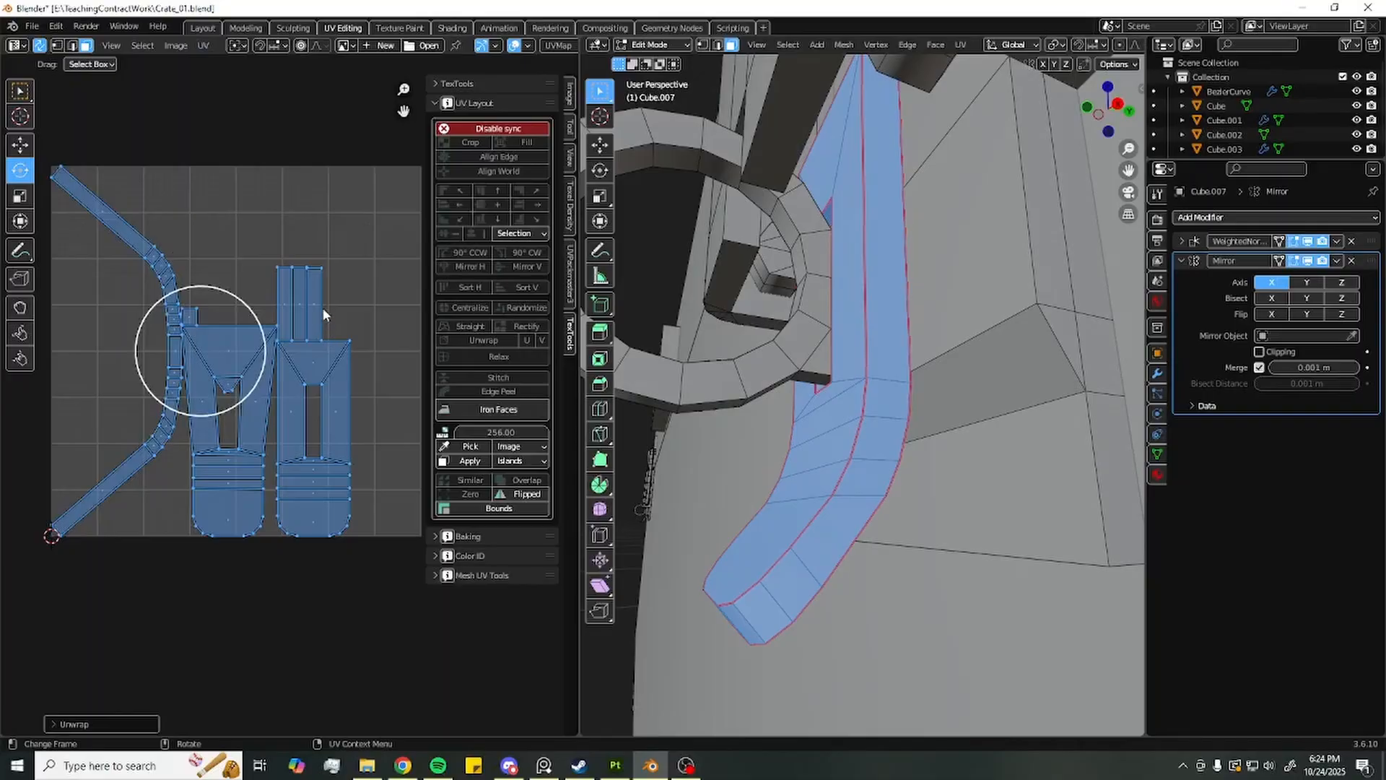
# Turn off UV sync selection and rectify the tab's long curved side strip into a straight island
pyautogui.moveTo(902, 325); pyautogui.dragTo(1055, 295, button='middle')
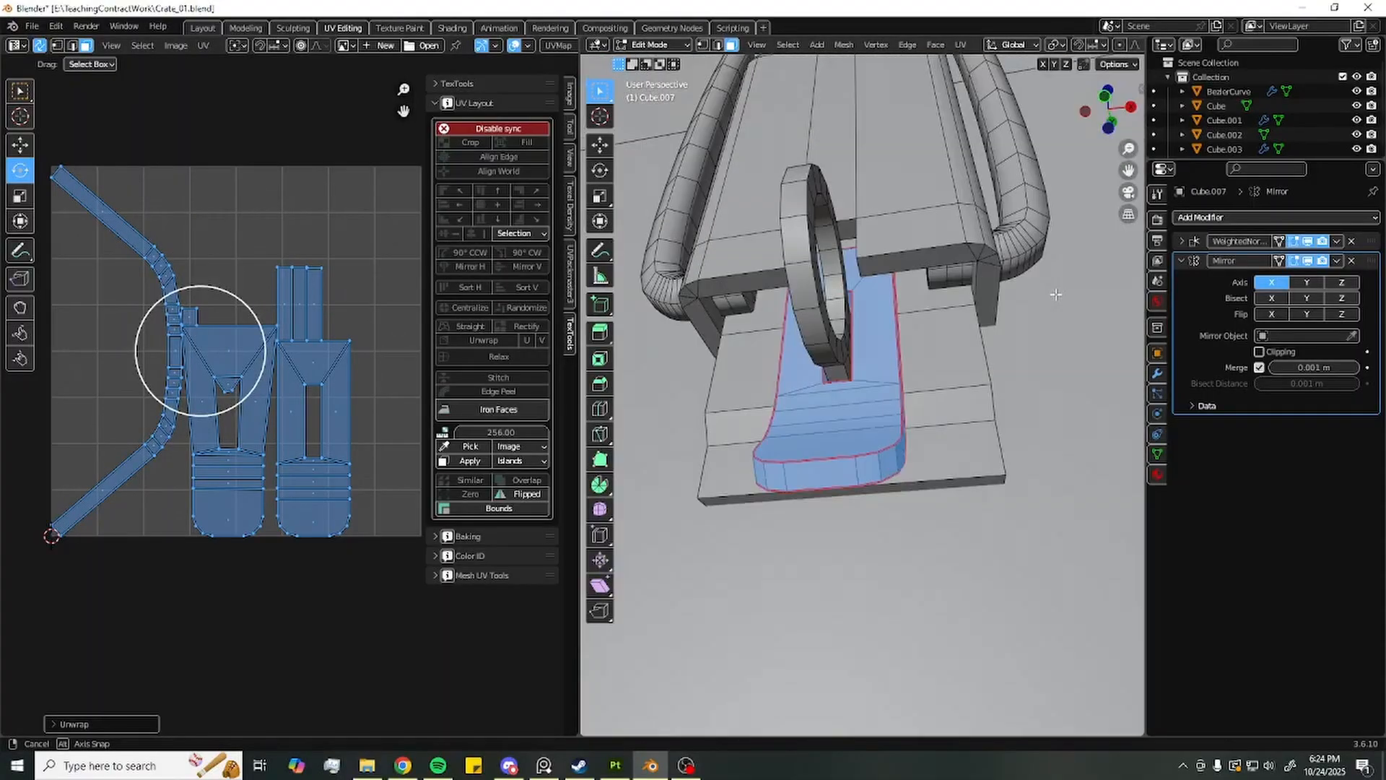
pyautogui.click(155, 255)
pyautogui.click(498, 128)
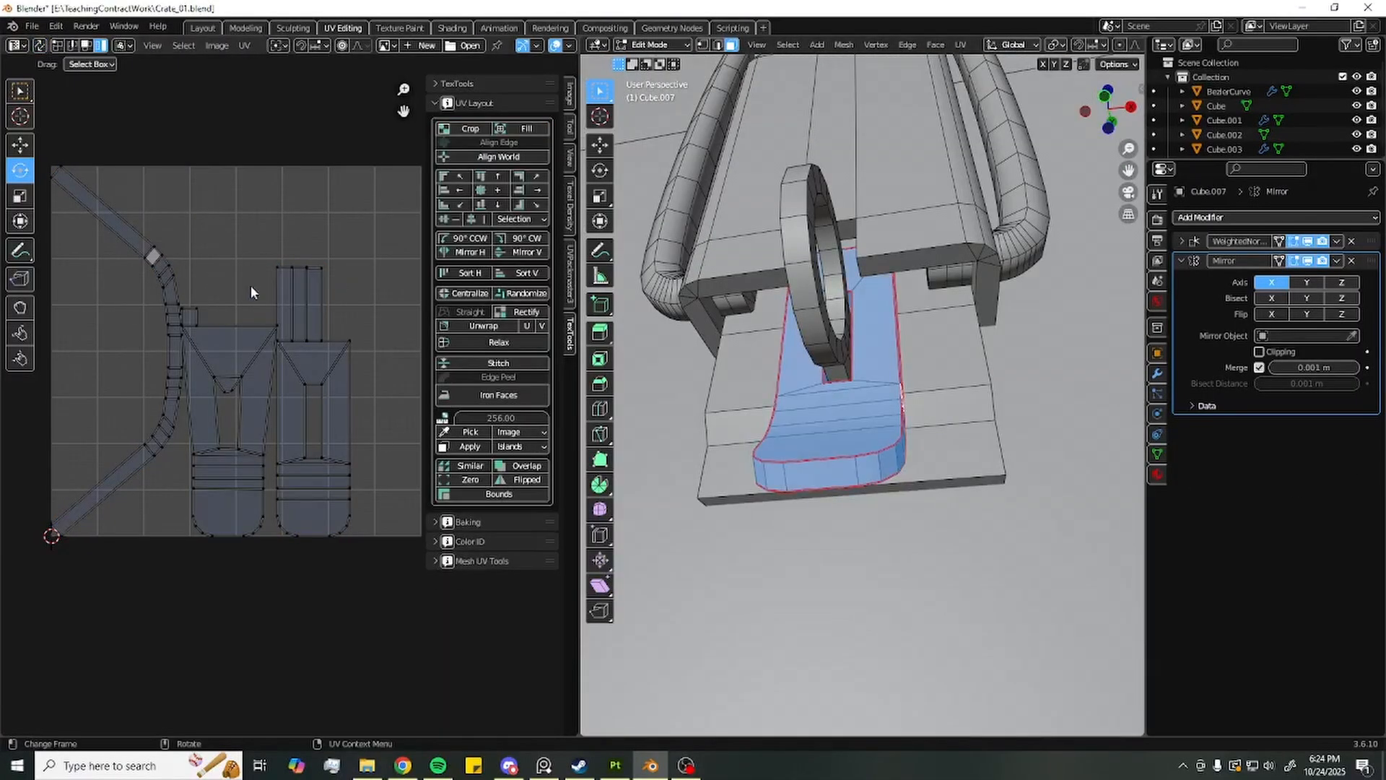
pyautogui.click(175, 314)
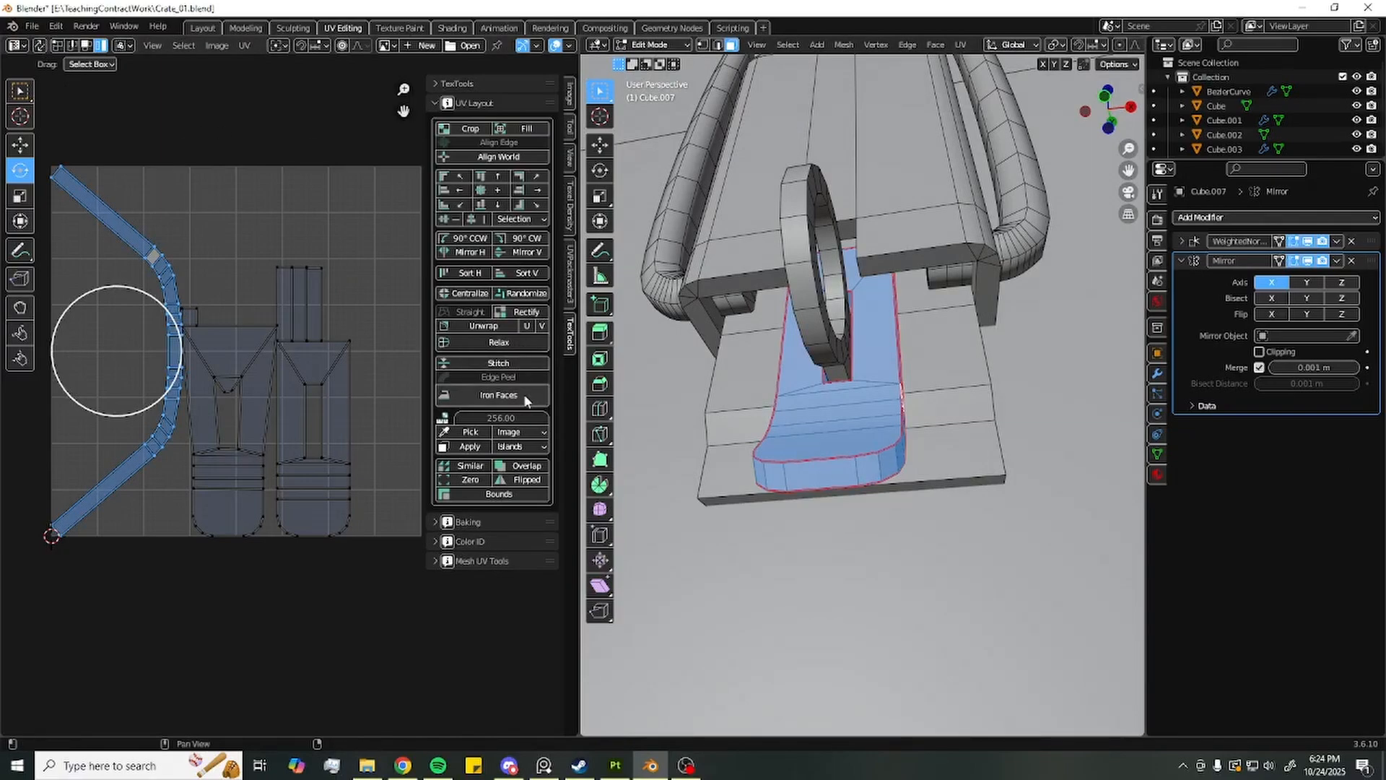
pyautogui.click(535, 310)
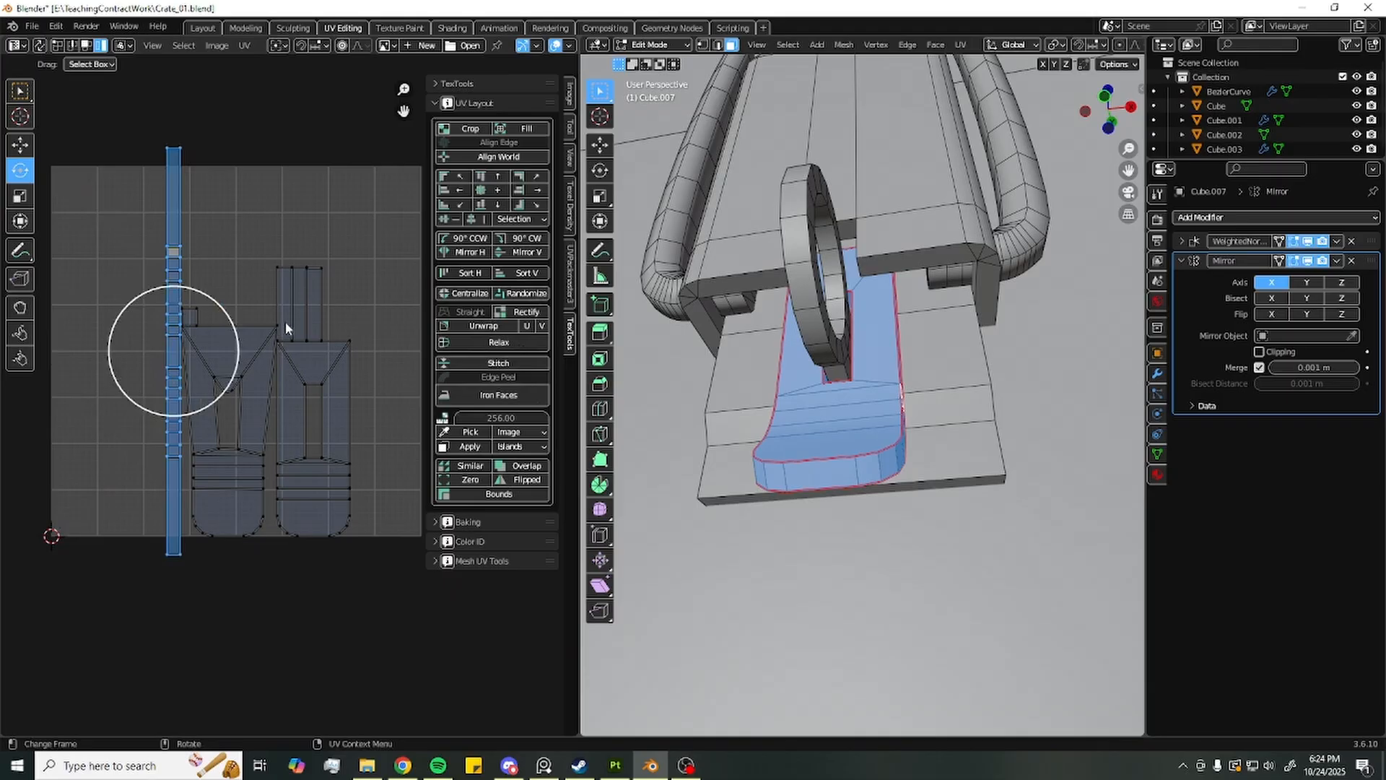
pyautogui.scroll(-2, 284, 322)
pyautogui.moveTo(859, 448); pyautogui.dragTo(851, 412, button='middle')
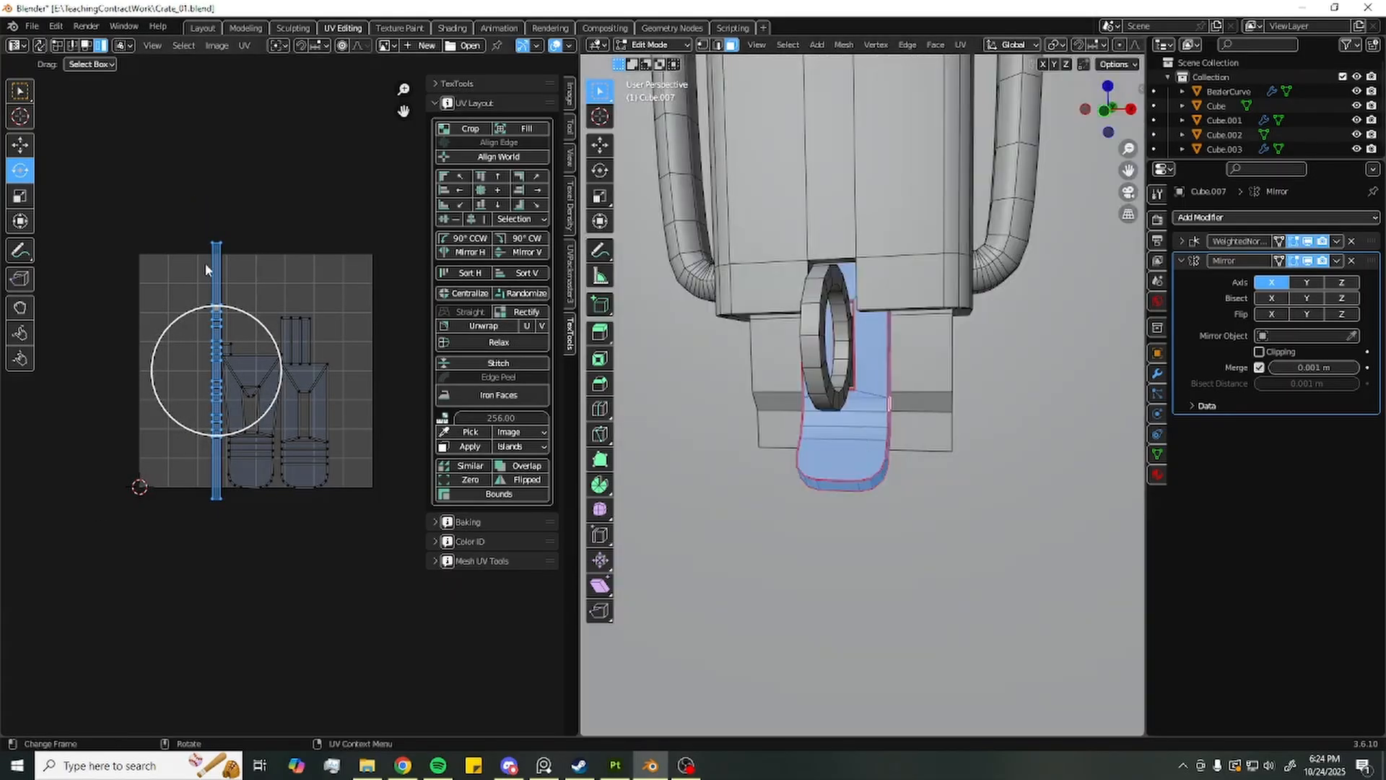
# Open the crate and latch parts together in Edit Mode and examine their seams and combined UVs
pyautogui.scroll(-12, 908, 320)
pyautogui.press('Tab')
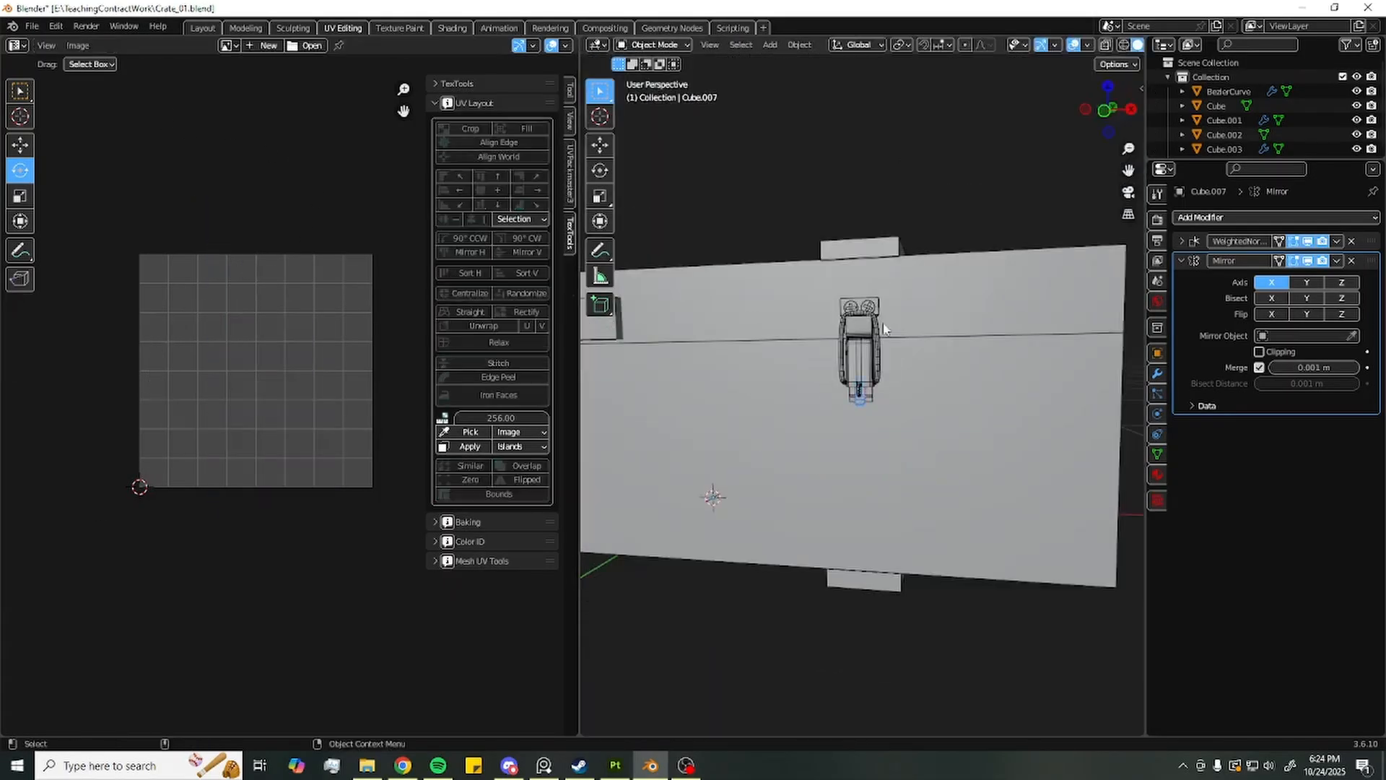
pyautogui.scroll(-6, 885, 323)
pyautogui.moveTo(630, 216); pyautogui.dragTo(967, 574)
pyautogui.press('Tab')
pyautogui.scroll(5, 742, 479)
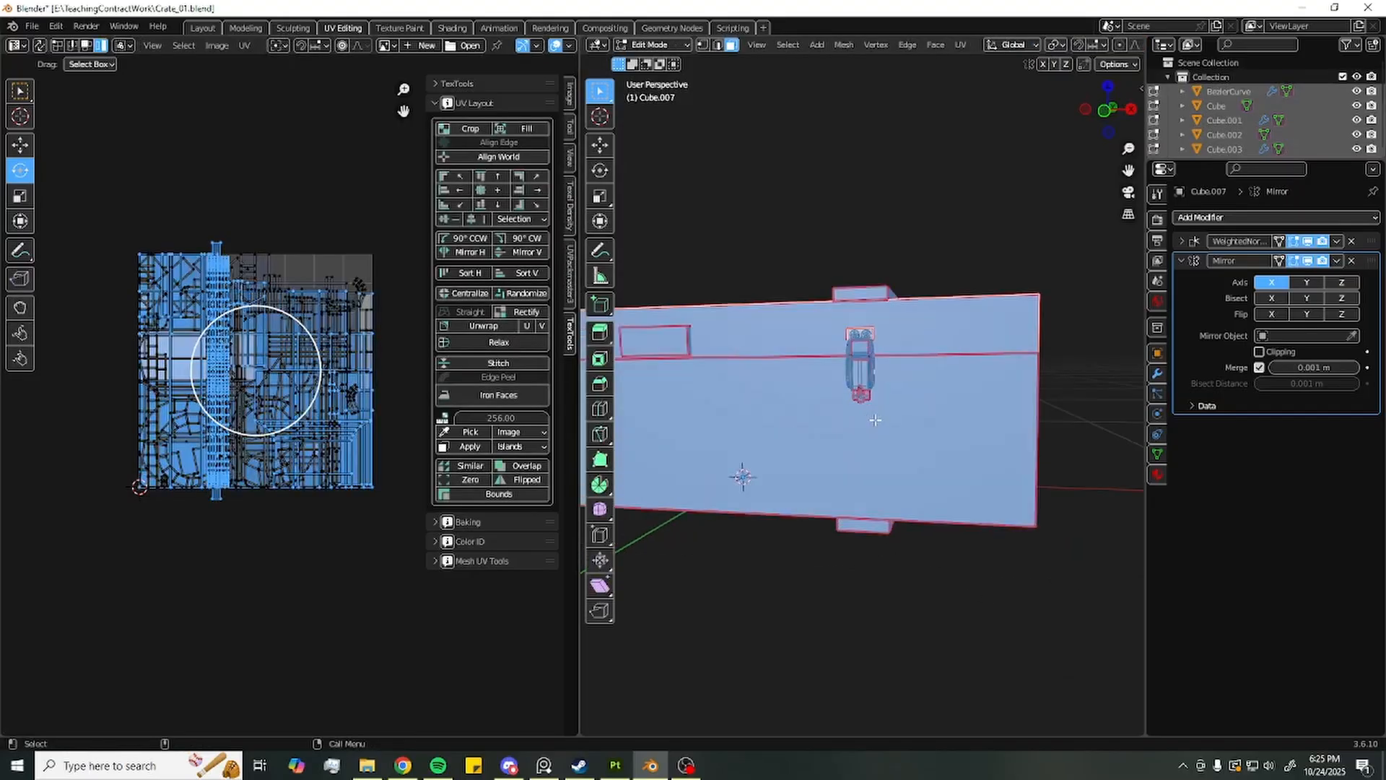
pyautogui.moveTo(743, 479); pyautogui.dragTo(737, 426, button='middle')
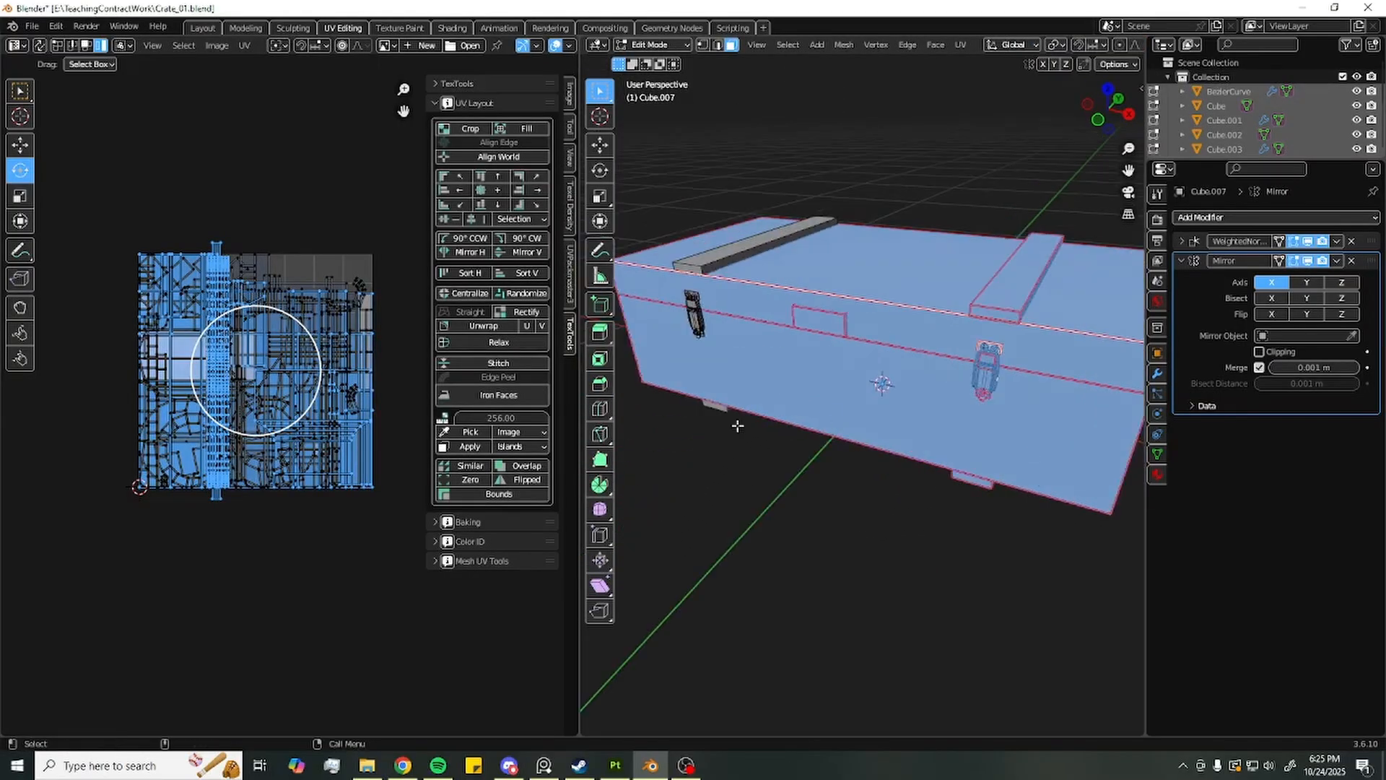
pyautogui.moveTo(702, 331); pyautogui.dragTo(861, 393, button='middle')
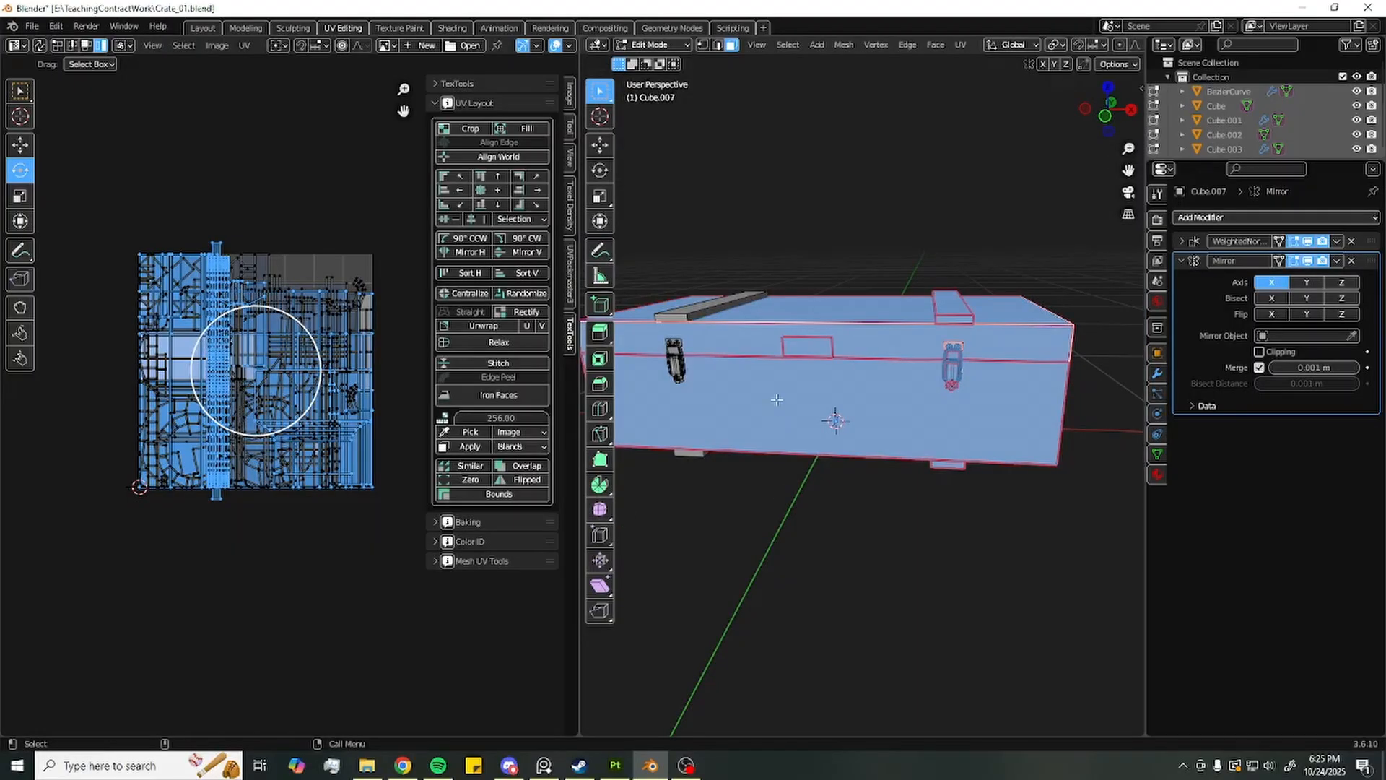
pyautogui.moveTo(869, 394); pyautogui.dragTo(857, 526, button='middle')
pyautogui.press('Tab')
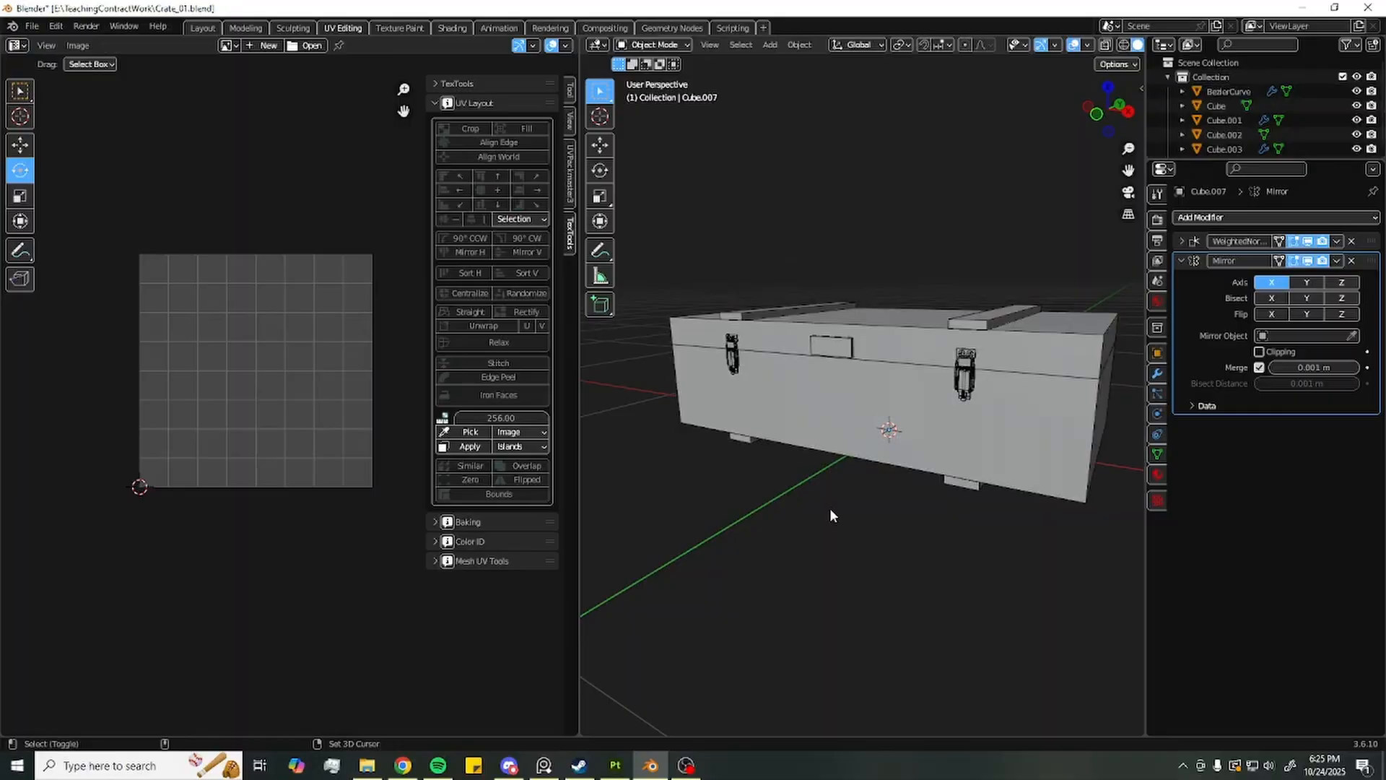
# Apply the Weighted Normal and Mirror modifiers on the latches' main lever body
pyautogui.click(963, 390)
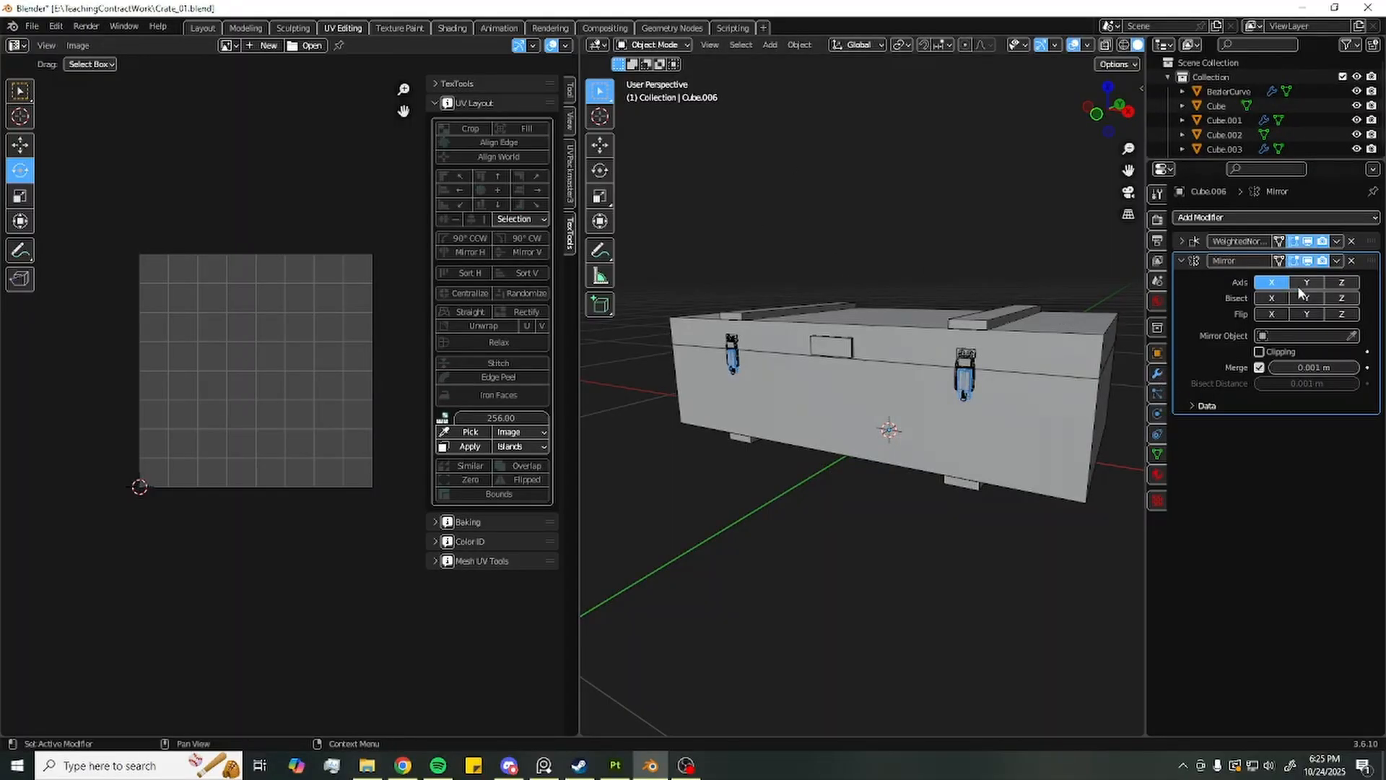
pyautogui.click(1336, 241)
pyautogui.click(1327, 258)
pyautogui.click(1336, 243)
pyautogui.click(1328, 258)
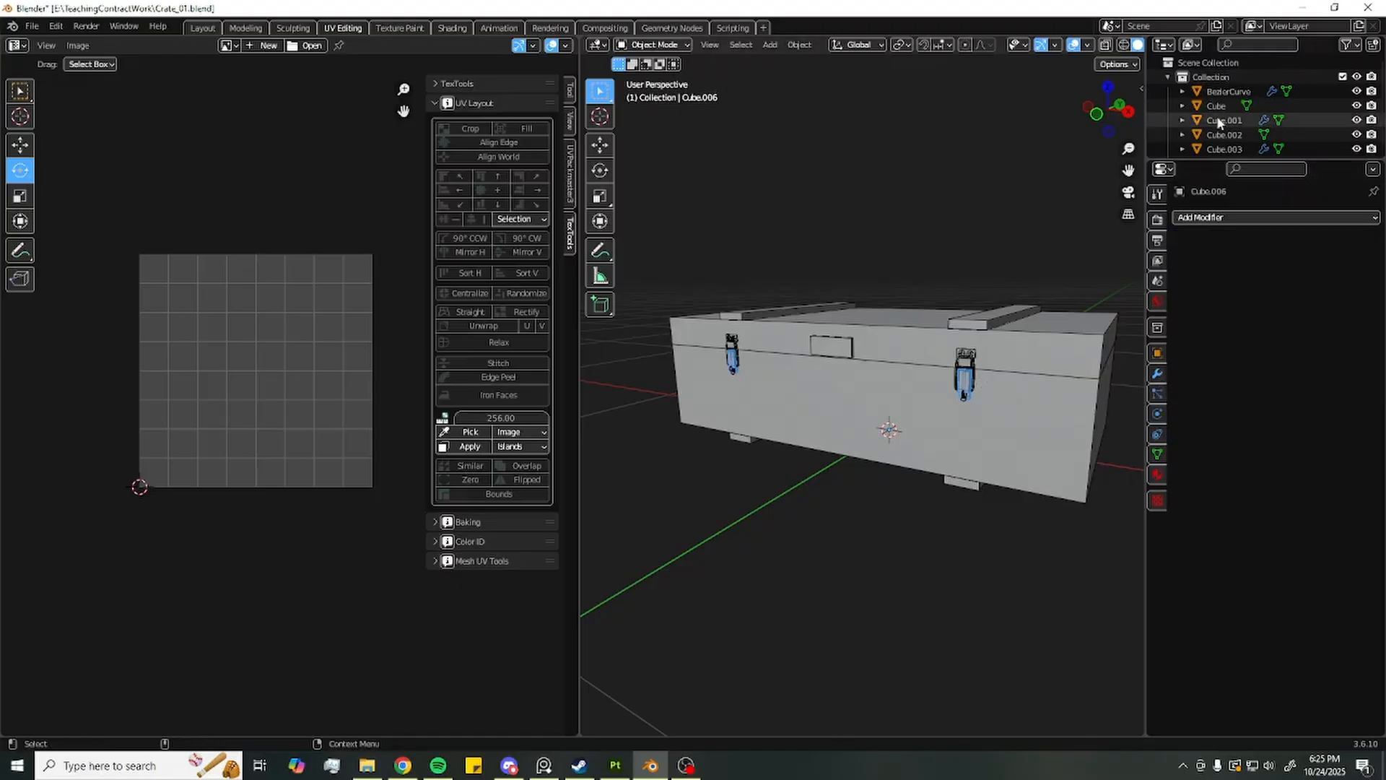
# Apply both modifiers, including Mirror, on the latches' wire loops (BezierCurve)
pyautogui.click(1306, 91)
pyautogui.click(1336, 242)
pyautogui.click(1331, 258)
pyautogui.click(1335, 241)
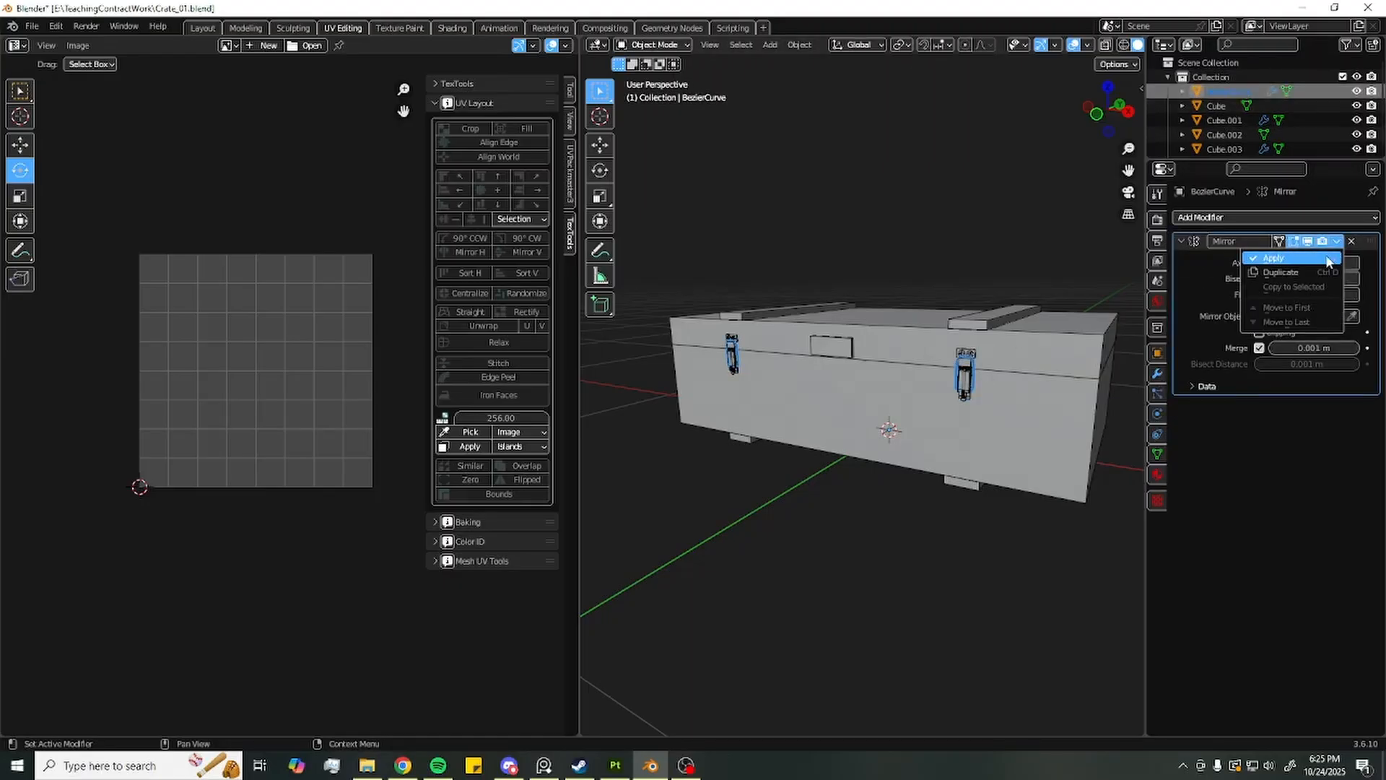
pyautogui.click(1328, 258)
# Apply the modifier on the battens across the crate lid (Cube.001)
pyautogui.click(1306, 120)
pyautogui.click(1336, 241)
pyautogui.click(1328, 258)
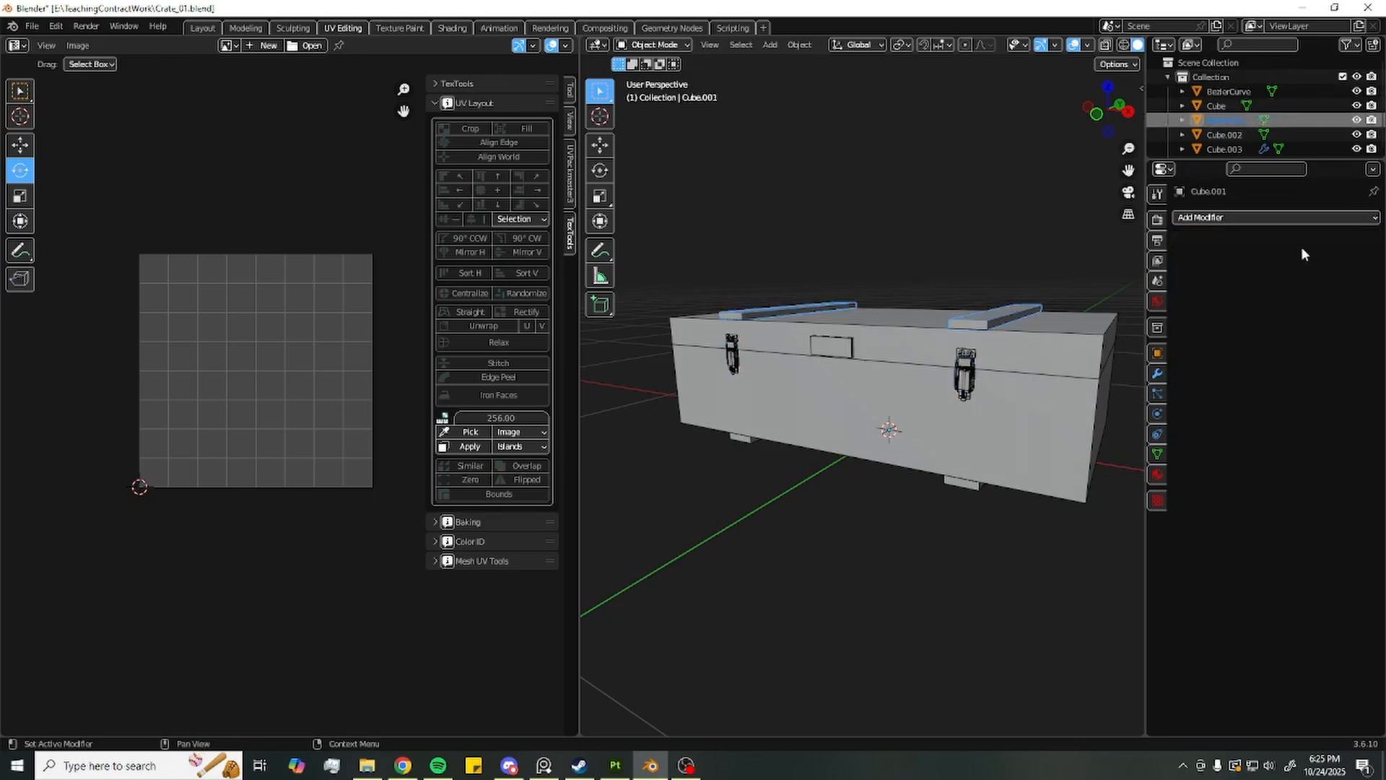
# Apply the Mirror modifier on the feet under the crate (Cube.003)
pyautogui.scroll(-2, 1292, 108)
pyautogui.click(1256, 121)
pyautogui.click(1336, 241)
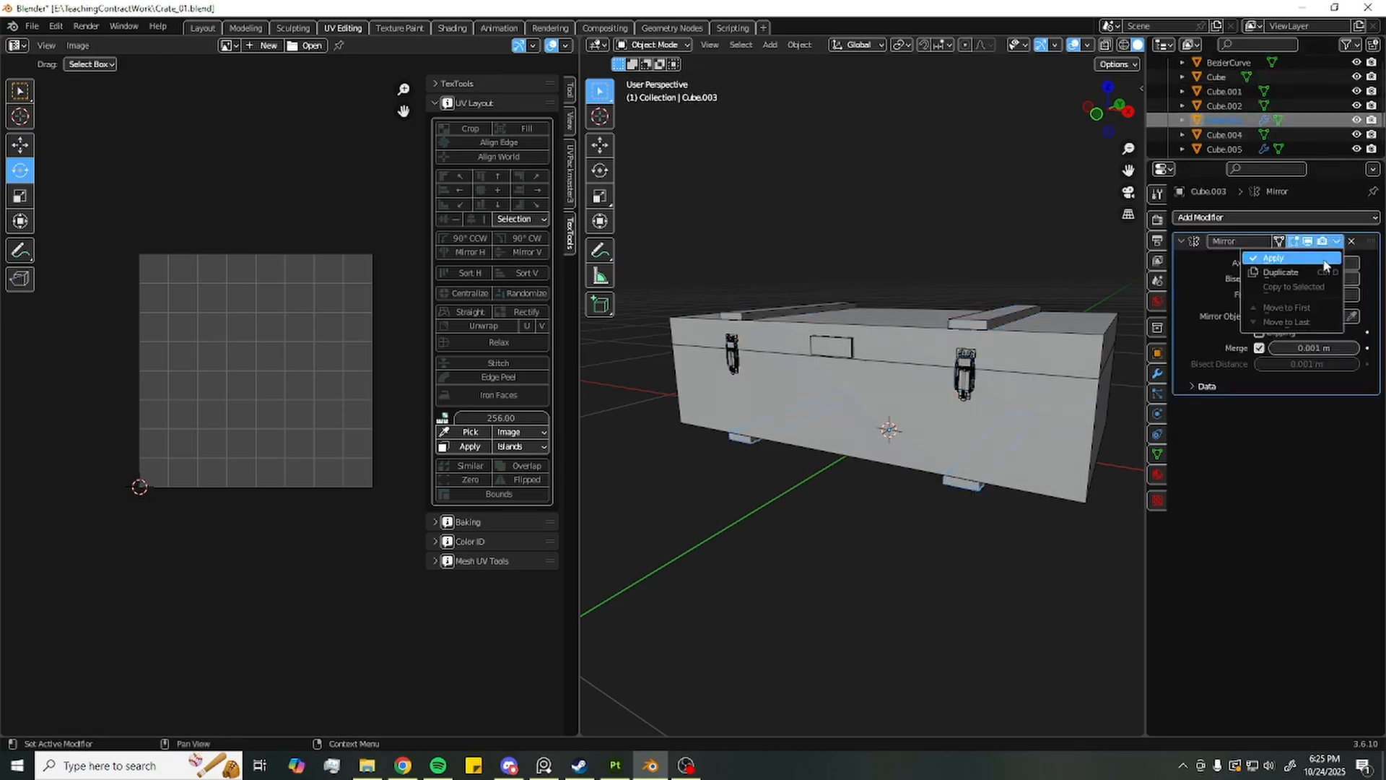
pyautogui.click(1328, 257)
# Apply the Weighted Normal and Mirror modifiers on the latches' upper plates (Cube.005)
pyautogui.scroll(-2, 1277, 120)
pyautogui.click(1276, 120)
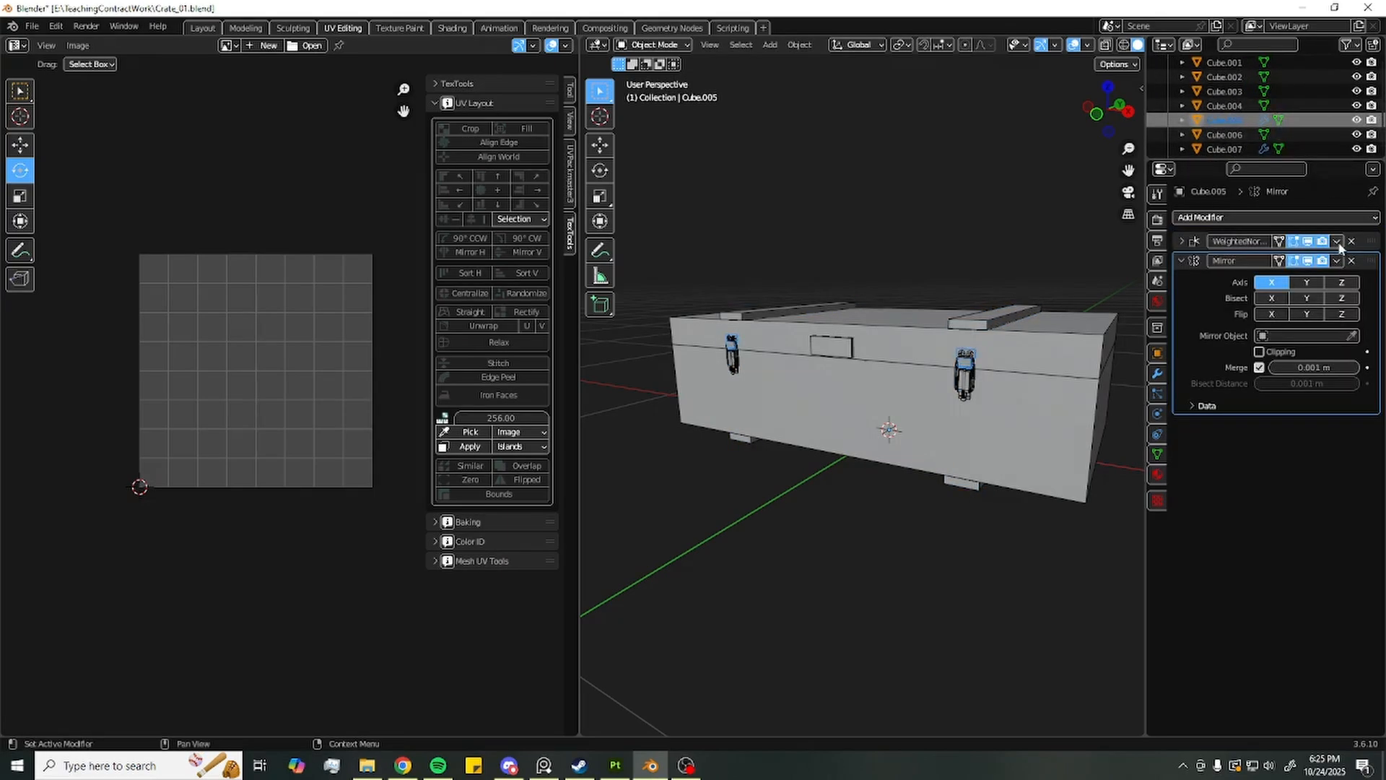
pyautogui.click(1338, 242)
pyautogui.click(1326, 258)
# Apply both Weighted Normal modifiers and the Mirror modifier on the latches' lower pieces (Cube.007)
pyautogui.scroll(-2, 1271, 120)
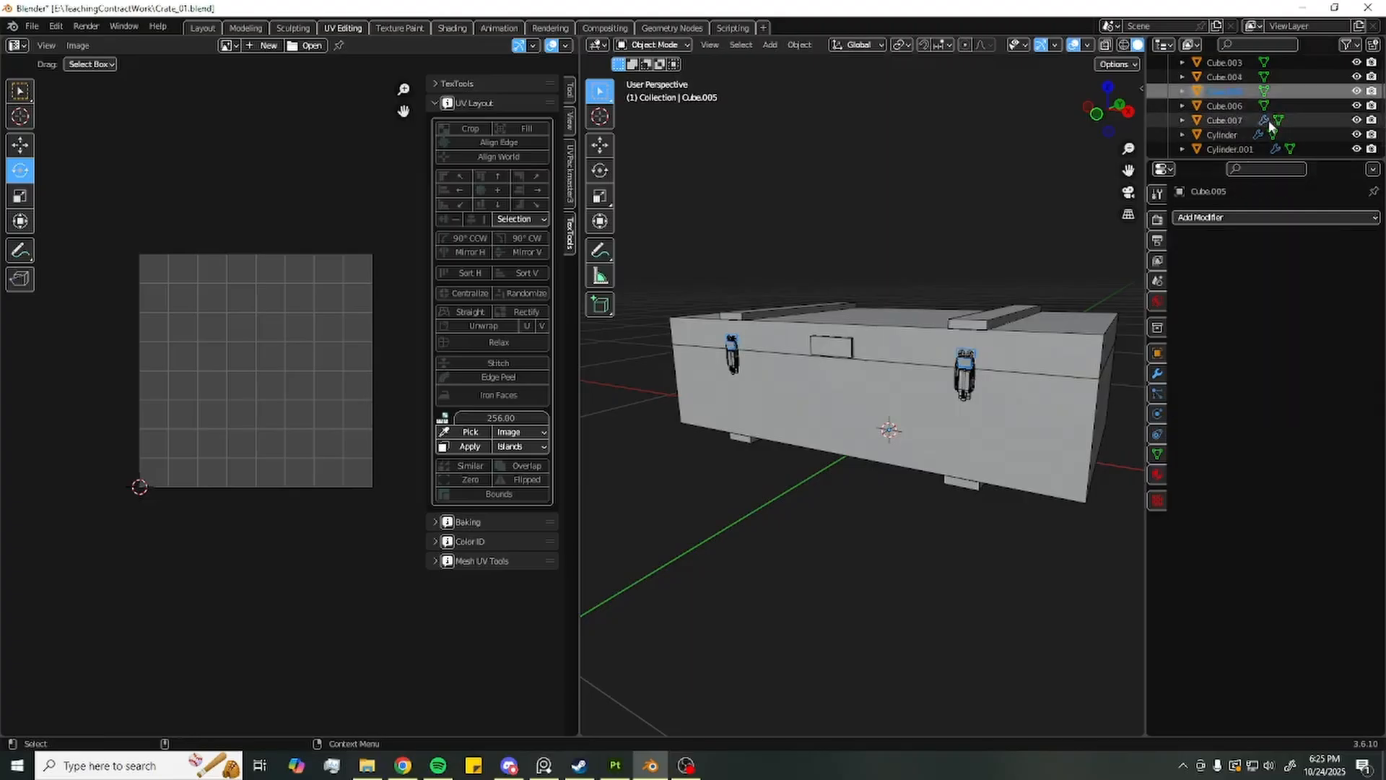
pyautogui.click(1272, 120)
pyautogui.click(1337, 243)
pyautogui.click(1324, 270)
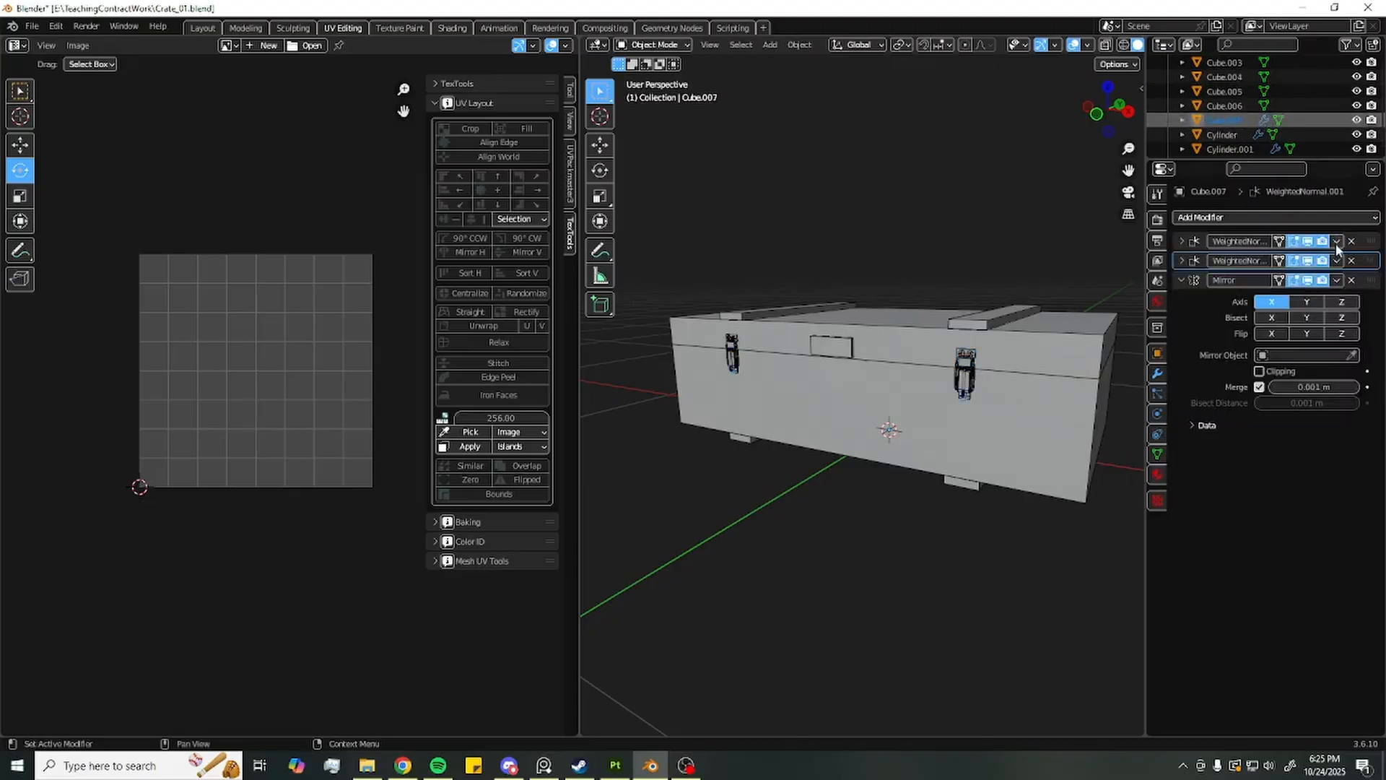
pyautogui.click(1336, 241)
pyautogui.click(1328, 257)
pyautogui.click(1336, 241)
pyautogui.click(1328, 258)
pyautogui.click(1336, 241)
pyautogui.click(1328, 257)
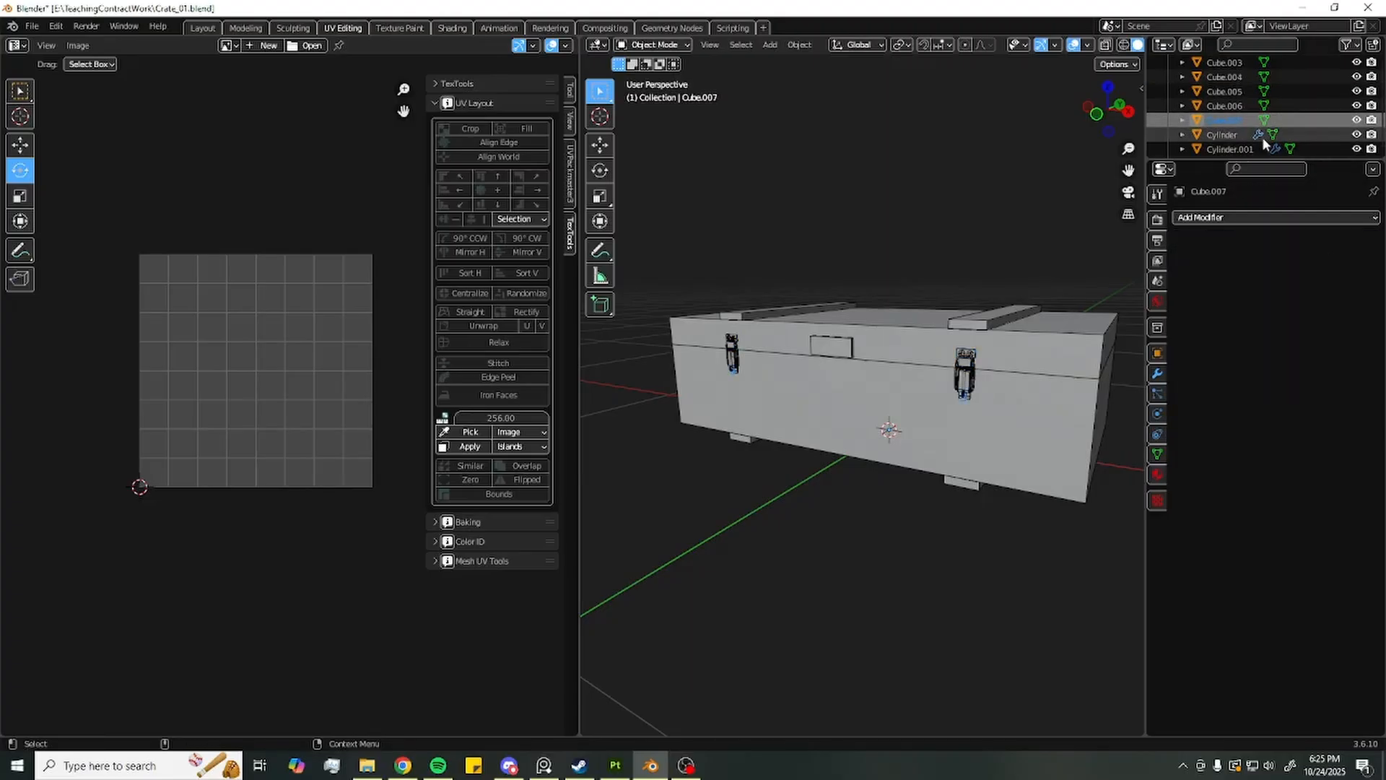
# Apply the remaining modifiers on the latches' Cylinder and Cylinder.001 objects
pyautogui.click(1271, 135)
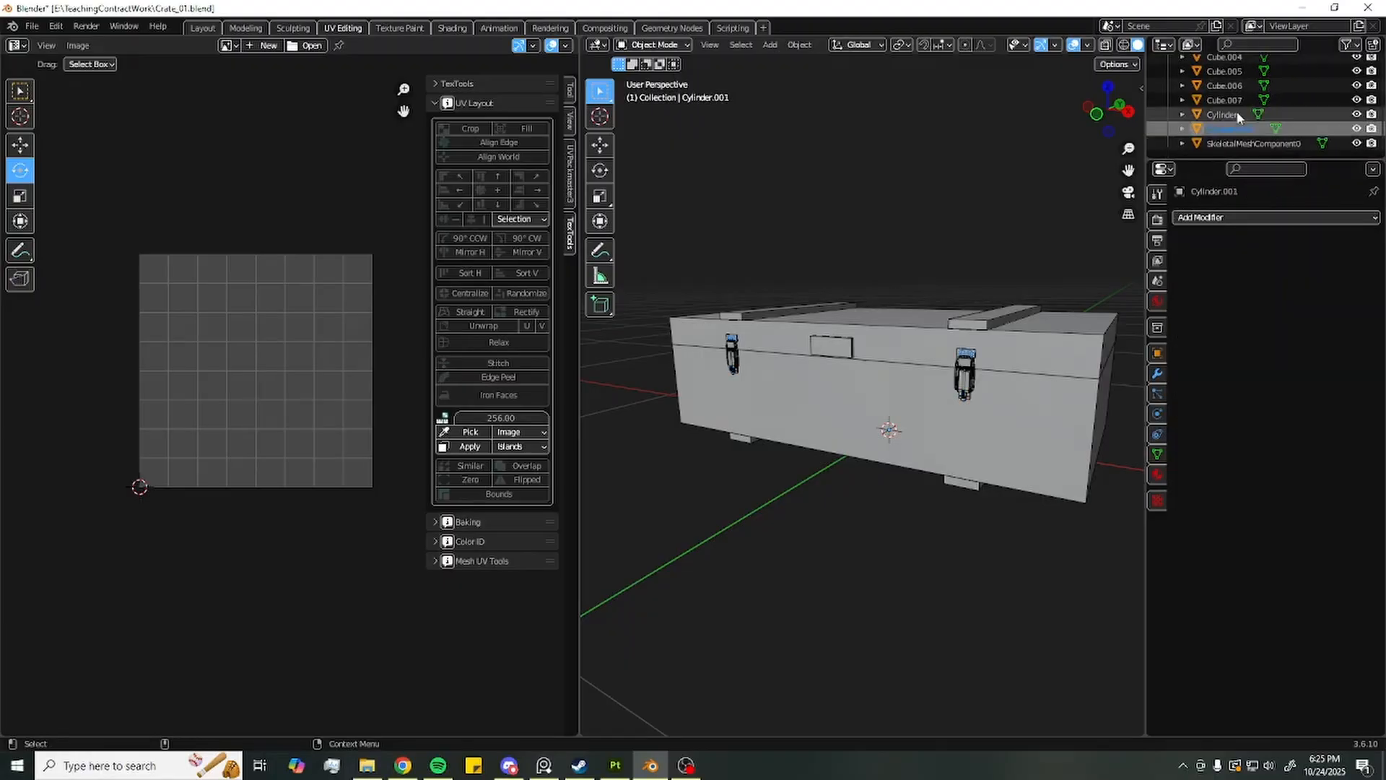
pyautogui.scroll(4, 1238, 117)
pyautogui.scroll(-3, 925, 191)
# Open the latch lever (Cube.006) in Edit Mode and examine its geometry, seams and UV islands up close
pyautogui.scroll(6, 925, 191)
pyautogui.click(675, 339)
pyautogui.press('Tab')
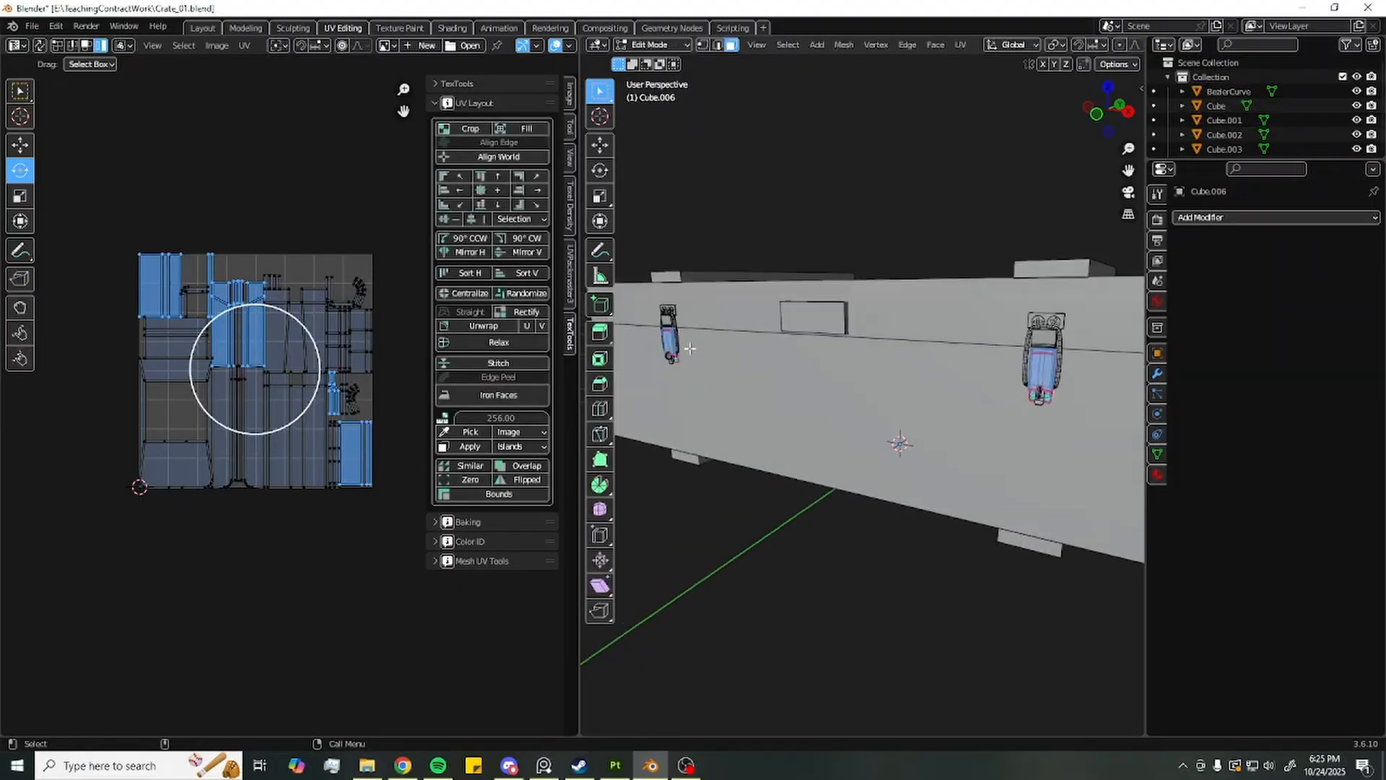
pyautogui.scroll(4, 689, 349)
pyautogui.scroll(-3, 875, 390)
pyautogui.scroll(4, 785, 343)
pyautogui.click(687, 318)
pyautogui.press('f')
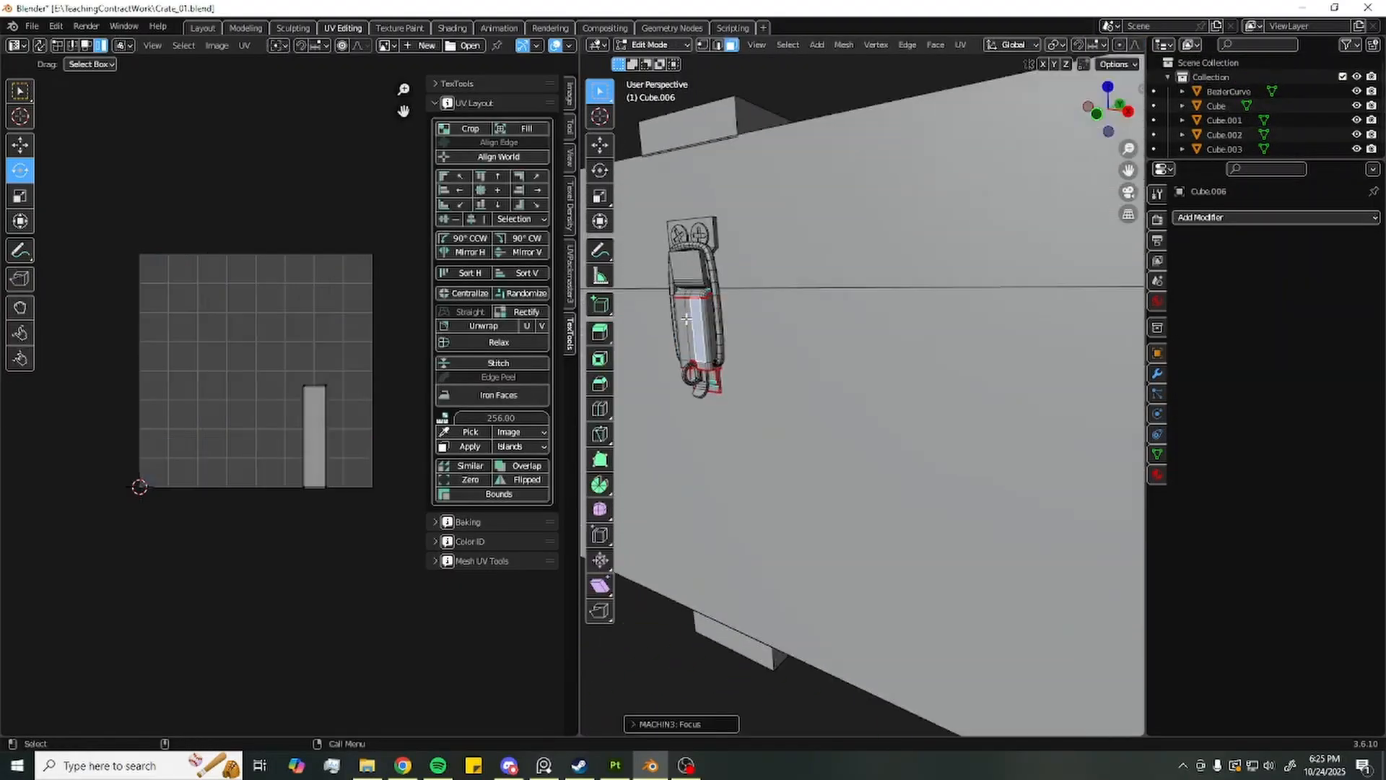
pyautogui.moveTo(686, 319); pyautogui.dragTo(820, 272, button='middle')
pyautogui.scroll(-5, 861, 280)
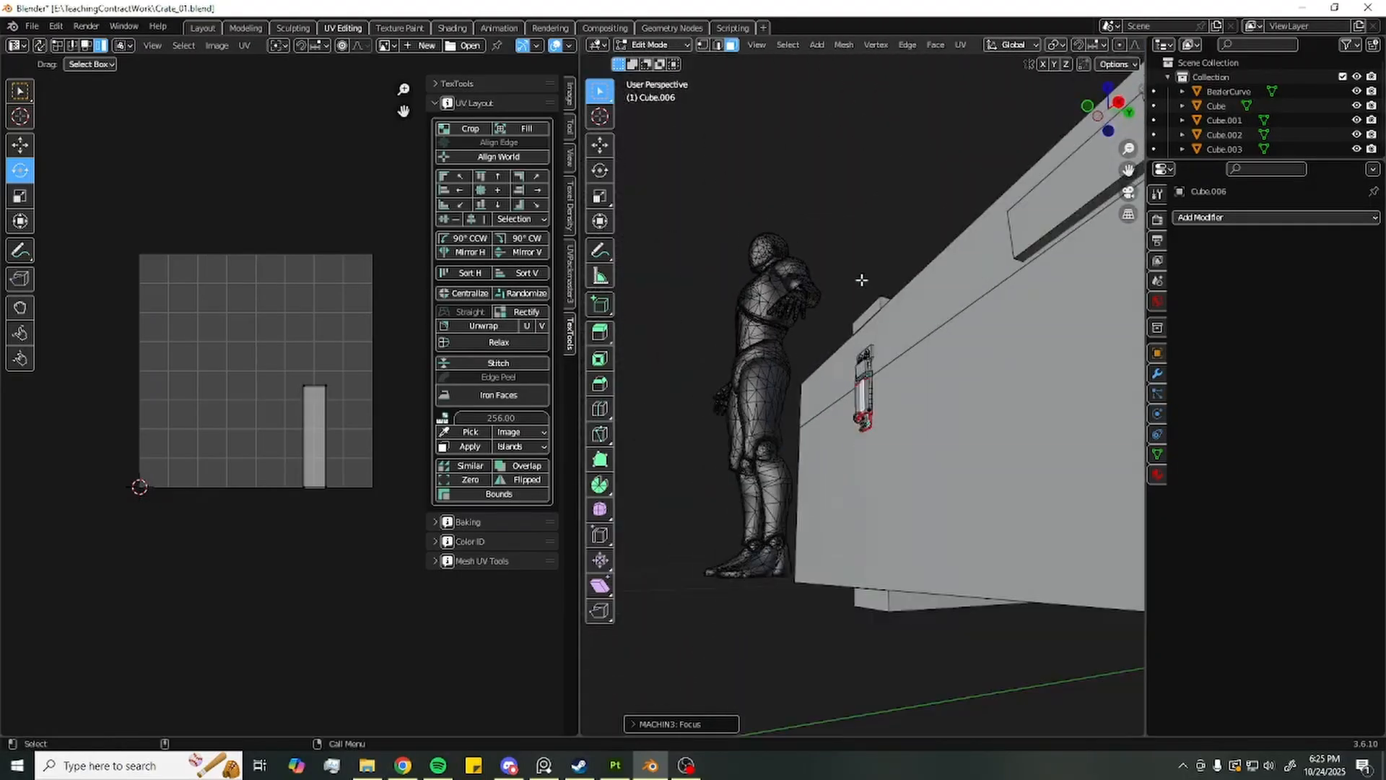
pyautogui.press('Tab')
# Select all crate and latch parts, open them together in Edit Mode, and select all their UVs
pyautogui.scroll(-4, 888, 245)
pyautogui.moveTo(888, 245); pyautogui.dragTo(885, 346, button='middle')
pyautogui.scroll(-3, 973, 308)
pyautogui.press('a')
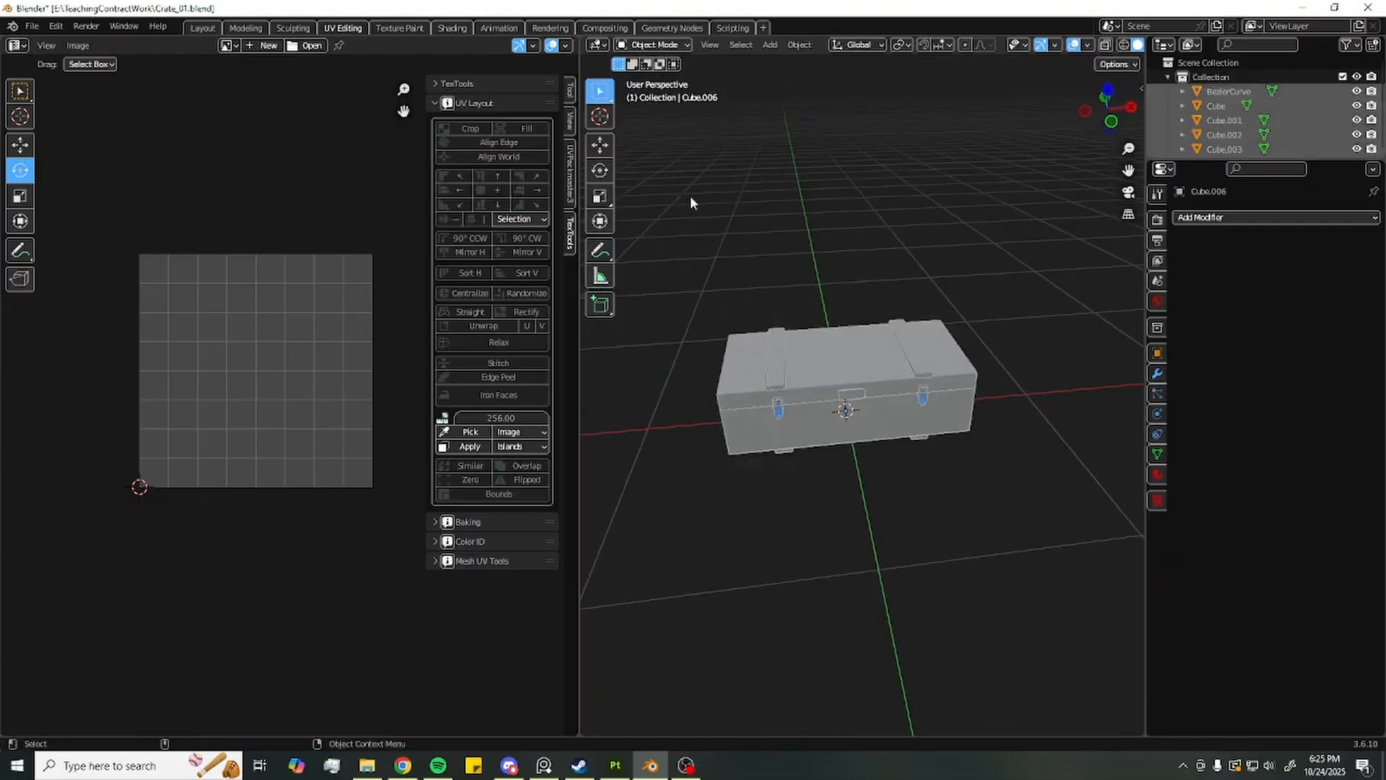
pyautogui.press('Tab')
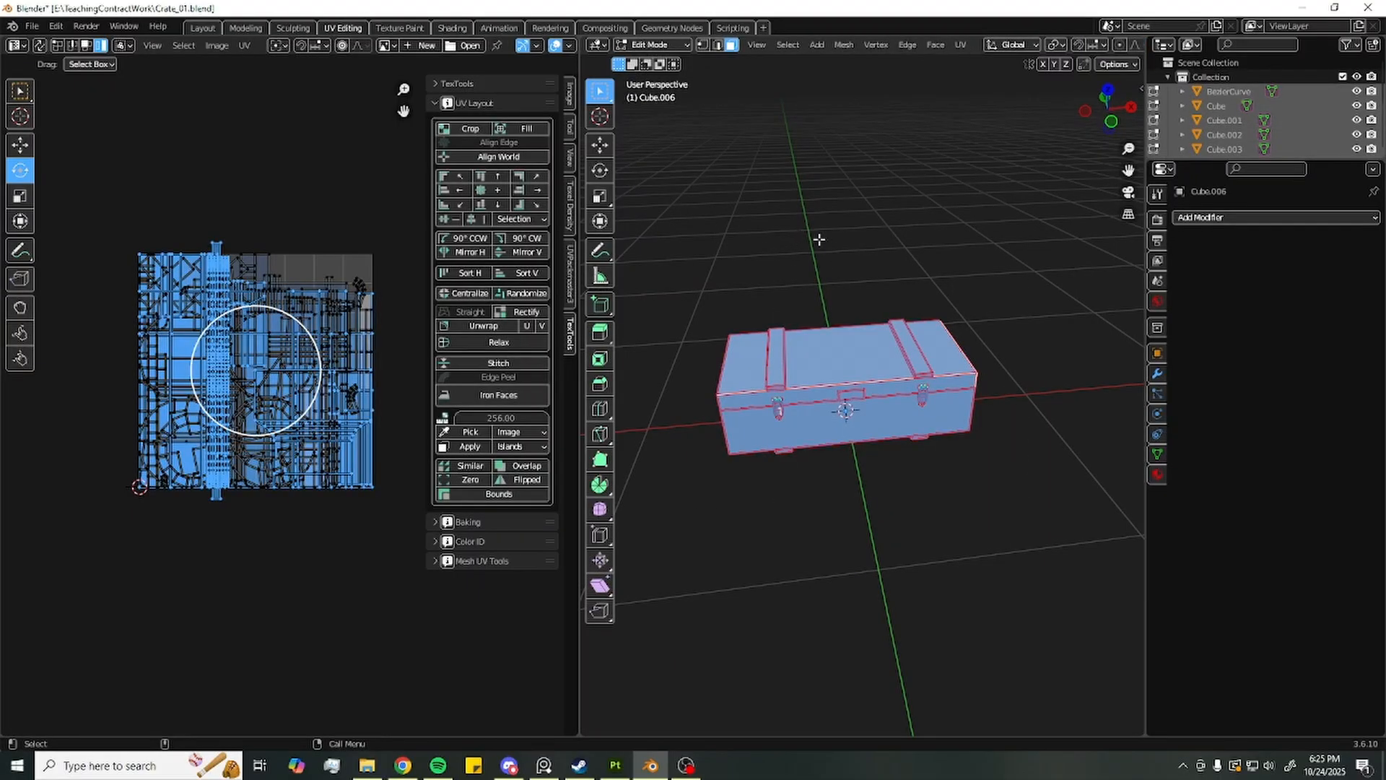
pyautogui.moveTo(818, 239); pyautogui.dragTo(994, 436, button='middle')
pyautogui.press('a')
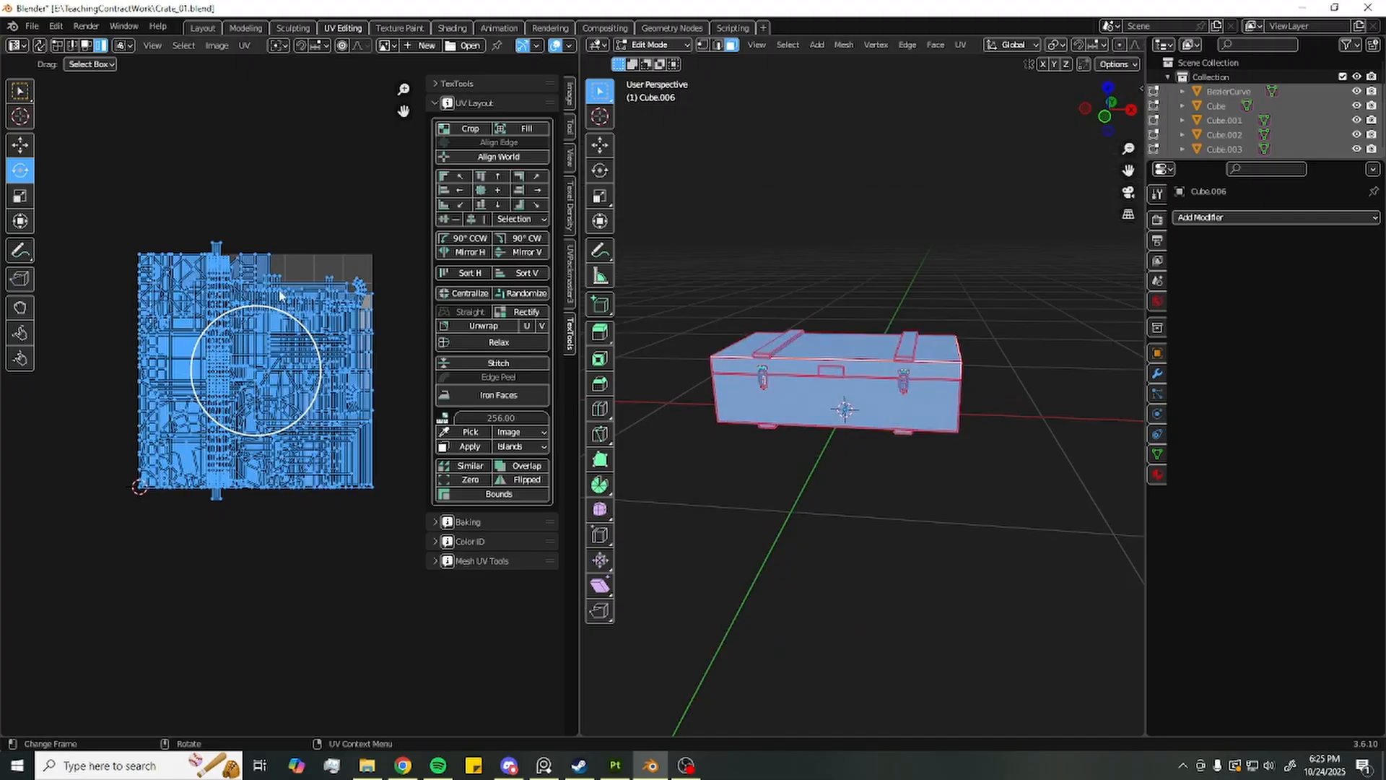
# Collapse the UV Layout tools and apply Average Islands Scale to all selected UV islands
pyautogui.scroll(2, 280, 294)
pyautogui.click(434, 84)
pyautogui.click(434, 83)
pyautogui.click(434, 103)
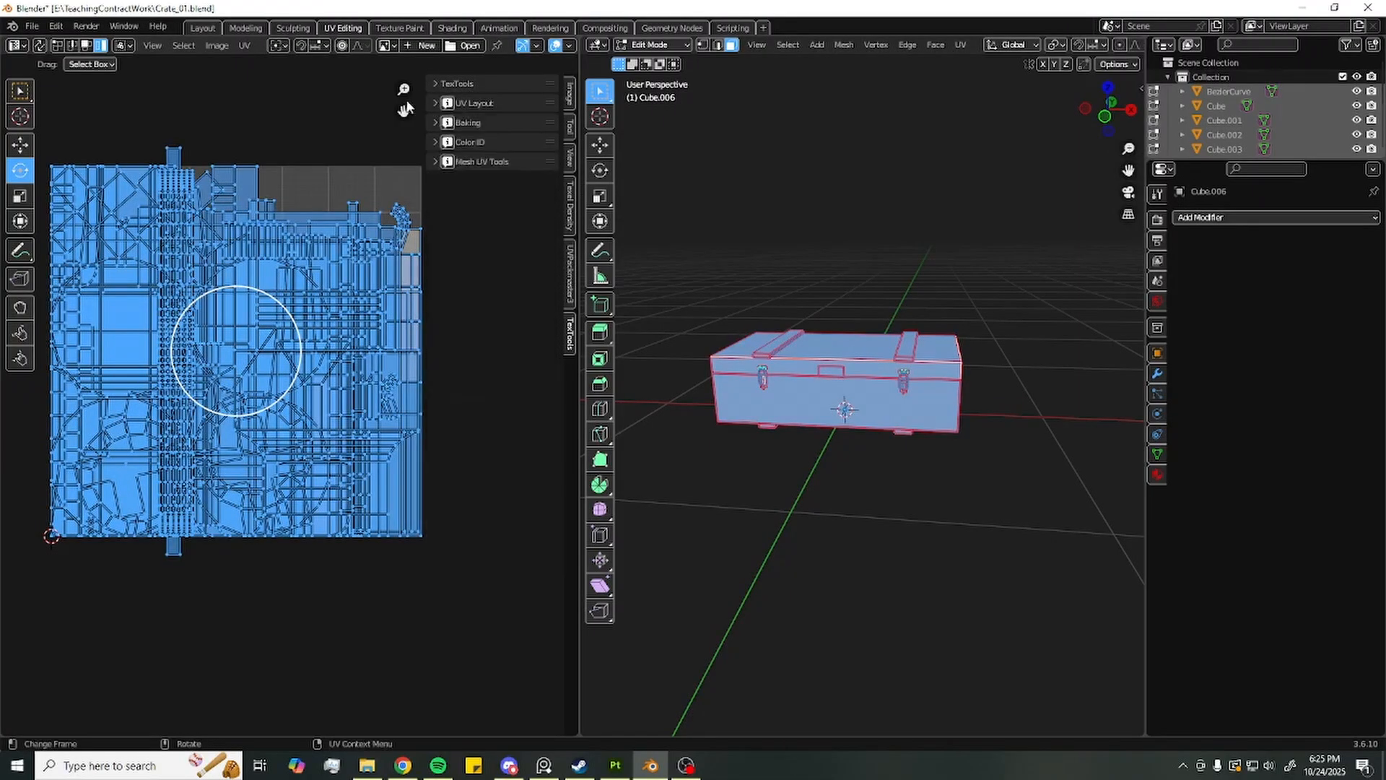
pyautogui.click(244, 45)
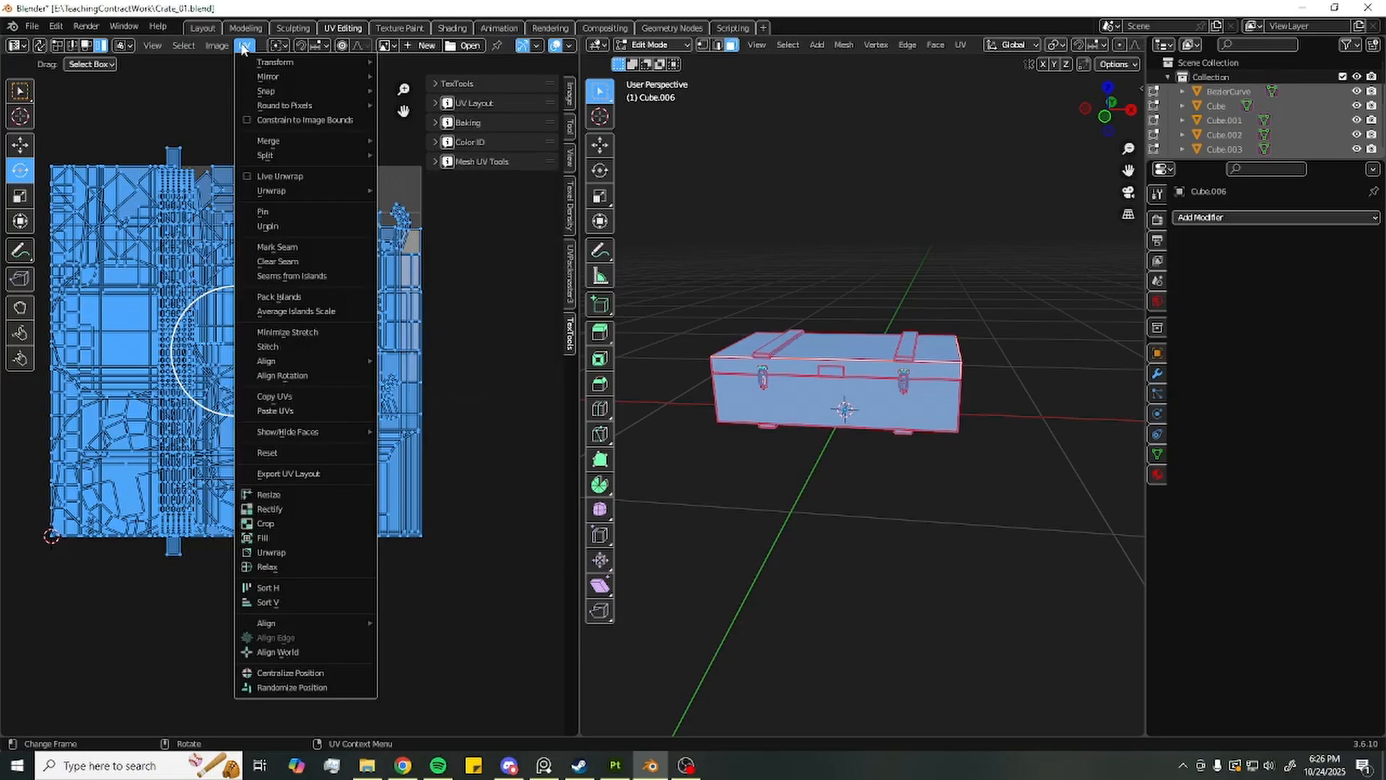
pyautogui.click(245, 45)
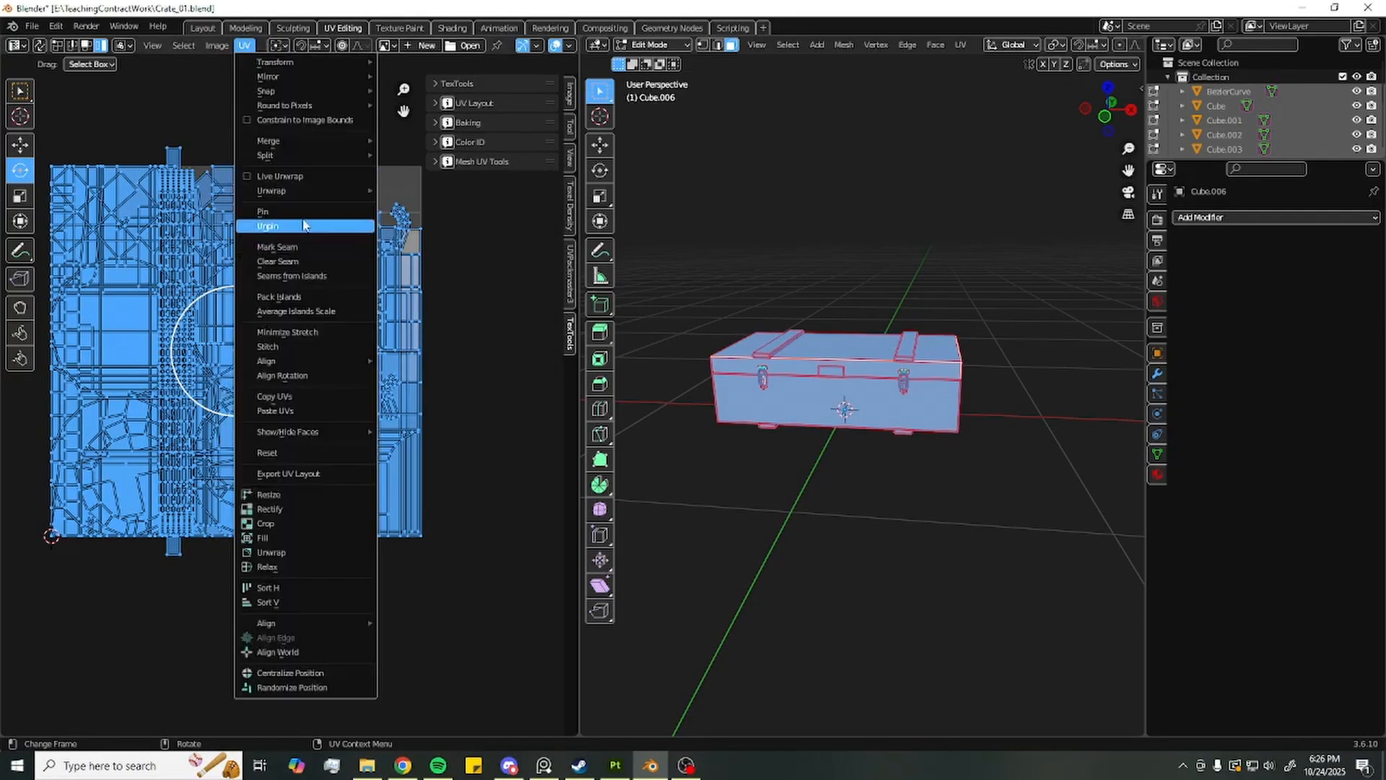
pyautogui.click(312, 312)
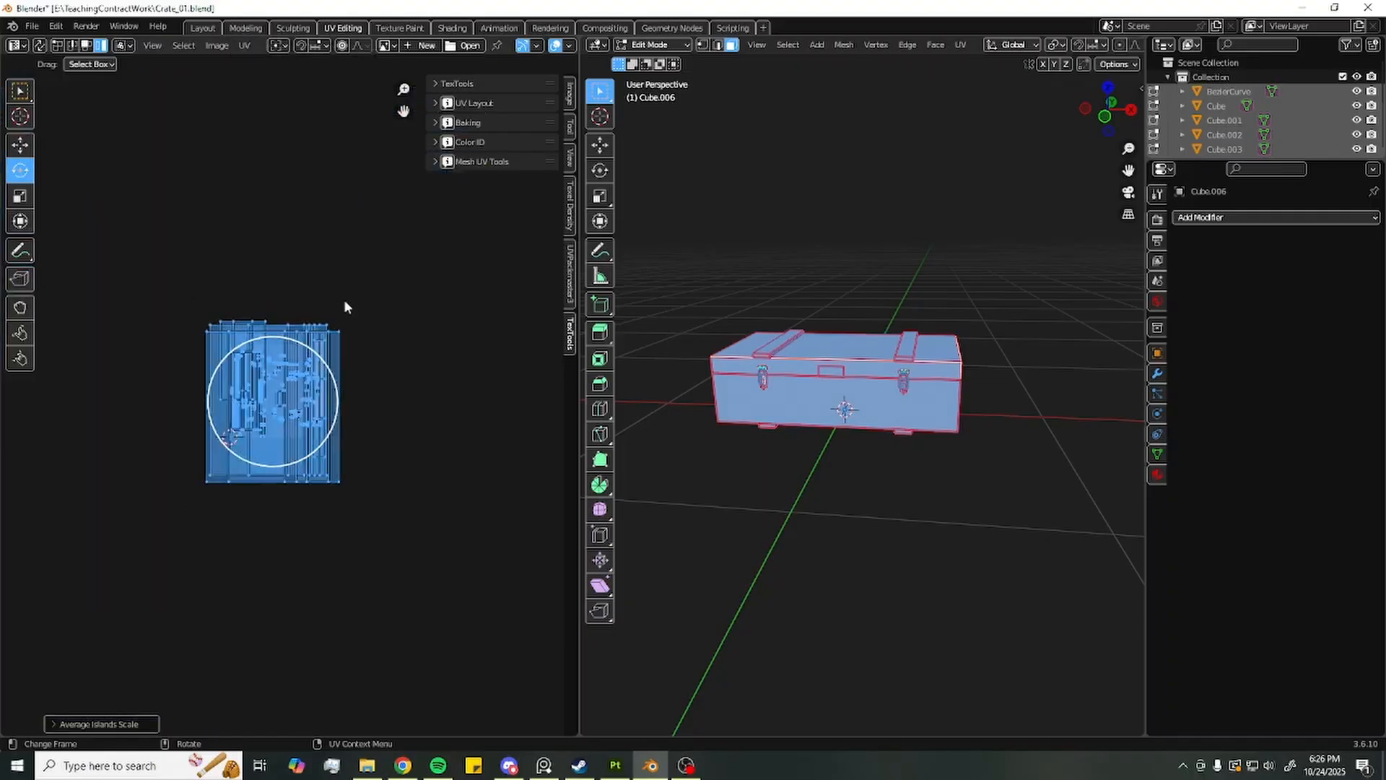
# Examine the relative sizes of the rescaled UV islands of the crate and its latch parts
pyautogui.scroll(5, 309, 302)
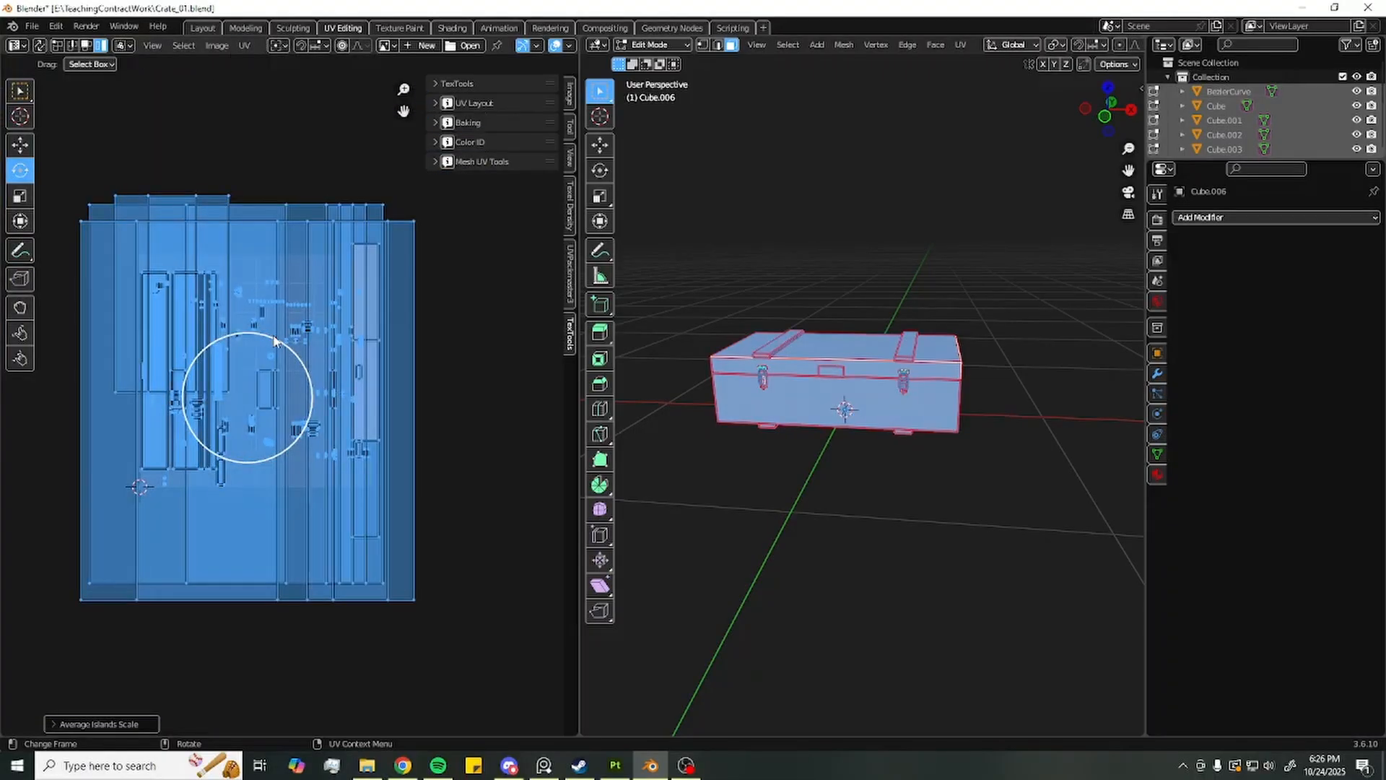
pyautogui.scroll(5, 275, 341)
pyautogui.click(334, 476)
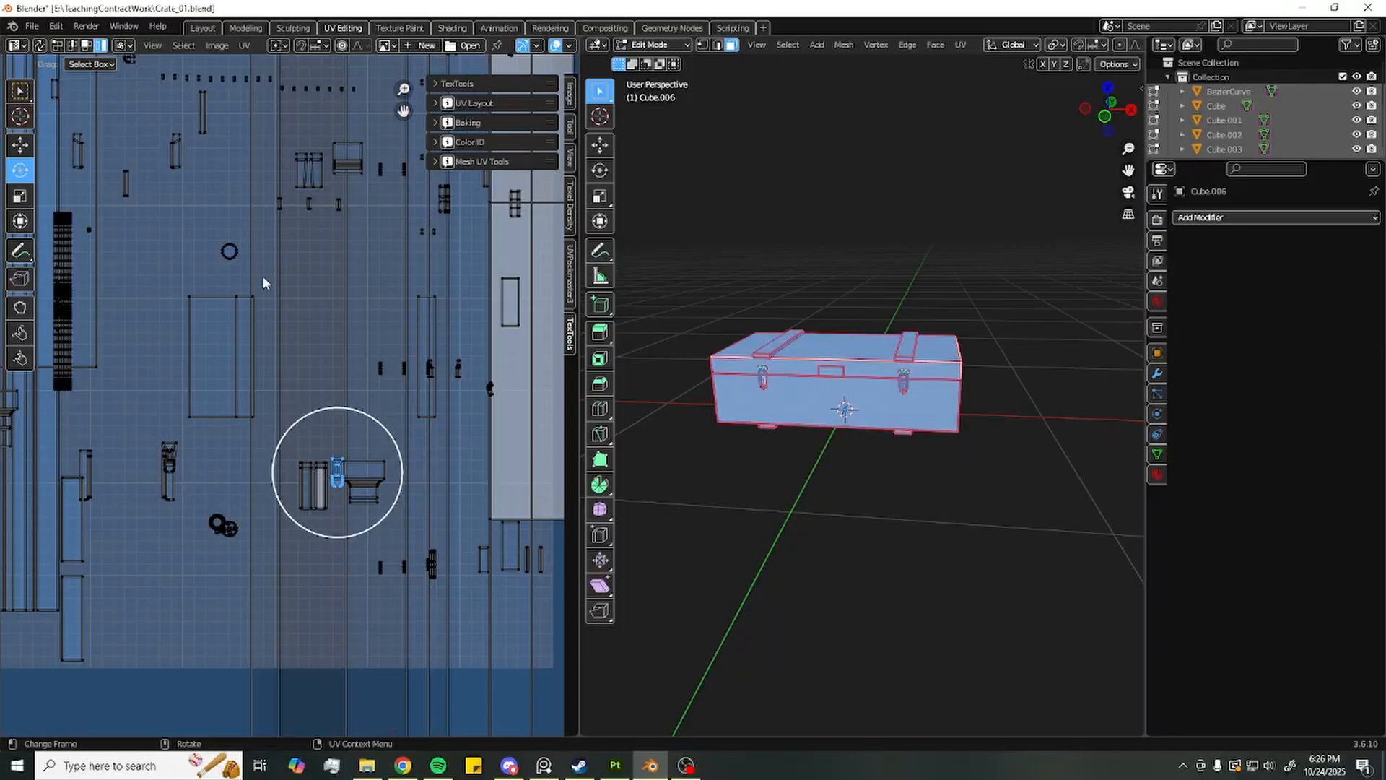
pyautogui.scroll(-1, 263, 275)
pyautogui.moveTo(262, 275); pyautogui.dragTo(303, 419, button='middle')
pyautogui.scroll(3, 362, 366)
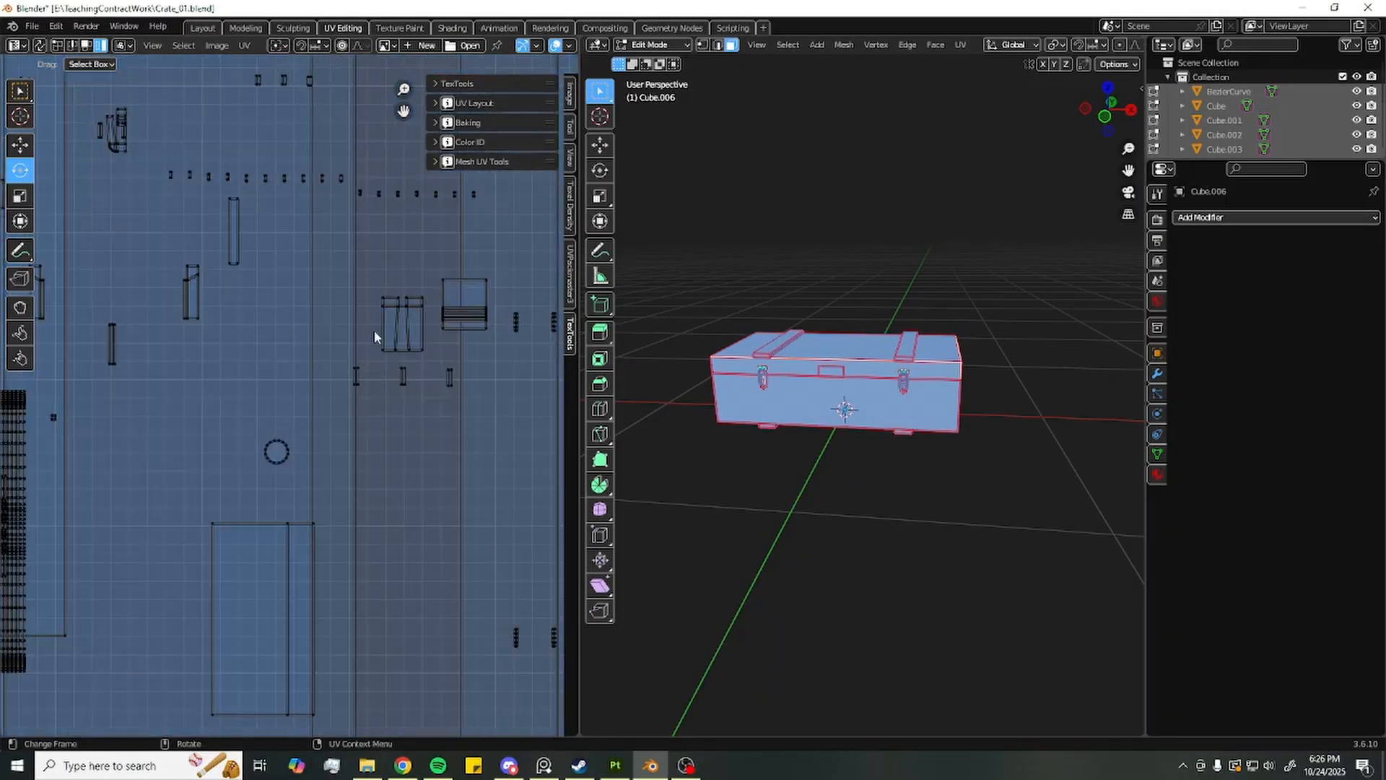
pyautogui.scroll(5, 253, 284)
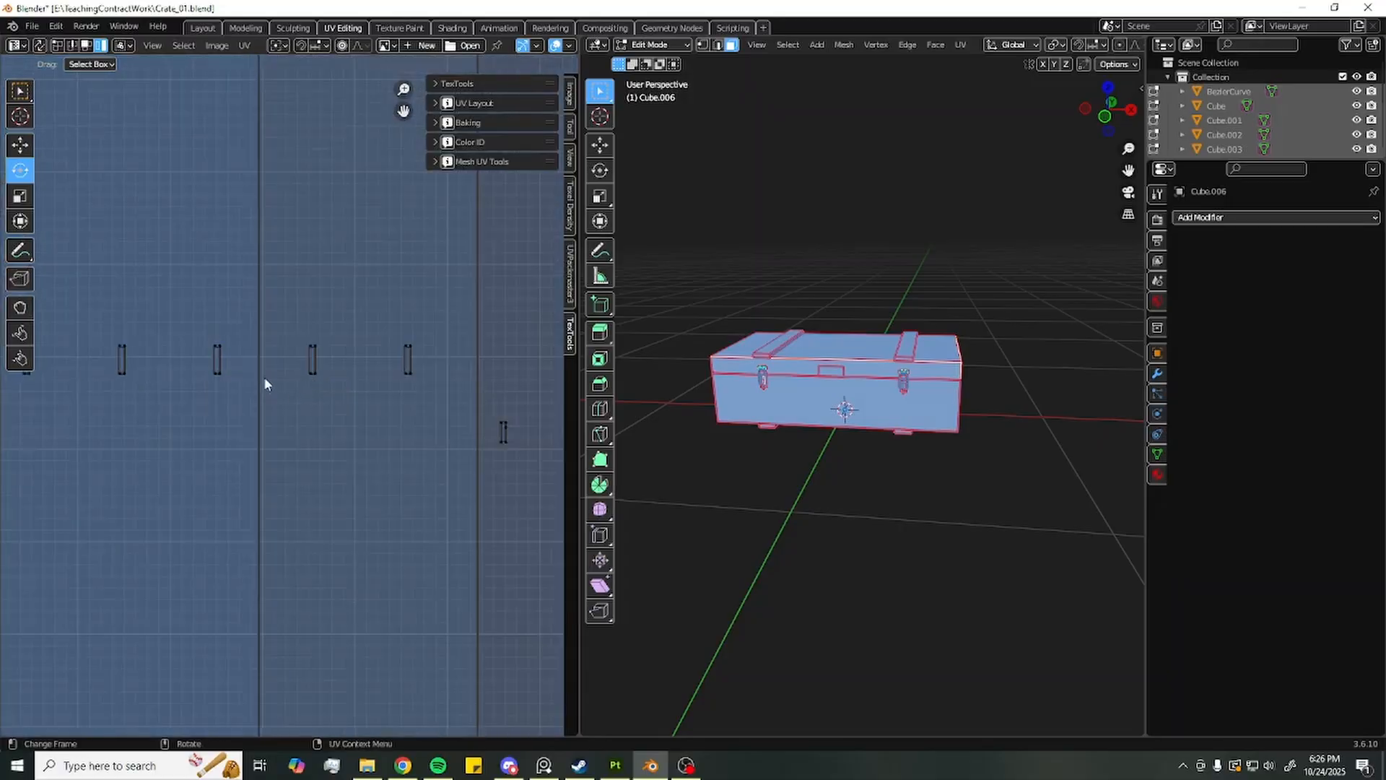
pyautogui.scroll(1, 264, 378)
pyautogui.scroll(-6, 331, 368)
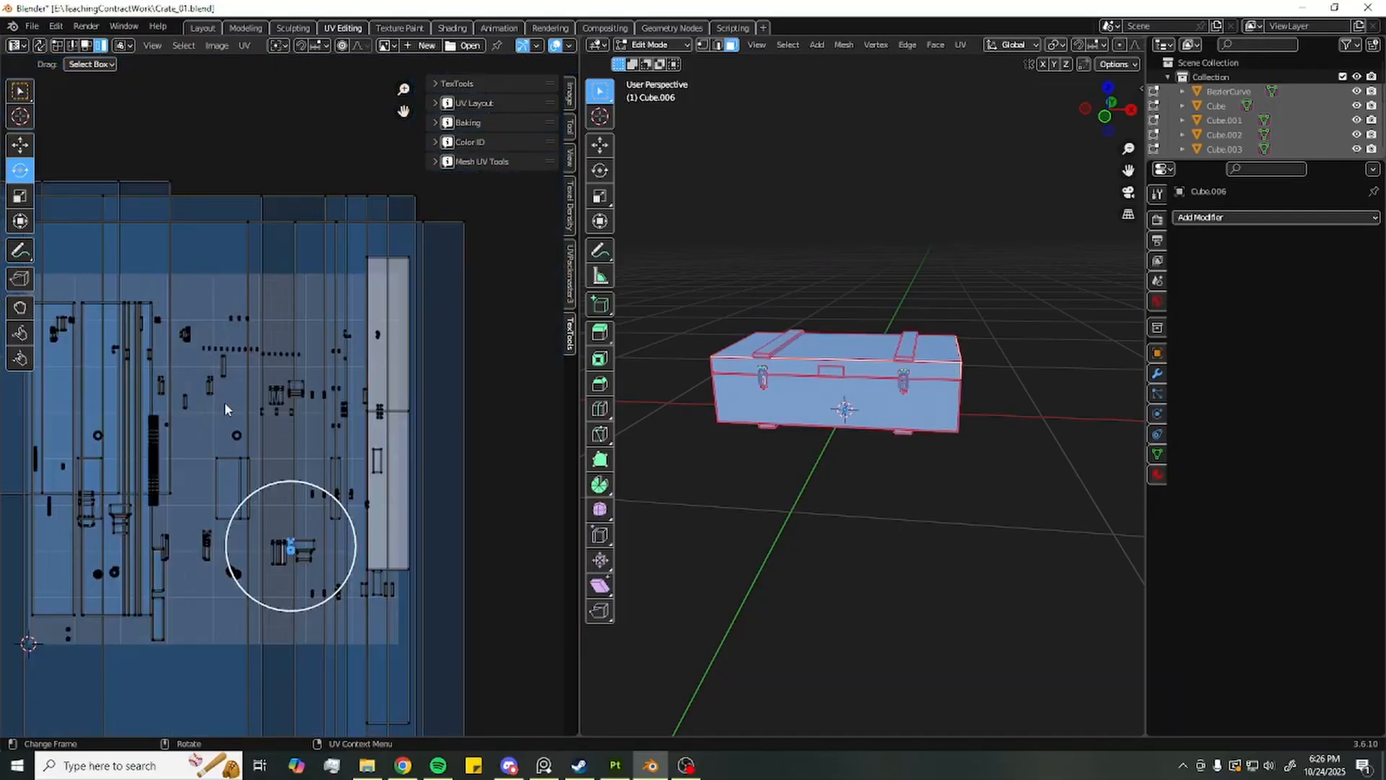
pyautogui.moveTo(225, 408); pyautogui.dragTo(318, 359, button='middle')
pyautogui.scroll(3, 868, 408)
pyautogui.scroll(8, 987, 374)
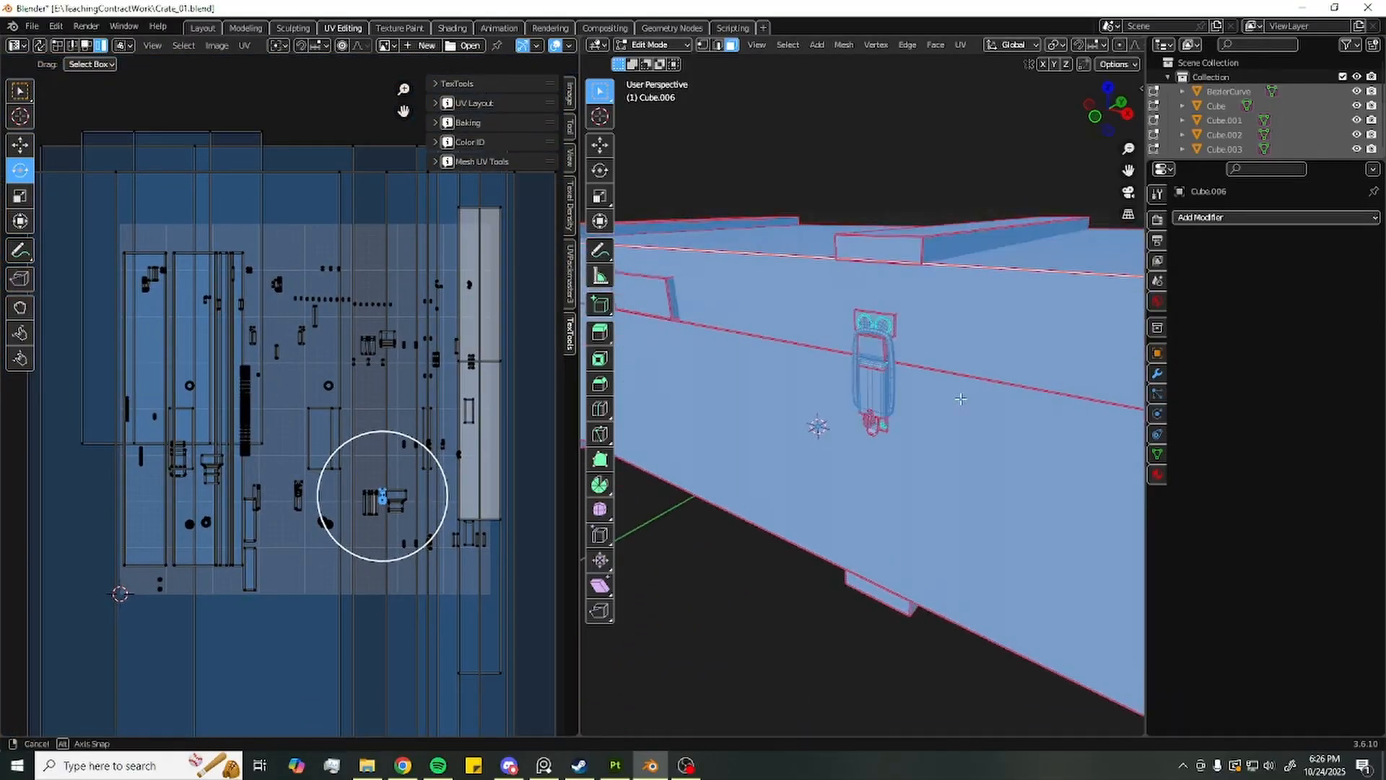
# Pick faces on the latch's wire loop and lever to inspect the size of their UVs
pyautogui.click(744, 231)
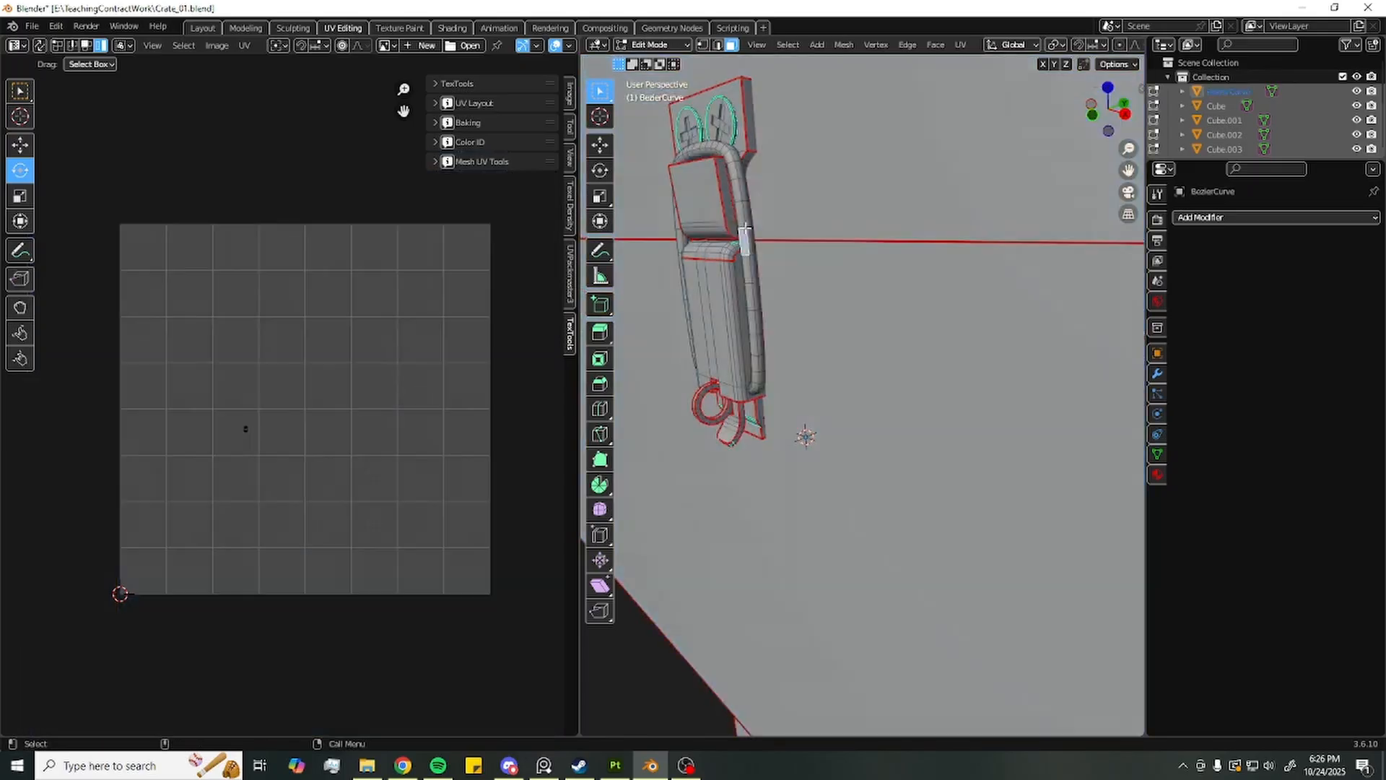
pyautogui.keyDown('alt'); pyautogui.click(742, 362); pyautogui.keyUp('alt')
pyautogui.moveTo(742, 363); pyautogui.dragTo(933, 283, button='middle')
pyautogui.scroll(-5, 880, 299)
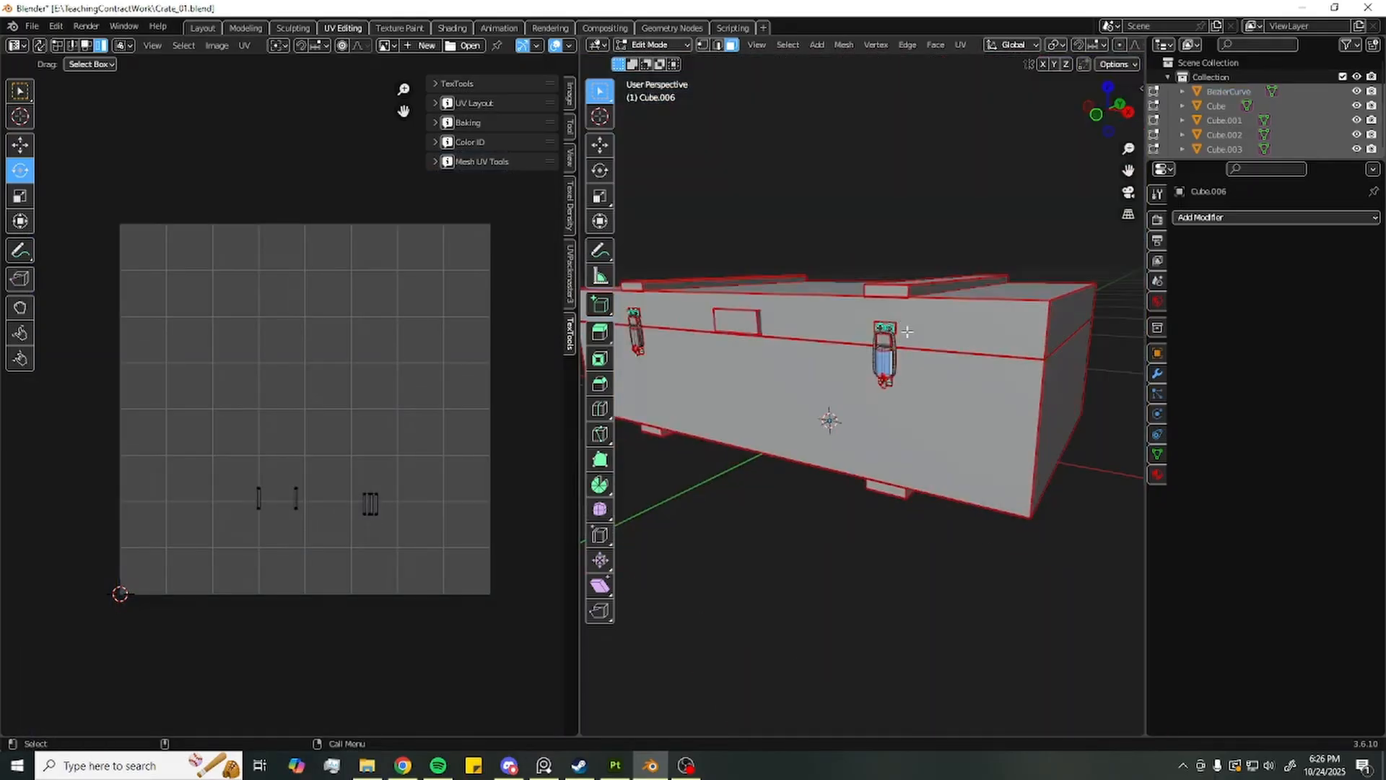
pyautogui.moveTo(897, 328); pyautogui.dragTo(937, 358, button='middle')
# Isolate the crate lid in Edit Mode and compare its UV islands with the UV tile
pyautogui.keyDown('alt'); pyautogui.click(944, 334); pyautogui.keyUp('alt')
pyautogui.scroll(-3, 944, 333)
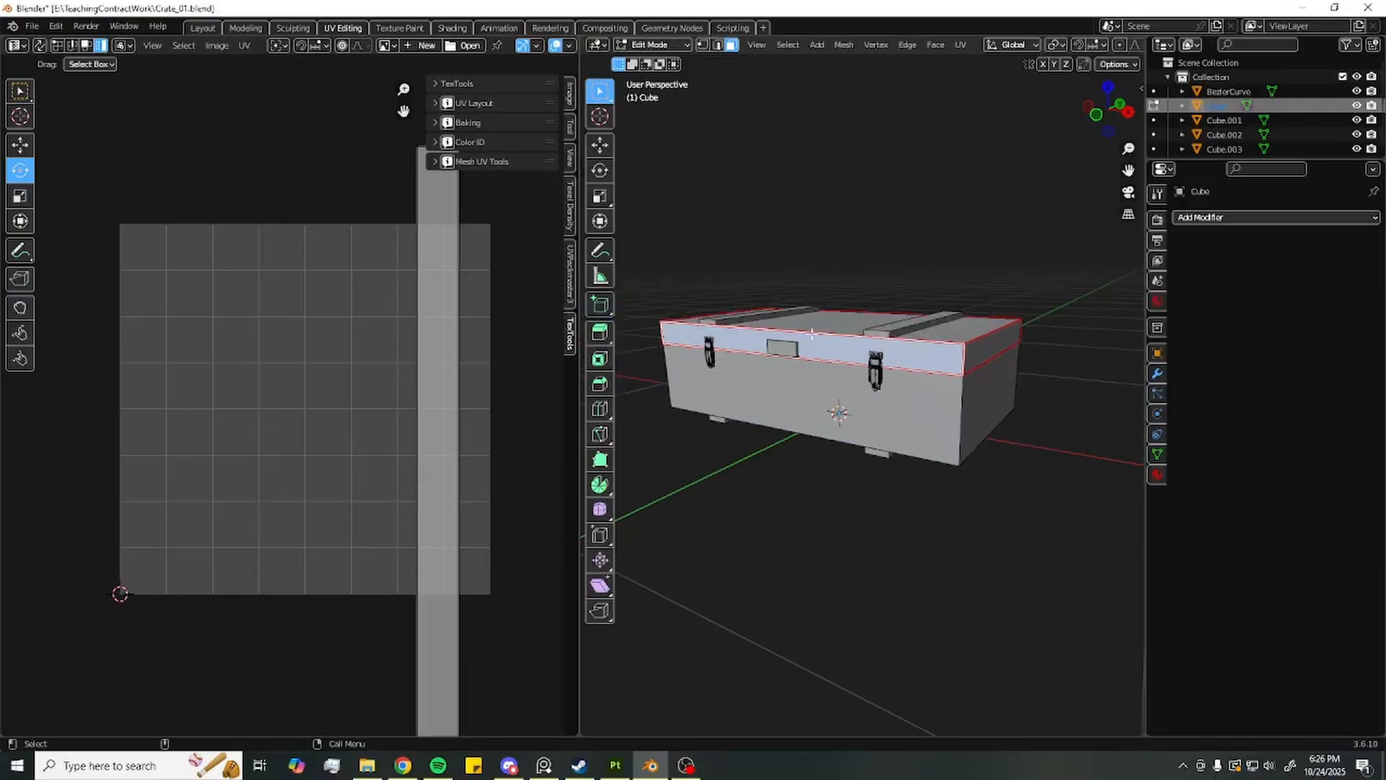
pyautogui.press('Tab')
pyautogui.scroll(5, 943, 356)
pyautogui.press('Tab')
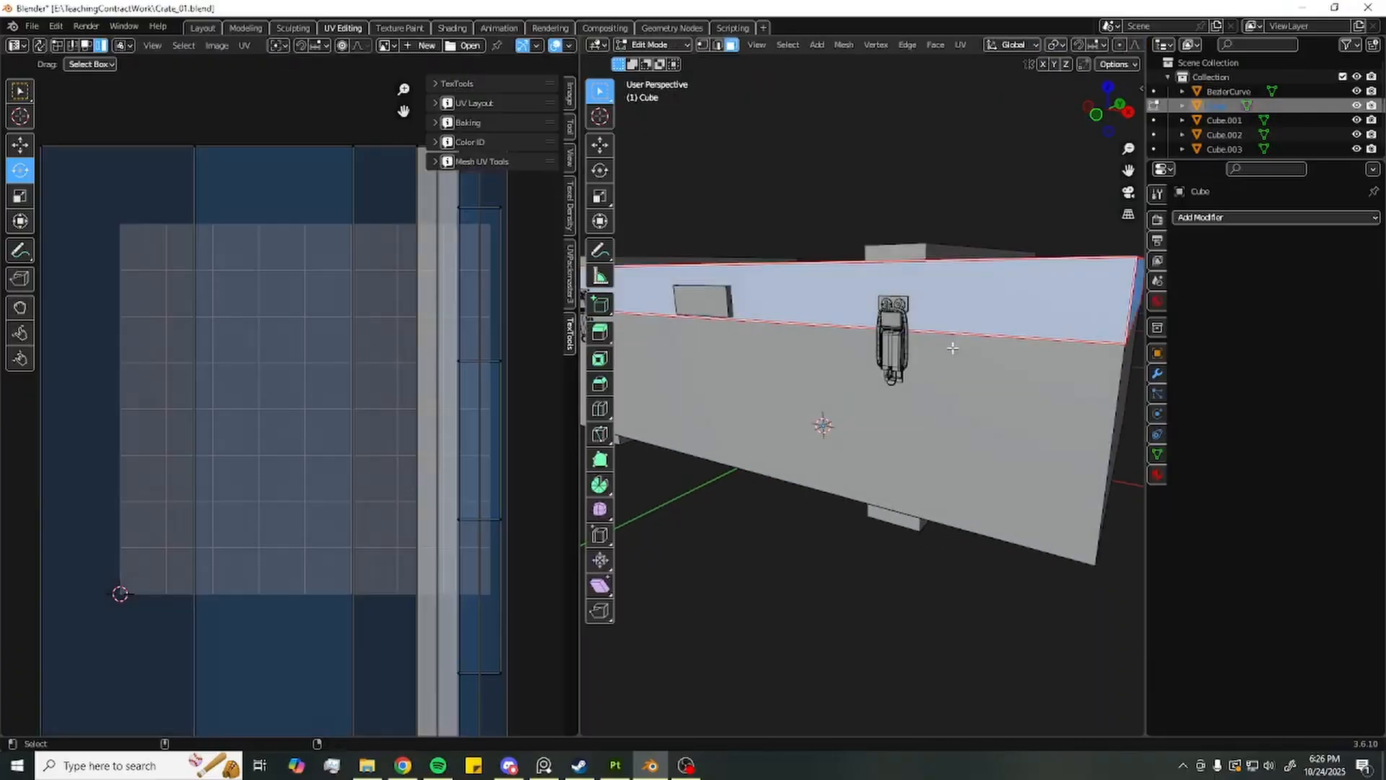
pyautogui.scroll(-5, 953, 347)
pyautogui.press('Tab')
pyautogui.press('Tab')
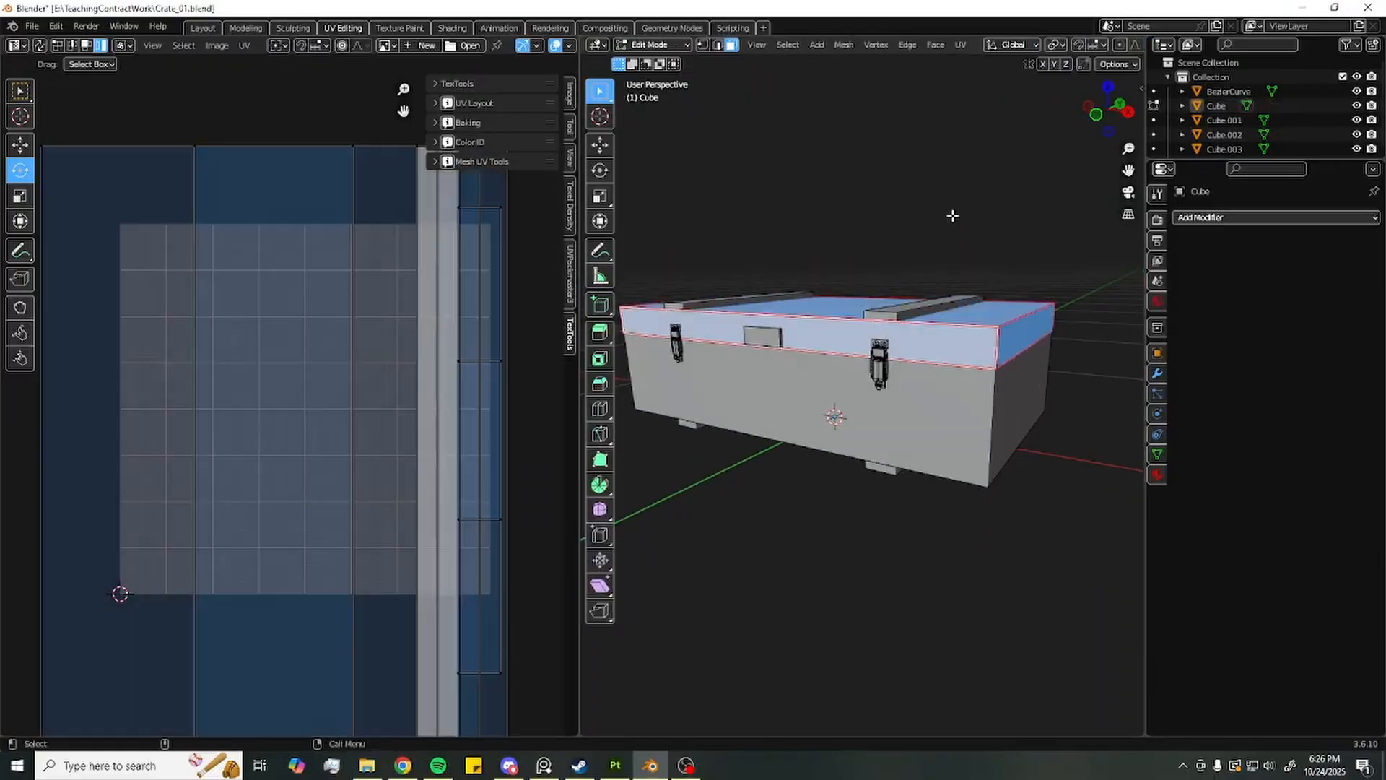
# Select the whole crate with its latches and reopen all parts together in Edit Mode
pyautogui.press('Tab')
pyautogui.scroll(-5, 951, 215)
pyautogui.moveTo(1004, 548); pyautogui.dragTo(703, 213)
pyautogui.press('Tab')
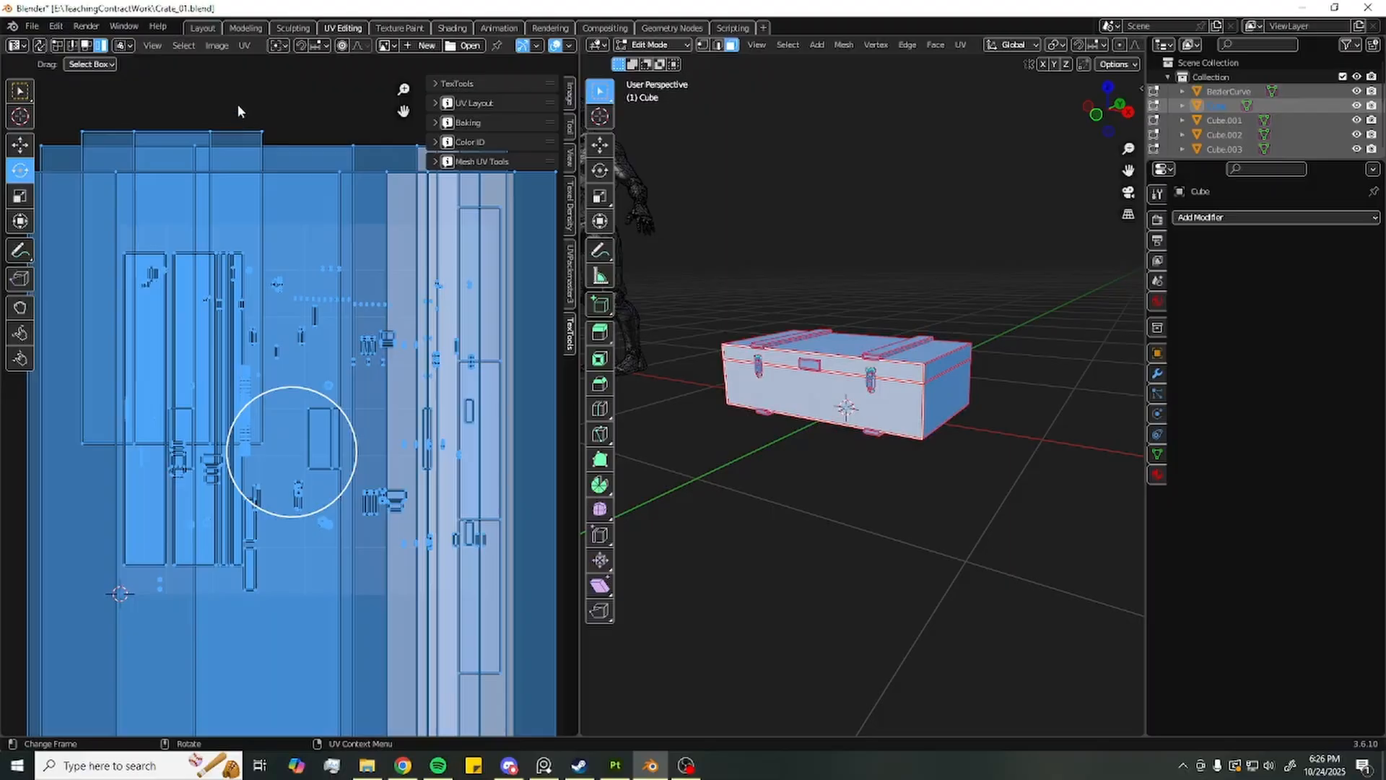
# Open the Pack Islands settings for all the selected UV islands
pyautogui.press('KP_Decimal')
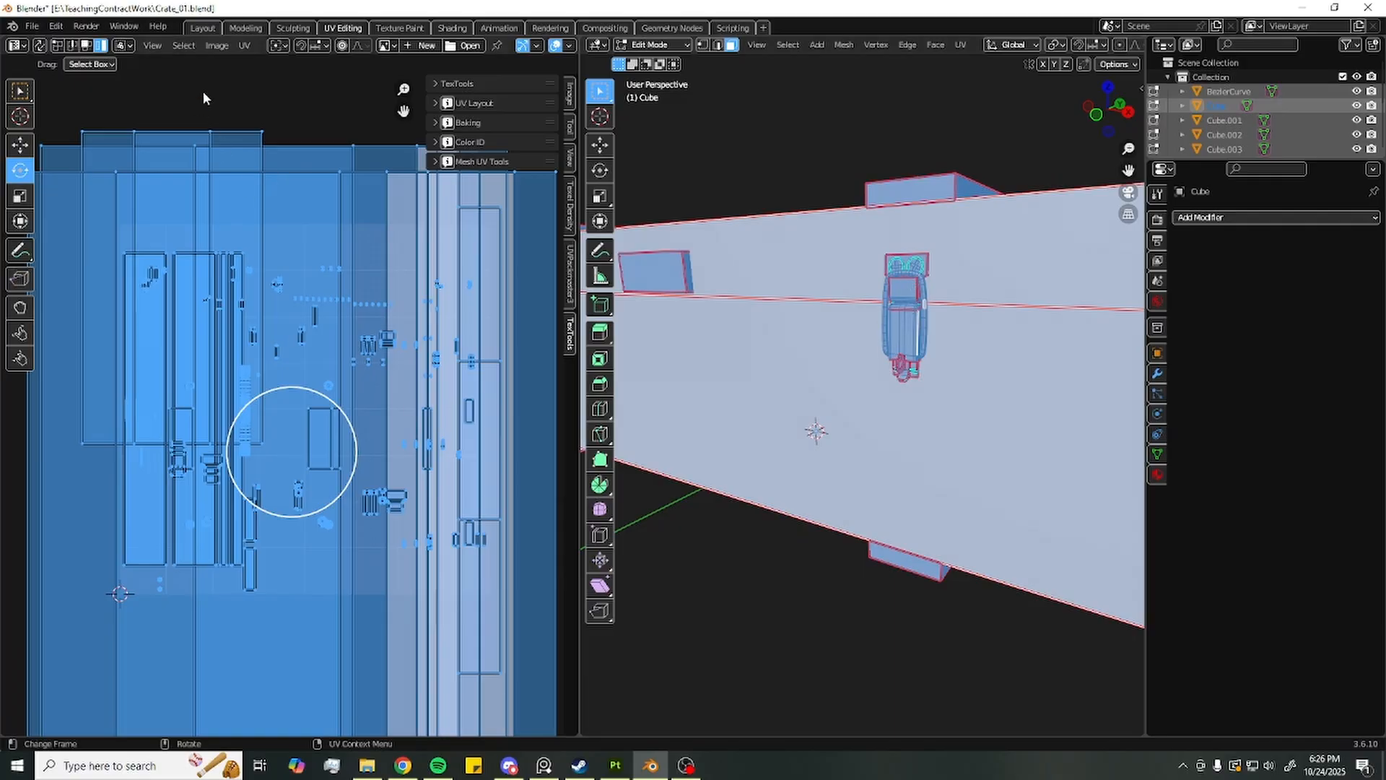
pyautogui.scroll(-1, 202, 90)
pyautogui.scroll(-2, 96, 146)
pyautogui.scroll(4, 217, 144)
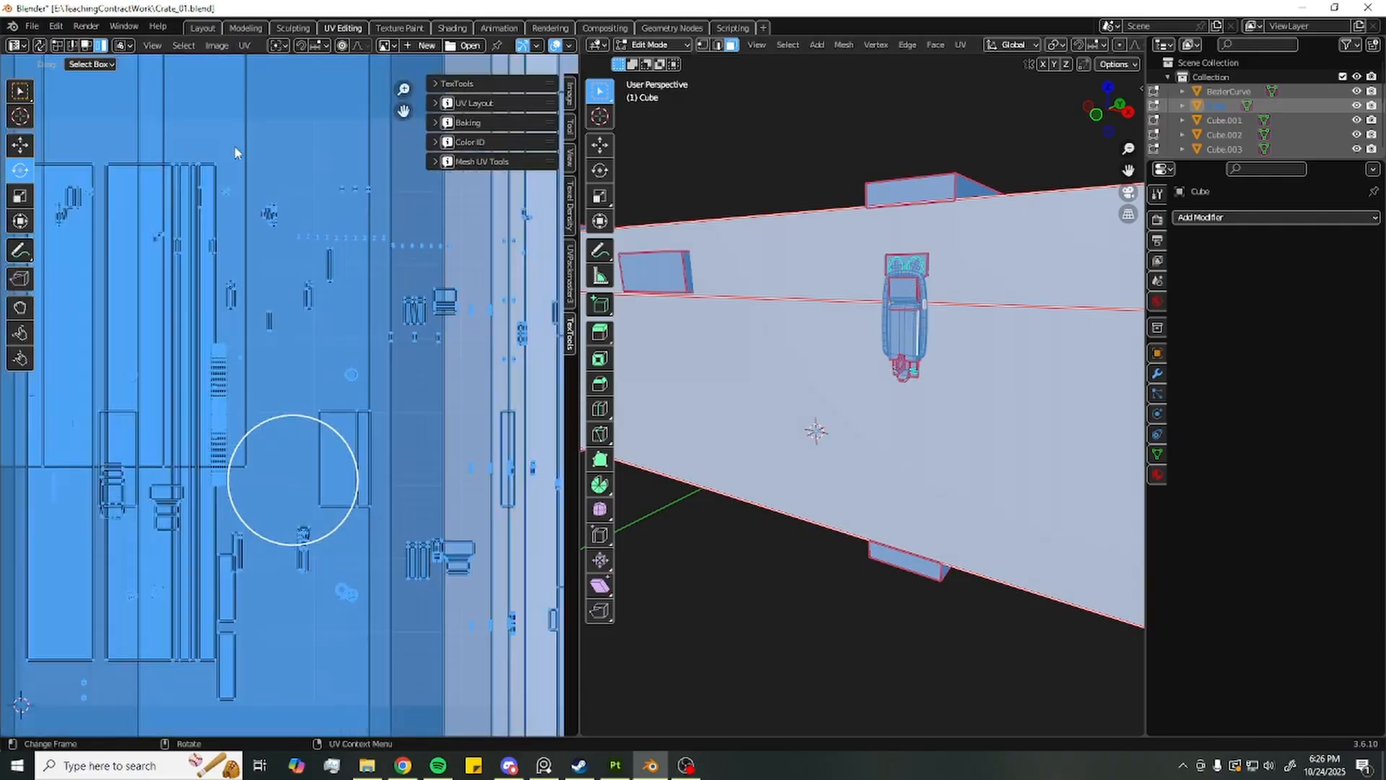
pyautogui.click(244, 46)
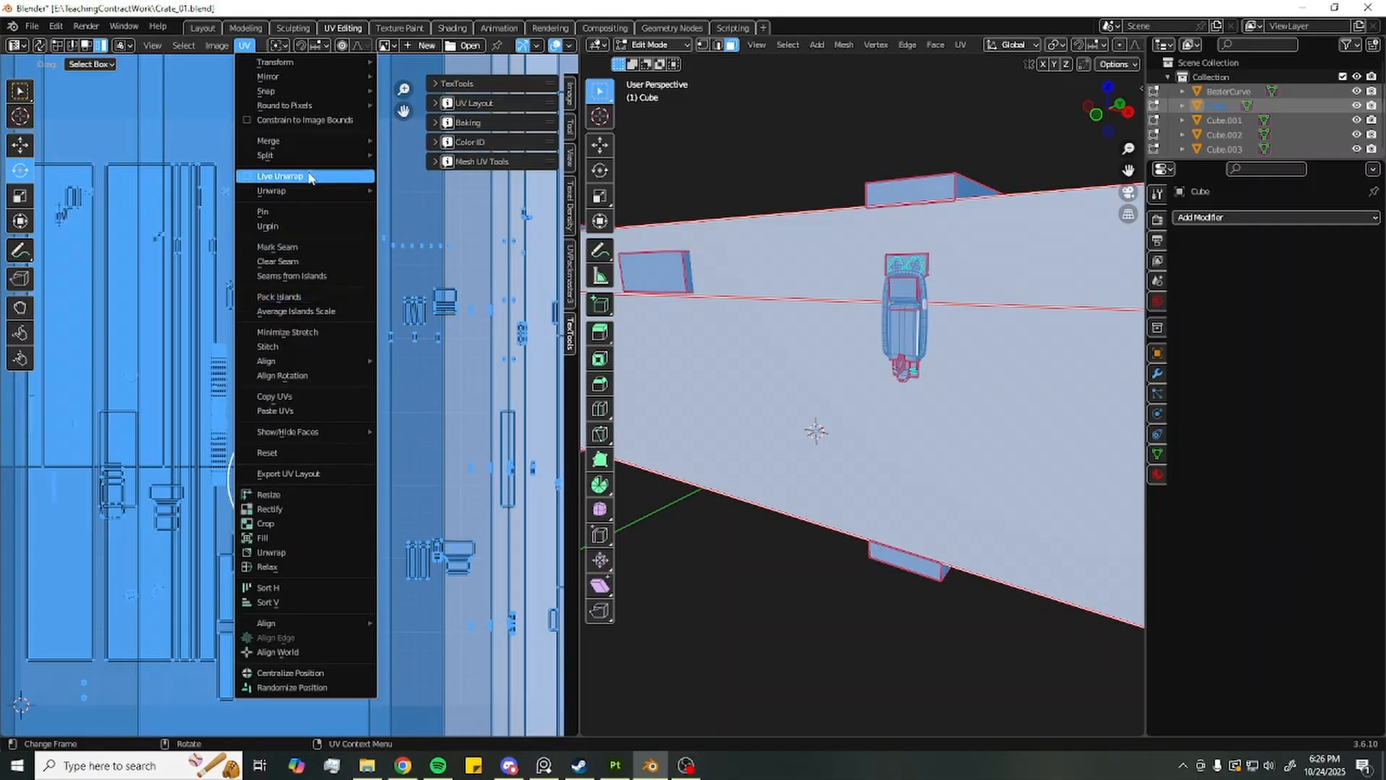
pyautogui.click(324, 296)
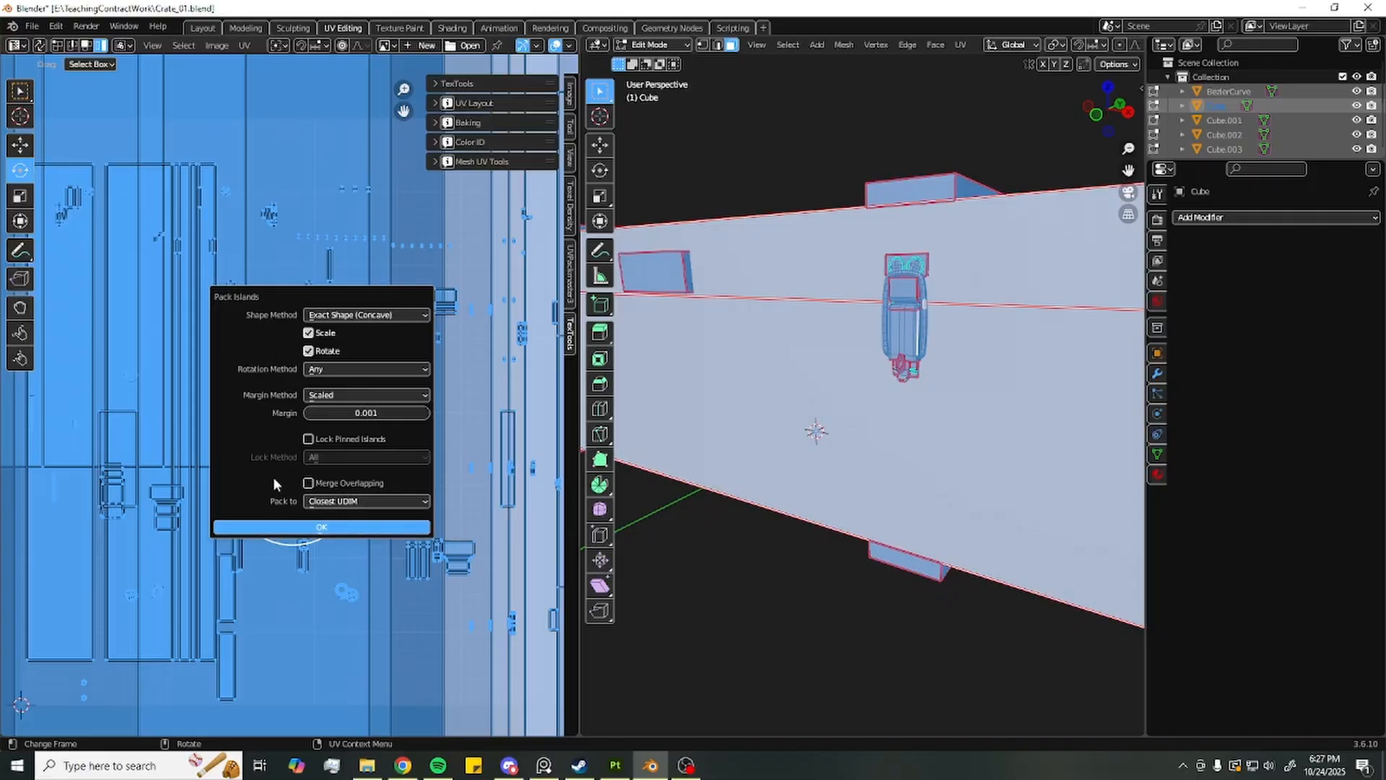
# Pack the UV islands by exact shape with scaling, any rotation, a scaled 0.001 margin and the closest UDIM
pyautogui.click(309, 527)
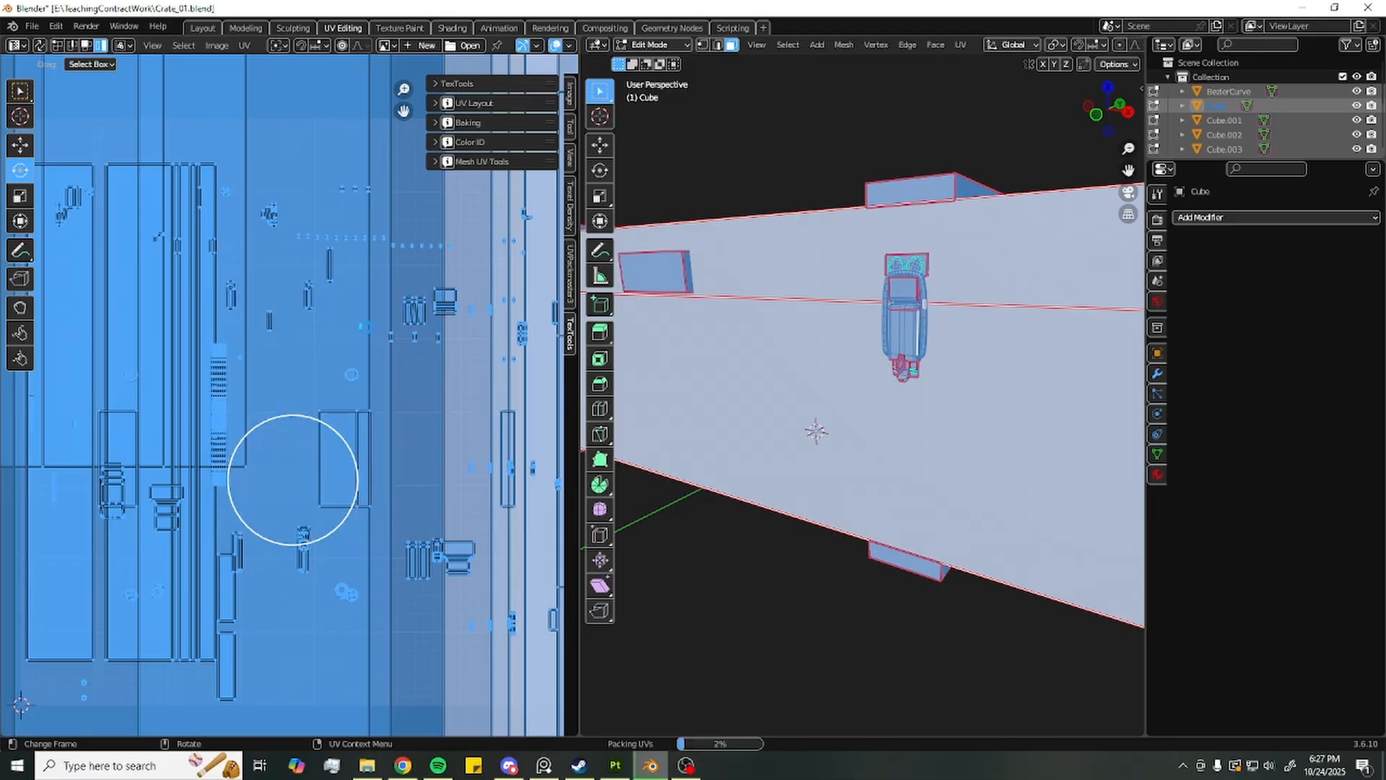
pyautogui.scroll(-4, 365, 326)
pyautogui.scroll(2, 369, 342)
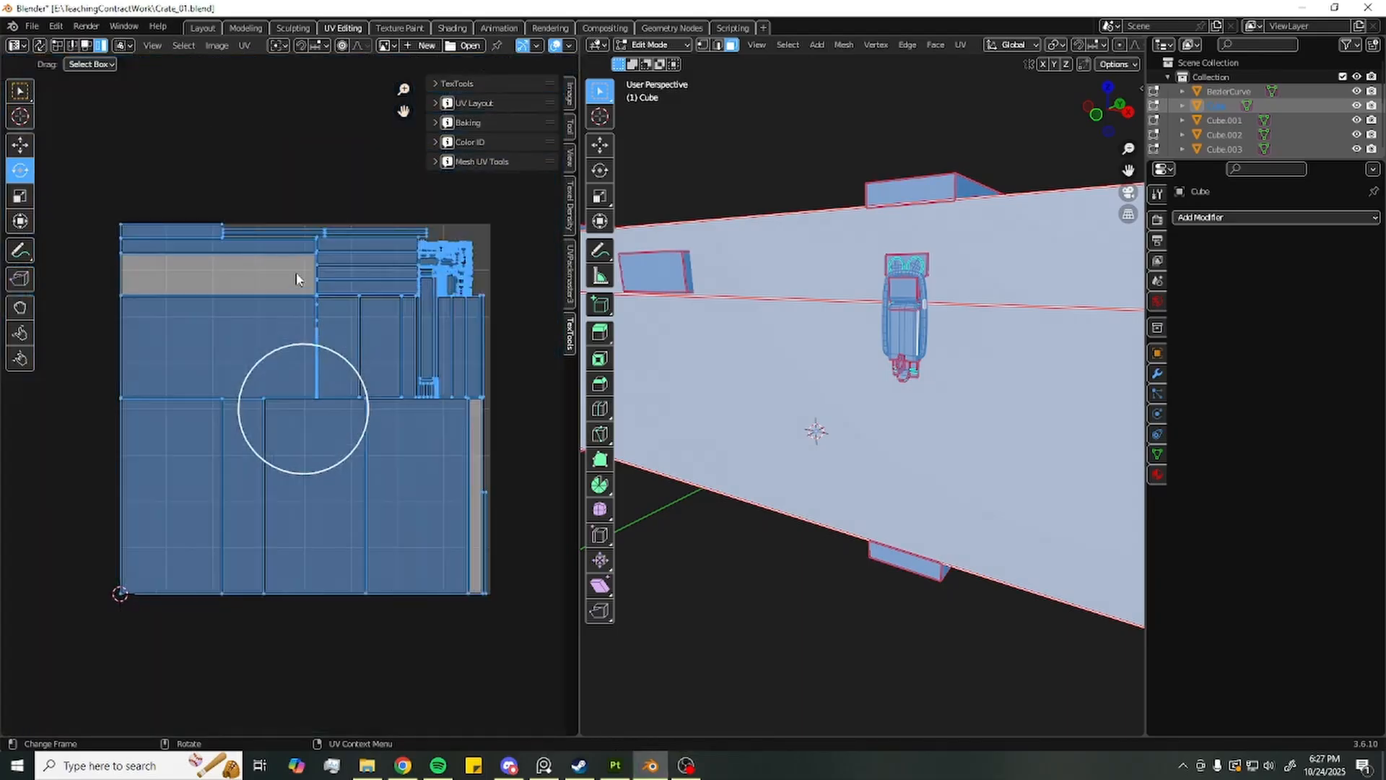
# Examine the packed UV layout for island spacing, unused space and the small detail islands, and leave the UVs deselected
pyautogui.scroll(1, 292, 252)
pyautogui.moveTo(262, 216); pyautogui.dragTo(158, 264, button='middle')
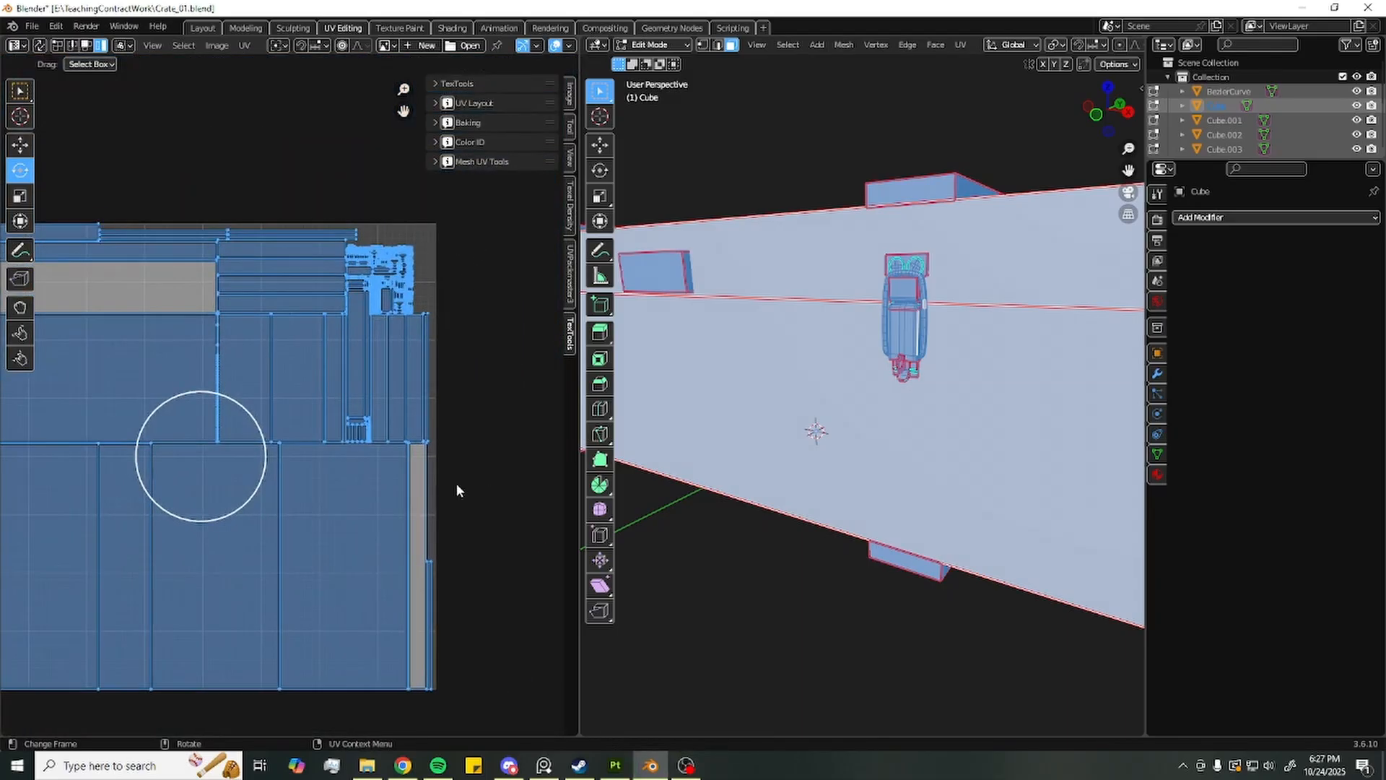
pyautogui.moveTo(340, 389); pyautogui.dragTo(398, 376, button='middle')
pyautogui.scroll(-2, 398, 377)
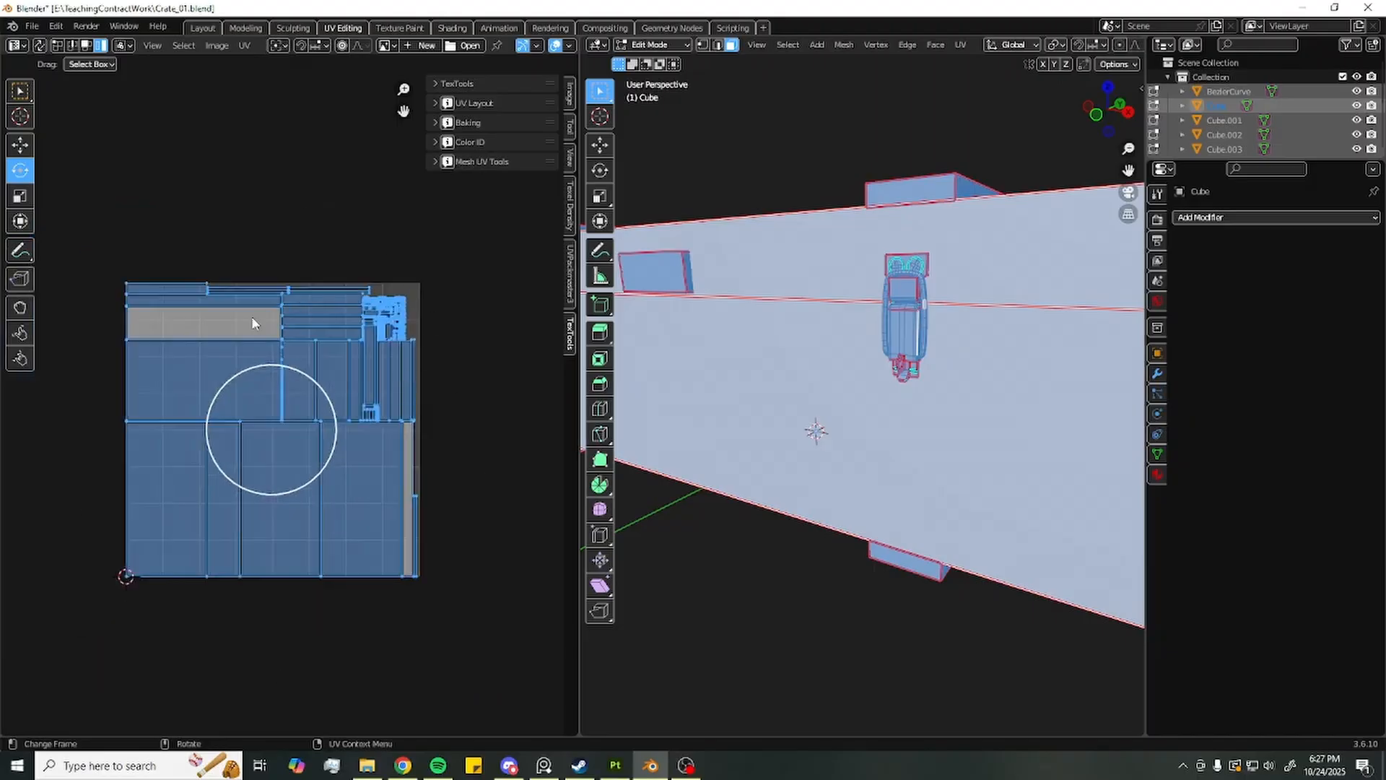
pyautogui.scroll(6, 260, 318)
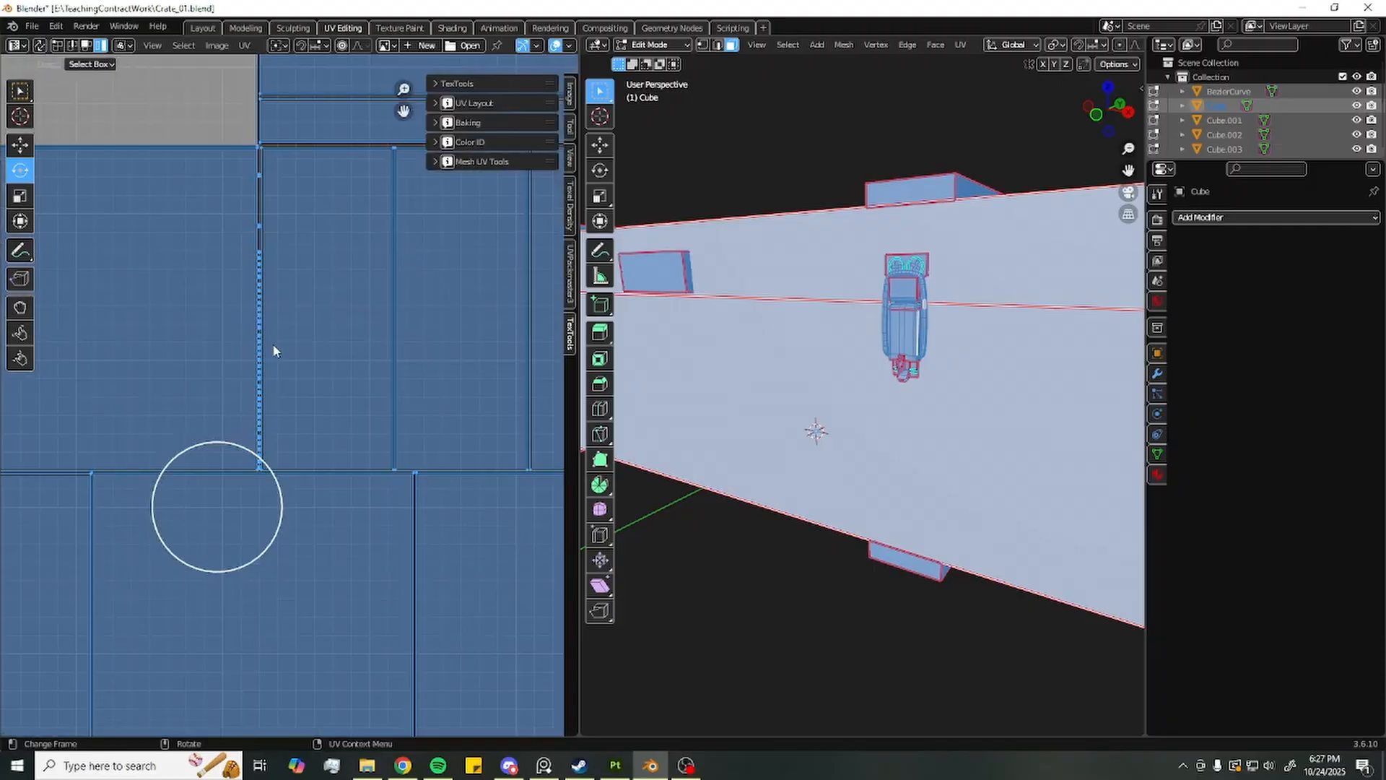
pyautogui.scroll(-5, 278, 350)
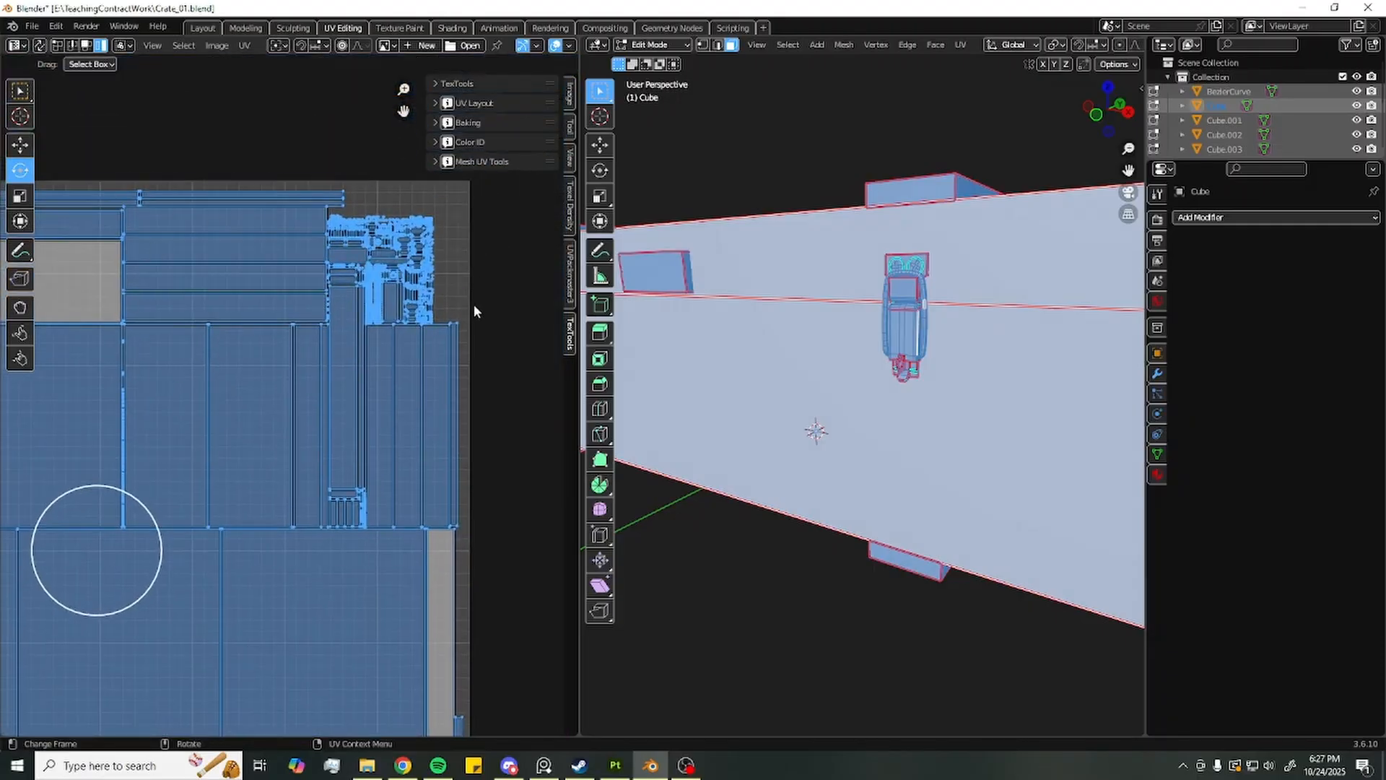
pyautogui.click(473, 306)
pyautogui.moveTo(471, 301); pyautogui.dragTo(406, 389, button='middle')
pyautogui.press('a')
pyautogui.scroll(7, 314, 270)
pyautogui.scroll(-7, 316, 272)
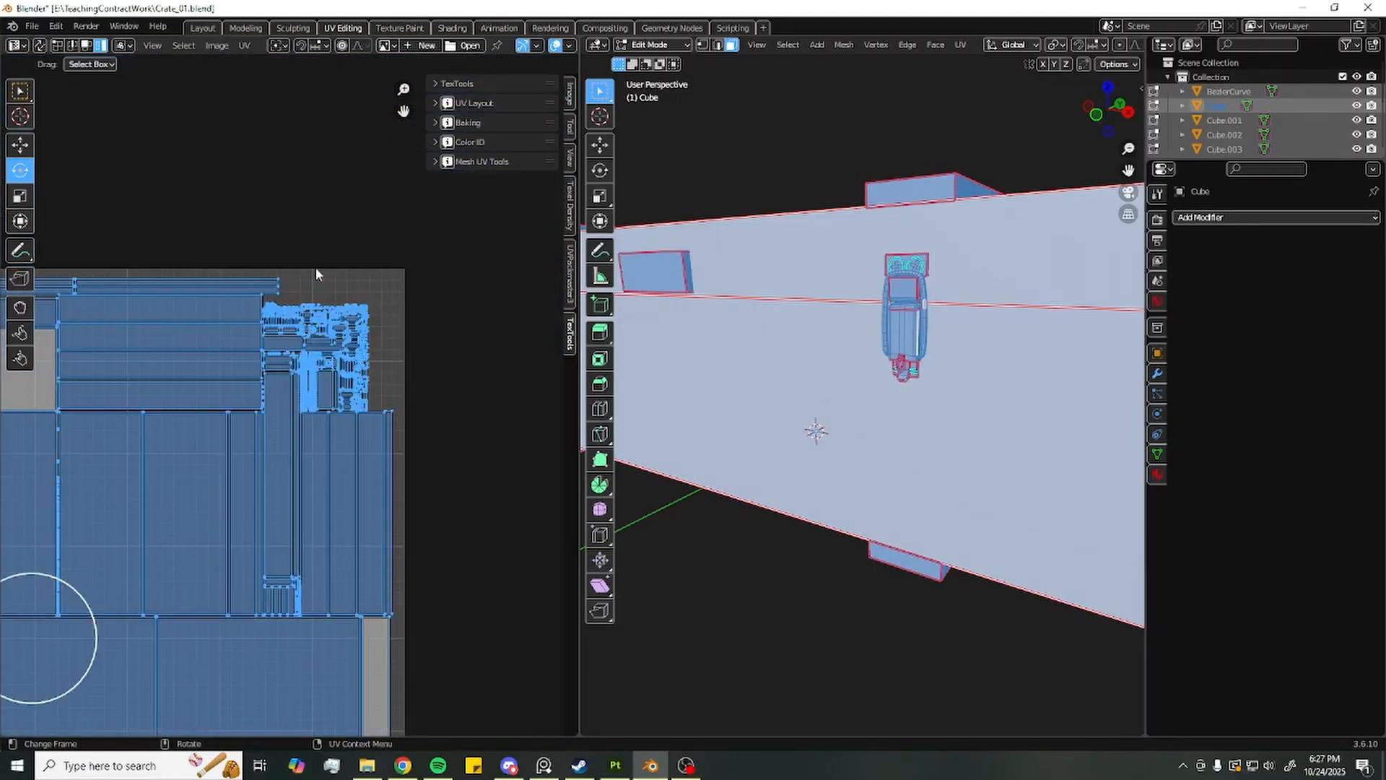
pyautogui.scroll(-5, 316, 269)
pyautogui.moveTo(297, 300); pyautogui.dragTo(368, 292, button='middle')
pyautogui.click(368, 292)
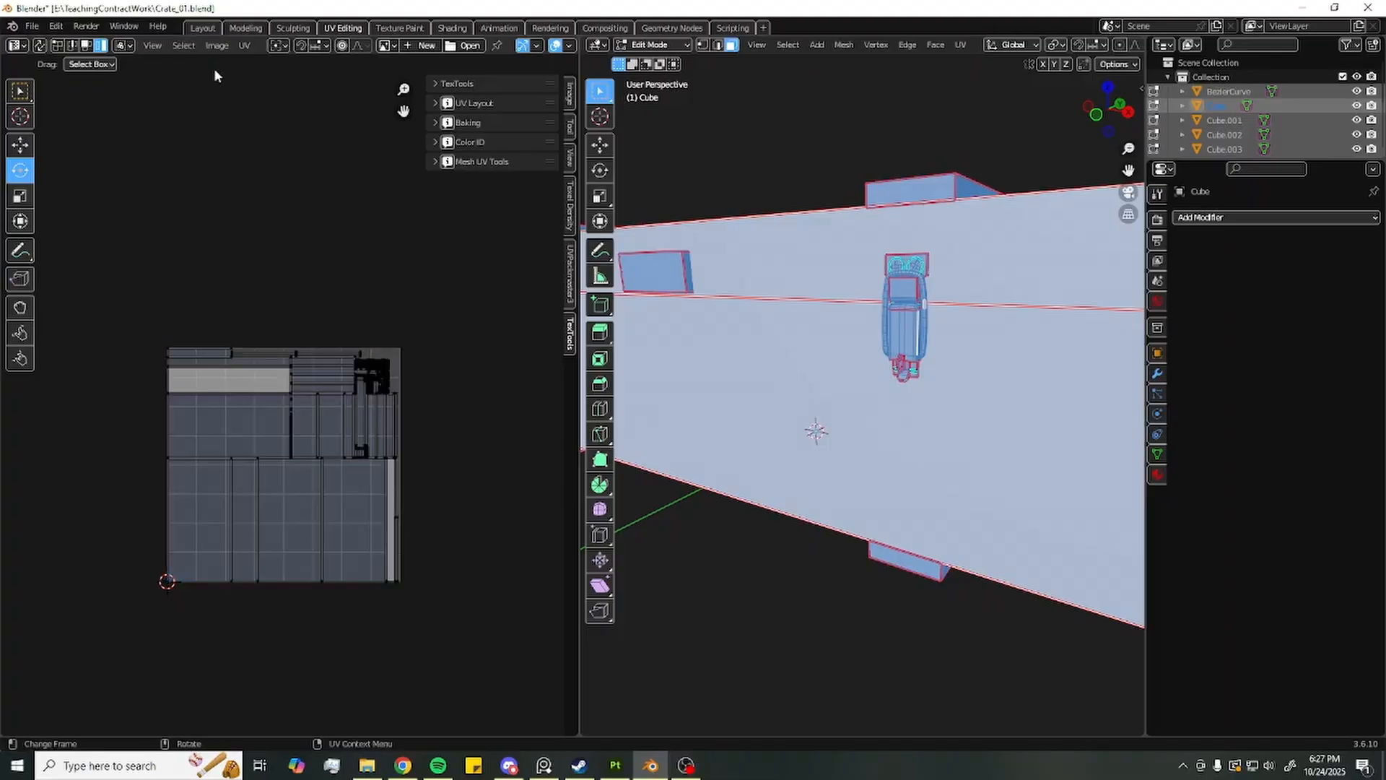
# Switch to the Layout workspace and export the selected crate parts, without the mannequin, as an FBX file
pyautogui.click(201, 30)
pyautogui.scroll(-8, 690, 254)
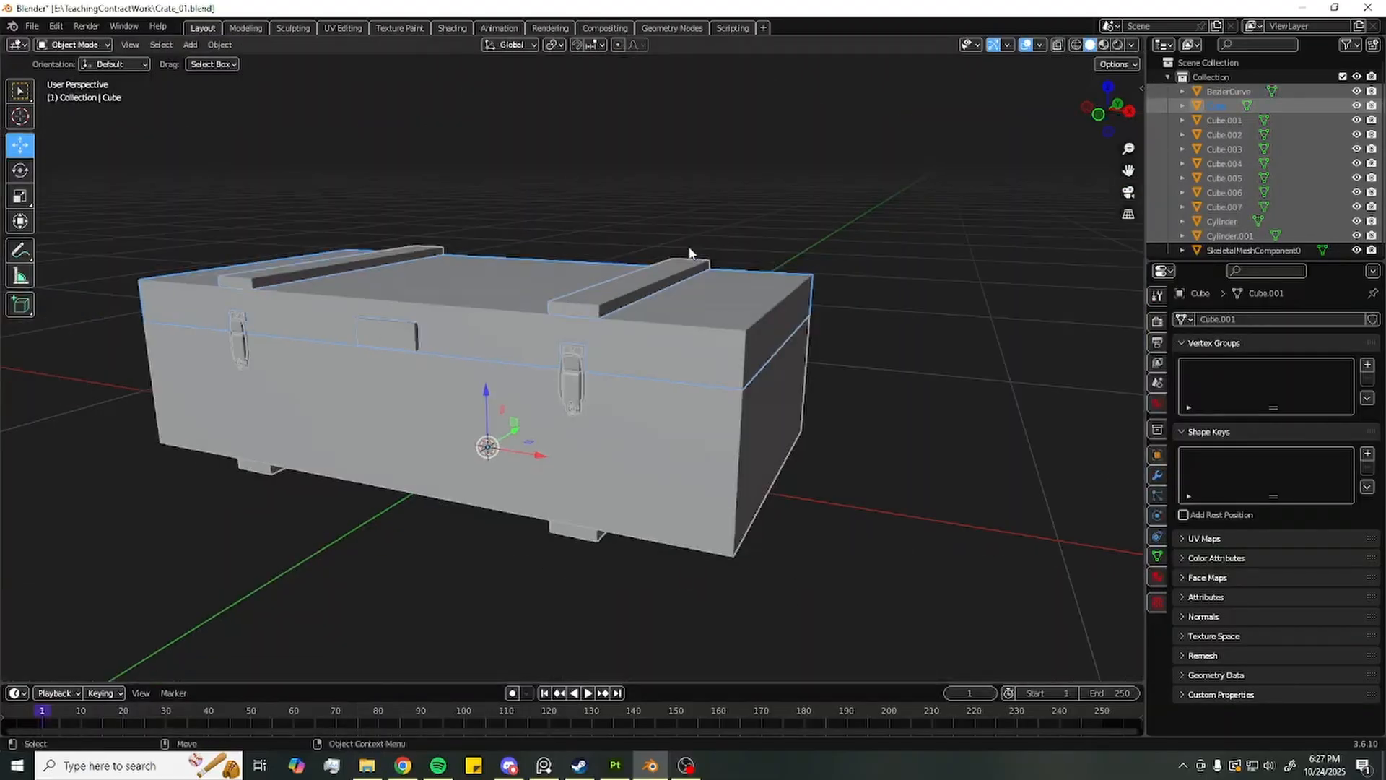
pyautogui.moveTo(766, 564); pyautogui.dragTo(392, 248)
pyautogui.keyDown('shift'); pyautogui.moveTo(436, 223); pyautogui.dragTo(542, 235, button='middle'); pyautogui.keyUp('shift')
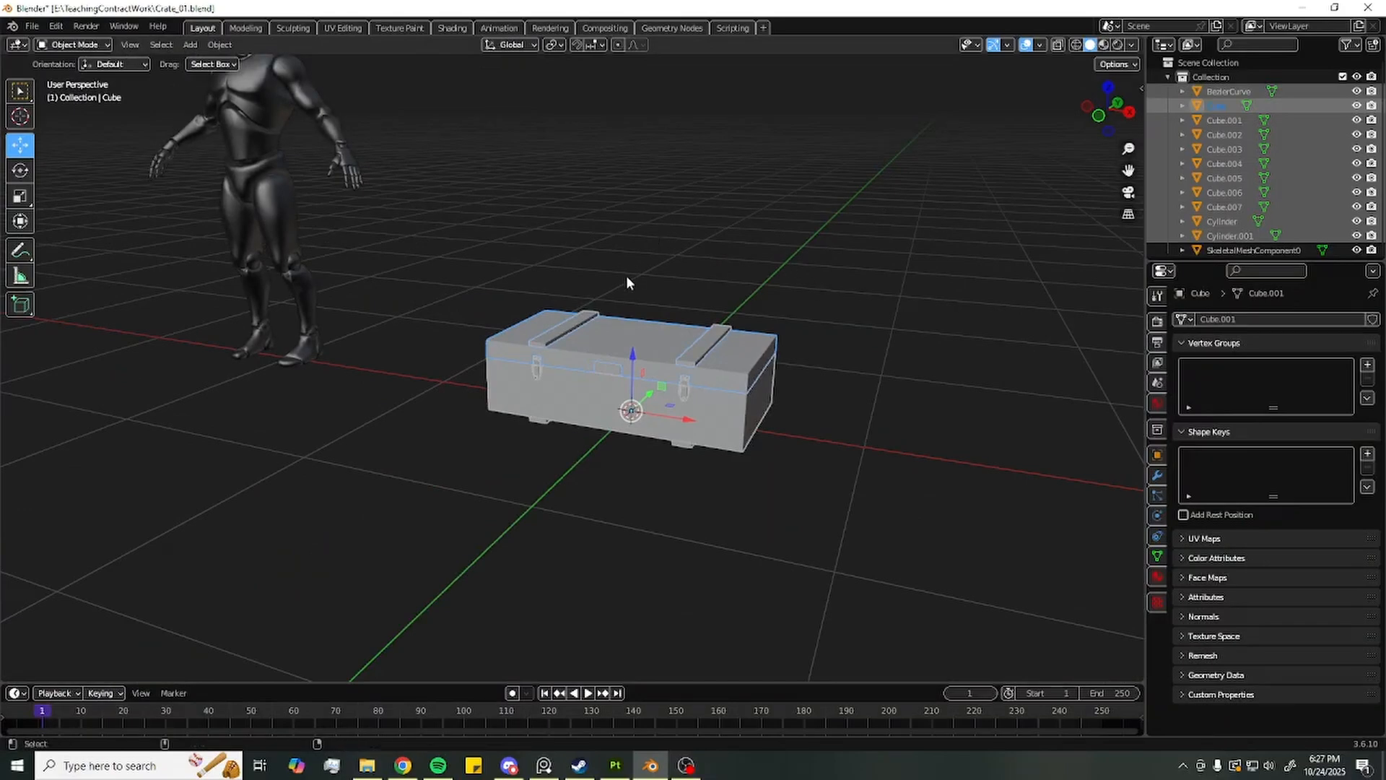
pyautogui.click(32, 26)
pyautogui.moveTo(84, 255)
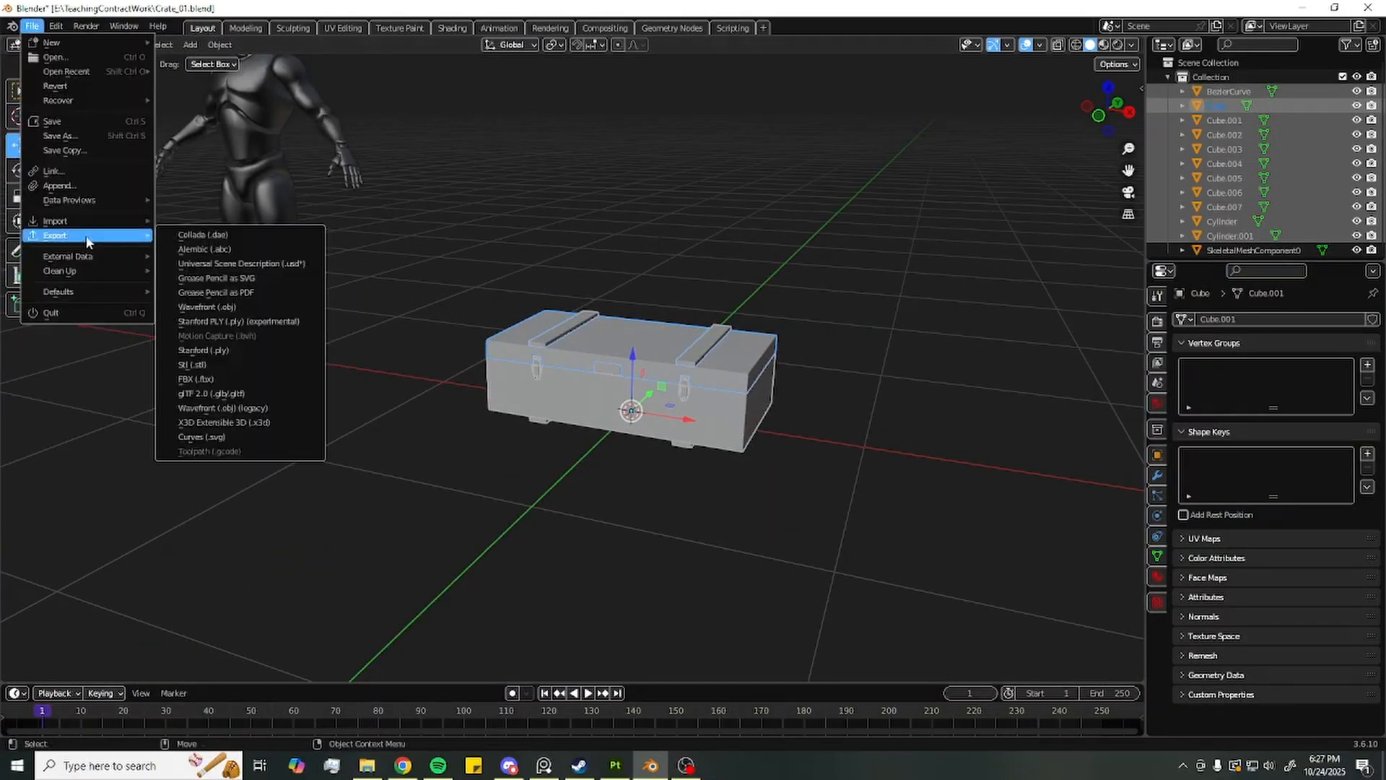
pyautogui.click(235, 385)
pyautogui.click(719, 197)
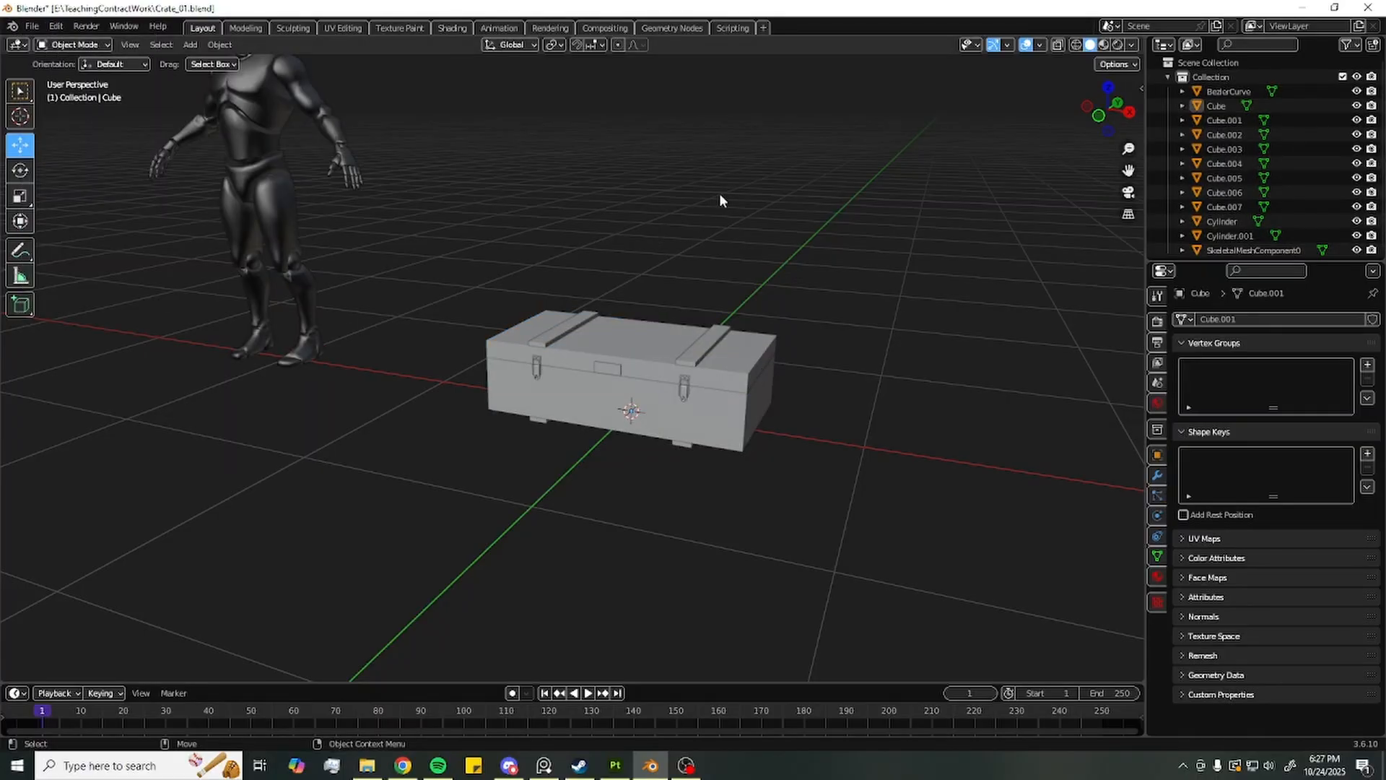
# Switch to Substance 3D Painter and load the Crate_UV mesh from the TeachingContractWork folder into a new project
pyautogui.click(615, 765)
pyautogui.click(13, 25)
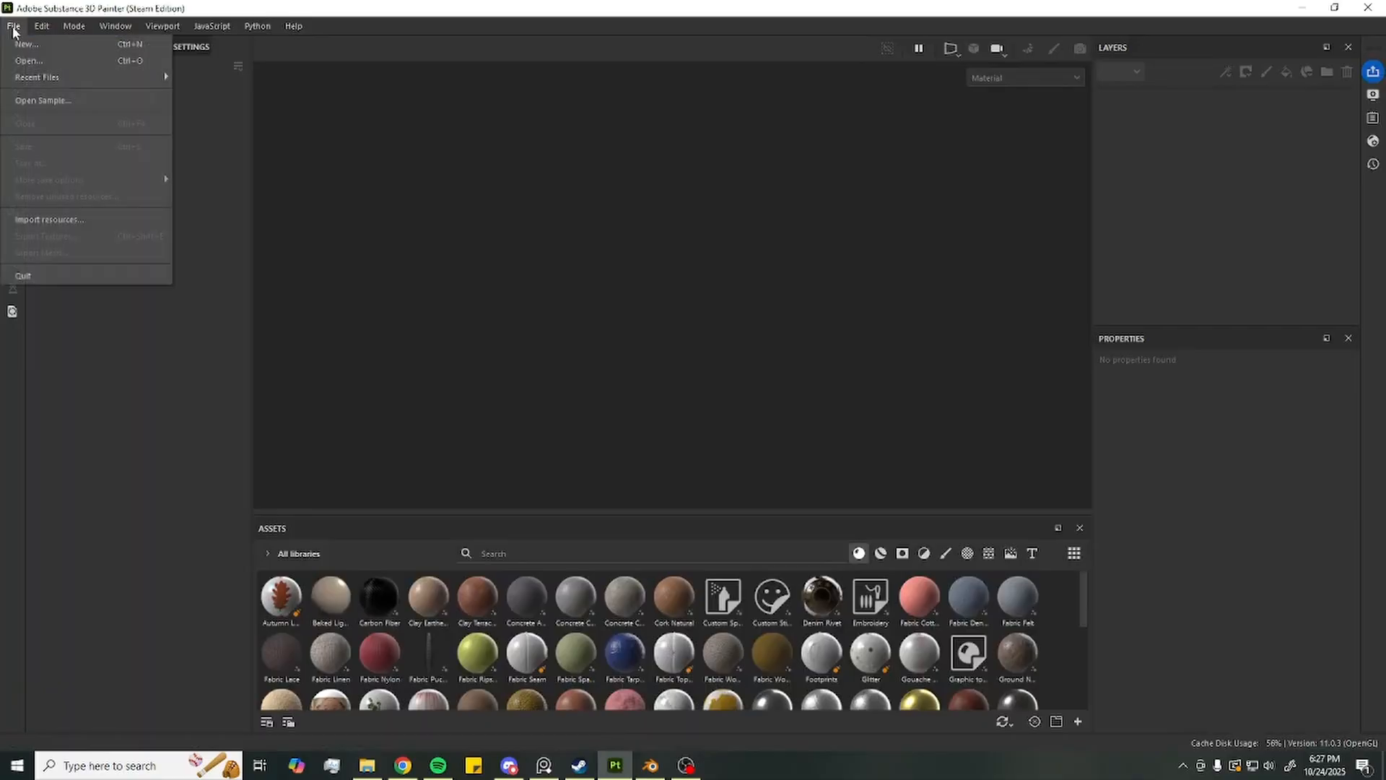
pyautogui.click(54, 63)
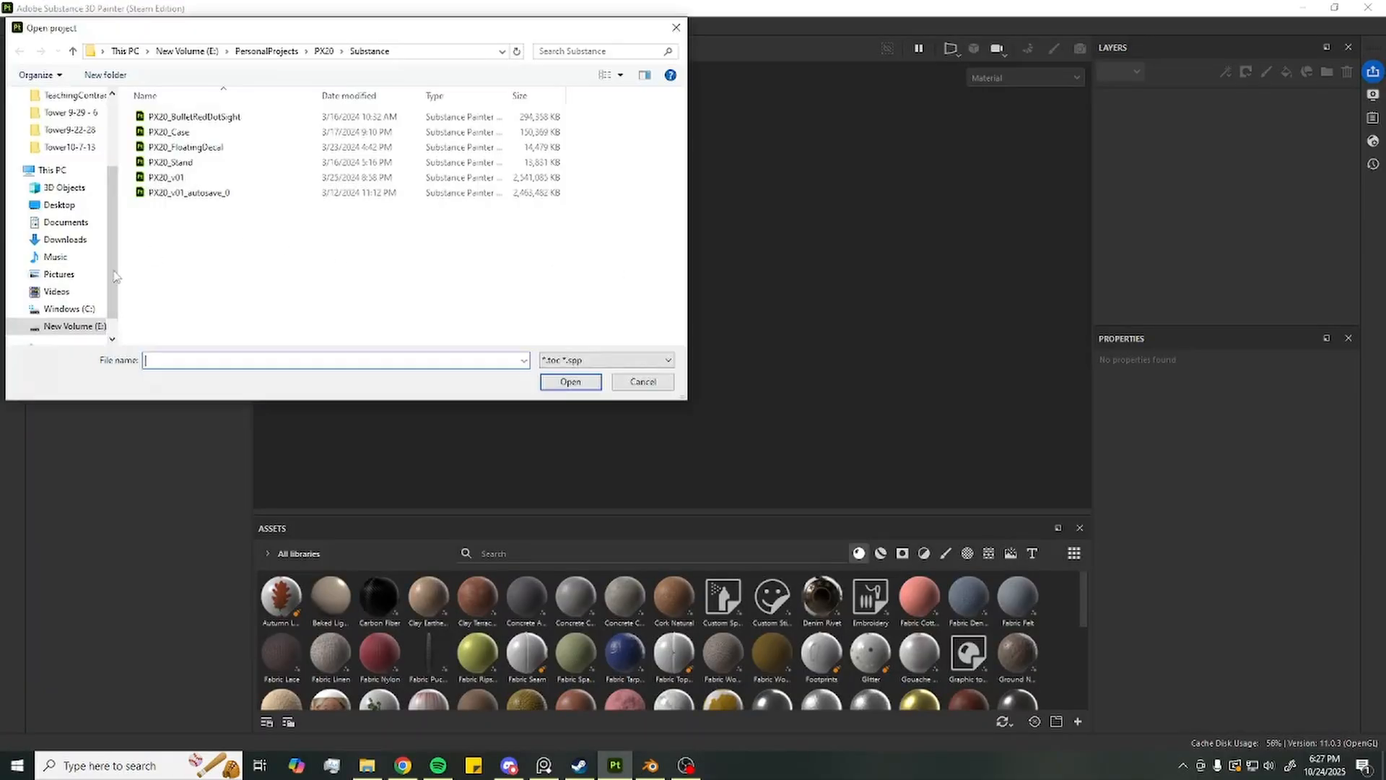
pyautogui.click(68, 326)
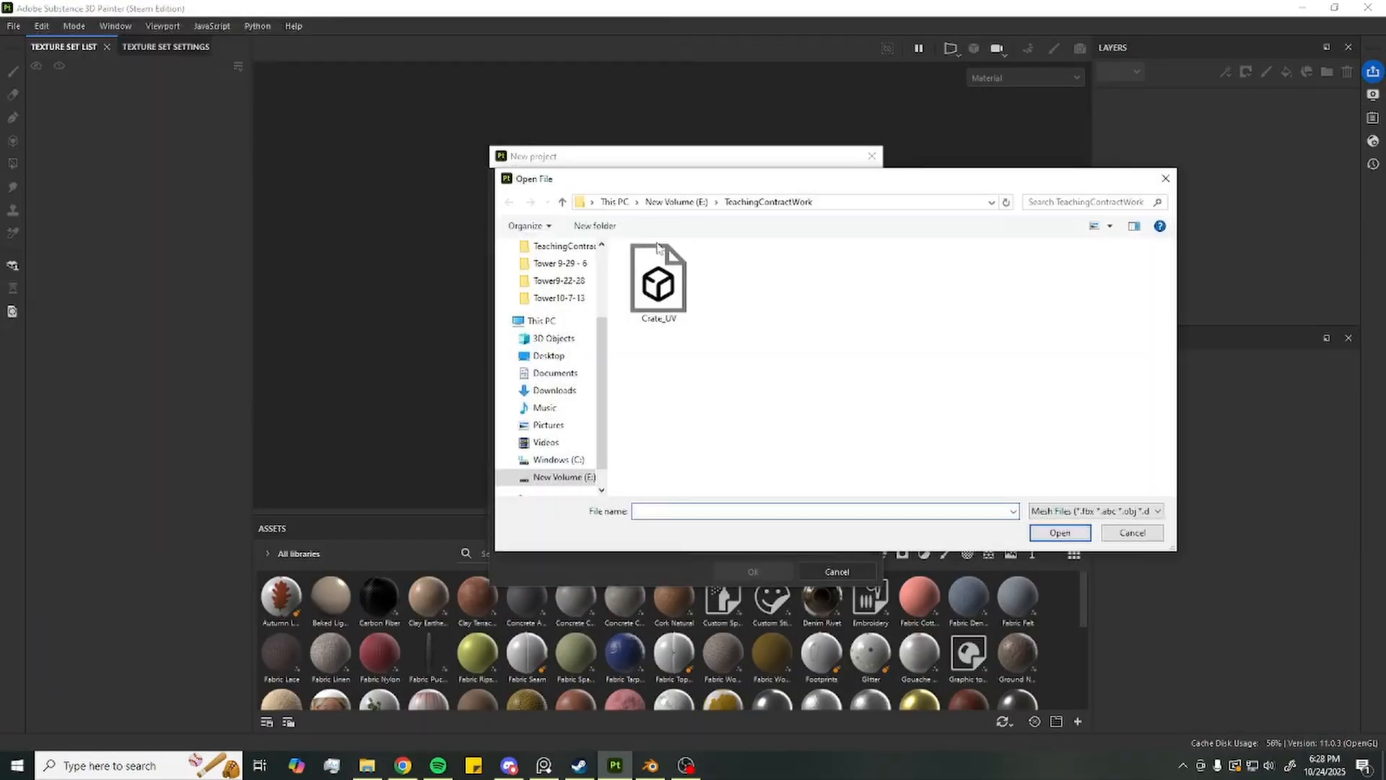
pyautogui.doubleClick(662, 270)
pyautogui.moveTo(635, 158); pyautogui.dragTo(603, 89)
# Review the available document resolutions and normal map formats for the new project
pyautogui.click(613, 184)
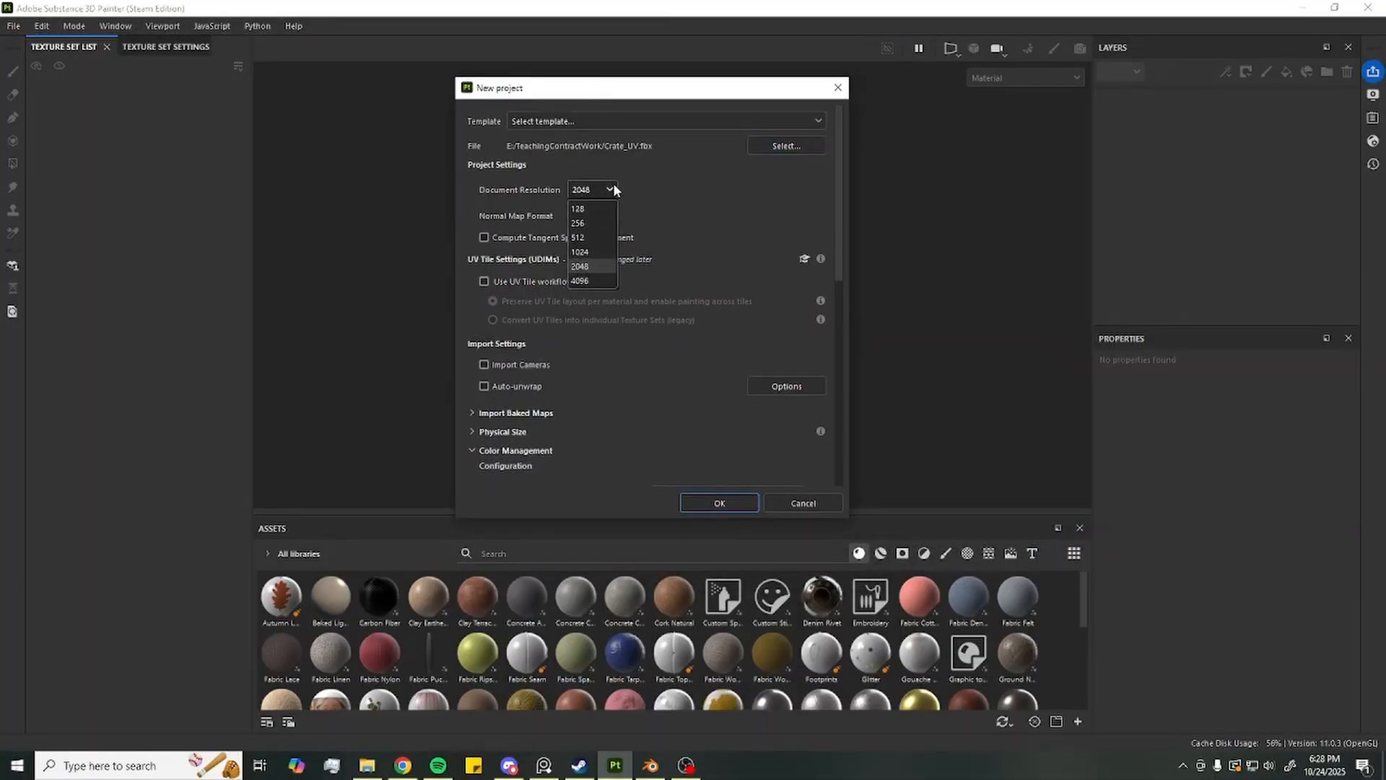
pyautogui.click(613, 183)
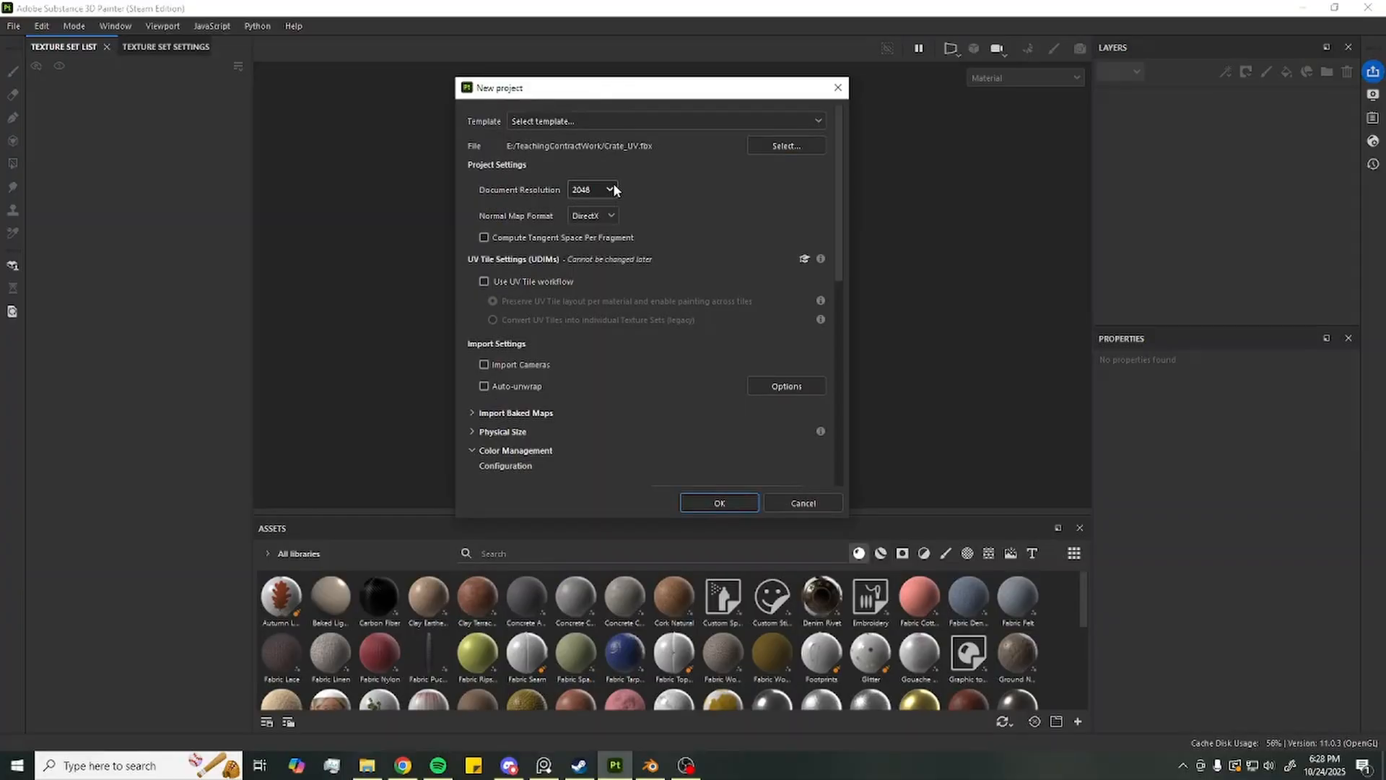
pyautogui.click(613, 189)
pyautogui.click(614, 189)
pyautogui.click(614, 190)
pyautogui.click(615, 187)
pyautogui.click(606, 189)
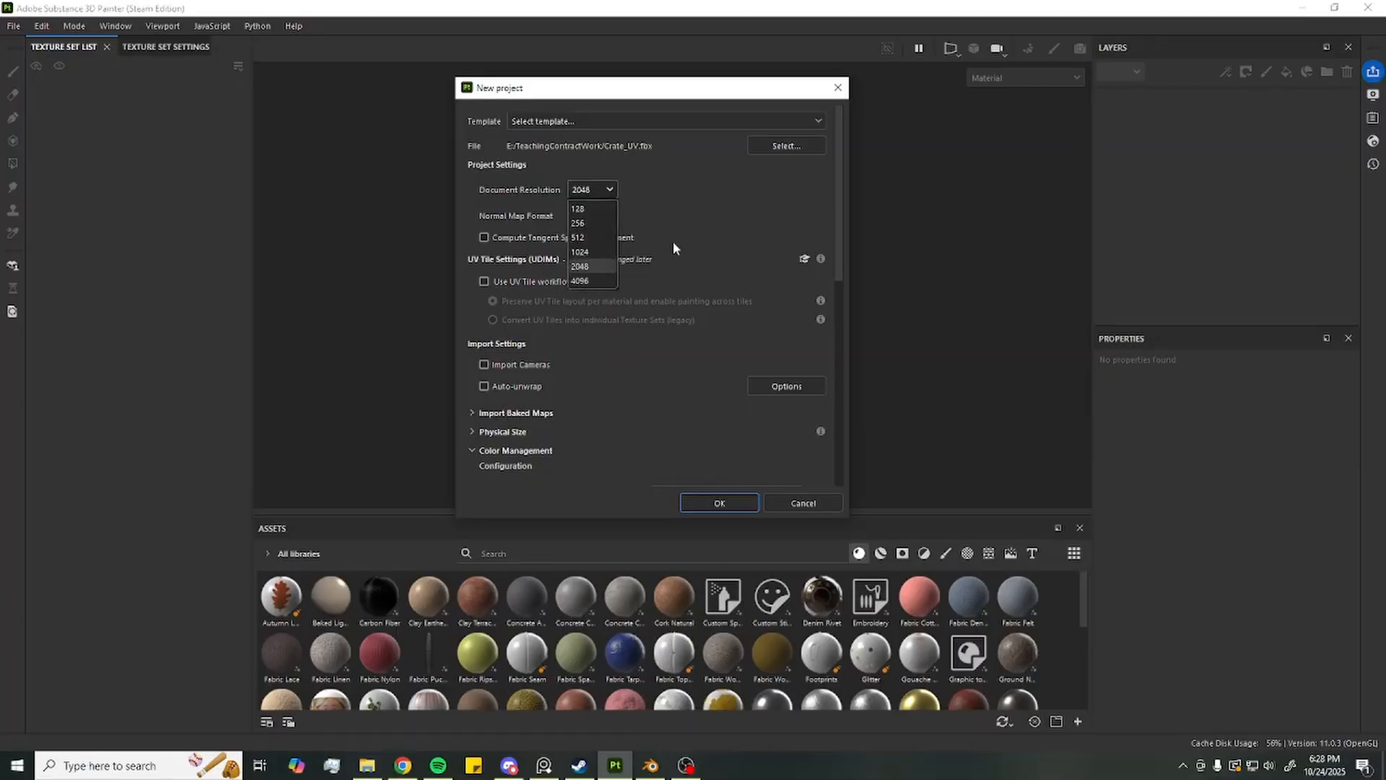
pyautogui.click(598, 197)
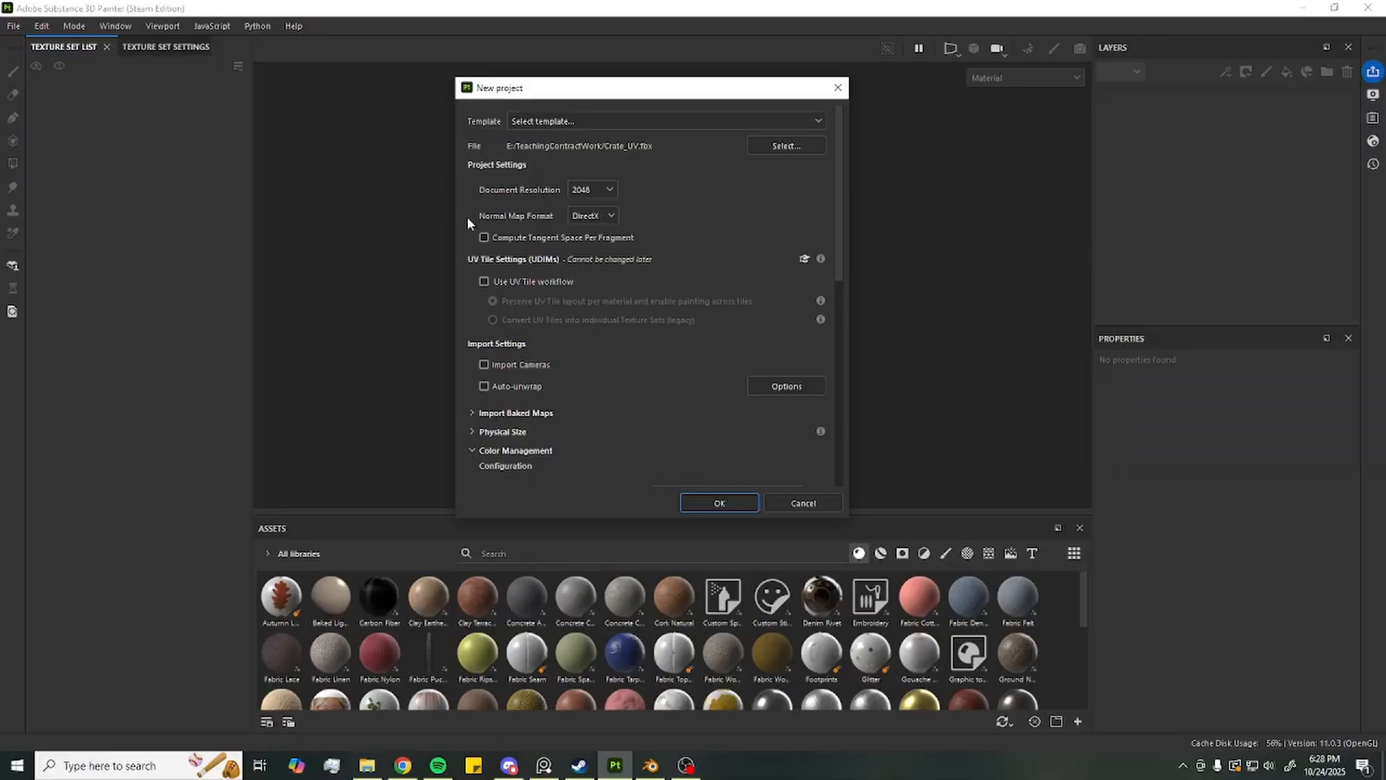
pyautogui.click(602, 215)
pyautogui.click(608, 215)
# Check the import and color management settings and create the project with 2048 resolution and DirectX normal maps
pyautogui.scroll(-3, 604, 228)
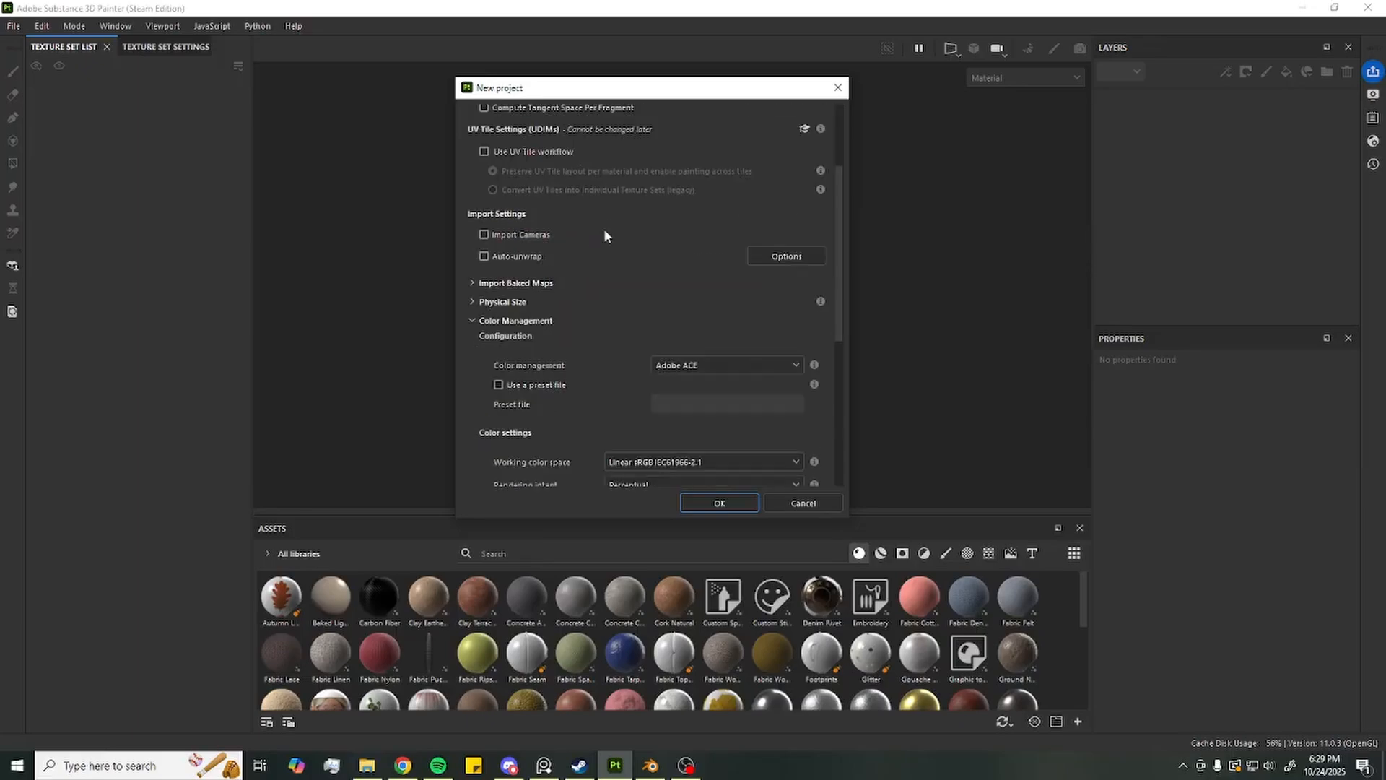
pyautogui.scroll(-1, 612, 214)
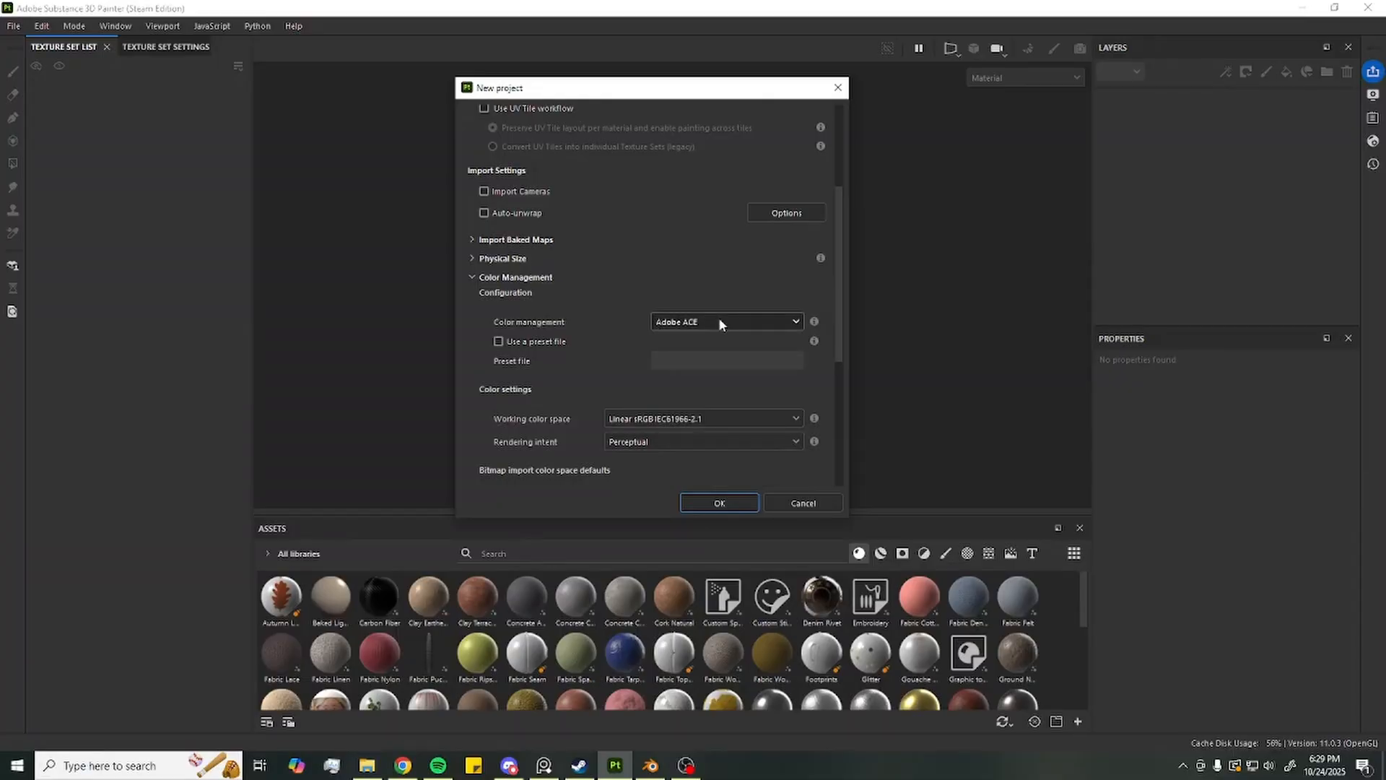
pyautogui.scroll(-1, 719, 319)
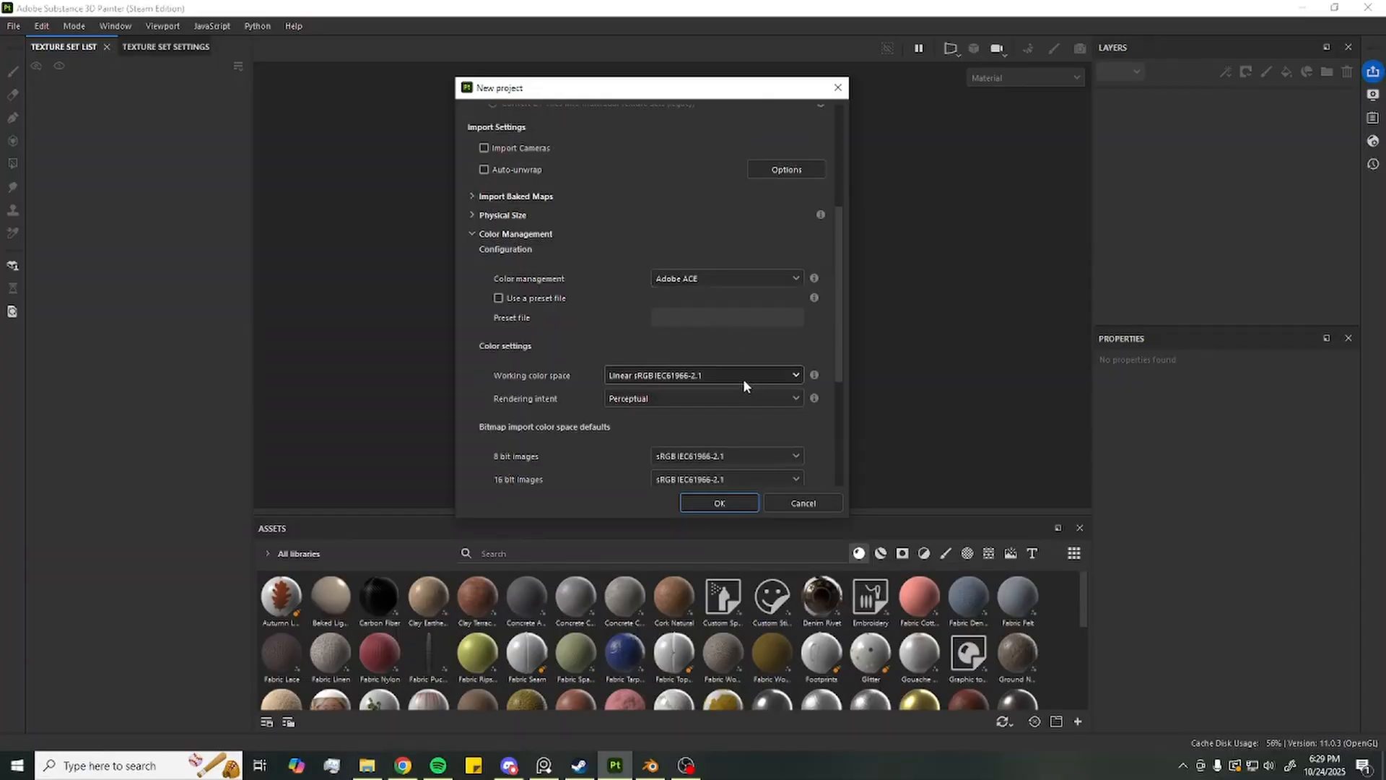
pyautogui.scroll(-5, 742, 376)
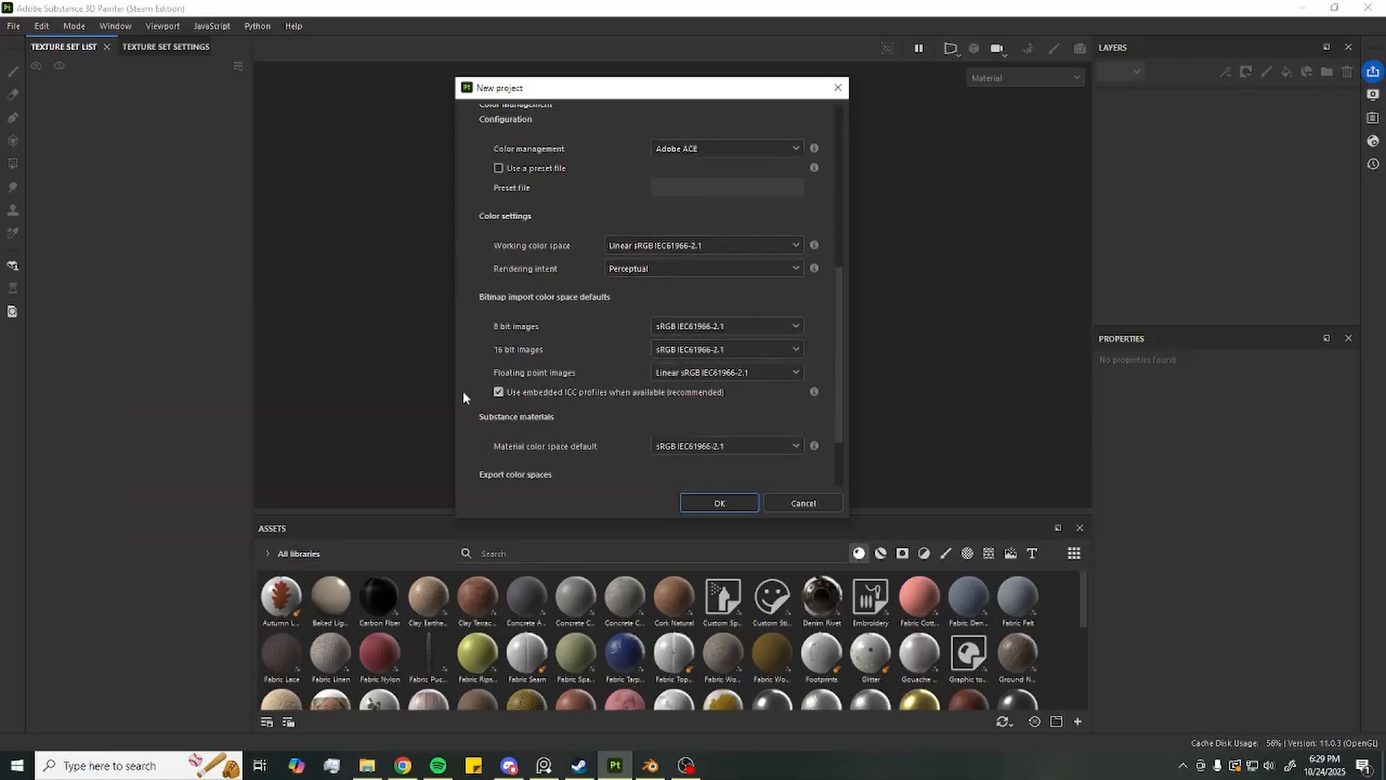
pyautogui.scroll(9, 599, 324)
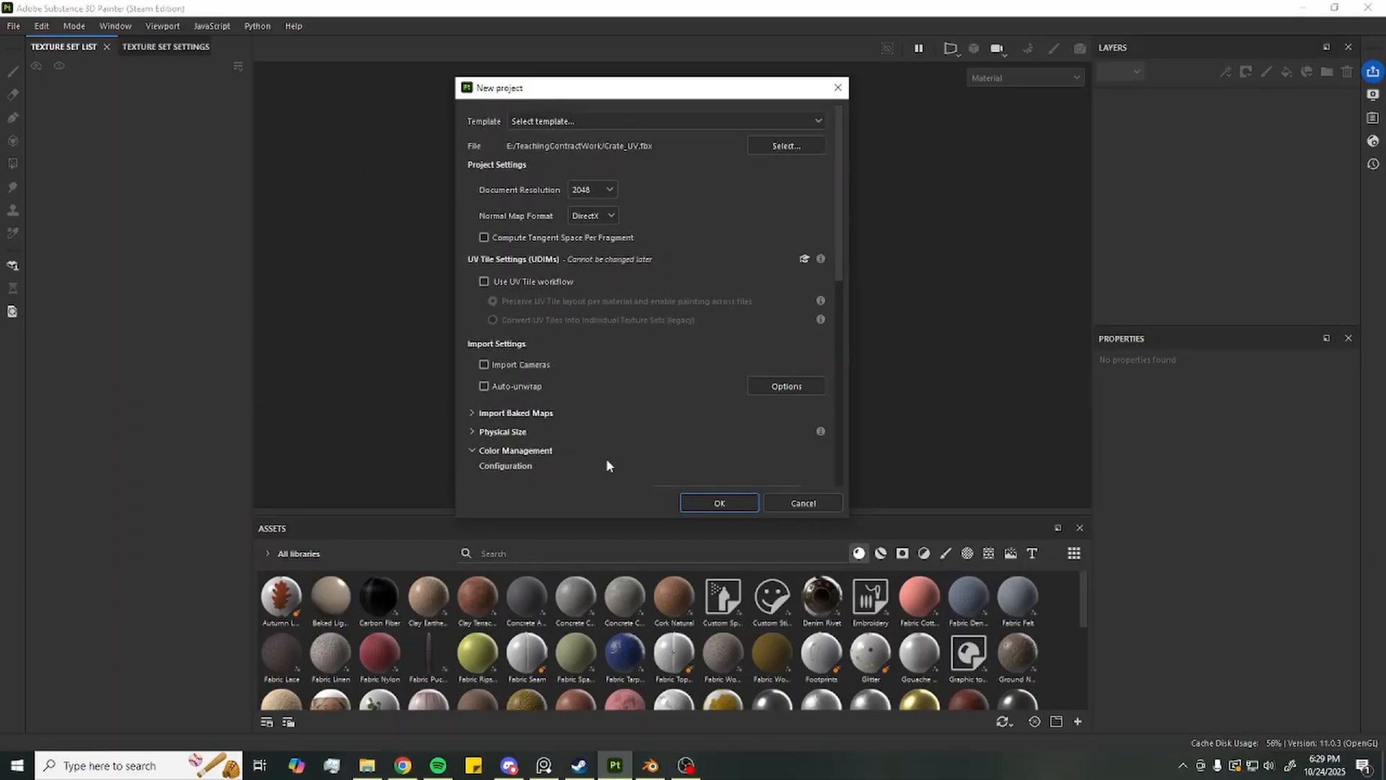
pyautogui.scroll(-2, 606, 354)
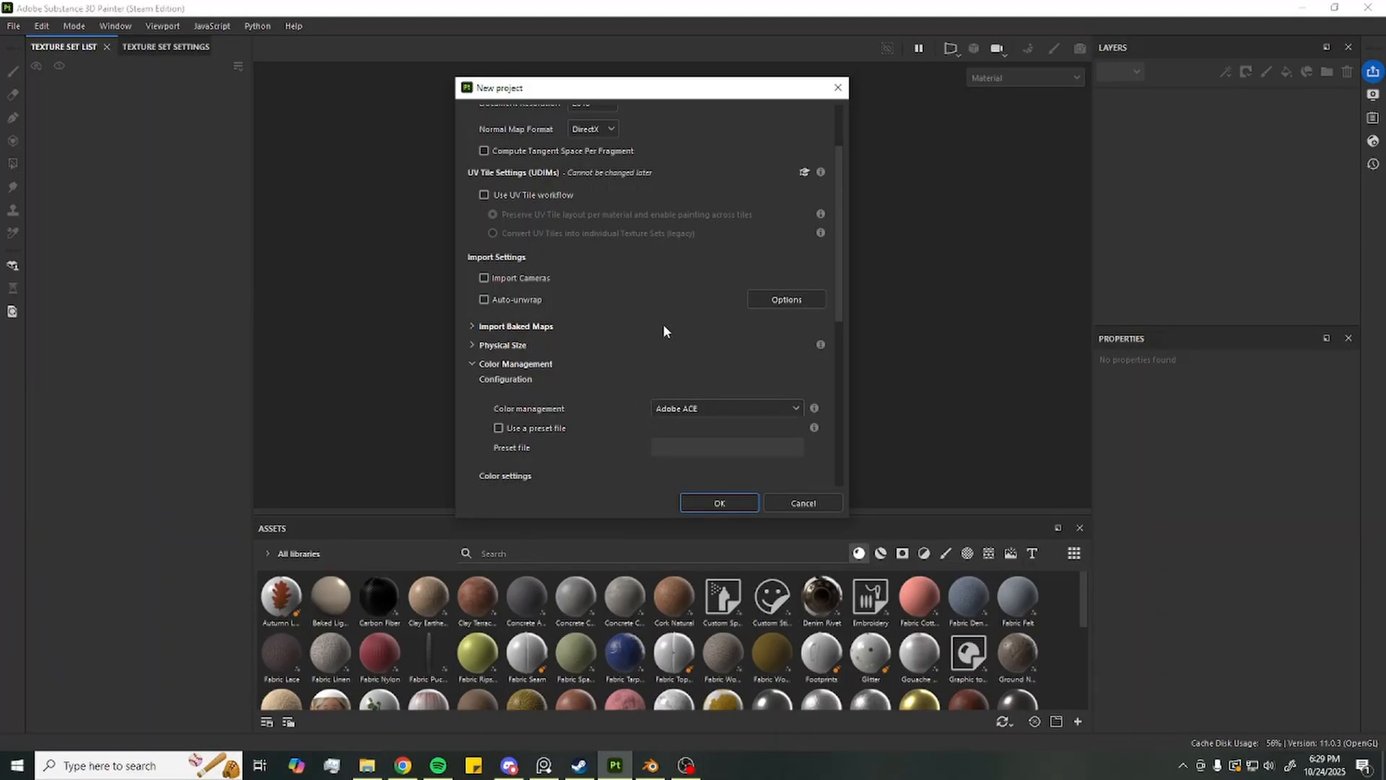
pyautogui.click(719, 502)
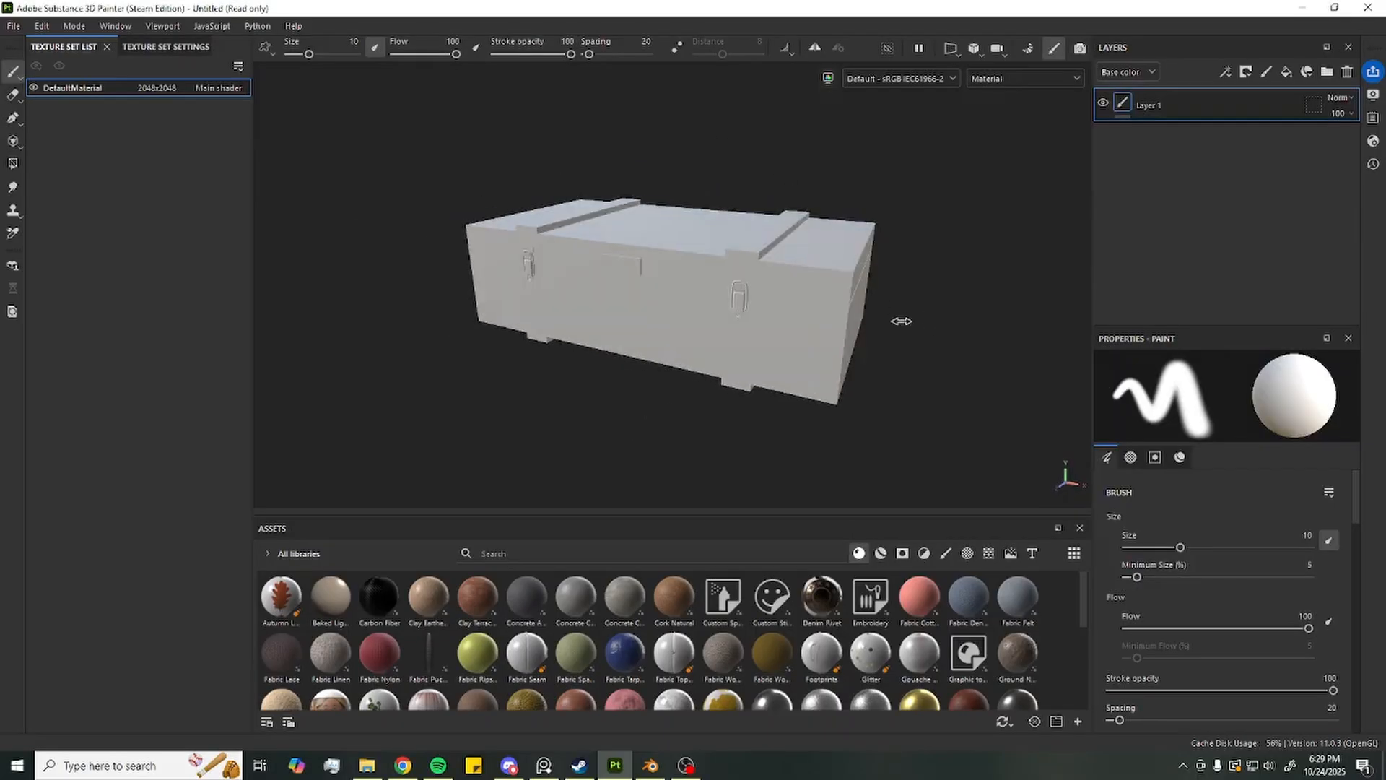
# Review the texture set's channels and mesh maps in its settings and open the mesh map baking mode
pyautogui.moveTo(935, 320)
pyautogui.keyDown('alt'); pyautogui.mouseDown()
pyautogui.moveTo(817, 341)
pyautogui.moveTo(811, 318)
pyautogui.mouseUp(); pyautogui.keyUp('alt')
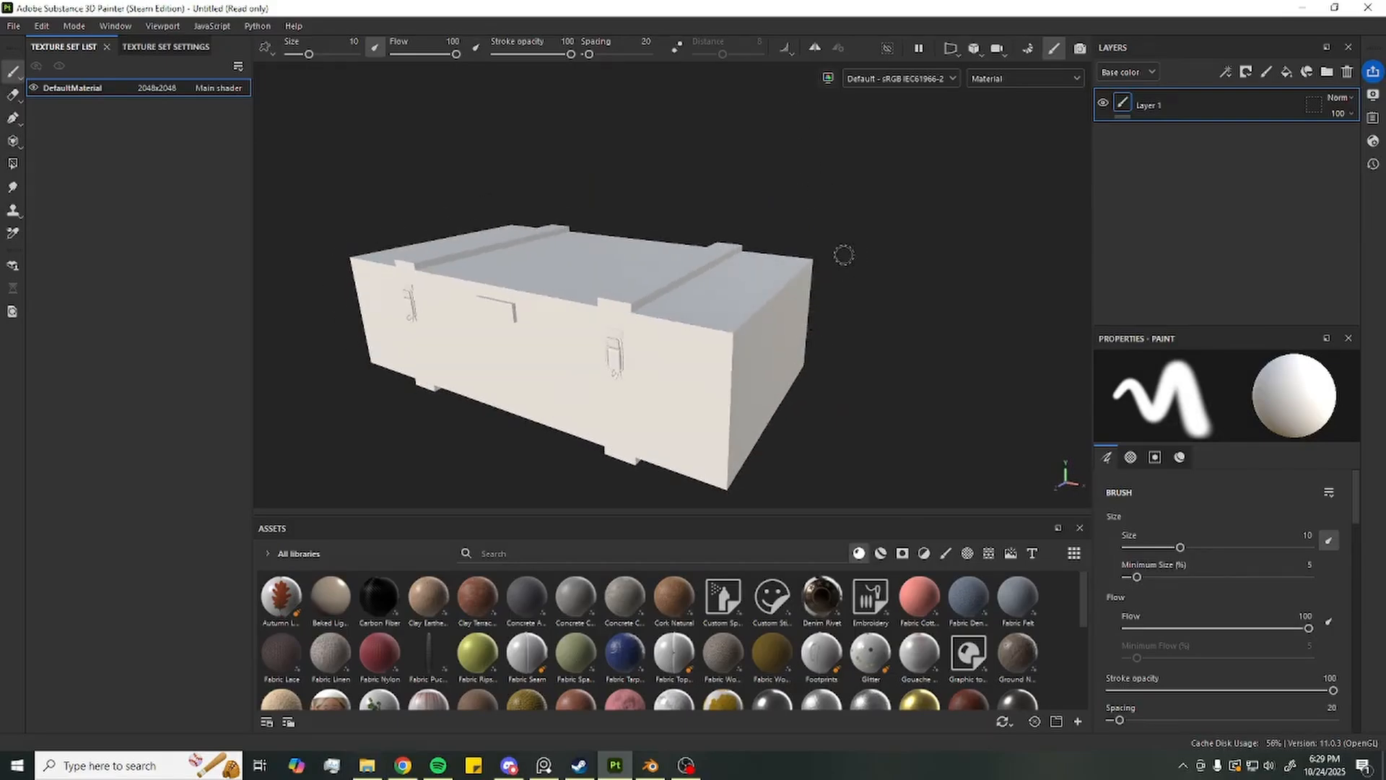
pyautogui.click(150, 47)
pyautogui.click(63, 47)
pyautogui.click(124, 50)
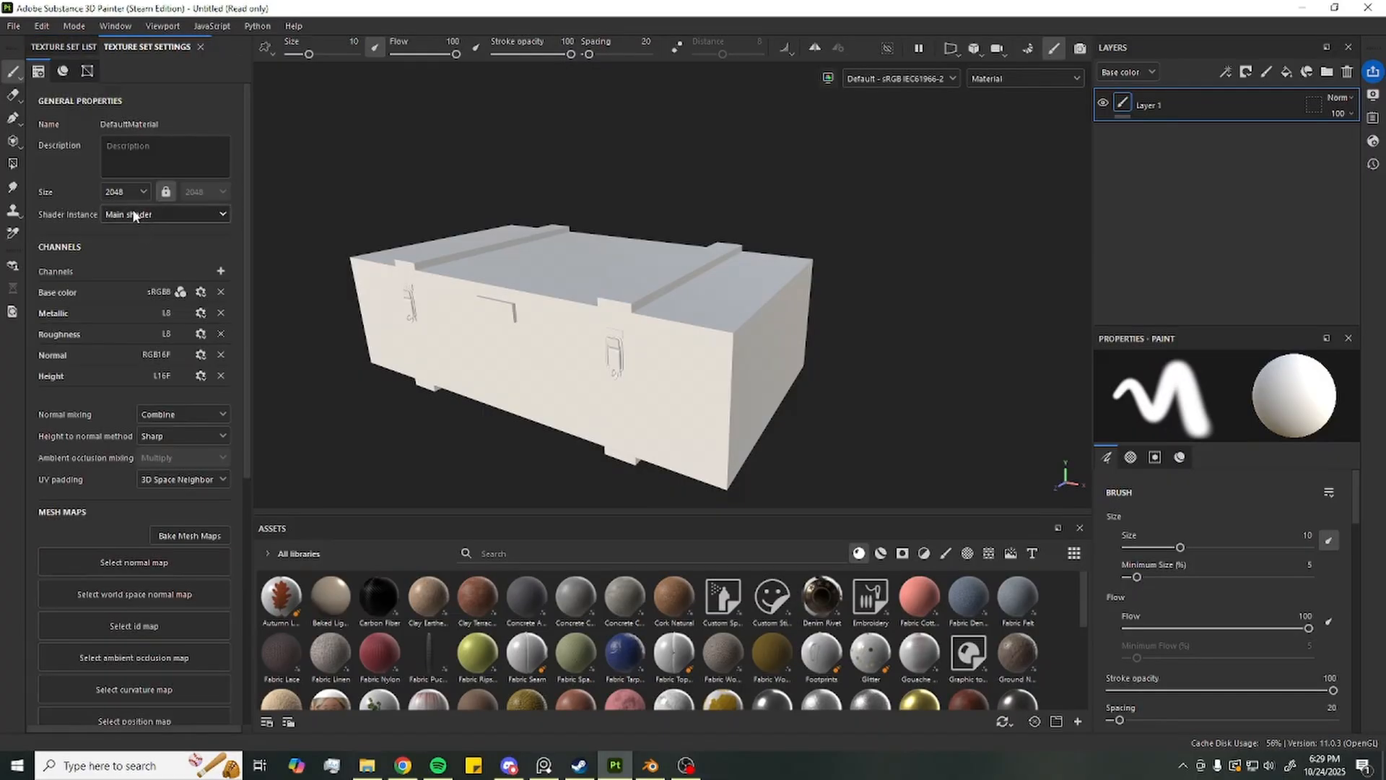
pyautogui.scroll(-2, 130, 303)
pyautogui.scroll(2, 141, 216)
pyautogui.scroll(-3, 179, 100)
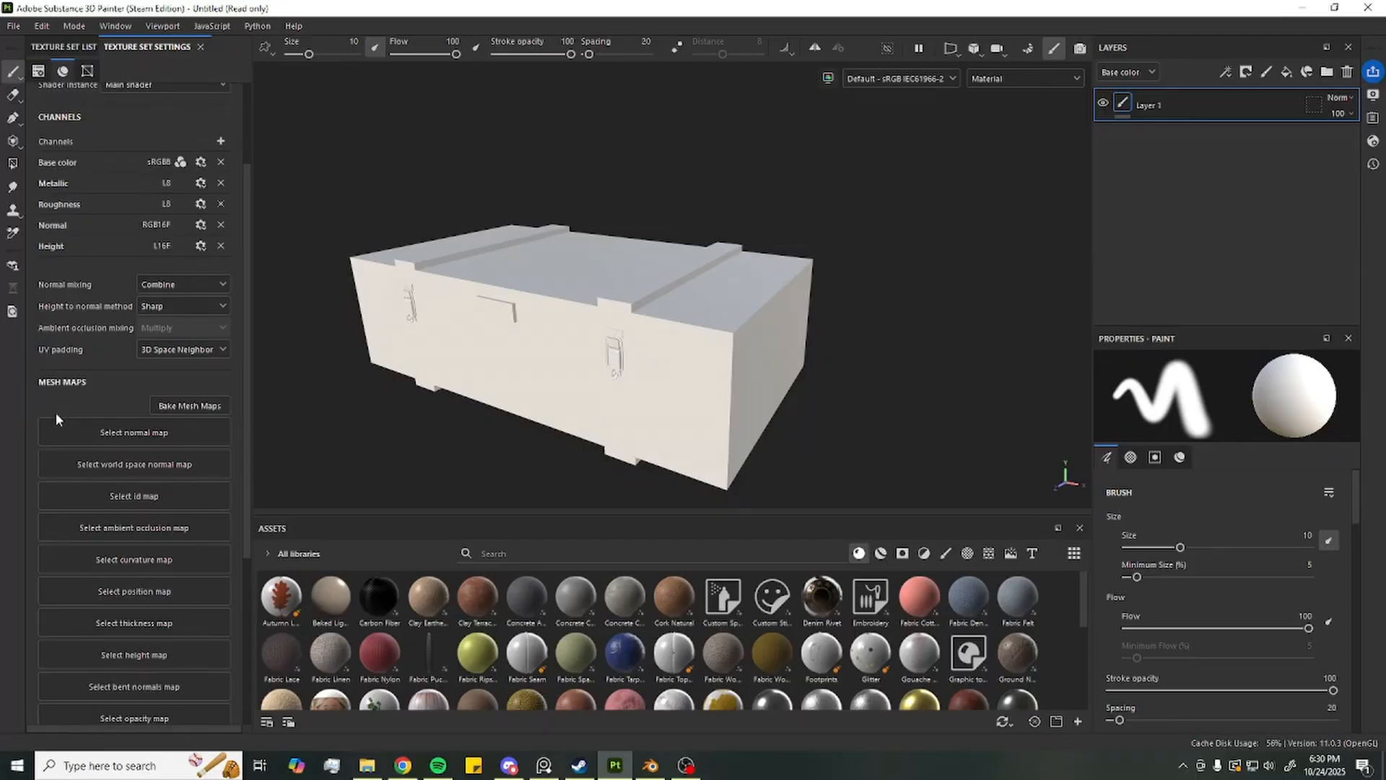
pyautogui.scroll(-2, 65, 406)
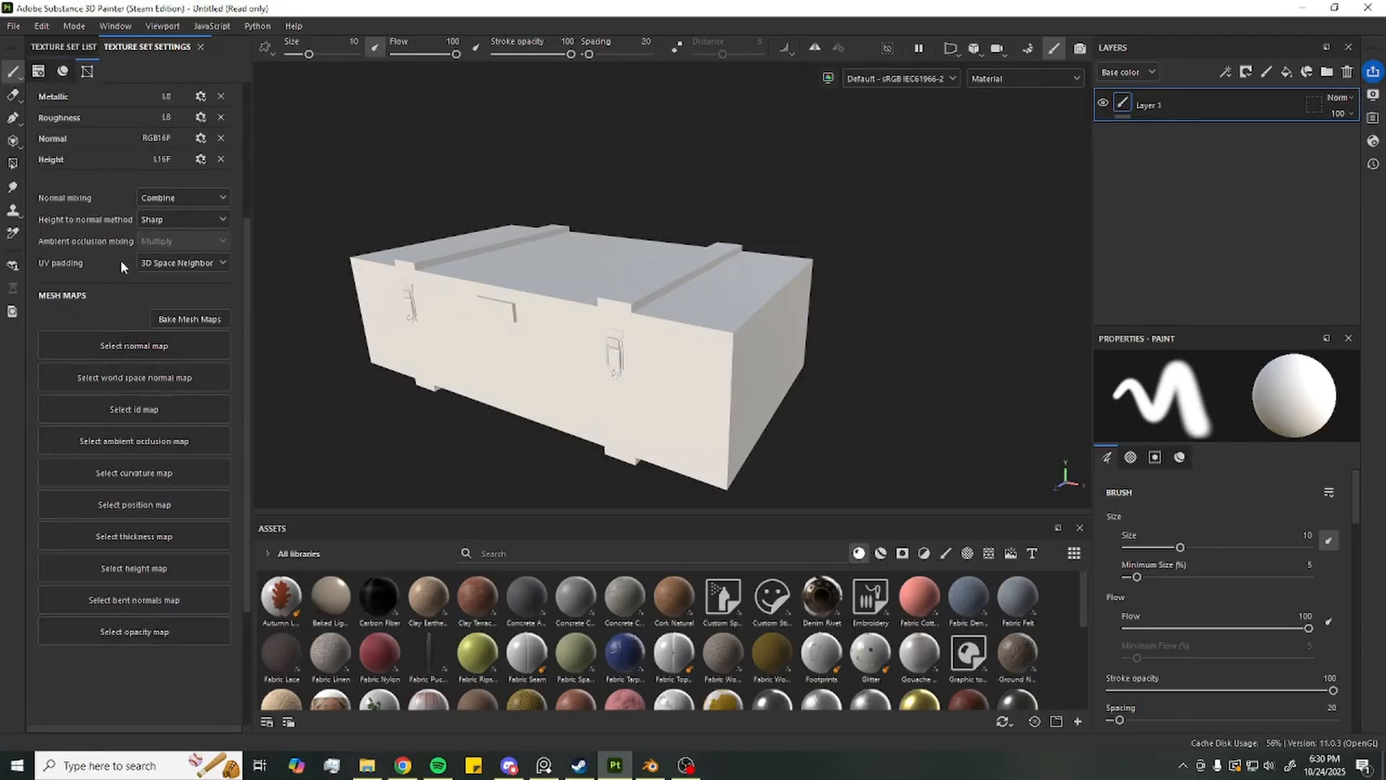
pyautogui.click(166, 322)
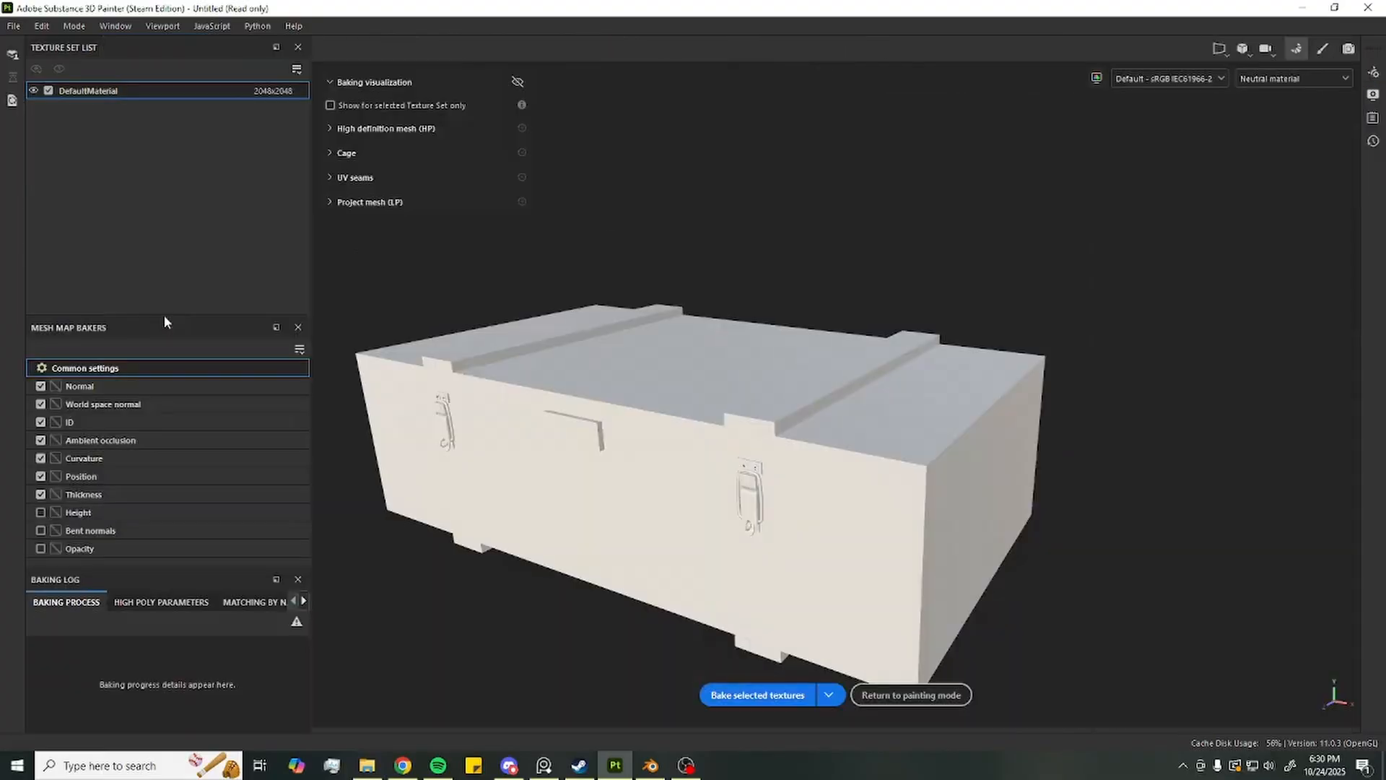
# Expand the high definition mesh visualization options and examine the crate model and its latches before baking
pyautogui.keyDown('alt'); pyautogui.moveTo(512, 300); pyautogui.dragTo(572, 355); pyautogui.keyUp('alt')
pyautogui.scroll(2, 572, 355)
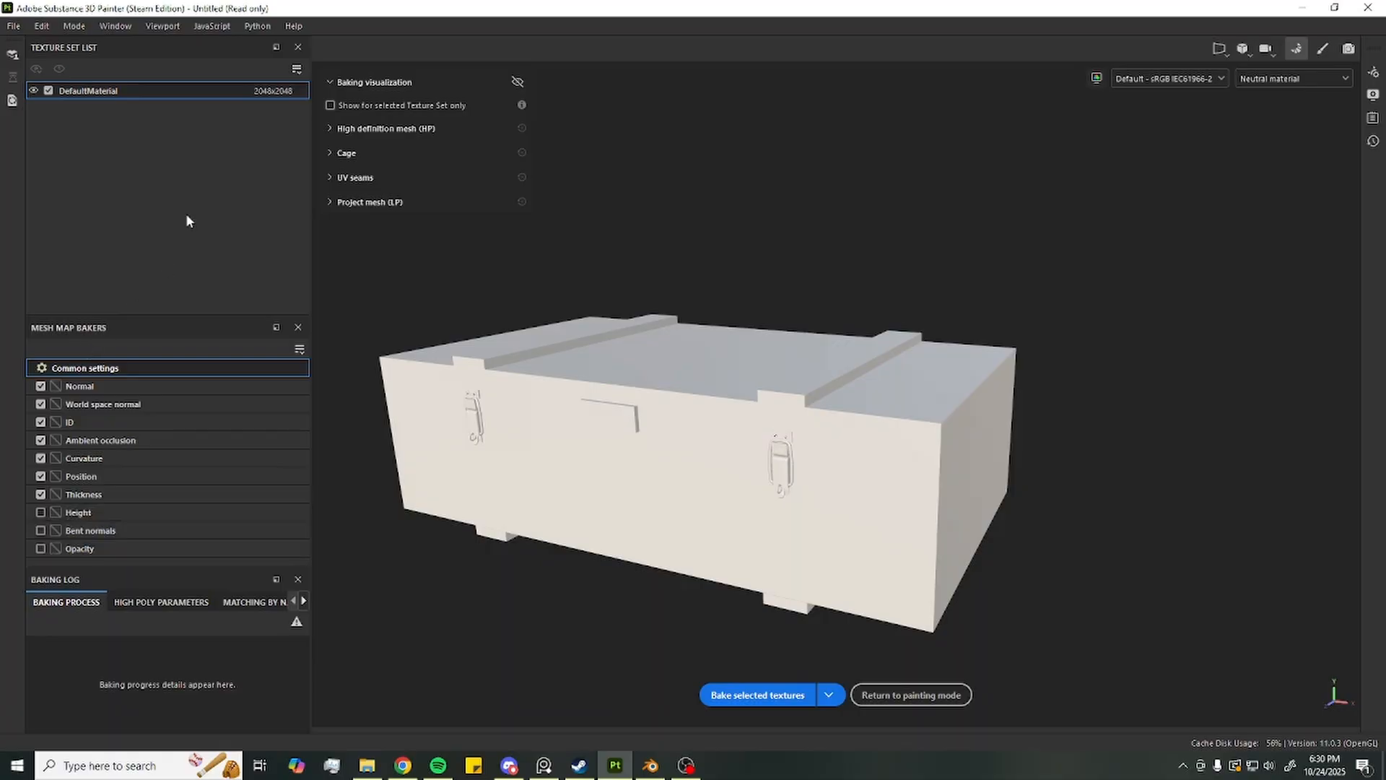
pyautogui.click(330, 128)
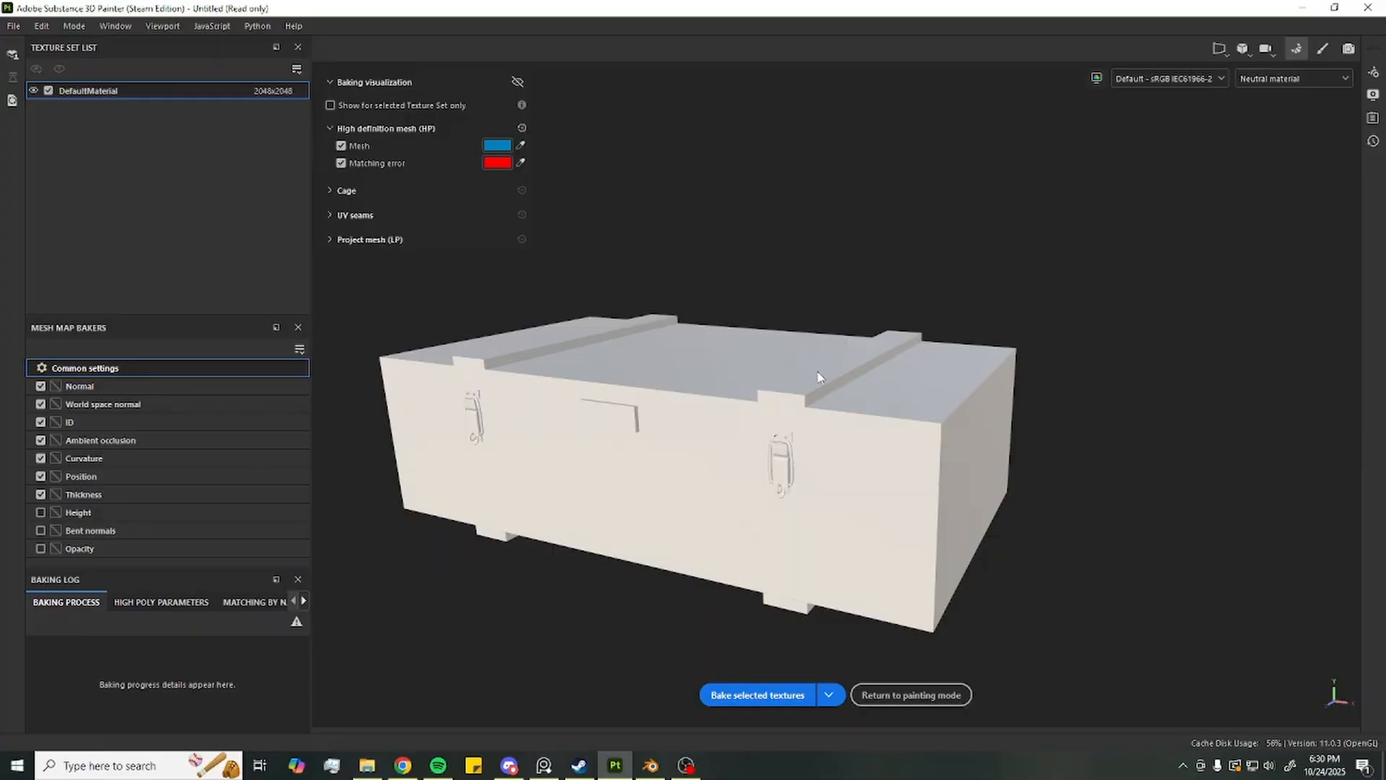
pyautogui.moveTo(819, 375)
pyautogui.keyDown('alt'); pyautogui.mouseDown()
pyautogui.moveTo(854, 389)
pyautogui.moveTo(910, 346)
pyautogui.moveTo(811, 393)
pyautogui.mouseUp(); pyautogui.keyUp('alt')
pyautogui.scroll(5, 786, 449)
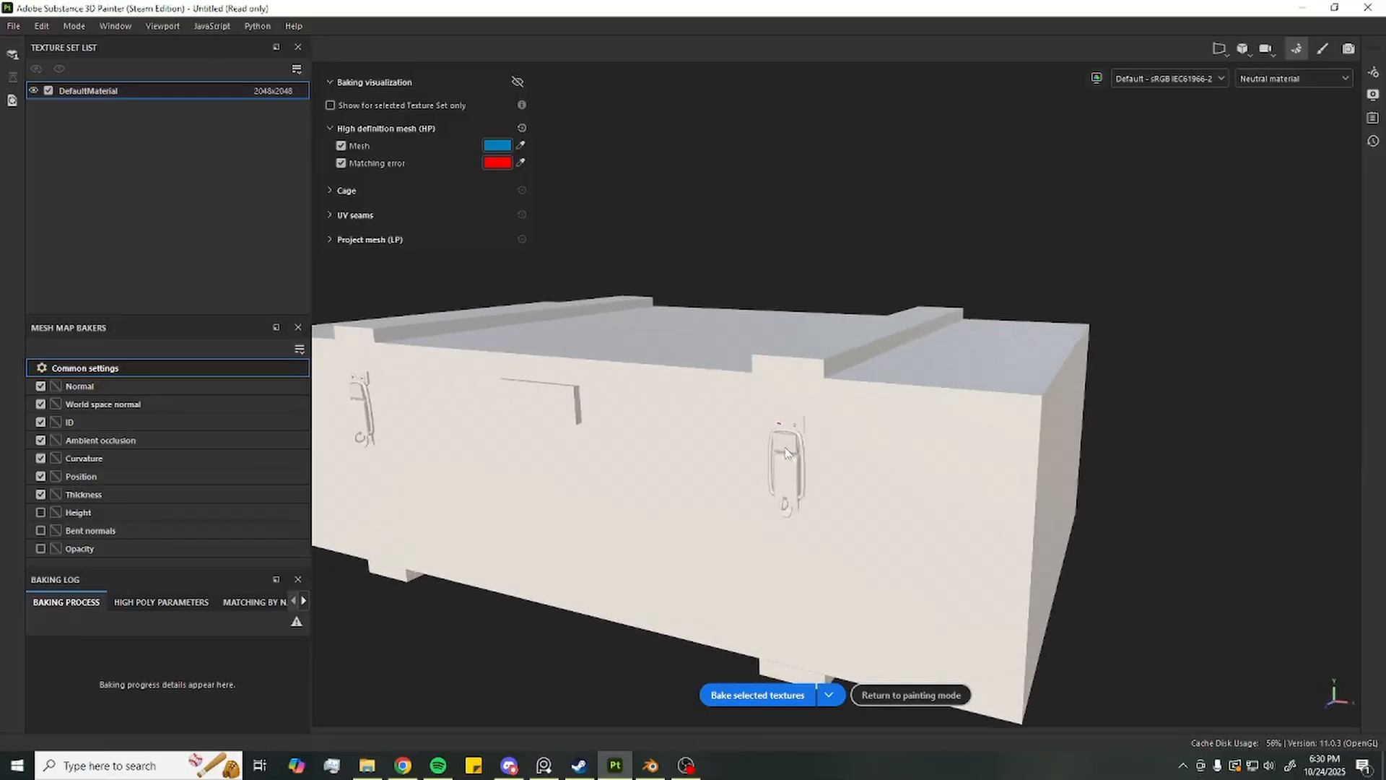
pyautogui.scroll(-5, 786, 452)
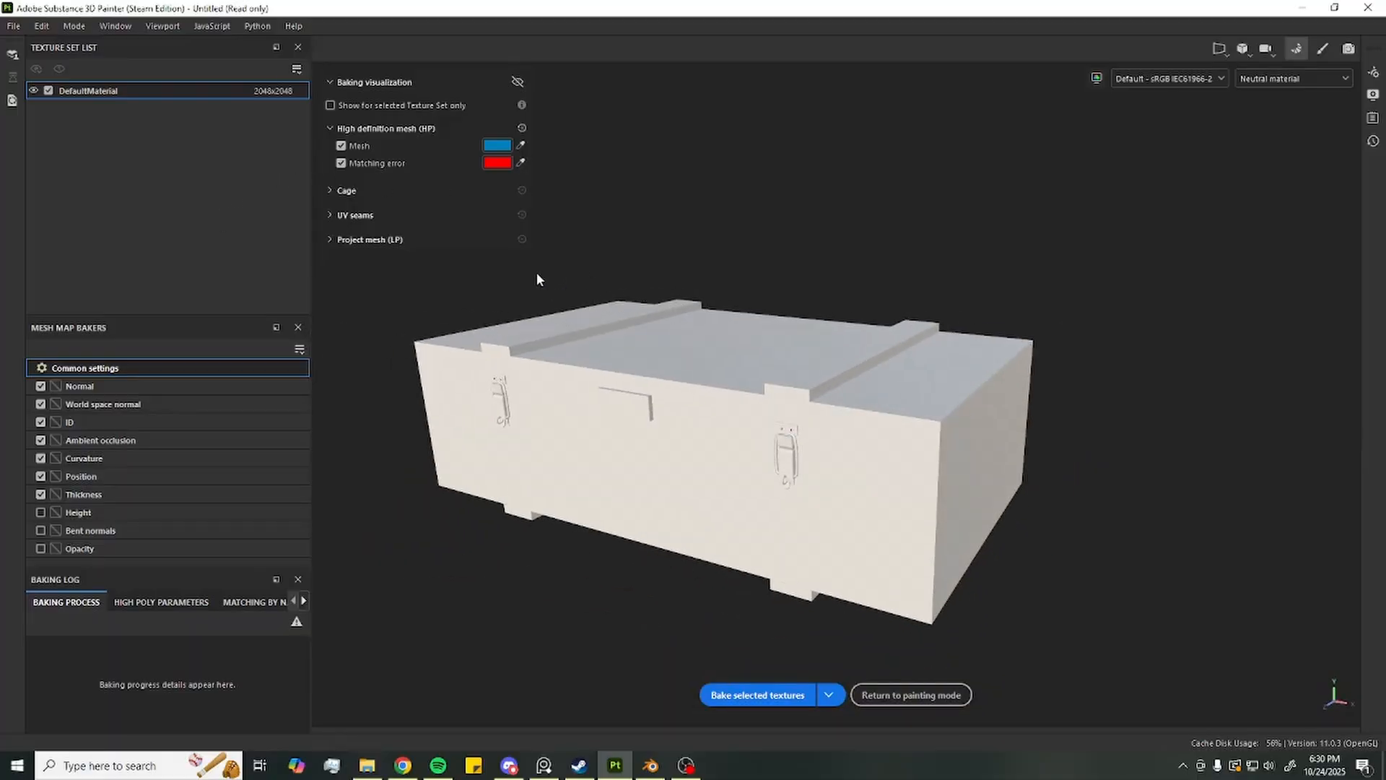
# Bake the selected mesh maps, return to painting mode and inspect a latch on the crate's front
pyautogui.click(740, 694)
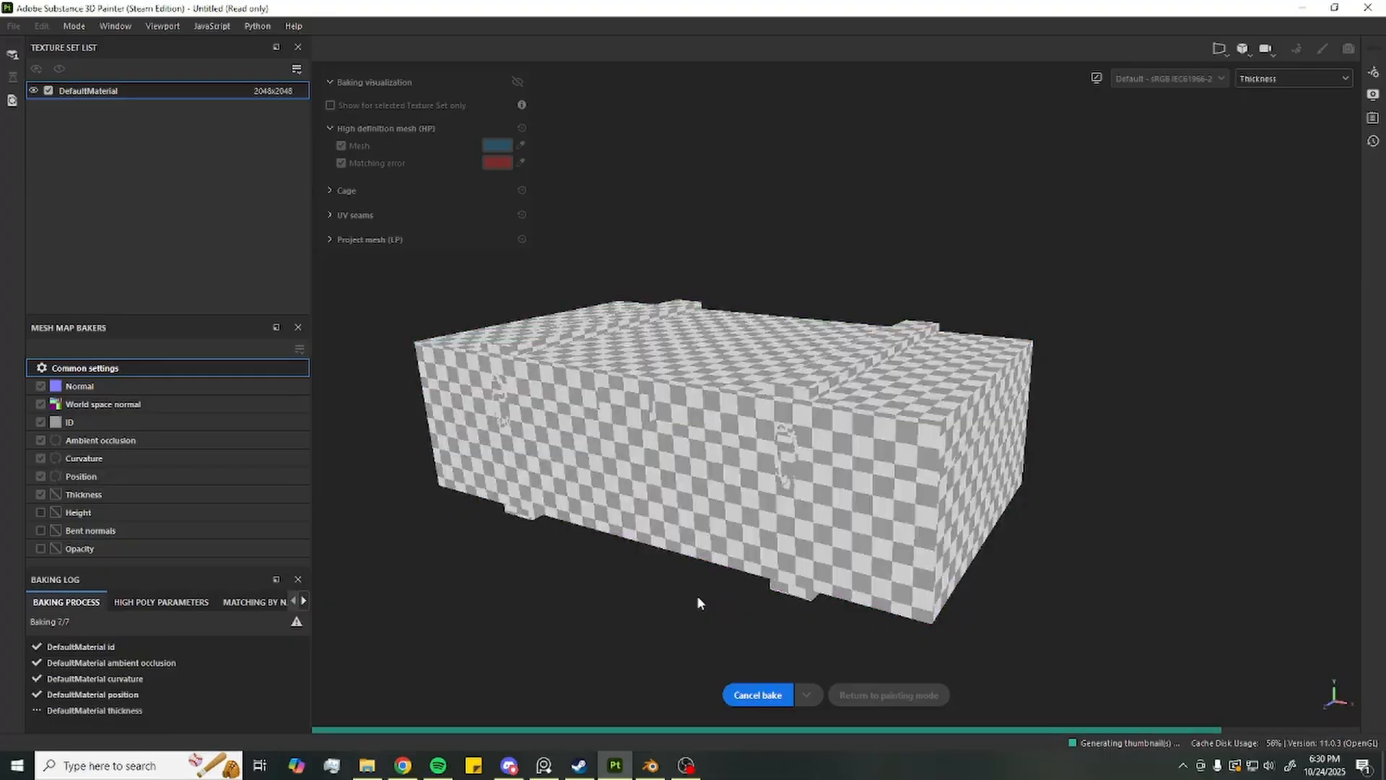
pyautogui.scroll(3, 606, 310)
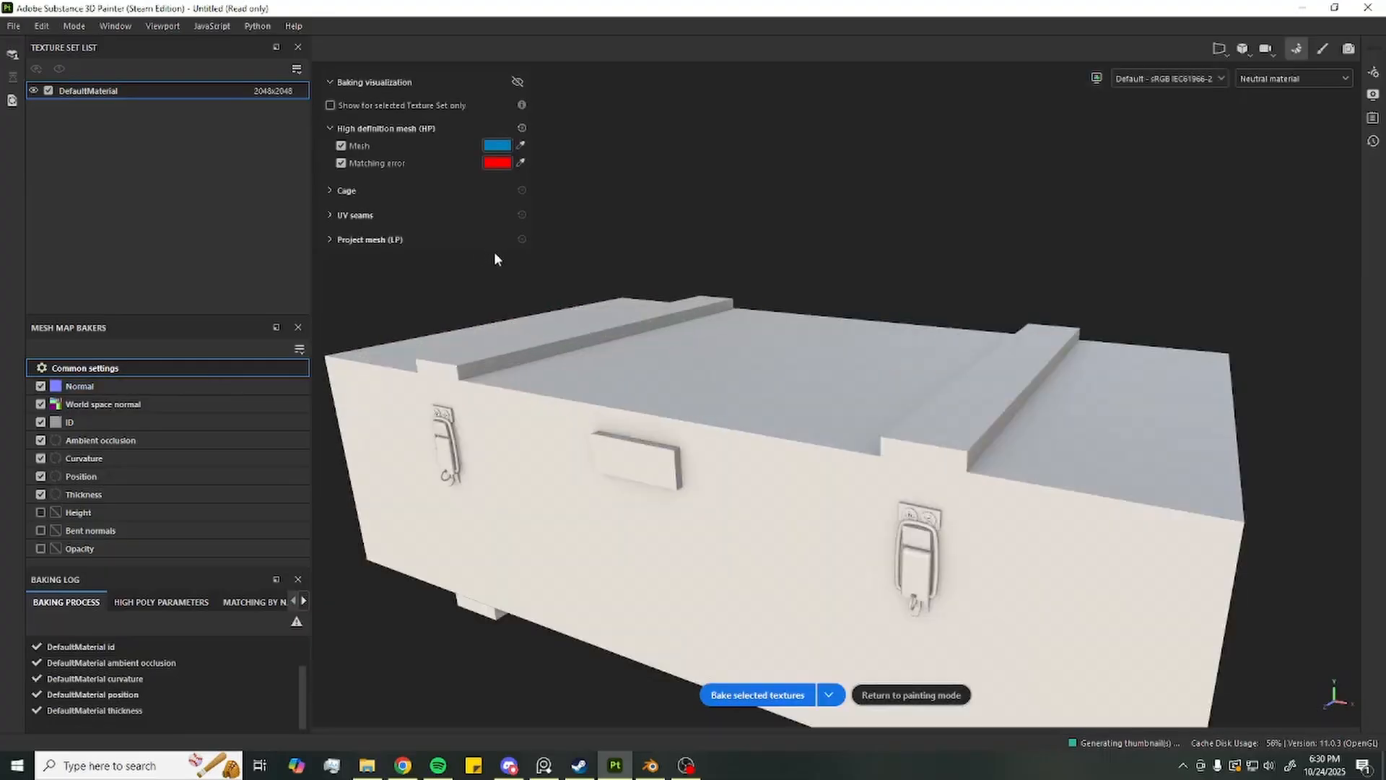
pyautogui.scroll(-2, 807, 282)
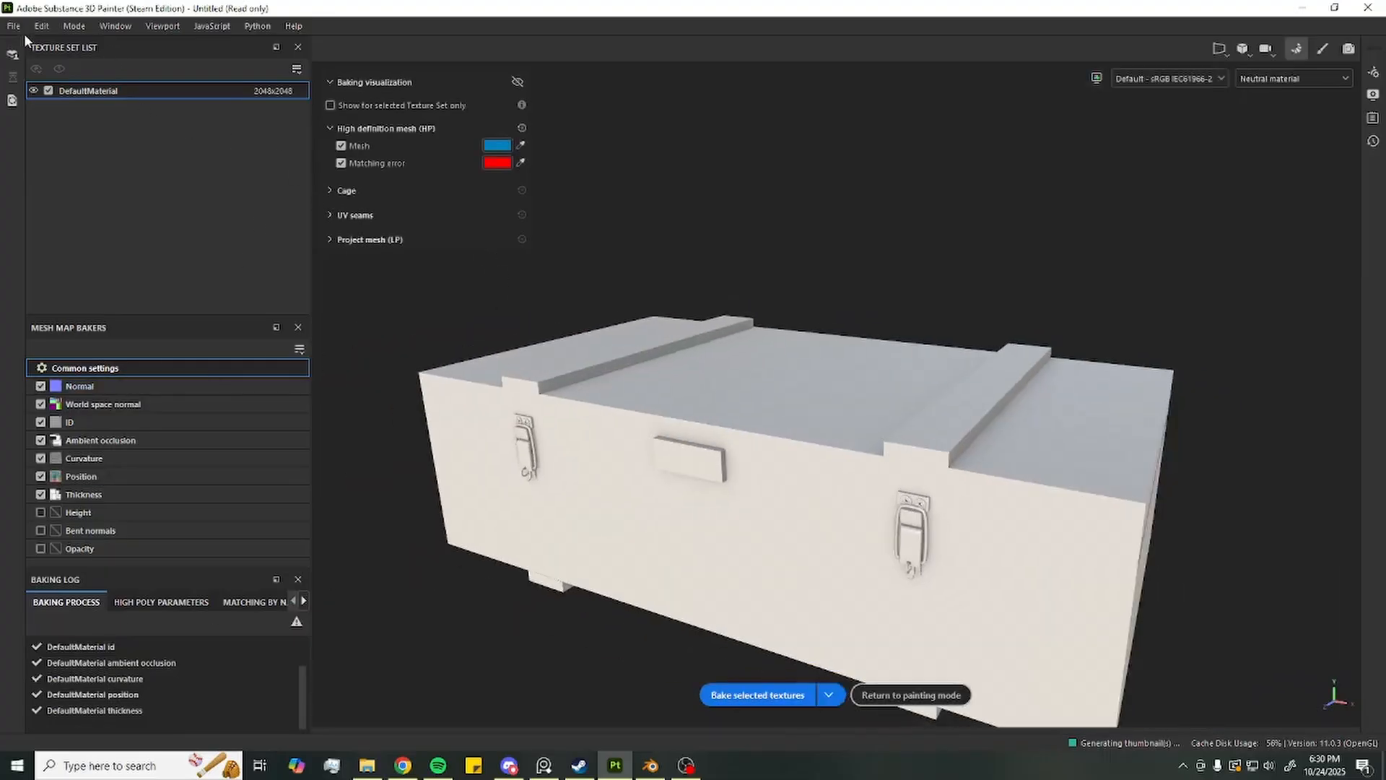
pyautogui.click(911, 694)
pyautogui.moveTo(671, 358)
pyautogui.keyDown('alt'); pyautogui.mouseDown()
pyautogui.moveTo(686, 377)
pyautogui.moveTo(648, 330)
pyautogui.mouseUp(); pyautogui.keyUp('alt')
pyautogui.scroll(8, 751, 397)
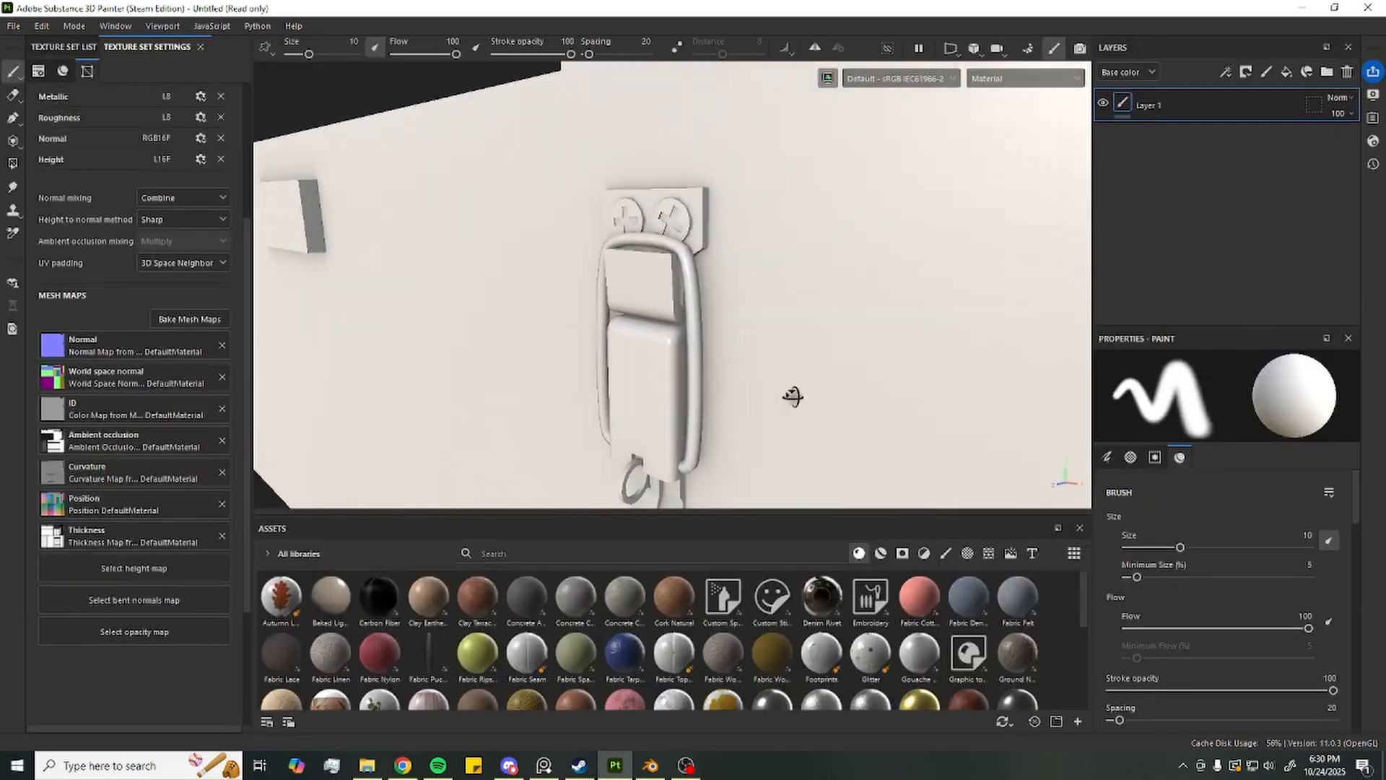
pyautogui.keyDown('alt'); pyautogui.moveTo(781, 315); pyautogui.dragTo(699, 235); pyautogui.keyUp('alt')
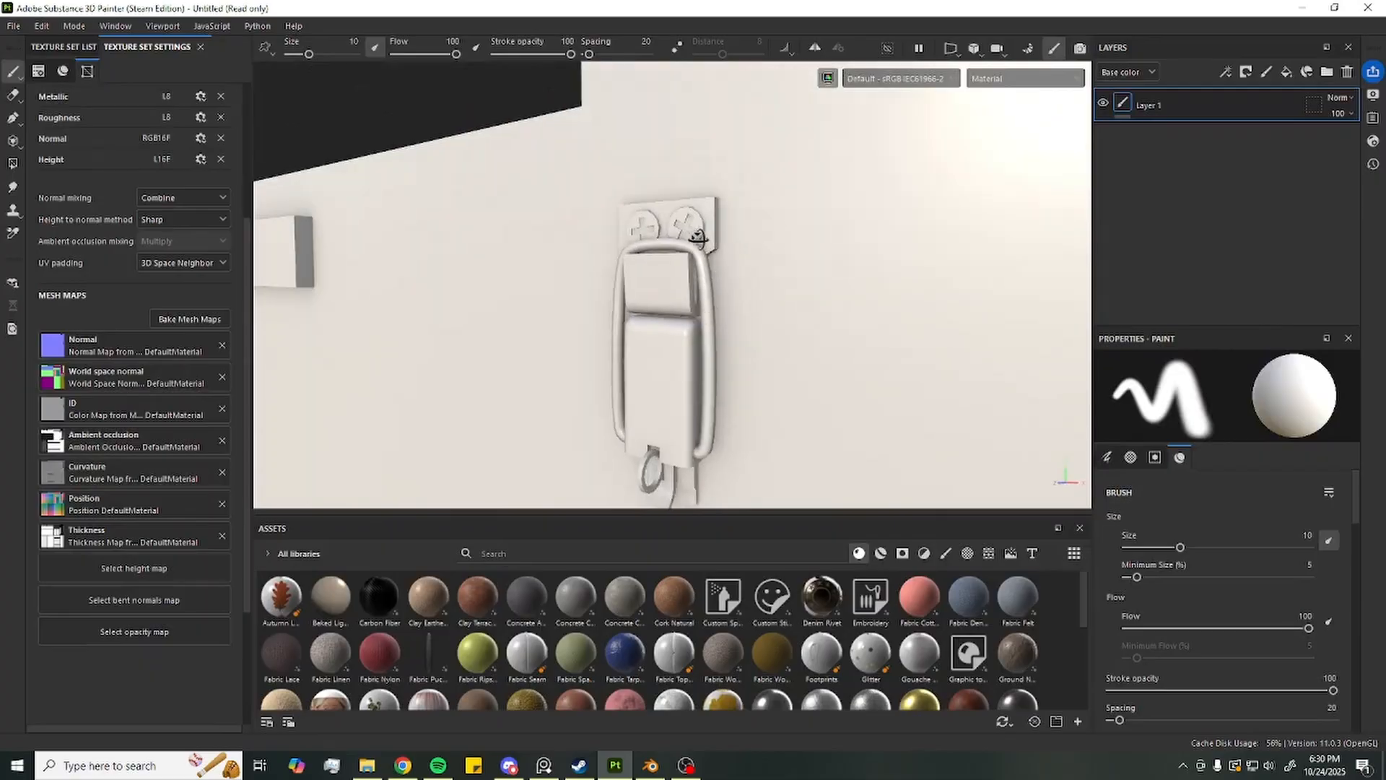
pyautogui.scroll(-2, 702, 262)
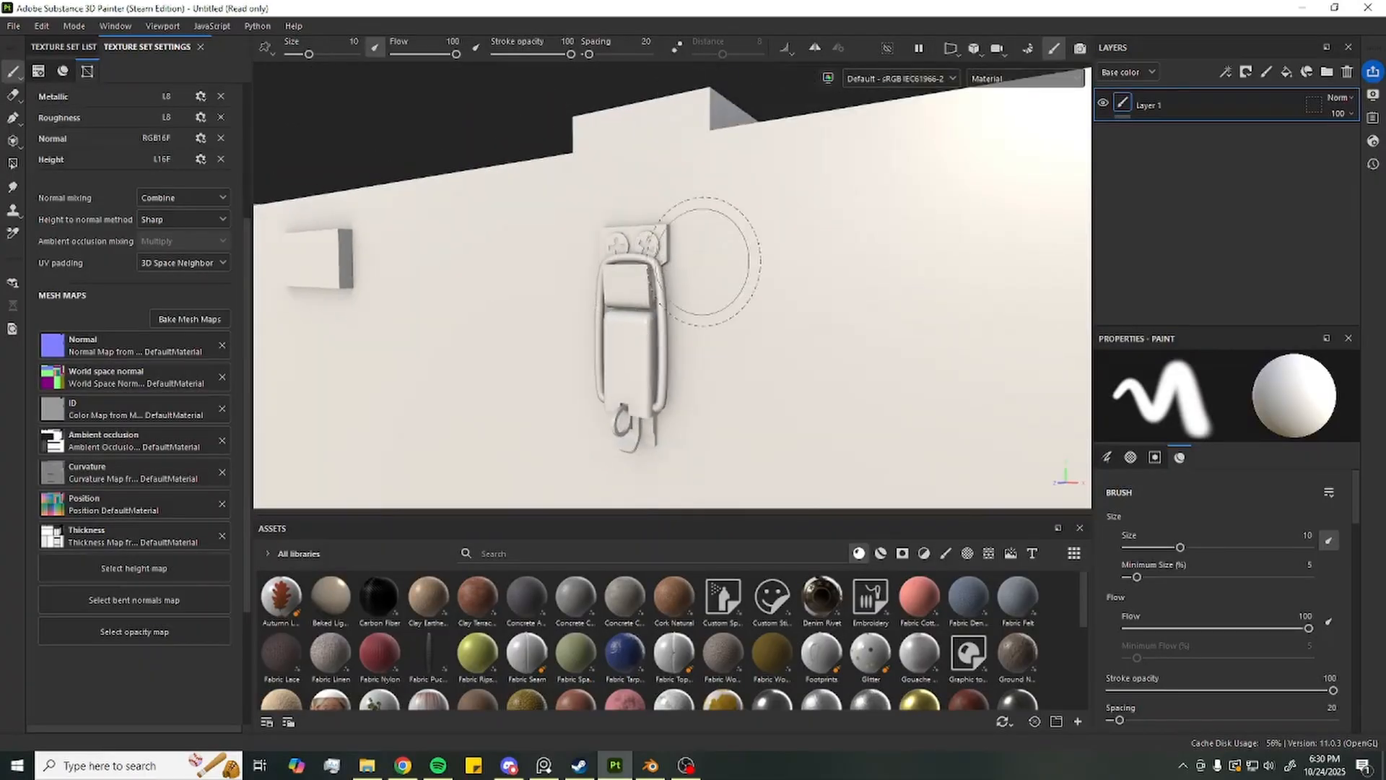
# Display the Ambient occlusion mesh map in the viewport and examine it on the latch and the whole crate
pyautogui.click(1011, 79)
pyautogui.scroll(-2, 1024, 141)
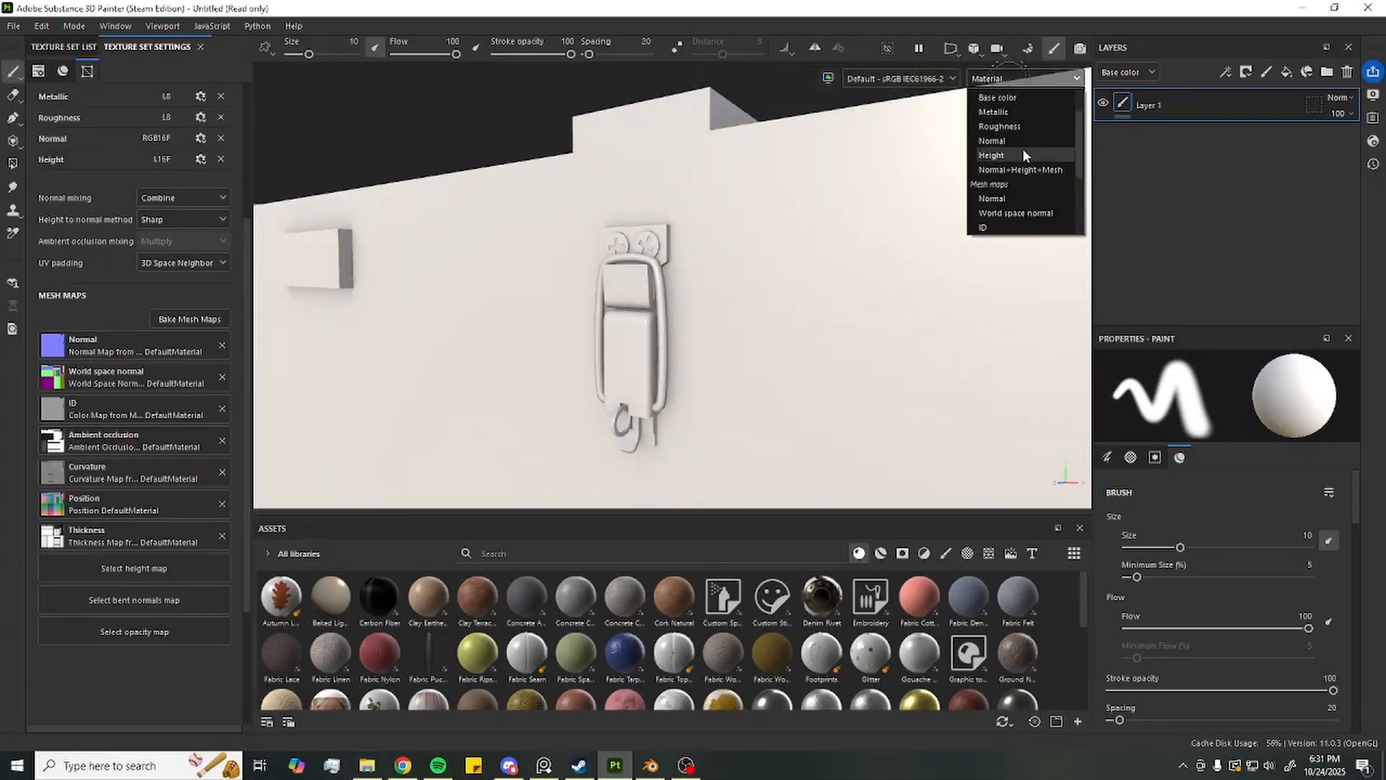
pyautogui.scroll(-2, 1018, 205)
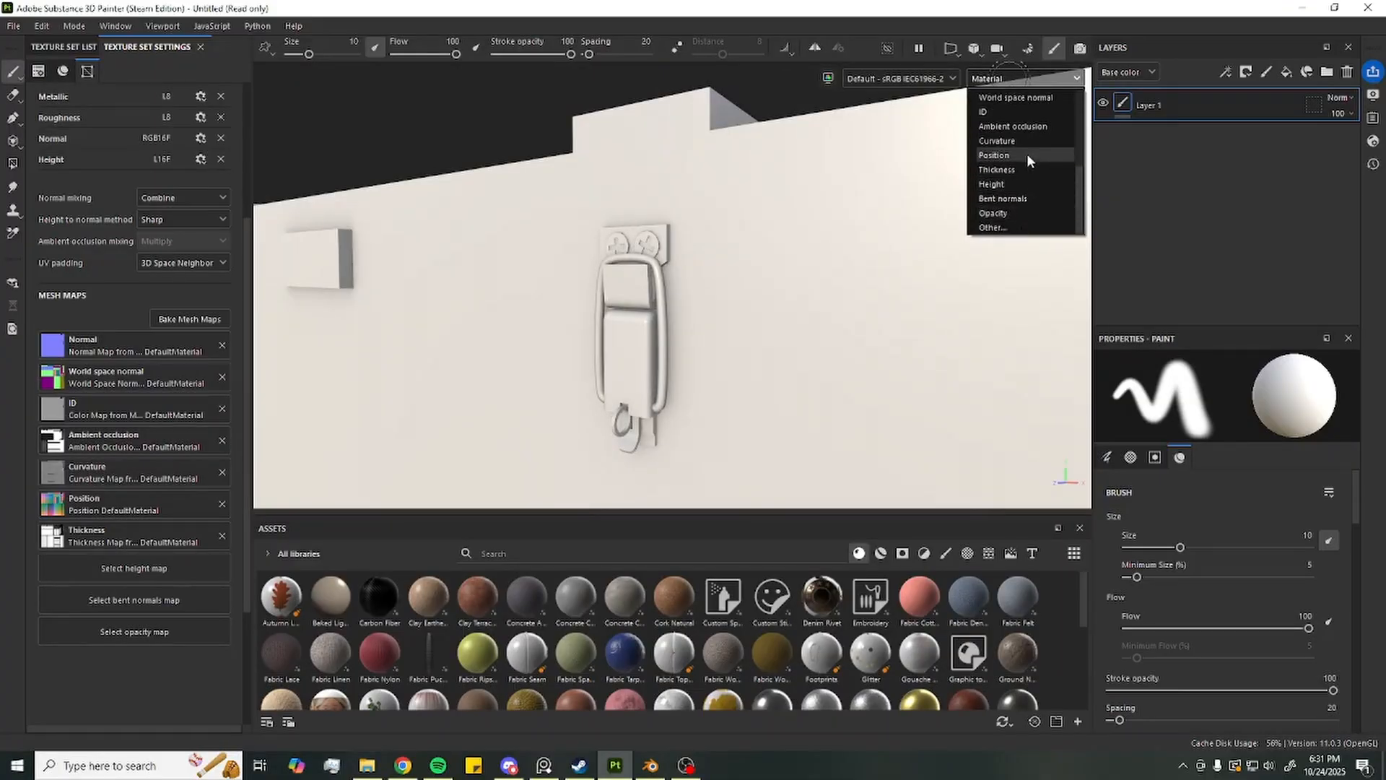
pyautogui.click(1018, 127)
pyautogui.moveTo(733, 267)
pyautogui.keyDown('alt'); pyautogui.mouseDown()
pyautogui.moveTo(733, 245)
pyautogui.moveTo(766, 333)
pyautogui.moveTo(960, 319)
pyautogui.moveTo(720, 276)
pyautogui.mouseUp(); pyautogui.keyUp('alt')
pyautogui.scroll(4, 720, 274)
pyautogui.keyDown('alt'); pyautogui.moveTo(818, 310); pyautogui.dragTo(839, 311); pyautogui.keyUp('alt')
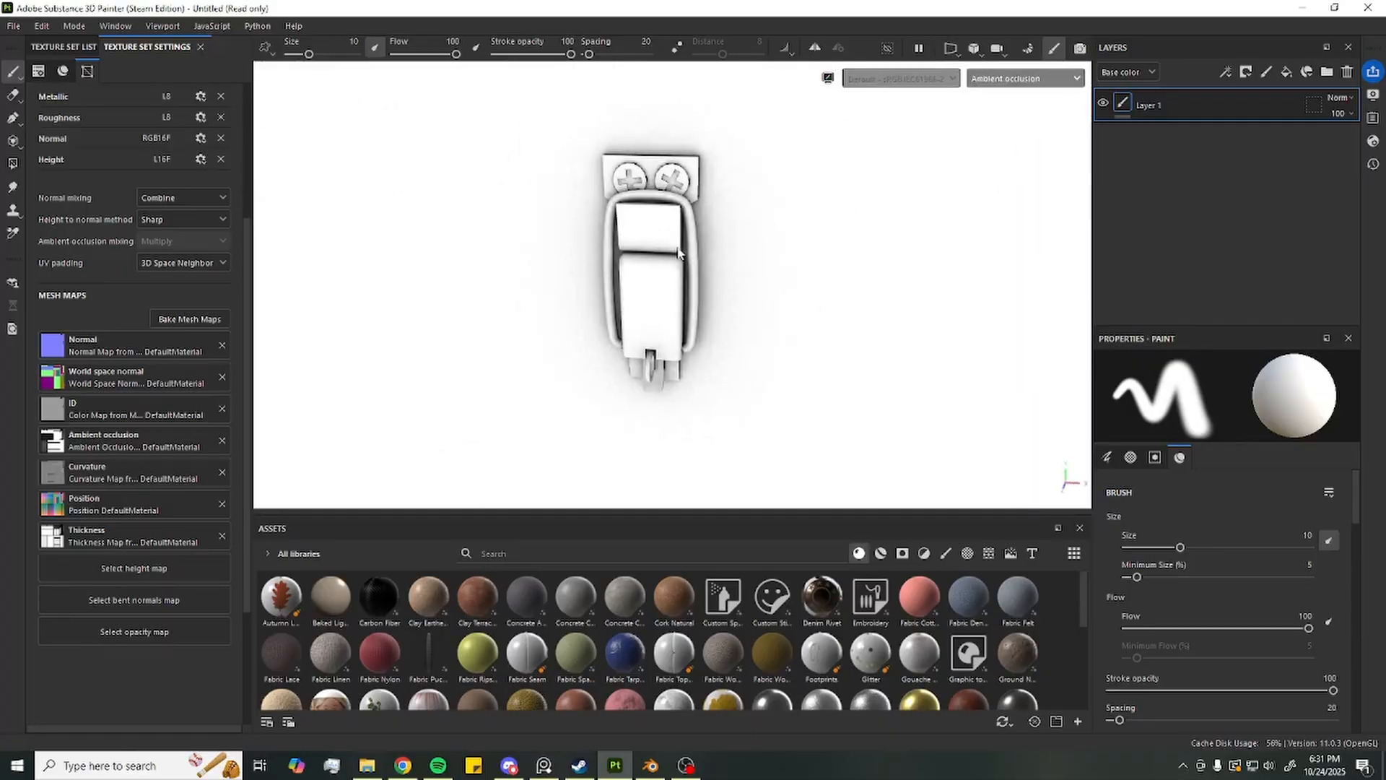
pyautogui.keyDown('alt'); pyautogui.moveTo(677, 248); pyautogui.dragTo(609, 210); pyautogui.keyUp('alt')
pyautogui.scroll(-5, 585, 192)
pyautogui.scroll(-3, 591, 184)
pyautogui.keyDown('alt'); pyautogui.moveTo(609, 210); pyautogui.dragTo(630, 222, button='middle'); pyautogui.keyUp('alt')
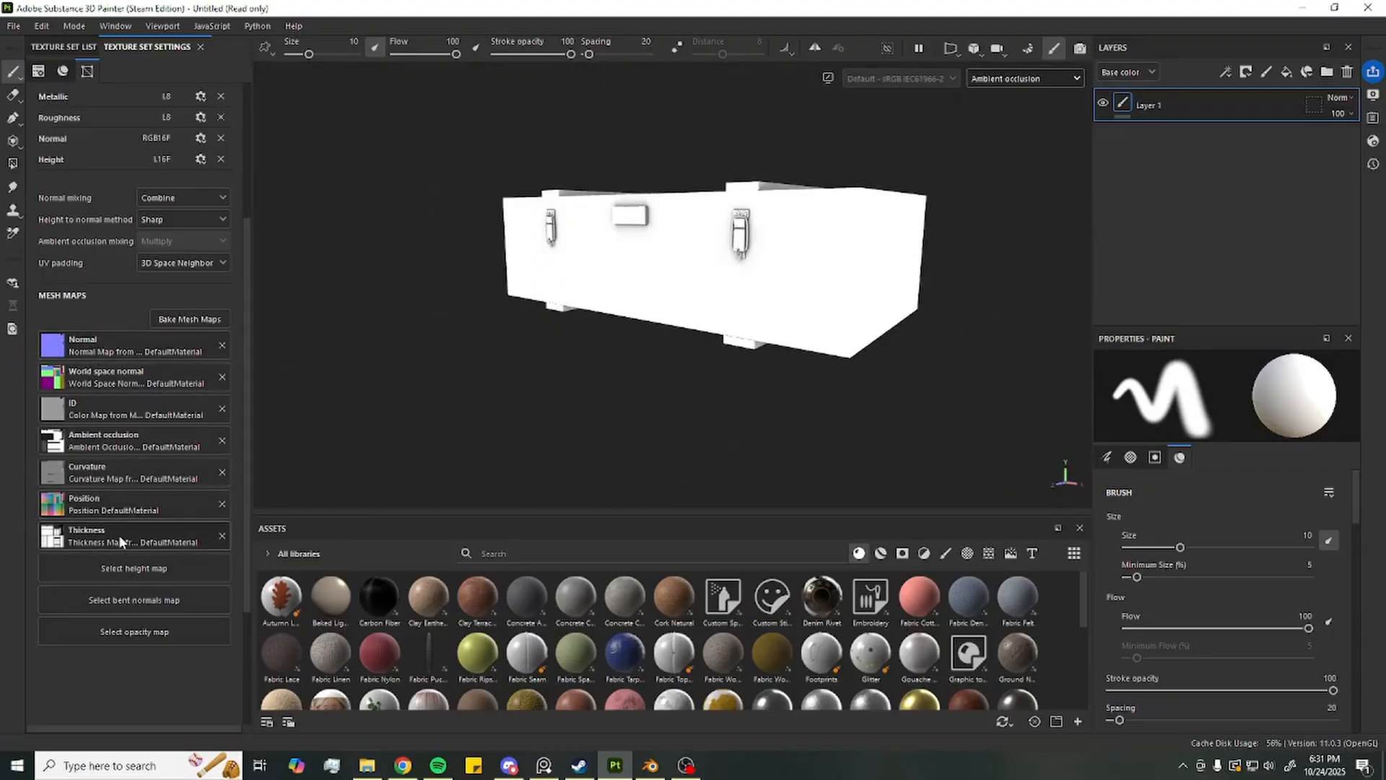
pyautogui.scroll(3, 801, 282)
pyautogui.keyDown('alt'); pyautogui.moveTo(751, 220); pyautogui.dragTo(725, 400); pyautogui.keyUp('alt')
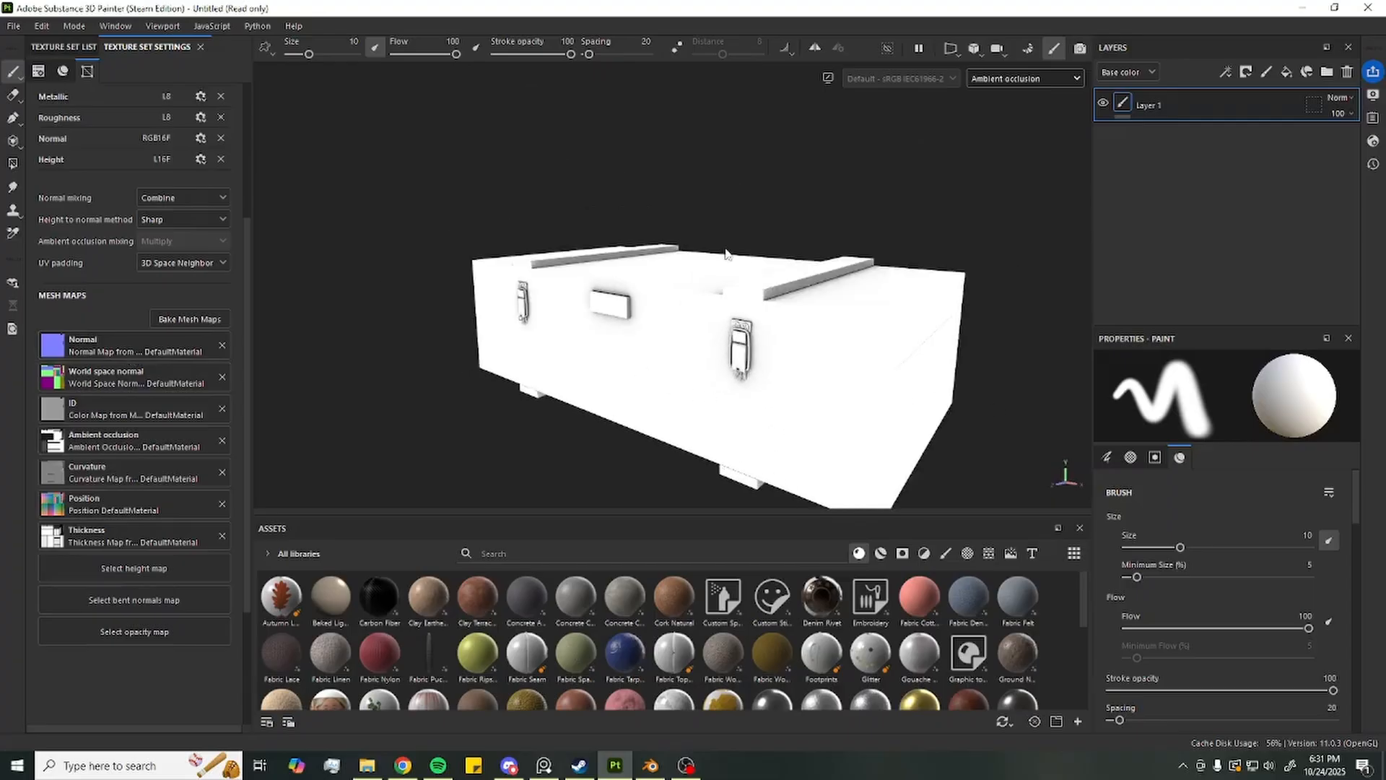
# Switch the viewport display back to Material, reframe the crate with adjusted lighting and show the texture set list
pyautogui.click(1024, 78)
pyautogui.scroll(3, 996, 135)
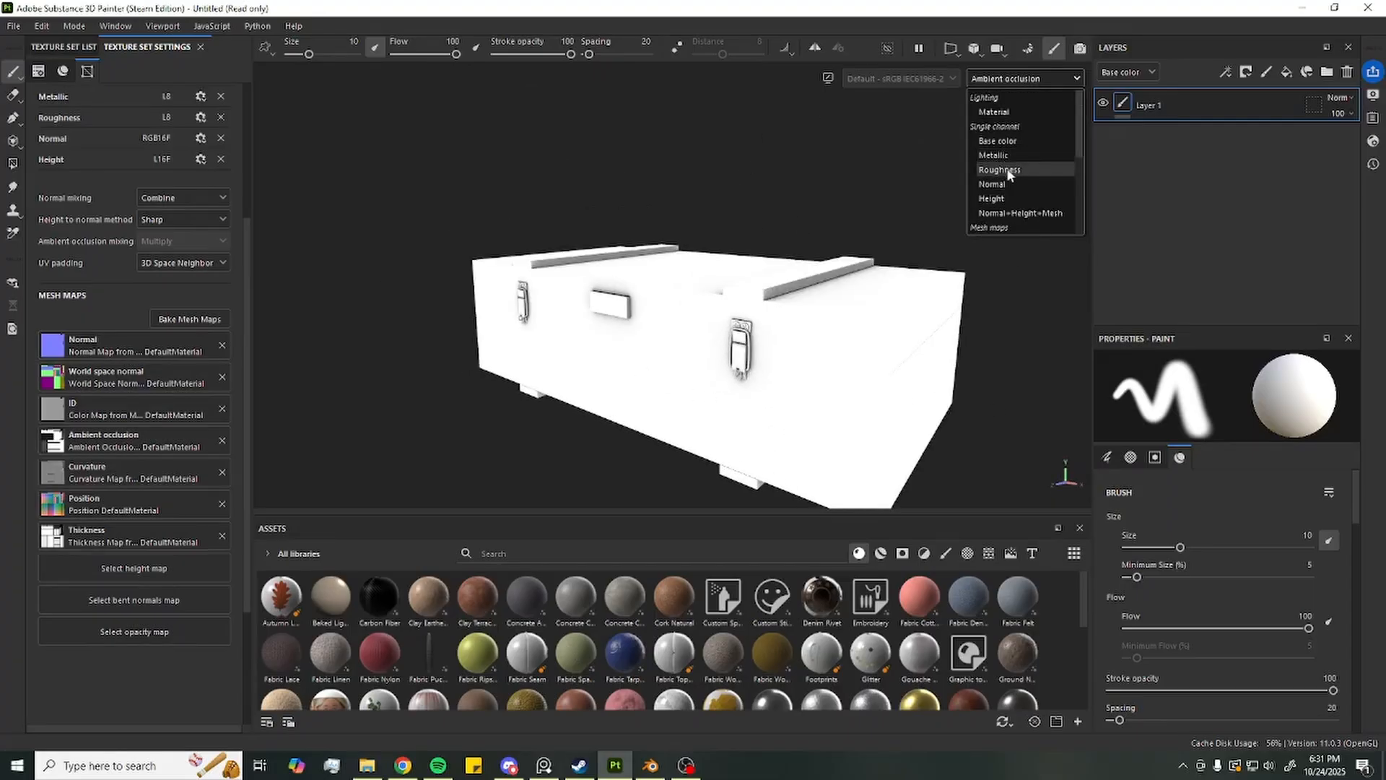
pyautogui.click(1010, 115)
pyautogui.scroll(2, 779, 217)
pyautogui.keyDown('alt'); pyautogui.moveTo(780, 217); pyautogui.dragTo(835, 247); pyautogui.keyUp('alt')
pyautogui.moveTo(853, 228)
pyautogui.keyDown('shift'); pyautogui.mouseDown(button='right')
pyautogui.moveTo(894, 226)
pyautogui.moveTo(875, 228)
pyautogui.mouseUp(button='right'); pyautogui.keyUp('shift')
pyautogui.click(63, 48)
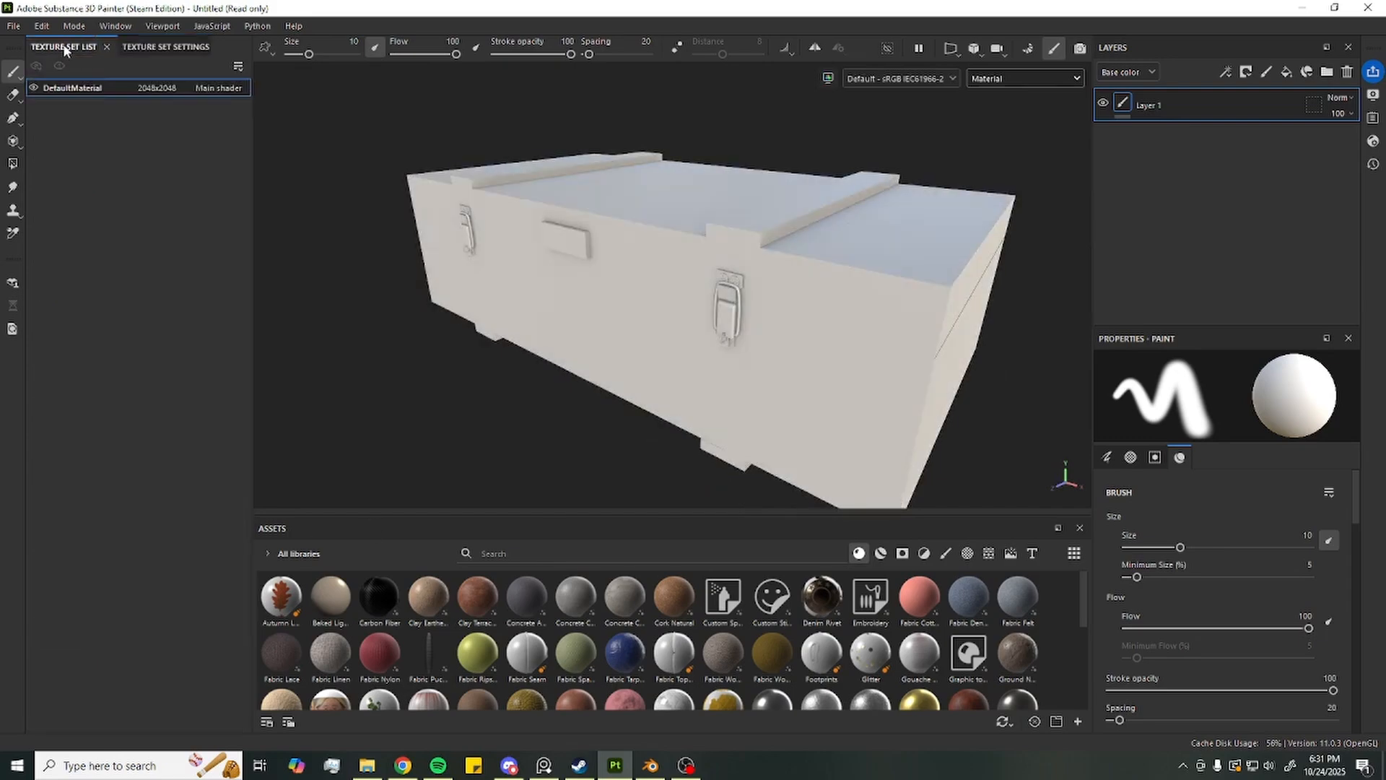
# Show the smart materials in the asset library and delete the default Layer 1
pyautogui.click(887, 553)
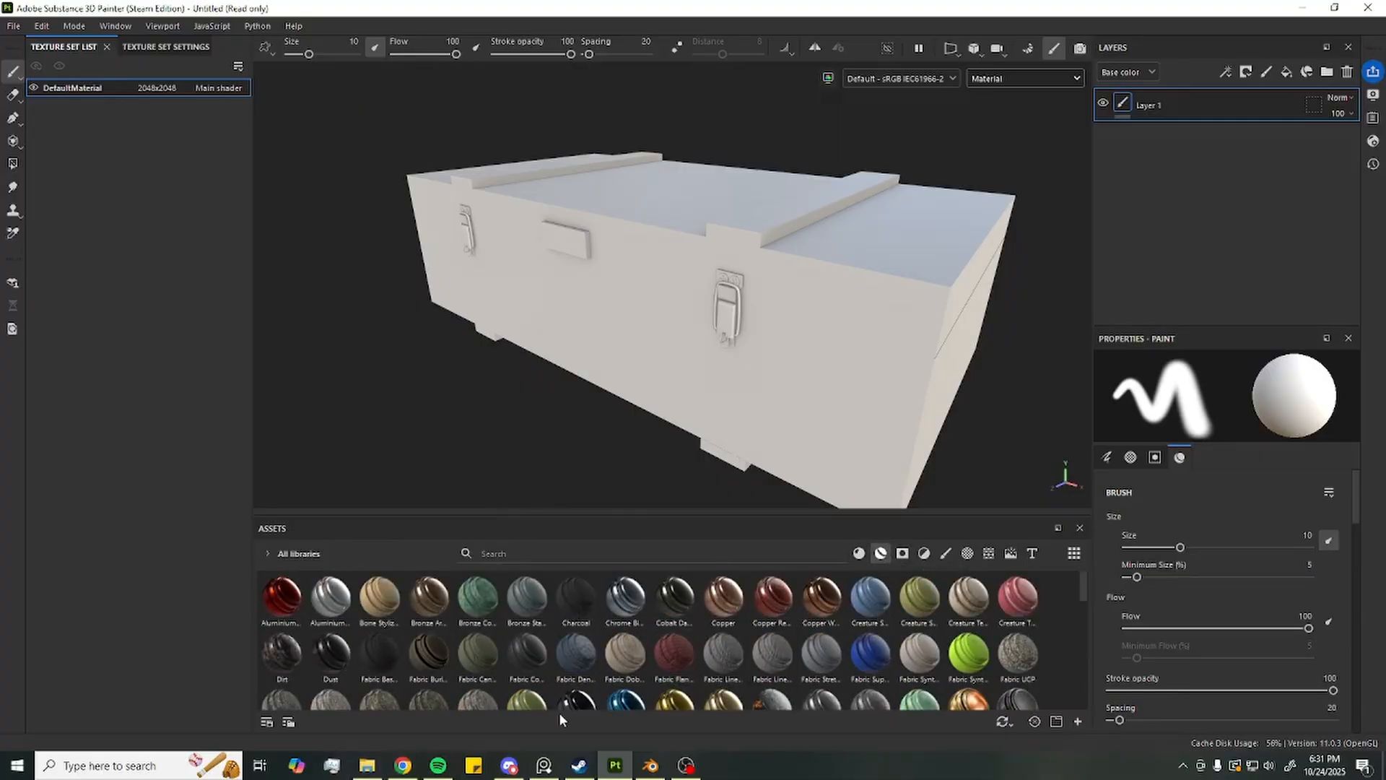
pyautogui.scroll(-8, 774, 655)
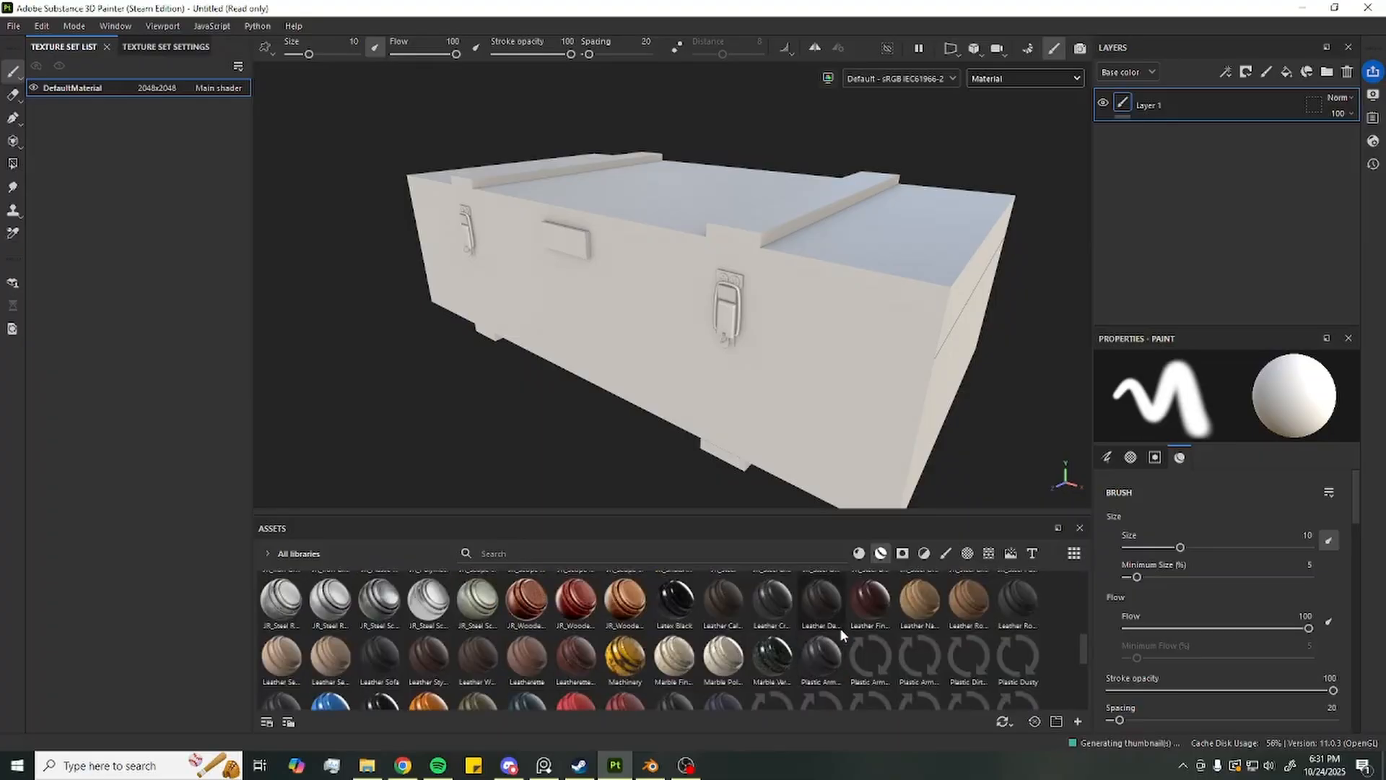
pyautogui.scroll(-2, 841, 628)
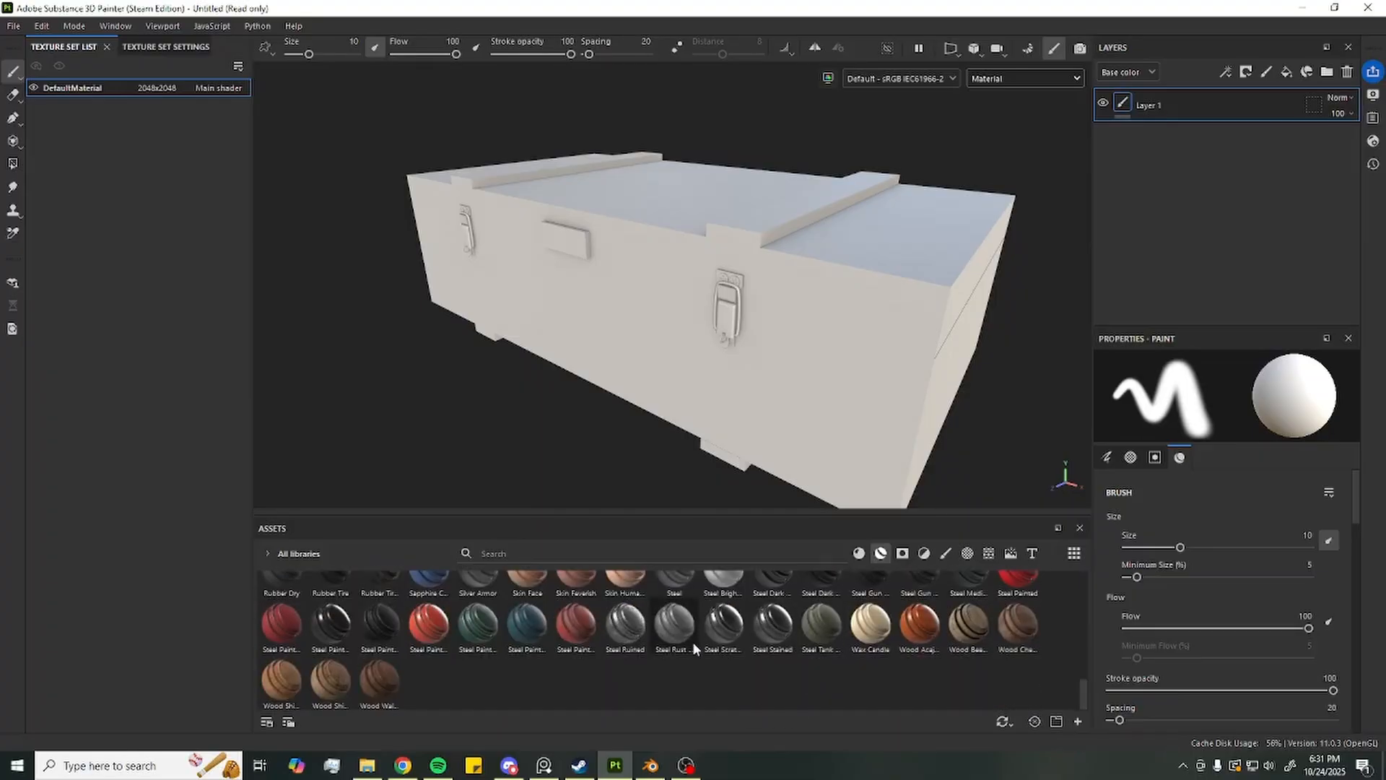
pyautogui.moveTo(691, 641)
pyautogui.click(1346, 71)
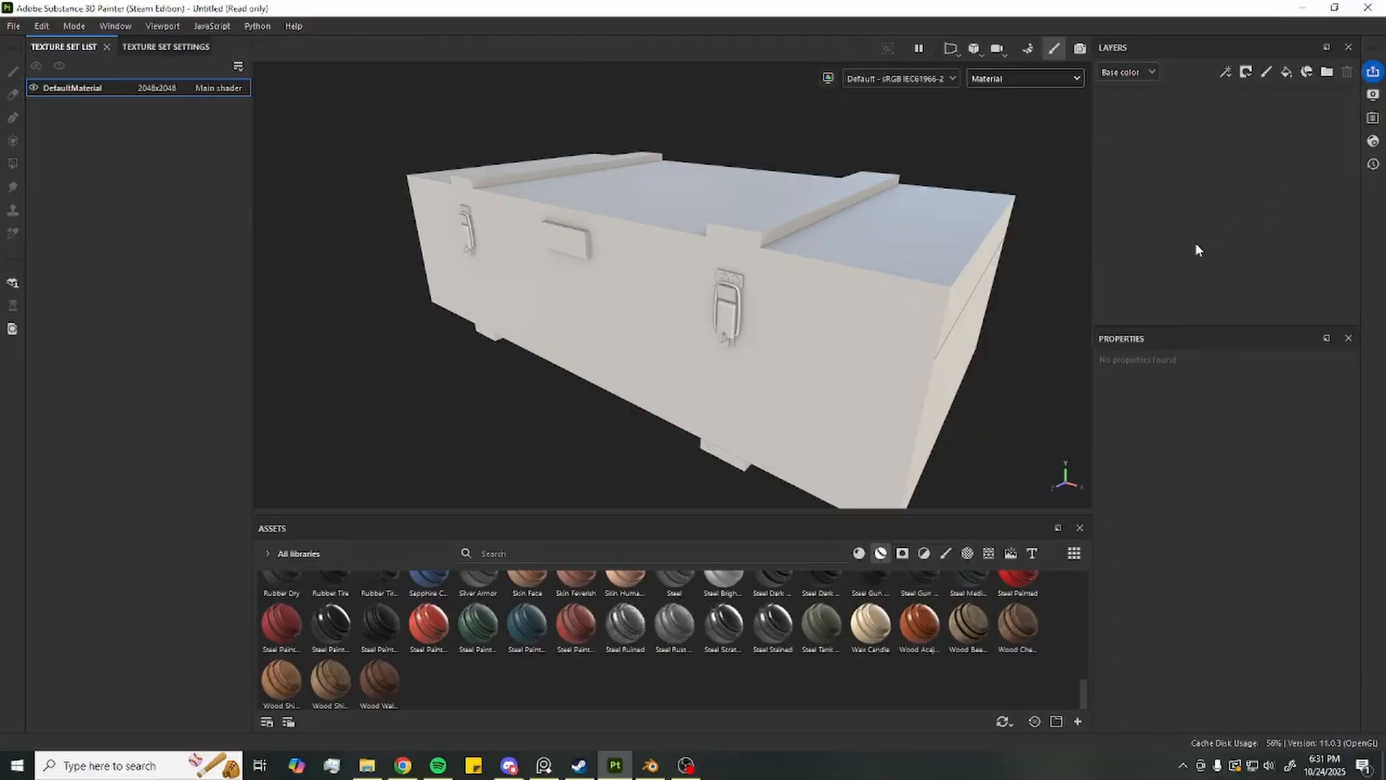
# Apply the Wood Ship Hull Old smart material to the crate
pyautogui.scroll(10, 636, 661)
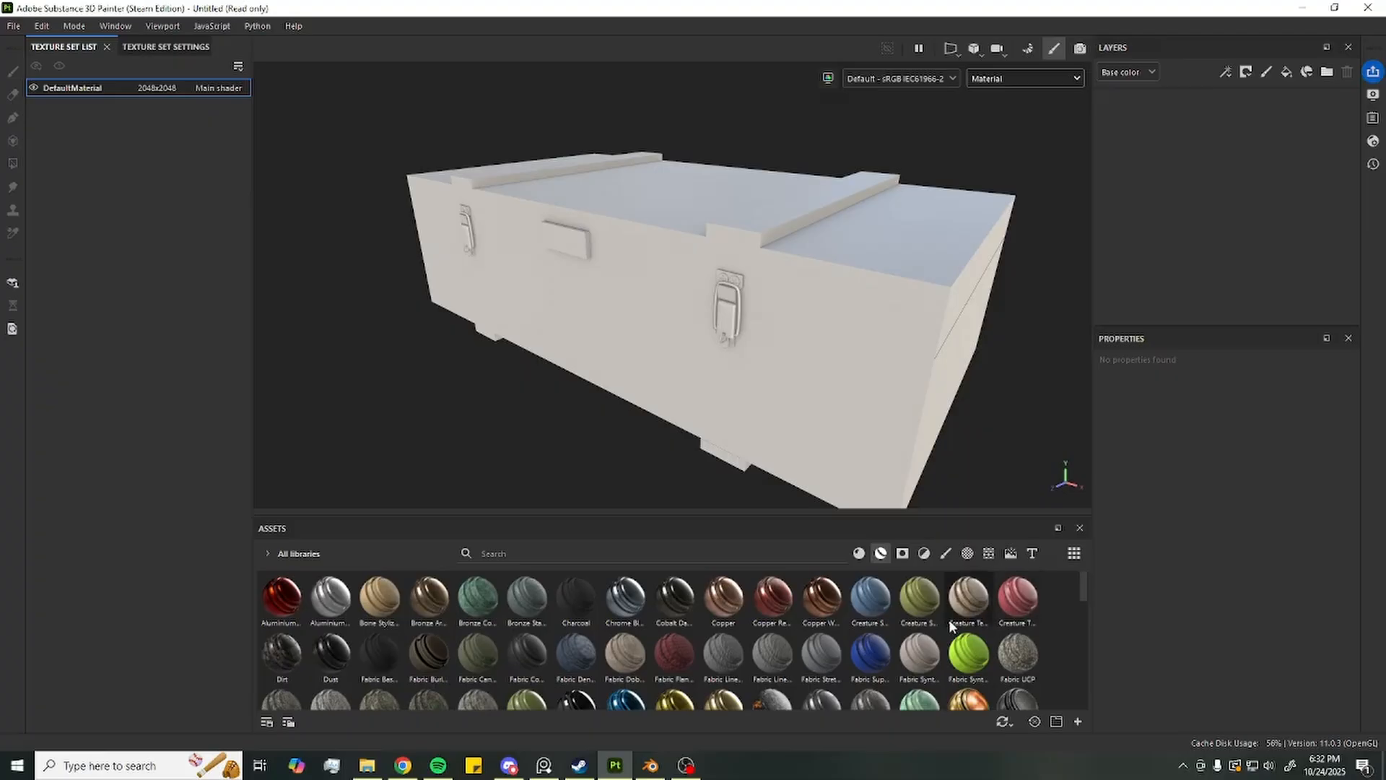
pyautogui.scroll(-5, 678, 601)
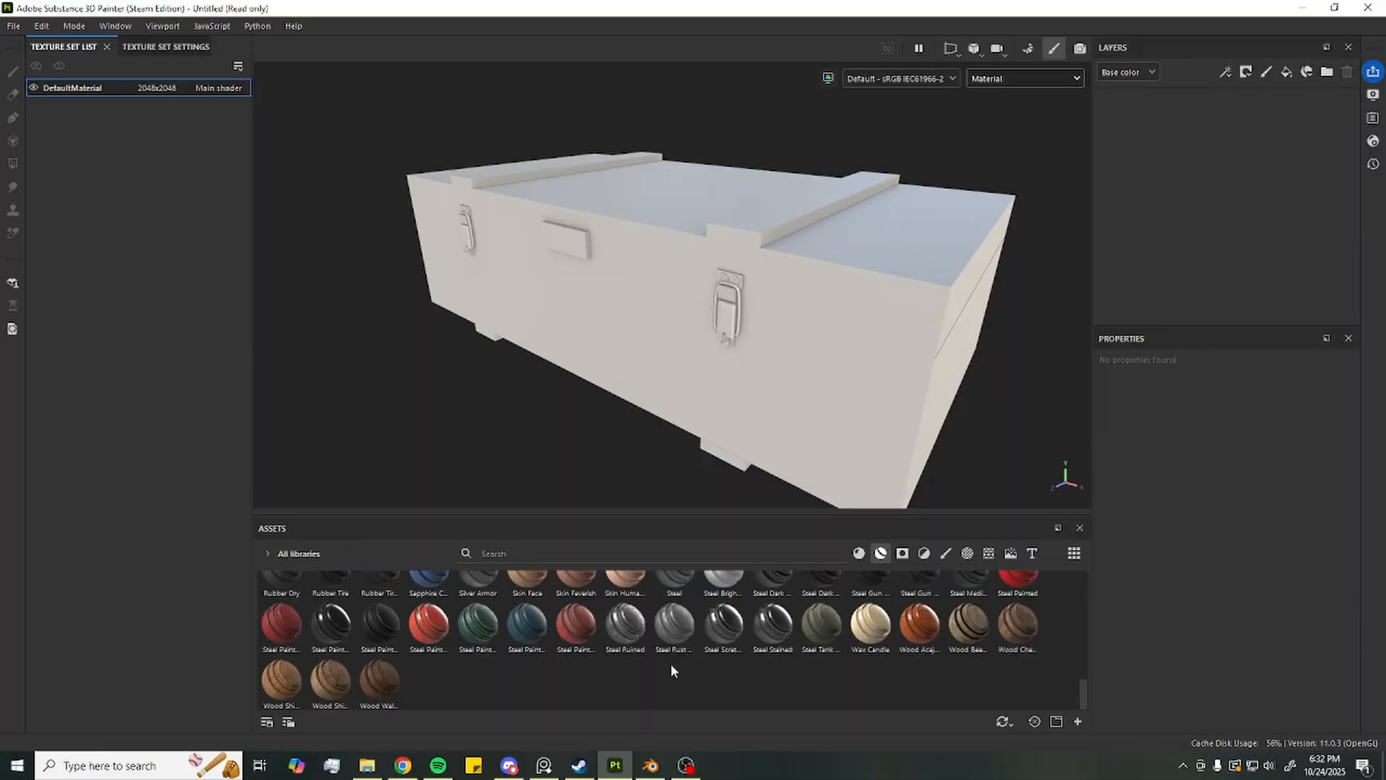
pyautogui.keyDown('alt'); pyautogui.moveTo(749, 343); pyautogui.dragTo(830, 375); pyautogui.keyUp('alt')
pyautogui.keyDown('alt'); pyautogui.moveTo(829, 375); pyautogui.dragTo(794, 376, button='middle'); pyautogui.keyUp('alt')
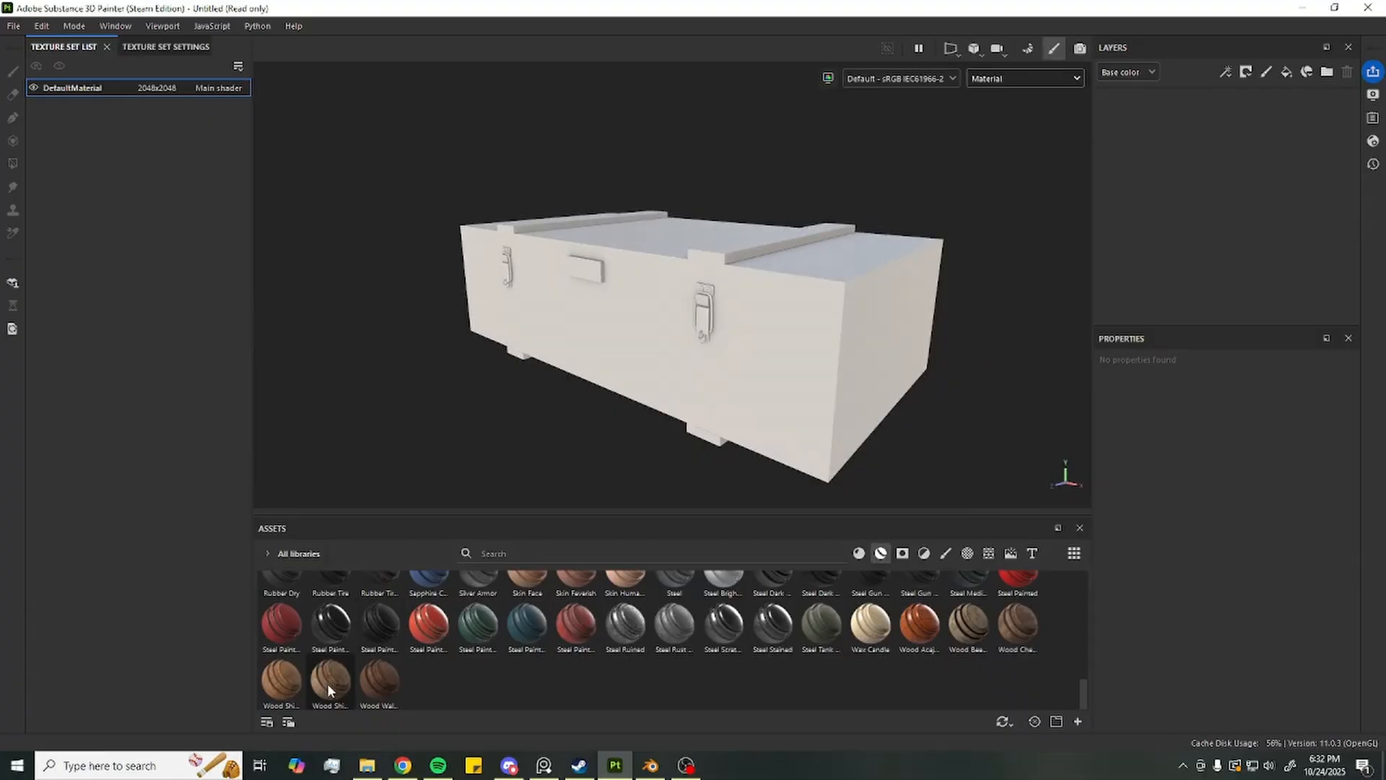
pyautogui.moveTo(328, 689); pyautogui.dragTo(830, 407)
pyautogui.scroll(3, 777, 387)
pyautogui.scroll(-4, 777, 387)
# Compare the wooden crate with the green ammunition box photos on the reference board
pyautogui.moveTo(917, 3); pyautogui.dragTo(320, 356, button='right')
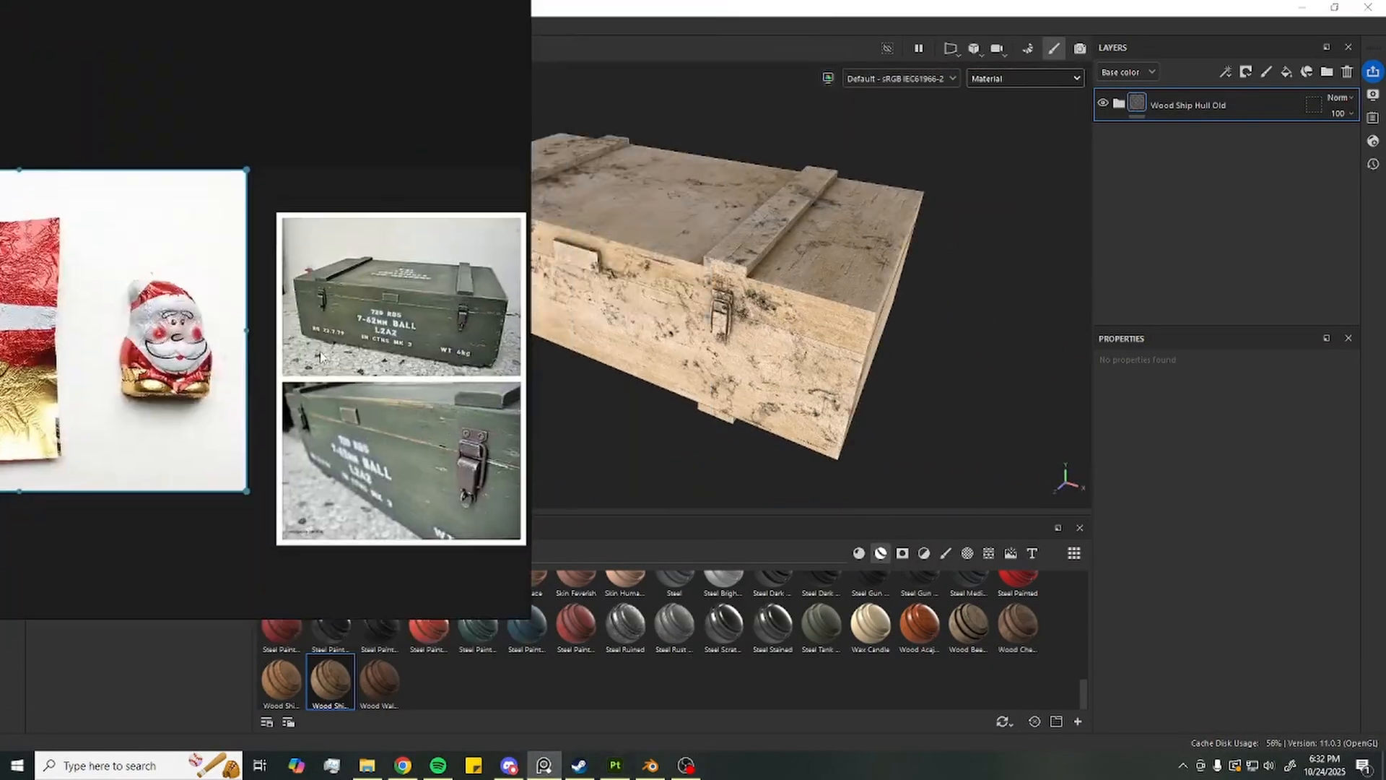
pyautogui.moveTo(430, 310); pyautogui.dragTo(311, 250, button='right')
pyautogui.scroll(3, 311, 249)
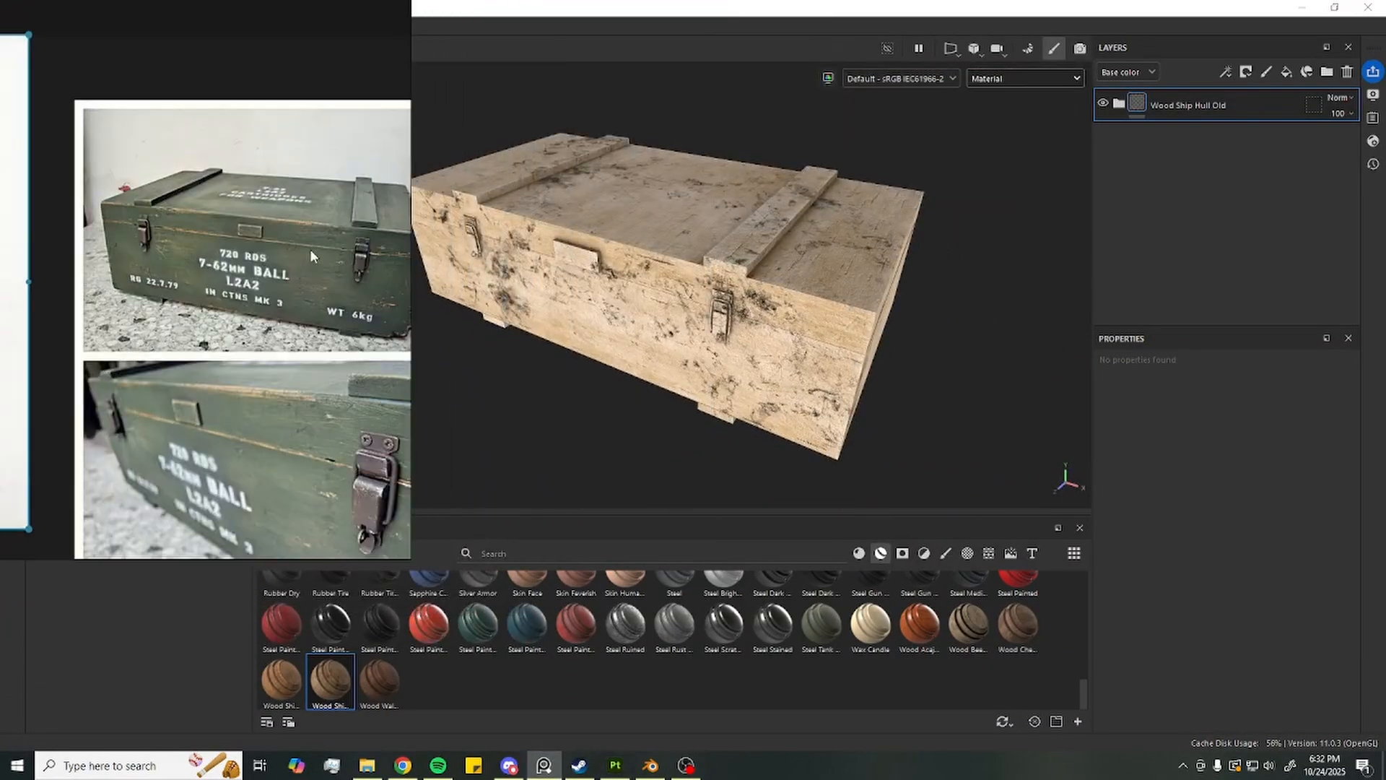
pyautogui.moveTo(289, 327)
pyautogui.mouseDown(button='right')
pyautogui.moveTo(214, 323)
pyautogui.moveTo(215, 303)
pyautogui.moveTo(532, 2)
pyautogui.mouseUp(button='right')
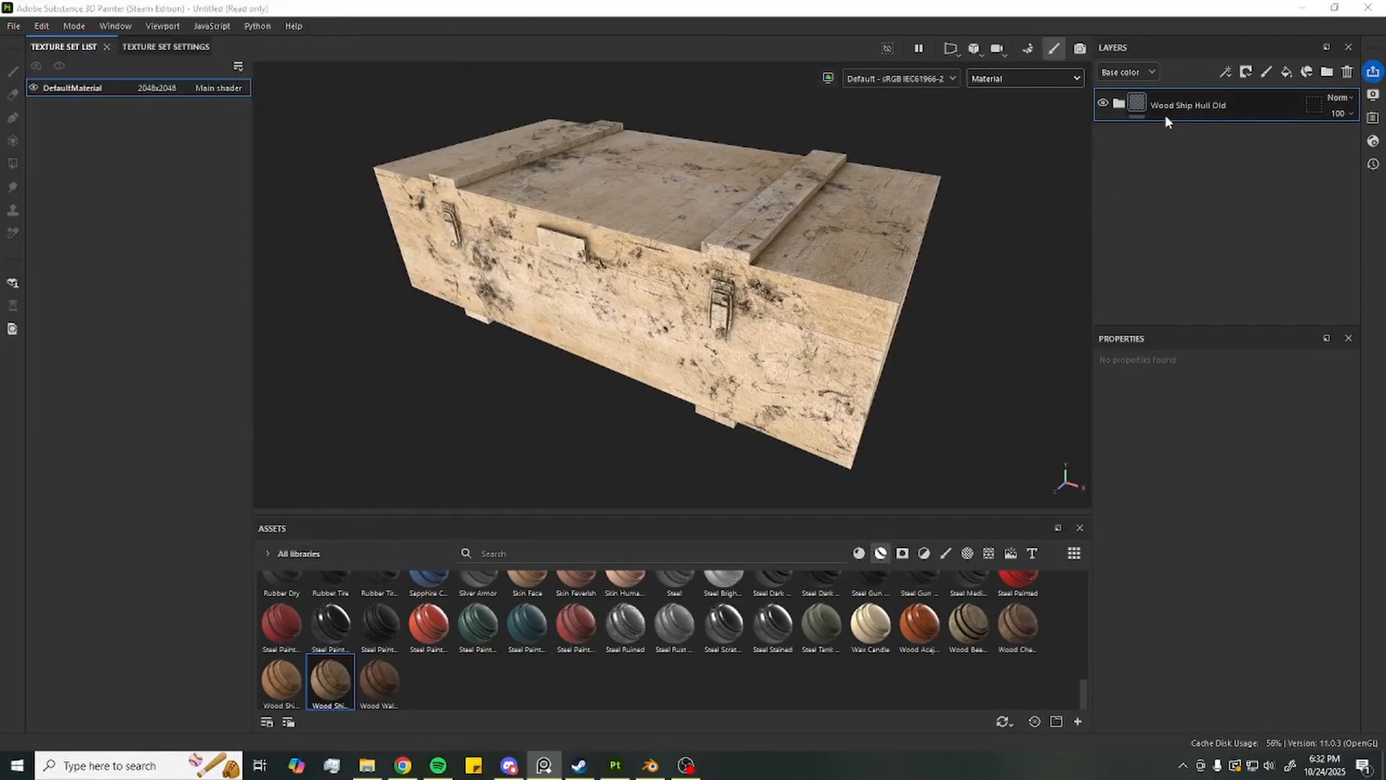
# Expand the Wood Ship Hull Old folder, check the effect of its Stains layer and delete that layer
pyautogui.click(1119, 105)
pyautogui.click(1103, 189)
pyautogui.click(1103, 190)
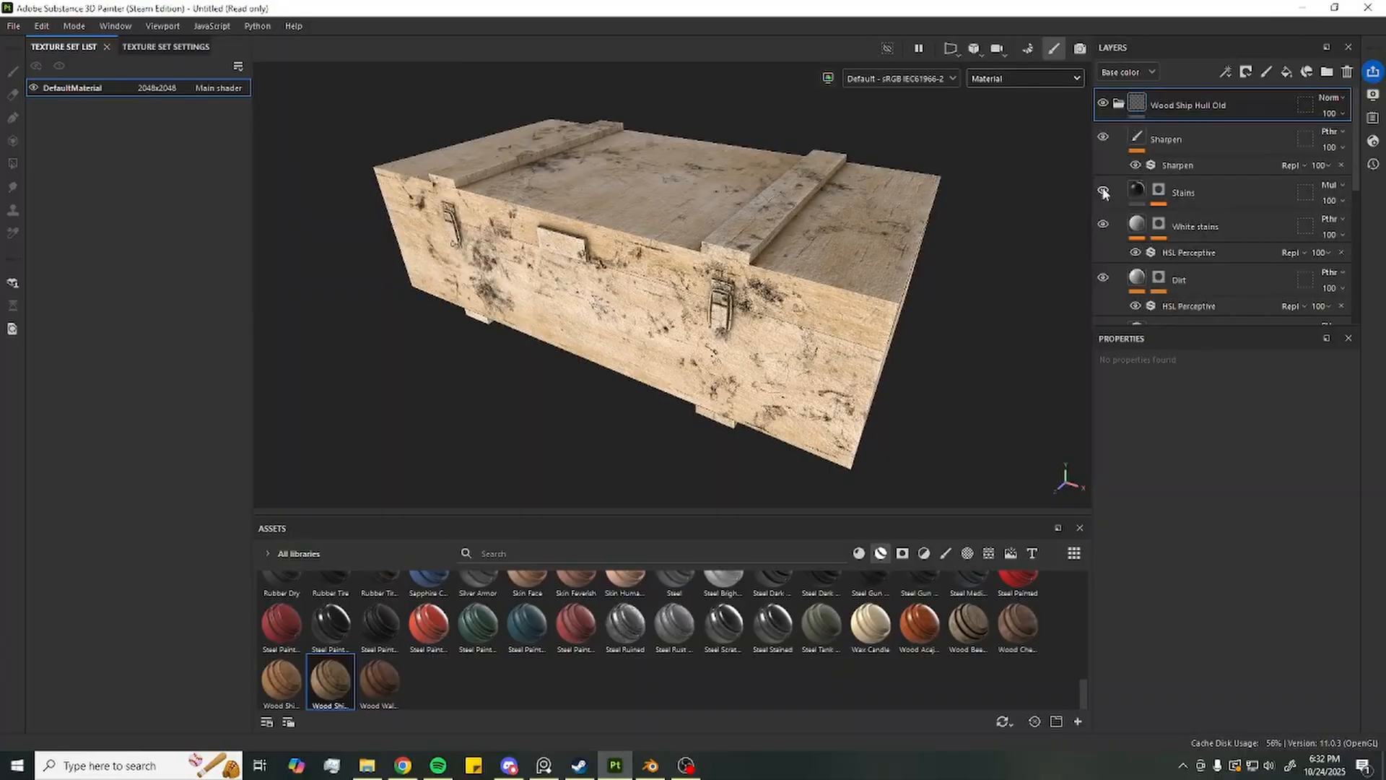
pyautogui.click(1103, 190)
pyautogui.click(1232, 186)
pyautogui.press('Delete')
pyautogui.keyDown('alt'); pyautogui.moveTo(794, 347); pyautogui.dragTo(711, 310); pyautogui.keyUp('alt')
# Check the reference photos again and examine the fill properties of the wood material's Base and neighbouring layers
pyautogui.scroll(-4, 1279, 224)
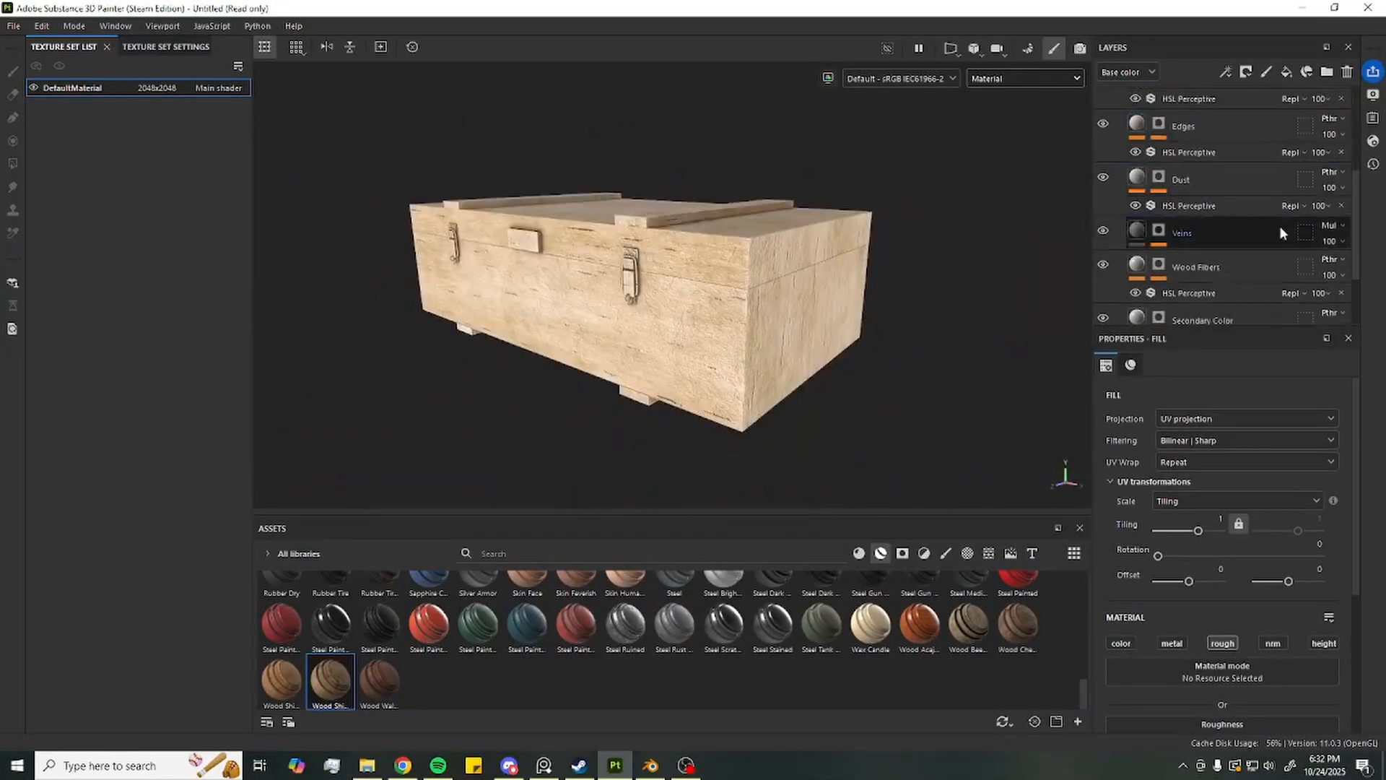
pyautogui.hotkey('alt', 'Tab')
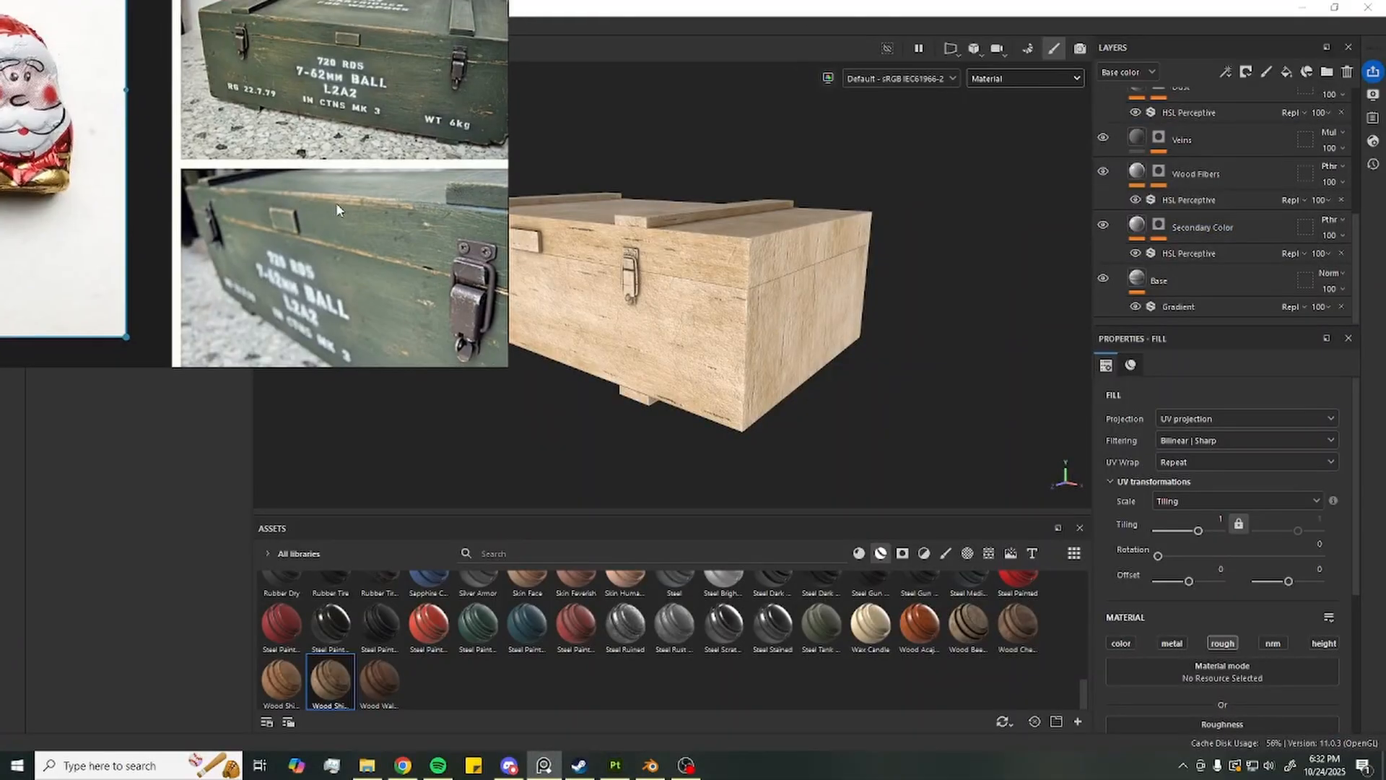
pyautogui.hotkey('alt', 'Tab')
pyautogui.click(1138, 281)
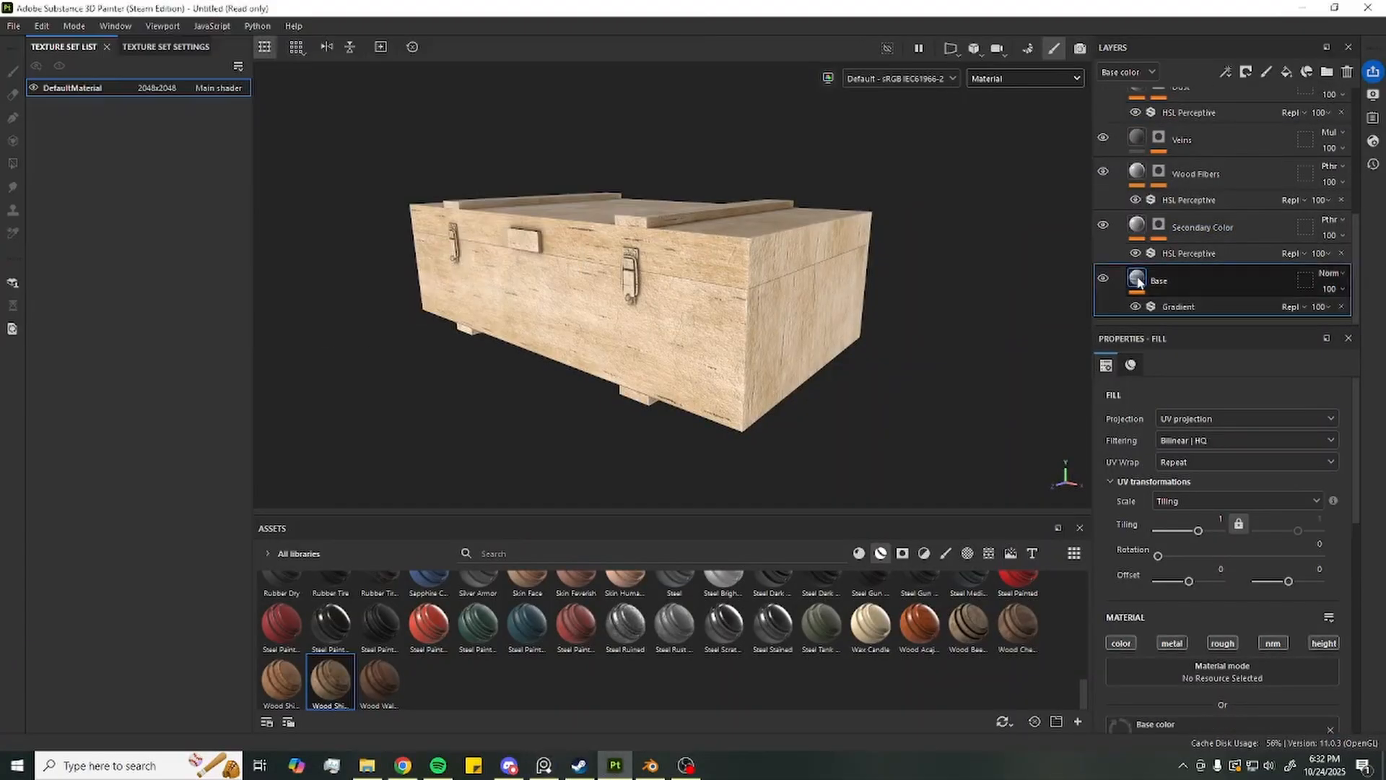
pyautogui.scroll(-8, 1247, 508)
pyautogui.scroll(-1, 1249, 478)
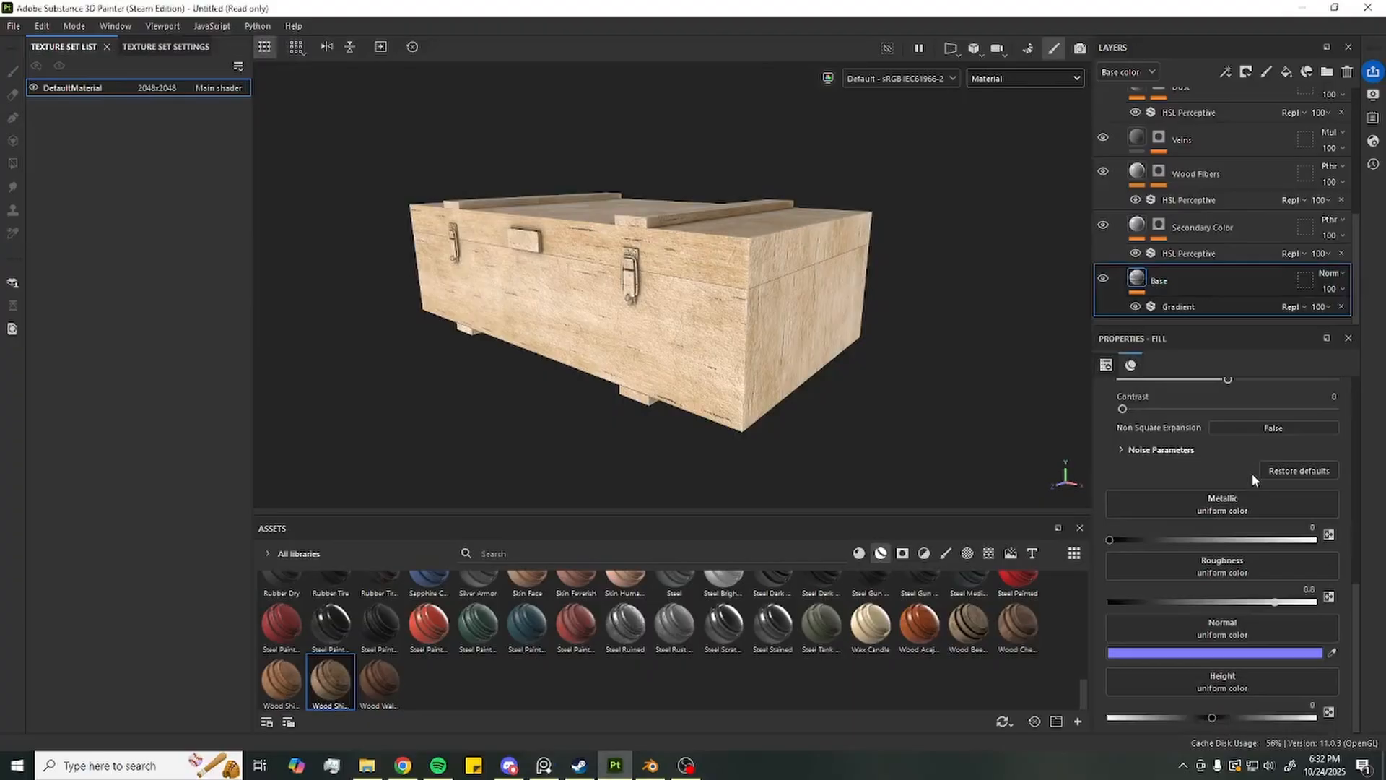
pyautogui.scroll(2, 1219, 241)
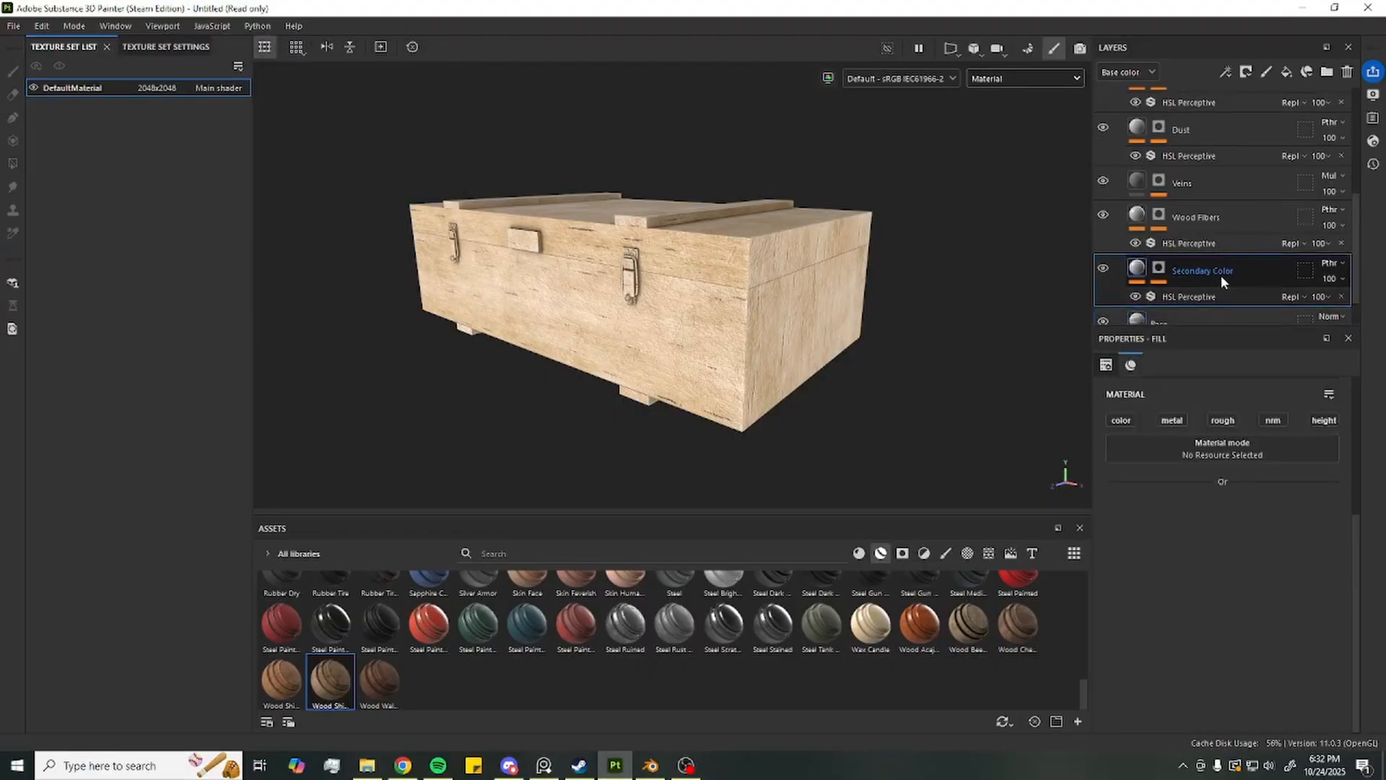
pyautogui.scroll(-1, 1220, 282)
# Darken the Base layer's Gradient filter by setting Color 1 to 7F705E and Color 2 to brown 745A29
pyautogui.click(1183, 306)
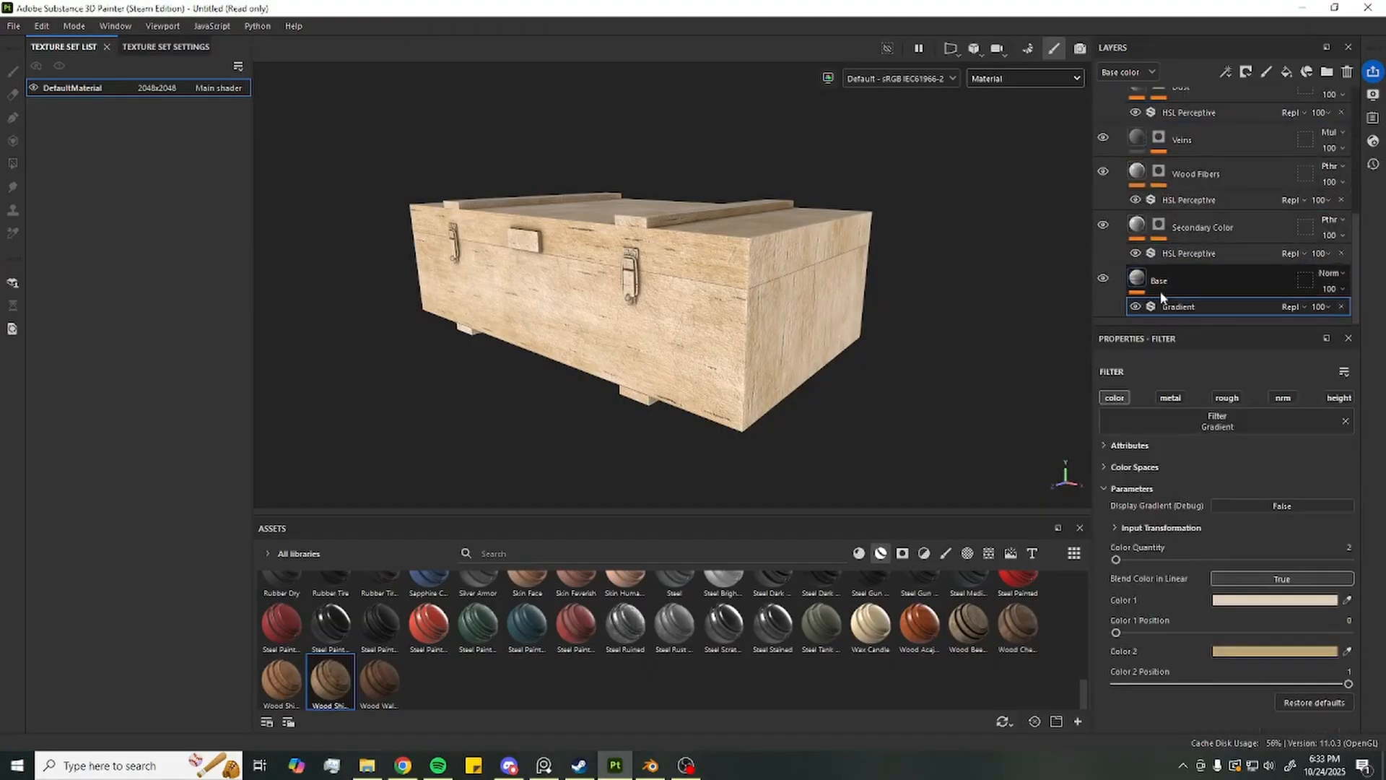
pyautogui.click(1274, 600)
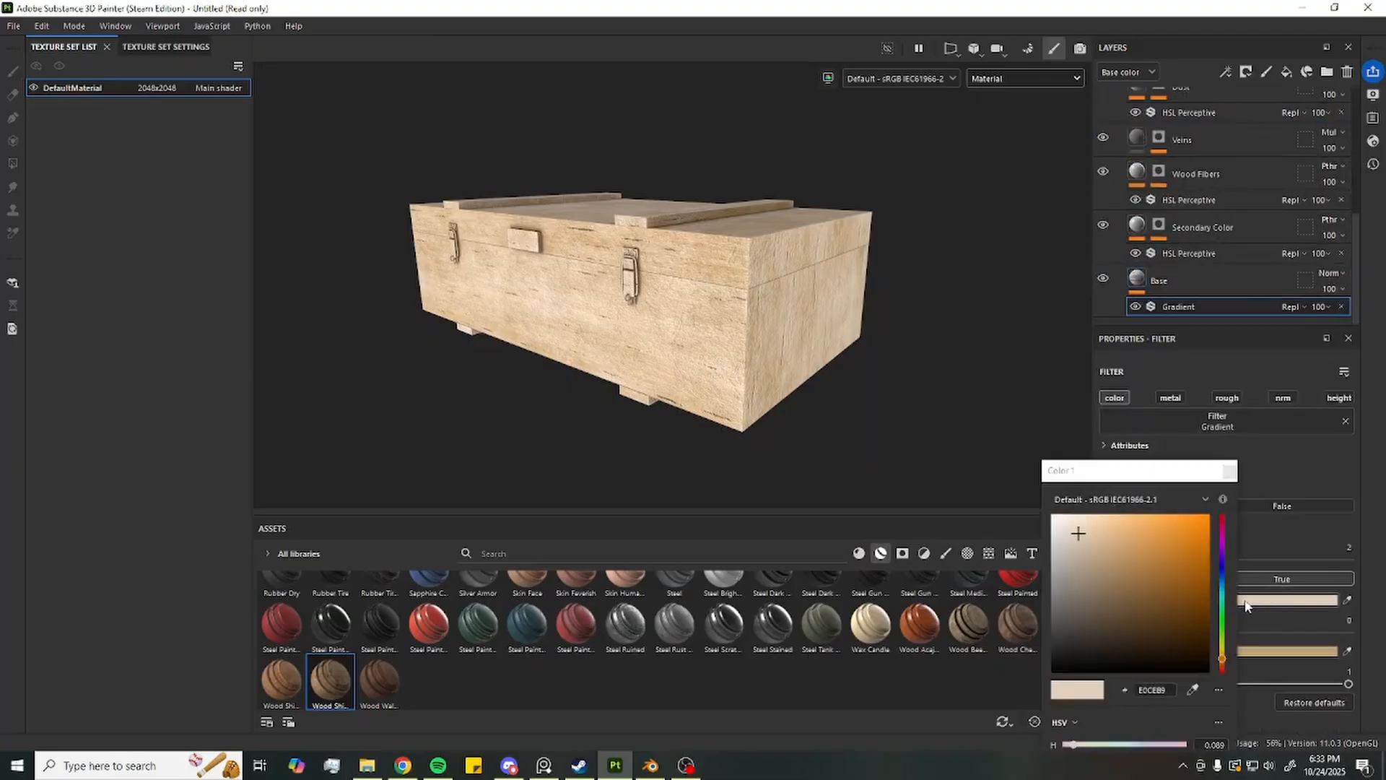
pyautogui.moveTo(1078, 547); pyautogui.dragTo(1092, 595)
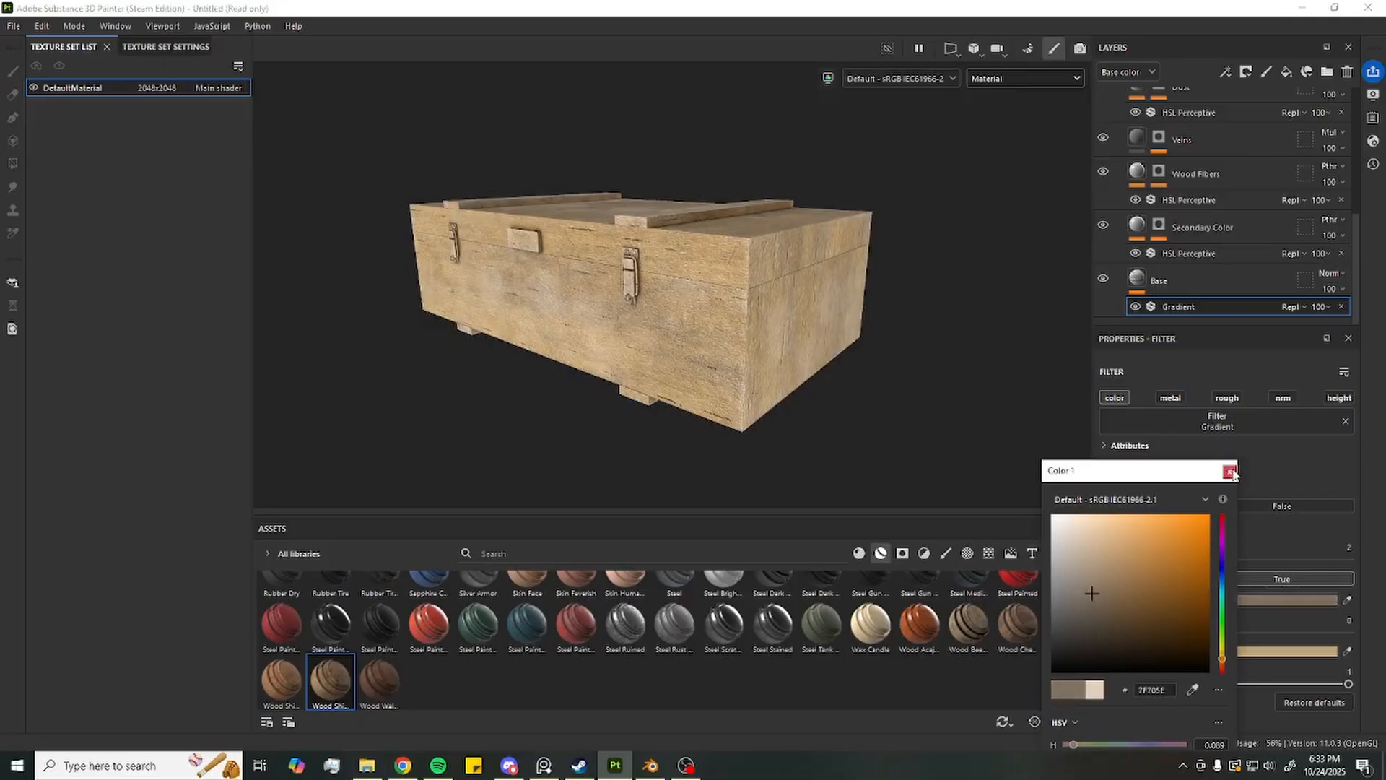
pyautogui.click(1302, 648)
pyautogui.click(1154, 599)
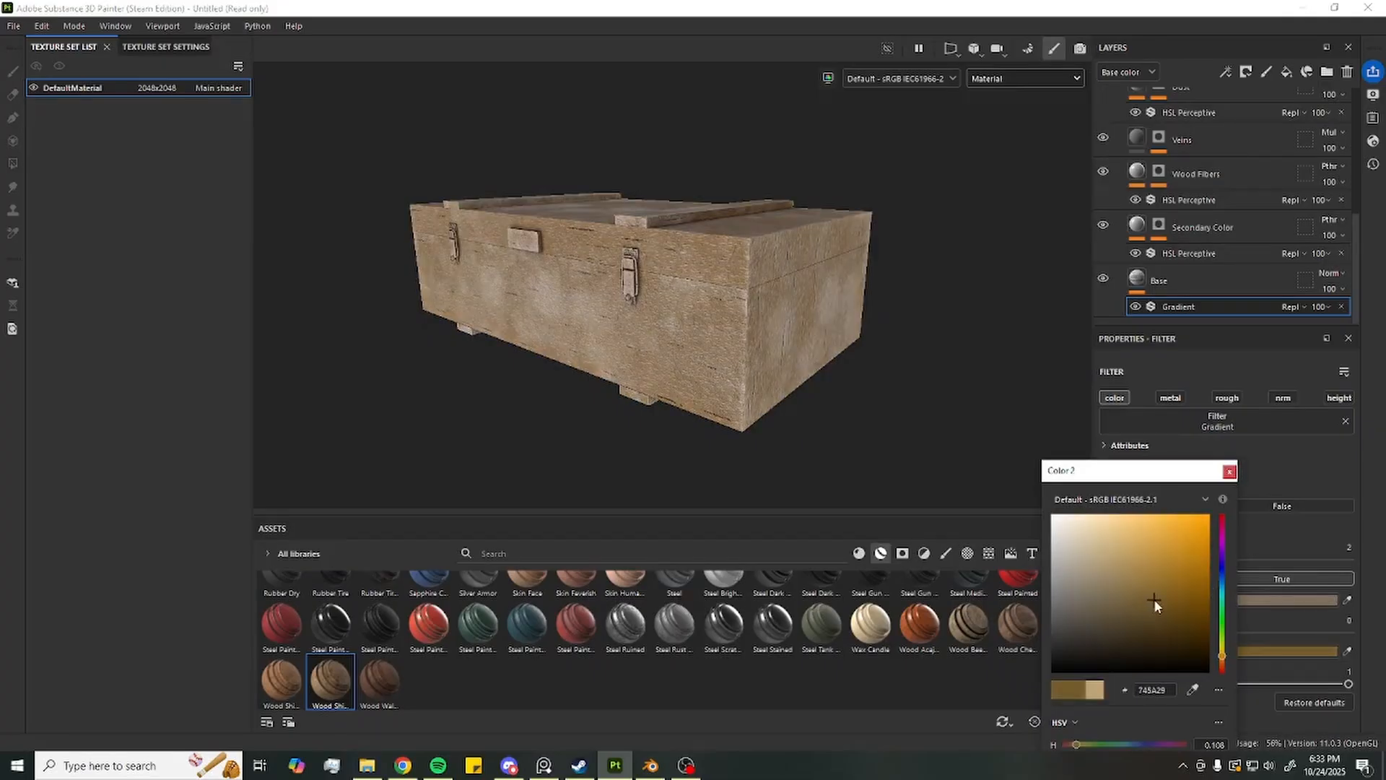
pyautogui.click(1230, 471)
# Compare the recolored crate with the reference photos and review the wood material's upper layers
pyautogui.hotkey('alt', 'Tab')
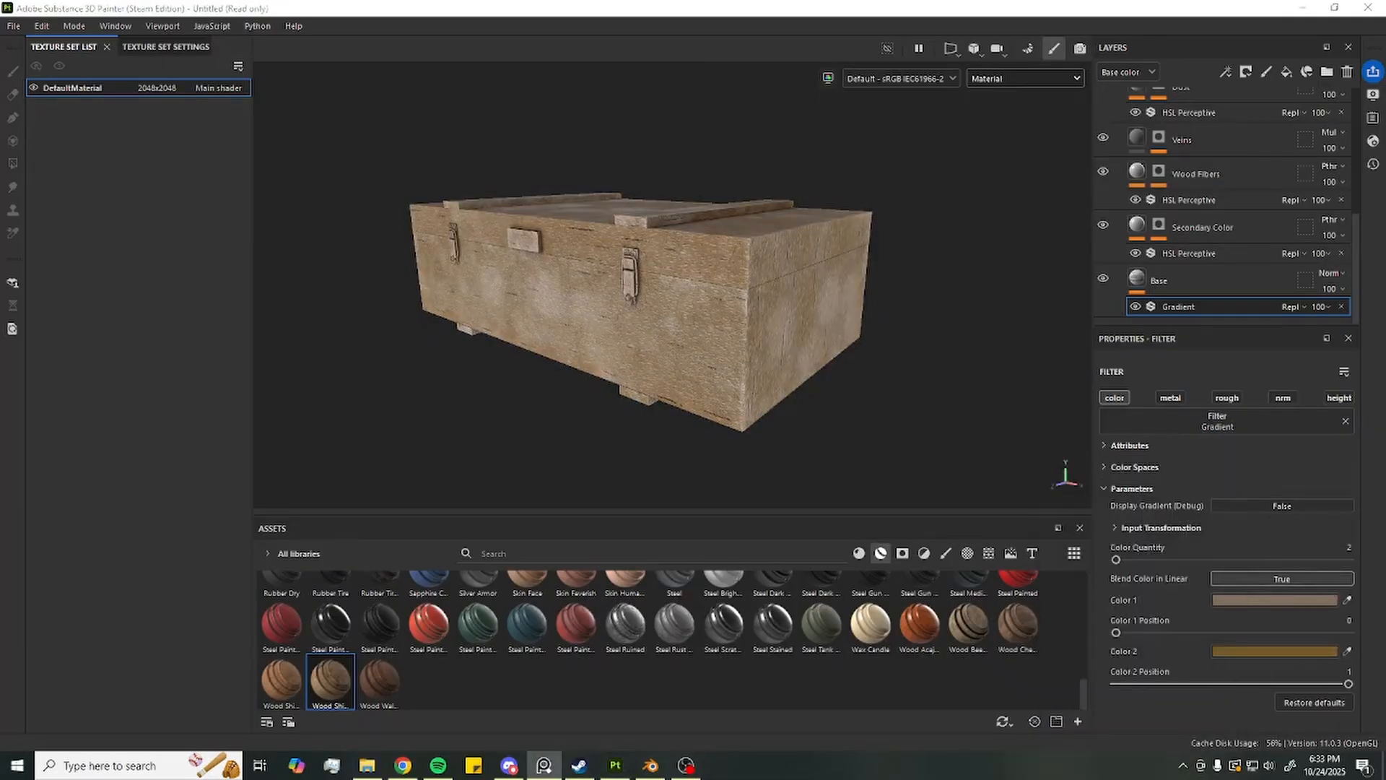
pyautogui.moveTo(494, 2)
pyautogui.mouseDown(button='right')
pyautogui.moveTo(426, 144)
pyautogui.moveTo(405, 1)
pyautogui.mouseUp(button='right')
pyautogui.keyDown('alt'); pyautogui.moveTo(971, 372); pyautogui.dragTo(932, 390); pyautogui.keyUp('alt')
pyautogui.scroll(4, 1235, 228)
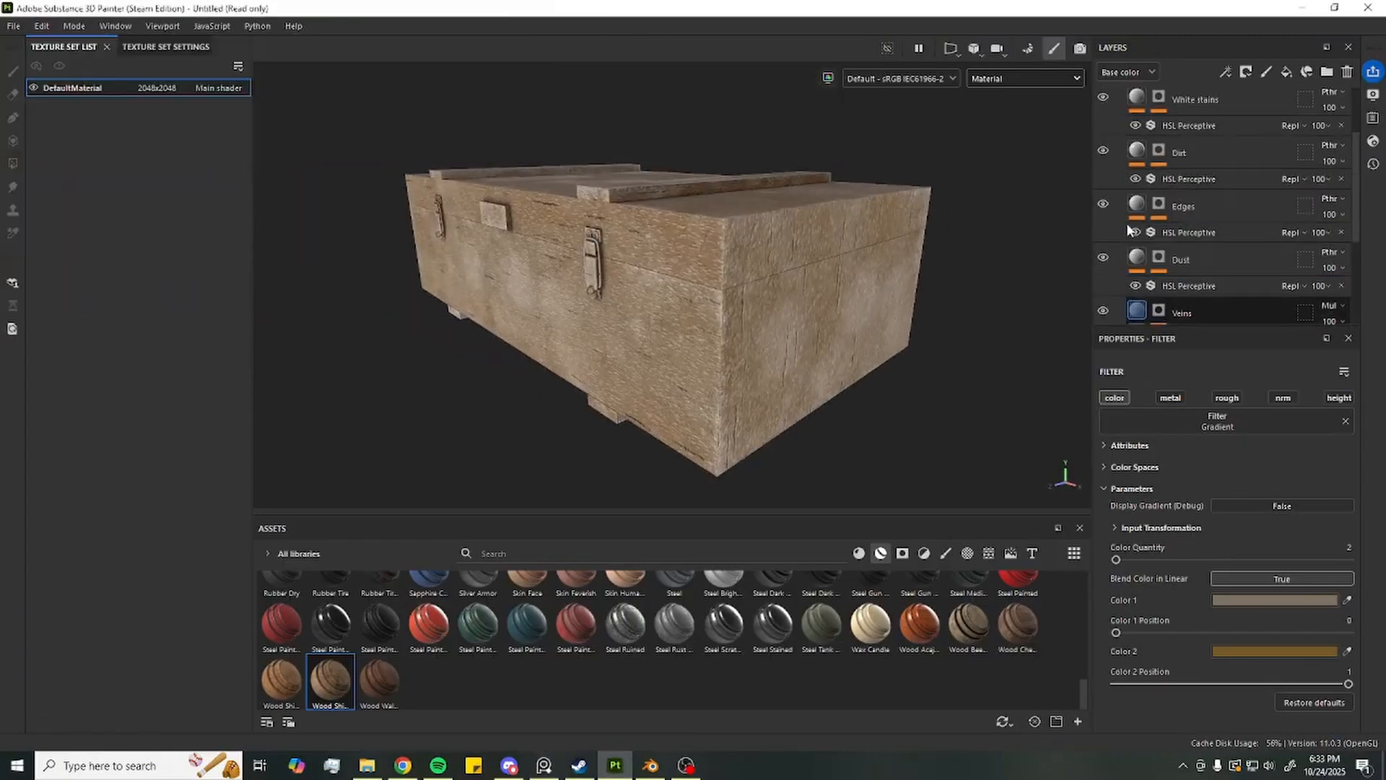
# Check the effect of the White stains layer by toggling its visibility and delete that layer
pyautogui.scroll(1, 1127, 226)
pyautogui.click(1103, 184)
pyautogui.click(1103, 185)
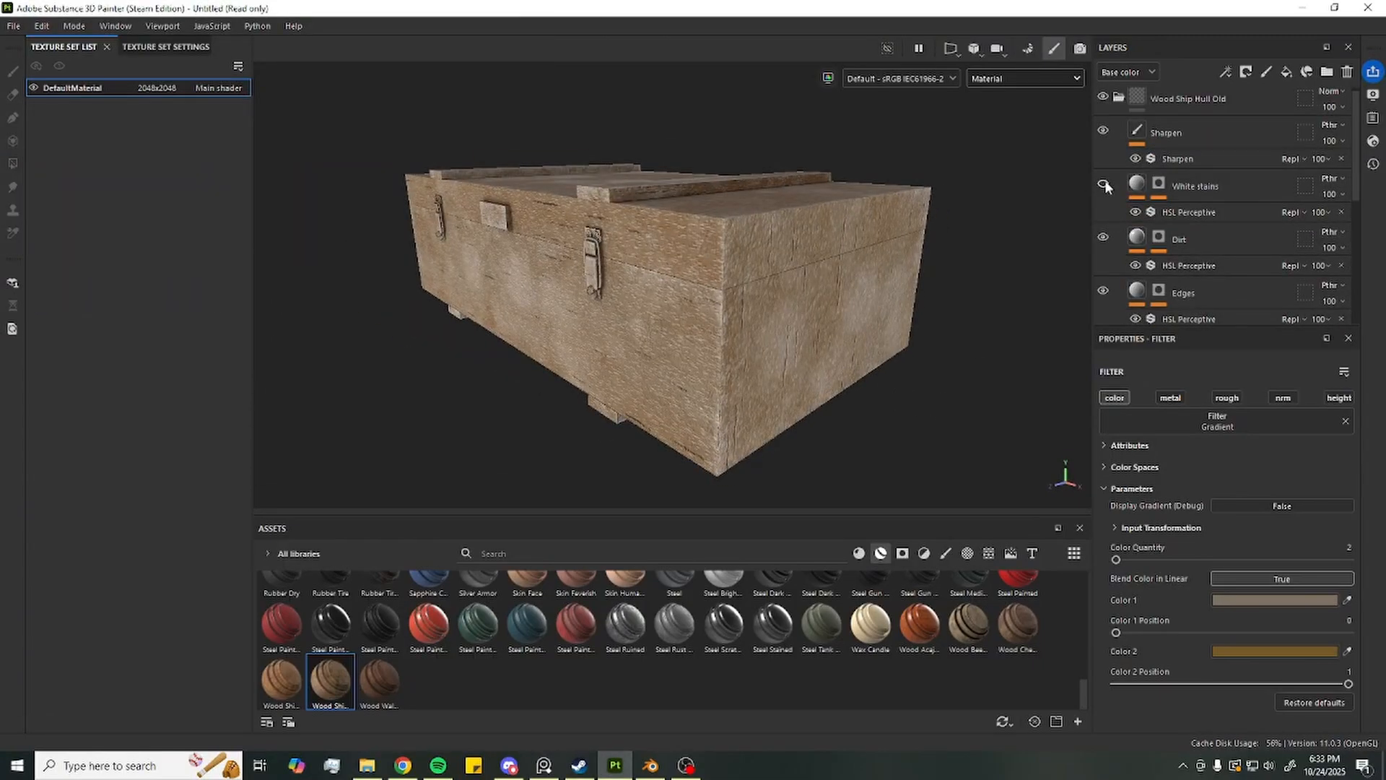
pyautogui.click(1103, 184)
pyautogui.scroll(-1, 872, 256)
pyautogui.keyDown('alt'); pyautogui.moveTo(873, 256); pyautogui.dragTo(910, 286); pyautogui.keyUp('alt')
pyautogui.click(1253, 188)
pyautogui.press('Delete')
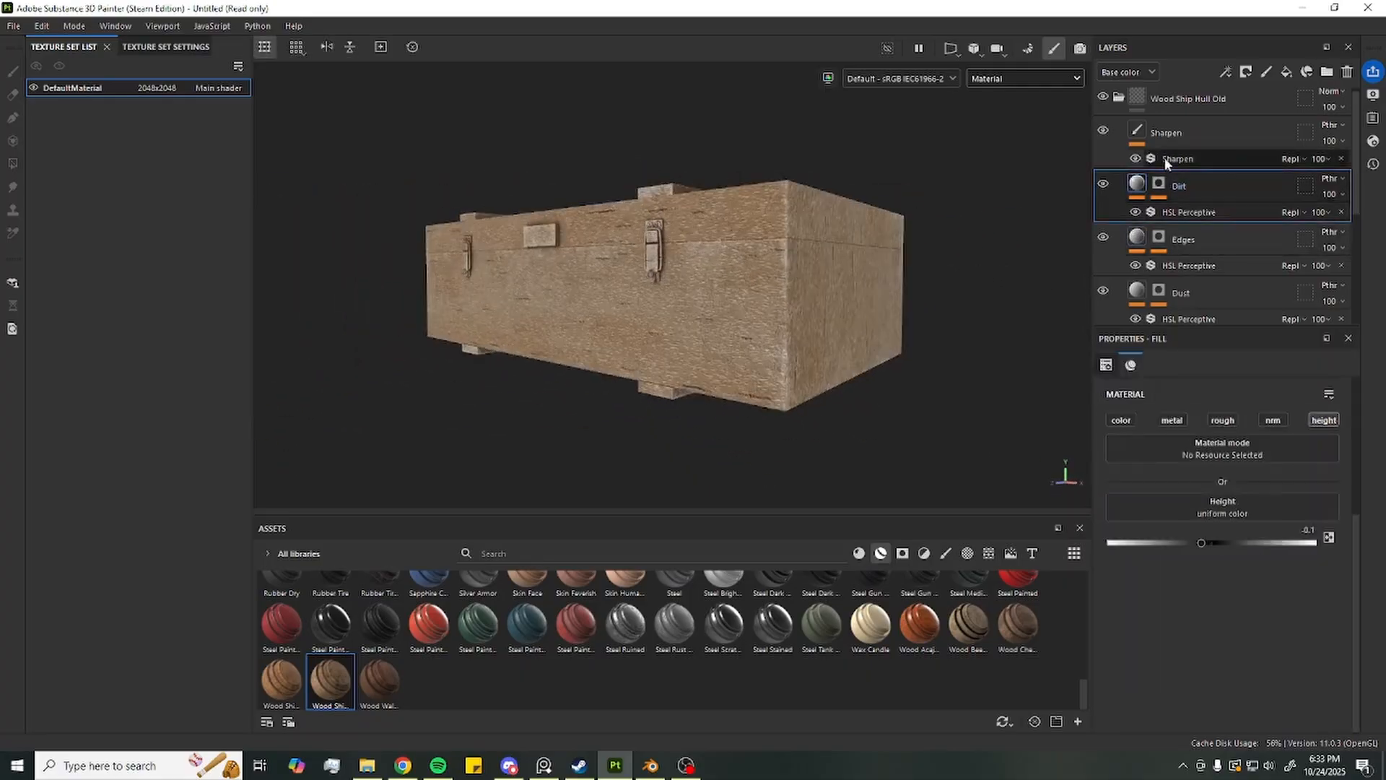
# Rename the Wood Ship Hull Old folder as Painted Wood
pyautogui.click(1118, 97)
pyautogui.scroll(1, 665, 269)
pyautogui.keyDown('alt'); pyautogui.moveTo(664, 268); pyautogui.dragTo(765, 306); pyautogui.keyUp('alt')
pyautogui.click(1118, 103)
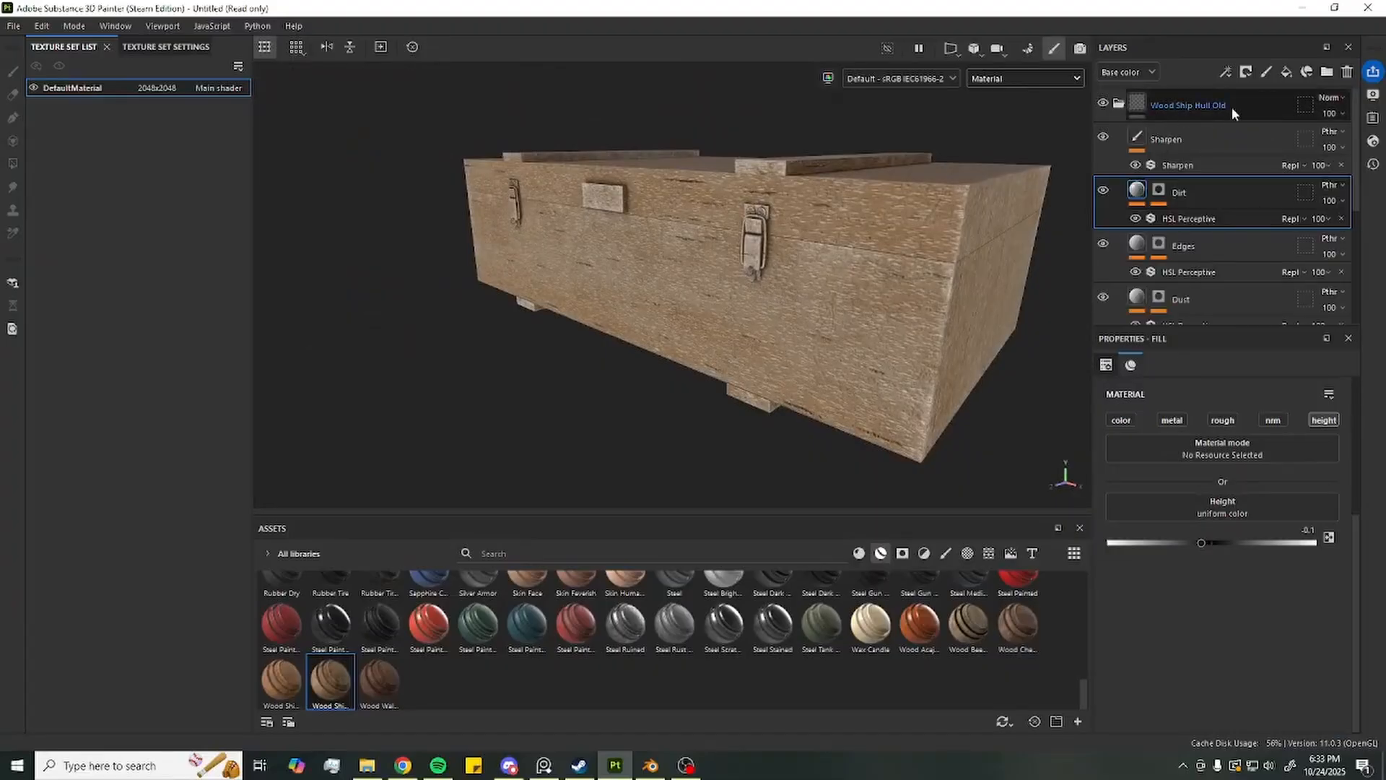
pyautogui.doubleClick(1230, 105)
pyautogui.write('R')
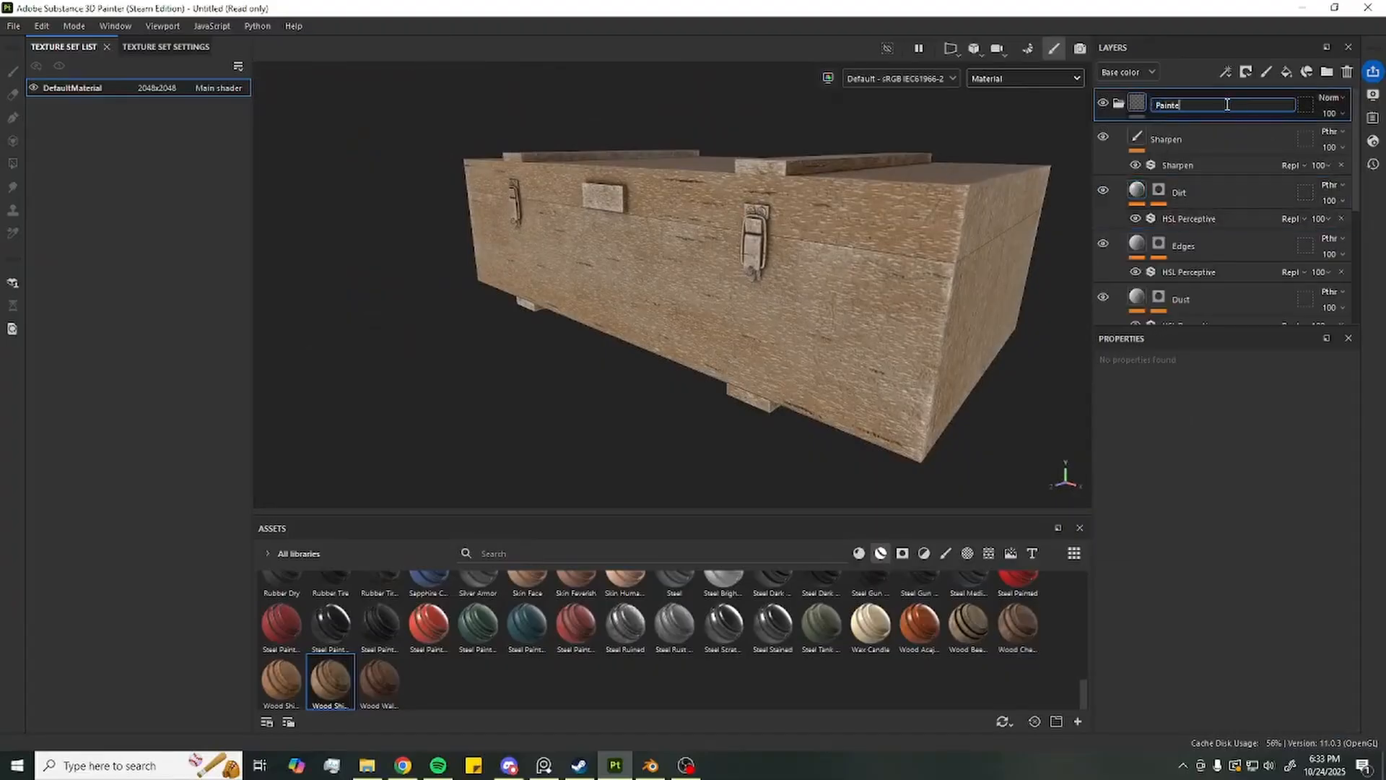
pyautogui.write('ainted Wood')
pyautogui.click(1212, 130)
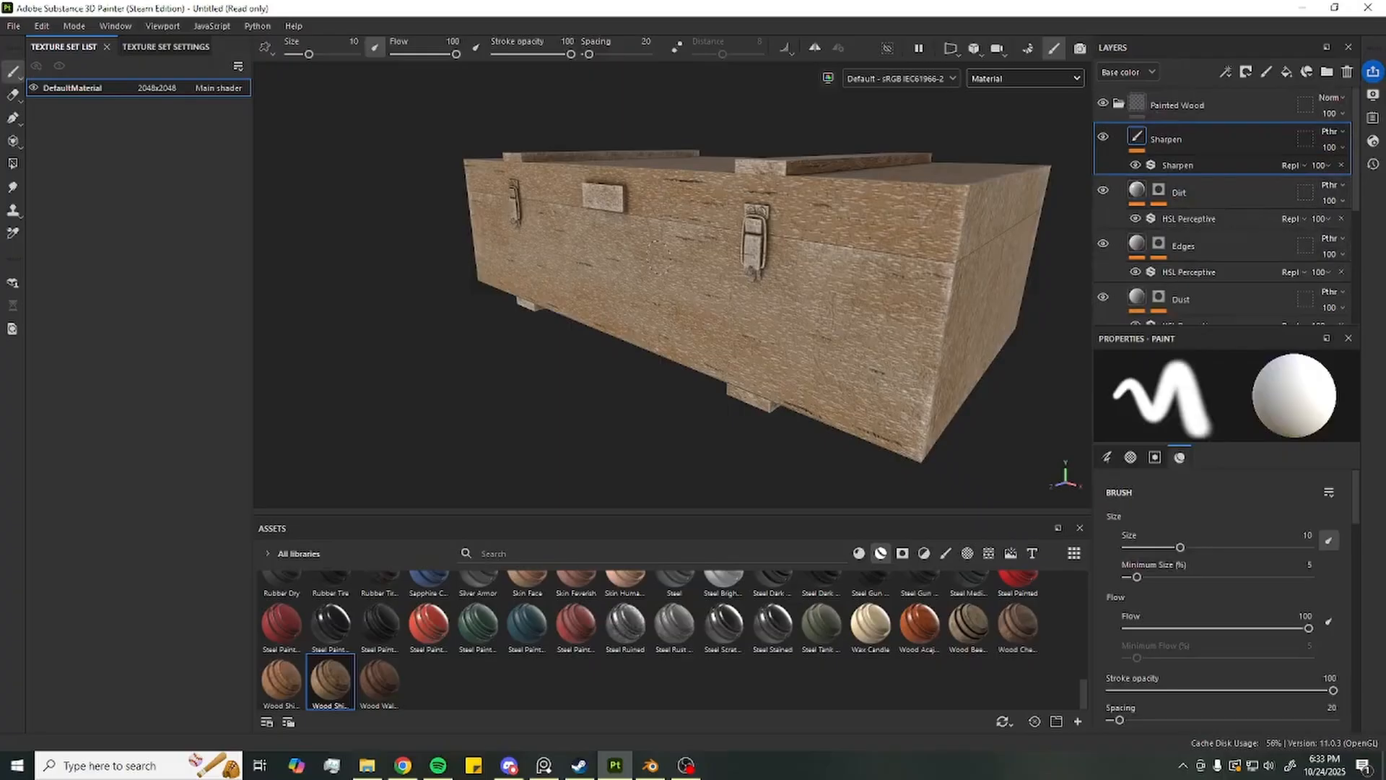
# Add a fill layer above Sharpen in the Painted Wood folder, with only its color channel active
pyautogui.scroll(-2, 830, 206)
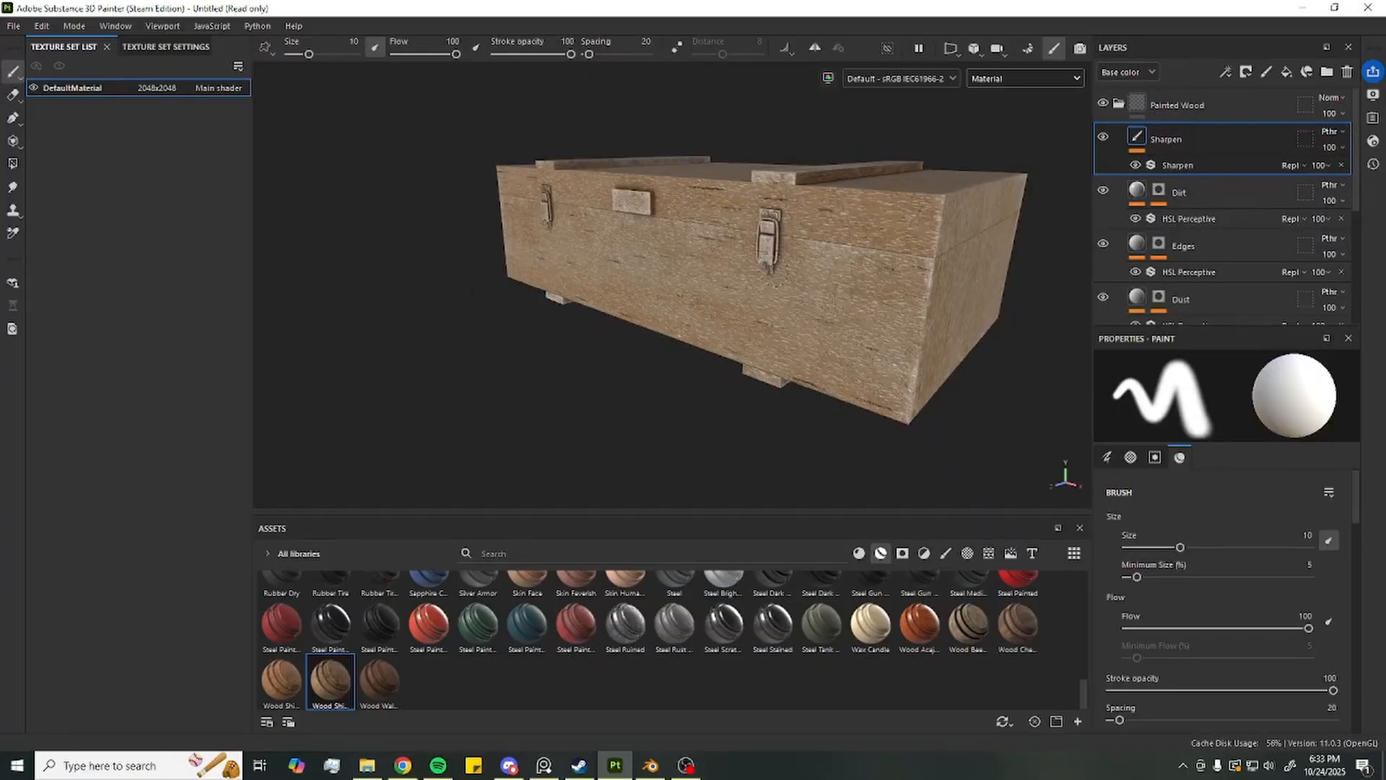
pyautogui.keyDown('alt'); pyautogui.moveTo(830, 206); pyautogui.dragTo(779, 239); pyautogui.keyUp('alt')
pyautogui.keyDown('alt'); pyautogui.moveTo(780, 238); pyautogui.dragTo(621, 278, button='middle'); pyautogui.keyUp('alt')
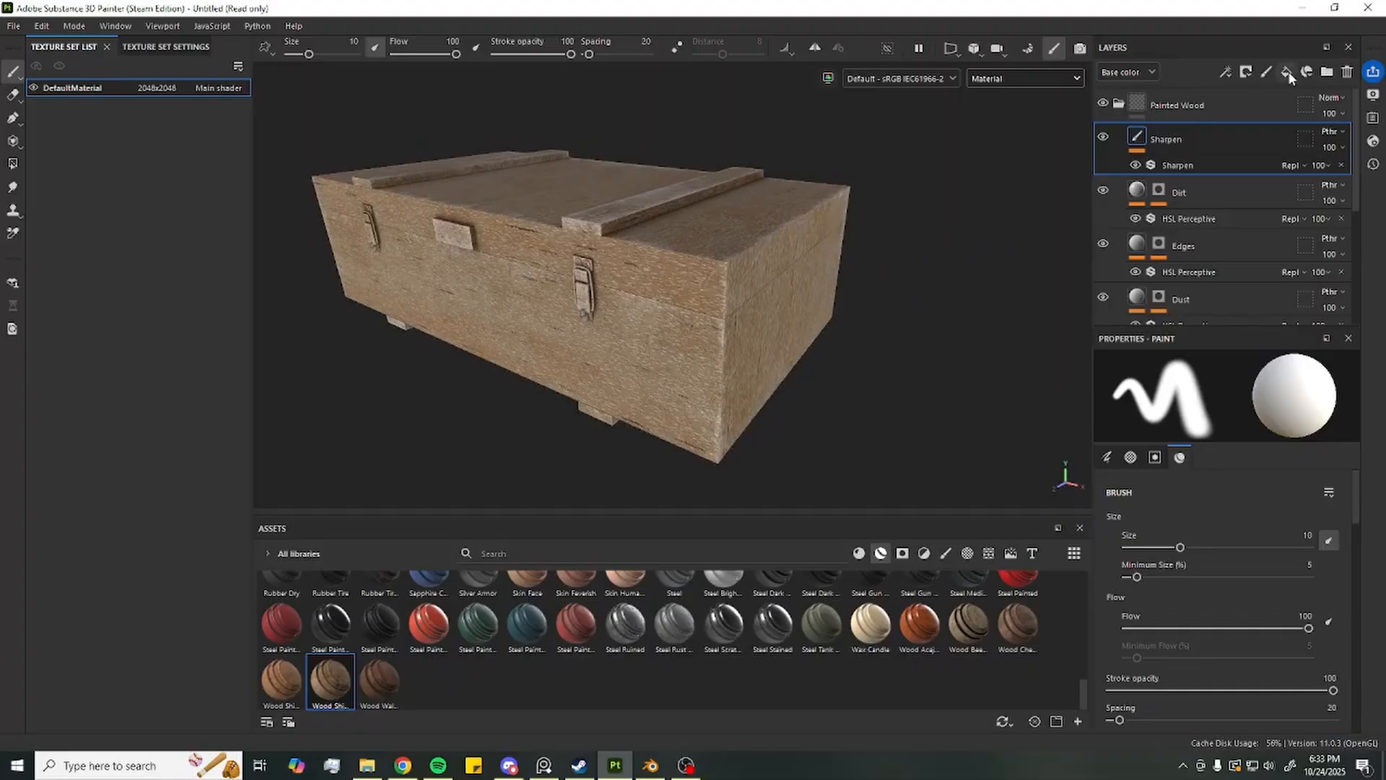
pyautogui.click(1289, 76)
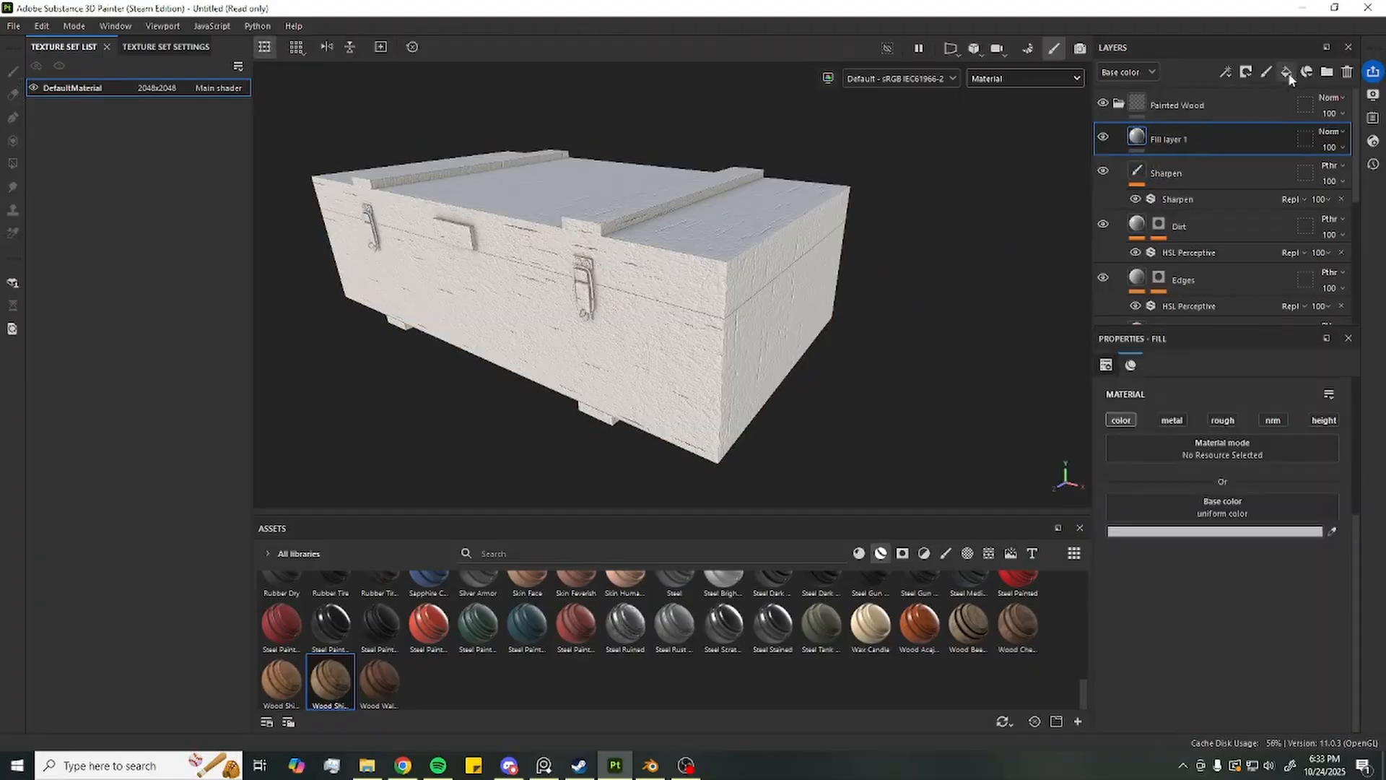
pyautogui.click(1169, 421)
pyautogui.click(1222, 420)
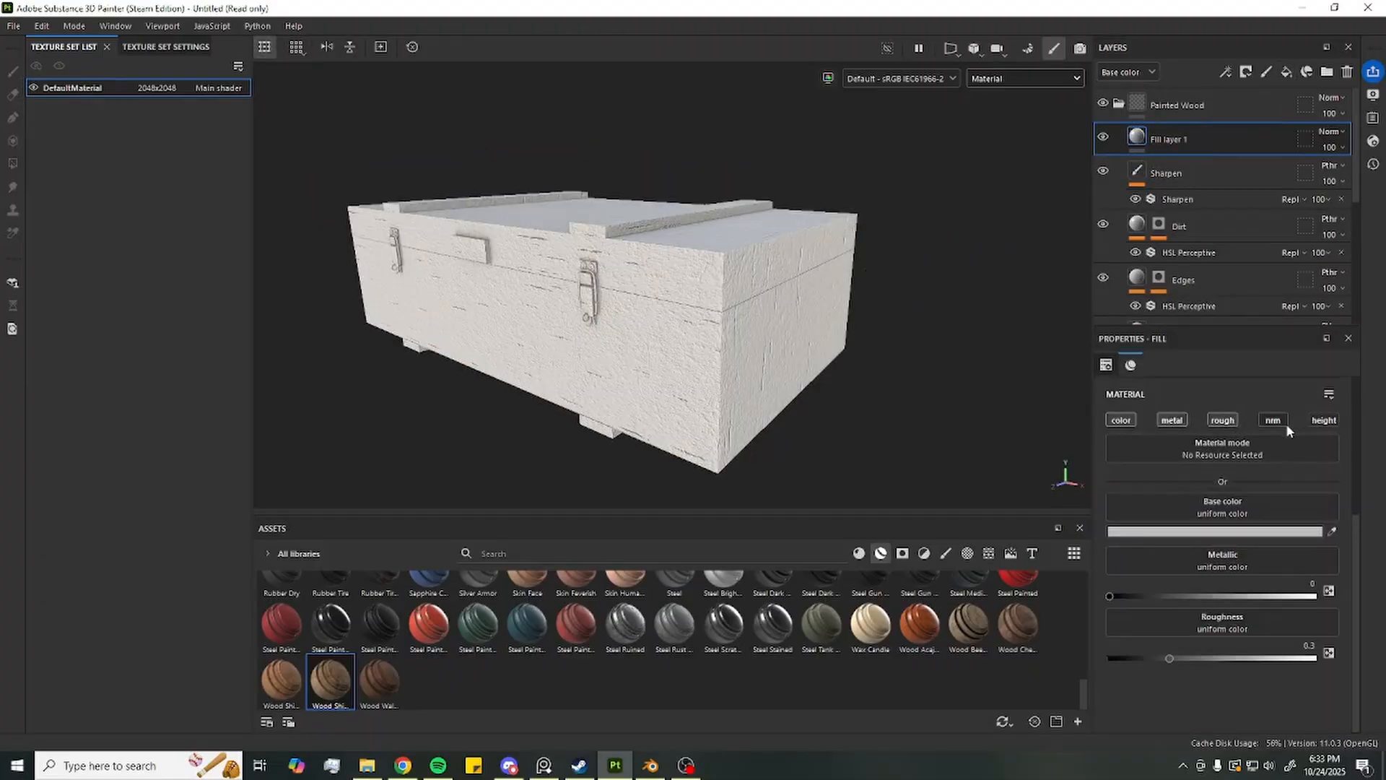
pyautogui.click(1171, 420)
pyautogui.click(1222, 420)
pyautogui.scroll(3, 932, 397)
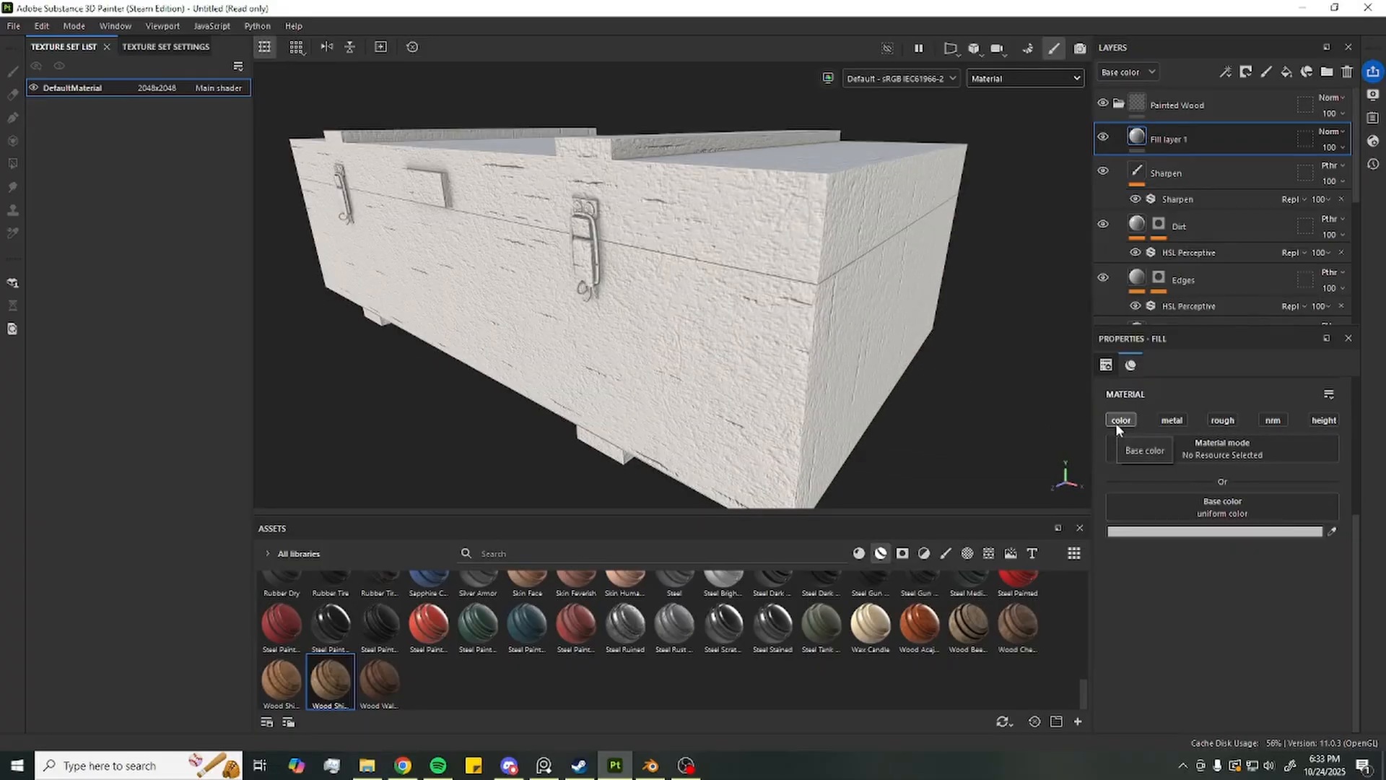
# Set the new fill layer's base color to dark green by sampling a grey-green tone and darkening it
pyautogui.click(1201, 532)
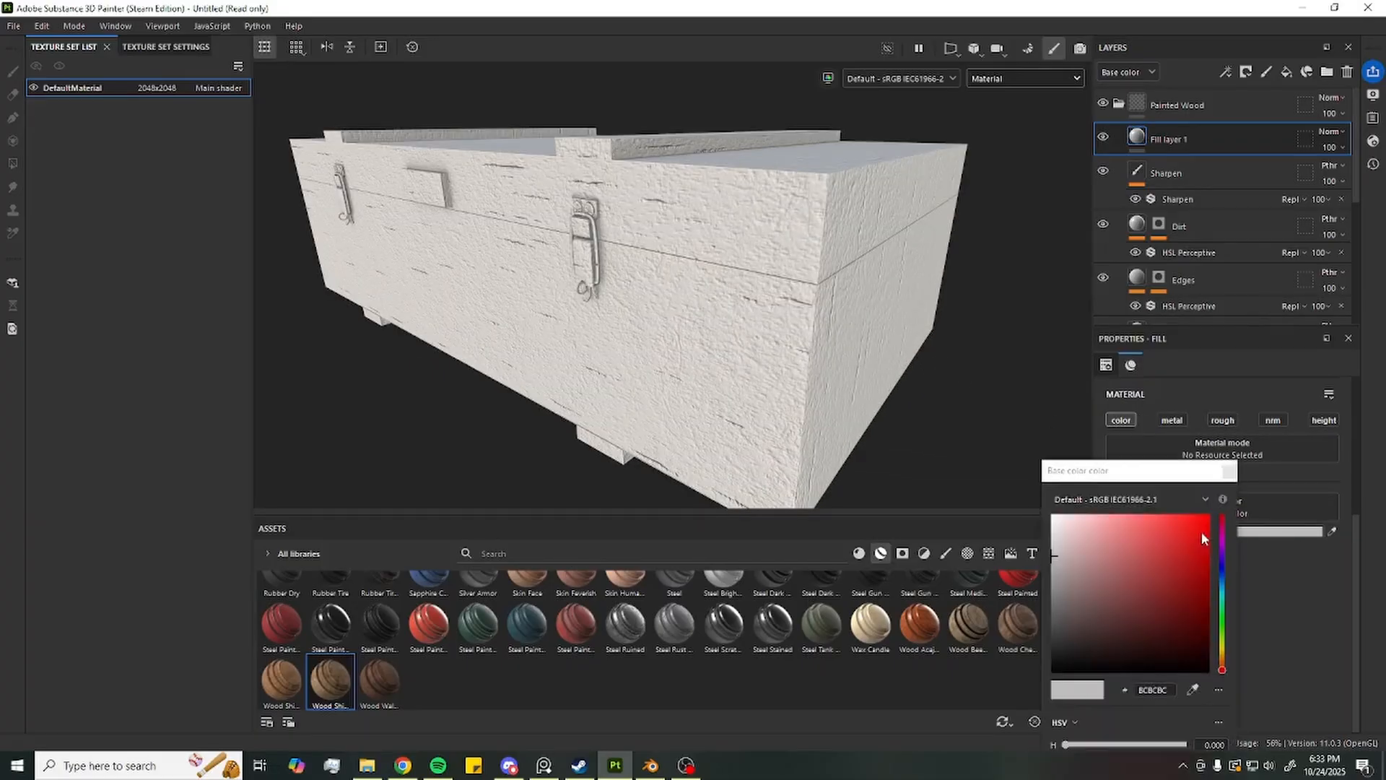
pyautogui.click(1192, 689)
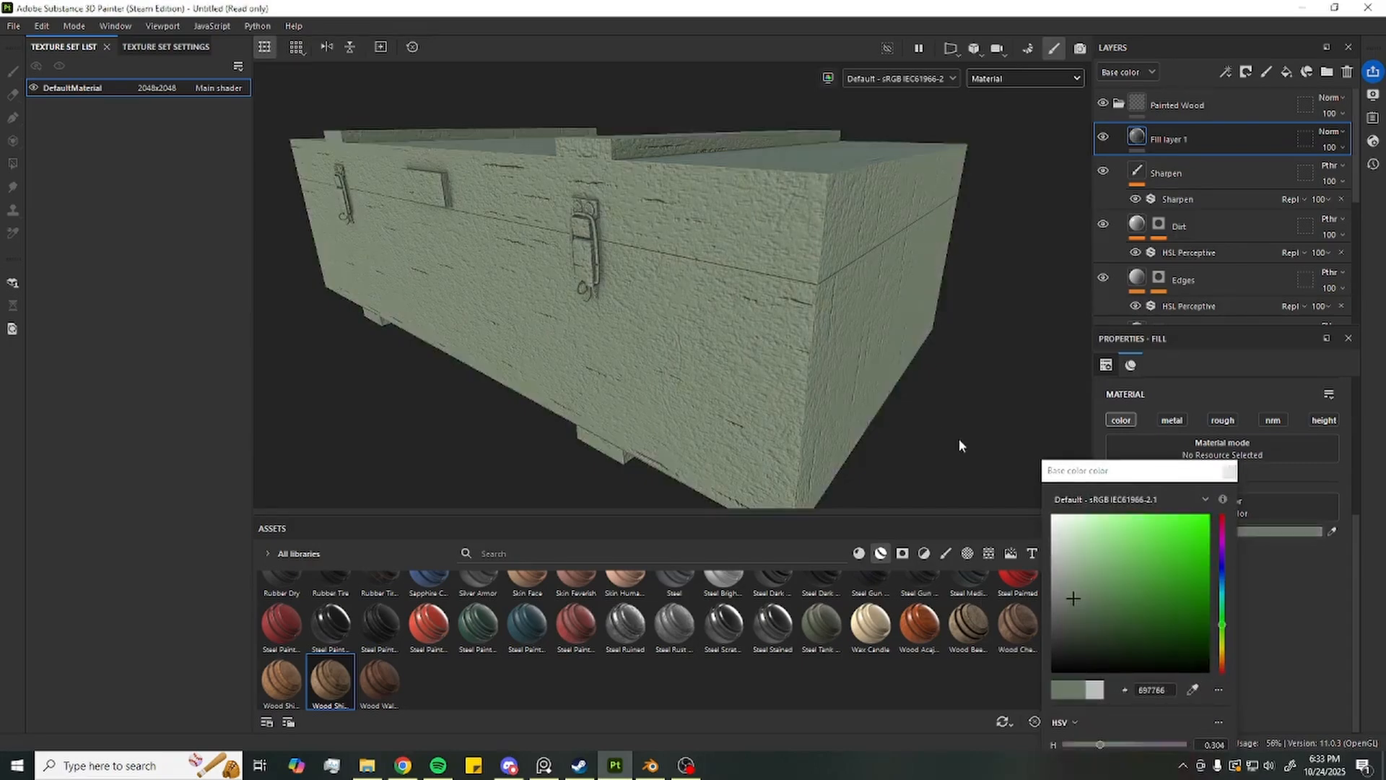
pyautogui.moveTo(1095, 614)
pyautogui.mouseDown()
pyautogui.moveTo(1071, 626)
pyautogui.moveTo(1093, 629)
pyautogui.mouseUp()
pyautogui.click(880, 361)
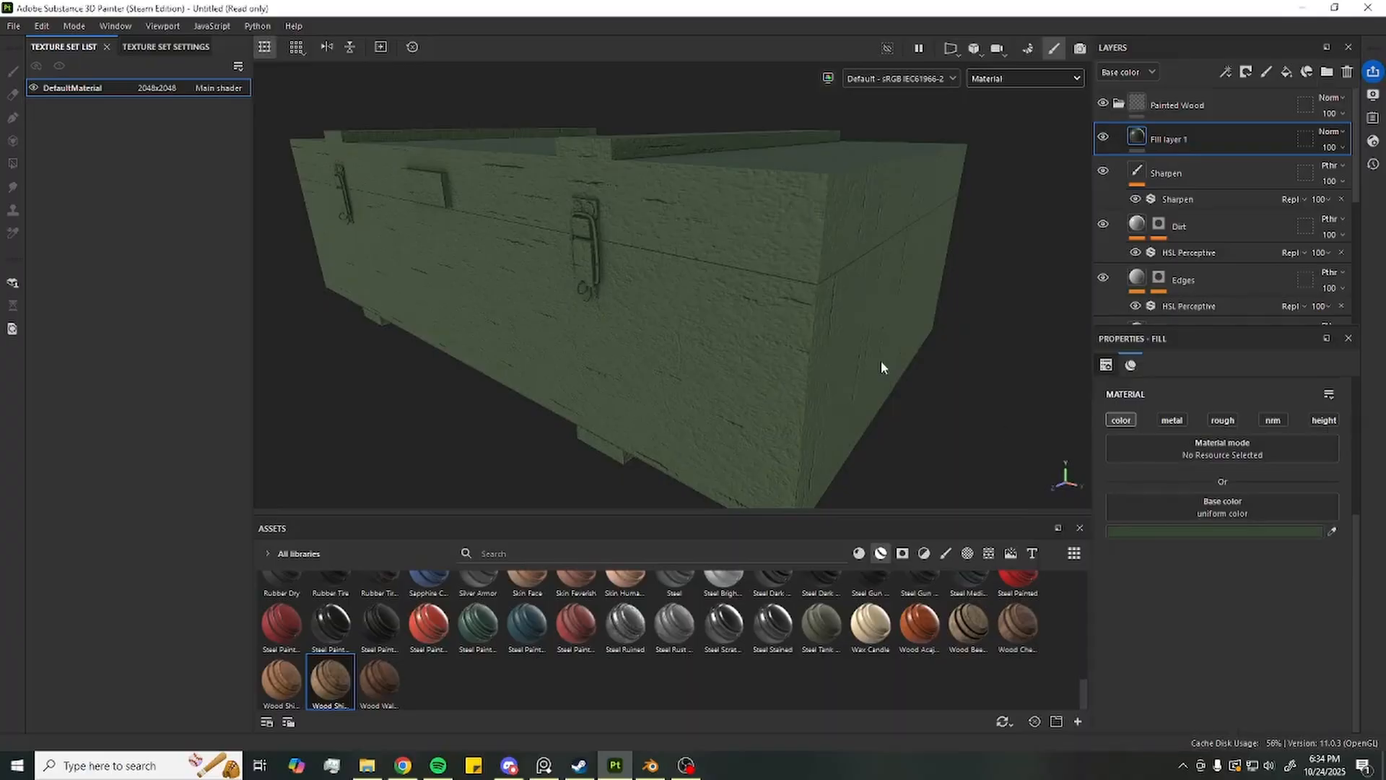
pyautogui.keyDown('alt'); pyautogui.moveTo(881, 361); pyautogui.dragTo(708, 405); pyautogui.keyUp('alt')
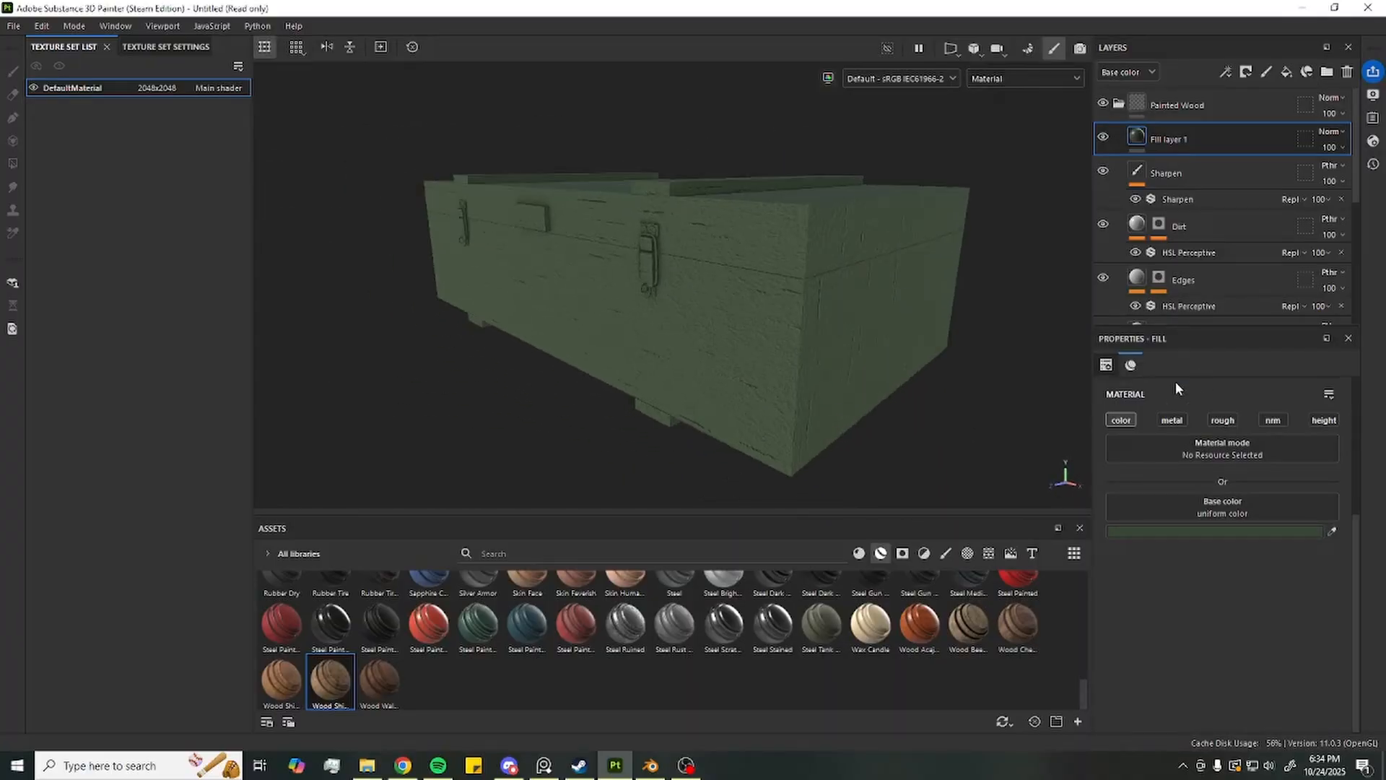
# Activate the green fill layer's roughness channel and set its roughness to about 0.71, testing lower and higher values on the crate
pyautogui.click(1221, 420)
pyautogui.keyDown('alt'); pyautogui.moveTo(657, 98); pyautogui.dragTo(863, 255); pyautogui.keyUp('alt')
pyautogui.moveTo(1169, 596); pyautogui.dragTo(981, 587)
pyautogui.moveTo(841, 401)
pyautogui.keyDown('alt'); pyautogui.mouseDown()
pyautogui.moveTo(922, 400)
pyautogui.moveTo(843, 413)
pyautogui.mouseUp(); pyautogui.keyUp('alt')
pyautogui.moveTo(1155, 595); pyautogui.dragTo(1314, 596)
pyautogui.moveTo(841, 426)
pyautogui.keyDown('alt'); pyautogui.mouseDown()
pyautogui.moveTo(916, 402)
pyautogui.moveTo(835, 402)
pyautogui.moveTo(841, 436)
pyautogui.mouseUp(); pyautogui.keyUp('alt')
pyautogui.moveTo(1314, 595); pyautogui.dragTo(1243, 597)
pyautogui.scroll(3, 935, 399)
pyautogui.keyDown('alt'); pyautogui.moveTo(936, 399); pyautogui.dragTo(971, 390); pyautogui.keyUp('alt')
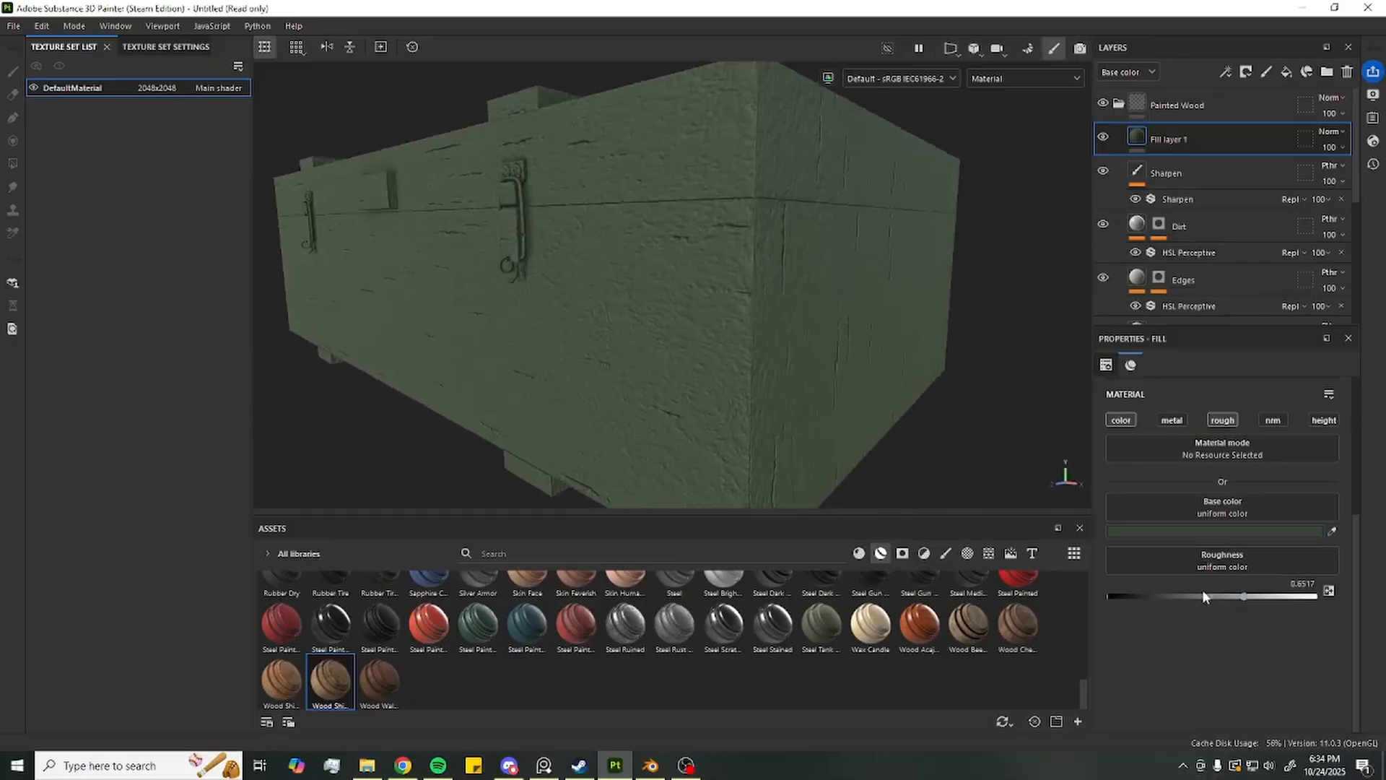
pyautogui.moveTo(1254, 599); pyautogui.dragTo(1248, 597)
pyautogui.scroll(-3, 936, 300)
pyautogui.keyDown('alt'); pyautogui.moveTo(937, 299); pyautogui.dragTo(859, 279); pyautogui.keyUp('alt')
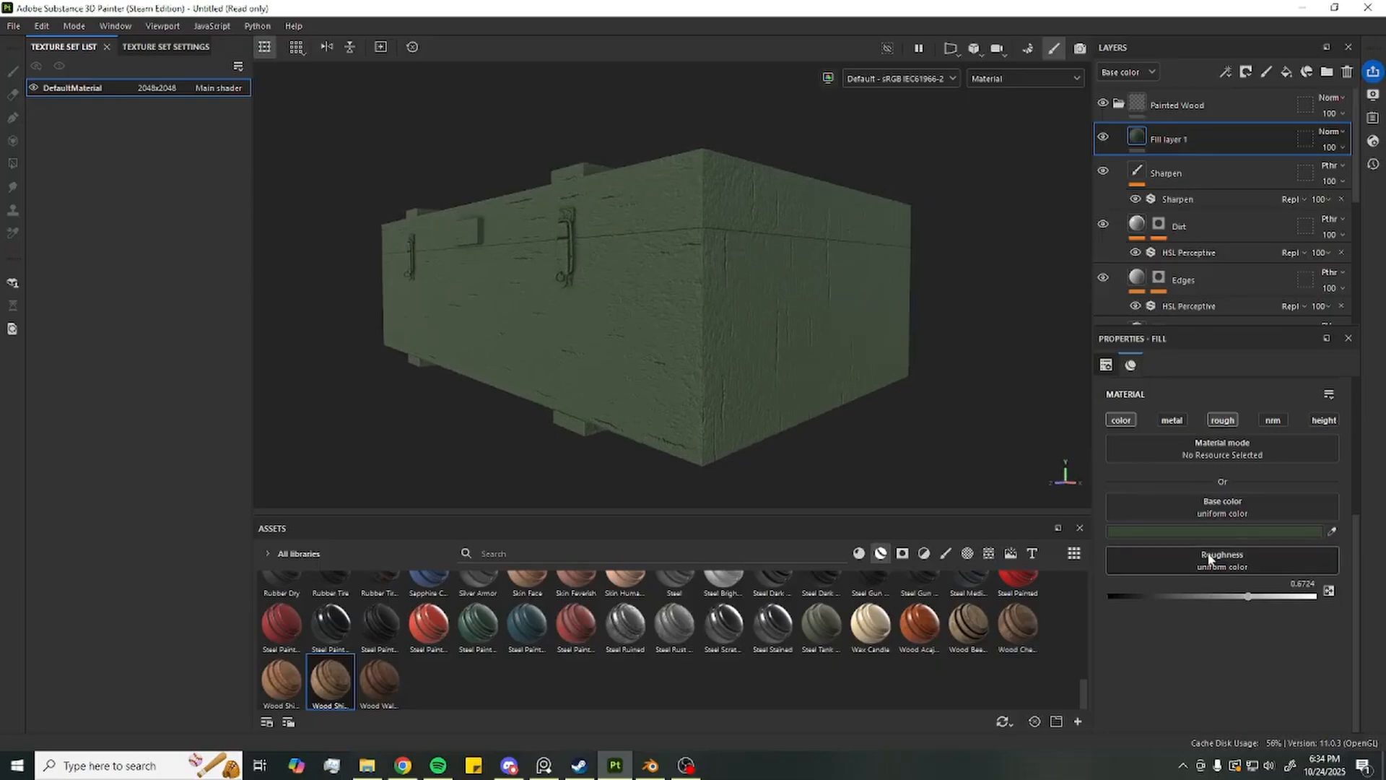
pyautogui.moveTo(1248, 597); pyautogui.dragTo(1256, 598)
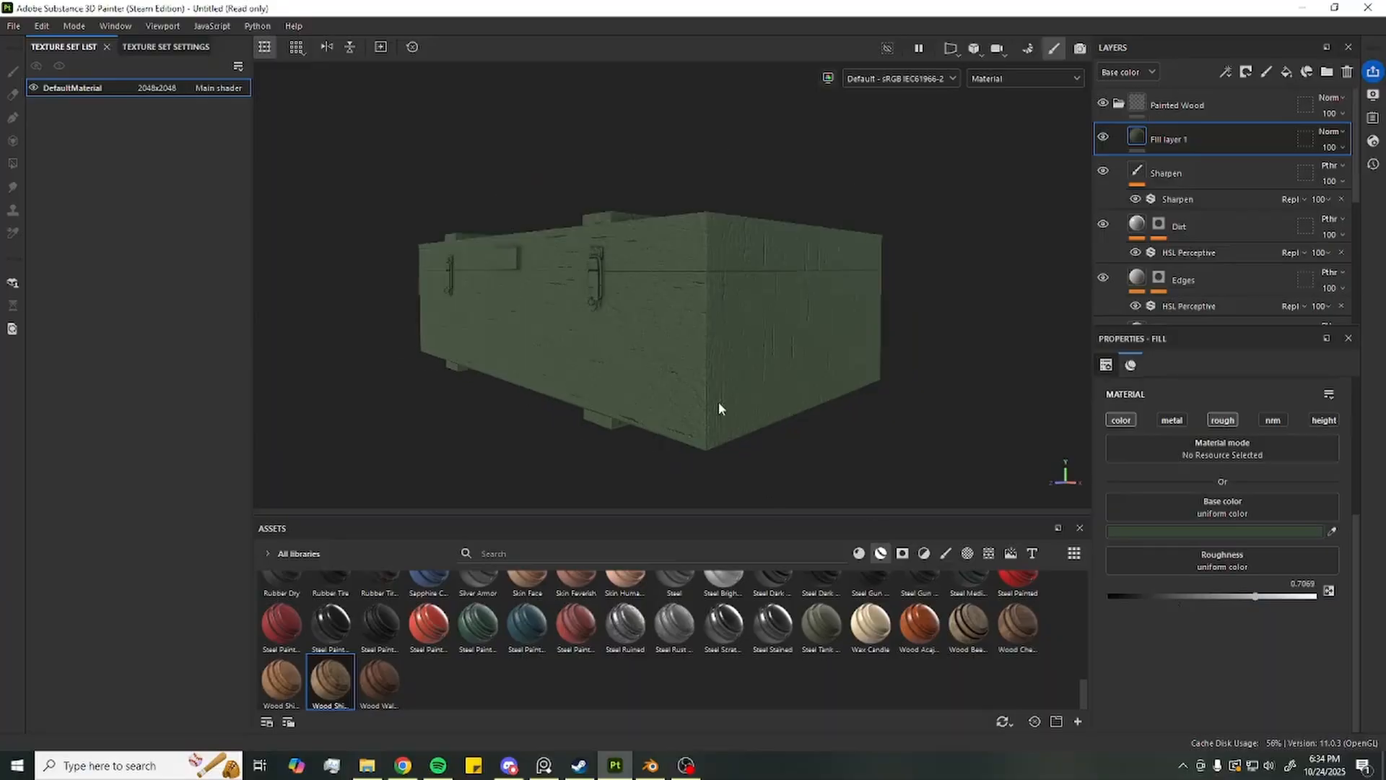
pyautogui.keyDown('alt'); pyautogui.moveTo(718, 401); pyautogui.dragTo(765, 446); pyautogui.keyUp('alt')
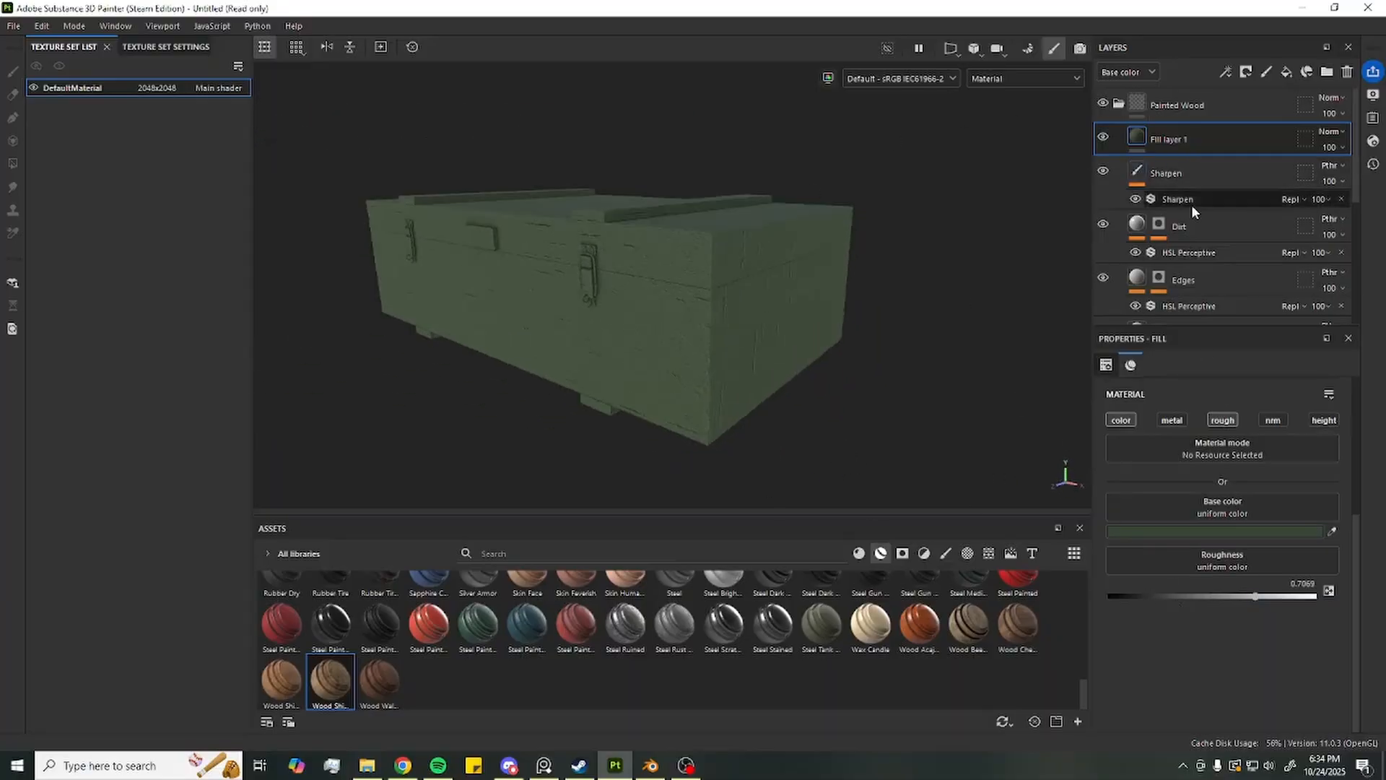
# Compare the green crate with the reference photos and add a white mask to the green fill layer
pyautogui.click(544, 764)
pyautogui.moveTo(344, 217)
pyautogui.mouseDown(button='right')
pyautogui.moveTo(223, 175)
pyautogui.moveTo(267, 154)
pyautogui.mouseUp(button='right')
pyautogui.scroll(-2, 656, 268)
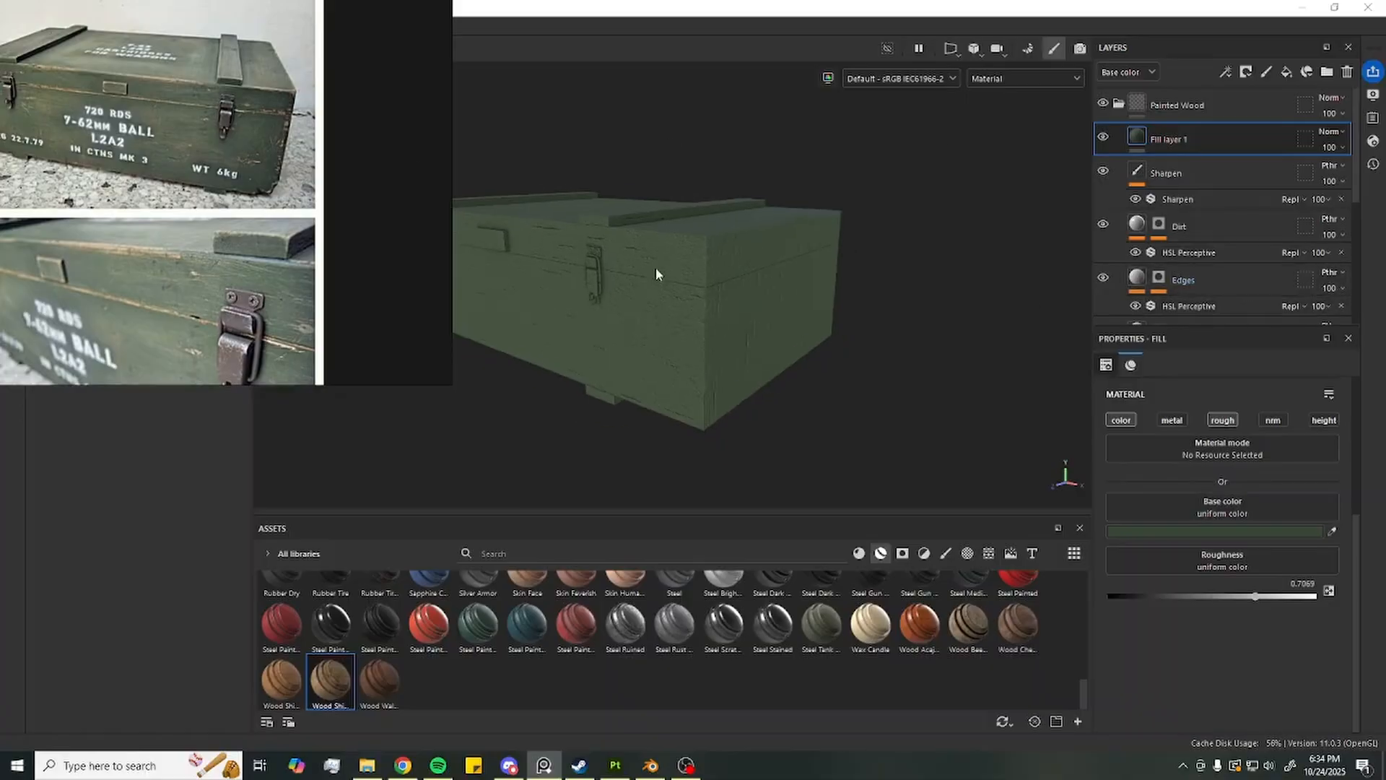
pyautogui.keyDown('alt'); pyautogui.moveTo(694, 223); pyautogui.dragTo(764, 246, button='middle'); pyautogui.keyUp('alt')
pyautogui.hotkey('alt', 'Tab')
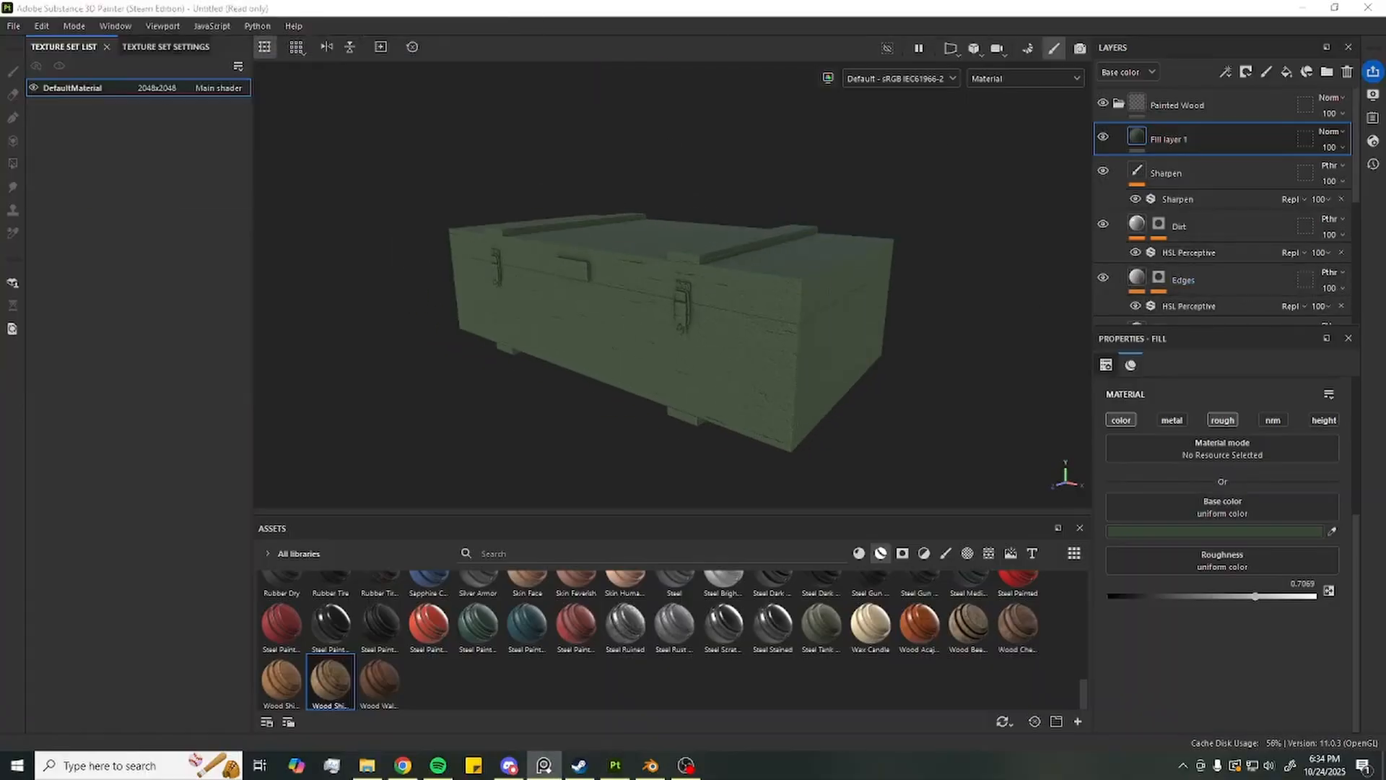
pyautogui.rightClick(1145, 137)
pyautogui.click(1152, 147)
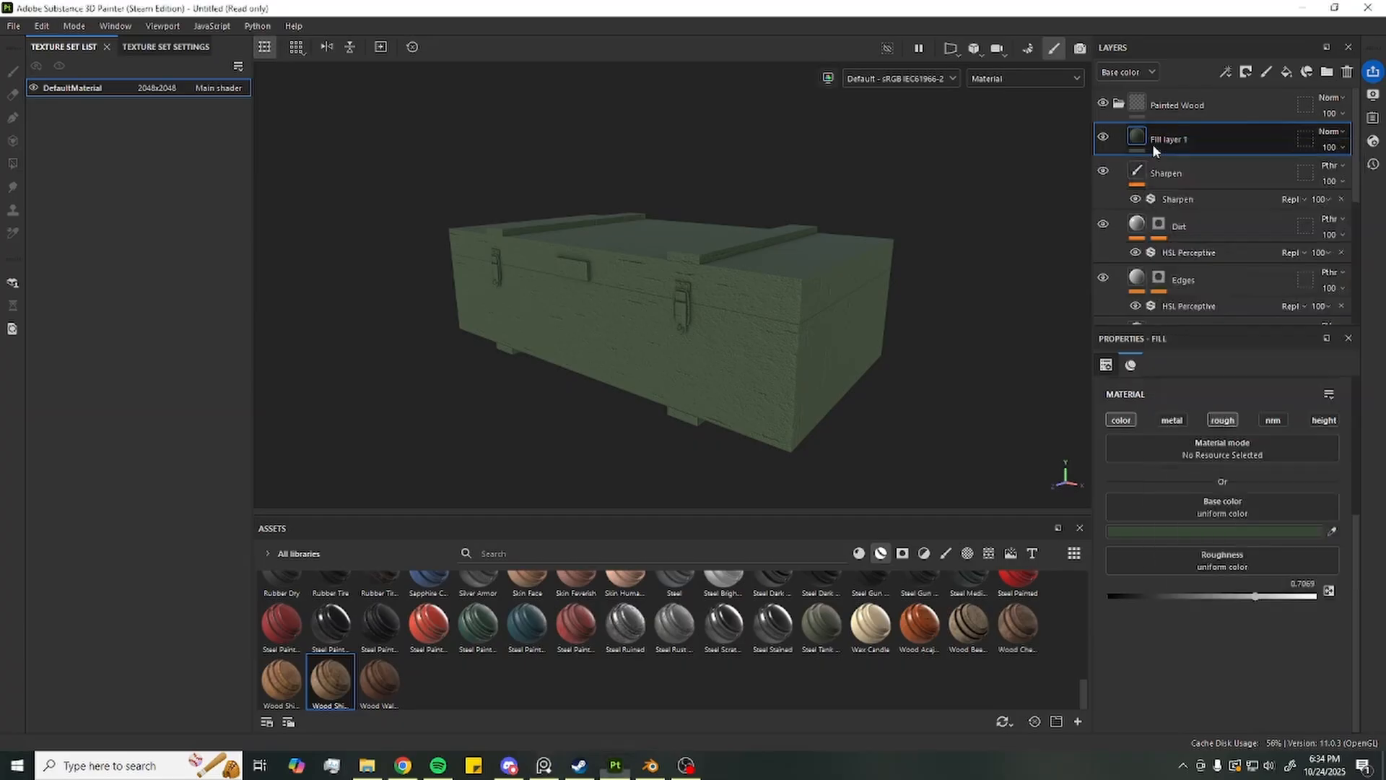
pyautogui.rightClick(1152, 137)
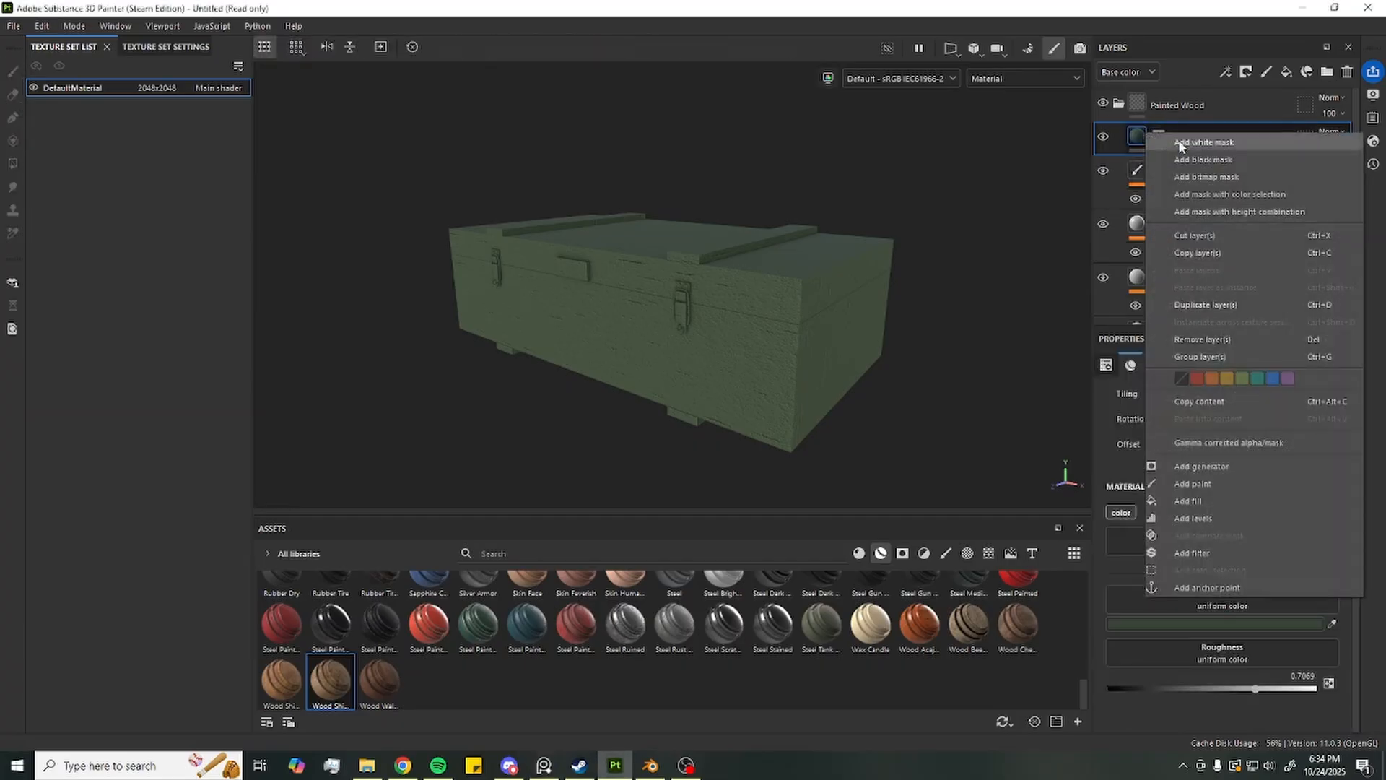
pyautogui.click(1220, 143)
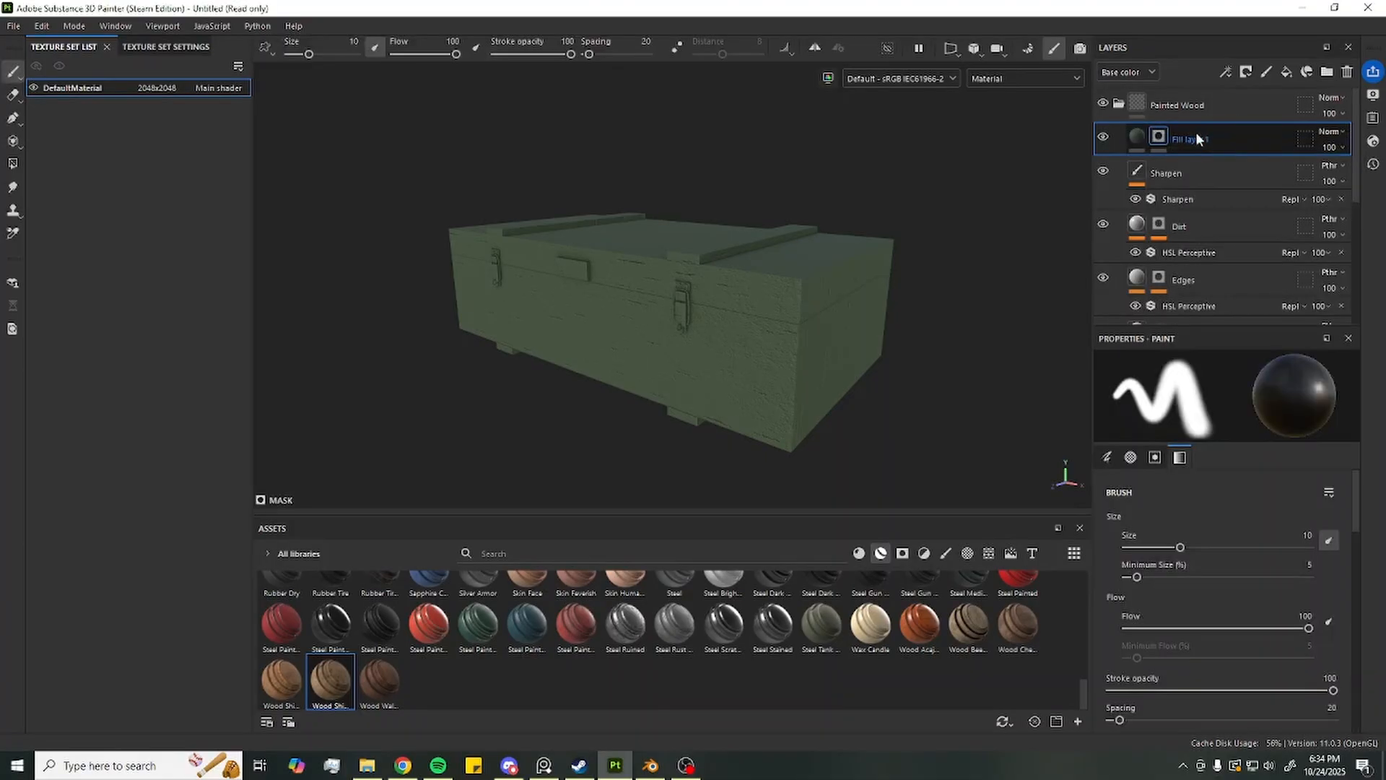
# Browse the smart masks and apply Gun Edges to the green fill layer's mask
pyautogui.keyDown('alt'); pyautogui.moveTo(897, 180); pyautogui.dragTo(820, 355); pyautogui.keyUp('alt')
pyautogui.keyDown('alt'); pyautogui.moveTo(819, 355); pyautogui.dragTo(739, 295, button='middle'); pyautogui.keyUp('alt')
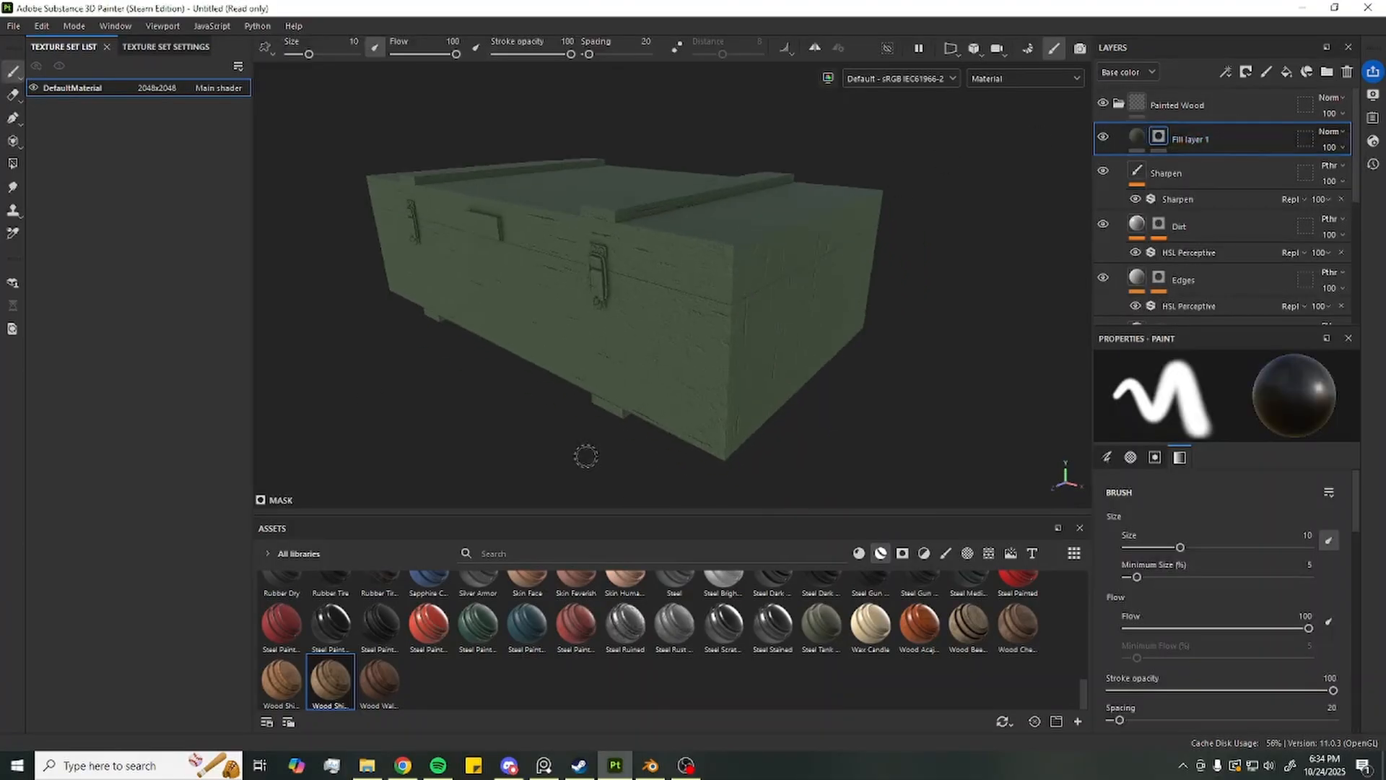
pyautogui.click(904, 554)
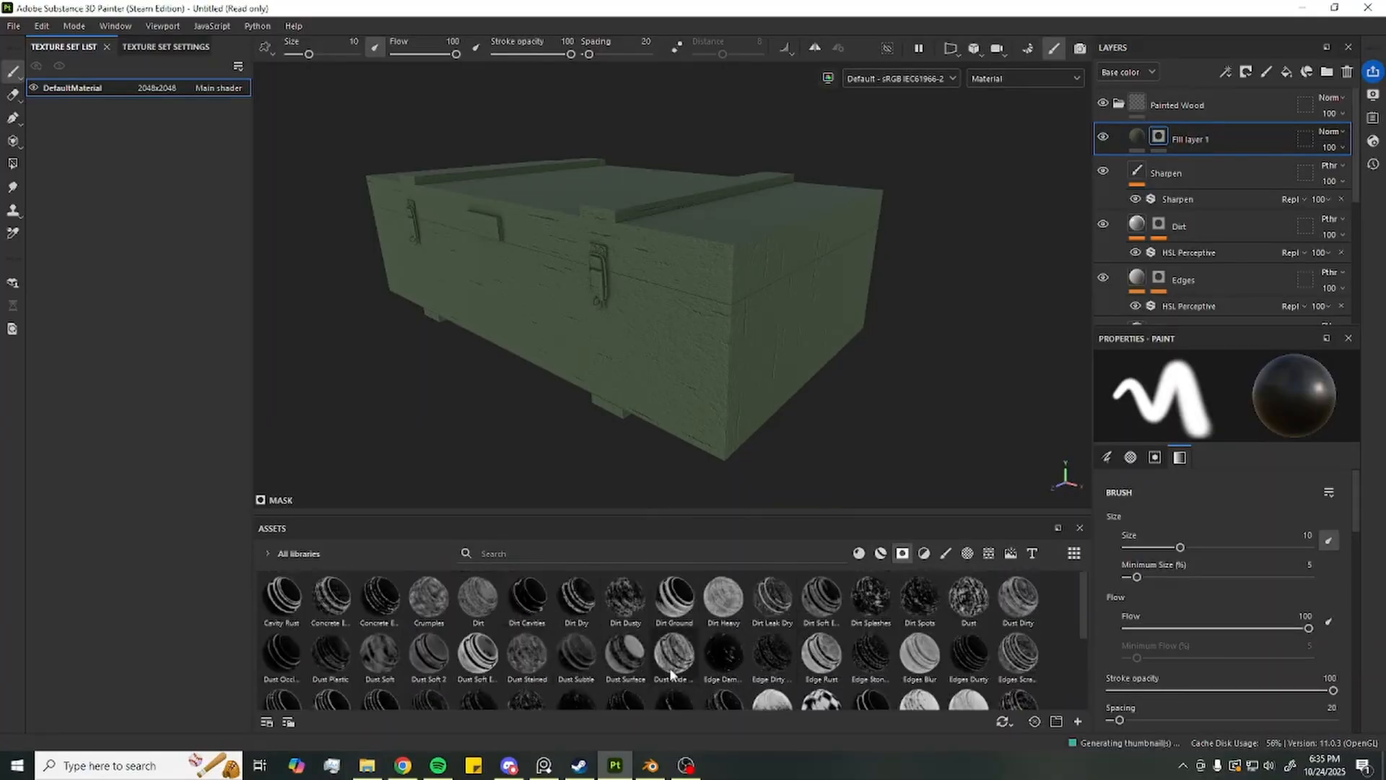
pyautogui.click(147, 47)
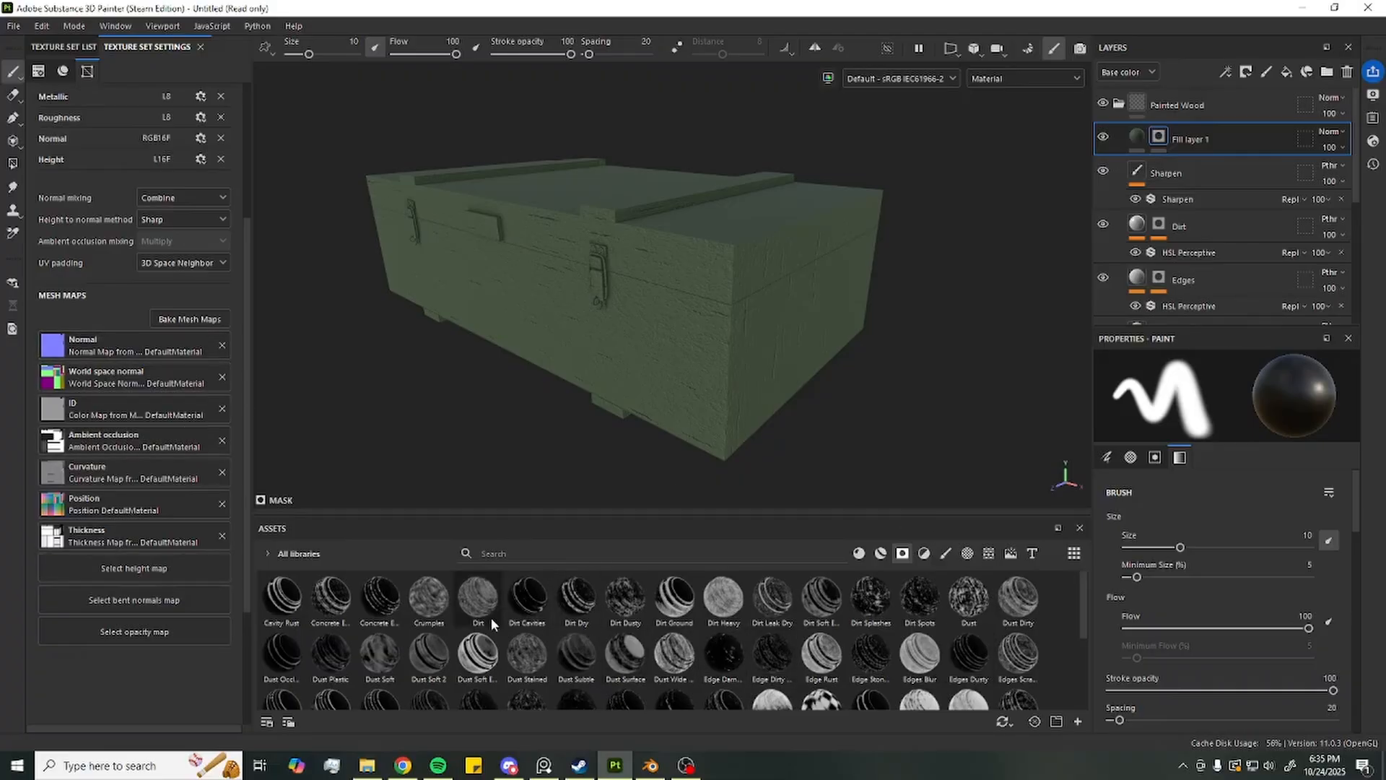
pyautogui.scroll(-5, 686, 639)
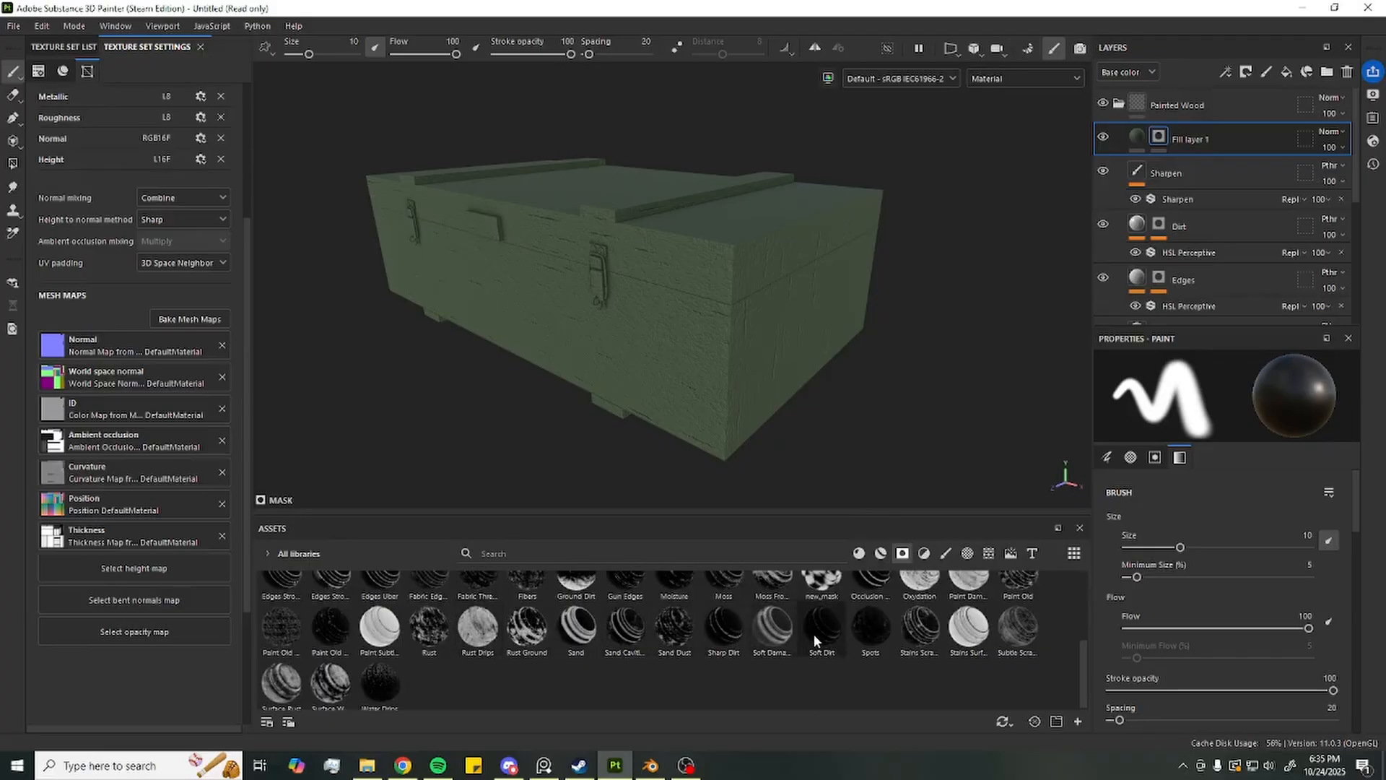
pyautogui.scroll(3, 831, 626)
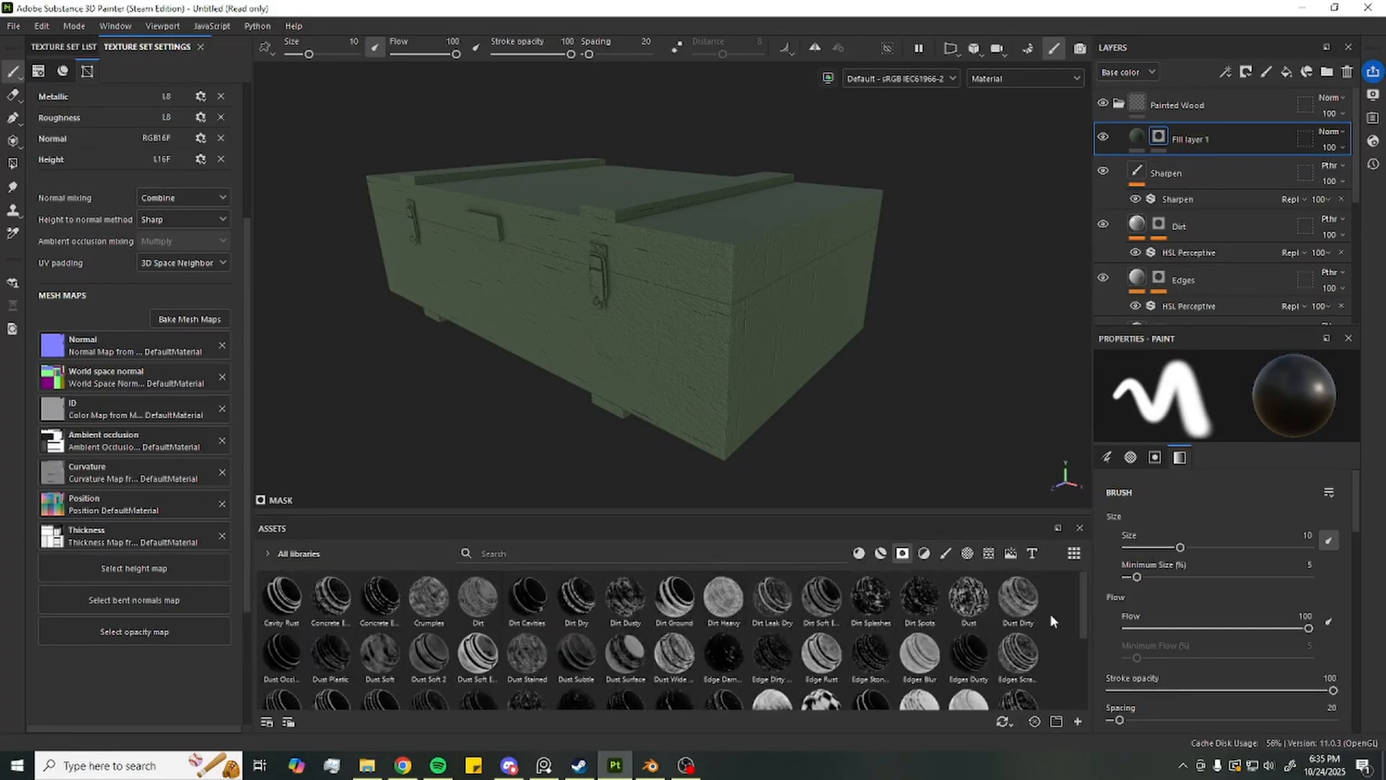
pyautogui.moveTo(1081, 602); pyautogui.dragTo(1084, 639)
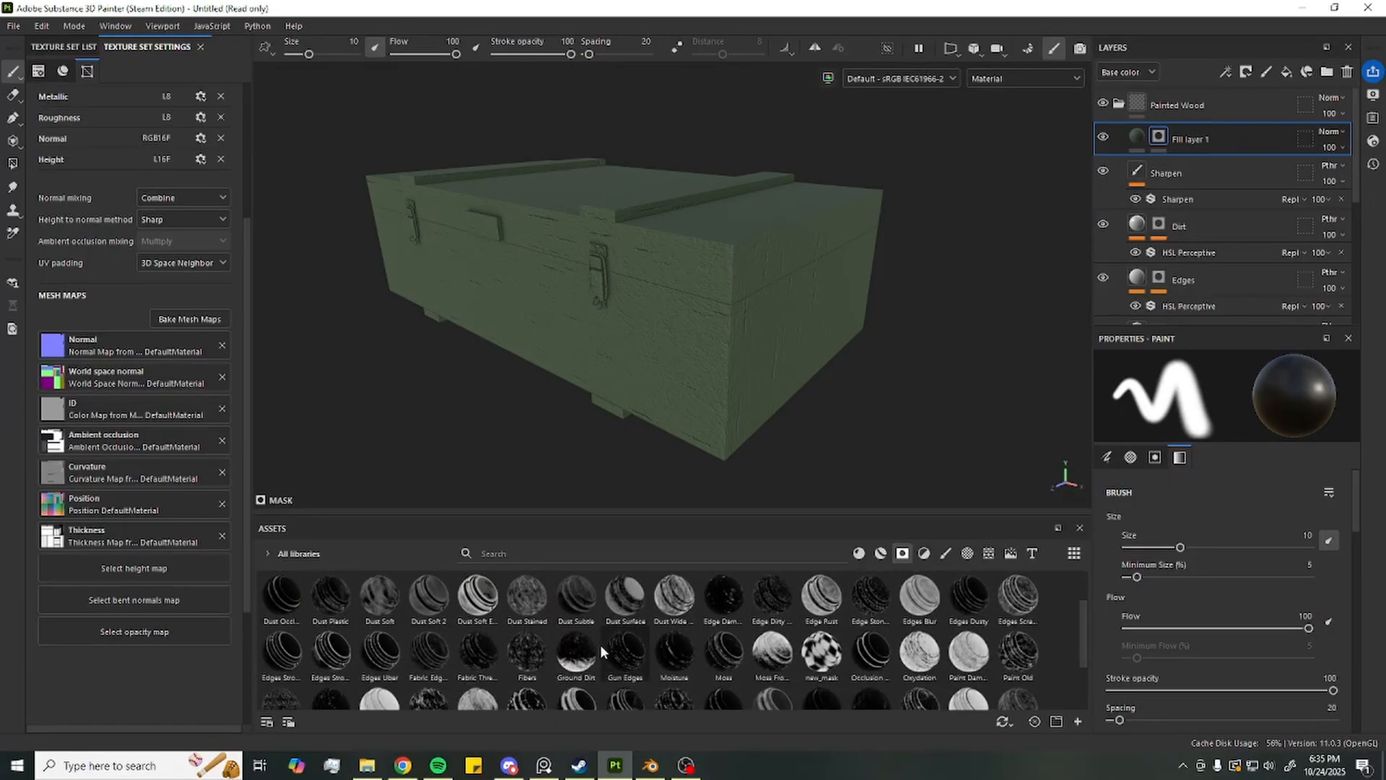
pyautogui.moveTo(625, 660); pyautogui.dragTo(1156, 141)
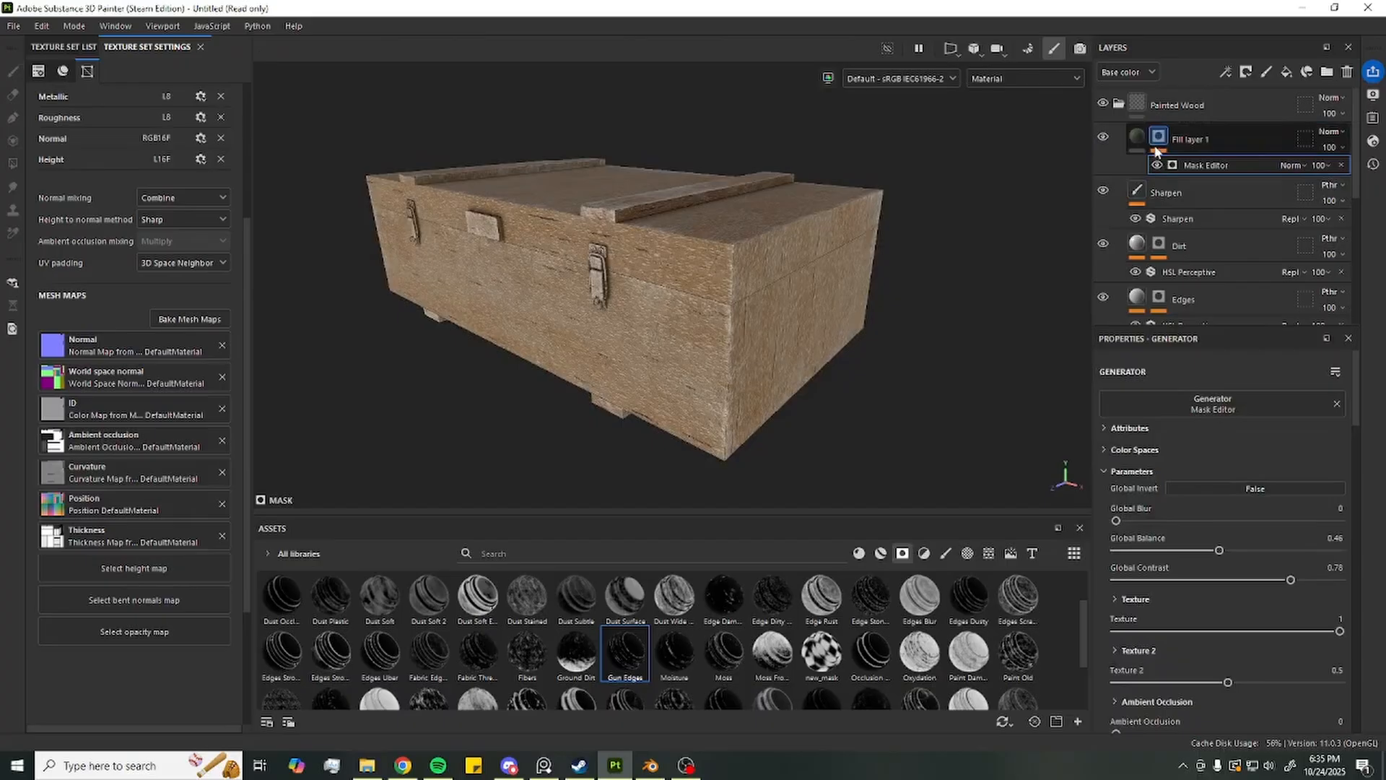
# Invert the fill layer's Mask Editor generator with Global Invert and set its Global Balance to 0.86
pyautogui.scroll(1, 890, 331)
pyautogui.keyDown('alt'); pyautogui.moveTo(891, 331); pyautogui.dragTo(913, 299); pyautogui.keyUp('alt')
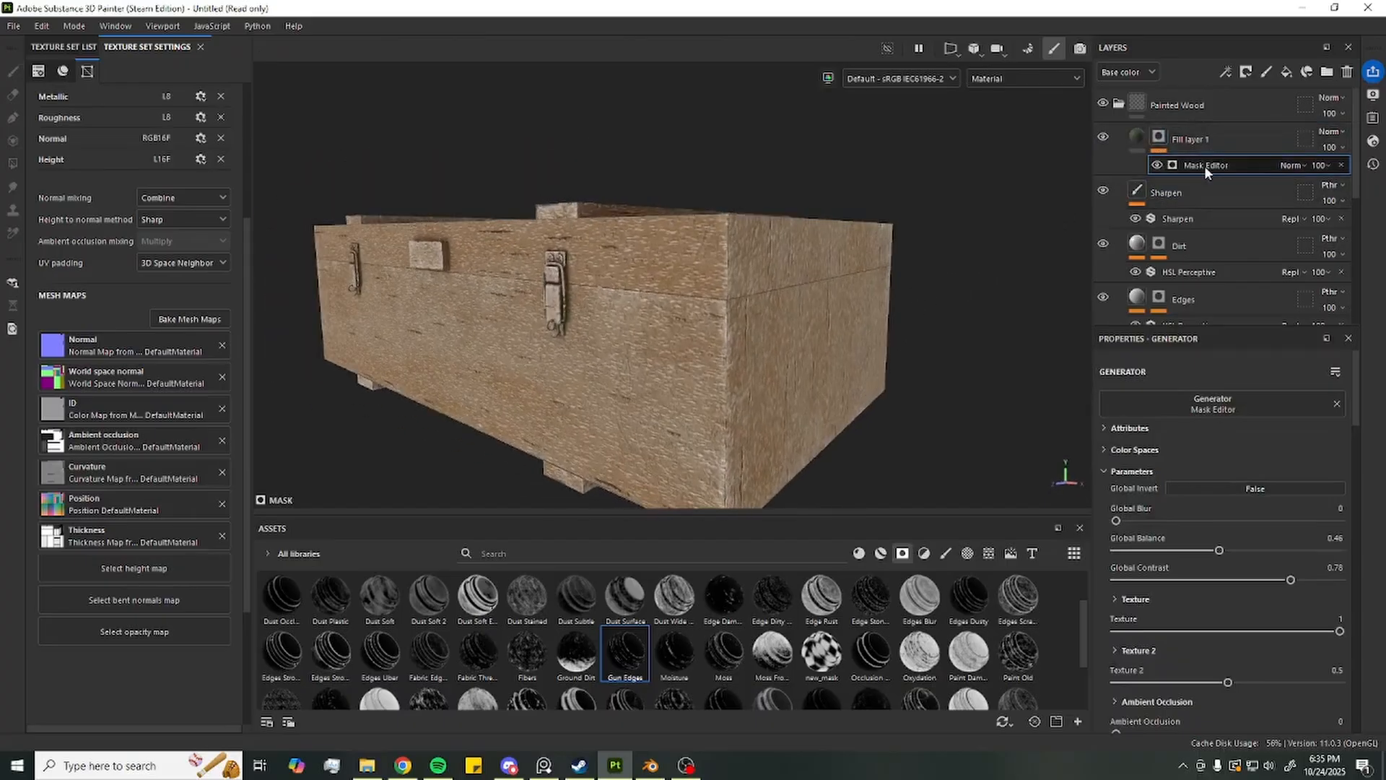
pyautogui.scroll(2, 840, 379)
pyautogui.keyDown('alt'); pyautogui.moveTo(780, 426); pyautogui.dragTo(816, 321, button='middle'); pyautogui.keyUp('alt')
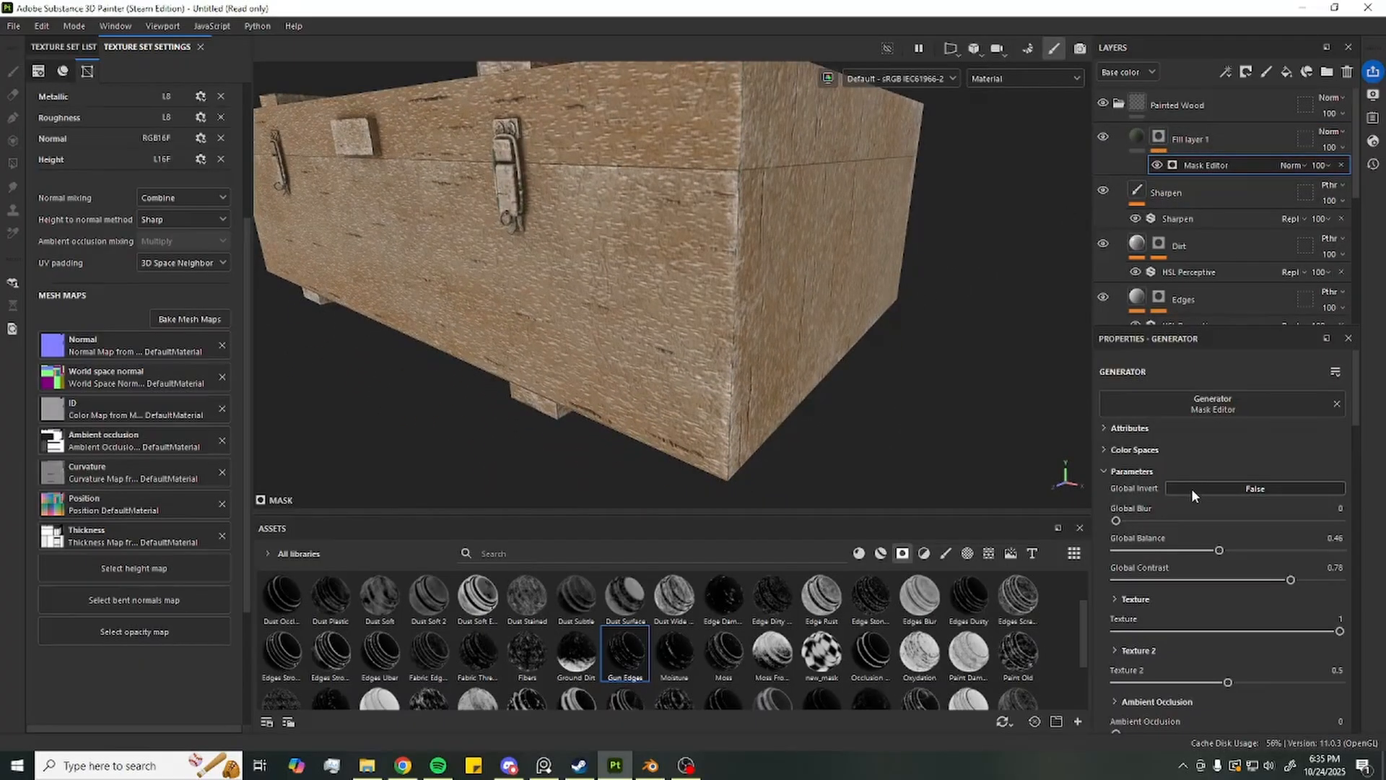
pyautogui.click(1193, 487)
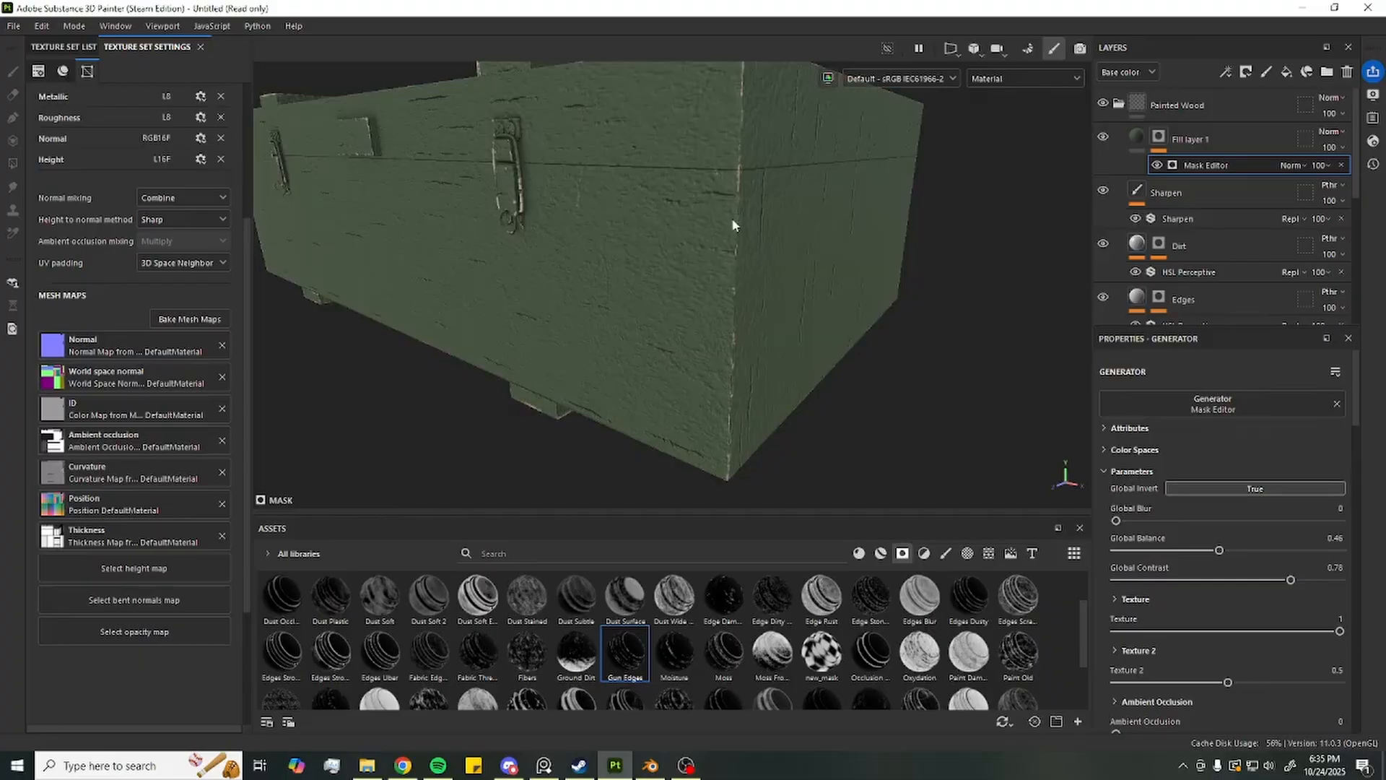
pyautogui.keyDown('alt'); pyautogui.moveTo(733, 224); pyautogui.dragTo(765, 312); pyautogui.keyUp('alt')
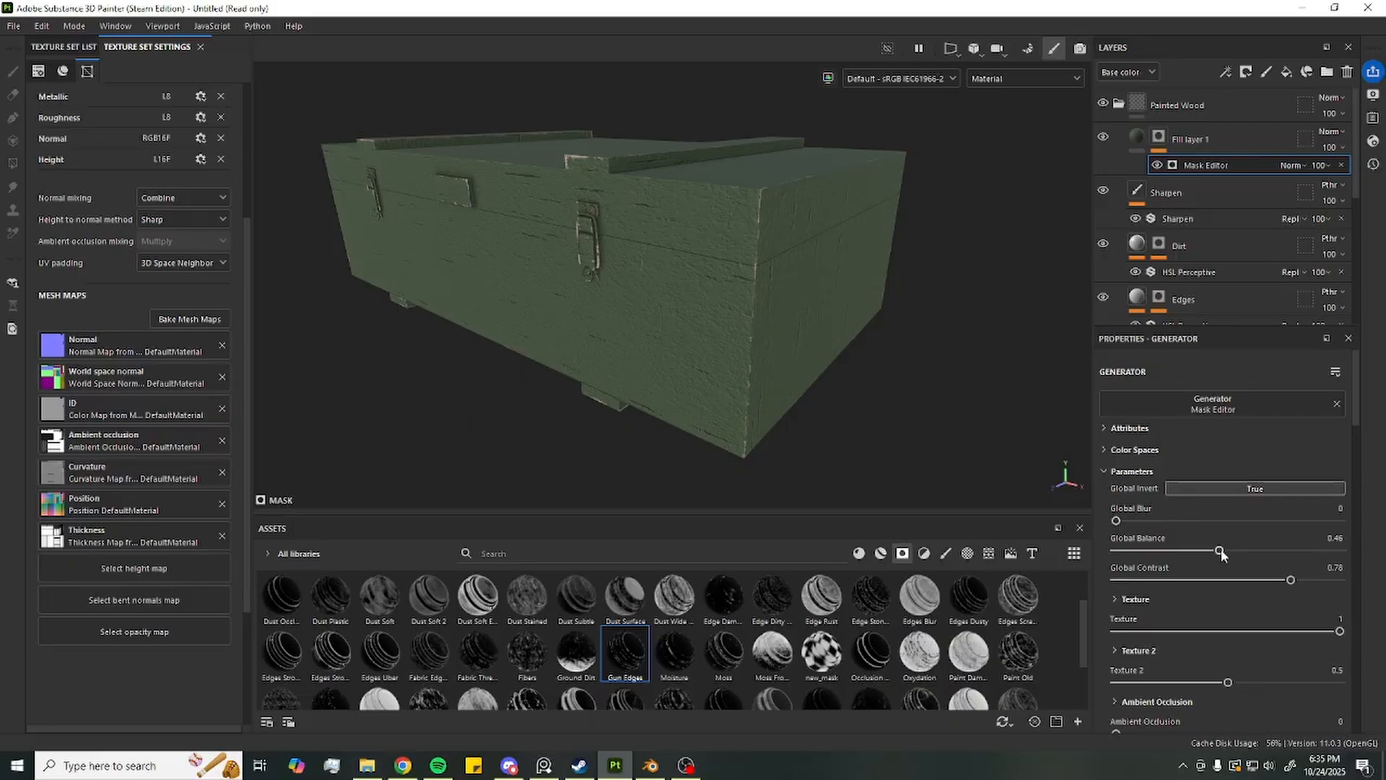
pyautogui.moveTo(1235, 552); pyautogui.dragTo(1306, 552)
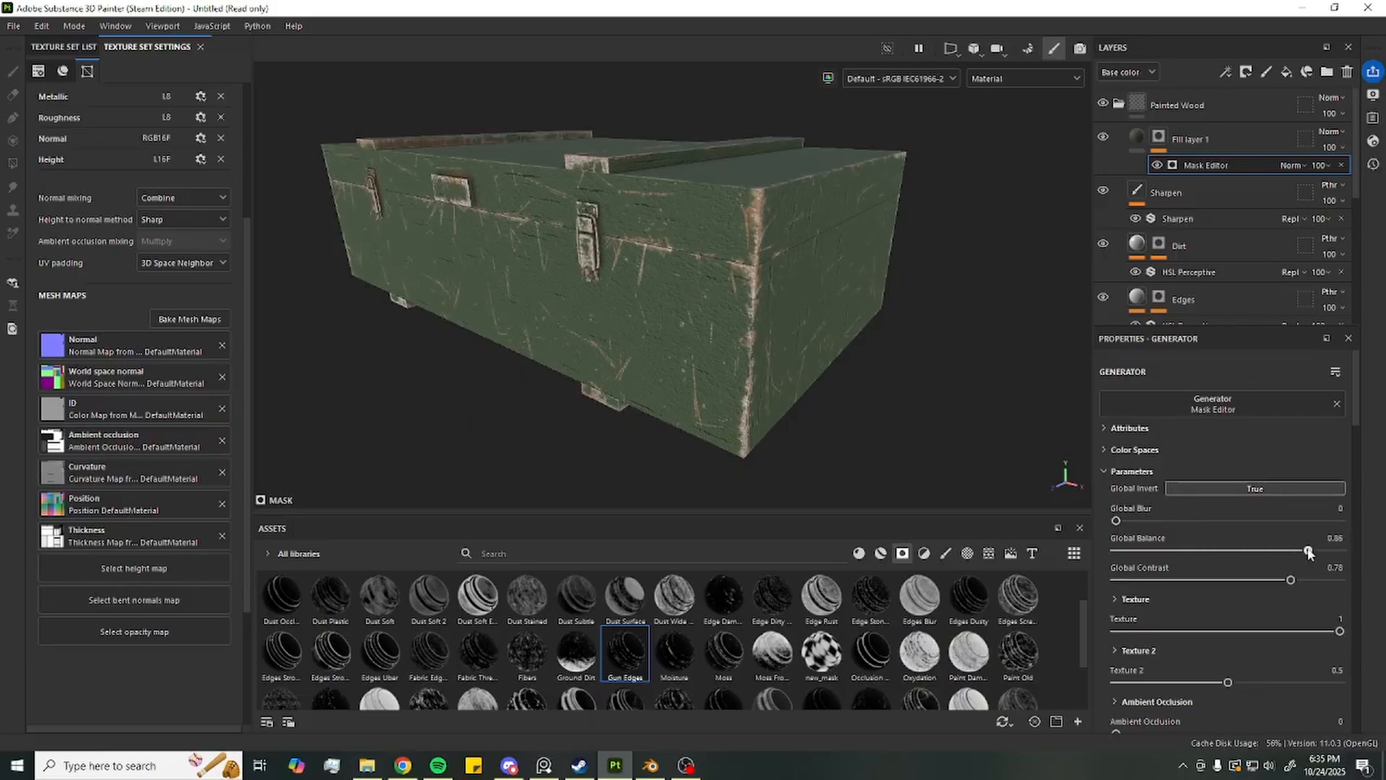
# Set the Mask Editor's Texture 2 amount to 0.07 and compare the crate with the reference photos
pyautogui.keyDown('alt'); pyautogui.moveTo(697, 318); pyautogui.dragTo(735, 318); pyautogui.keyUp('alt')
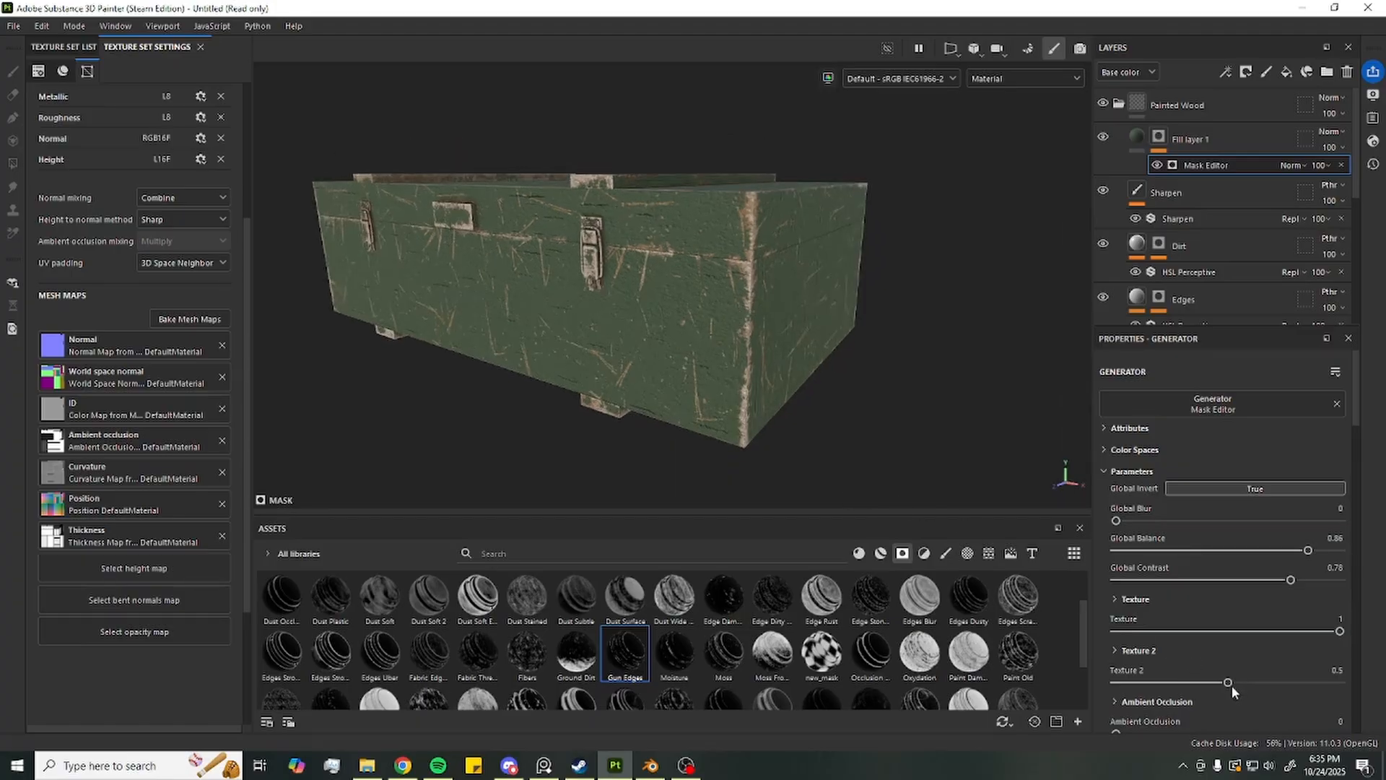
pyautogui.moveTo(1229, 683); pyautogui.dragTo(1148, 683)
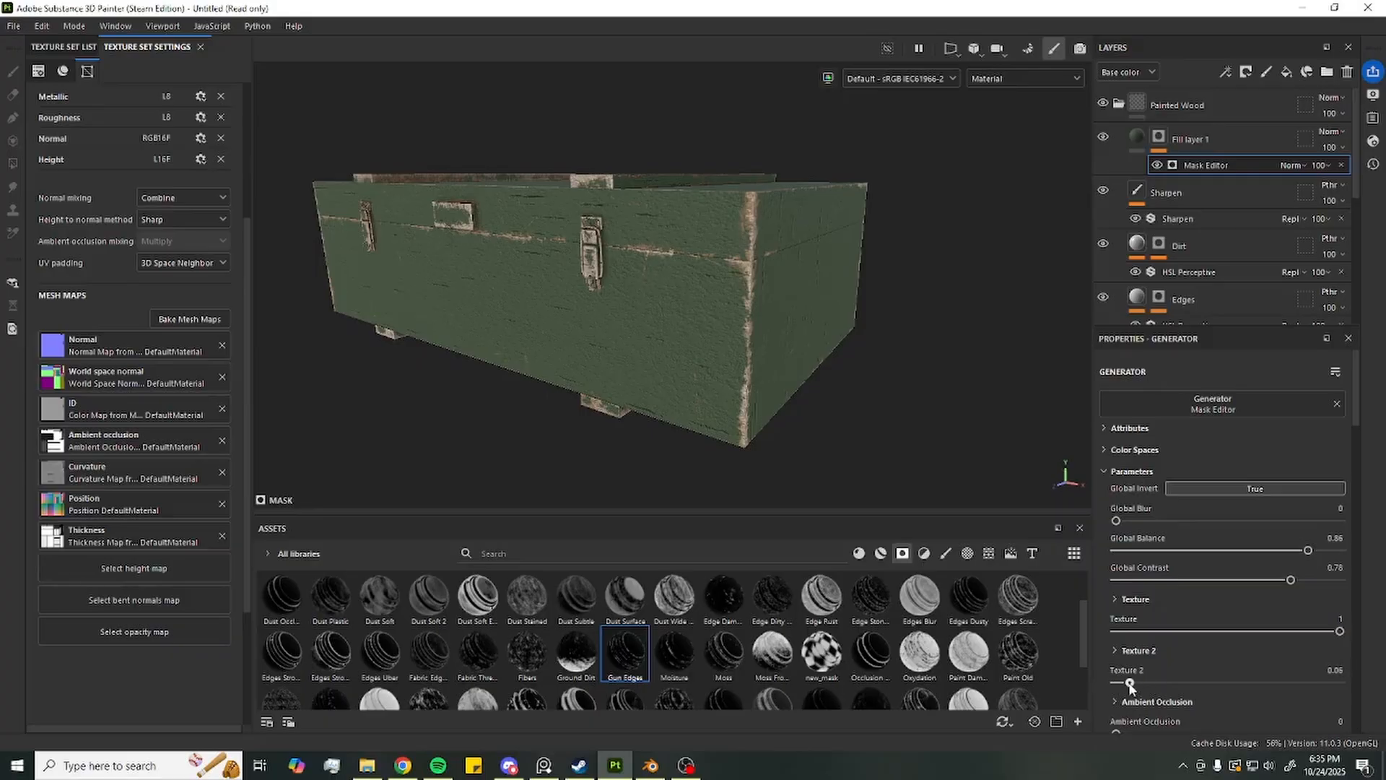
pyautogui.moveTo(821, 395)
pyautogui.keyDown('alt'); pyautogui.mouseDown()
pyautogui.moveTo(873, 383)
pyautogui.moveTo(799, 386)
pyautogui.moveTo(686, 303)
pyautogui.moveTo(662, 307)
pyautogui.mouseUp(); pyautogui.keyUp('alt')
pyautogui.keyDown('alt'); pyautogui.moveTo(840, 362); pyautogui.dragTo(815, 321, button='middle'); pyautogui.keyUp('alt')
pyautogui.hotkey('alt', 'Tab')
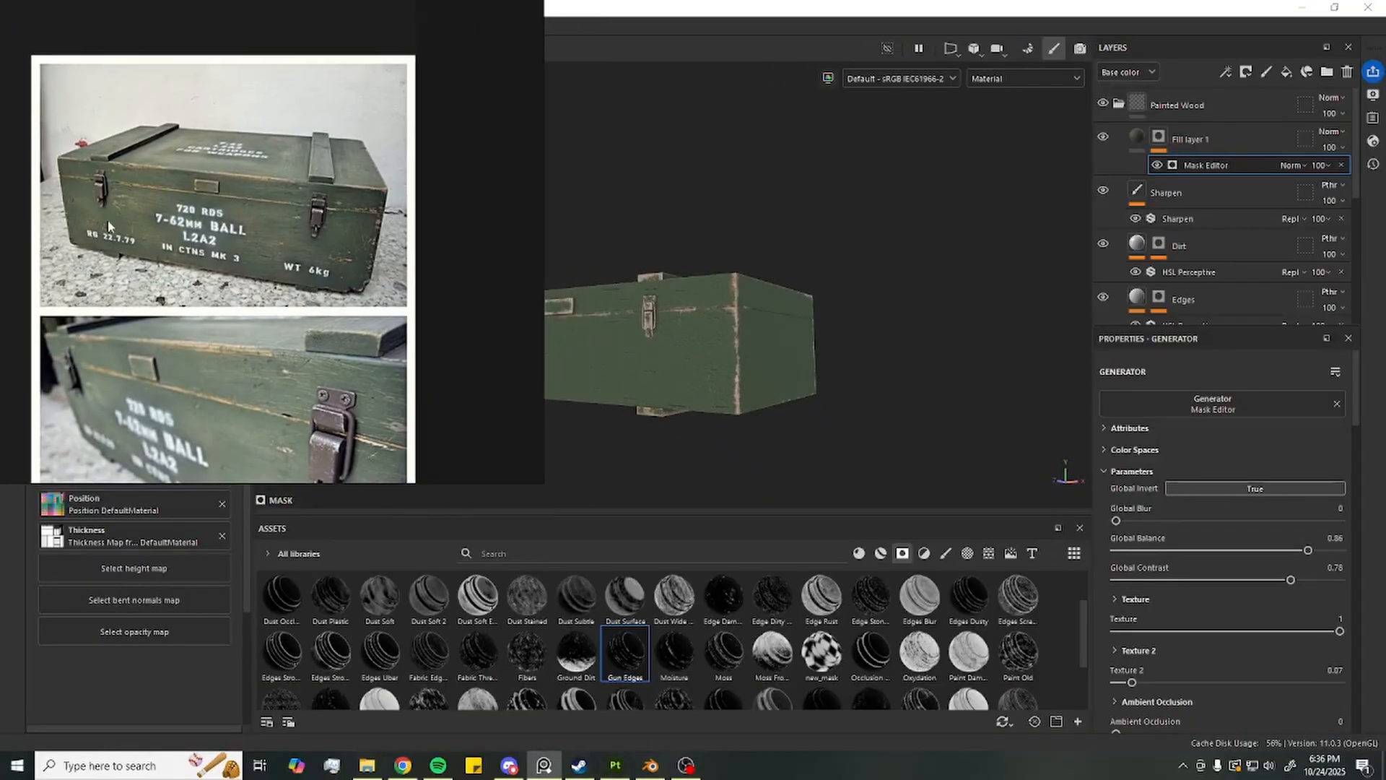
pyautogui.hotkey('alt', 'Tab')
pyautogui.keyDown('alt'); pyautogui.moveTo(937, 361); pyautogui.dragTo(893, 383); pyautogui.keyUp('alt')
pyautogui.rightClick(1188, 167)
pyautogui.click(1181, 175)
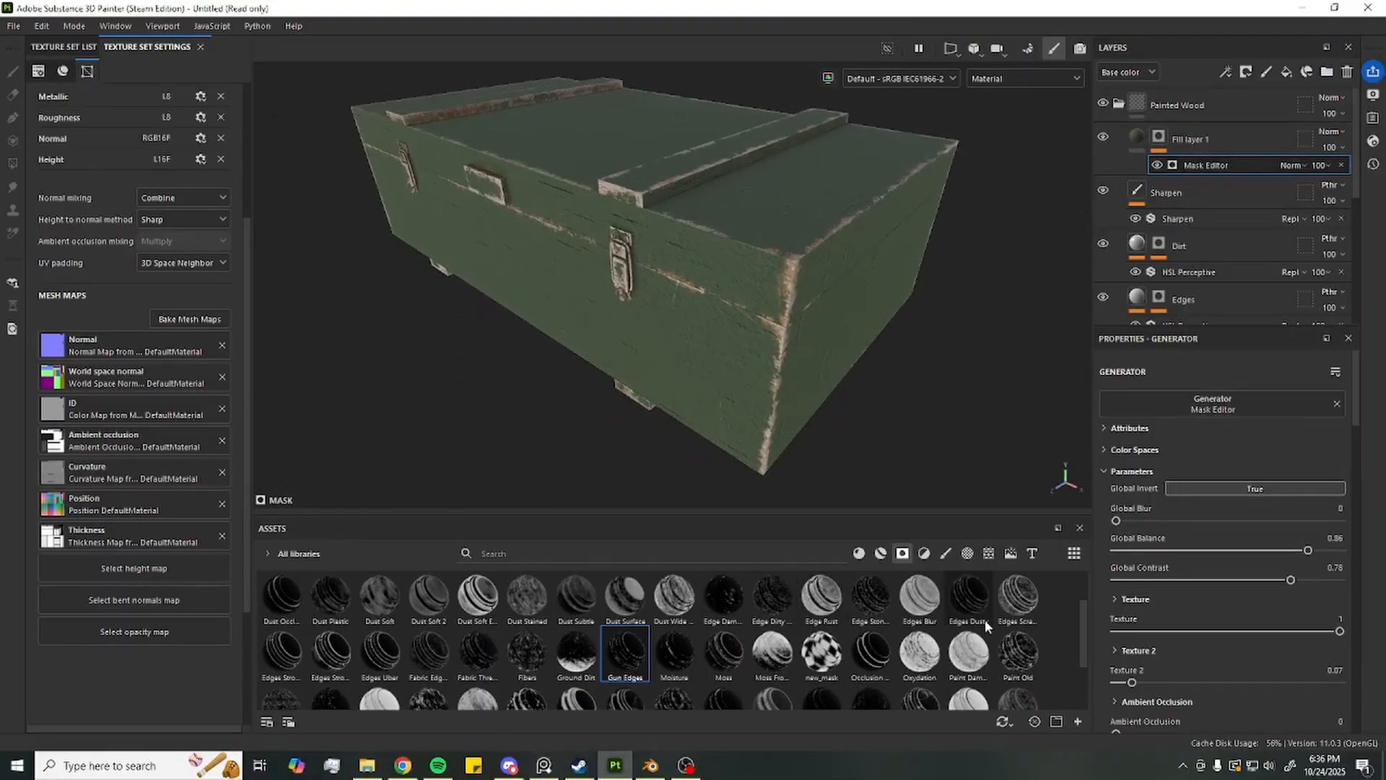
pyautogui.scroll(-3, 984, 620)
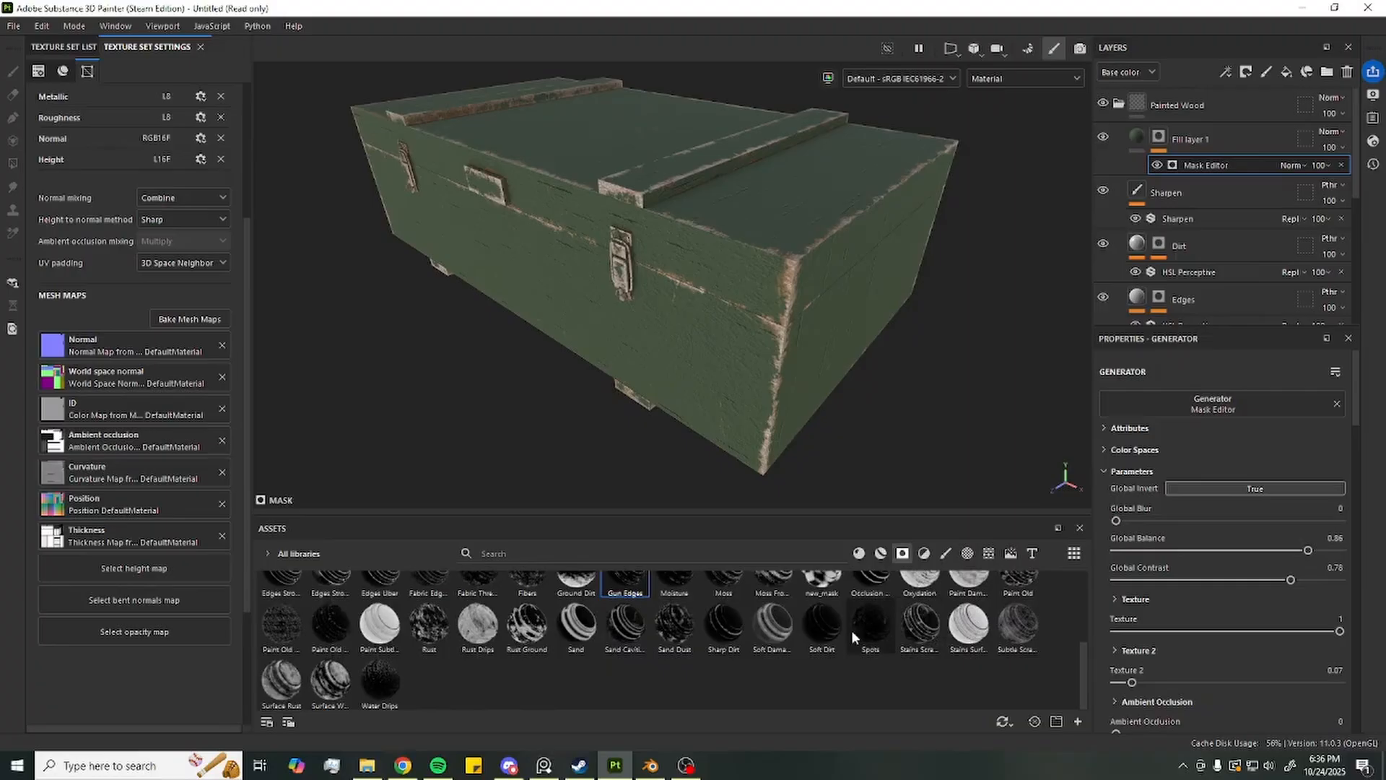
pyautogui.click(1301, 164)
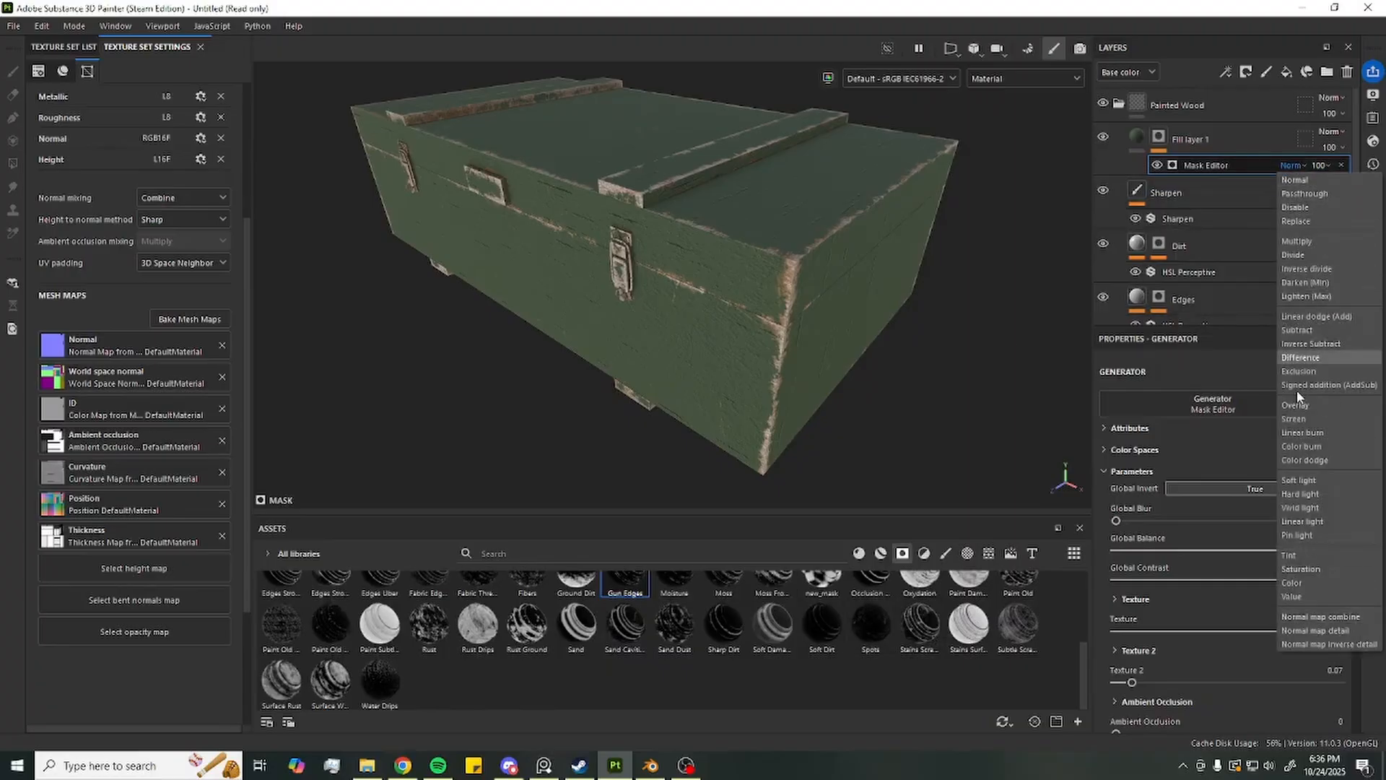
pyautogui.click(1295, 180)
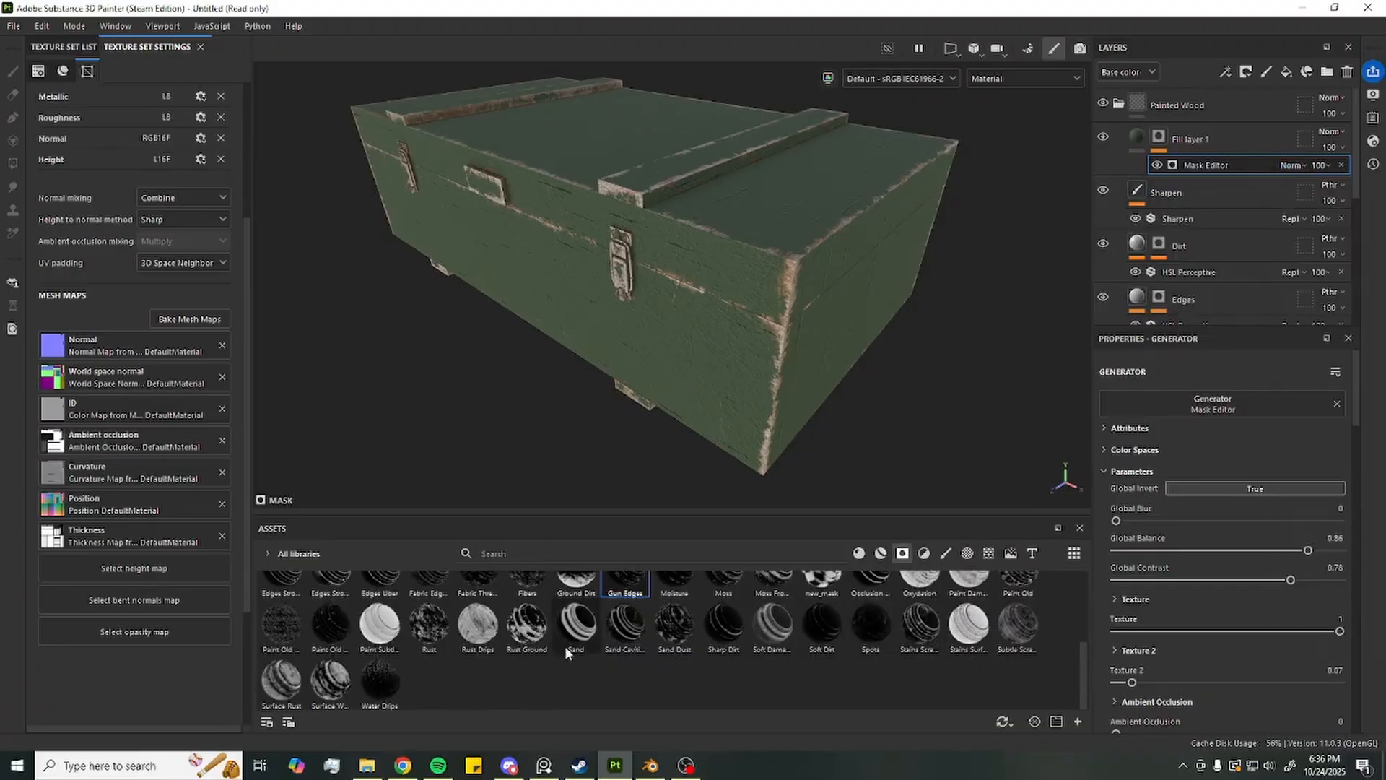
pyautogui.scroll(3, 564, 645)
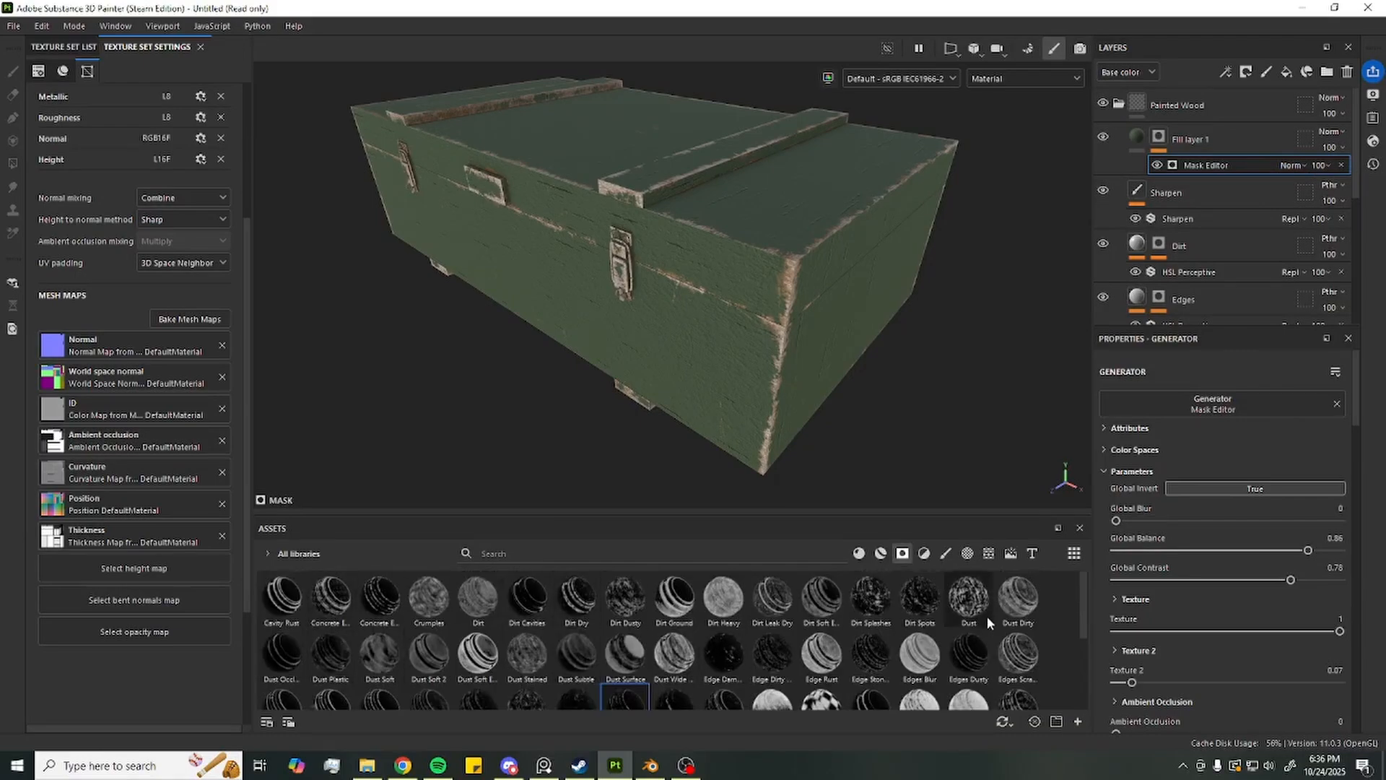
# Filter the assets to textures, search for "grunge" and browse the grunge maps
pyautogui.click(969, 554)
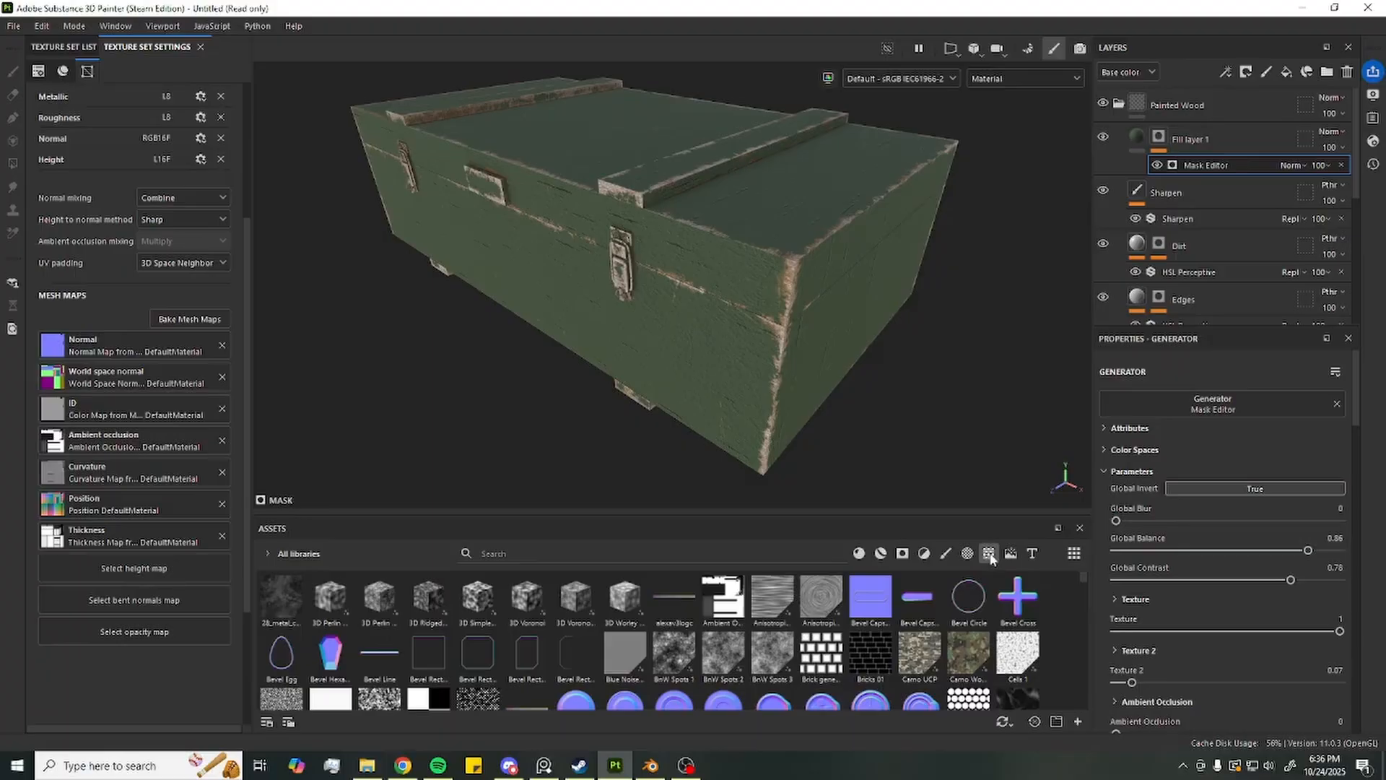
pyautogui.click(576, 553)
pyautogui.write('g')
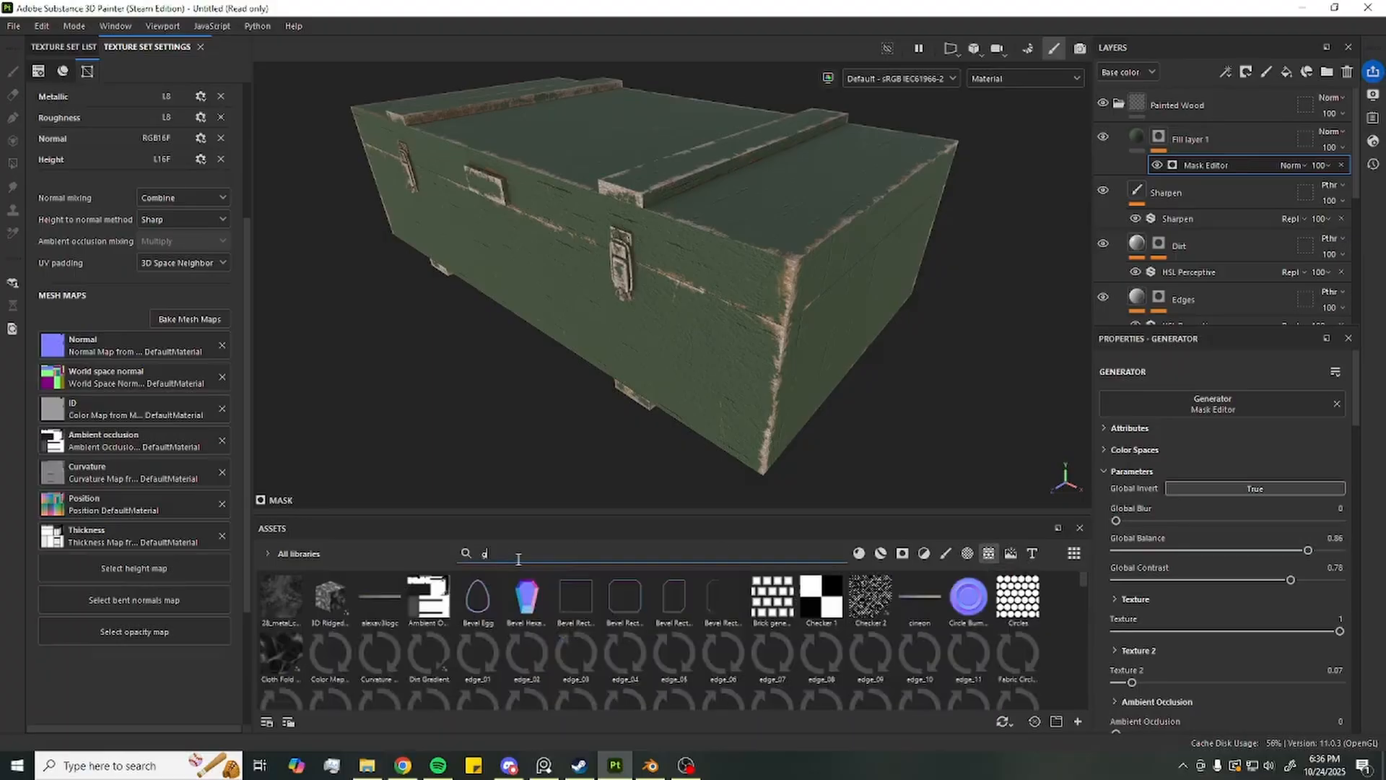
pyautogui.write('runge')
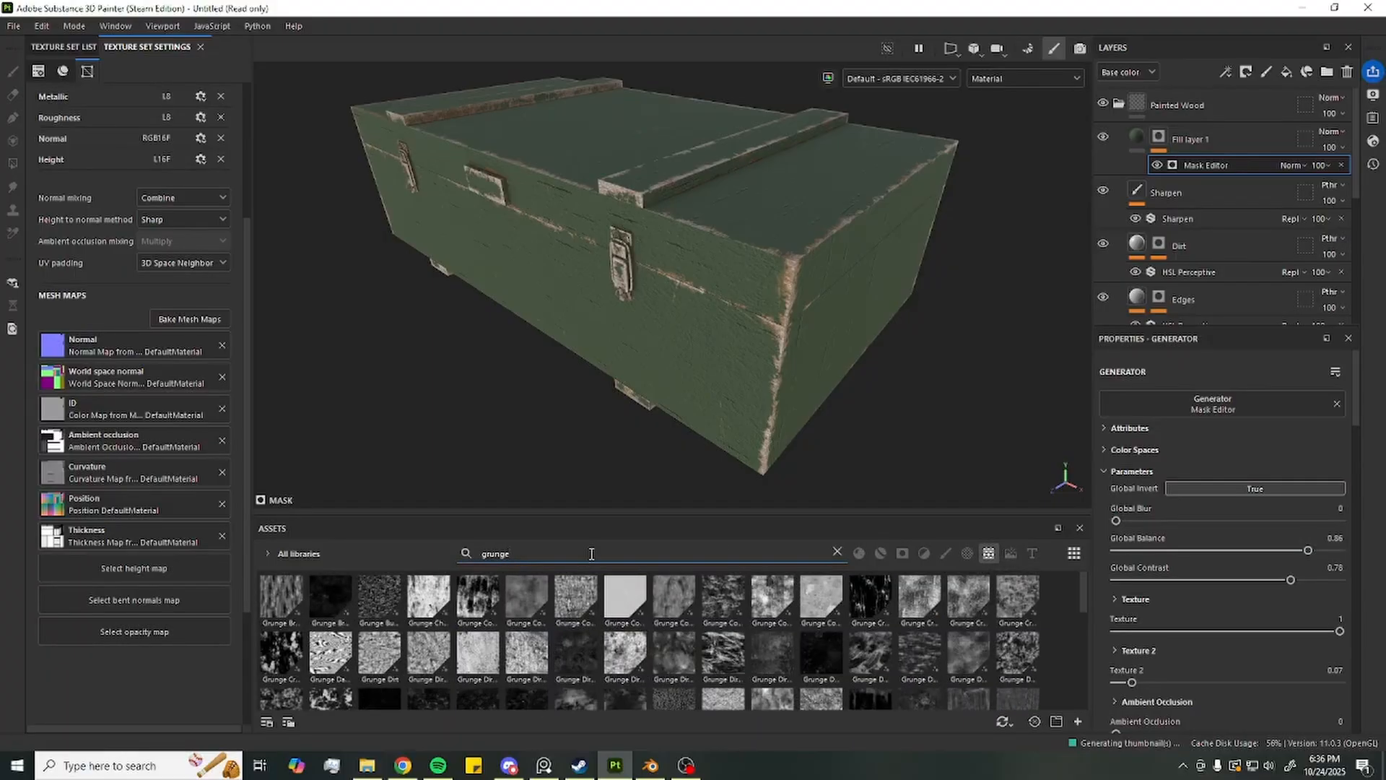
pyautogui.scroll(-5, 479, 653)
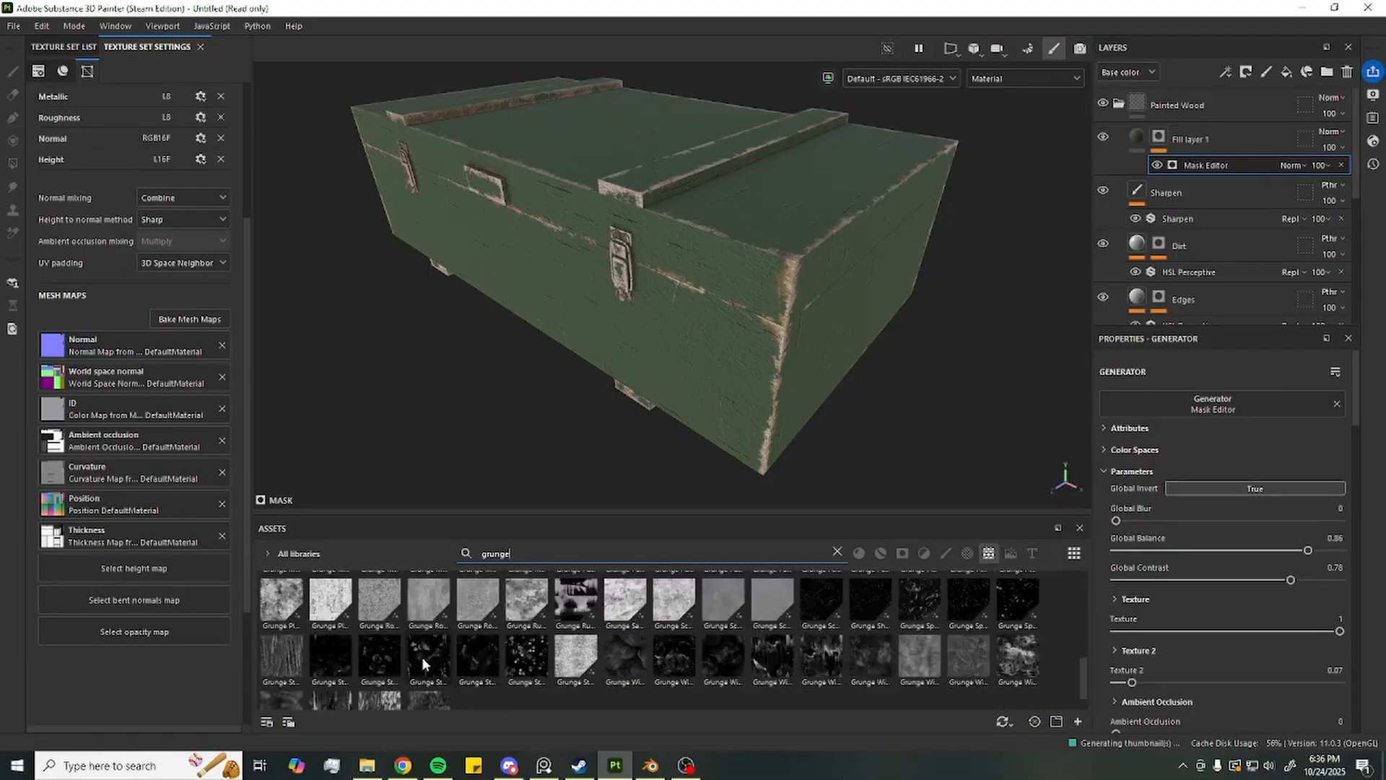
pyautogui.scroll(4, 433, 653)
# Add a fill effect above the Mask Editor in the green fill layer's mask and set its grayscale to about 0.48
pyautogui.rightClick(1194, 166)
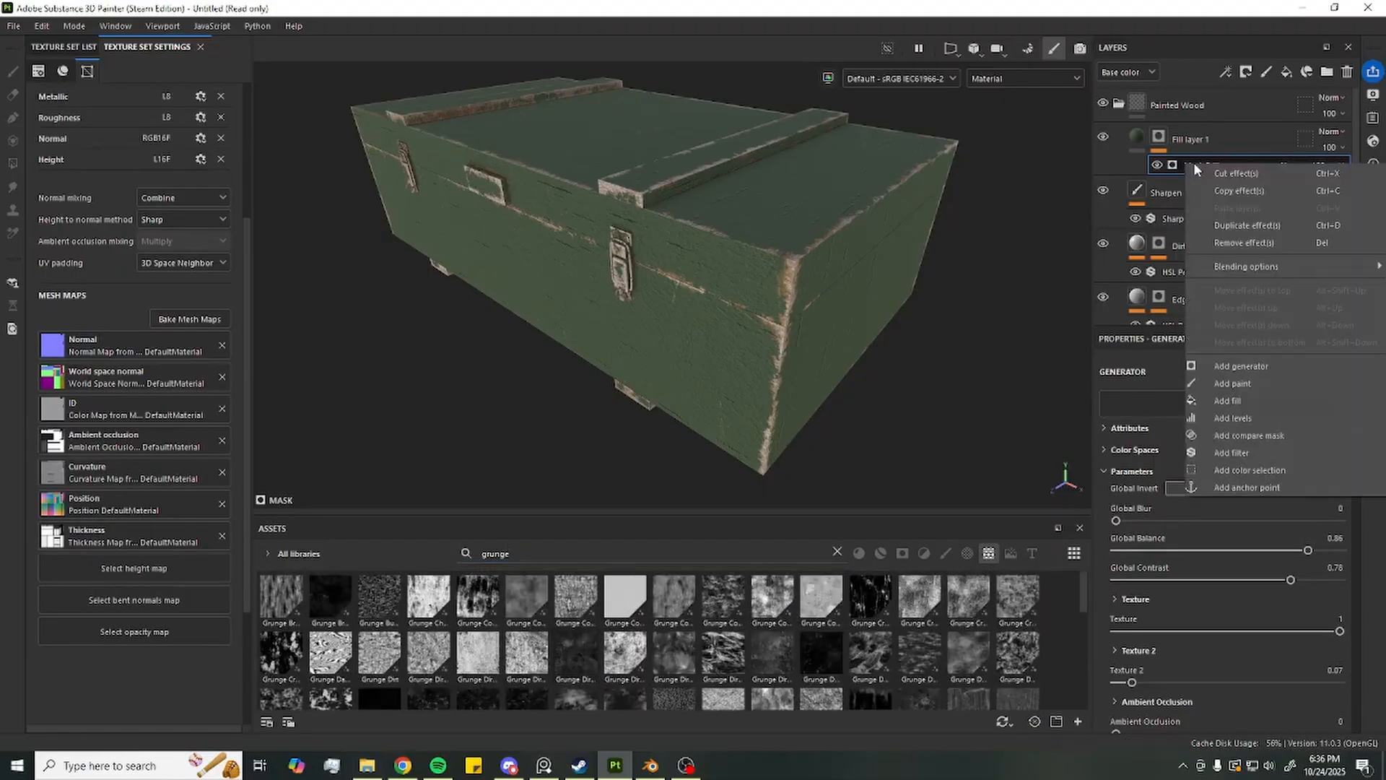
pyautogui.click(1223, 157)
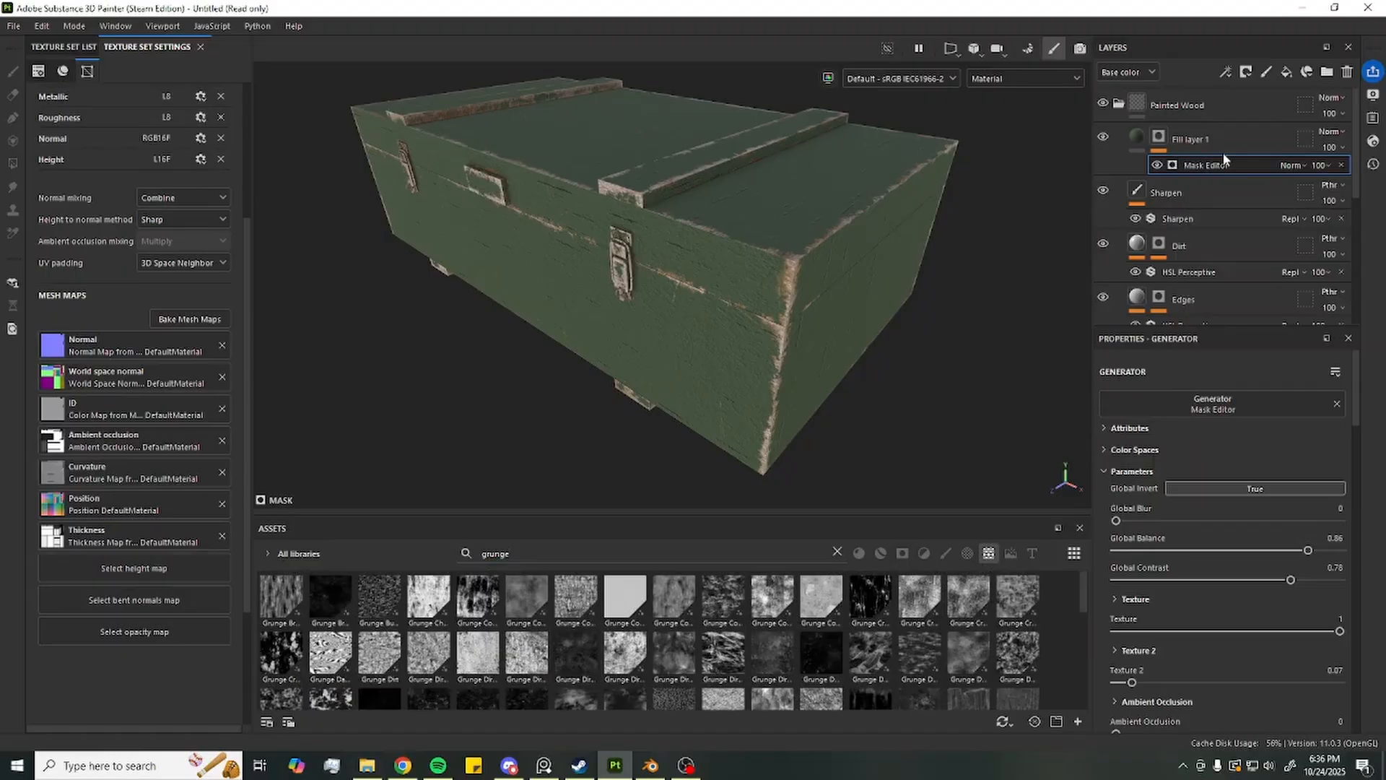
pyautogui.rightClick(1197, 169)
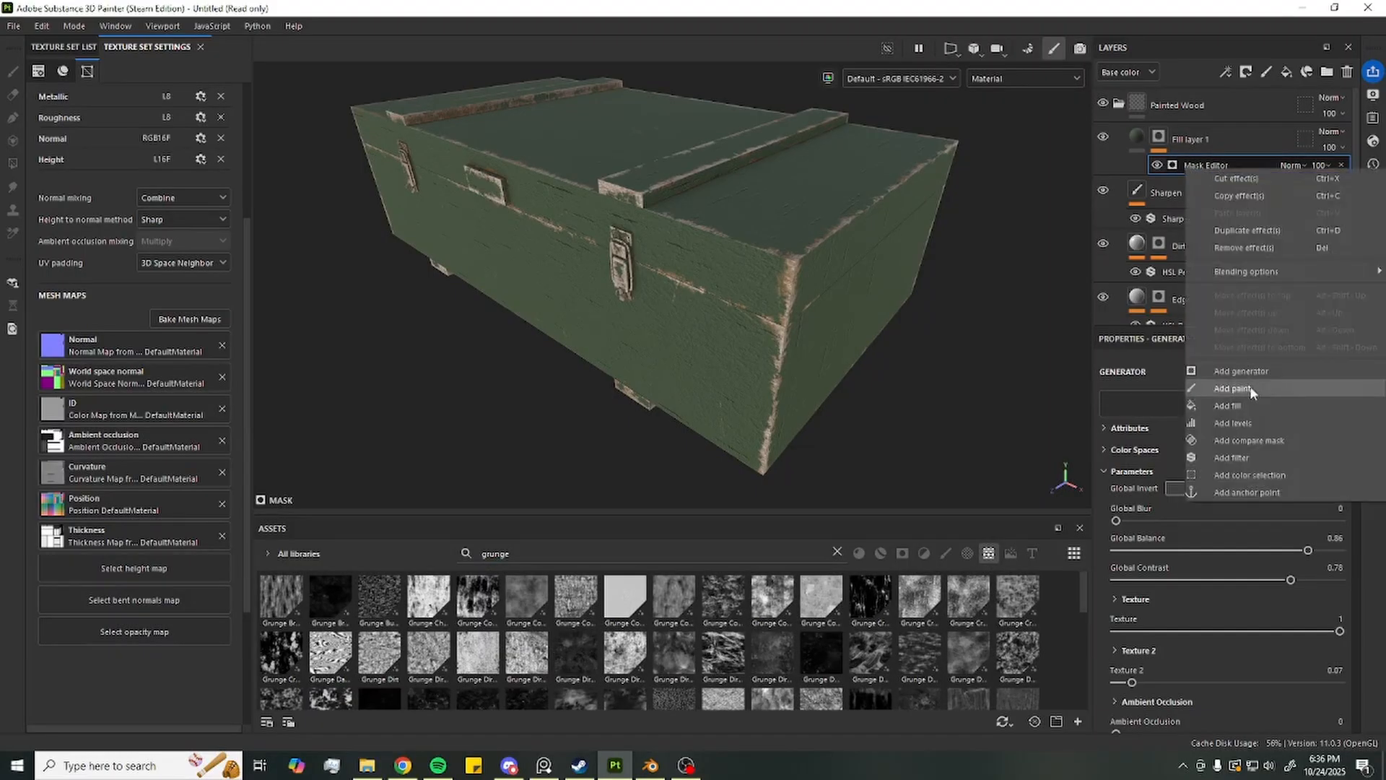
pyautogui.click(1249, 406)
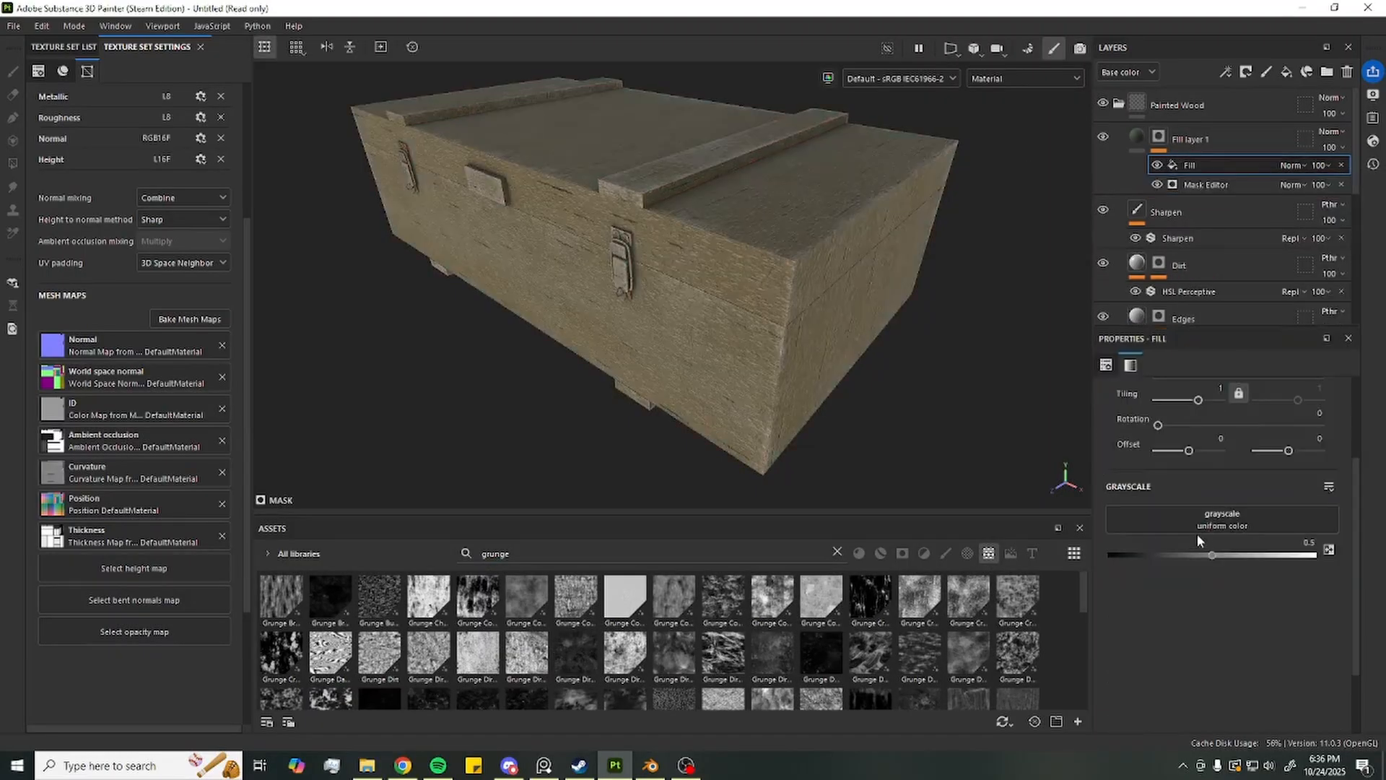
pyautogui.moveTo(1210, 555)
pyautogui.mouseDown()
pyautogui.moveTo(1315, 555)
pyautogui.moveTo(970, 533)
pyautogui.moveTo(1336, 565)
pyautogui.moveTo(1189, 533)
pyautogui.moveTo(849, 517)
pyautogui.moveTo(1335, 563)
pyautogui.moveTo(1208, 571)
pyautogui.mouseUp()
# Find Grunge Rough Dirty among the grunge textures and assign it to the mask fill's grayscale
pyautogui.scroll(-5, 693, 656)
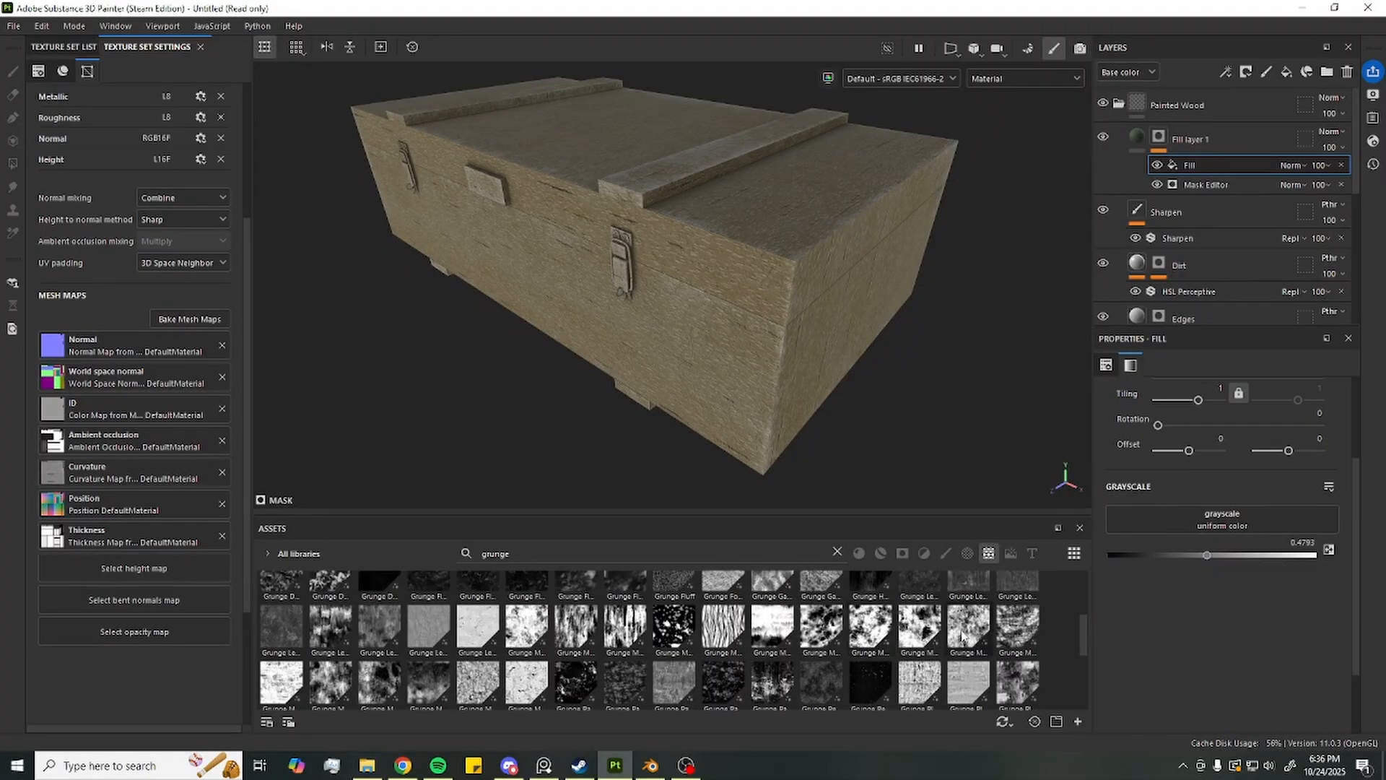
pyautogui.moveTo(423, 639)
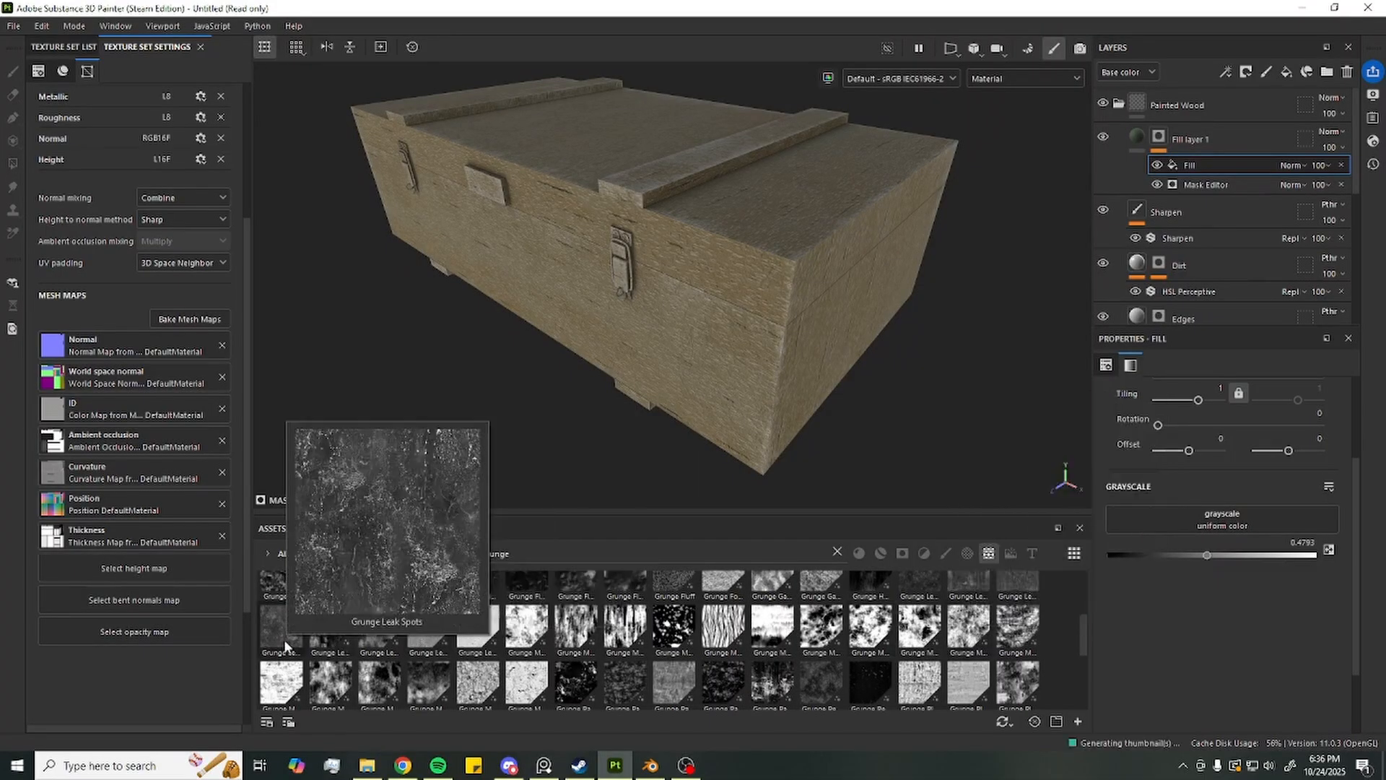
pyautogui.scroll(-3, 570, 655)
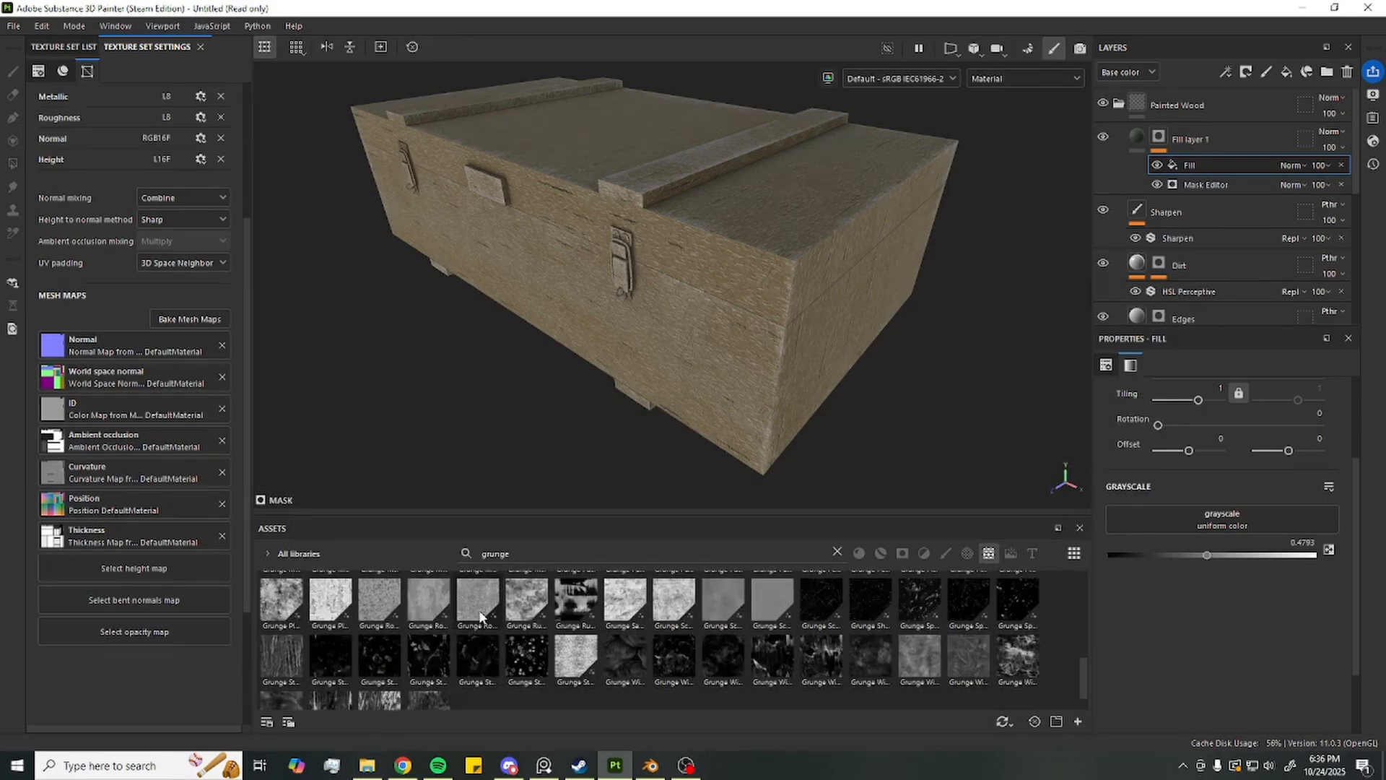
pyautogui.moveTo(428, 599); pyautogui.dragTo(1210, 530)
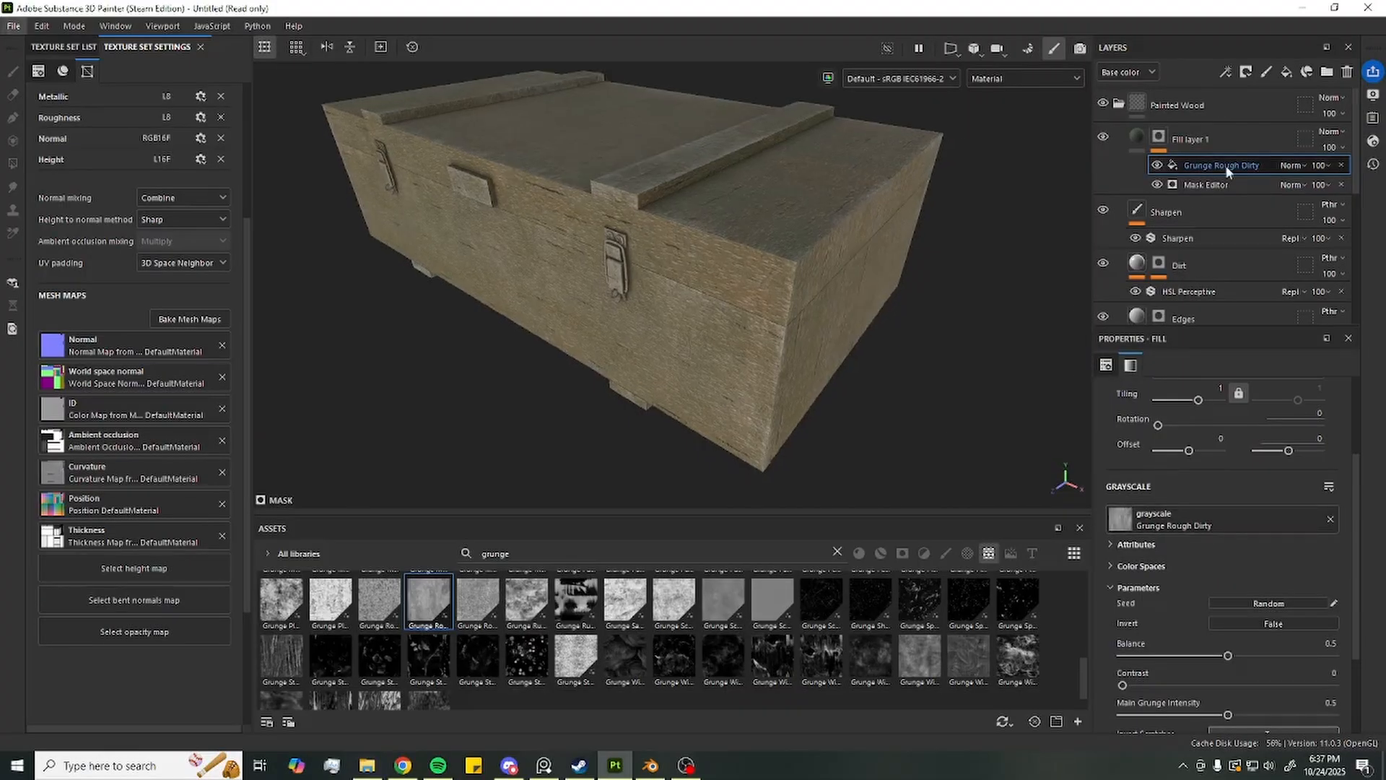
# Examine the green fill layer's mask on its own, then inspect the crate in material view
pyautogui.keyDown('alt'); pyautogui.click(1166, 137); pyautogui.keyUp('alt')
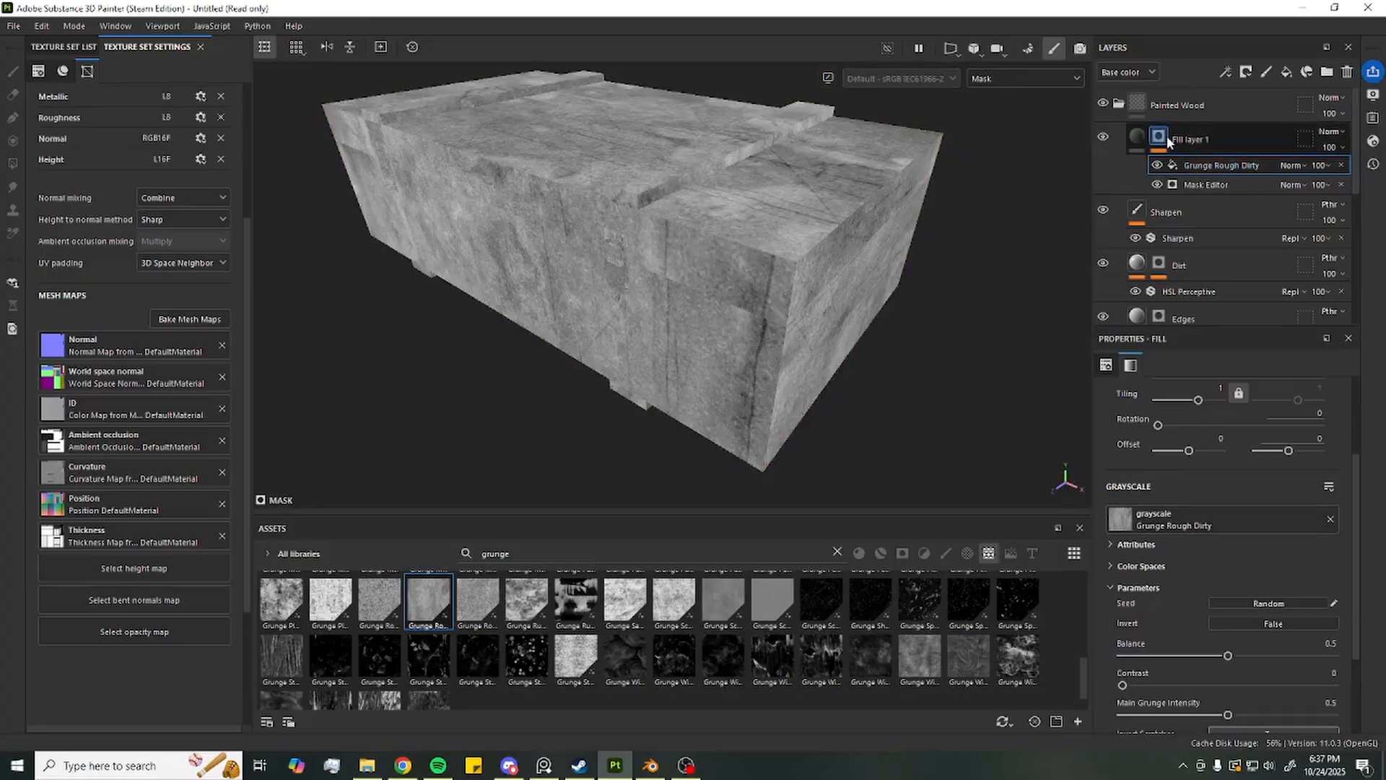
pyautogui.keyDown('alt'); pyautogui.moveTo(955, 234); pyautogui.dragTo(773, 307); pyautogui.keyUp('alt')
pyautogui.click(1136, 137)
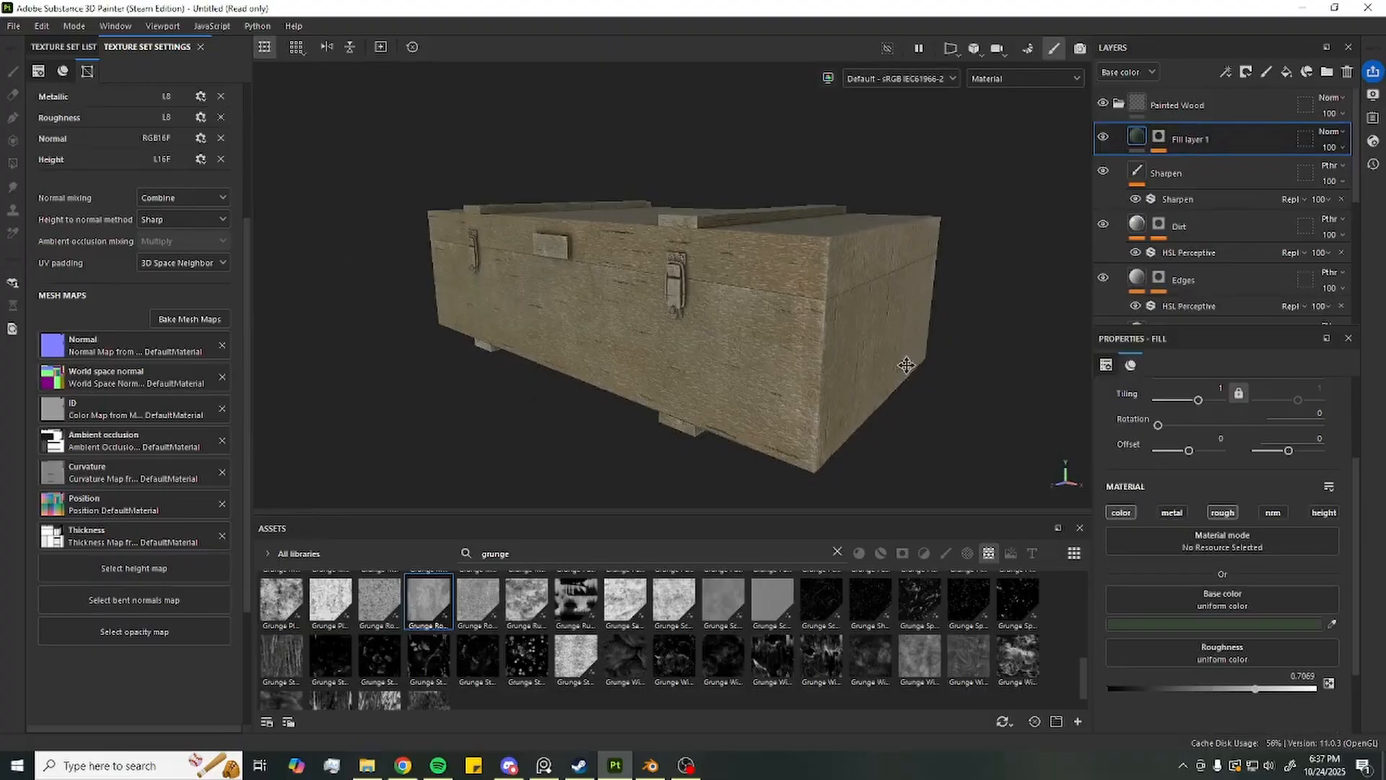
pyautogui.keyDown('alt'); pyautogui.moveTo(809, 325); pyautogui.dragTo(773, 315); pyautogui.keyUp('alt')
# Set the Grunge Rough Dirty fill's Balance to 0.74, Main Grunge Intensity to 0.76 and Scratches Intensity to 0.19
pyautogui.click(1158, 137)
pyautogui.click(1176, 149)
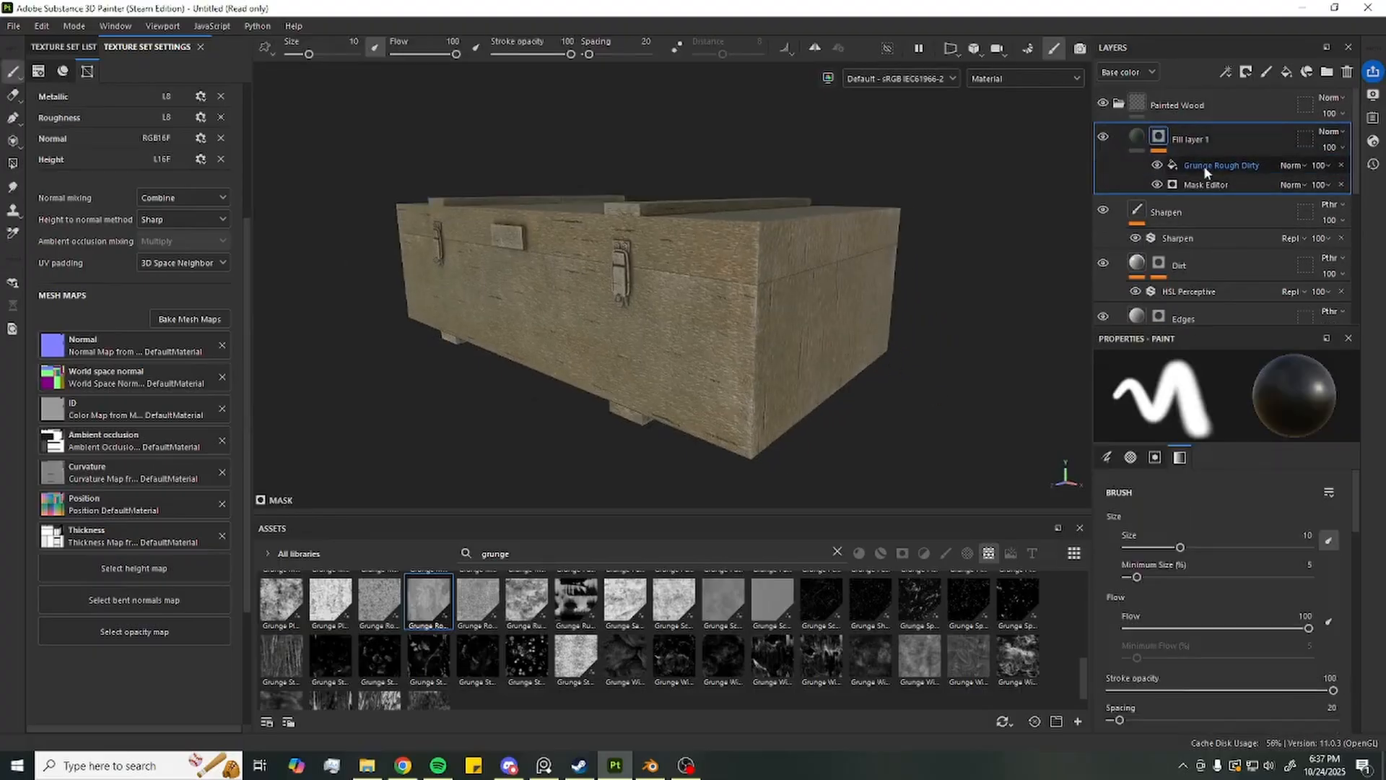
pyautogui.scroll(-5, 1186, 634)
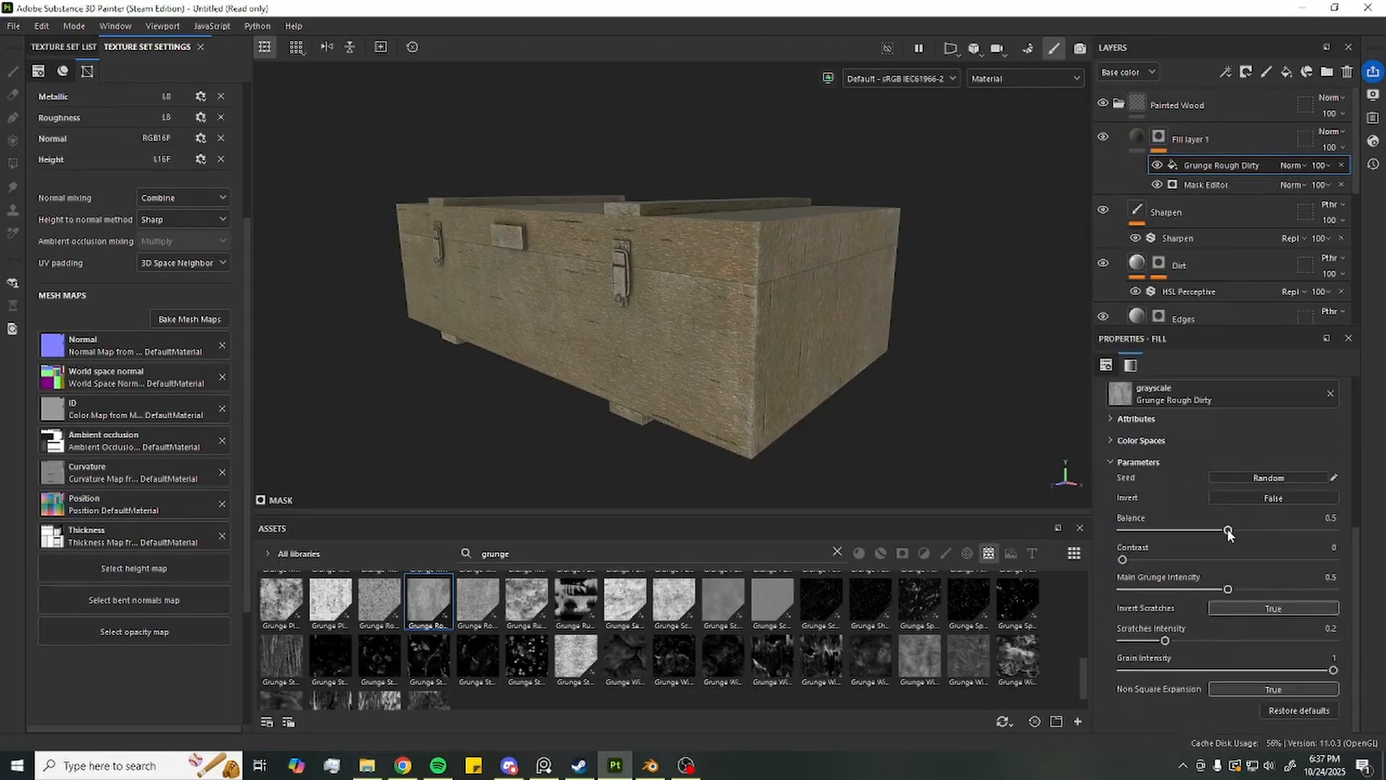
pyautogui.moveTo(1228, 531); pyautogui.dragTo(1280, 532)
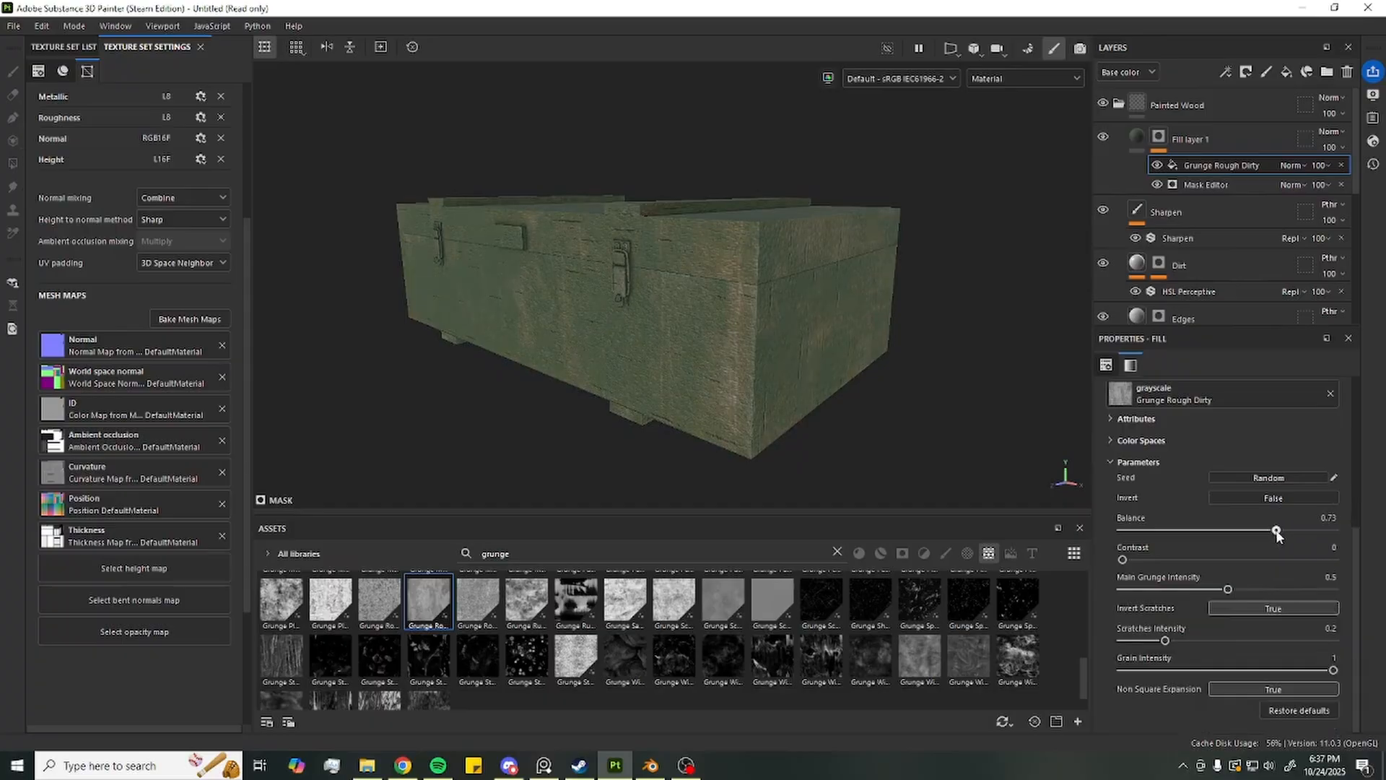
pyautogui.moveTo(1122, 559); pyautogui.dragTo(1153, 571)
pyautogui.moveTo(1331, 599); pyautogui.dragTo(1124, 592)
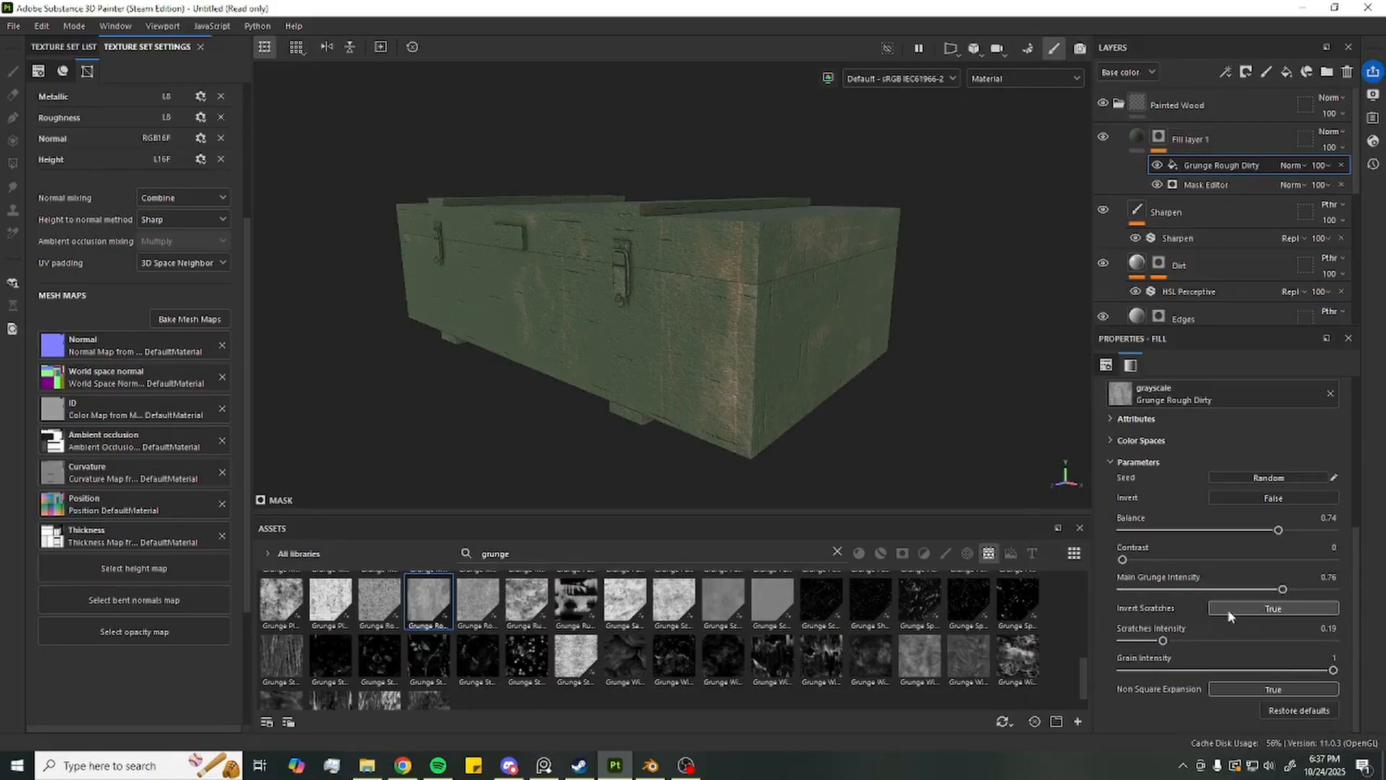
# Set the grunge fill's tiling to 0.7 and switch its projection to Tri-planar projection
pyautogui.scroll(5, 1216, 544)
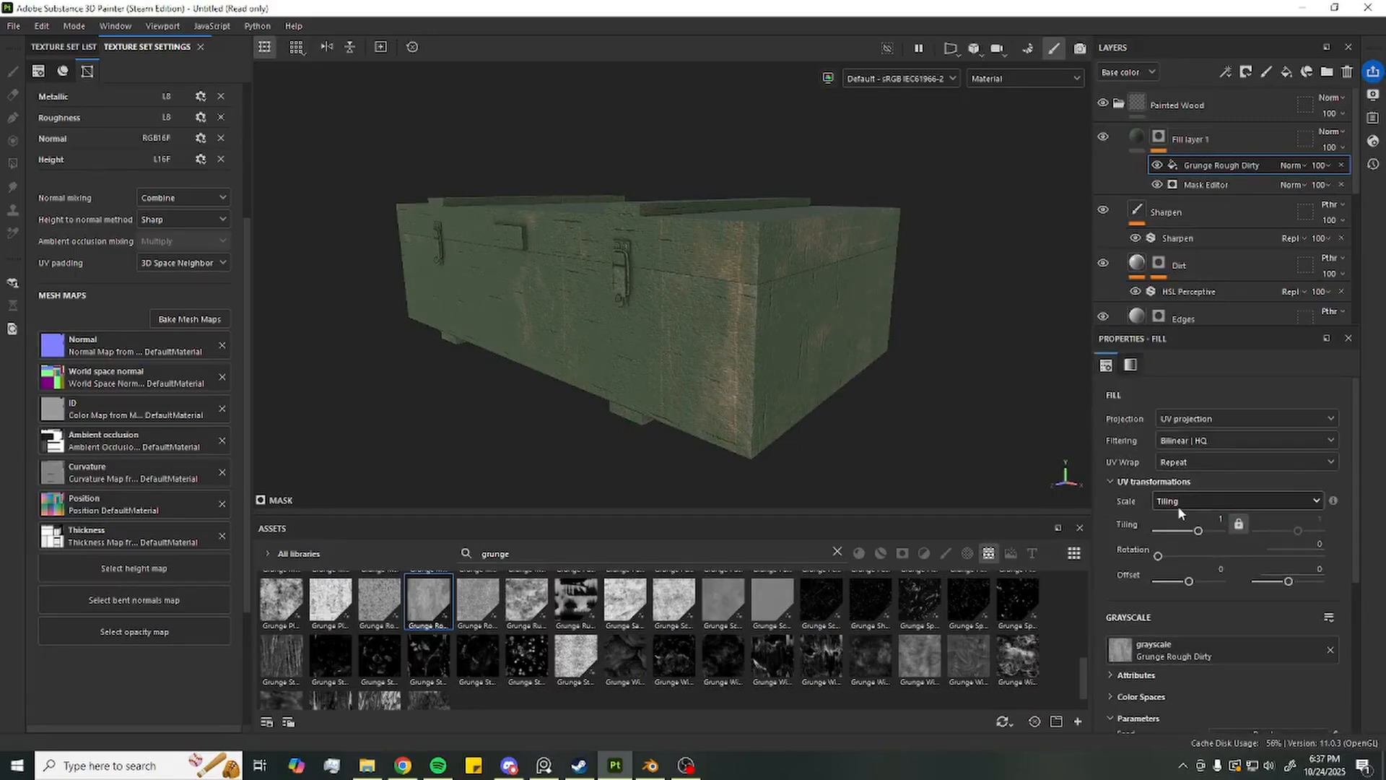
pyautogui.keyDown('alt'); pyautogui.moveTo(495, 309); pyautogui.dragTo(879, 388); pyautogui.keyUp('alt')
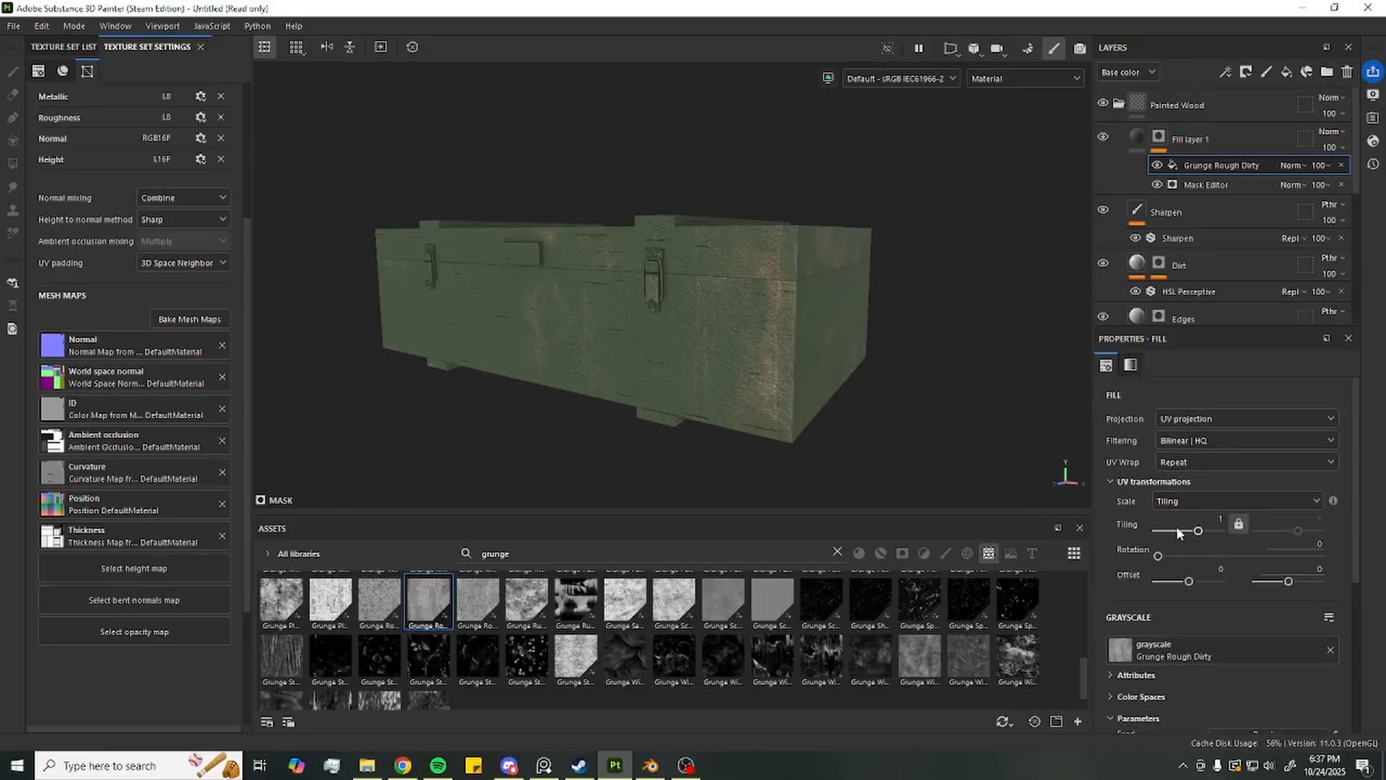
pyautogui.moveTo(1178, 532); pyautogui.dragTo(1197, 535)
pyautogui.click(1219, 419)
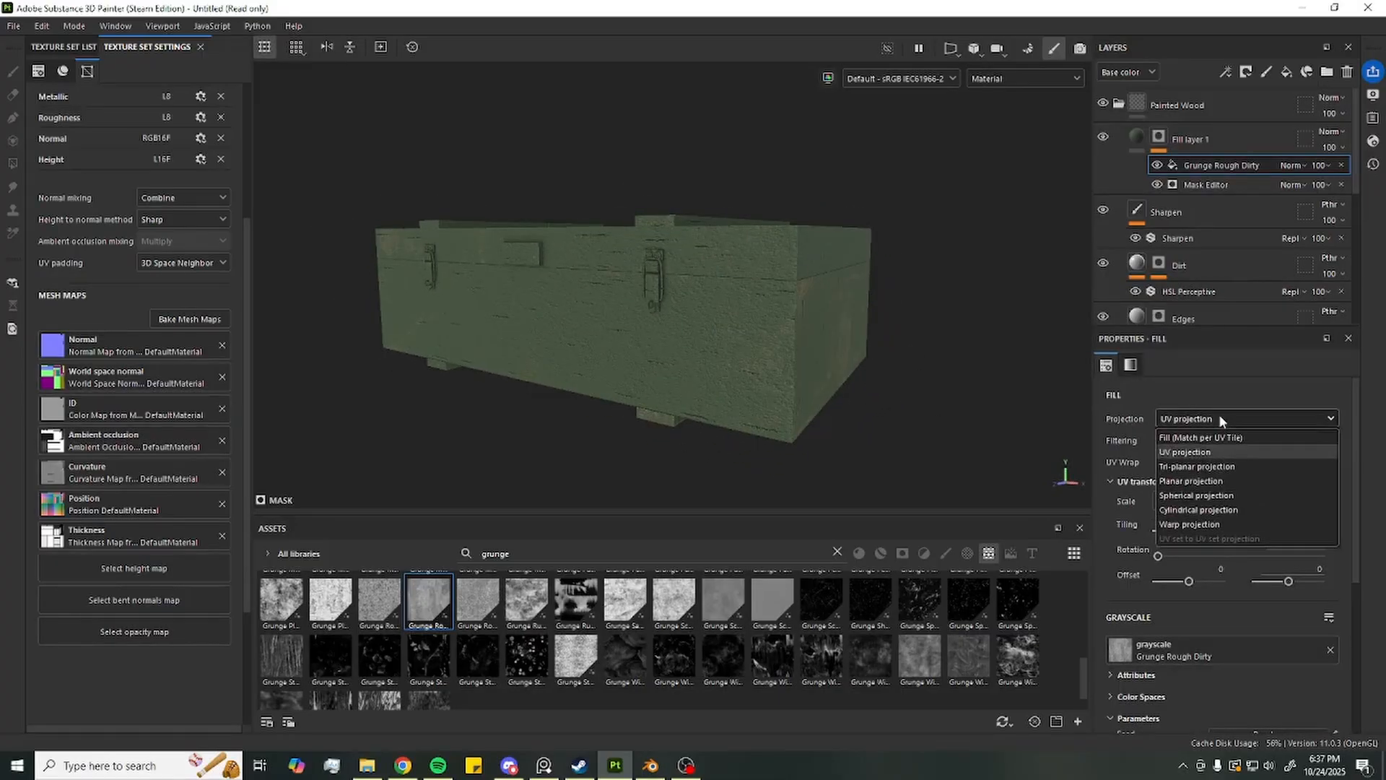
pyautogui.click(1197, 466)
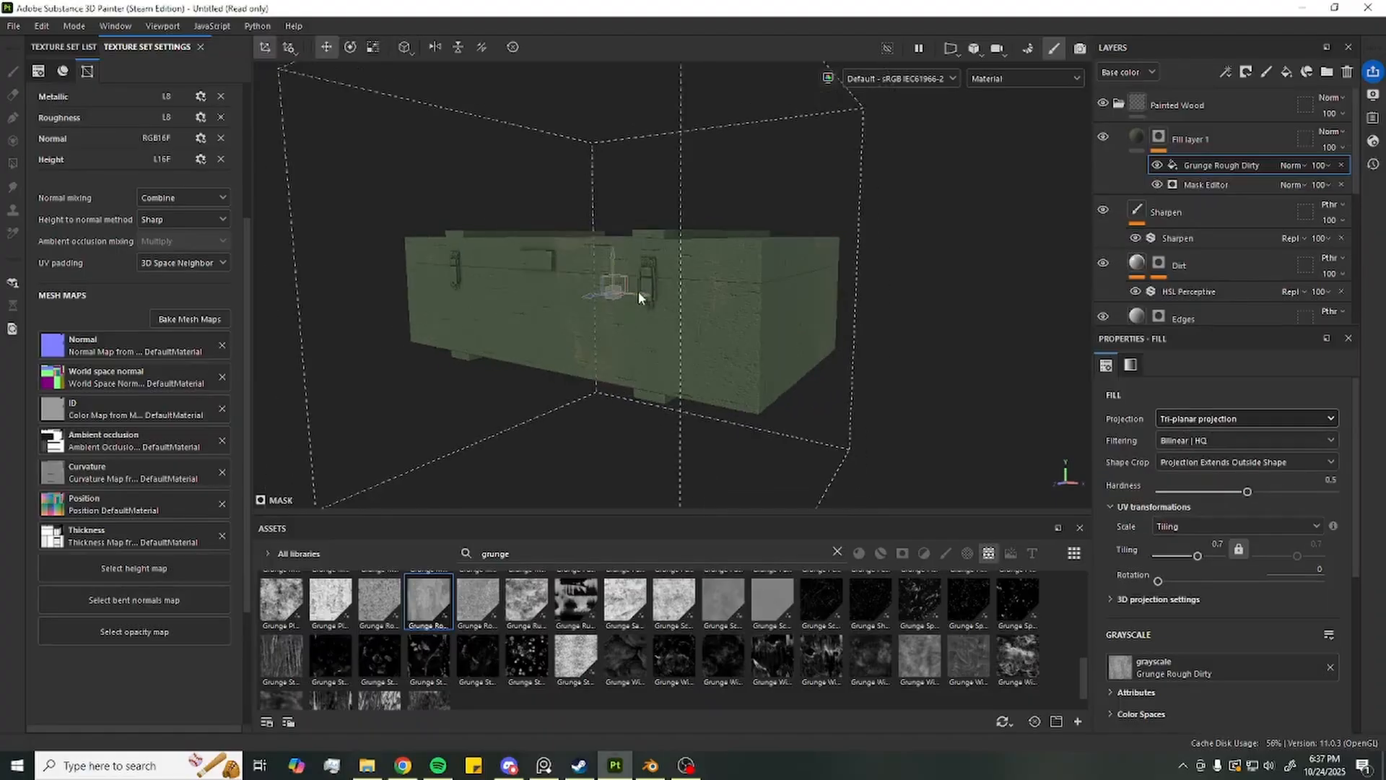
# Rescale the grunge fill's tri-planar projection box in the viewport
pyautogui.keyDown('alt'); pyautogui.moveTo(638, 291); pyautogui.dragTo(743, 309); pyautogui.keyUp('alt')
pyautogui.keyDown('alt'); pyautogui.moveTo(563, 239); pyautogui.dragTo(660, 275); pyautogui.keyUp('alt')
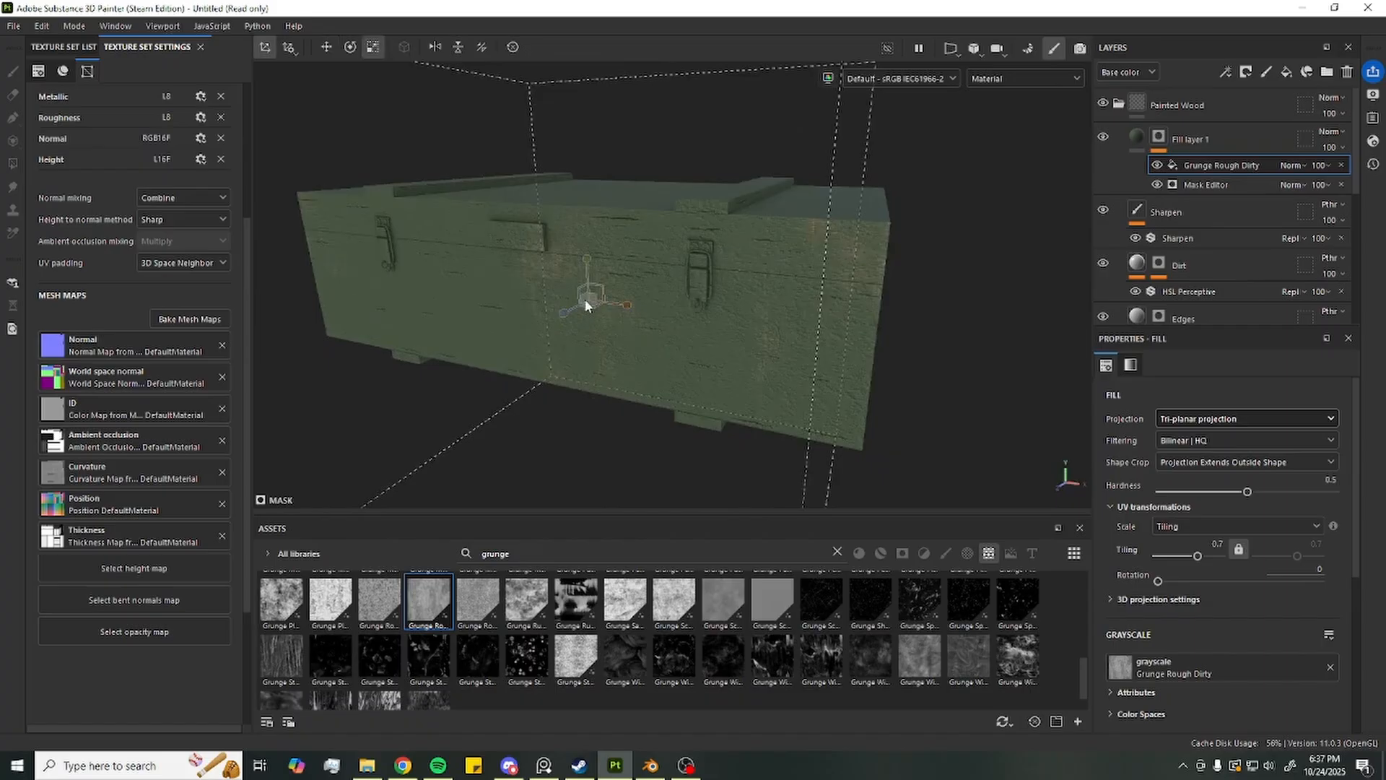
pyautogui.moveTo(586, 300); pyautogui.dragTo(764, 223)
# Move the grunge's tri-planar projection so its center sits near the upper front edge of the crate
pyautogui.press('w')
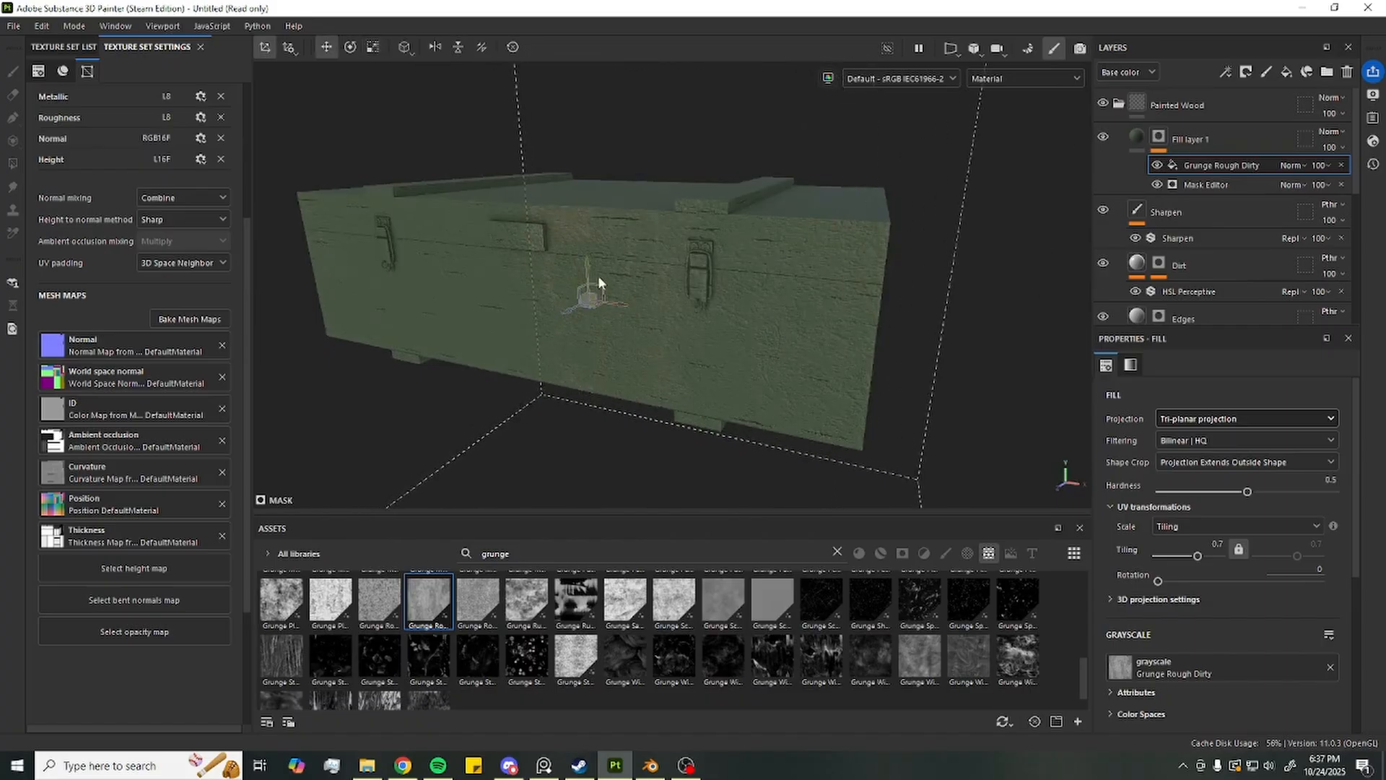
pyautogui.moveTo(598, 278); pyautogui.dragTo(532, 333)
pyautogui.keyDown('alt'); pyautogui.moveTo(883, 278); pyautogui.dragTo(714, 278); pyautogui.keyUp('alt')
pyautogui.scroll(-3, 796, 215)
pyautogui.keyDown('alt'); pyautogui.moveTo(797, 215); pyautogui.dragTo(877, 192); pyautogui.keyUp('alt')
pyautogui.moveTo(561, 338); pyautogui.dragTo(739, 339)
pyautogui.press('e')
pyautogui.press('w')
pyautogui.moveTo(507, 223)
pyautogui.mouseDown()
pyautogui.moveTo(789, 322)
pyautogui.moveTo(898, 241)
pyautogui.moveTo(763, 309)
pyautogui.moveTo(694, 115)
pyautogui.moveTo(669, 205)
pyautogui.moveTo(1000, 238)
pyautogui.mouseUp()
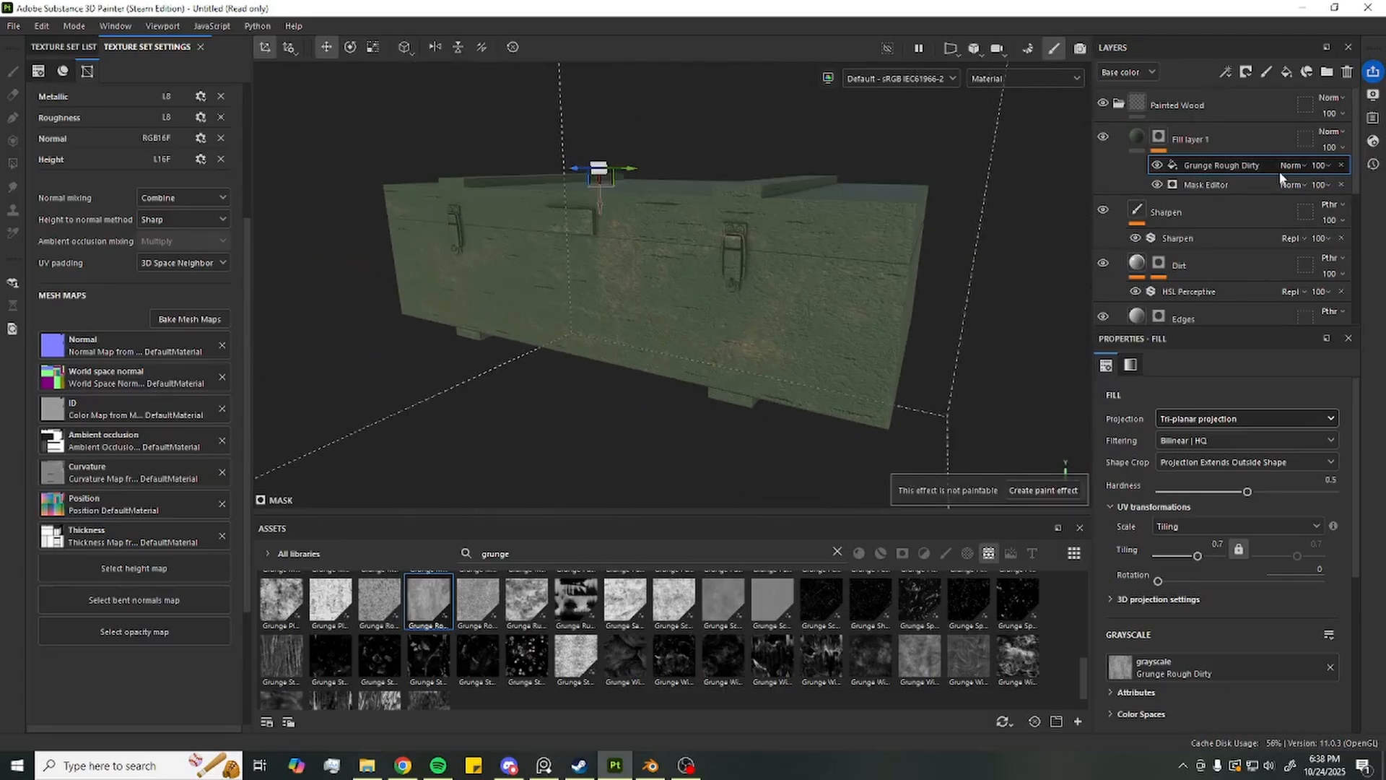
# Display the green fill layer's mask on its own to examine the grunge coverage
pyautogui.click(1285, 173)
pyautogui.click(1295, 173)
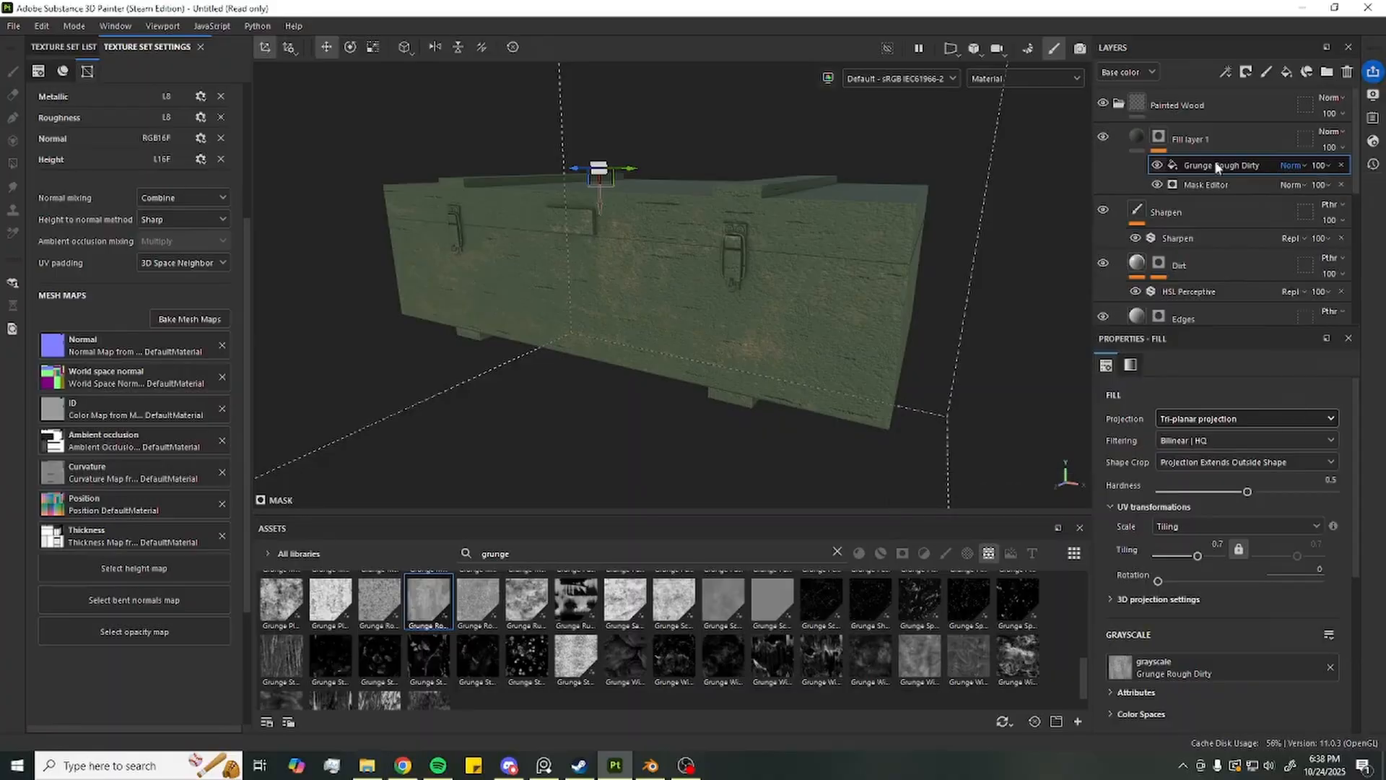
pyautogui.keyDown('alt'); pyautogui.click(1157, 139); pyautogui.keyUp('alt')
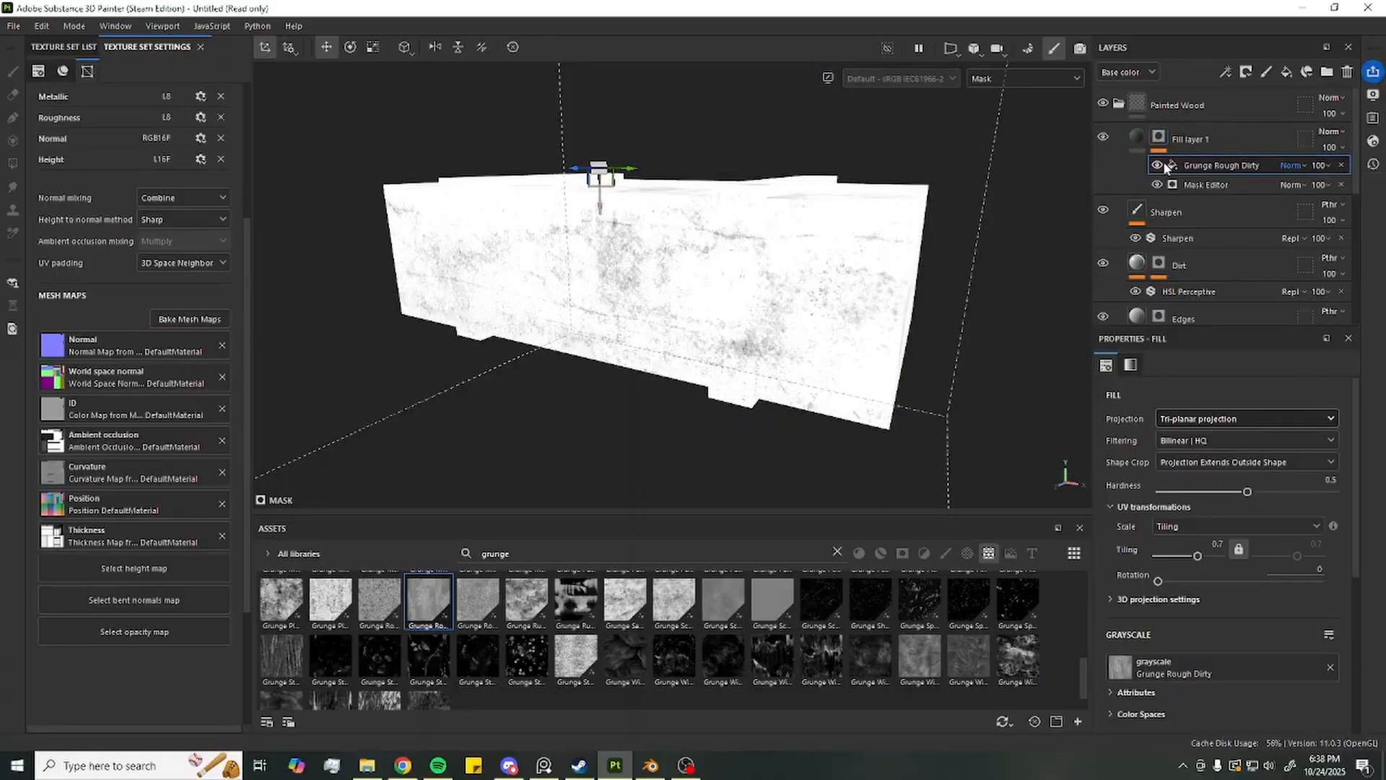
# Return to the material display and set the Grunge Rough Dirty fill's blend mode to Multiply
pyautogui.click(1159, 137)
pyautogui.click(1139, 135)
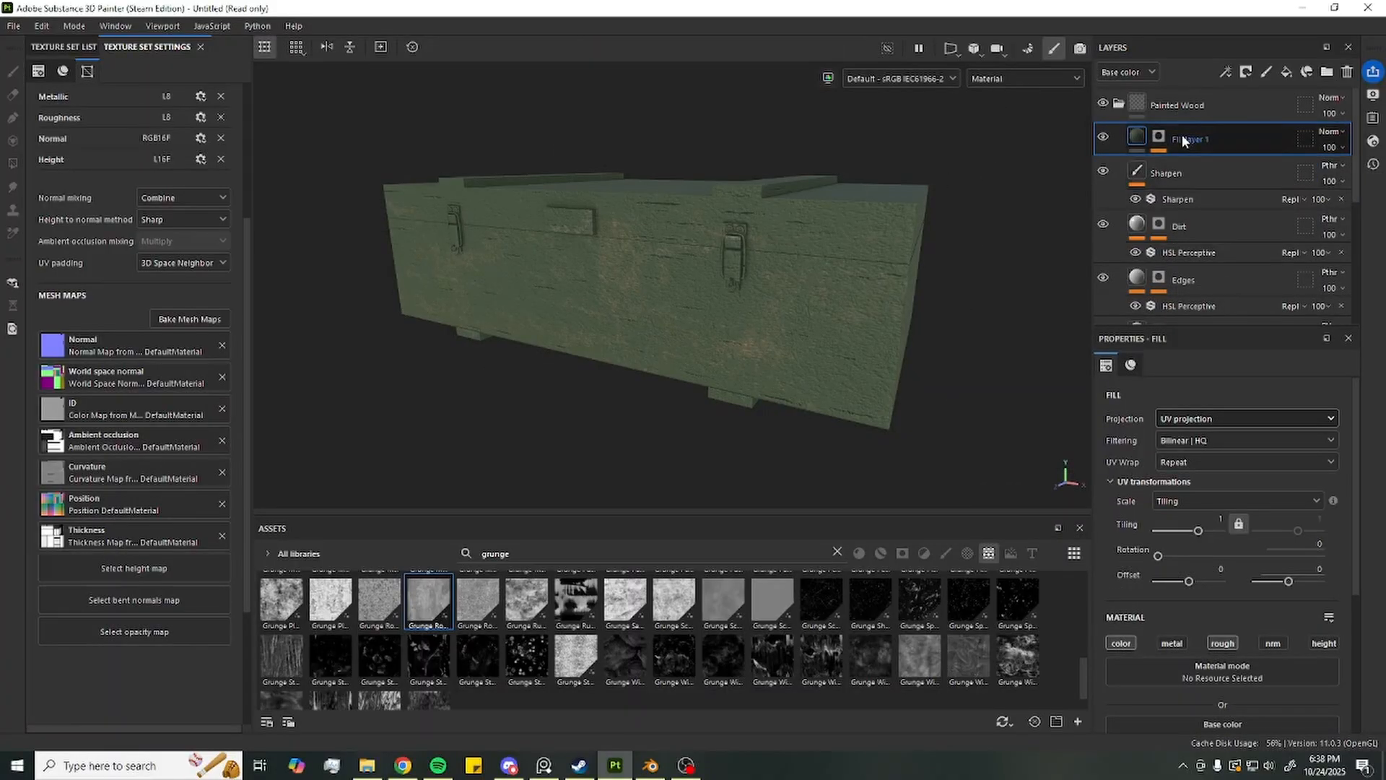
pyautogui.click(1159, 137)
pyautogui.click(1293, 165)
pyautogui.click(1300, 242)
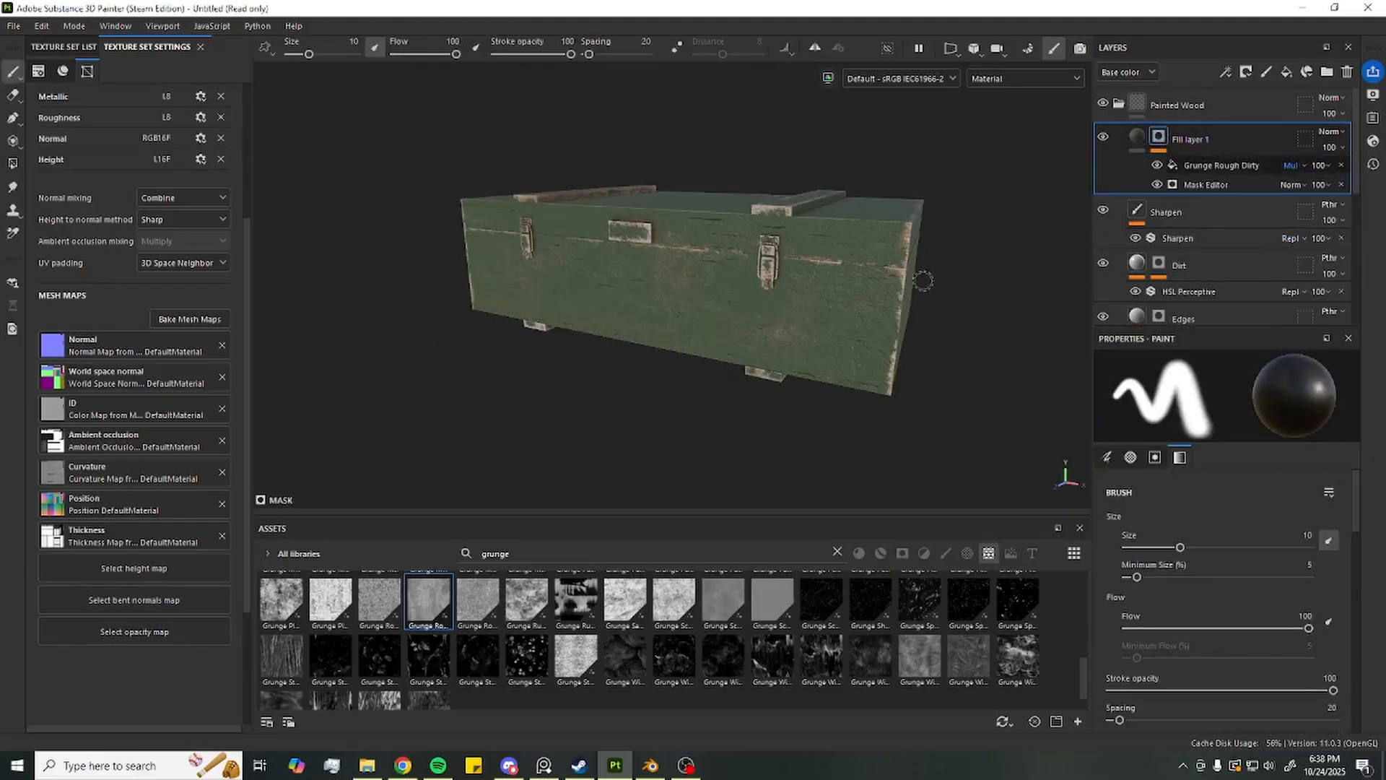
# Examine the green layer's mask around the crate and compare the painted surface with the ammunition box reference photos
pyautogui.keyDown('alt'); pyautogui.moveTo(923, 281); pyautogui.dragTo(849, 375); pyautogui.keyUp('alt')
pyautogui.press('c')
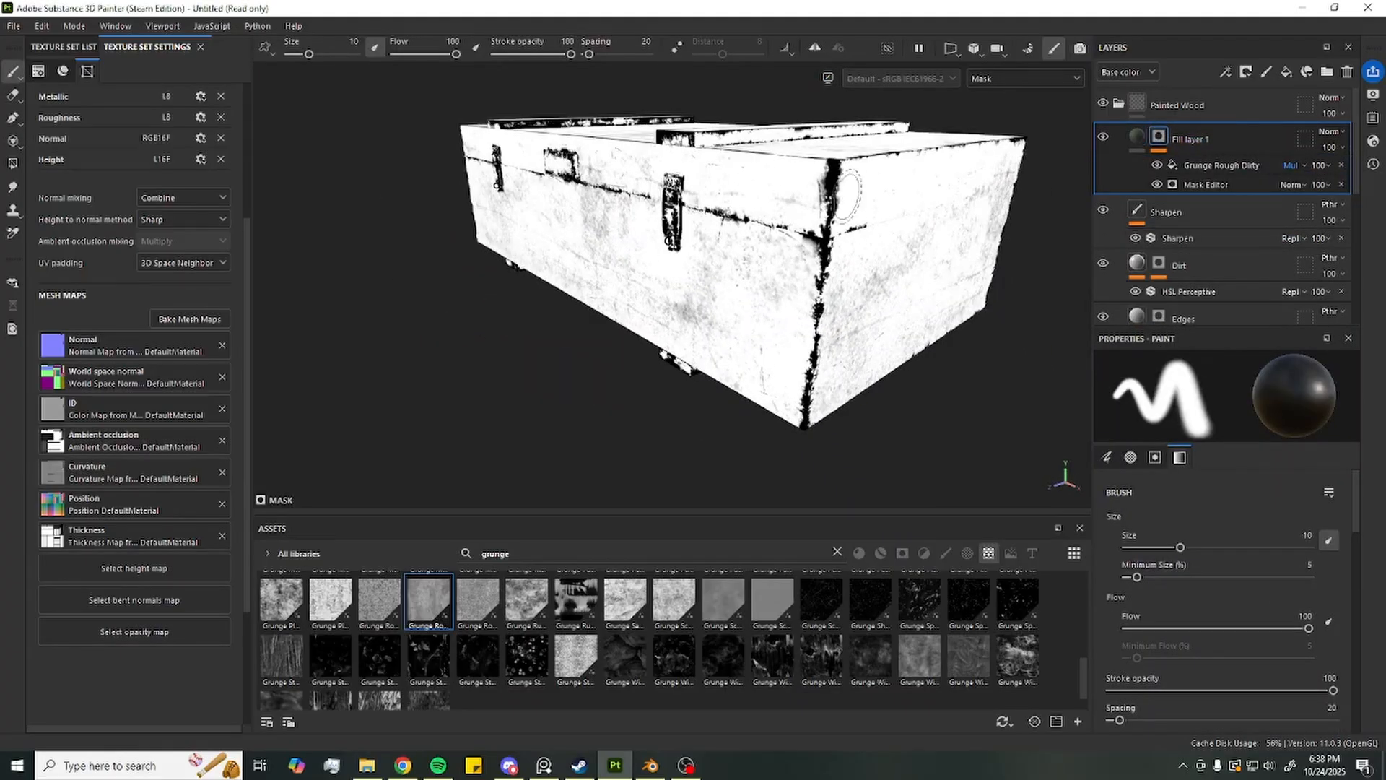
pyautogui.click(1144, 138)
pyautogui.keyDown('alt'); pyautogui.moveTo(722, 282); pyautogui.dragTo(729, 216); pyautogui.keyUp('alt')
pyautogui.keyDown('alt'); pyautogui.moveTo(846, 115); pyautogui.dragTo(790, 244); pyautogui.keyUp('alt')
pyautogui.moveTo(498, 2); pyautogui.dragTo(181, 314, button='right')
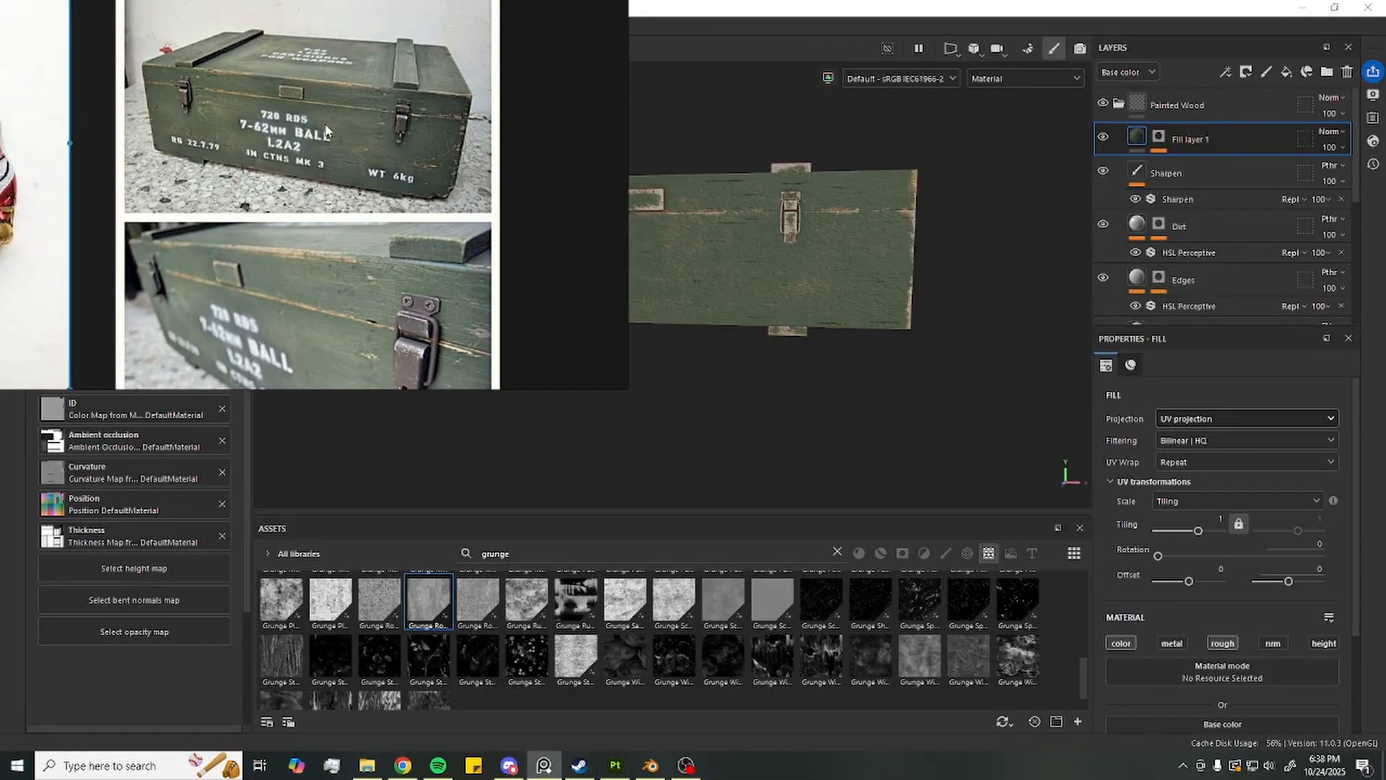
pyautogui.moveTo(288, 227); pyautogui.dragTo(289, 1, button='right')
pyautogui.scroll(1, 877, 284)
pyautogui.keyDown('alt'); pyautogui.moveTo(878, 290); pyautogui.dragTo(992, 212); pyautogui.keyUp('alt')
# Add a paint effect to the mask of Fill layer 1, above the Grunge Rough Dirty fill
pyautogui.click(1158, 137)
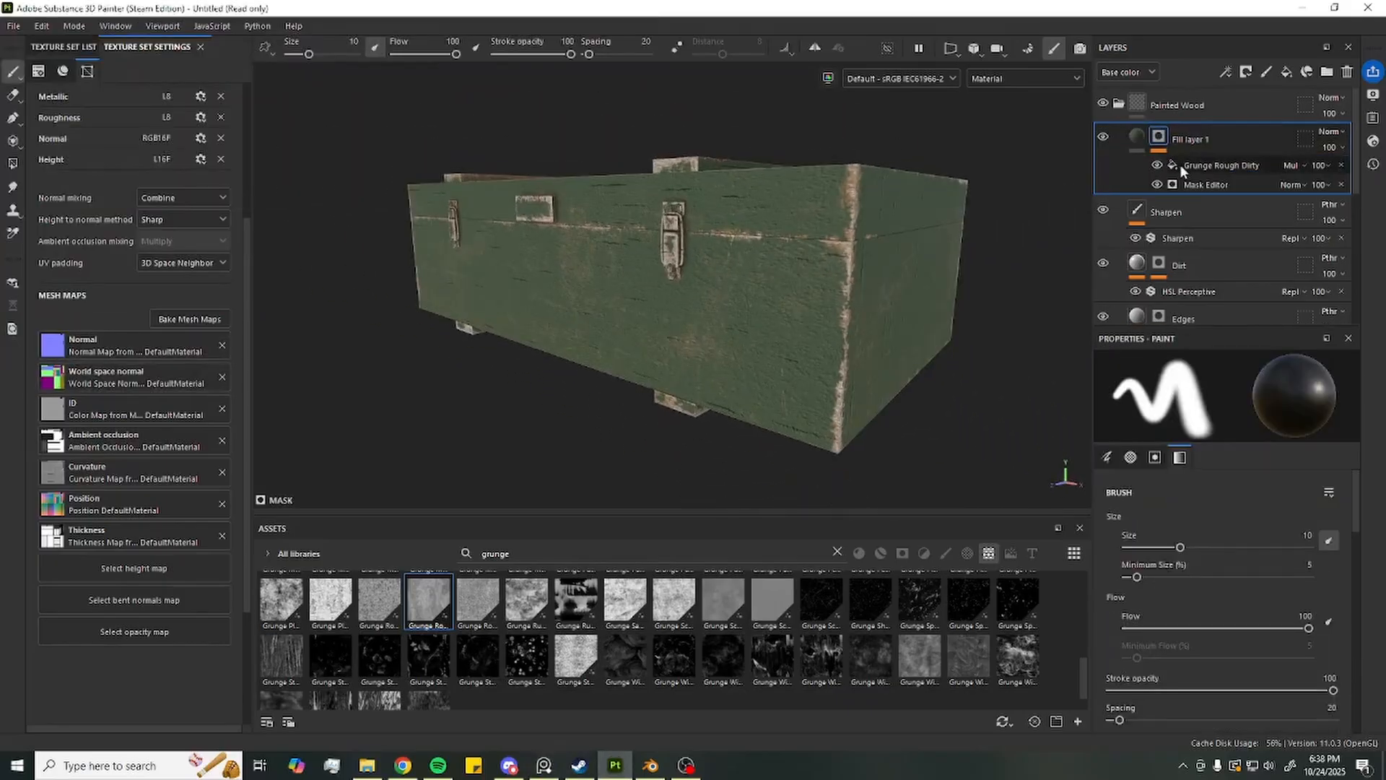
pyautogui.rightClick(1181, 166)
pyautogui.click(1231, 386)
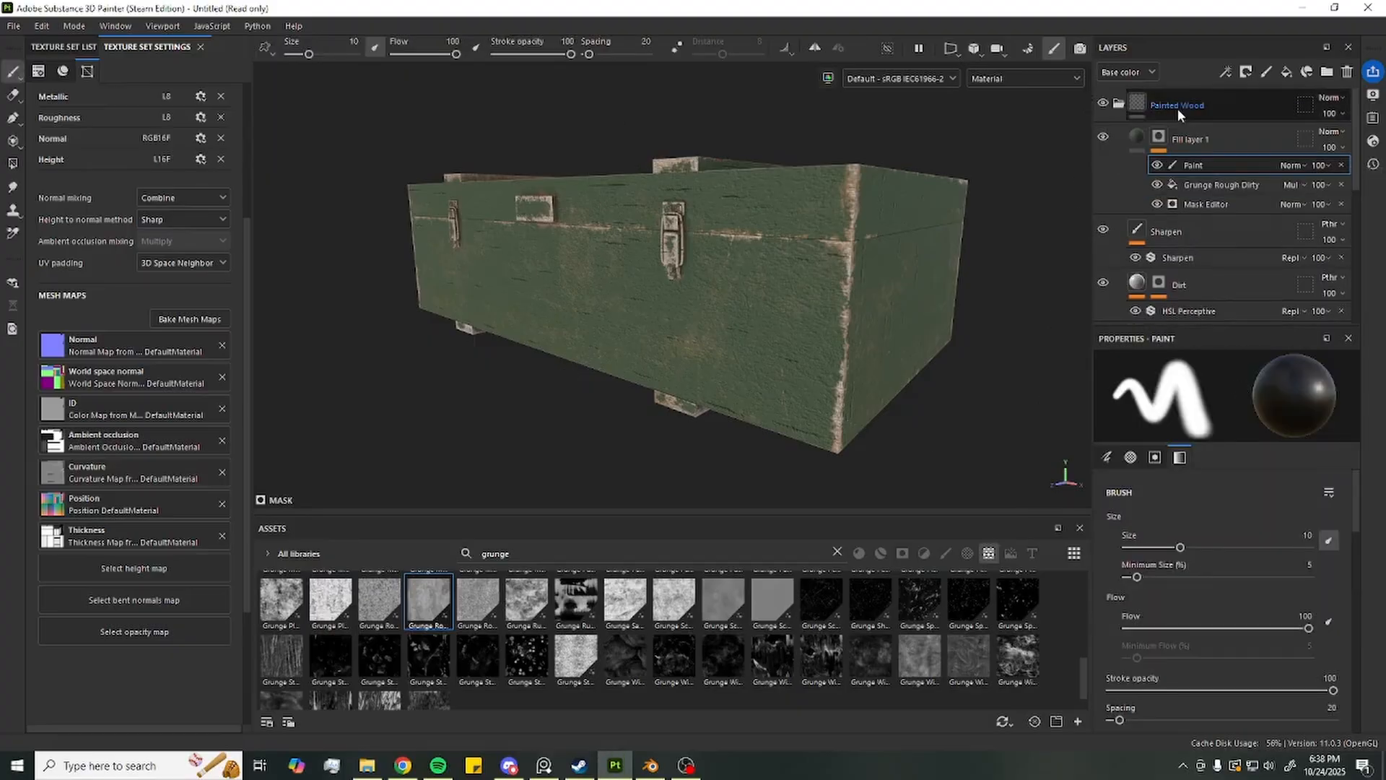
# Try a soft mask stroke across the crate's front face, check the brush settings, and undo the stroke
pyautogui.moveTo(733, 325)
pyautogui.mouseDown()
pyautogui.moveTo(717, 294)
pyautogui.moveTo(635, 314)
pyautogui.mouseUp()
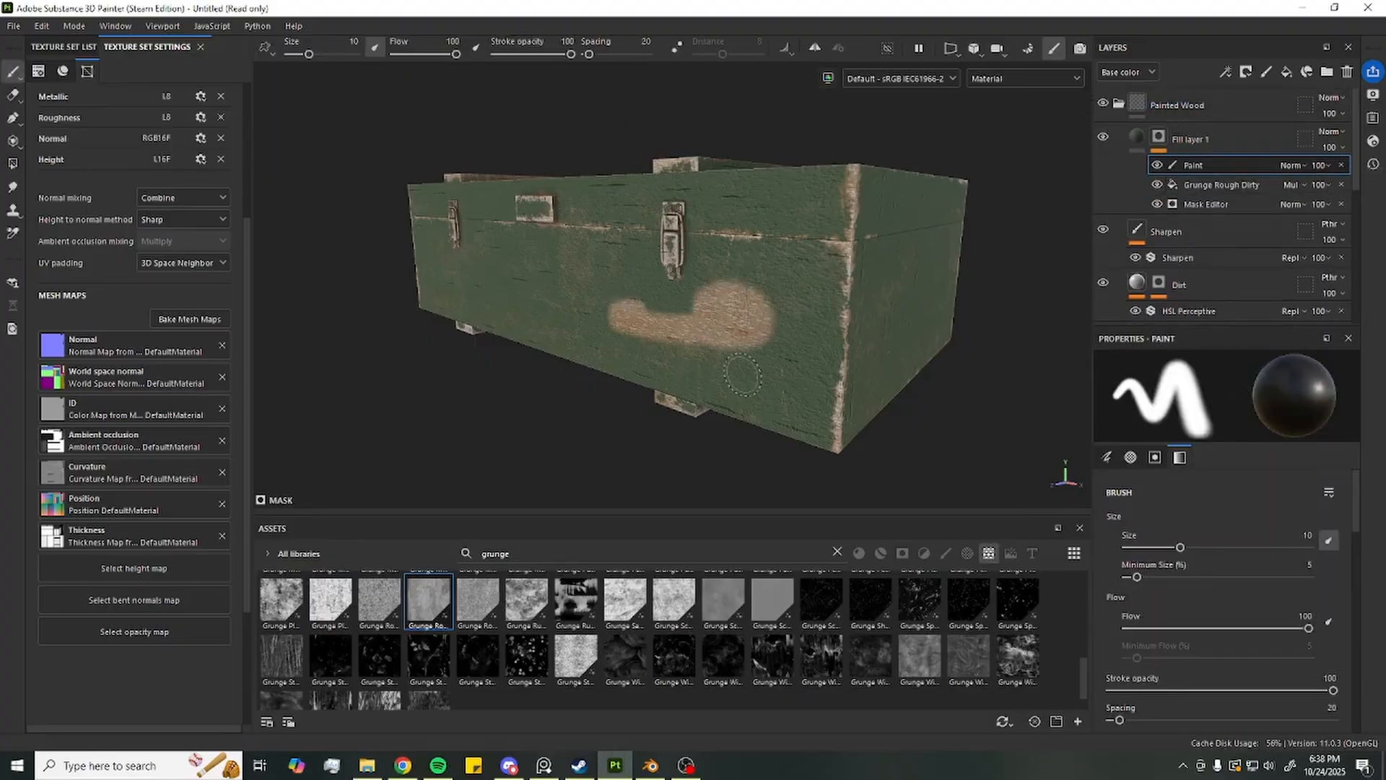
pyautogui.scroll(-5, 1216, 492)
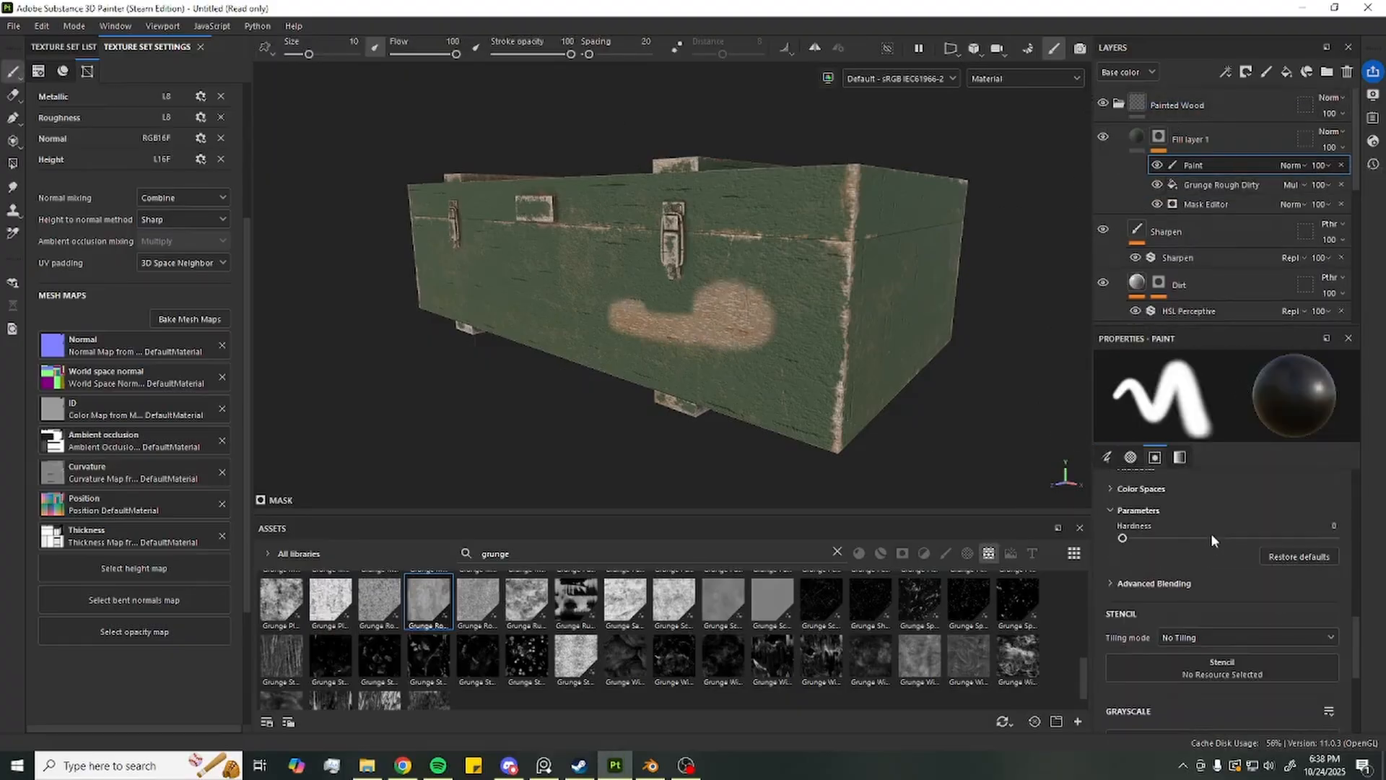
pyautogui.hotkey('ctrl', 'z')
# Clear the asset search, browse the available alphas and brushes, and view the crate from another angle
pyautogui.click(836, 548)
pyautogui.click(837, 551)
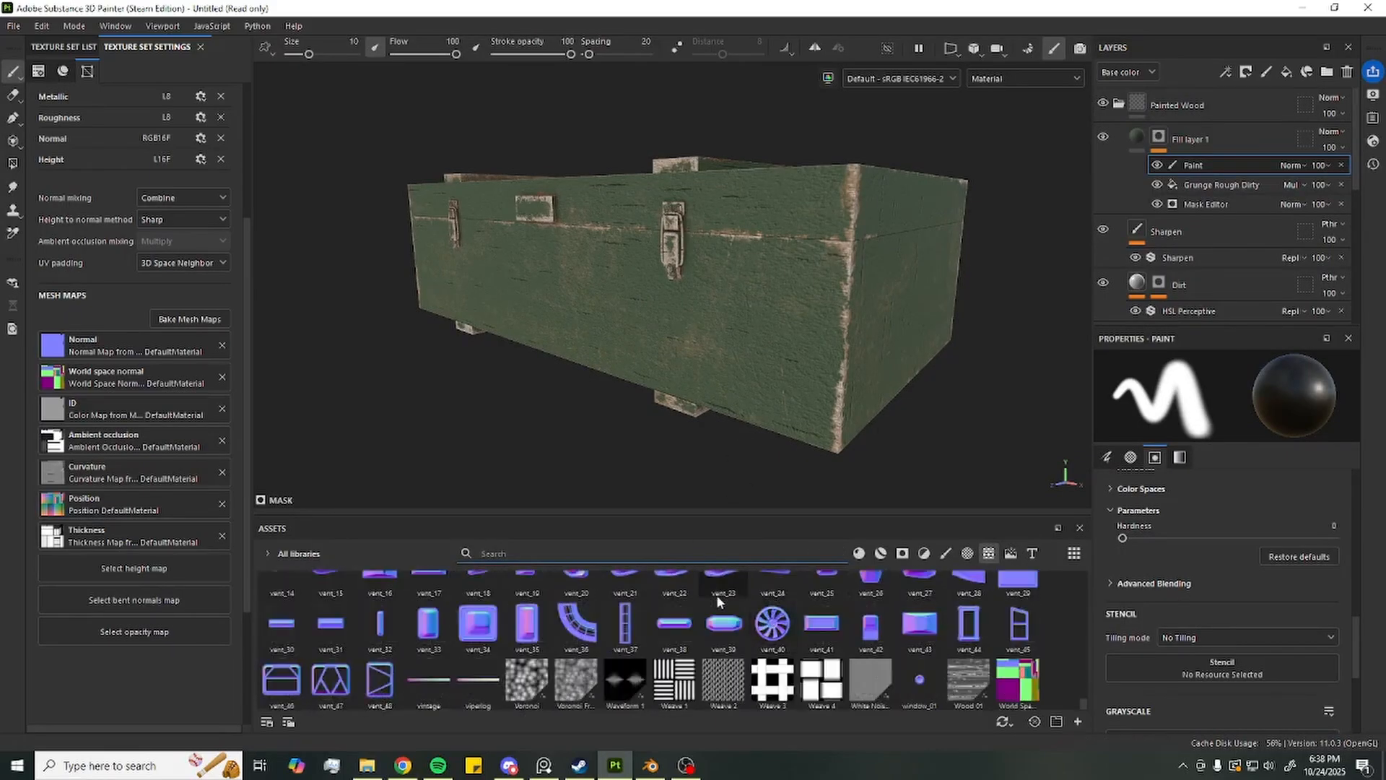
pyautogui.moveTo(1081, 699); pyautogui.dragTo(1079, 591)
pyautogui.click(966, 553)
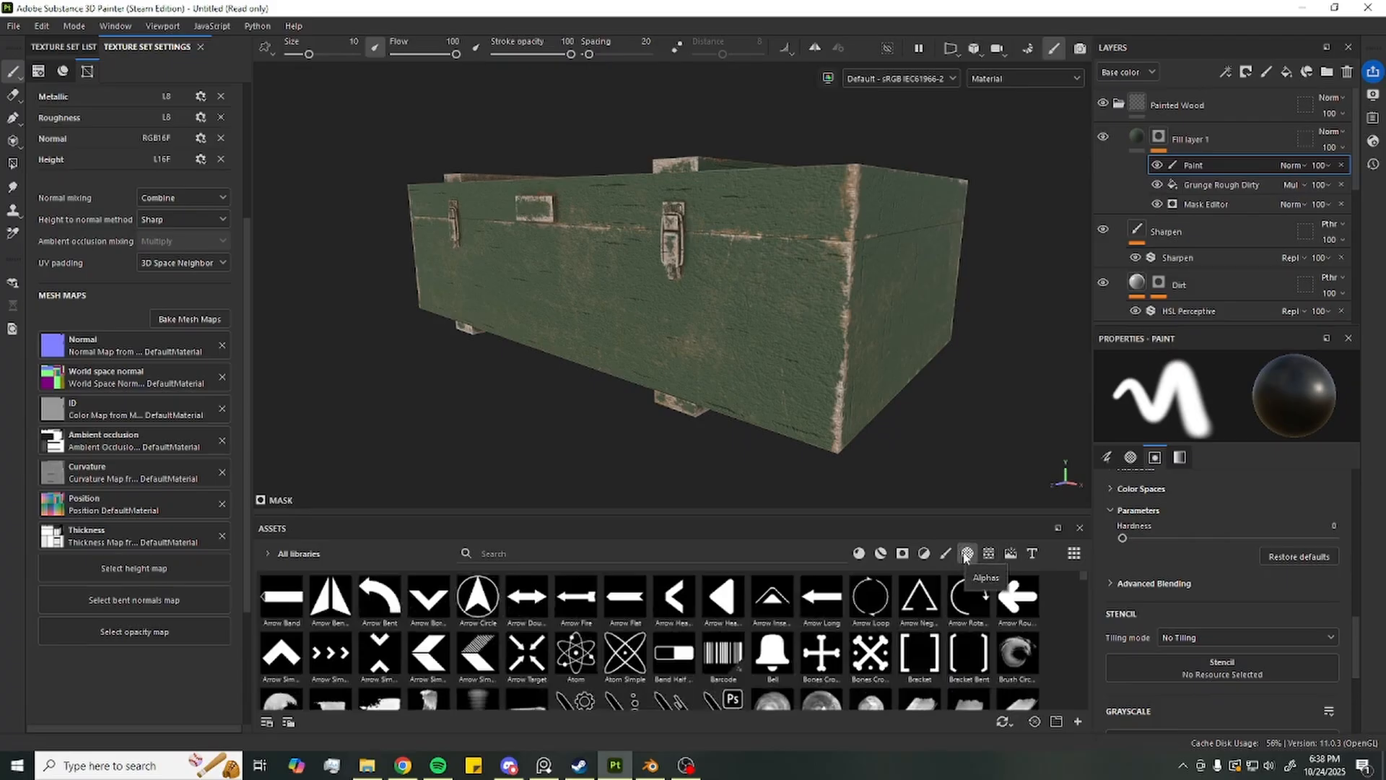
pyautogui.scroll(-10, 644, 627)
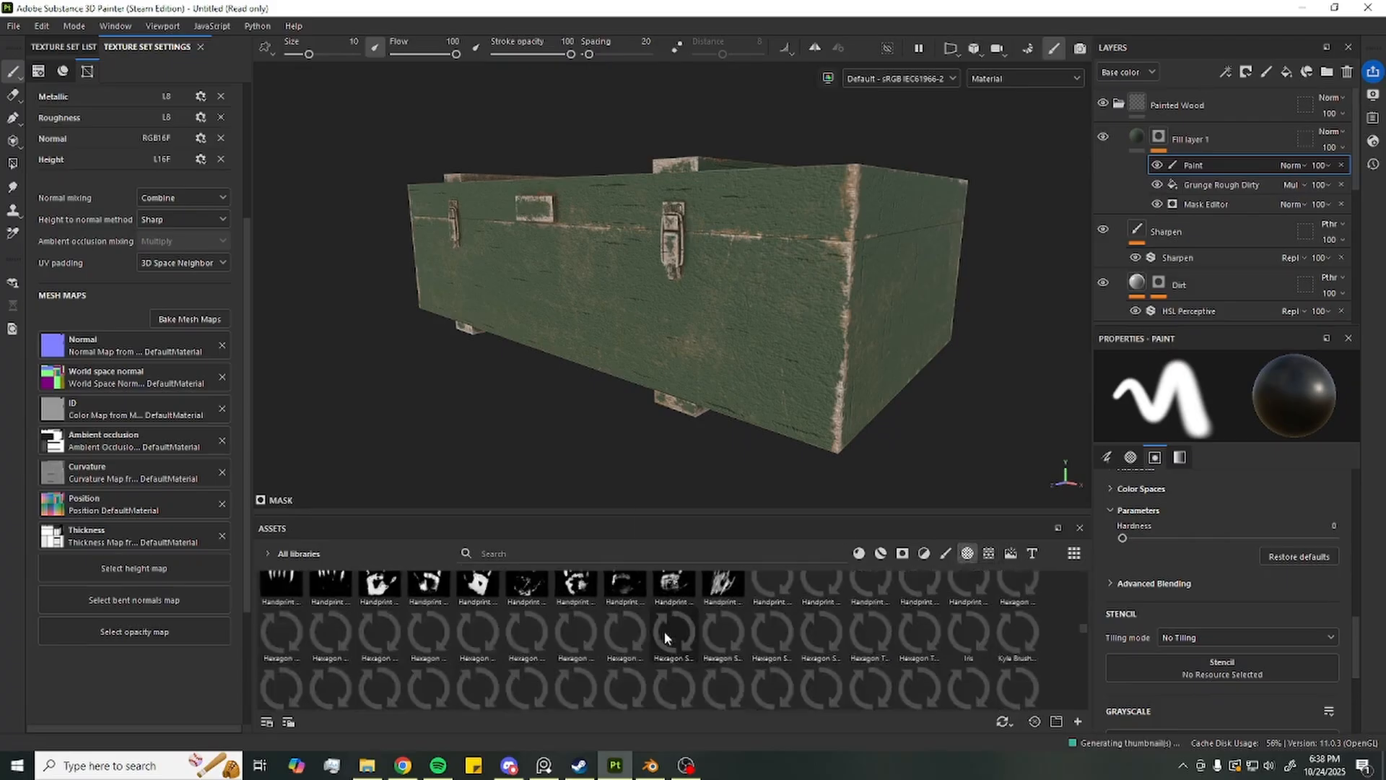
pyautogui.scroll(10, 678, 660)
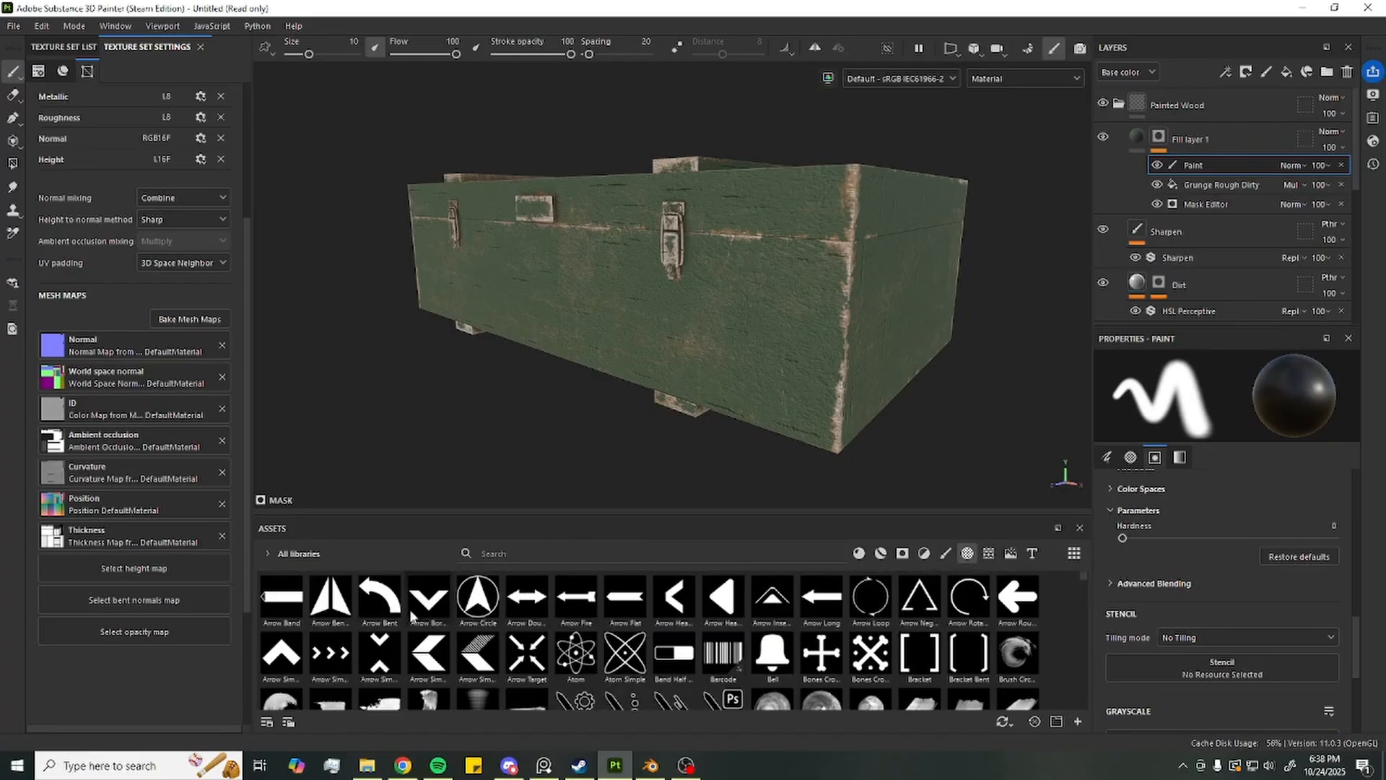
pyautogui.click(945, 553)
pyautogui.scroll(-2, 866, 310)
pyautogui.keyDown('alt'); pyautogui.moveTo(809, 303); pyautogui.dragTo(857, 392); pyautogui.keyUp('alt')
pyautogui.keyDown('alt'); pyautogui.moveTo(857, 392); pyautogui.dragTo(799, 426, button='middle'); pyautogui.keyUp('alt')
pyautogui.keyDown('alt'); pyautogui.moveTo(870, 447); pyautogui.dragTo(913, 402); pyautogui.keyUp('alt')
pyautogui.keyDown('alt'); pyautogui.moveTo(932, 372); pyautogui.dragTo(934, 405); pyautogui.keyUp('alt')
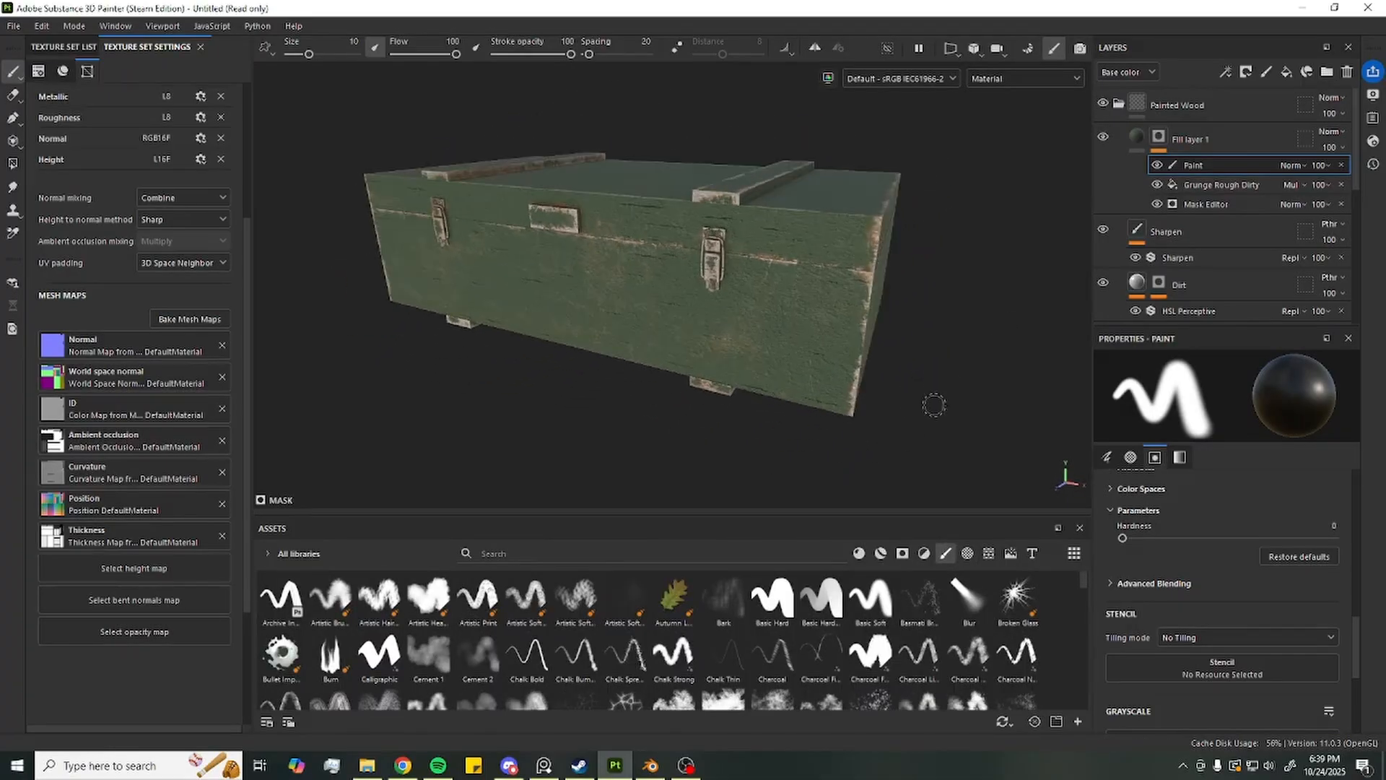
# Collapse the Painted Wood folder and inspect the paint wear around the crate and its metal latches
pyautogui.click(1118, 103)
pyautogui.scroll(2, 733, 217)
pyautogui.moveTo(767, 251)
pyautogui.keyDown('alt'); pyautogui.mouseDown()
pyautogui.moveTo(810, 211)
pyautogui.moveTo(601, 319)
pyautogui.moveTo(749, 310)
pyautogui.moveTo(797, 251)
pyautogui.moveTo(827, 415)
pyautogui.mouseUp(); pyautogui.keyUp('alt')
pyautogui.scroll(-2, 802, 210)
pyautogui.scroll(2, 784, 236)
pyautogui.keyDown('alt'); pyautogui.moveTo(783, 236); pyautogui.dragTo(801, 328); pyautogui.keyUp('alt')
pyautogui.scroll(-2, 761, 318)
pyautogui.scroll(1, 955, 240)
pyautogui.click(1177, 104)
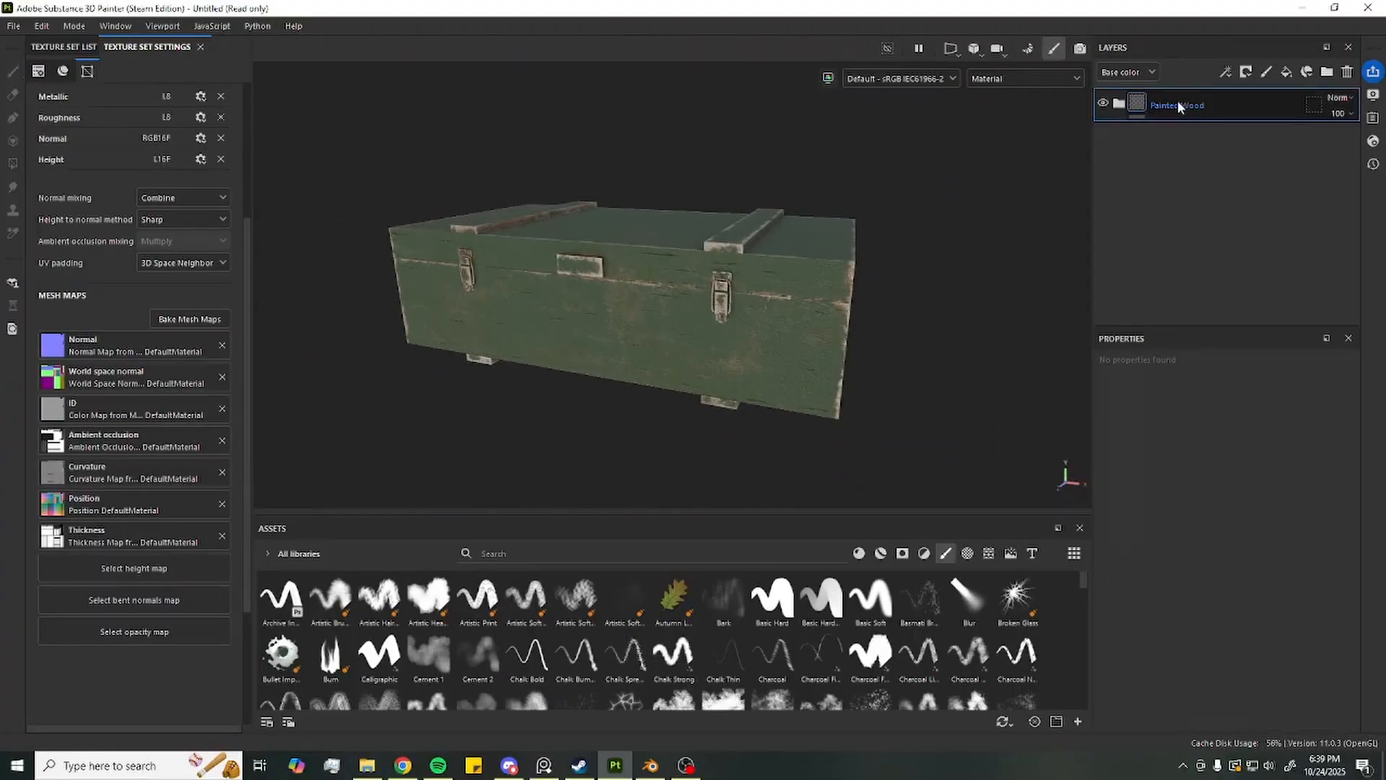
pyautogui.scroll(5, 715, 281)
pyautogui.moveTo(715, 281)
pyautogui.keyDown('alt'); pyautogui.mouseDown()
pyautogui.moveTo(662, 277)
pyautogui.moveTo(706, 213)
pyautogui.moveTo(739, 311)
pyautogui.moveTo(729, 285)
pyautogui.moveTo(750, 221)
pyautogui.mouseUp(); pyautogui.keyUp('alt')
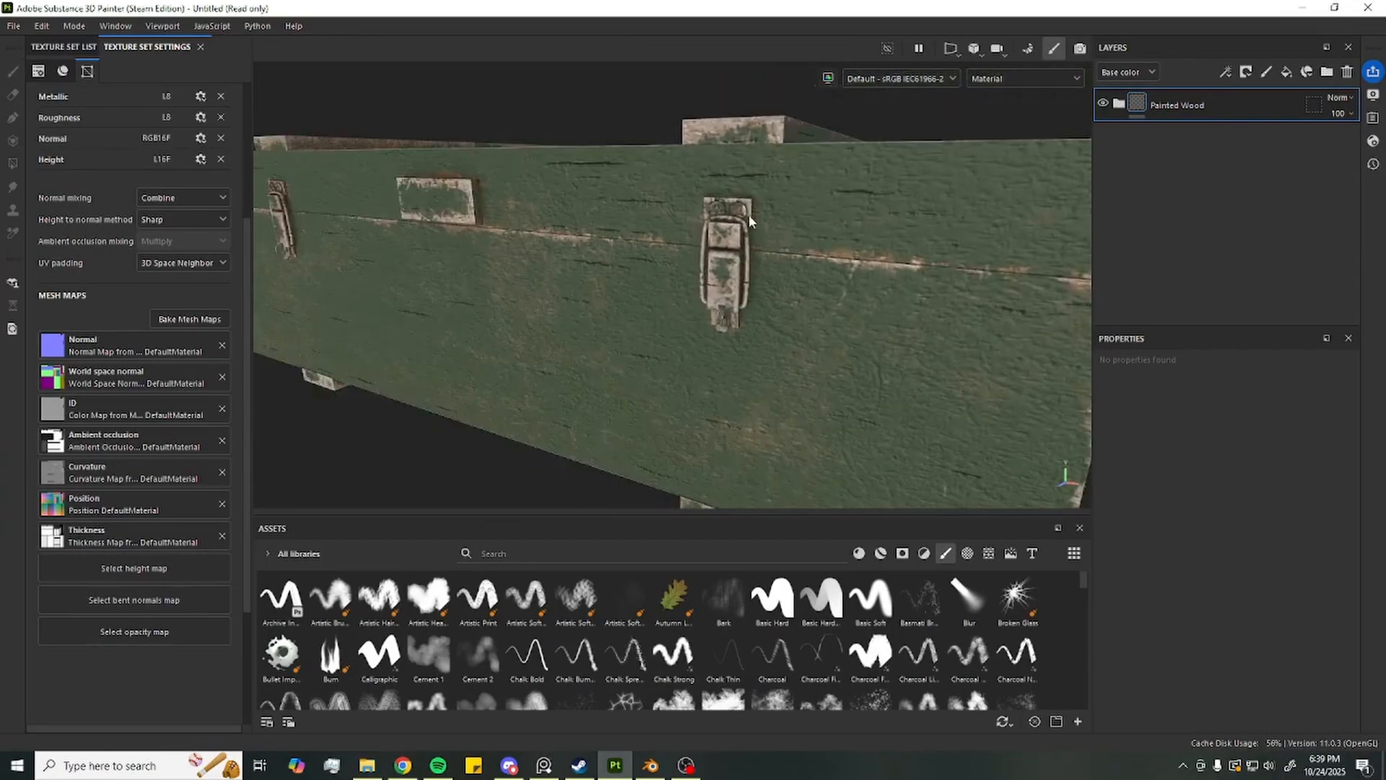
pyautogui.keyDown('alt'); pyautogui.moveTo(751, 324); pyautogui.dragTo(759, 317); pyautogui.keyUp('alt')
# Add a white mask to the Painted Wood folder and put a paint effect on that mask
pyautogui.rightClick(1247, 113)
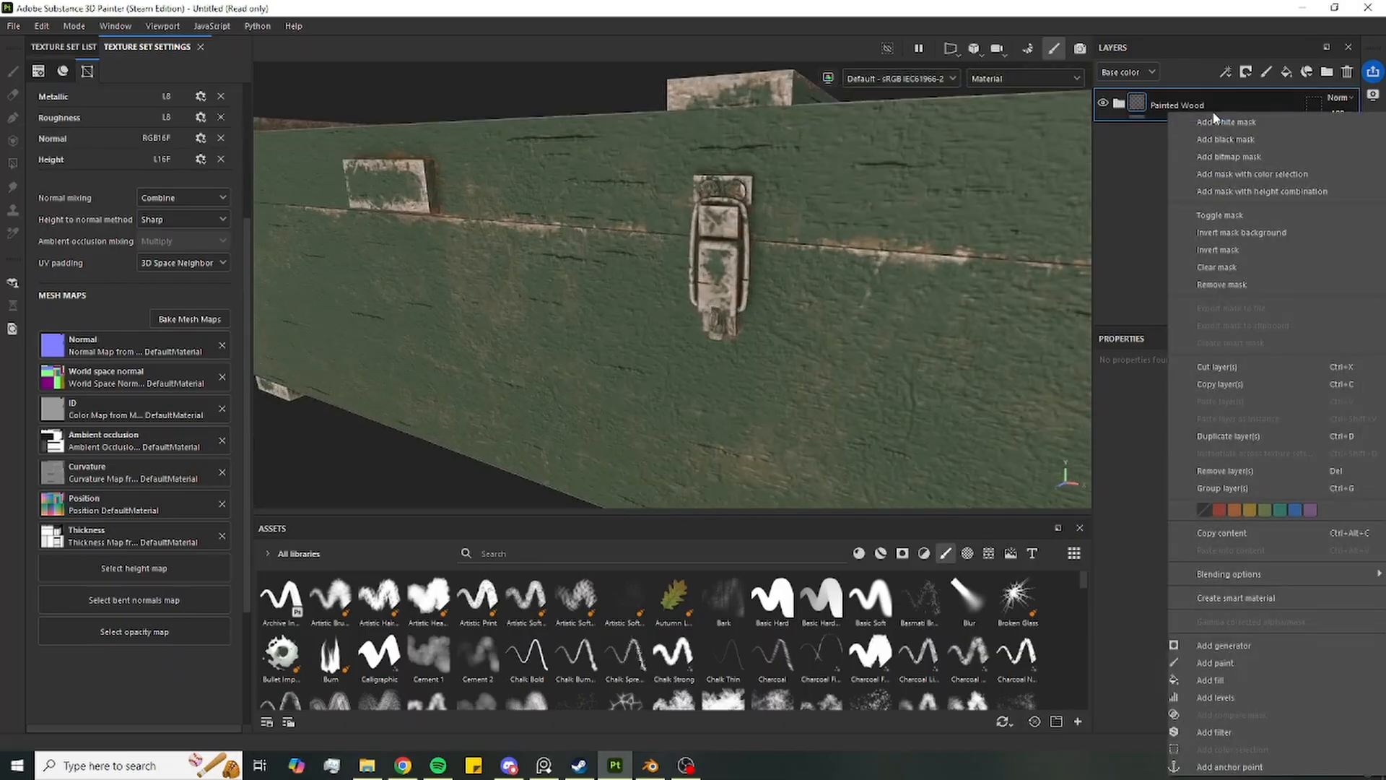
pyautogui.click(1224, 123)
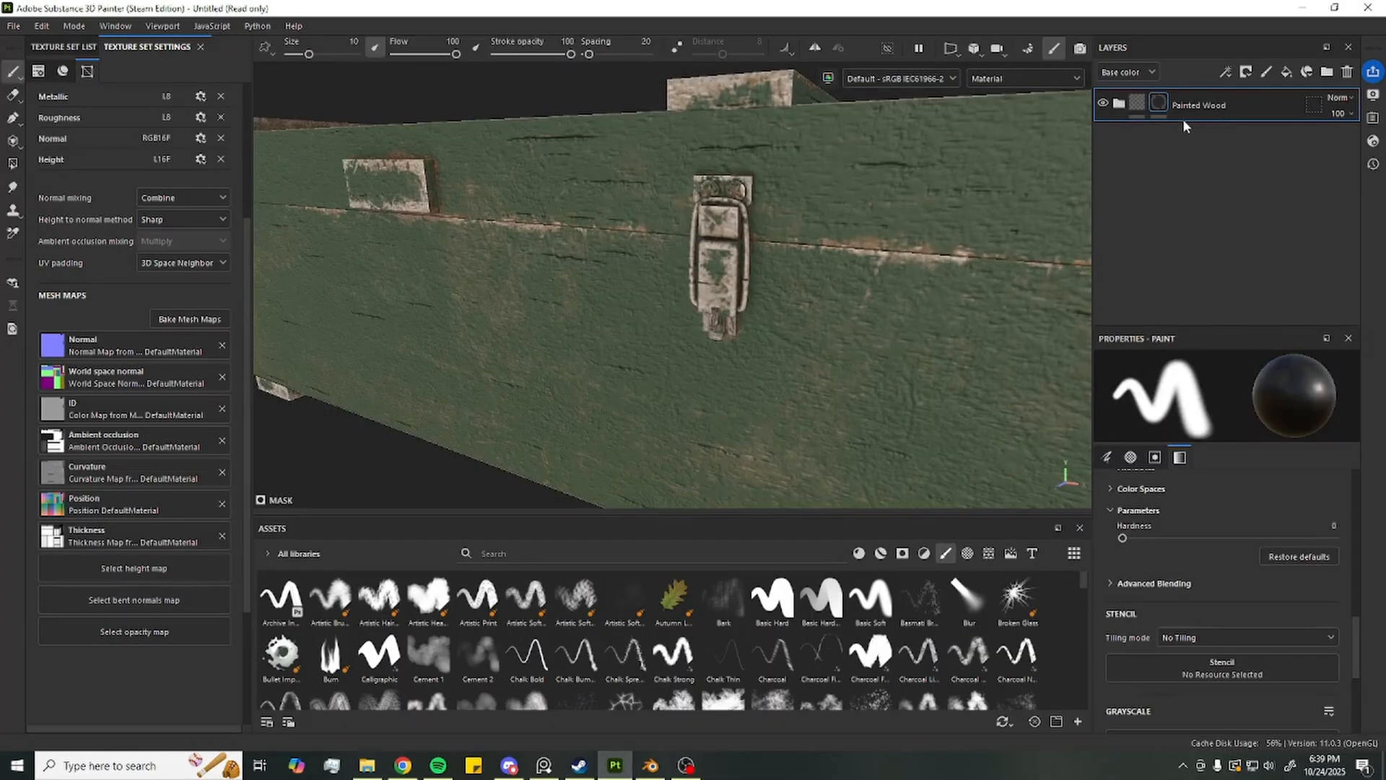
pyautogui.click(1120, 104)
pyautogui.click(1119, 105)
pyautogui.rightClick(1158, 102)
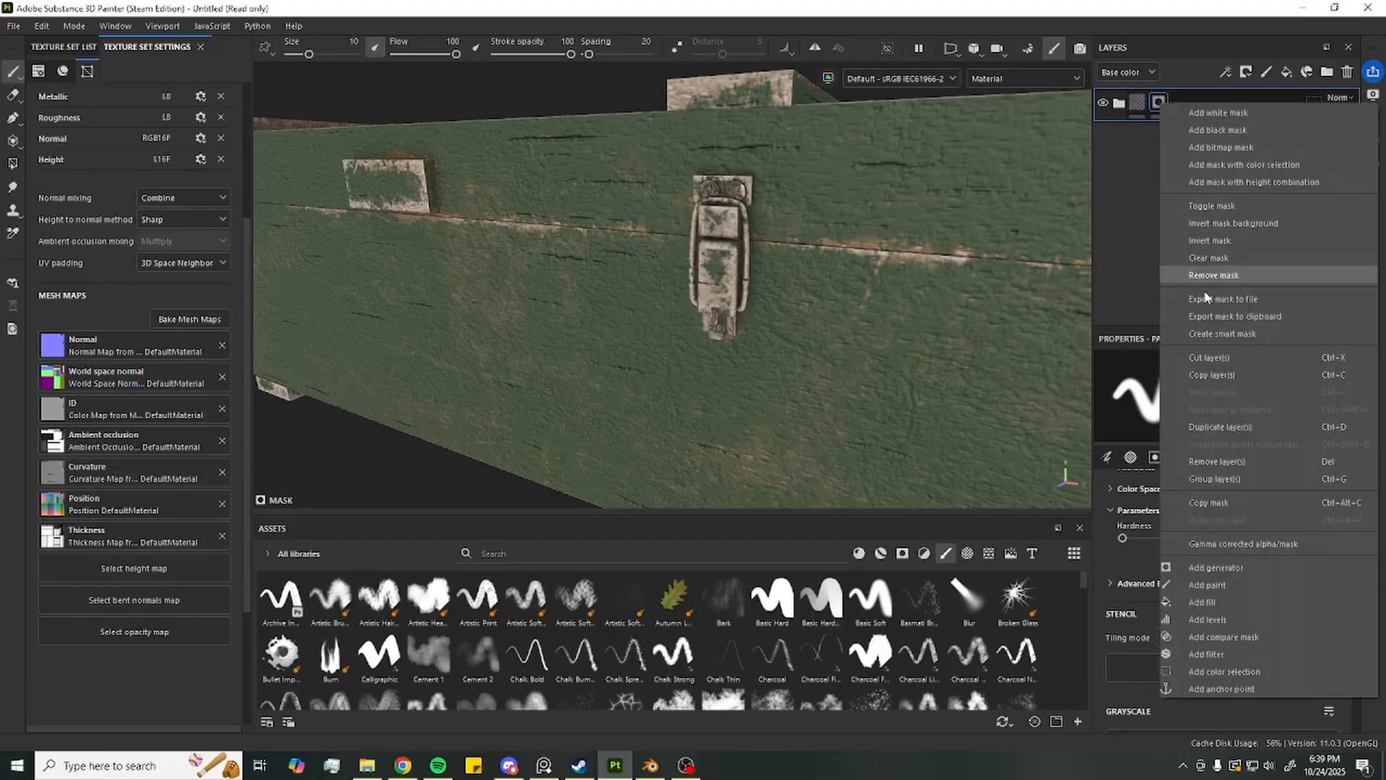
pyautogui.click(1207, 585)
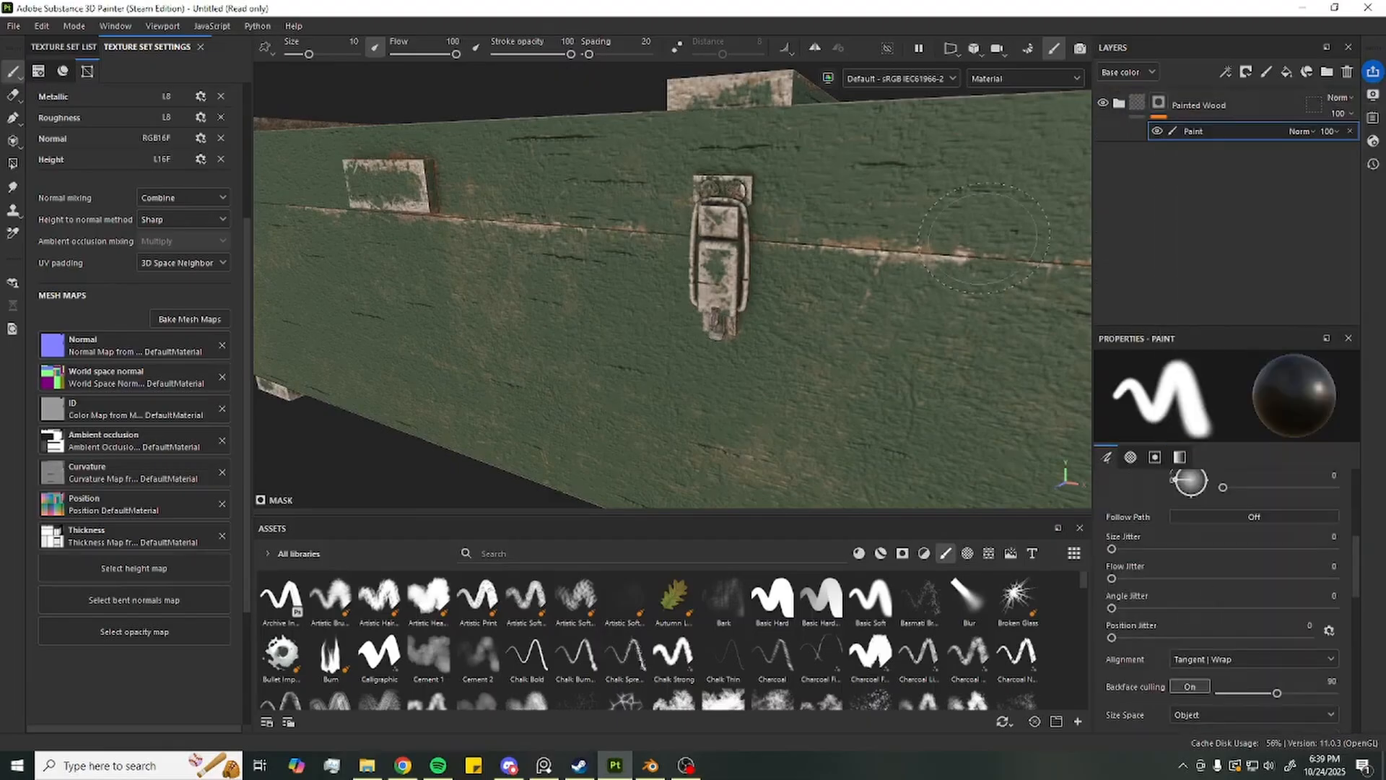
# Mask the main body pieces of one front latch out of Painted Wood using Polygon Fill in mesh fill mode with color 0
pyautogui.click(12, 163)
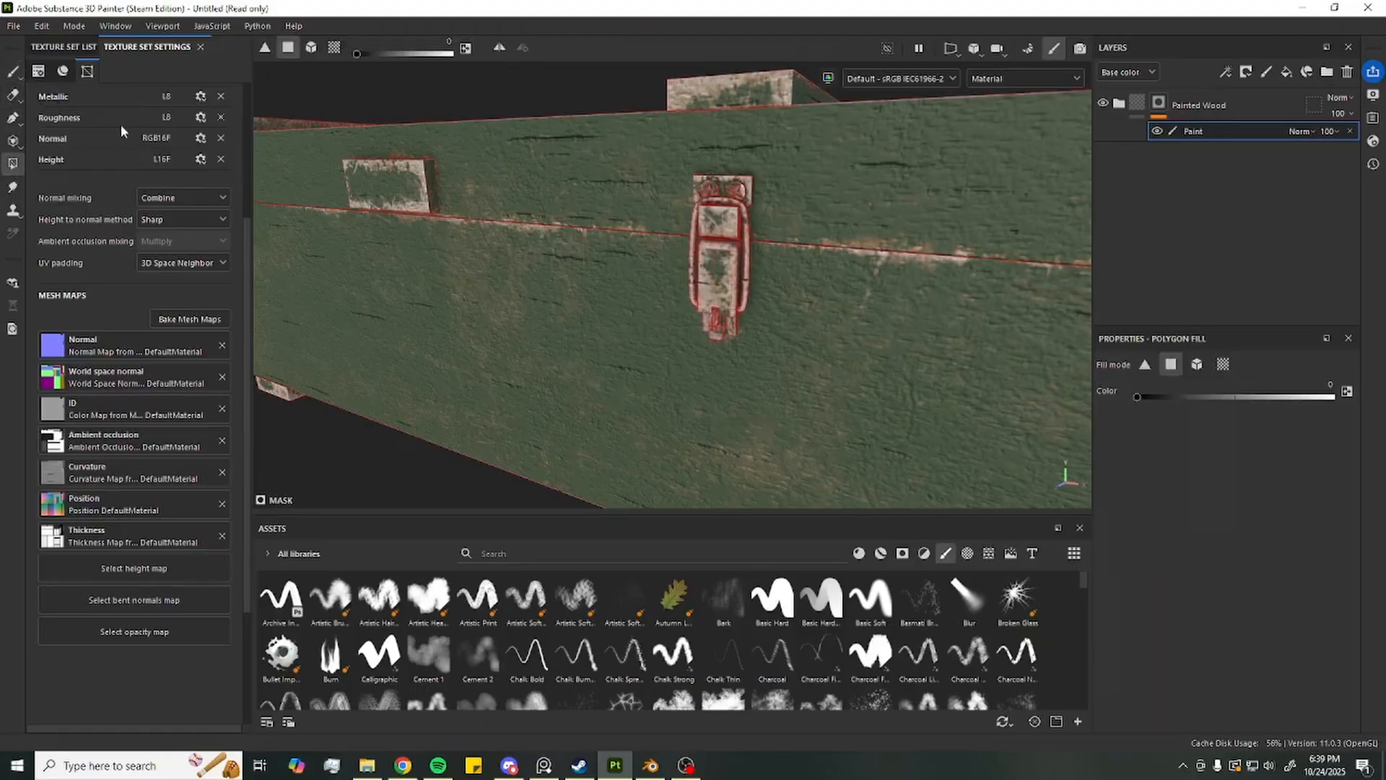
pyautogui.scroll(-1, 850, 241)
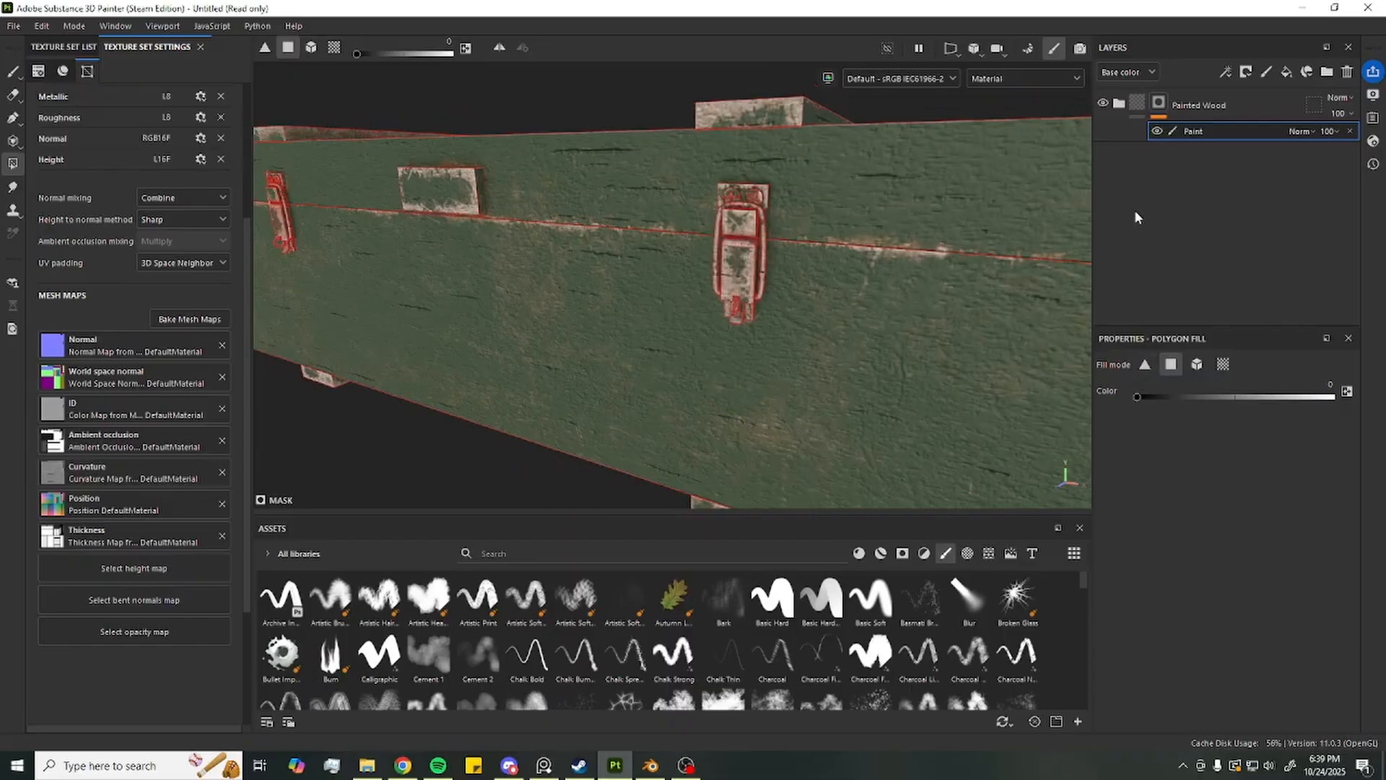
pyautogui.click(1198, 364)
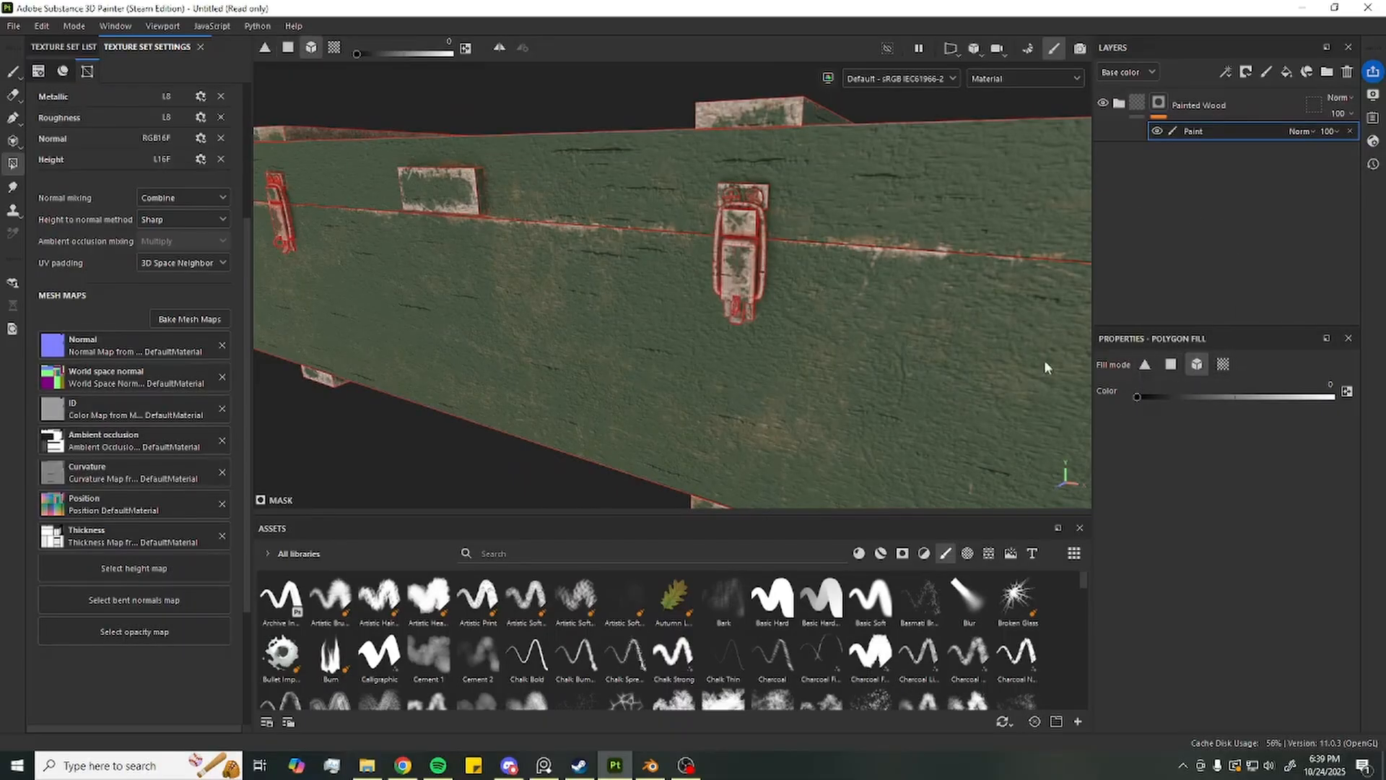
pyautogui.click(725, 268)
pyautogui.click(739, 226)
pyautogui.scroll(2, 740, 231)
pyautogui.keyDown('alt'); pyautogui.moveTo(740, 231); pyautogui.dragTo(772, 249); pyautogui.keyUp('alt')
# Mask out the same latch's remaining pieces, including its wire loop, screws and lower ring, undoing the accidental fill of the crate body
pyautogui.click(763, 185)
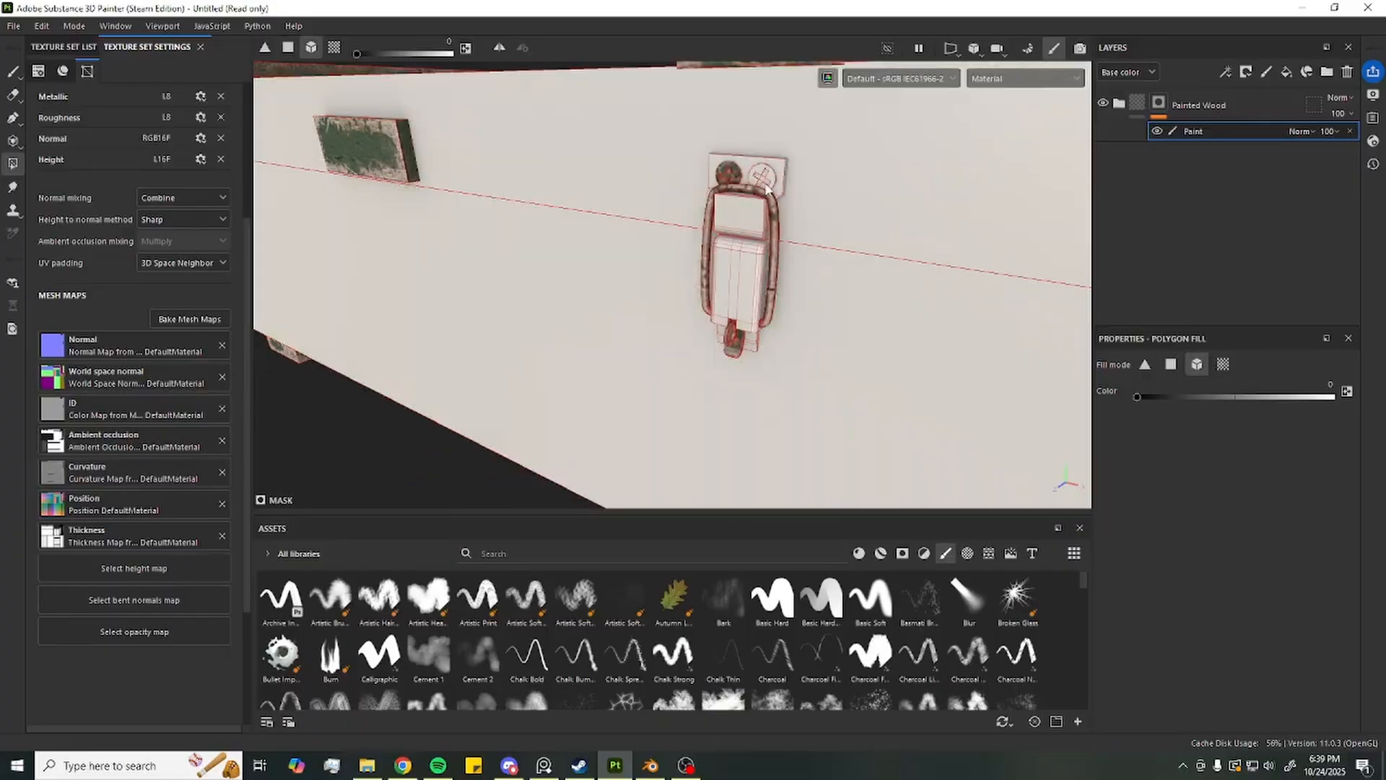
pyautogui.click(736, 176)
pyautogui.hotkey('ctrl', 'z')
pyautogui.click(768, 198)
pyautogui.click(759, 180)
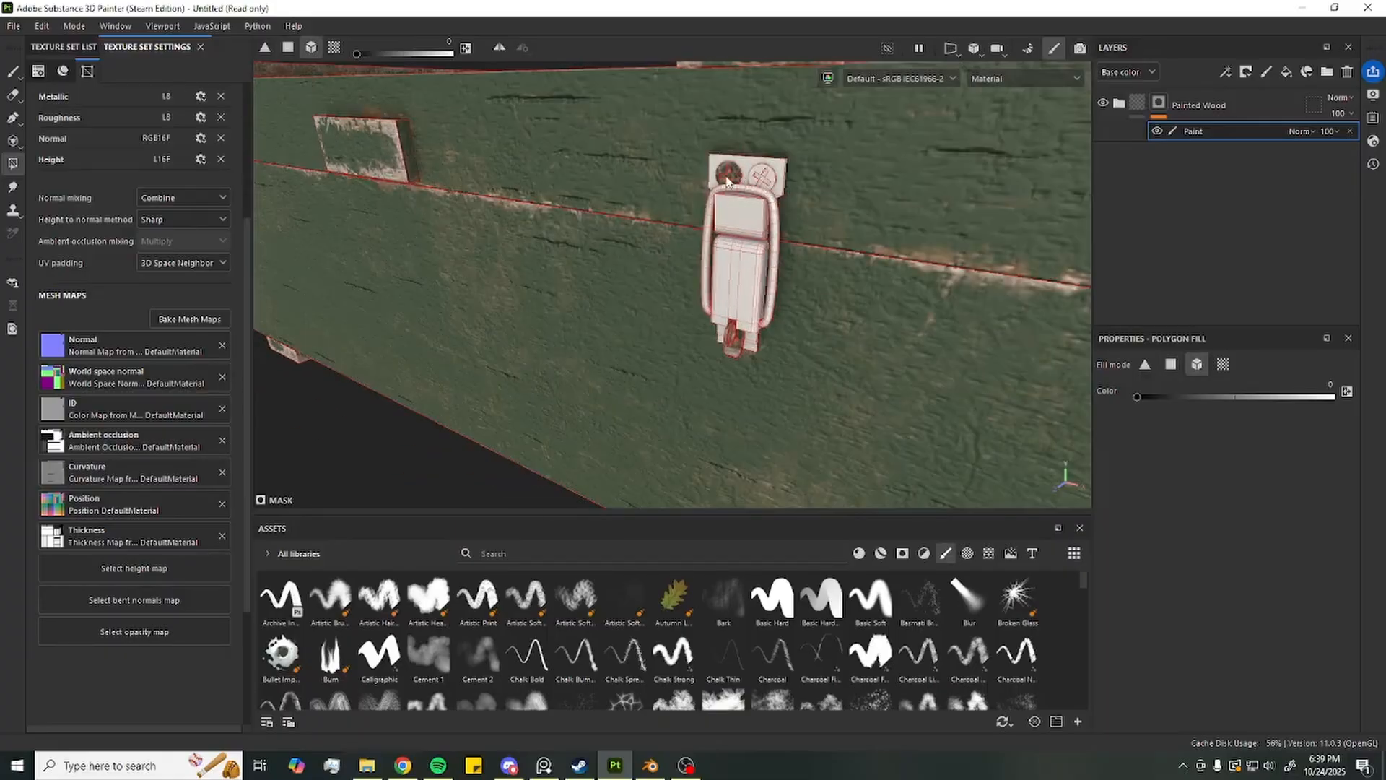
pyautogui.click(726, 179)
pyautogui.click(733, 336)
# Mask the remaining parts of the crate's other front latch out of the Painted Wood folder
pyautogui.scroll(-4, 733, 336)
pyautogui.keyDown('alt'); pyautogui.moveTo(628, 303); pyautogui.dragTo(685, 359); pyautogui.keyUp('alt')
pyautogui.scroll(3, 780, 336)
pyautogui.click(675, 348)
pyautogui.click(662, 309)
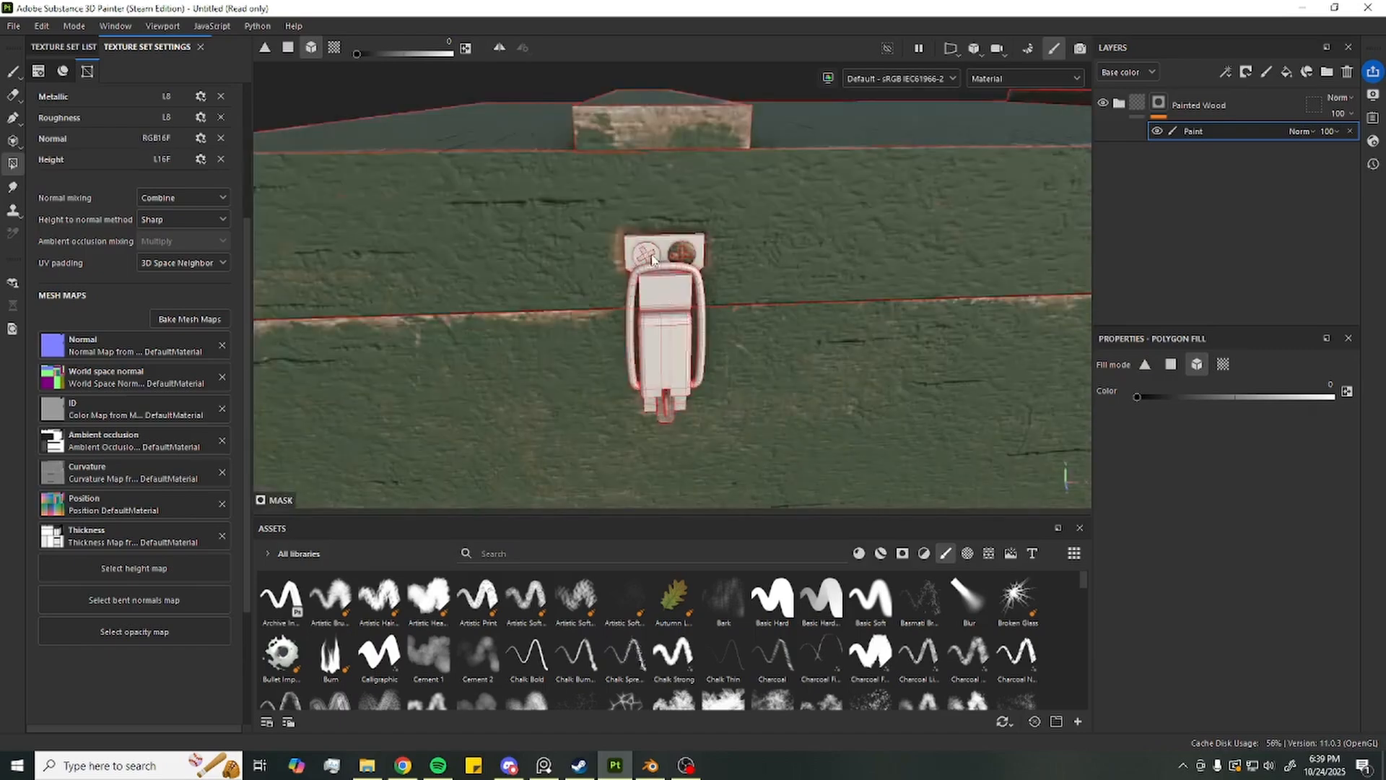
pyautogui.scroll(-4, 669, 403)
pyautogui.keyDown('alt'); pyautogui.moveTo(669, 402); pyautogui.dragTo(563, 447); pyautogui.keyUp('alt')
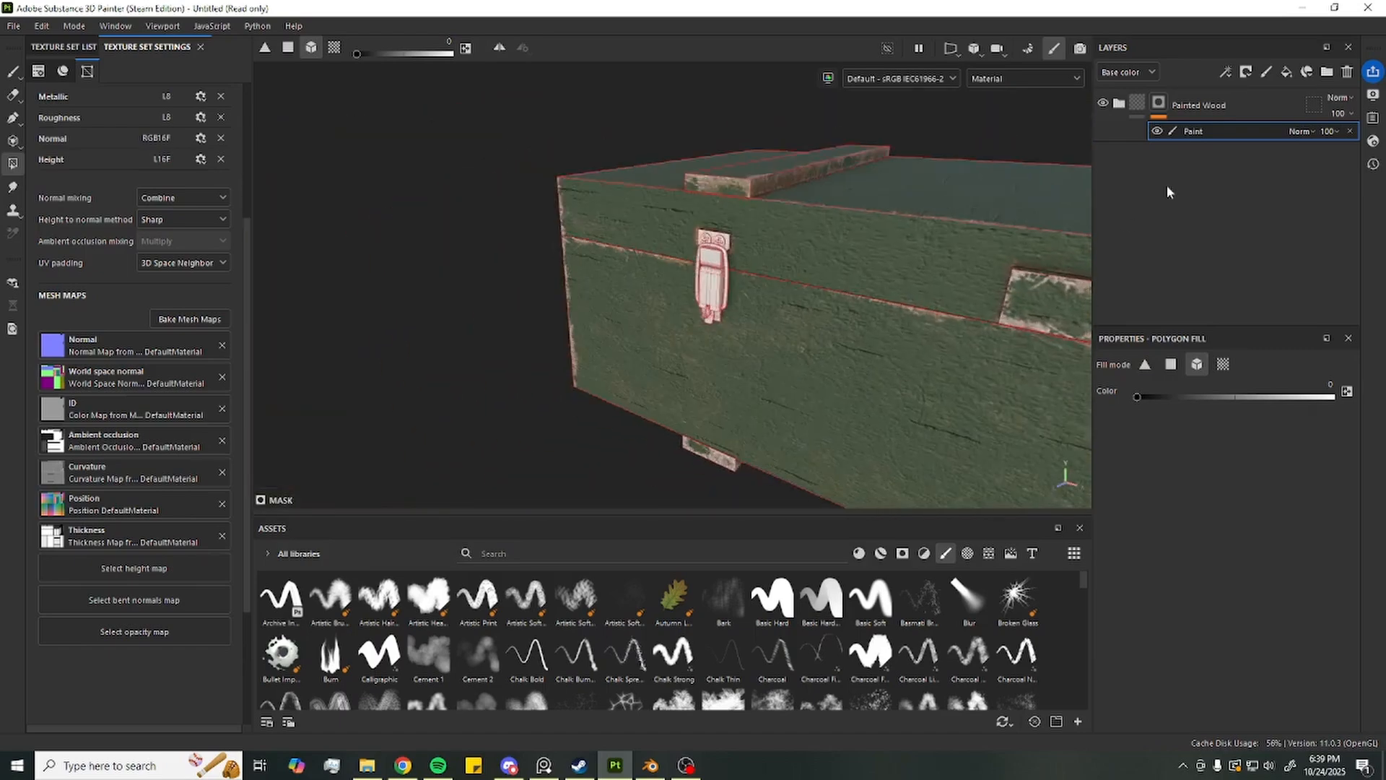
# Select the Painted Wood folder and inspect both masked latches from the front and the side
pyautogui.click(1137, 108)
pyautogui.scroll(-2, 908, 378)
pyautogui.keyDown('alt'); pyautogui.moveTo(908, 378); pyautogui.dragTo(1021, 339); pyautogui.keyUp('alt')
pyautogui.keyDown('alt'); pyautogui.moveTo(1021, 339); pyautogui.dragTo(671, 307, button='middle'); pyautogui.keyUp('alt')
pyautogui.scroll(-2, 671, 307)
pyautogui.scroll(2, 858, 271)
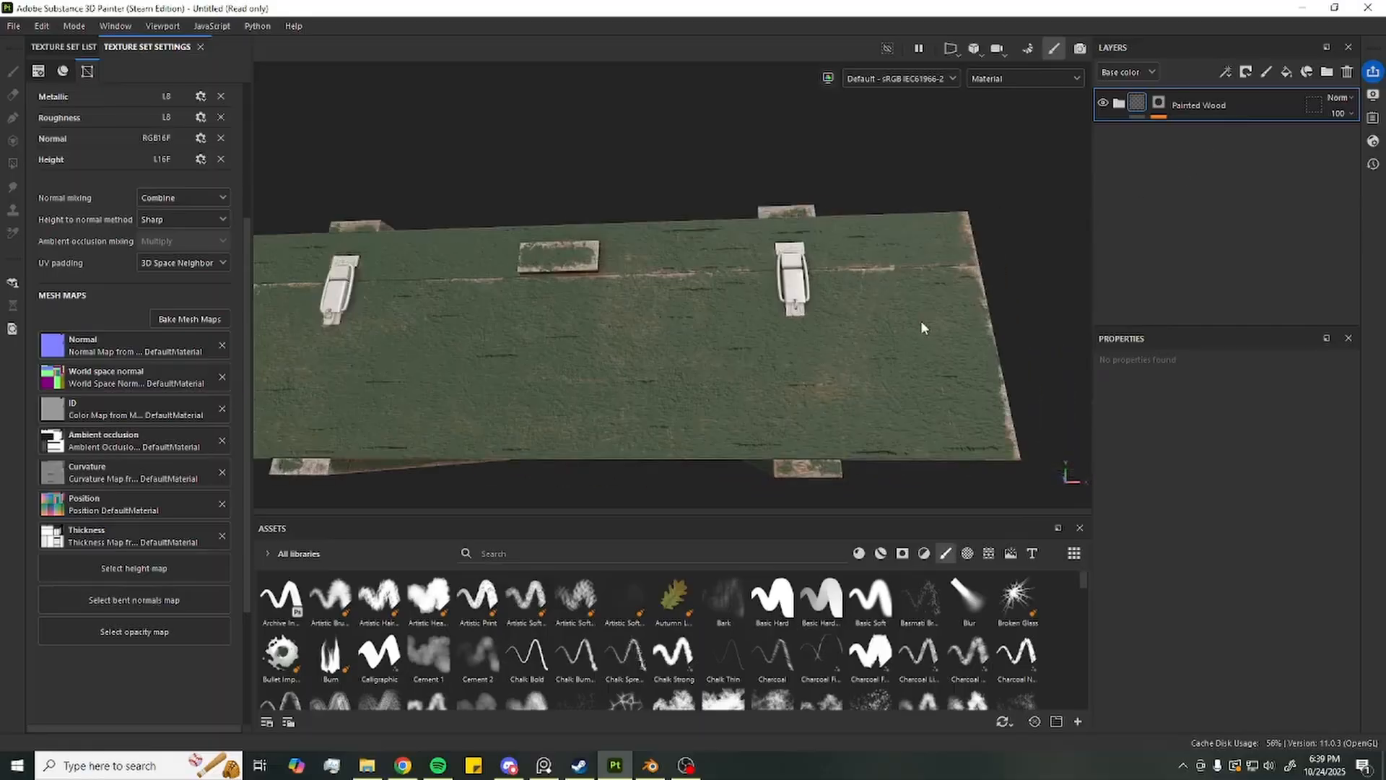
pyautogui.keyDown('alt'); pyautogui.moveTo(921, 324); pyautogui.dragTo(682, 357); pyautogui.keyUp('alt')
pyautogui.keyDown('alt'); pyautogui.moveTo(874, 282); pyautogui.dragTo(855, 352, button='middle'); pyautogui.keyUp('alt')
pyautogui.scroll(4, 829, 340)
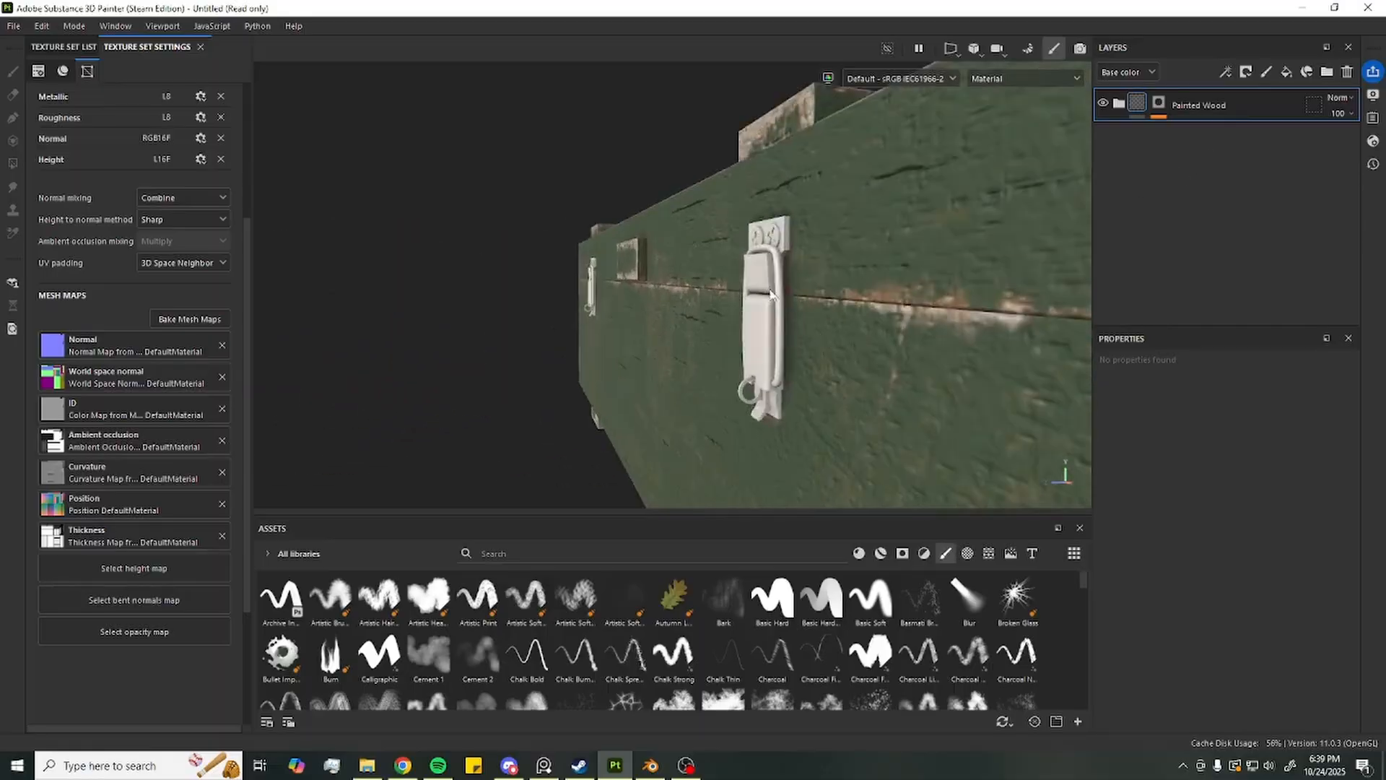
pyautogui.scroll(-2, 770, 294)
pyautogui.moveTo(770, 294)
pyautogui.keyDown('alt'); pyautogui.mouseDown()
pyautogui.moveTo(799, 321)
pyautogui.moveTo(807, 269)
pyautogui.moveTo(830, 307)
pyautogui.mouseUp(); pyautogui.keyUp('alt')
pyautogui.scroll(-3, 807, 270)
# Browse the smart materials for a metal and add Iron Forged Old above the Painted Wood folder
pyautogui.click(879, 553)
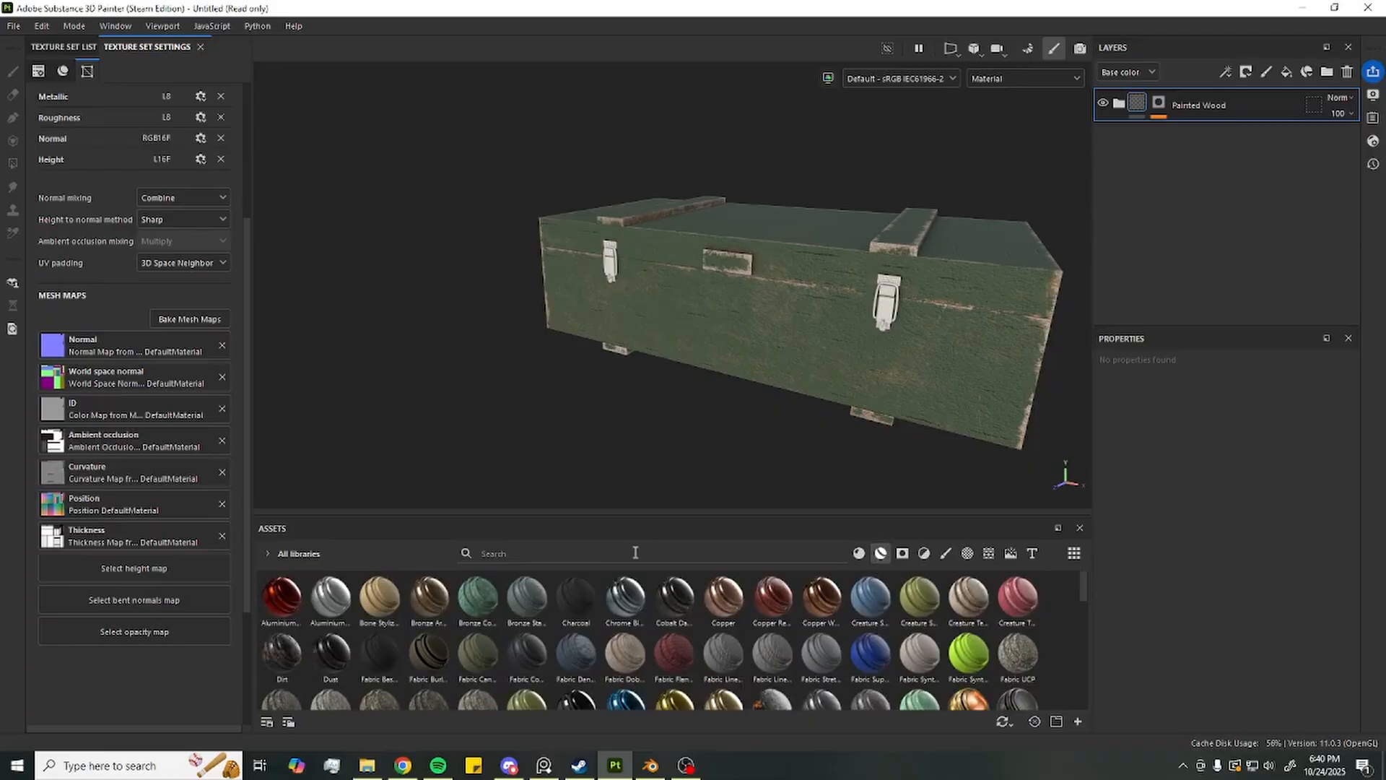
pyautogui.scroll(1, 713, 150)
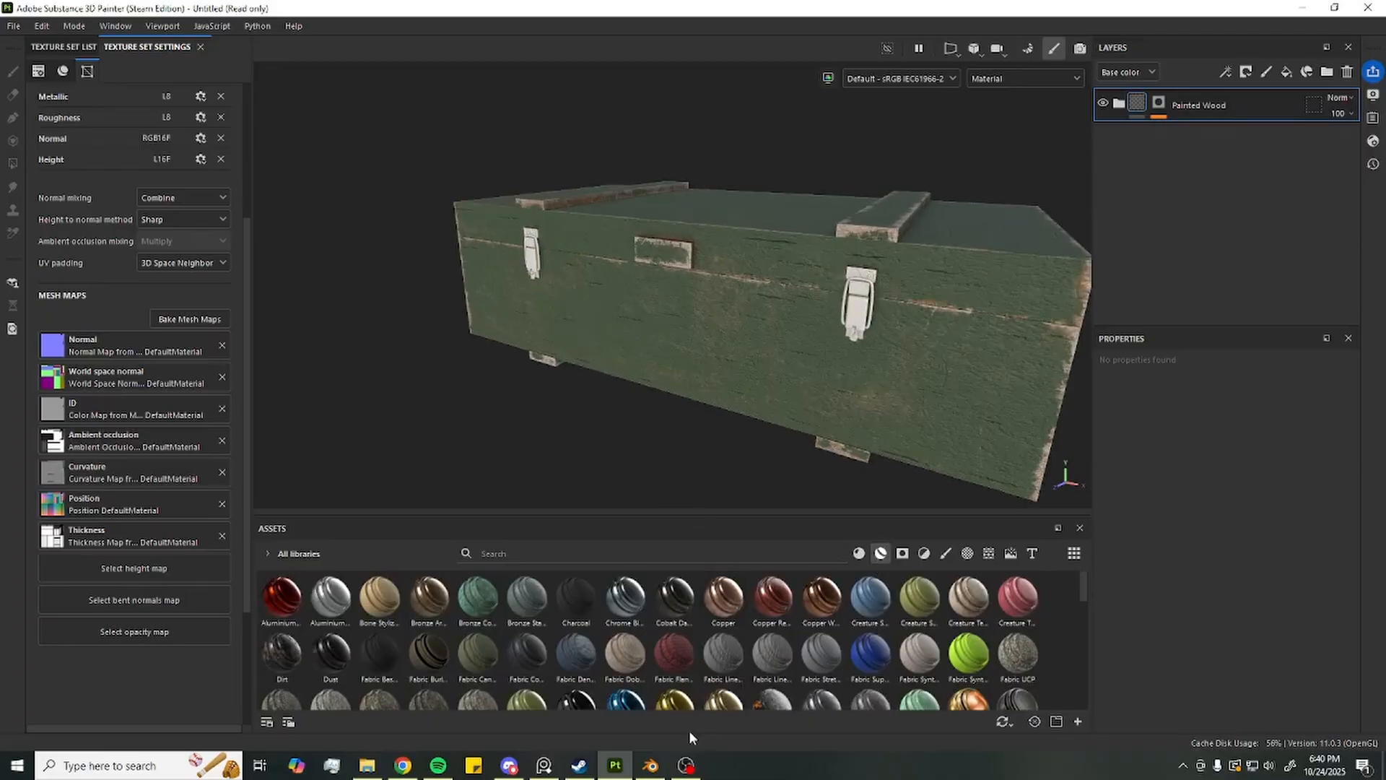
pyautogui.scroll(-5, 739, 650)
pyautogui.scroll(-3, 744, 643)
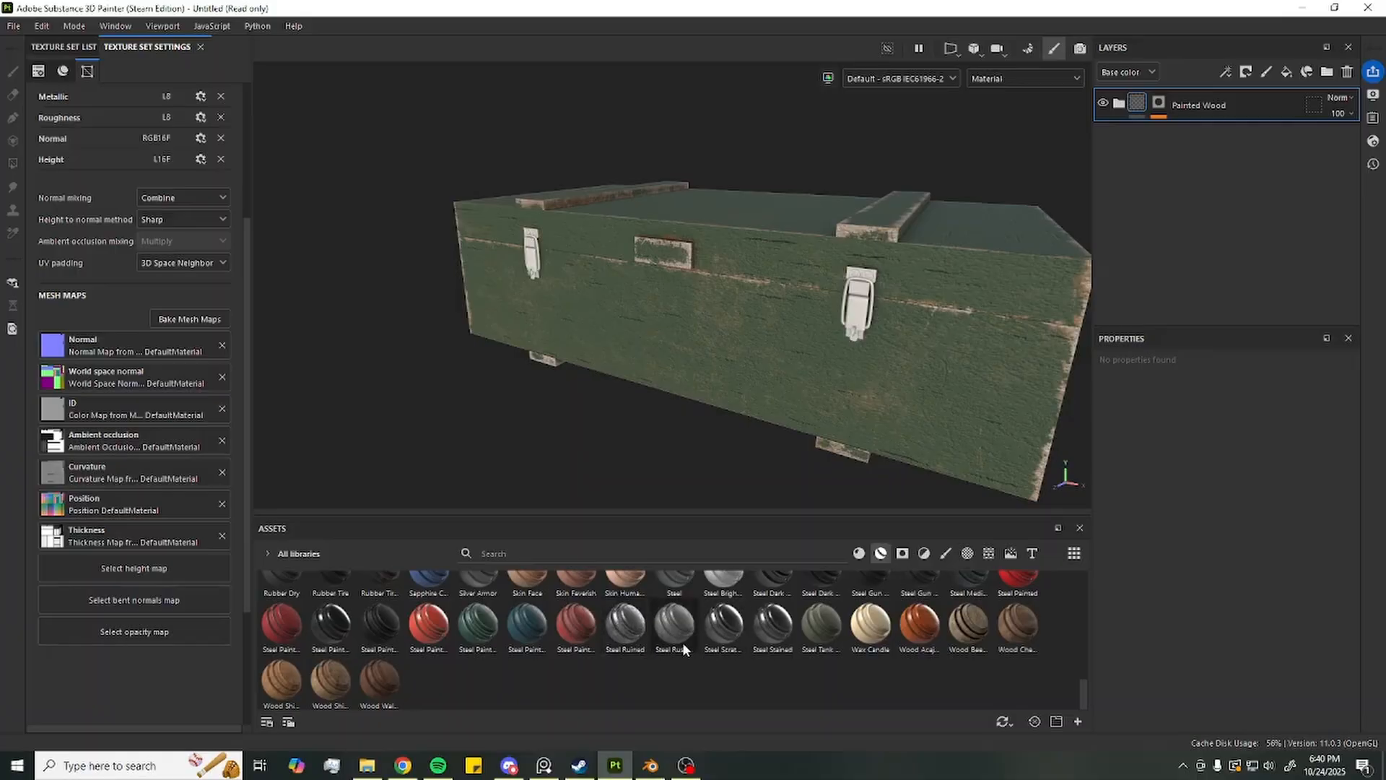
pyautogui.moveTo(719, 639)
pyautogui.scroll(10, 816, 645)
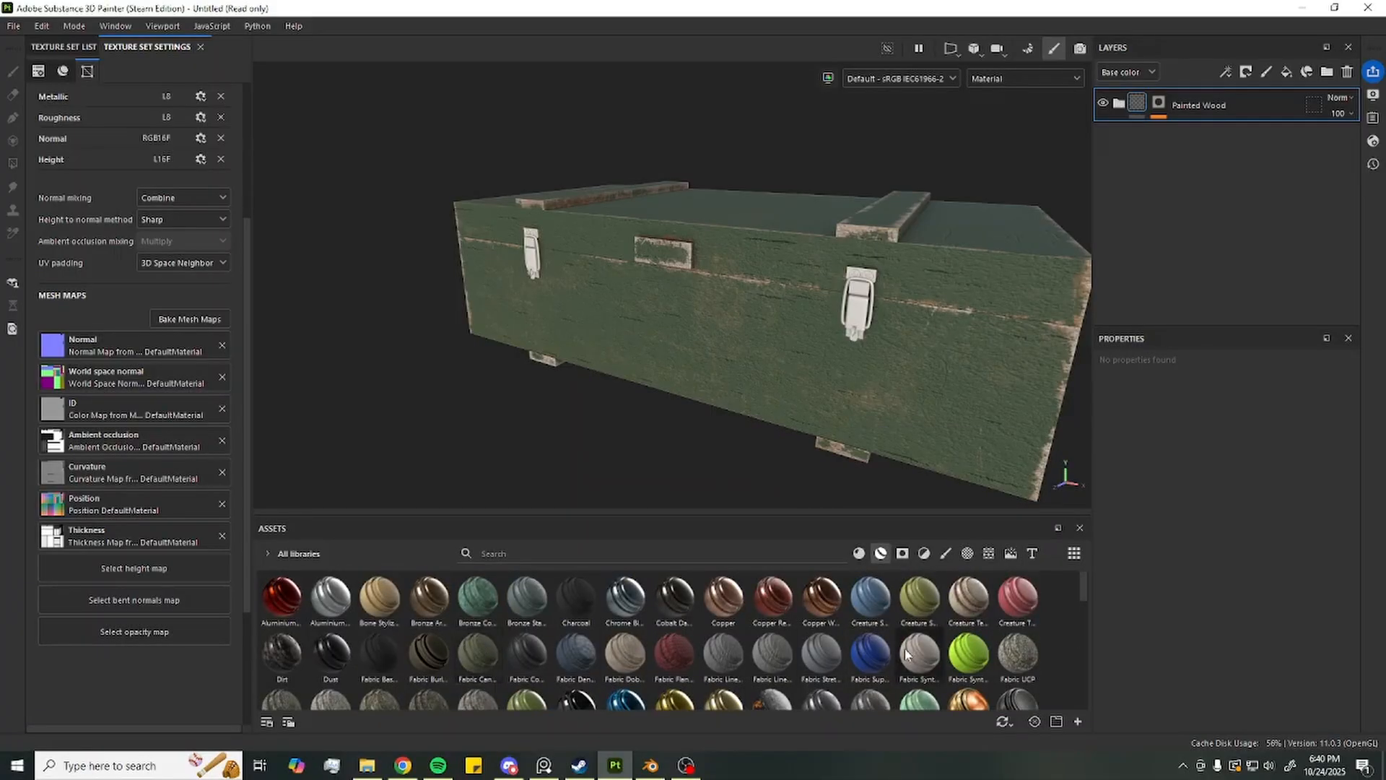
pyautogui.scroll(-2, 838, 636)
pyautogui.scroll(2, 852, 630)
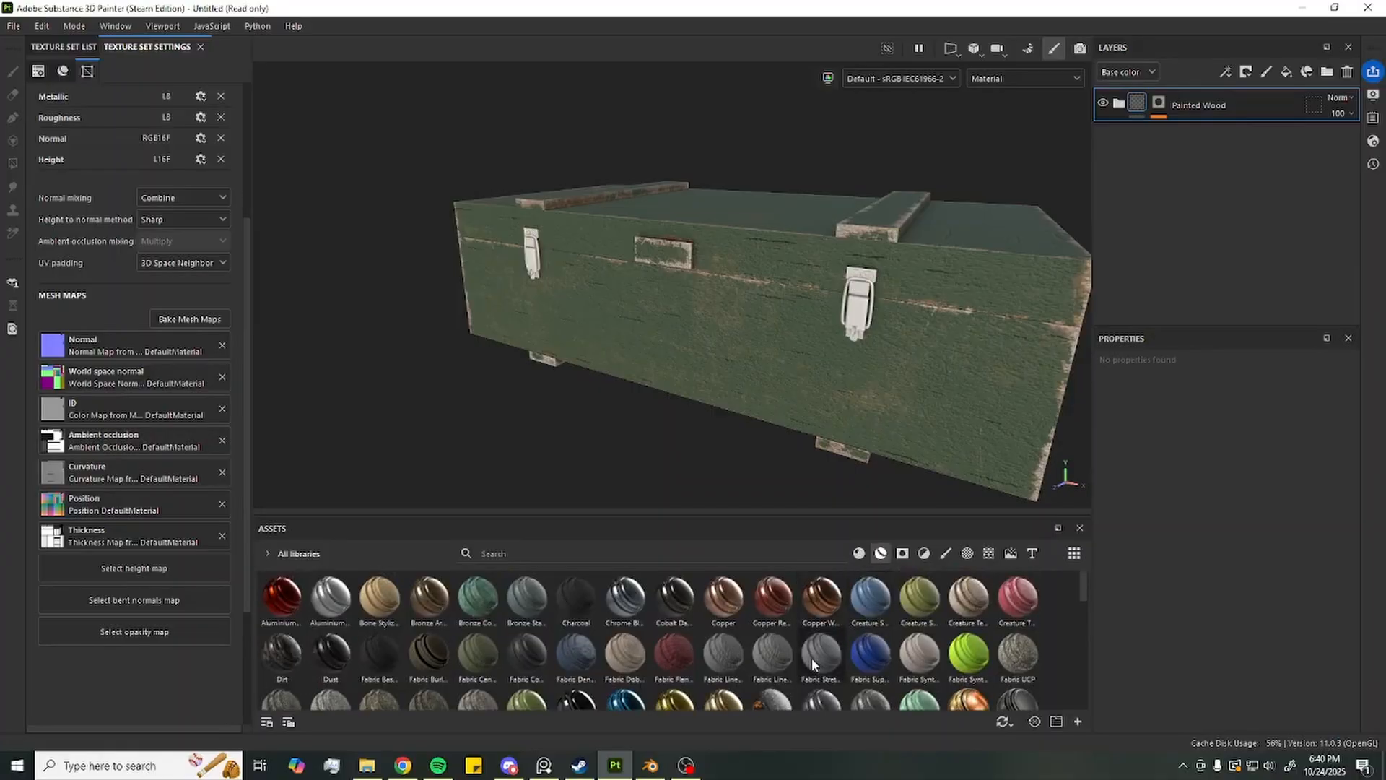
pyautogui.scroll(-2, 811, 657)
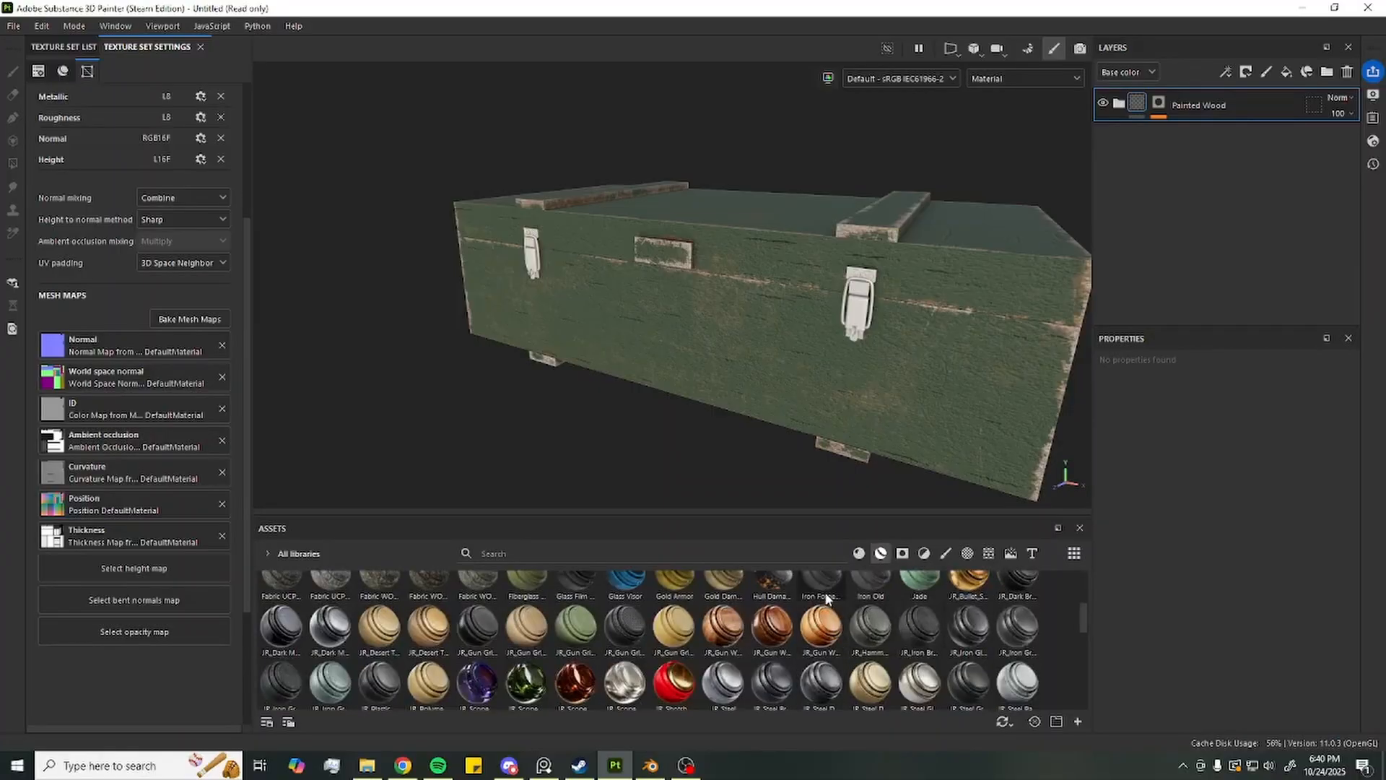
pyautogui.moveTo(827, 598); pyautogui.dragTo(1153, 102)
pyautogui.scroll(3, 820, 322)
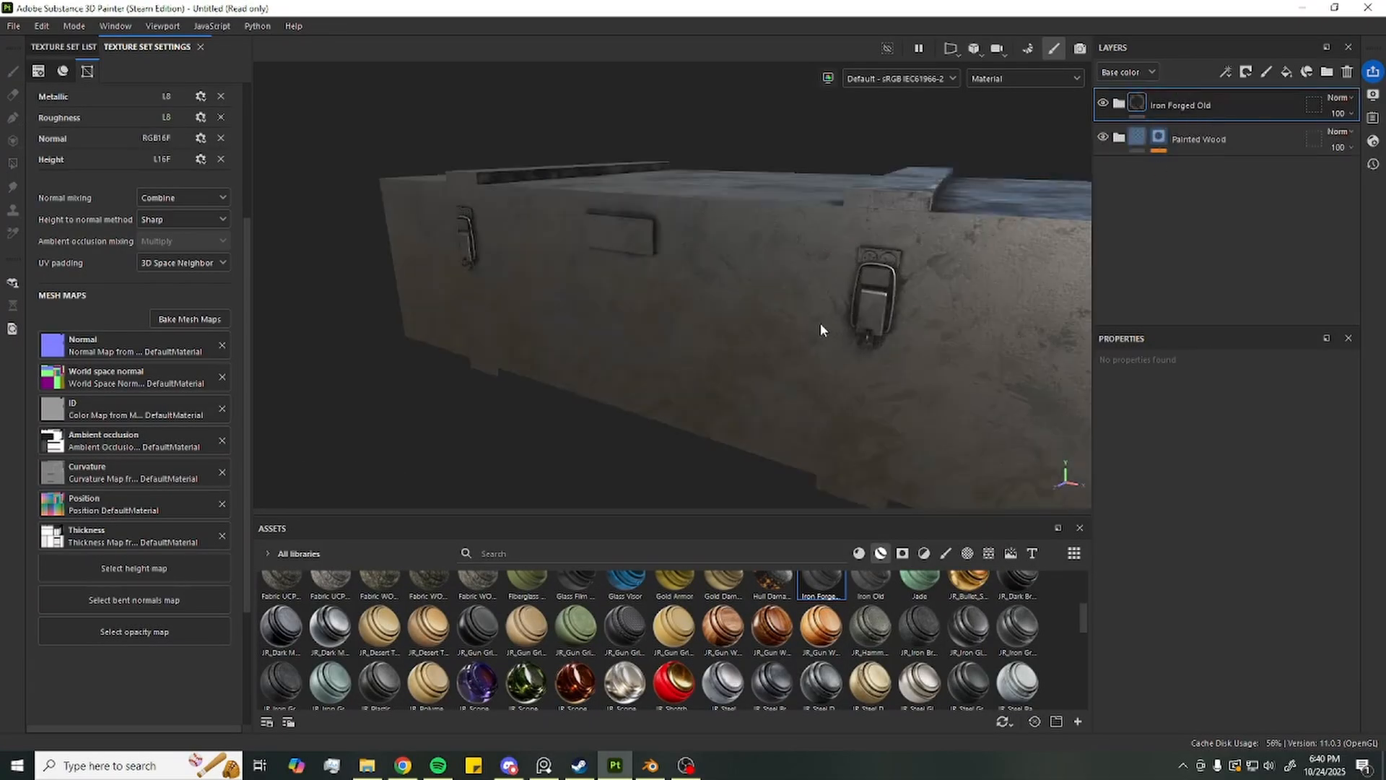
# Add a black mask with a paint effect to the Iron Forged Old folder
pyautogui.keyDown('alt'); pyautogui.moveTo(820, 323); pyautogui.dragTo(693, 348); pyautogui.keyUp('alt')
pyautogui.scroll(3, 695, 297)
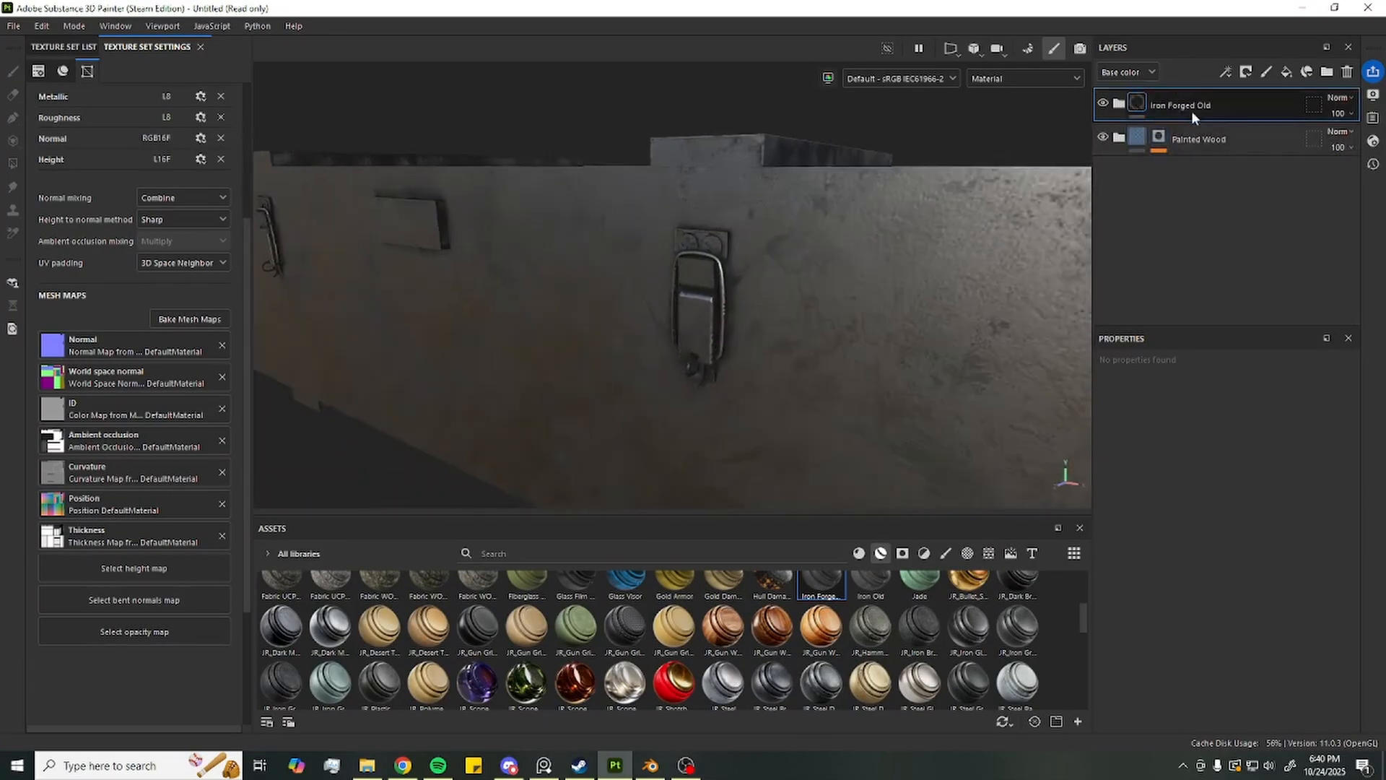
pyautogui.rightClick(1191, 110)
pyautogui.click(1232, 138)
pyautogui.rightClick(1162, 104)
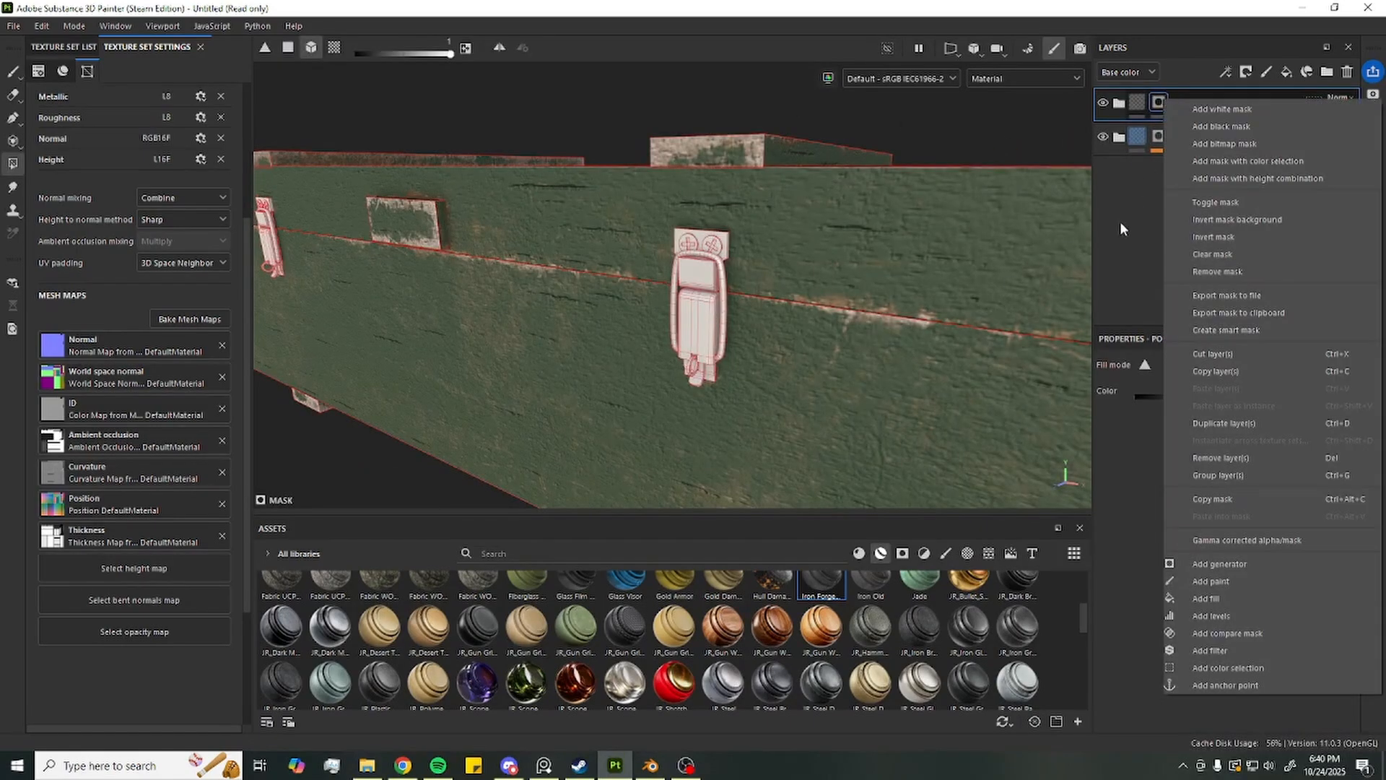
pyautogui.click(1120, 221)
pyautogui.rightClick(1158, 106)
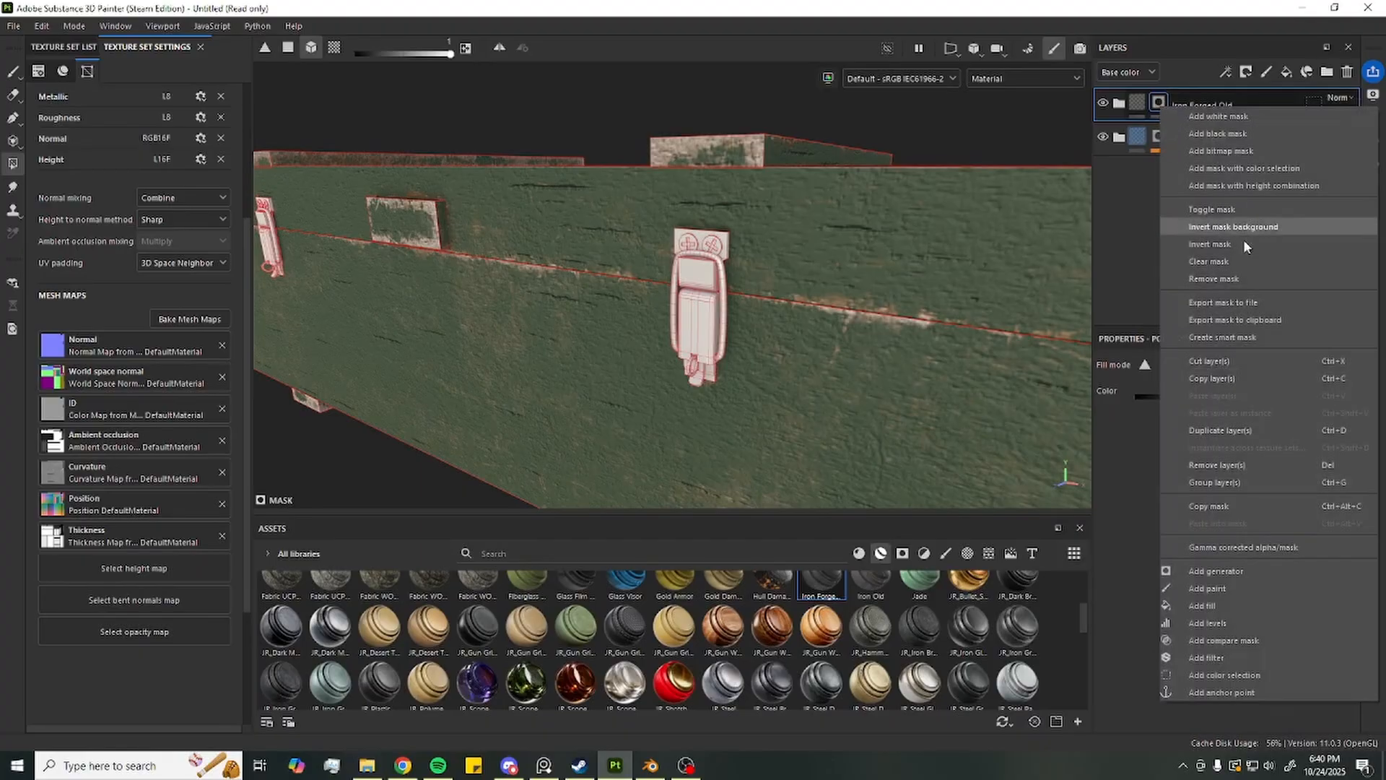
pyautogui.click(1218, 588)
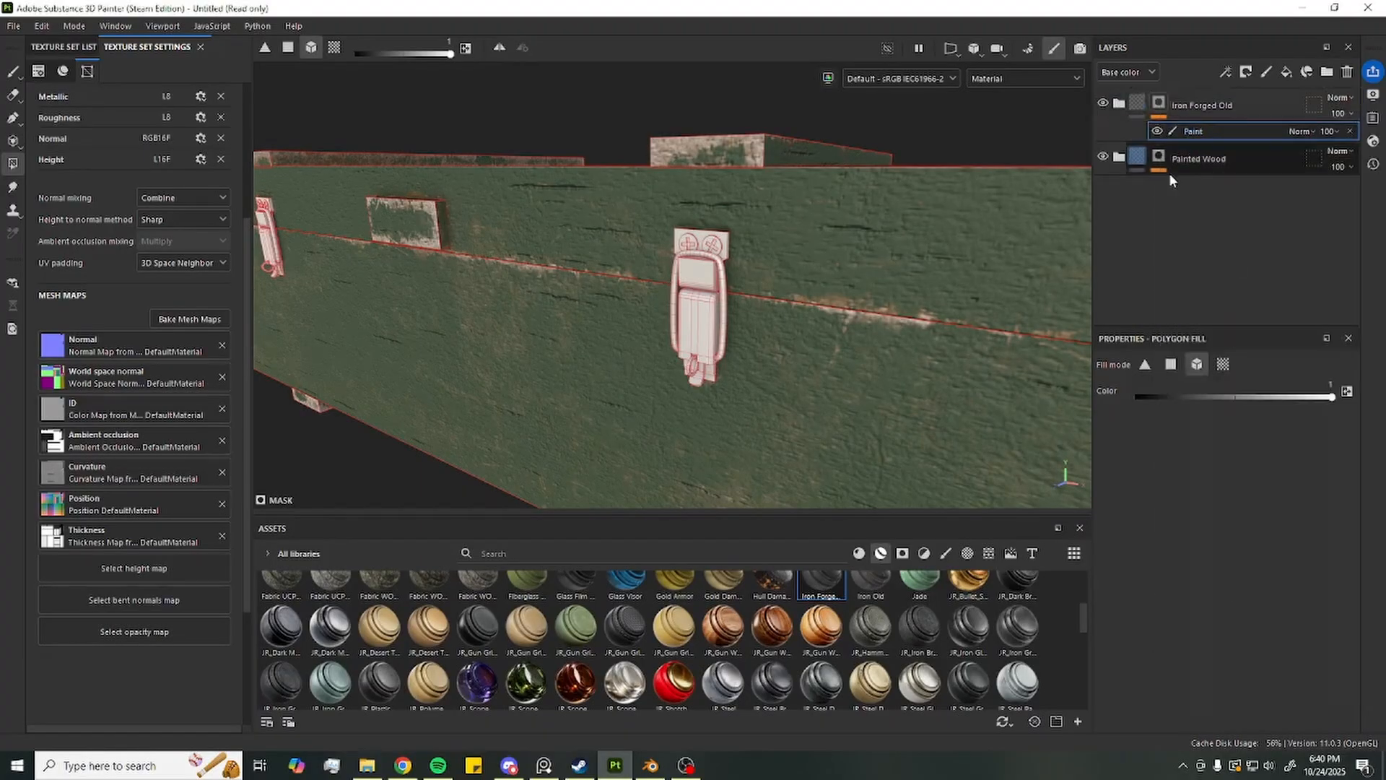
# Reveal Iron Forged Old on both front latches by filling their plates, wire loops and screws white in its mask
pyautogui.click(697, 369)
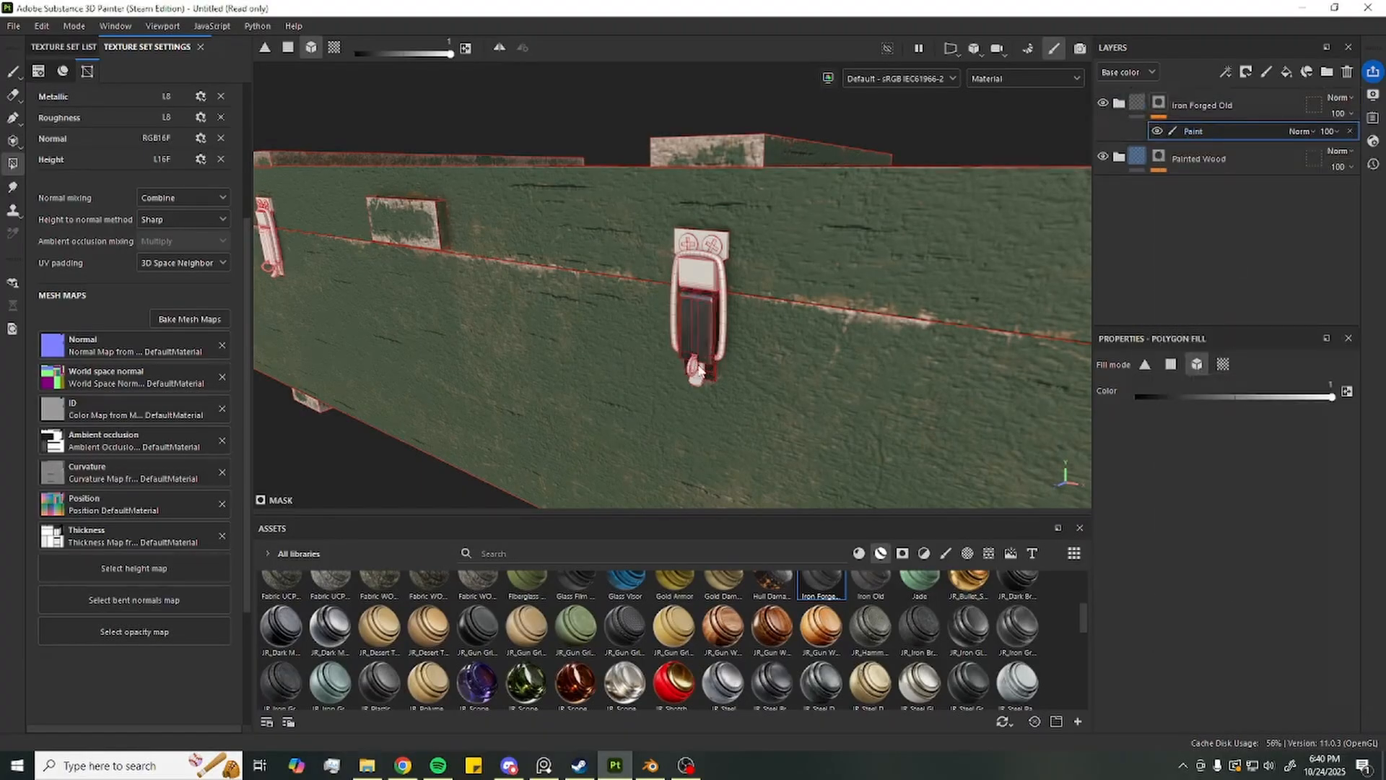
pyautogui.click(702, 280)
pyautogui.click(701, 256)
pyautogui.click(711, 244)
pyautogui.click(695, 245)
pyautogui.scroll(-3, 650, 253)
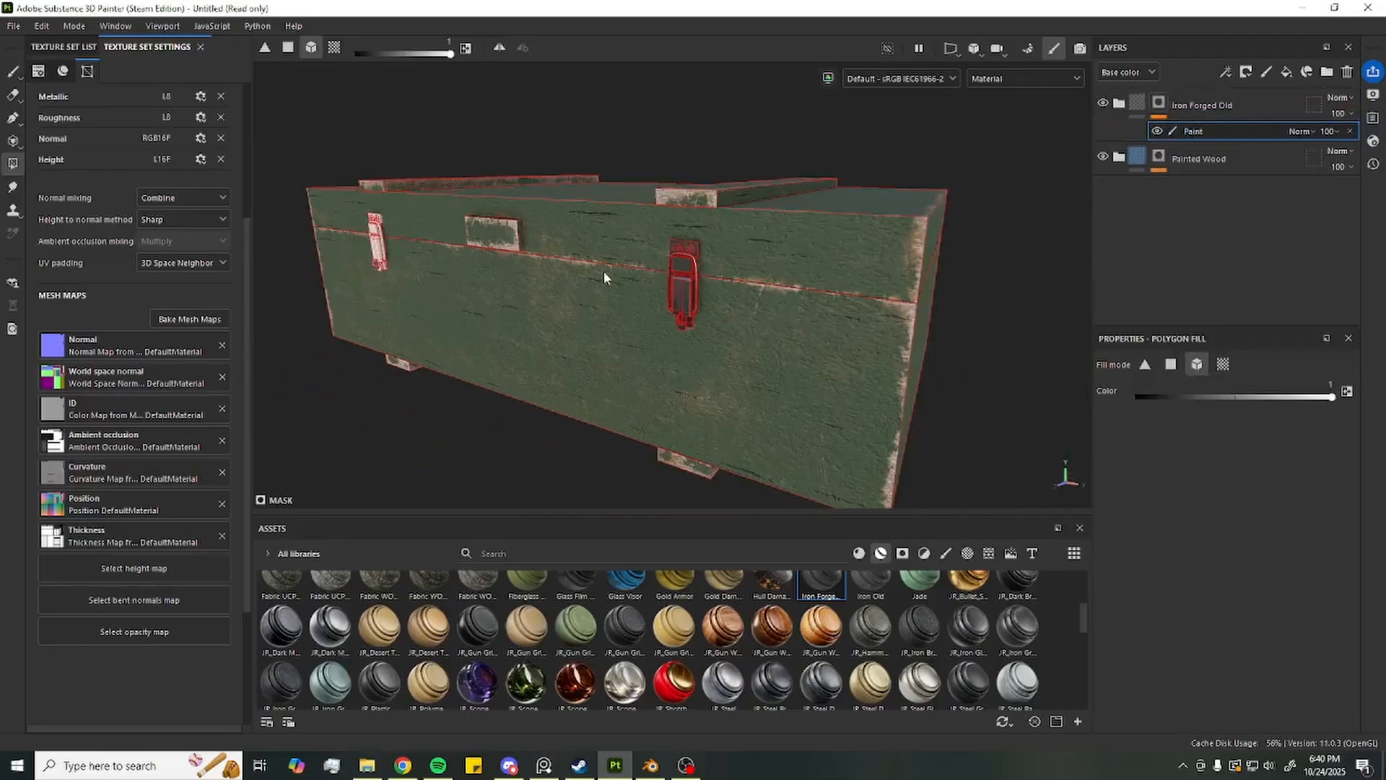
pyautogui.keyDown('alt'); pyautogui.moveTo(604, 271); pyautogui.dragTo(1128, 368); pyautogui.keyUp('alt')
pyautogui.scroll(2, 967, 288)
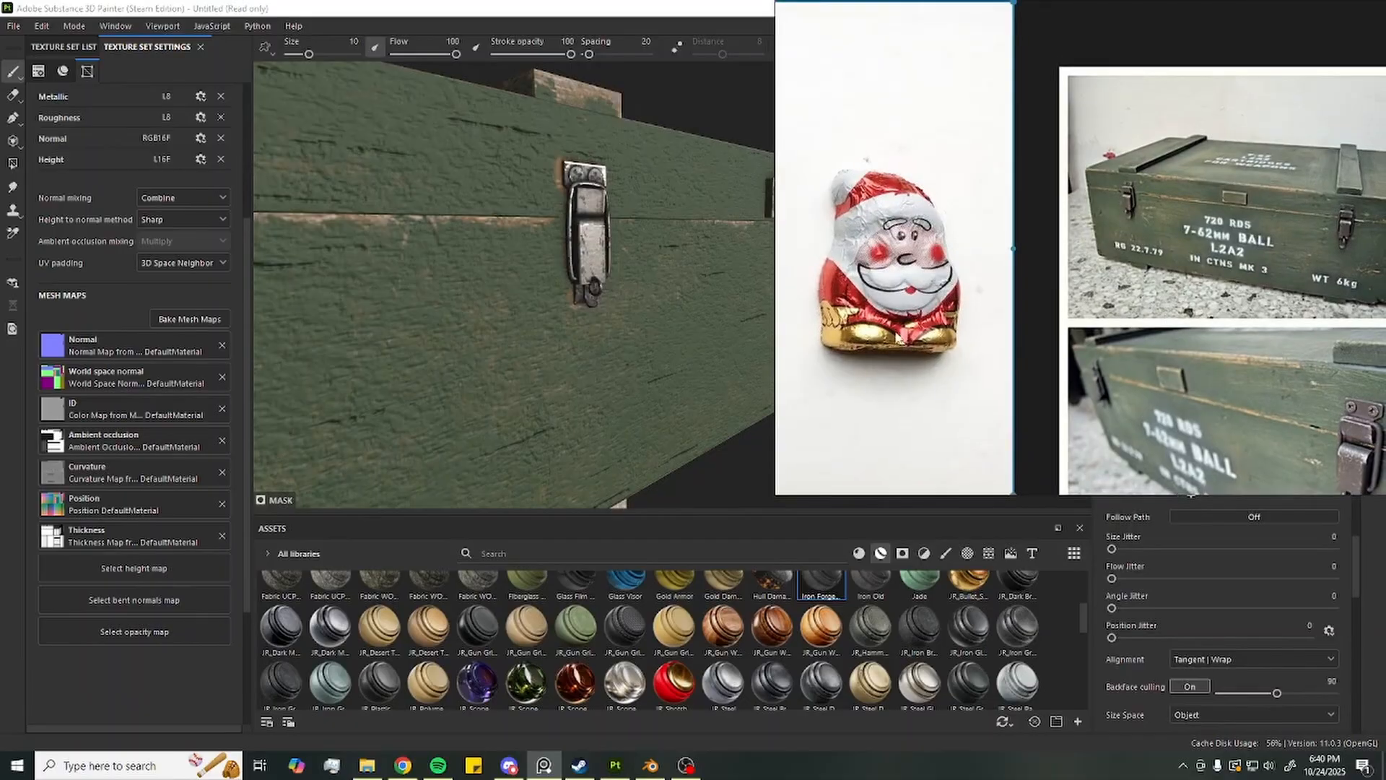
# Compare the crate's metal latches and worn green wood with the ammunition box reference photos
pyautogui.scroll(-4, 646, 210)
pyautogui.keyDown('alt'); pyautogui.moveTo(751, 223); pyautogui.dragTo(675, 288); pyautogui.keyUp('alt')
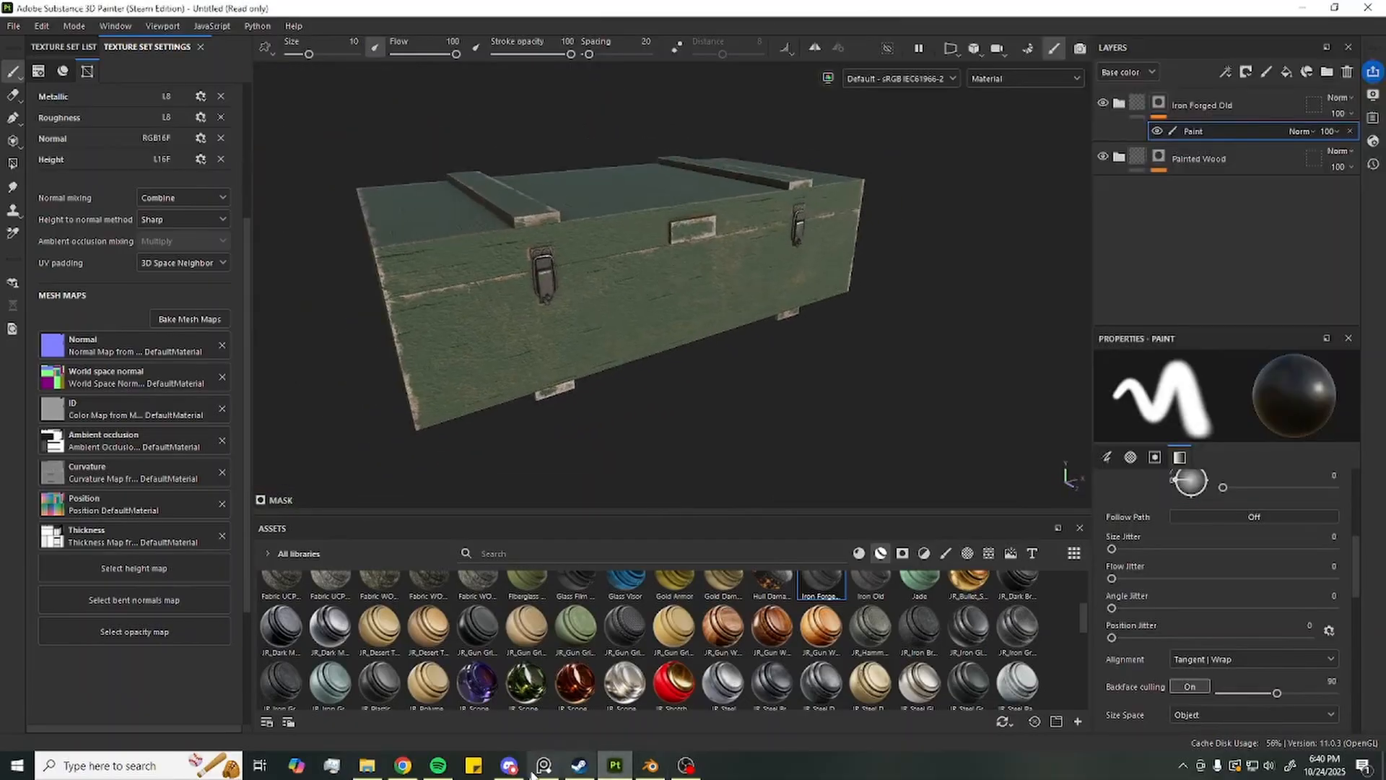
pyautogui.click(543, 765)
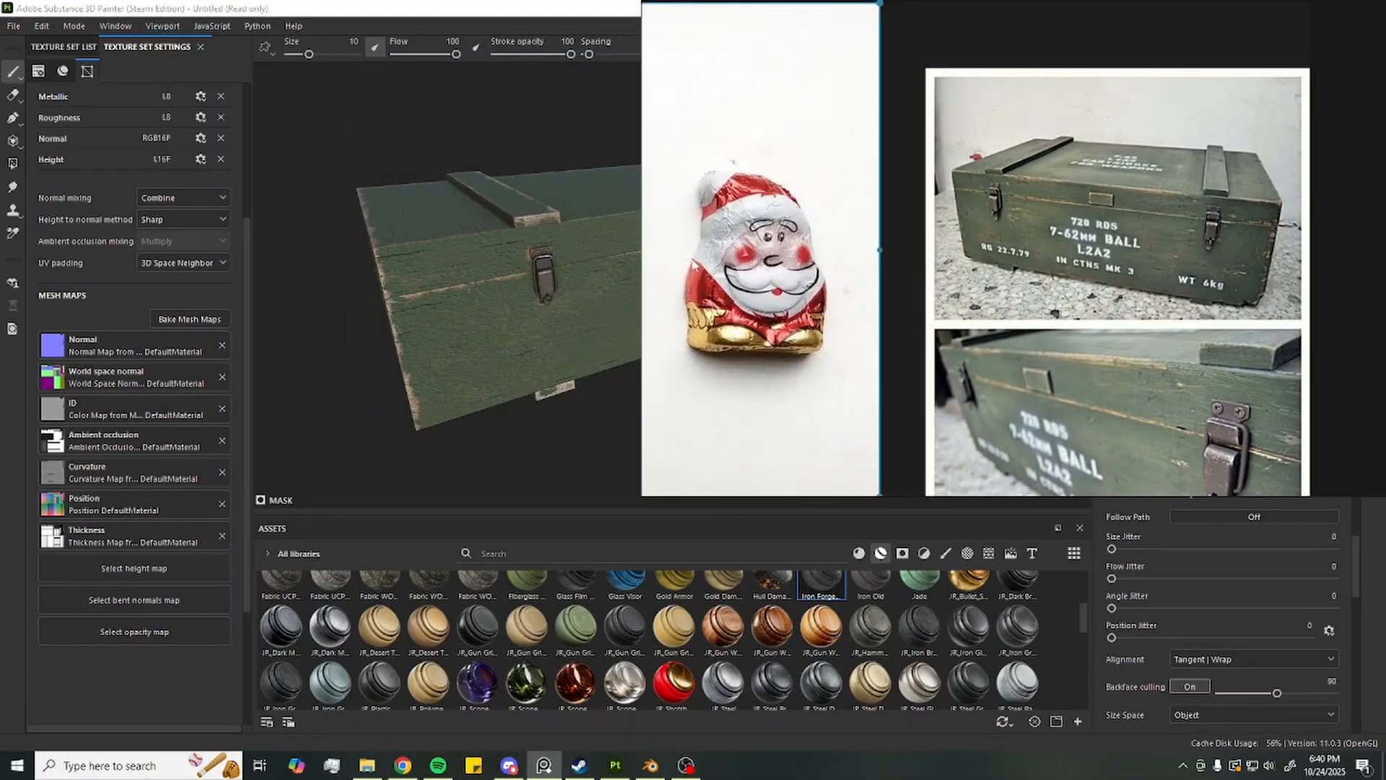
pyautogui.moveTo(649, 252); pyautogui.dragTo(947, 253)
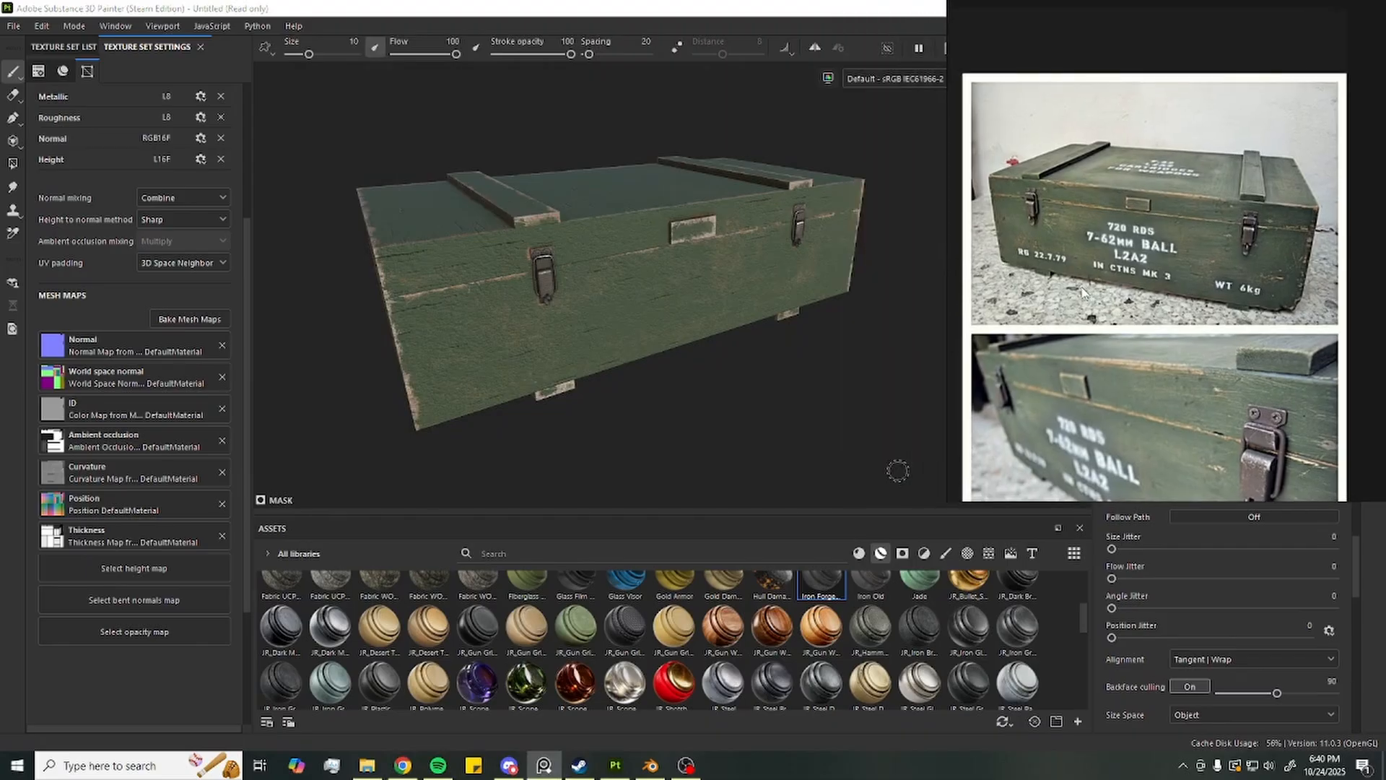
pyautogui.moveTo(1083, 293); pyautogui.dragTo(1070, 219)
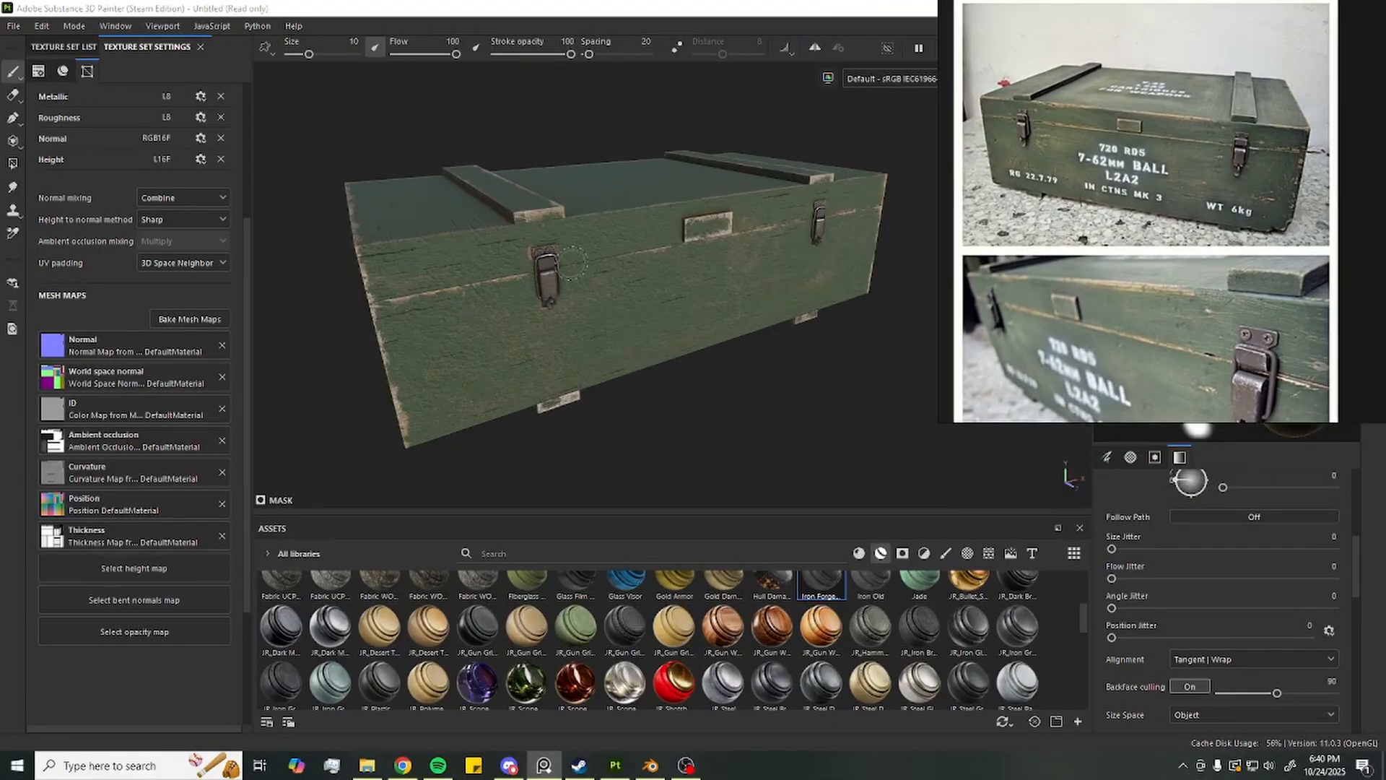
pyautogui.scroll(5, 606, 275)
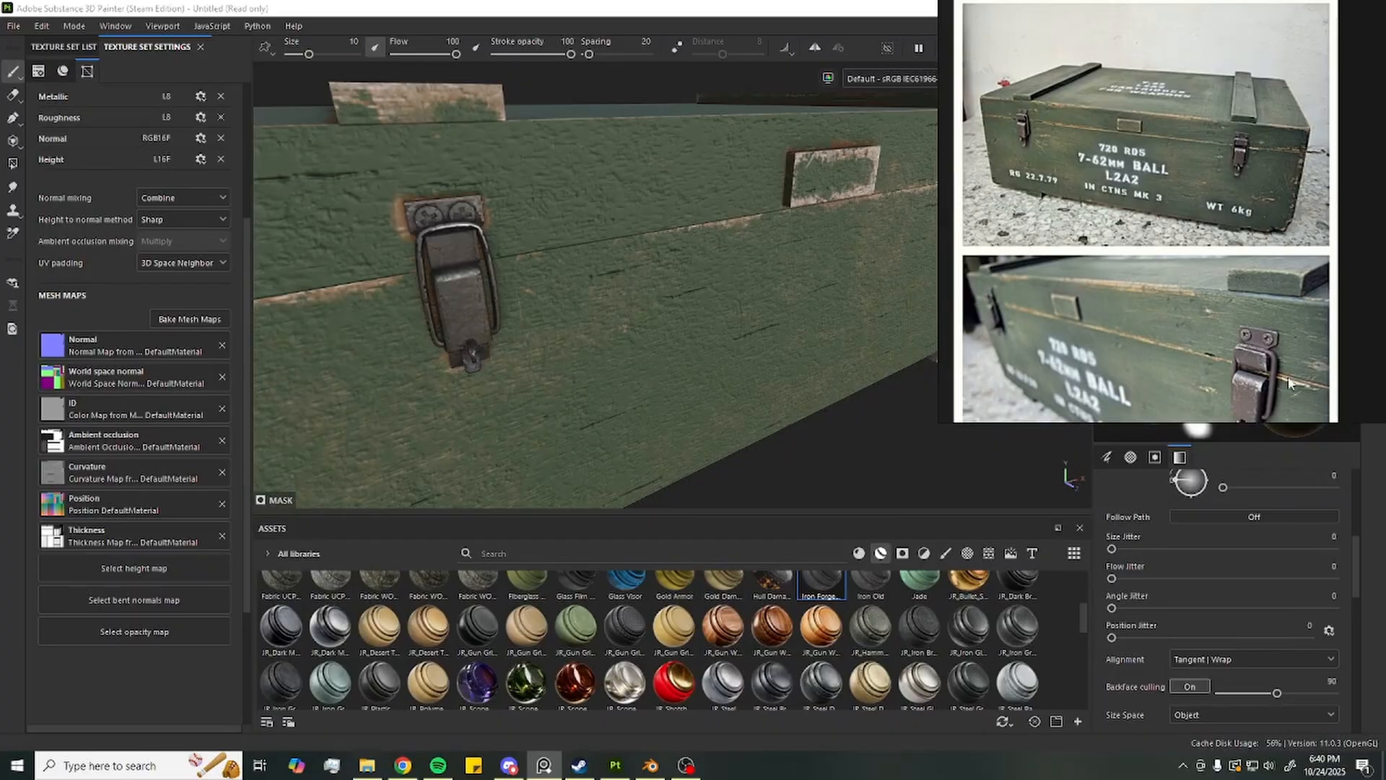
pyautogui.scroll(-6, 700, 274)
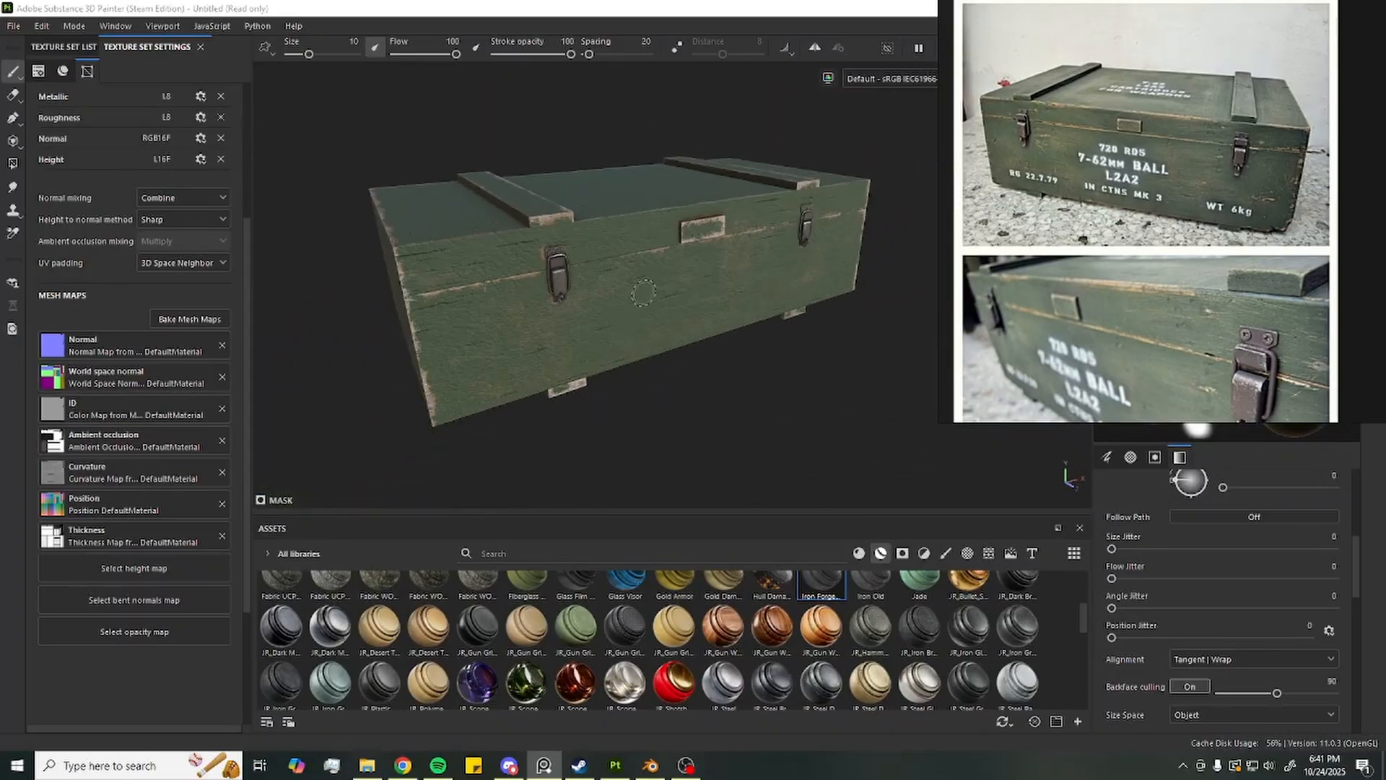
pyautogui.moveTo(647, 293)
pyautogui.keyDown('alt'); pyautogui.mouseDown()
pyautogui.moveTo(678, 309)
pyautogui.moveTo(686, 281)
pyautogui.moveTo(642, 280)
pyautogui.moveTo(887, 287)
pyautogui.mouseUp(); pyautogui.keyUp('alt')
# Inspect the whole crate from the front and above, and examine the white stencilled lettering in the reference photo
pyautogui.click(1117, 104)
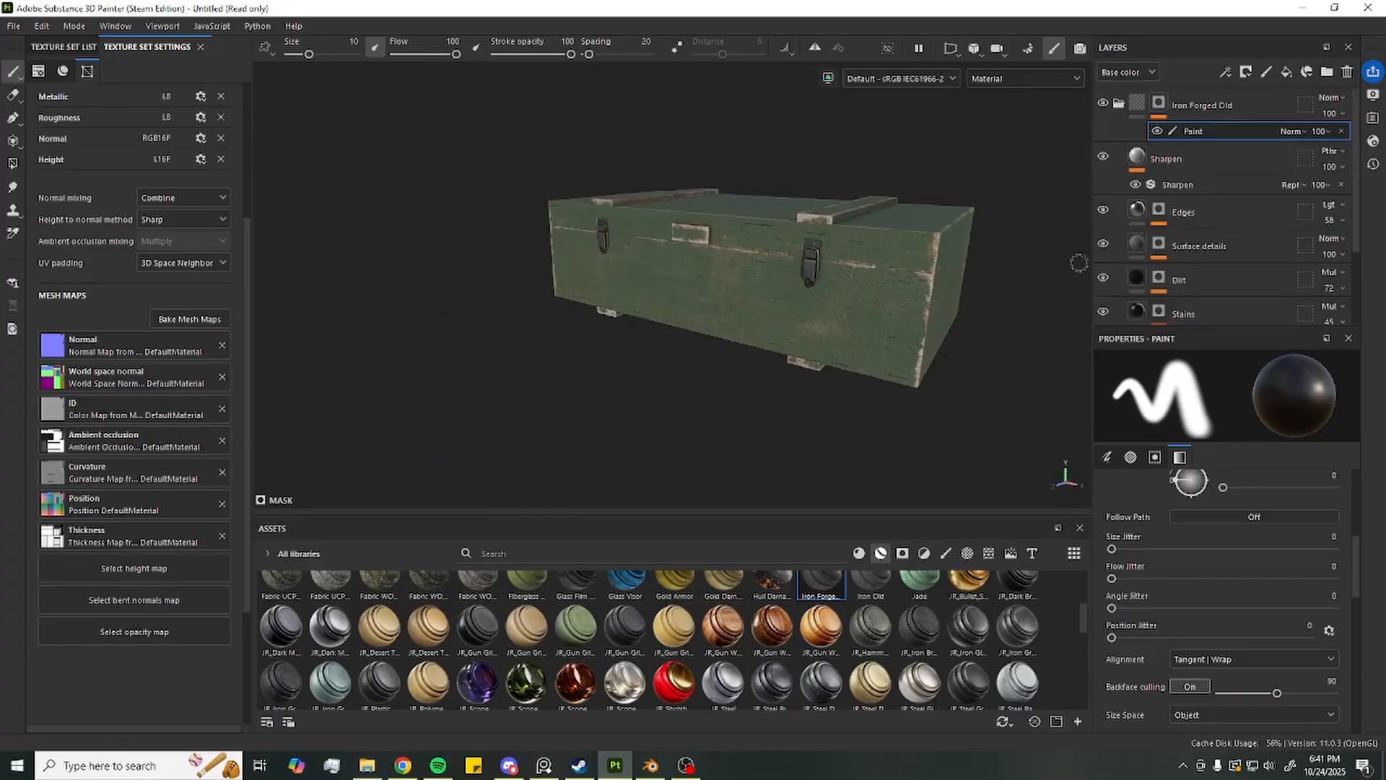
pyautogui.click(1117, 103)
pyautogui.keyDown('alt'); pyautogui.moveTo(776, 238); pyautogui.dragTo(966, 251); pyautogui.keyUp('alt')
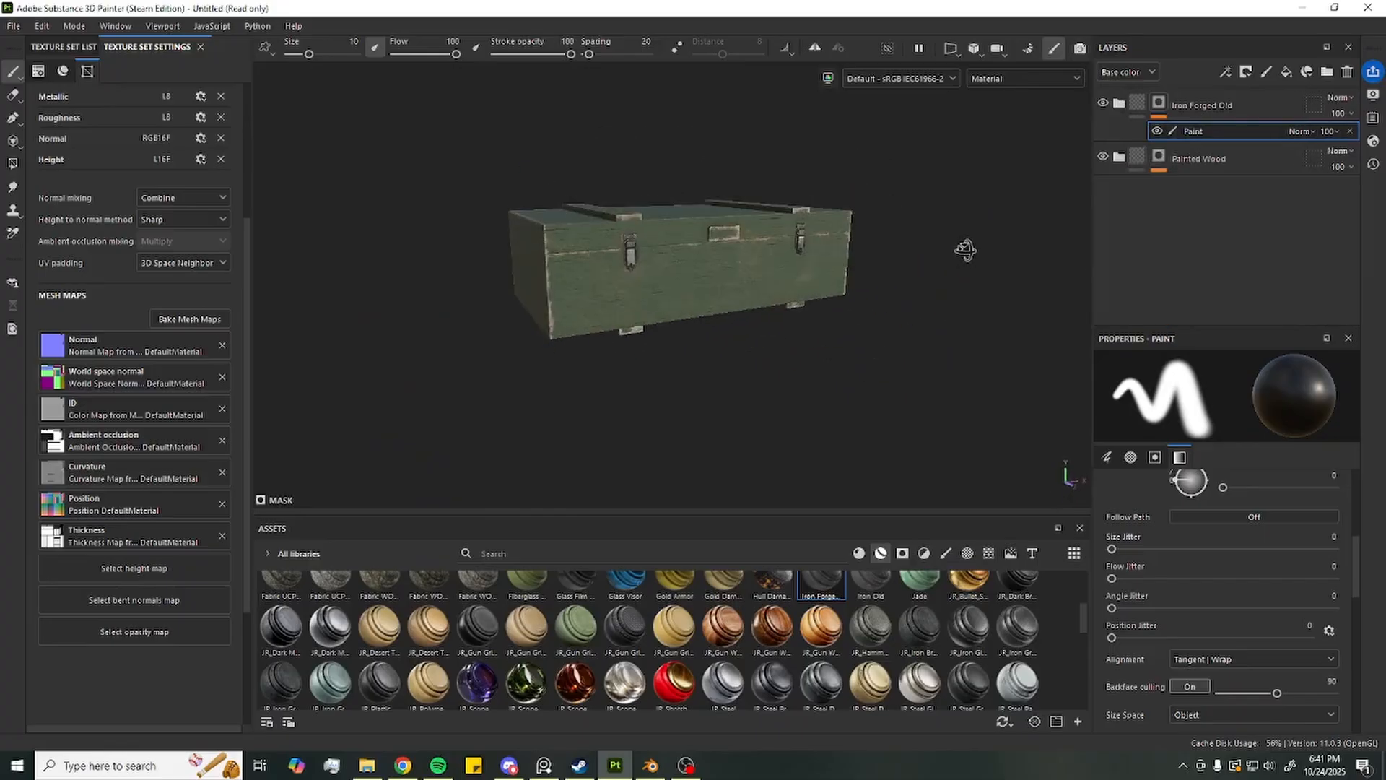
pyautogui.scroll(3, 819, 256)
pyautogui.moveTo(819, 256)
pyautogui.keyDown('alt'); pyautogui.mouseDown()
pyautogui.moveTo(884, 244)
pyautogui.moveTo(809, 312)
pyautogui.mouseUp(); pyautogui.keyUp('alt')
pyautogui.scroll(-3, 884, 244)
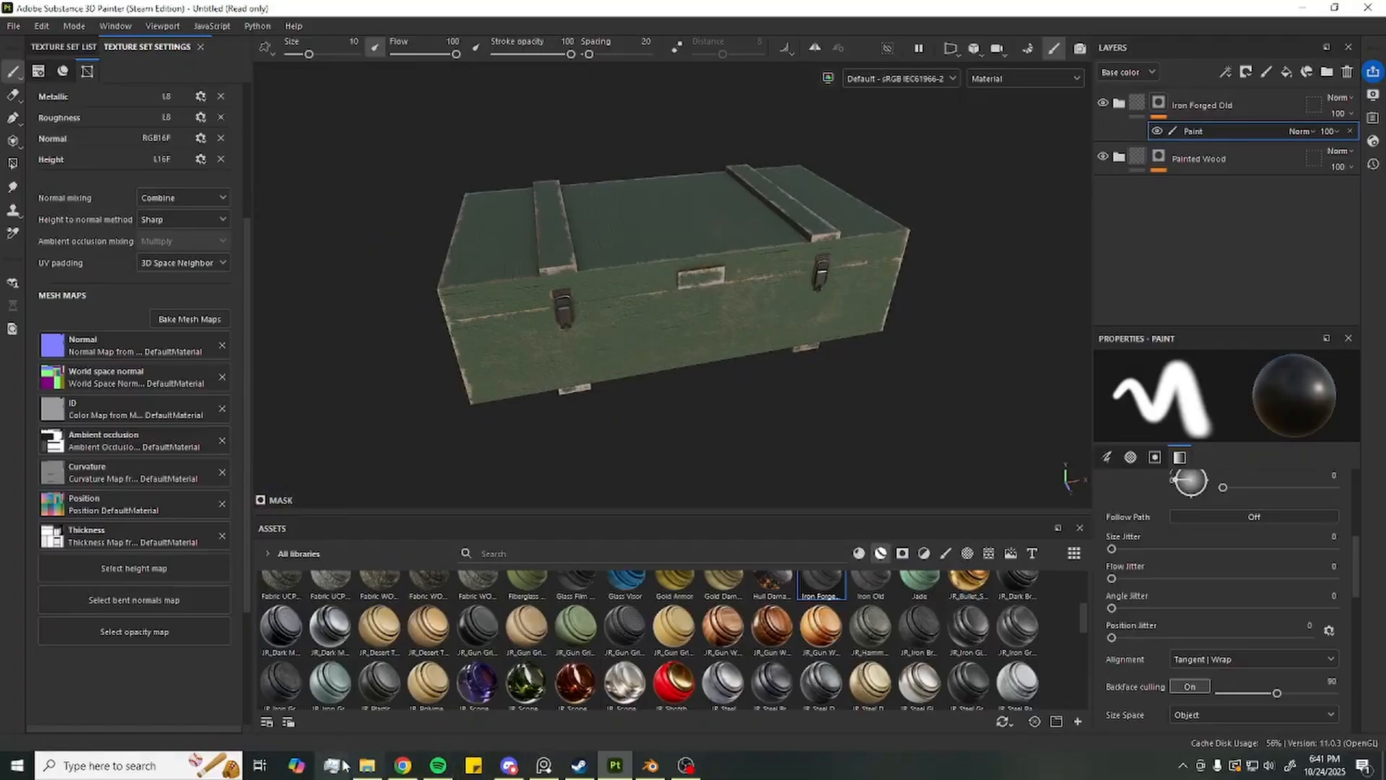
pyautogui.click(367, 765)
pyautogui.click(810, 223)
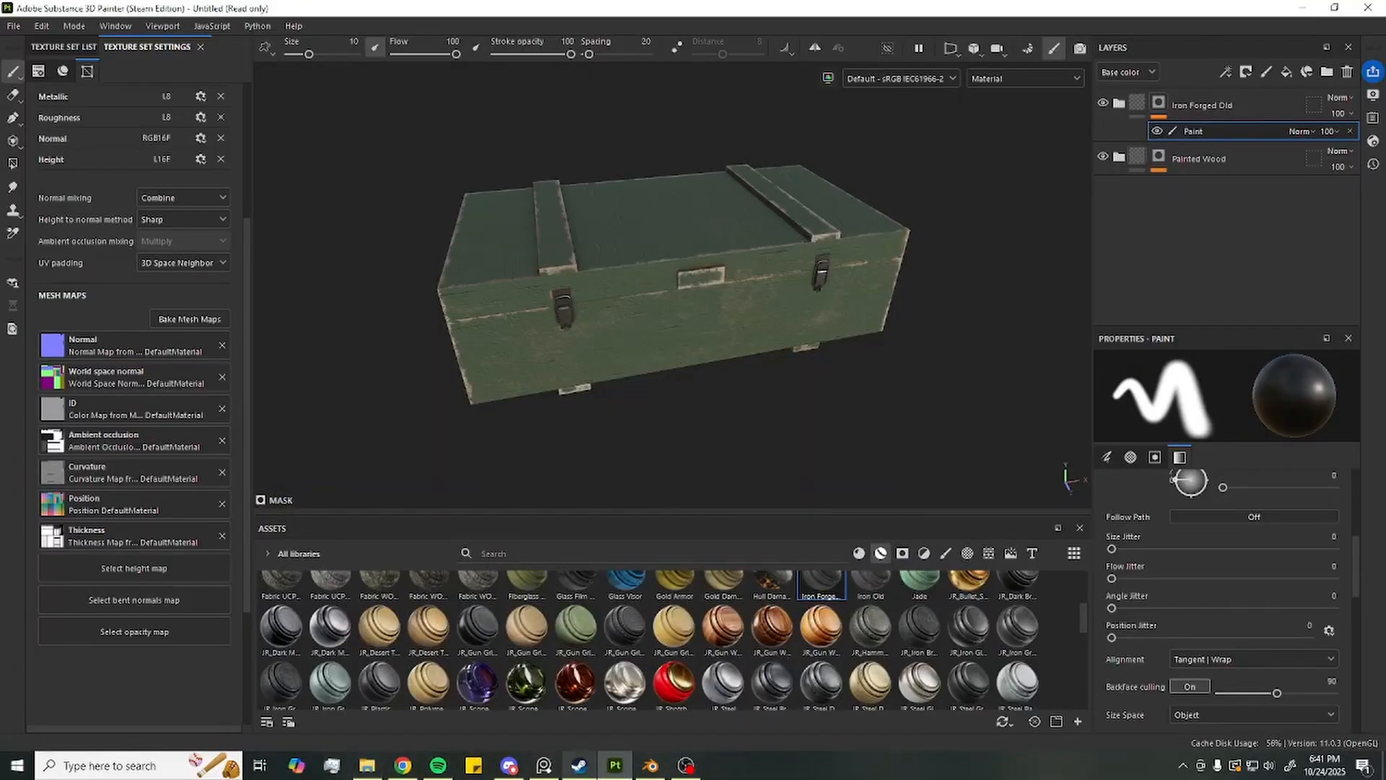
pyautogui.moveTo(509, 768)
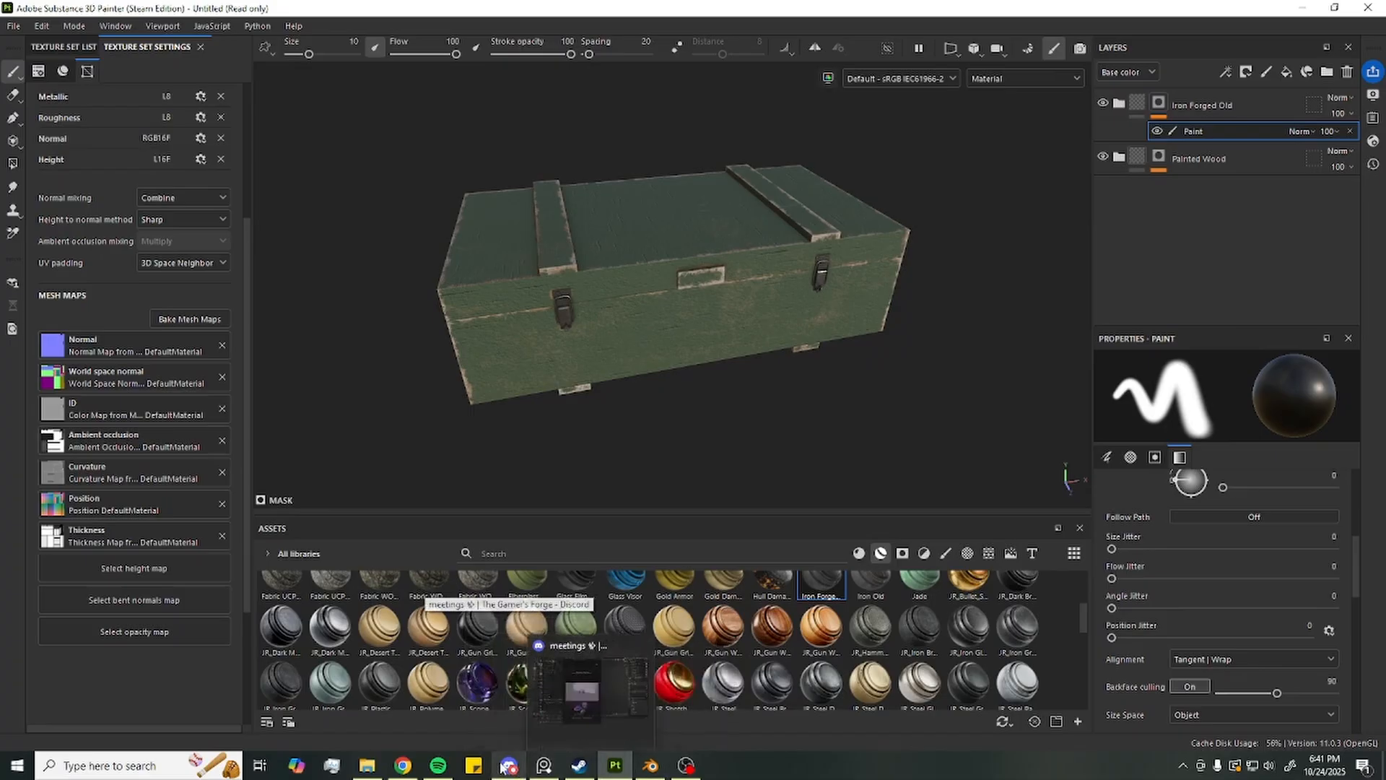
pyautogui.click(544, 765)
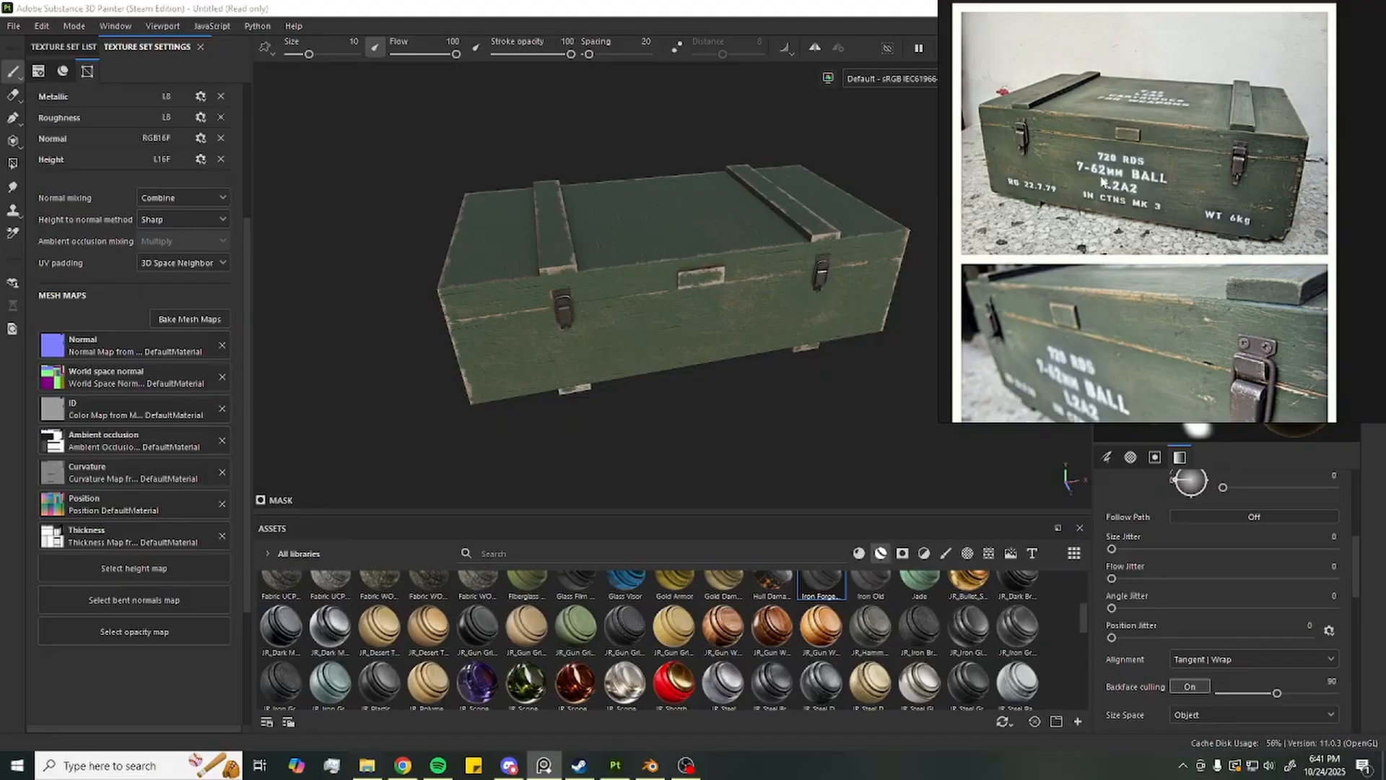
pyautogui.scroll(2, 1139, 177)
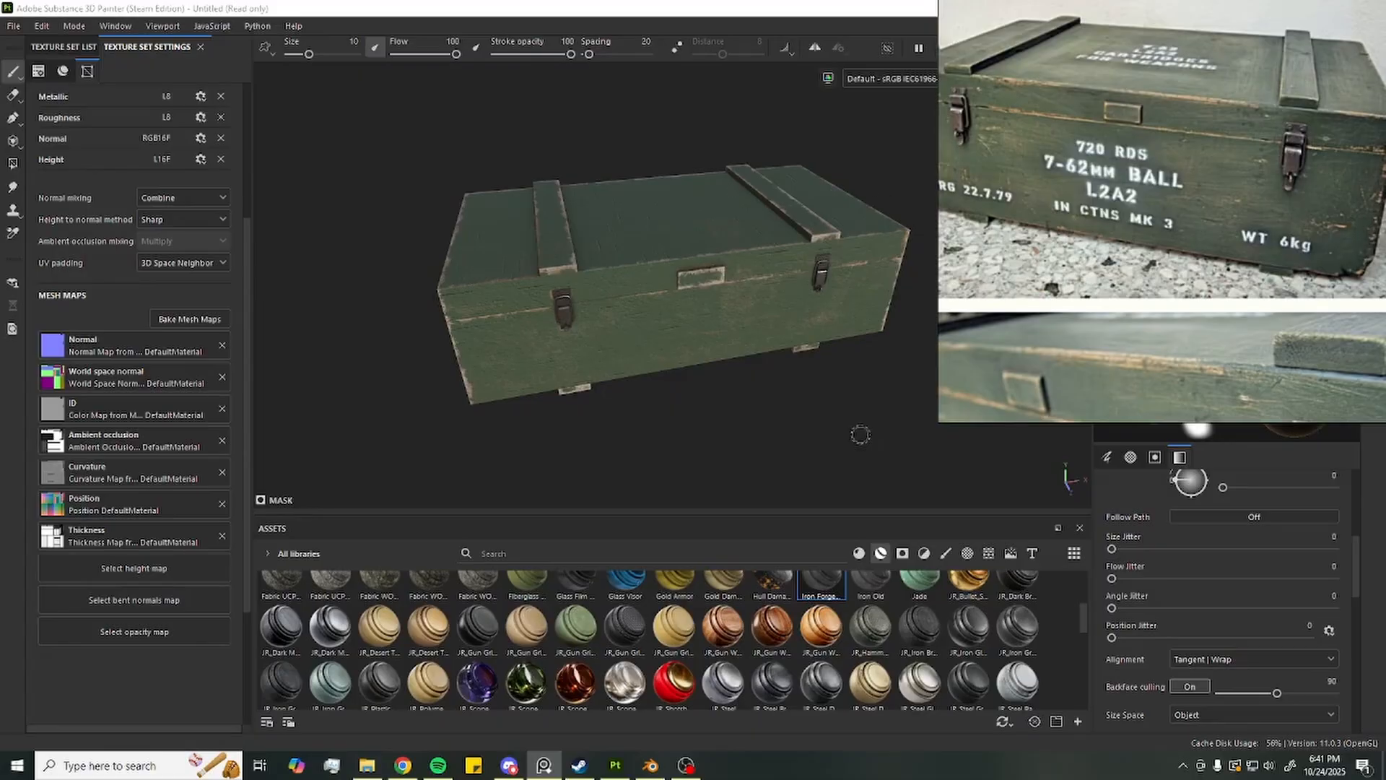
pyautogui.click(931, 318)
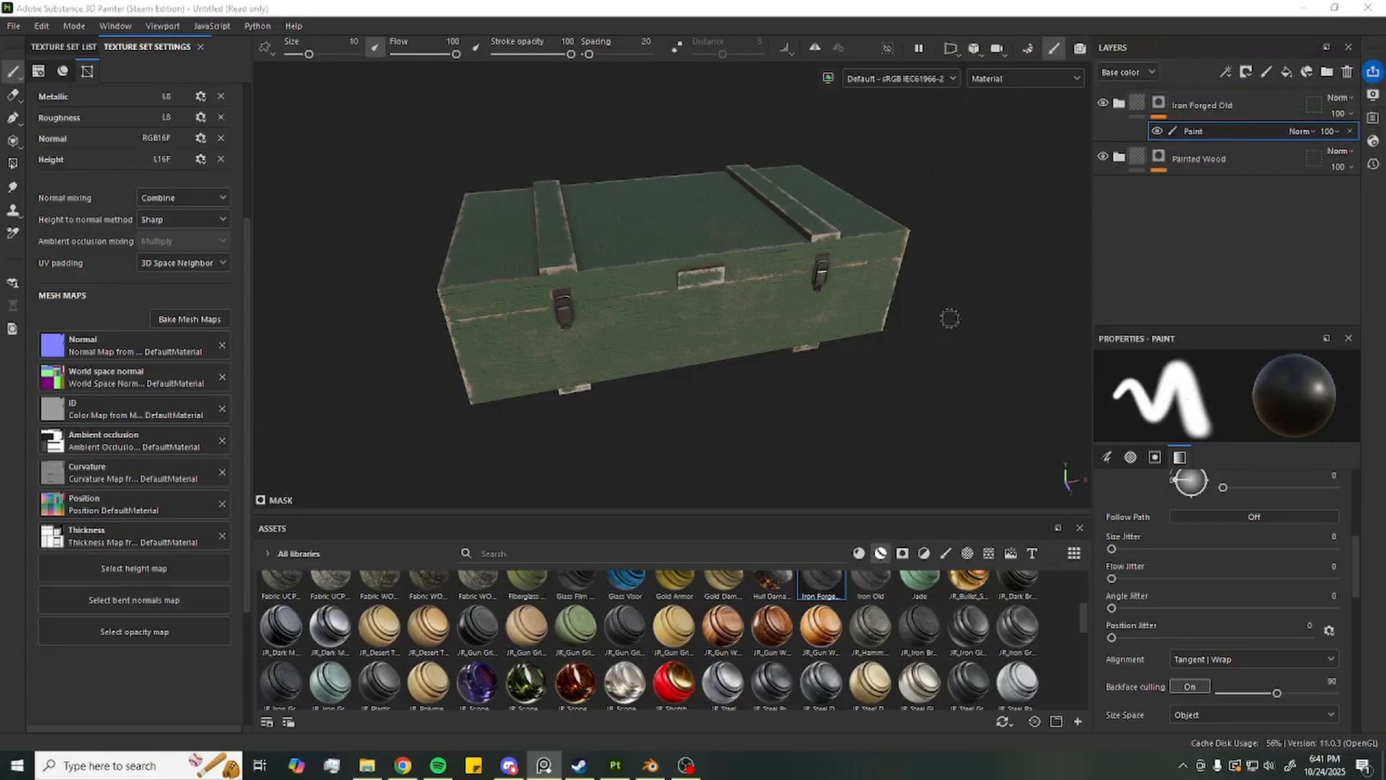
# Add a folder named White Text above the Iron Forged Old folder
pyautogui.keyDown('alt'); pyautogui.moveTo(1074, 312); pyautogui.dragTo(848, 423); pyautogui.keyUp('alt')
pyautogui.keyDown('alt'); pyautogui.moveTo(848, 424); pyautogui.dragTo(880, 439, button='middle'); pyautogui.keyUp('alt')
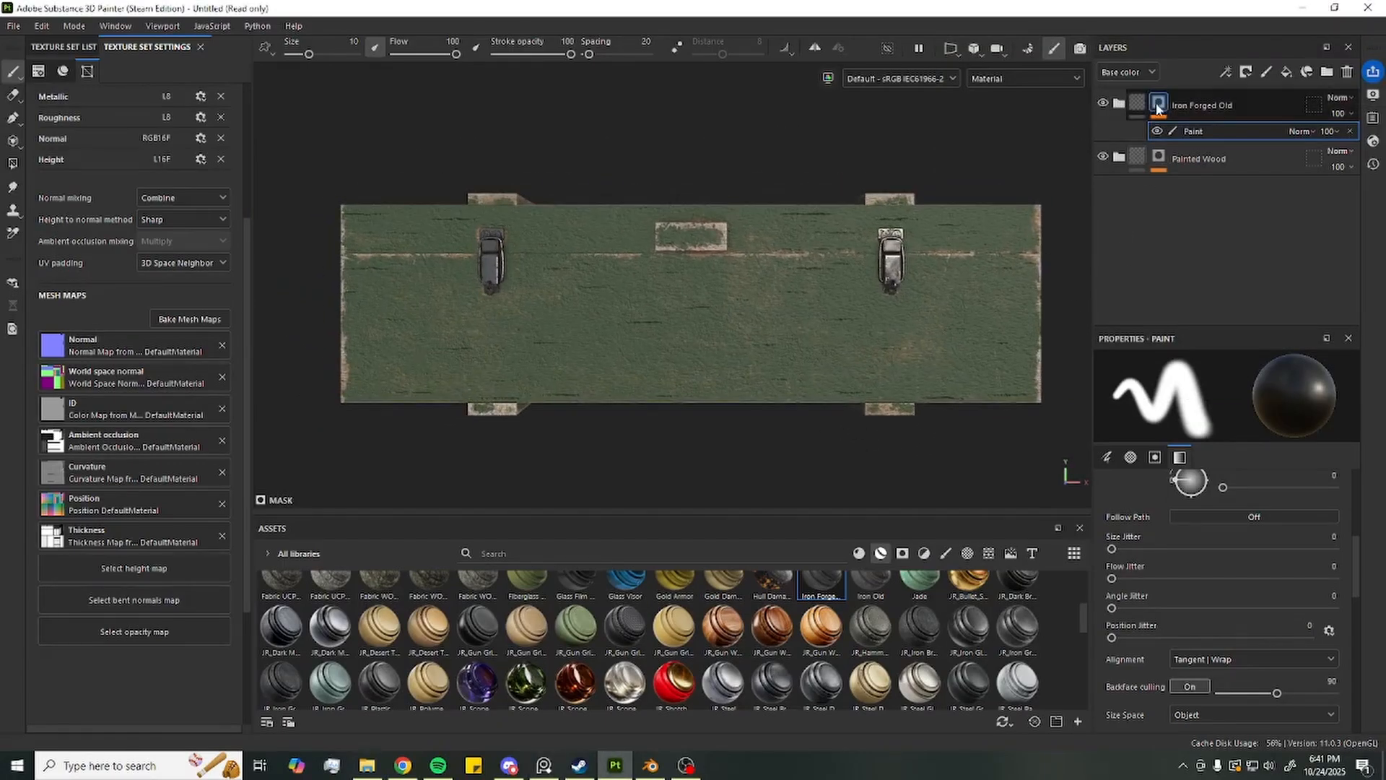
pyautogui.click(1157, 102)
pyautogui.click(1327, 72)
pyautogui.doubleClick(1172, 103)
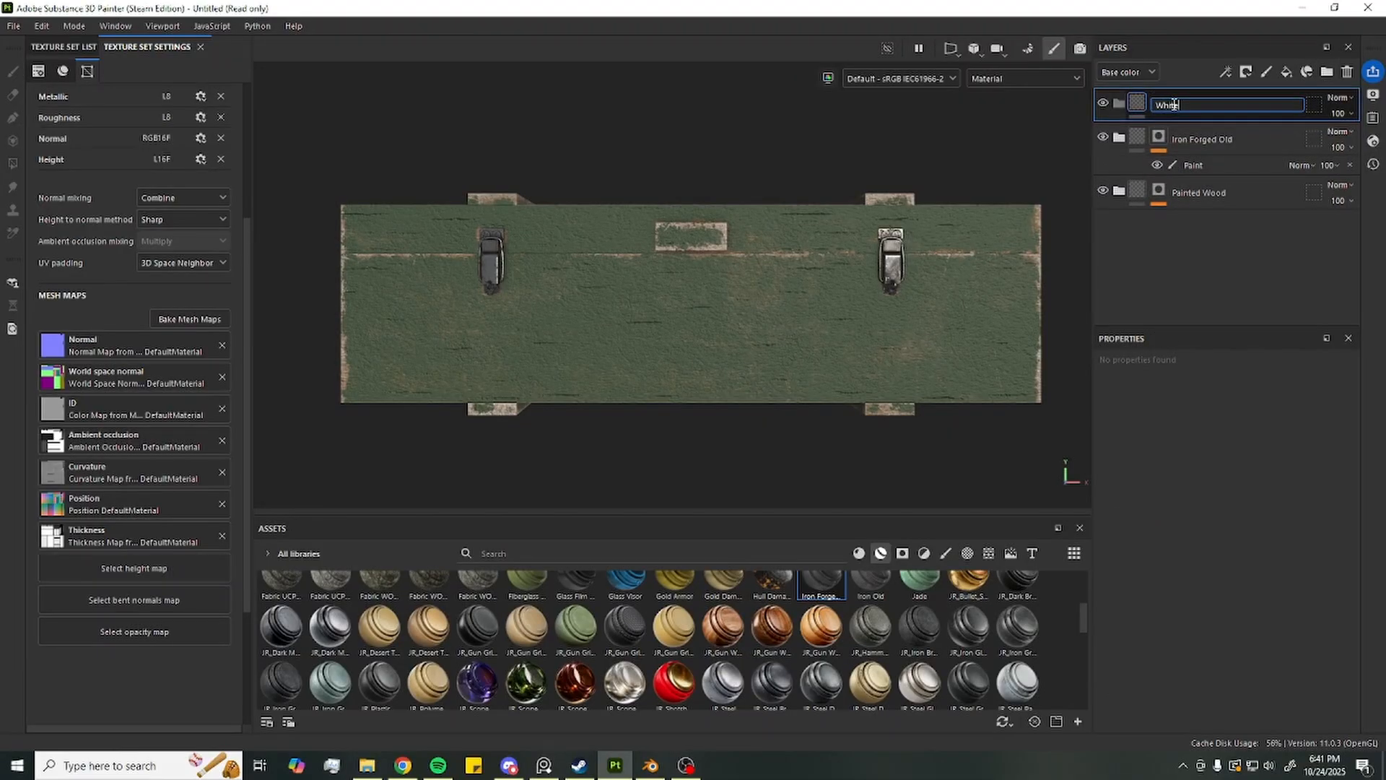
pyautogui.write('White Text')
pyautogui.press('Return')
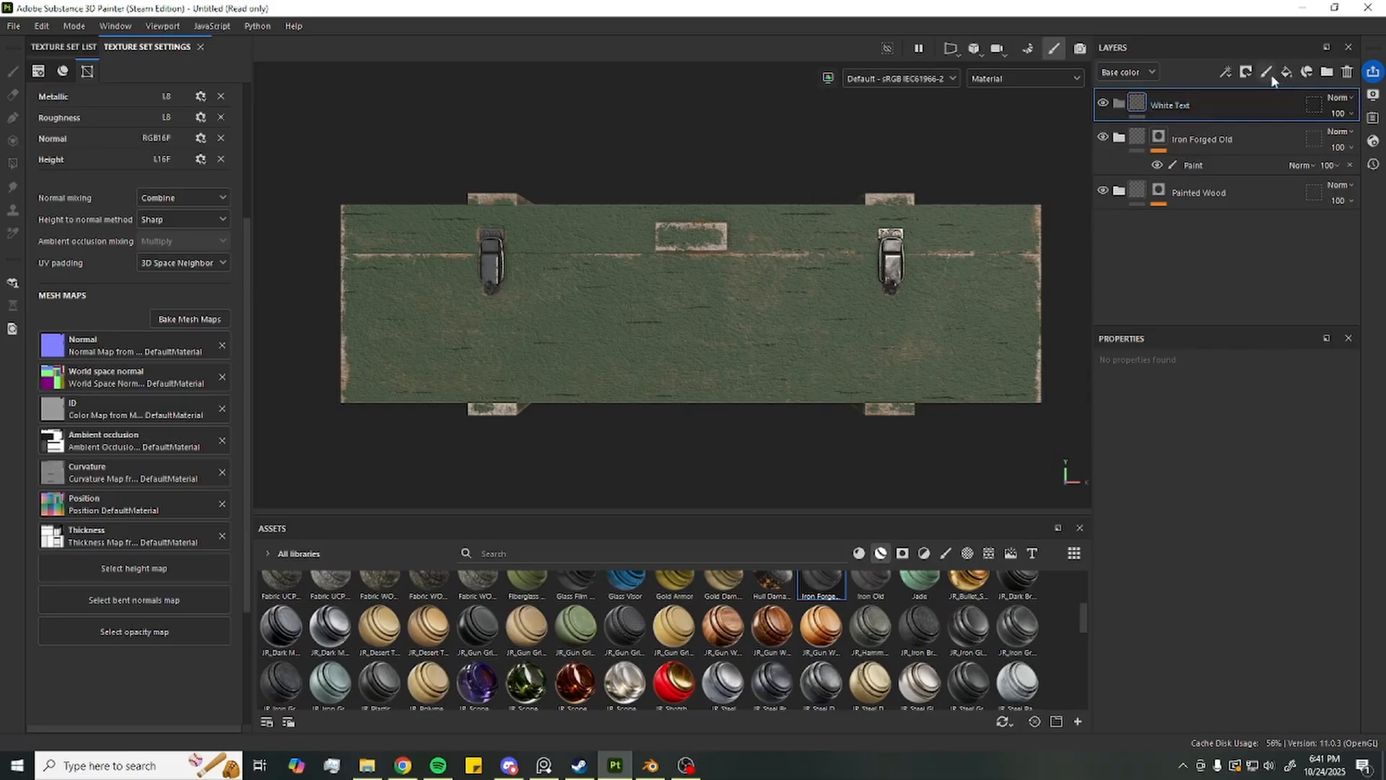
# Try a white brush stroke on a new paint layer at the crate's front, removing the stroke and the layer
pyautogui.click(1267, 73)
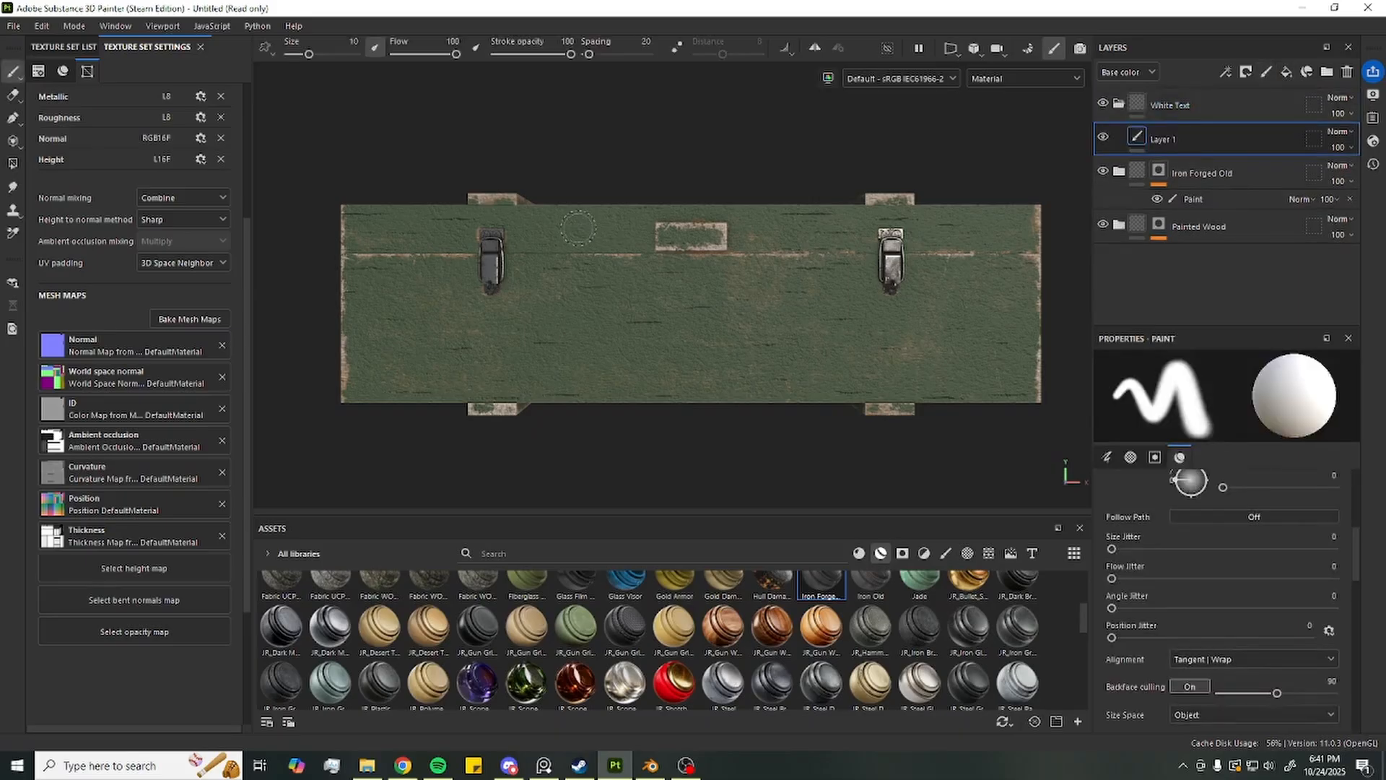
pyautogui.moveTo(765, 214)
pyautogui.keyDown('alt'); pyautogui.mouseDown()
pyautogui.moveTo(812, 189)
pyautogui.moveTo(798, 195)
pyautogui.mouseUp(); pyautogui.keyUp('alt')
pyautogui.scroll(3, 1227, 570)
pyautogui.scroll(-8, 1227, 570)
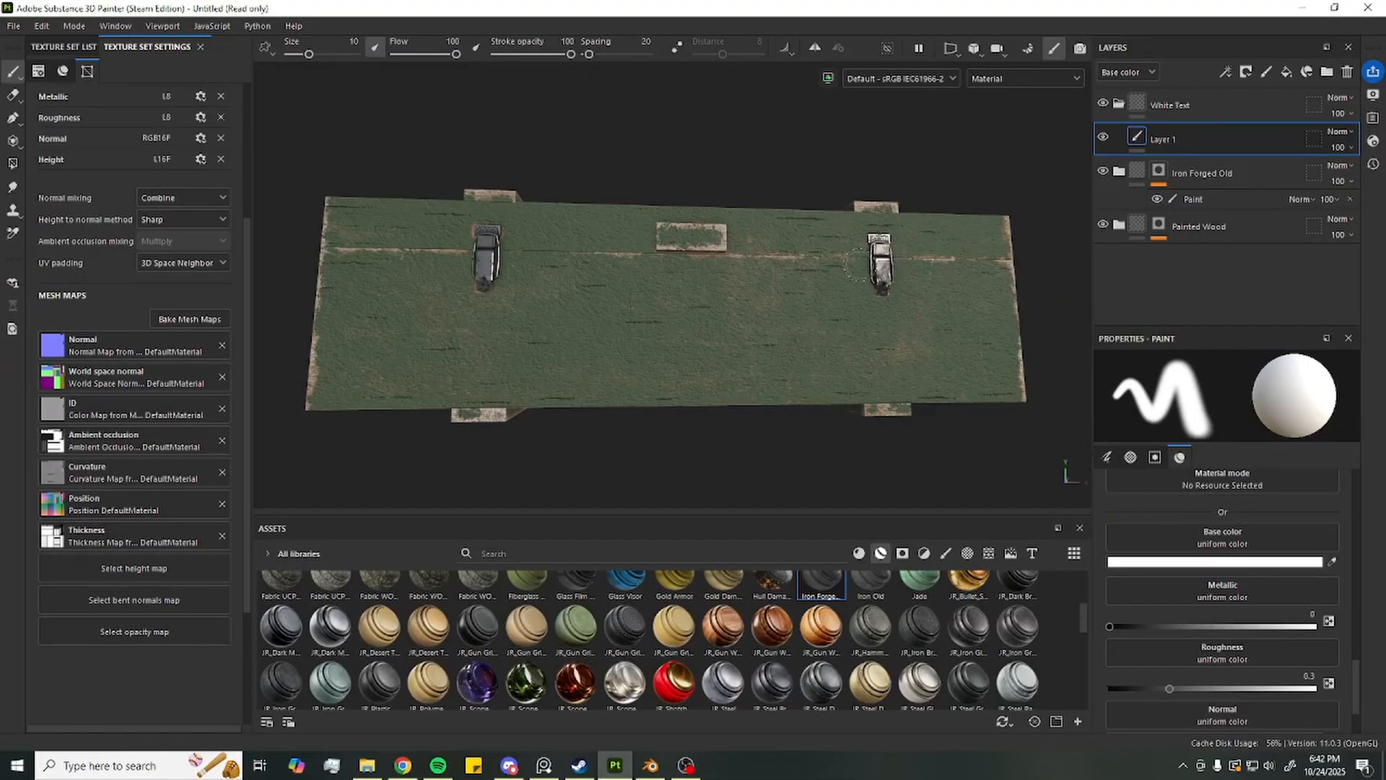
pyautogui.keyDown('alt'); pyautogui.moveTo(849, 309); pyautogui.dragTo(805, 340); pyautogui.keyUp('alt')
pyautogui.moveTo(671, 312); pyautogui.dragTo(747, 316)
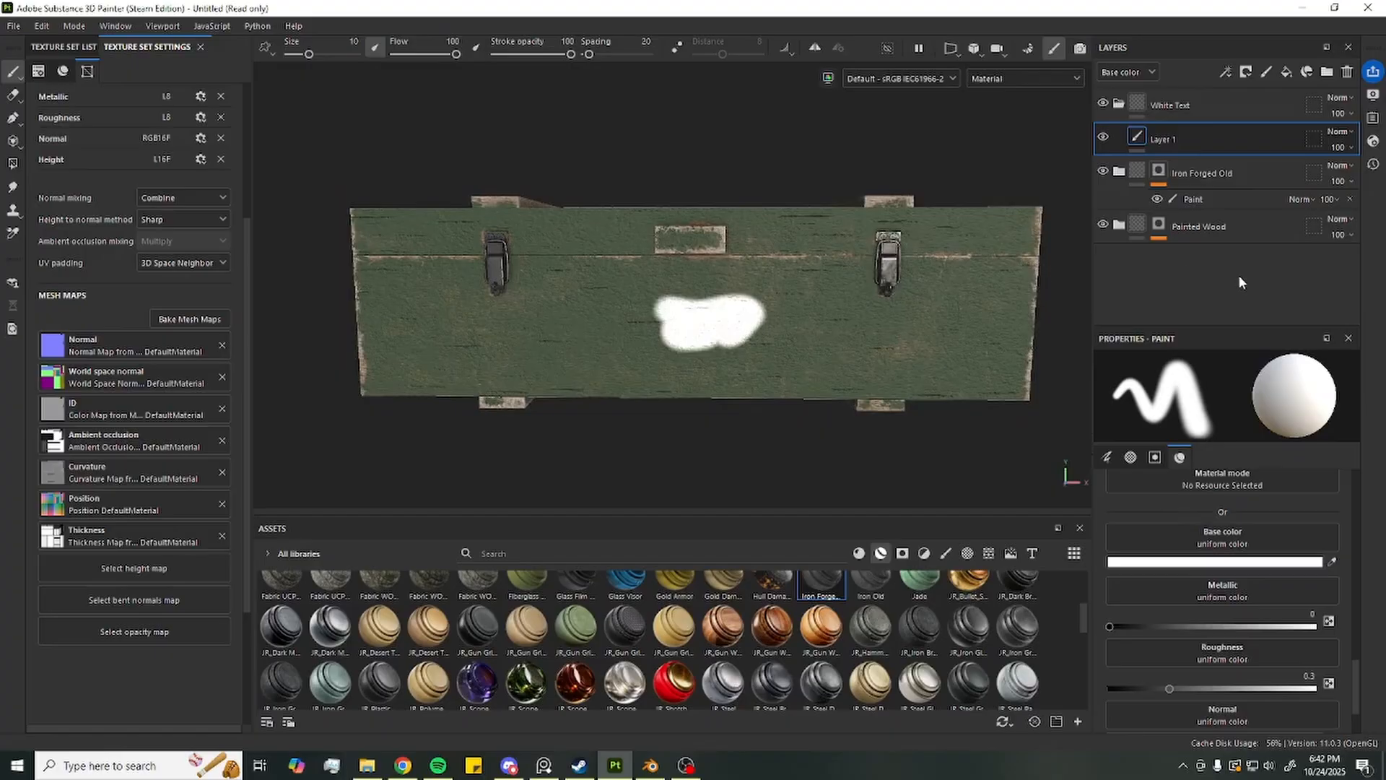
pyautogui.hotkey('ctrl', 'z')
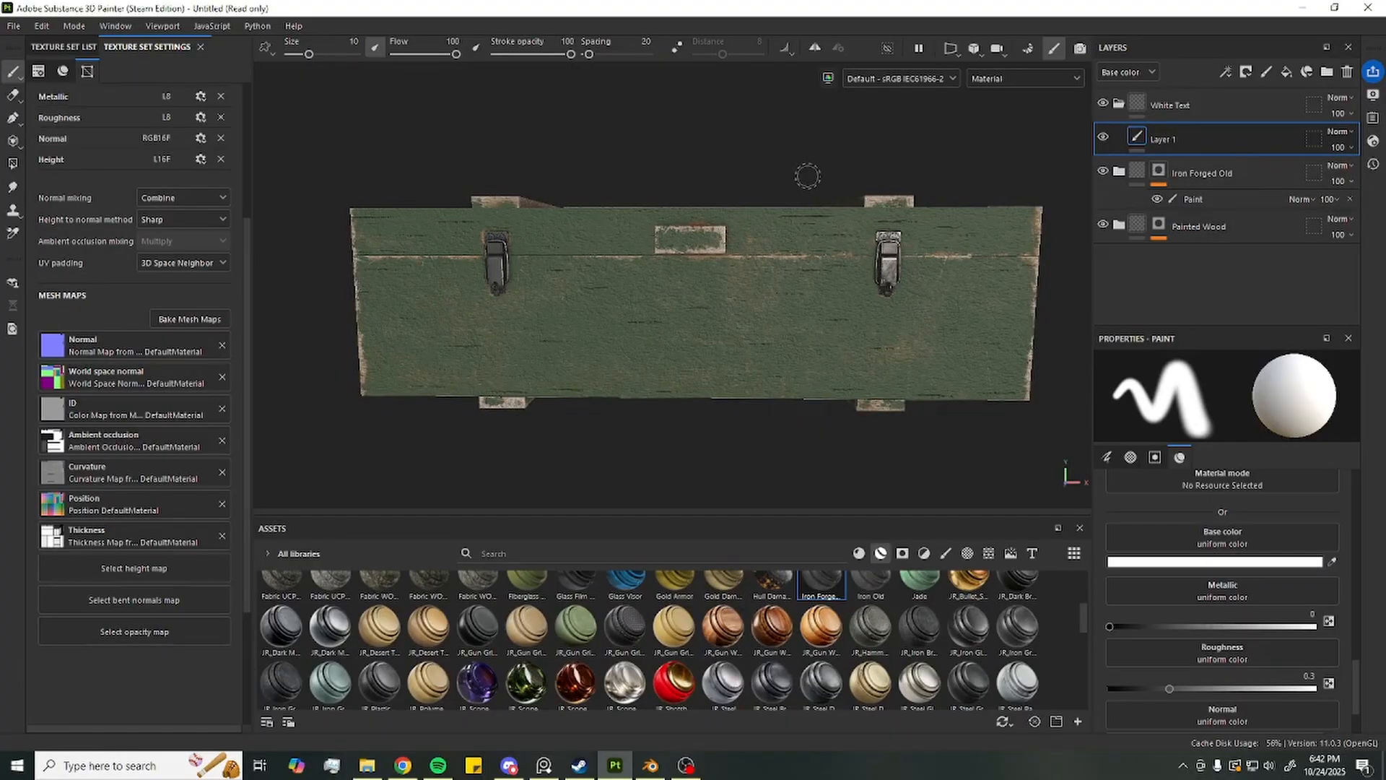
pyautogui.moveTo(1238, 148); pyautogui.dragTo(1224, 106)
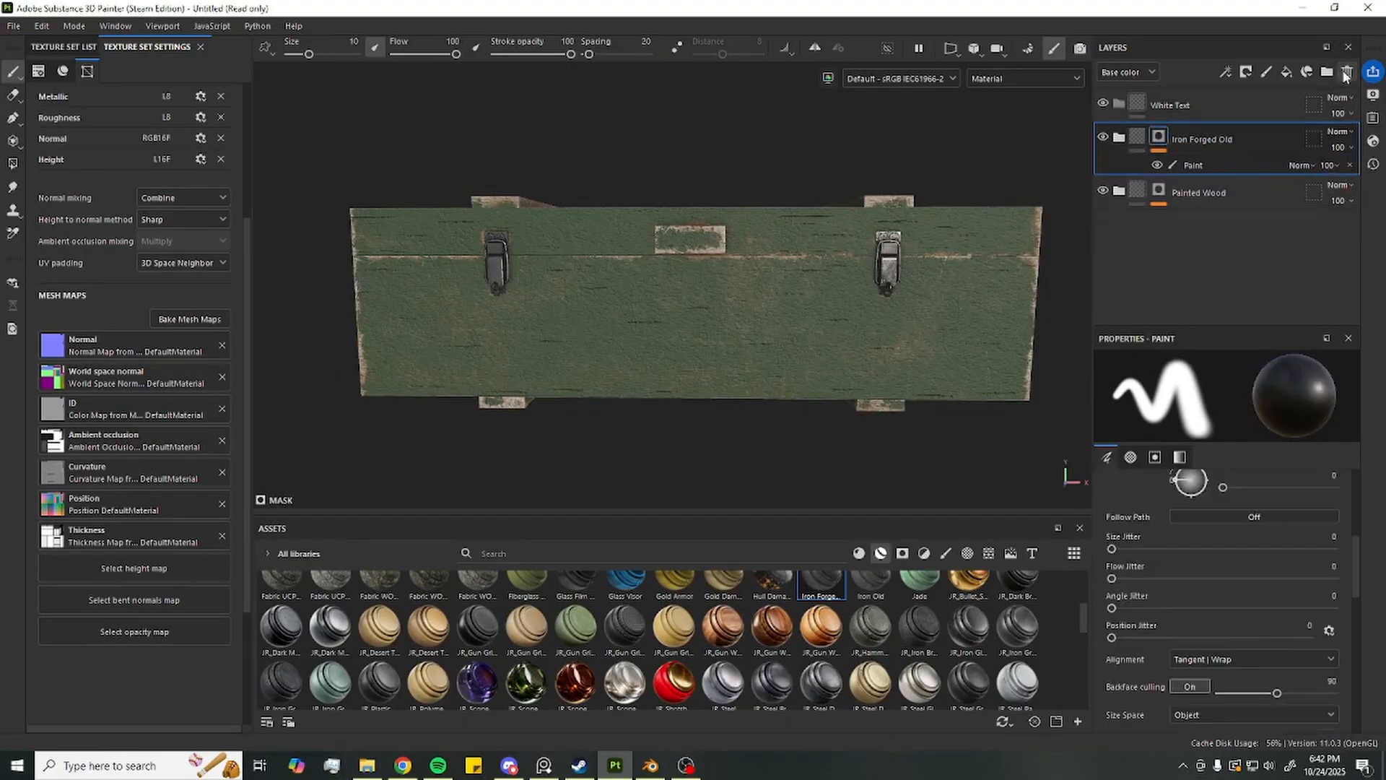
# Add a color-only fill layer in the White Text folder and give it a black mask
pyautogui.click(1286, 72)
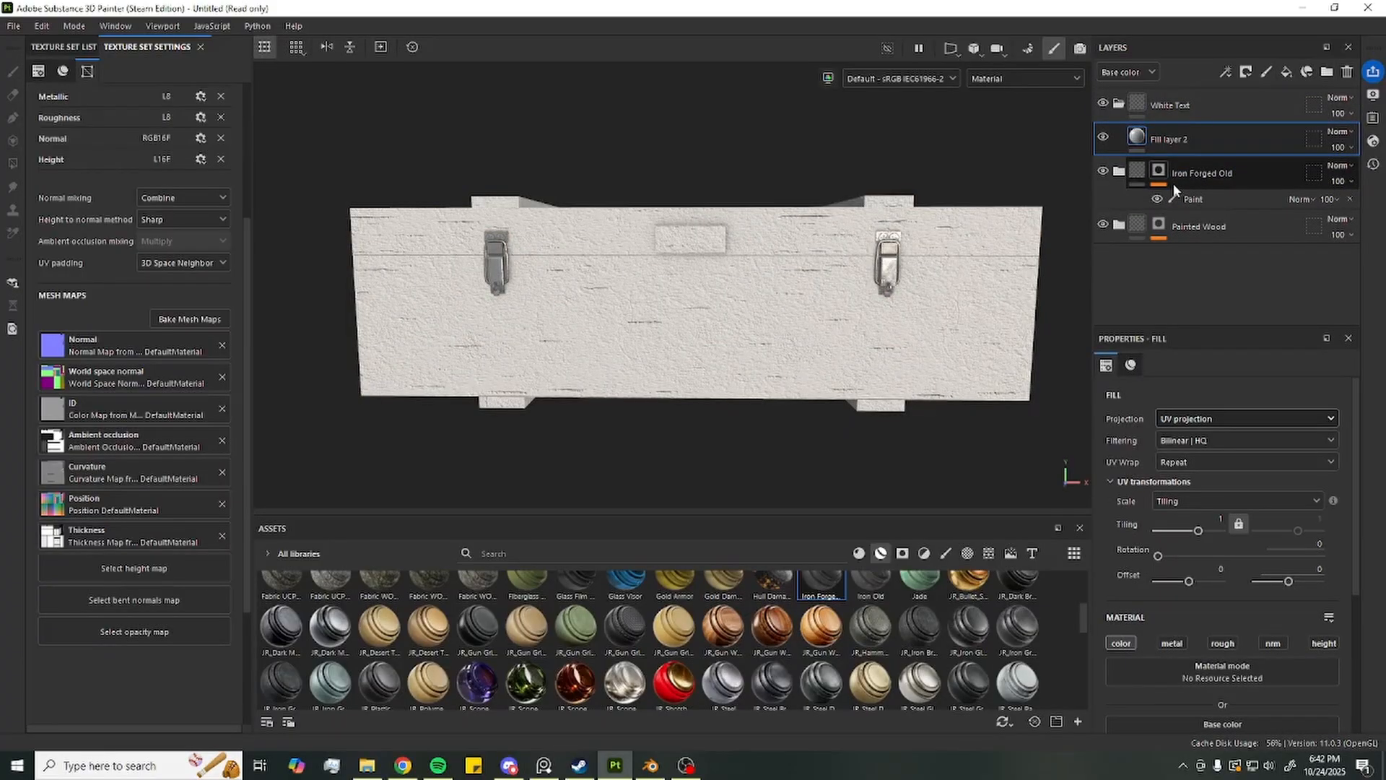
pyautogui.keyDown('alt'); pyautogui.moveTo(807, 259); pyautogui.dragTo(810, 309); pyautogui.keyUp('alt')
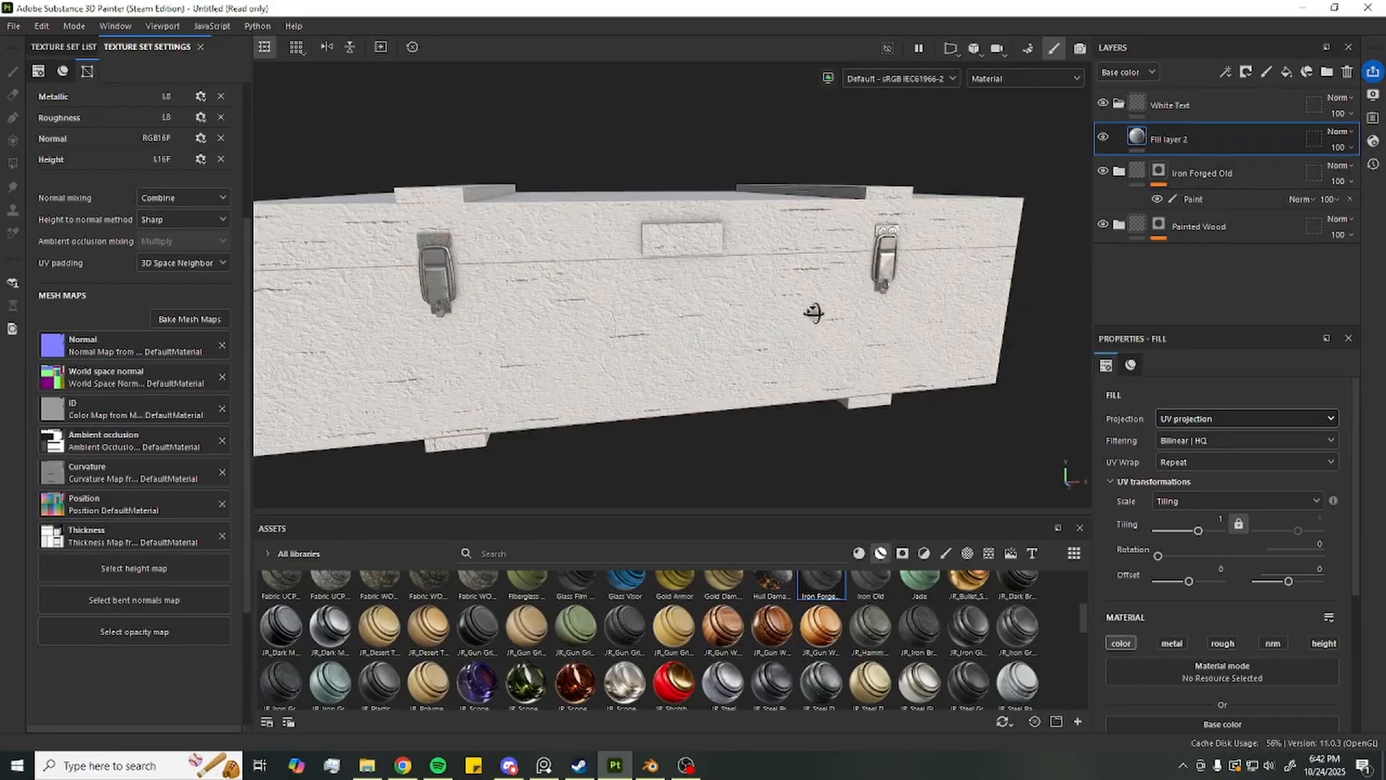
pyautogui.rightClick(1178, 141)
pyautogui.click(1191, 17)
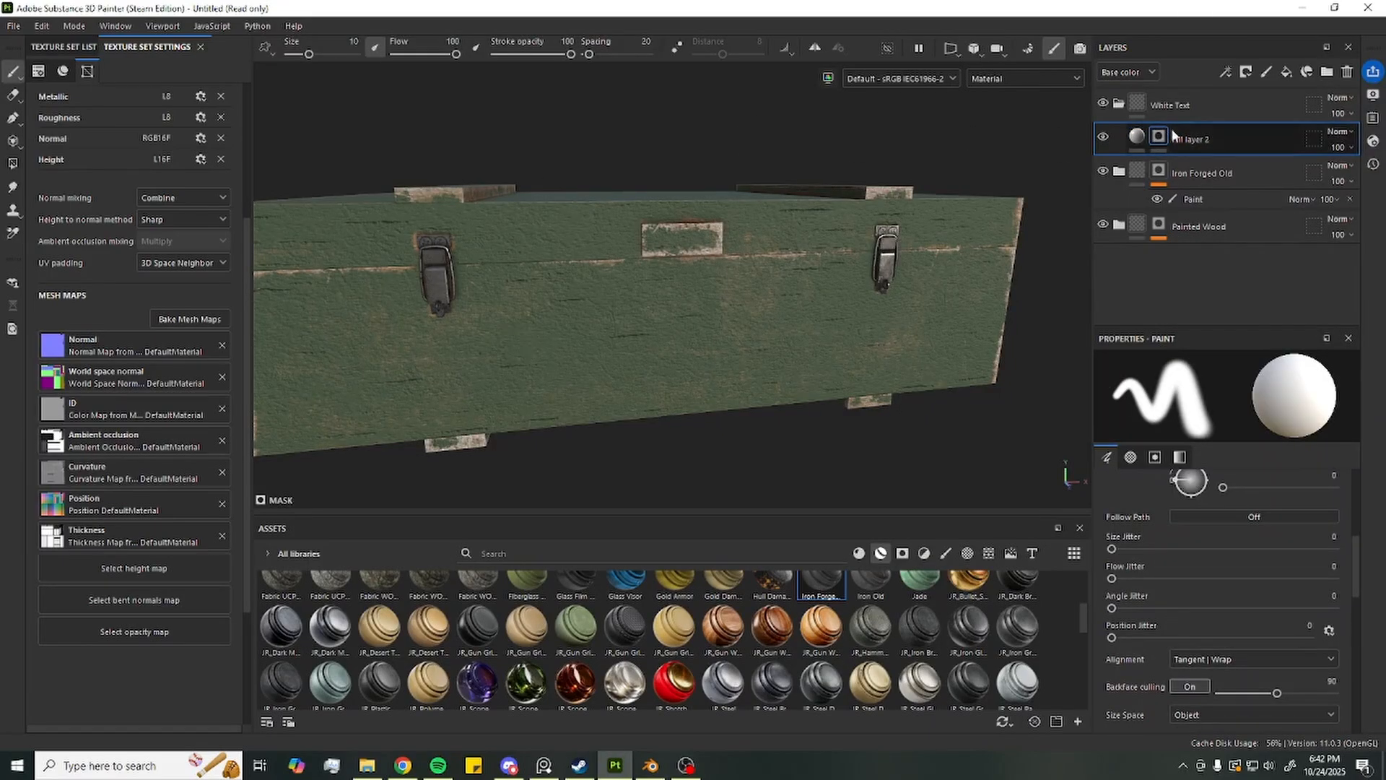
# Set the fill layer's base color to light grey BDBDBD and enable its roughness channel at 0.5517
pyautogui.click(1136, 135)
pyautogui.scroll(-3, 1248, 524)
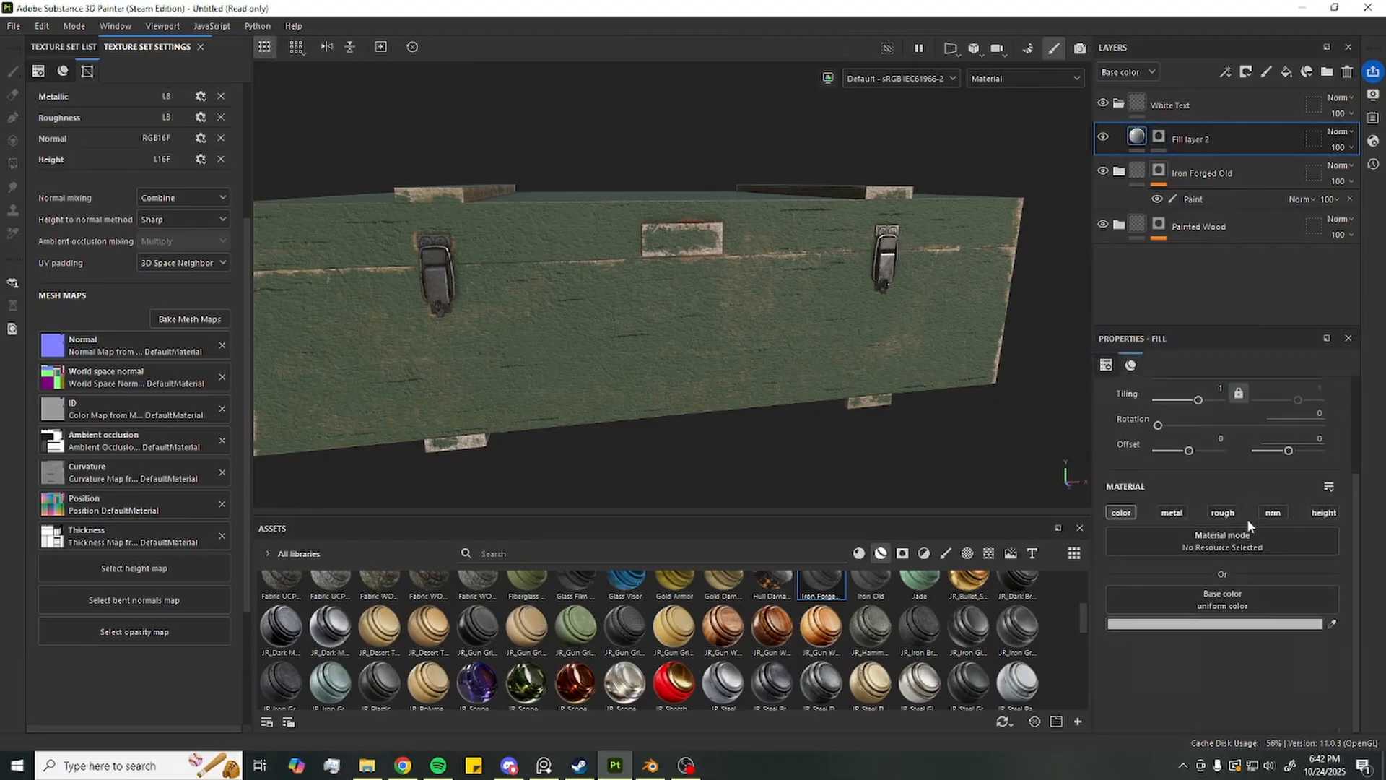
pyautogui.click(1188, 625)
pyautogui.click(1052, 558)
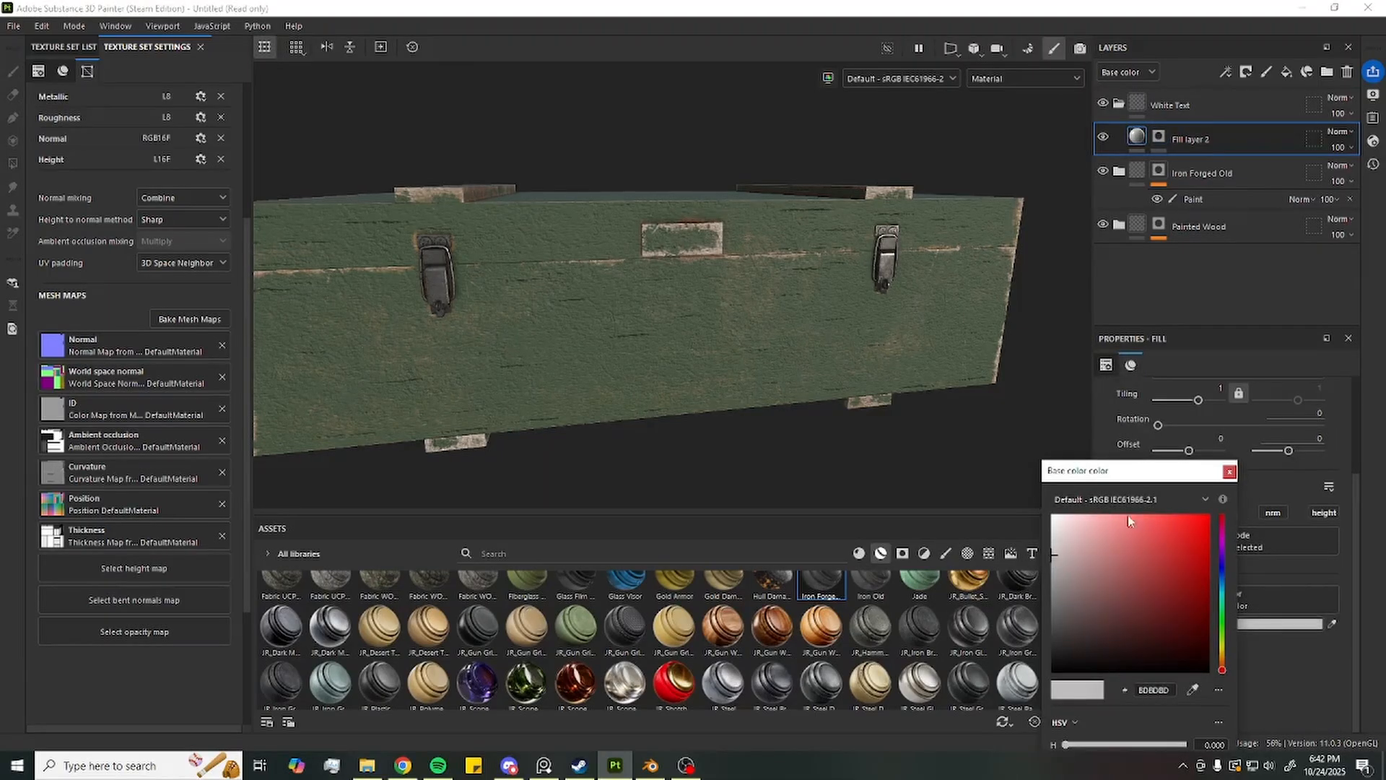
pyautogui.click(1230, 471)
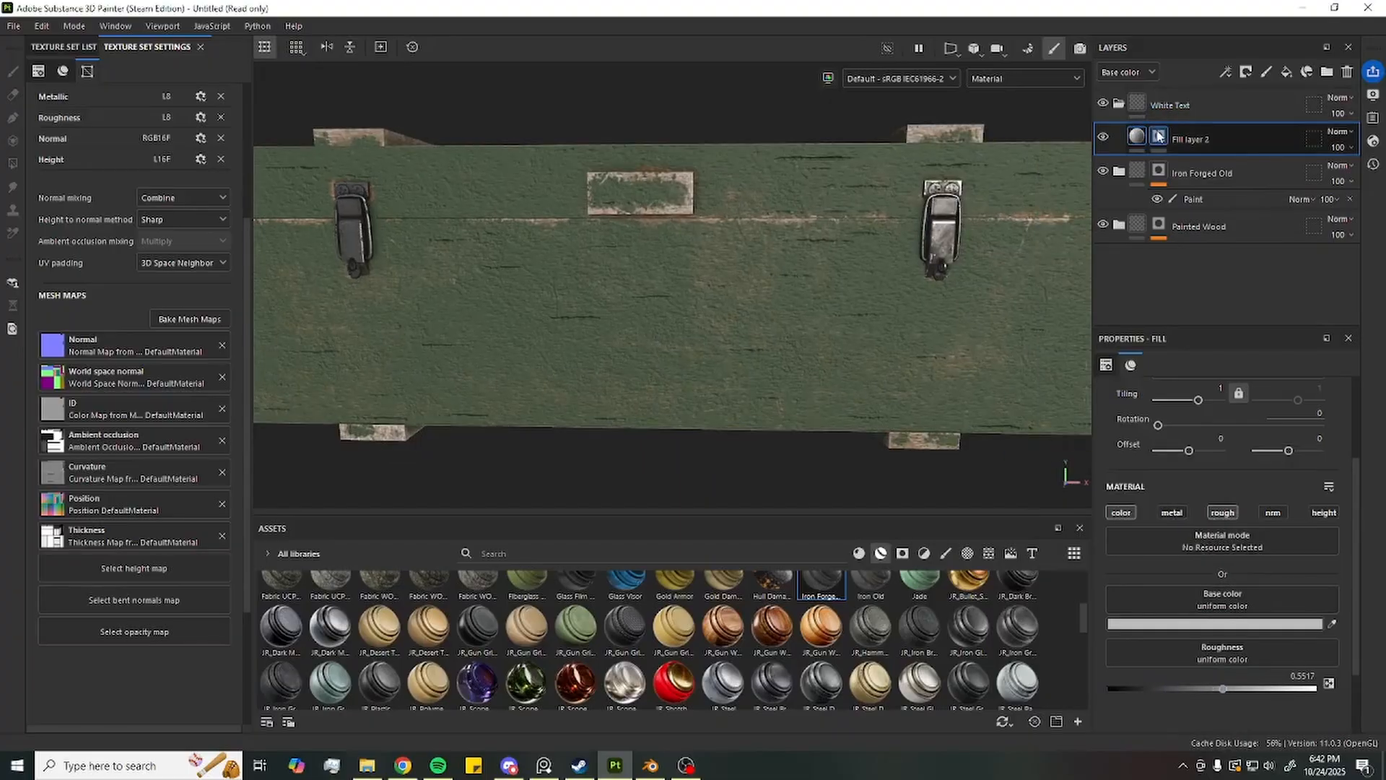
# Rename the fill layer as Text and add a paint effect to its mask
pyautogui.doubleClick(1207, 141)
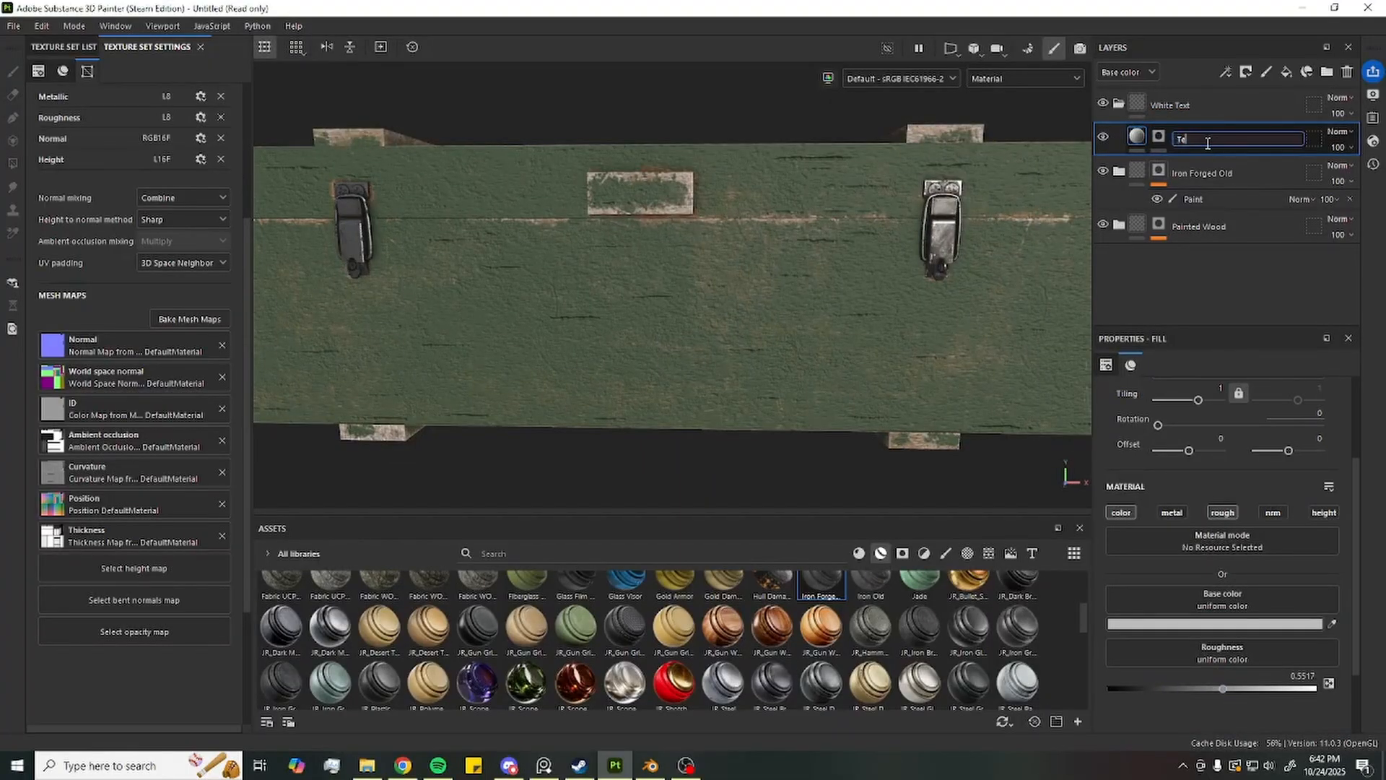
pyautogui.press('Return')
pyautogui.rightClick(1159, 135)
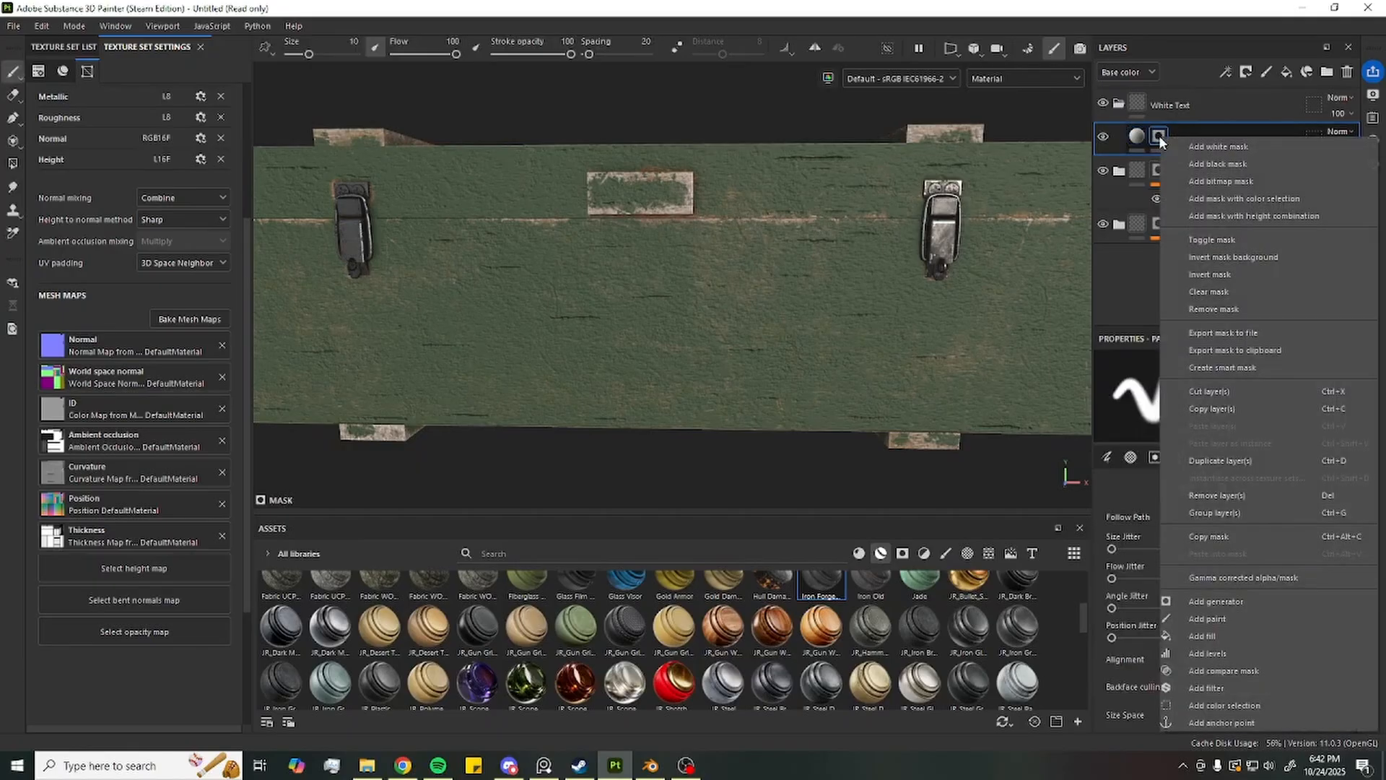
pyautogui.click(1234, 619)
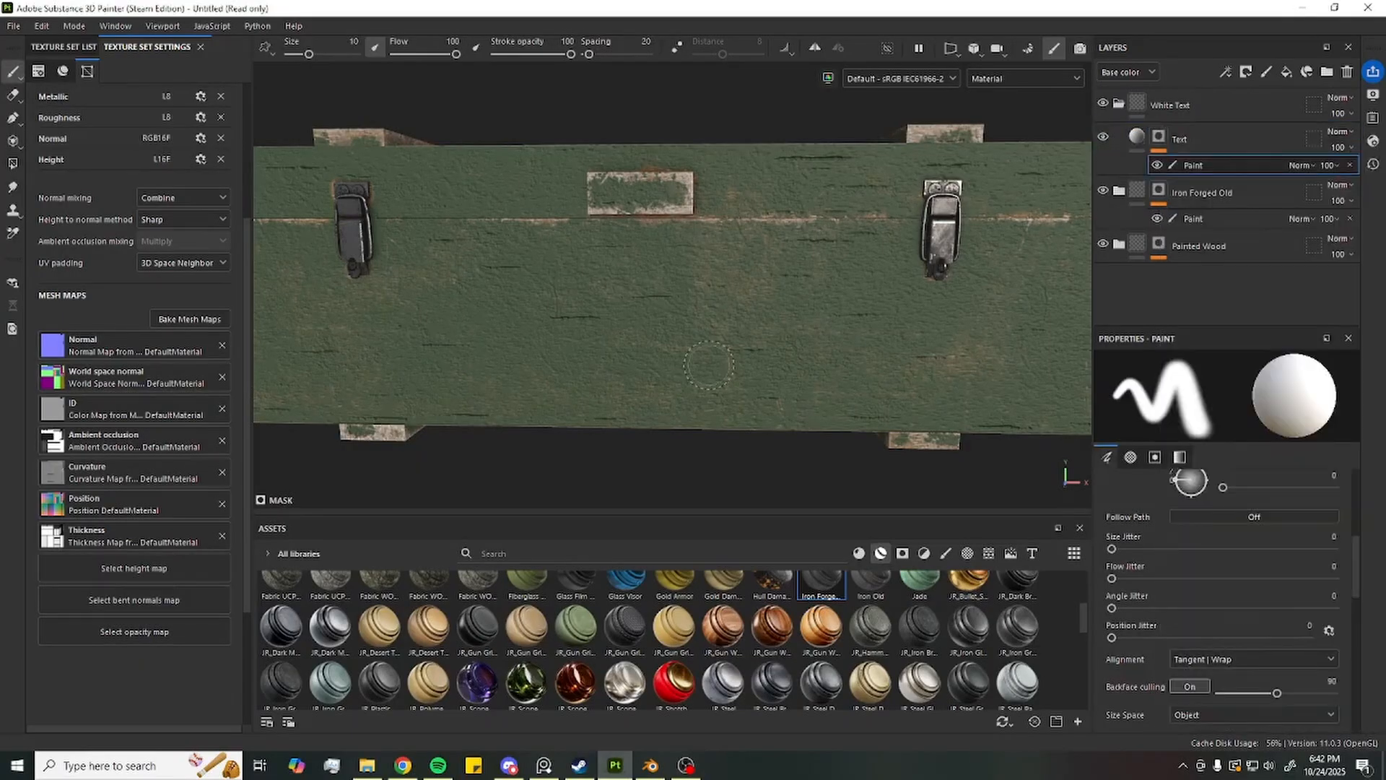
# Filter the asset library to fonts and select the BlackOpsOne stencil font
pyautogui.click(946, 553)
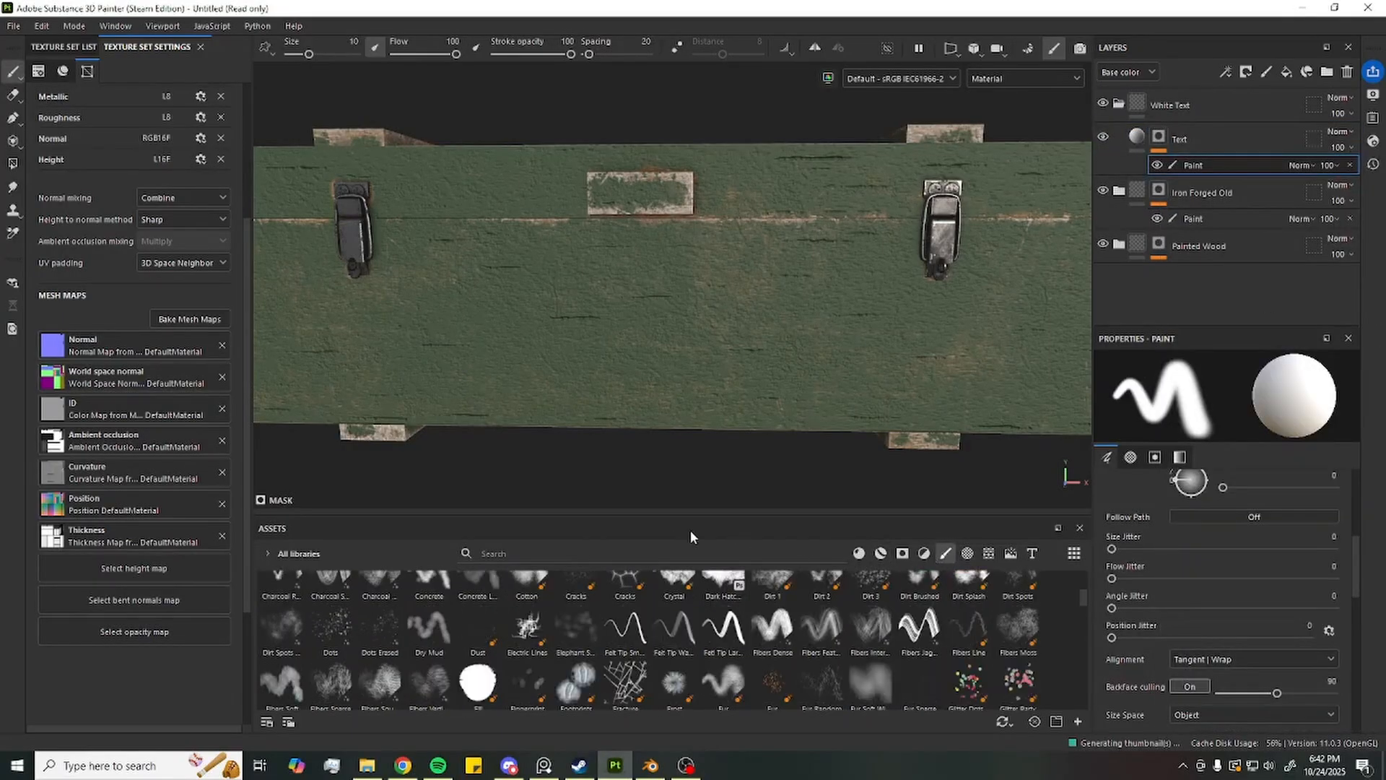
pyautogui.scroll(2, 1163, 538)
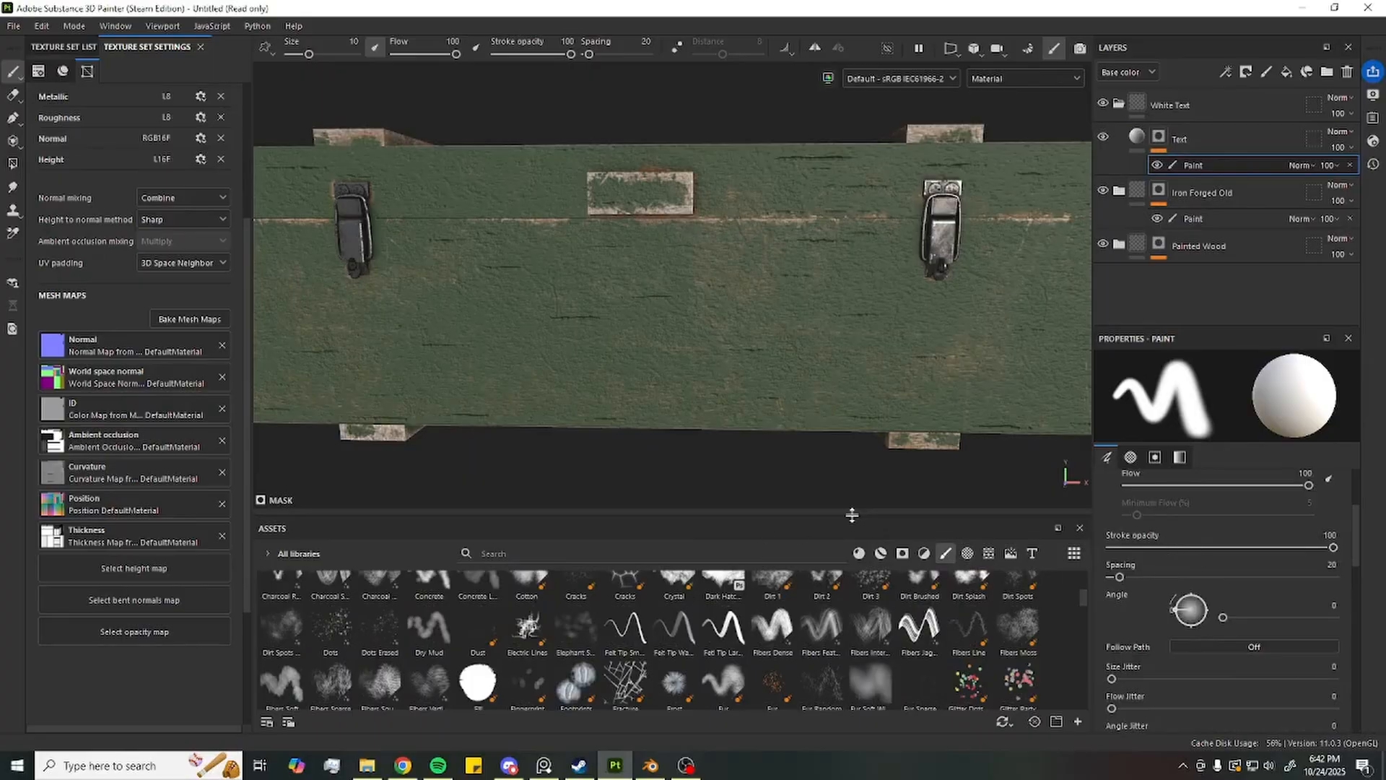
pyautogui.moveTo(852, 515); pyautogui.dragTo(851, 499)
pyautogui.click(1011, 537)
pyautogui.click(1032, 537)
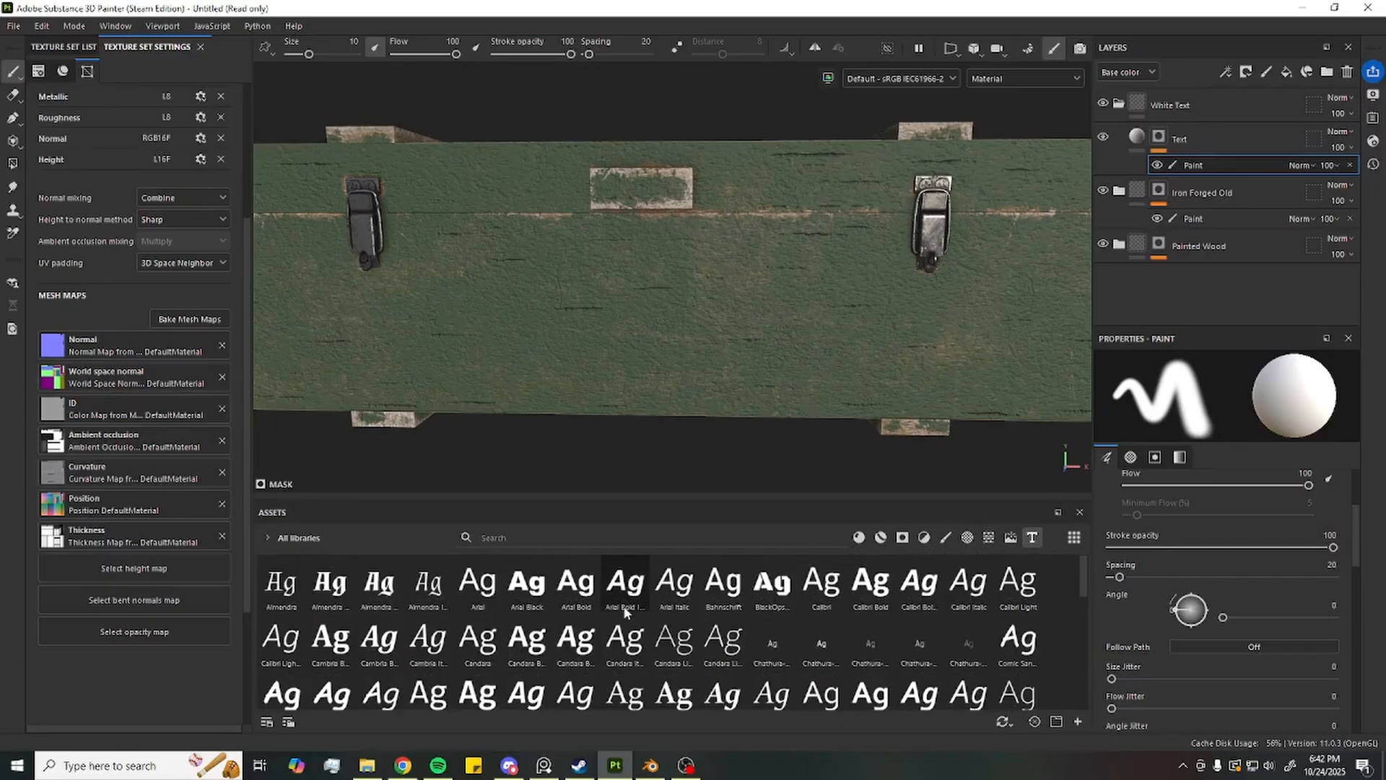
pyautogui.scroll(-10, 464, 601)
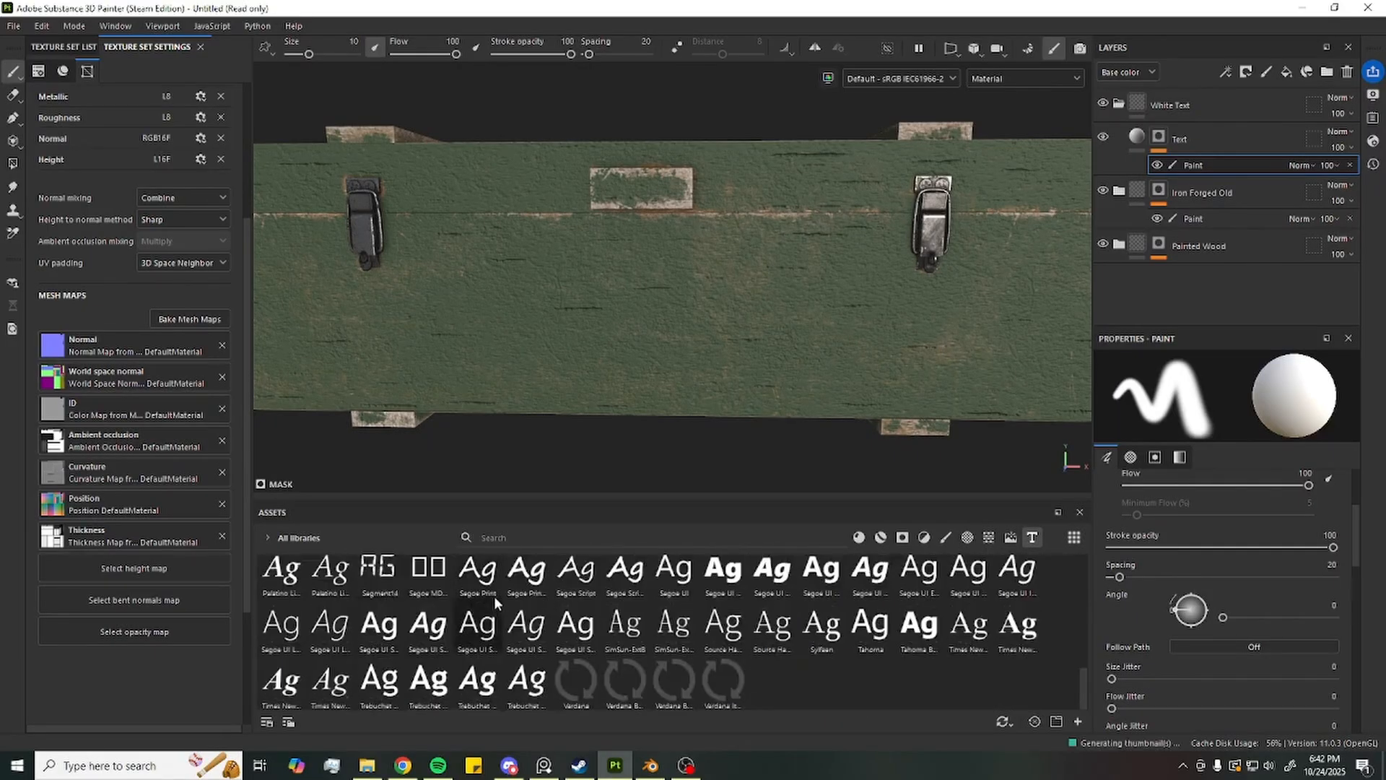
pyautogui.scroll(5, 476, 604)
pyautogui.scroll(2, 496, 606)
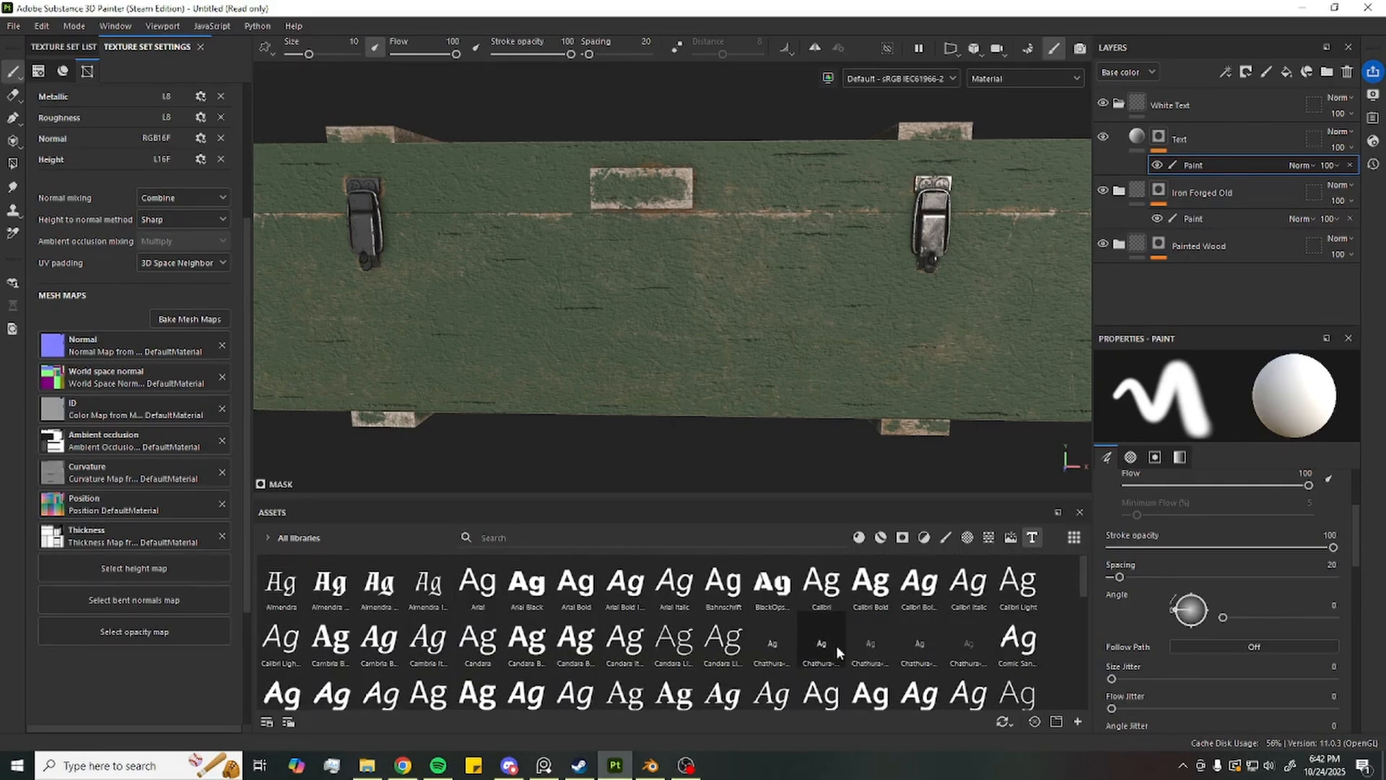
pyautogui.click(769, 591)
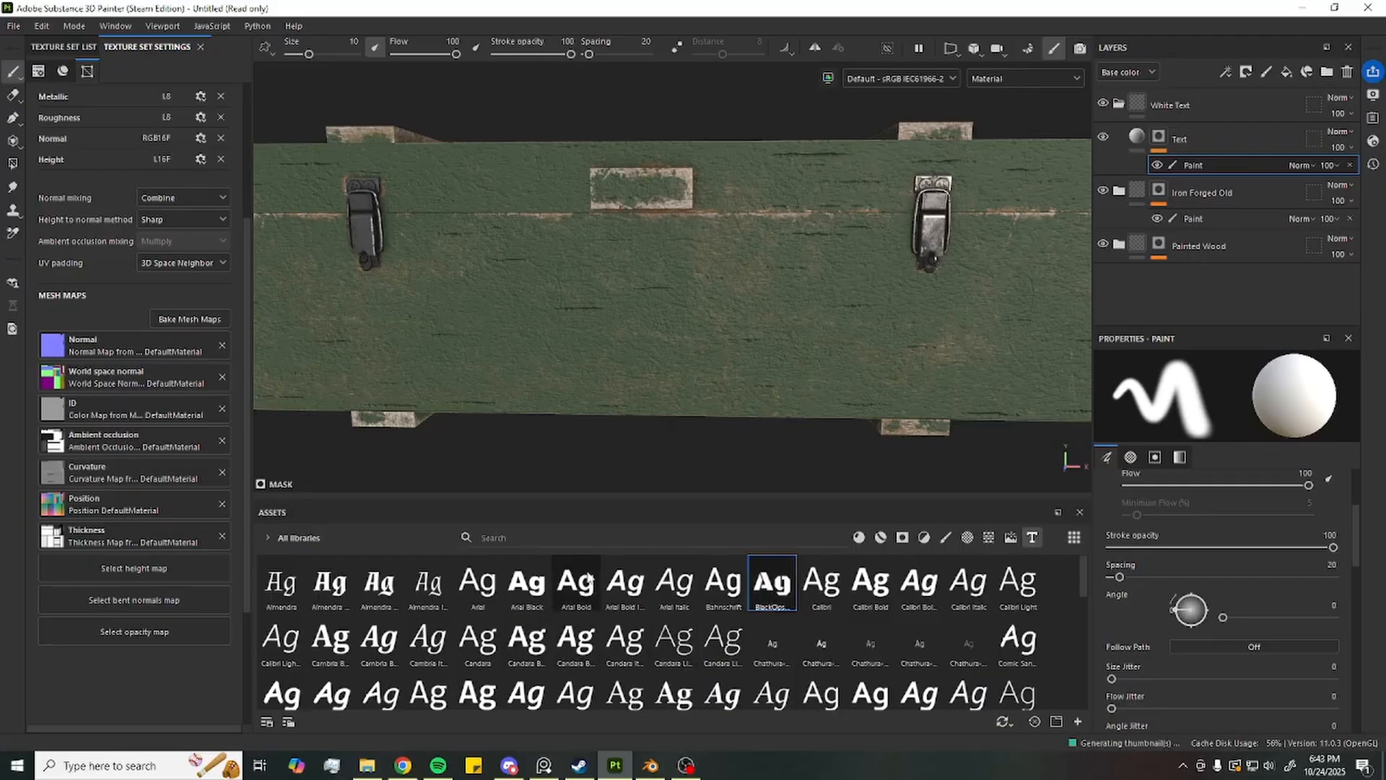
# Look through the remaining fonts and compare them with the stencilled lettering on the ammunition box reference
pyautogui.scroll(-5, 590, 577)
pyautogui.scroll(-3, 563, 593)
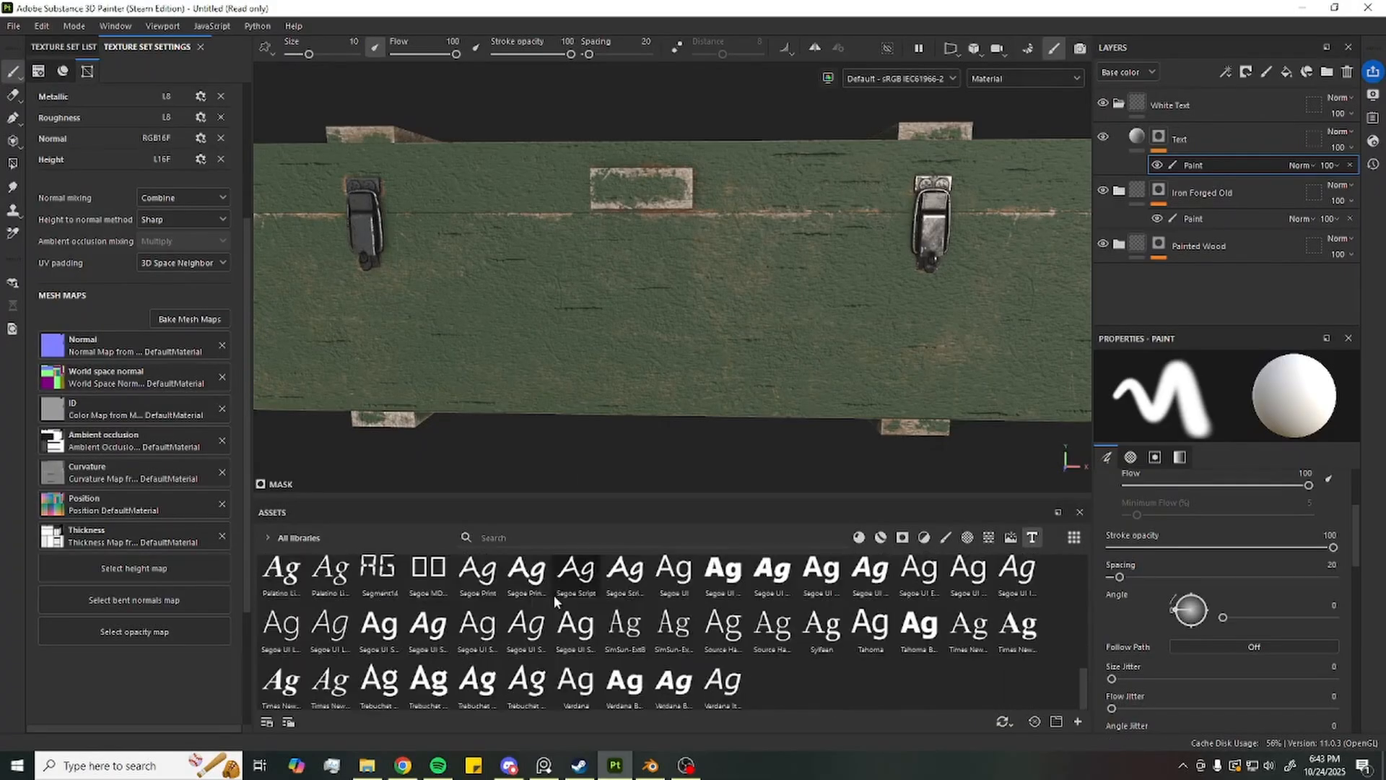
pyautogui.scroll(3, 671, 664)
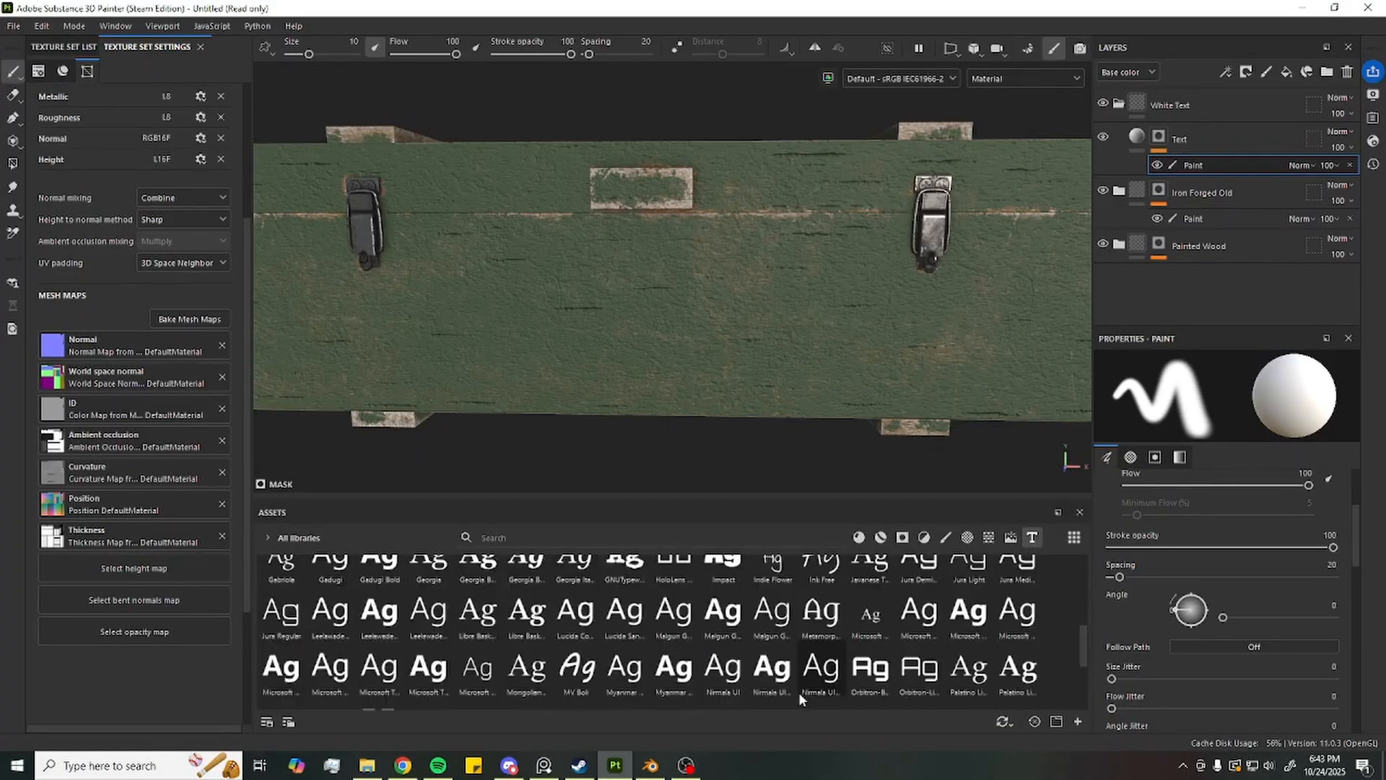
pyautogui.scroll(5, 784, 683)
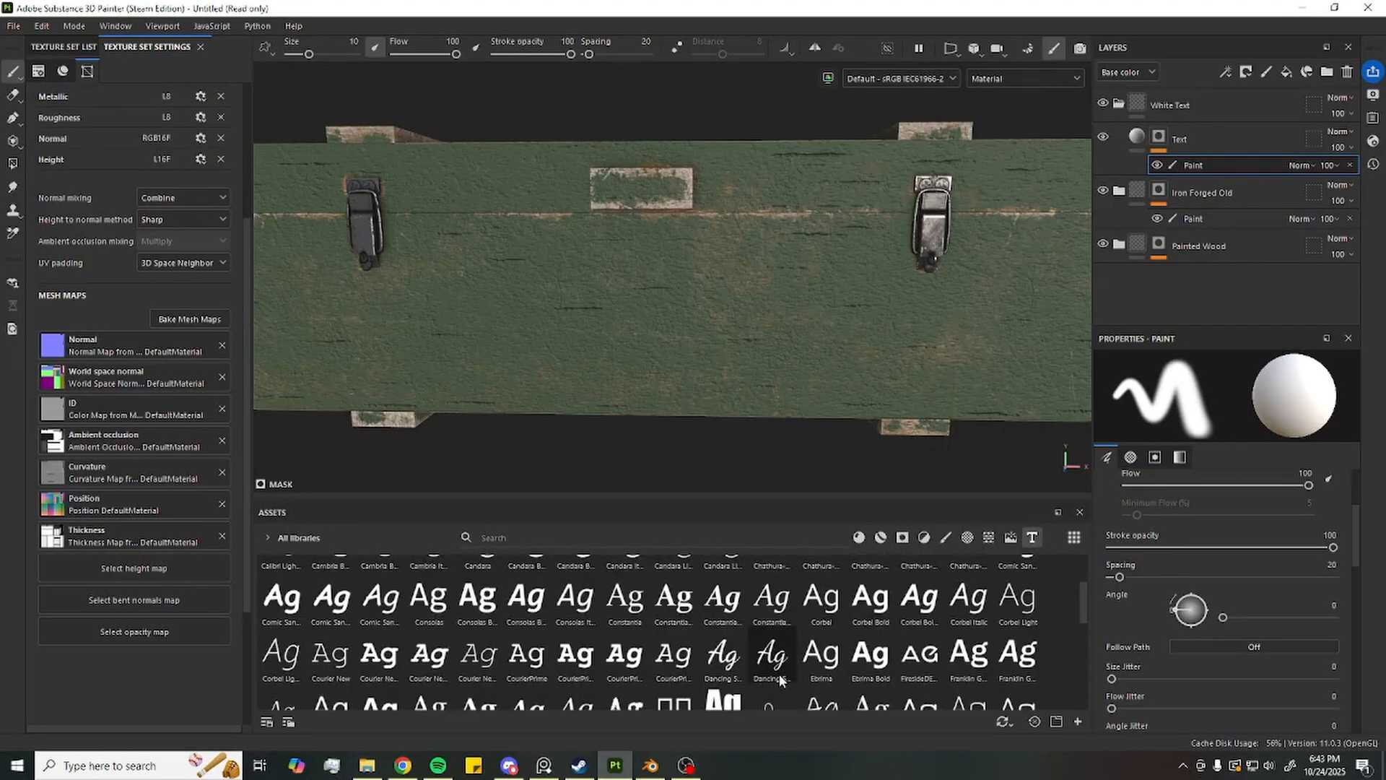
pyautogui.click(544, 765)
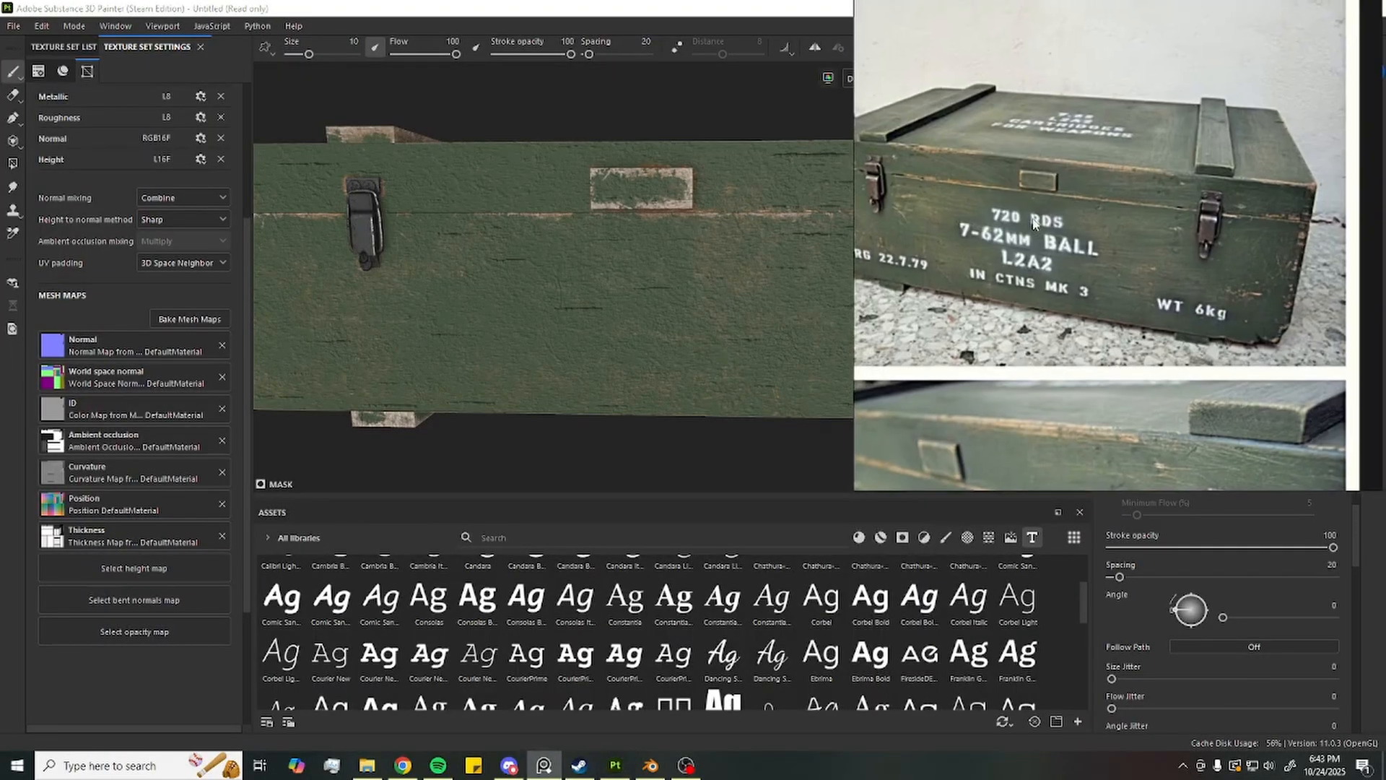
pyautogui.press('Escape')
pyautogui.scroll(2, 675, 653)
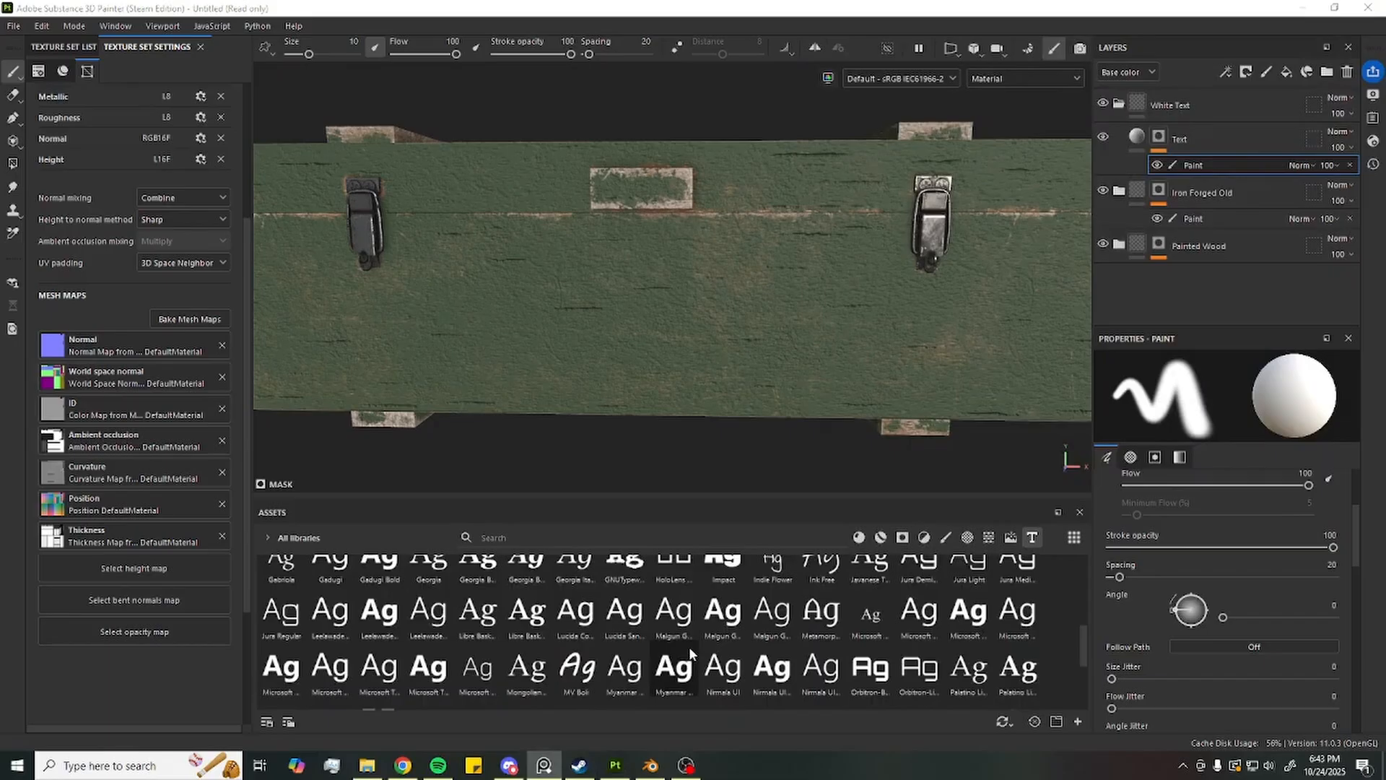
pyautogui.scroll(2, 789, 328)
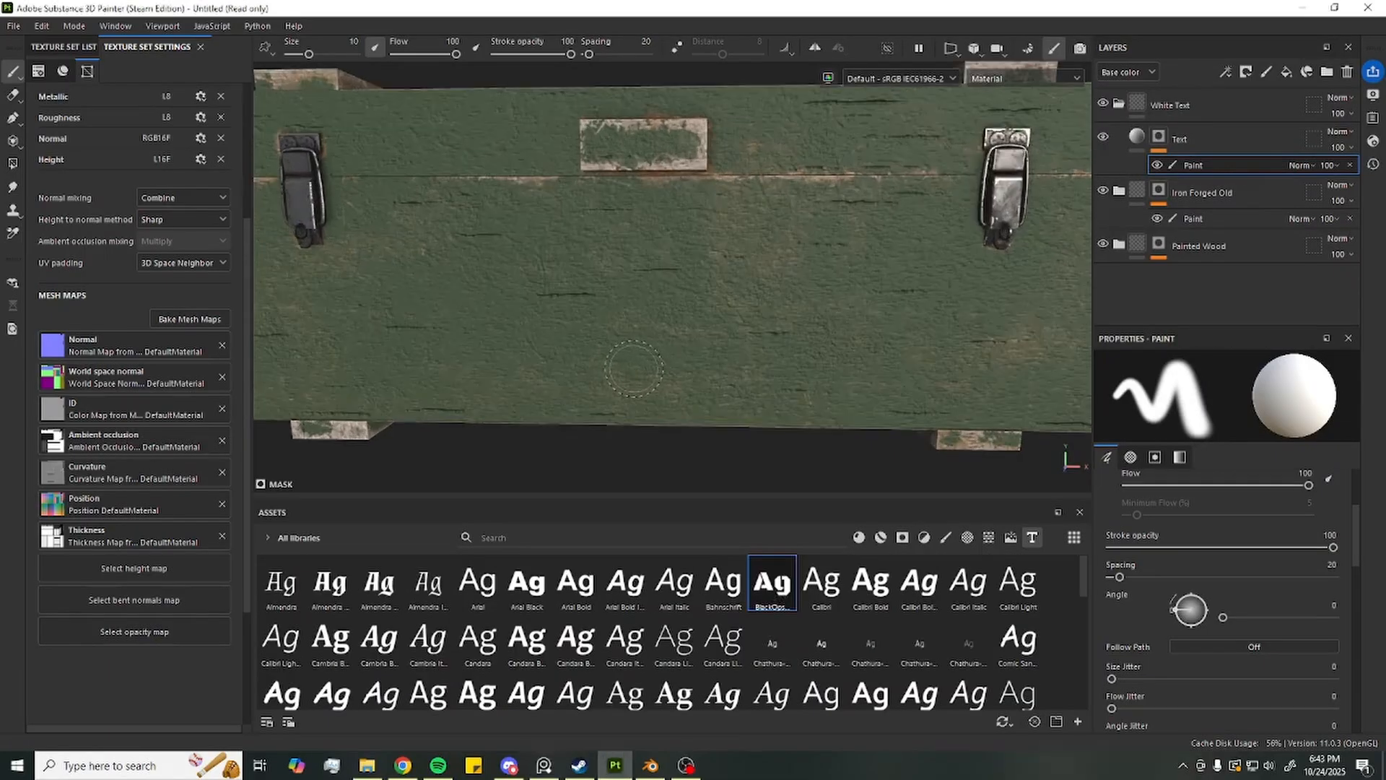
pyautogui.scroll(2, 1189, 597)
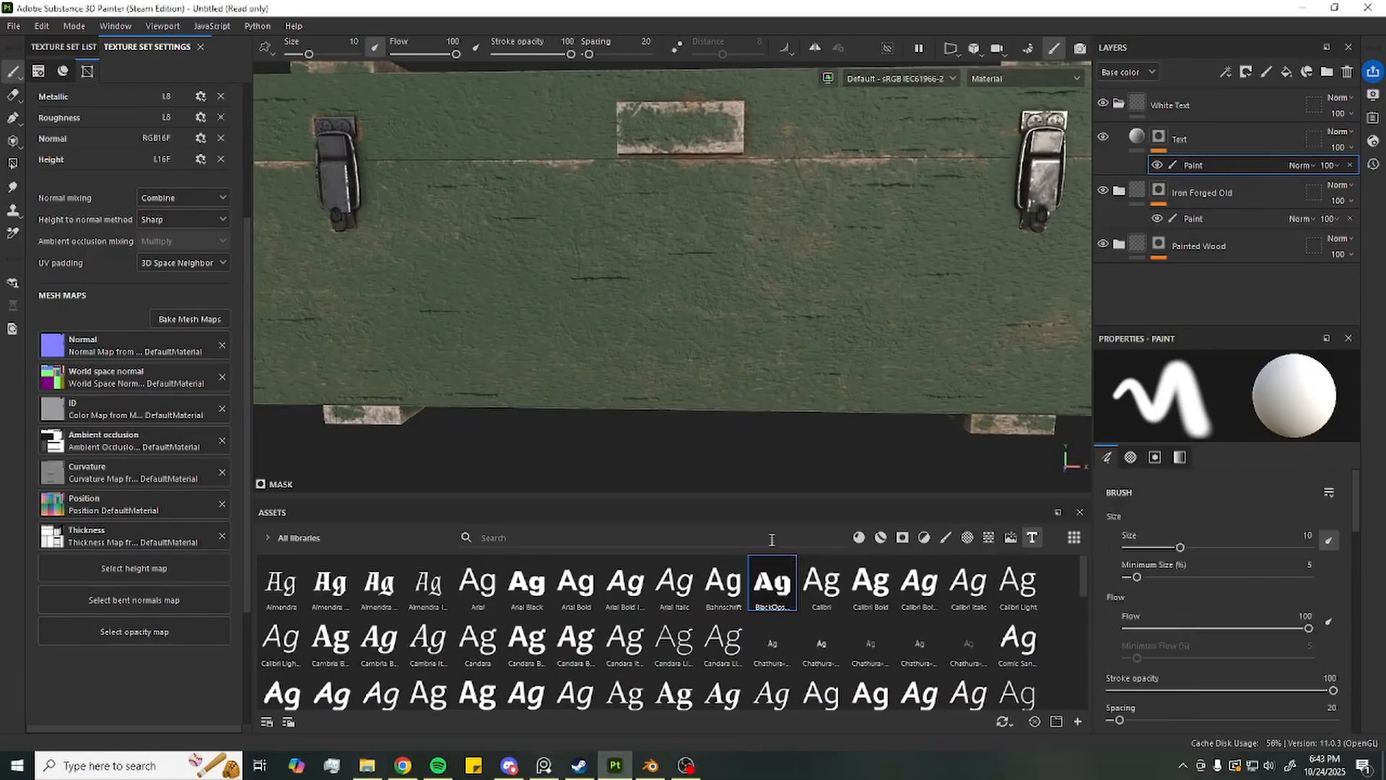
pyautogui.moveTo(772, 582)
pyautogui.mouseDown()
pyautogui.moveTo(1030, 363)
pyautogui.moveTo(1202, 164)
pyautogui.mouseUp()
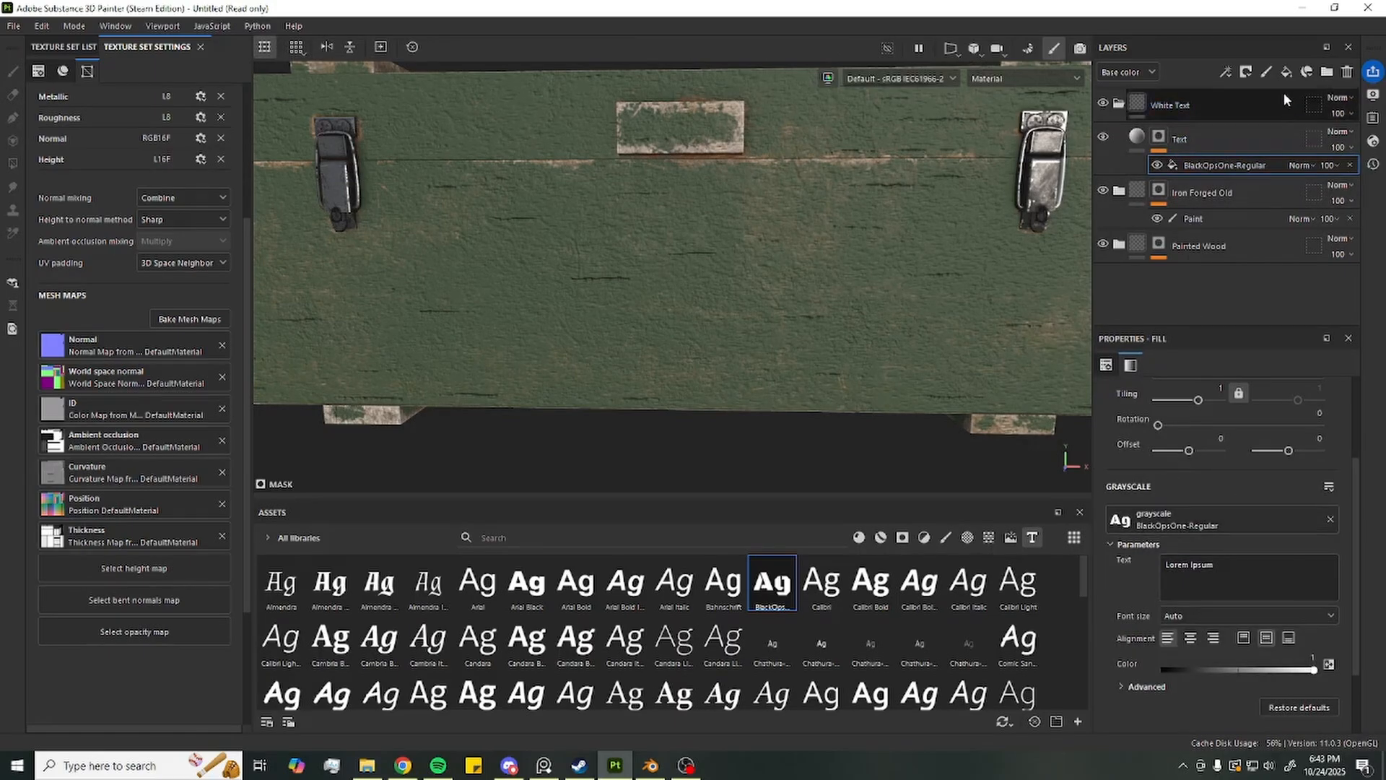
pyautogui.click(1266, 71)
pyautogui.scroll(-5, 1185, 569)
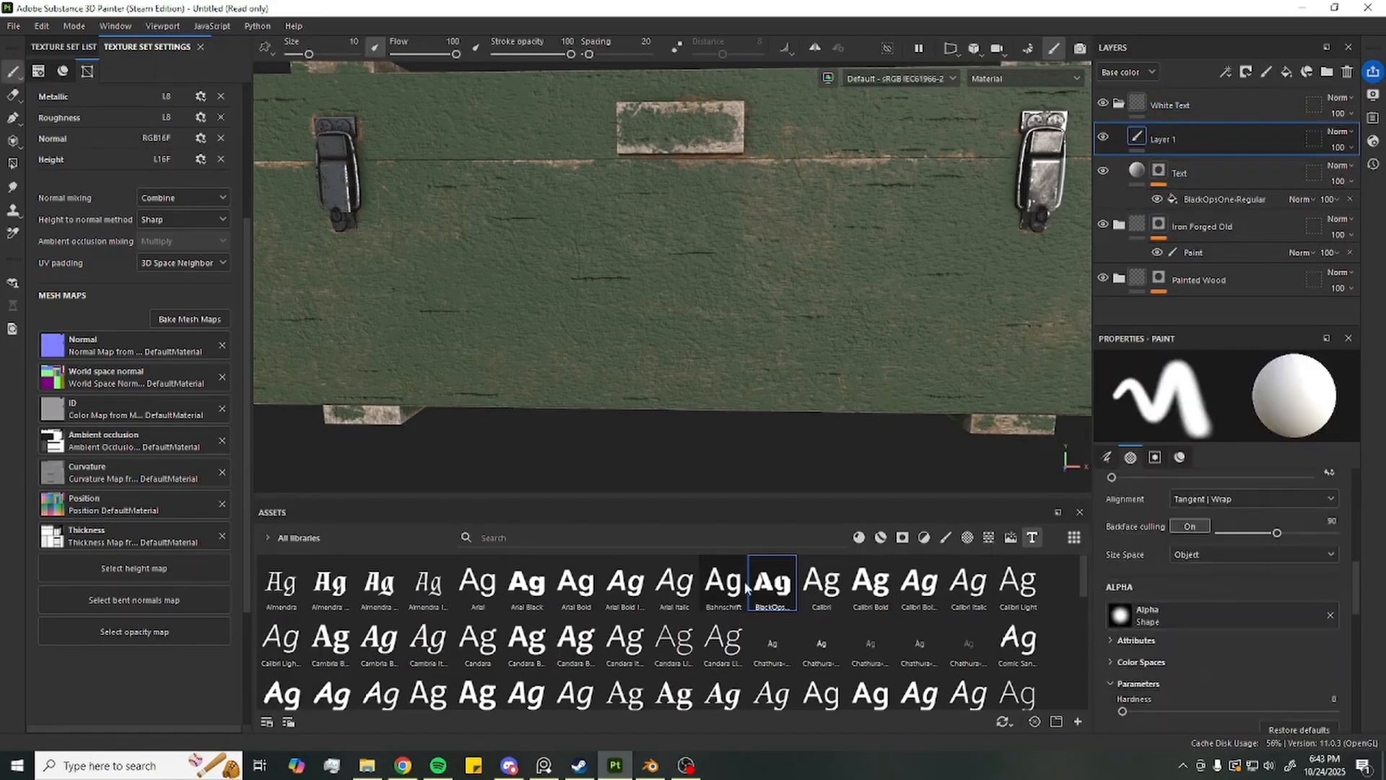
pyautogui.moveTo(772, 581); pyautogui.dragTo(1220, 615)
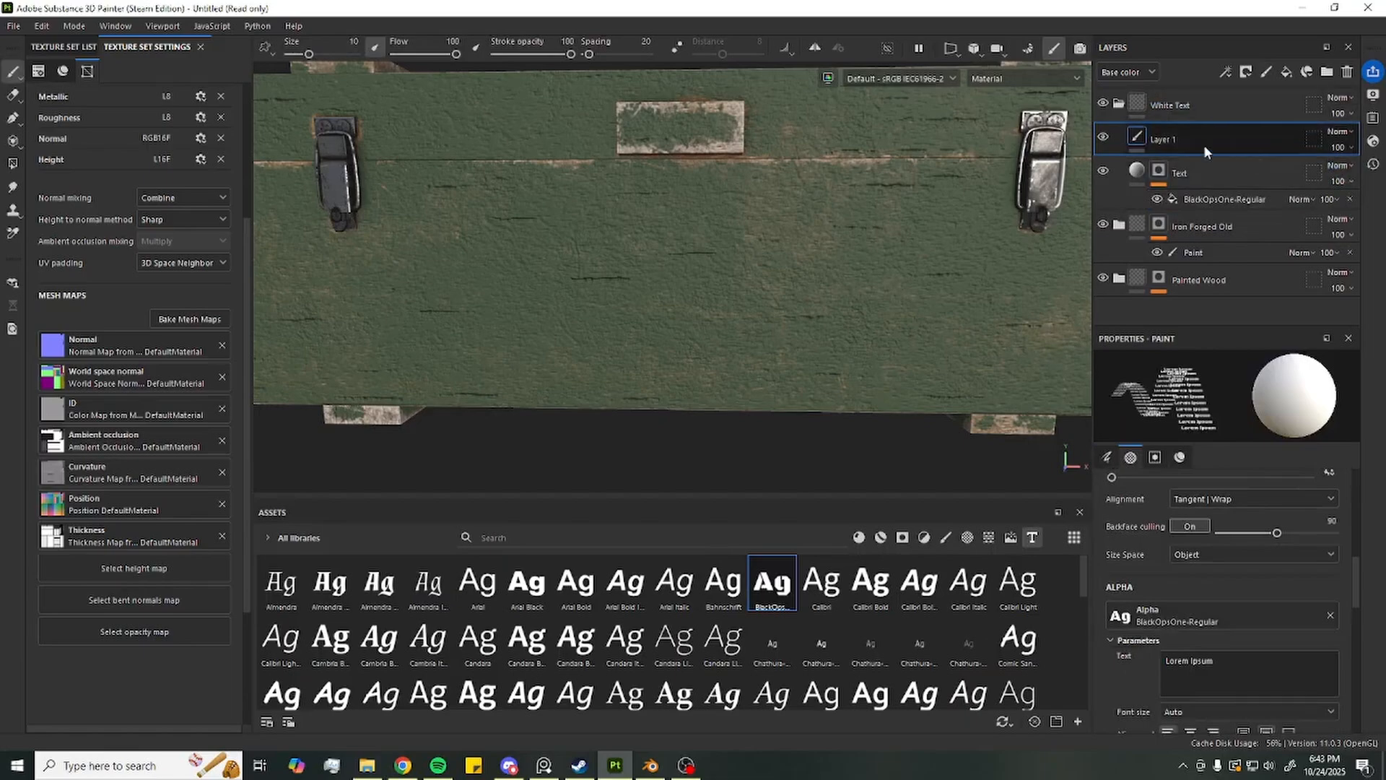
pyautogui.press('Delete')
pyautogui.click(1272, 163)
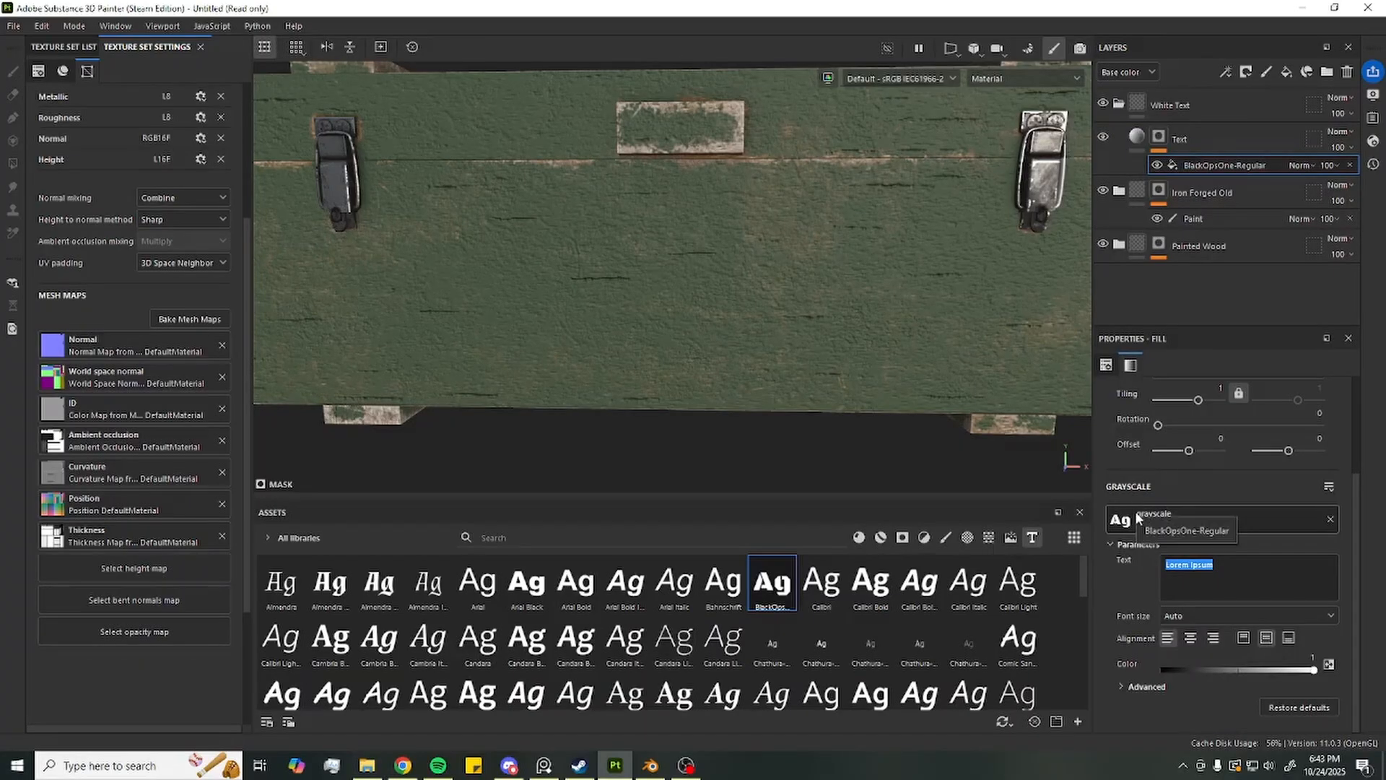
pyautogui.click(1232, 574)
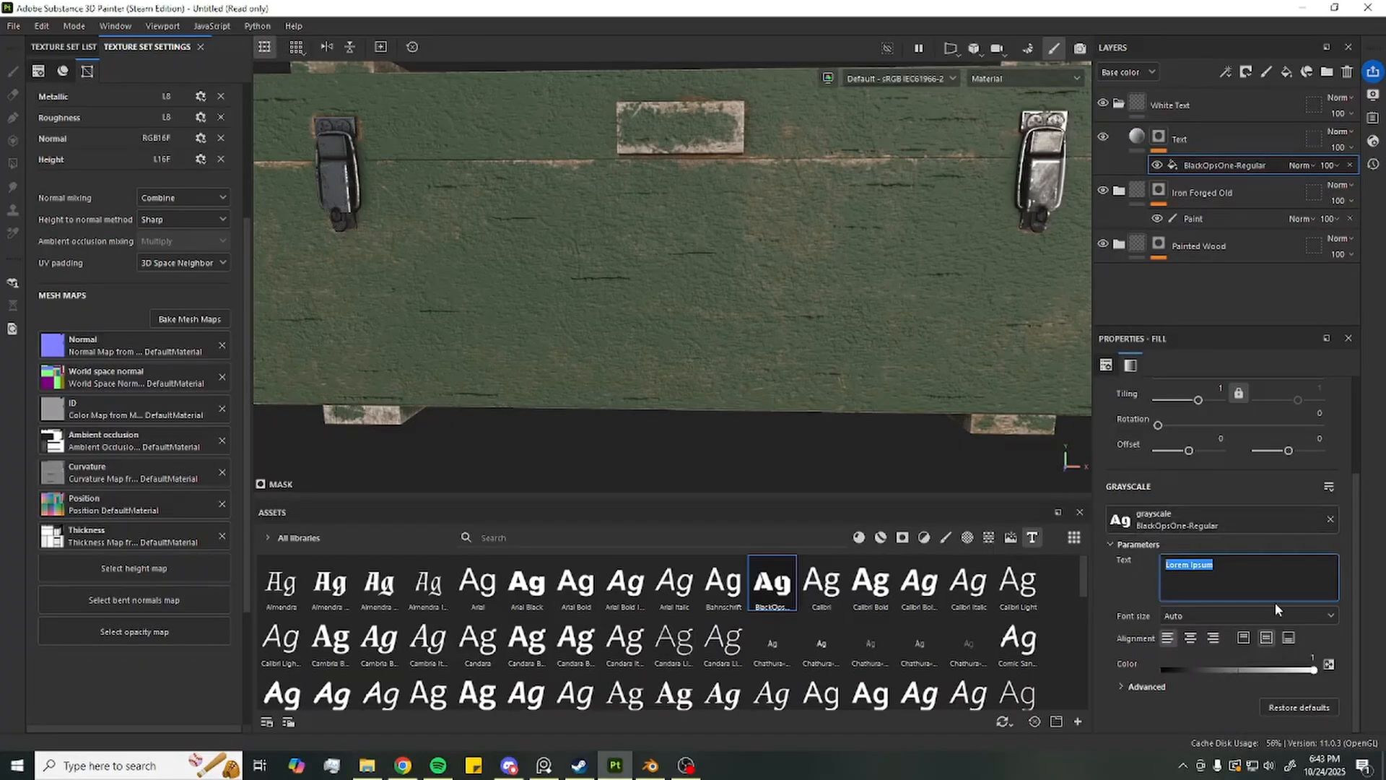
pyautogui.press('BackSpace')
# Add a paint effect to the Text layer's mask with BlackOpsOne-Regular as brush alpha and the text "7-62mm BALL"
pyautogui.rightClick(1167, 142)
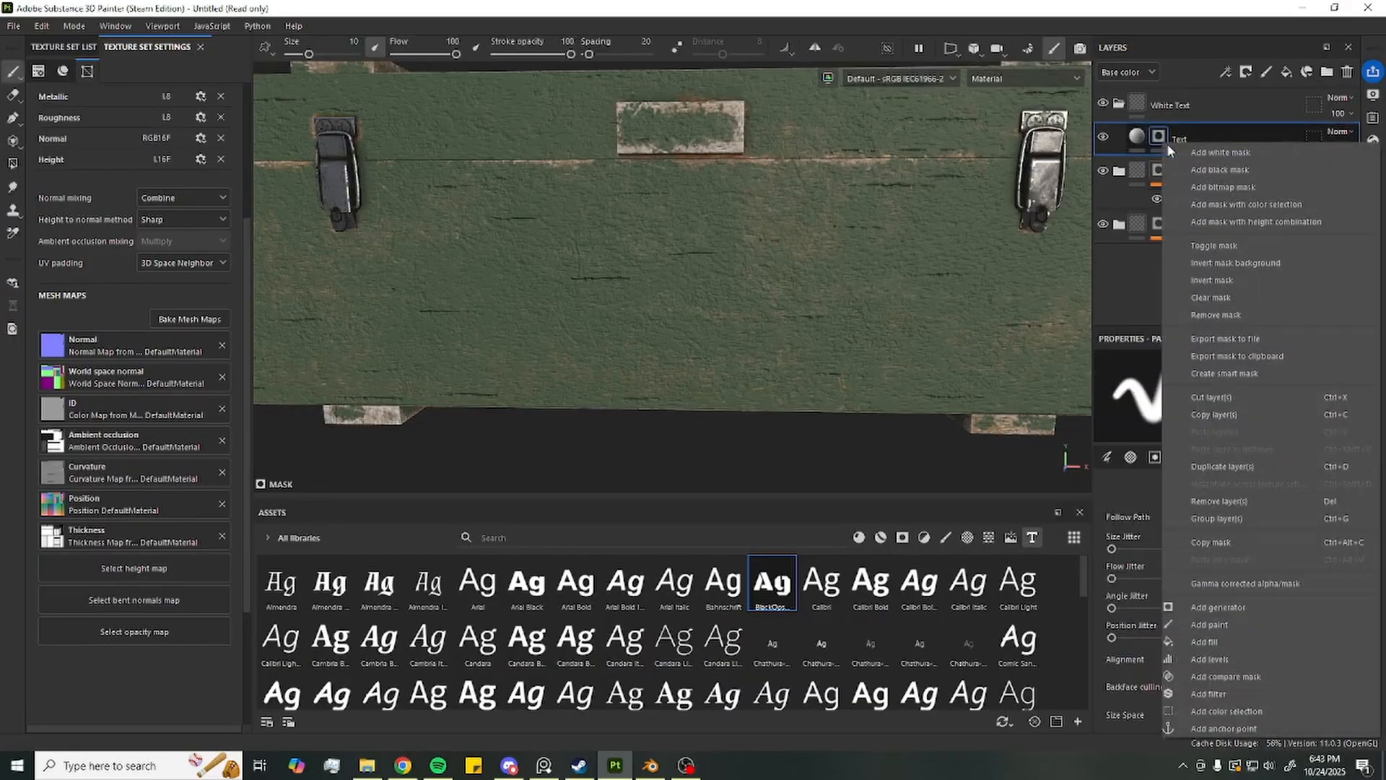
pyautogui.click(1219, 624)
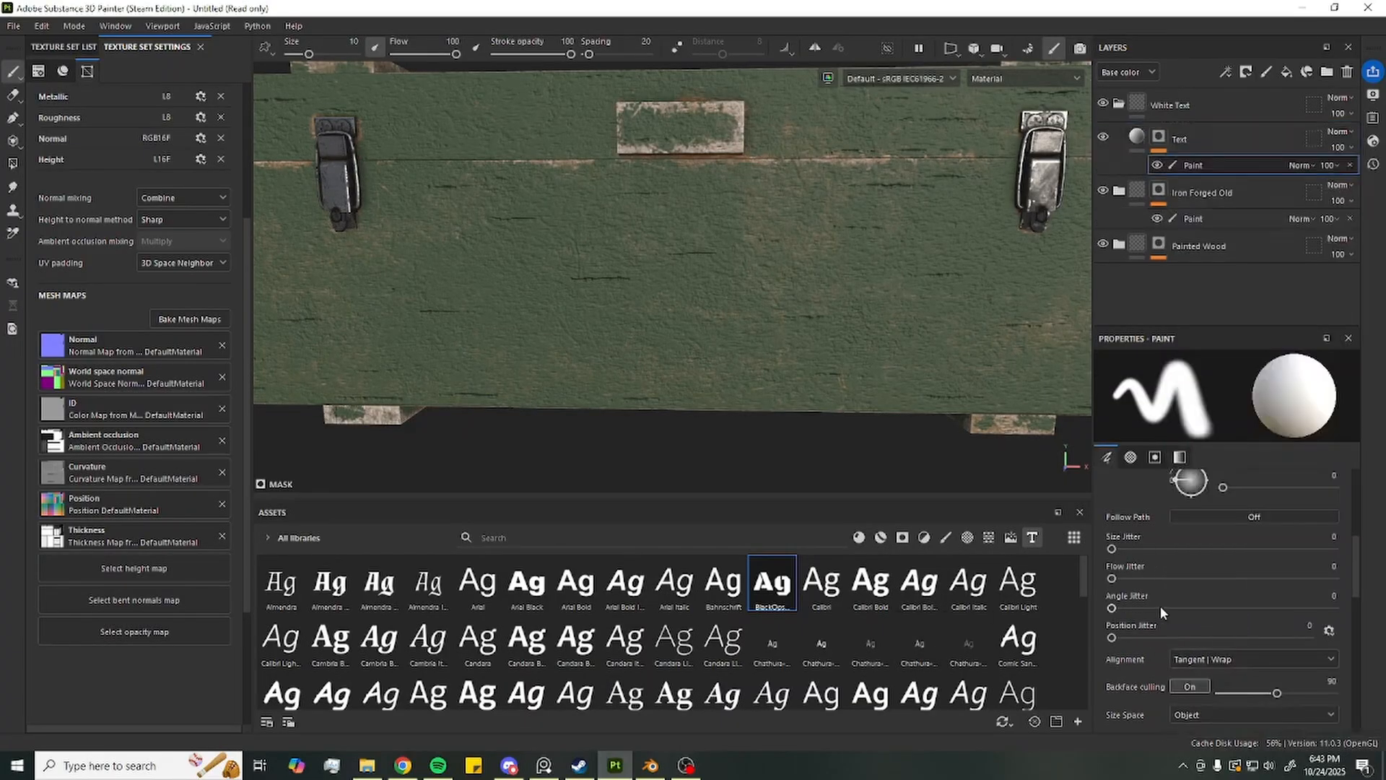
pyautogui.scroll(-3, 1161, 612)
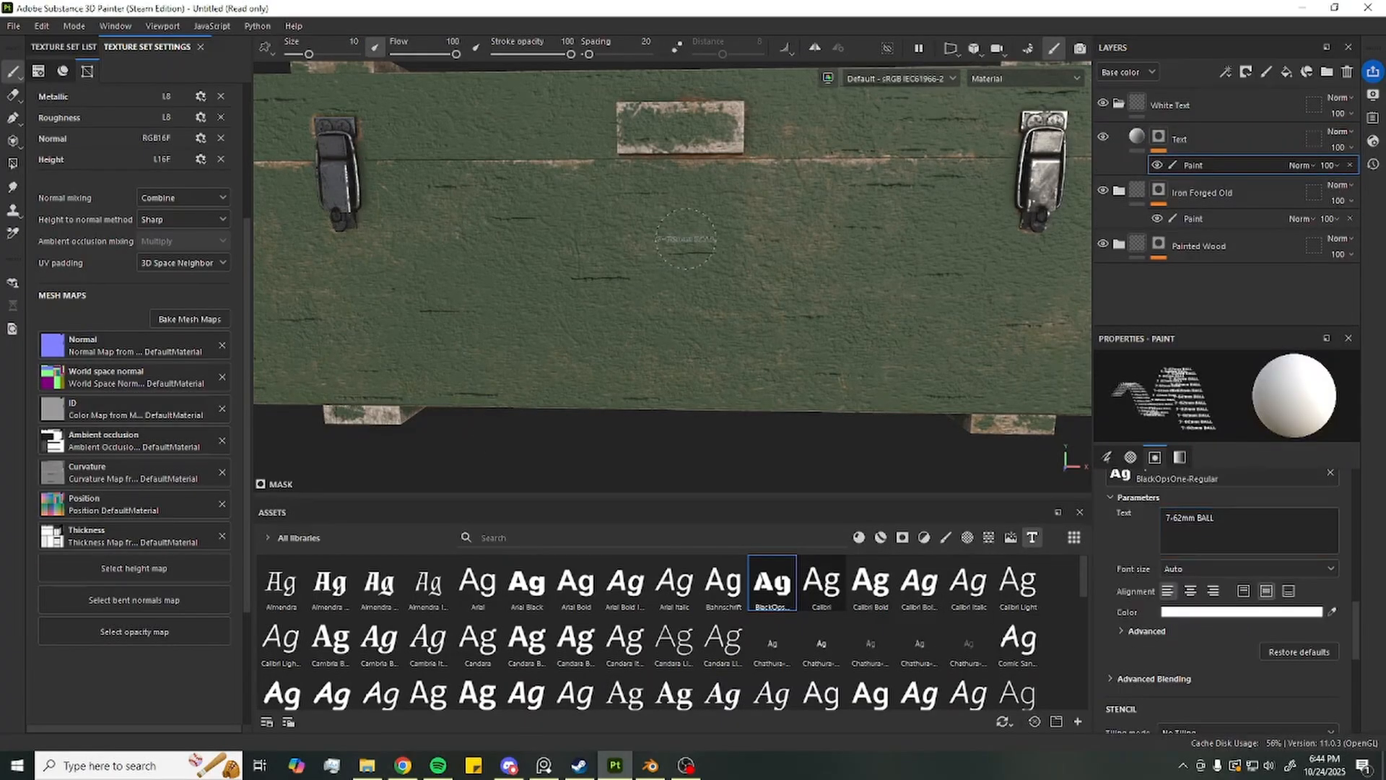
# Set the brush size to 59.91 and stamp "7-62mm BALL" once on the crate's front, centred between the latches
pyautogui.moveTo(309, 54); pyautogui.dragTo(340, 55)
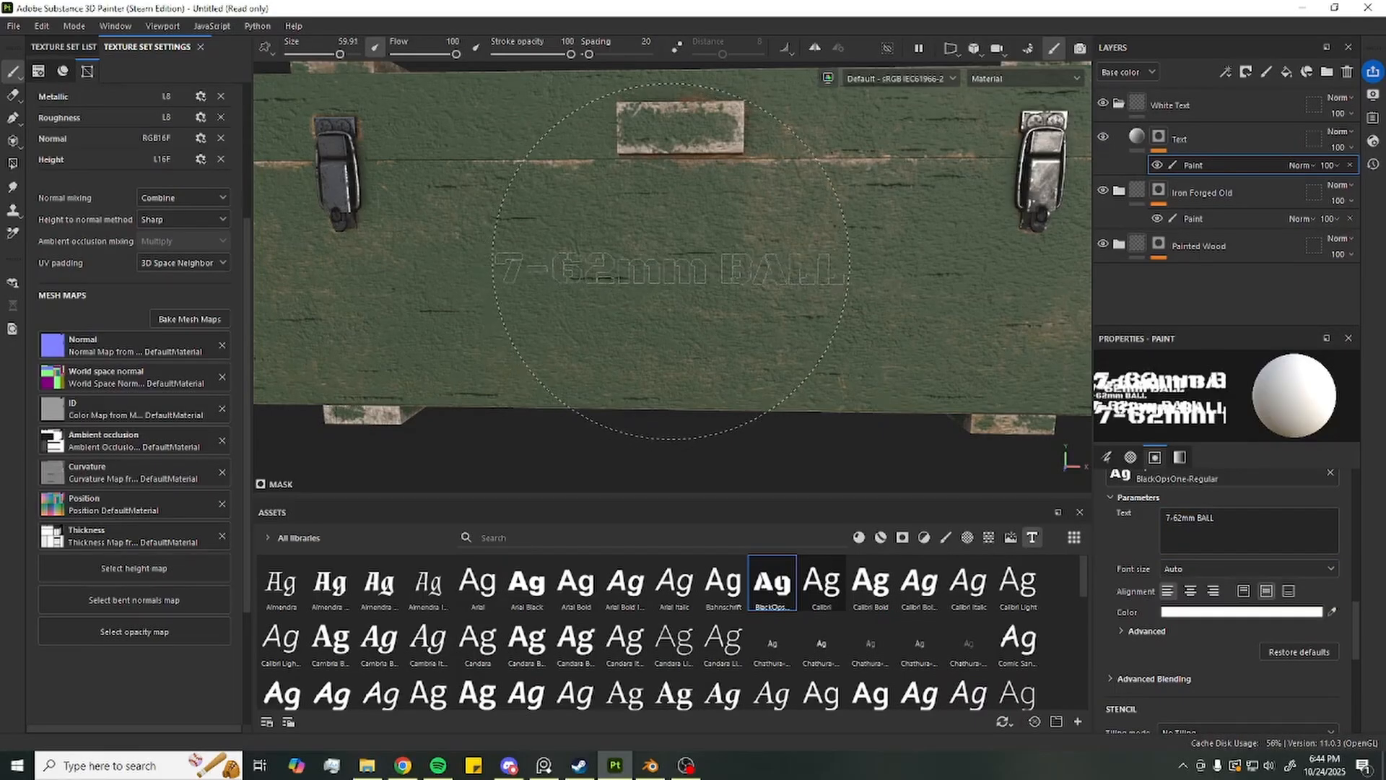
pyautogui.keyDown('alt'); pyautogui.keyDown('shift'); pyautogui.moveTo(675, 262); pyautogui.dragTo(678, 265); pyautogui.keyUp('shift'); pyautogui.keyUp('alt')
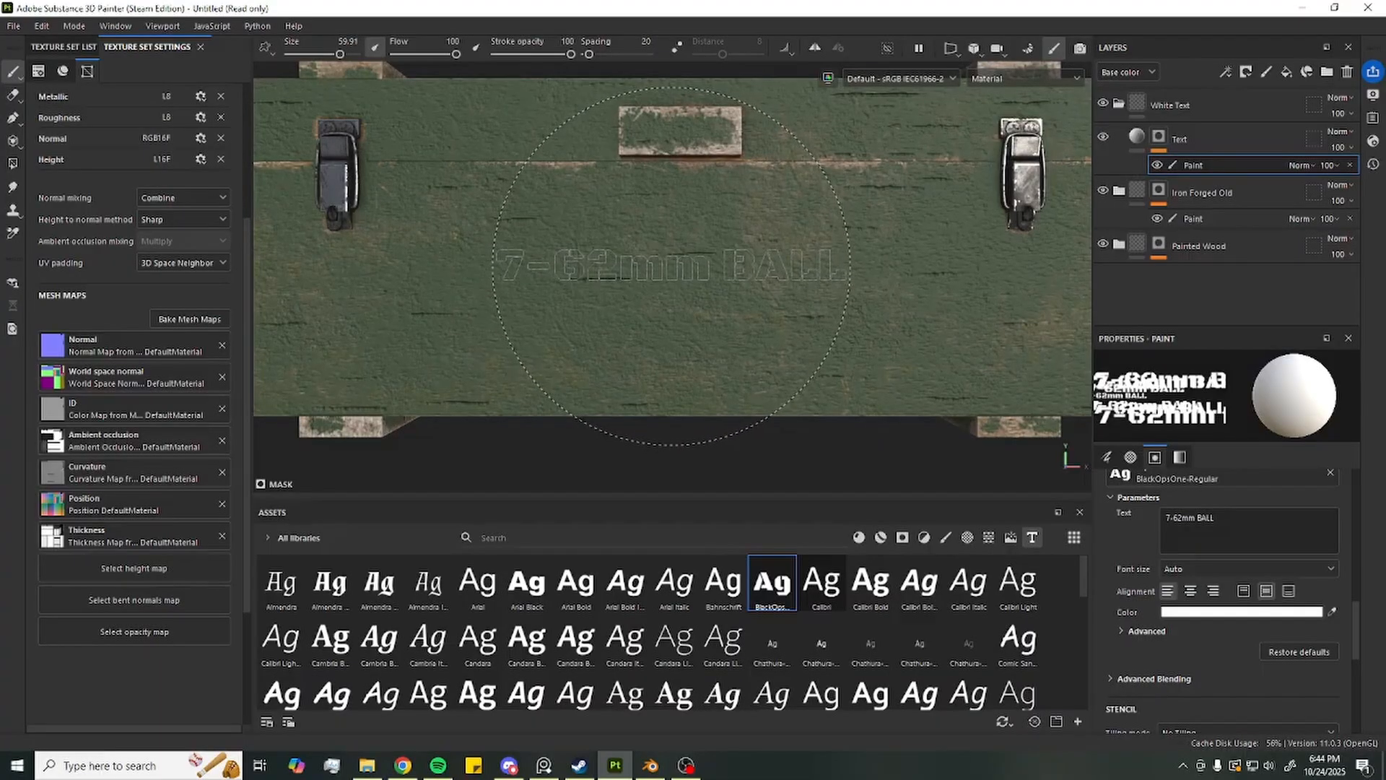
pyautogui.click(669, 271)
# Add a second paint effect to the Text layer's mask and set its font alpha text to "720 RDS"
pyautogui.tripleClick(1173, 529)
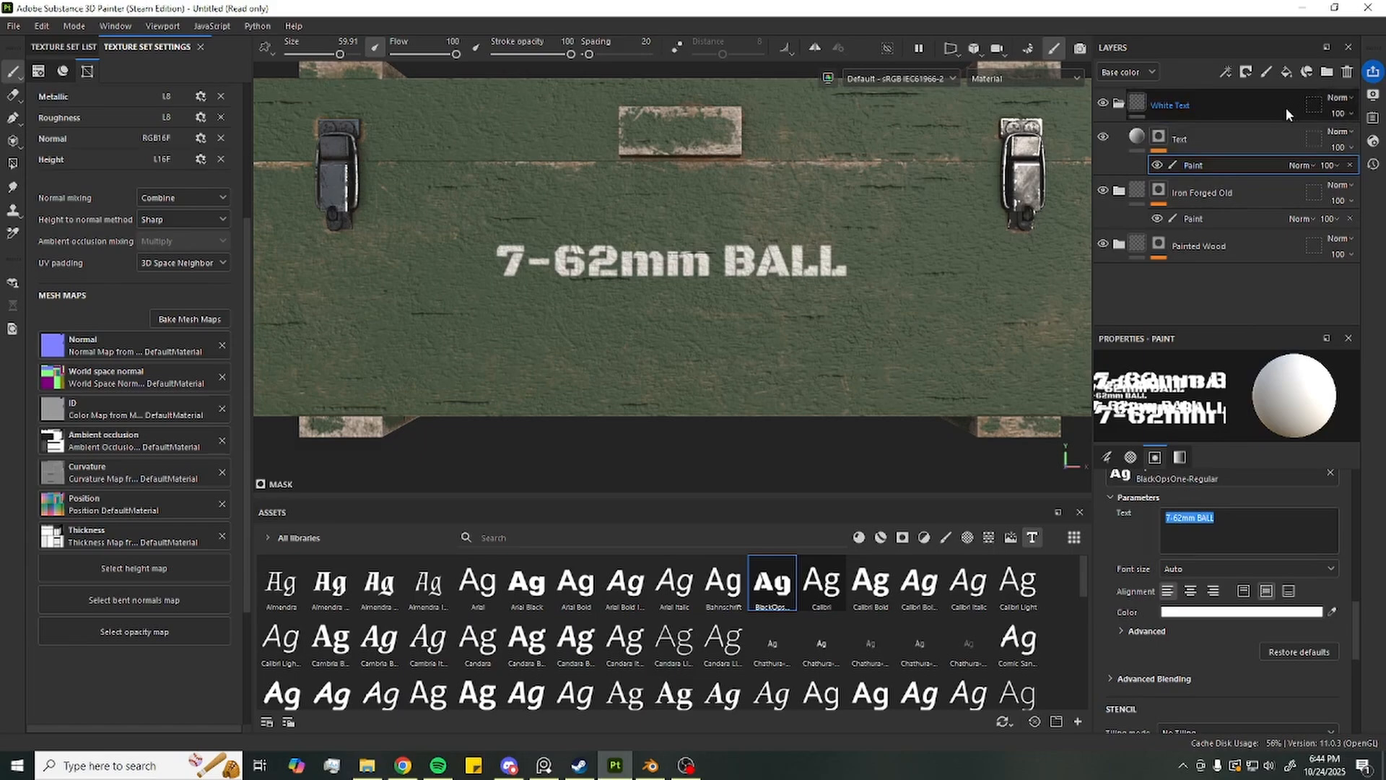
pyautogui.rightClick(1188, 165)
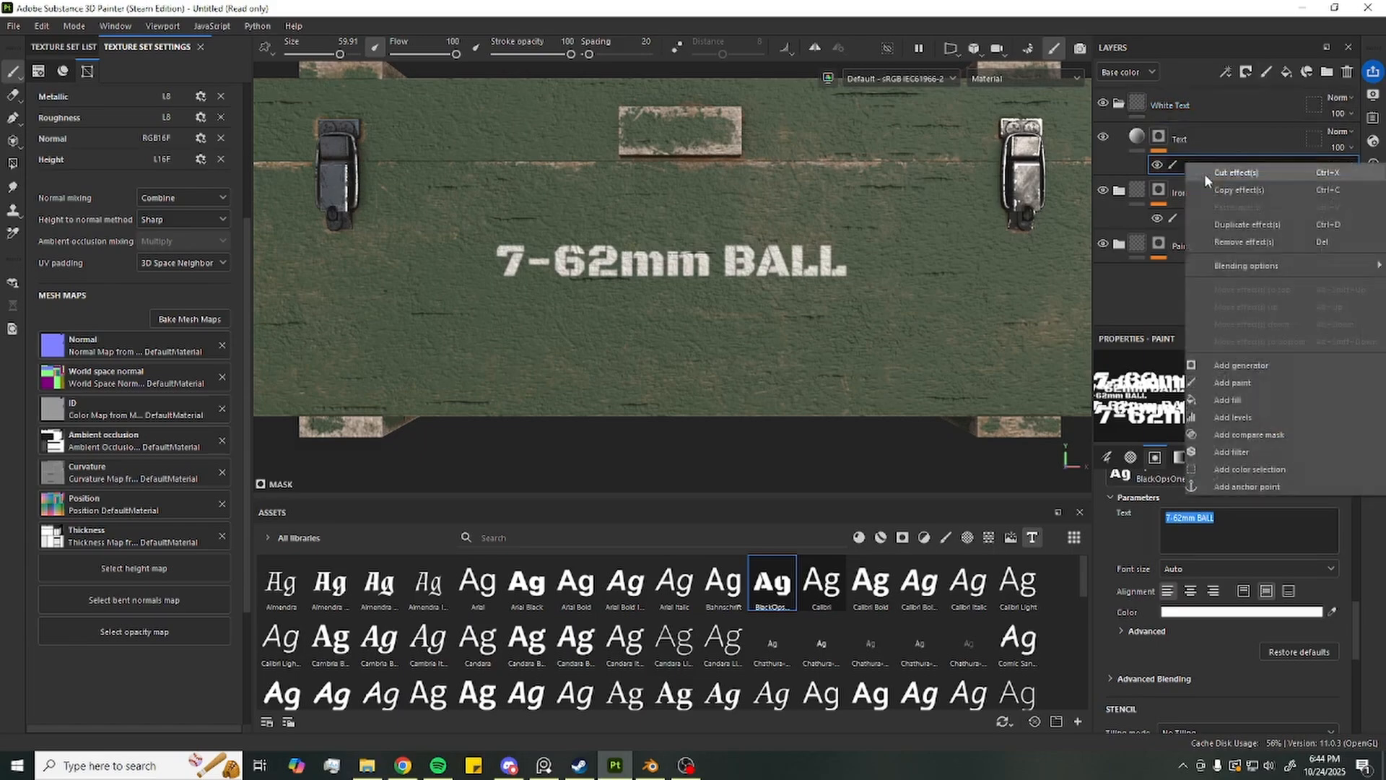
pyautogui.click(1234, 384)
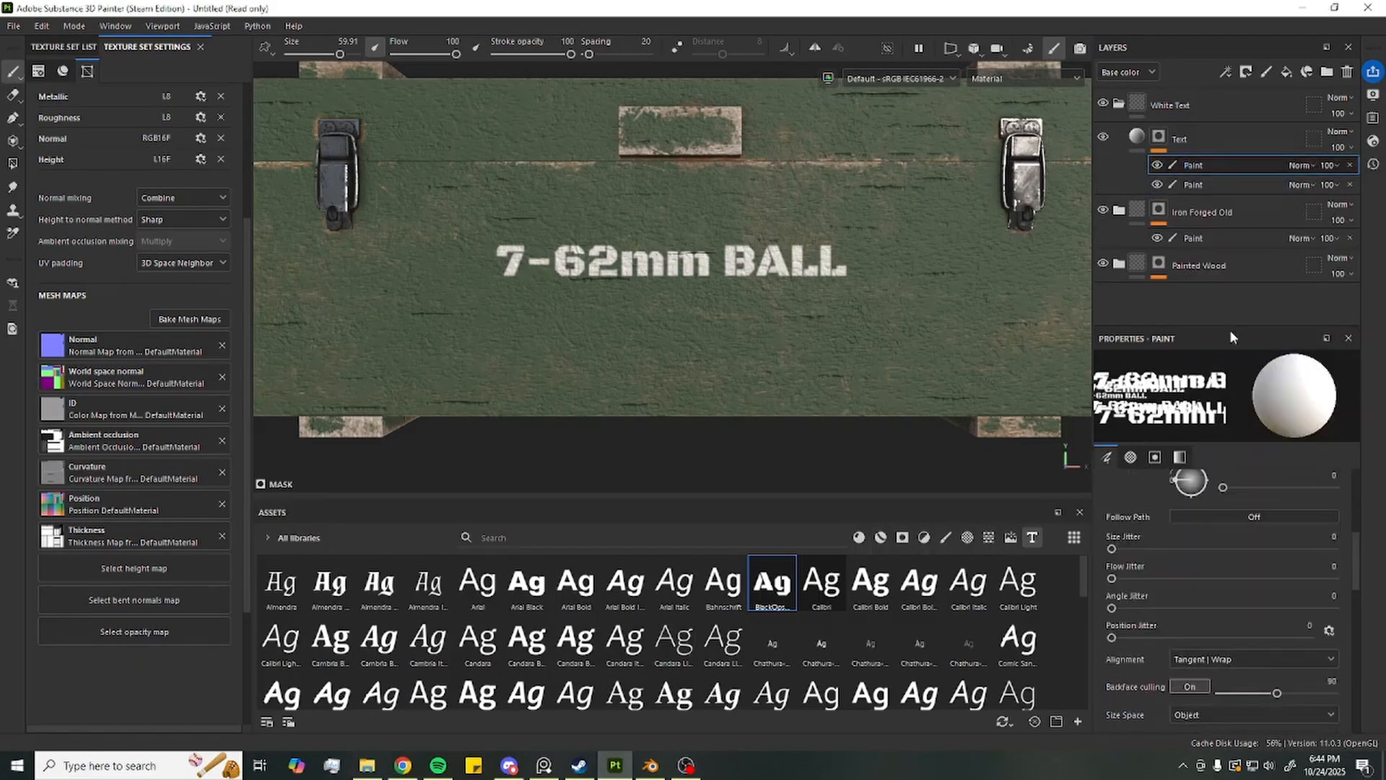
pyautogui.scroll(-3, 1265, 562)
pyautogui.write('20')
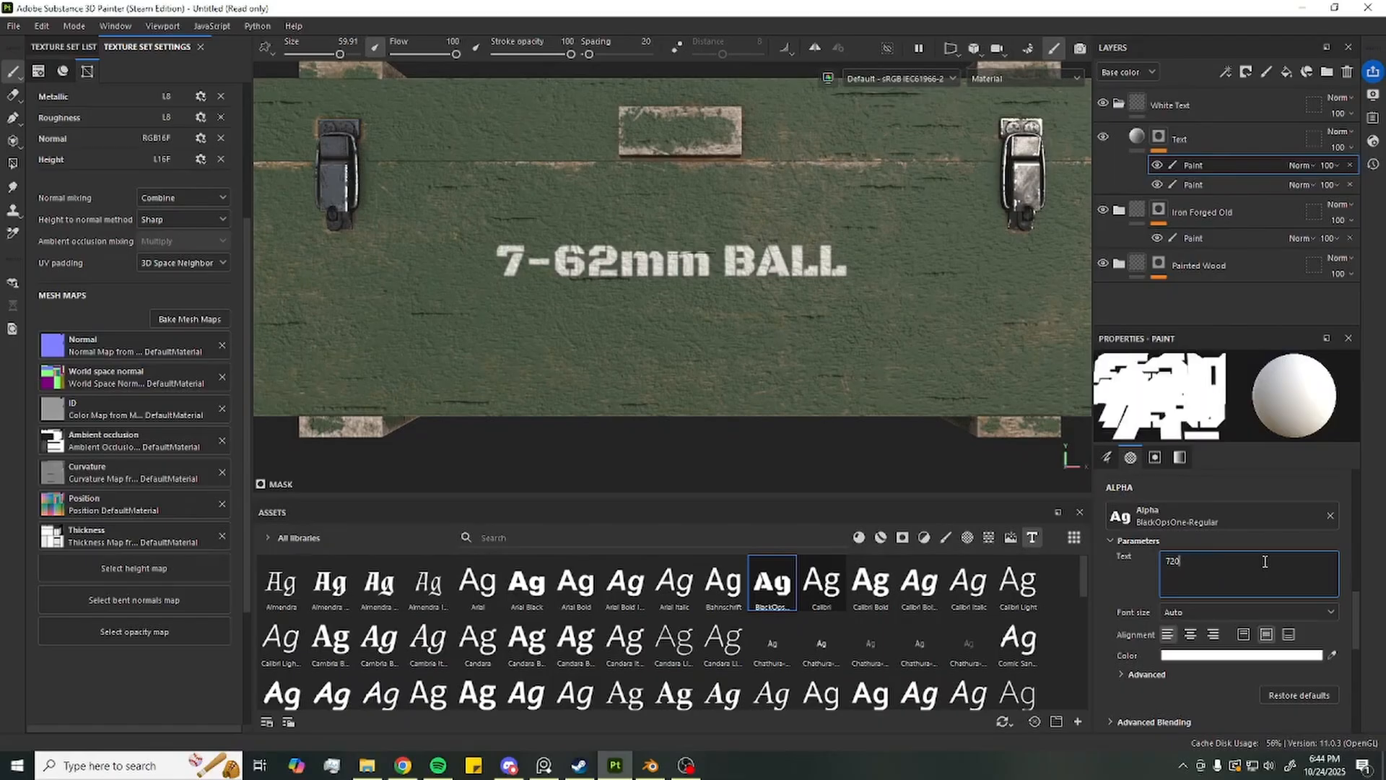
pyautogui.write(' RDS')
pyautogui.scroll(-2, 1211, 613)
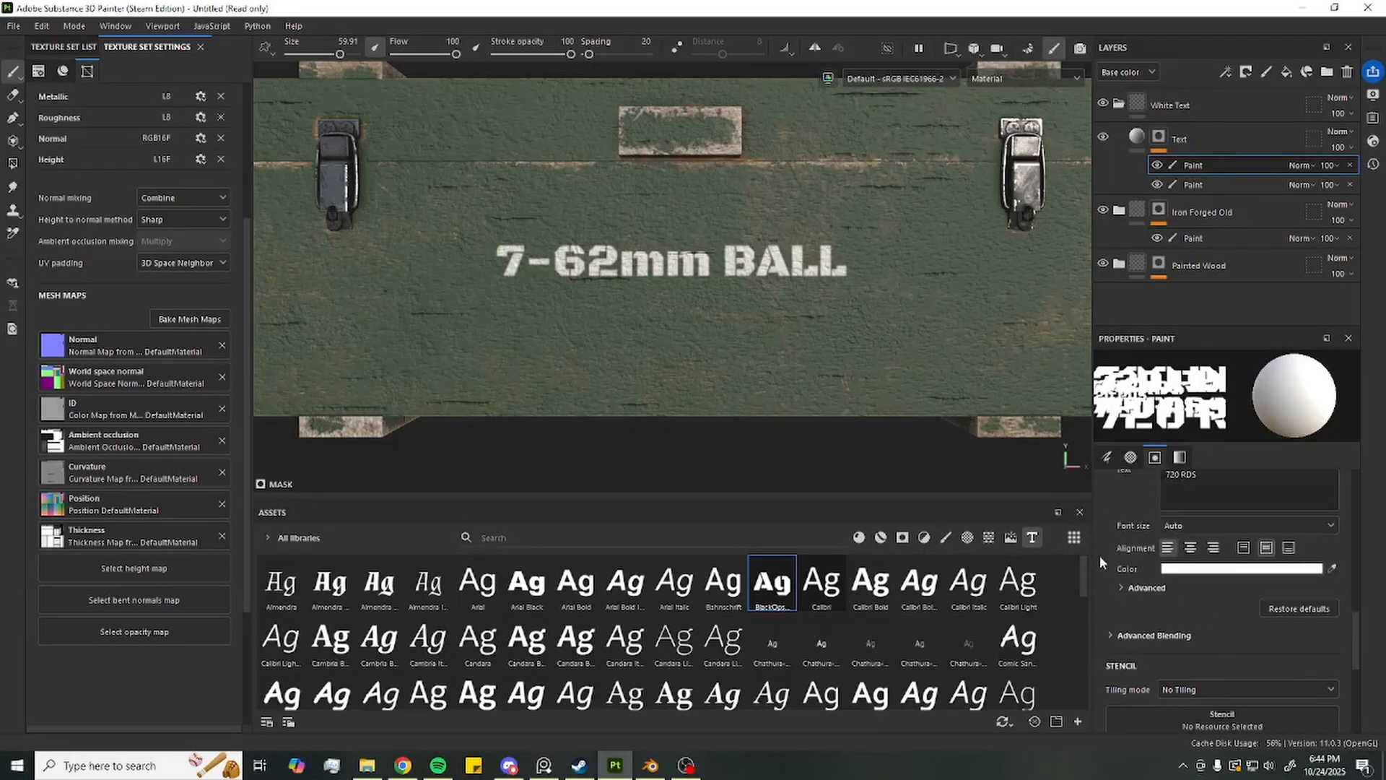
# Set a custom font size of 0.16 and stamp "720 RDS" directly above the "7-62mm BALL" line
pyautogui.click(1192, 526)
pyautogui.click(1191, 552)
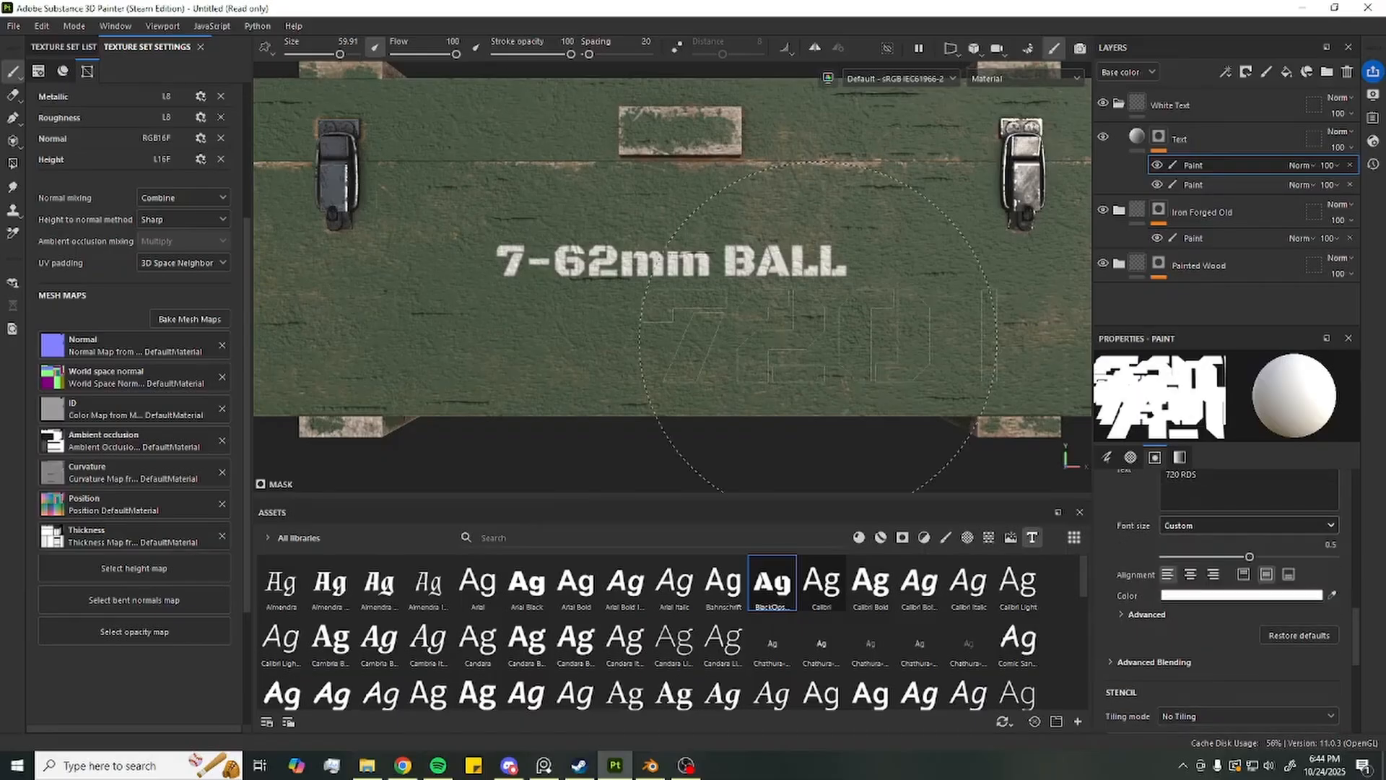
pyautogui.moveTo(1249, 557); pyautogui.dragTo(1191, 557)
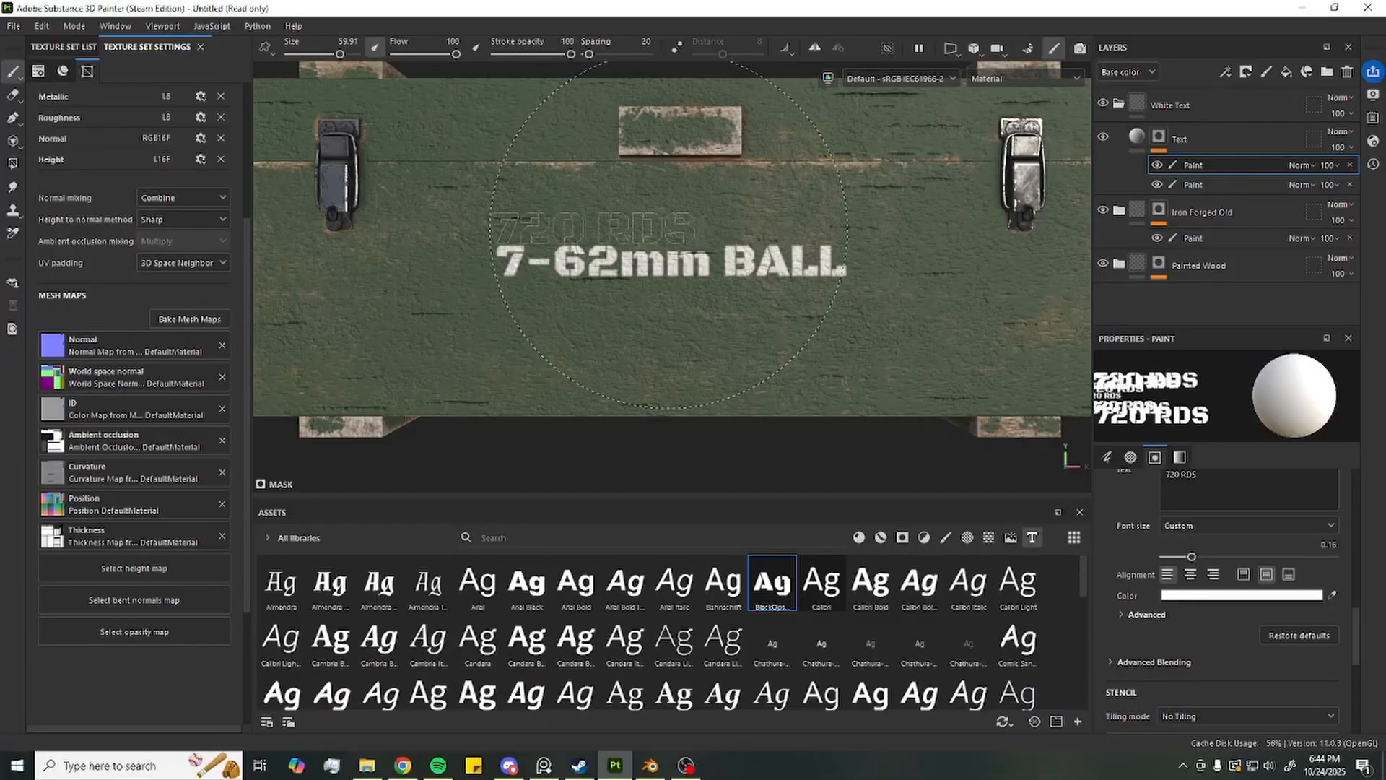
pyautogui.click(668, 234)
pyautogui.keyDown('alt'); pyautogui.moveTo(812, 415); pyautogui.dragTo(810, 389); pyautogui.keyUp('alt')
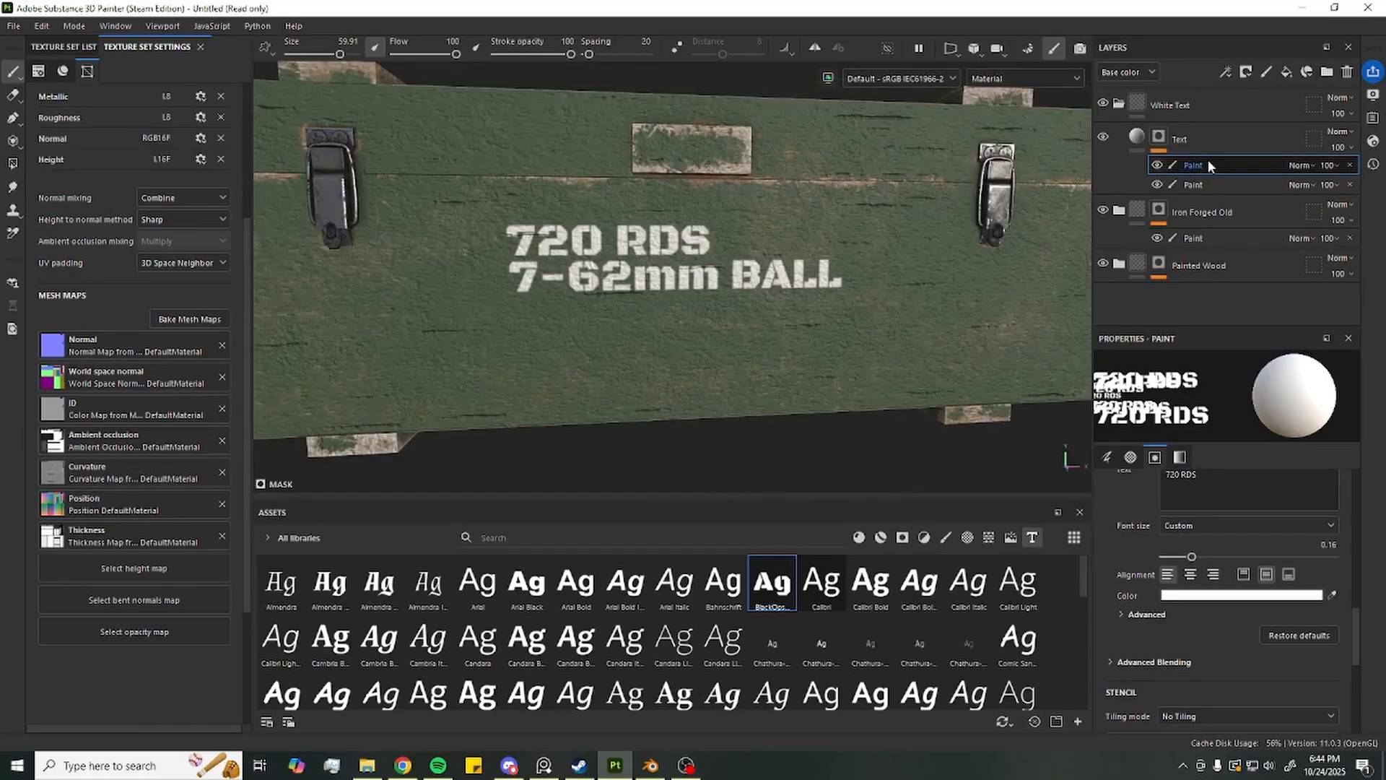
pyautogui.scroll(-5, 1236, 548)
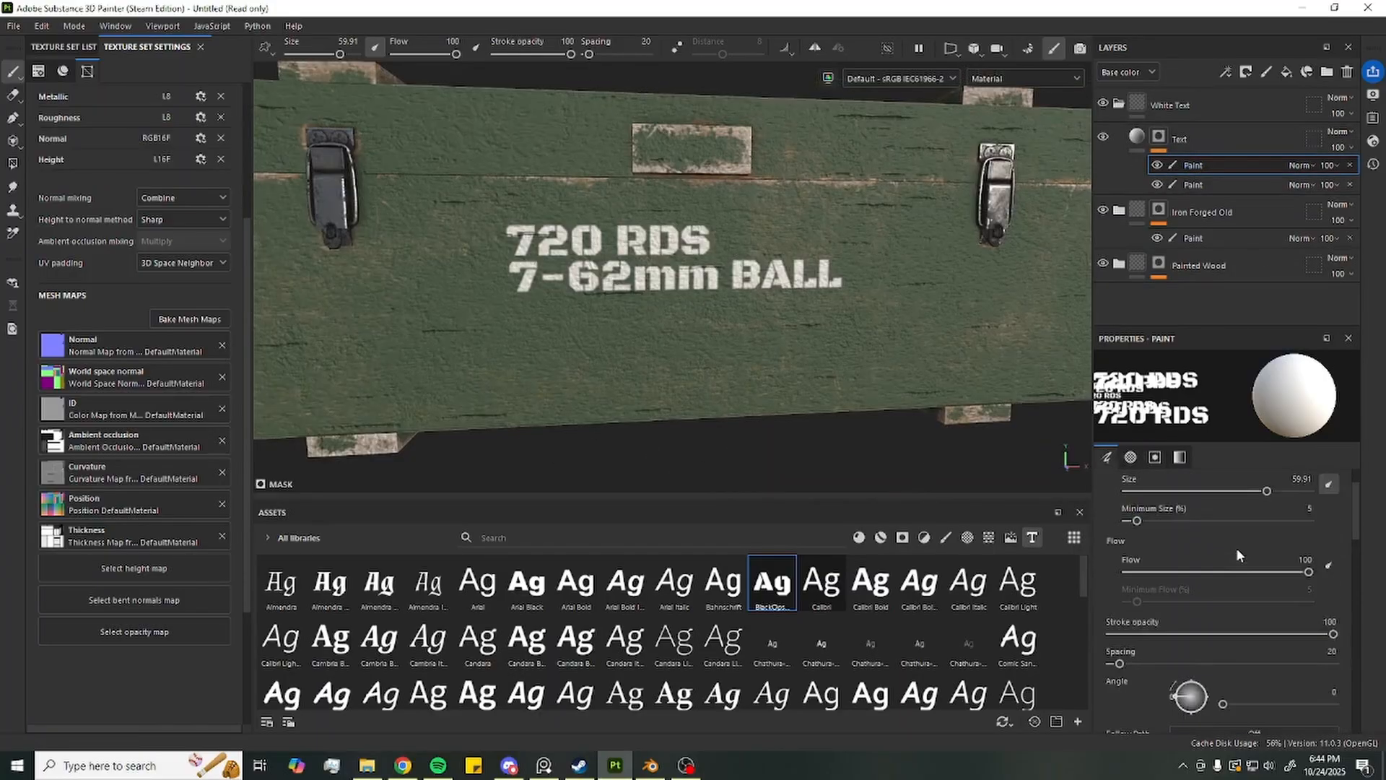
pyautogui.click(1204, 187)
pyautogui.rightClick(1185, 184)
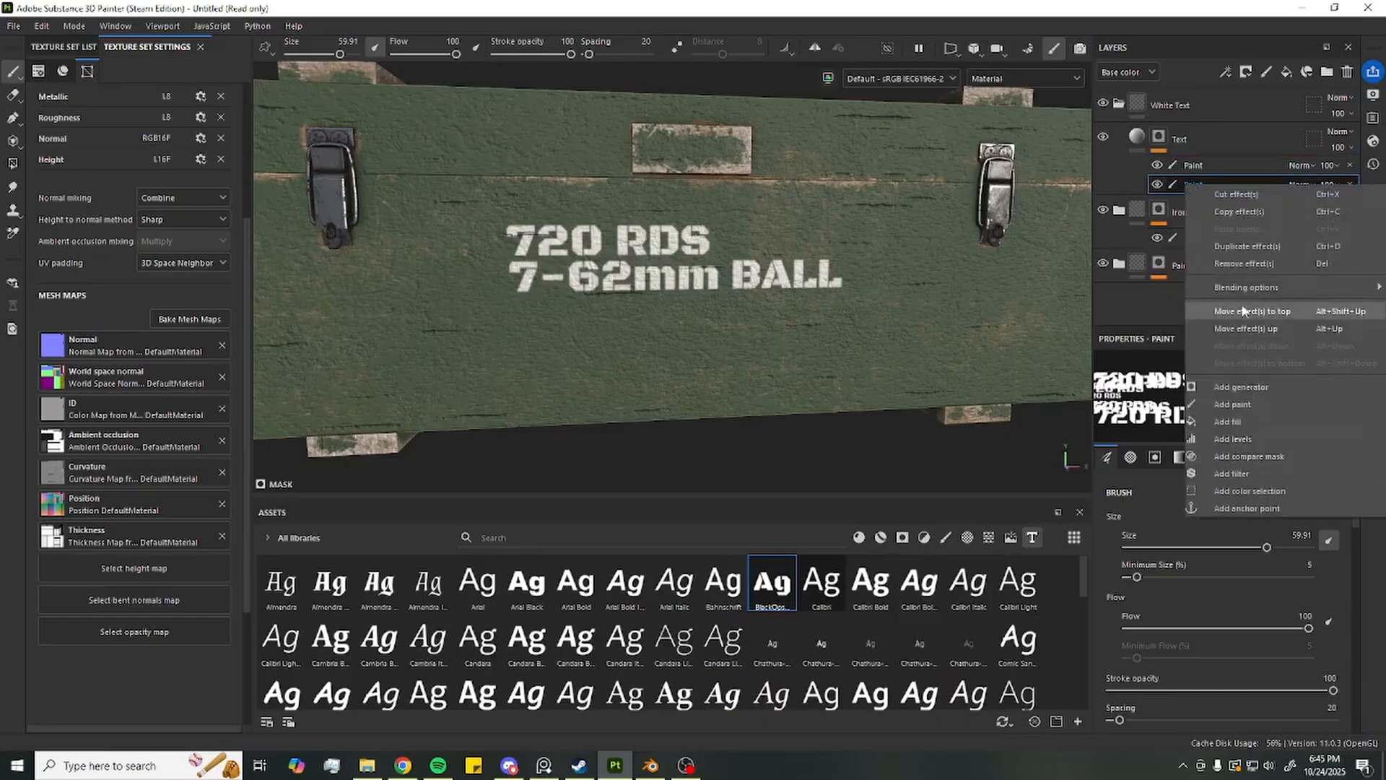
pyautogui.click(1156, 511)
pyautogui.scroll(-2, 1240, 499)
pyautogui.scroll(2, 1273, 573)
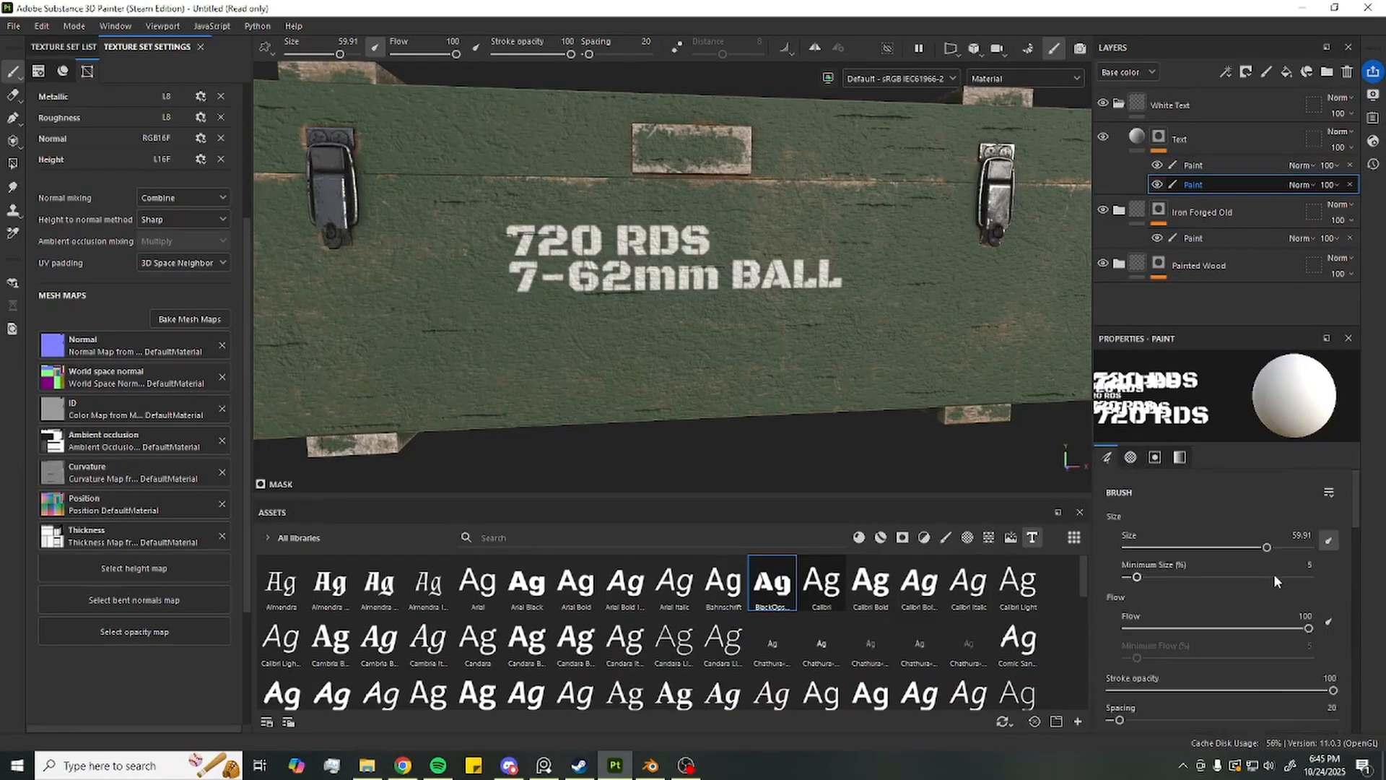
pyautogui.rightClick(1197, 185)
pyautogui.click(1158, 185)
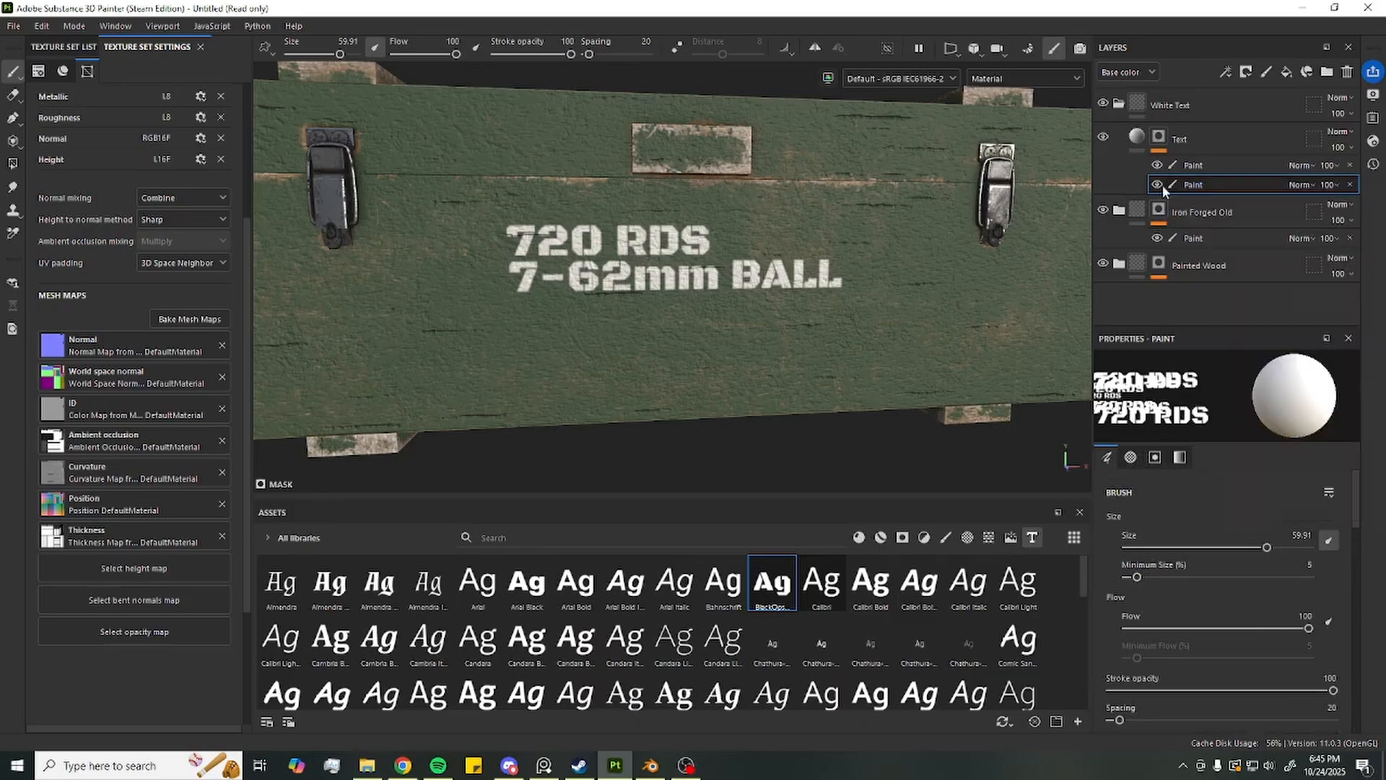
pyautogui.click(1158, 185)
pyautogui.rightClick(1204, 184)
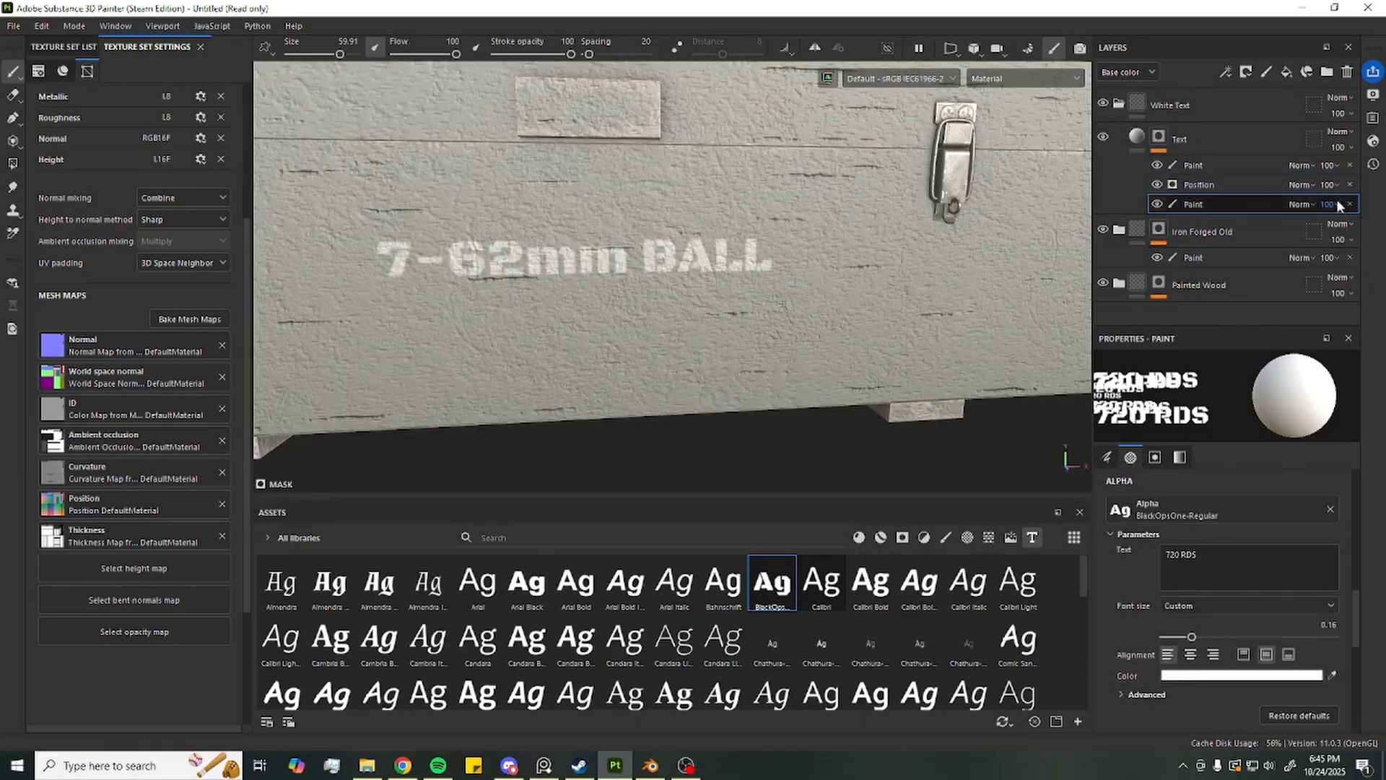
pyautogui.click(1348, 185)
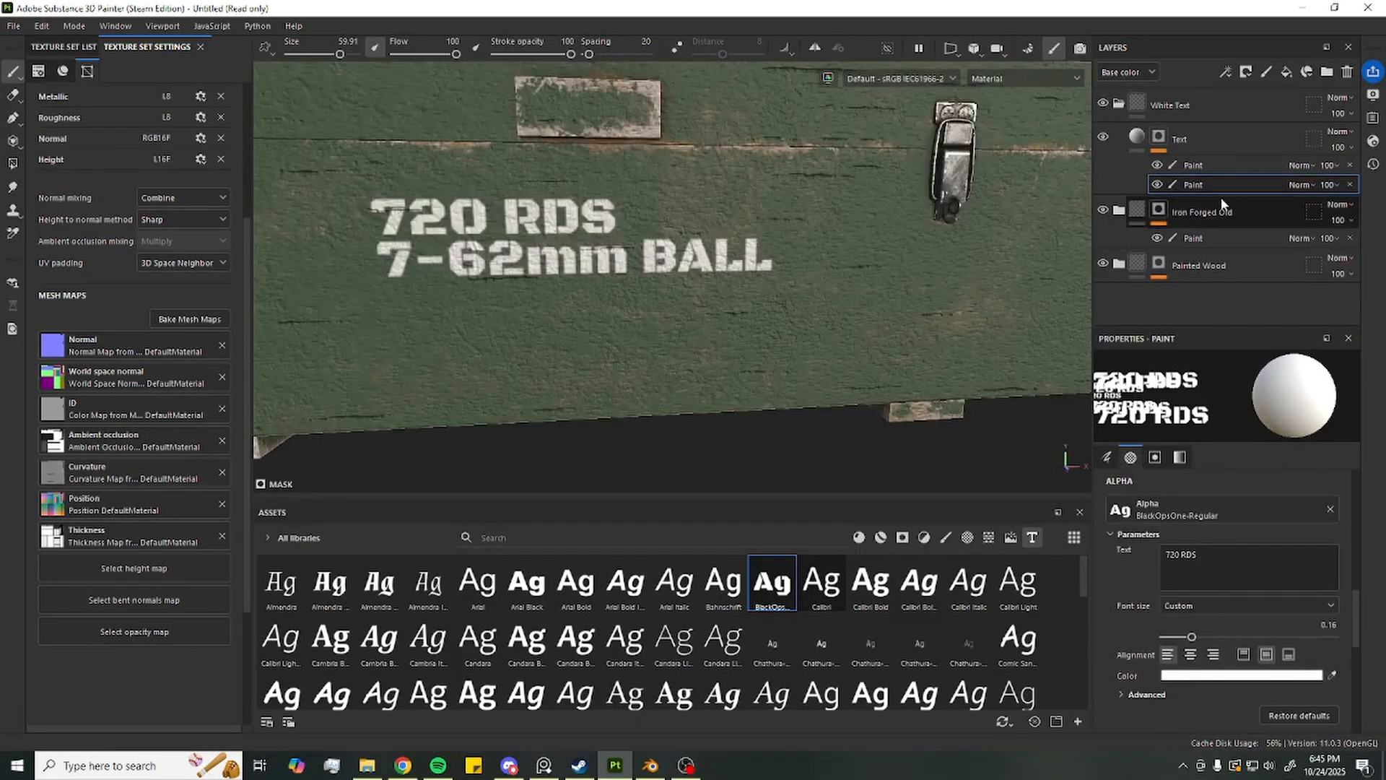
pyautogui.click(1156, 185)
pyautogui.click(1157, 185)
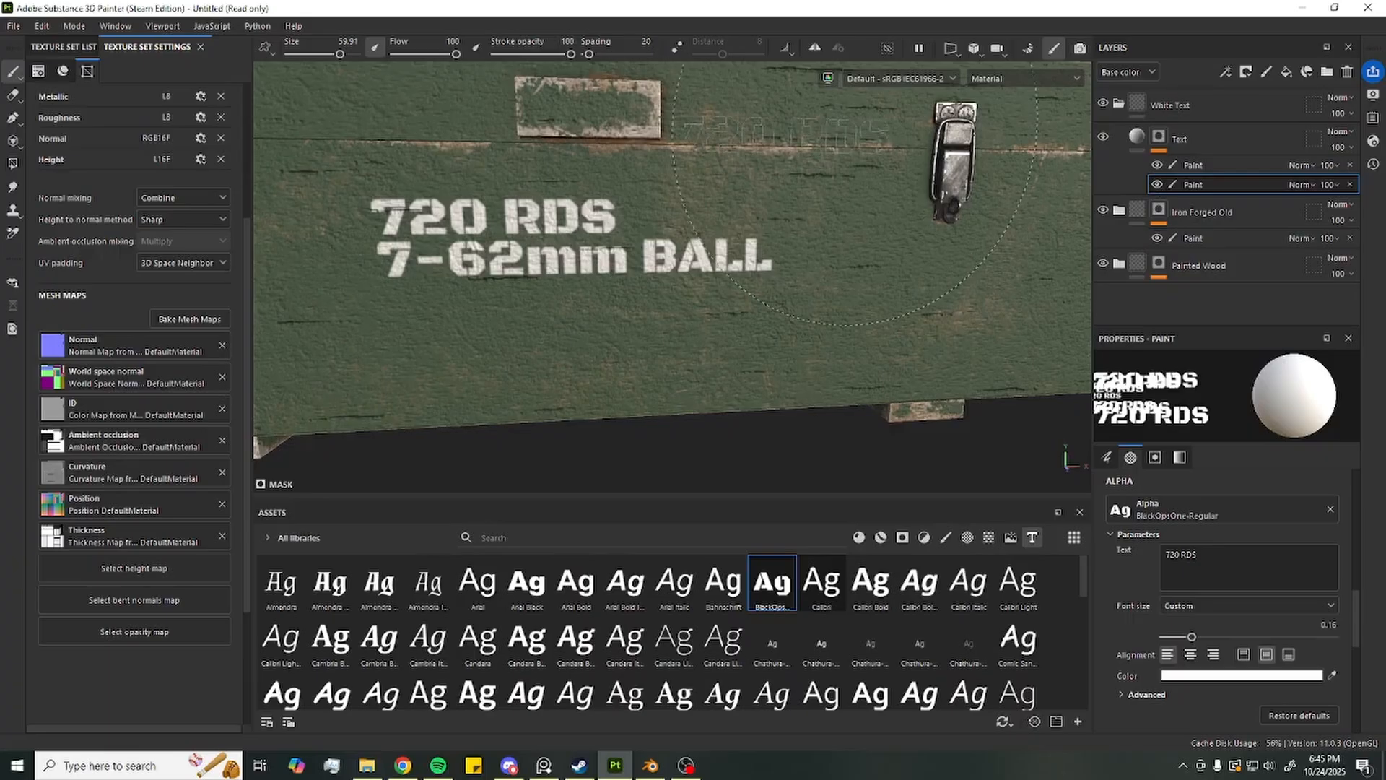
# Remove the off-centre "720 RDS" stamp and stamp the text again centred above the "7-62mm BALL" line
pyautogui.click(14, 96)
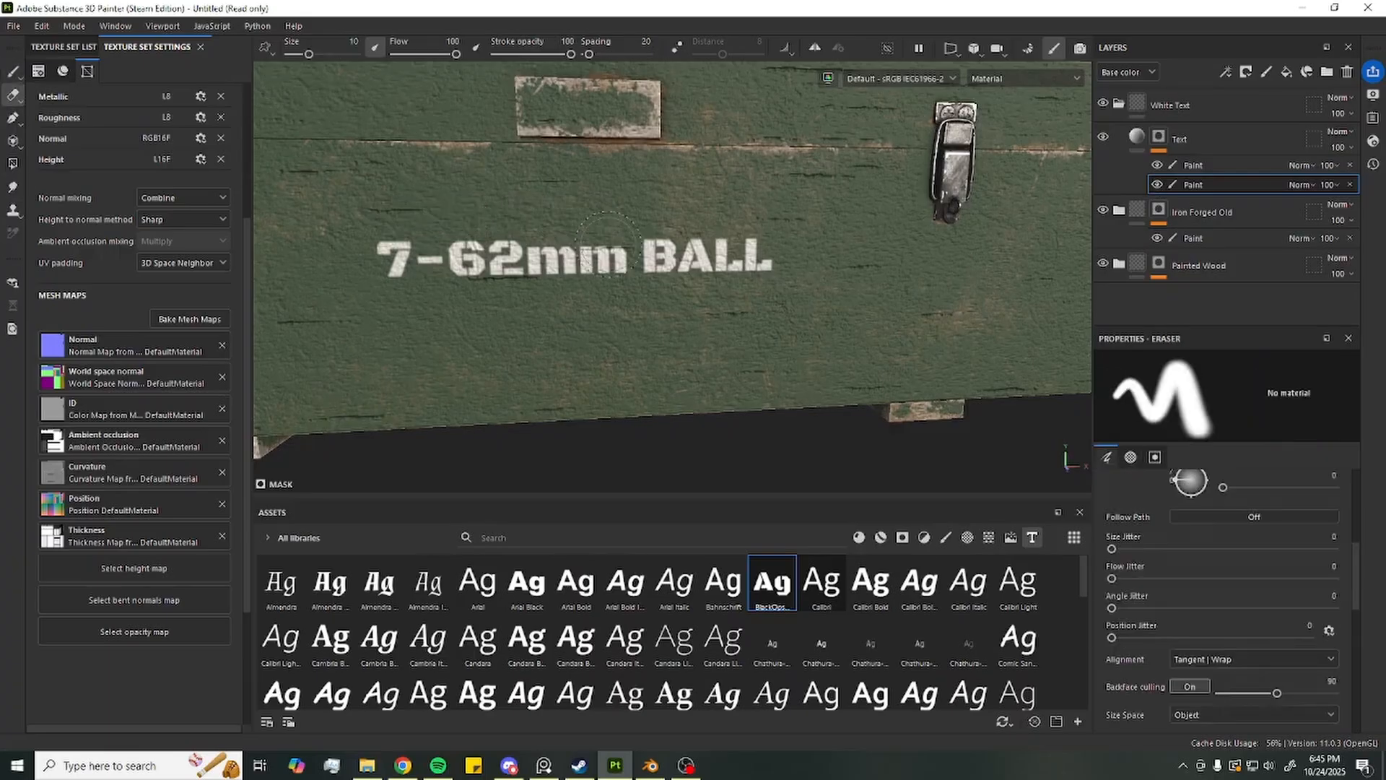
pyautogui.keyDown('alt'); pyautogui.moveTo(609, 244); pyautogui.dragTo(738, 268, button='middle'); pyautogui.keyUp('alt')
pyautogui.keyDown('alt'); pyautogui.moveTo(737, 269); pyautogui.dragTo(758, 269); pyautogui.keyUp('alt')
pyautogui.click(14, 72)
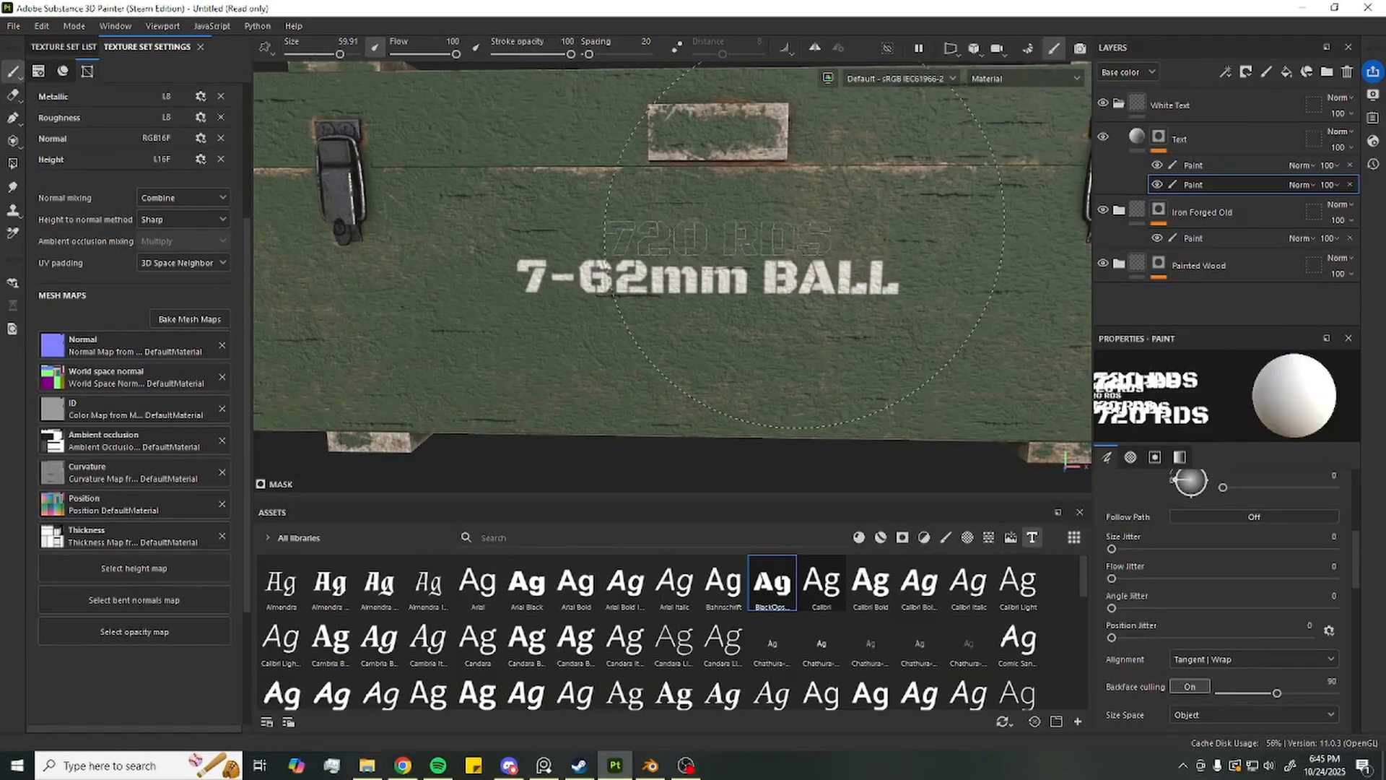
pyautogui.click(804, 244)
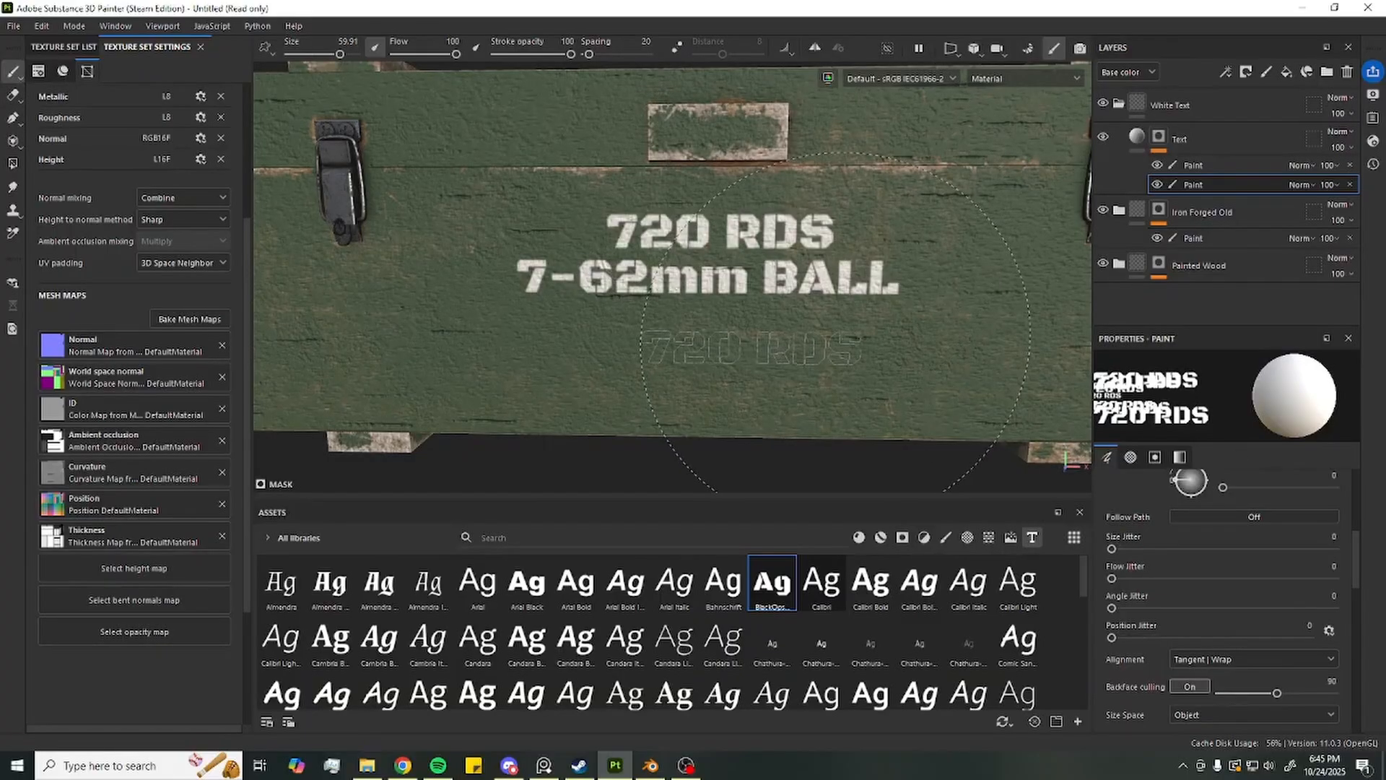
# Undo the last "720 RDS" stamp and restamp it slightly higher, centred above the "7-62mm BALL" line
pyautogui.scroll(-1, 830, 332)
pyautogui.keyDown('alt'); pyautogui.moveTo(830, 332); pyautogui.dragTo(911, 318); pyautogui.keyUp('alt')
pyautogui.scroll(3, 765, 267)
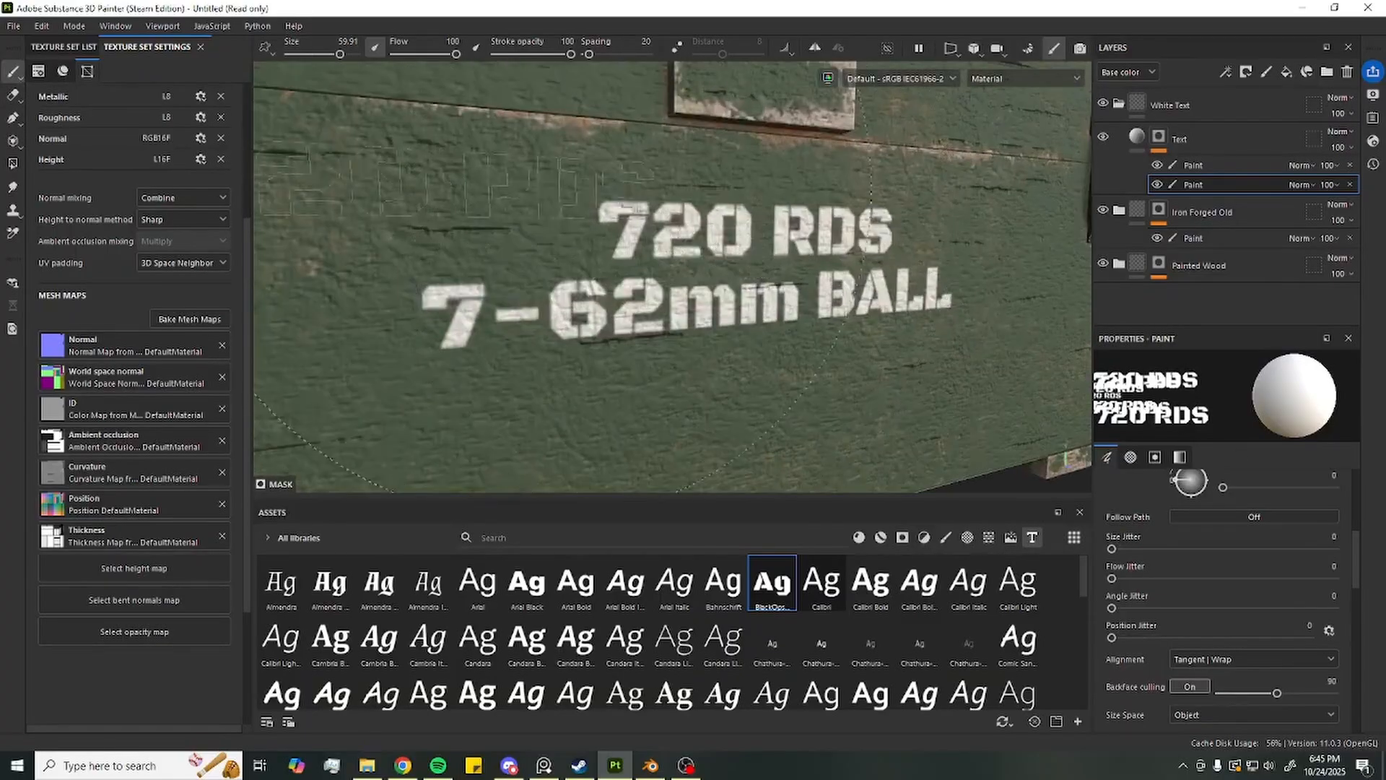
pyautogui.scroll(-3, 960, 226)
pyautogui.moveTo(960, 234)
pyautogui.keyDown('alt'); pyautogui.mouseDown()
pyautogui.moveTo(888, 257)
pyautogui.moveTo(860, 206)
pyautogui.moveTo(768, 195)
pyautogui.mouseUp(); pyautogui.keyUp('alt')
pyautogui.scroll(2, 860, 206)
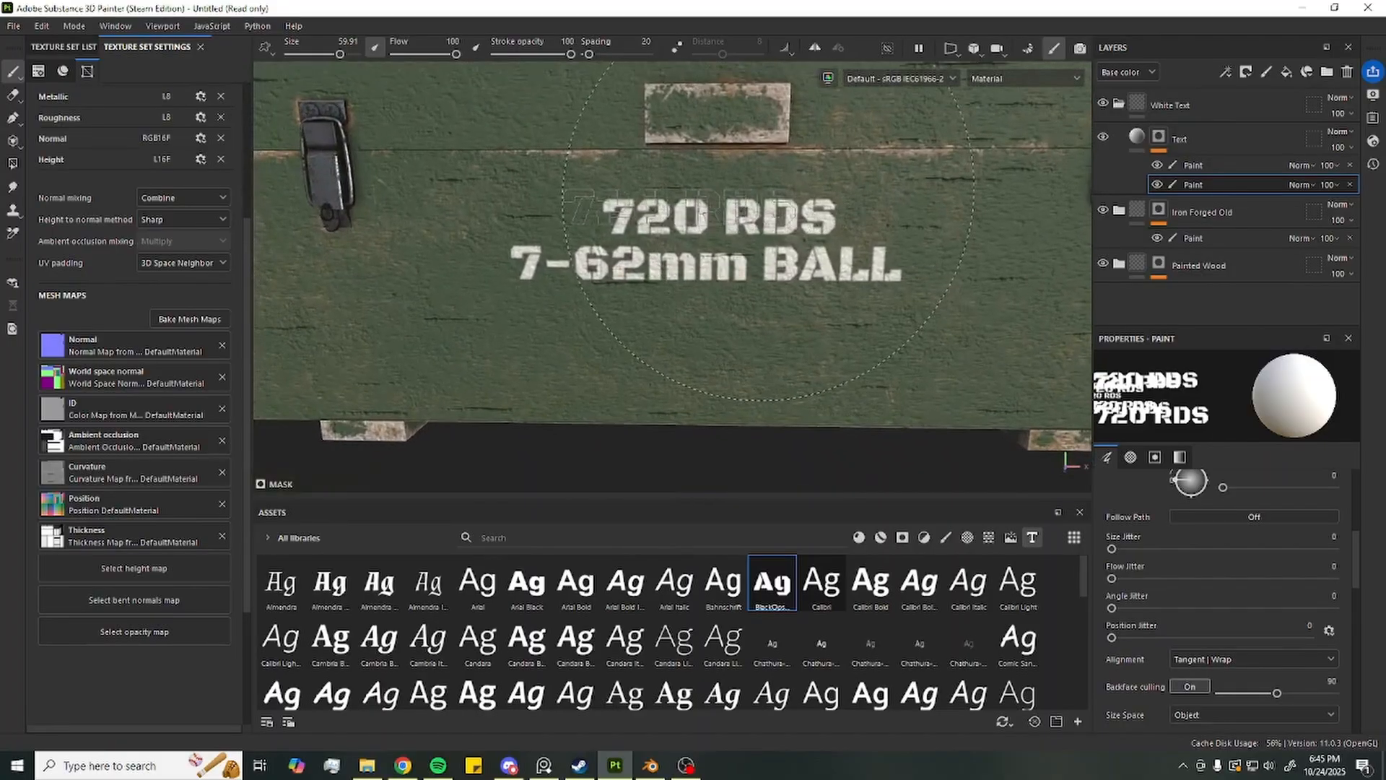
pyautogui.hotkey('ctrl', 'z')
pyautogui.click(807, 202)
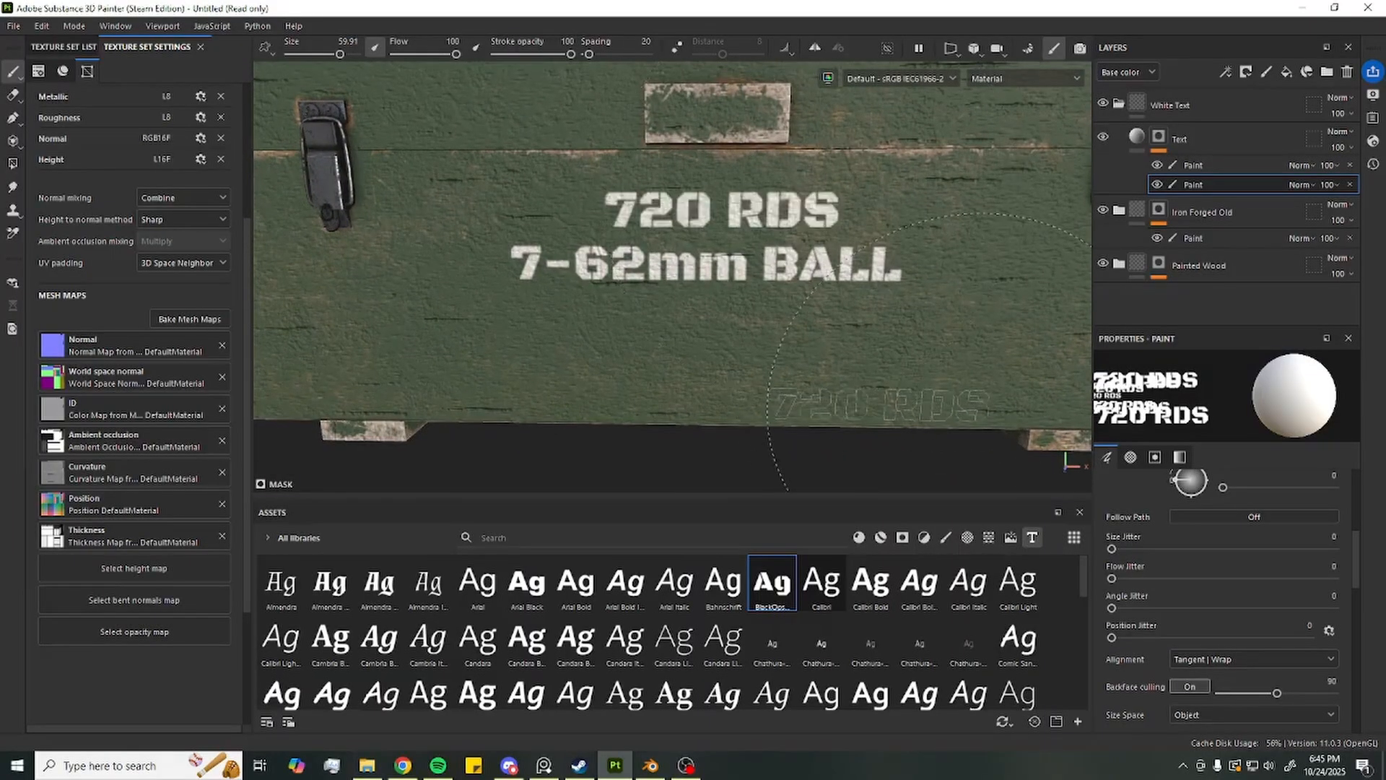
# Change the font alpha text to "L2A2" and stamp it centred directly below the "7-62mm BALL" line
pyautogui.scroll(5, 1254, 612)
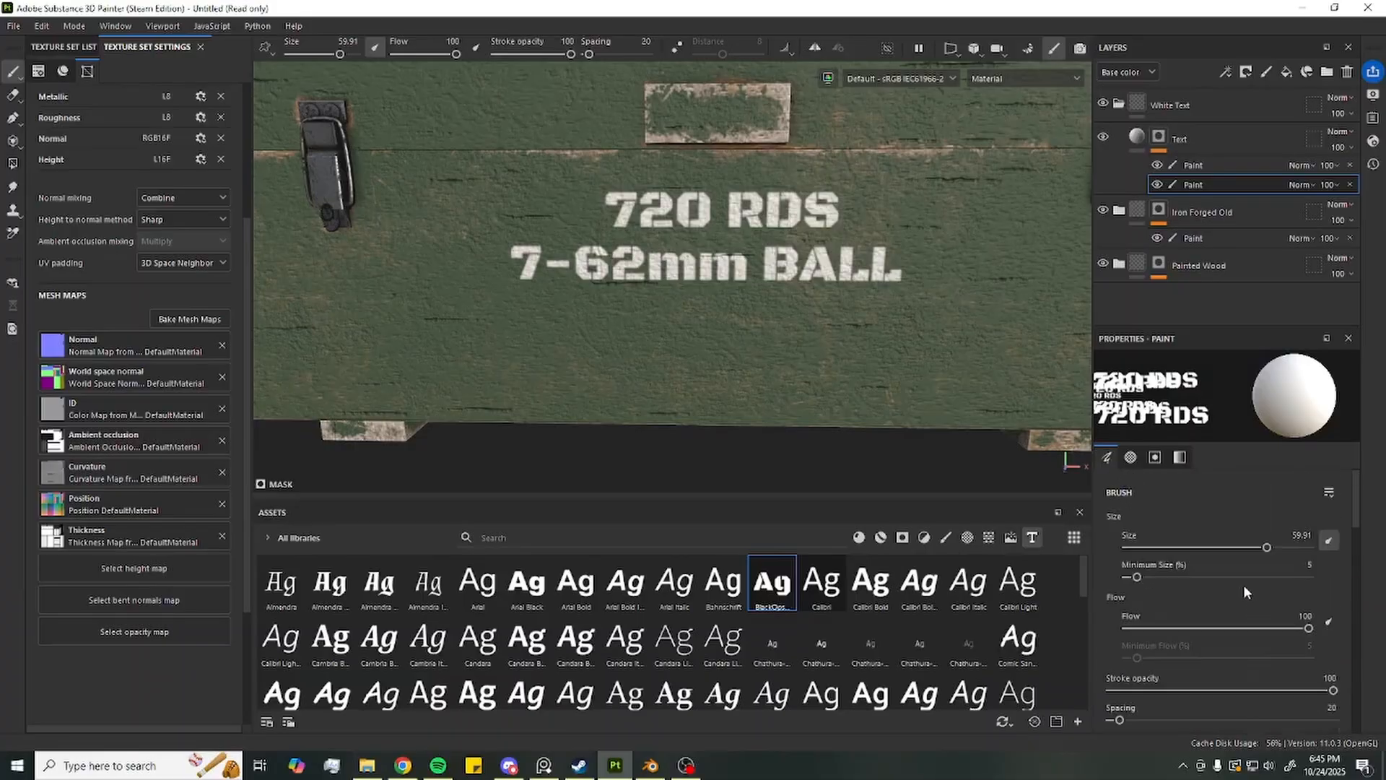
pyautogui.scroll(-5, 1243, 583)
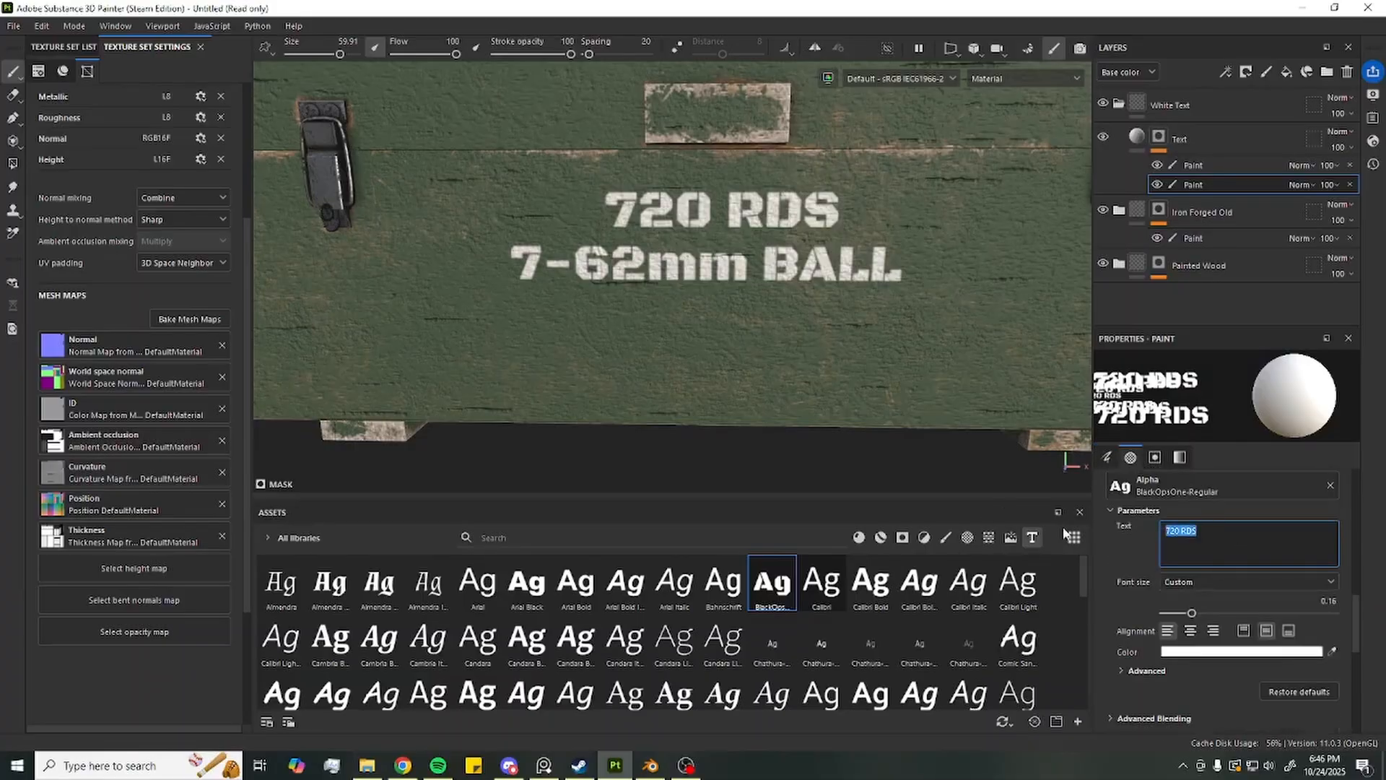
pyautogui.press('BackSpace')
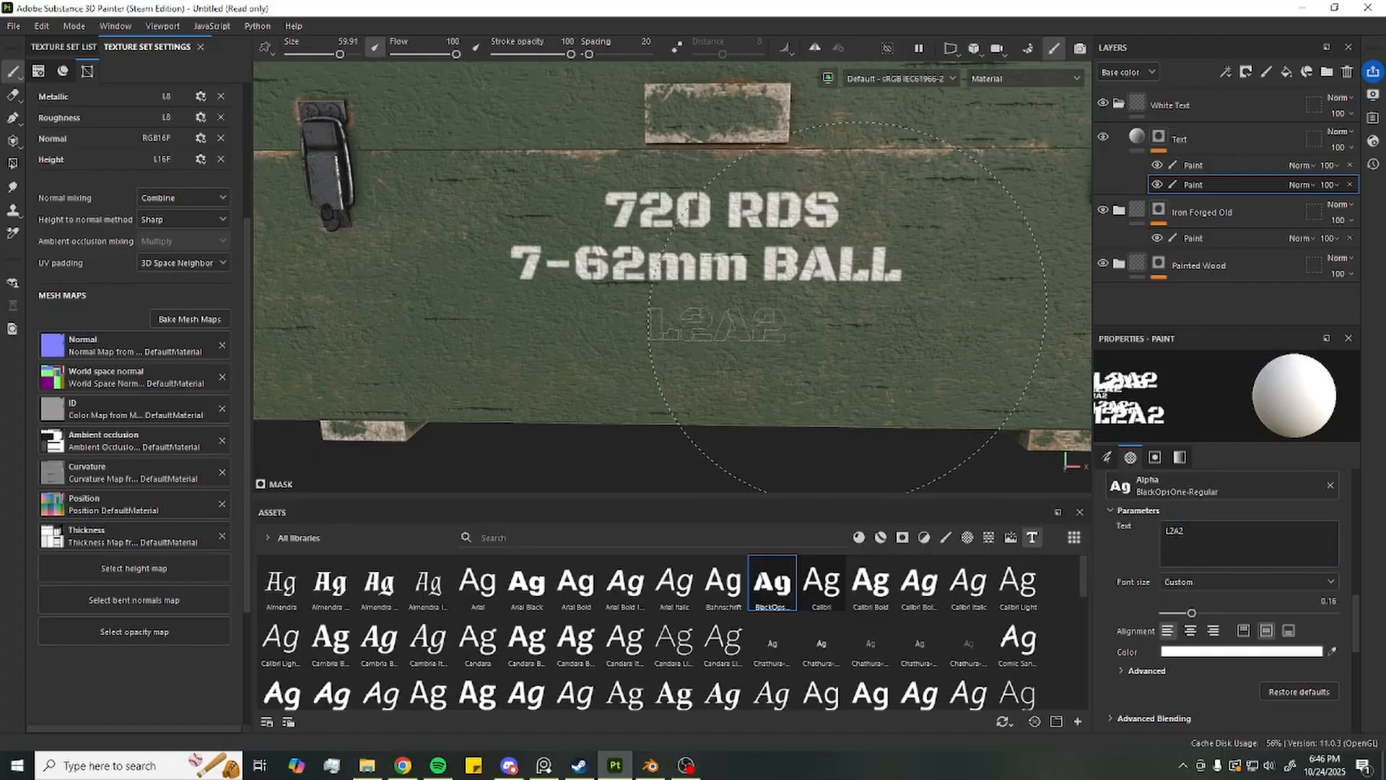
pyautogui.moveTo(845, 304)
pyautogui.keyDown('alt'); pyautogui.mouseDown()
pyautogui.moveTo(845, 318)
pyautogui.moveTo(846, 307)
pyautogui.mouseUp(); pyautogui.keyUp('alt')
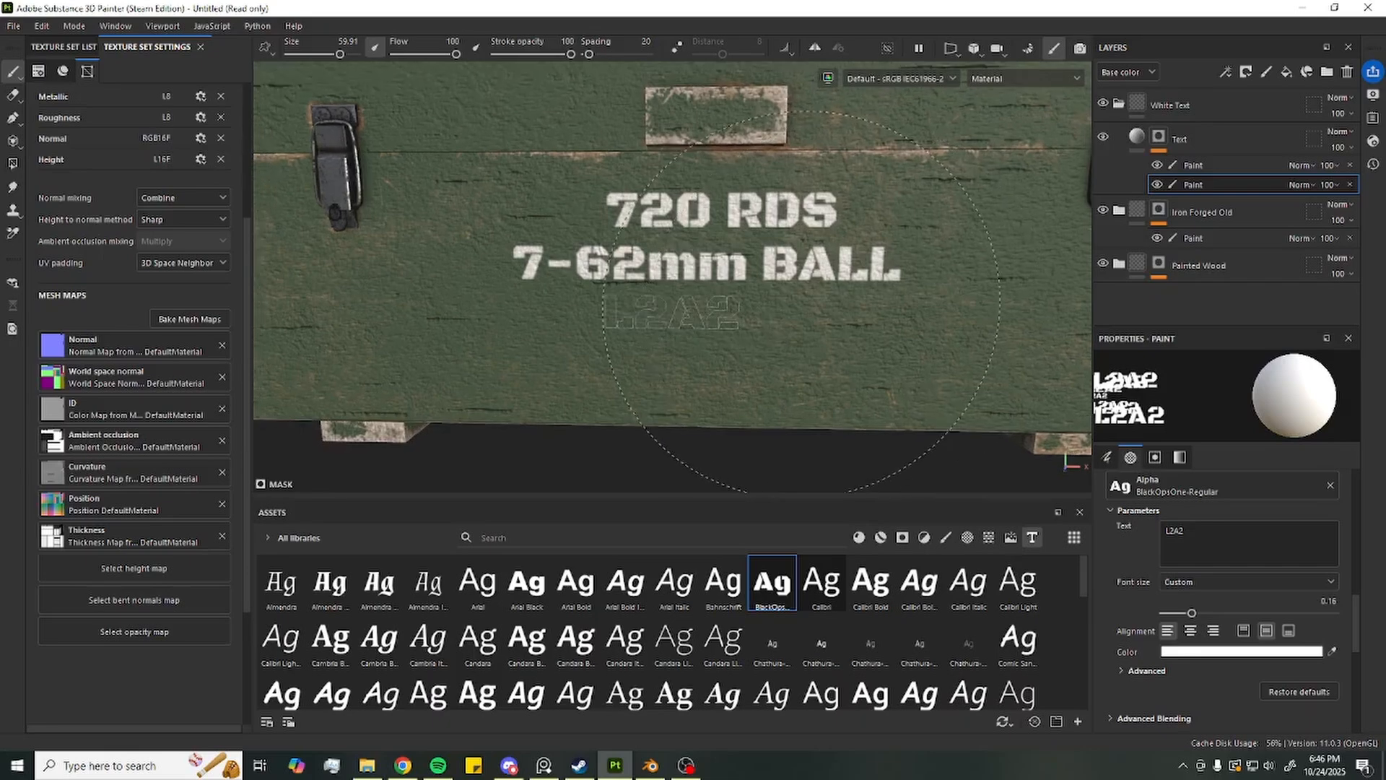
pyautogui.click(846, 307)
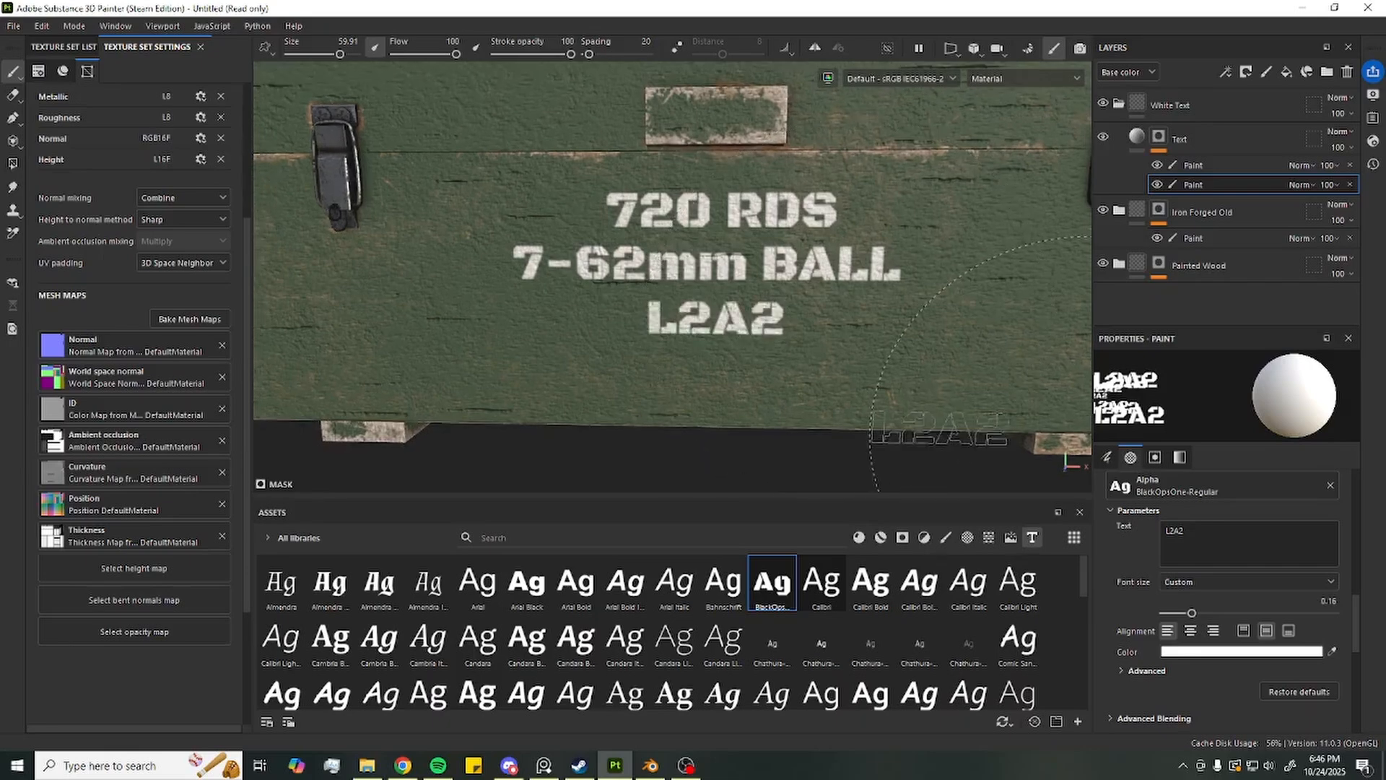
# Change the font alpha text to "IN CTNS MK 3" at font size 0.12 and stamp it centred below "L2A2"
pyautogui.hotkey('ctrl', 'a')
pyautogui.write('IN')
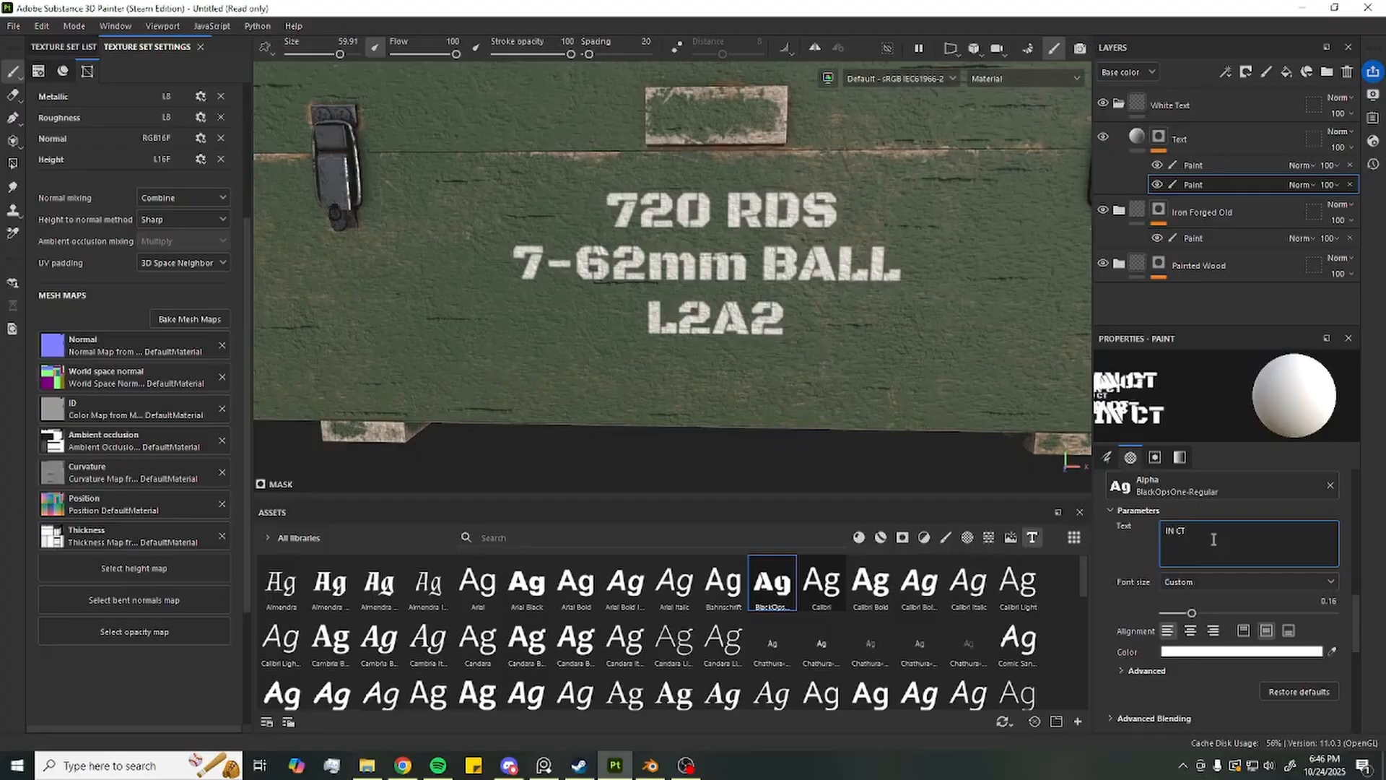
pyautogui.write(' CTNS MK')
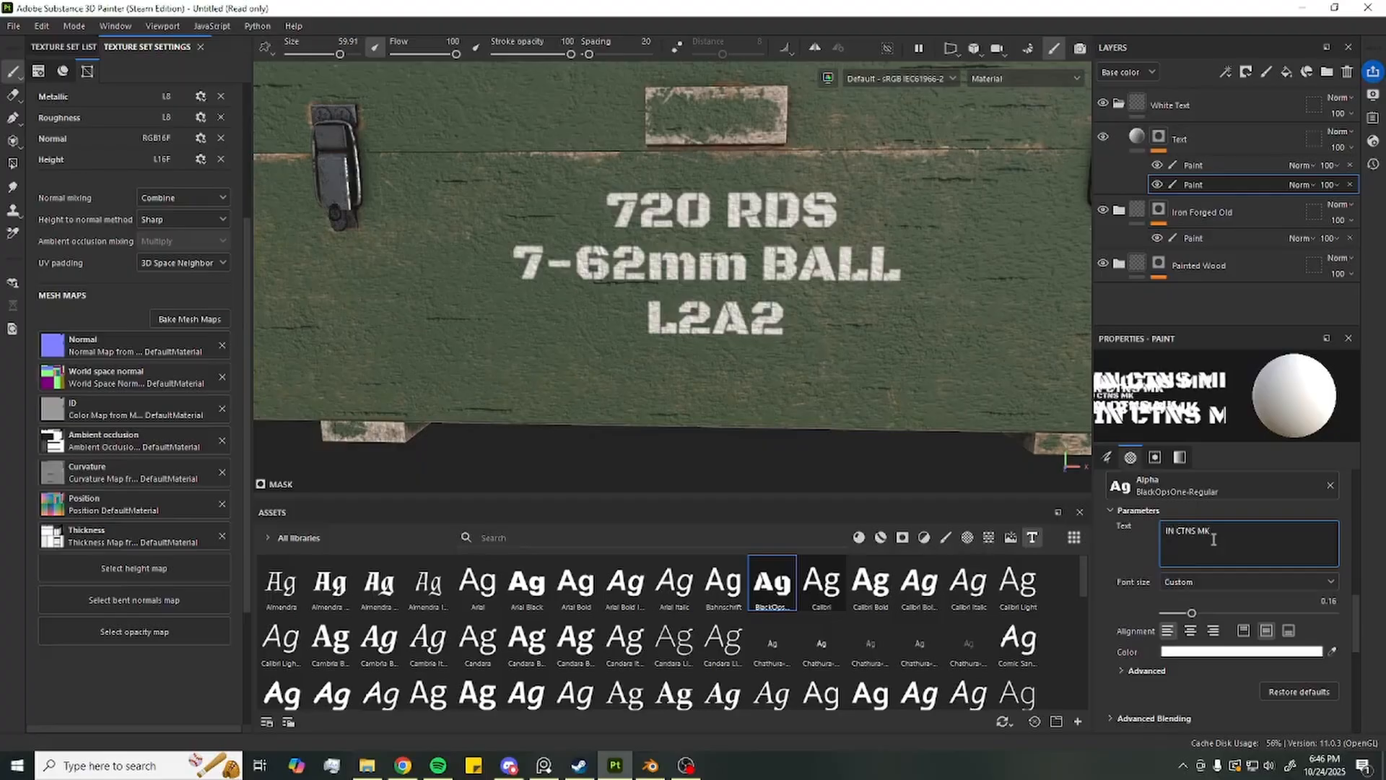
pyautogui.write(' 3')
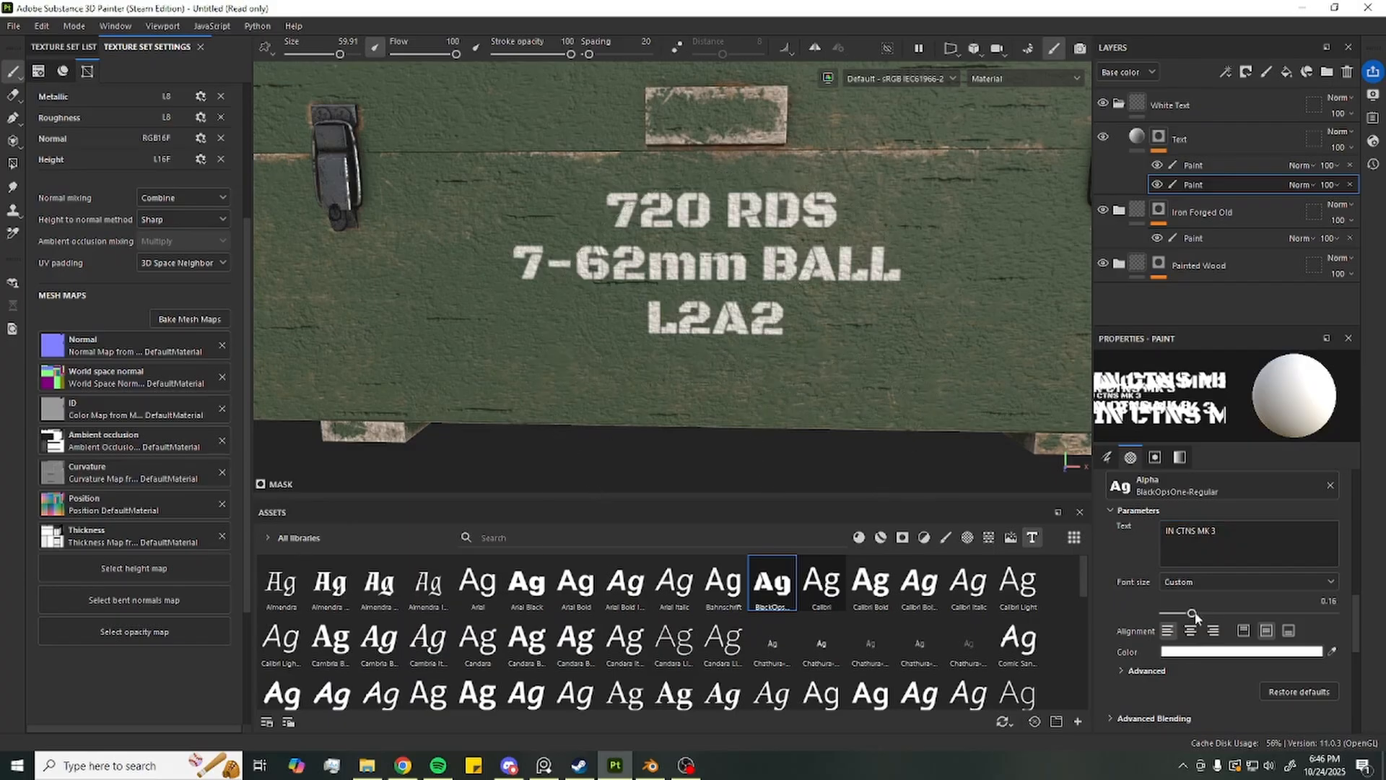
pyautogui.moveTo(1192, 613); pyautogui.dragTo(1184, 613)
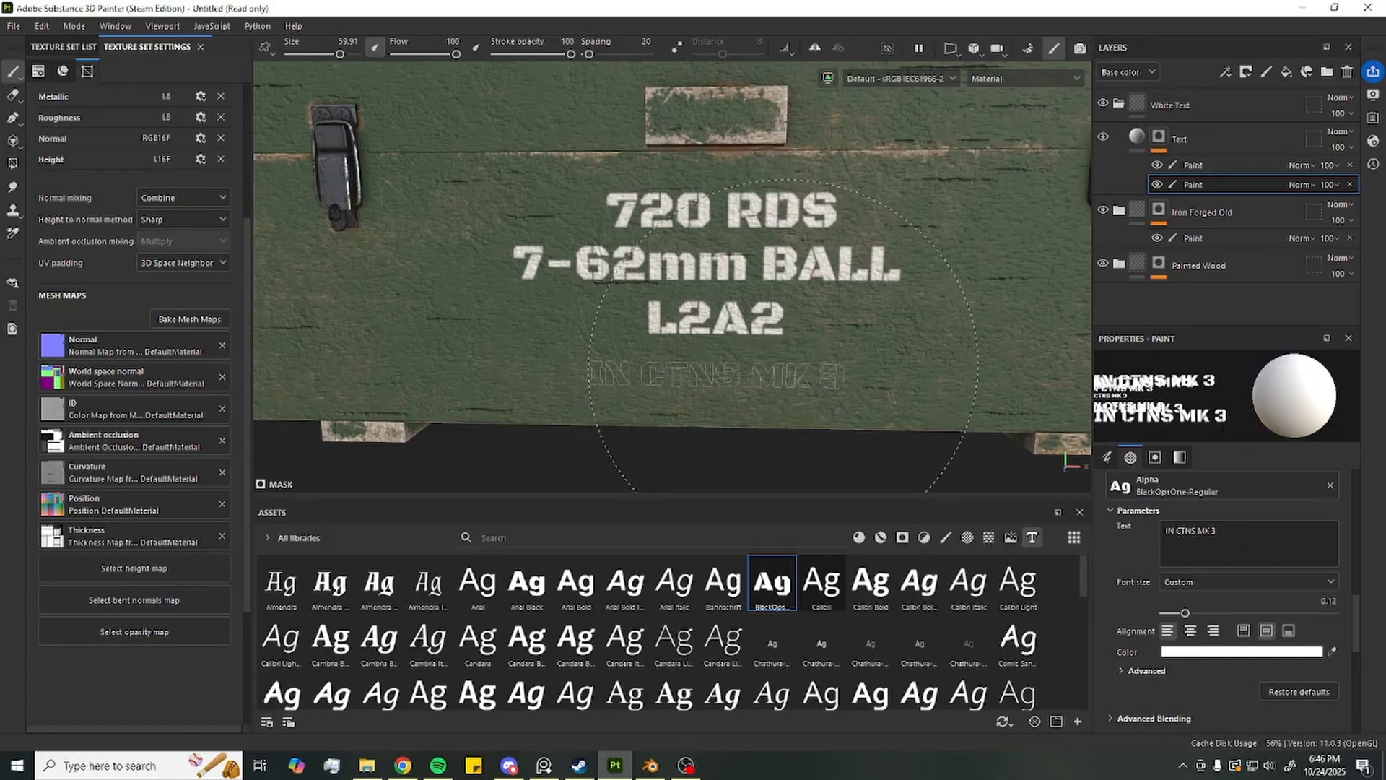
pyautogui.click(783, 338)
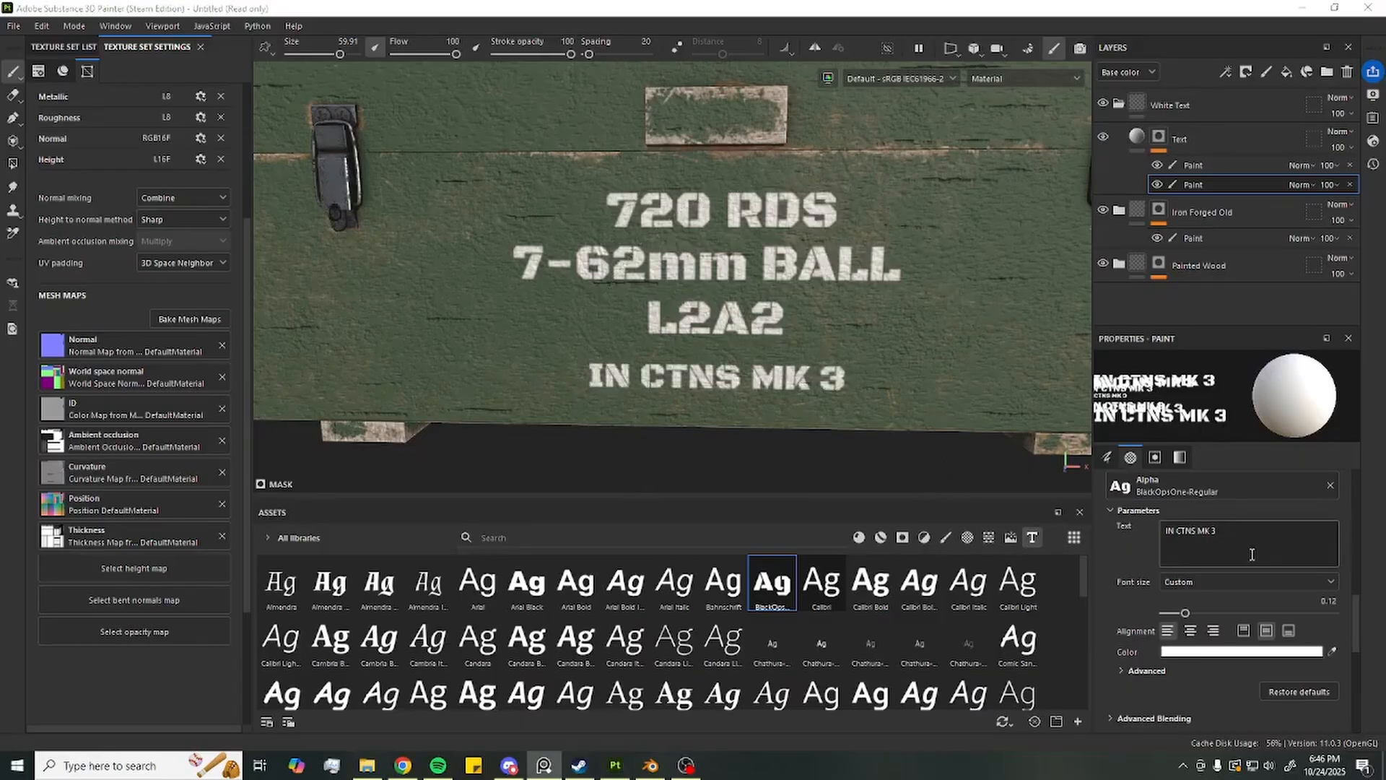
# Change the font alpha text to "RG 22.7.79" and stamp it near the crate front's lower edge, below the left latch
pyautogui.tripleClick(1227, 534)
pyautogui.write('RGB')
pyautogui.press('BackSpace')
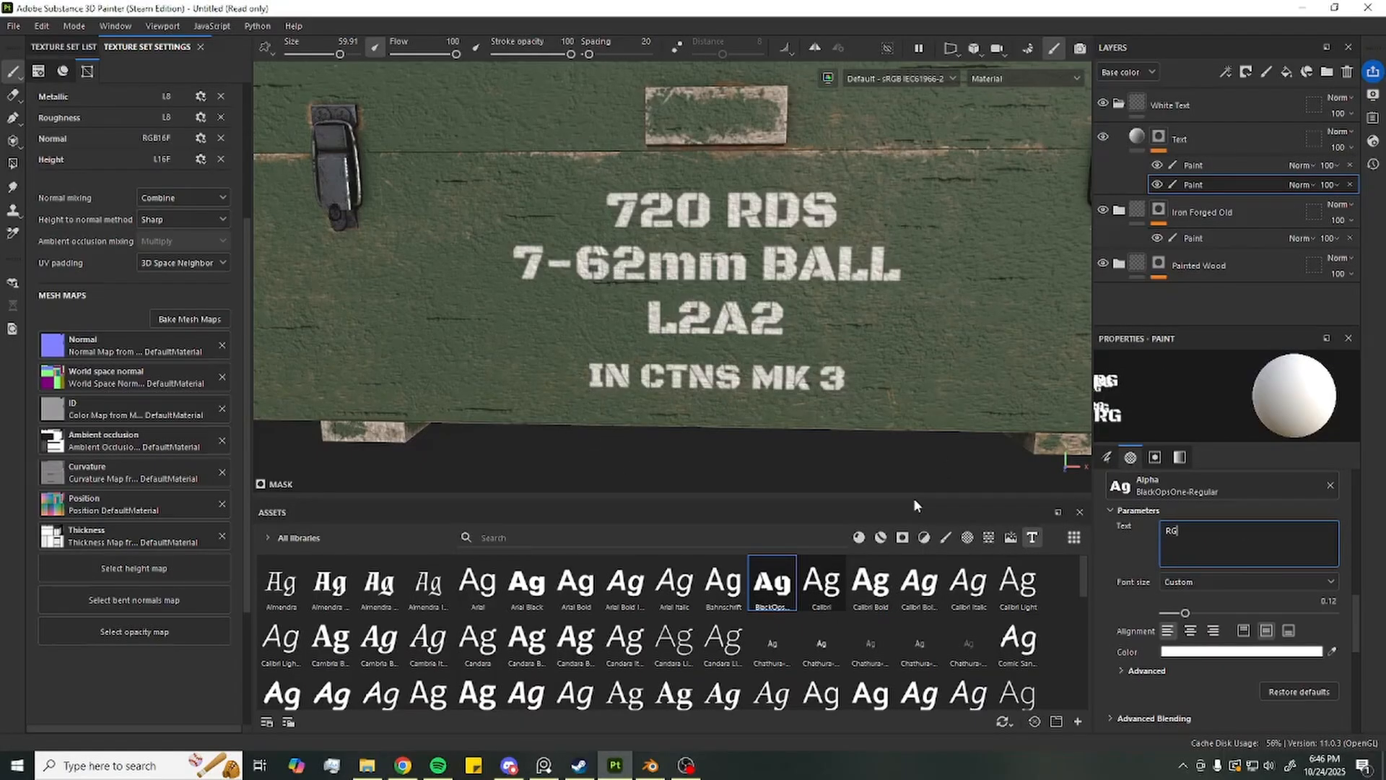
pyautogui.write('22.7.79')
pyautogui.keyDown('alt'); pyautogui.moveTo(501, 364); pyautogui.dragTo(633, 371, button='middle'); pyautogui.keyUp('alt')
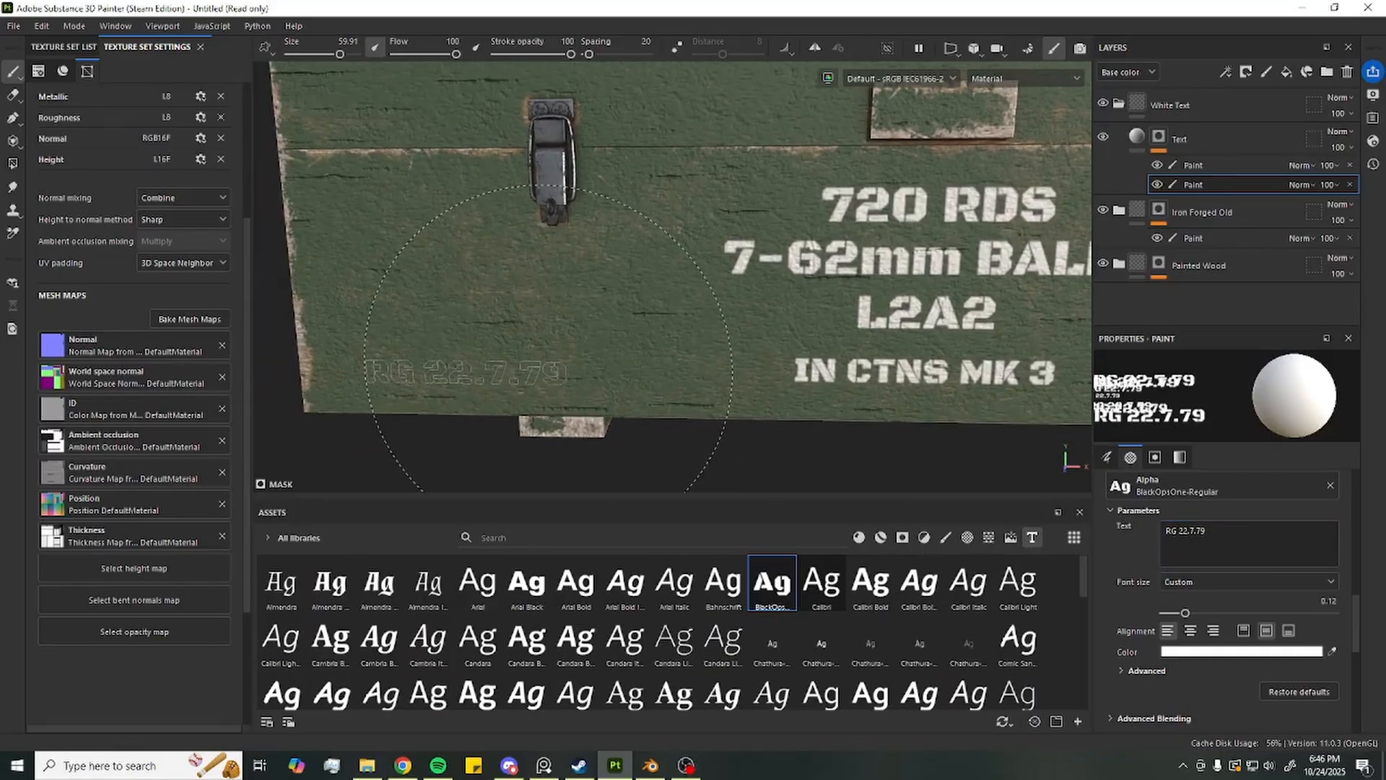
pyautogui.click(570, 365)
# Change the font alpha text to "WT 6kg" and stamp it near the crate front's lower edge, below the right latch
pyautogui.keyDown('alt'); pyautogui.moveTo(989, 367); pyautogui.dragTo(617, 344, button='middle'); pyautogui.keyUp('alt')
pyautogui.tripleClick(1290, 553)
pyautogui.write('GT')
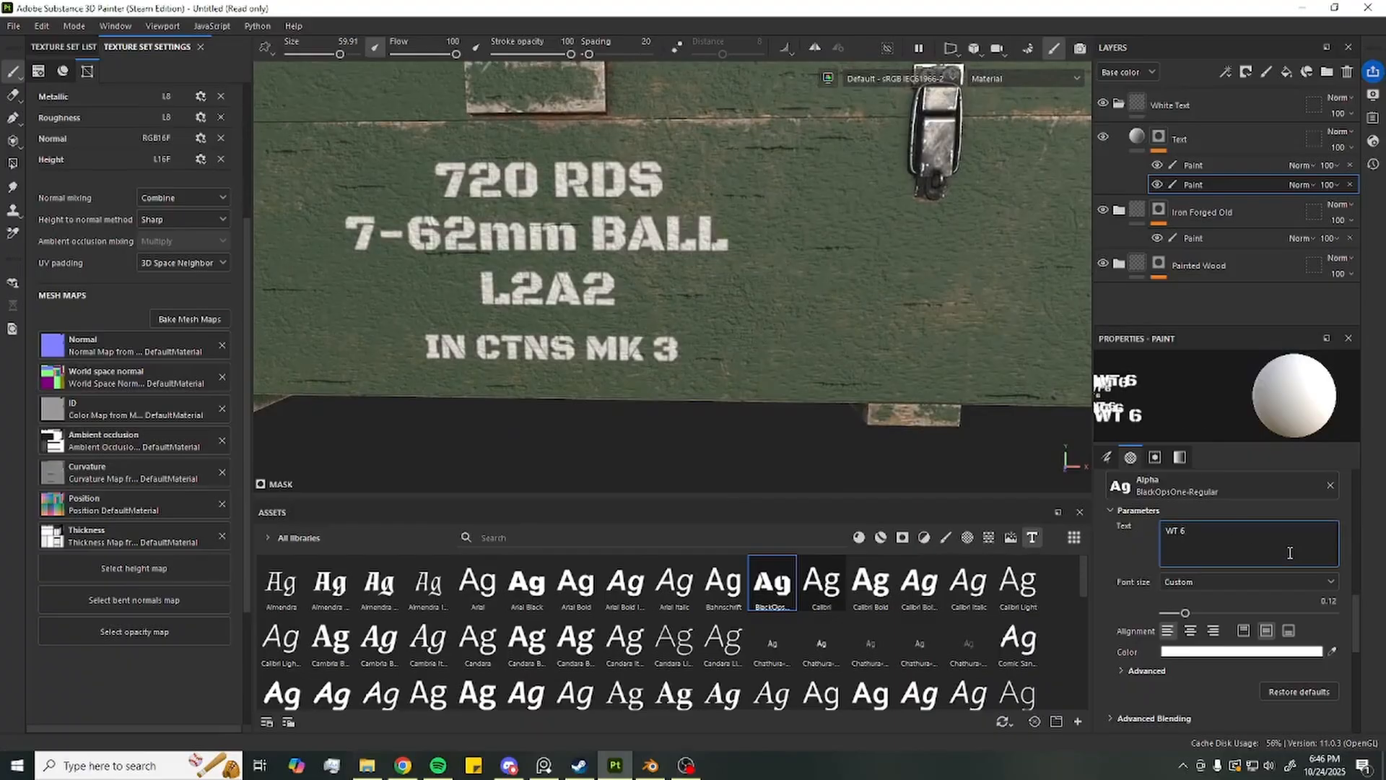
pyautogui.write(' 6kh')
pyautogui.press('BackSpace')
pyautogui.write('g')
pyautogui.scroll(-3, 851, 334)
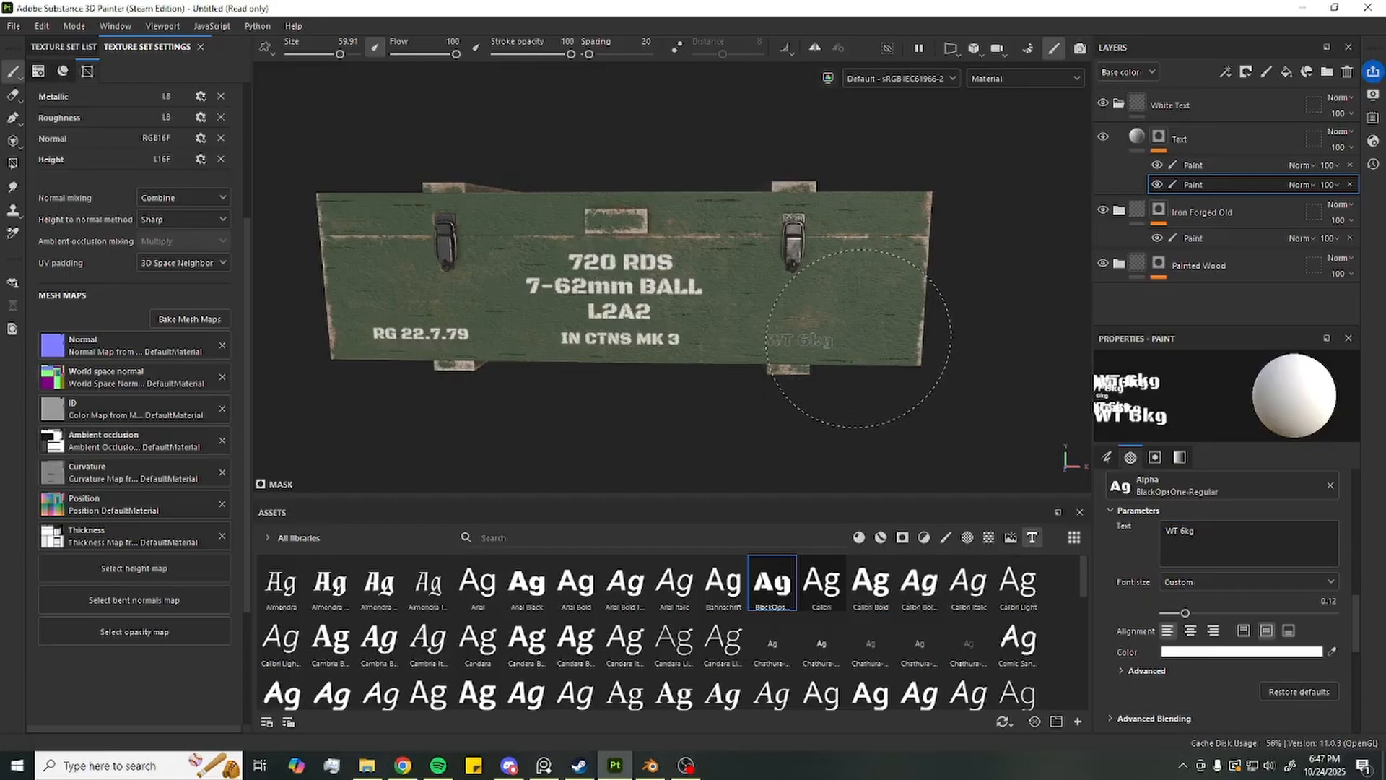
pyautogui.click(861, 339)
# Add a third paint effect at the top of the Text layer's mask and rename it "Top Box"
pyautogui.keyDown('alt'); pyautogui.moveTo(990, 318); pyautogui.dragTo(1000, 376); pyautogui.keyUp('alt')
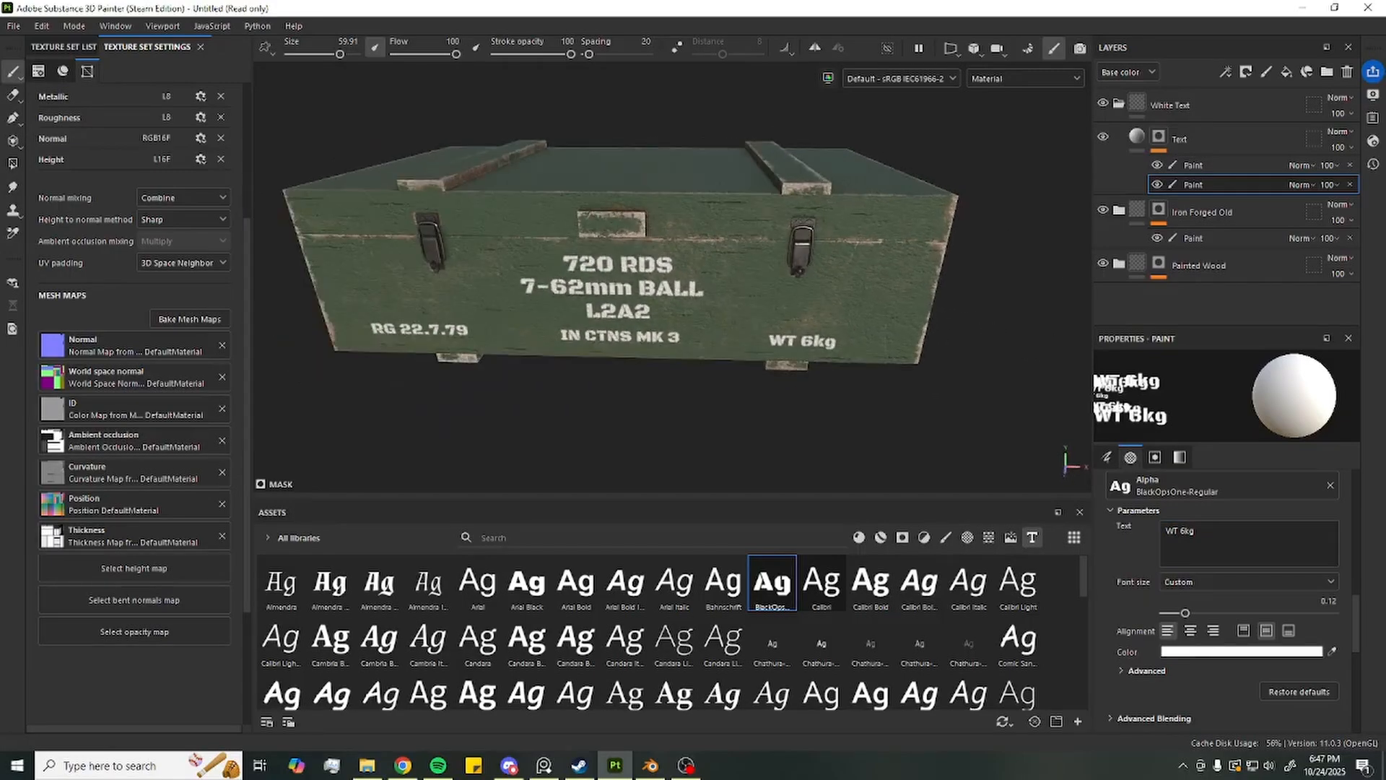
pyautogui.click(1227, 165)
pyautogui.rightClick(1237, 169)
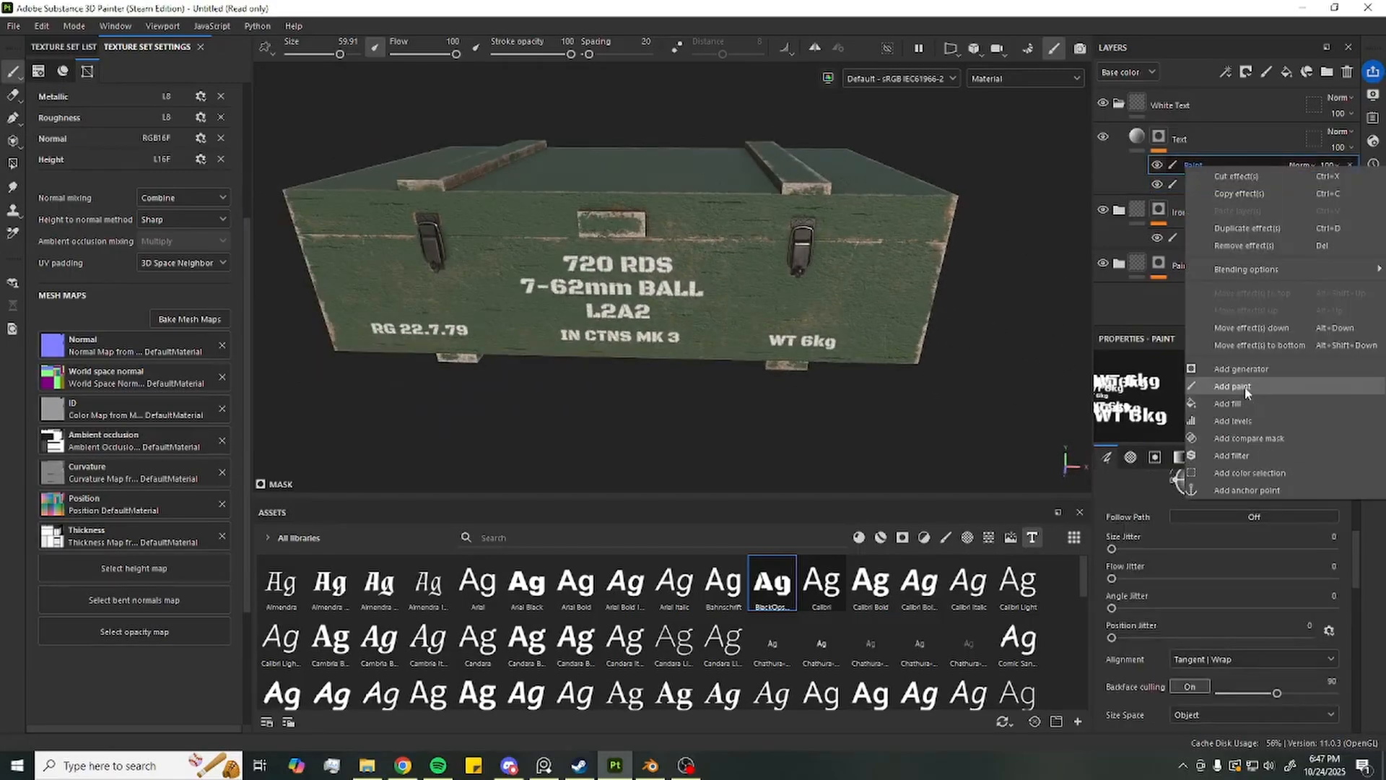
pyautogui.click(1202, 182)
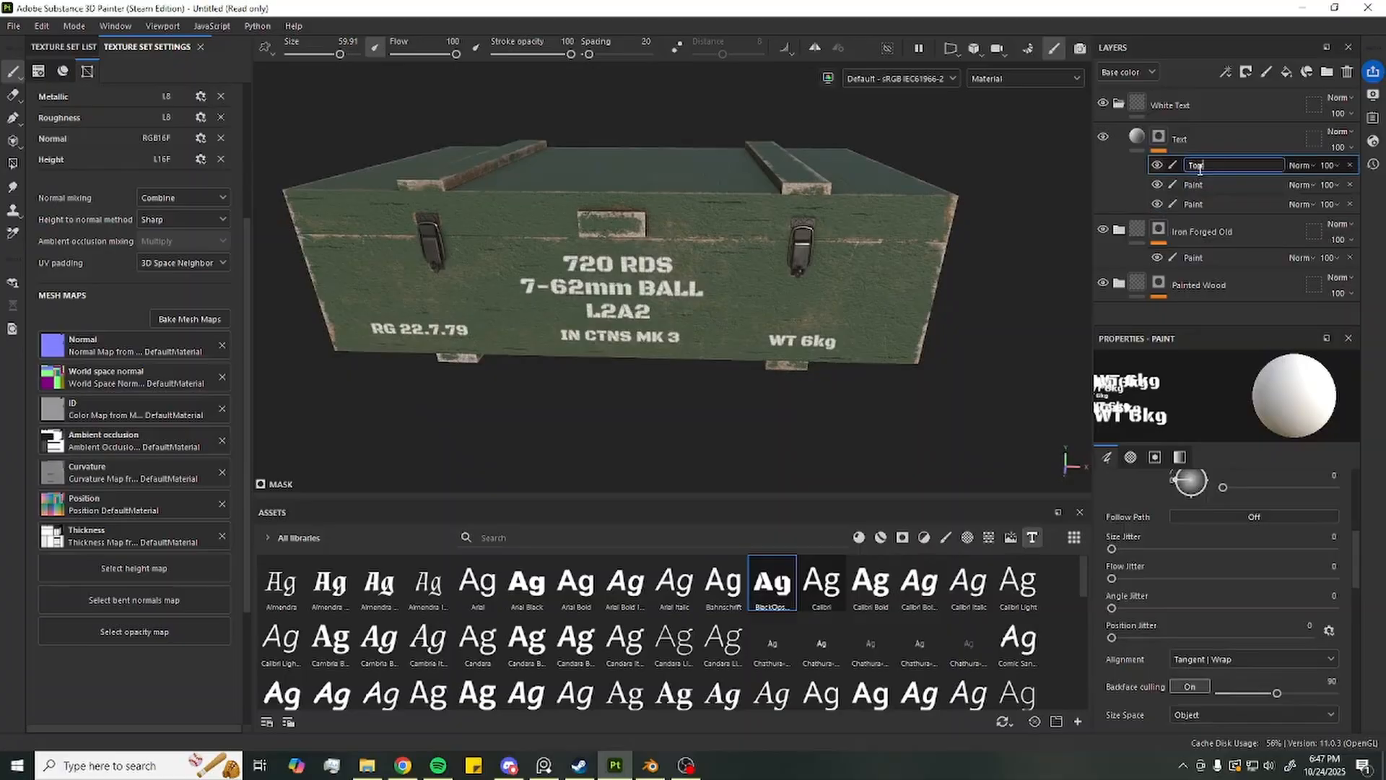
pyautogui.click(1199, 169)
pyautogui.write('Top Box')
pyautogui.press('Return')
# Set the Top Box brush's font alpha text to "7.79" with a custom font size of 0.23 for the lid
pyautogui.keyDown('alt'); pyautogui.moveTo(881, 196); pyautogui.dragTo(891, 310); pyautogui.keyUp('alt')
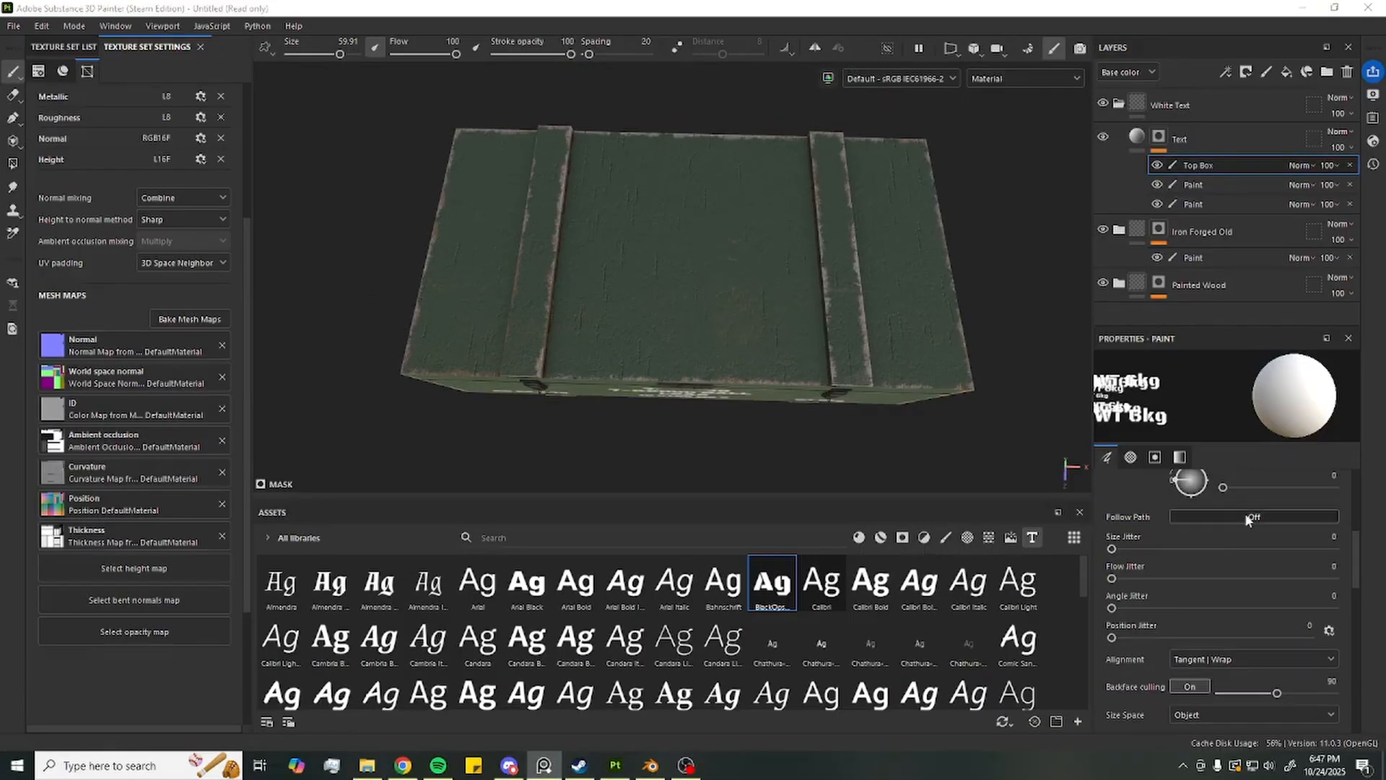
pyautogui.scroll(3, 1247, 518)
pyautogui.keyDown('alt'); pyautogui.moveTo(938, 459); pyautogui.dragTo(944, 352); pyautogui.keyUp('alt')
pyautogui.keyDown('alt'); pyautogui.moveTo(943, 352); pyautogui.dragTo(952, 315, button='middle'); pyautogui.keyUp('alt')
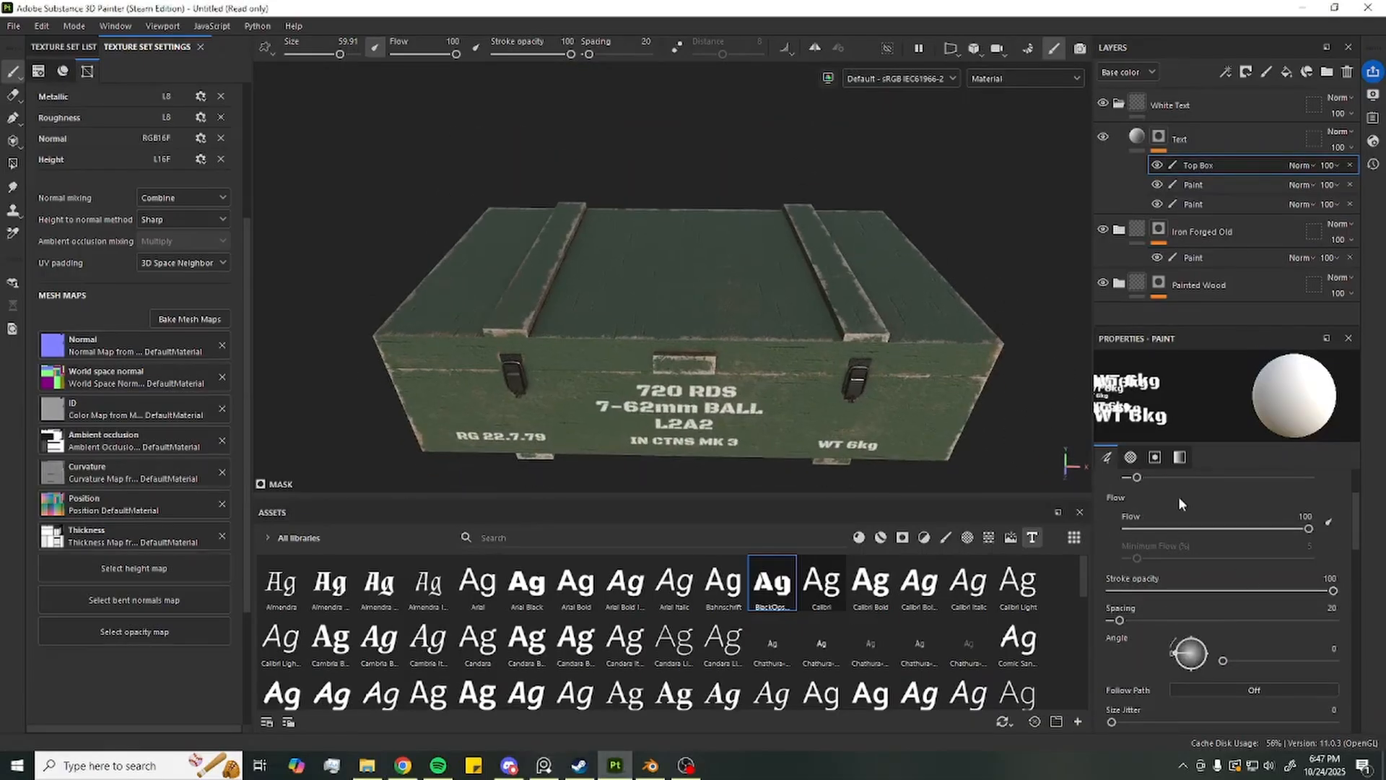
pyautogui.scroll(-5, 1198, 523)
pyautogui.scroll(-2, 1229, 577)
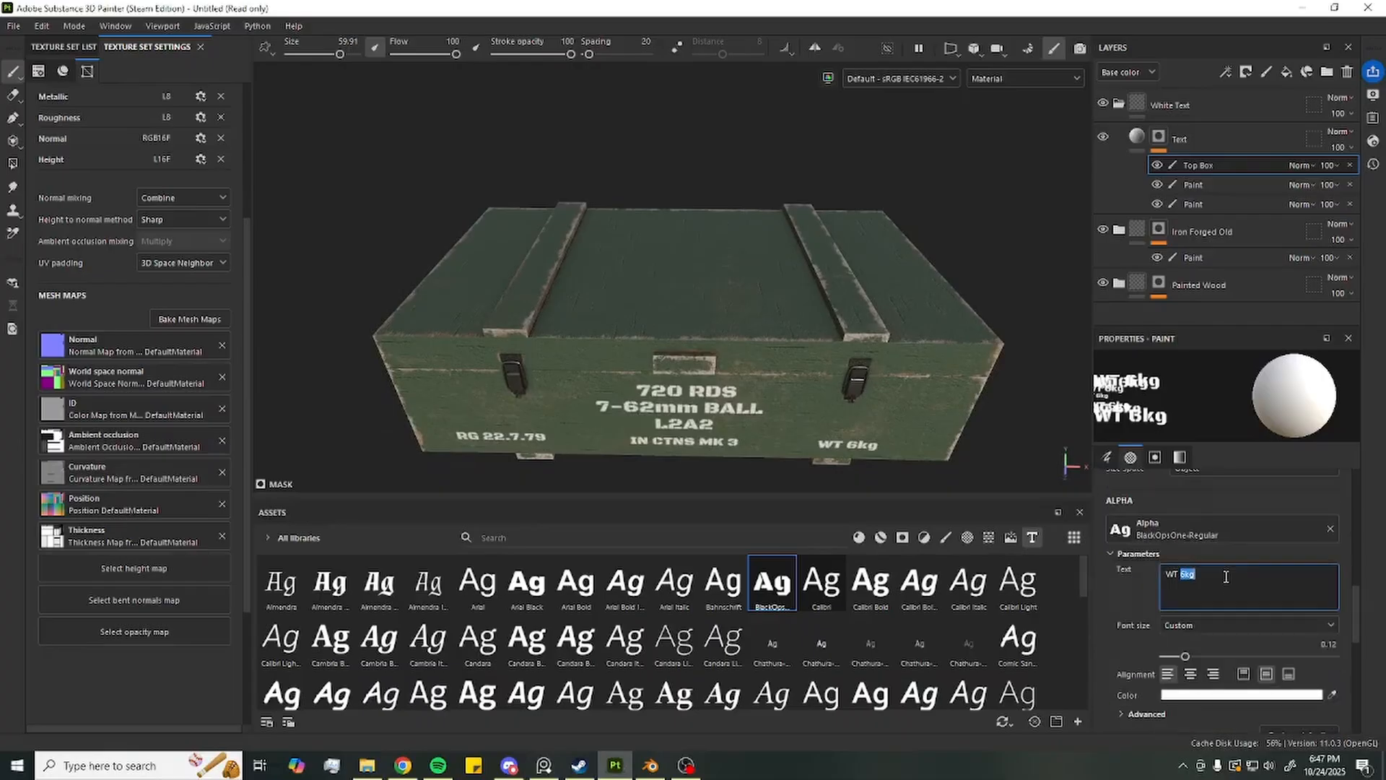
pyautogui.write('7')
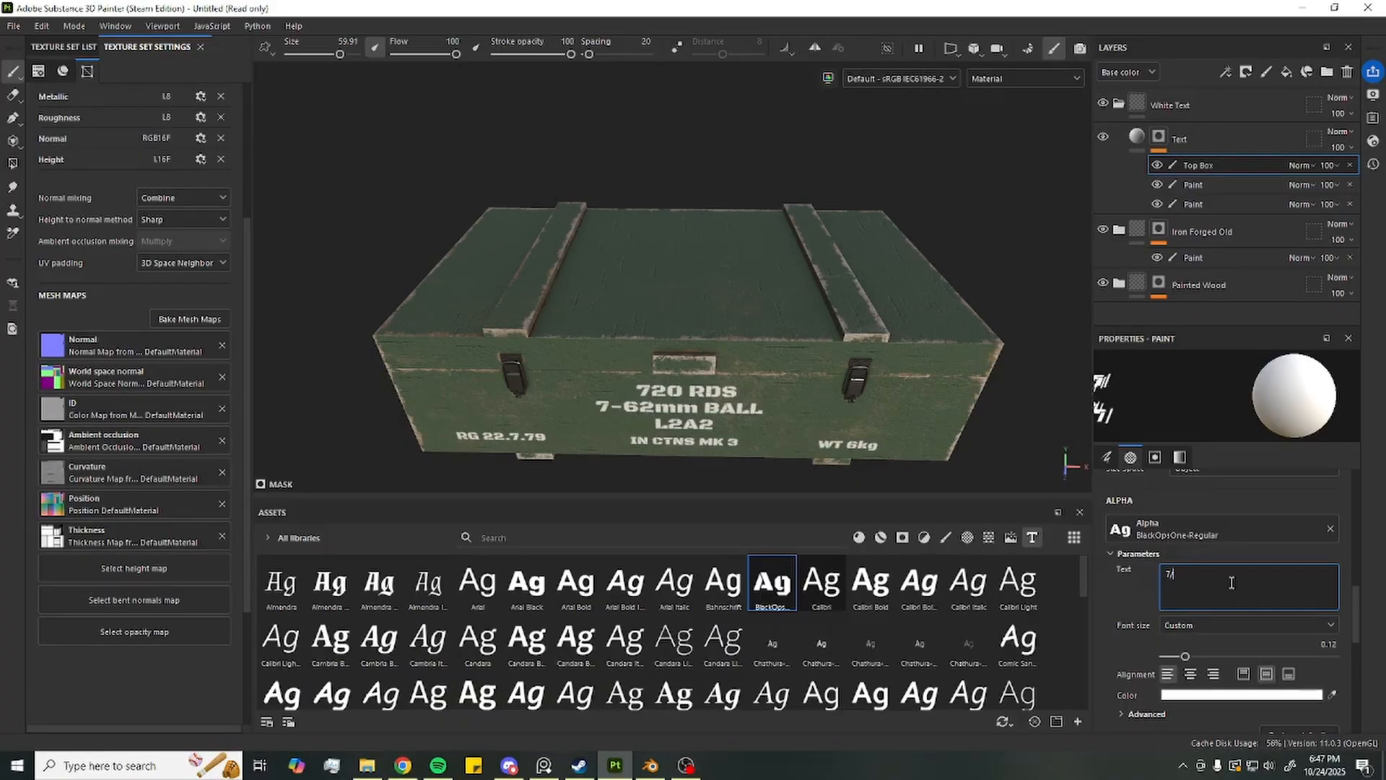
pyautogui.write('.79')
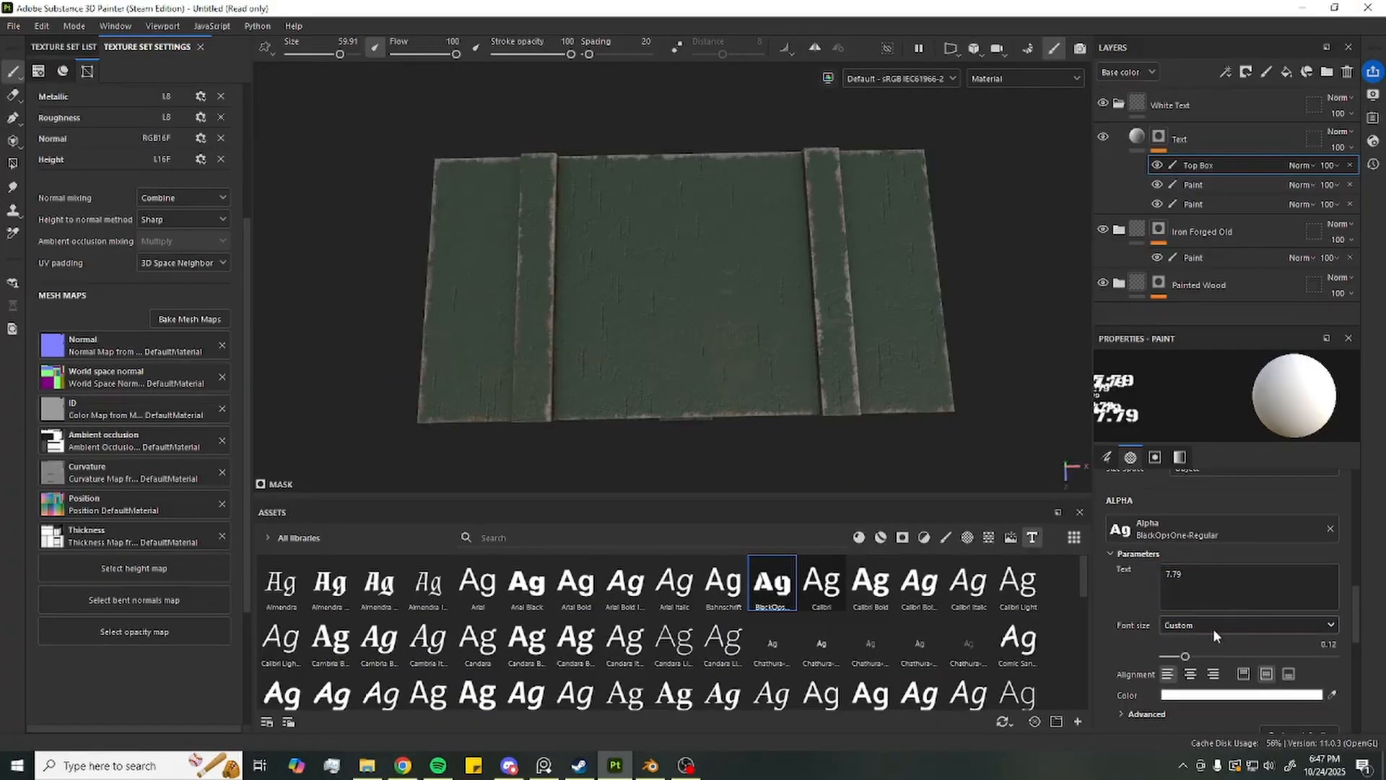
pyautogui.moveTo(1185, 656); pyautogui.dragTo(1204, 657)
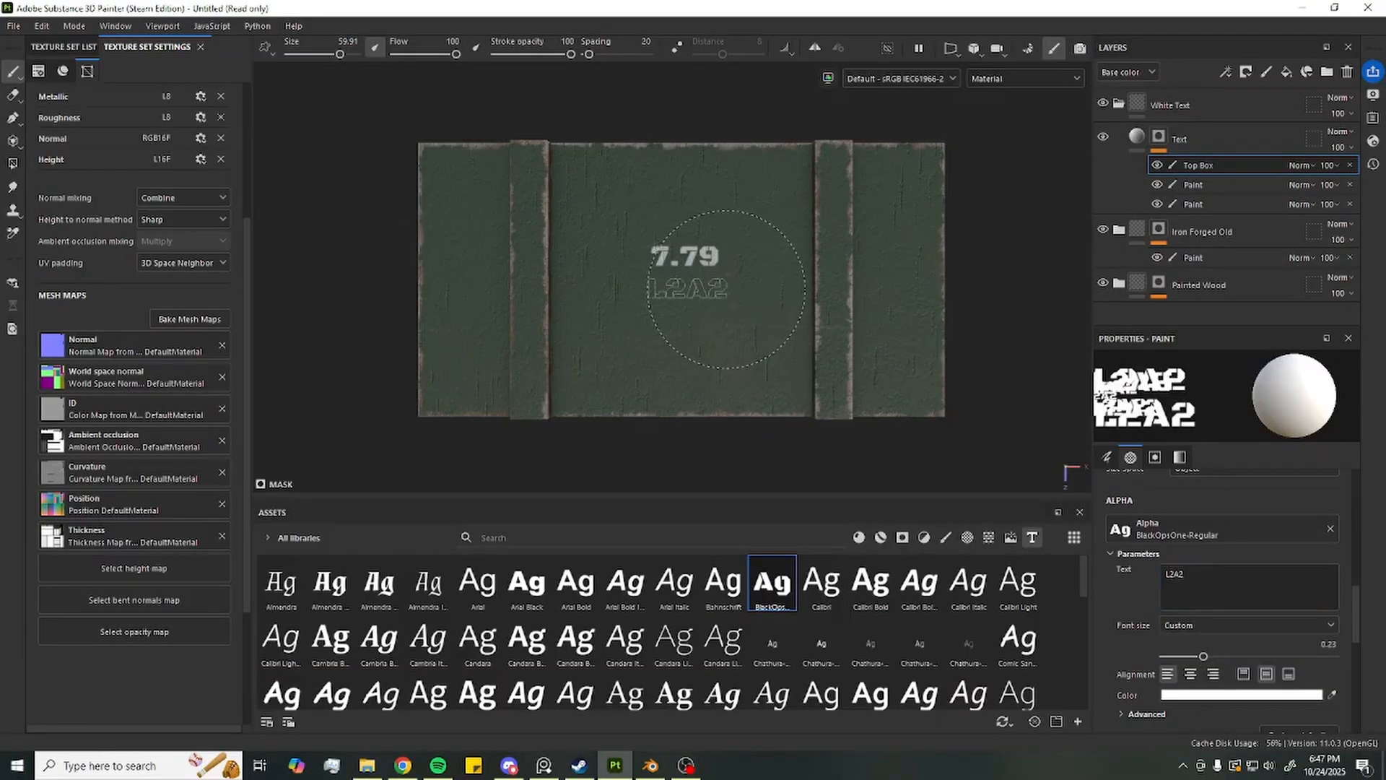
# Stamp "L2A2" beneath "7.79" on the lid, and "CARTRIDGE" below it with brush size 72.14 and font size 0.17
pyautogui.click(724, 285)
pyautogui.doubleClick(1225, 577)
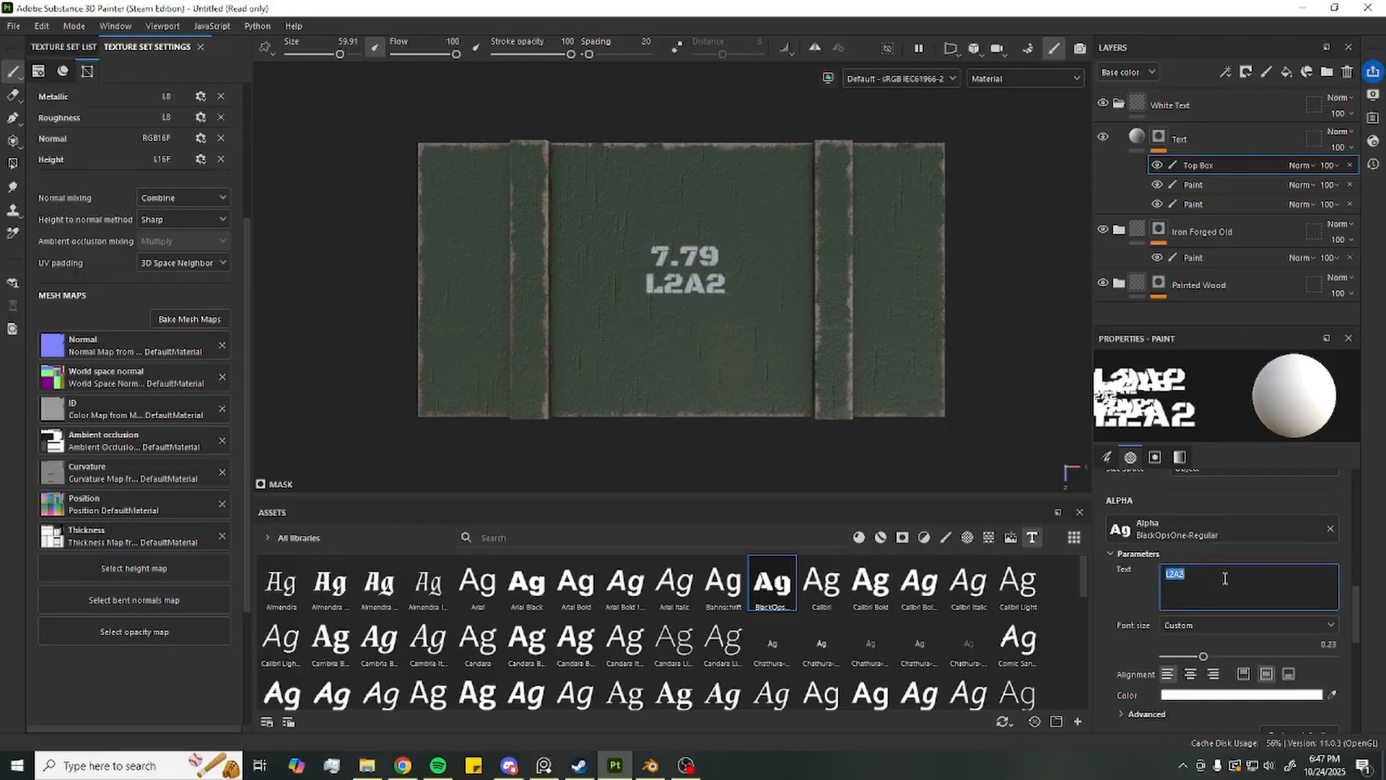
pyautogui.write('C')
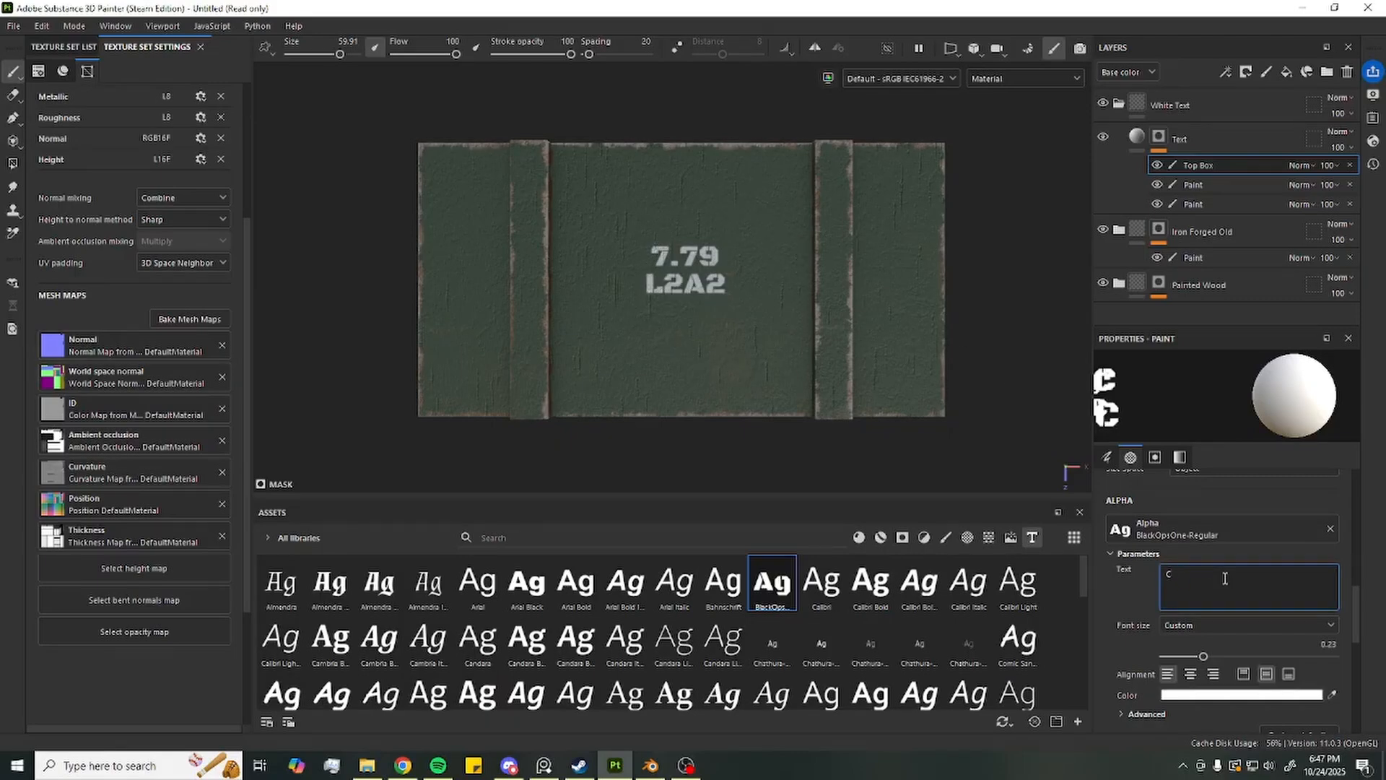
pyautogui.write('ARTRIDGE')
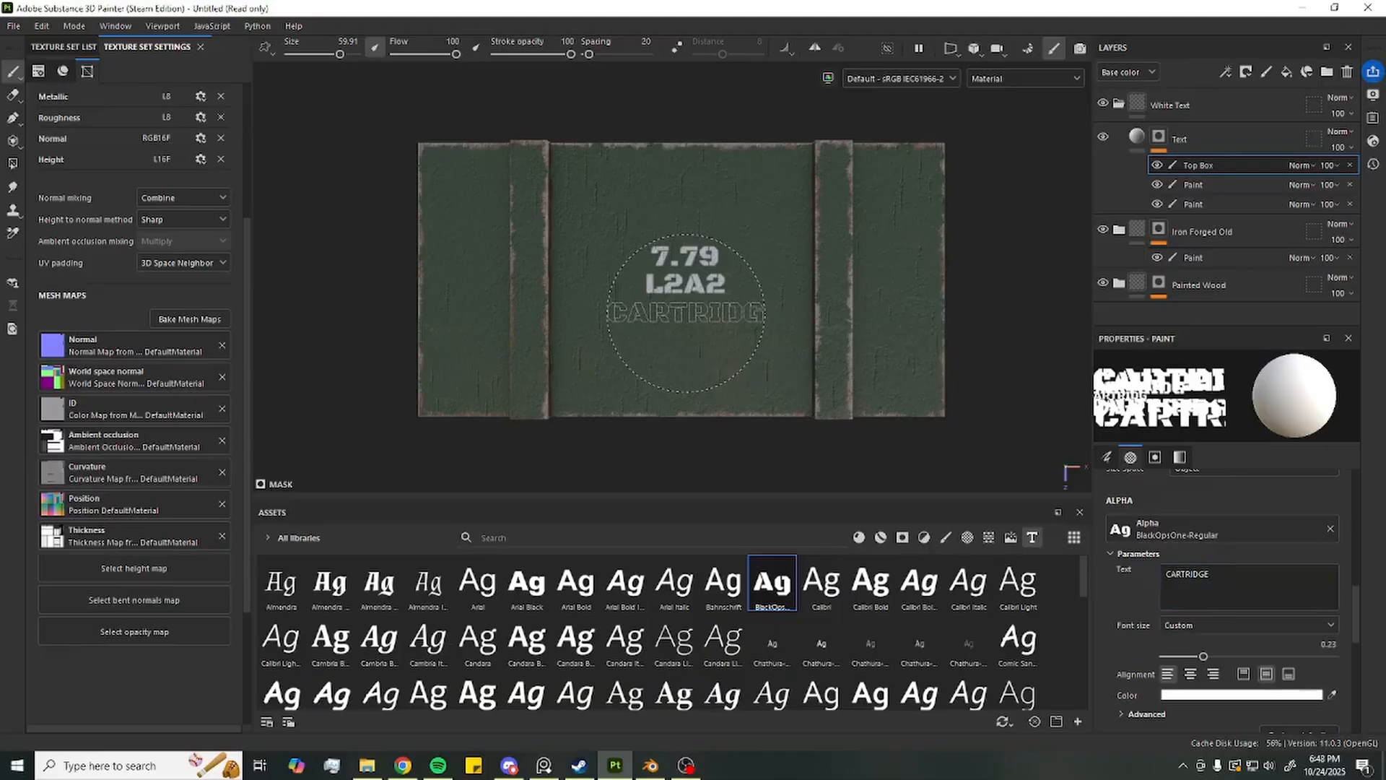
pyautogui.moveTo(339, 54); pyautogui.dragTo(345, 56)
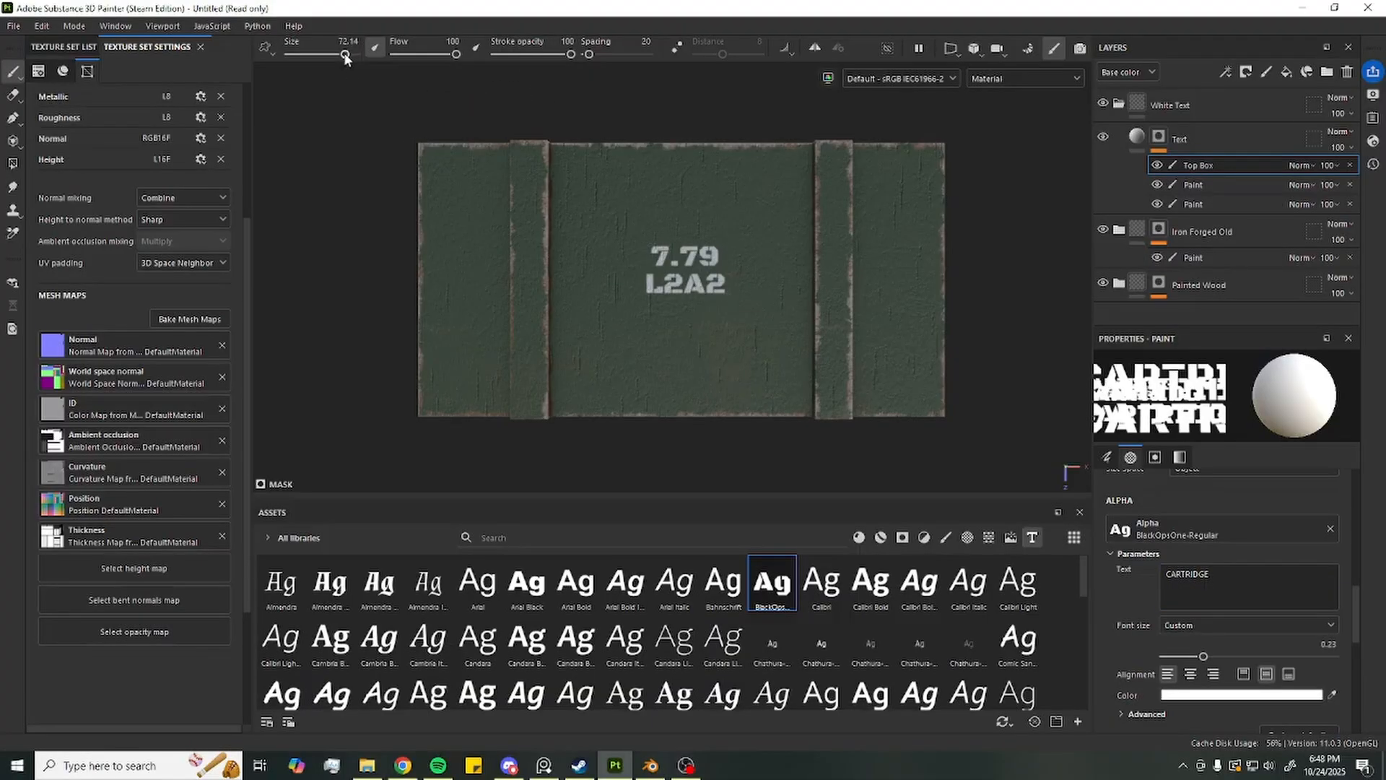
pyautogui.moveTo(1202, 658); pyautogui.dragTo(1193, 657)
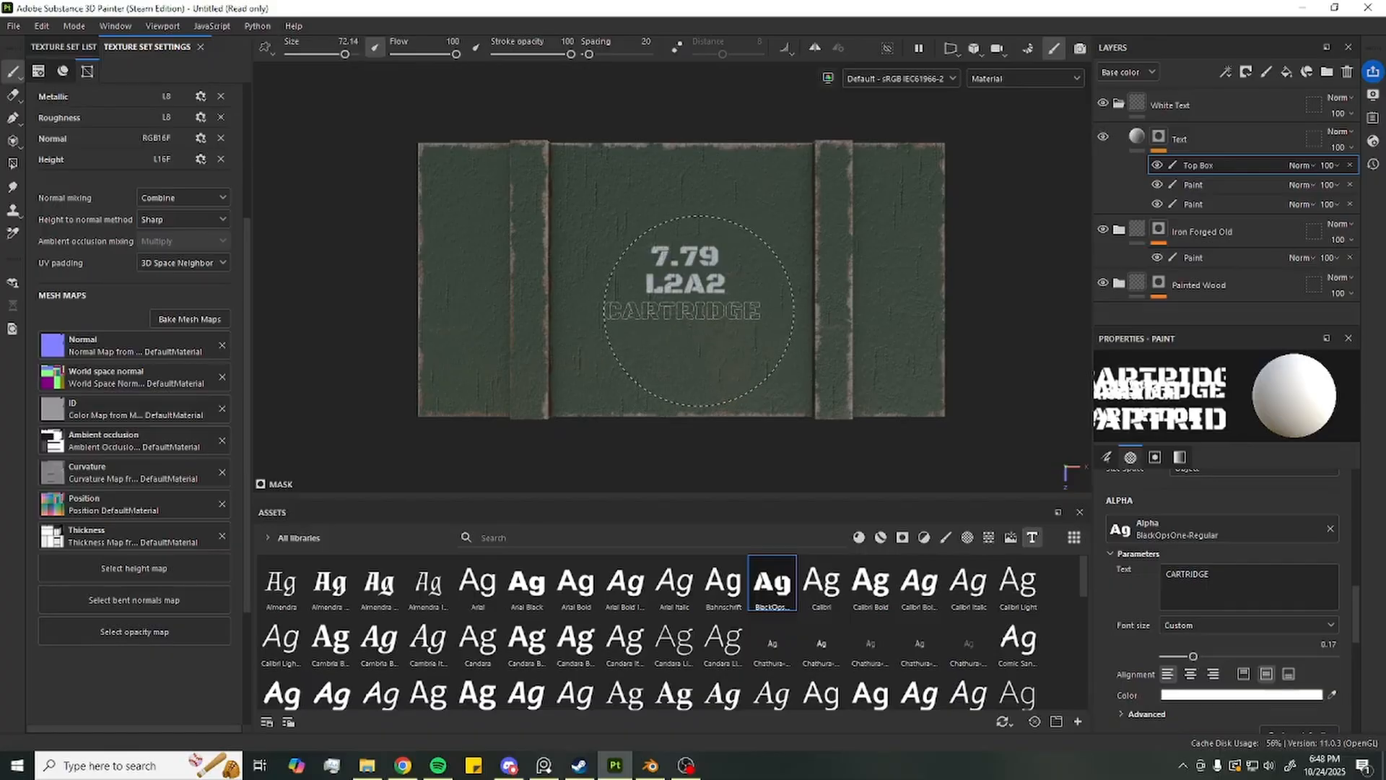
# Stamp "FOR WEAPON" on the lid beneath the CARTRIDGE line and compare the lettering with the reference photo
pyautogui.doubleClick(1265, 576)
pyautogui.write('FOR WEAR')
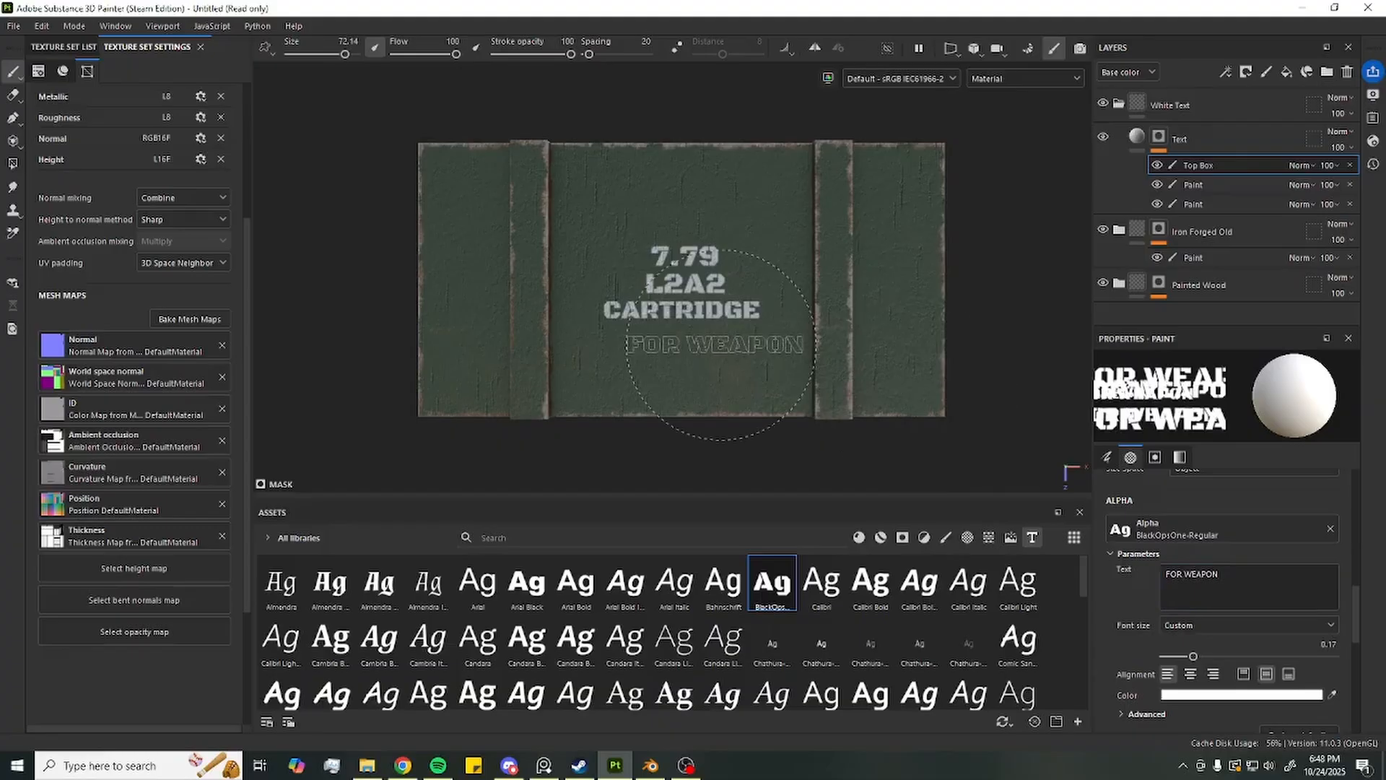
pyautogui.click(681, 339)
pyautogui.moveTo(681, 339)
pyautogui.keyDown('alt'); pyautogui.mouseDown()
pyautogui.moveTo(935, 351)
pyautogui.moveTo(984, 216)
pyautogui.moveTo(996, 235)
pyautogui.moveTo(976, 339)
pyautogui.moveTo(954, 299)
pyautogui.mouseUp(); pyautogui.keyUp('alt')
pyautogui.moveTo(967, 102); pyautogui.dragTo(815, 356, button='right')
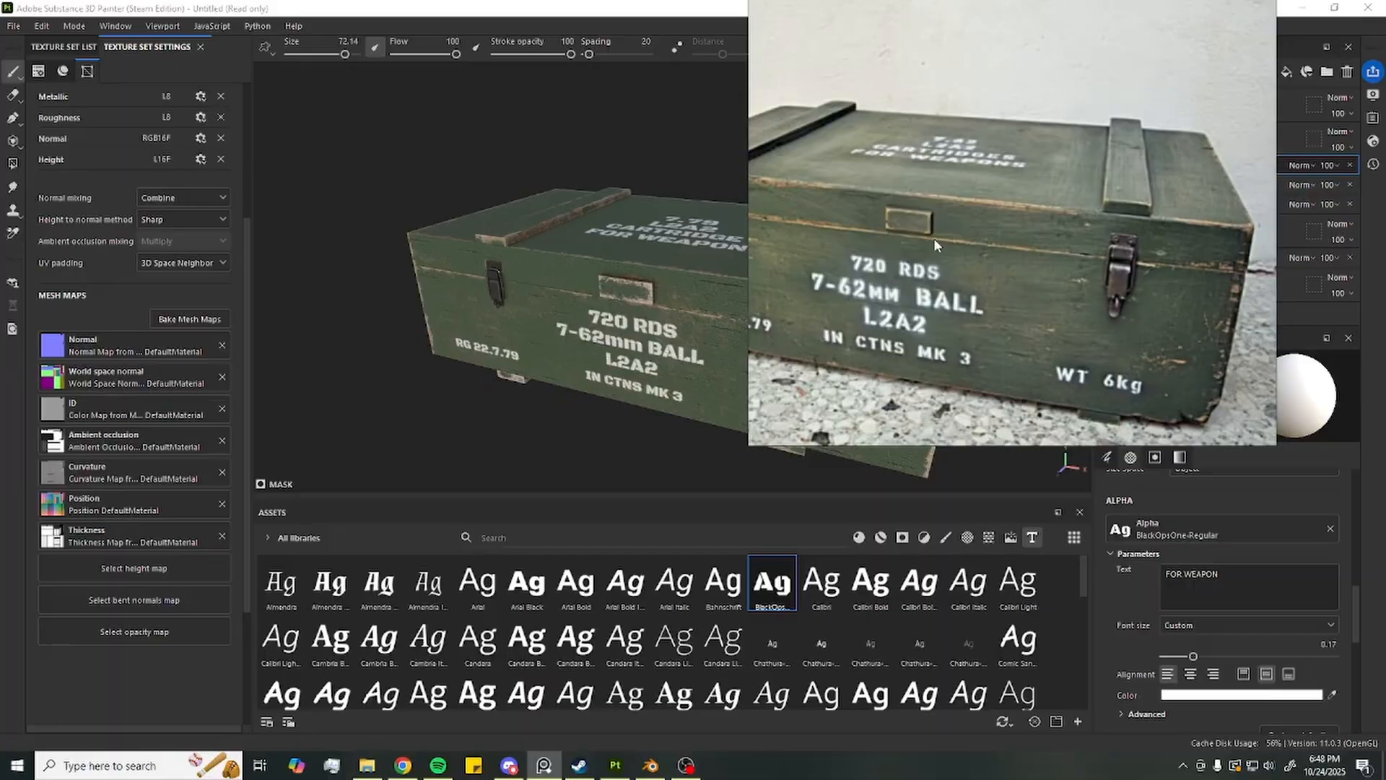
pyautogui.moveTo(988, 301); pyautogui.dragTo(1162, 0, button='right')
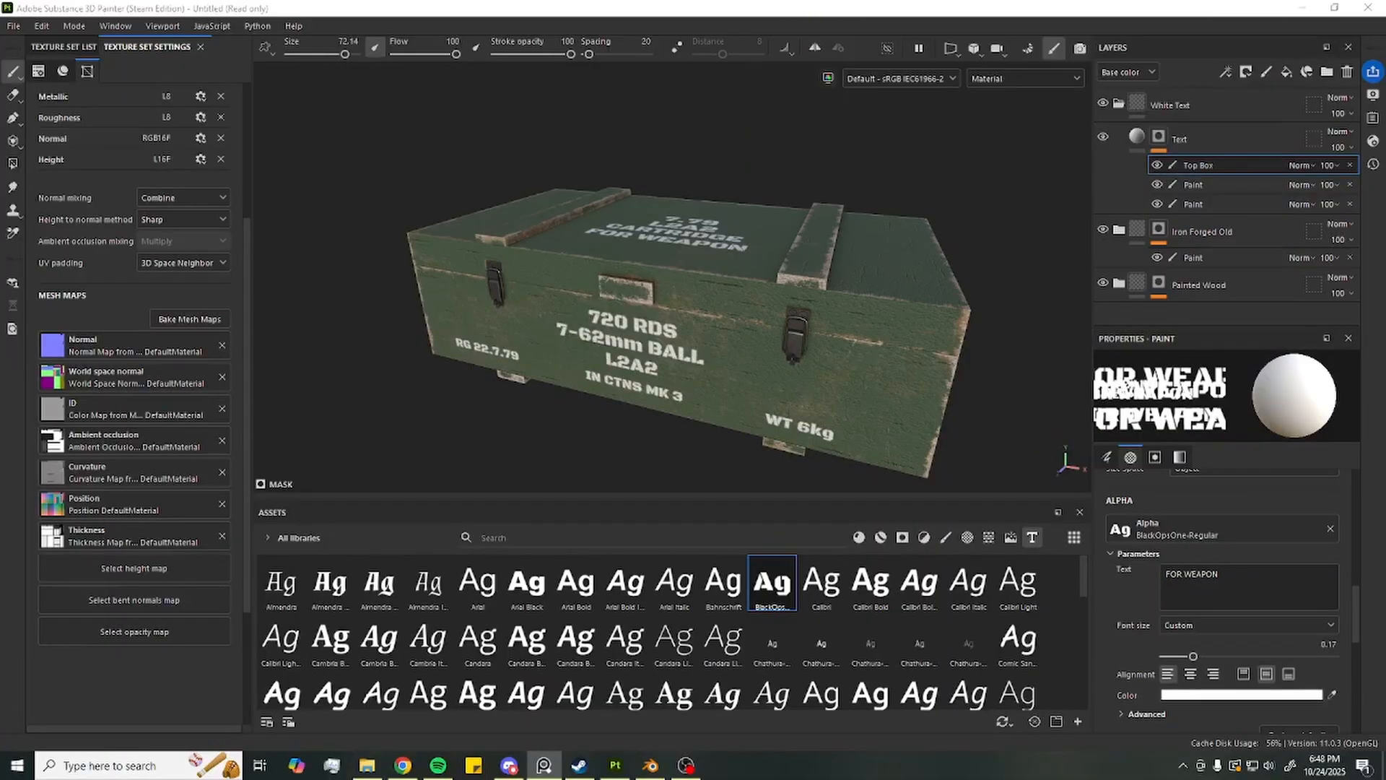
# Add a Blur filter above the Top Box effect in the Text layer's mask
pyautogui.scroll(2, 787, 397)
pyautogui.keyDown('alt'); pyautogui.moveTo(816, 310); pyautogui.dragTo(791, 332); pyautogui.keyUp('alt')
pyautogui.keyDown('alt'); pyautogui.moveTo(798, 310); pyautogui.dragTo(877, 287, button='middle'); pyautogui.keyUp('alt')
pyautogui.rightClick(1220, 168)
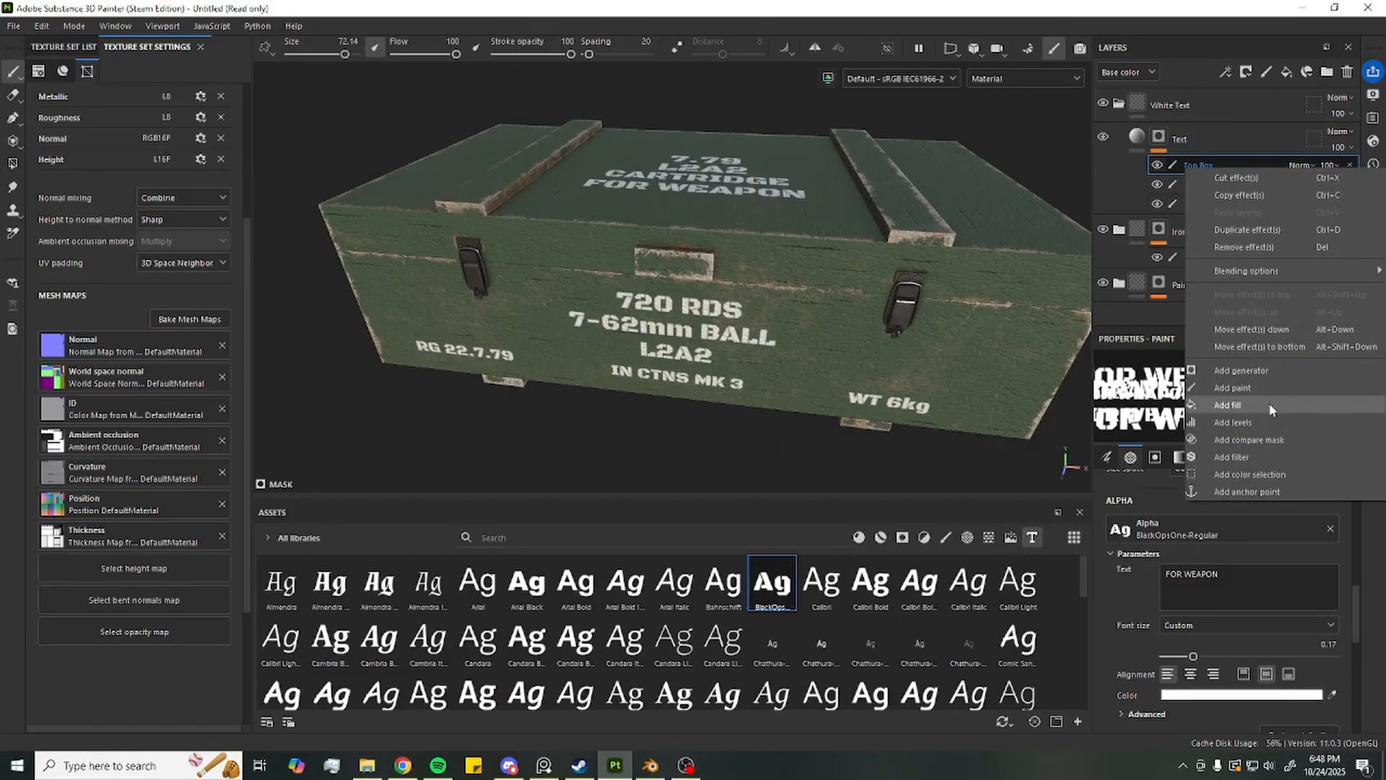
pyautogui.click(1231, 457)
pyautogui.click(1227, 402)
pyautogui.write('blur')
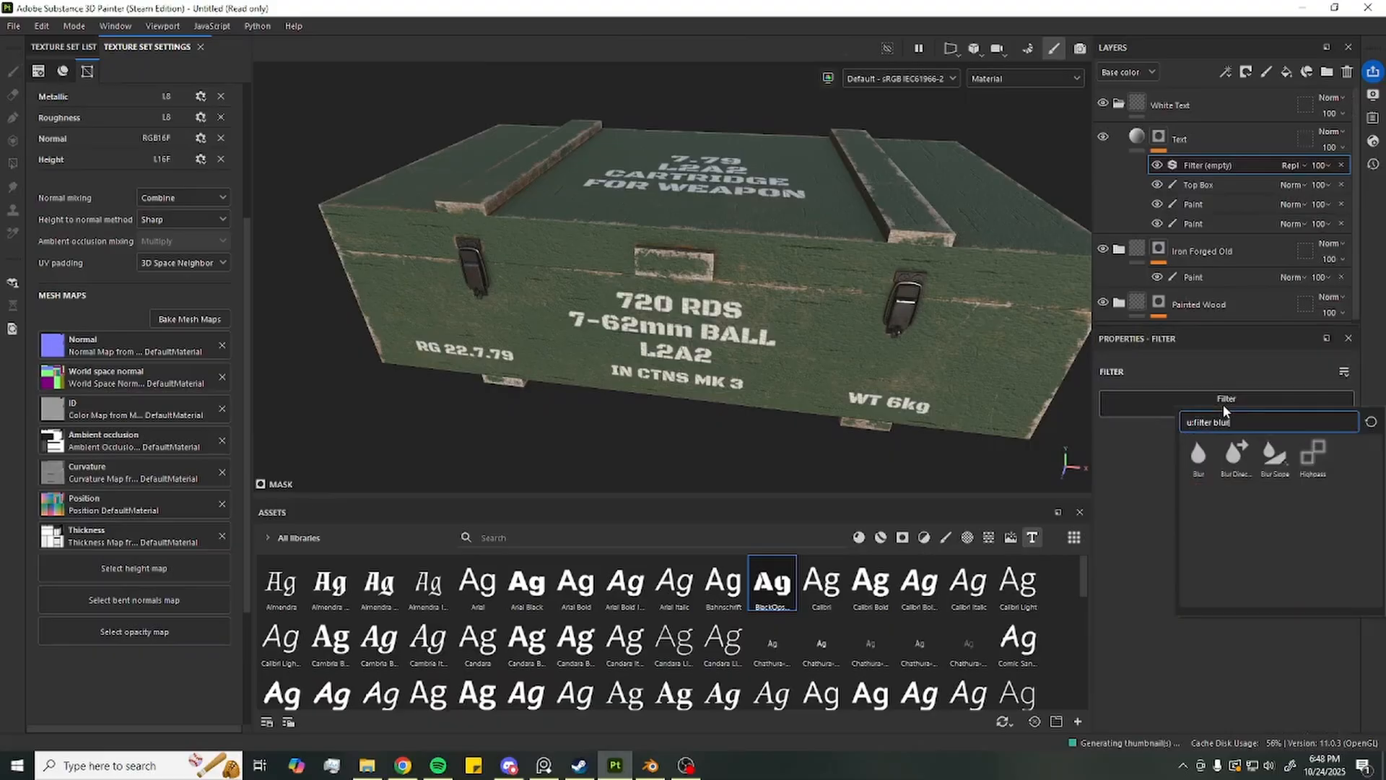
pyautogui.click(1199, 455)
# Set the Blur filter's intensity to 0.89 and compare the softened lettering with the reference photo
pyautogui.scroll(2, 751, 354)
pyautogui.keyDown('alt'); pyautogui.moveTo(750, 354); pyautogui.dragTo(767, 337); pyautogui.keyUp('alt')
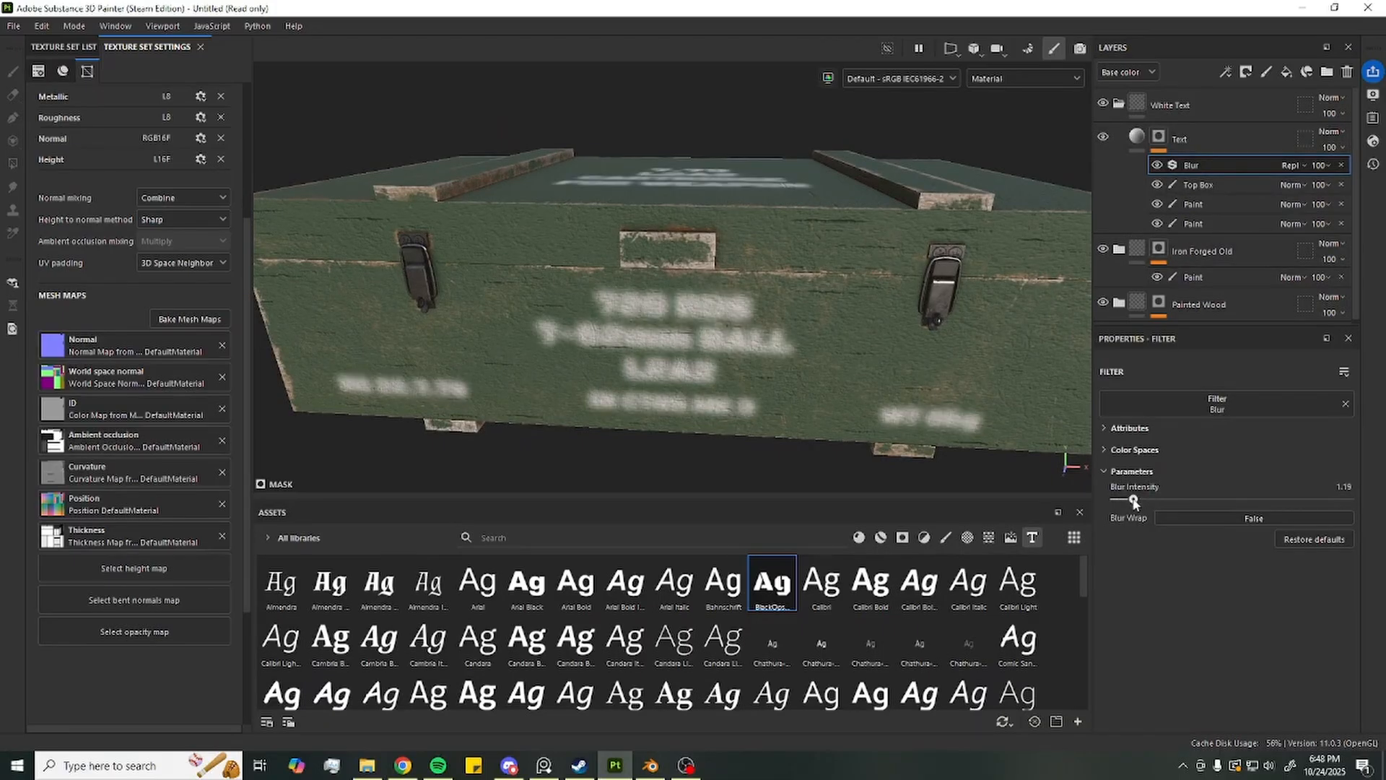
pyautogui.moveTo(1123, 498); pyautogui.dragTo(1129, 501)
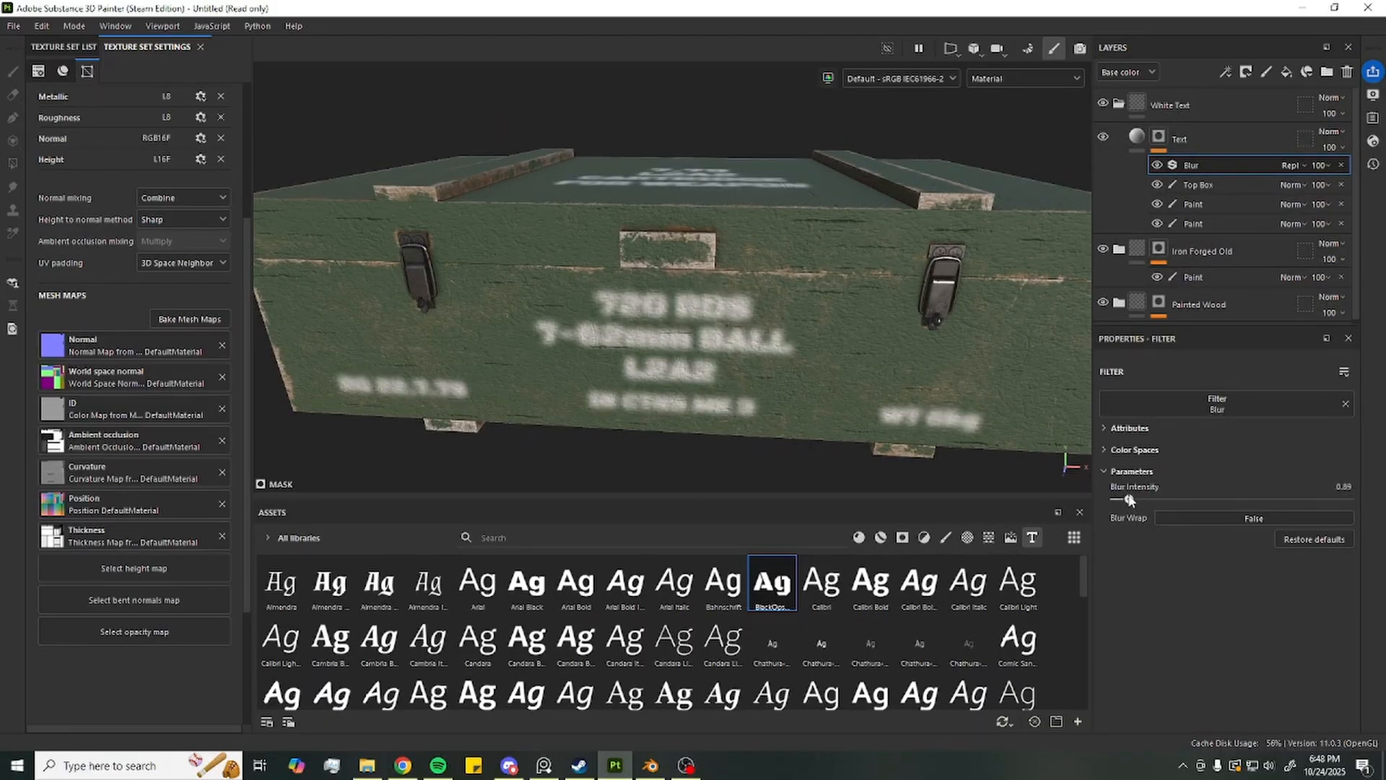
pyautogui.moveTo(1385, 433)
pyautogui.mouseDown(button='right')
pyautogui.moveTo(1089, 392)
pyautogui.moveTo(993, 340)
pyautogui.moveTo(1013, 337)
pyautogui.mouseUp(button='right')
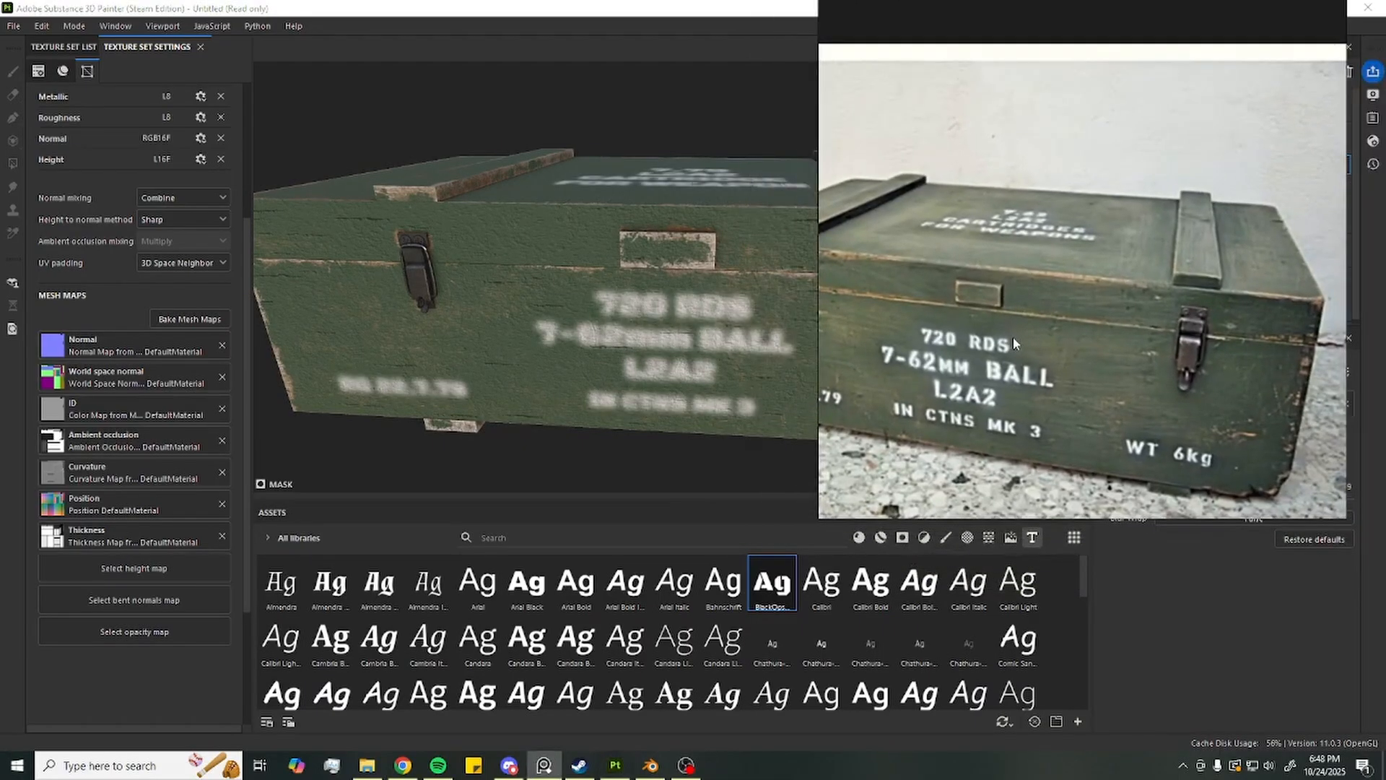
pyautogui.moveTo(939, 392); pyautogui.dragTo(1024, 393, button='right')
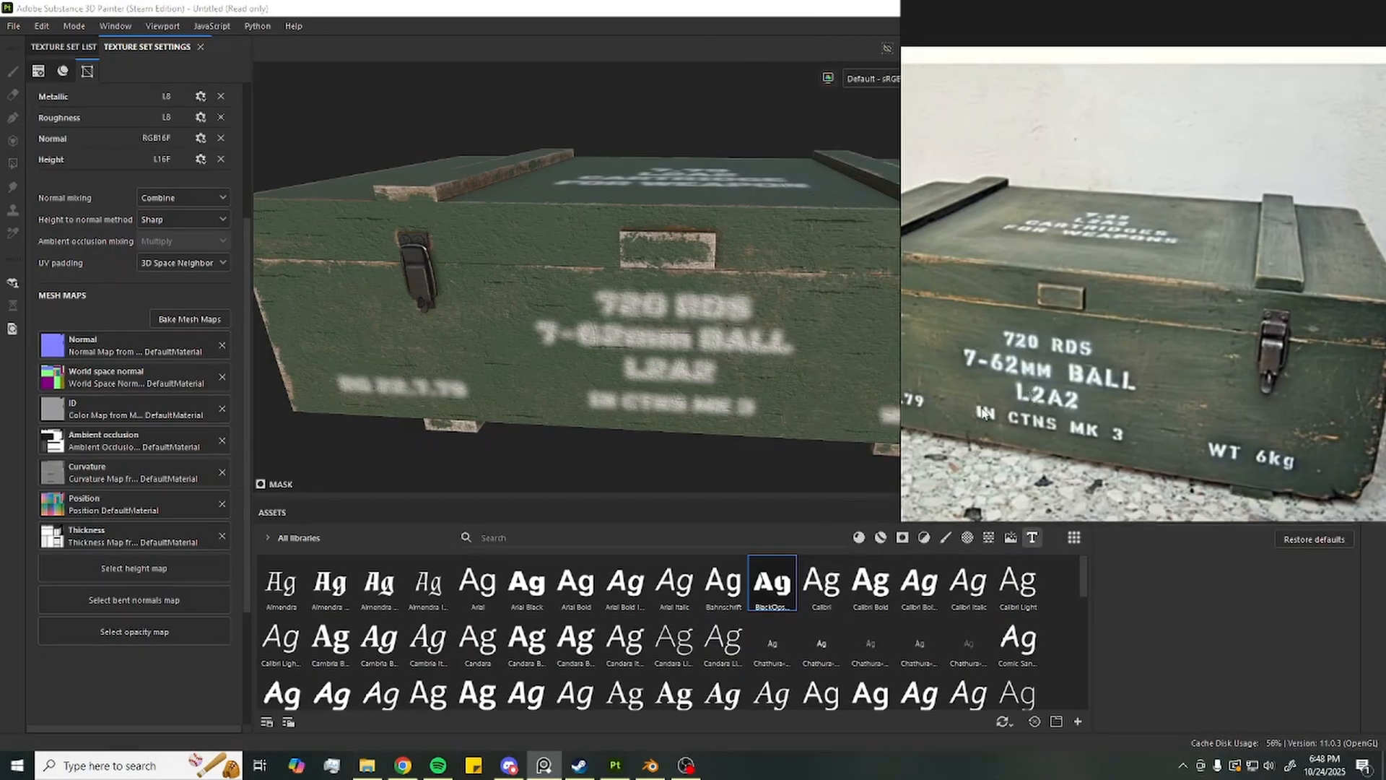
pyautogui.moveTo(1119, 429); pyautogui.dragTo(1385, 433, button='right')
# Add a fill effect above the Blur in the Text mask and assign the Grunge Rough Dirty texture as its grayscale
pyautogui.click(1285, 72)
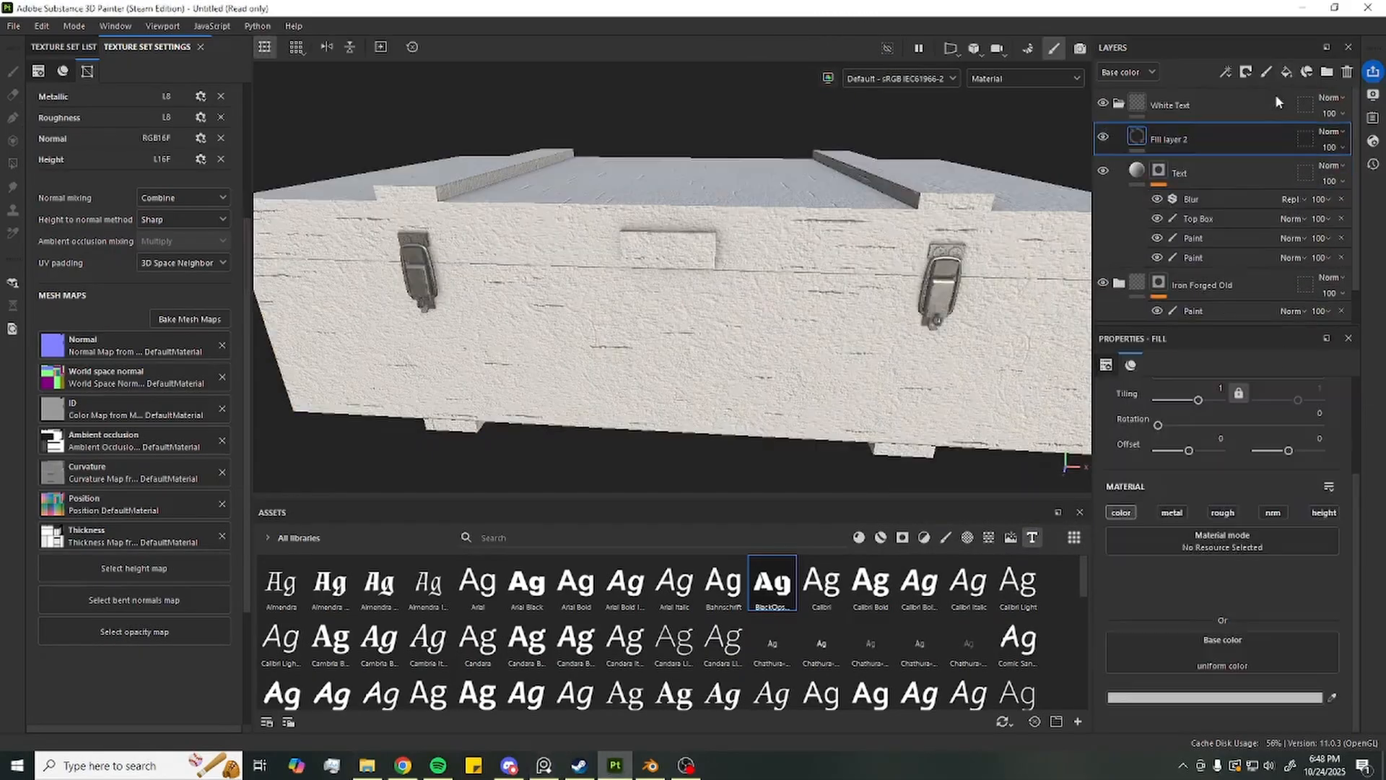
pyautogui.hotkey('ctrl', 'z')
pyautogui.rightClick(1184, 164)
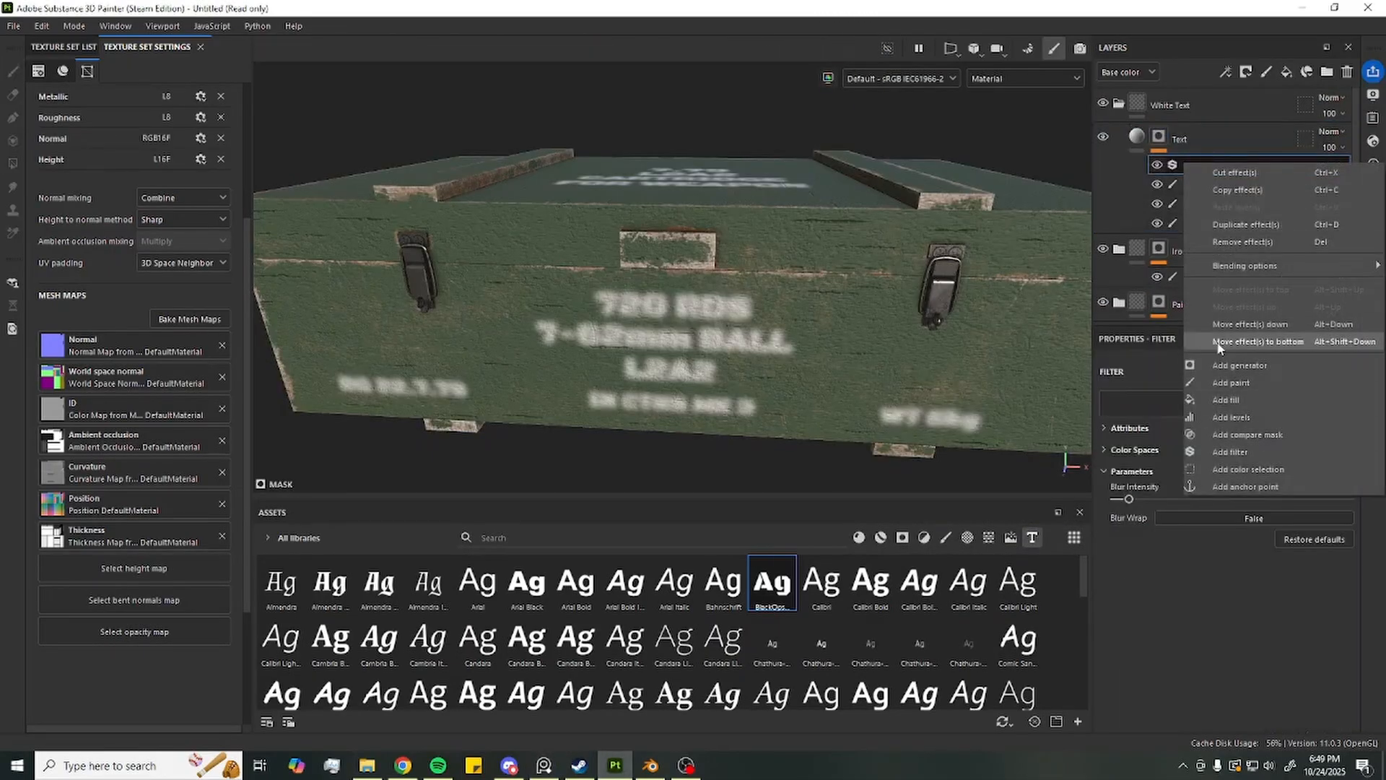
pyautogui.click(1243, 401)
pyautogui.click(967, 537)
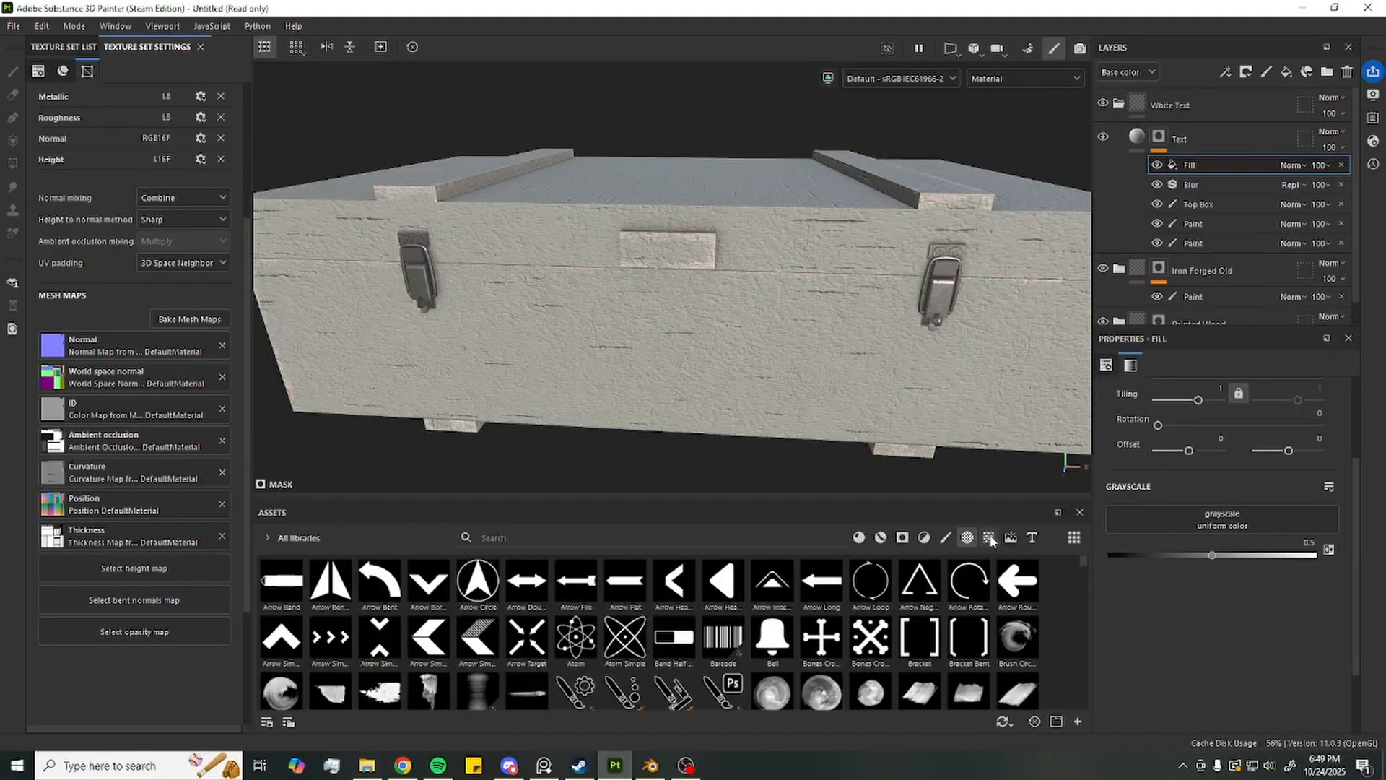
pyautogui.click(989, 537)
pyautogui.scroll(-10, 738, 613)
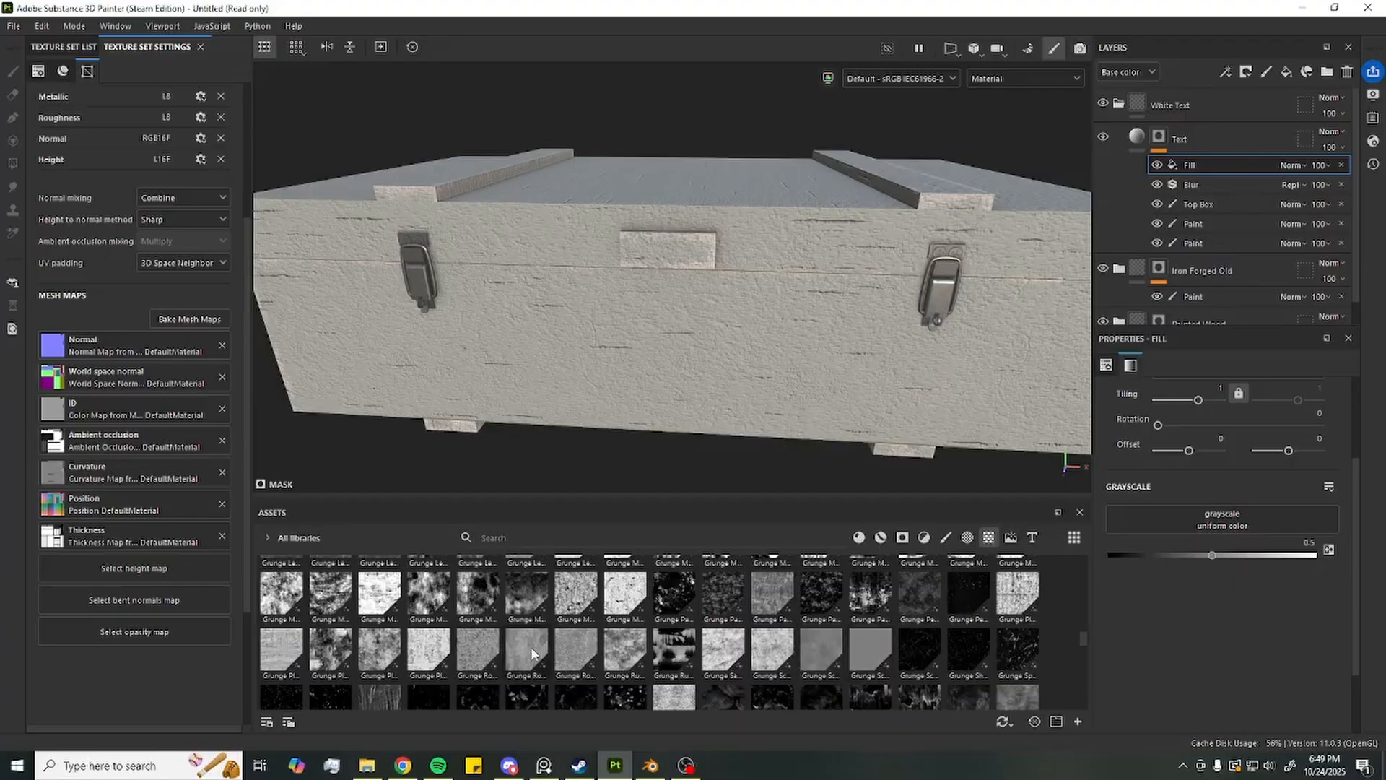
pyautogui.moveTo(539, 653); pyautogui.dragTo(1124, 533)
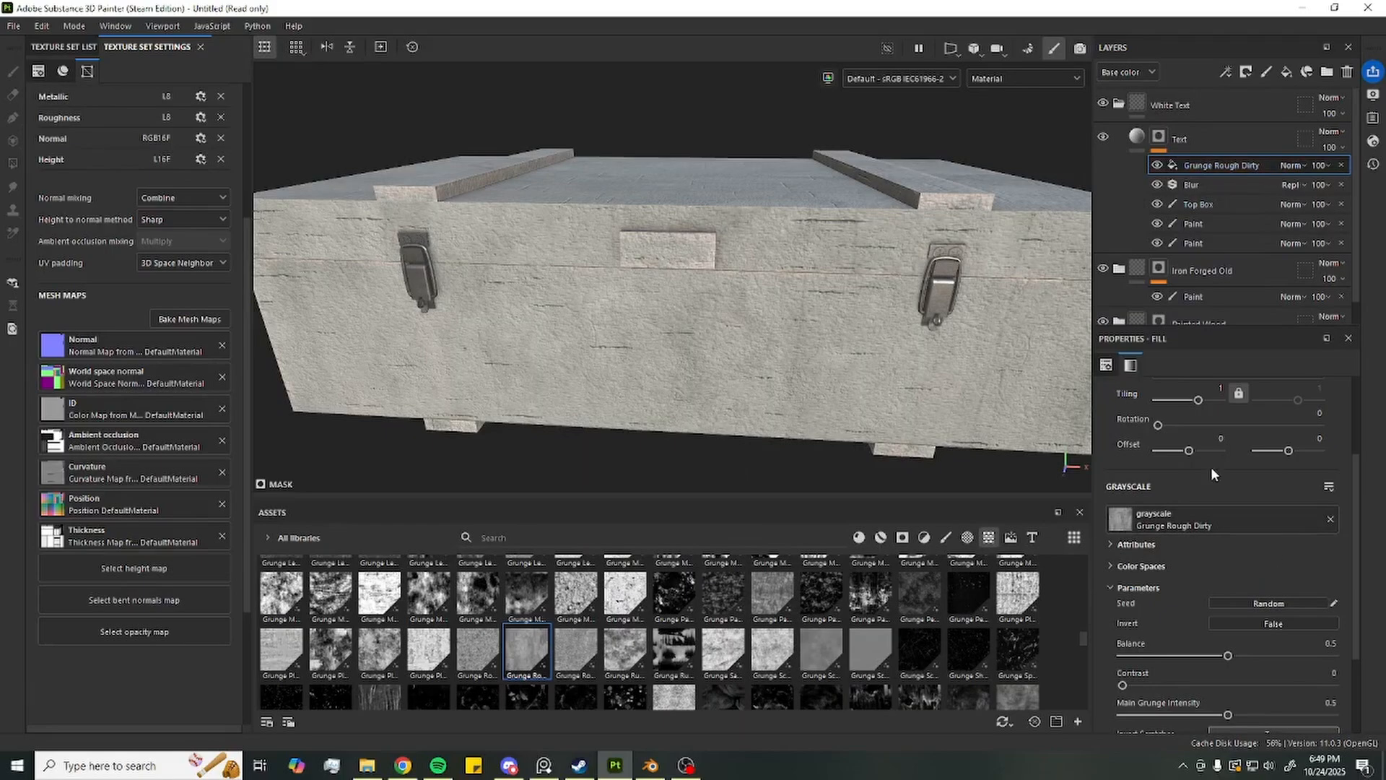
# Set the Grunge Rough Dirty fill to Multiply blending, with balance 0.39 and contrast 0.77
pyautogui.click(1294, 166)
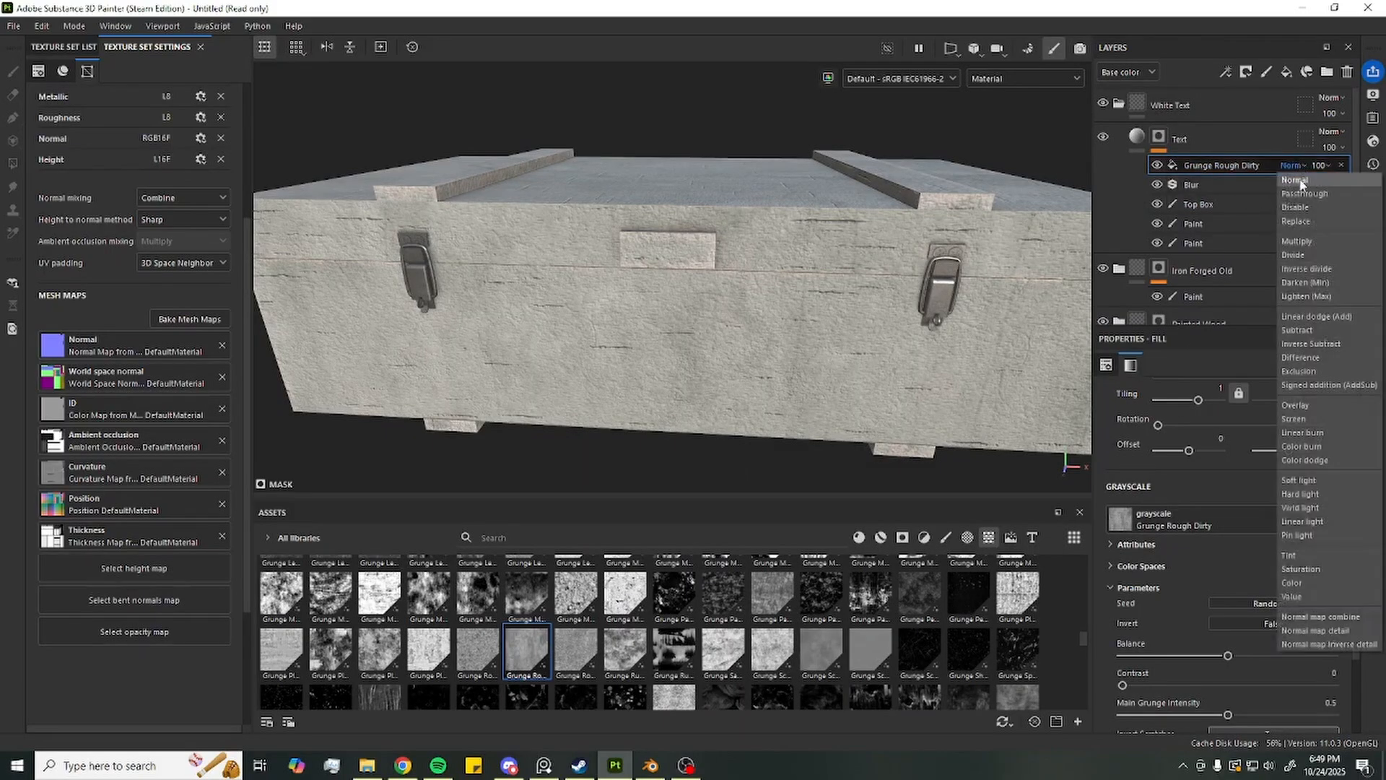
pyautogui.click(1315, 236)
pyautogui.click(1230, 656)
pyautogui.moveTo(1230, 657); pyautogui.dragTo(1333, 693)
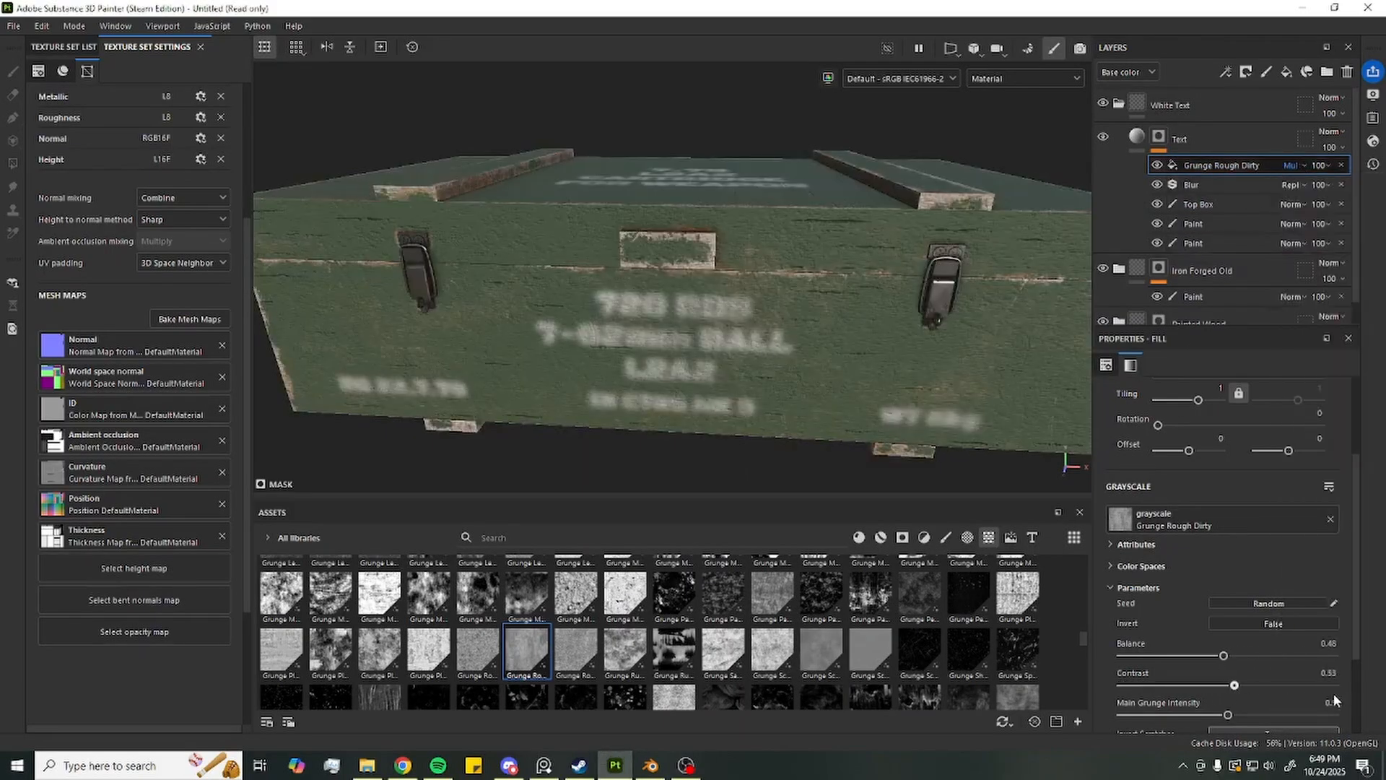
pyautogui.moveTo(1227, 657)
pyautogui.mouseDown()
pyautogui.moveTo(1307, 660)
pyautogui.moveTo(1210, 658)
pyautogui.mouseUp()
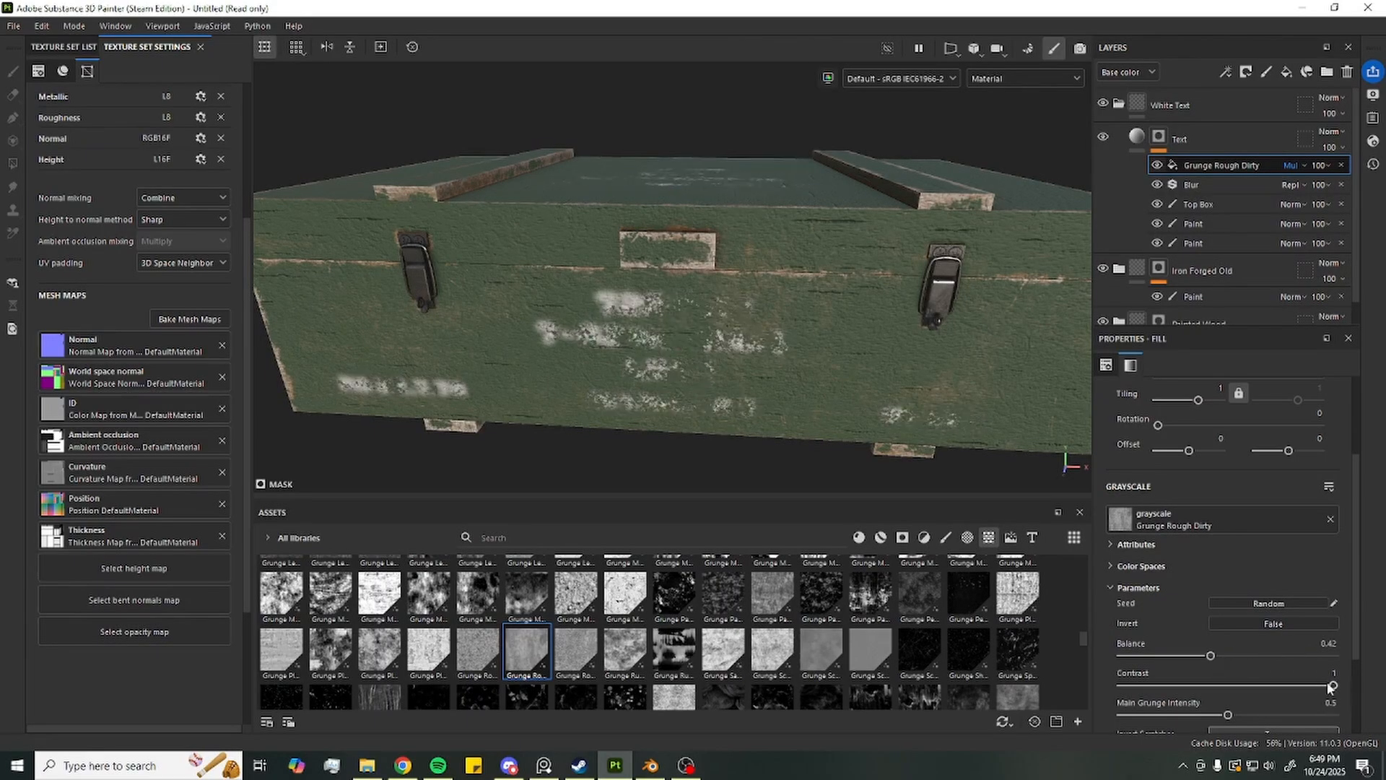
pyautogui.moveTo(1332, 685); pyautogui.dragTo(1284, 685)
pyautogui.click(1204, 656)
# Switch the grunge fill to tri-planar projection and shift the projection sideways across the crate front
pyautogui.moveTo(754, 339)
pyautogui.keyDown('alt'); pyautogui.mouseDown()
pyautogui.moveTo(704, 360)
pyautogui.moveTo(811, 448)
pyautogui.moveTo(771, 325)
pyautogui.mouseUp(); pyautogui.keyUp('alt')
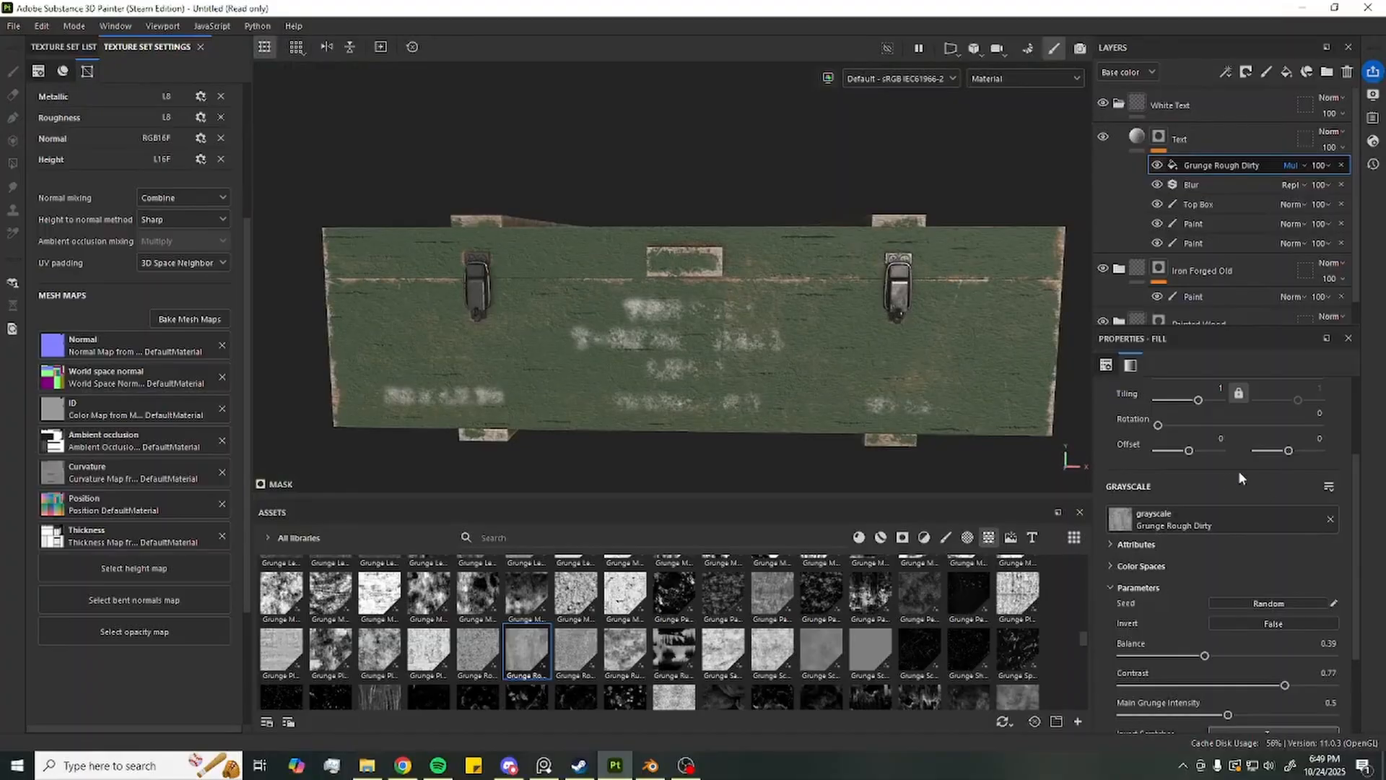
pyautogui.scroll(3, 1237, 470)
pyautogui.click(1206, 418)
pyautogui.click(1212, 480)
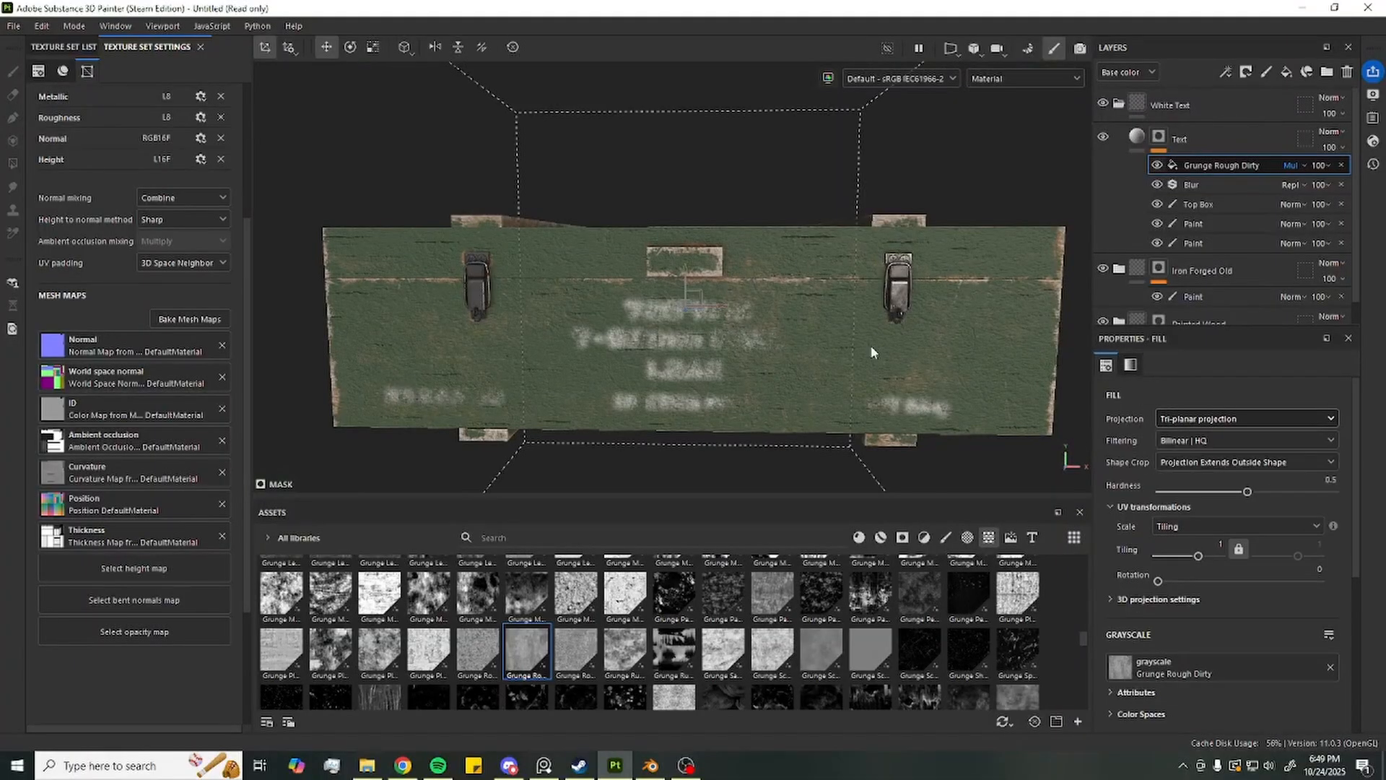
pyautogui.moveTo(694, 288); pyautogui.dragTo(535, 276)
# Duplicate the lowest Paint effect in the Text mask and move the copy above the Grunge Rough Dirty fill
pyautogui.moveTo(852, 328)
pyautogui.keyDown('alt'); pyautogui.mouseDown()
pyautogui.moveTo(854, 394)
pyautogui.moveTo(856, 313)
pyautogui.moveTo(974, 317)
pyautogui.mouseUp(); pyautogui.keyUp('alt')
pyautogui.click(1217, 223)
pyautogui.rightClick(1211, 244)
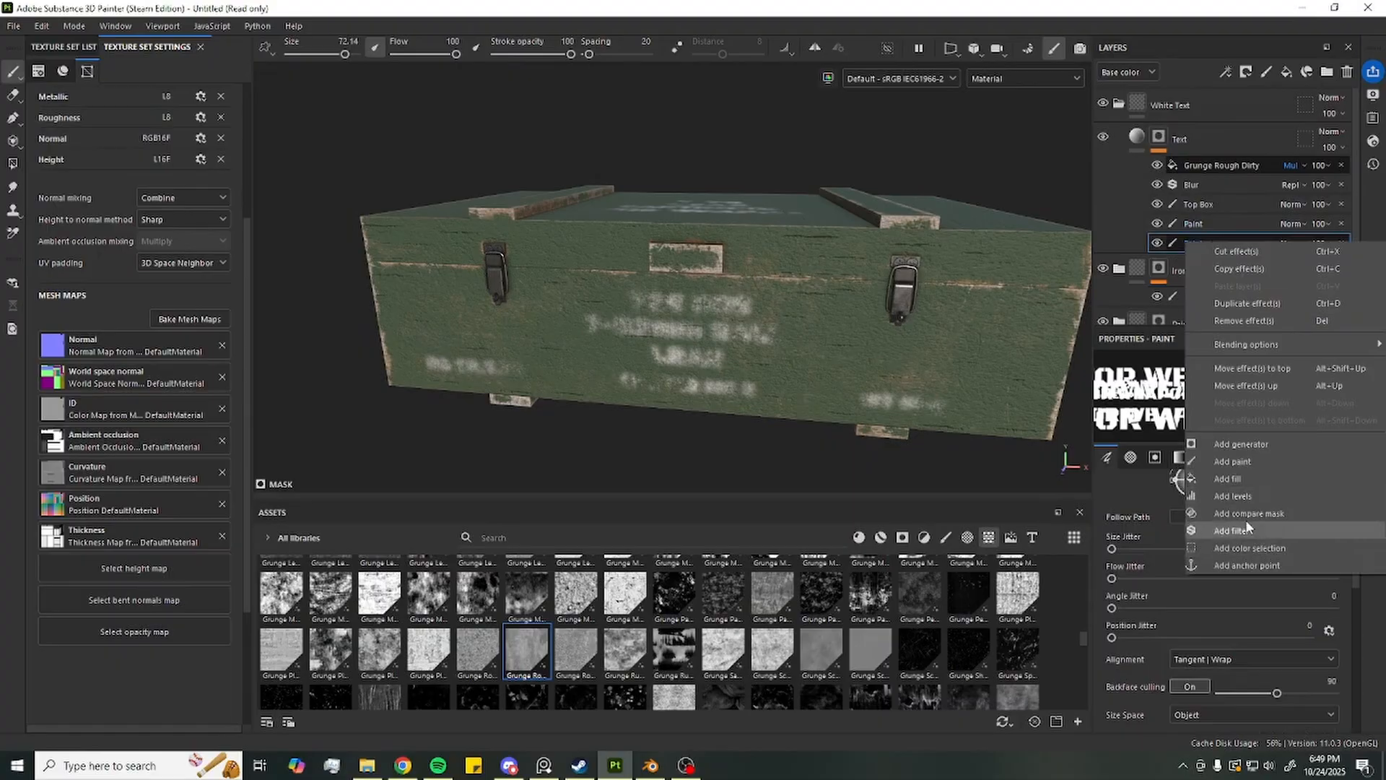
pyautogui.click(1224, 245)
pyautogui.moveTo(1224, 247); pyautogui.dragTo(1202, 157)
# Duplicate the Paint effect directly below Top Box and move the copy to the top of the Text mask
pyautogui.click(1202, 241)
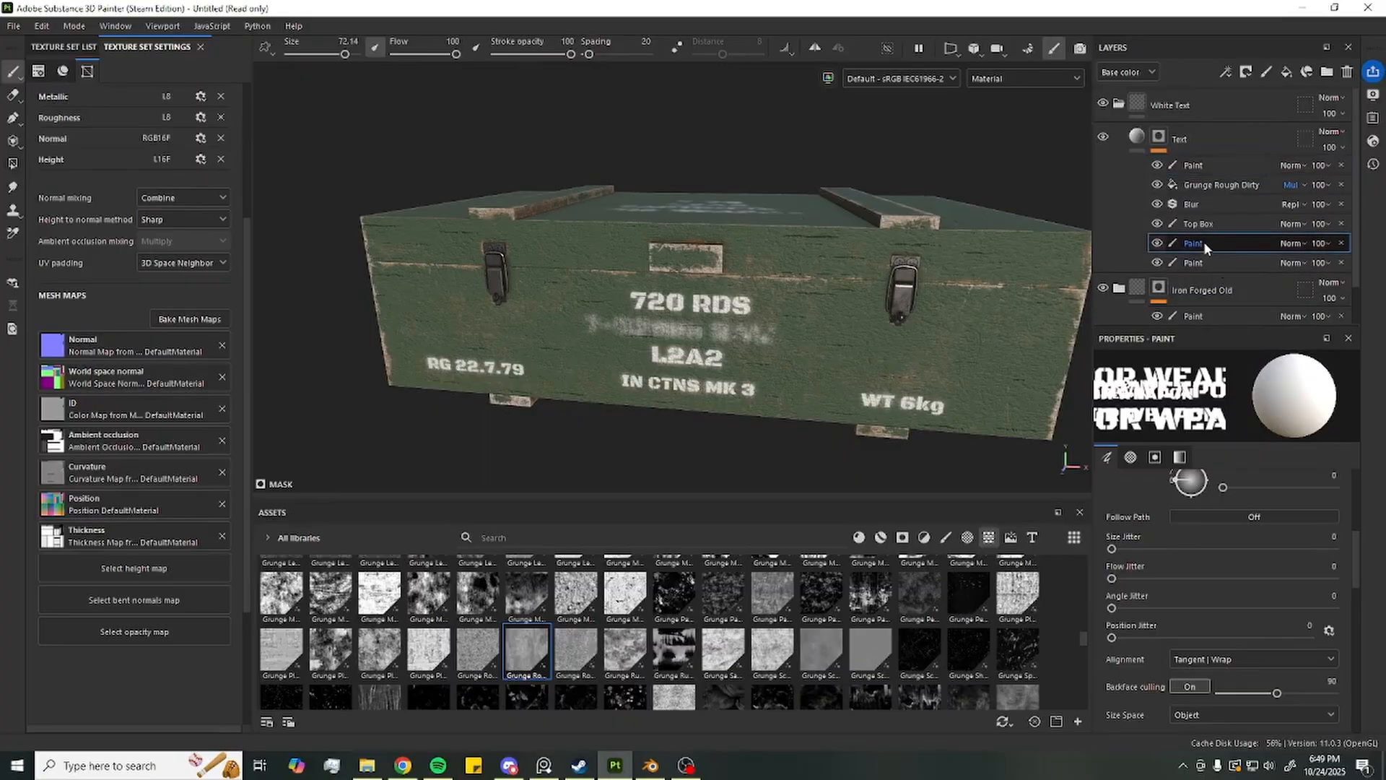
pyautogui.rightClick(1202, 242)
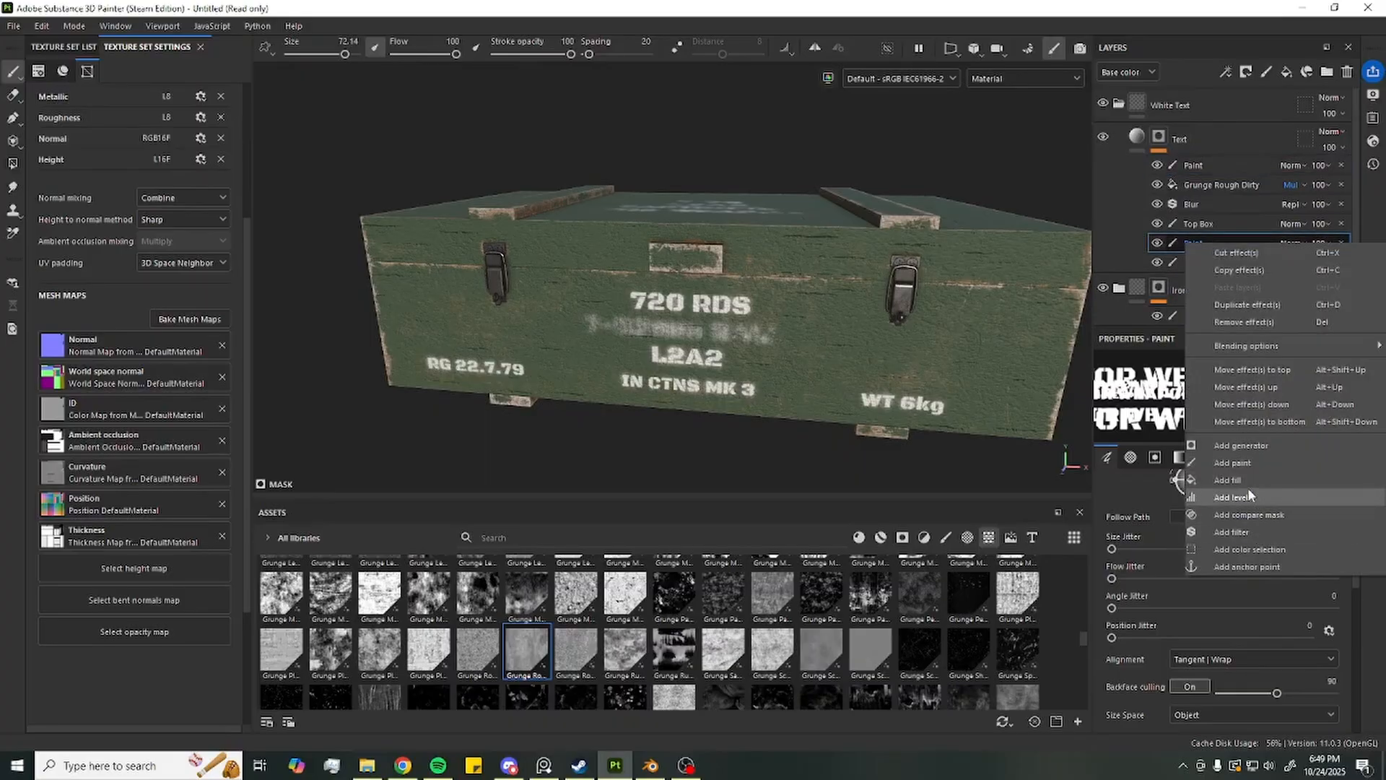
pyautogui.click(1246, 305)
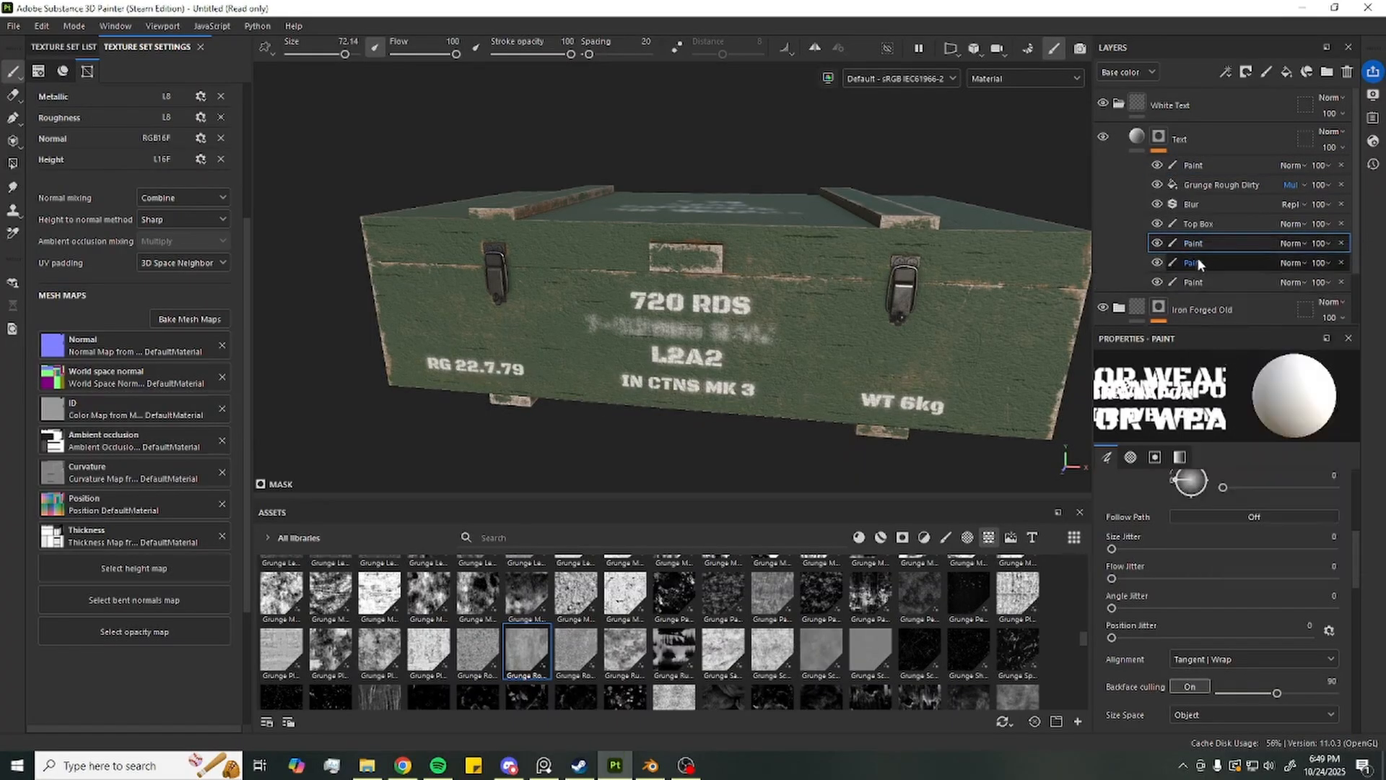
pyautogui.moveTo(1197, 249); pyautogui.dragTo(1198, 177)
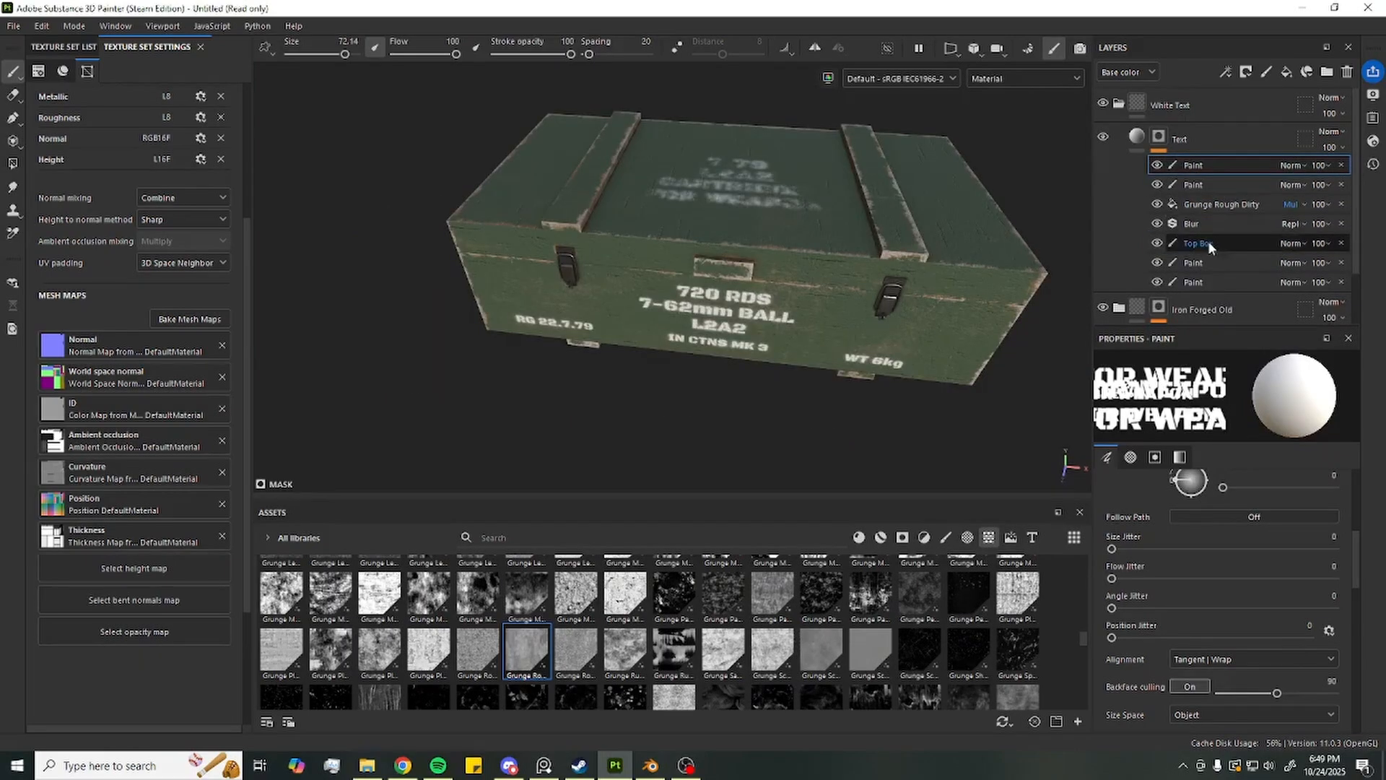
# Duplicate the Top Box effect and move the copy to the top of the Text mask's effect stack
pyautogui.click(1207, 244)
pyautogui.hotkey('ctrl', 'd')
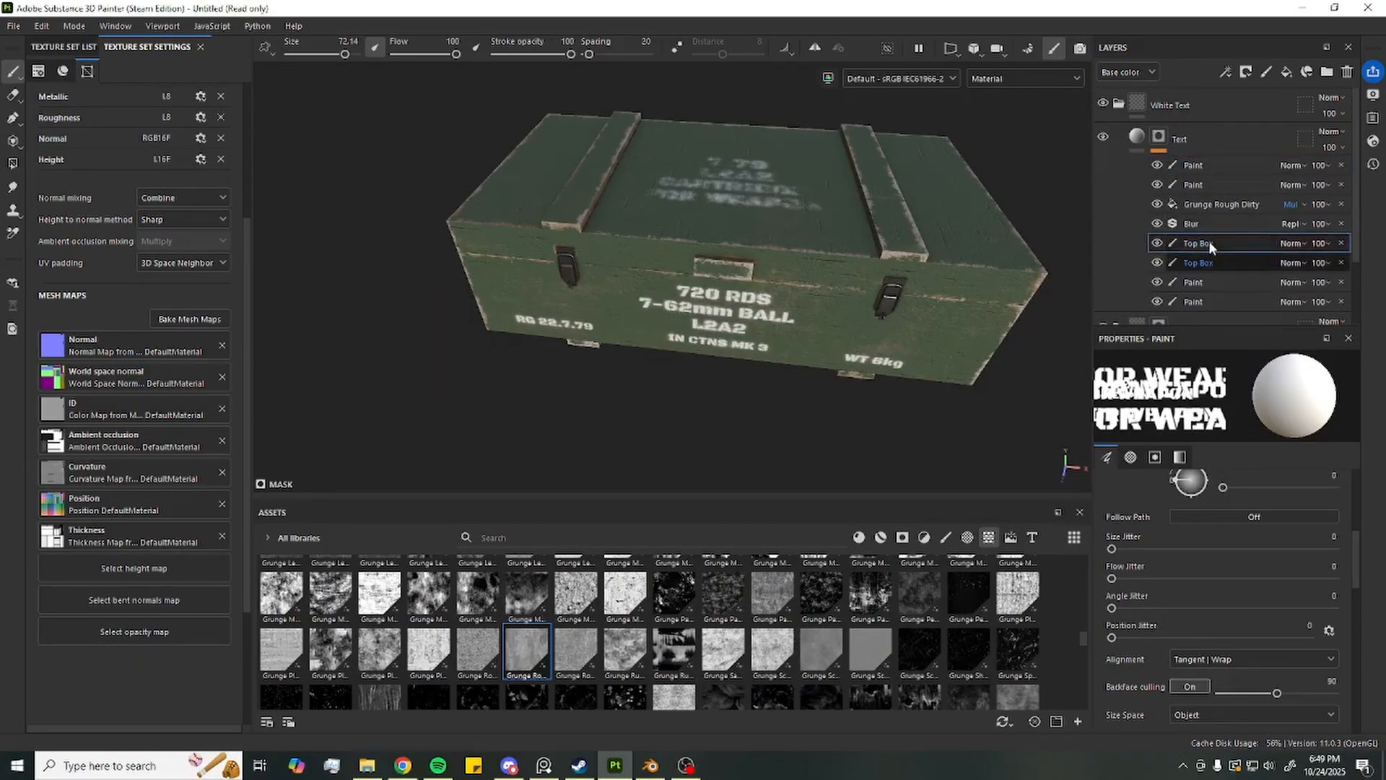
pyautogui.moveTo(1208, 242); pyautogui.dragTo(1198, 160)
# Add a Levels effect directly above the Grunge Rough Dirty fill in the Text mask
pyautogui.keyDown('alt'); pyautogui.moveTo(903, 303); pyautogui.dragTo(838, 245); pyautogui.keyUp('alt')
pyautogui.scroll(4, 840, 253)
pyautogui.keyDown('alt'); pyautogui.moveTo(840, 278); pyautogui.dragTo(921, 246, button='middle'); pyautogui.keyUp('alt')
pyautogui.scroll(2, 921, 245)
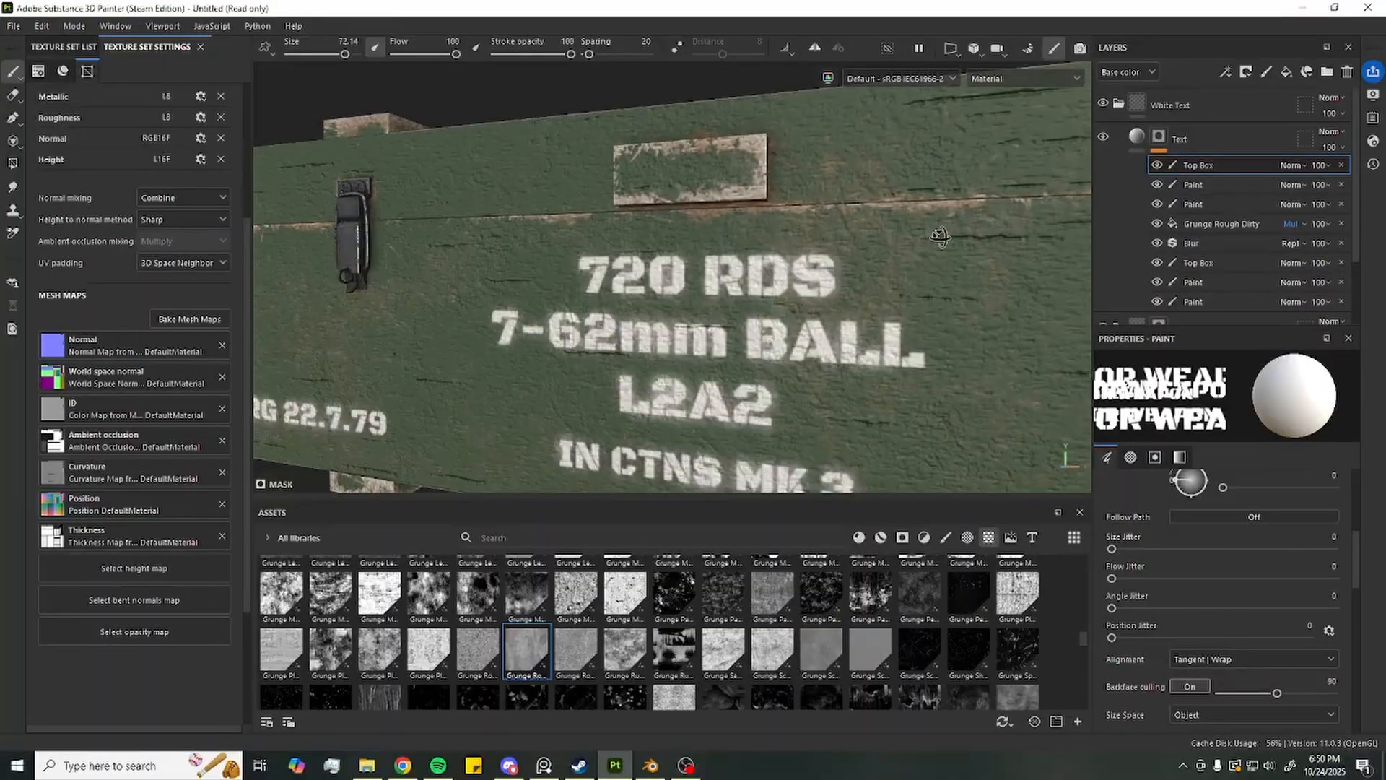
pyautogui.click(1203, 243)
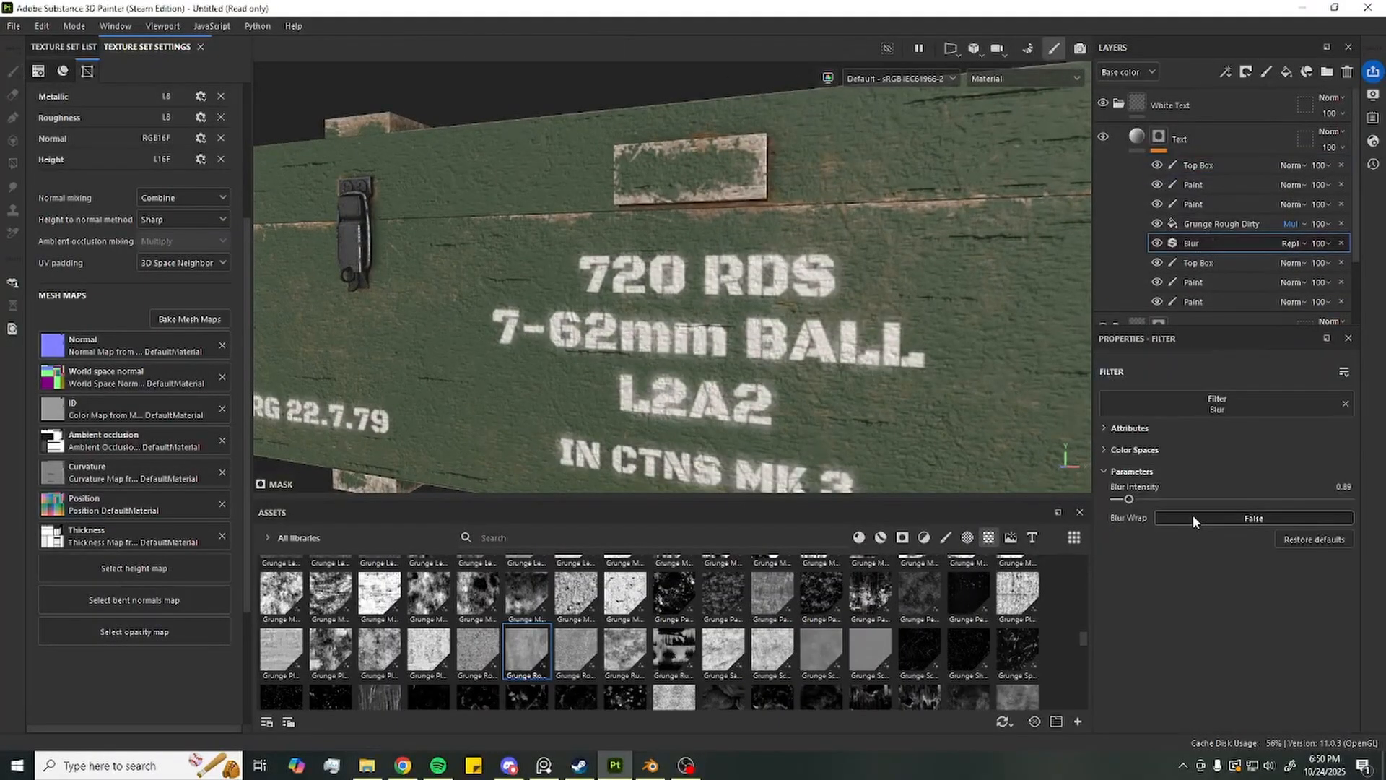
pyautogui.click(1212, 224)
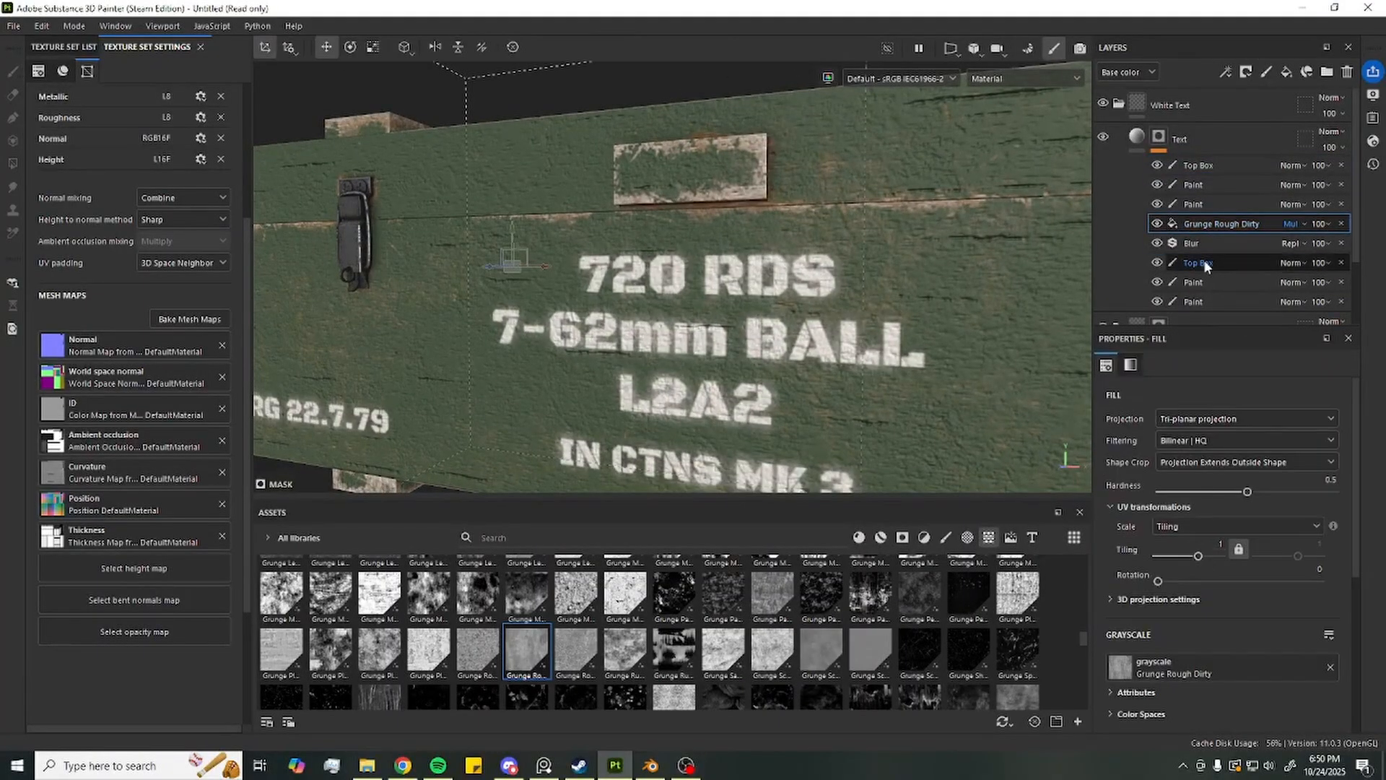
pyautogui.rightClick(1217, 221)
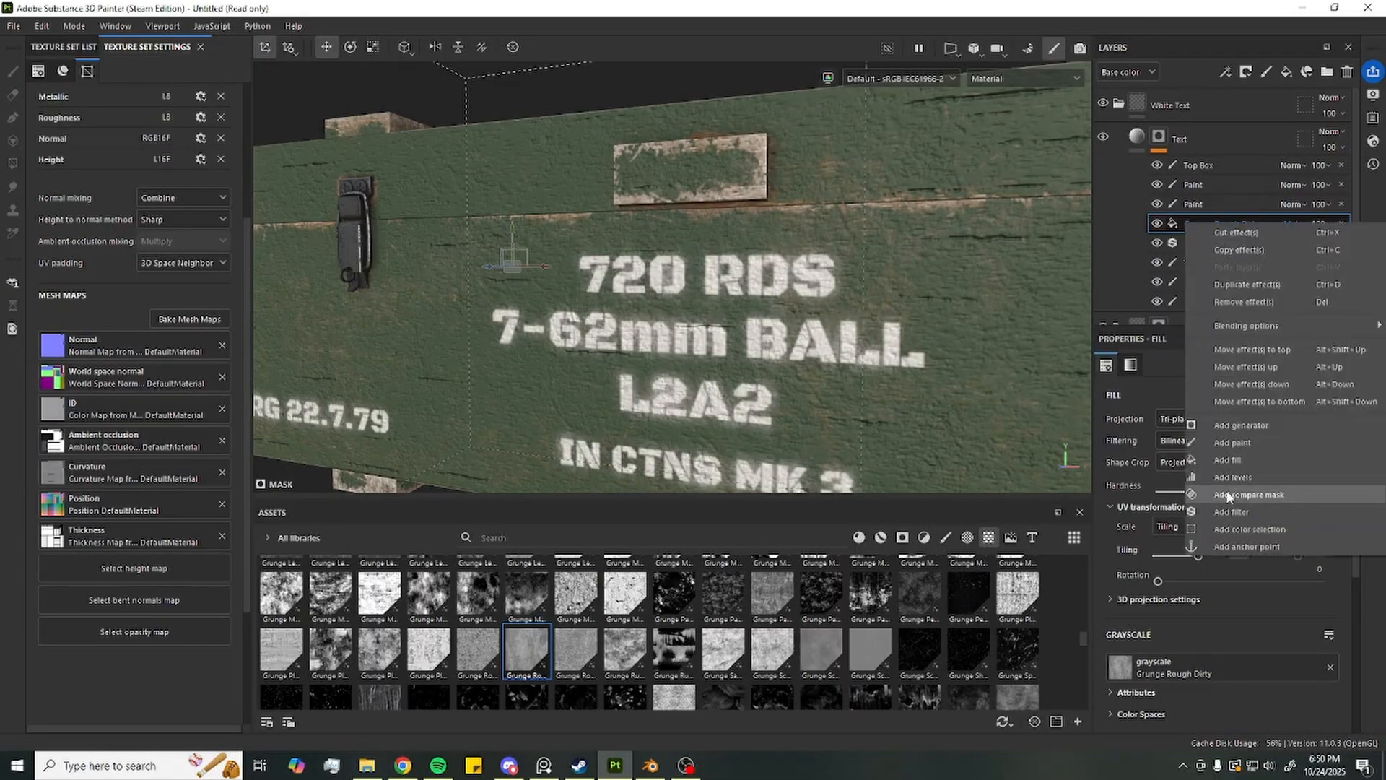
pyautogui.click(1236, 452)
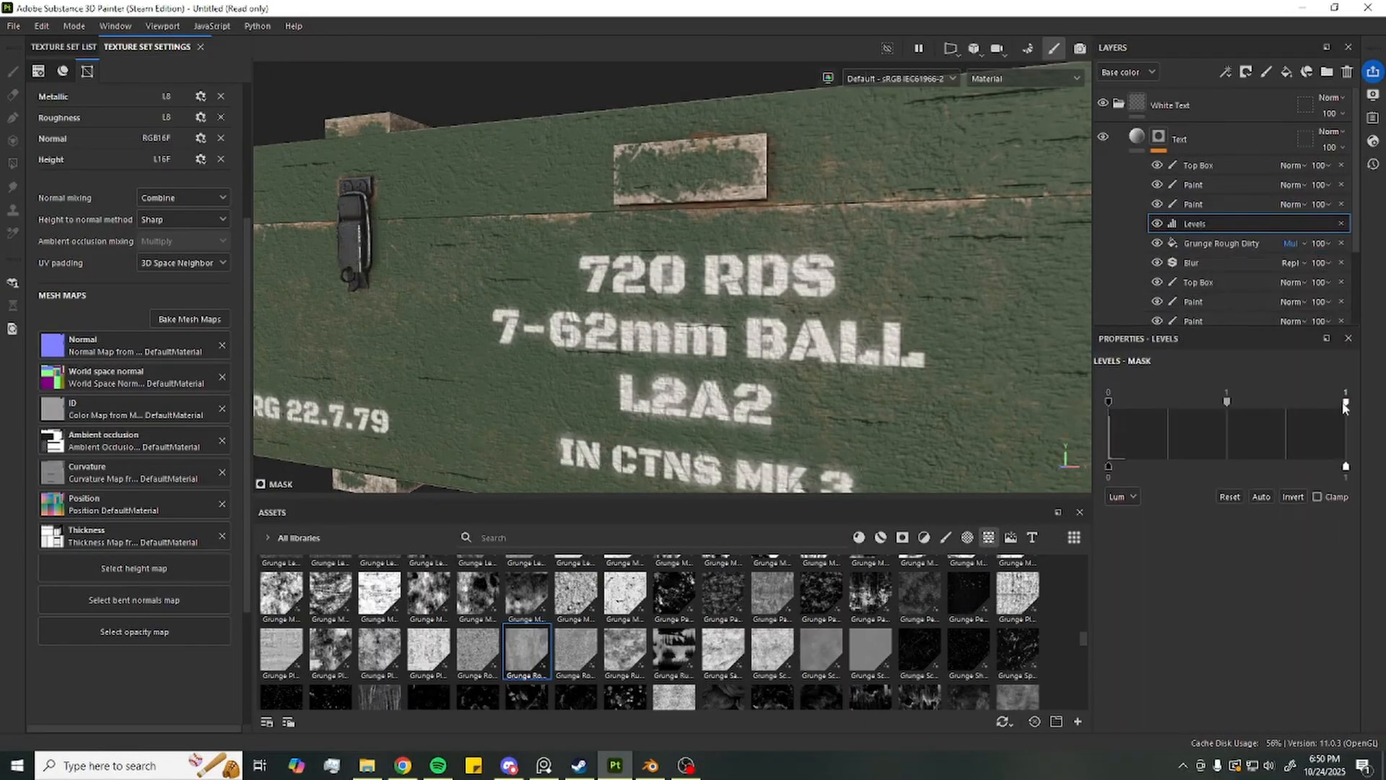
# Set the Text mask's Levels to a white input of 0.544 and a midtone of 1.251
pyautogui.moveTo(1344, 402); pyautogui.dragTo(1173, 402)
pyautogui.scroll(-4, 664, 338)
pyautogui.keyDown('alt'); pyautogui.moveTo(664, 338); pyautogui.dragTo(772, 267); pyautogui.keyUp('alt')
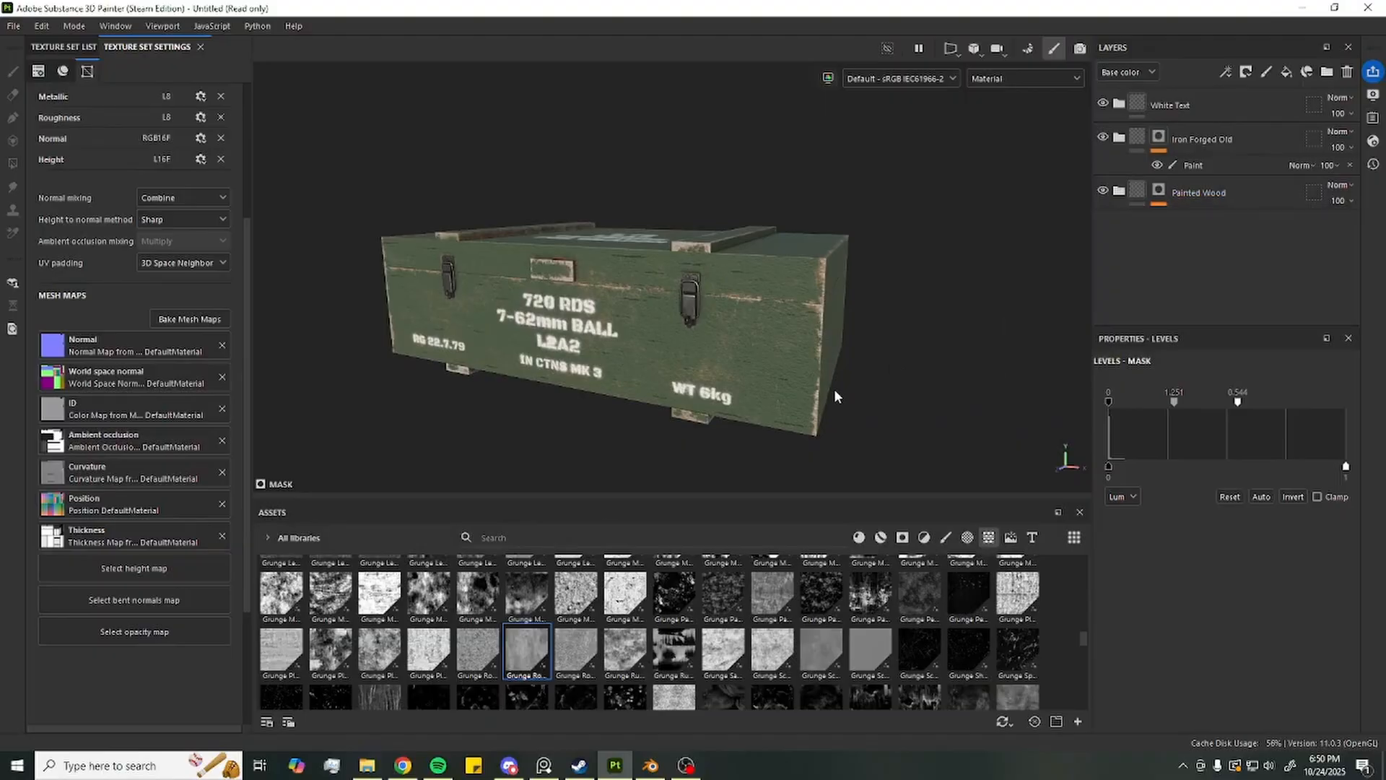
# Switch the asset library to smart materials and look through the available ones
pyautogui.click(880, 537)
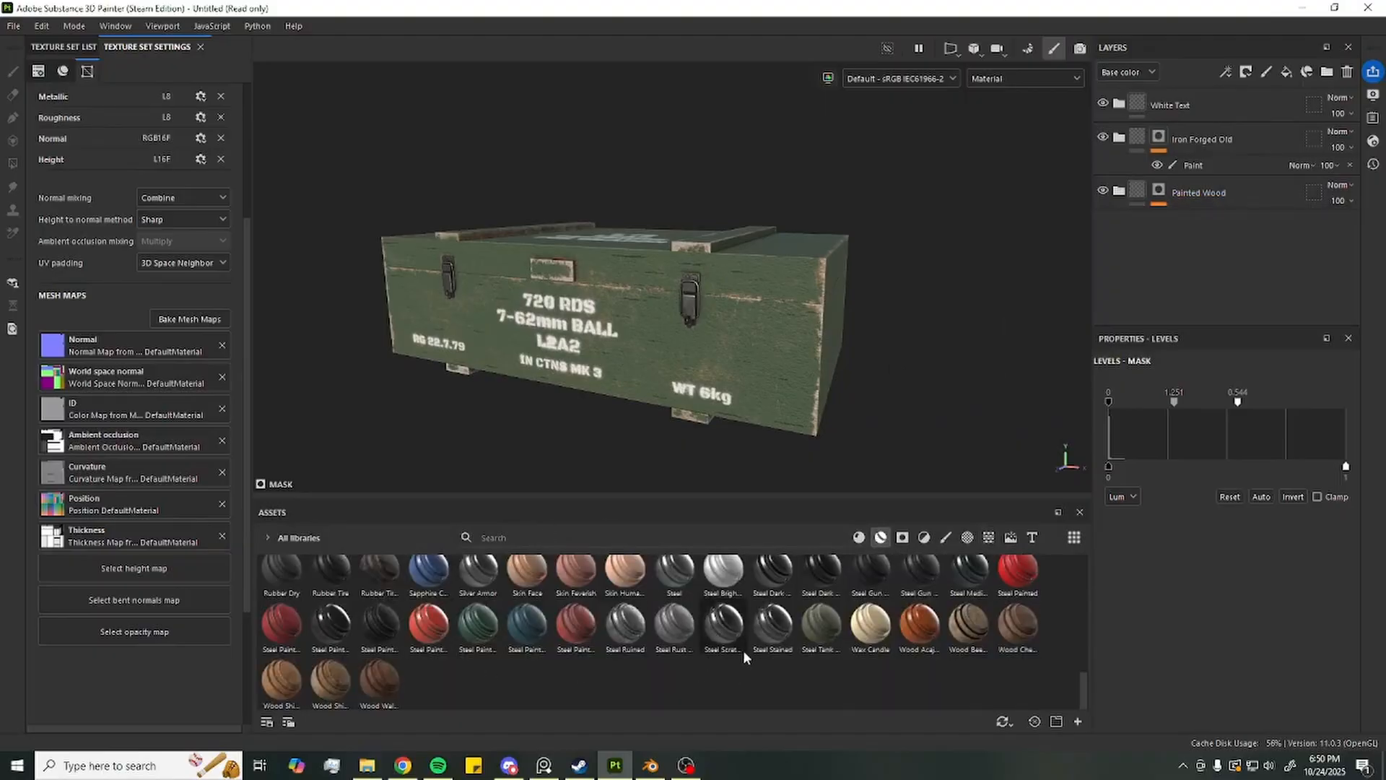
pyautogui.scroll(10, 695, 667)
pyautogui.scroll(2, 895, 393)
pyautogui.scroll(-2, 906, 404)
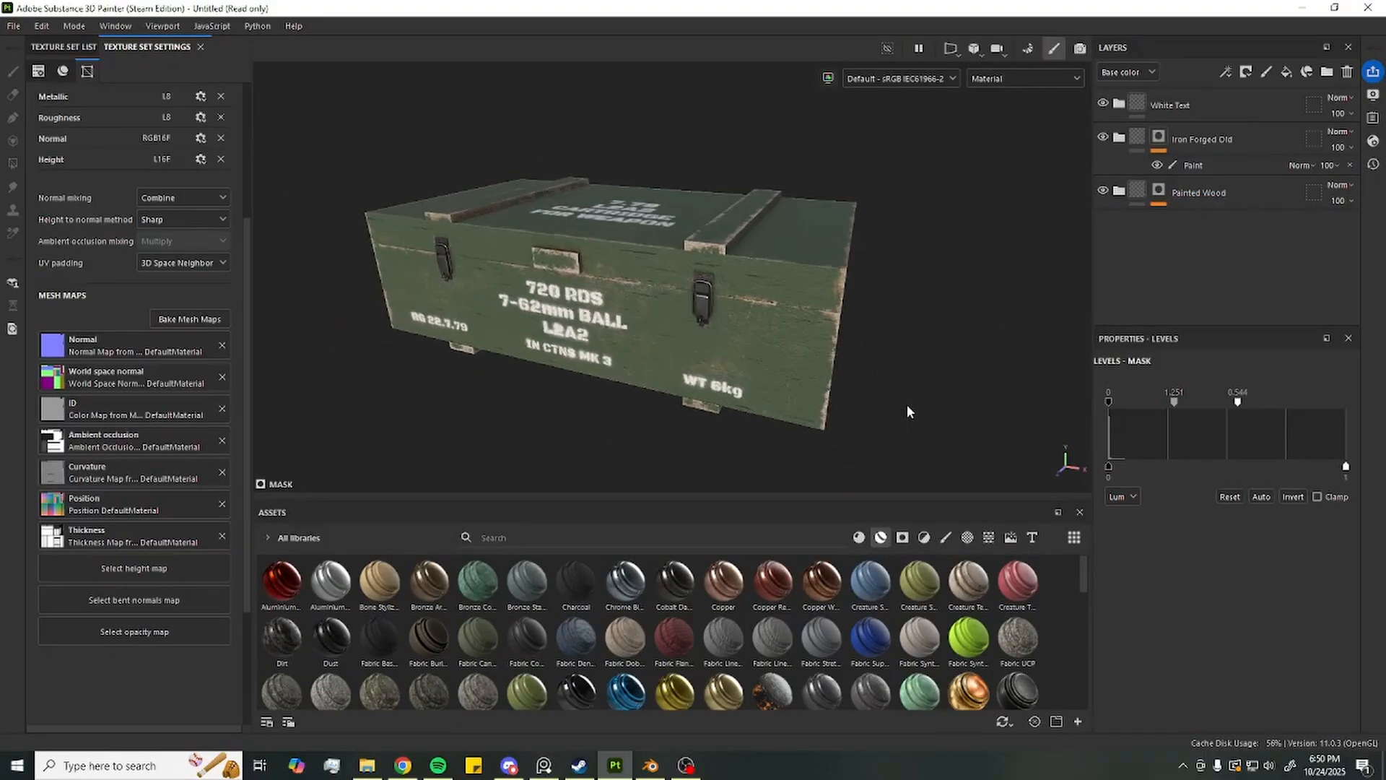
pyautogui.keyDown('alt'); pyautogui.moveTo(906, 404); pyautogui.dragTo(909, 428); pyautogui.keyUp('alt')
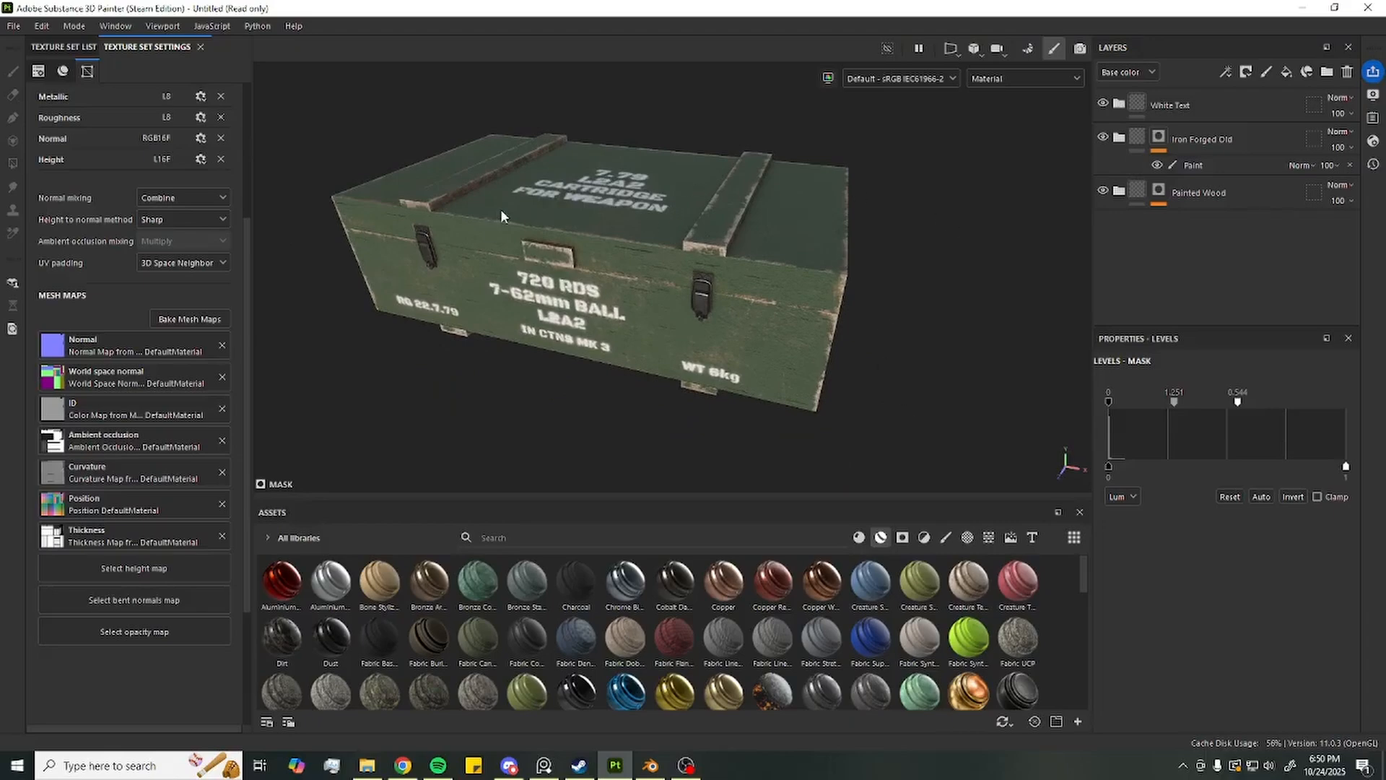
# Open the texture export settings and choose the Document channels + Normal + AO (No Alpha) output template
pyautogui.click(64, 46)
pyautogui.click(13, 26)
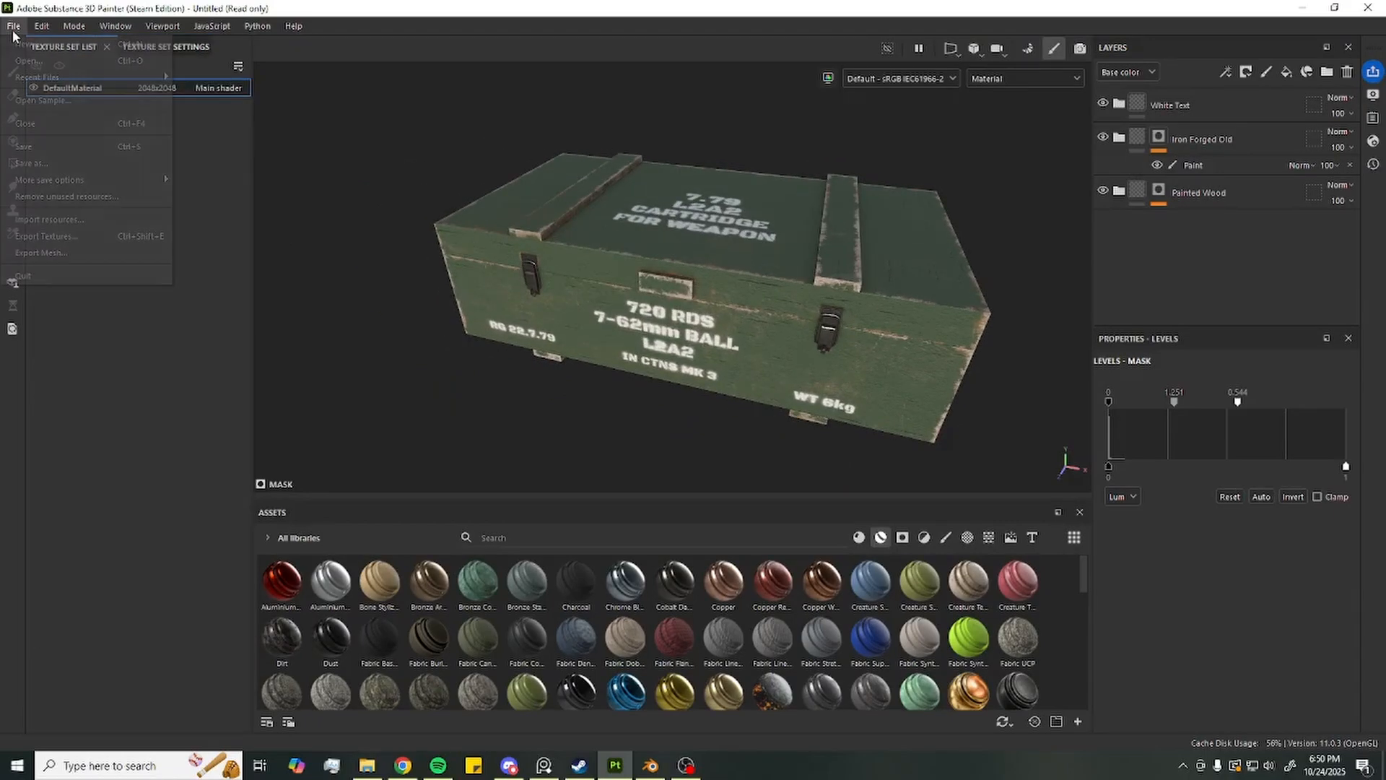
pyautogui.click(83, 236)
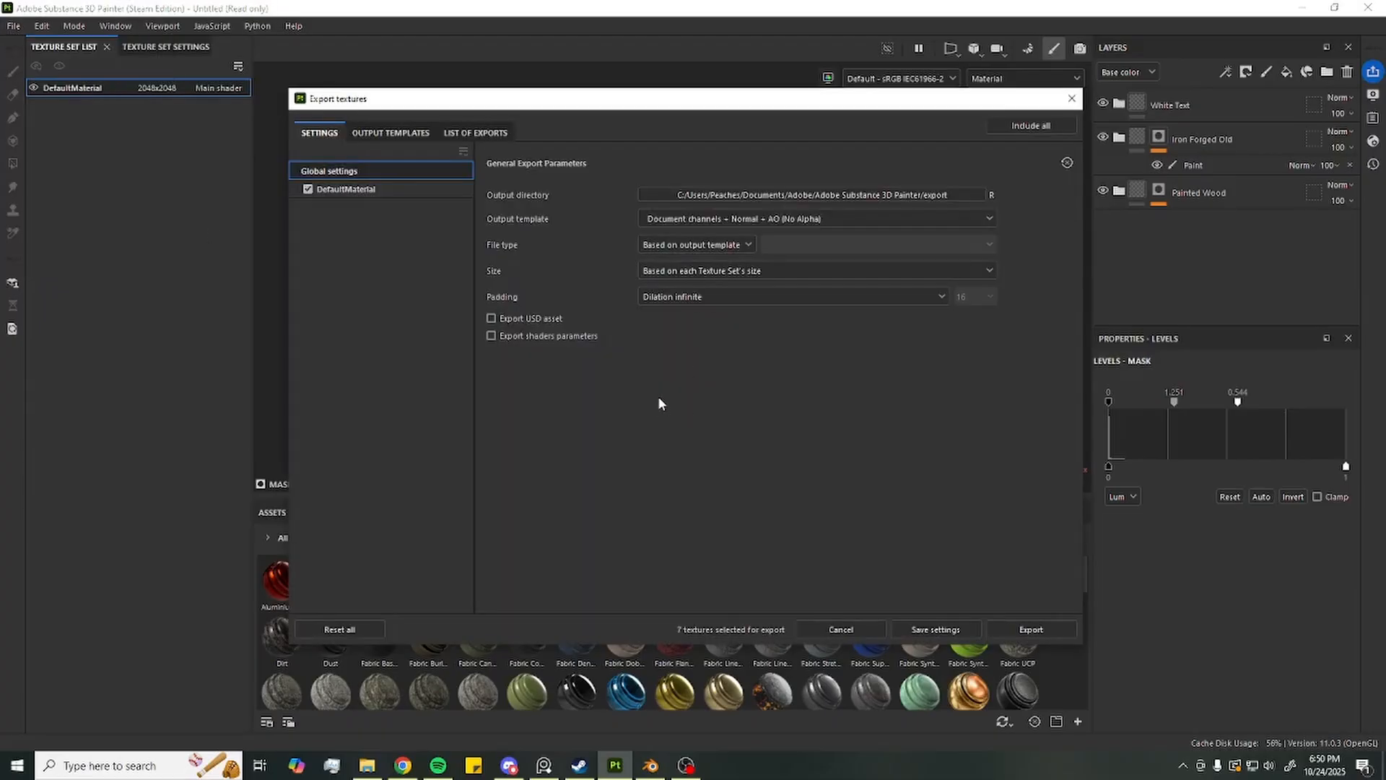
pyautogui.click(704, 218)
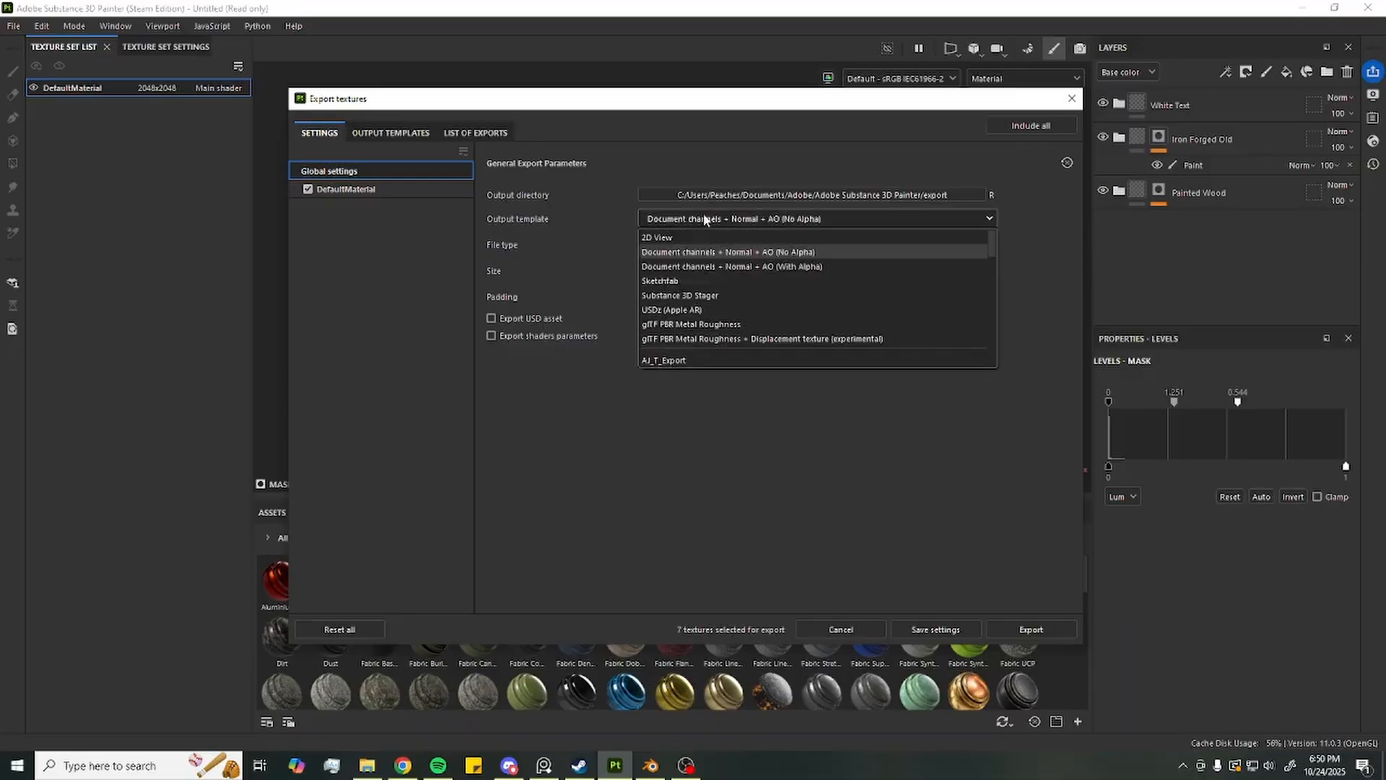
pyautogui.click(655, 252)
pyautogui.click(677, 220)
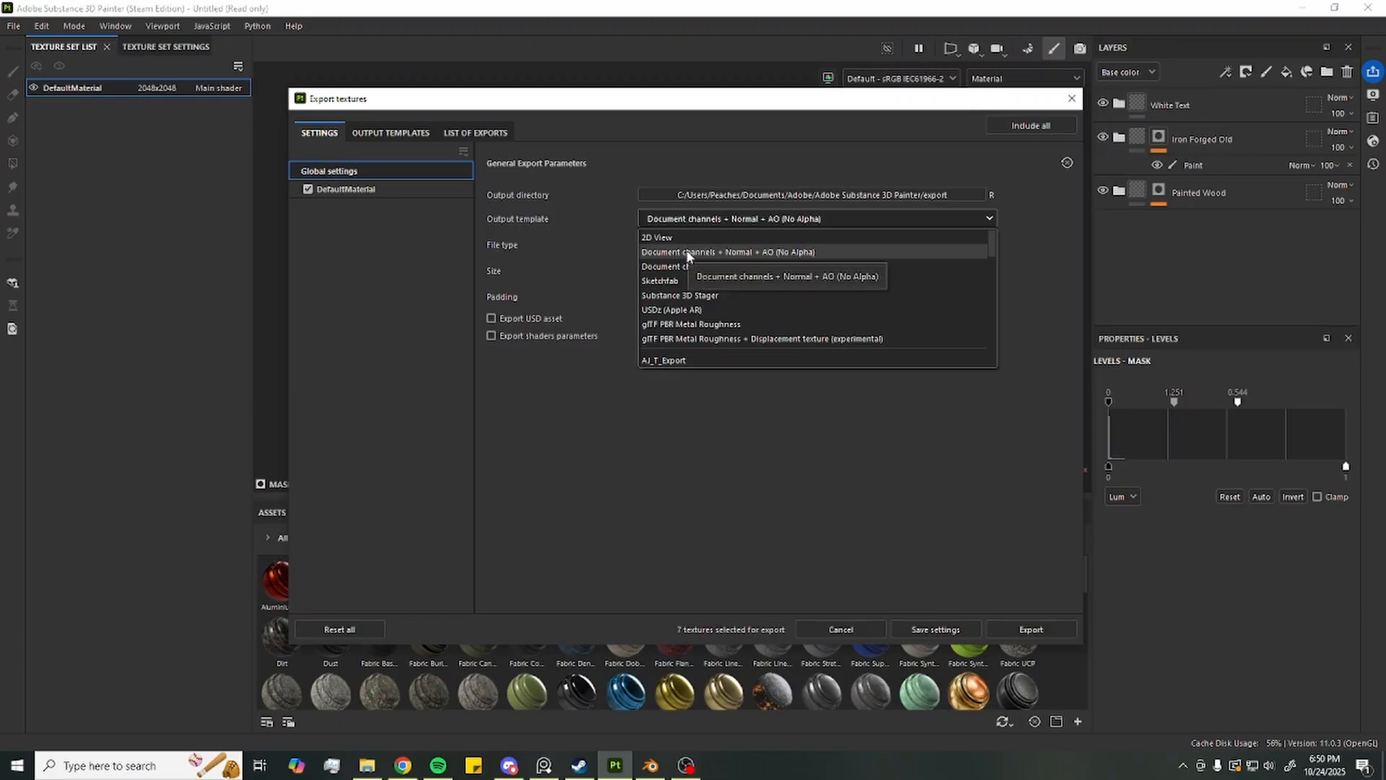
pyautogui.click(688, 252)
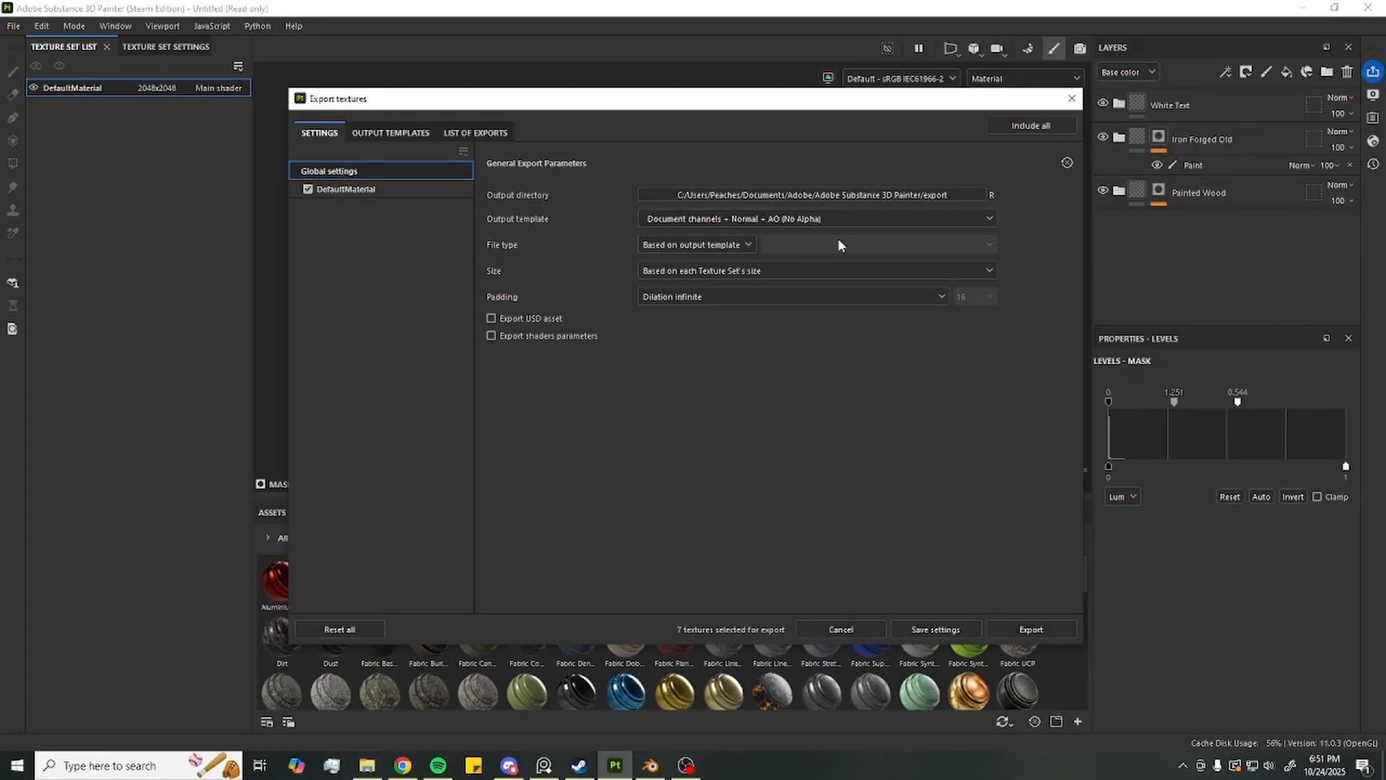
pyautogui.click(827, 220)
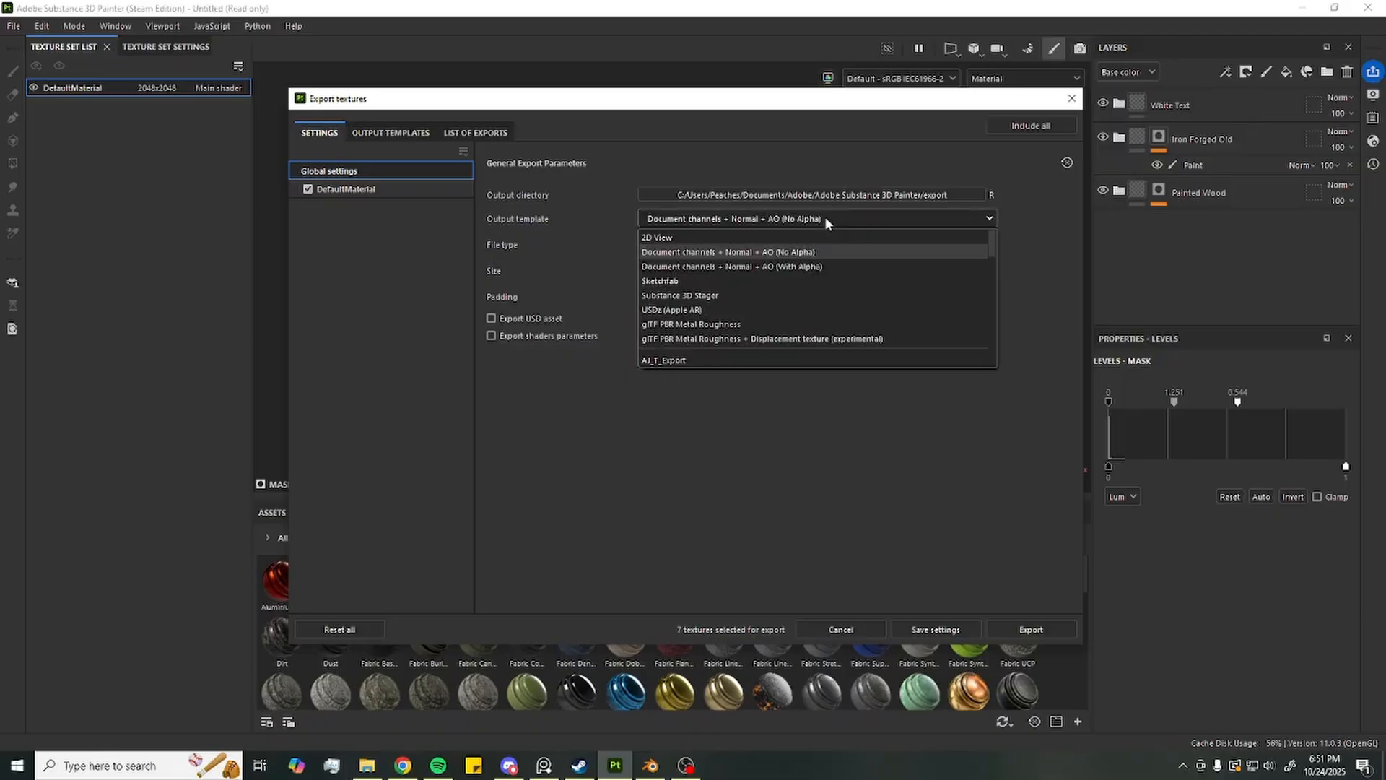
pyautogui.click(791, 253)
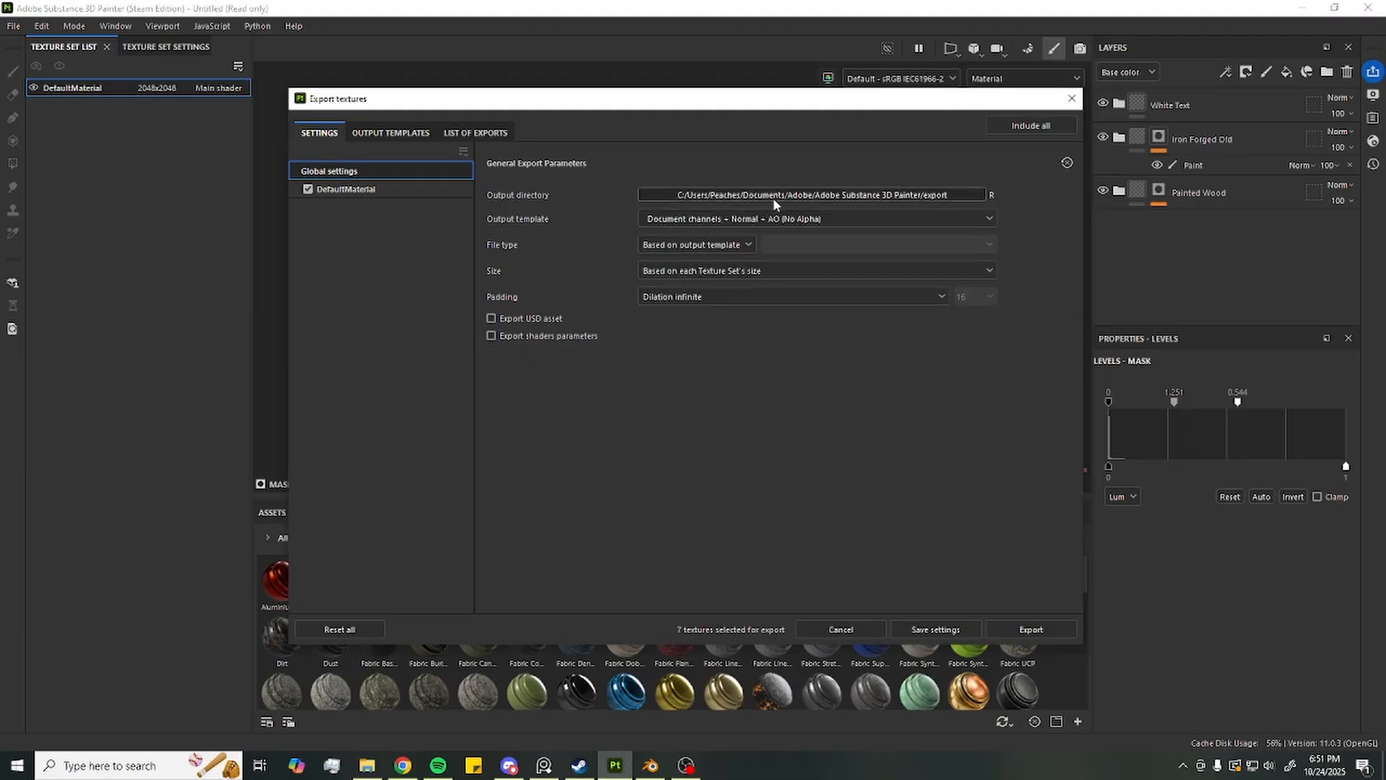
# Review the available output templates and the map setup of the first export preset, and close the export settings without exporting
pyautogui.click(786, 219)
pyautogui.scroll(-3, 800, 256)
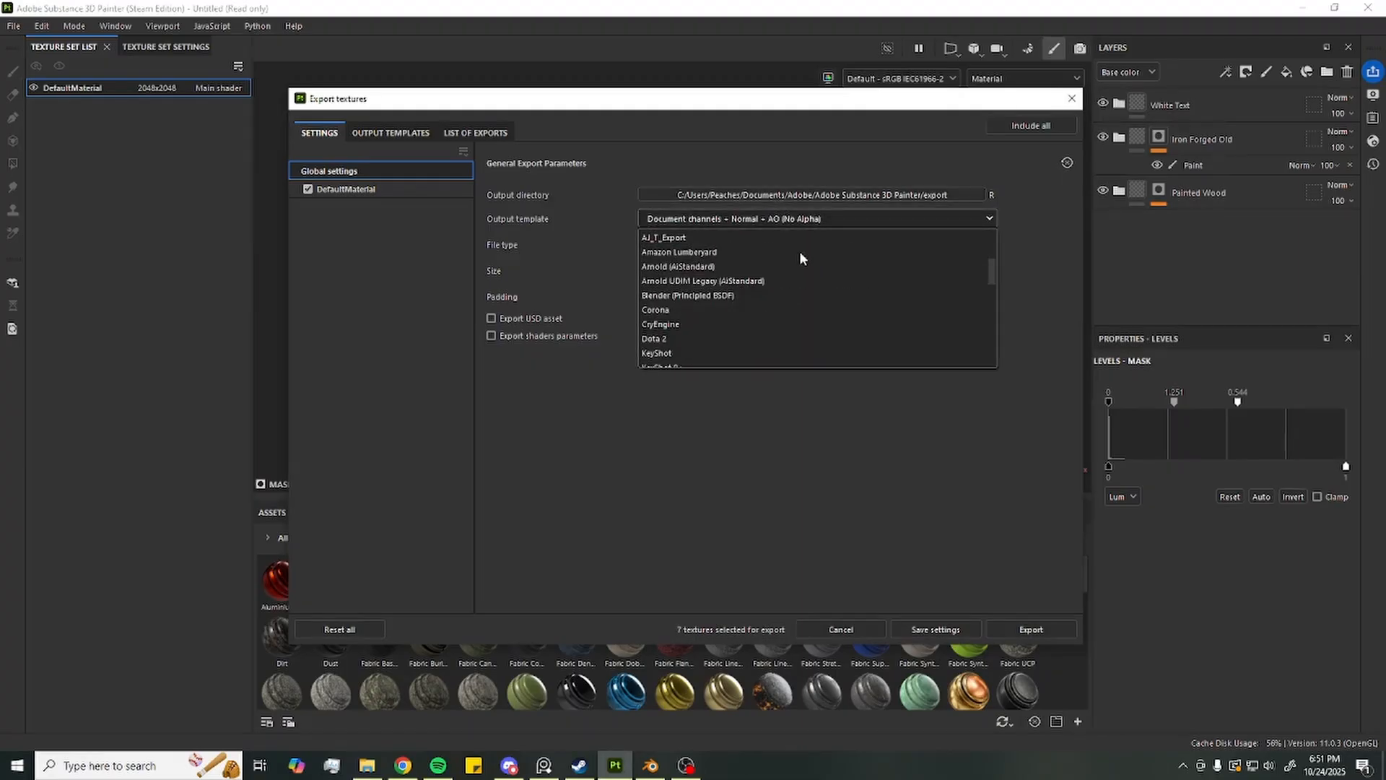
pyautogui.scroll(-2, 800, 257)
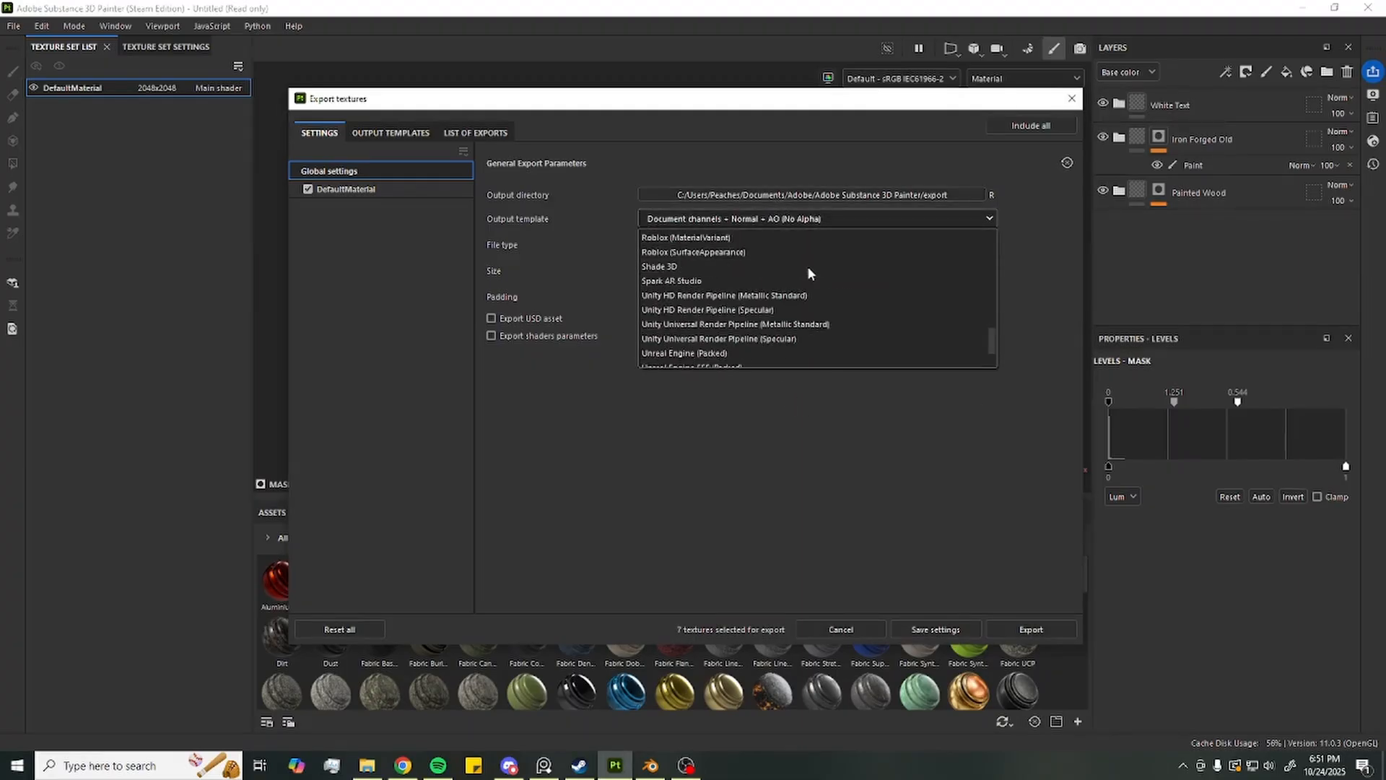
pyautogui.scroll(5, 794, 296)
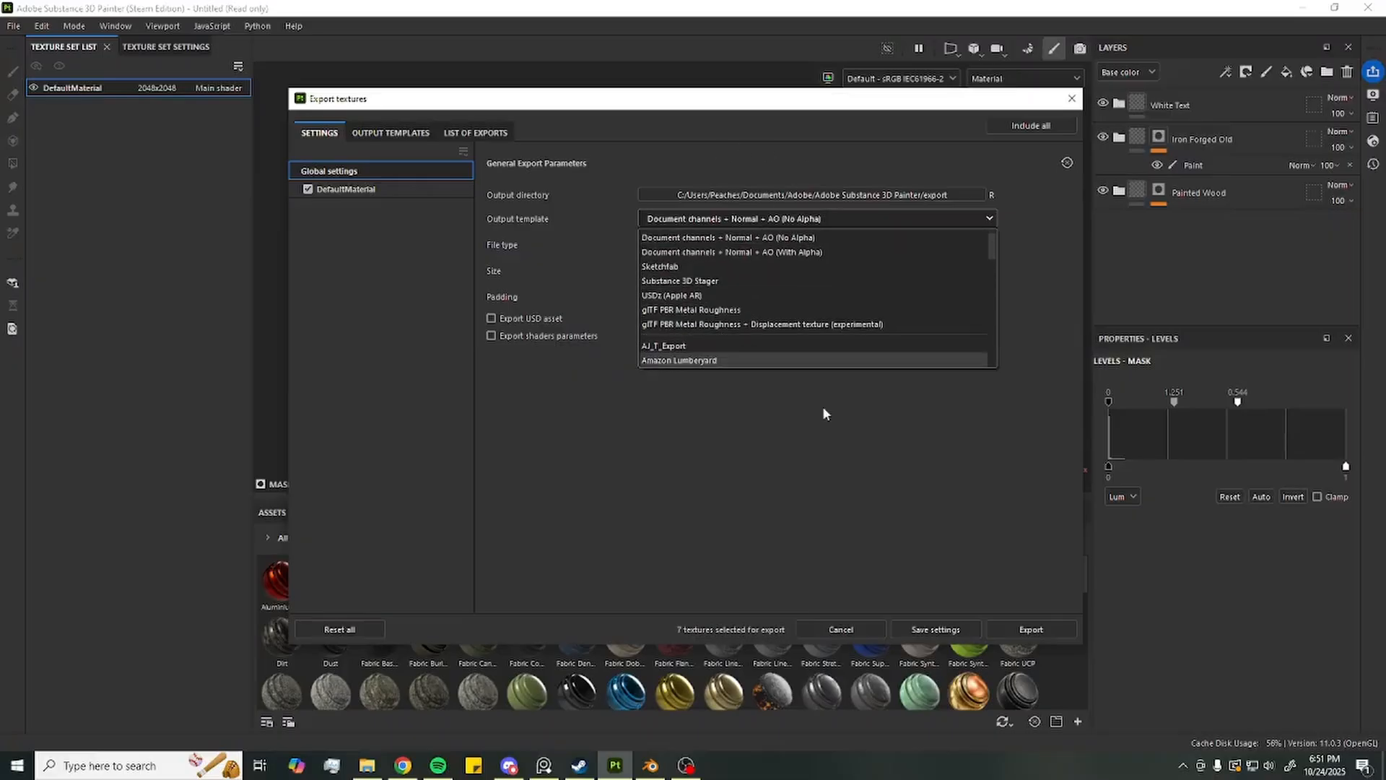
pyautogui.scroll(1, 775, 318)
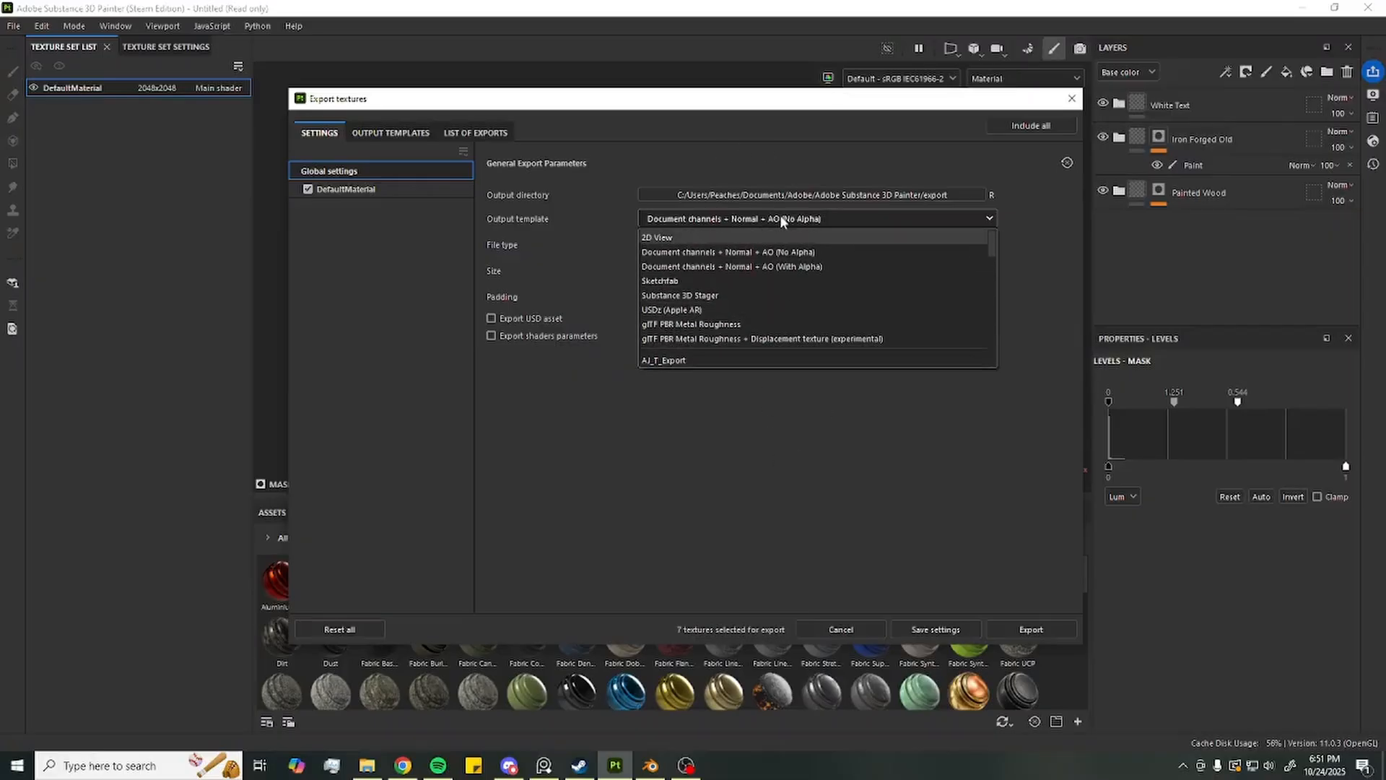
pyautogui.click(749, 154)
pyautogui.click(385, 132)
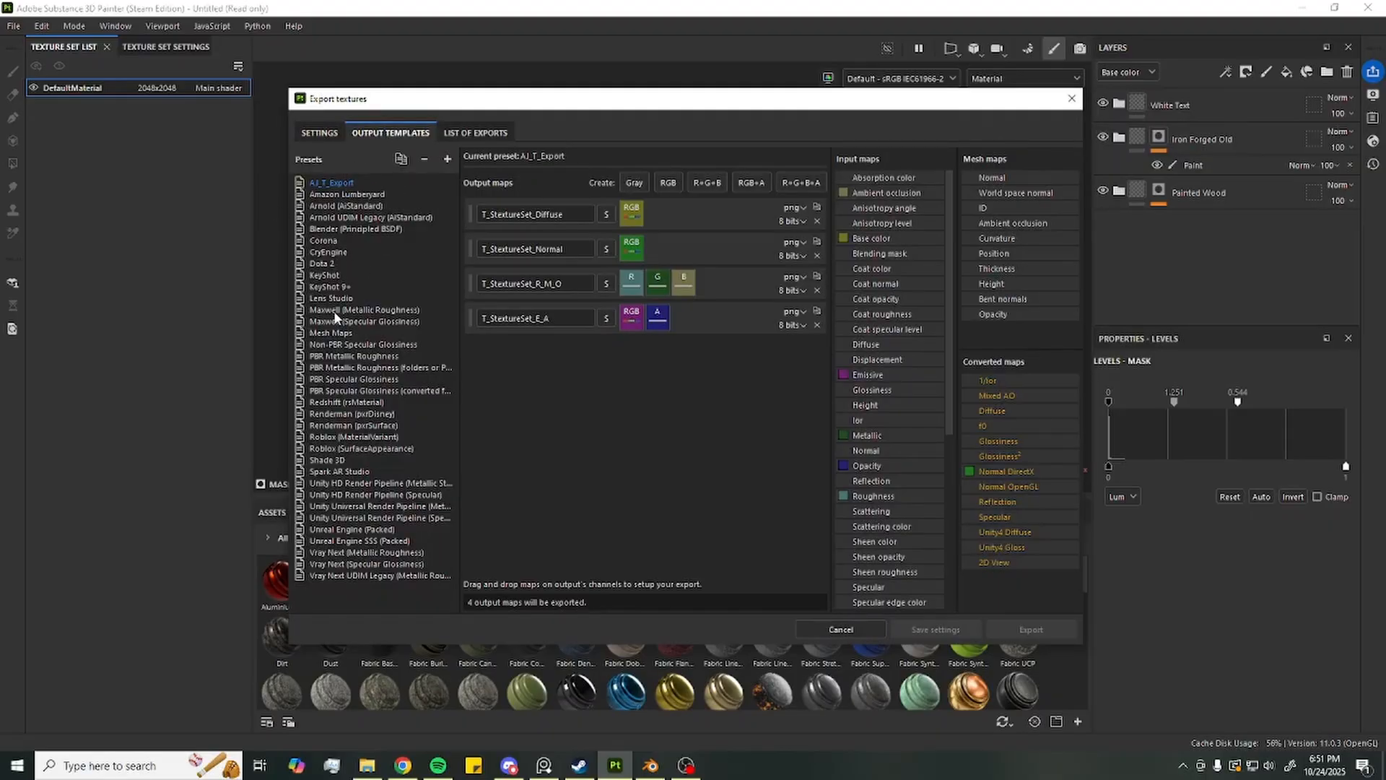
pyautogui.click(320, 133)
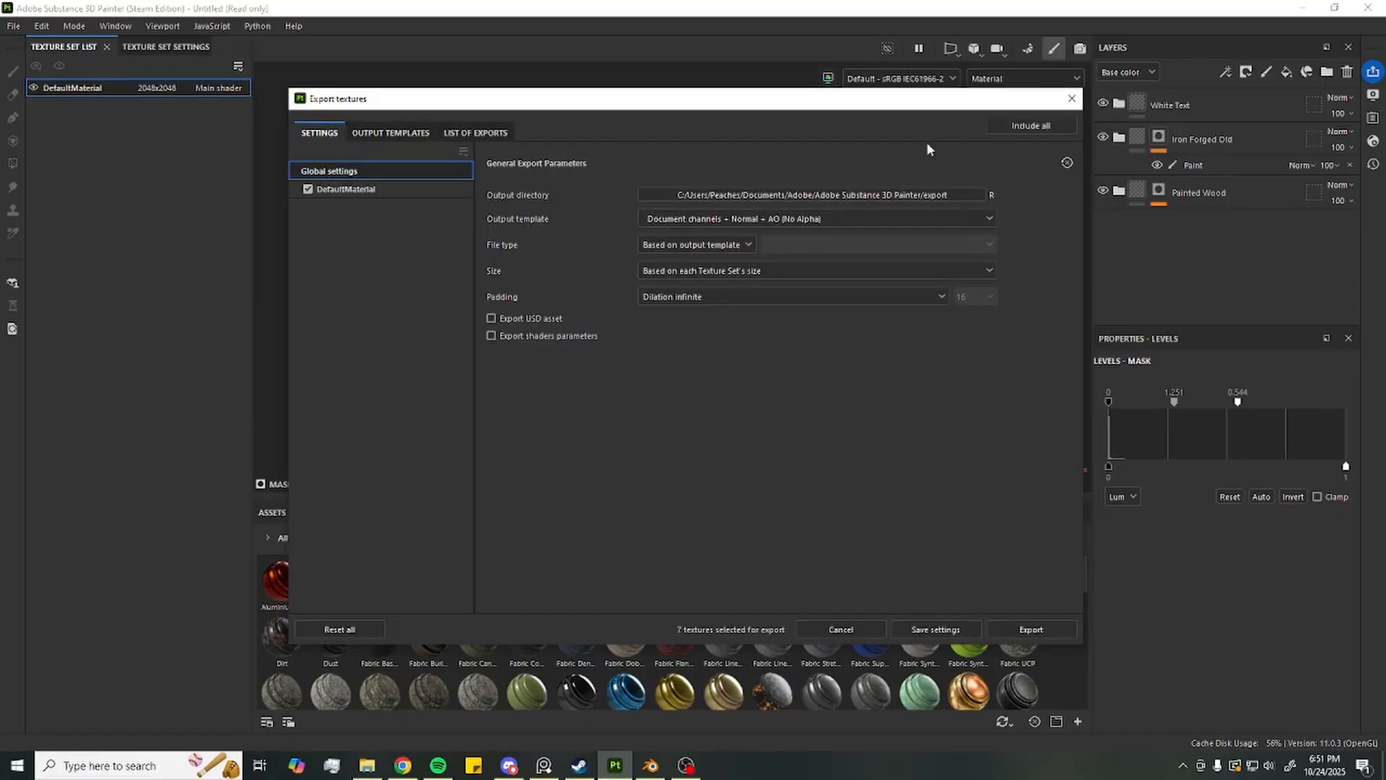
pyautogui.click(1071, 98)
pyautogui.keyDown('alt'); pyautogui.moveTo(897, 281); pyautogui.dragTo(878, 237); pyautogui.keyUp('alt')
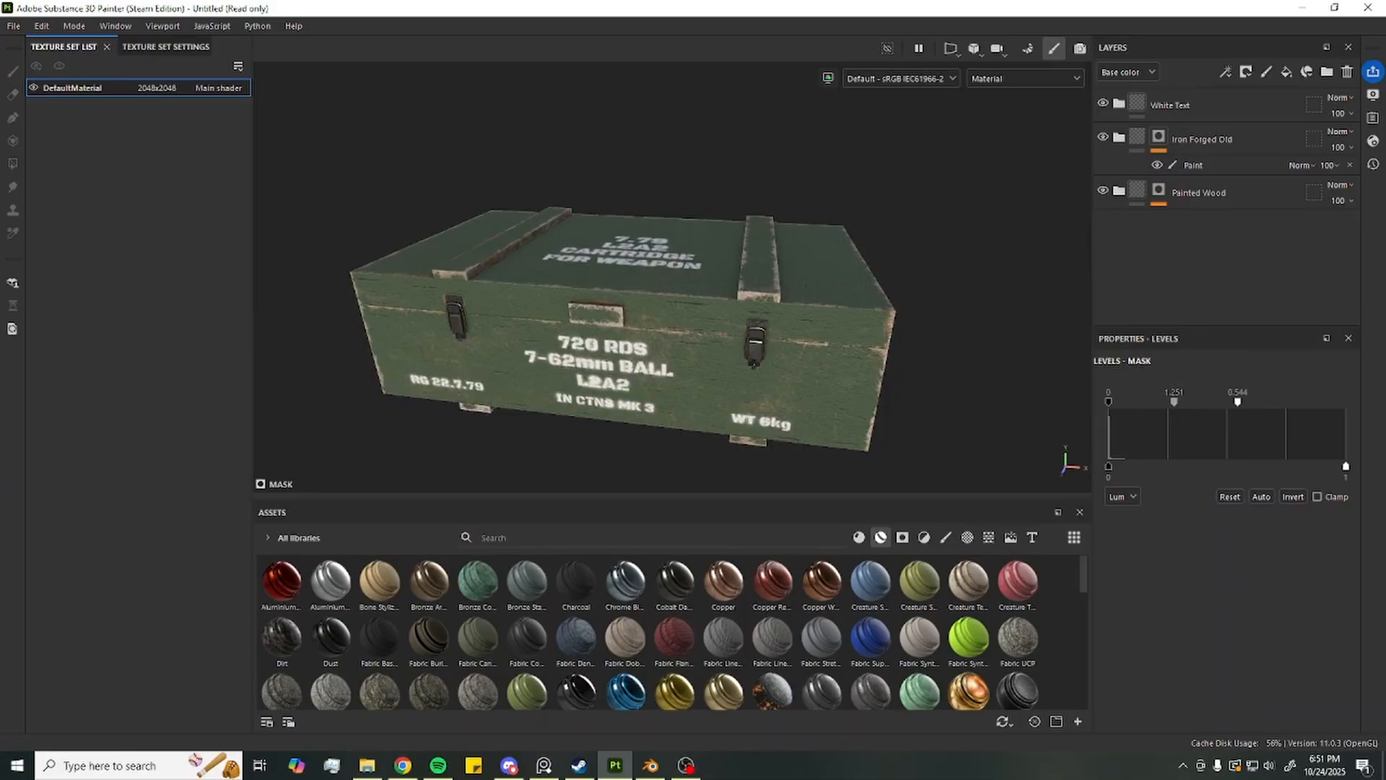
pyautogui.scroll(-2, 925, 300)
pyautogui.keyDown('alt'); pyautogui.moveTo(910, 304); pyautogui.dragTo(910, 230); pyautogui.keyUp('alt')
pyautogui.scroll(4, 794, 281)
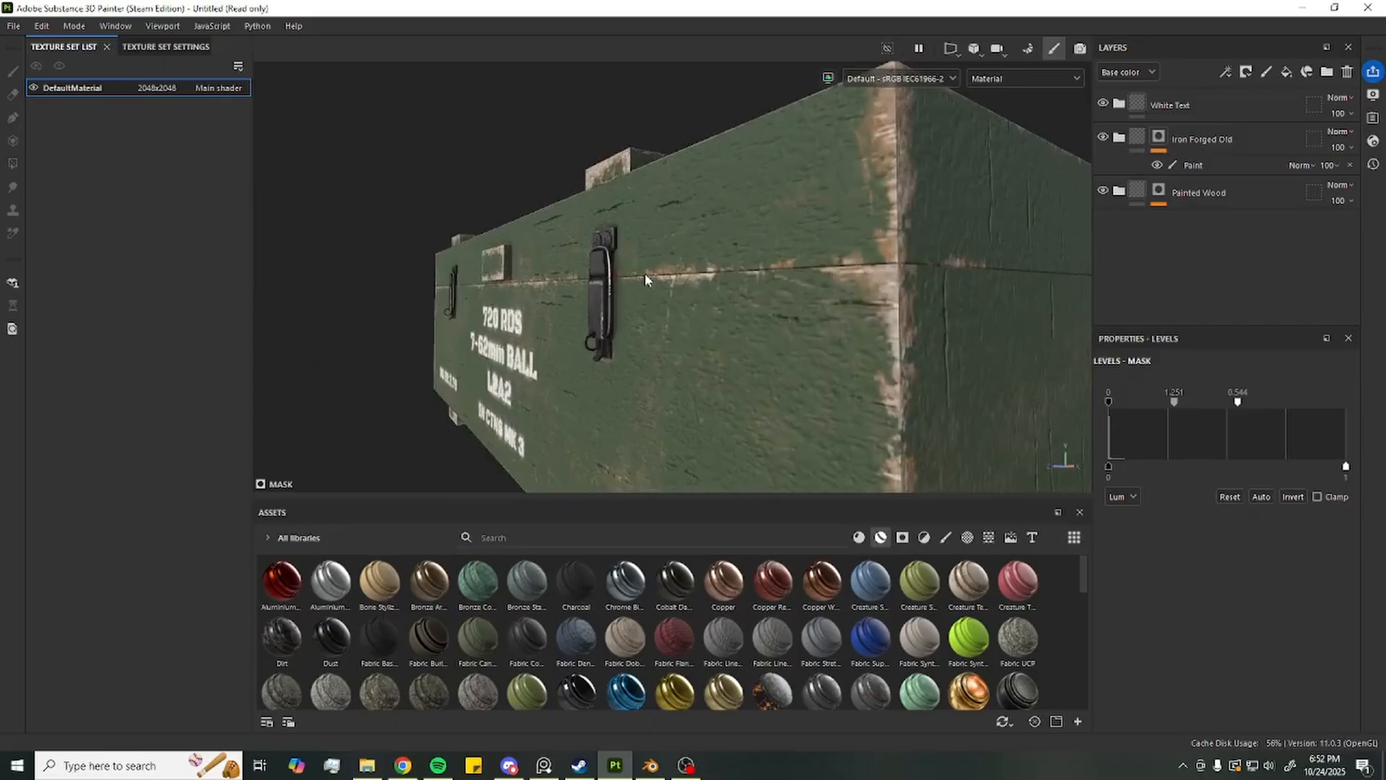
pyautogui.keyDown('alt'); pyautogui.moveTo(644, 278); pyautogui.dragTo(578, 305); pyautogui.keyUp('alt')
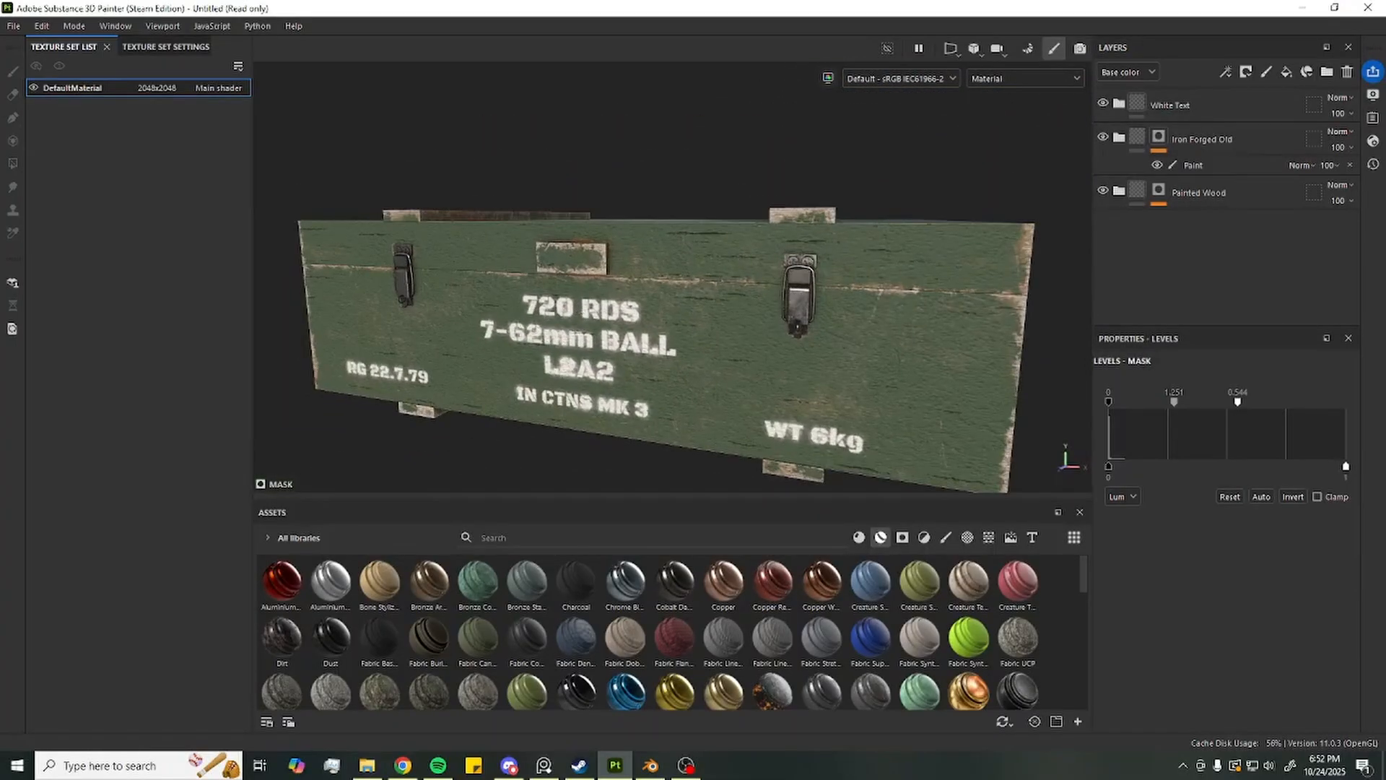